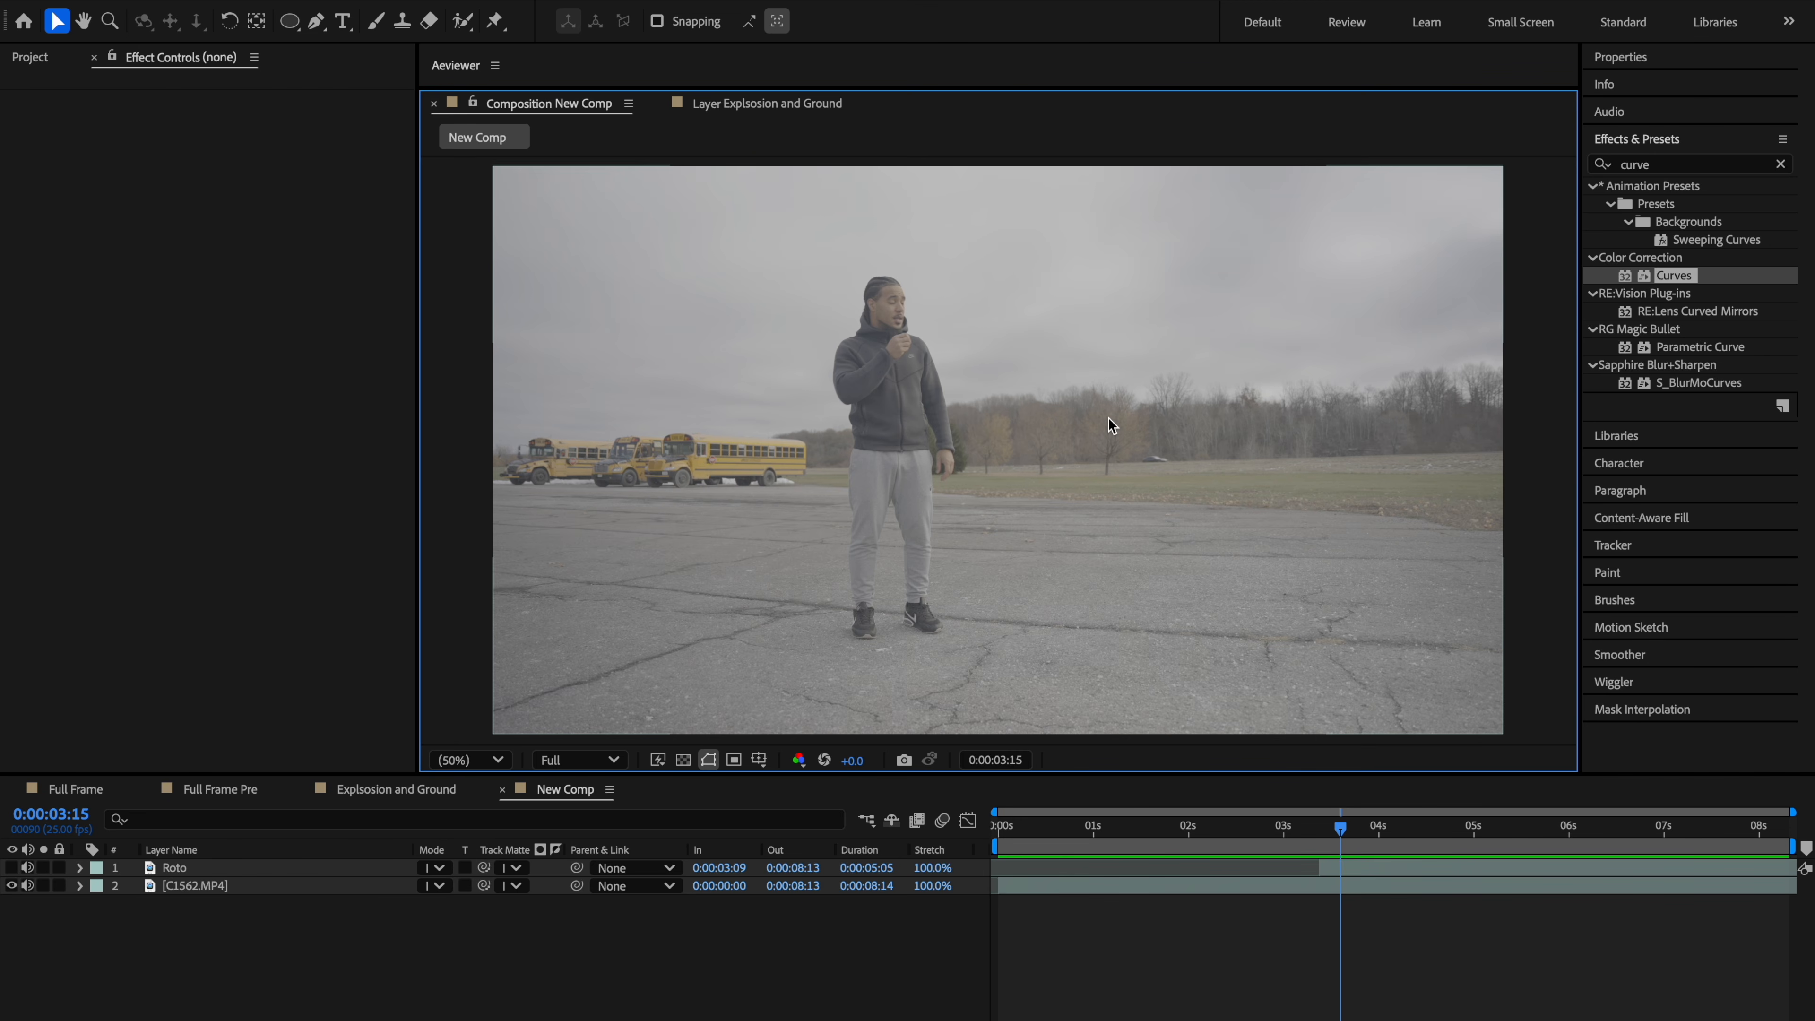
# Step: Add Meteors-Explosion-Ground-04.mov to the composition and place the explosion to the right of the man
pyautogui.click(30, 57)
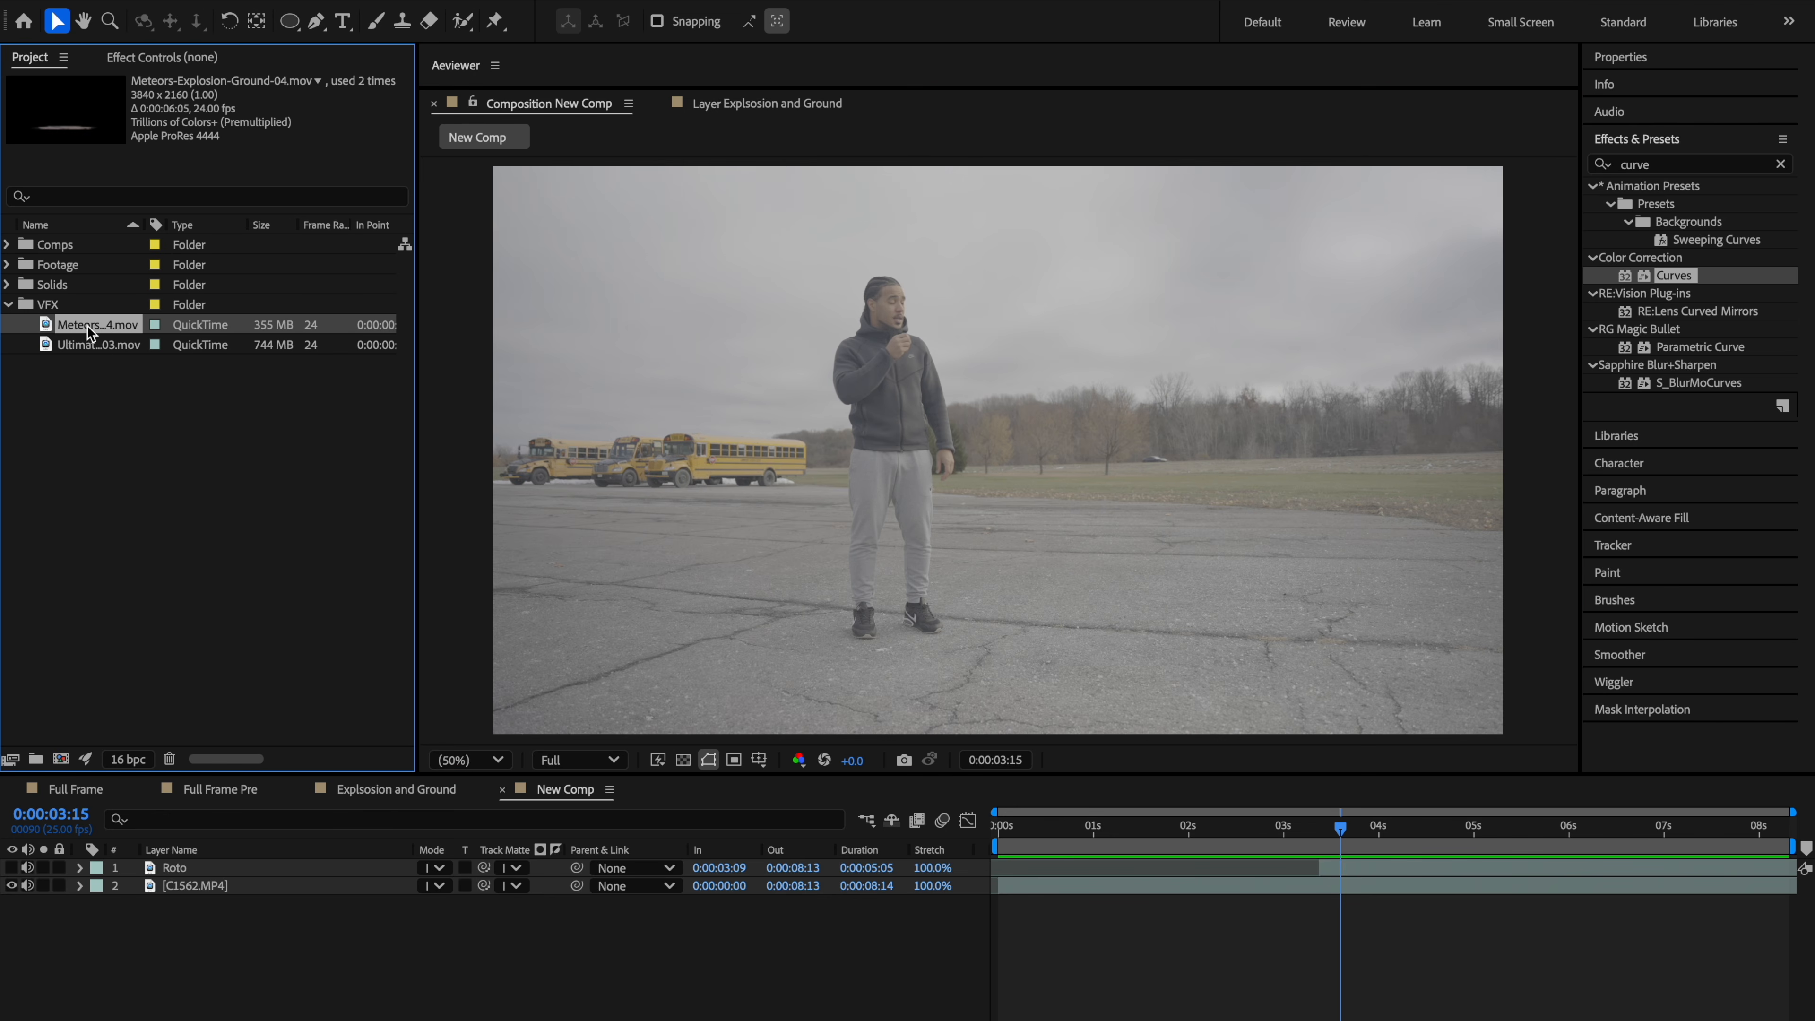
pyautogui.moveTo(86, 325); pyautogui.dragTo(1190, 557)
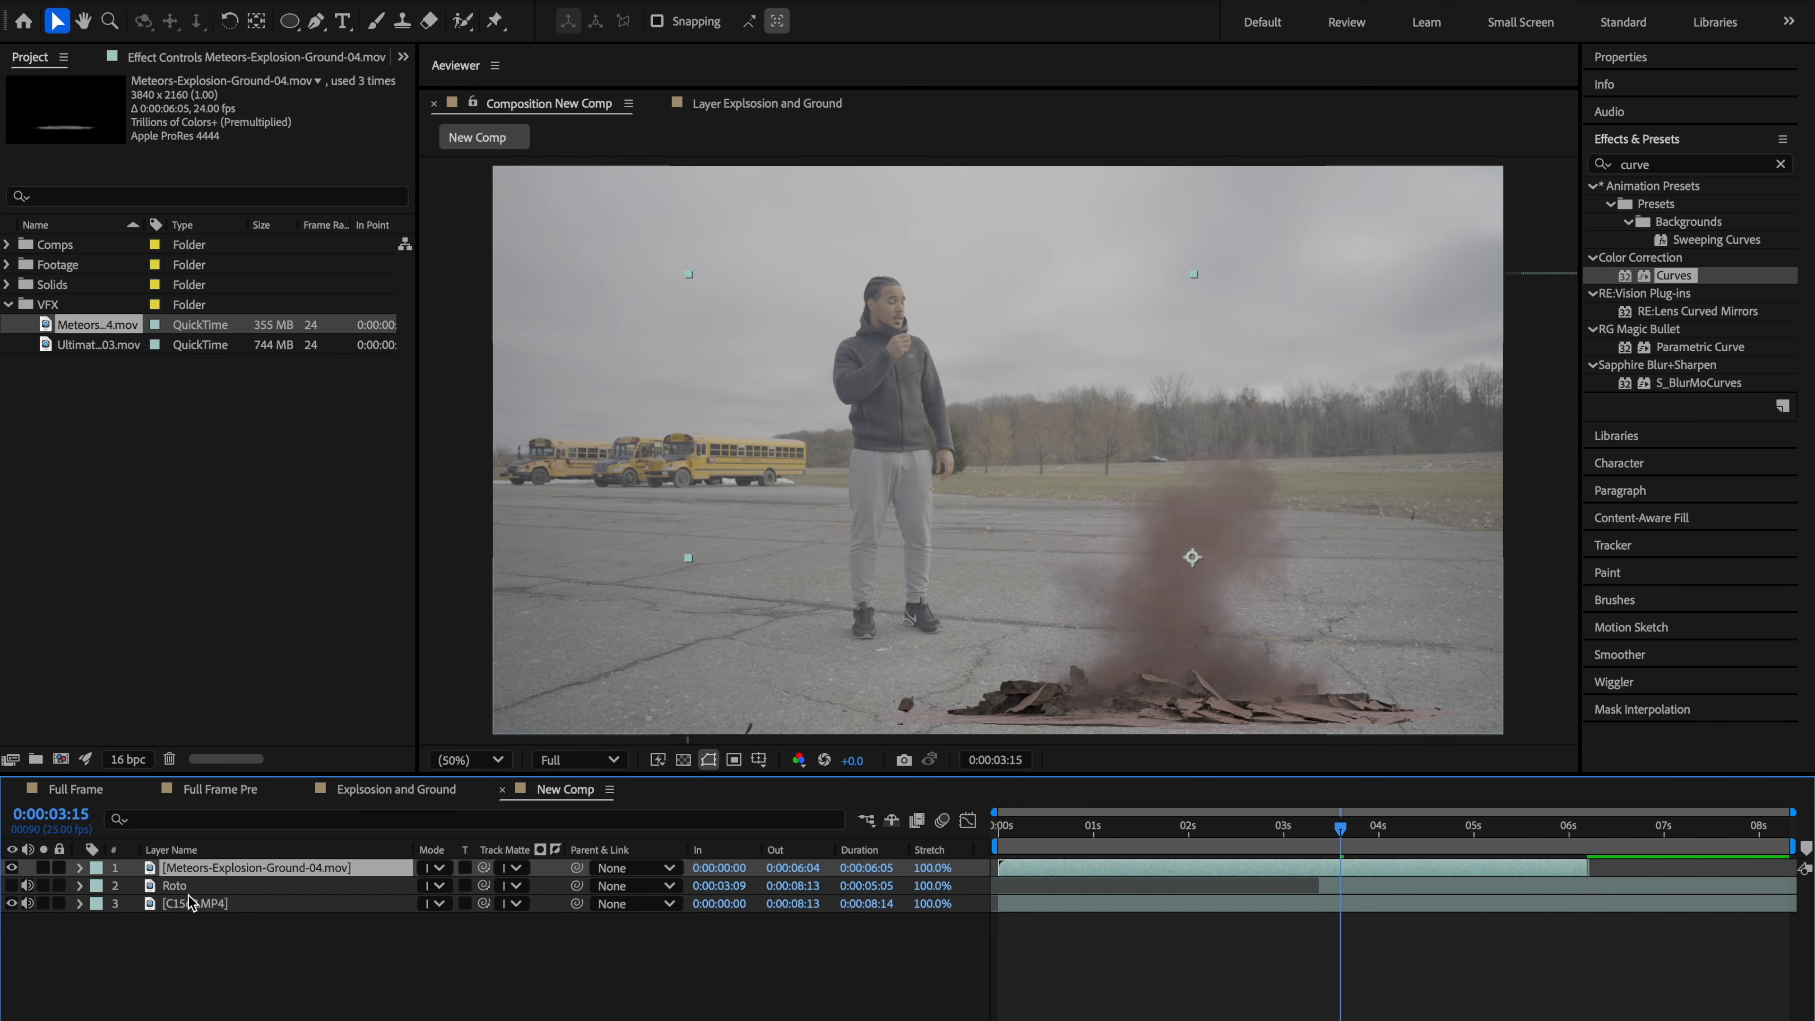
pyautogui.moveTo(1187, 647); pyautogui.dragTo(1256, 478)
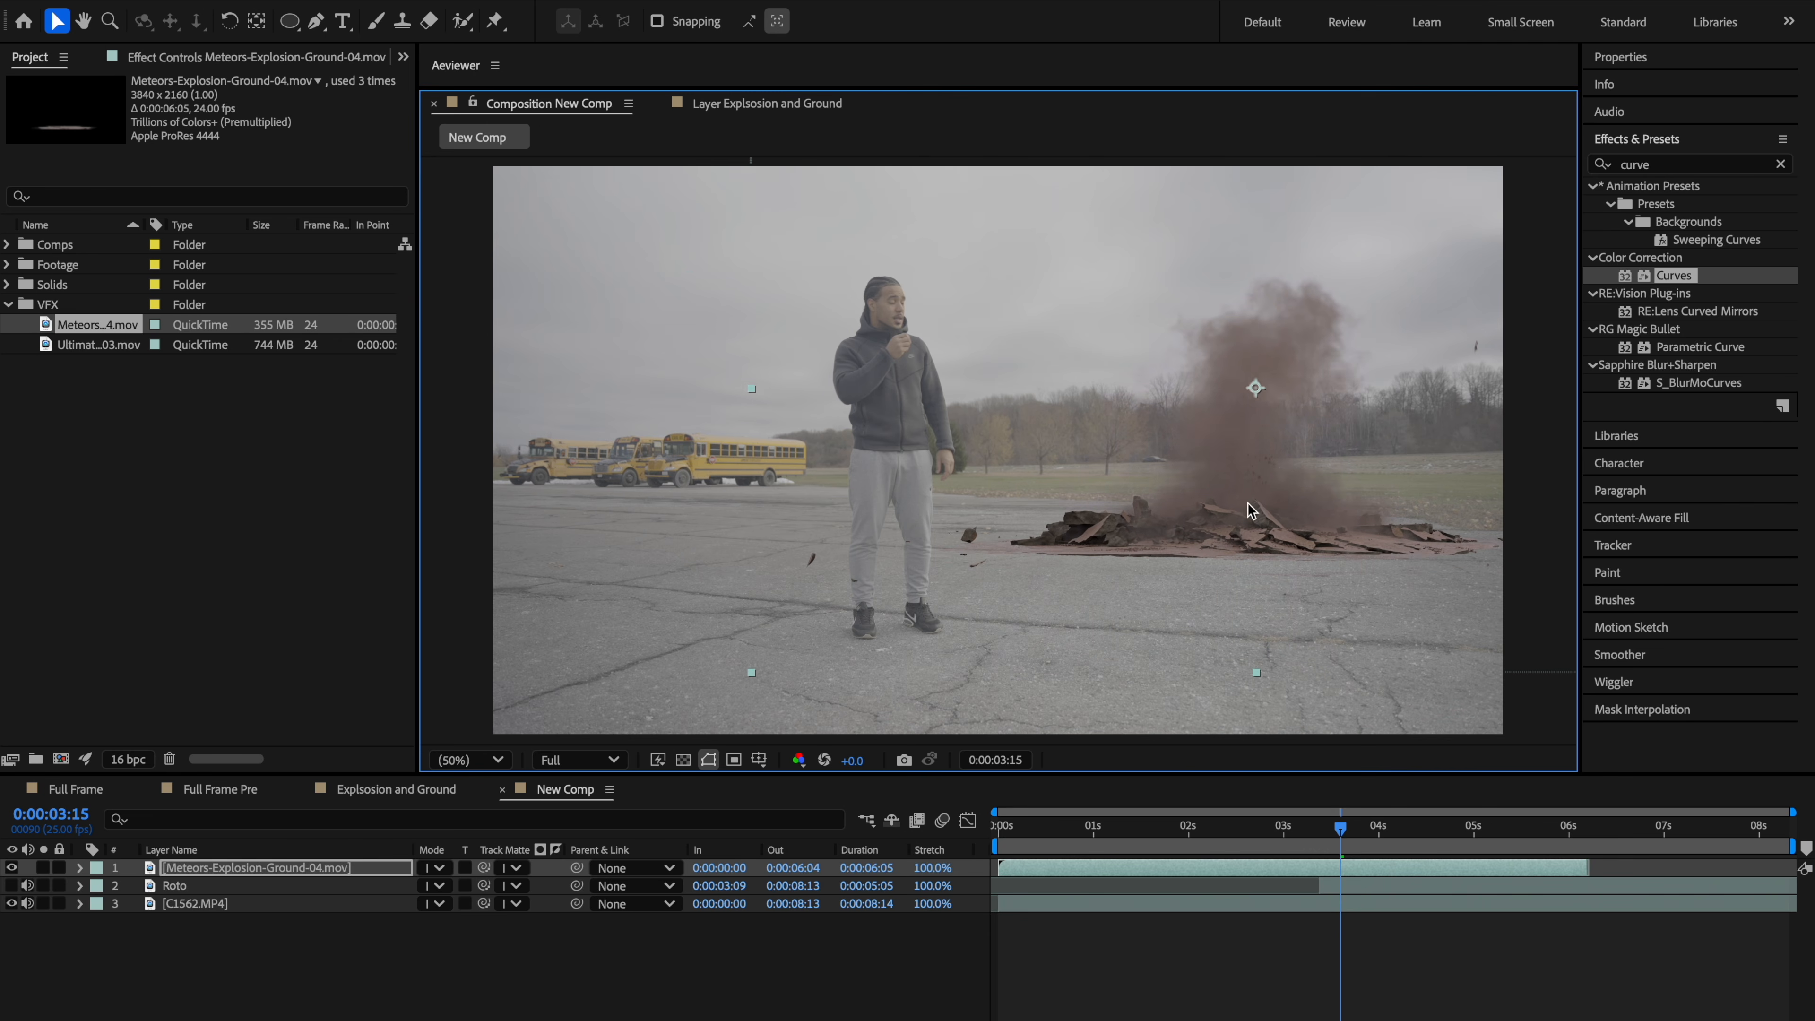
# Step: Reposition the explosion layer further back on the ground and scale it down to 78%
pyautogui.press('.')
pyautogui.moveTo(1337, 593); pyautogui.dragTo(1127, 554)
pyautogui.press(',')
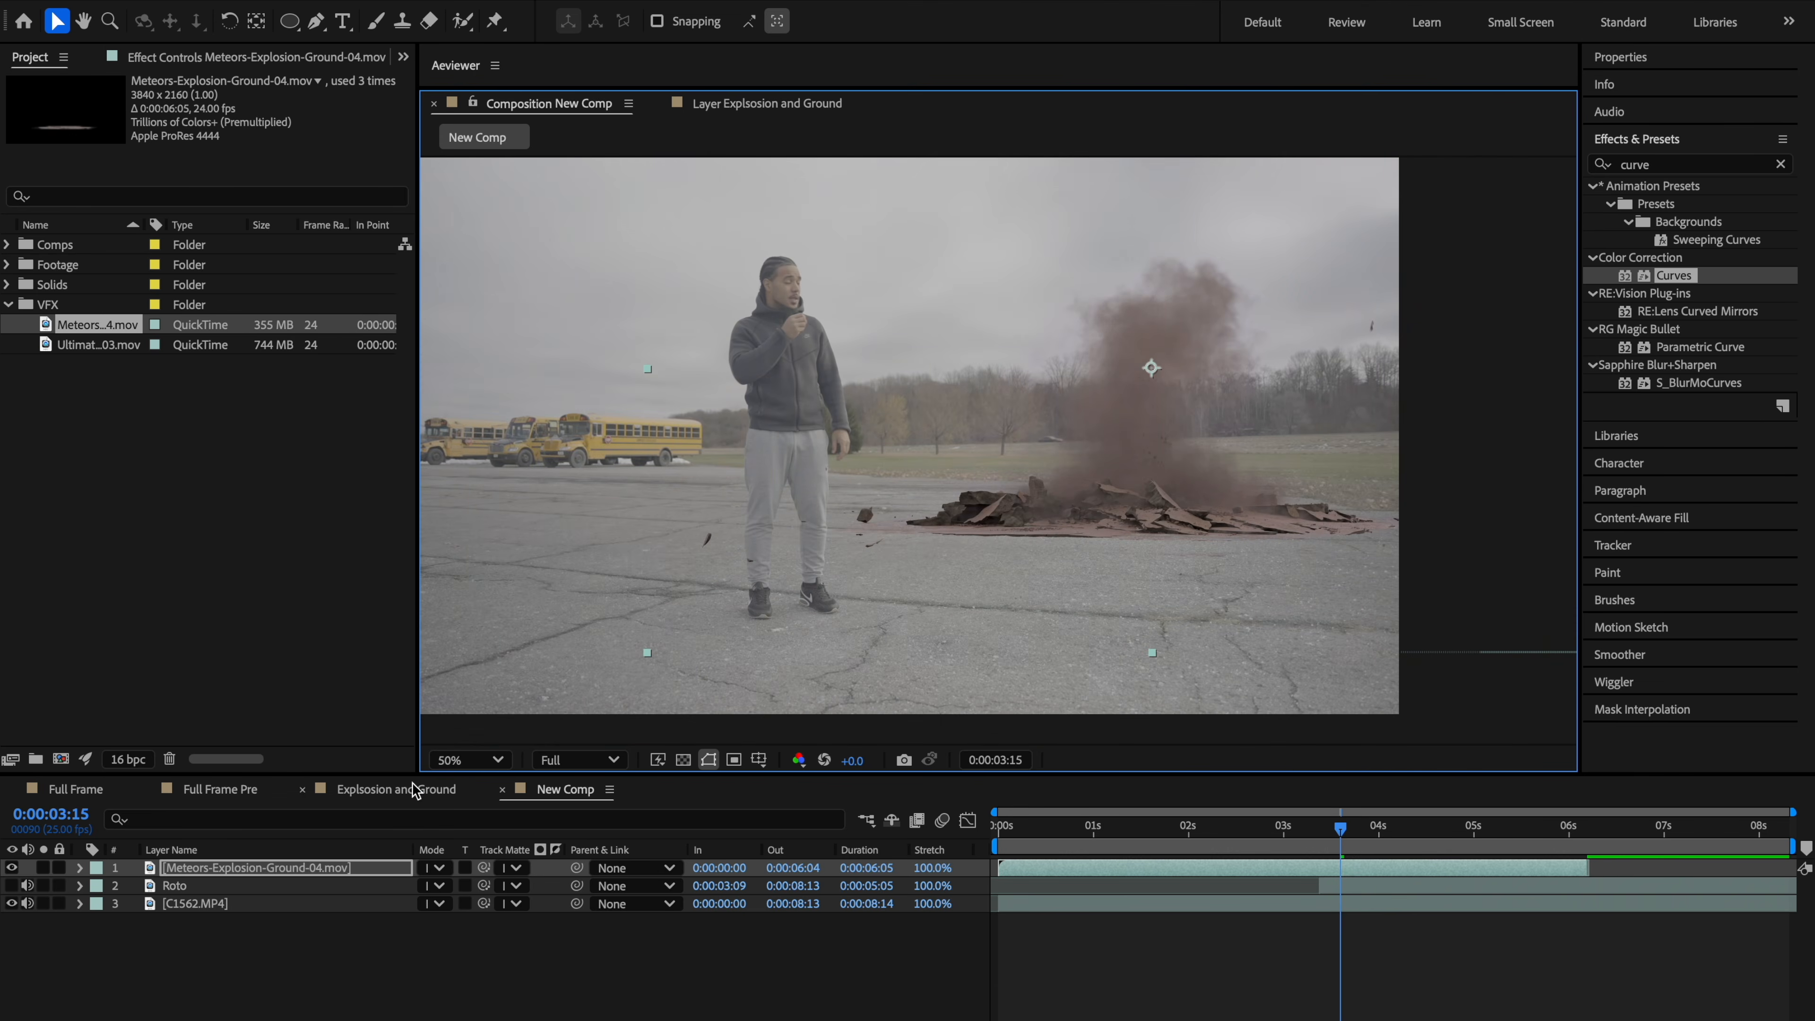
pyautogui.press('s')
pyautogui.moveTo(466, 886); pyautogui.dragTo(435, 886)
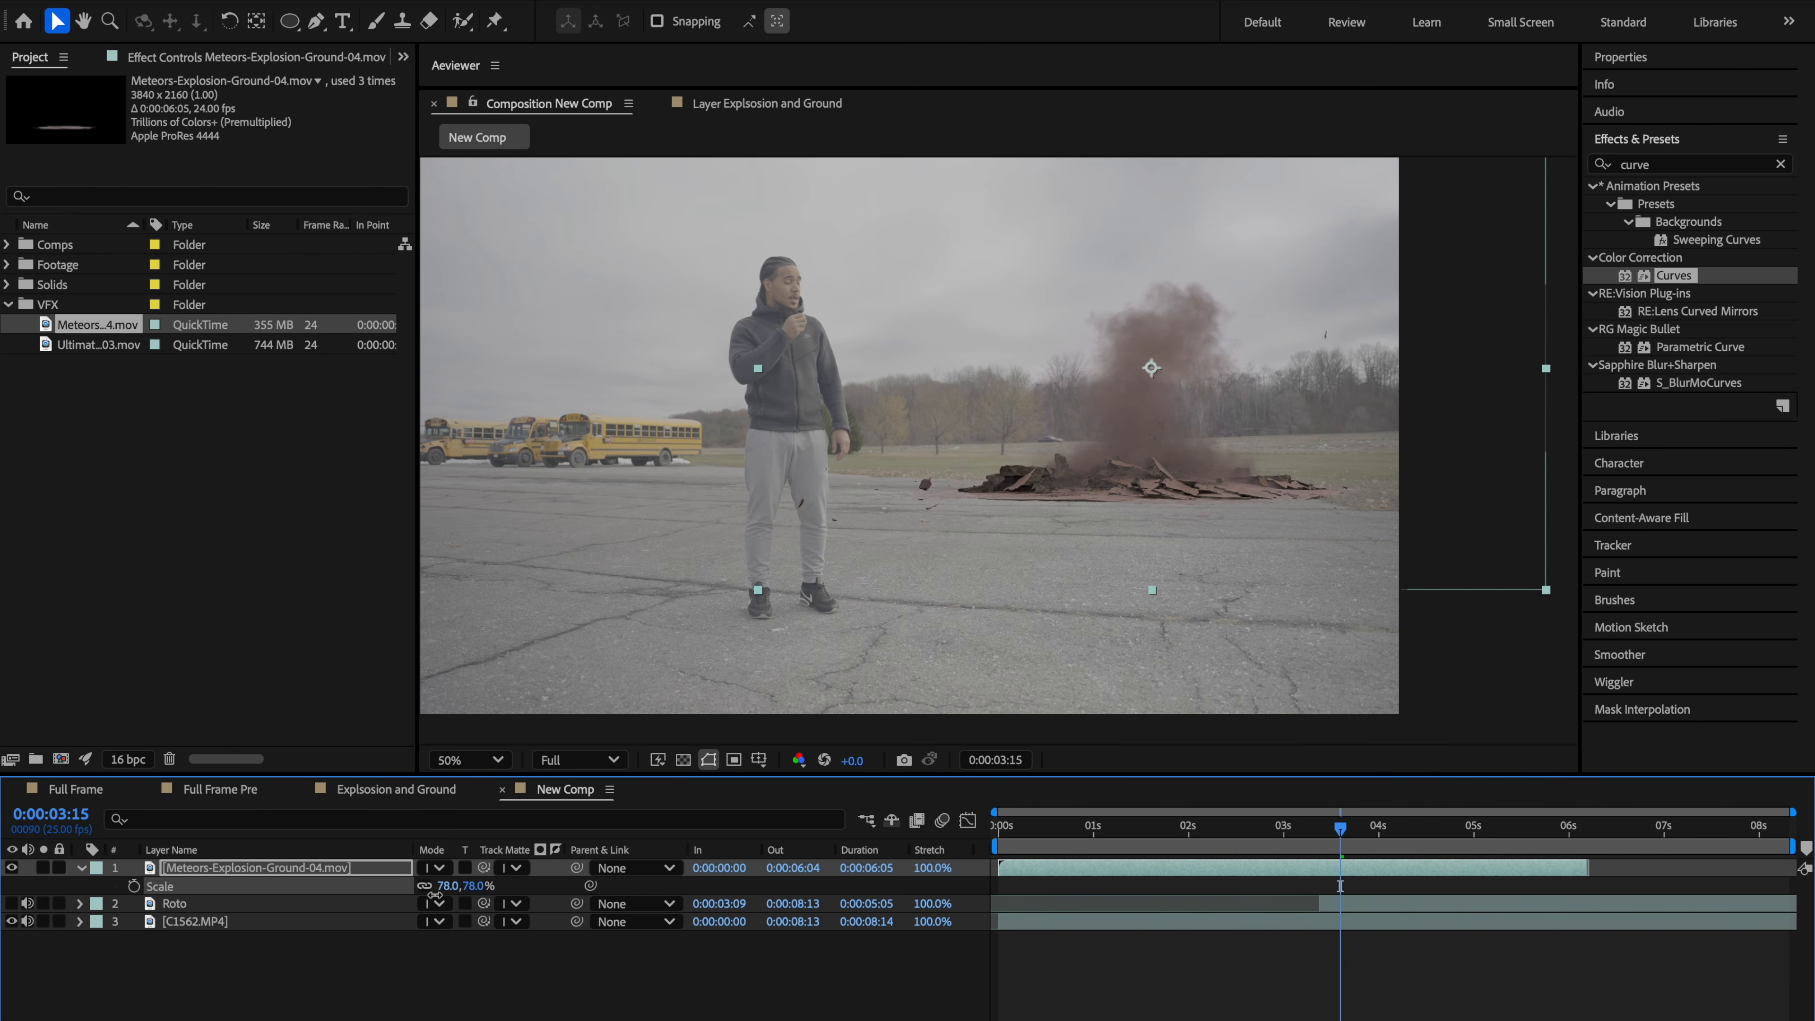
pyautogui.moveTo(1116, 440); pyautogui.dragTo(1114, 448)
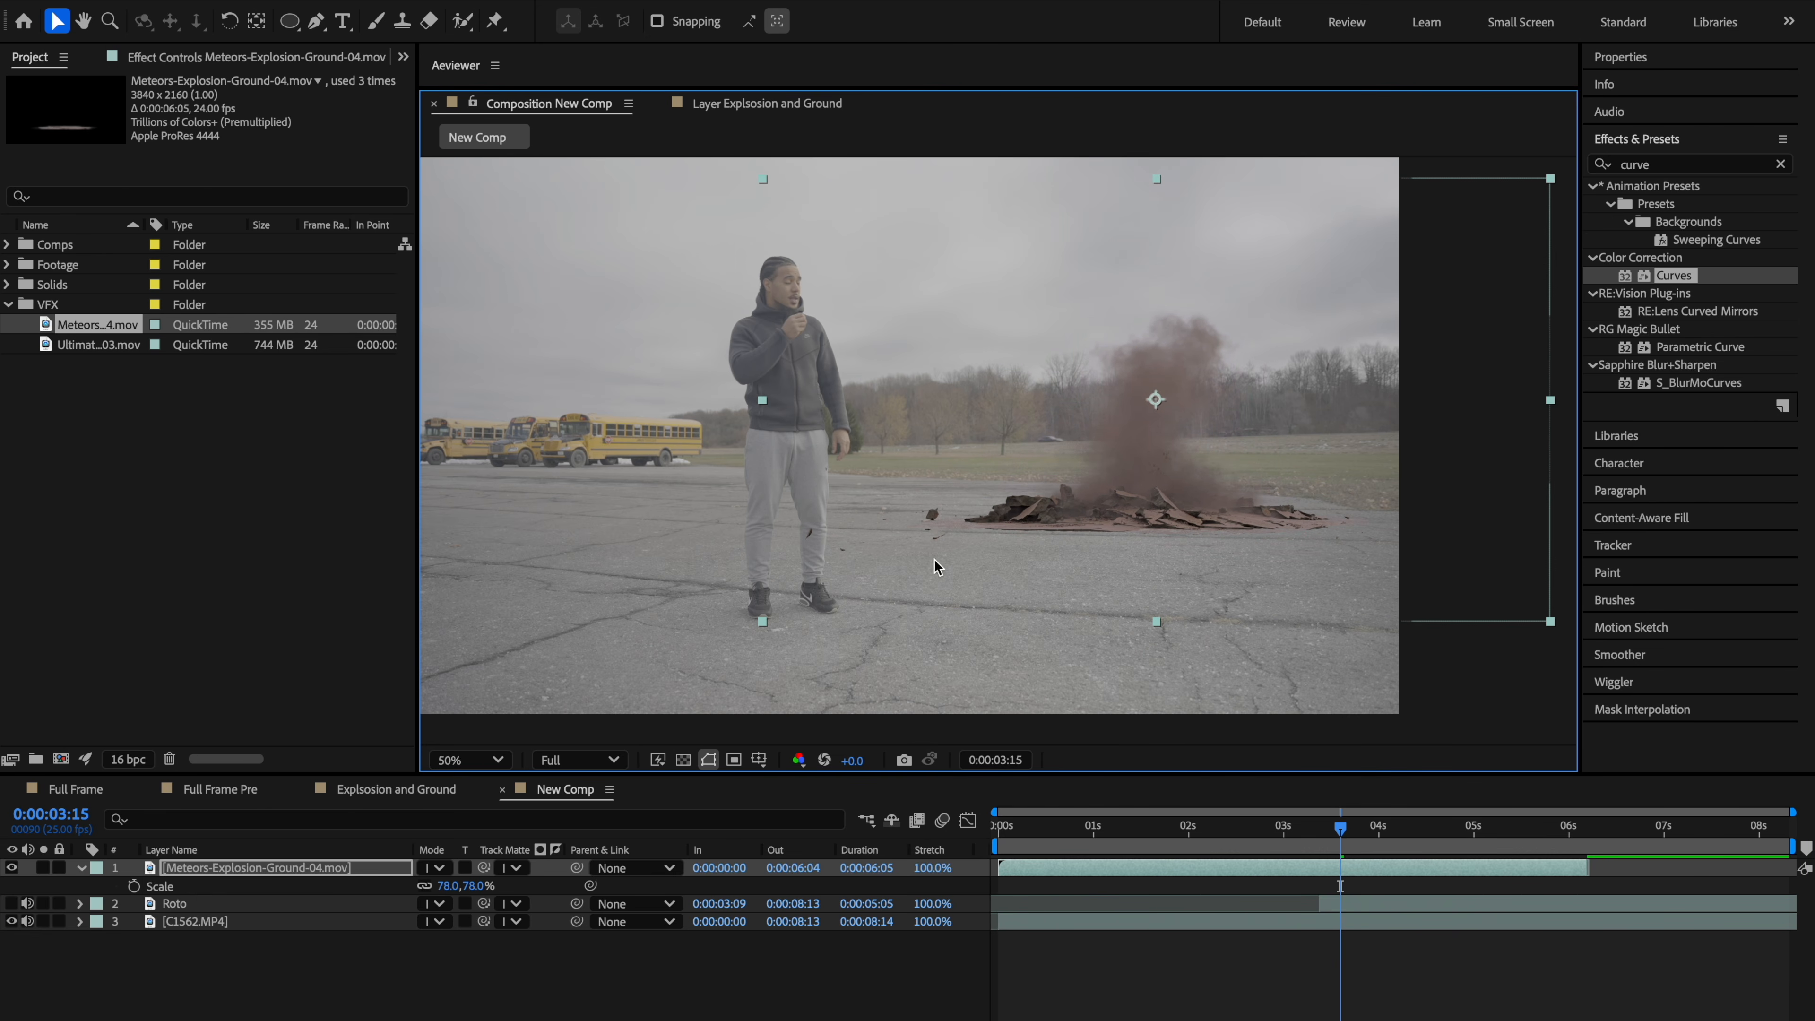
pyautogui.click(641, 526)
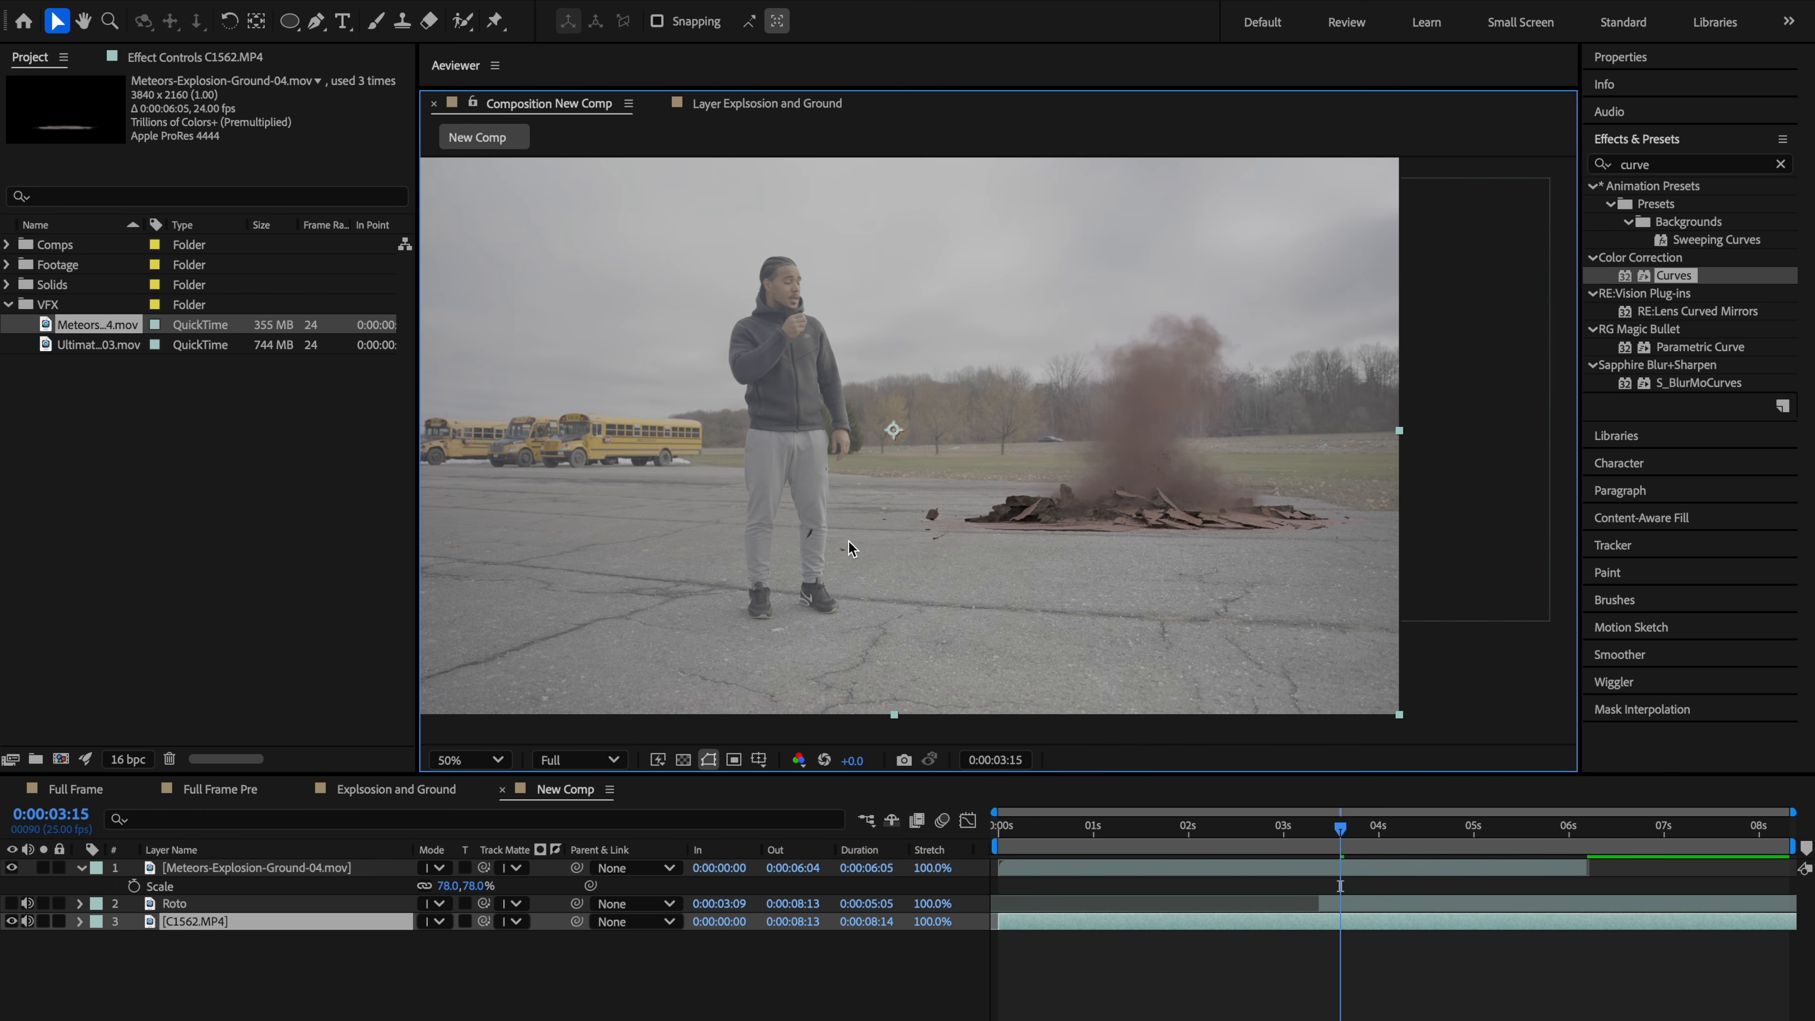
pyautogui.press('.')
pyautogui.moveTo(1242, 548); pyautogui.dragTo(1029, 559)
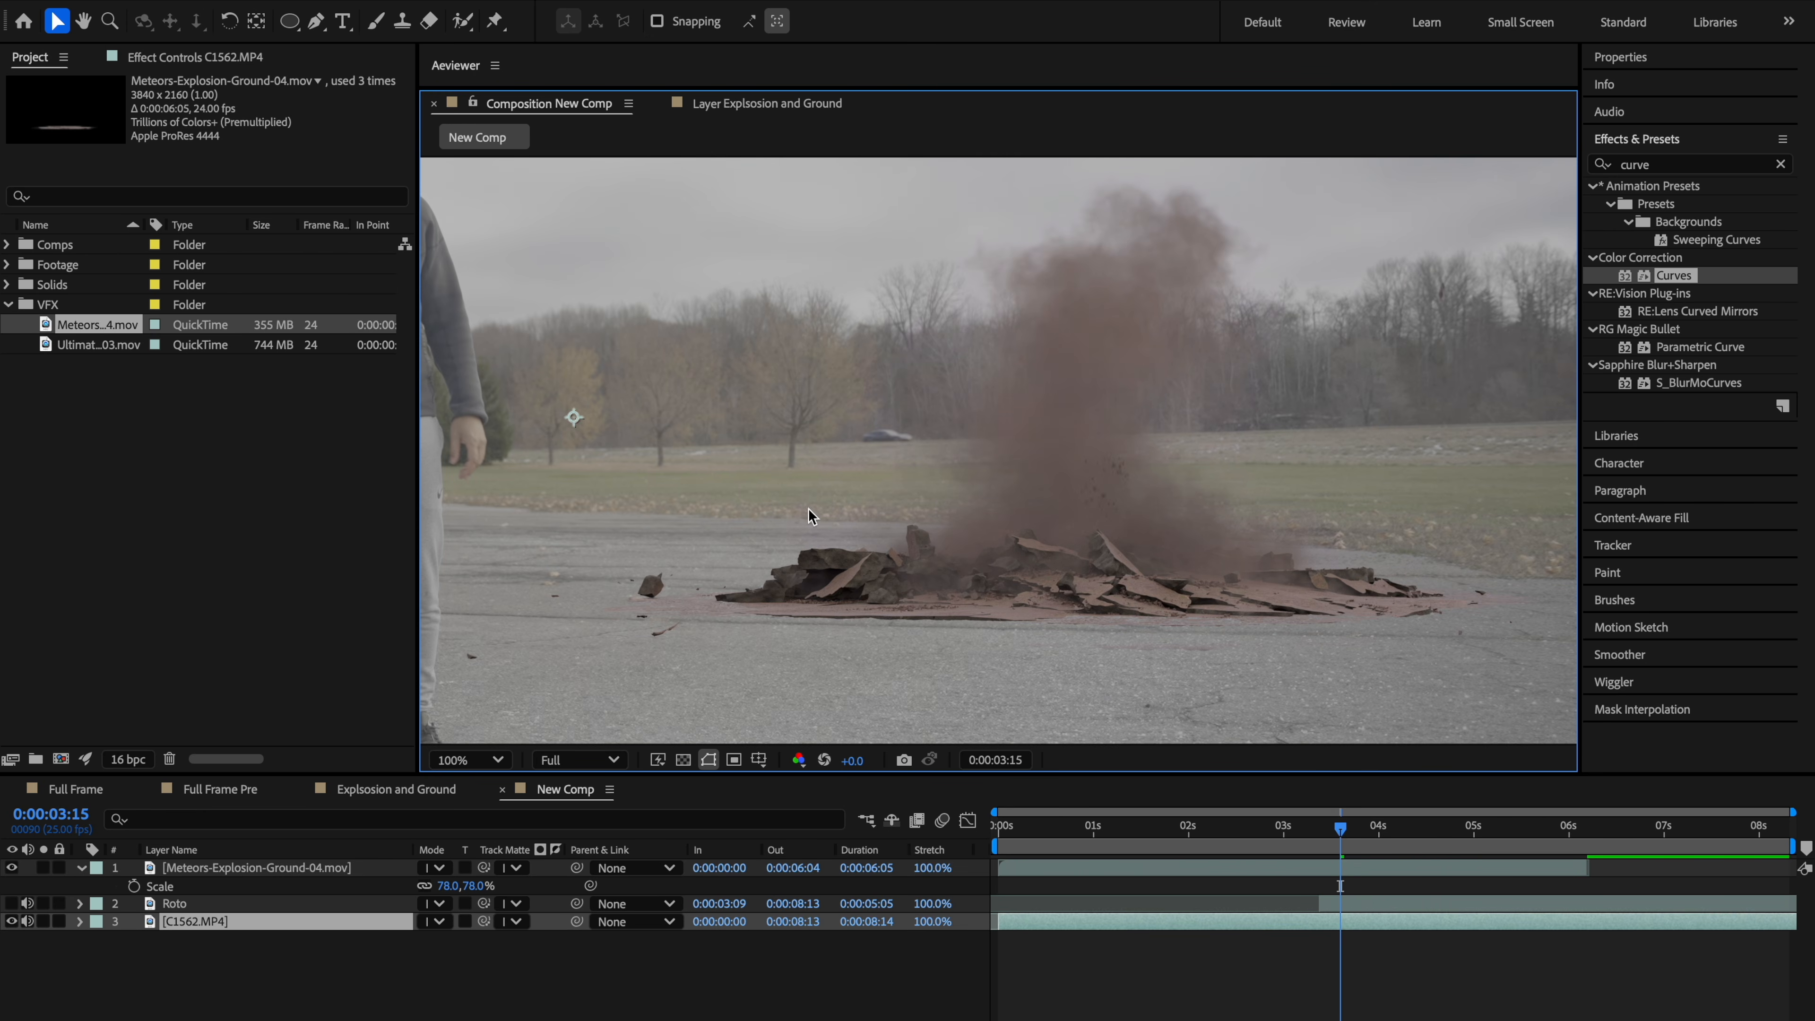
pyautogui.moveTo(727, 570); pyautogui.dragTo(905, 554)
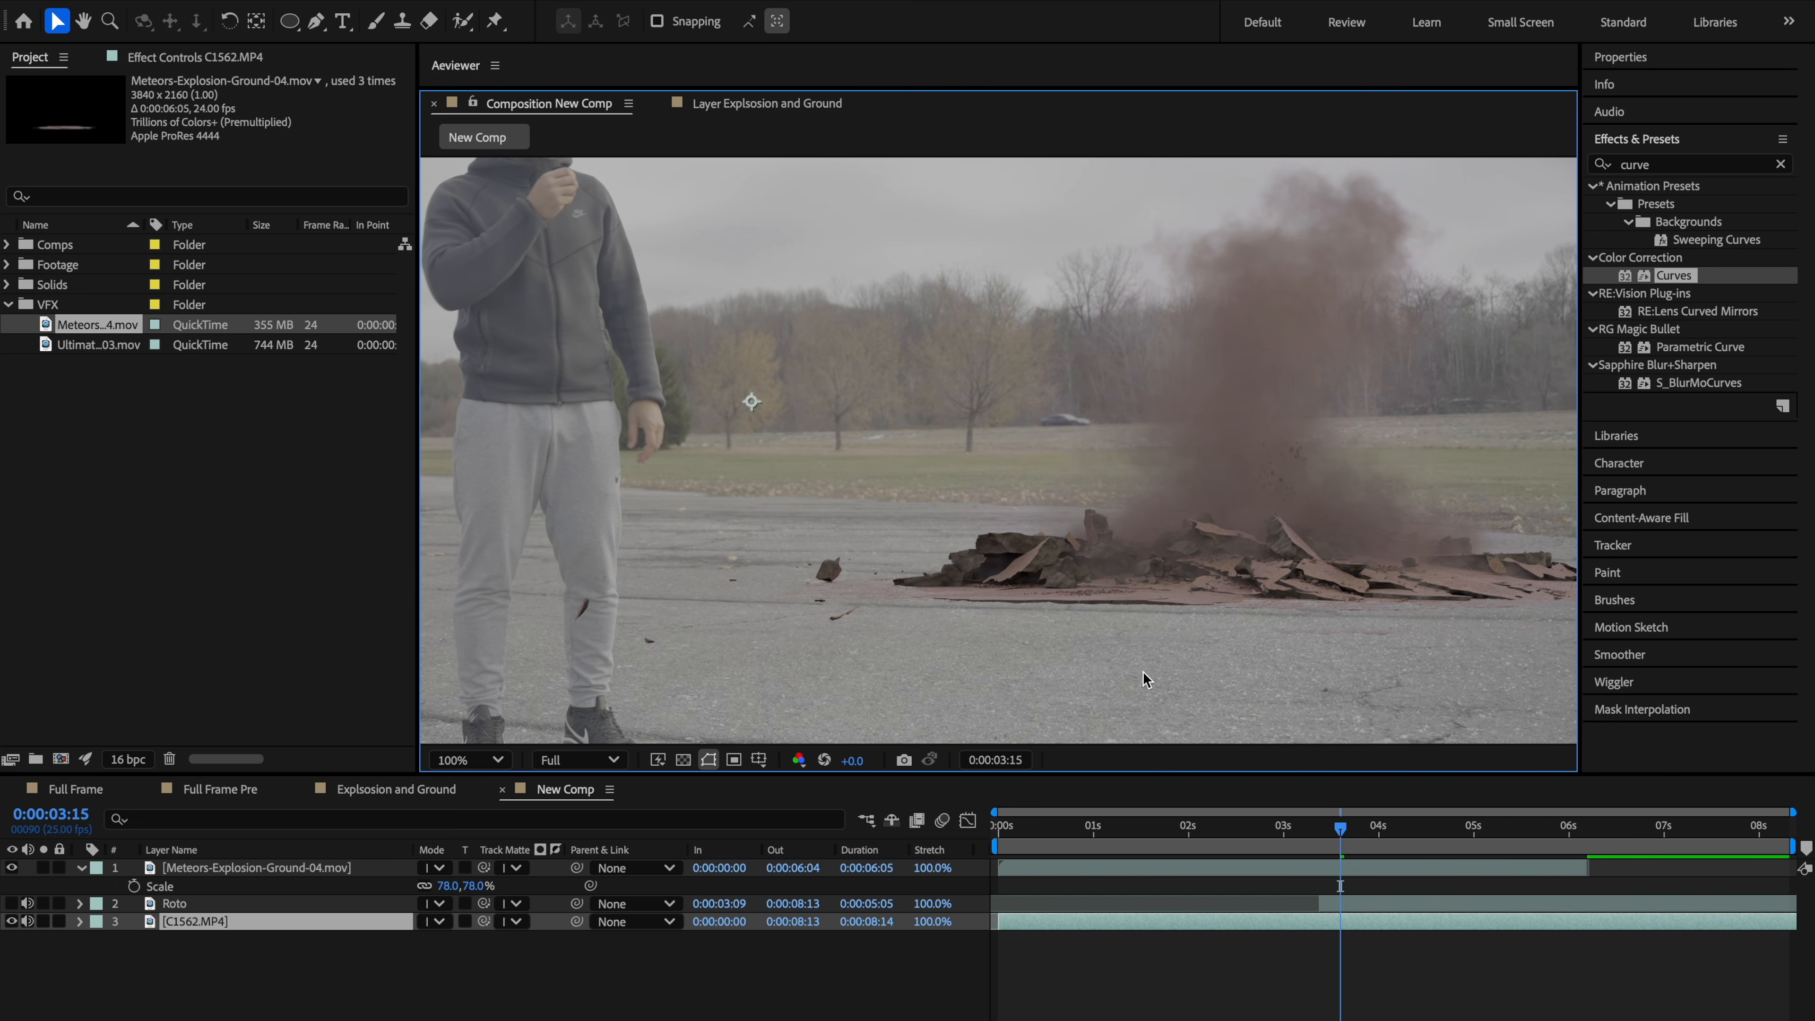
pyautogui.moveTo(1321, 549); pyautogui.dragTo(1138, 529)
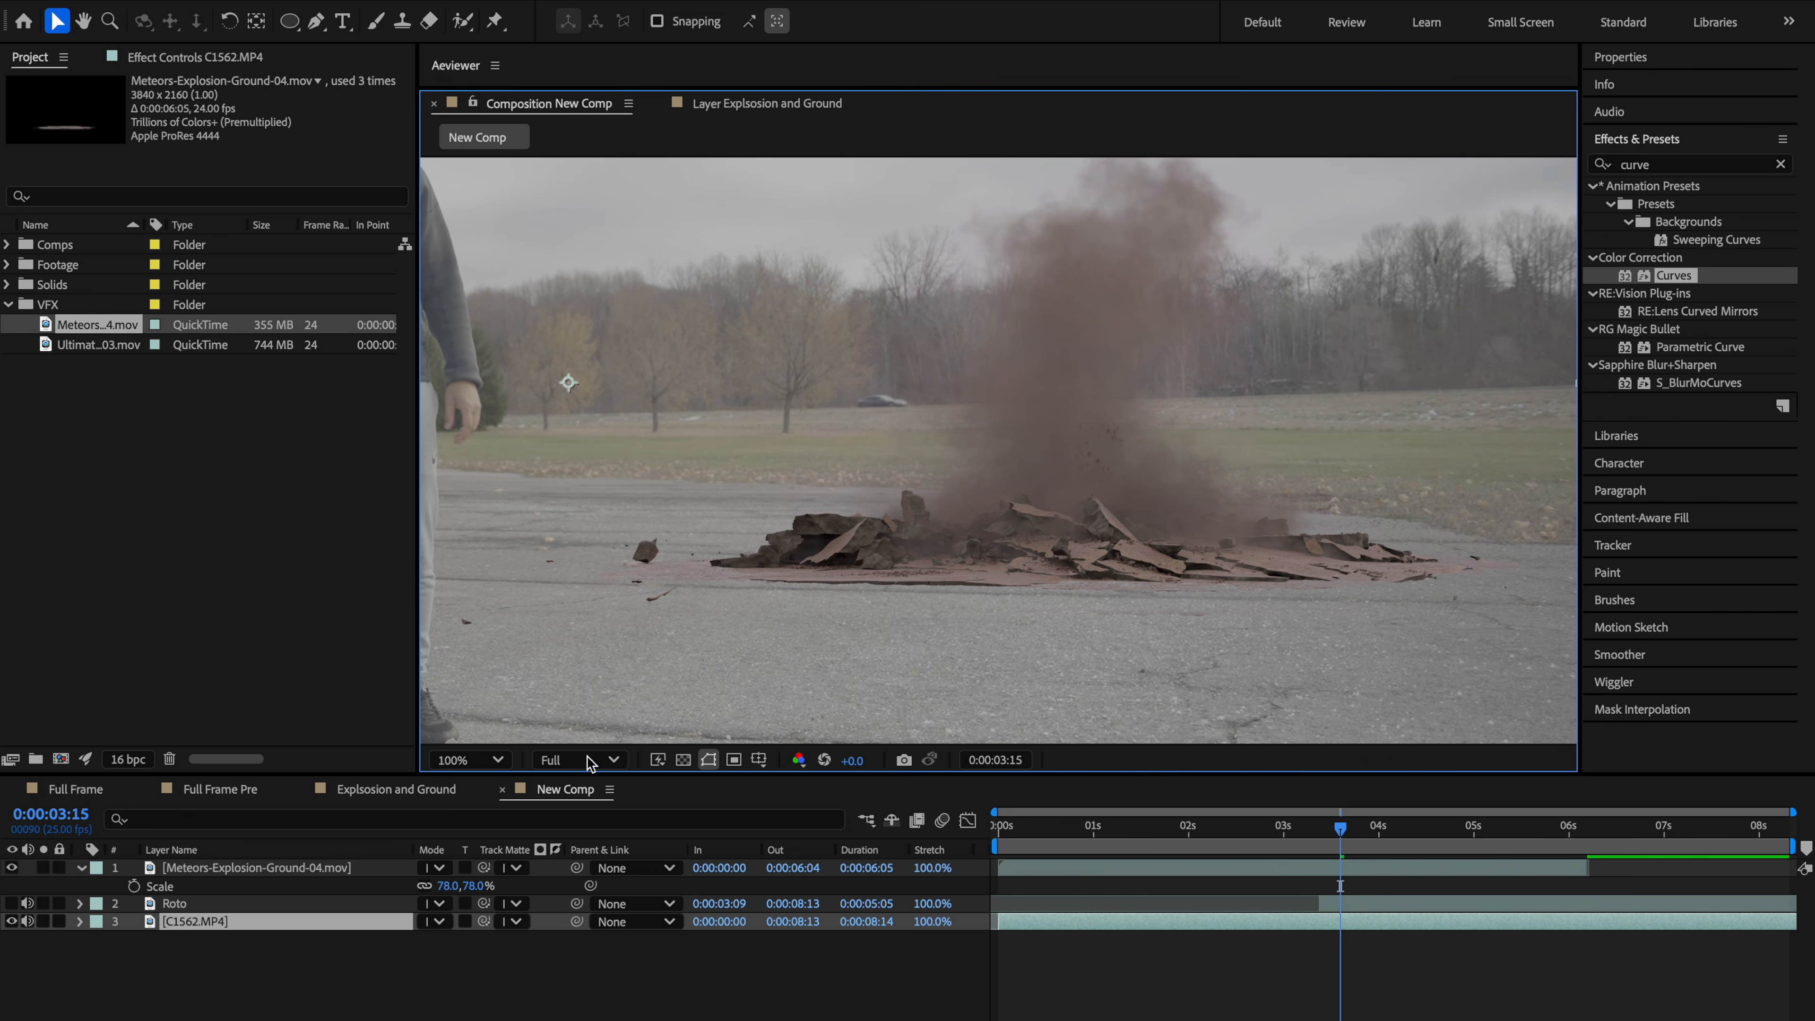
pyautogui.click(1662, 164)
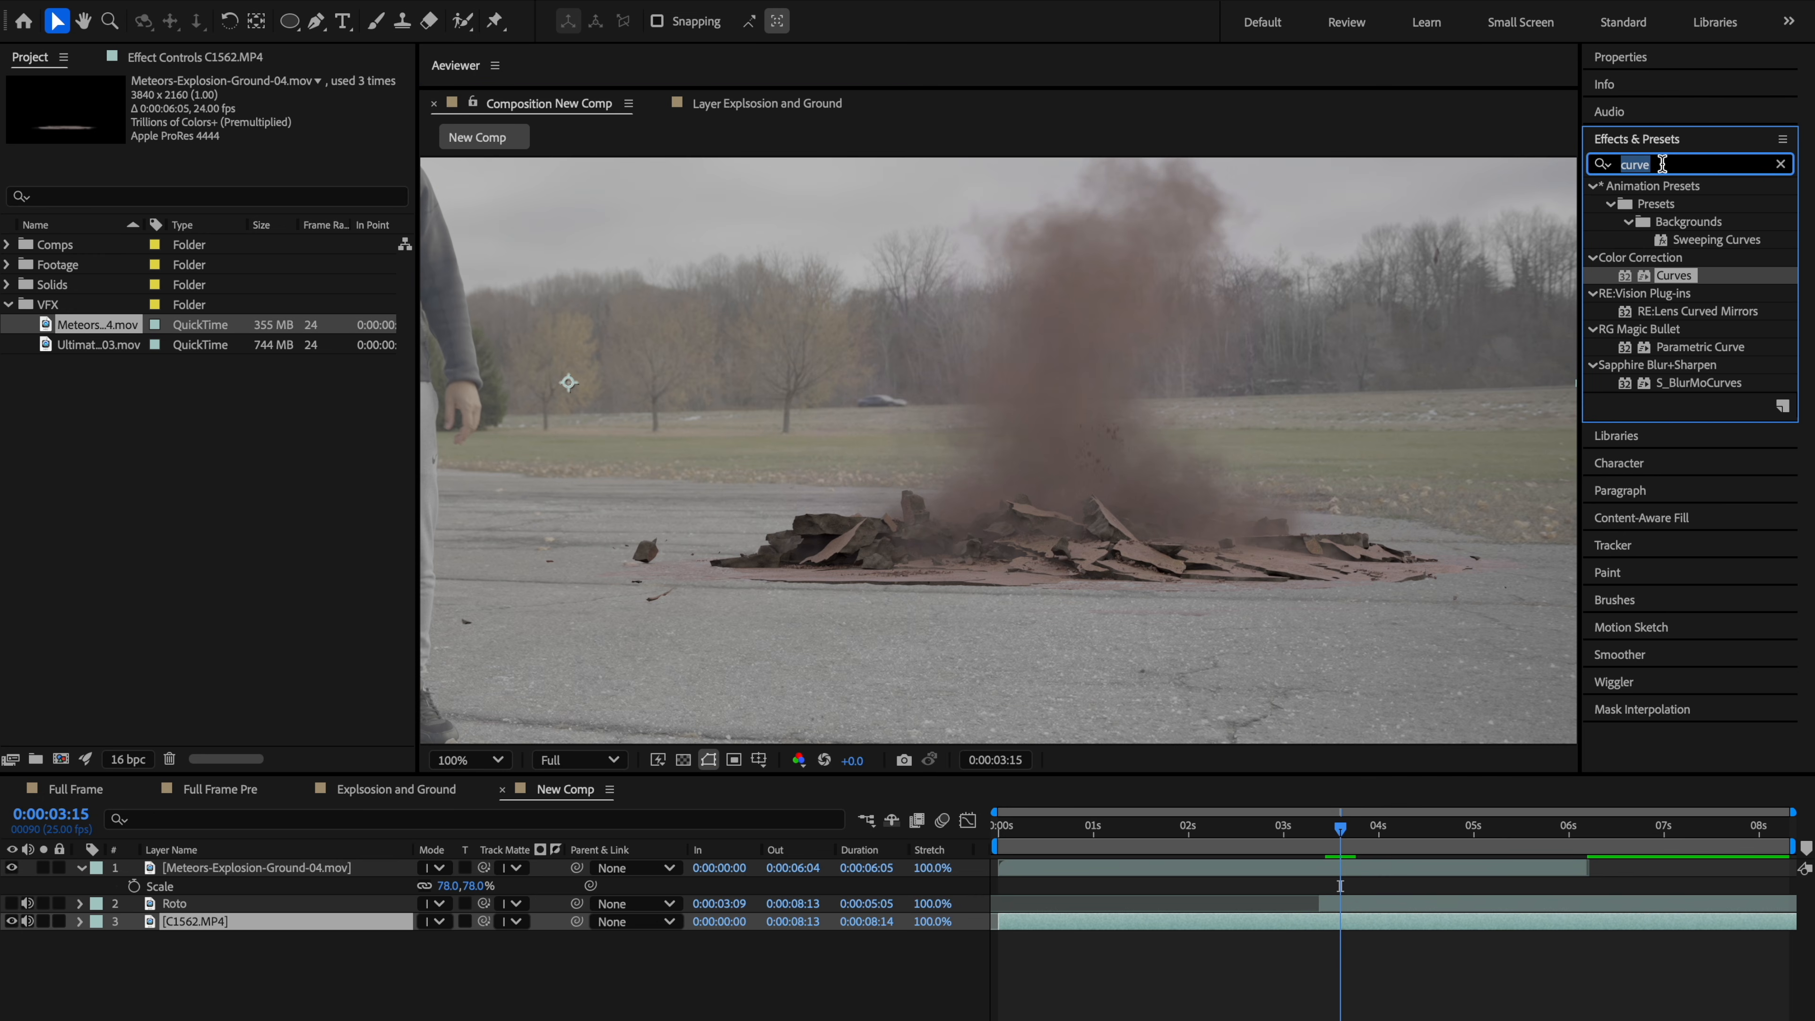
pyautogui.click(1665, 240)
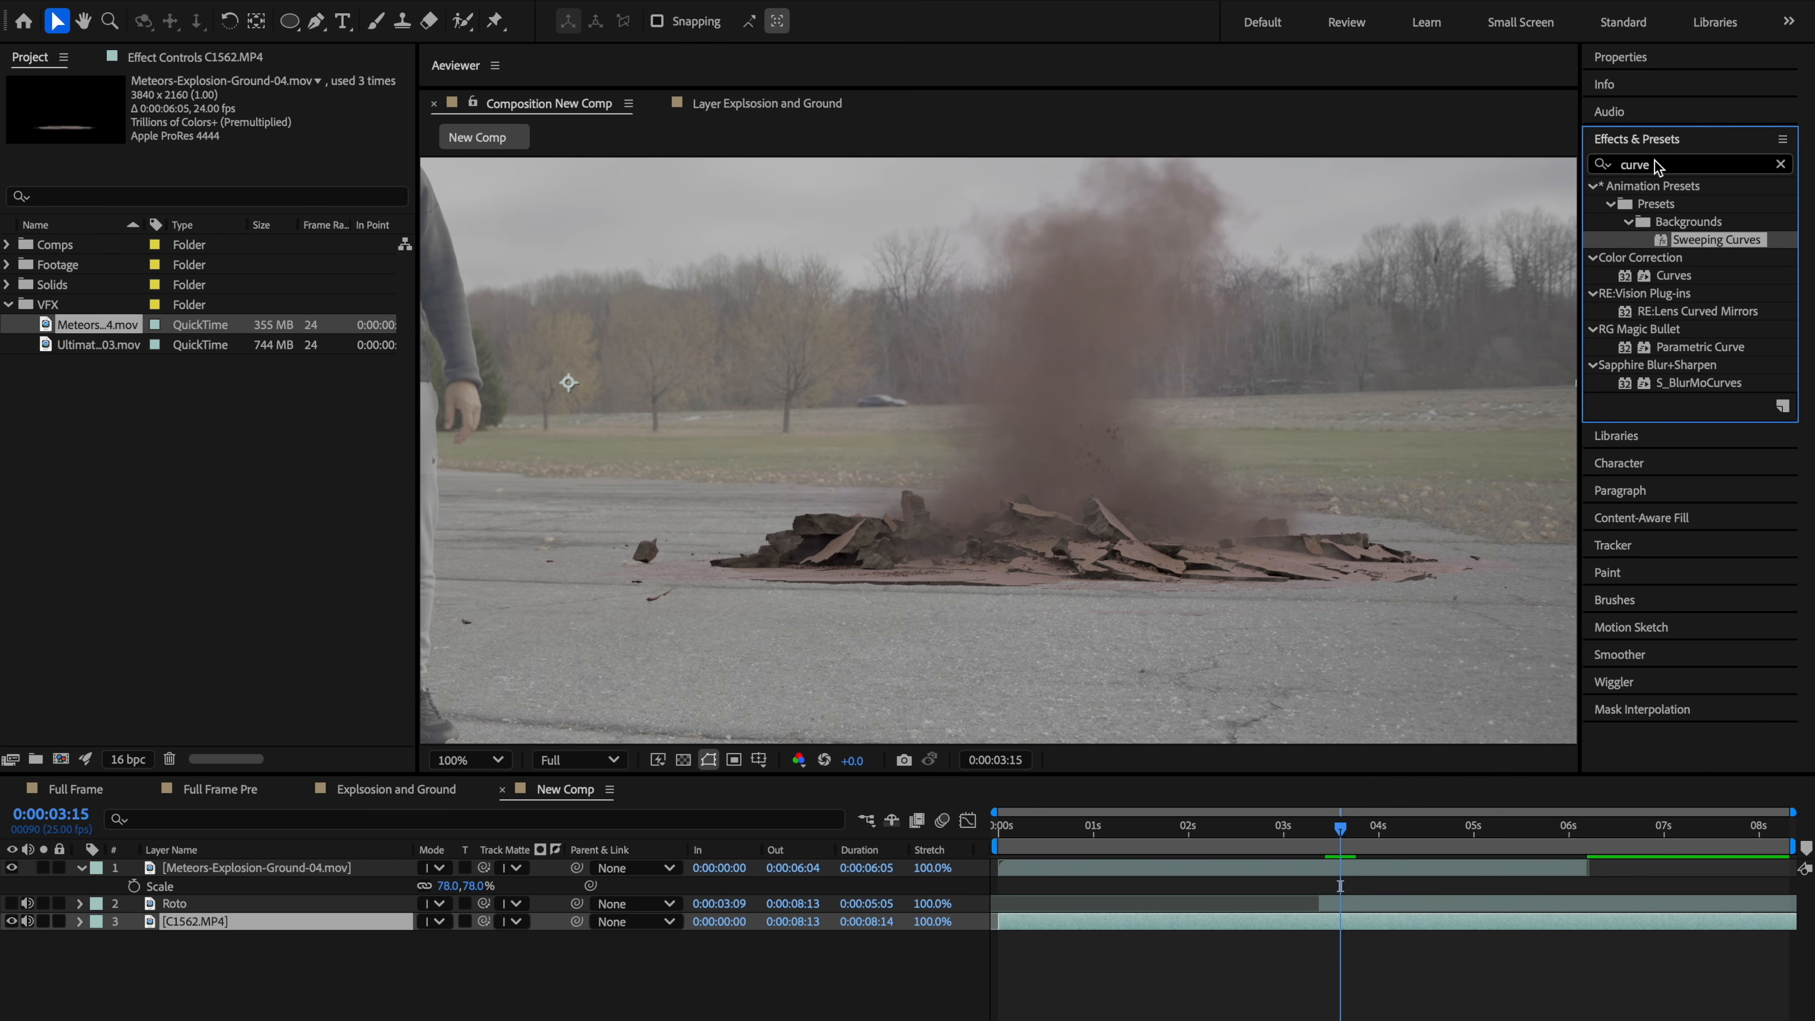
pyautogui.click(1697, 163)
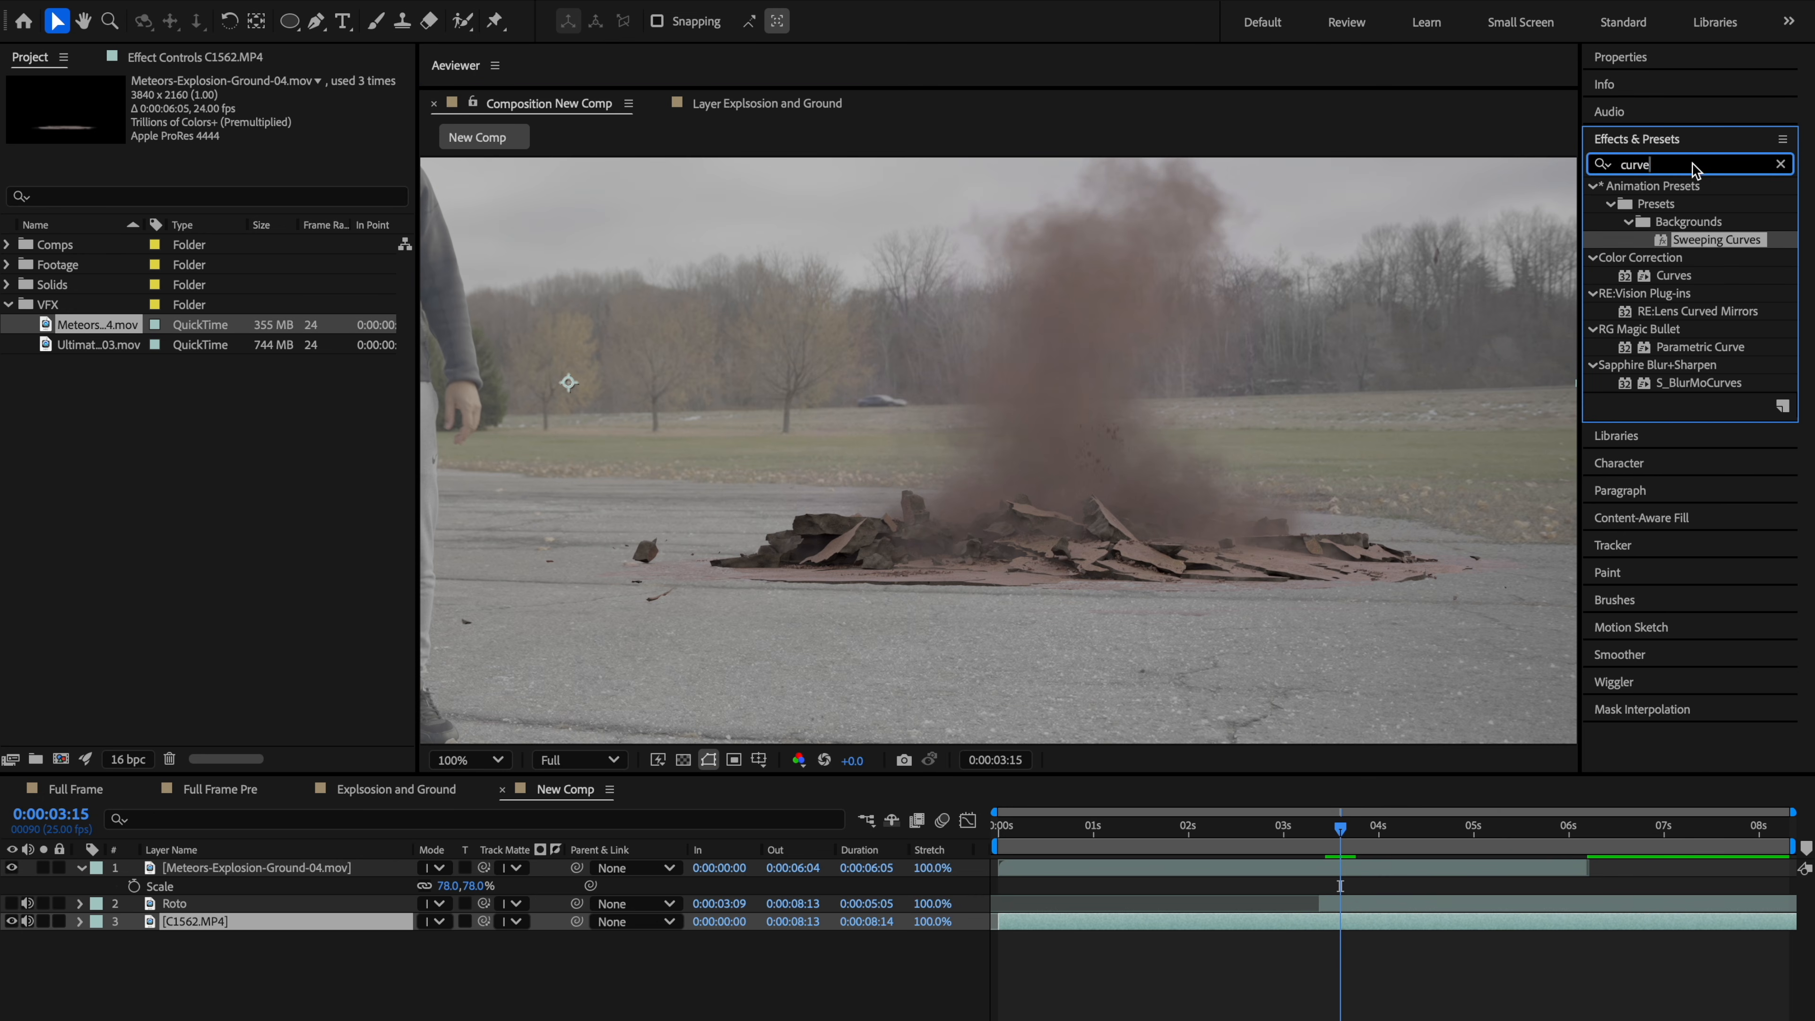
pyautogui.write('match')
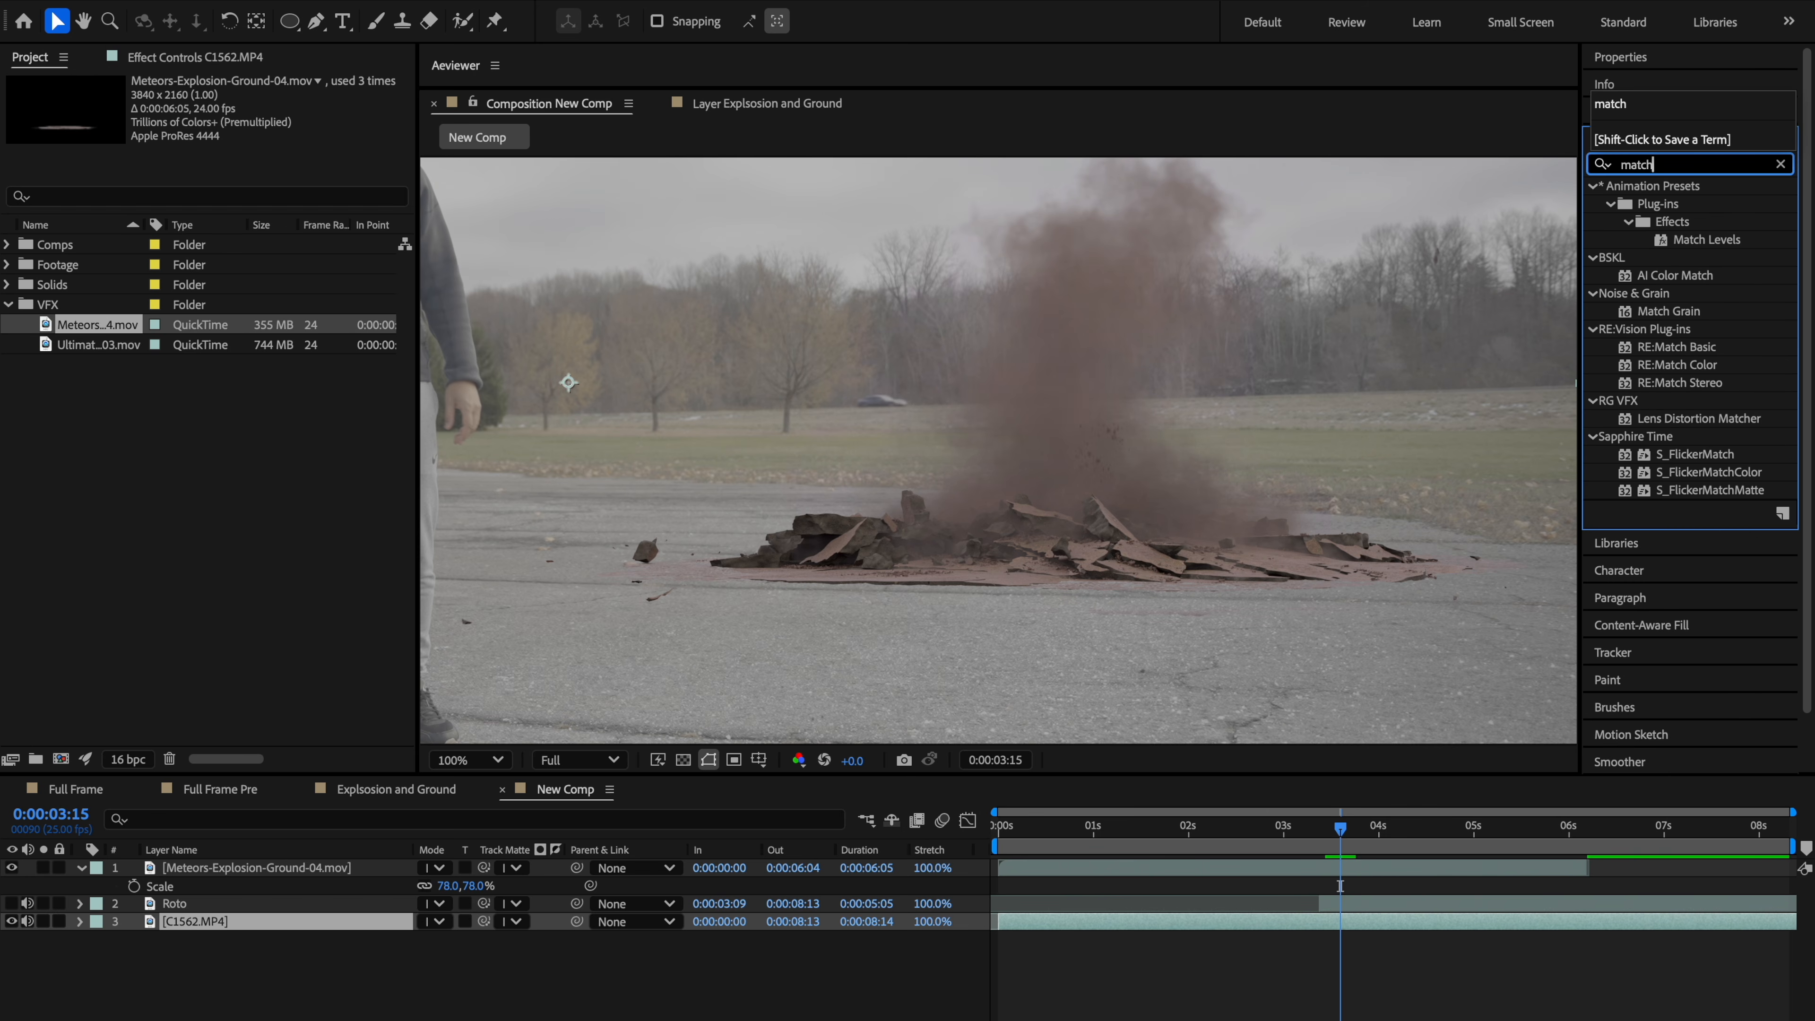
pyautogui.doubleClick(1707, 239)
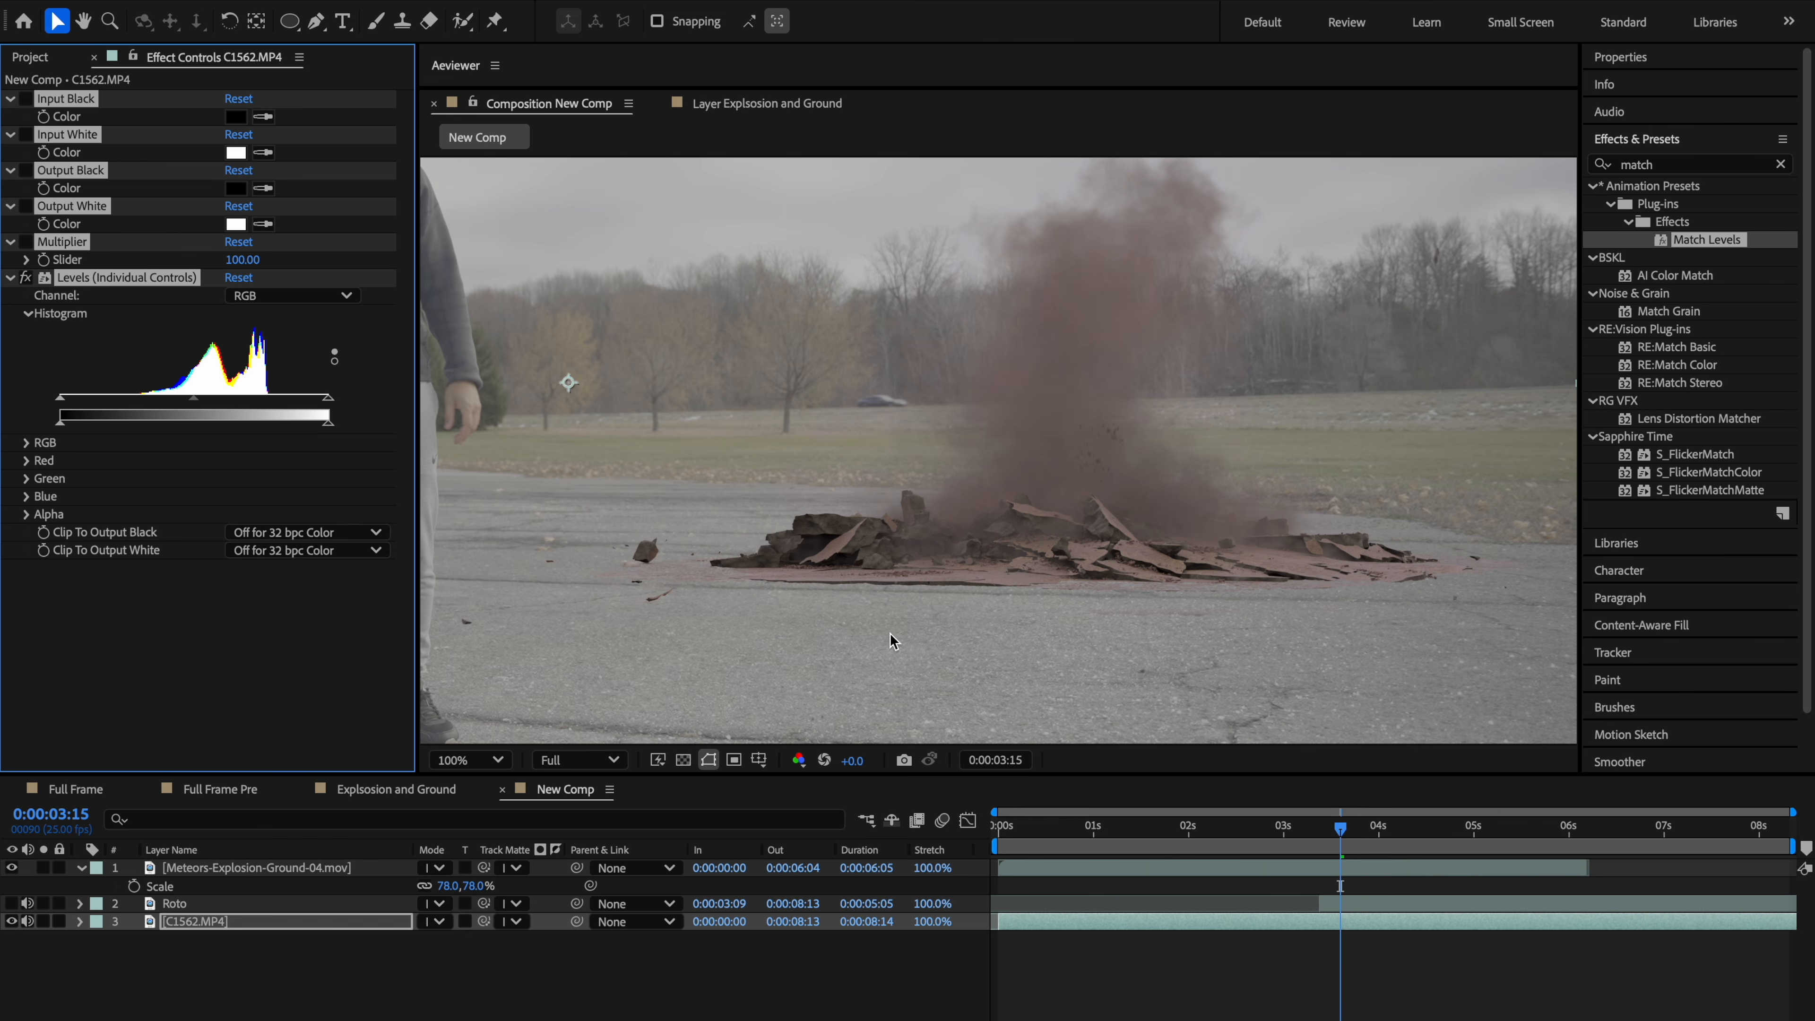
pyautogui.click(134, 643)
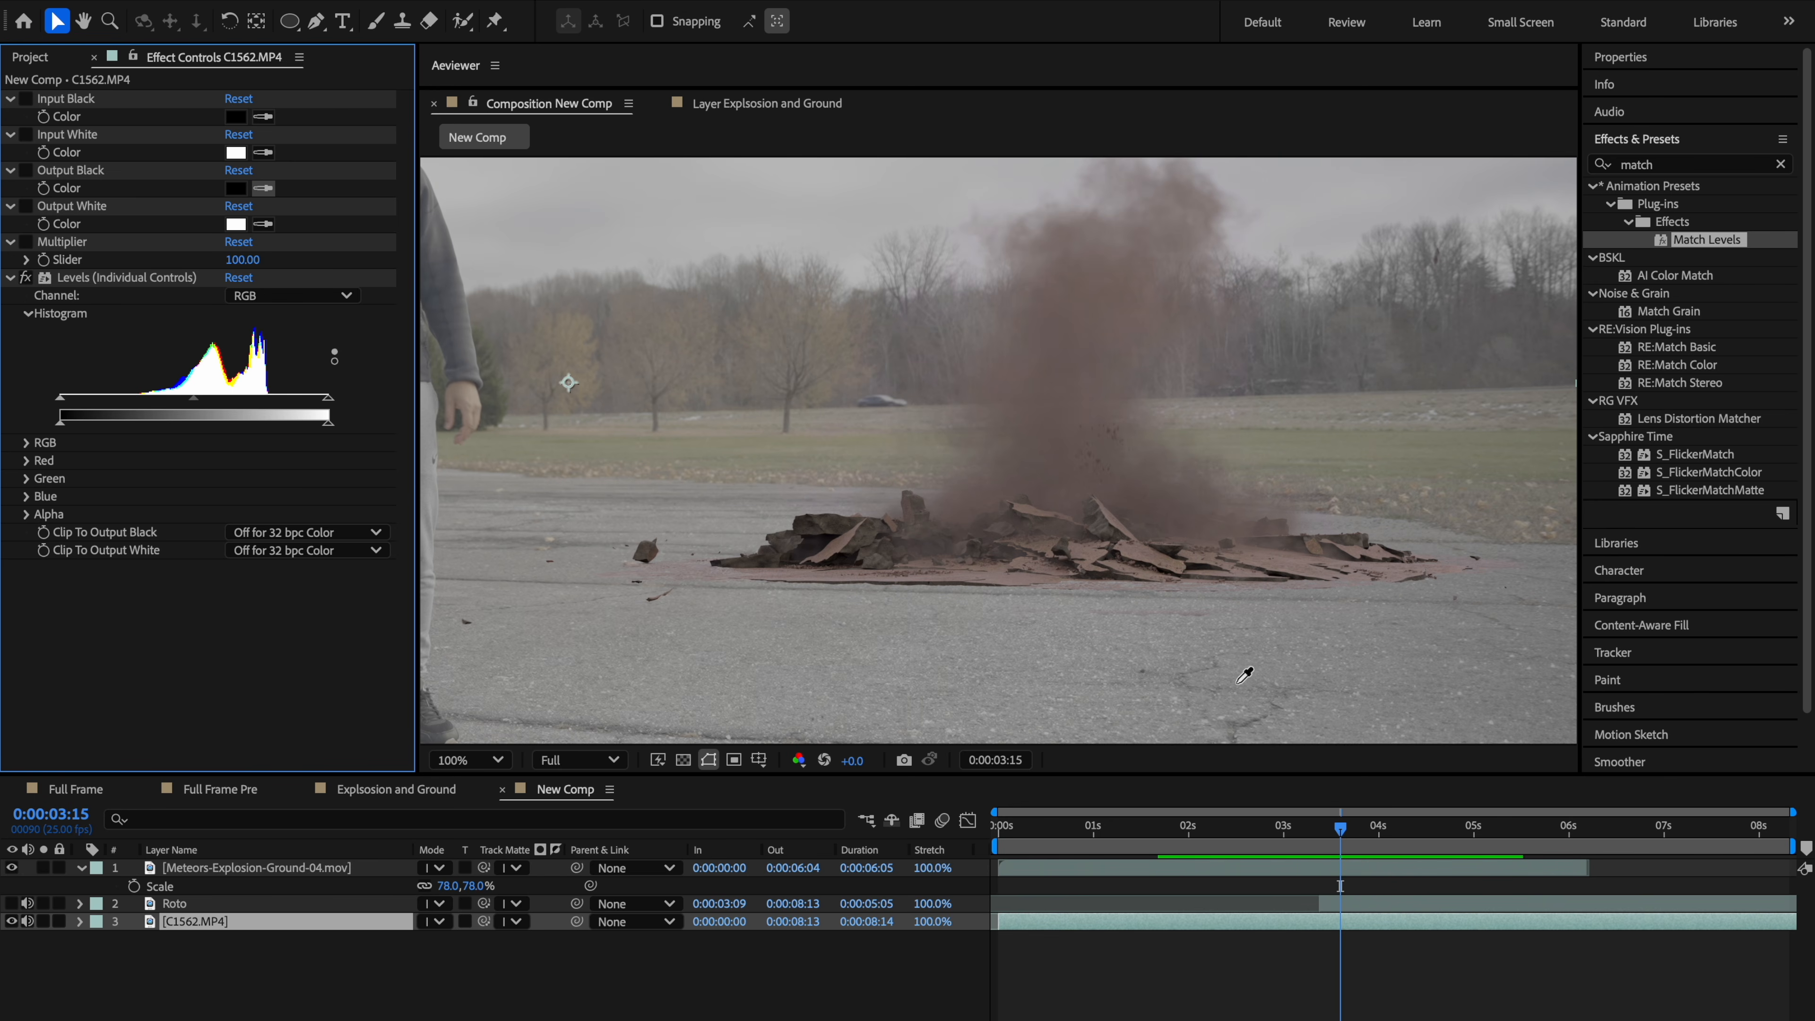
pyautogui.click(1257, 726)
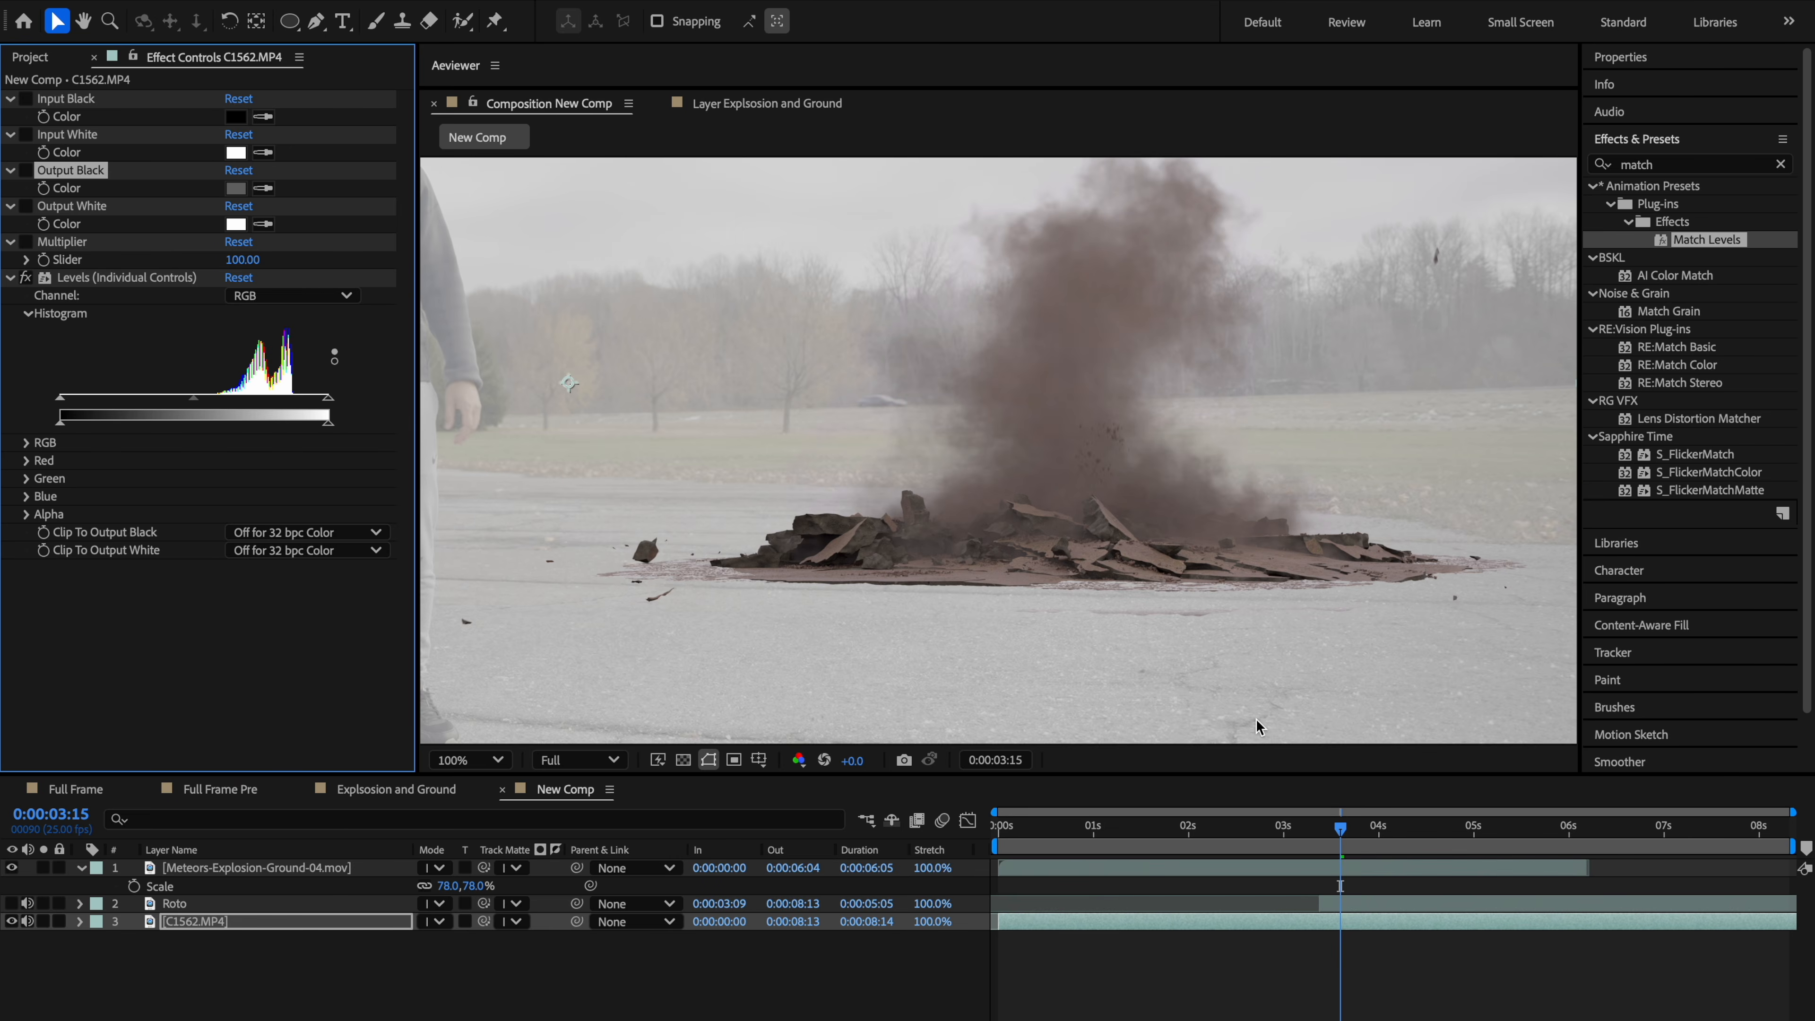
pyautogui.hotkey('ctrl', 'z')
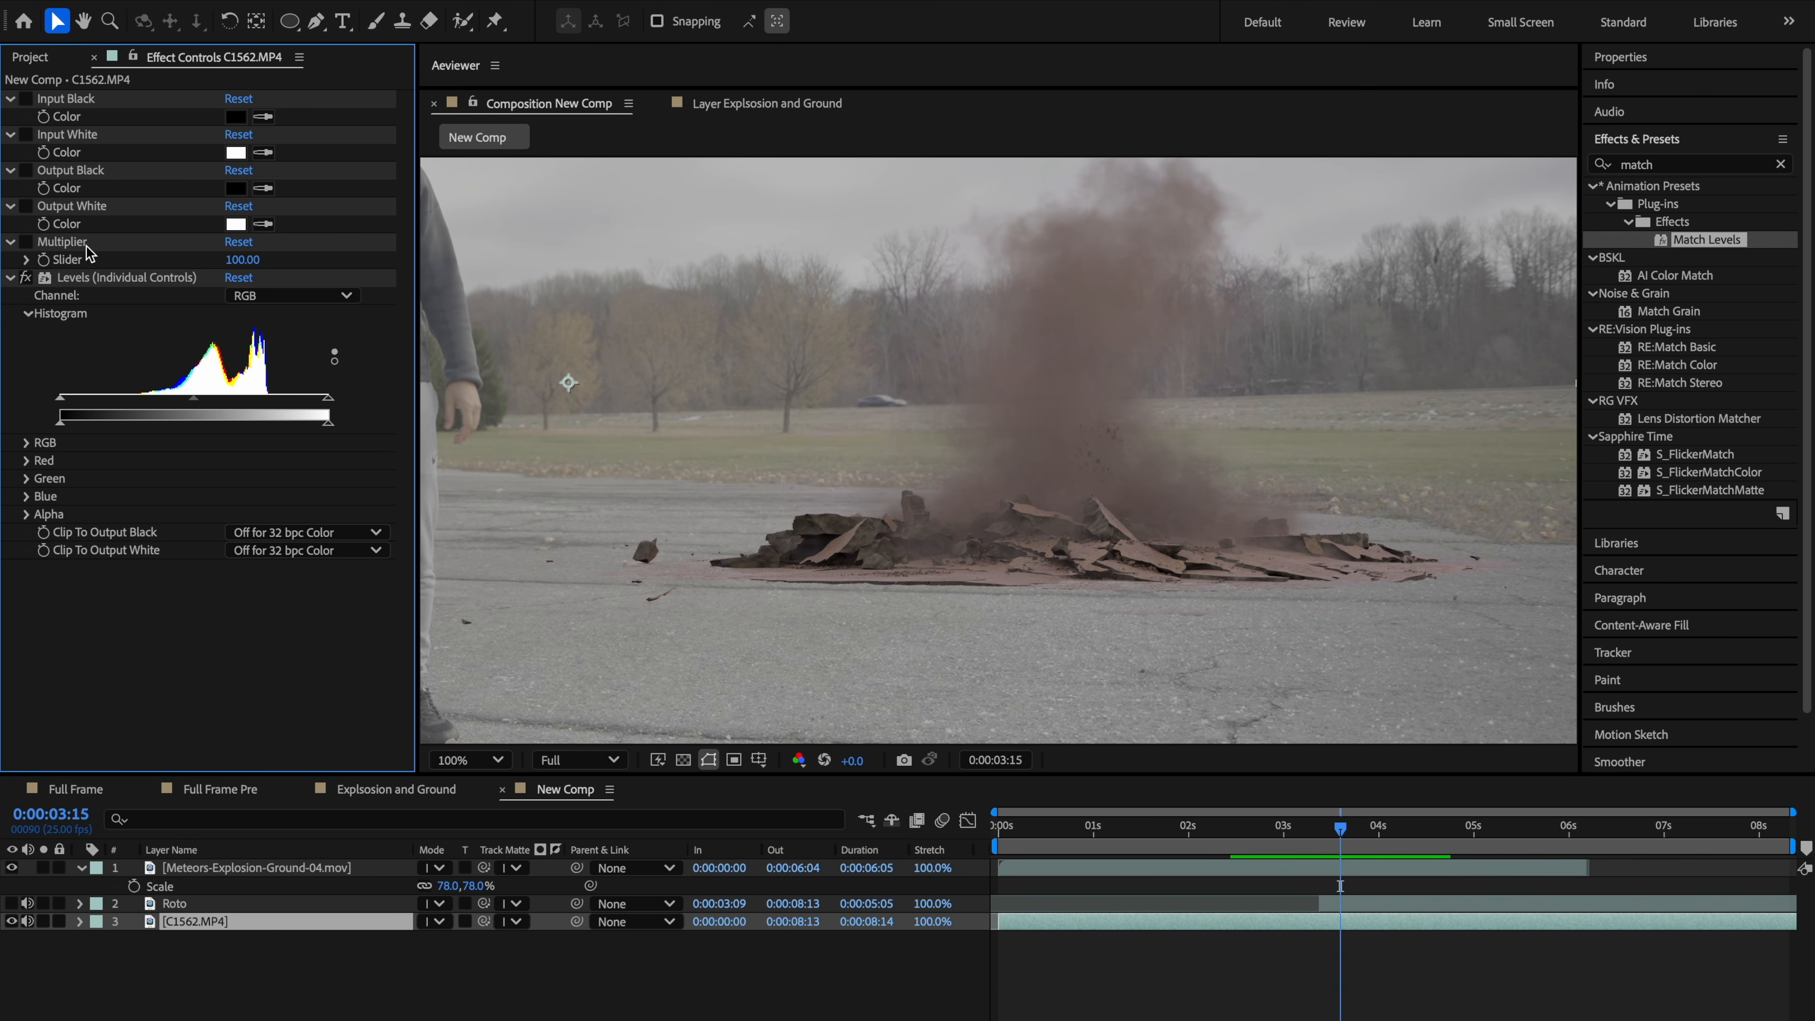
pyautogui.click(84, 111)
pyautogui.hotkey('ctrl', 'a')
pyautogui.press('Delete')
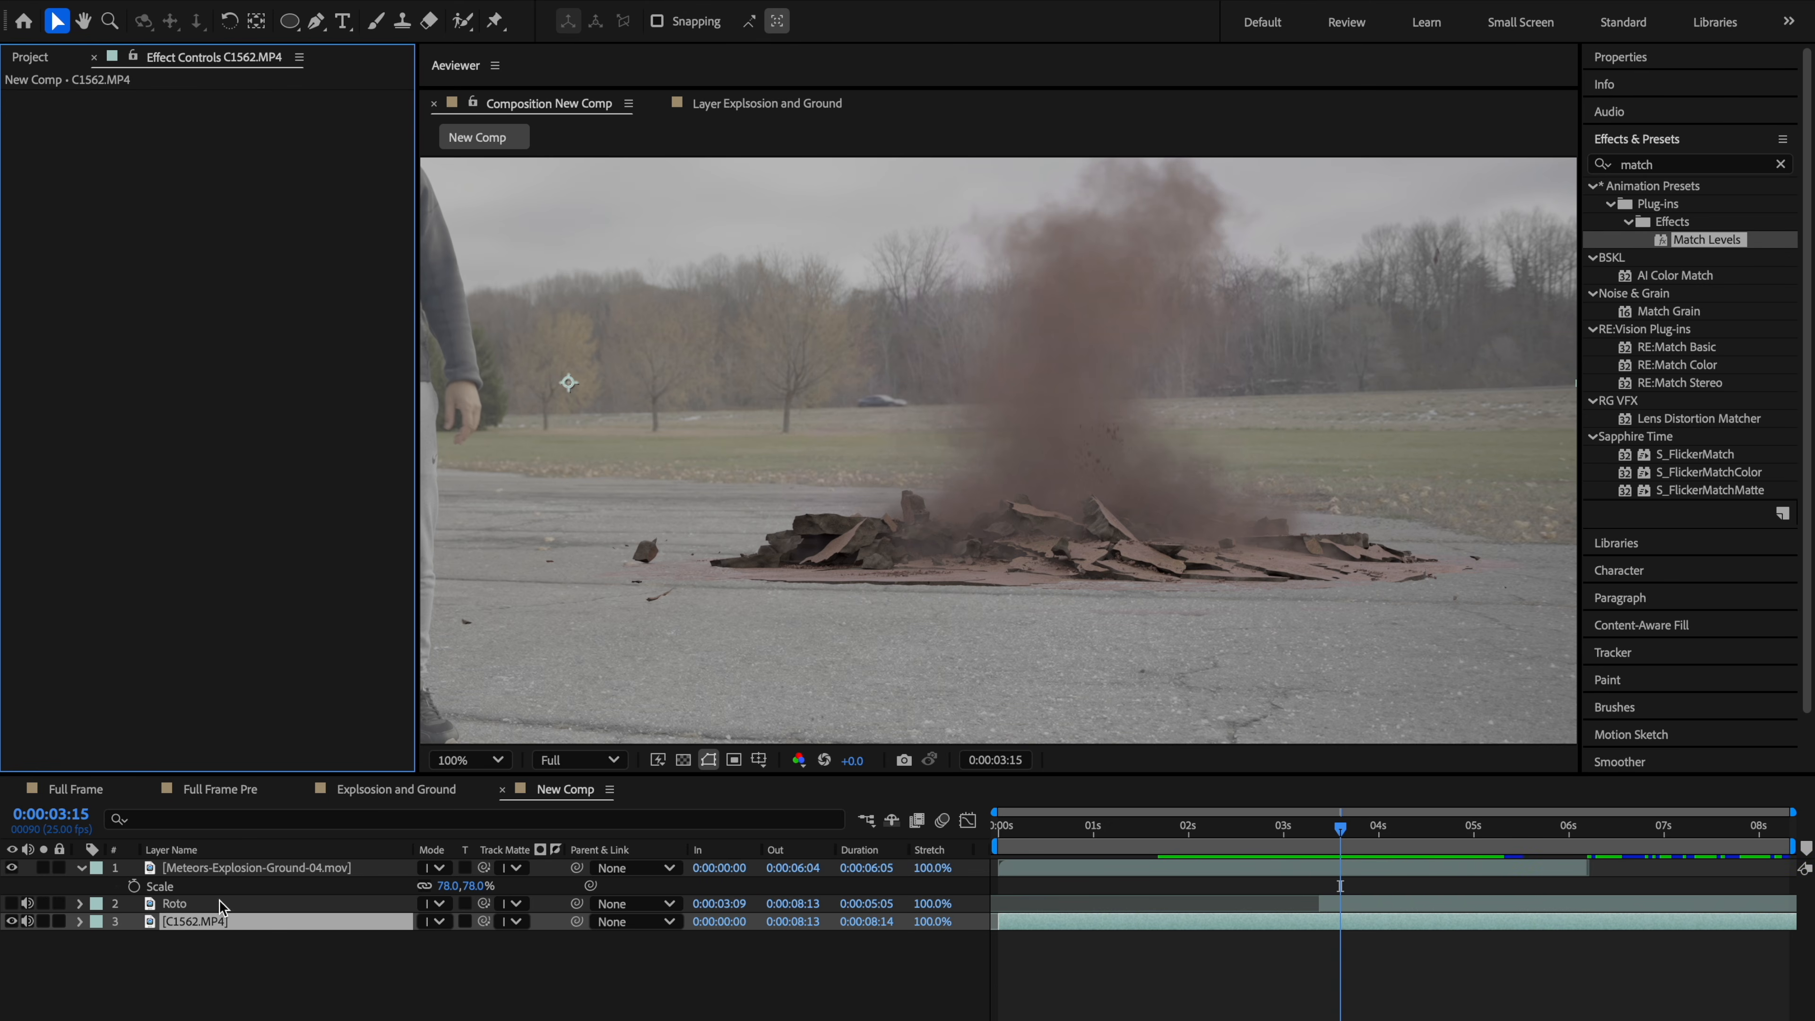
# Step: Apply the Match Levels effect to the explosion layer
pyautogui.click(257, 868)
pyautogui.doubleClick(1708, 240)
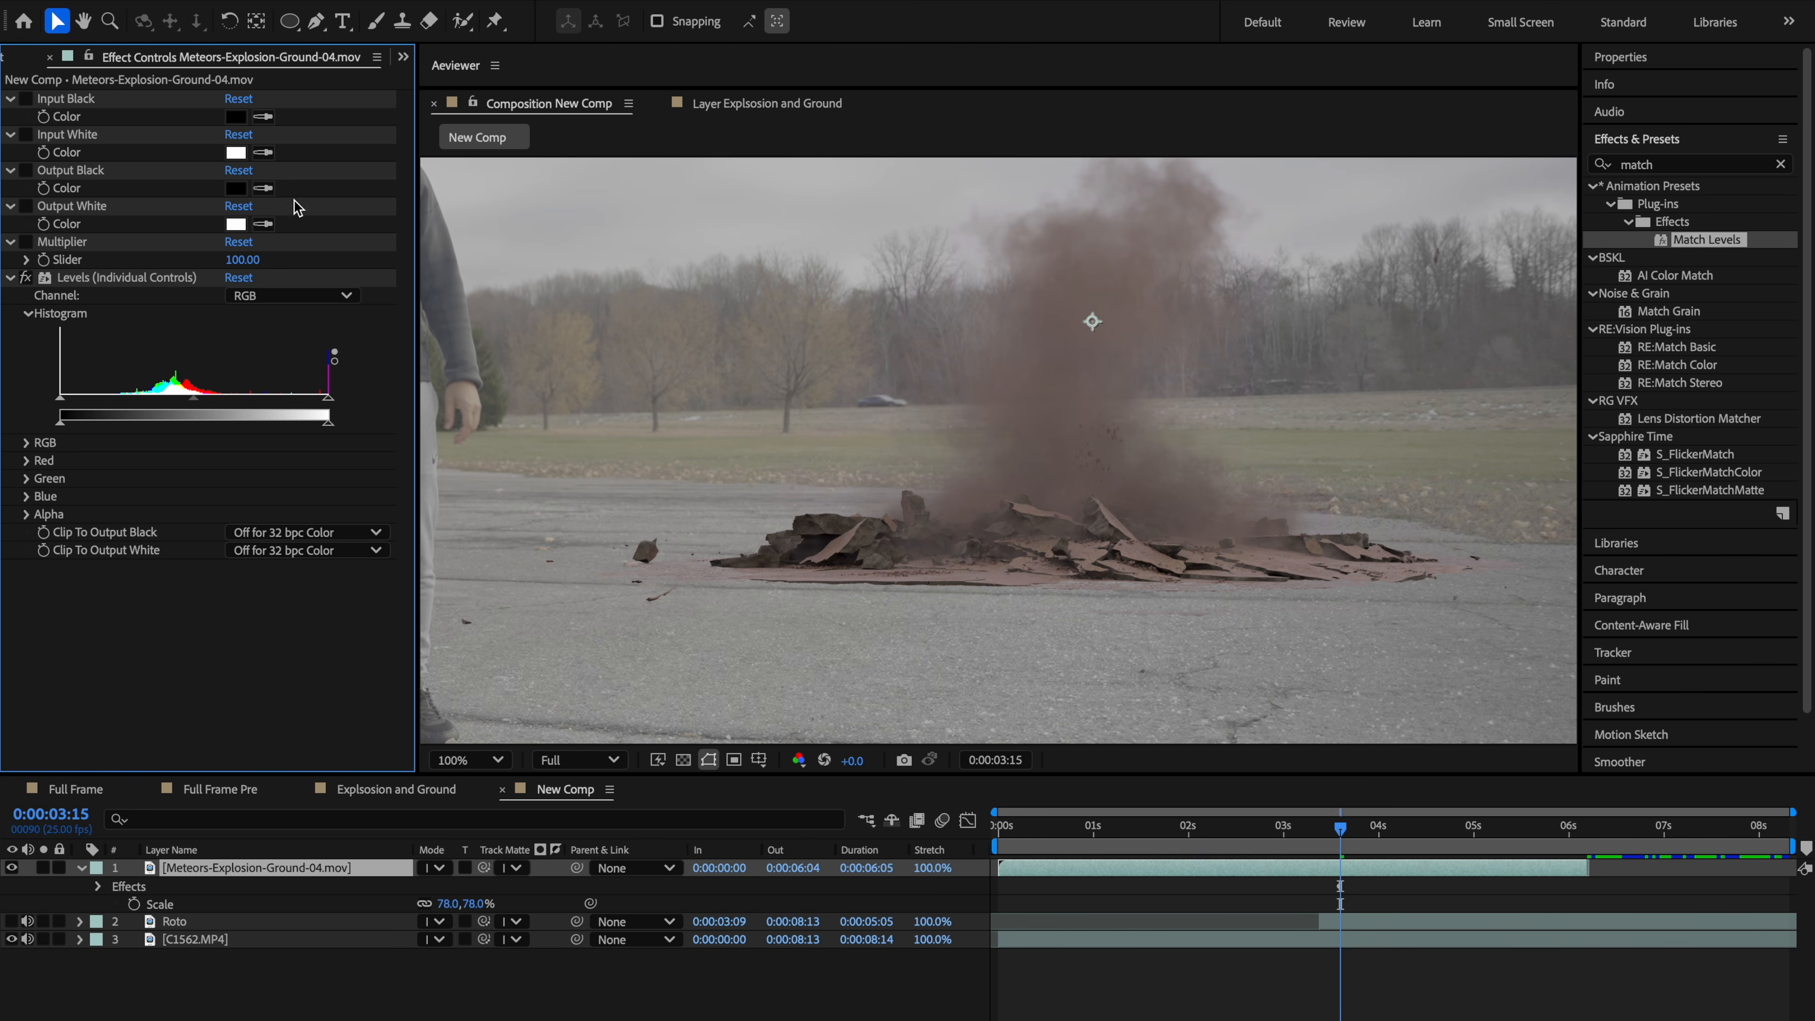
# Step: Set Match Levels' Output Black by sampling the dark ground and Output White by sampling the bright sky
pyautogui.click(263, 188)
pyautogui.click(1258, 719)
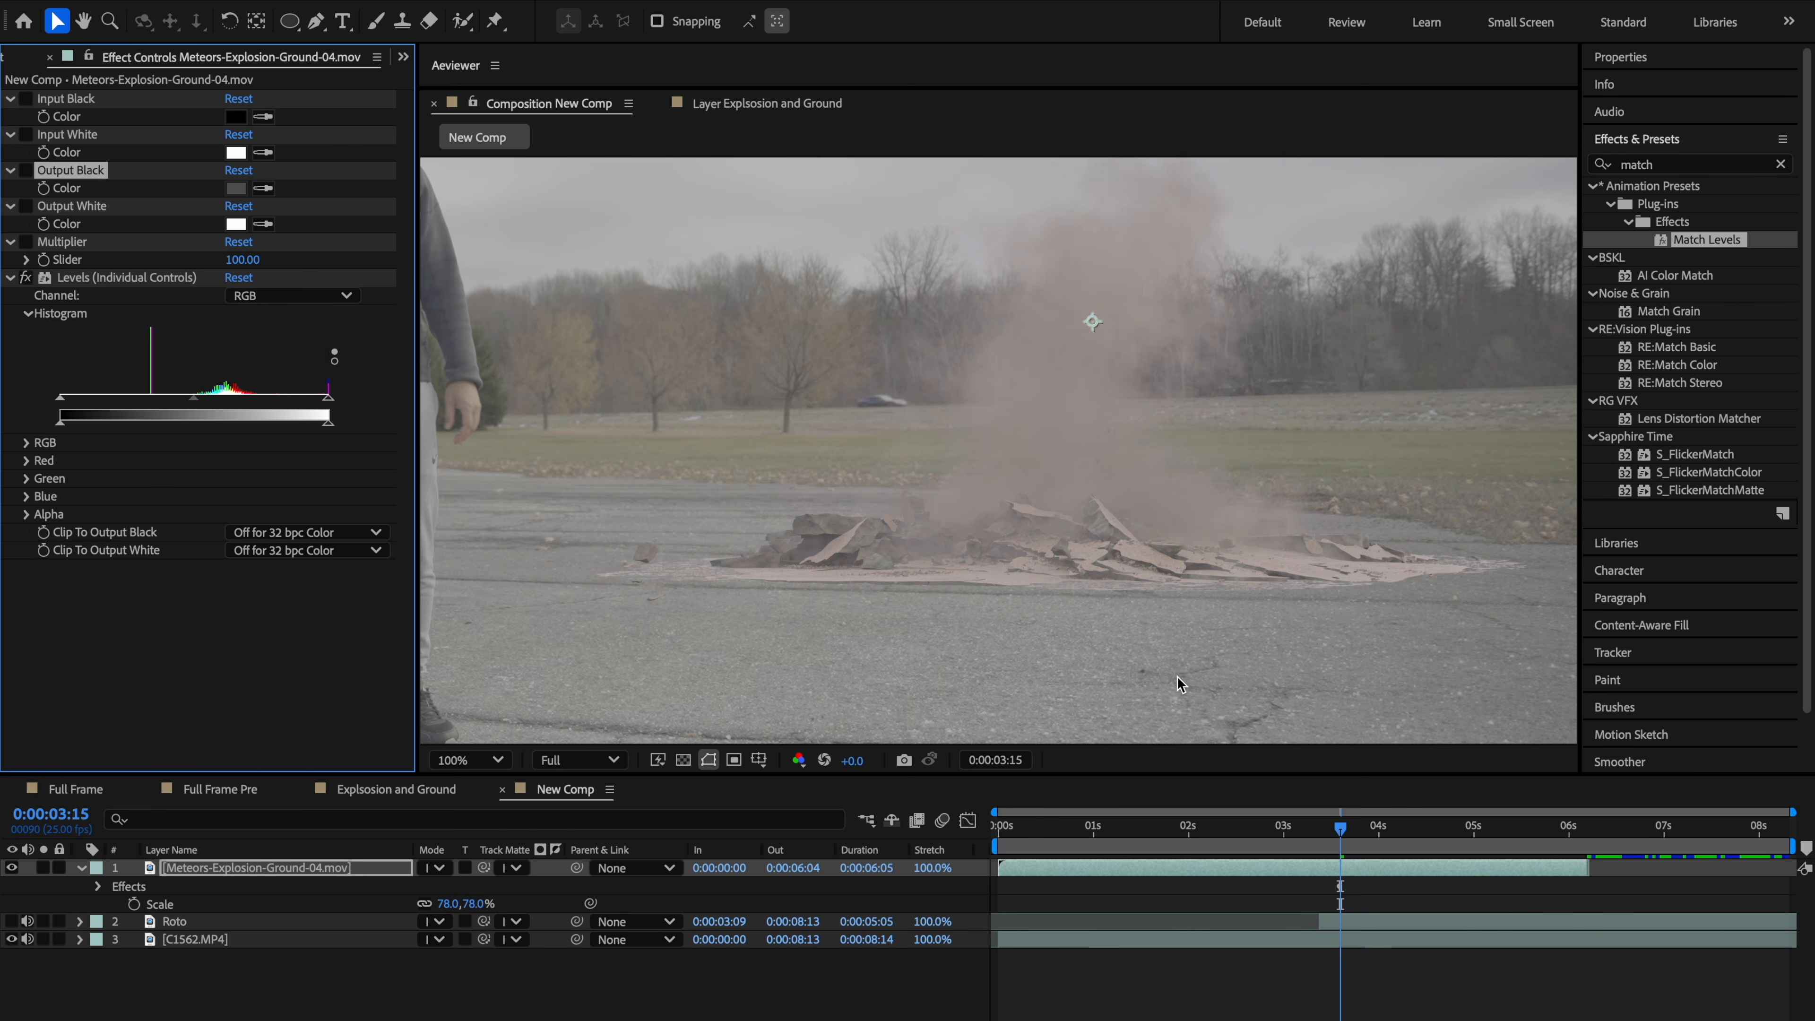
pyautogui.click(263, 223)
pyautogui.click(1388, 210)
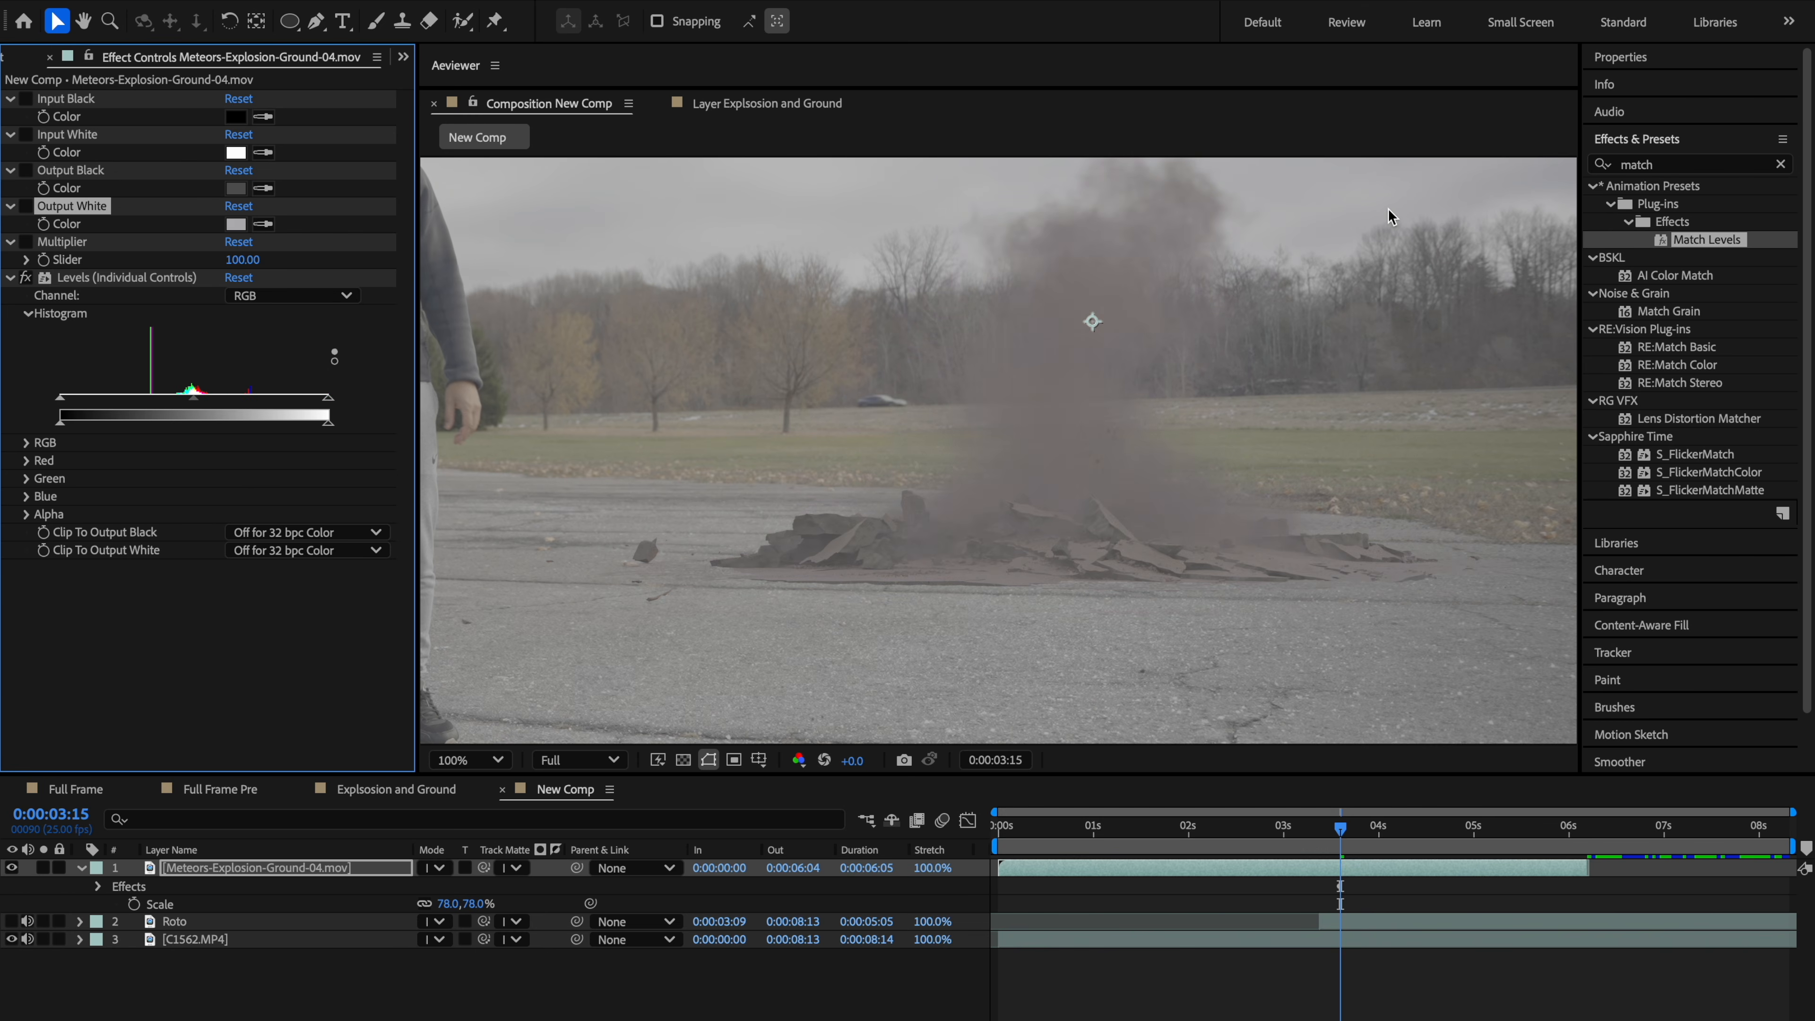
# Step: Apply the Curves effect to the explosion layer
pyautogui.press('.')
pyautogui.press('space')
pyautogui.moveTo(1200, 591); pyautogui.dragTo(949, 489)
pyautogui.moveTo(928, 555); pyautogui.dragTo(1130, 604)
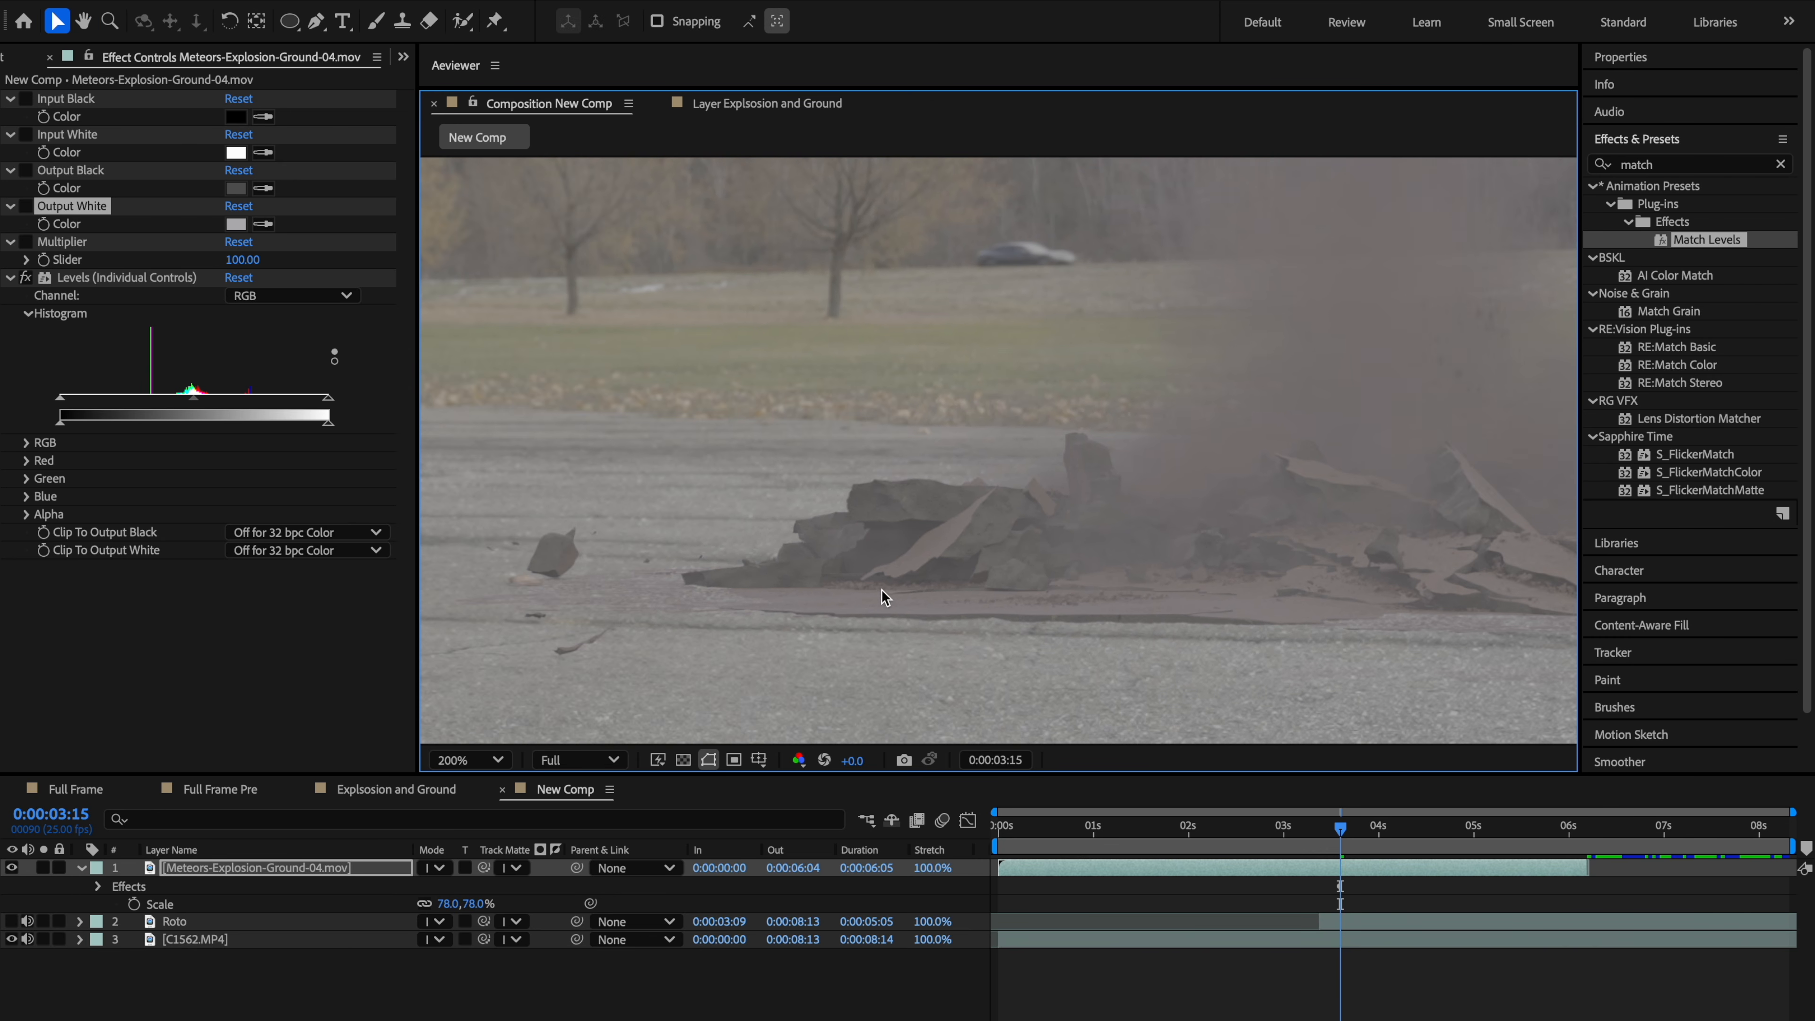
pyautogui.click(243, 635)
pyautogui.hotkey('ctrl', 'space')
pyautogui.write('curve')
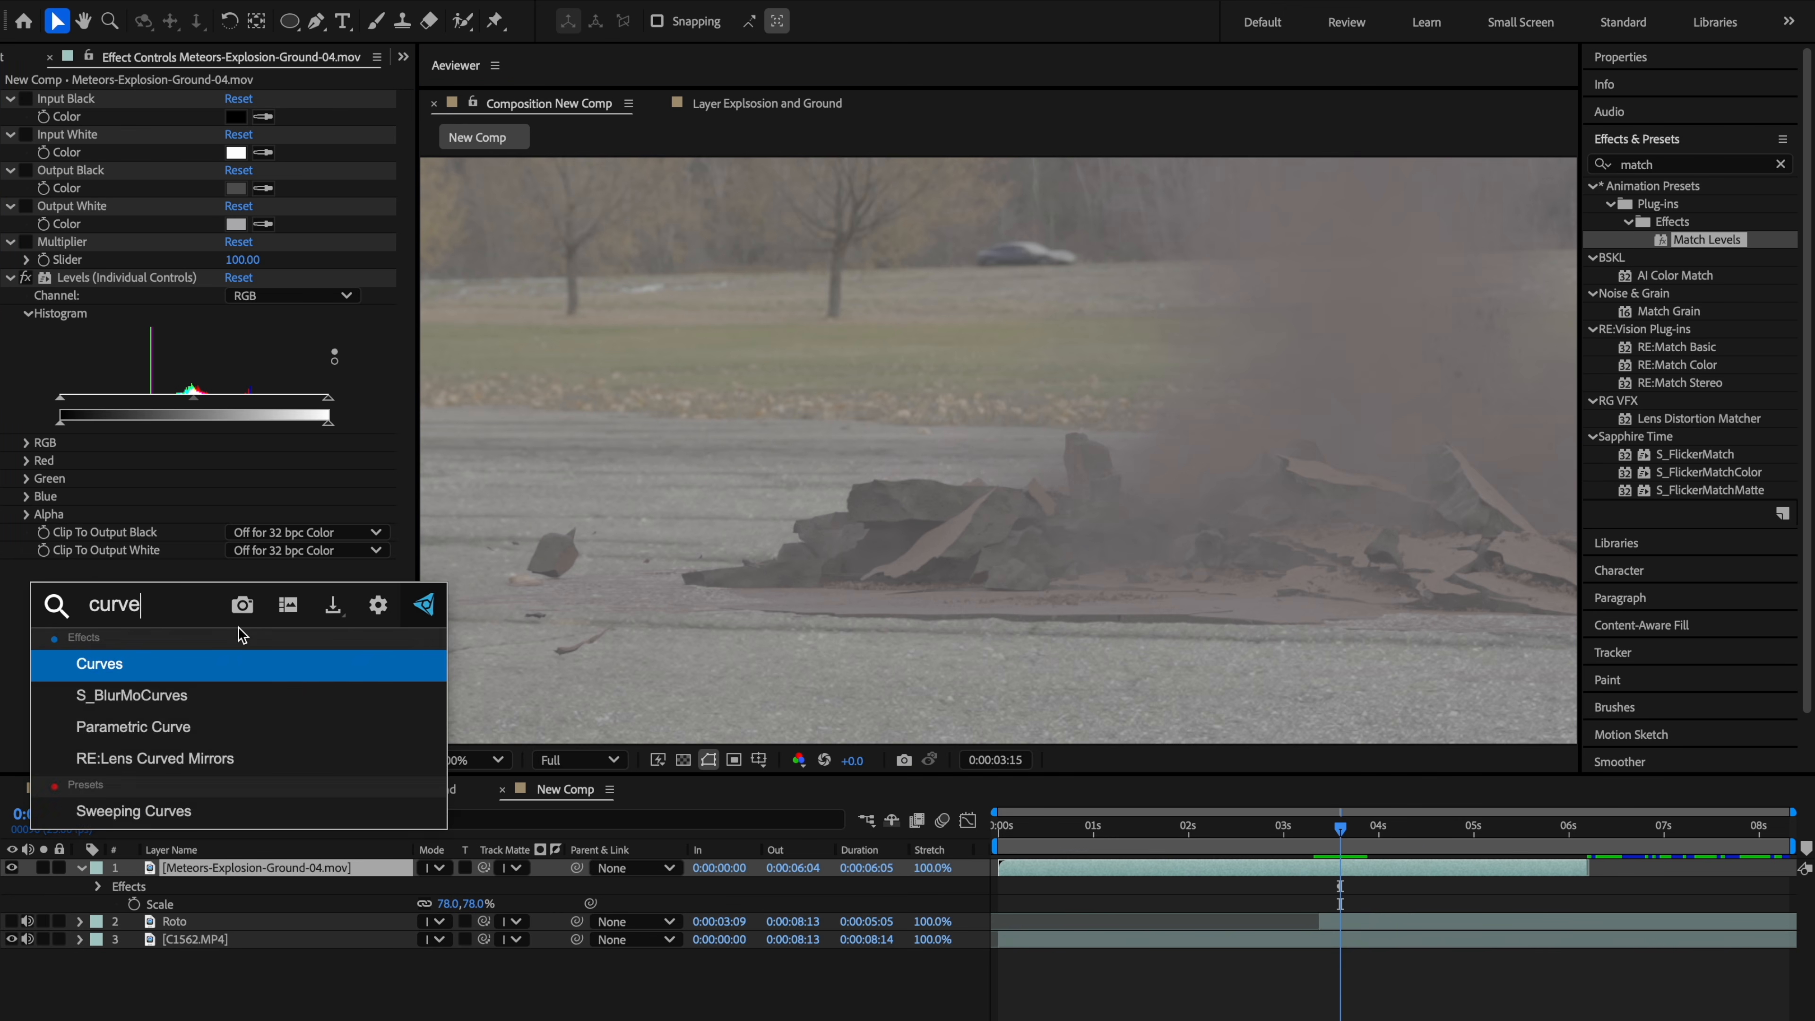
pyautogui.press('Return')
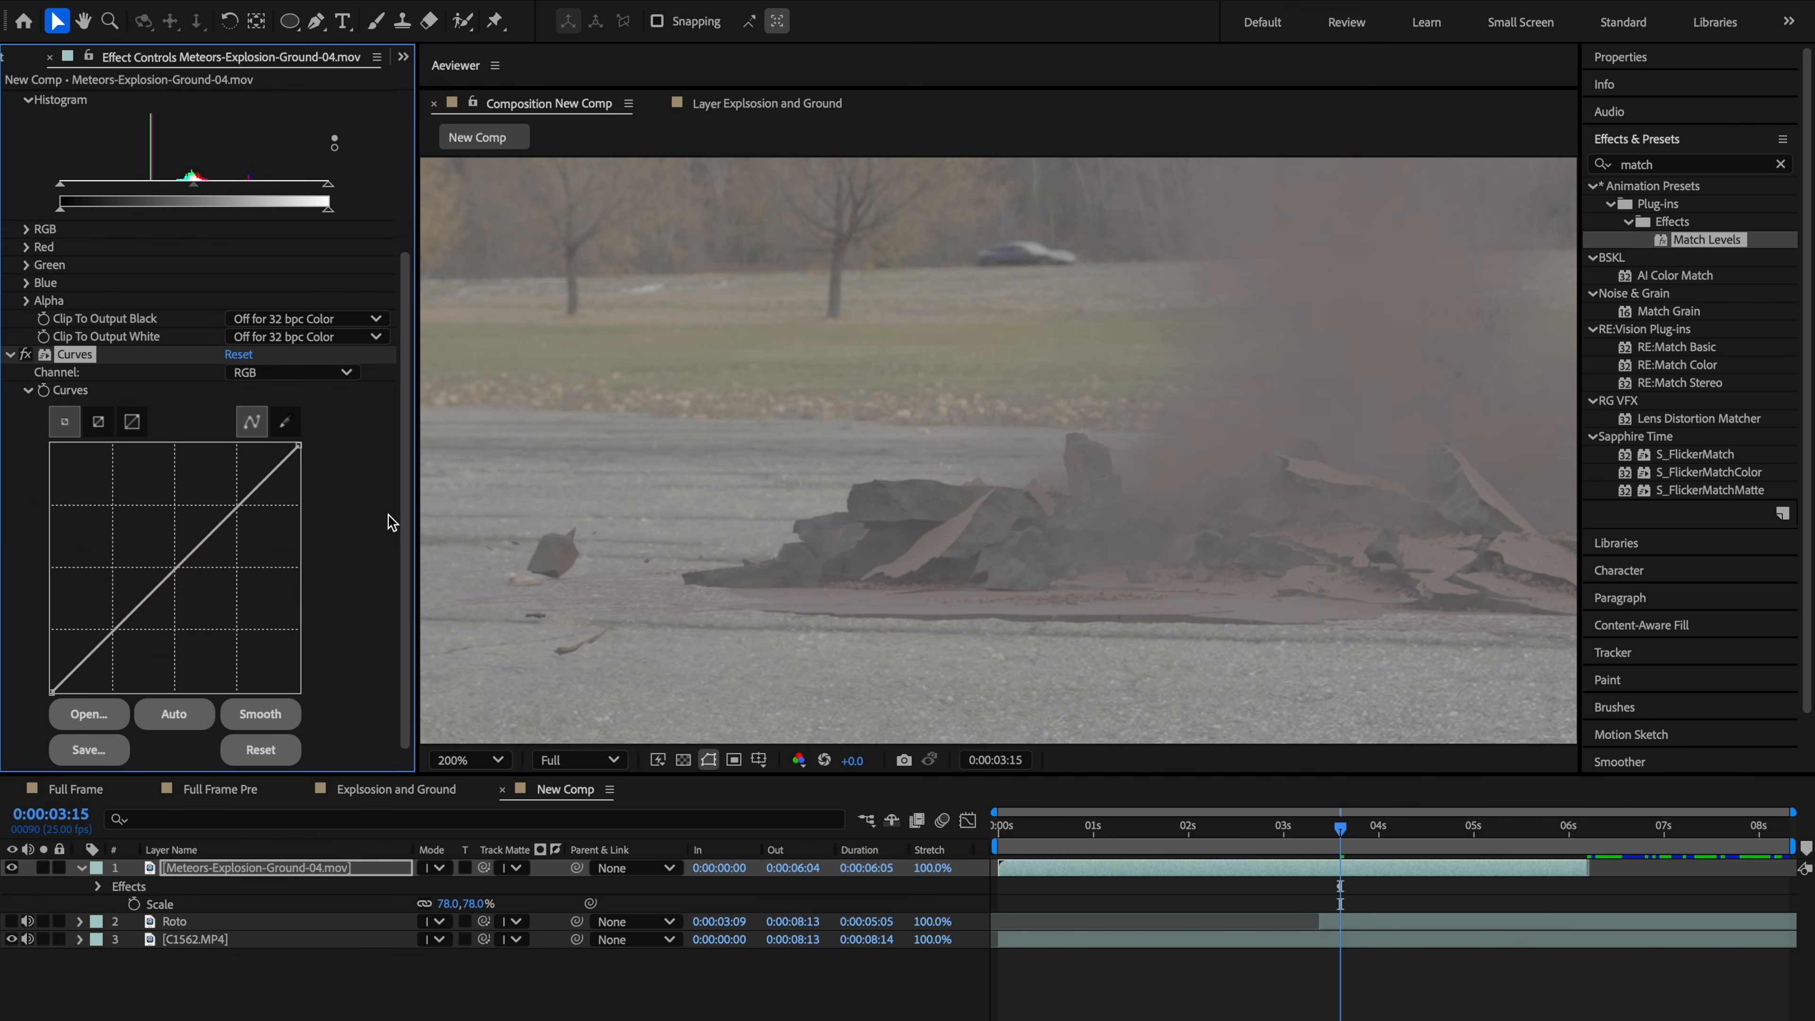
# Step: Switch the Curves channel to Red and add a point at the middle of the red curve
pyautogui.click(279, 373)
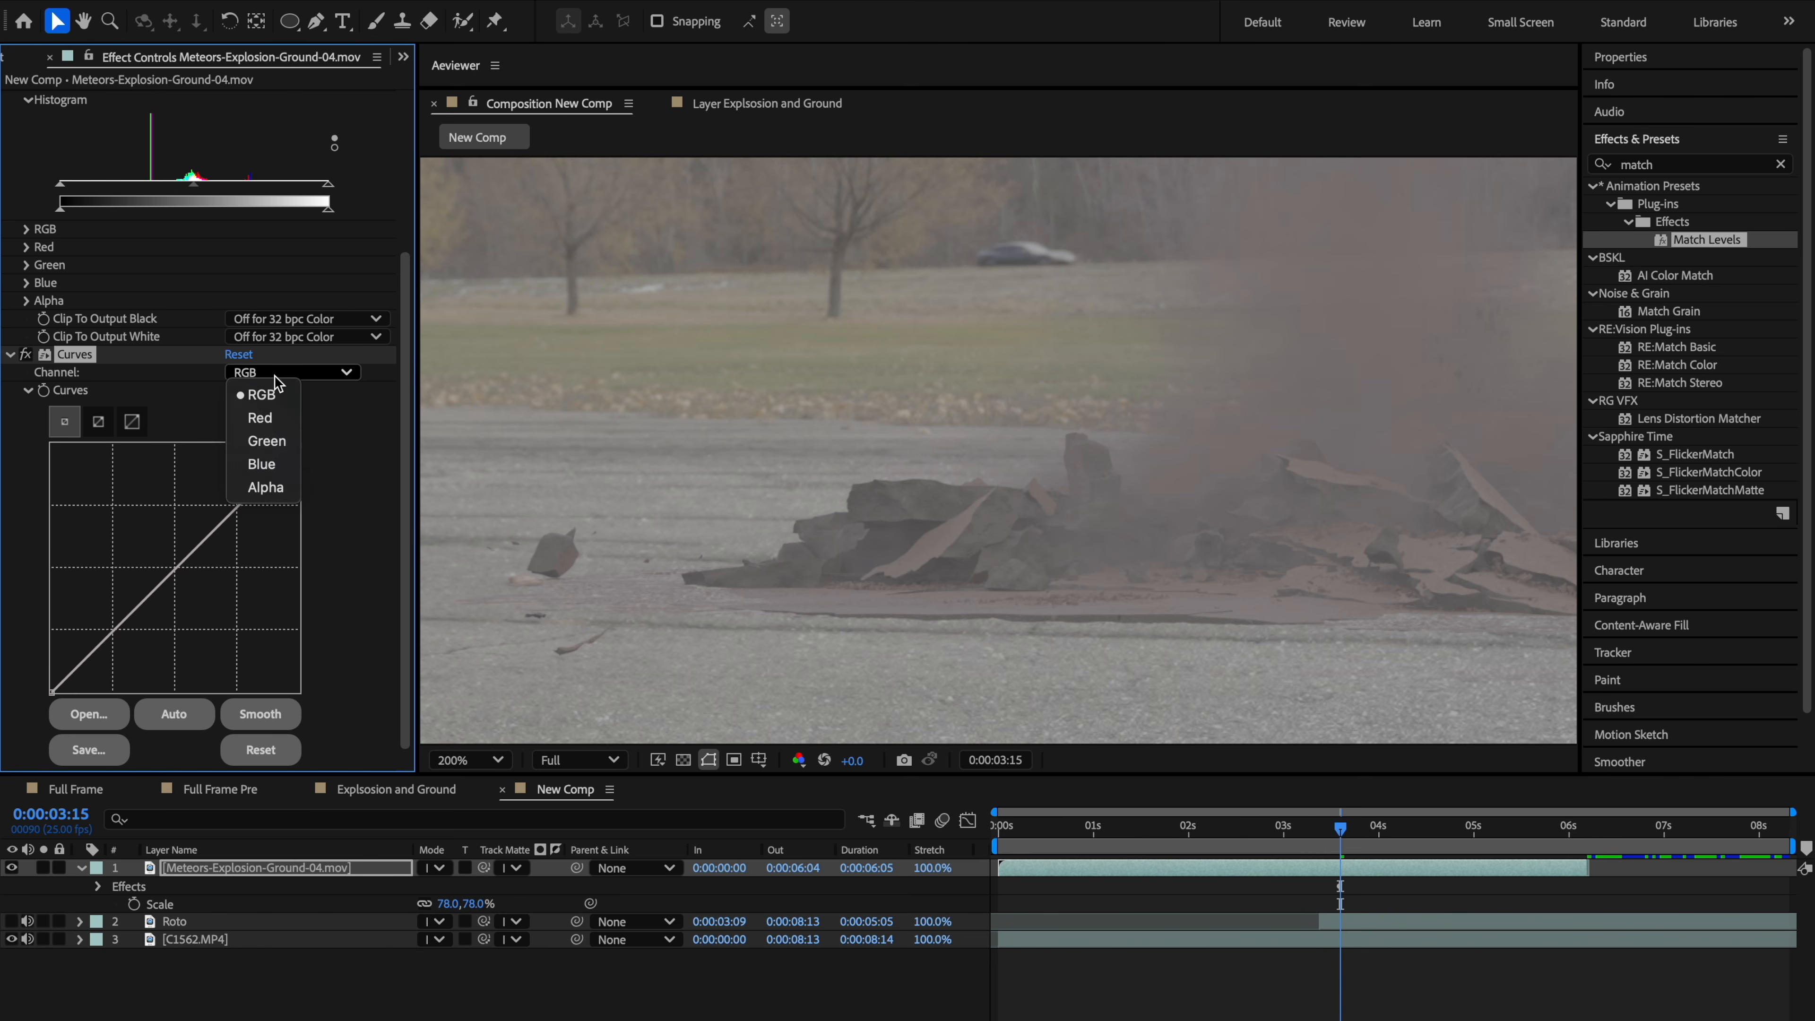
pyautogui.click(279, 408)
pyautogui.moveTo(931, 506)
pyautogui.mouseDown()
pyautogui.moveTo(641, 445)
pyautogui.moveTo(915, 494)
pyautogui.mouseUp()
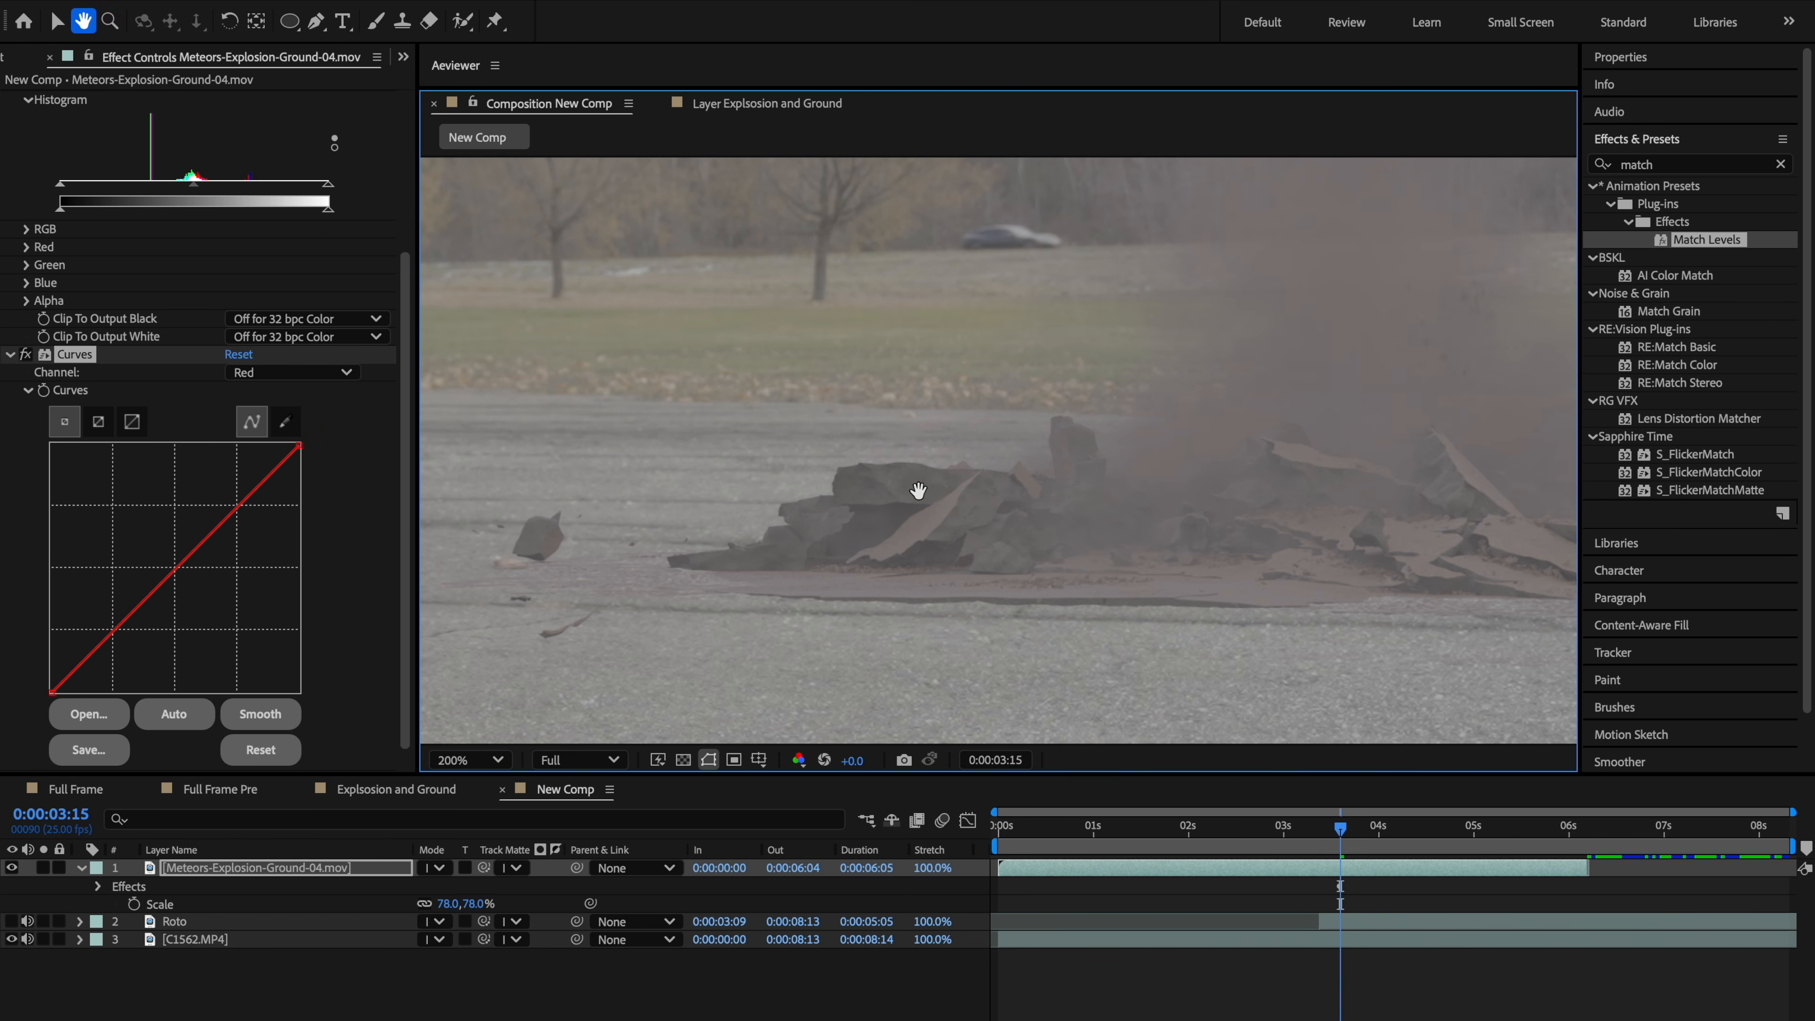
pyautogui.click(177, 565)
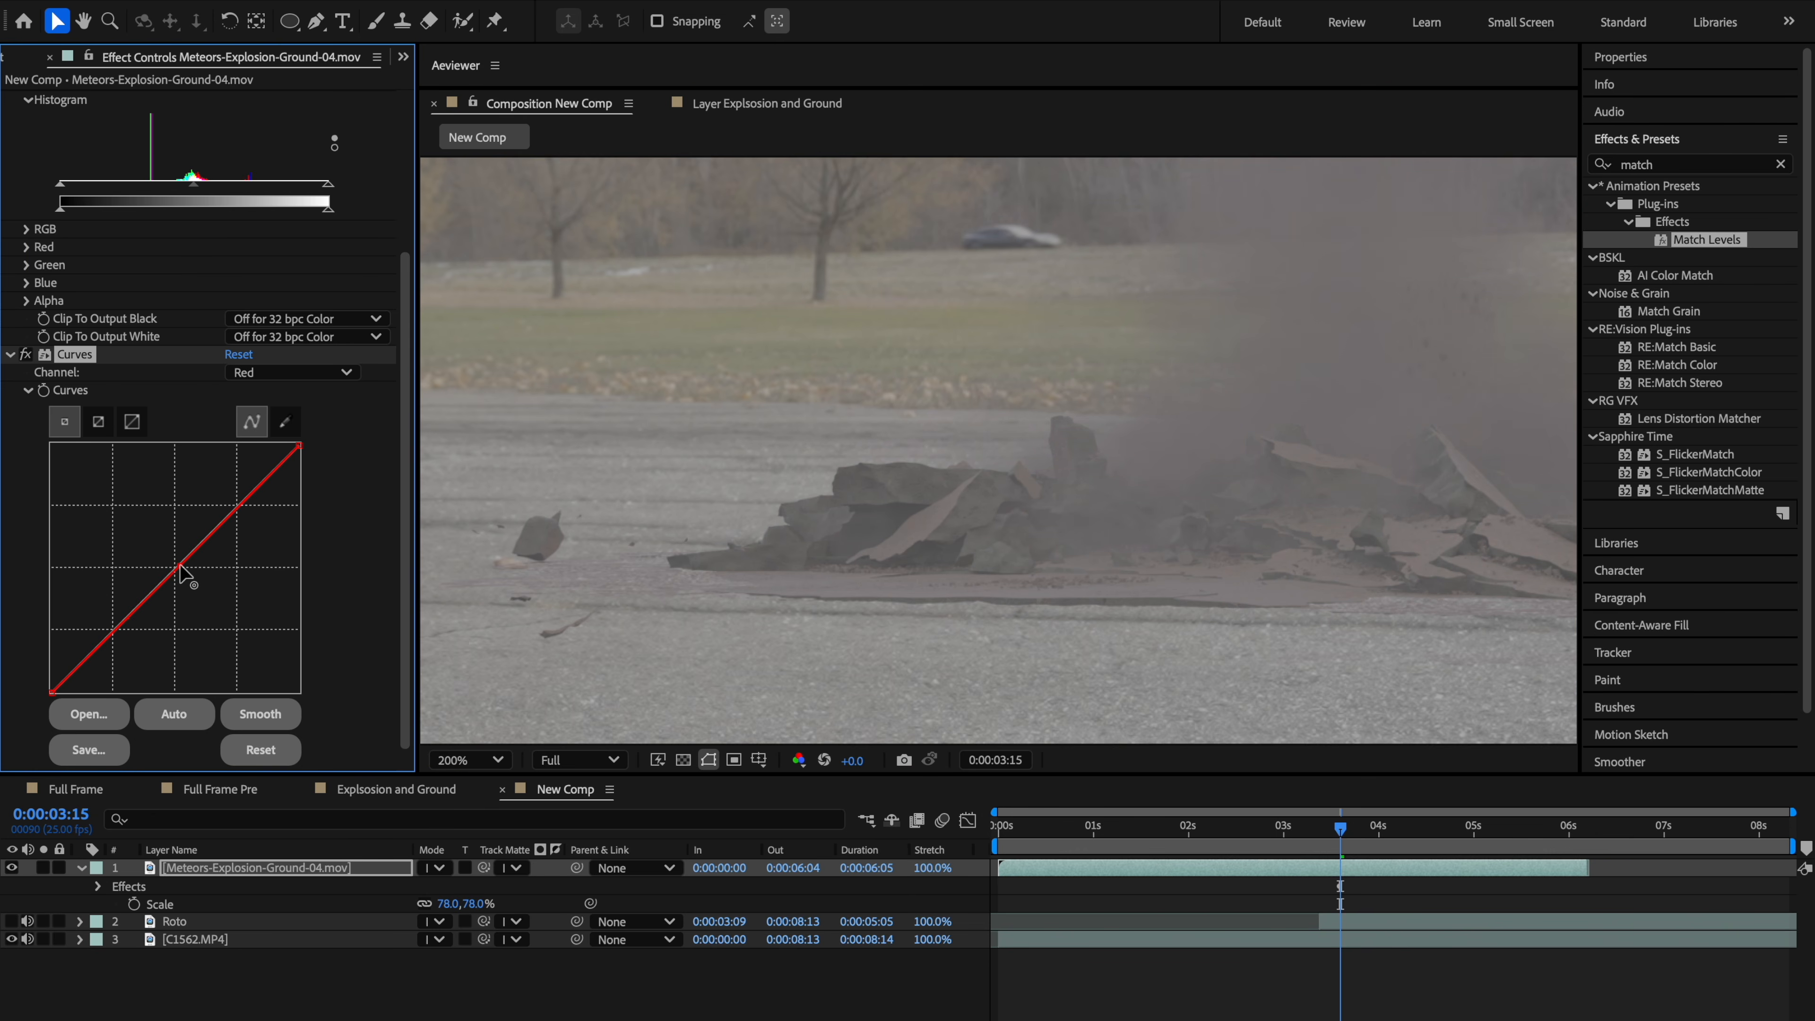
pyautogui.moveTo(180, 565); pyautogui.dragTo(179, 565)
# Step: Collapse the first Curves effect in the effect controls
pyautogui.scroll(1, 1067, 579)
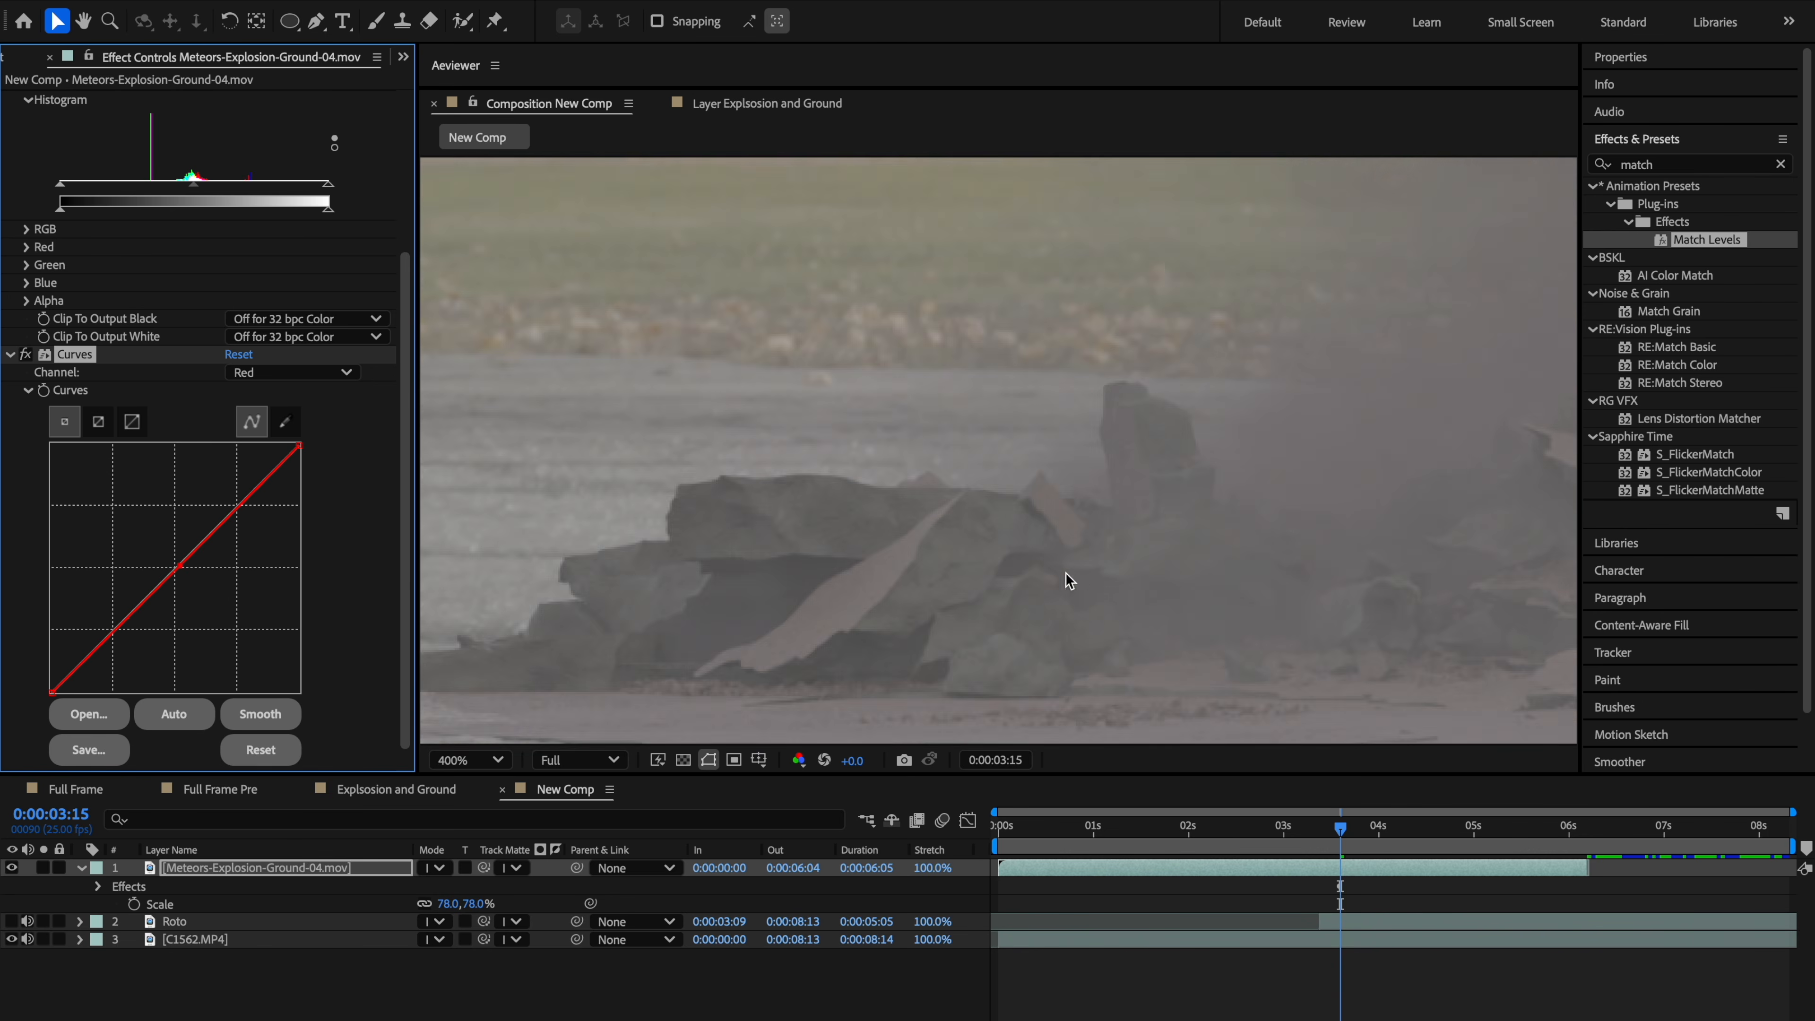
pyautogui.press('space')
pyautogui.moveTo(1067, 579); pyautogui.dragTo(457, 433)
pyautogui.moveTo(1401, 544); pyautogui.dragTo(687, 538)
pyautogui.moveTo(1488, 547); pyautogui.dragTo(702, 545)
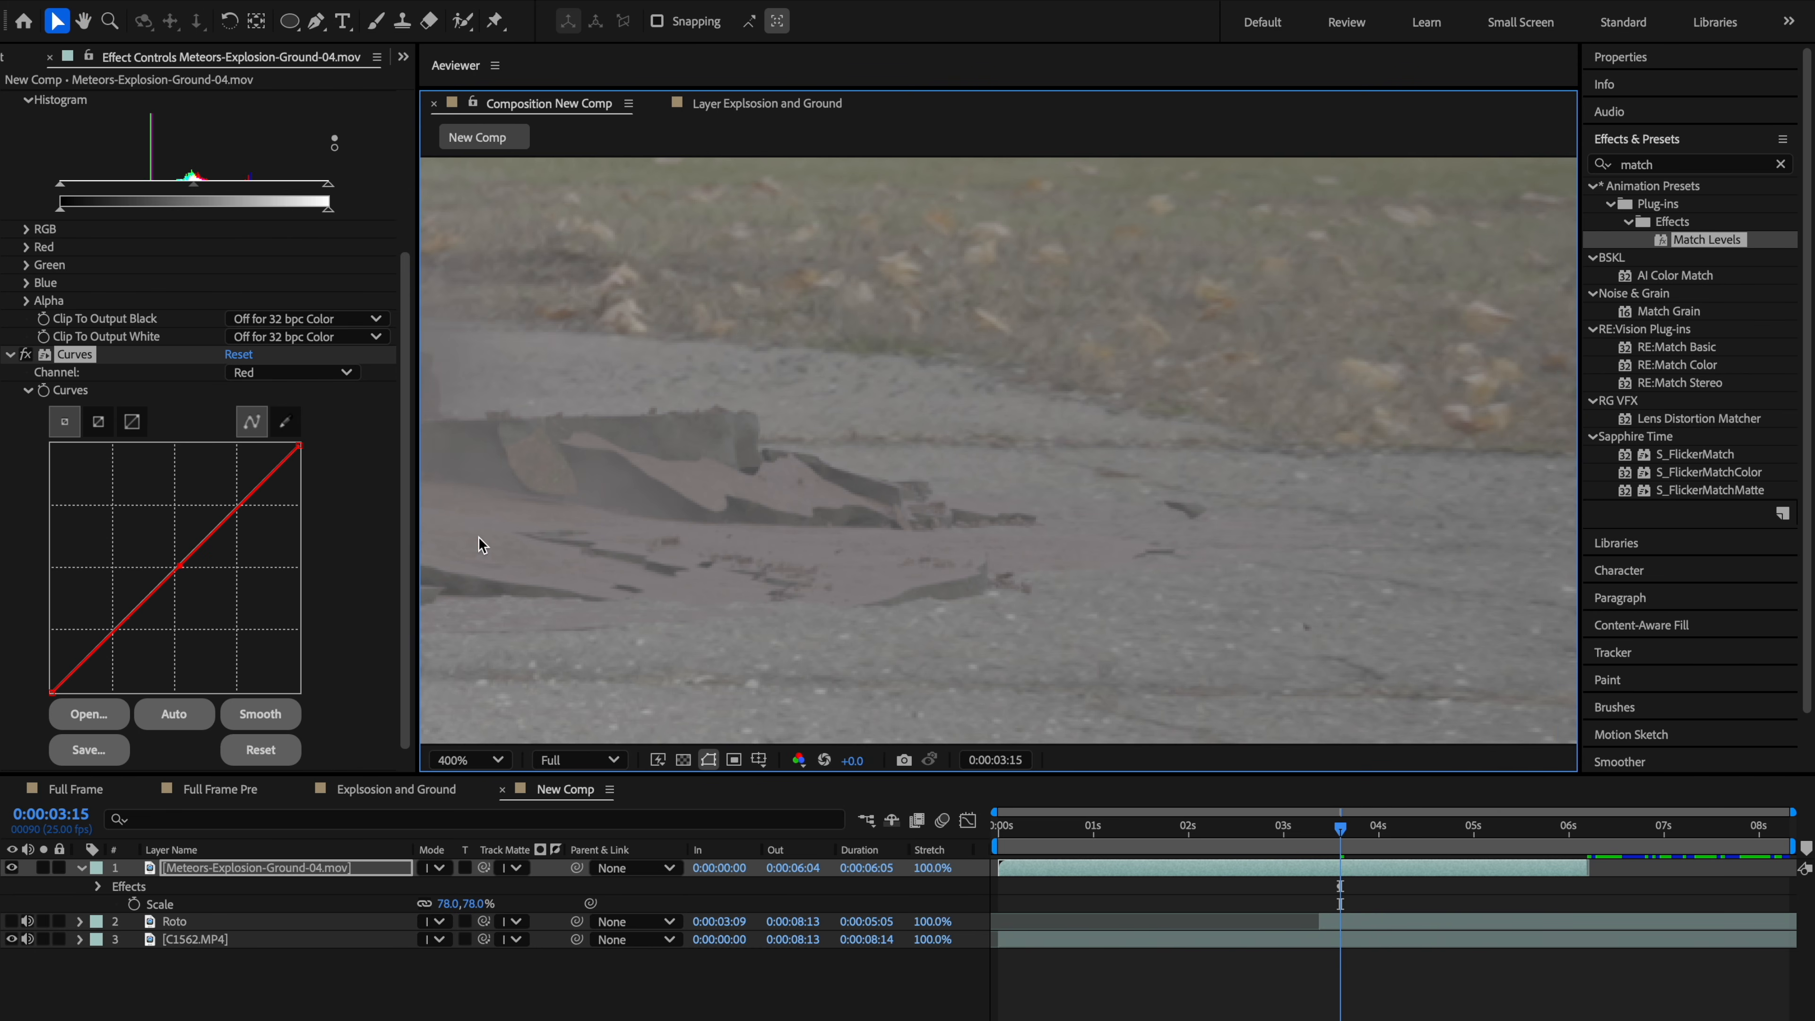
pyautogui.click(261, 375)
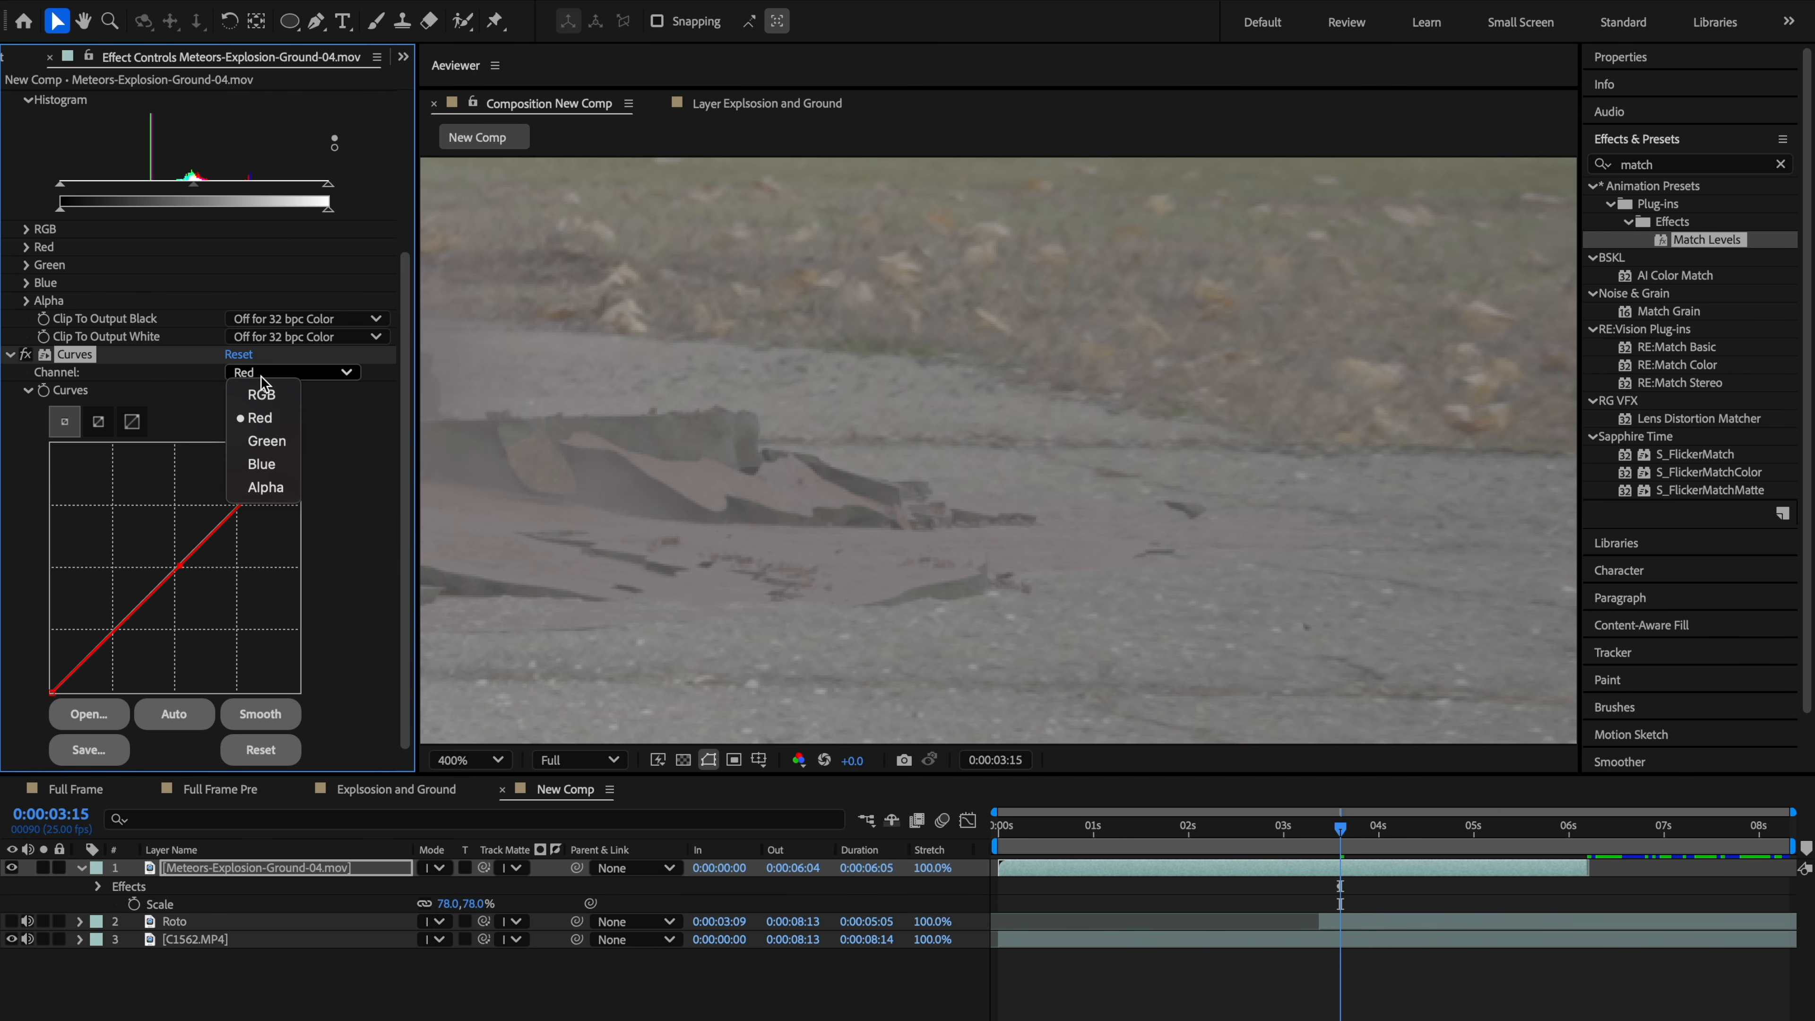
pyautogui.click(183, 376)
pyautogui.click(10, 355)
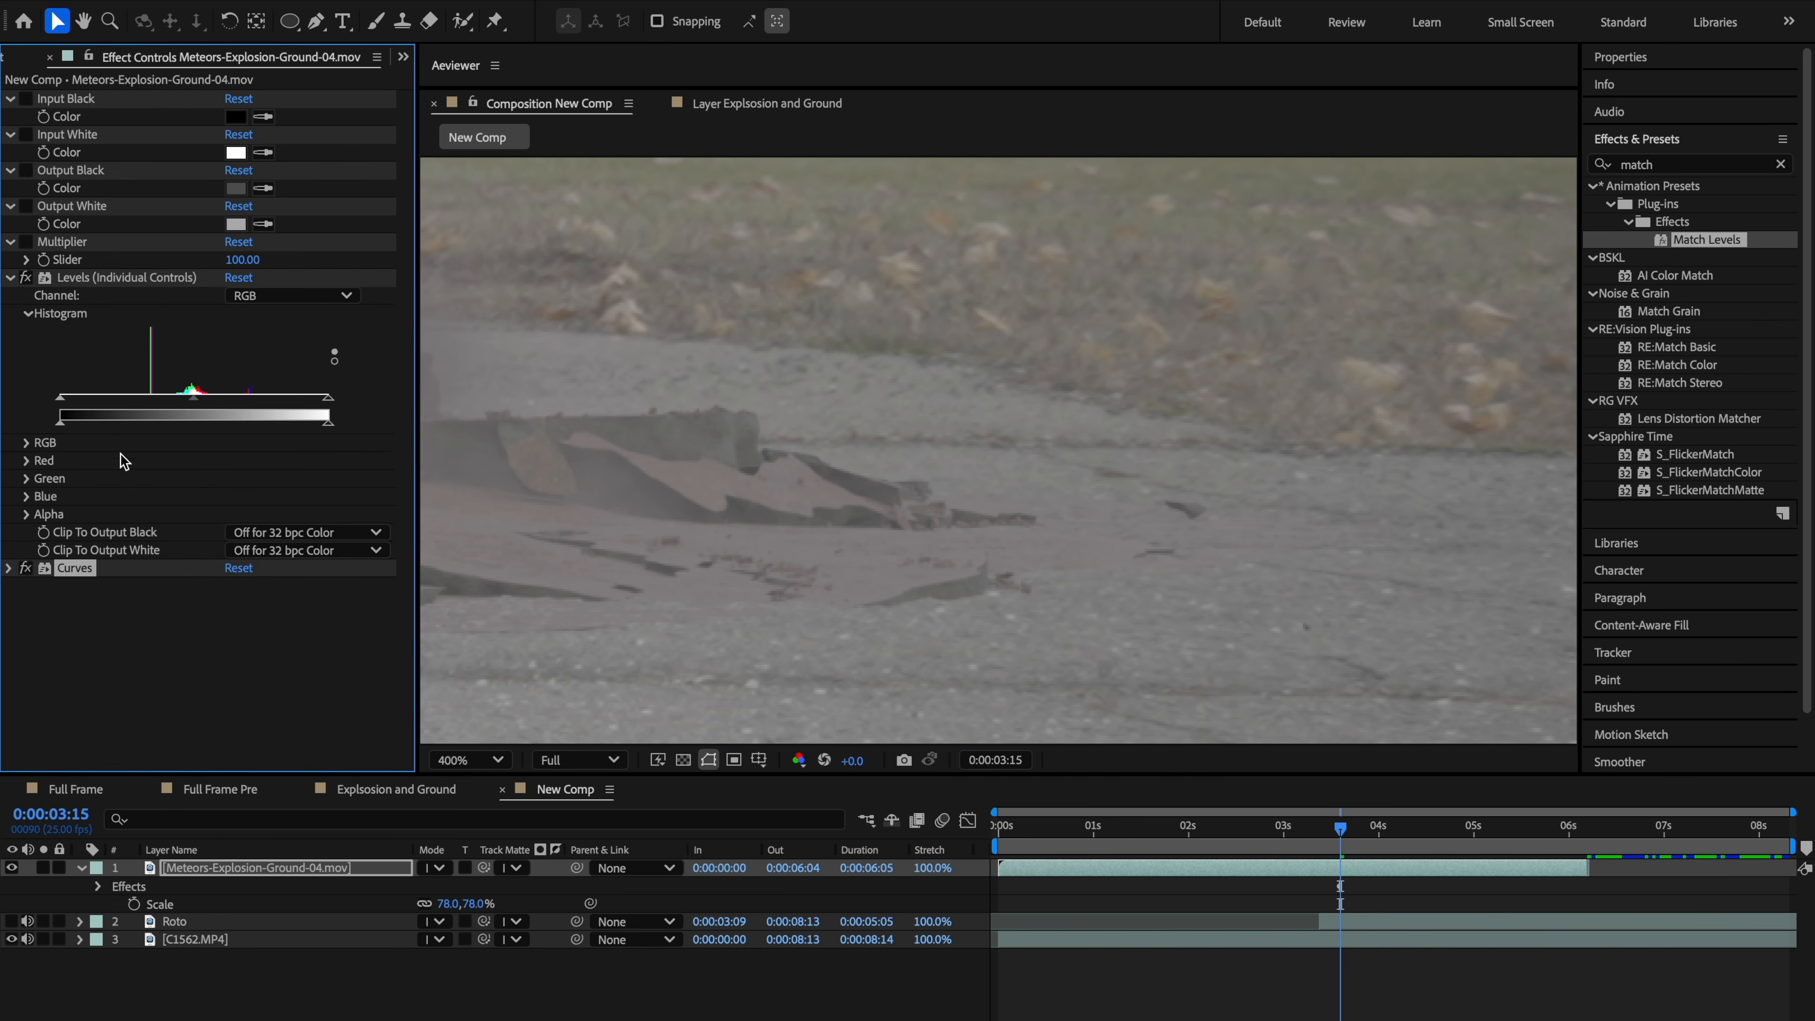
# Step: Apply a second Curves effect to the explosion layer and switch its channel to Blue
pyautogui.hotkey('ctrl', 'space')
pyautogui.write('curves')
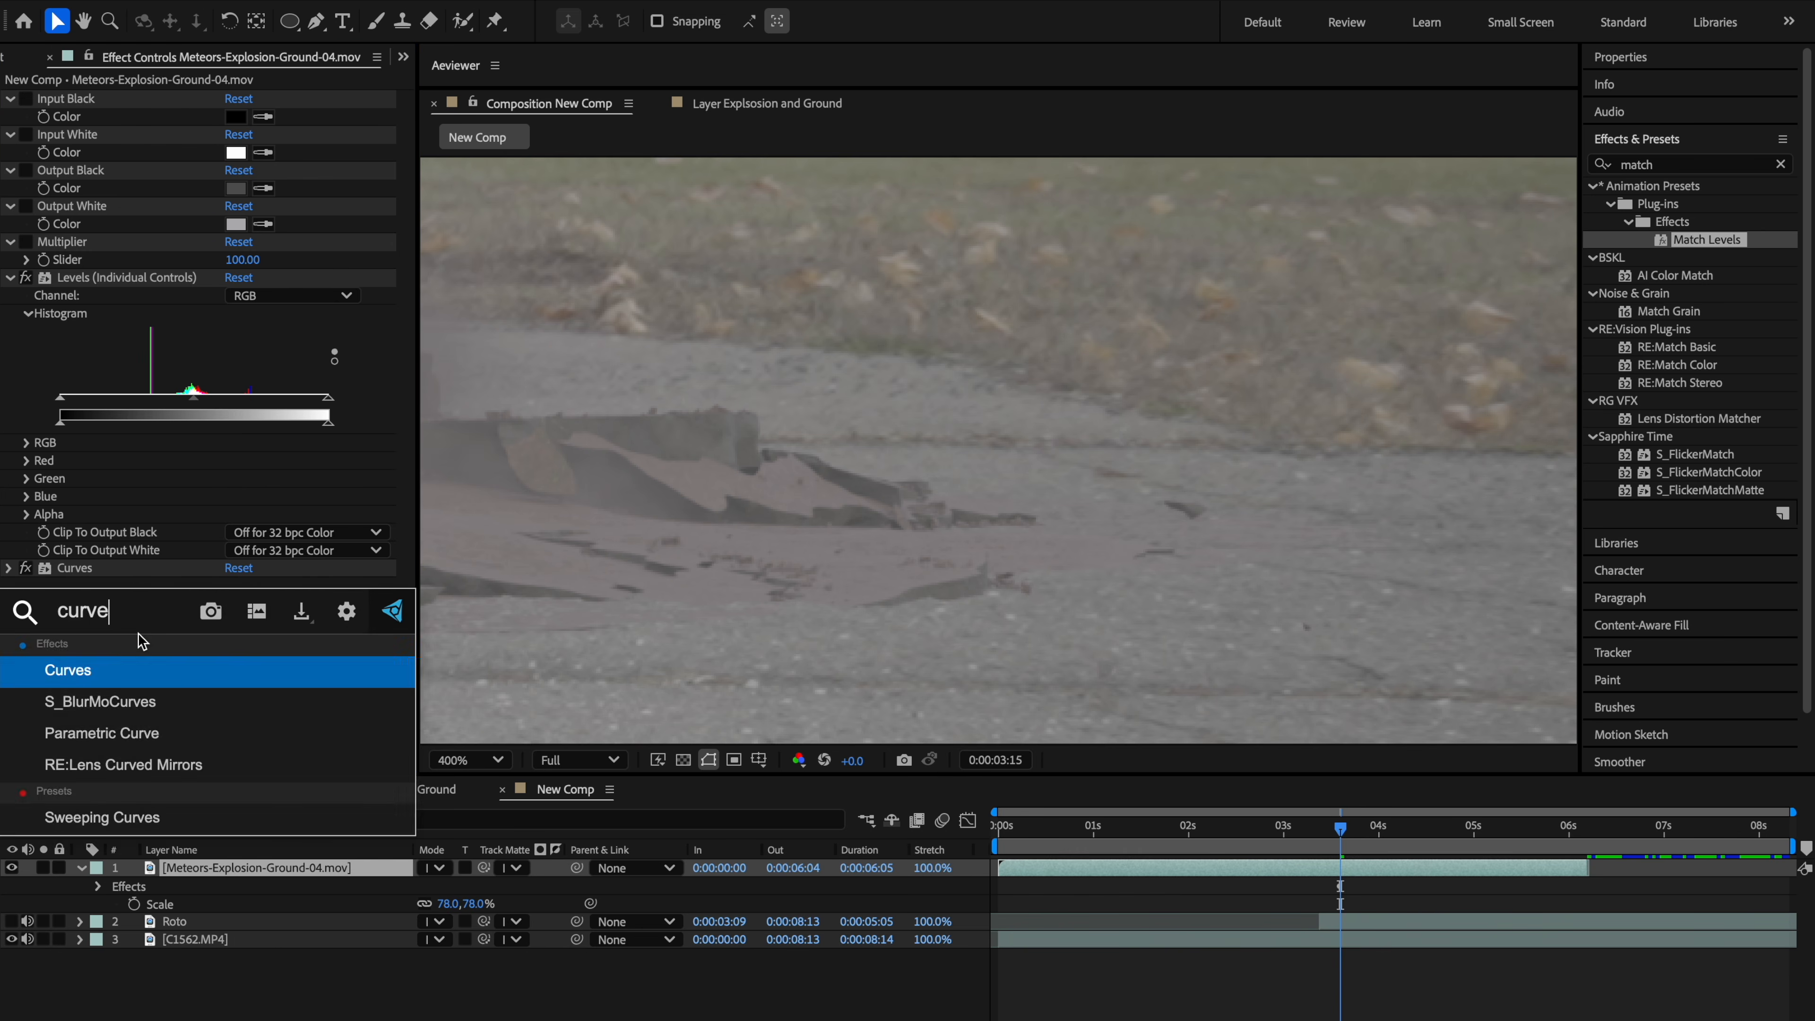
pyautogui.press('Return')
pyautogui.moveTo(856, 445); pyautogui.dragTo(1057, 410)
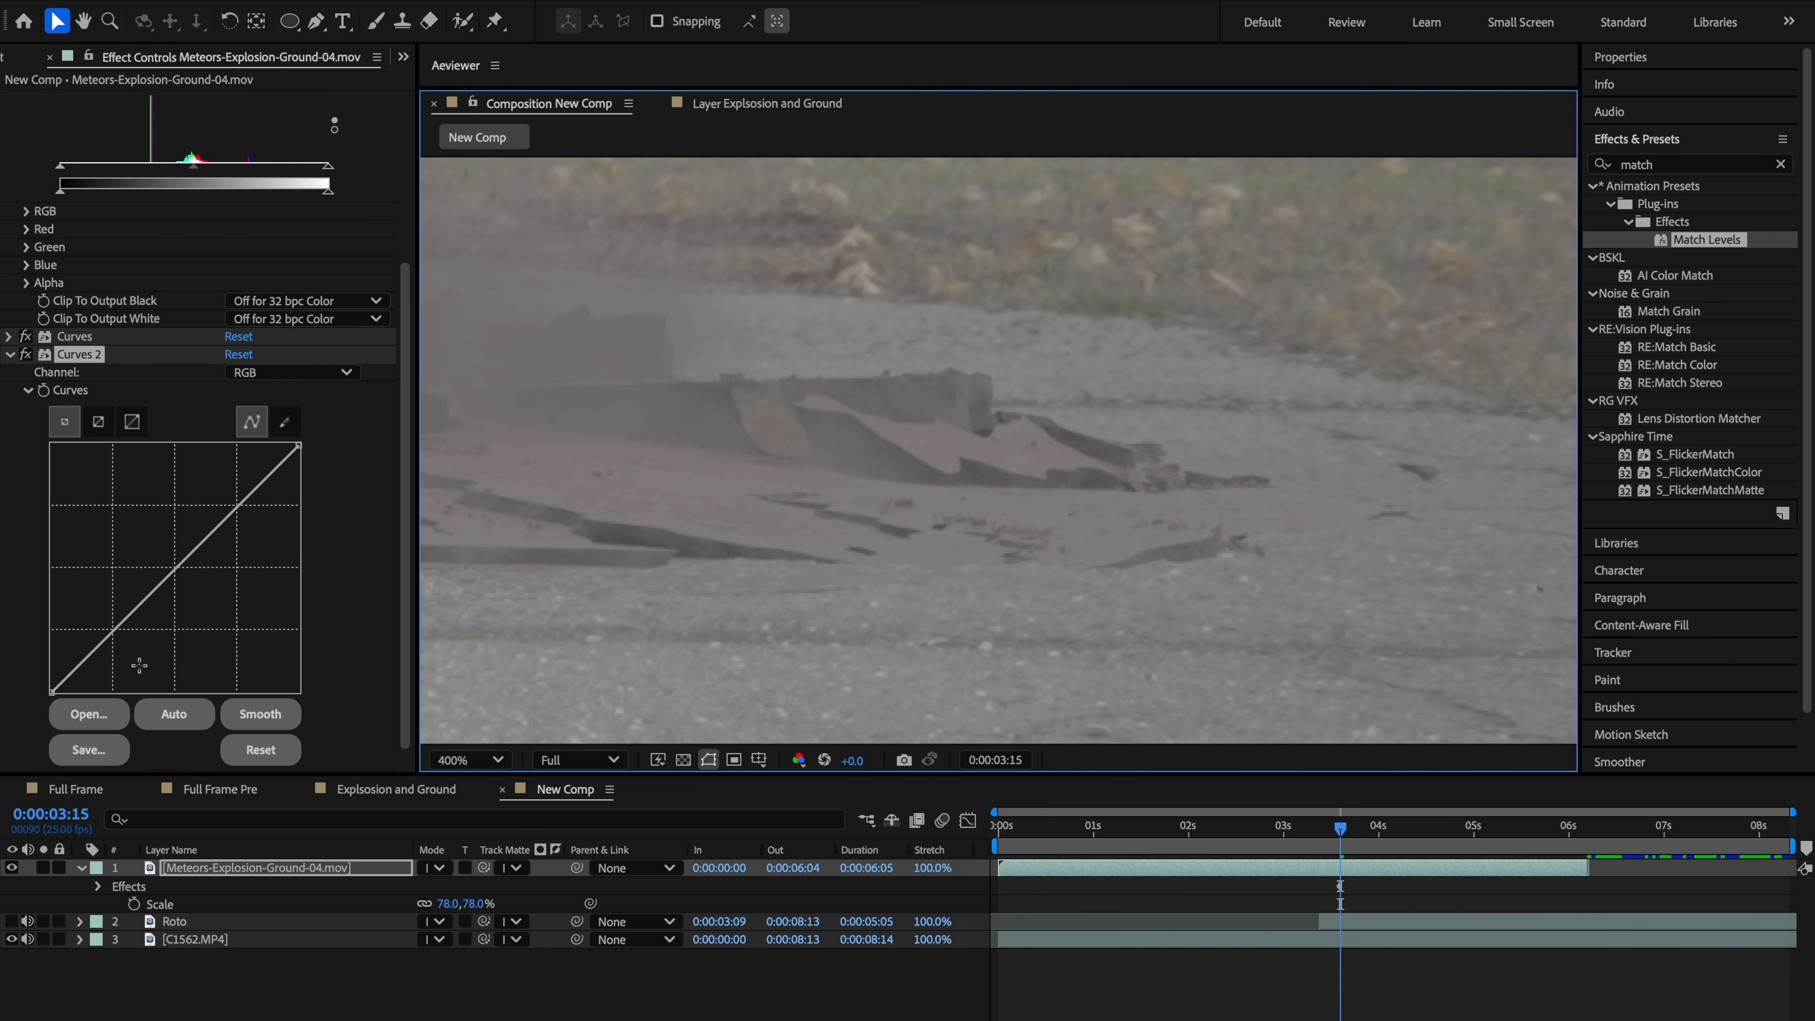
pyautogui.click(266, 372)
pyautogui.click(261, 464)
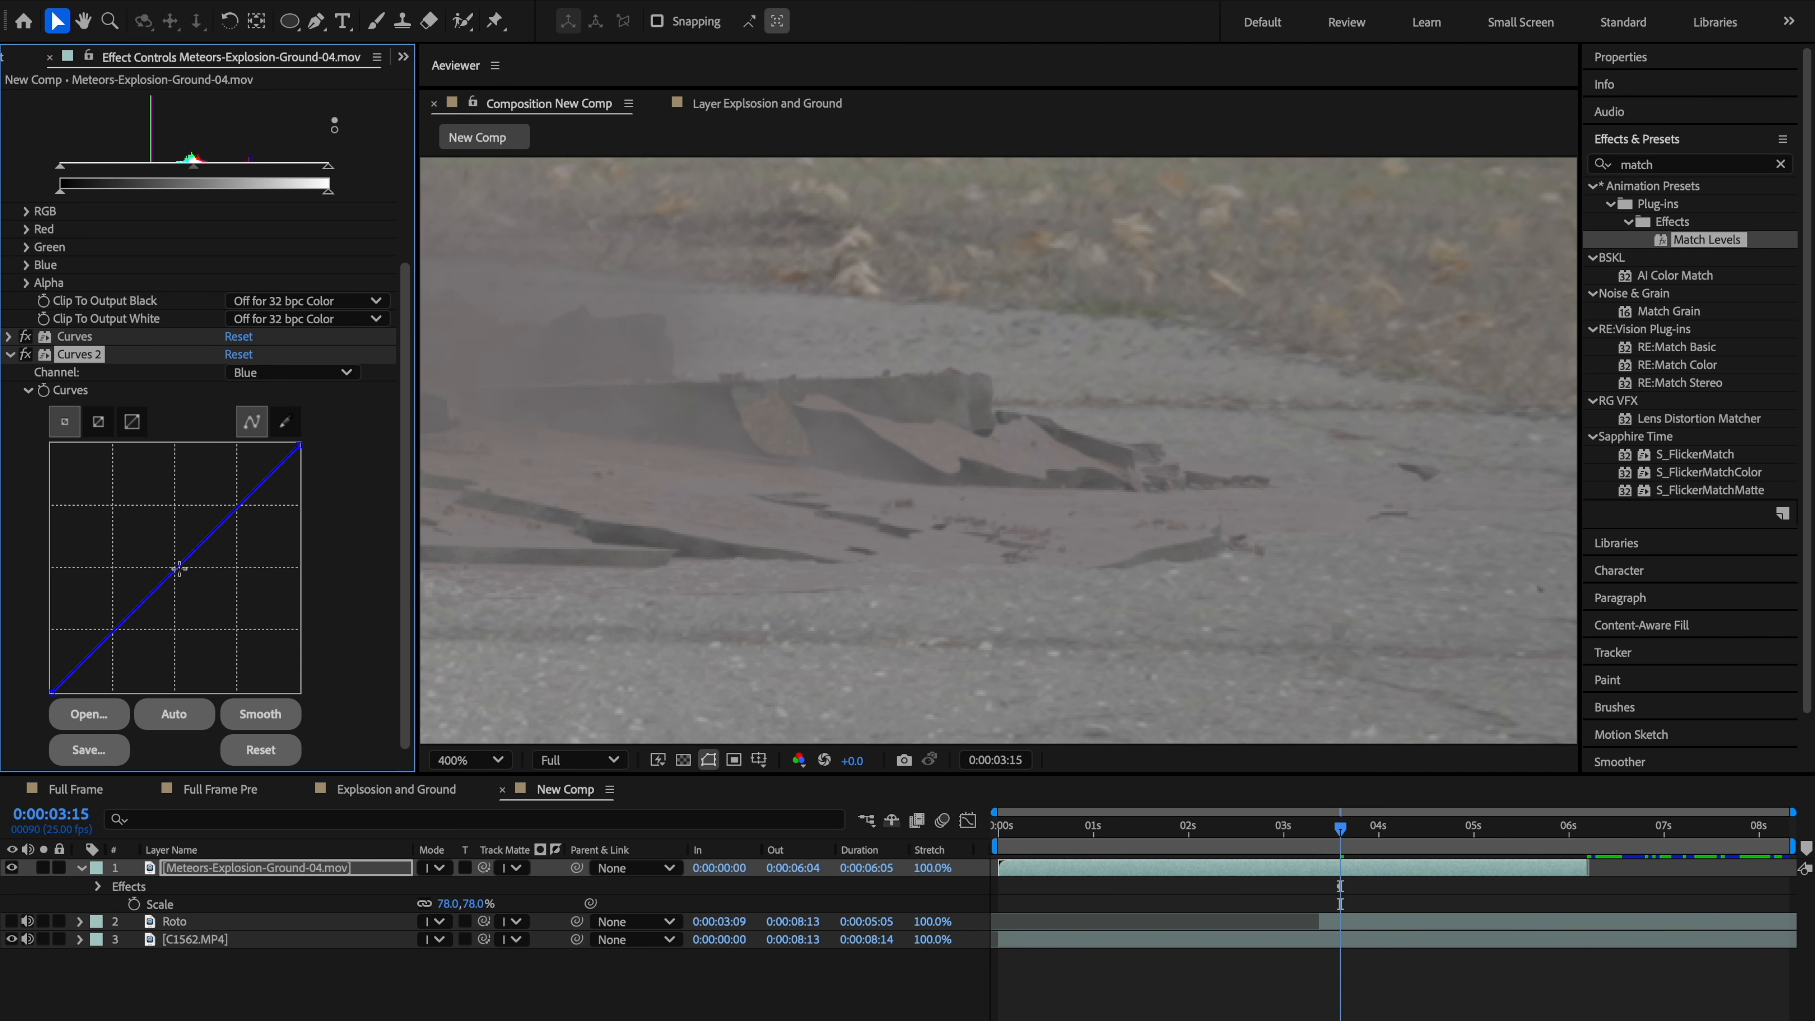
# Step: Delete the second Curves effect from the explosion layer, discarding the undone blue curve tweak
pyautogui.moveTo(180, 562); pyautogui.dragTo(171, 558)
pyautogui.hotkey('ctrl', 'z')
pyautogui.scroll(-1, 772, 569)
pyautogui.moveTo(486, 563); pyautogui.dragTo(924, 597)
pyautogui.moveTo(729, 565); pyautogui.dragTo(960, 574)
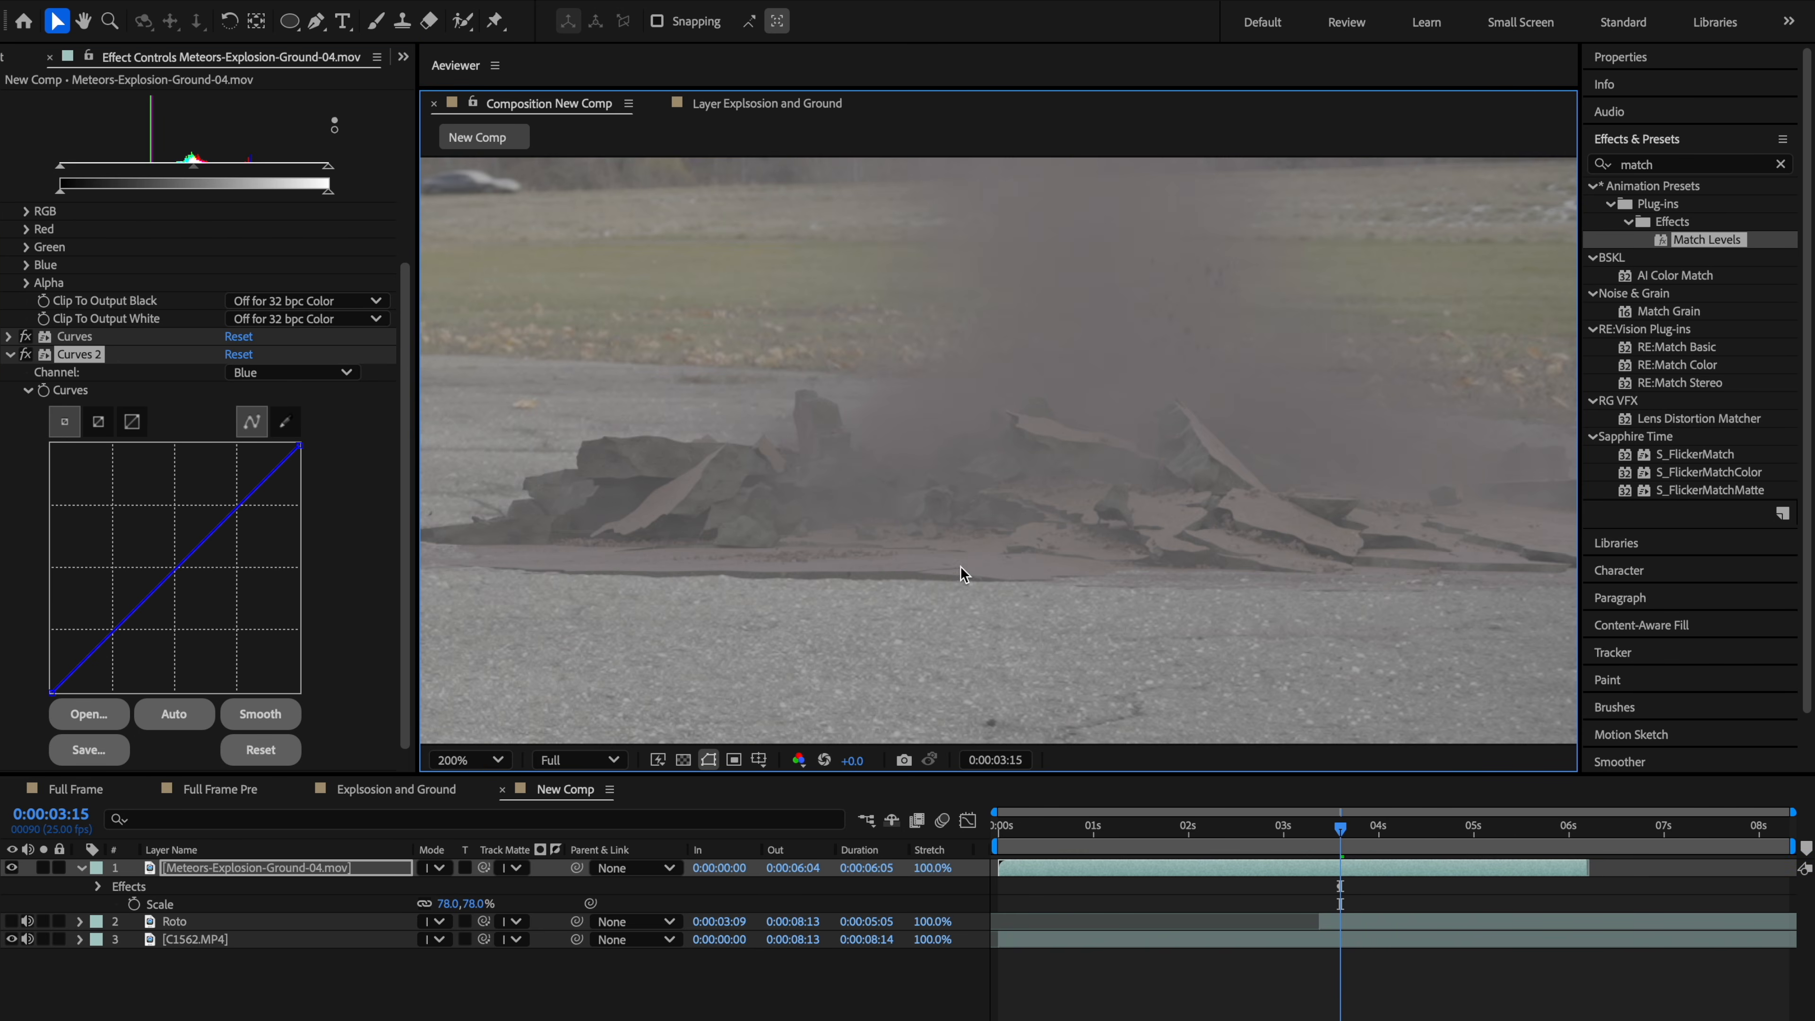
pyautogui.hotkey('ctrl', 'z')
pyautogui.moveTo(685, 551); pyautogui.dragTo(956, 600)
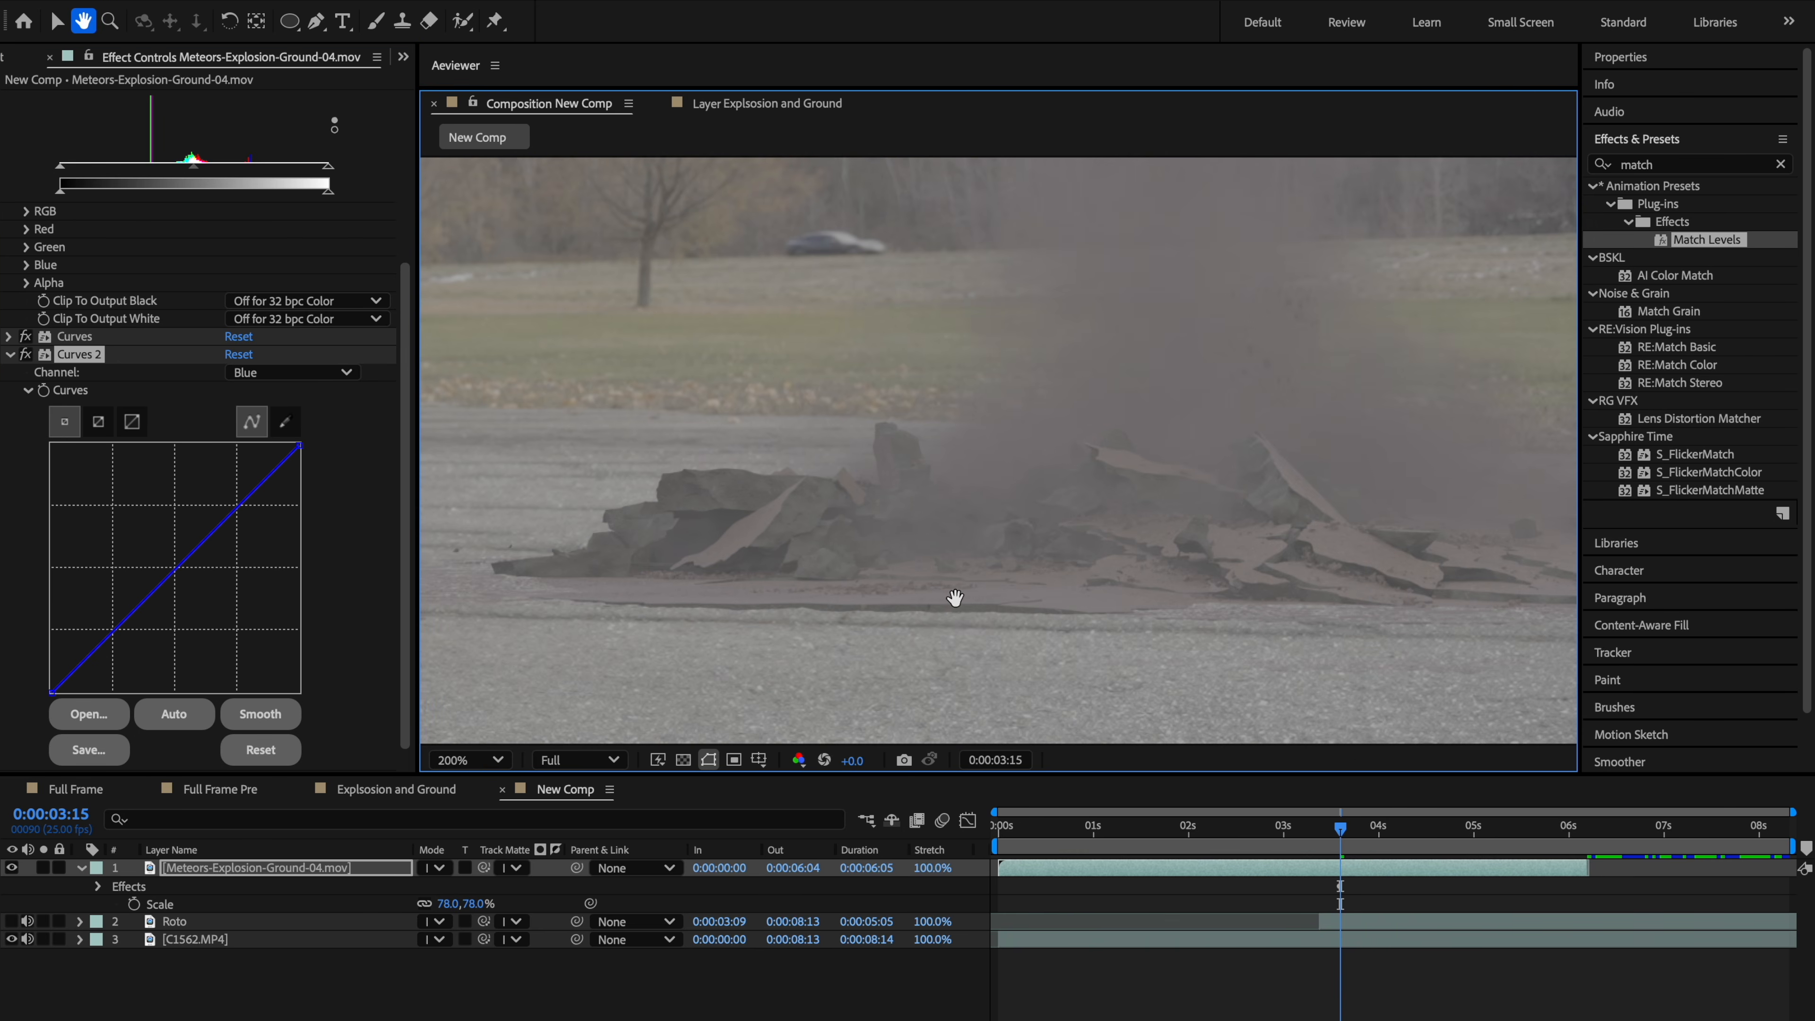
pyautogui.click(92, 353)
pyautogui.press('Delete')
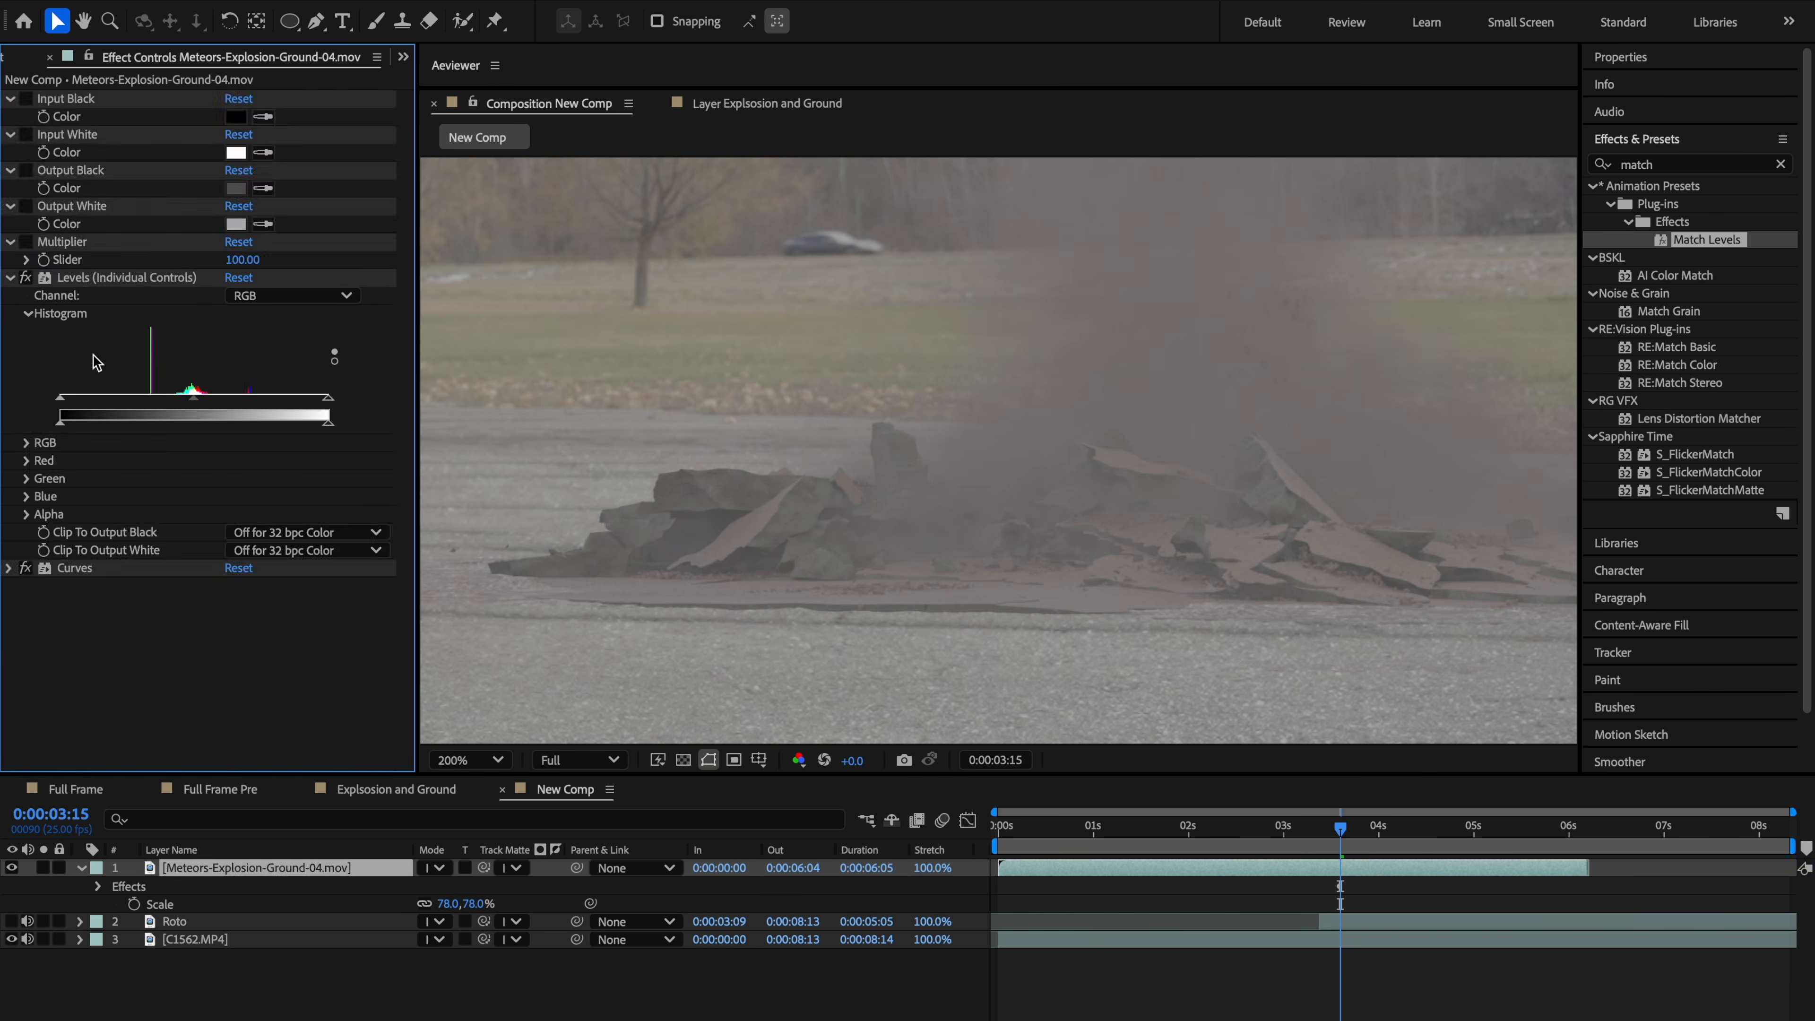
# Step: Apply Tritone to the explosion layer and sample its Midtones colour from the asphalt in the plate
pyautogui.hotkey('ctrl', 'space')
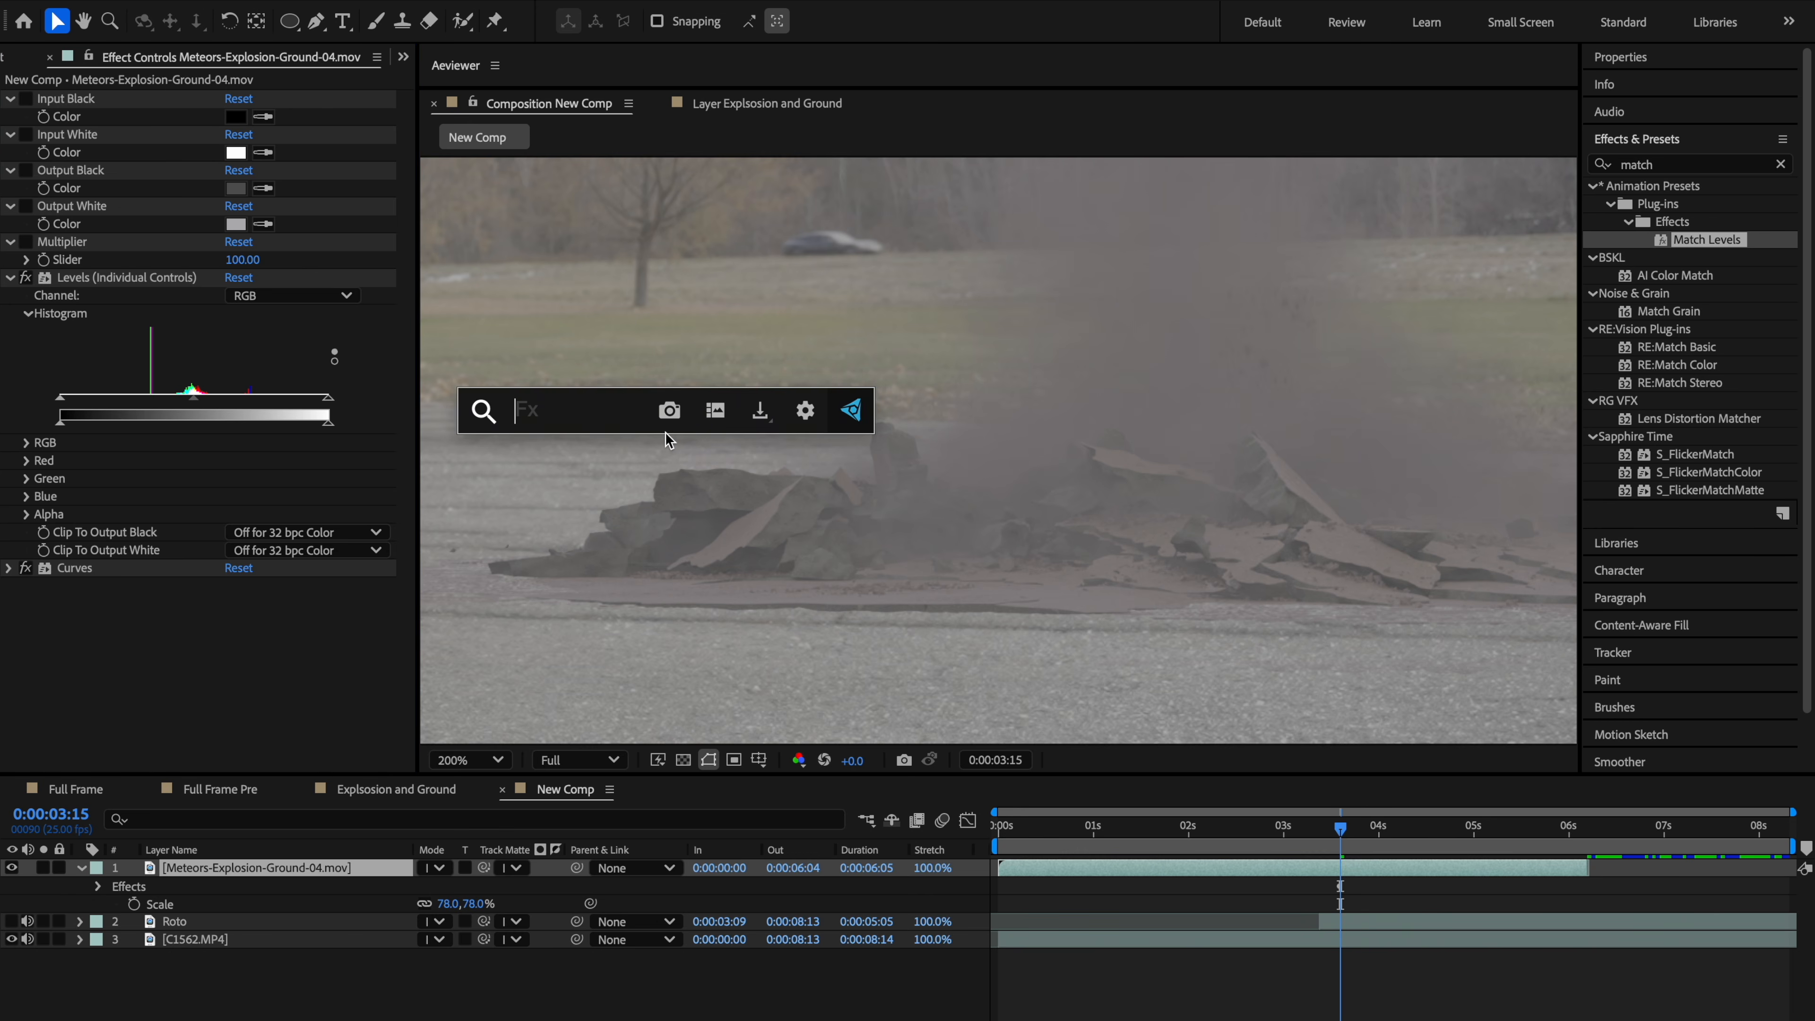
pyautogui.write('trit')
pyautogui.press('Return')
pyautogui.moveTo(891, 478); pyautogui.dragTo(1081, 462)
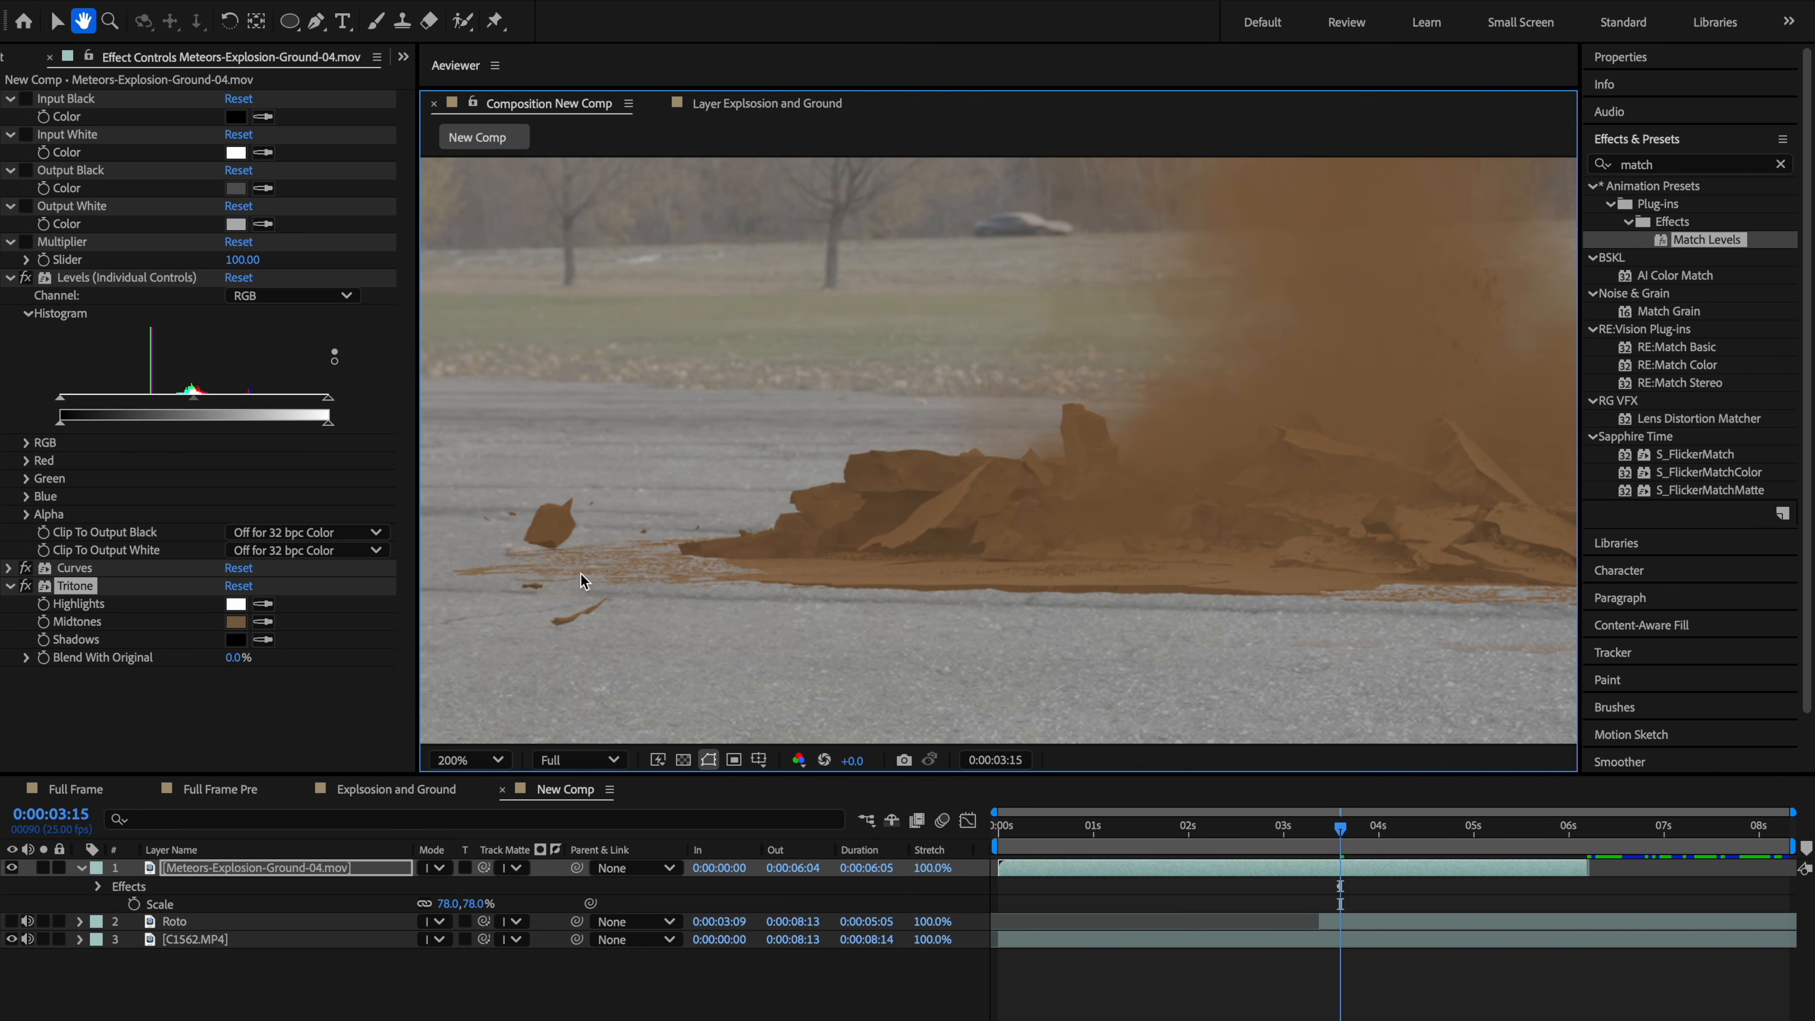
pyautogui.click(263, 621)
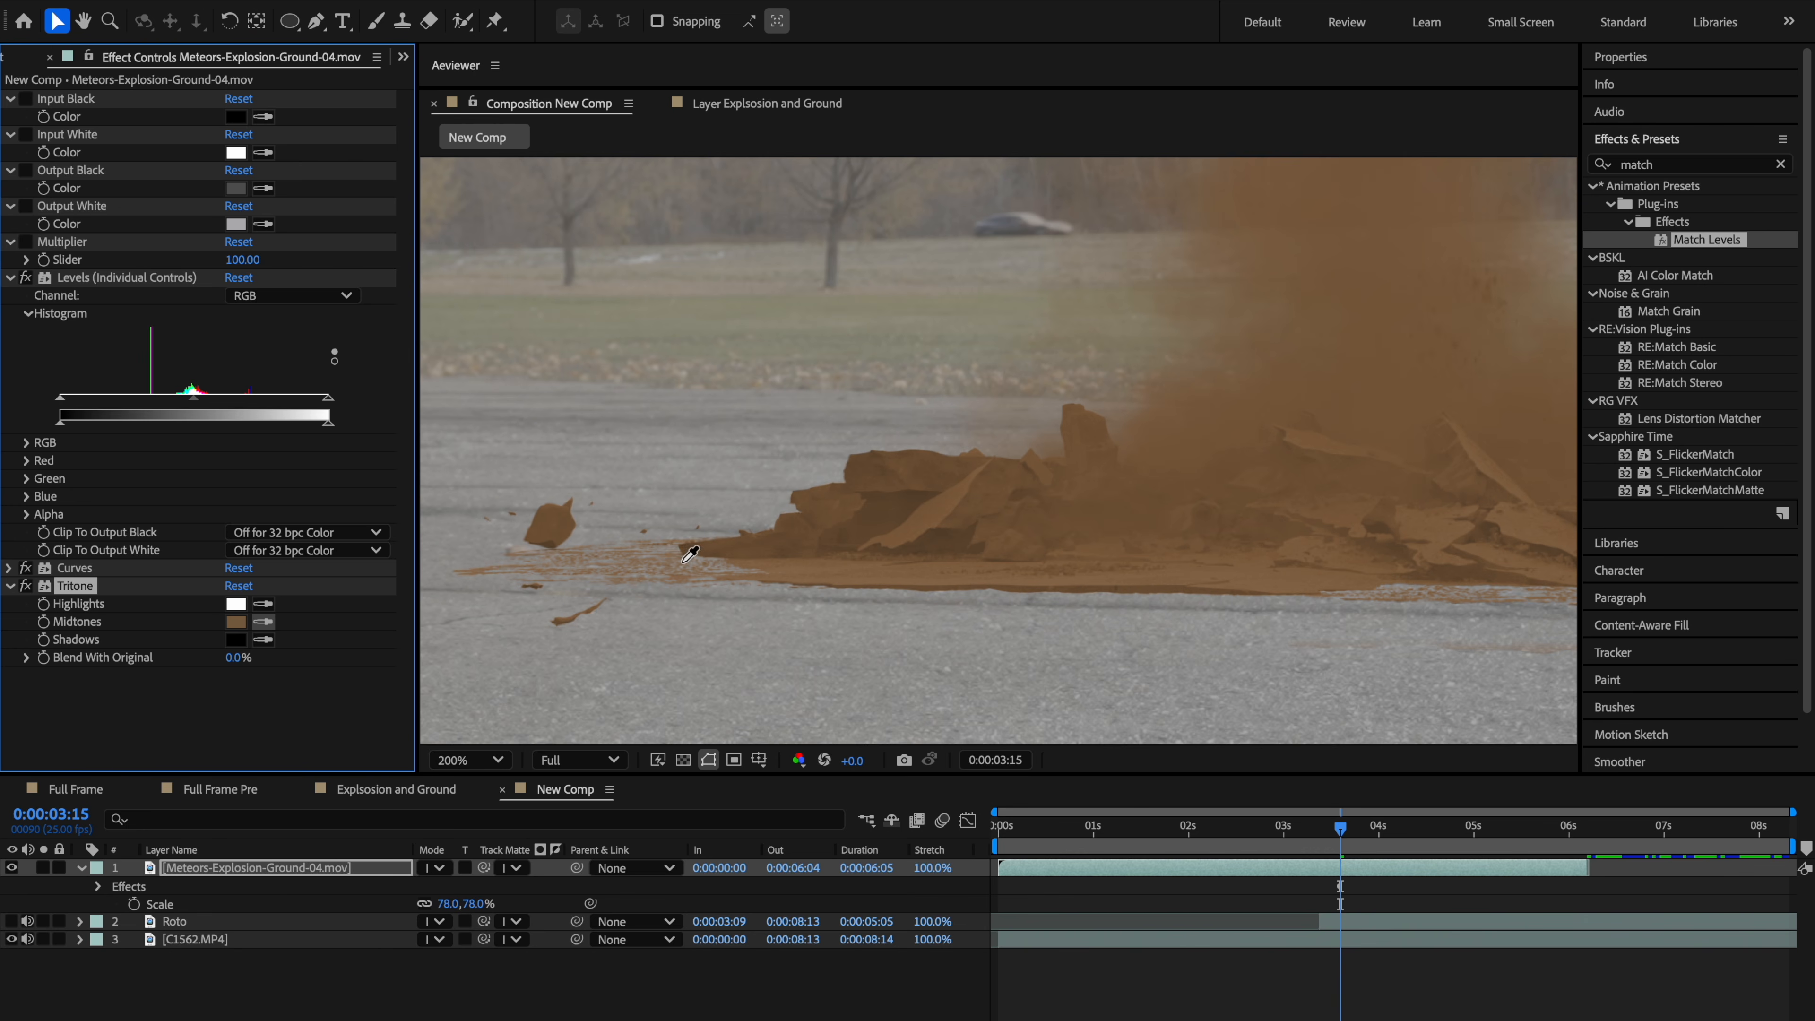
pyautogui.click(705, 607)
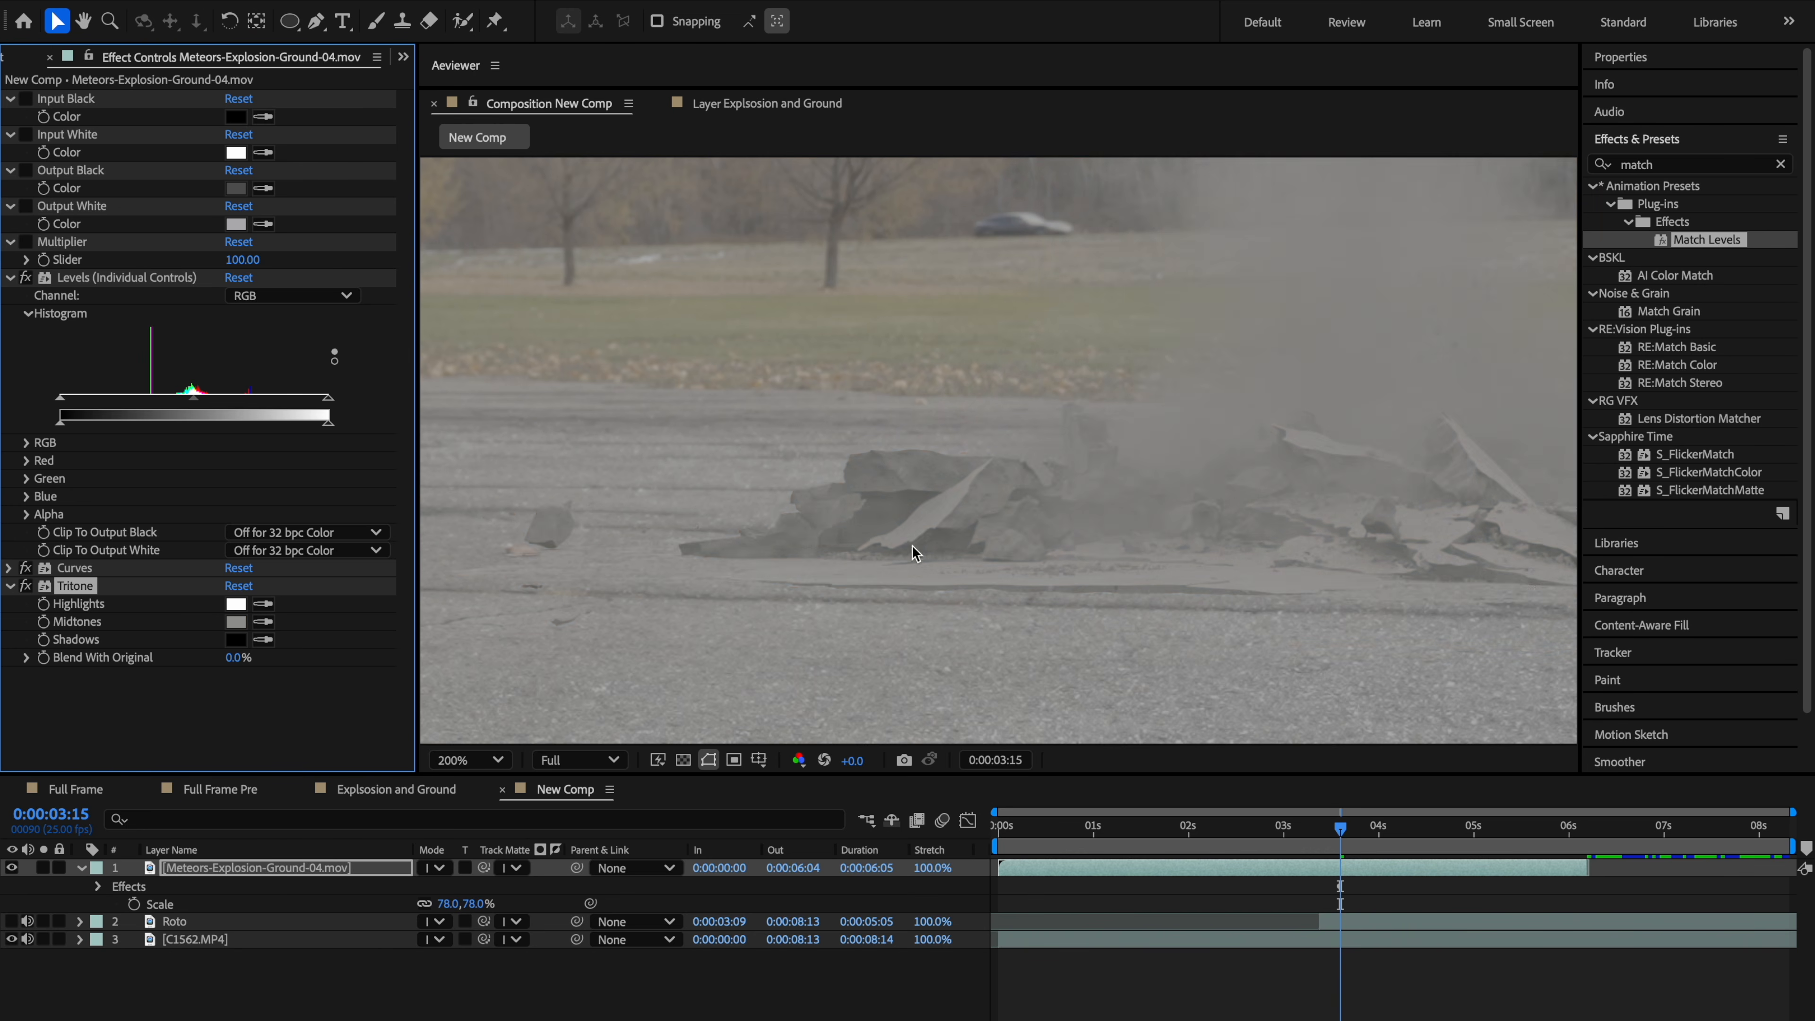
# Step: Set Tritone's Blend With Original to 76%
pyautogui.moveTo(1095, 529); pyautogui.dragTo(634, 538)
pyautogui.moveTo(1196, 526); pyautogui.dragTo(815, 523)
pyautogui.press('v')
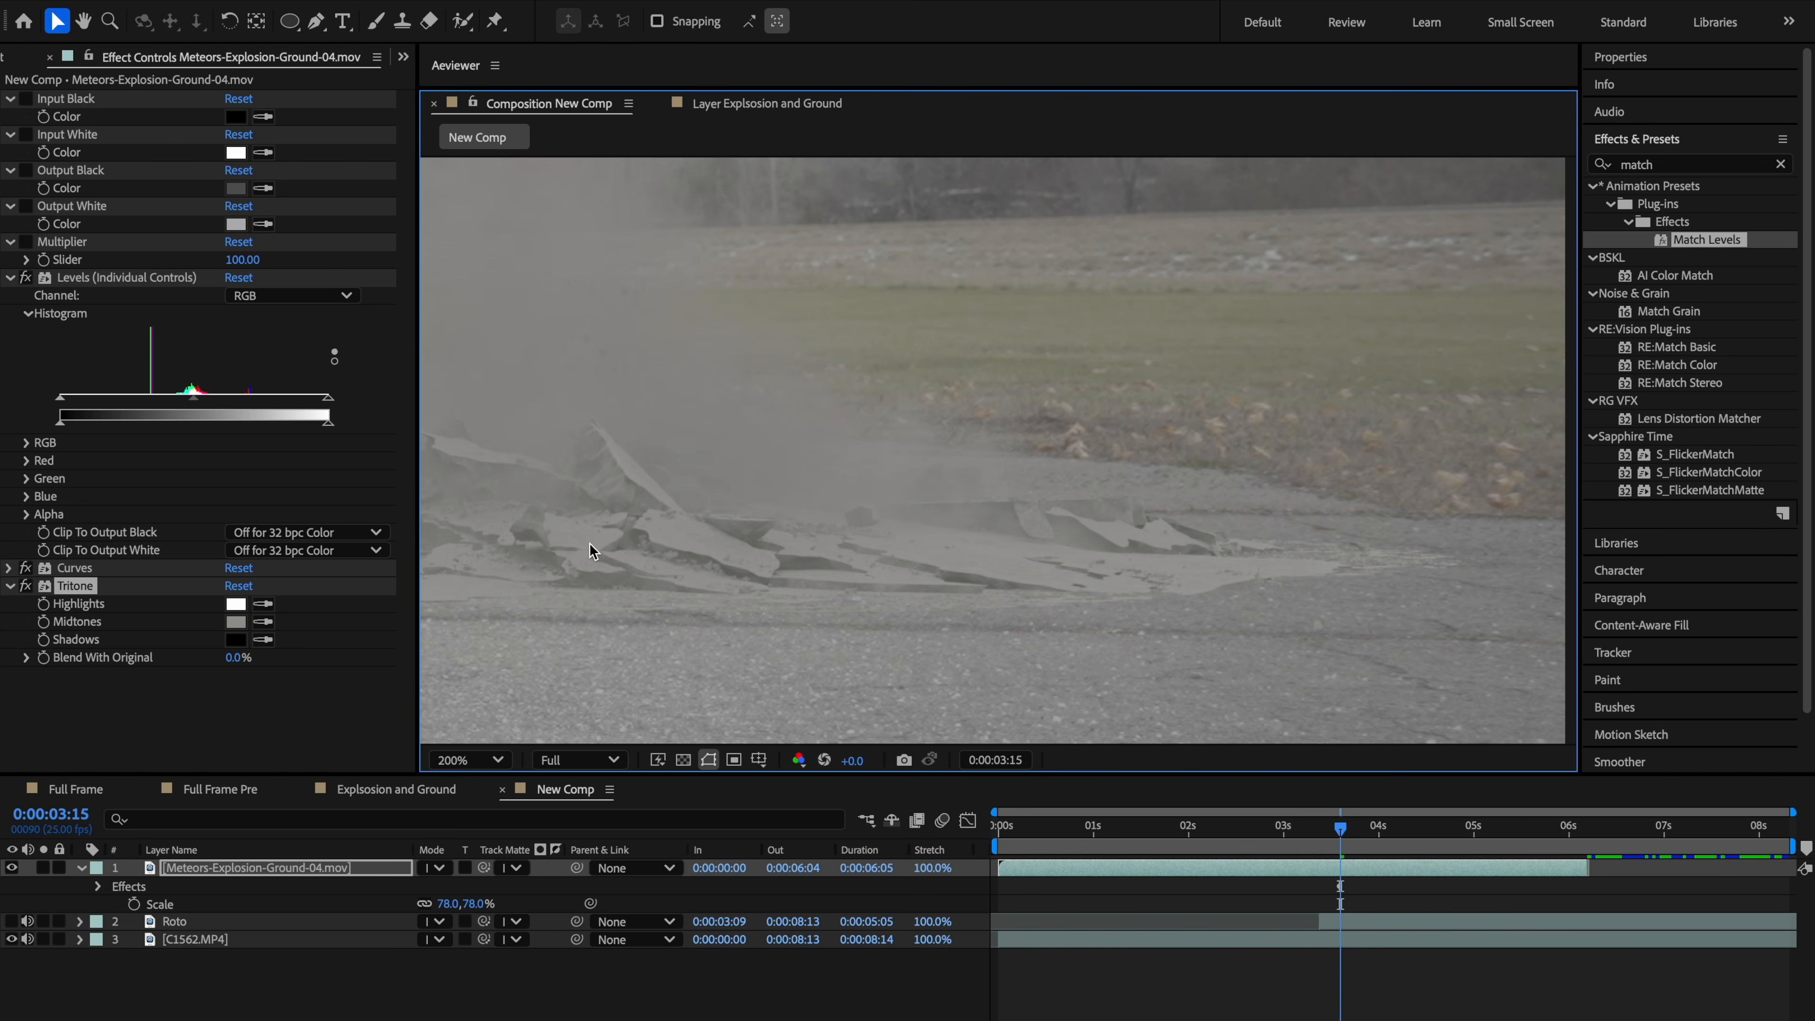
pyautogui.moveTo(232, 657); pyautogui.dragTo(525, 613)
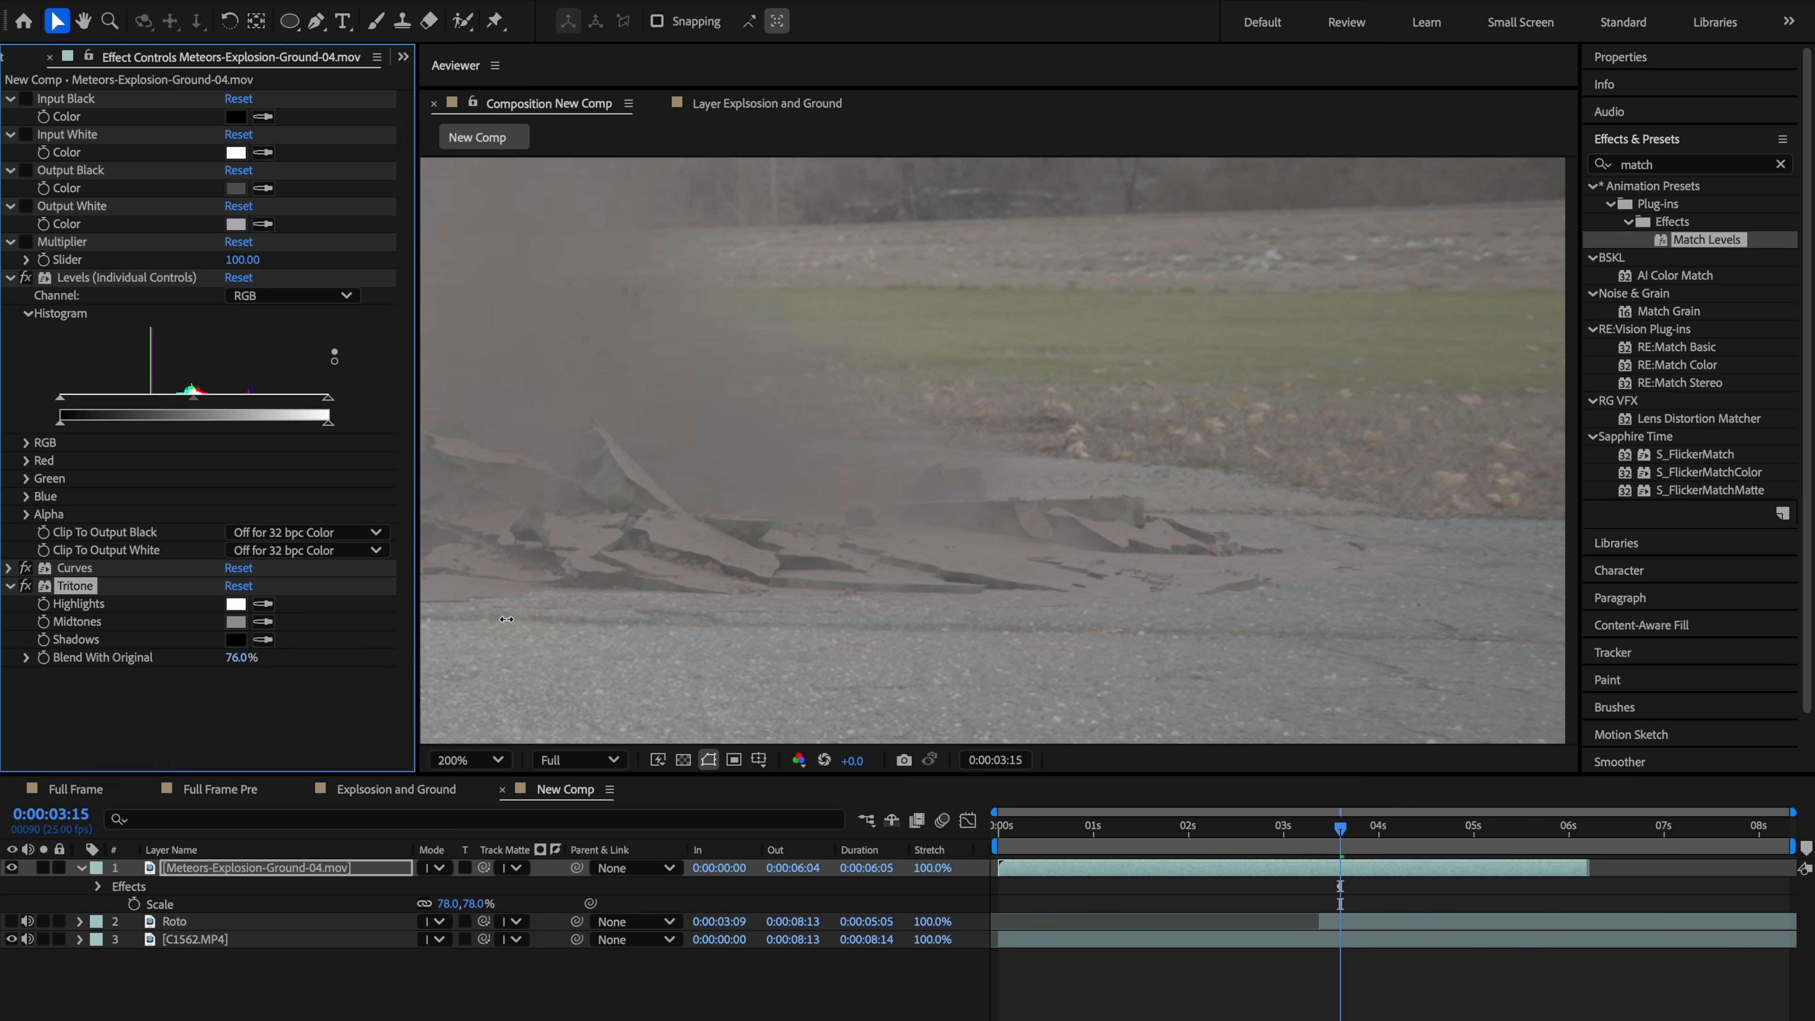
# Step: Collapse the Tritone effect and apply Hue/Saturation to the explosion layer
pyautogui.moveTo(1057, 540); pyautogui.dragTo(1253, 554)
pyautogui.scroll(-2, 1086, 564)
pyautogui.moveTo(944, 567); pyautogui.dragTo(933, 587)
pyautogui.scroll(1, 932, 585)
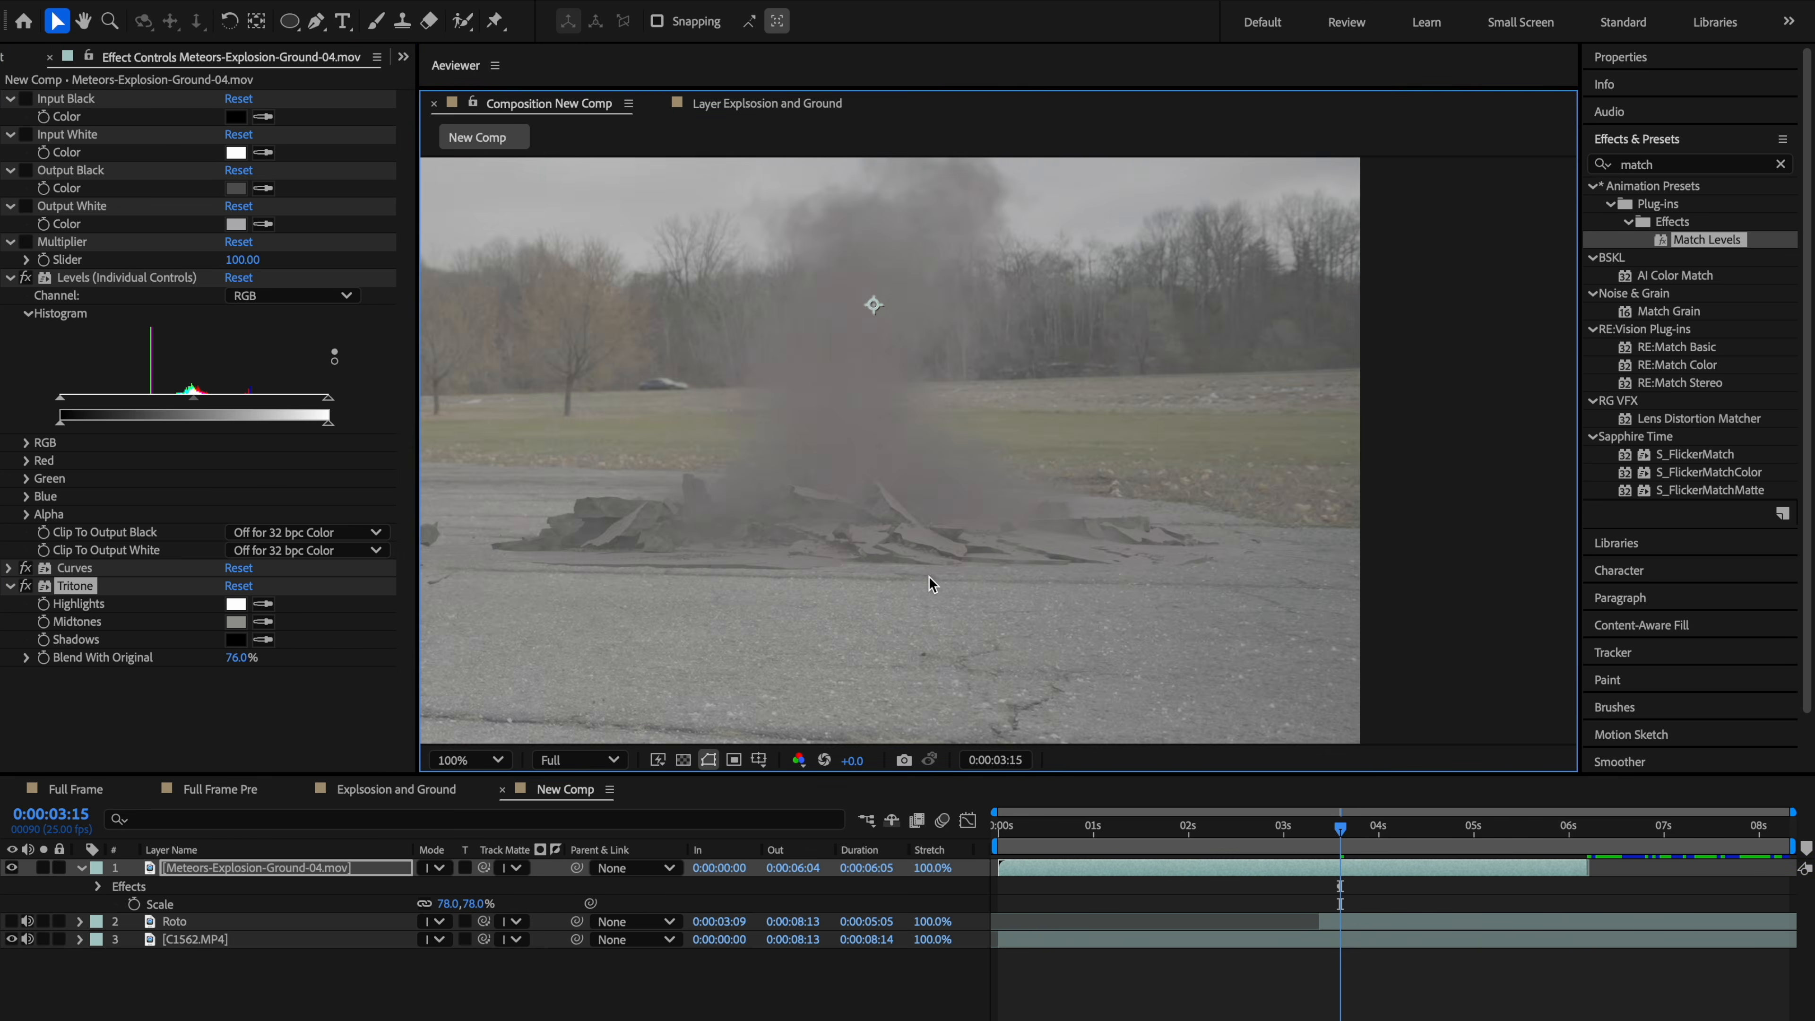
pyautogui.scroll(2, 879, 606)
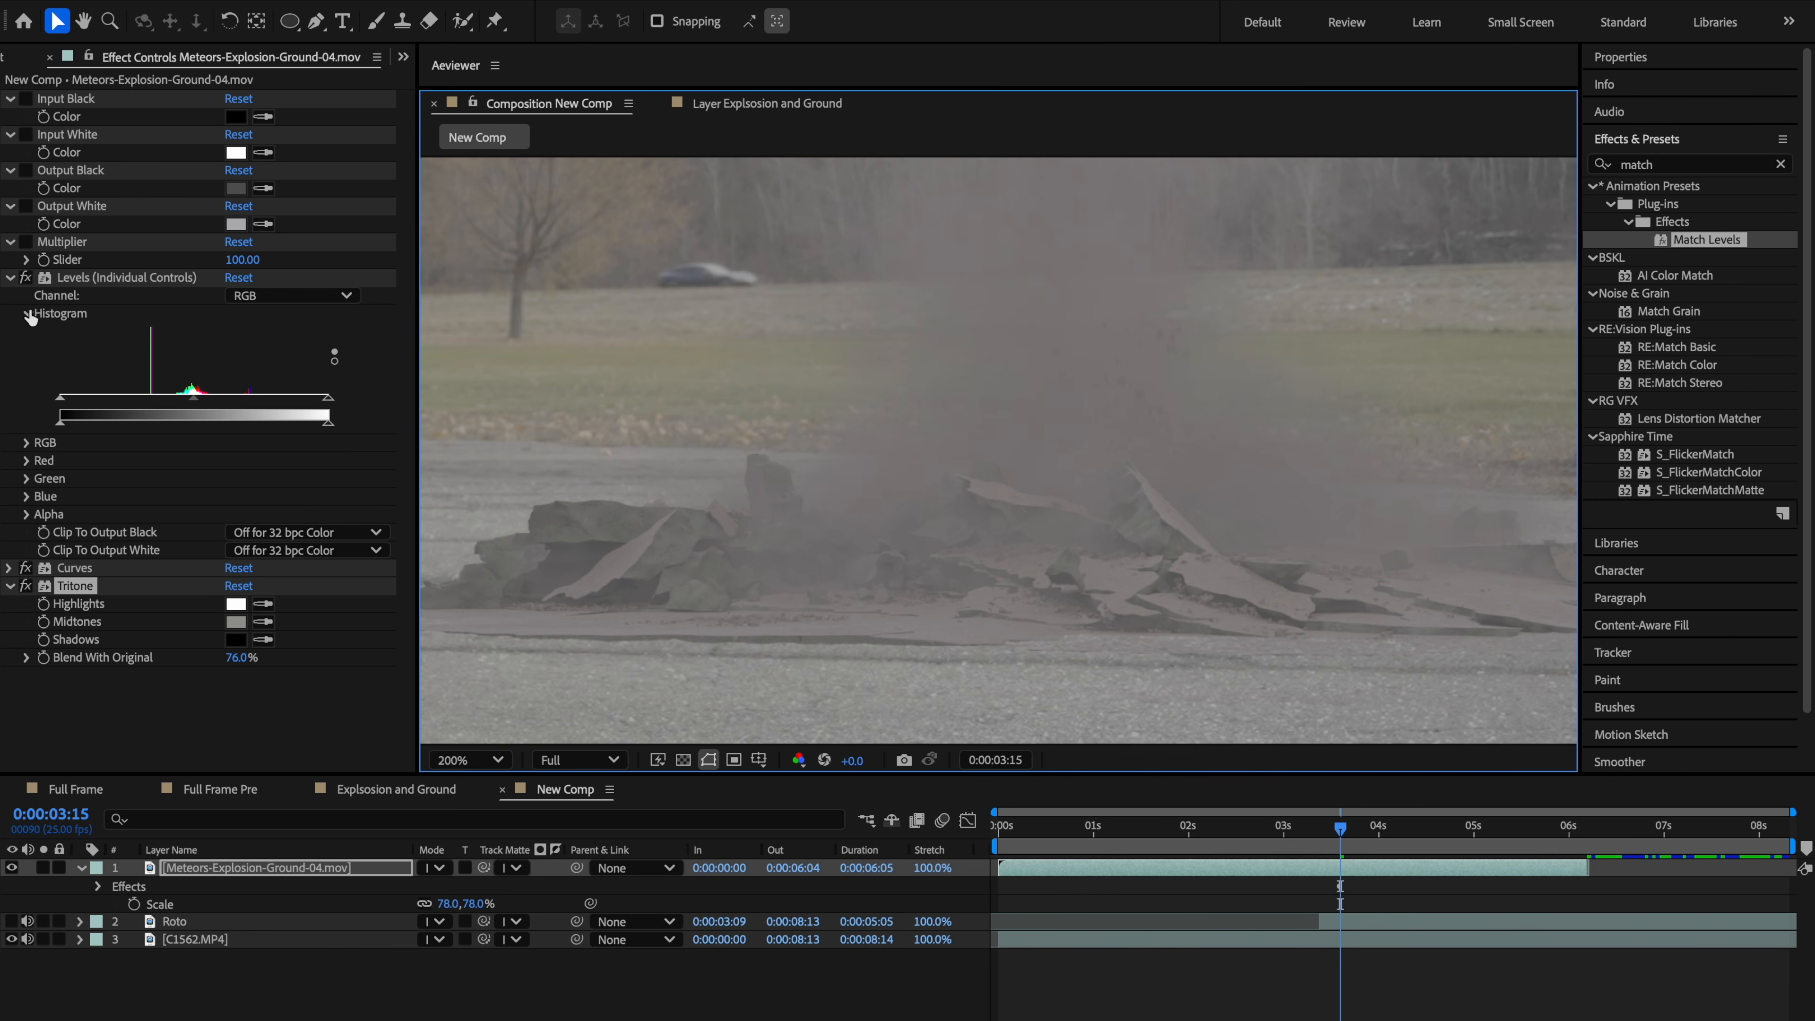
pyautogui.click(9, 586)
pyautogui.click(155, 643)
pyautogui.hotkey('ctrl', 'space')
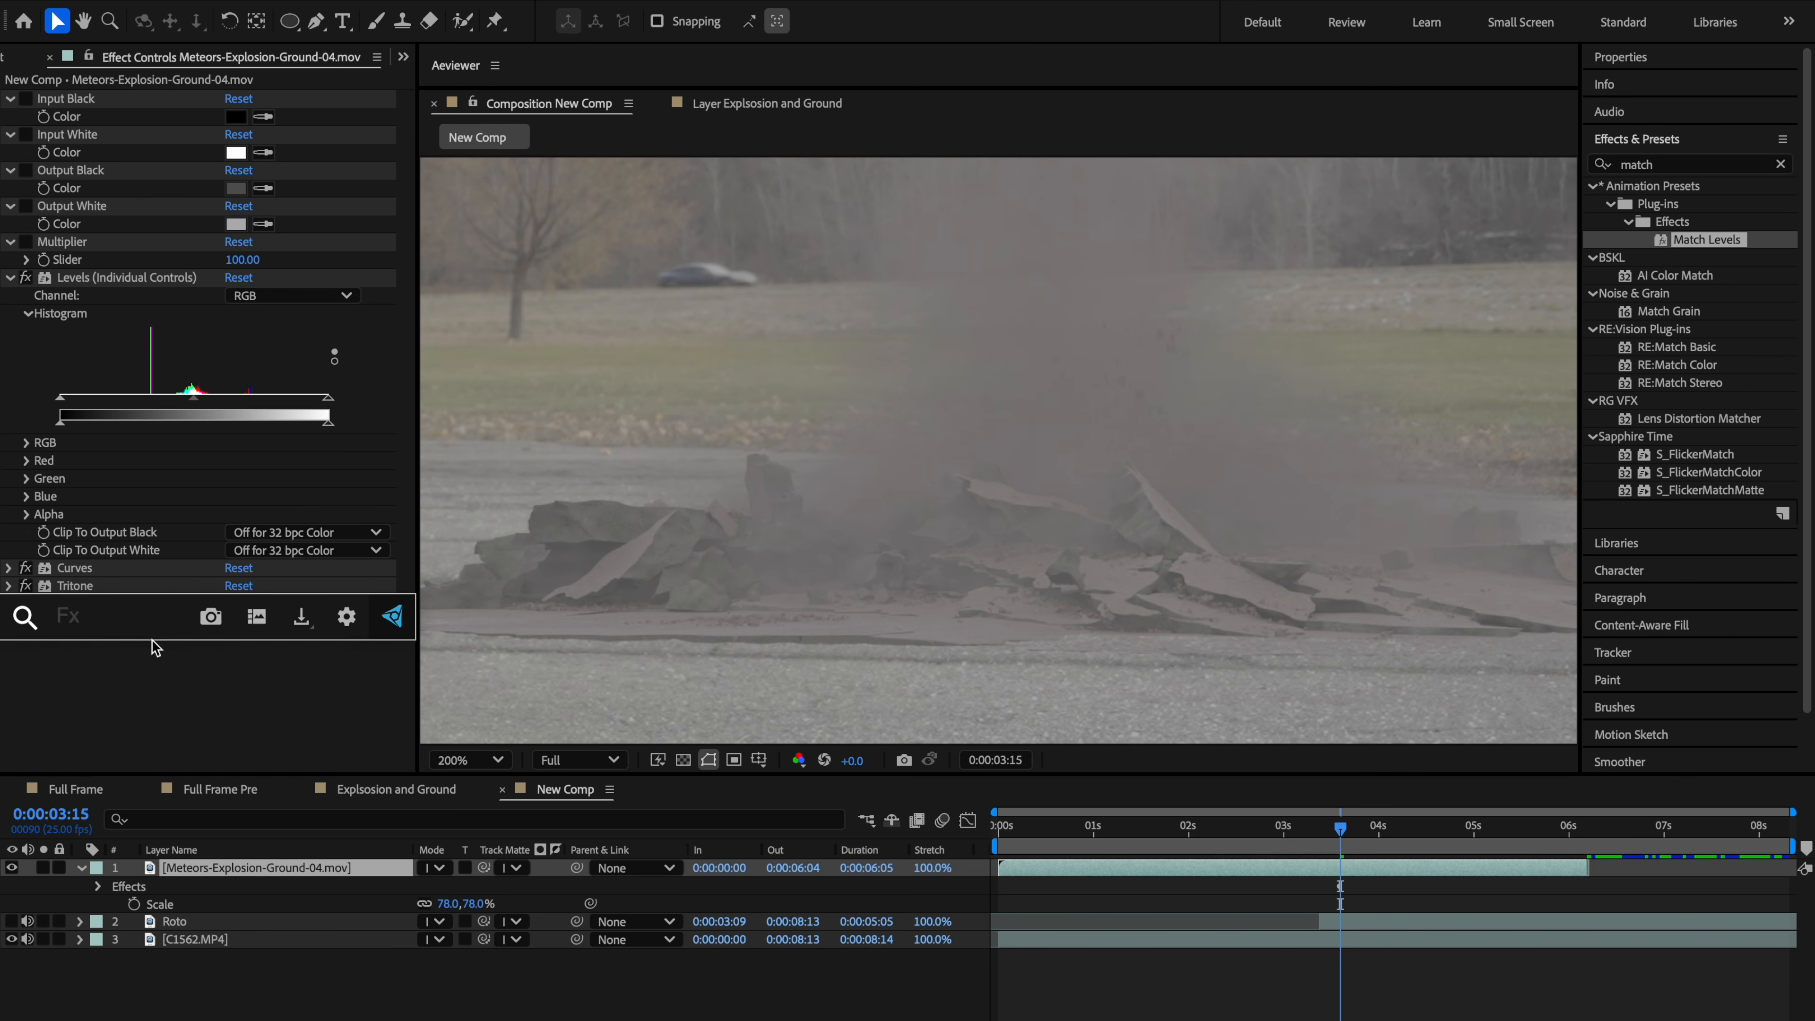
pyautogui.write('hue')
pyautogui.press('Return')
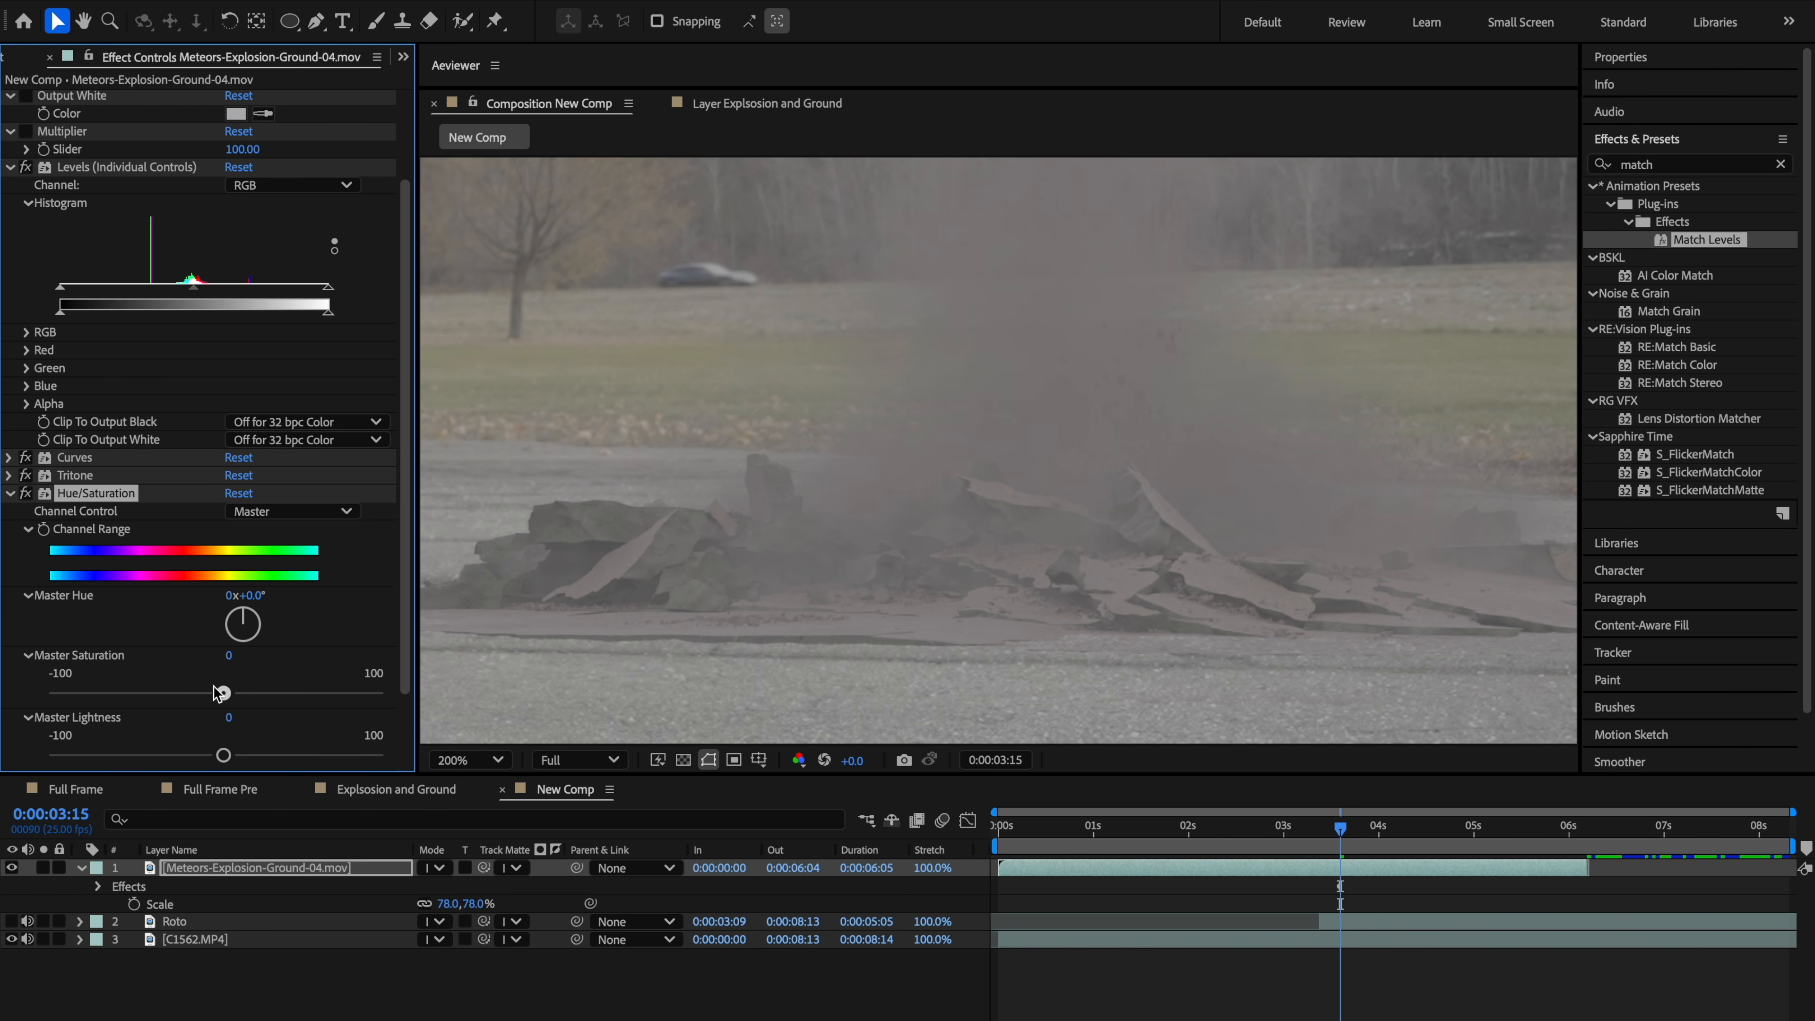
# Step: Set the Hue/Saturation Master Saturation to -60
pyautogui.moveTo(218, 692); pyautogui.dragTo(155, 690)
pyautogui.scroll(1, 769, 616)
pyautogui.press('h')
pyautogui.moveTo(628, 629); pyautogui.dragTo(985, 491)
pyautogui.press('v')
pyautogui.moveTo(155, 693)
pyautogui.mouseDown()
pyautogui.moveTo(186, 694)
pyautogui.moveTo(123, 693)
pyautogui.mouseUp()
pyautogui.scroll(-1, 1031, 524)
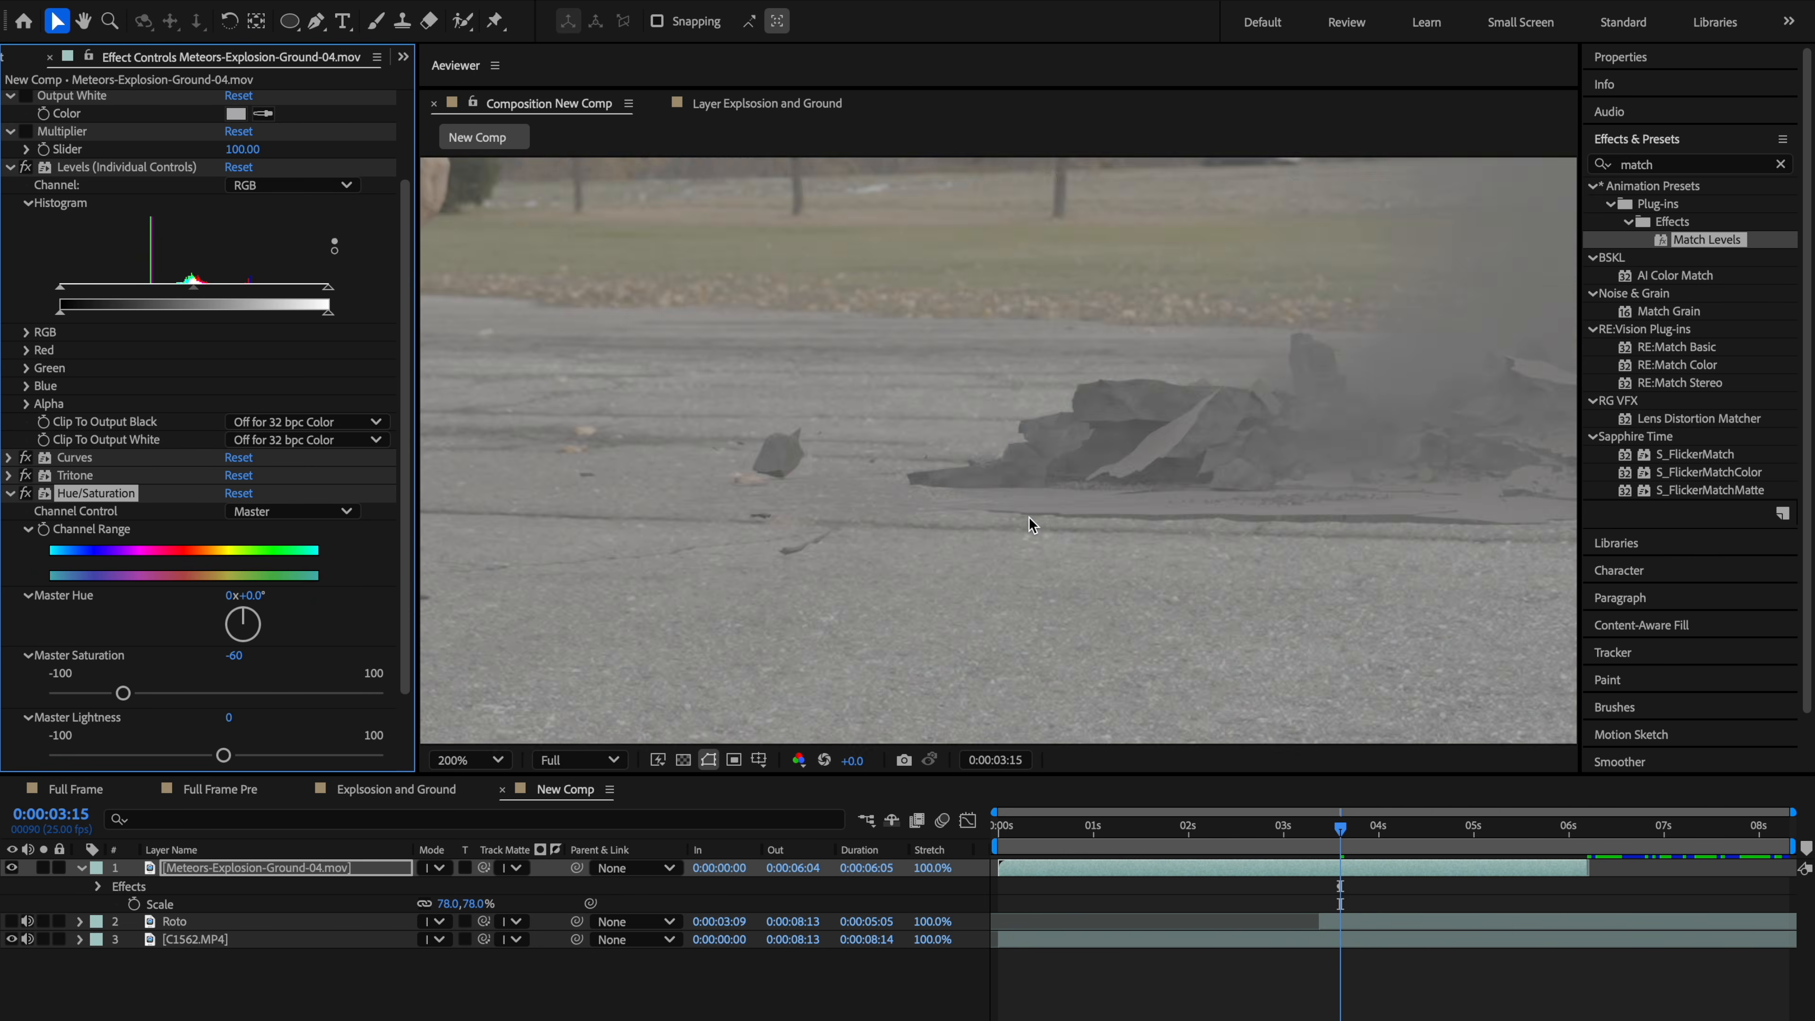
# Step: Slide the explosion layer in time so it starts at 0:00:03:09, matching the Roto layer
pyautogui.scroll(-2, 1031, 524)
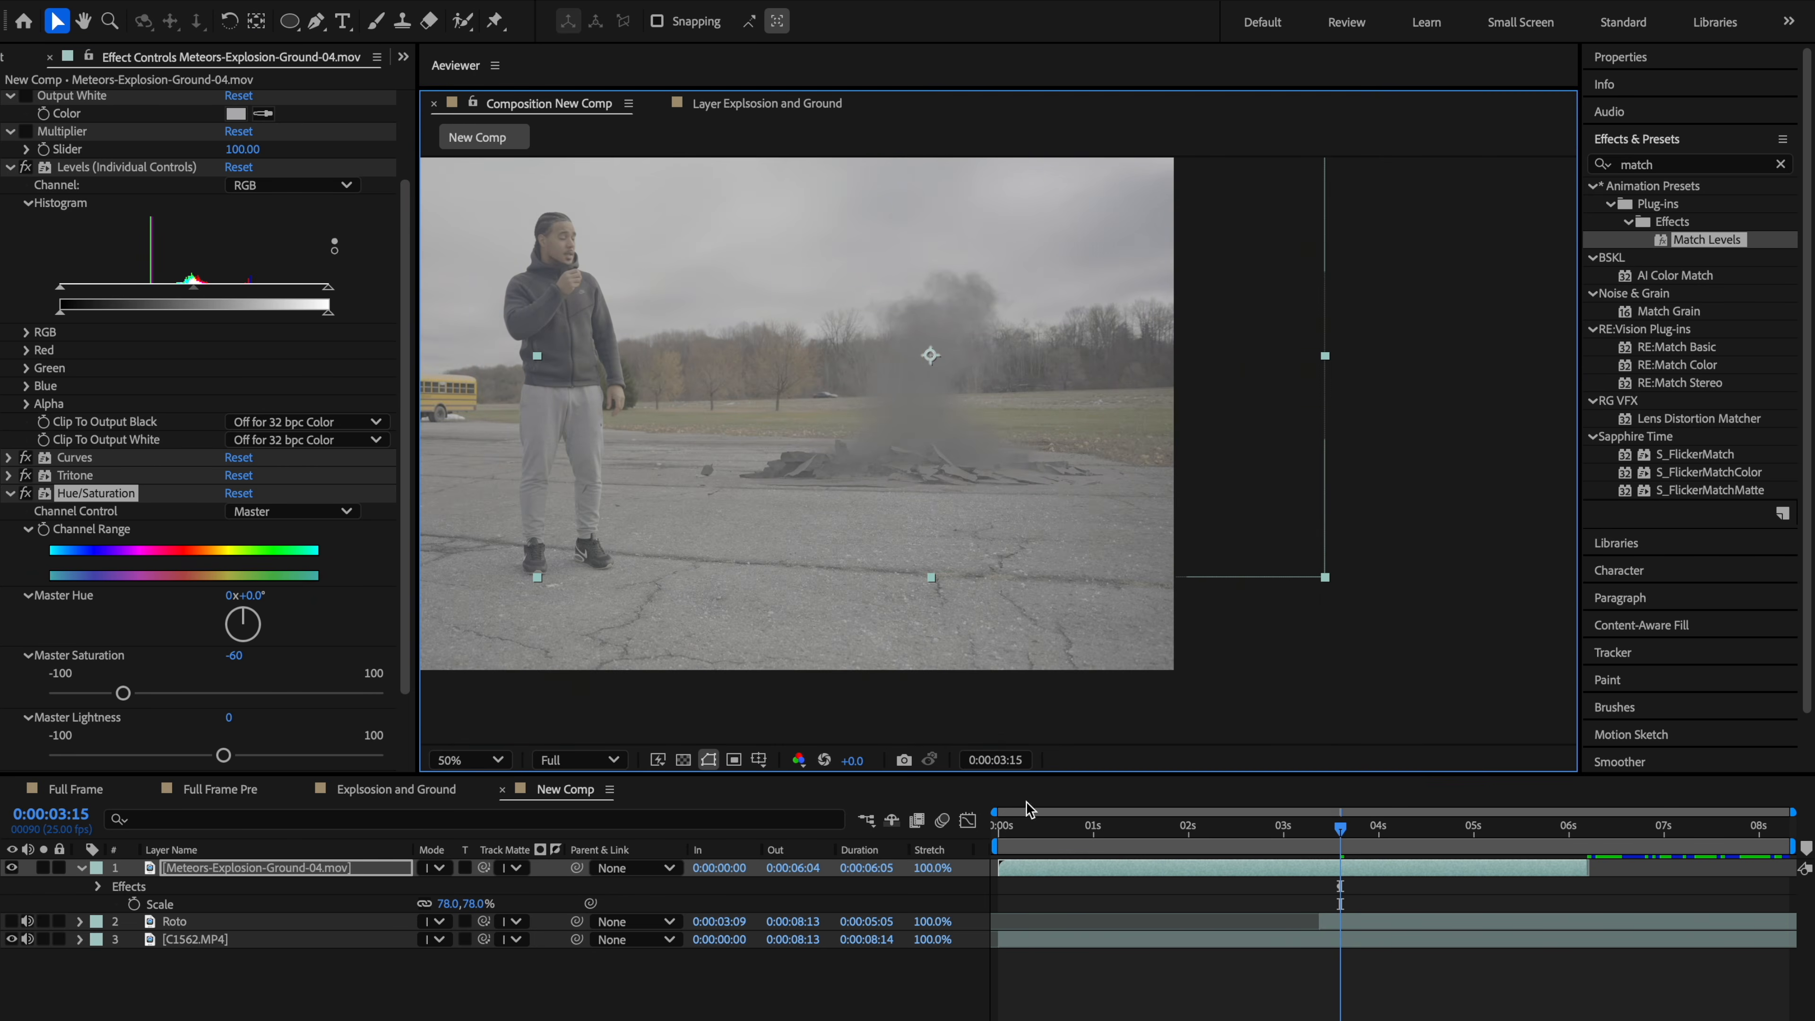
pyautogui.moveTo(1318, 838); pyautogui.dragTo(1097, 862)
pyautogui.scroll(2, 1017, 457)
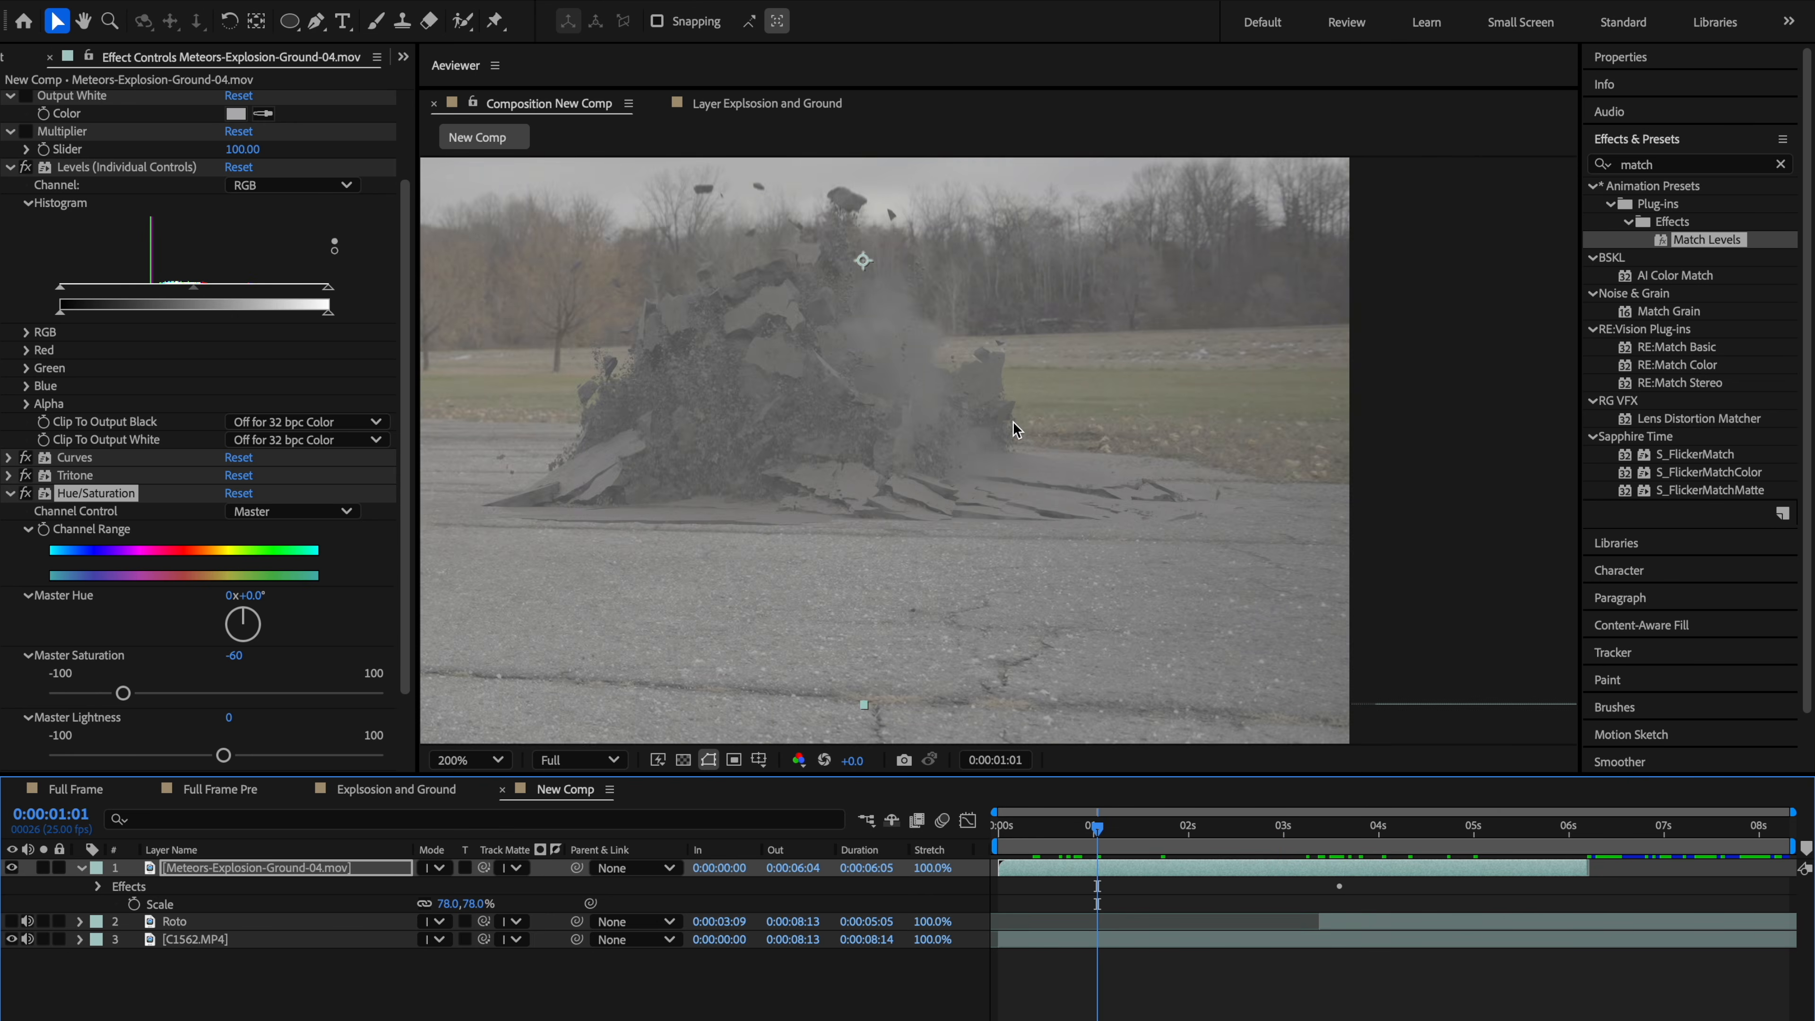
pyautogui.moveTo(1029, 494); pyautogui.dragTo(1119, 514)
pyautogui.press('v')
pyautogui.moveTo(1066, 844); pyautogui.dragTo(1384, 847)
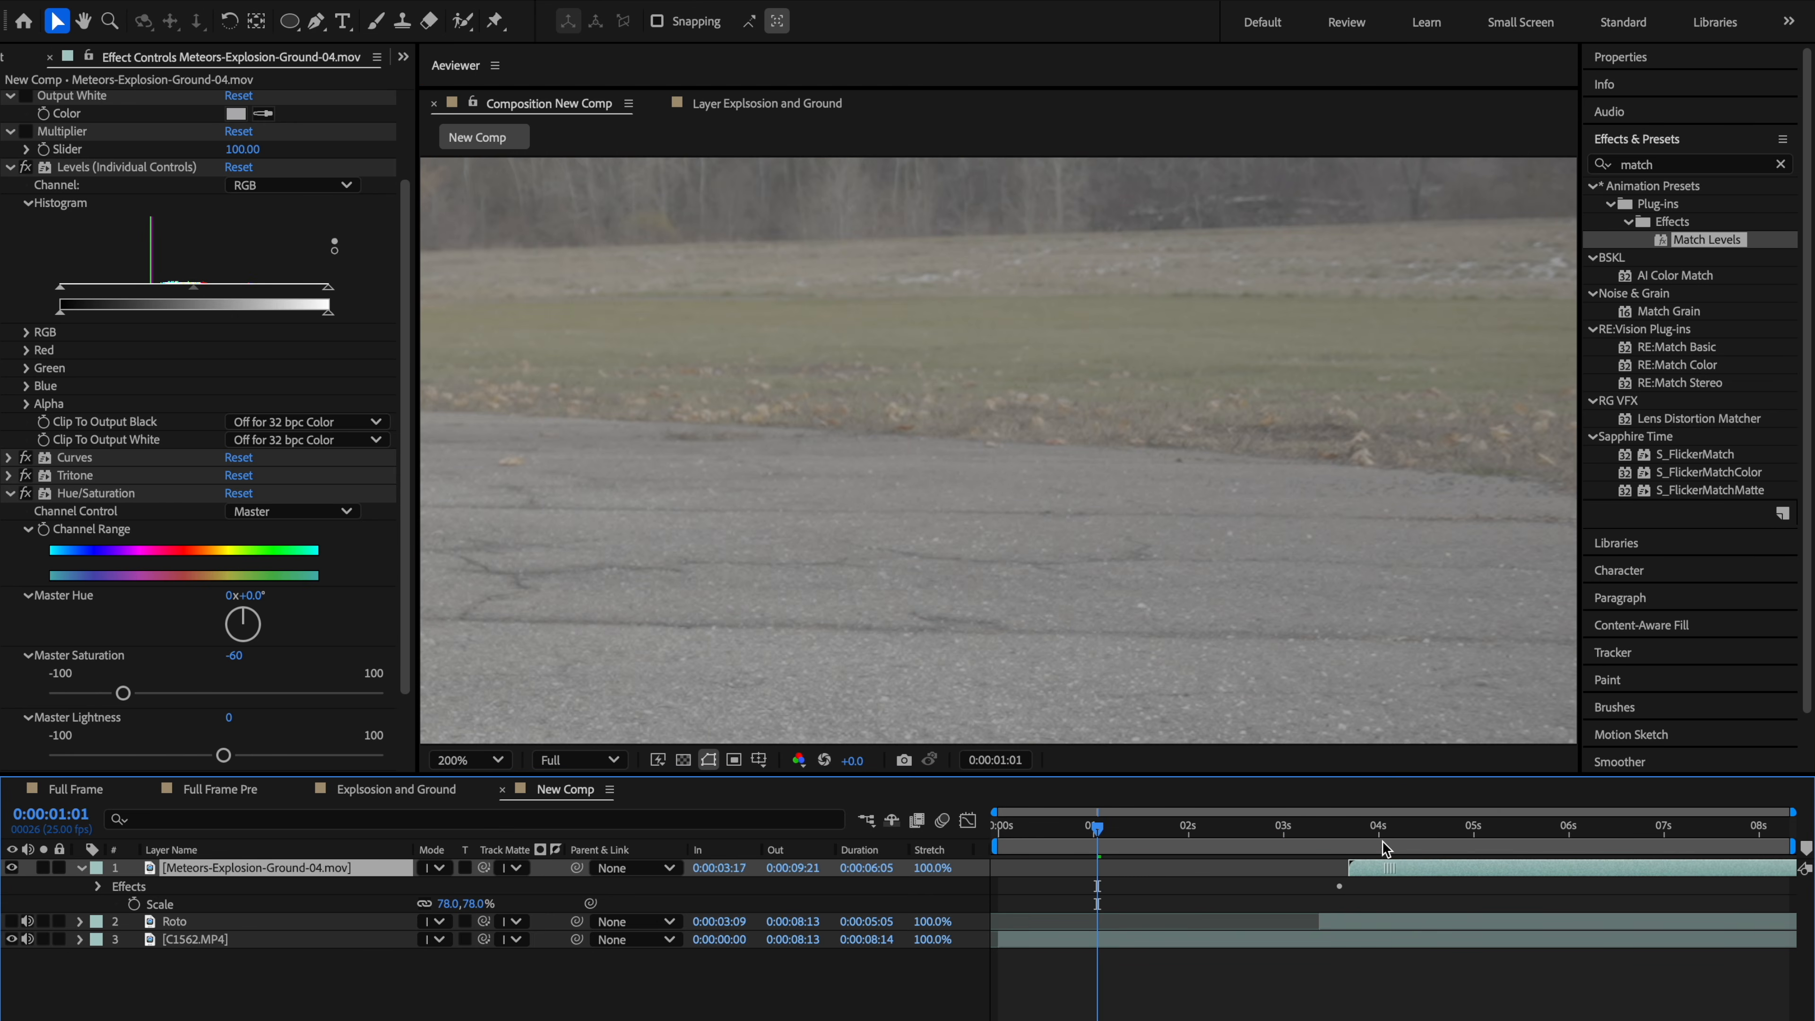
pyautogui.moveTo(1271, 827); pyautogui.dragTo(1355, 834)
pyautogui.moveTo(1305, 836); pyautogui.dragTo(1321, 836)
# Step: Preview the composite around 0:00:04:13, zooming into the explosion to check its integration with the plate
pyautogui.moveTo(1418, 575); pyautogui.dragTo(947, 514)
pyautogui.scroll(3, 1136, 547)
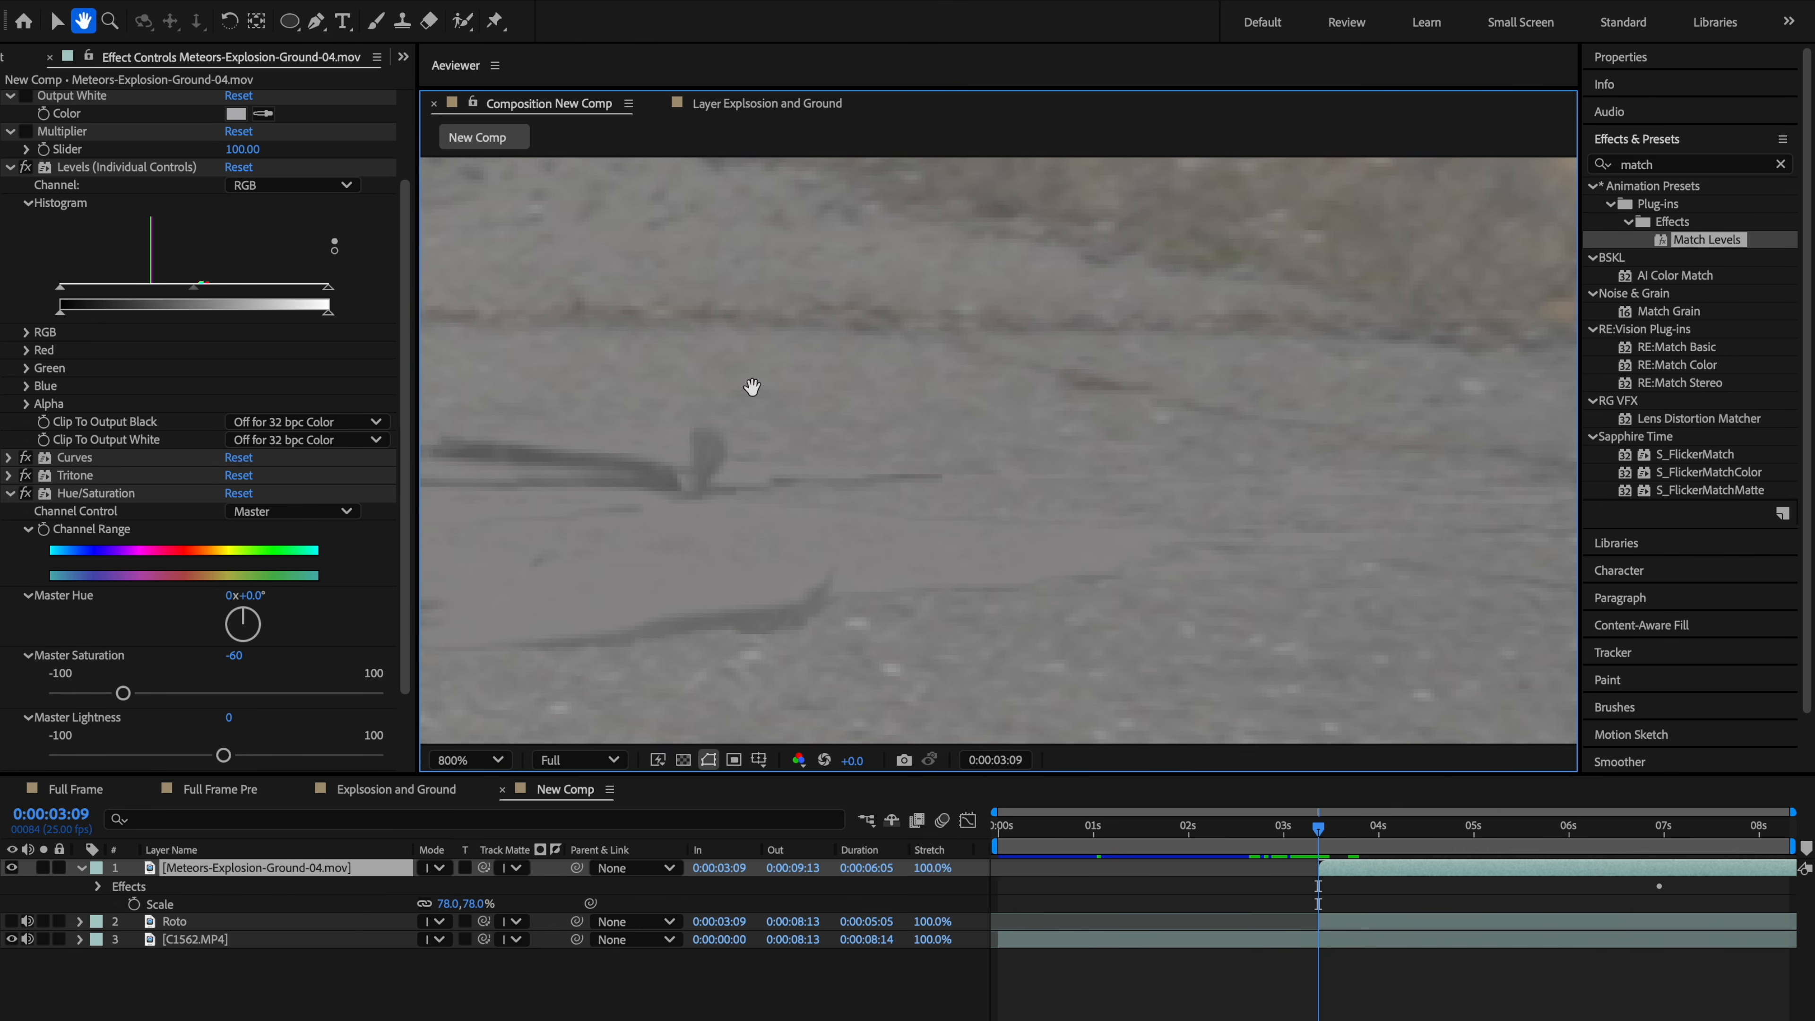
pyautogui.scroll(-3, 907, 523)
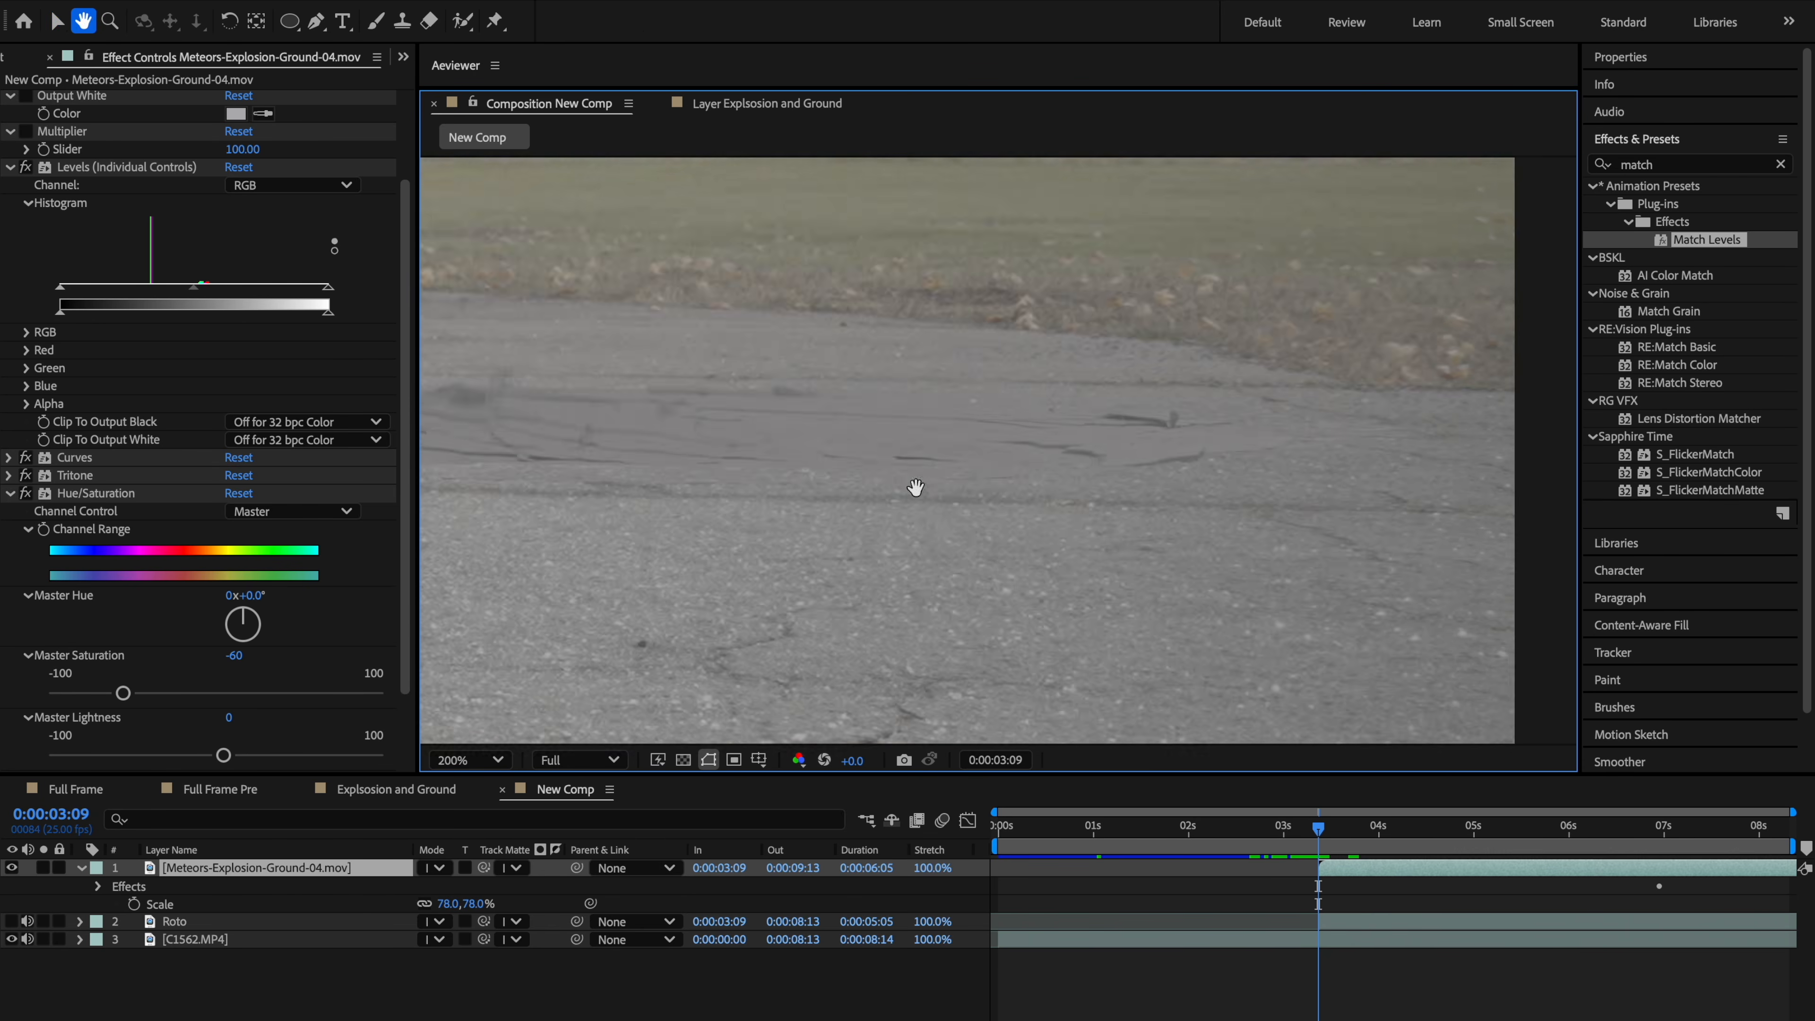
pyautogui.press('h')
pyautogui.moveTo(794, 511); pyautogui.dragTo(929, 517)
pyautogui.press('v')
pyautogui.scroll(-2, 914, 522)
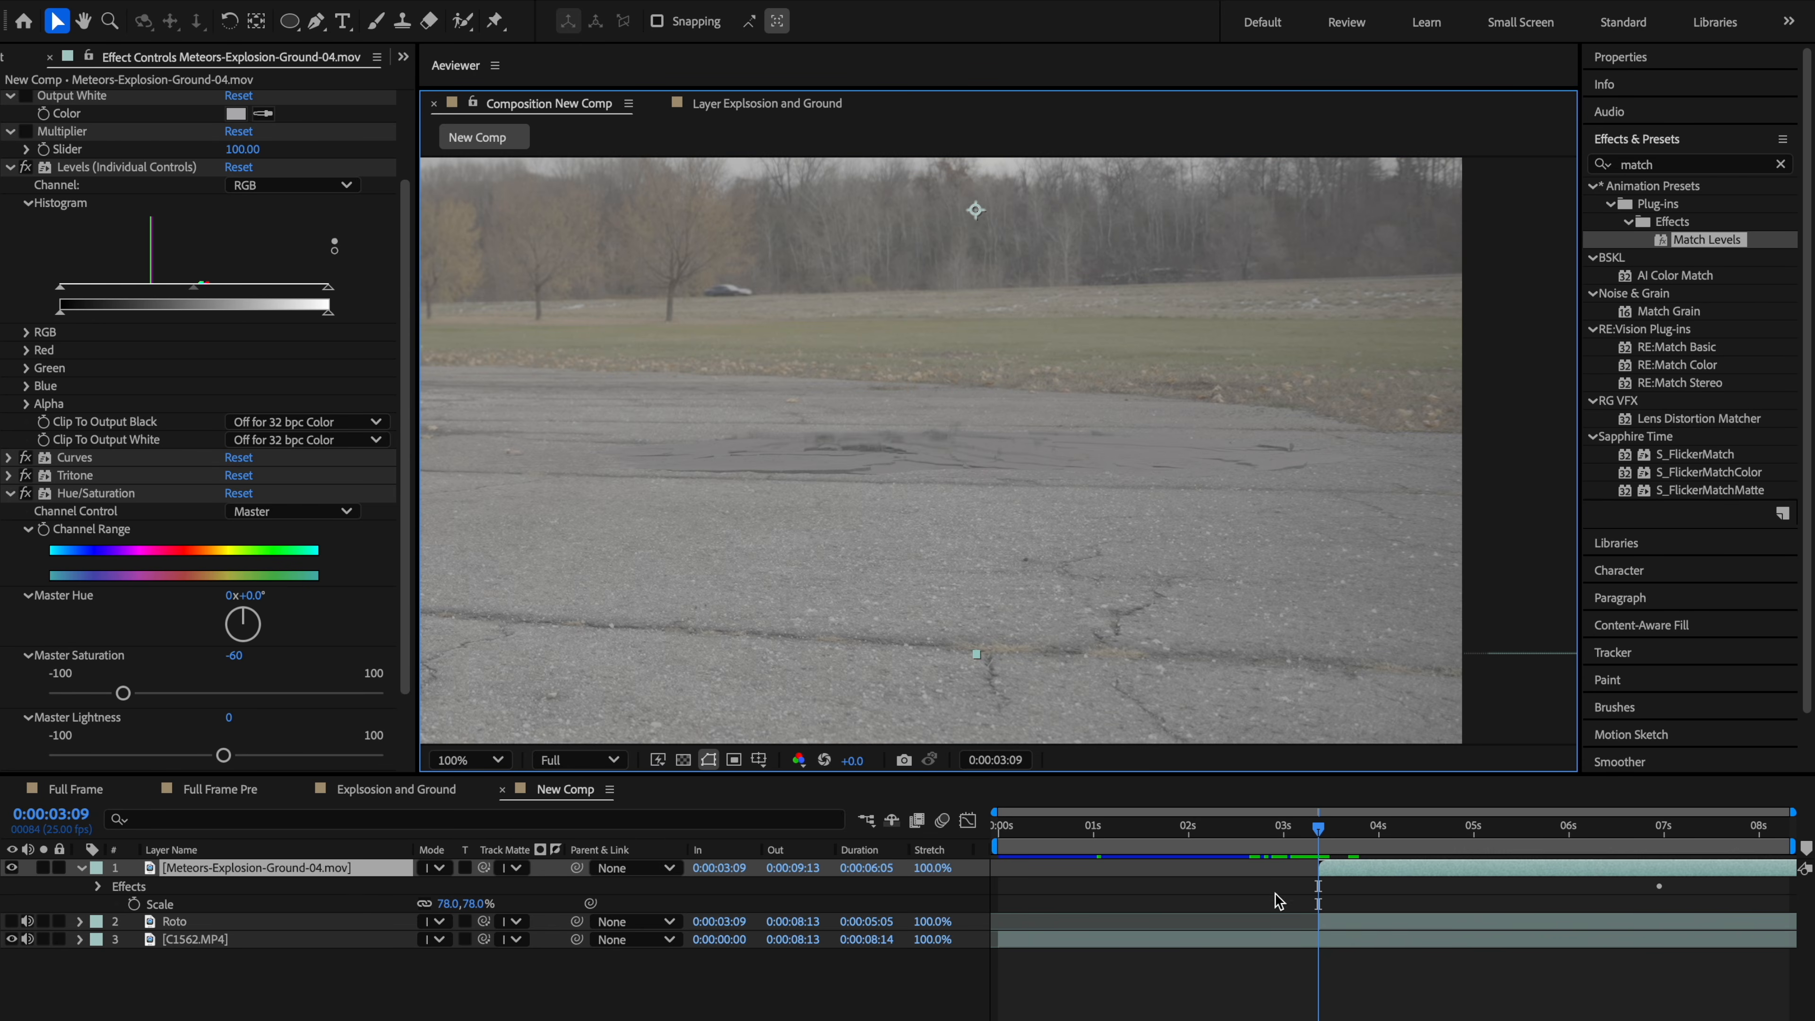
pyautogui.moveTo(1318, 829); pyautogui.dragTo(1428, 842)
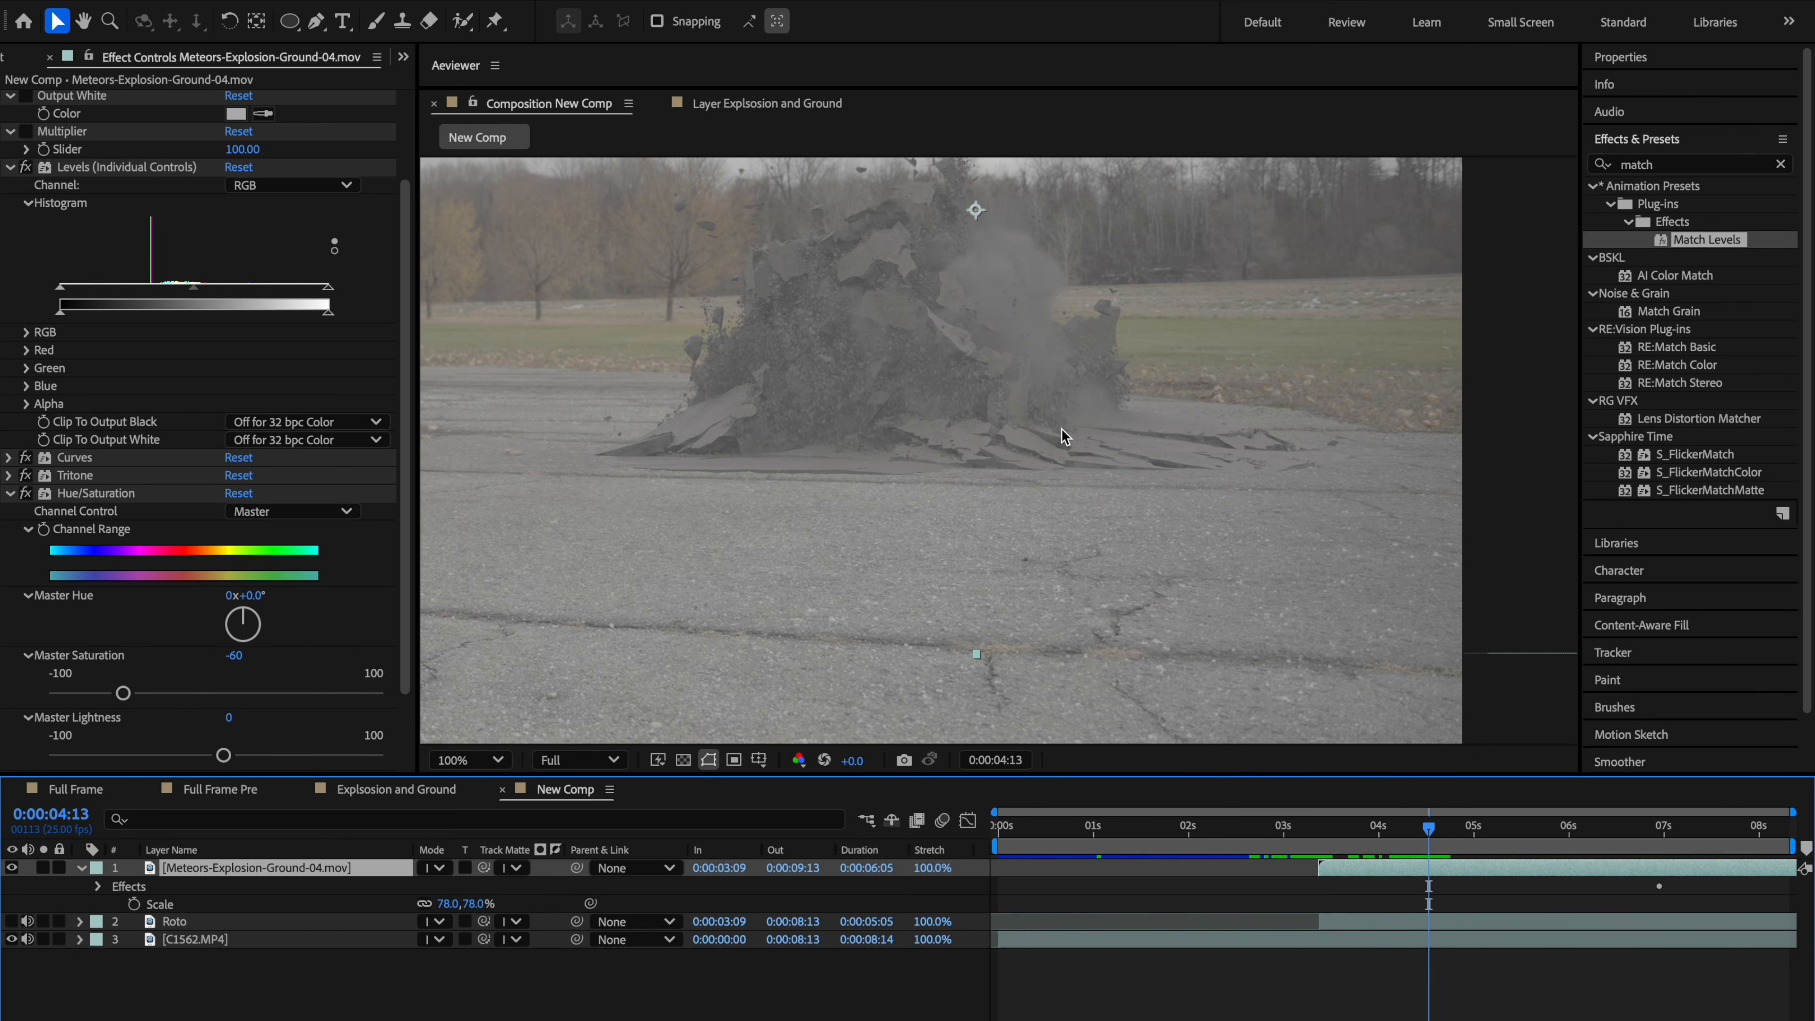
pyautogui.press('space')
pyautogui.moveTo(858, 408); pyautogui.dragTo(890, 491)
pyautogui.scroll(1, 891, 491)
pyautogui.moveTo(1025, 465); pyautogui.dragTo(1268, 494)
pyautogui.moveTo(626, 612); pyautogui.dragTo(965, 315)
pyautogui.scroll(1, 931, 617)
pyautogui.press('space')
pyautogui.moveTo(992, 421); pyautogui.dragTo(721, 527)
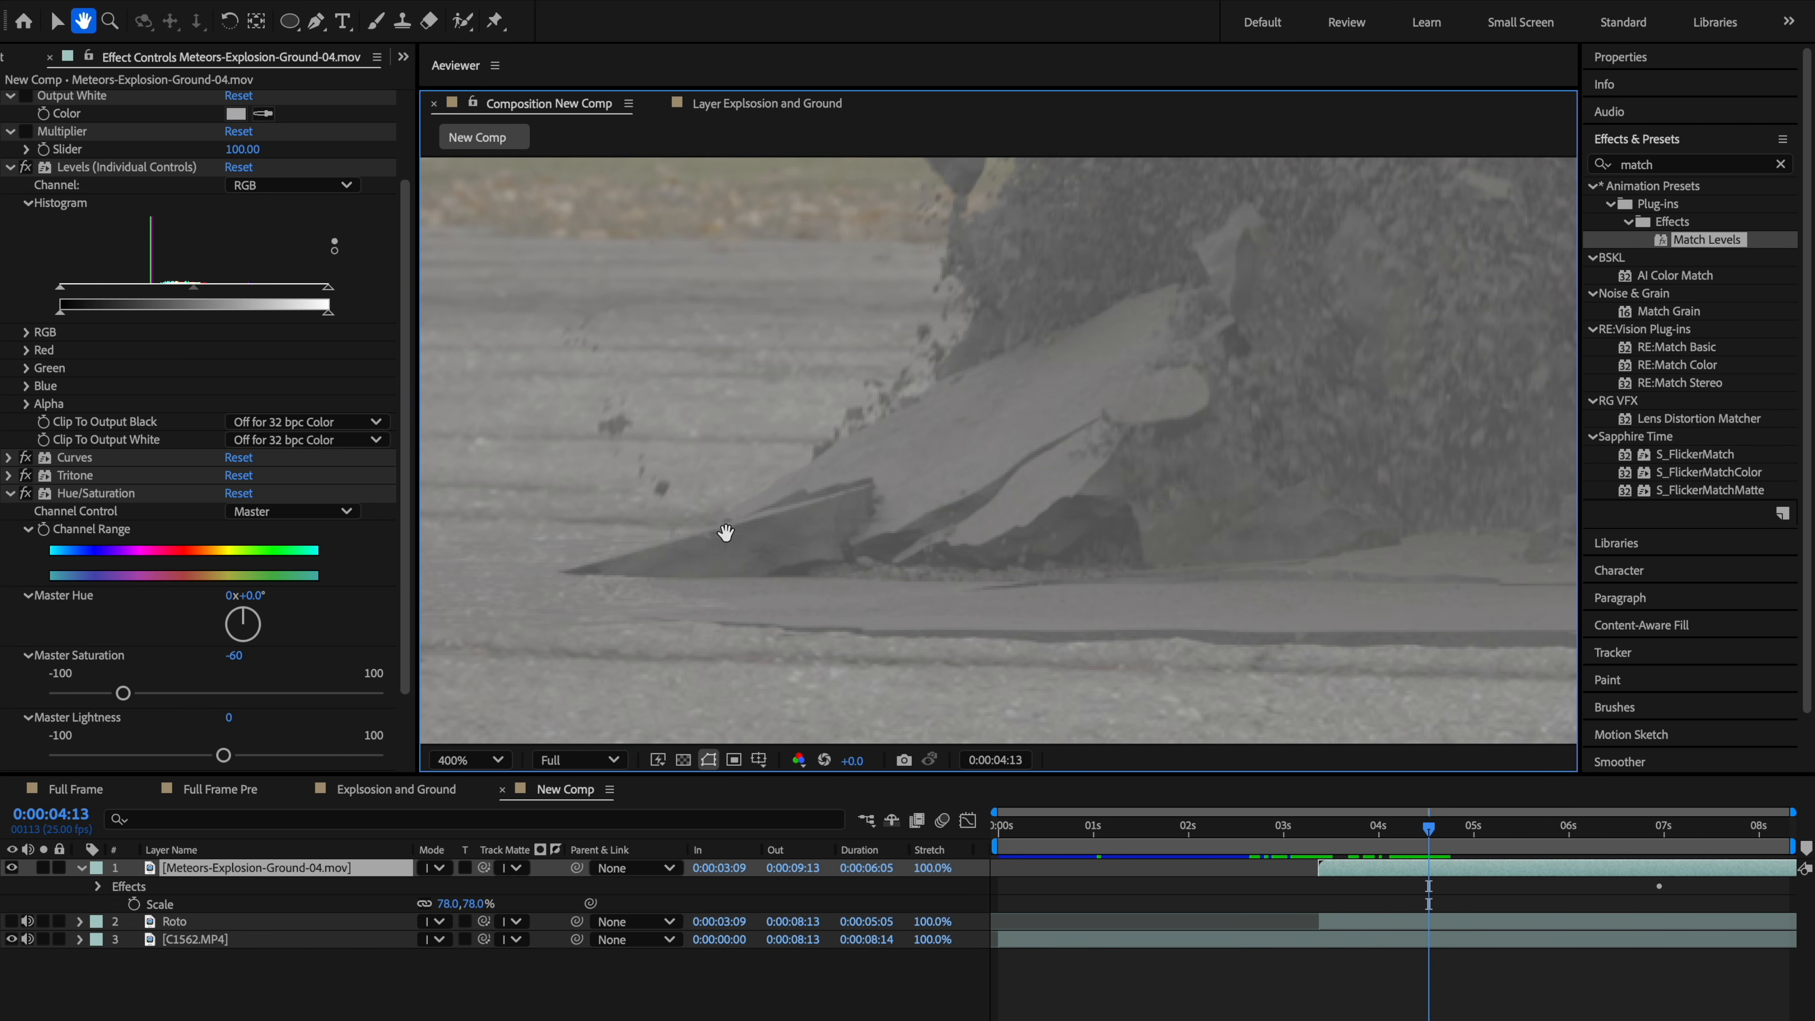
# Step: Collapse Hue/Saturation and apply Camera Lens Blur to the explosion layer
pyautogui.click(9, 494)
pyautogui.hotkey('ctrl', 'space')
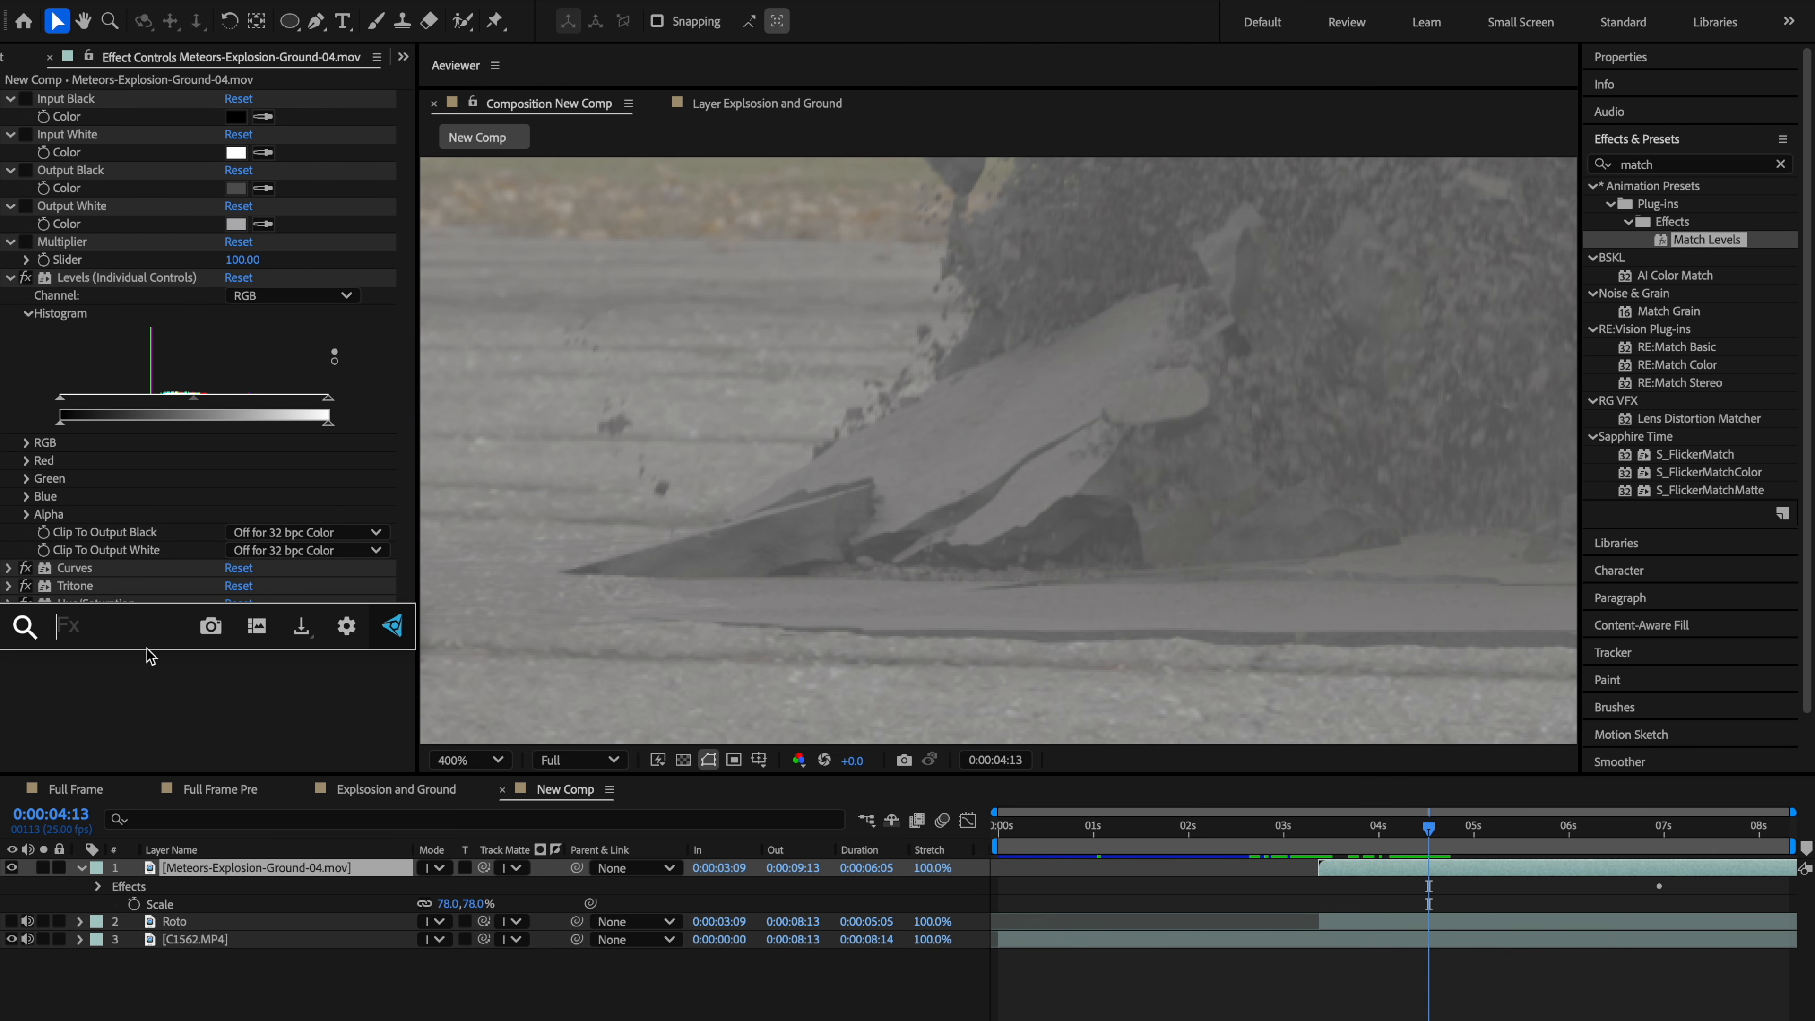
pyautogui.write('camera')
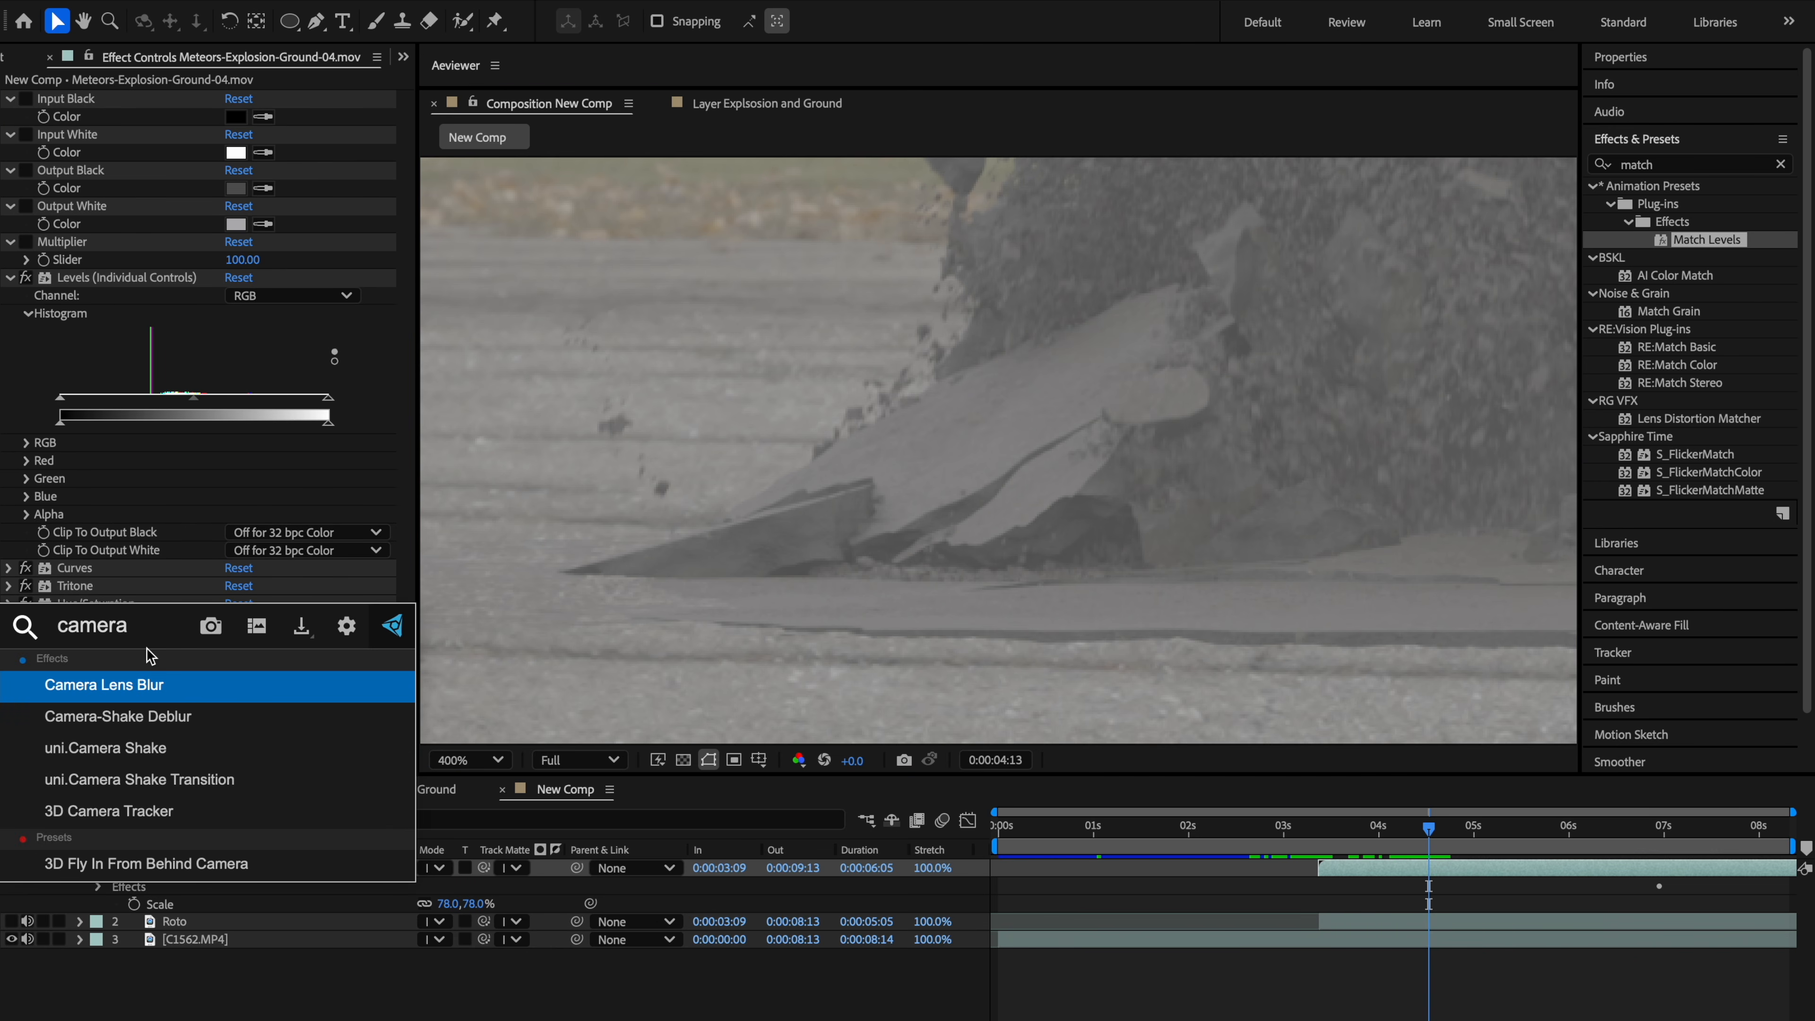
pyautogui.press('Return')
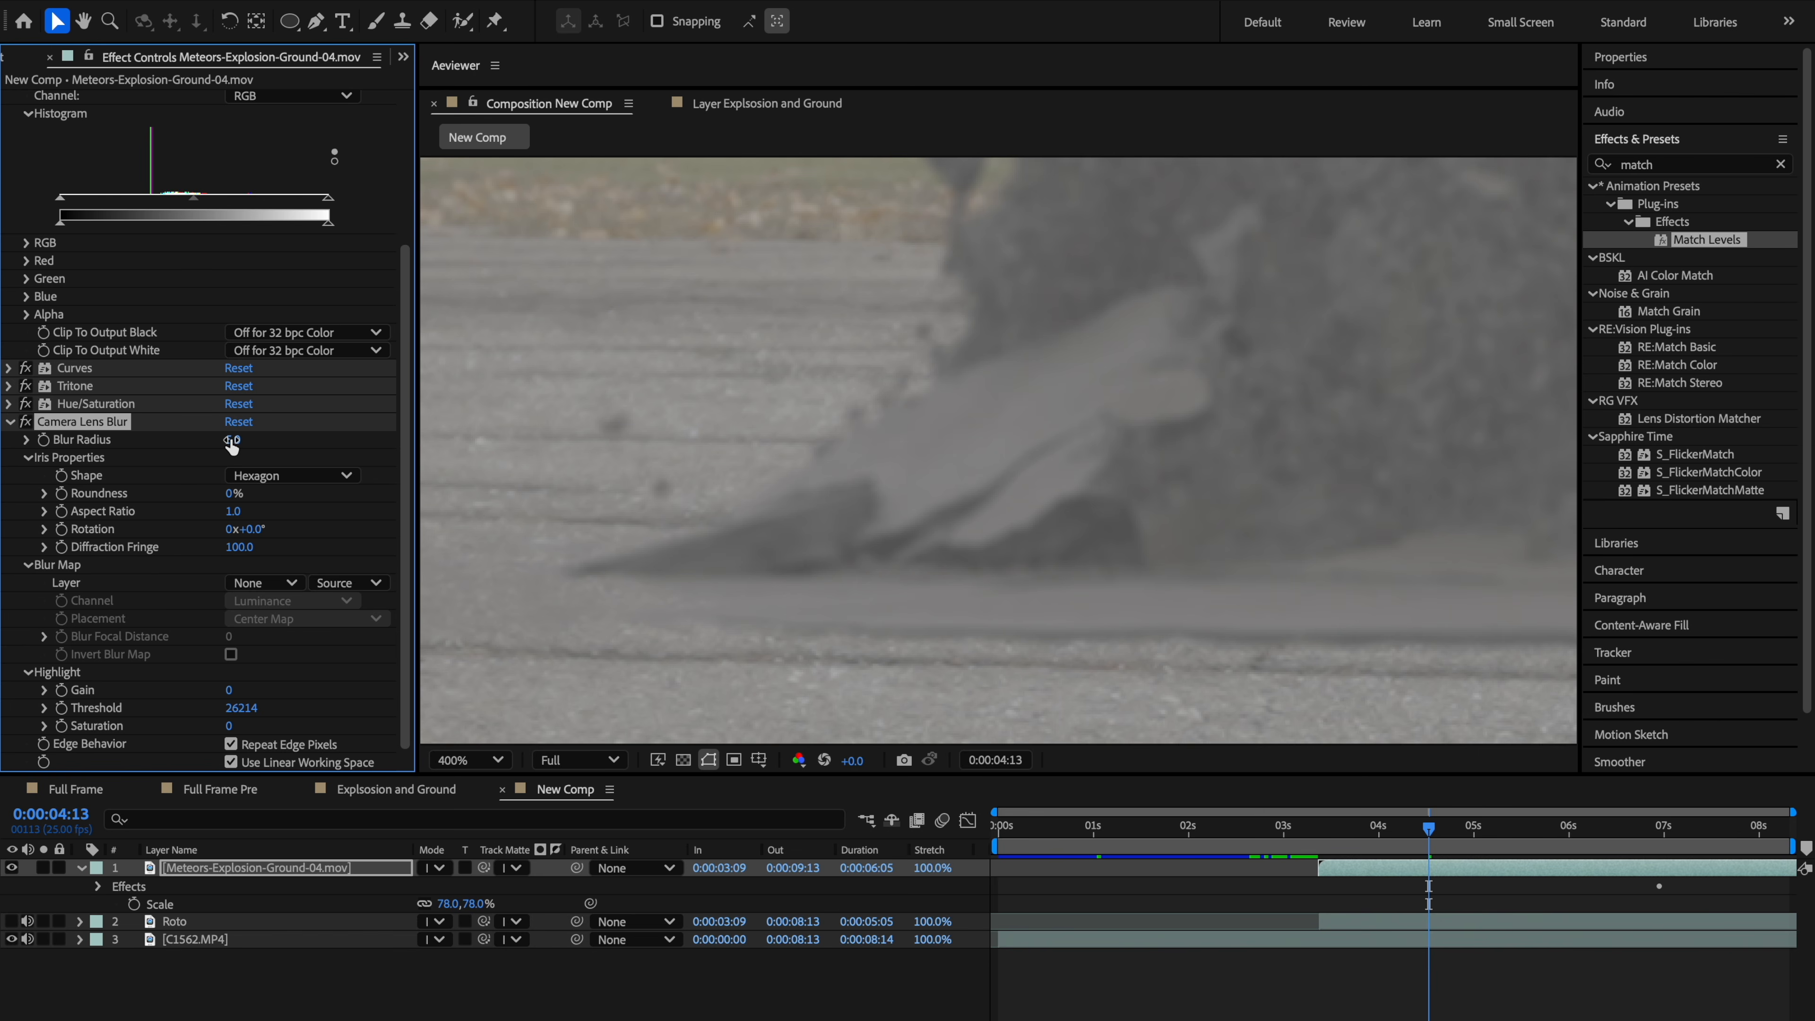
# Step: Set Camera Lens Blur Roundness to 100% and Blur Radius to 1
pyautogui.moveTo(230, 495); pyautogui.dragTo(893, 459)
pyautogui.click(237, 440)
pyautogui.write('1')
pyautogui.press('Return')
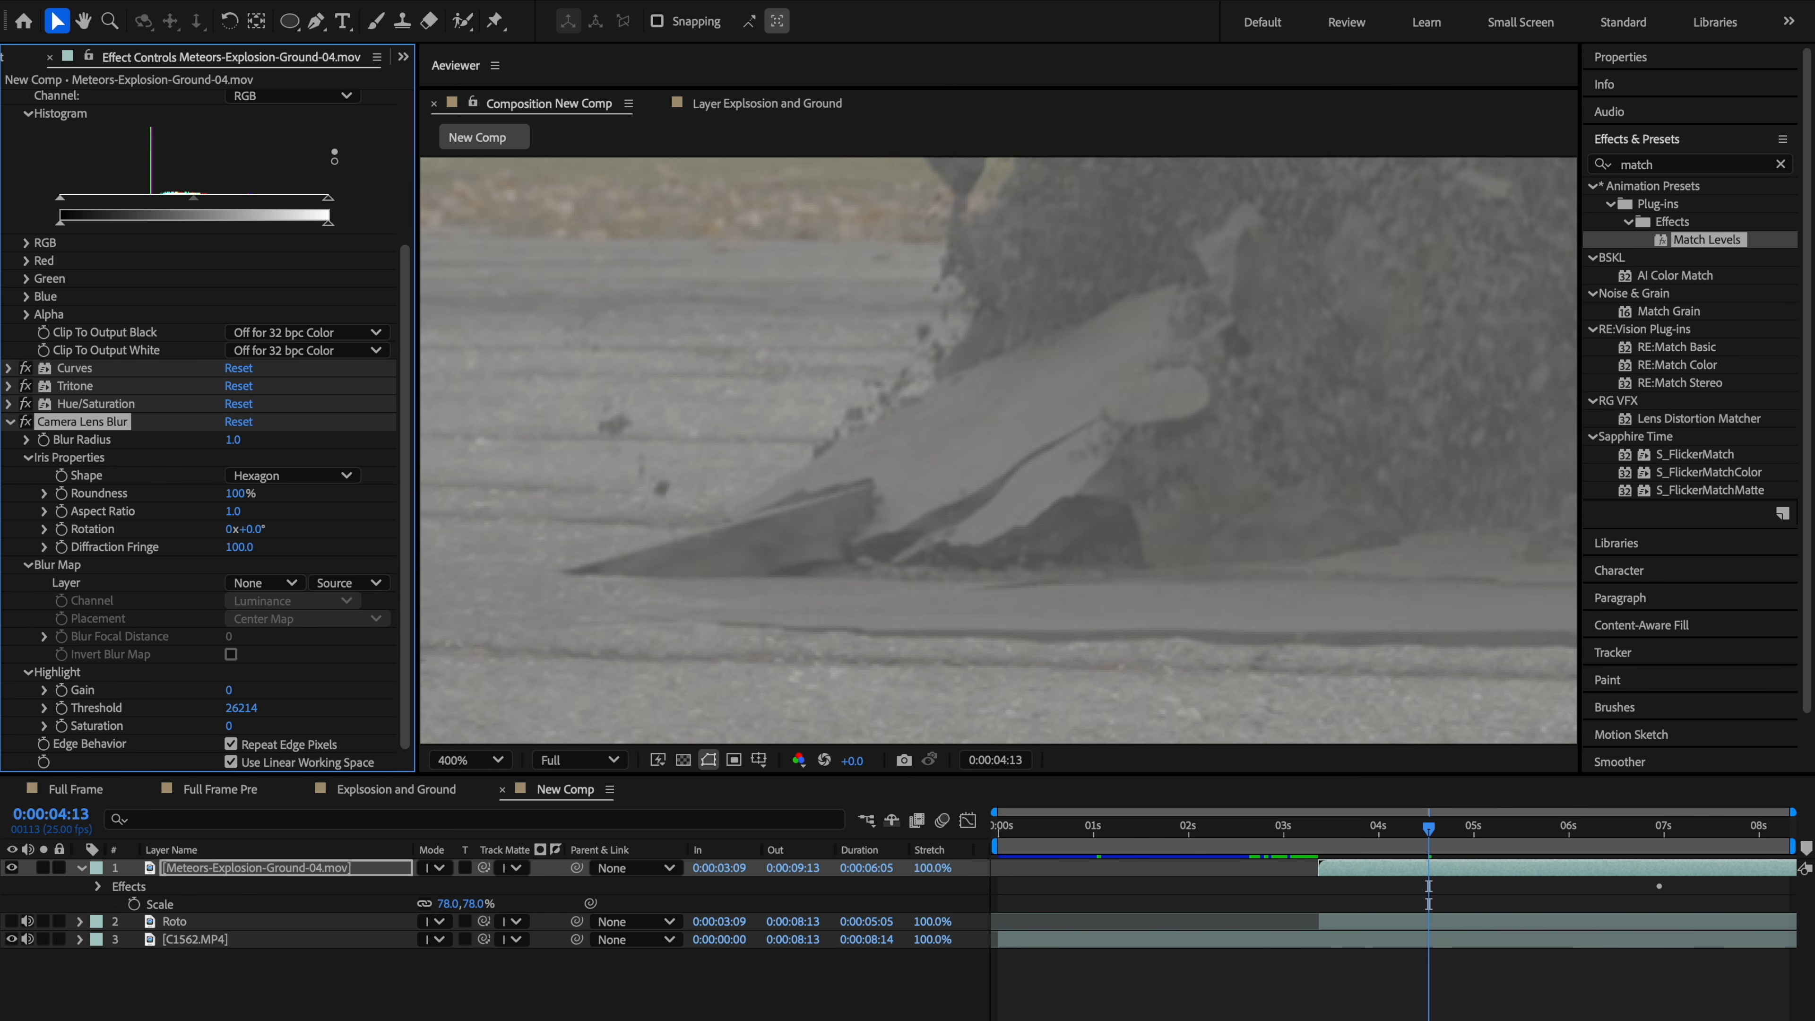
# Step: Set the Camera Lens Blur radius to 2
pyautogui.scroll(-2, 909, 512)
pyautogui.moveTo(1239, 486); pyautogui.dragTo(1073, 498)
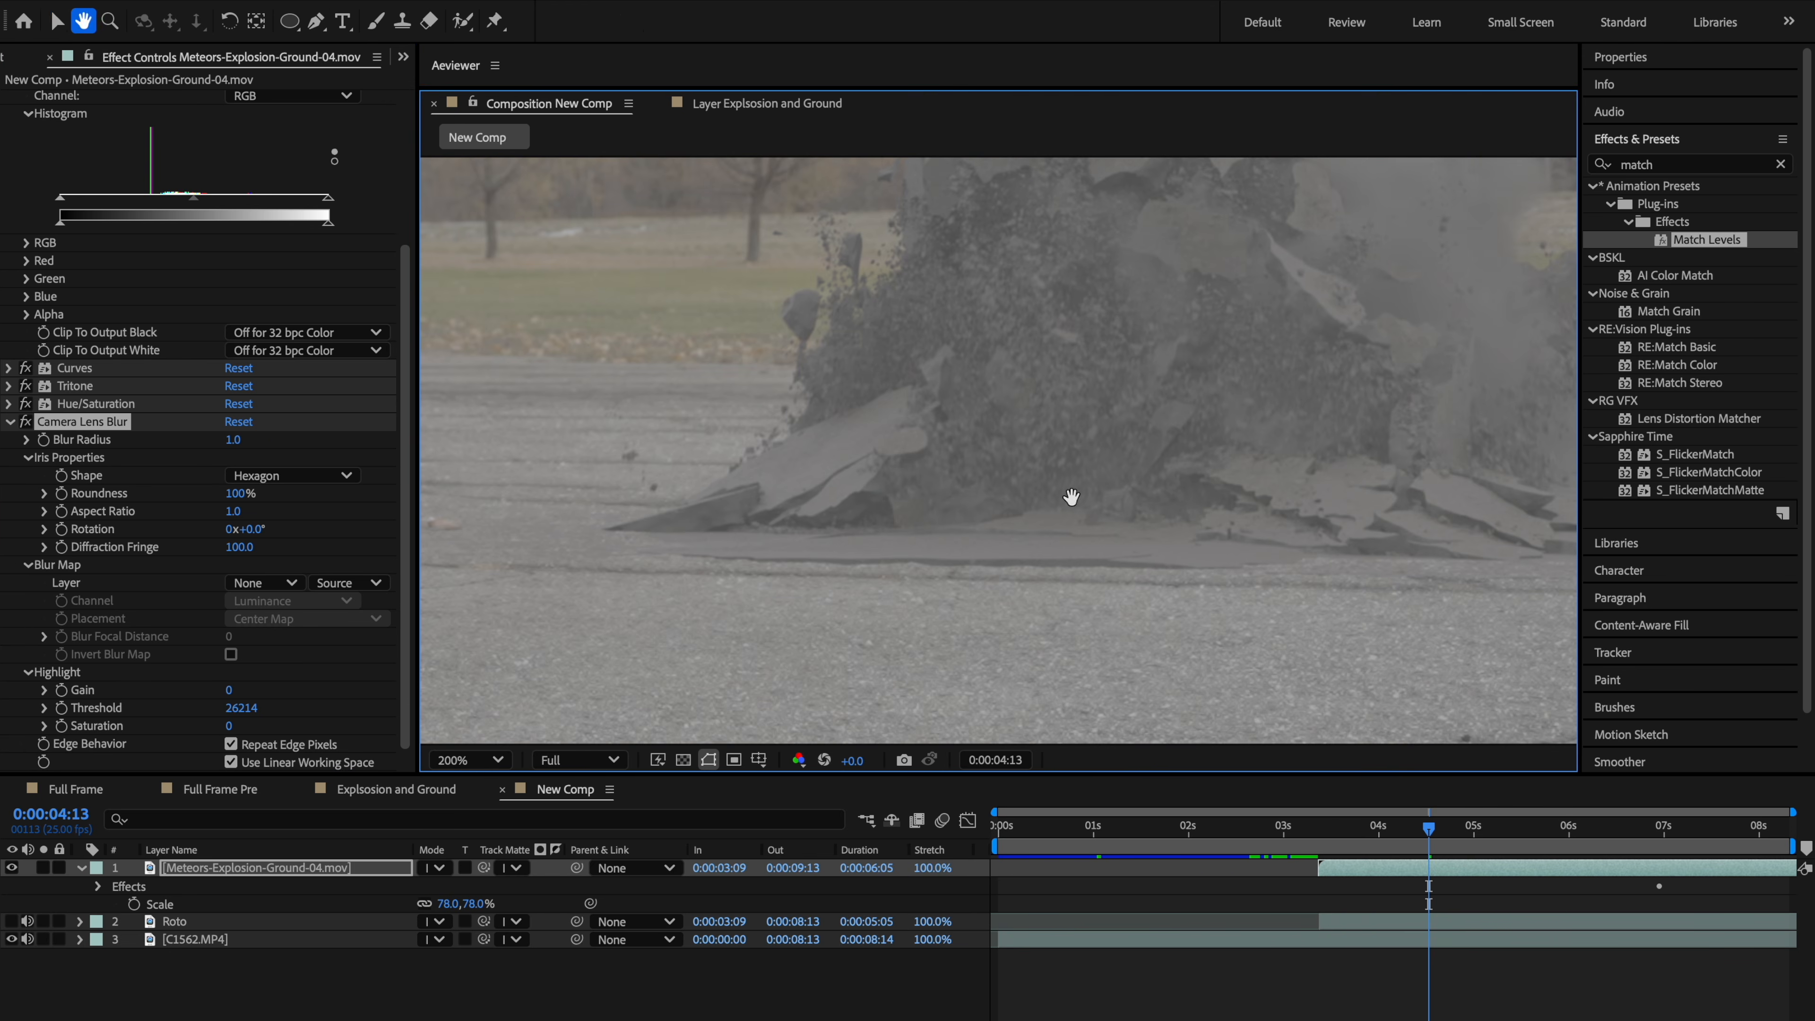
pyautogui.click(235, 440)
pyautogui.write('2')
pyautogui.press('Return')
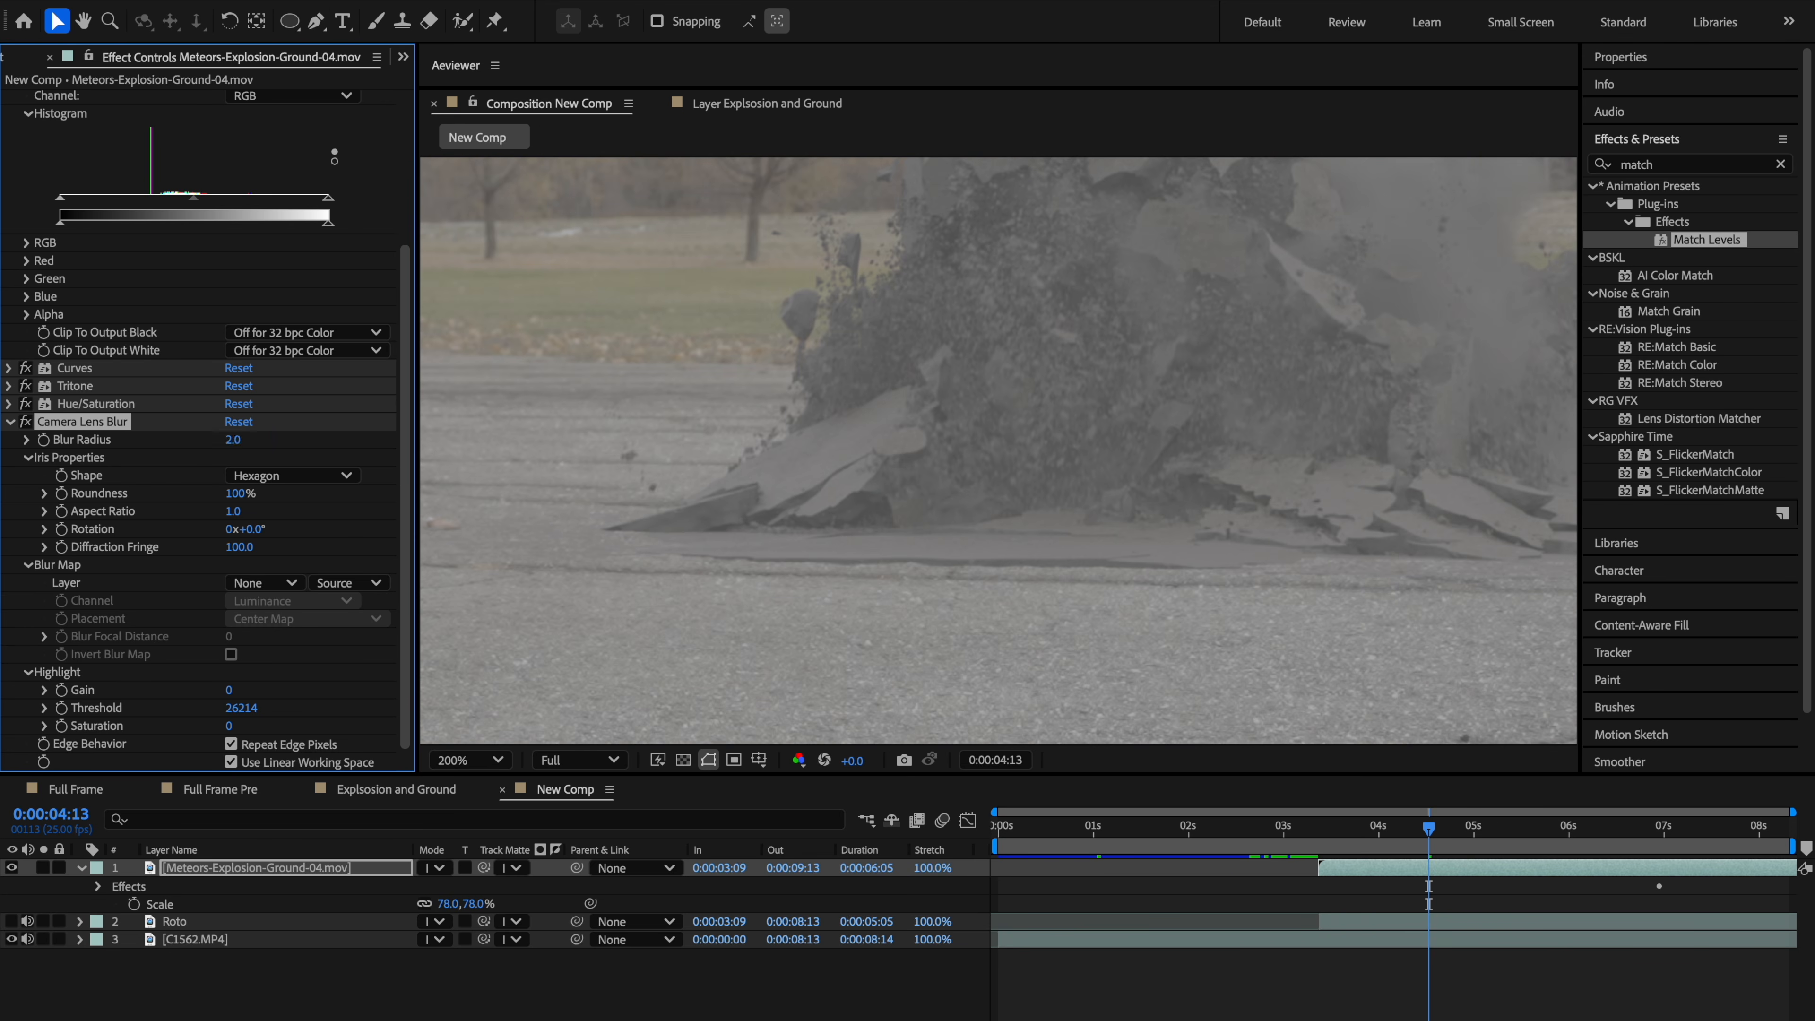
# Step: Set the Camera Lens Blur radius to 2.5
pyautogui.scroll(-1, 859, 479)
pyautogui.moveTo(1234, 489); pyautogui.dragTo(1106, 516)
pyautogui.scroll(1, 1041, 514)
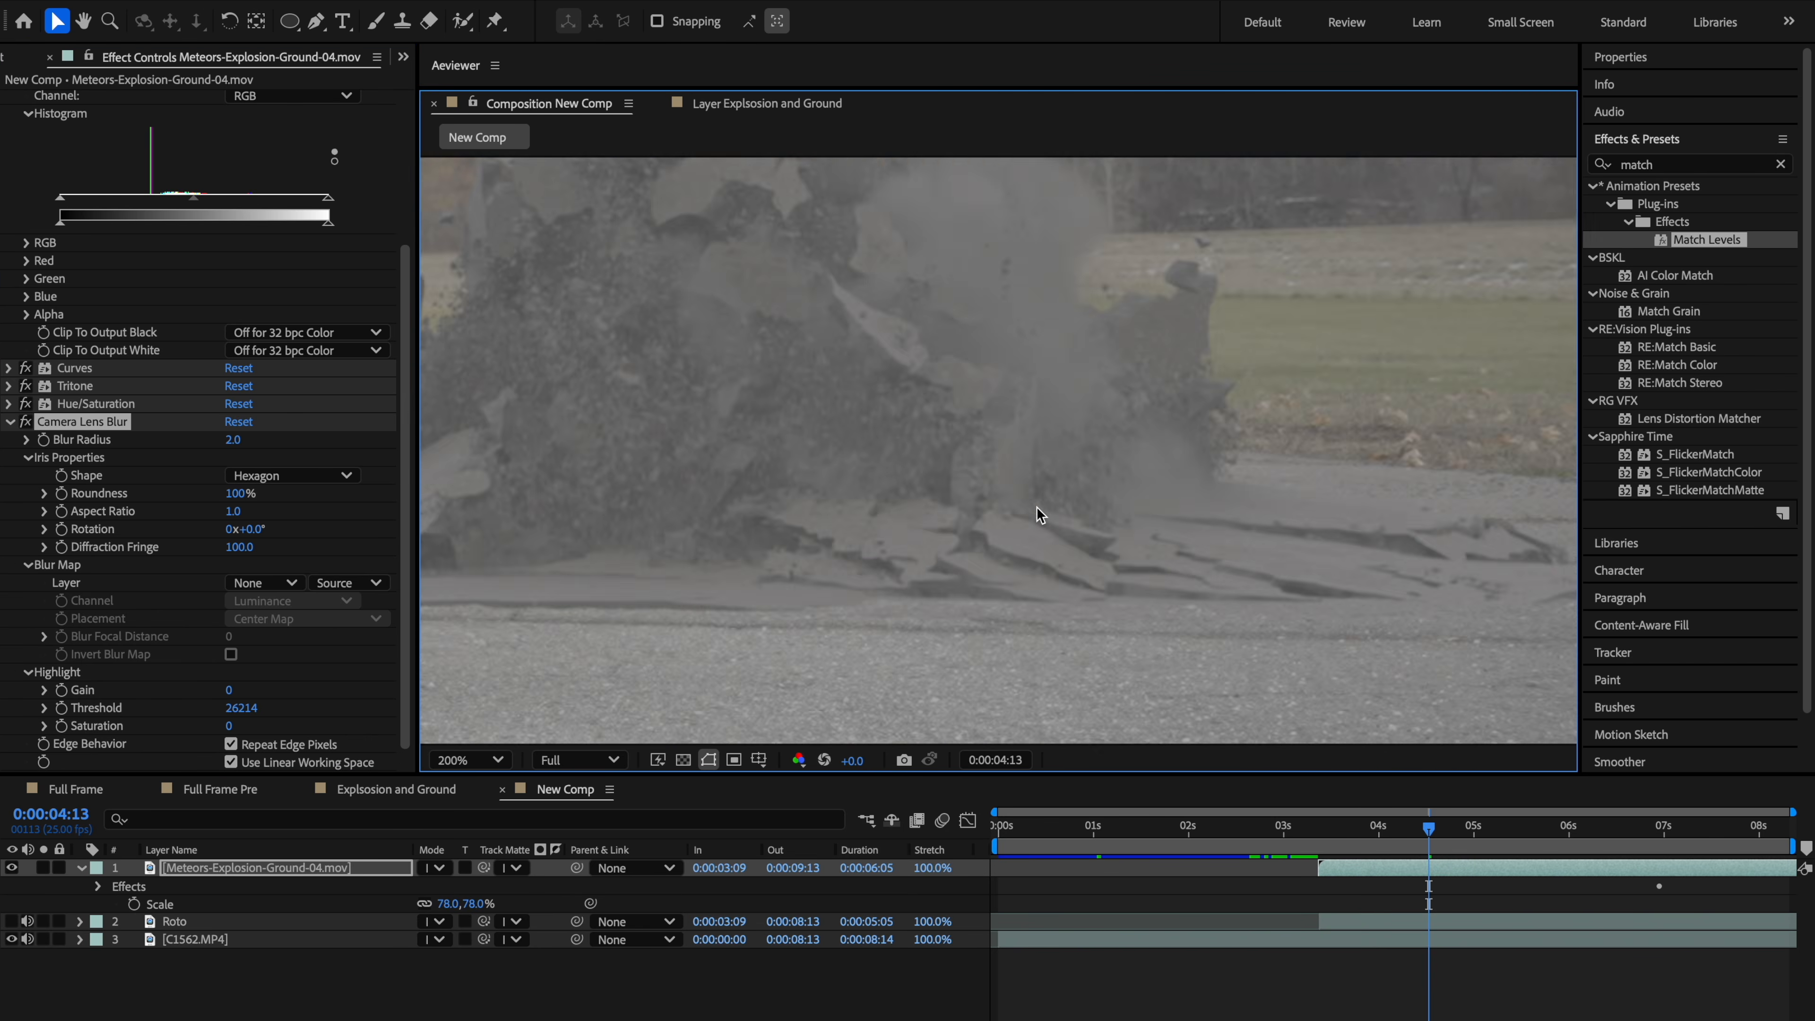
pyautogui.moveTo(1404, 527); pyautogui.dragTo(1042, 481)
pyautogui.press('v')
pyautogui.click(236, 439)
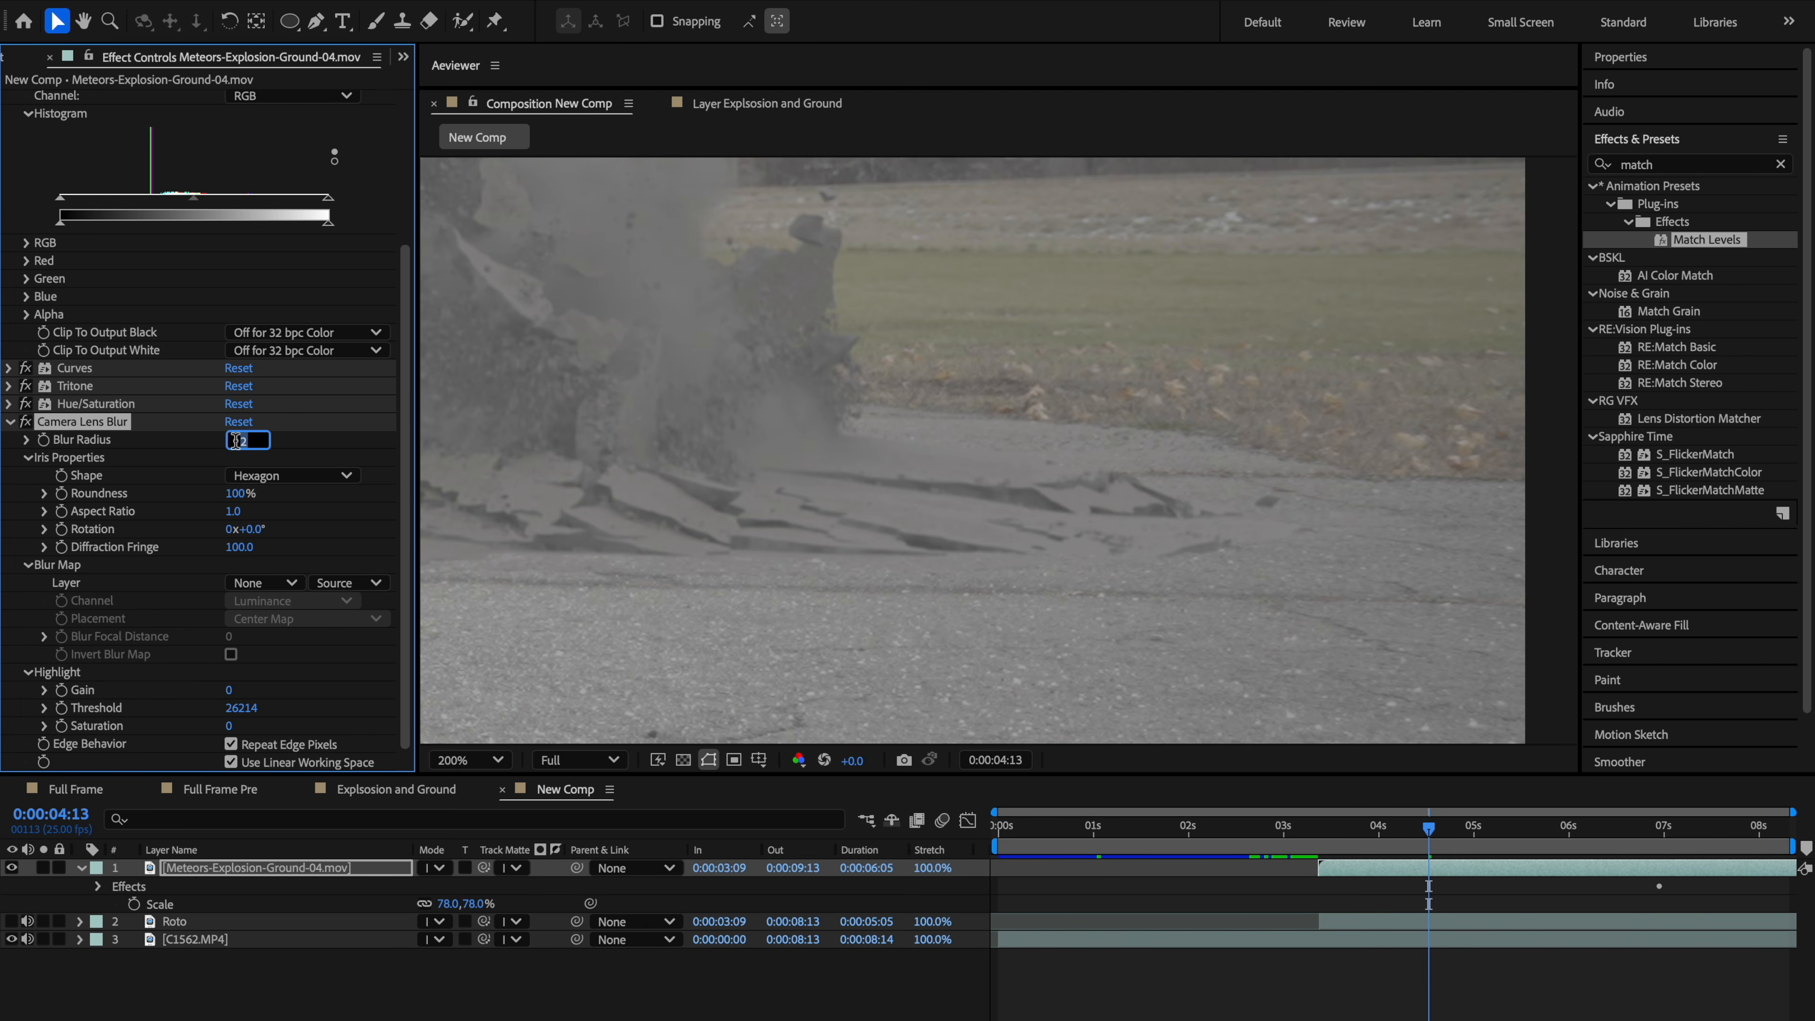
pyautogui.press('Return')
pyautogui.scroll(-3, 1044, 484)
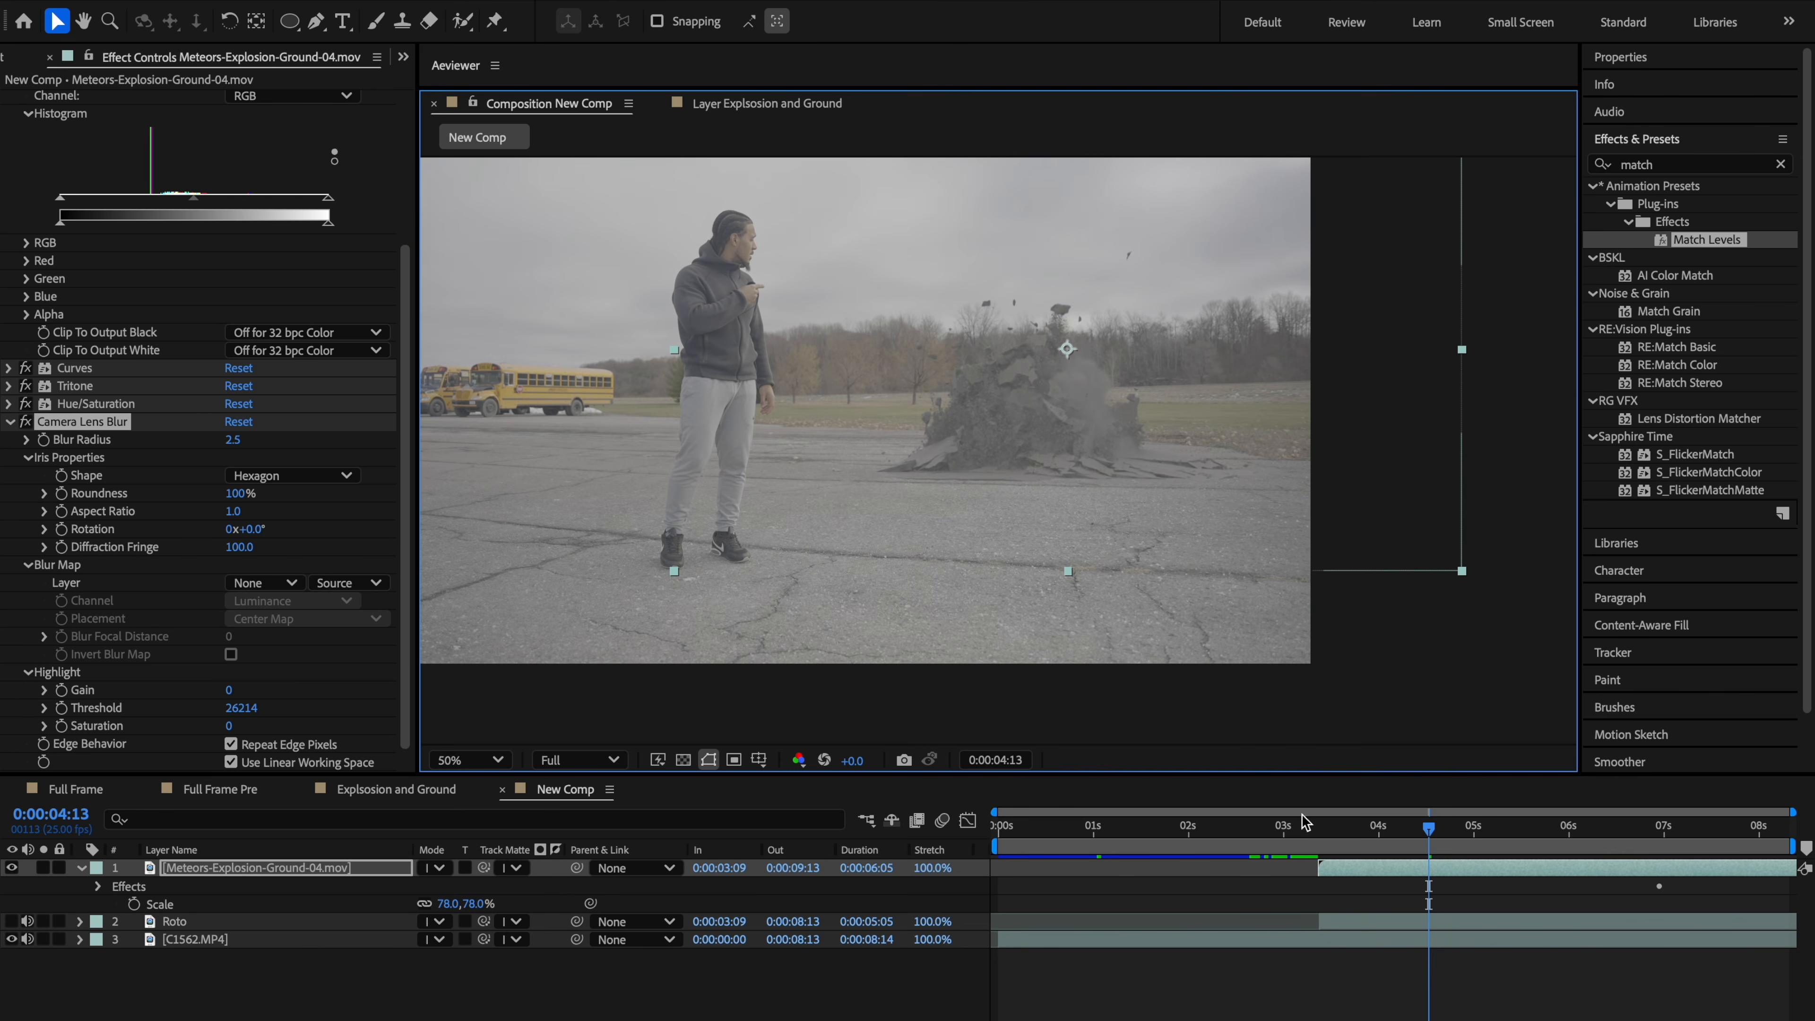
pyautogui.moveTo(1301, 822); pyautogui.dragTo(1384, 837)
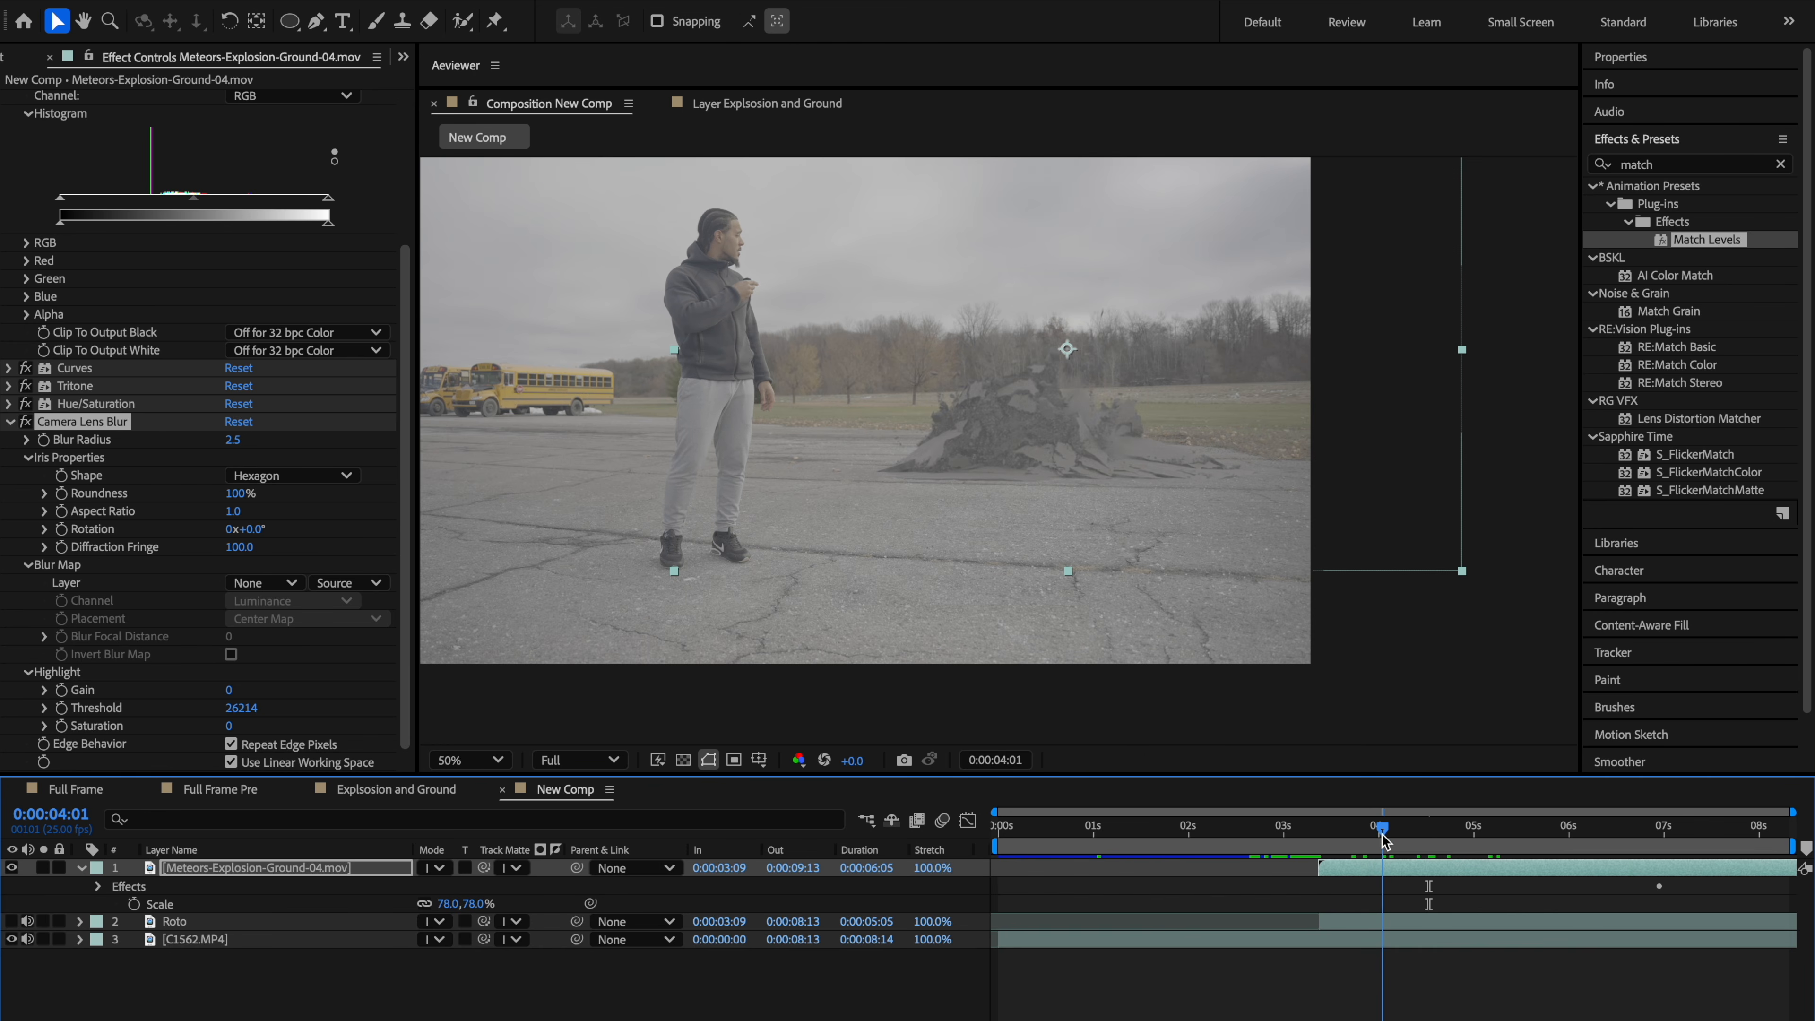
pyautogui.scroll(2, 1150, 522)
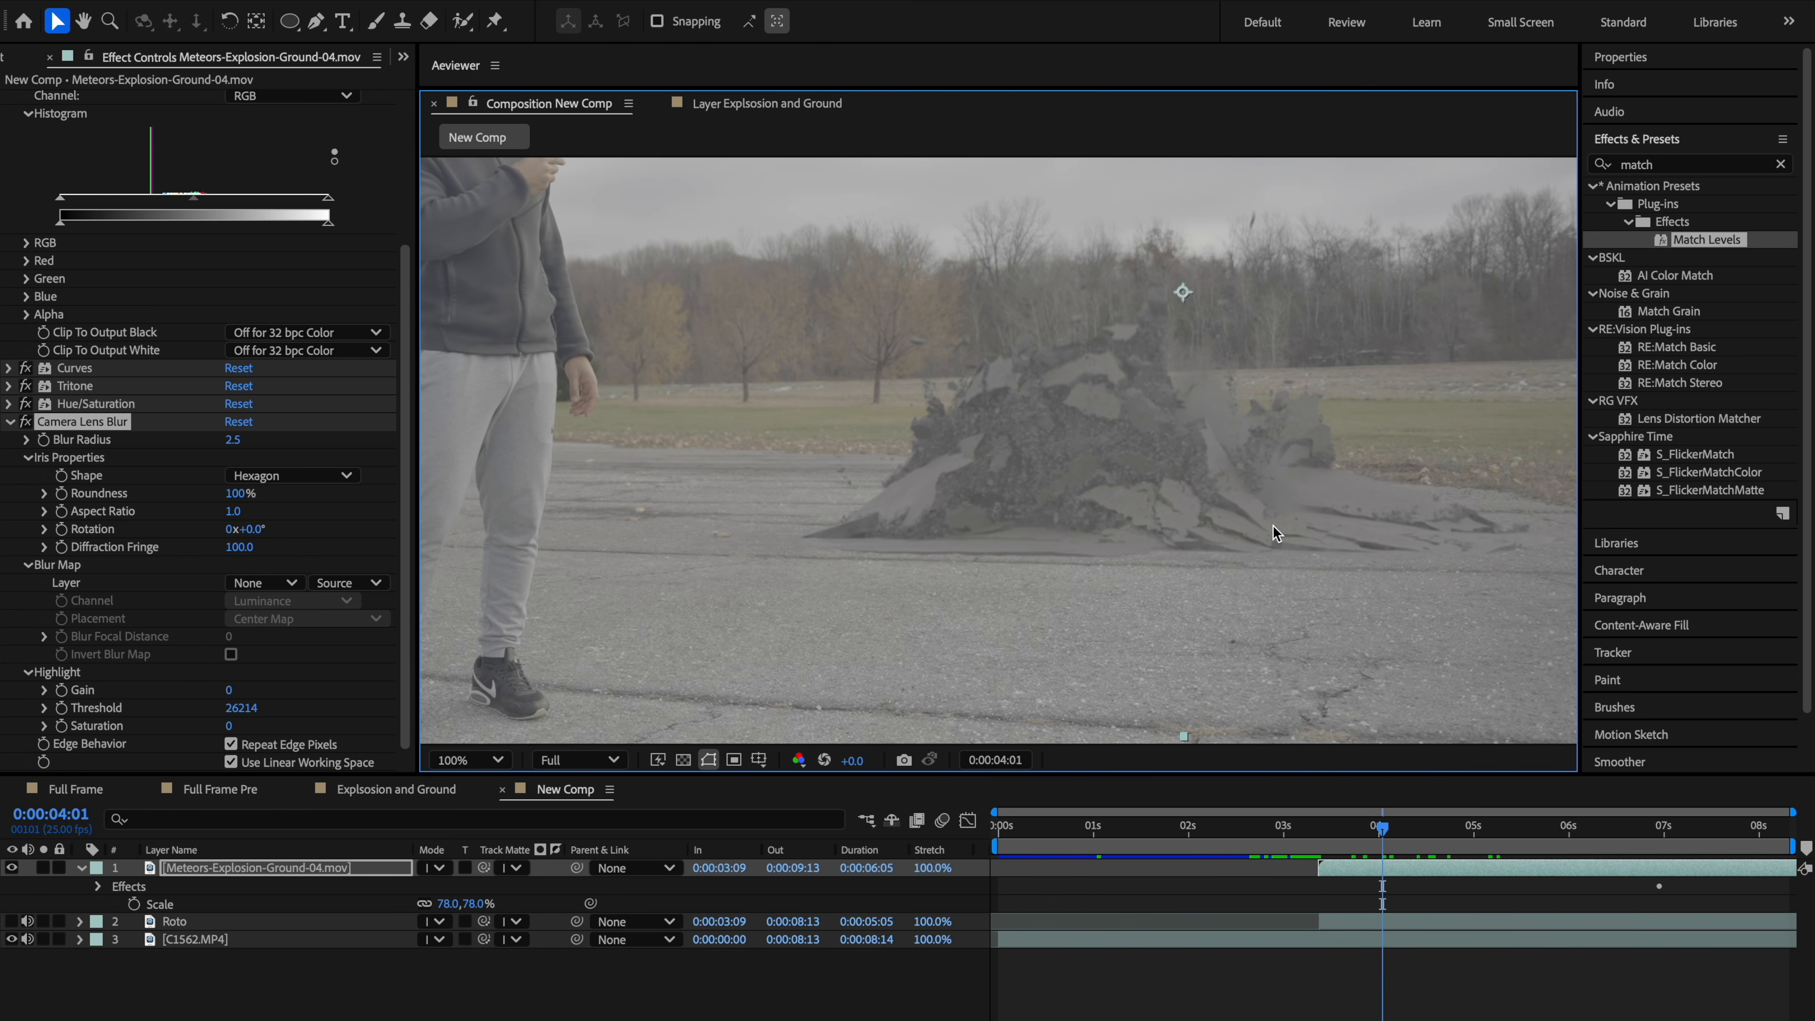
pyautogui.press('h')
pyautogui.moveTo(1275, 532); pyautogui.dragTo(1145, 559)
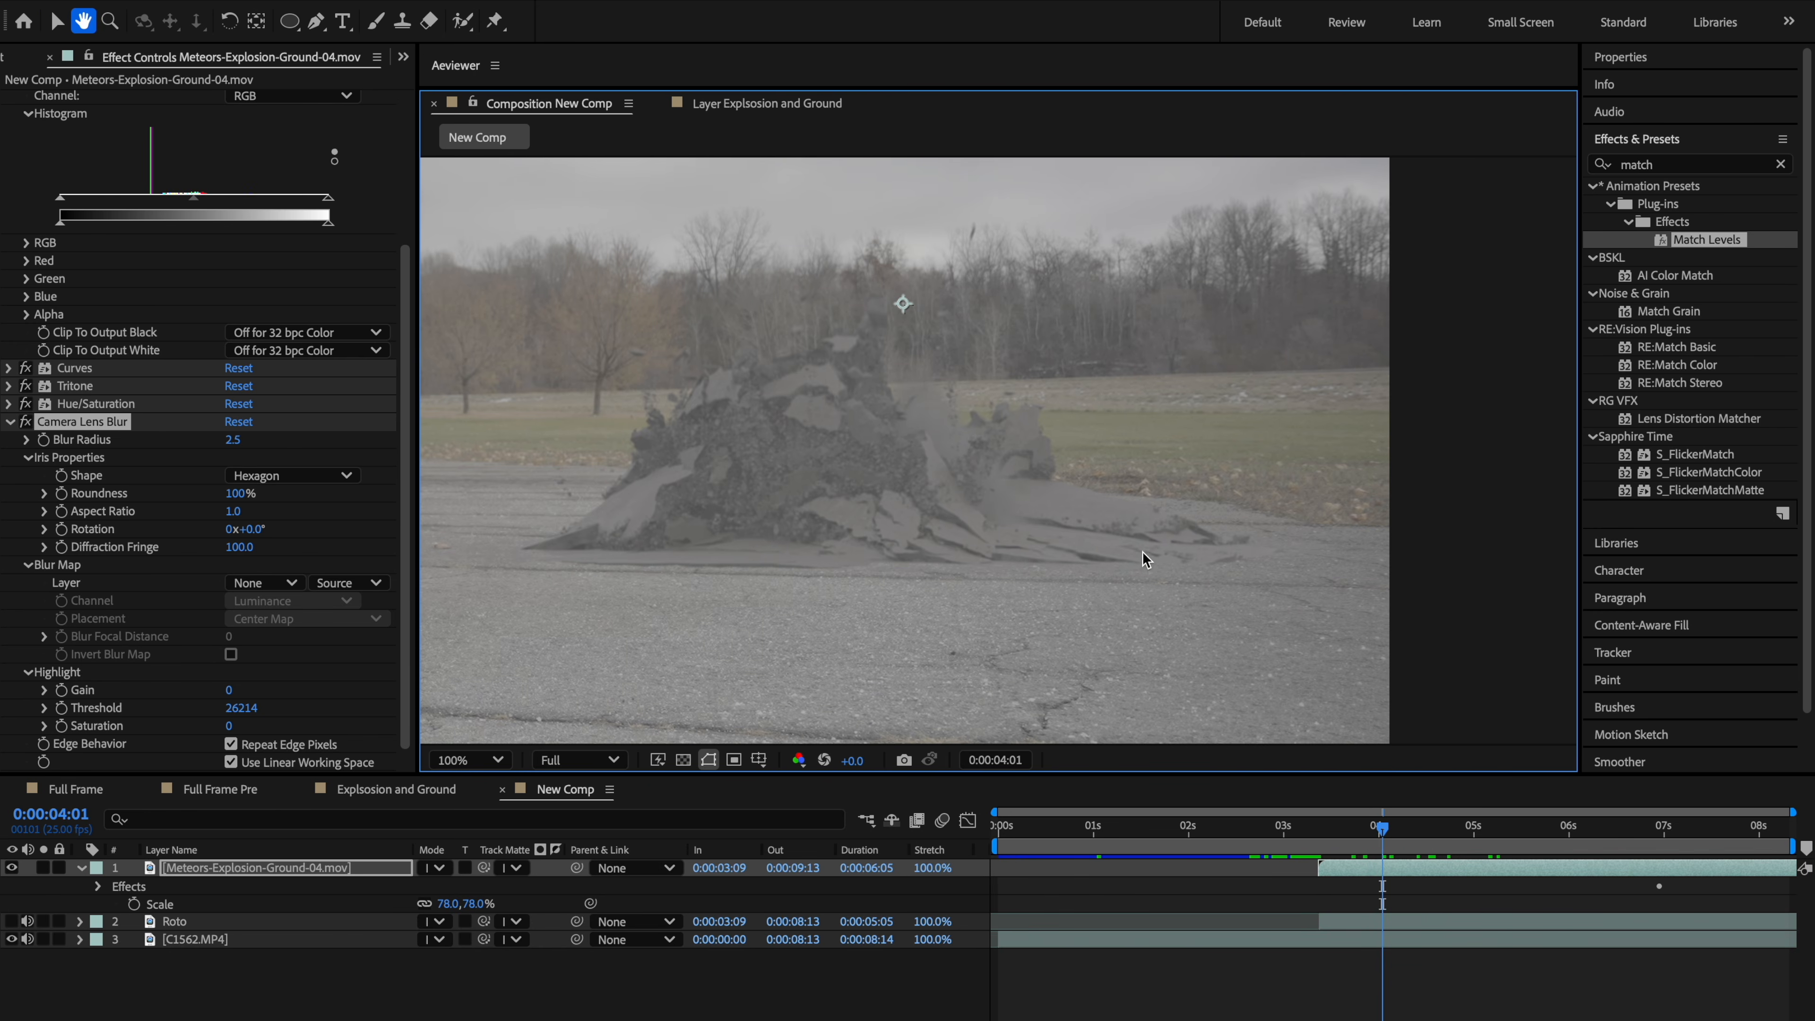
pyautogui.press('v')
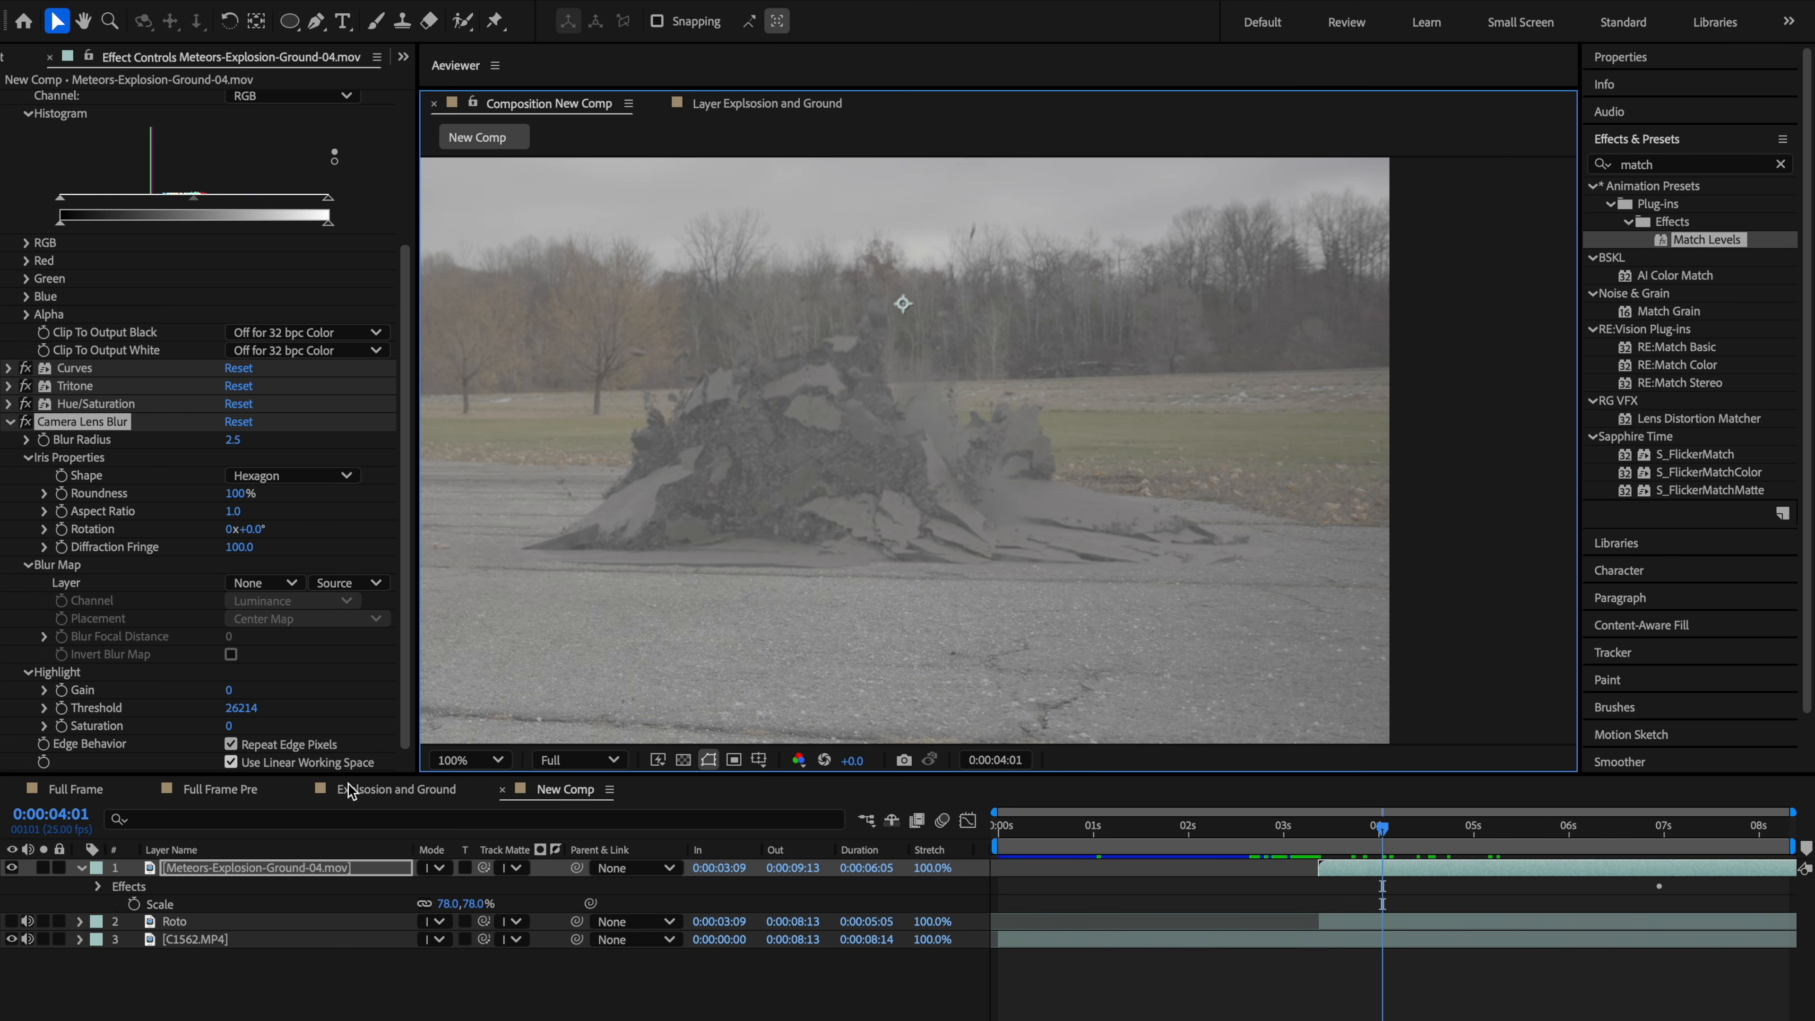
# Step: Collapse the lens blur effect and add Ultimate-Explosion-03.mov from the VFX folder to the composition as the second layer
pyautogui.scroll(3, 104, 565)
pyautogui.click(11, 622)
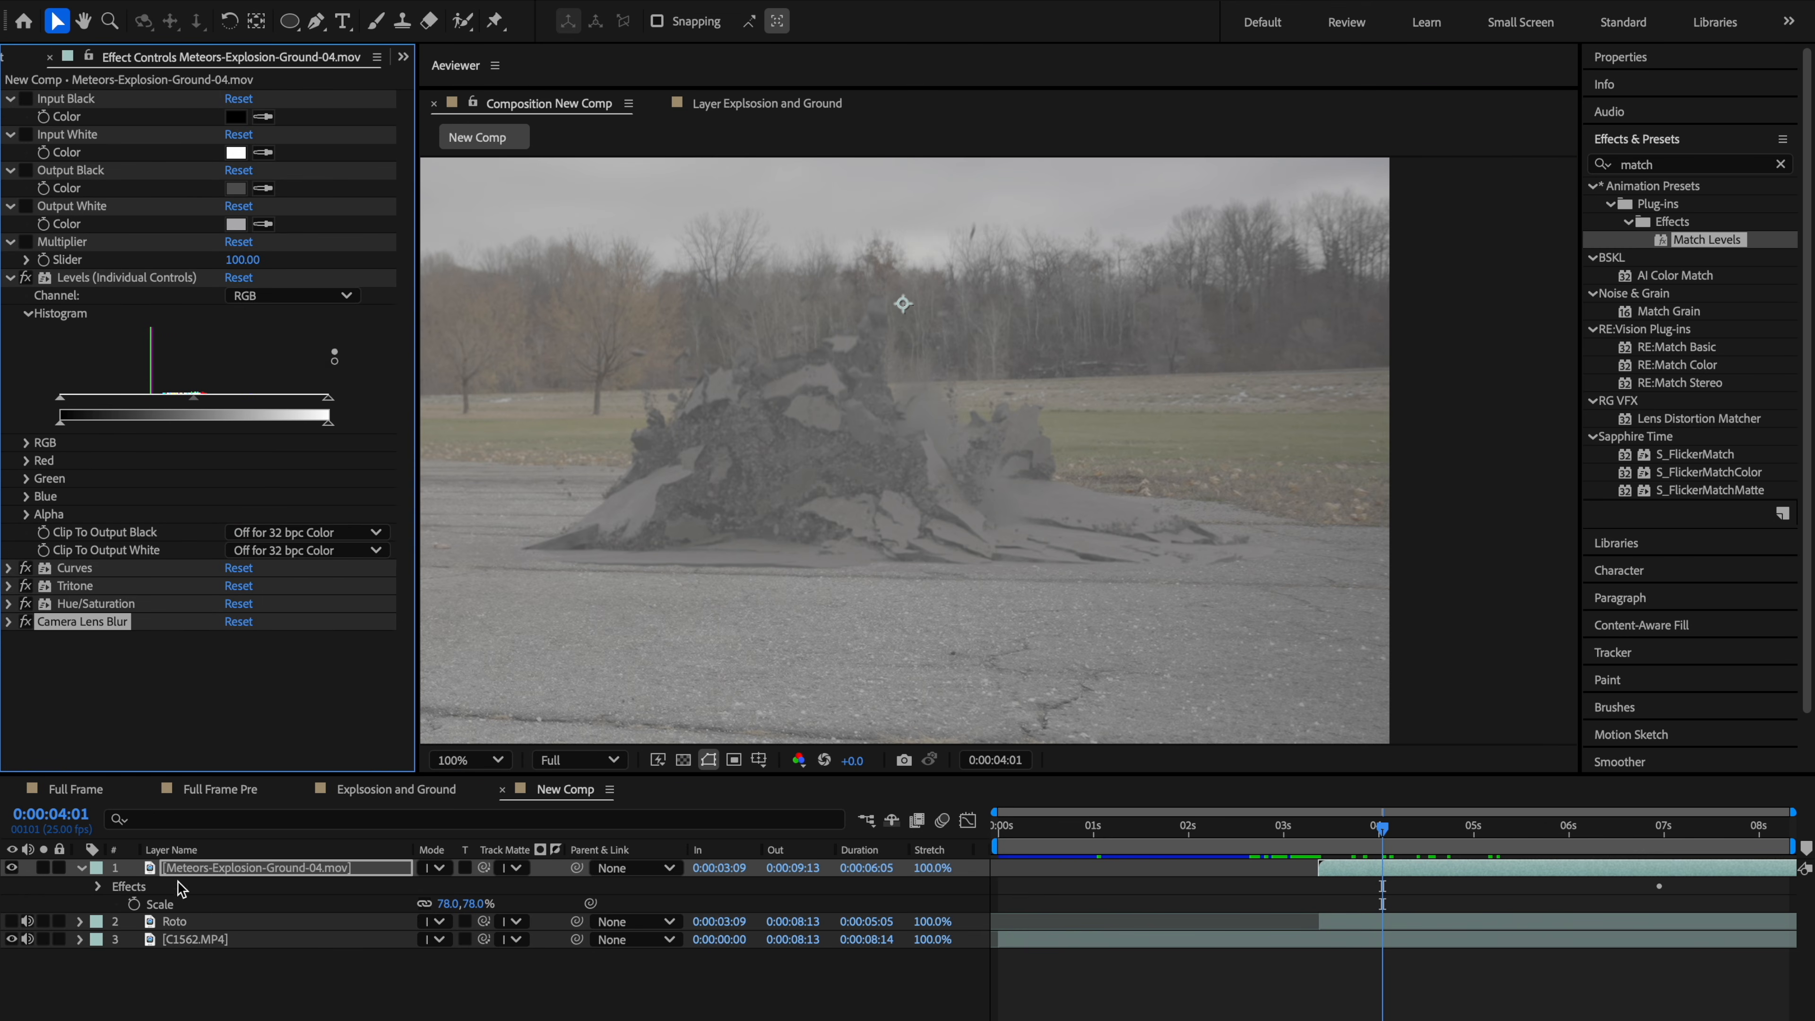
pyautogui.click(81, 869)
pyautogui.click(14, 58)
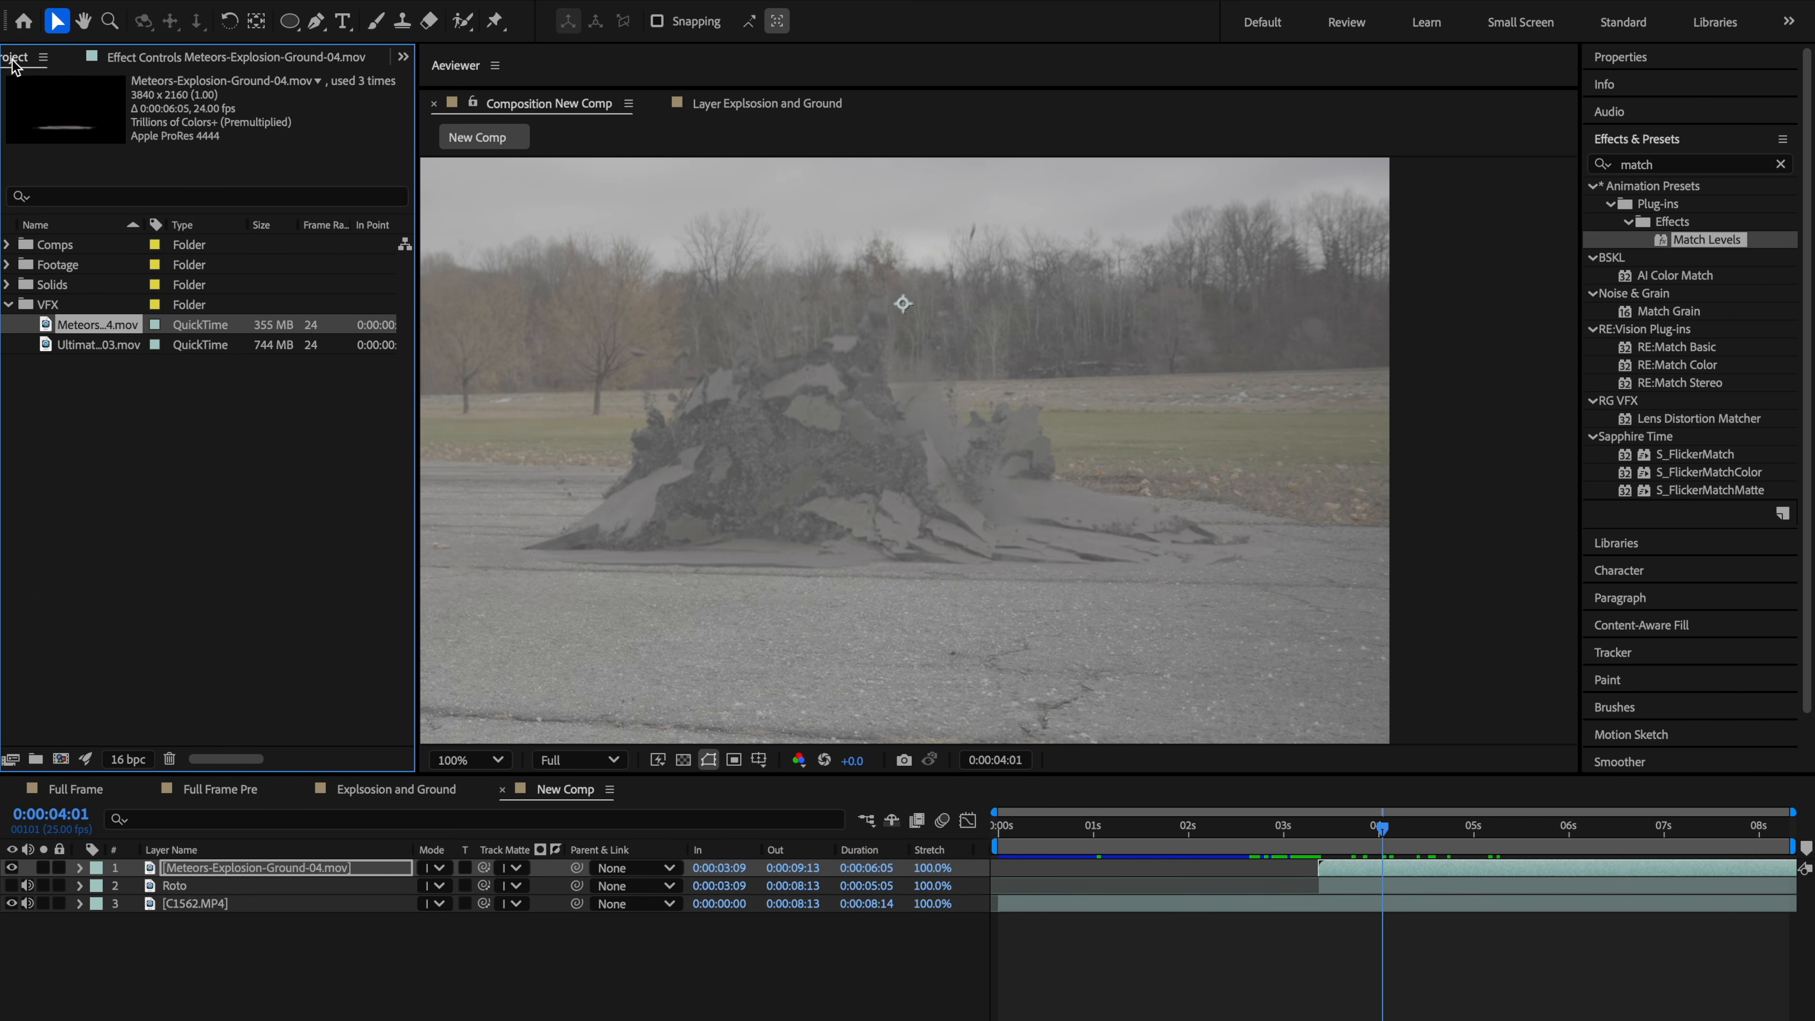
pyautogui.click(114, 341)
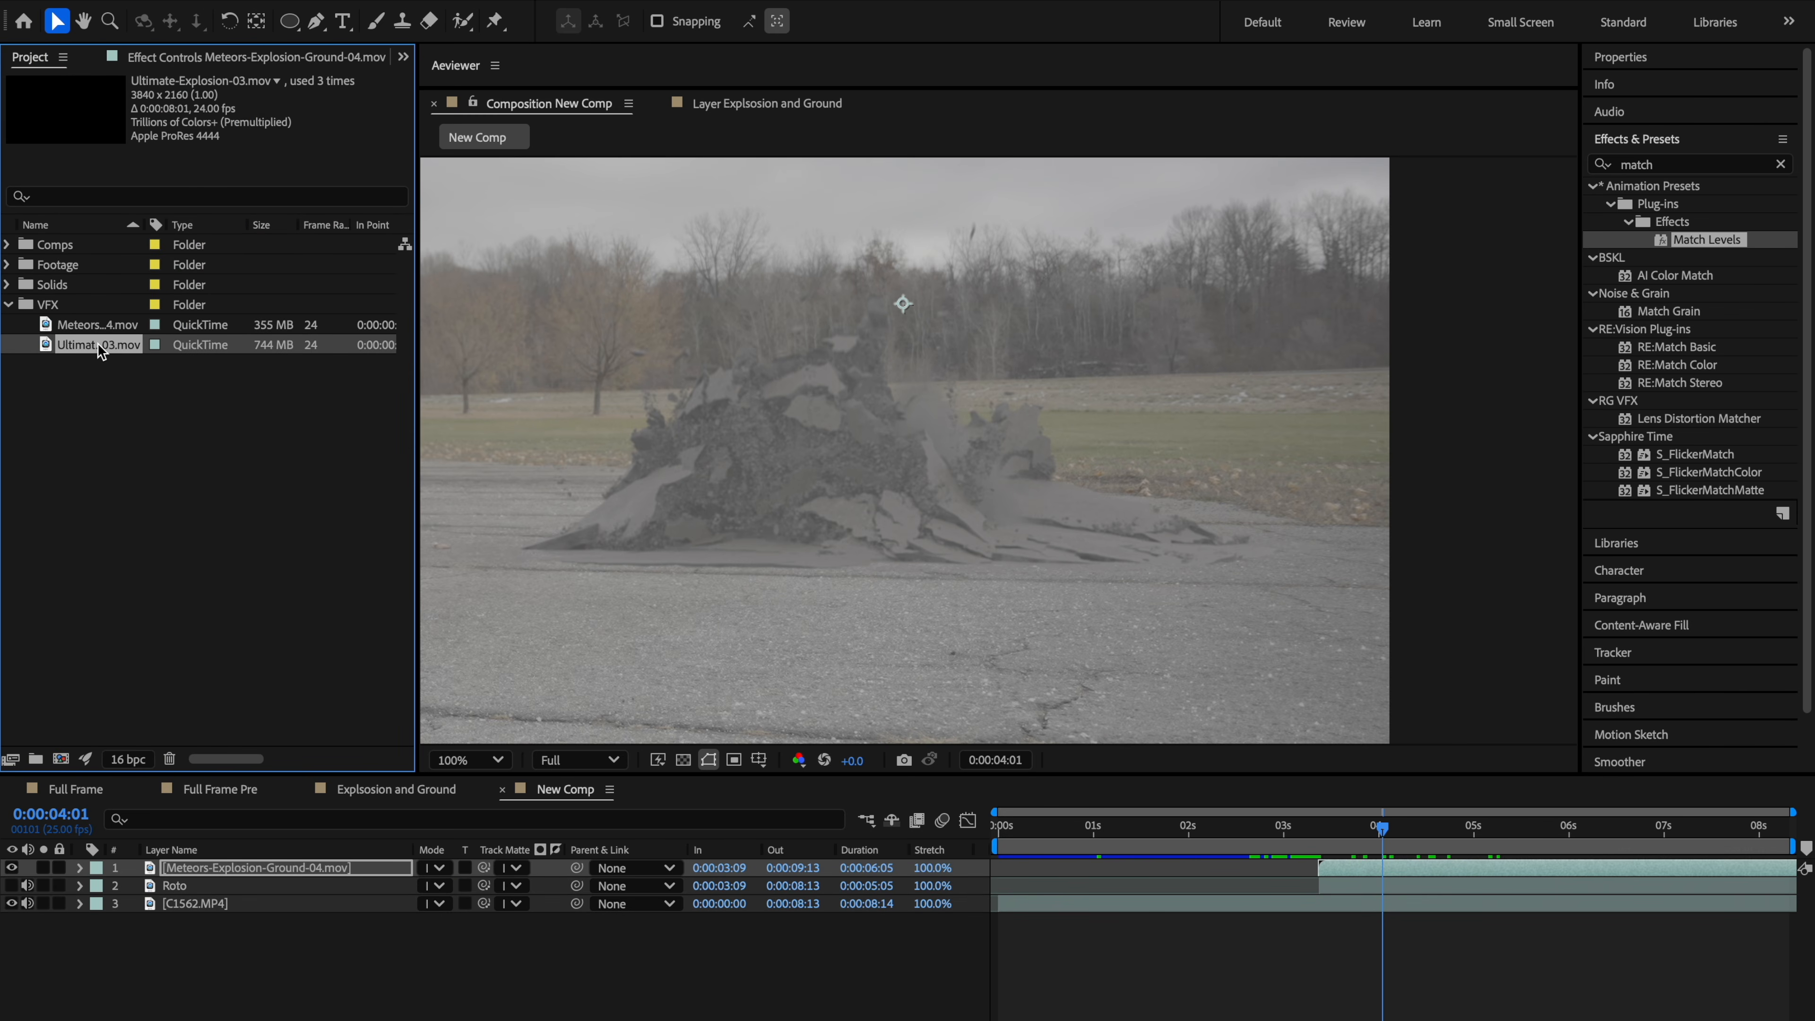
pyautogui.moveTo(98, 343); pyautogui.dragTo(345, 885)
# Step: Position the fireball layer roughly over the ground explosion in the frame
pyautogui.press('space')
pyautogui.moveTo(860, 645); pyautogui.dragTo(1163, 667)
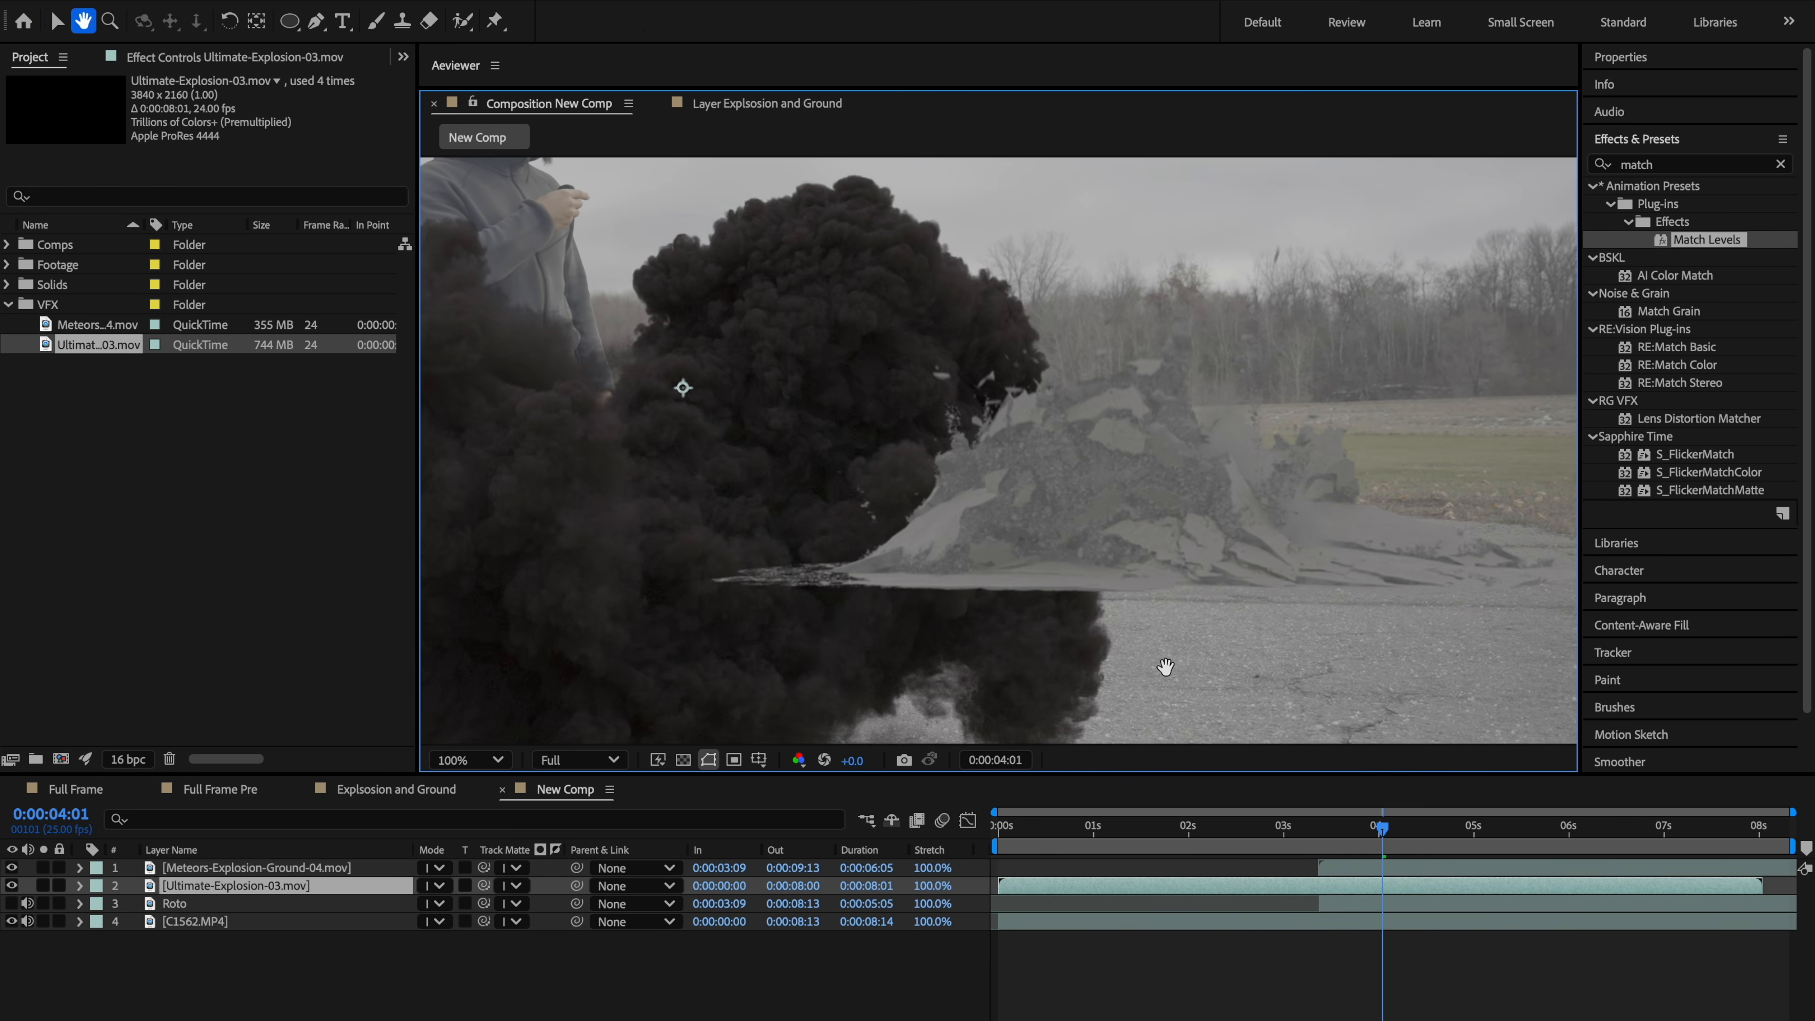
pyautogui.moveTo(655, 541); pyautogui.dragTo(1153, 183)
pyautogui.press(',')
pyautogui.press('space')
pyautogui.moveTo(1178, 341); pyautogui.dragTo(1110, 374)
pyautogui.moveTo(1045, 368); pyautogui.dragTo(1078, 382)
# Step: Try scaling the fireball layer up to 310%
pyautogui.press('s')
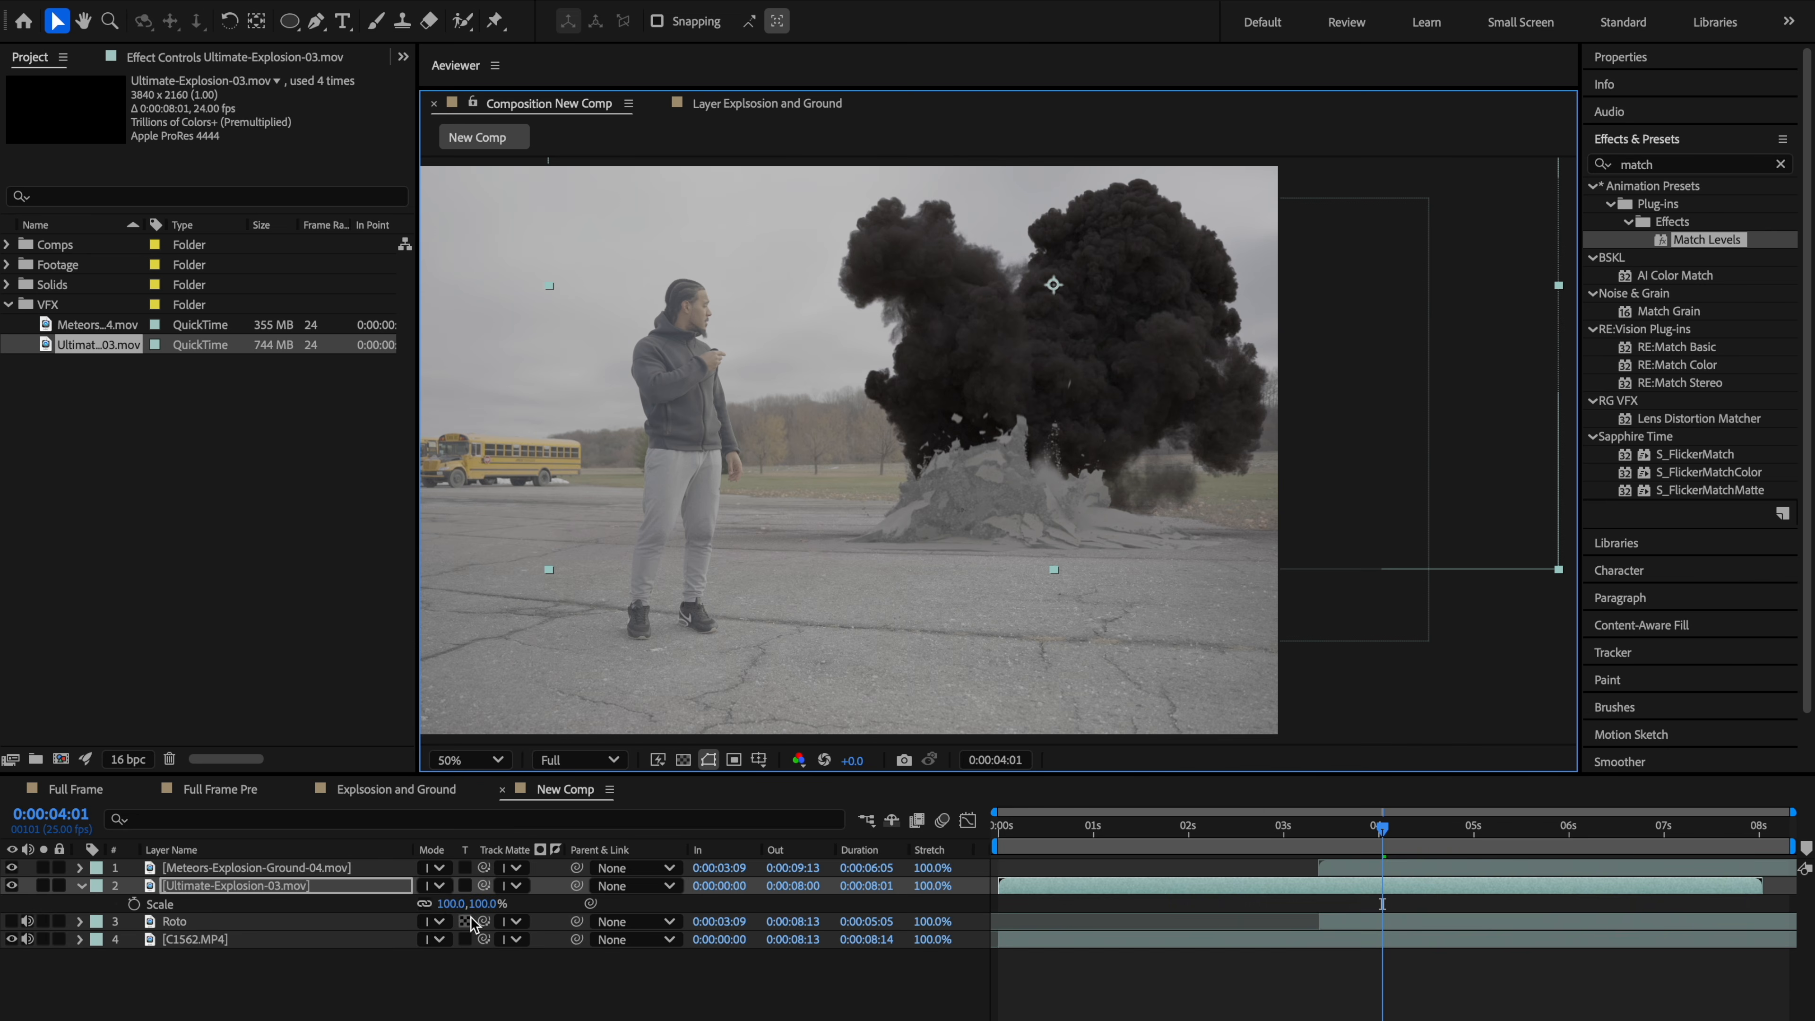
pyautogui.moveTo(450, 904); pyautogui.dragTo(464, 905)
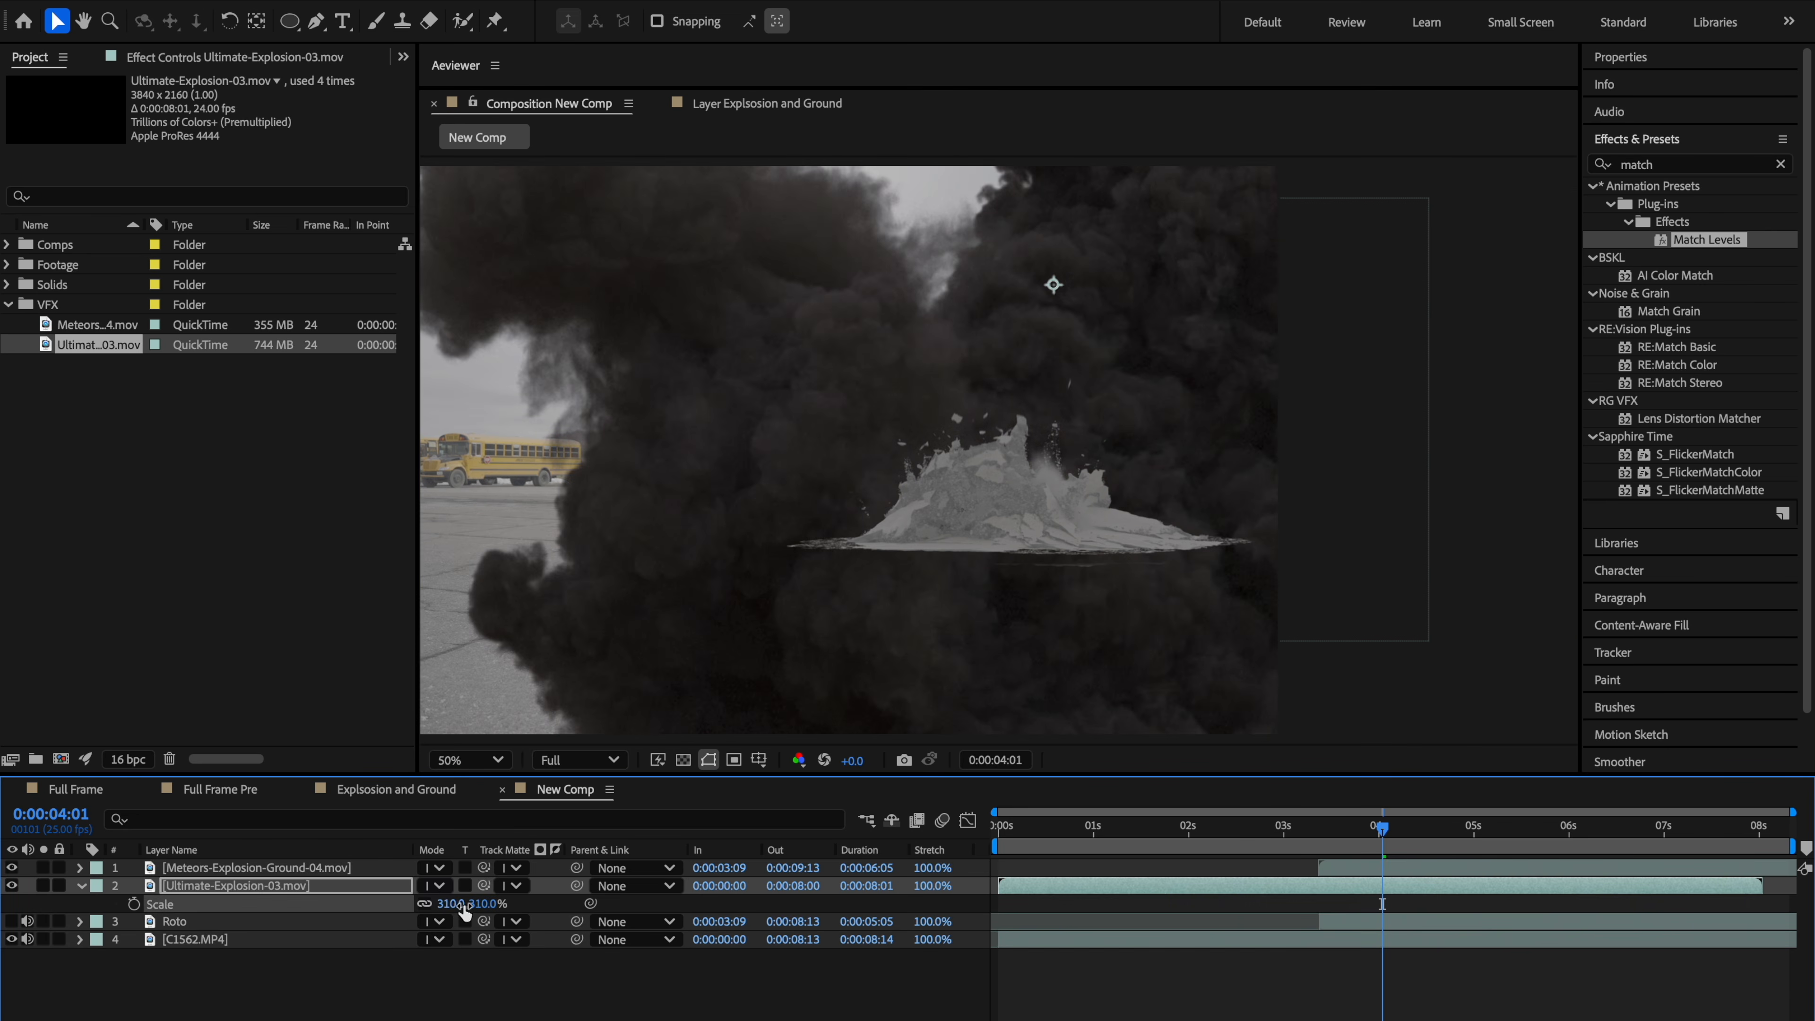
pyautogui.hotkey('ctrl', 'z')
# Step: Move the fireball layer down to the ground and shift it in time to start at 0:00:03:00
pyautogui.moveTo(1053, 291); pyautogui.dragTo(682, 581)
pyautogui.press('y')
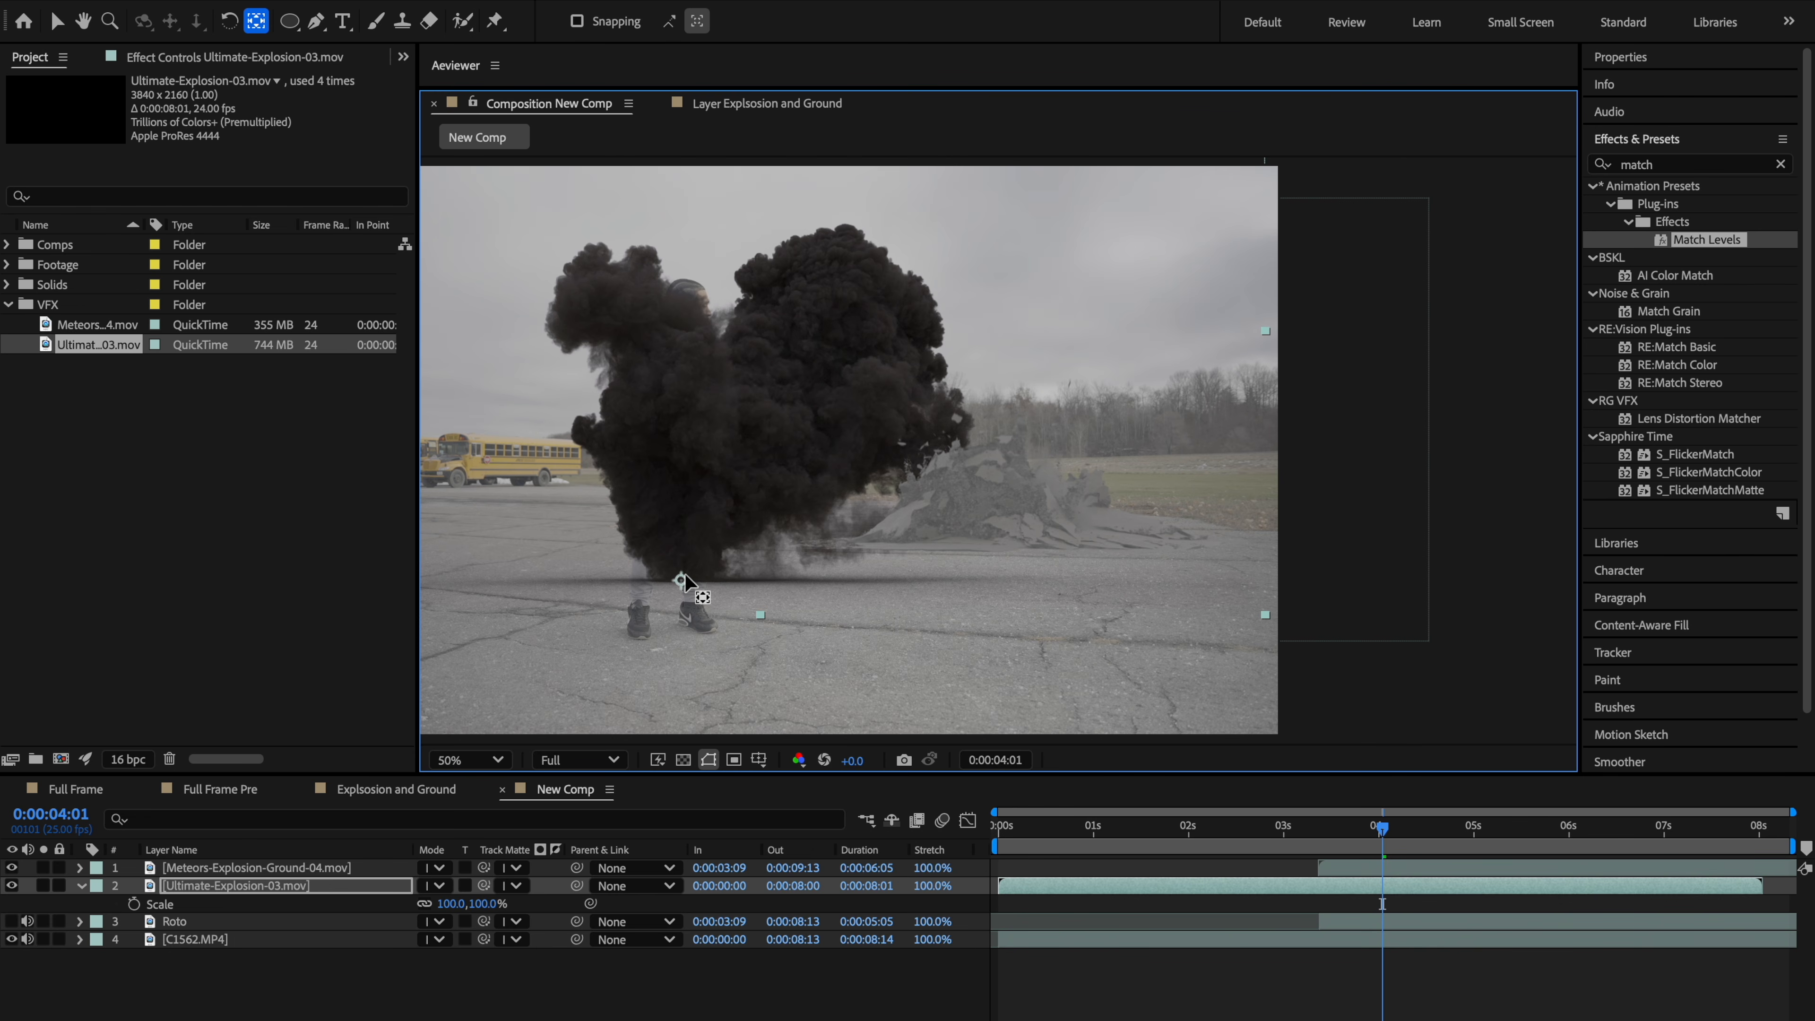
pyautogui.click(1200, 892)
pyautogui.press('v')
pyautogui.moveTo(1302, 887); pyautogui.dragTo(1505, 889)
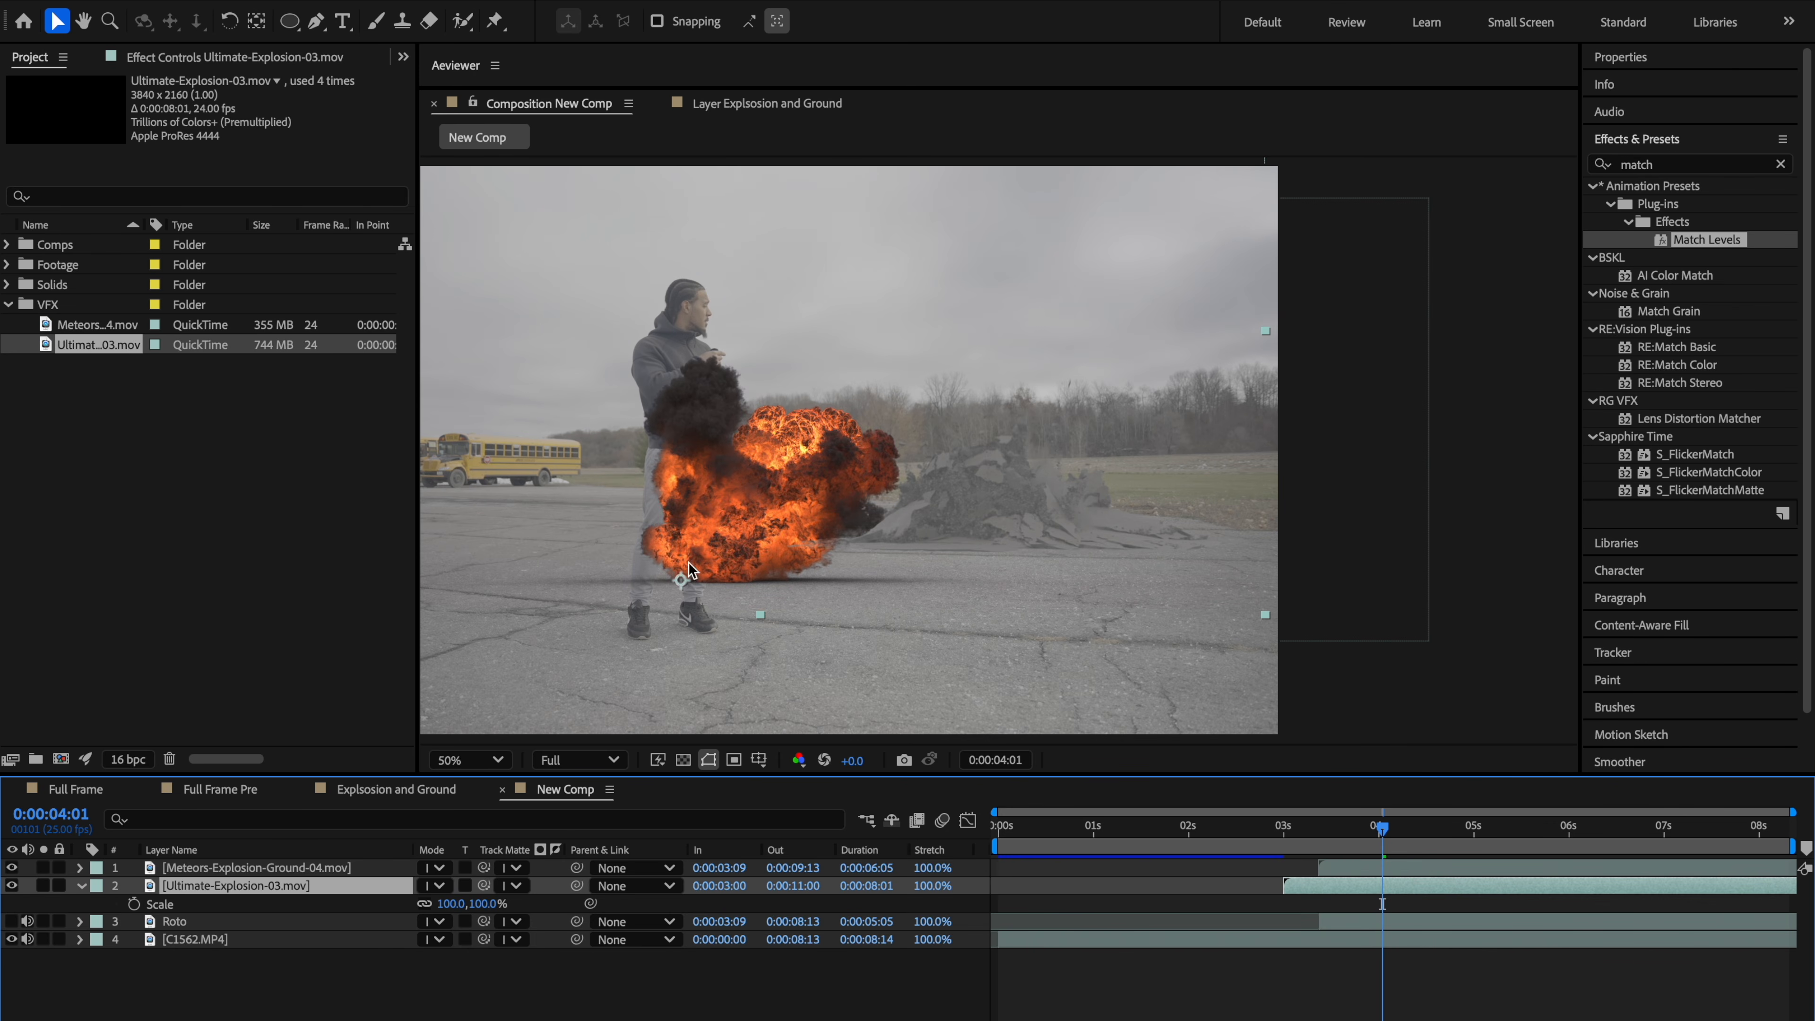
# Step: Scale the fireball layer to 199% and move it onto the ground explosion debris
pyautogui.press('s')
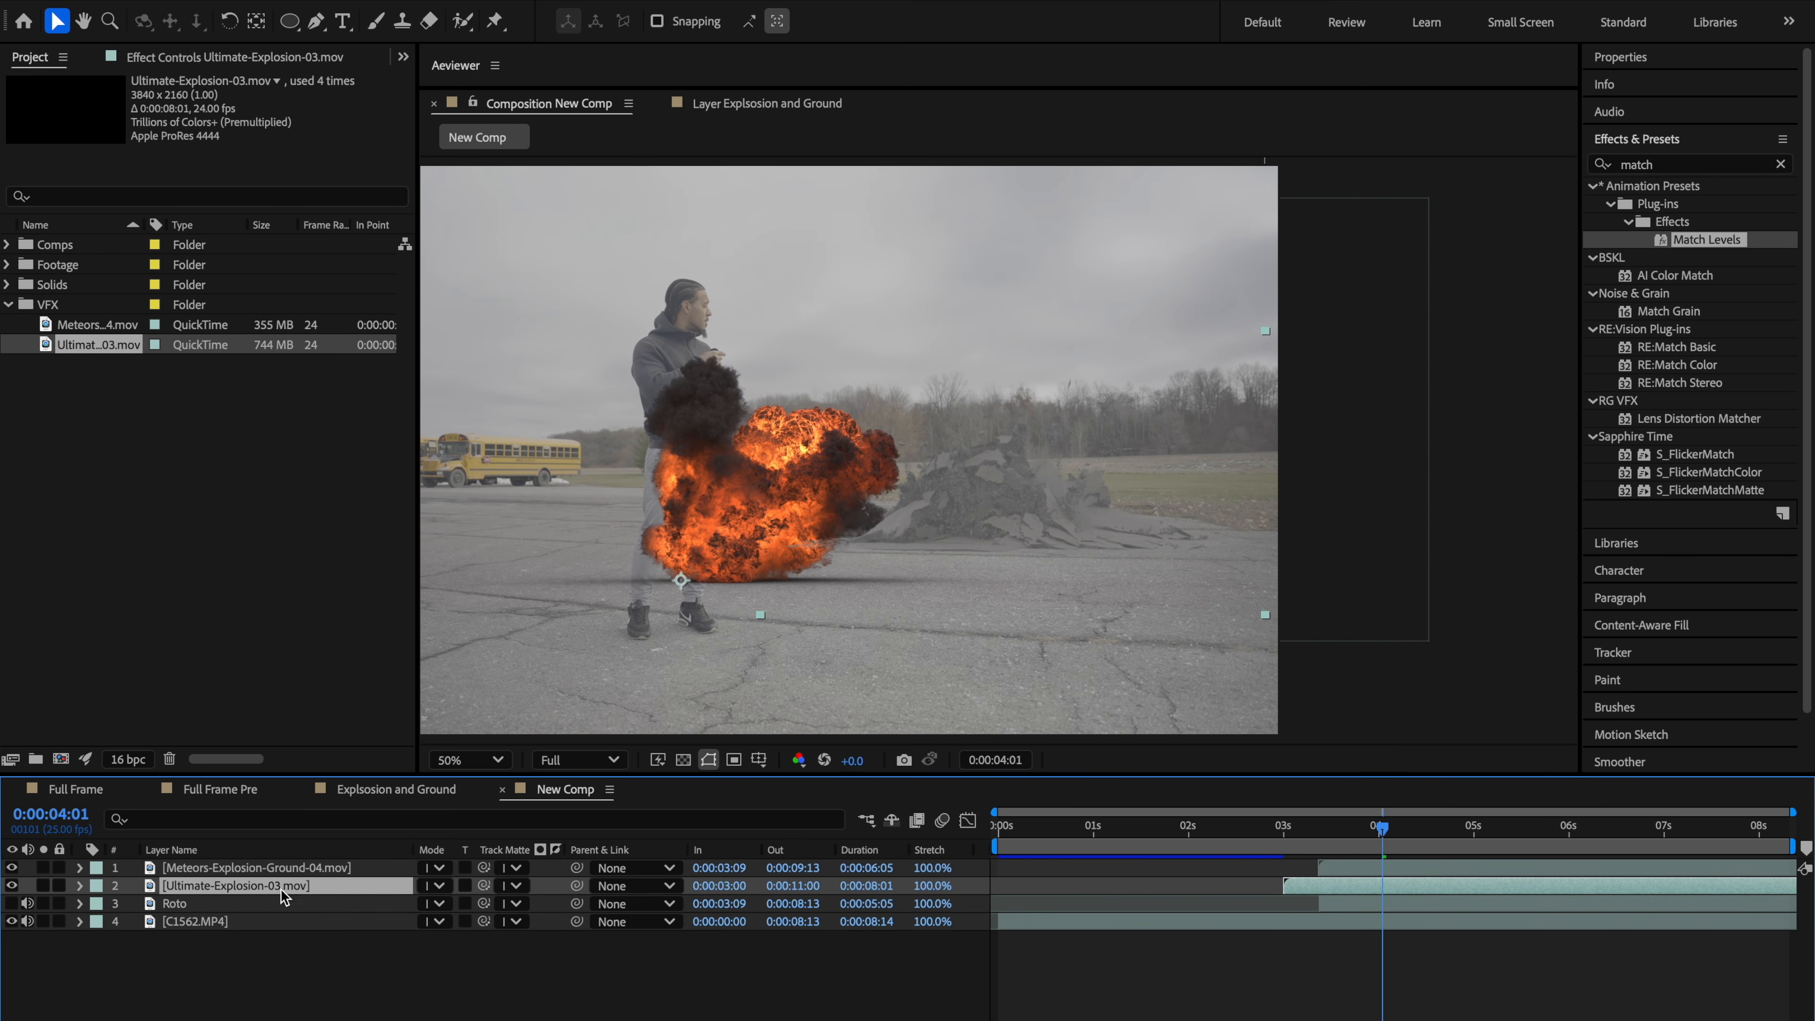
pyautogui.press('s')
pyautogui.moveTo(461, 908); pyautogui.dragTo(547, 894)
pyautogui.moveTo(792, 462); pyautogui.dragTo(1006, 414)
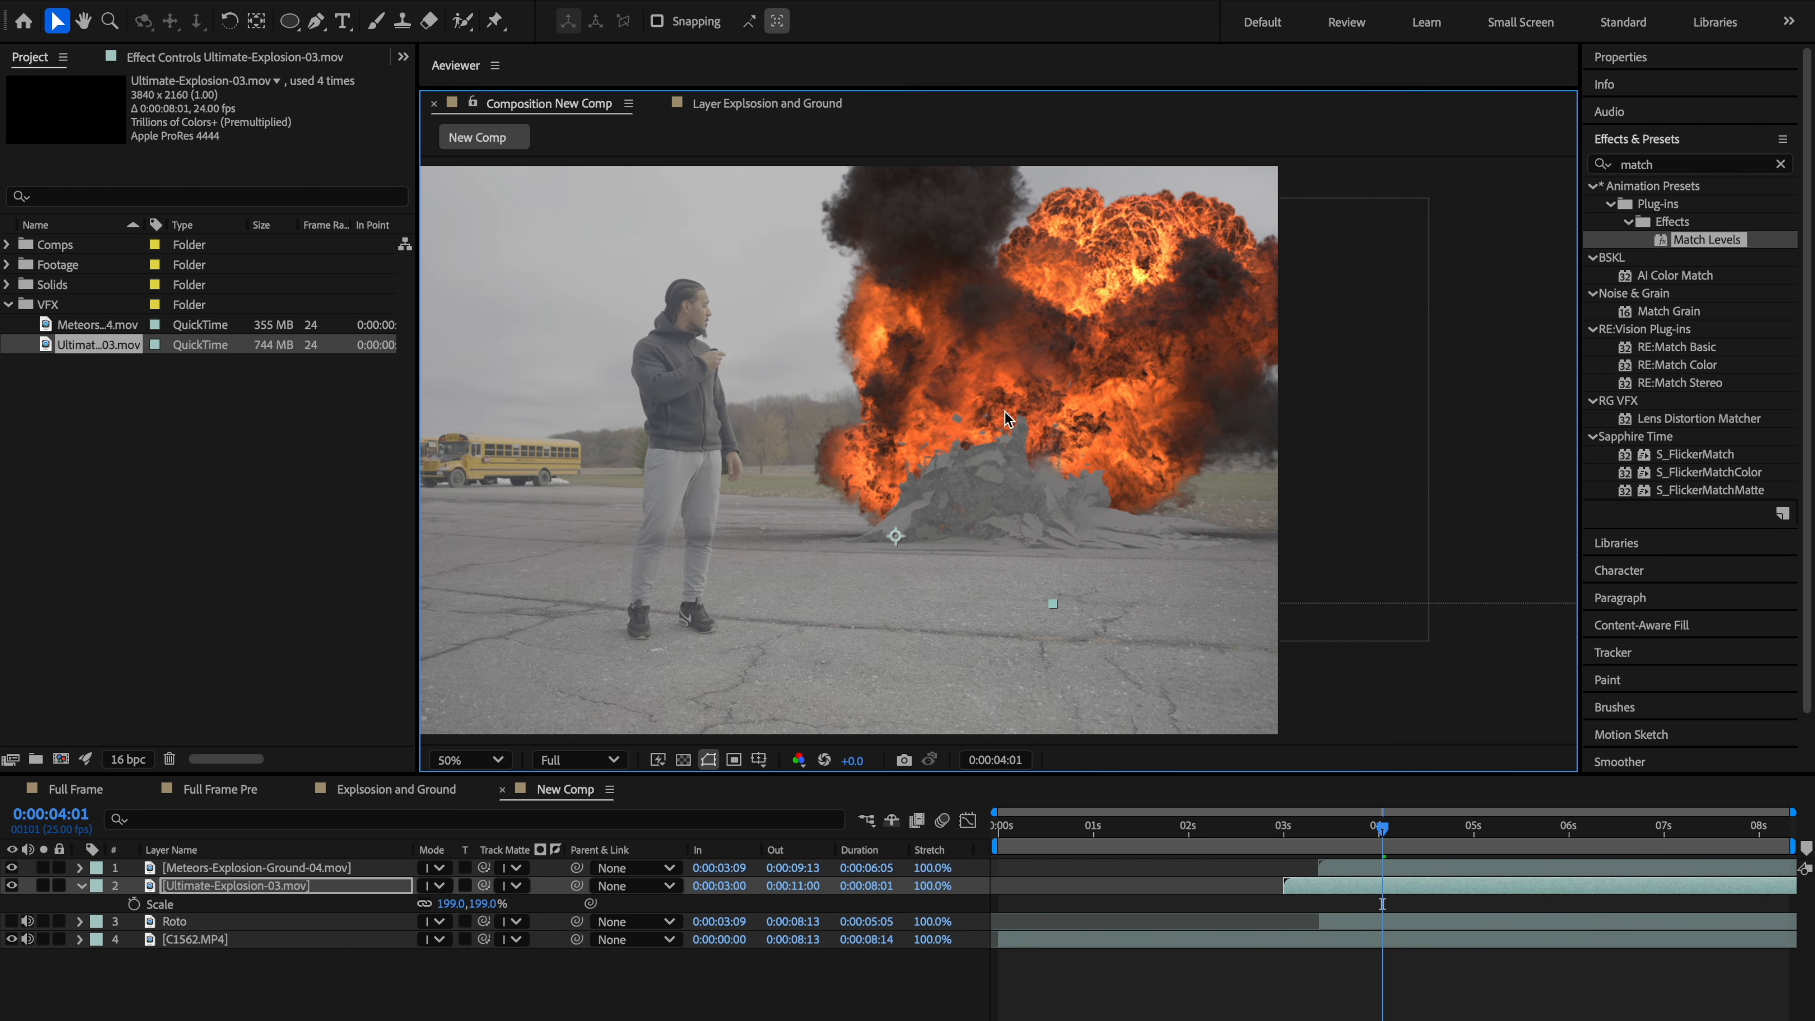
pyautogui.press('h')
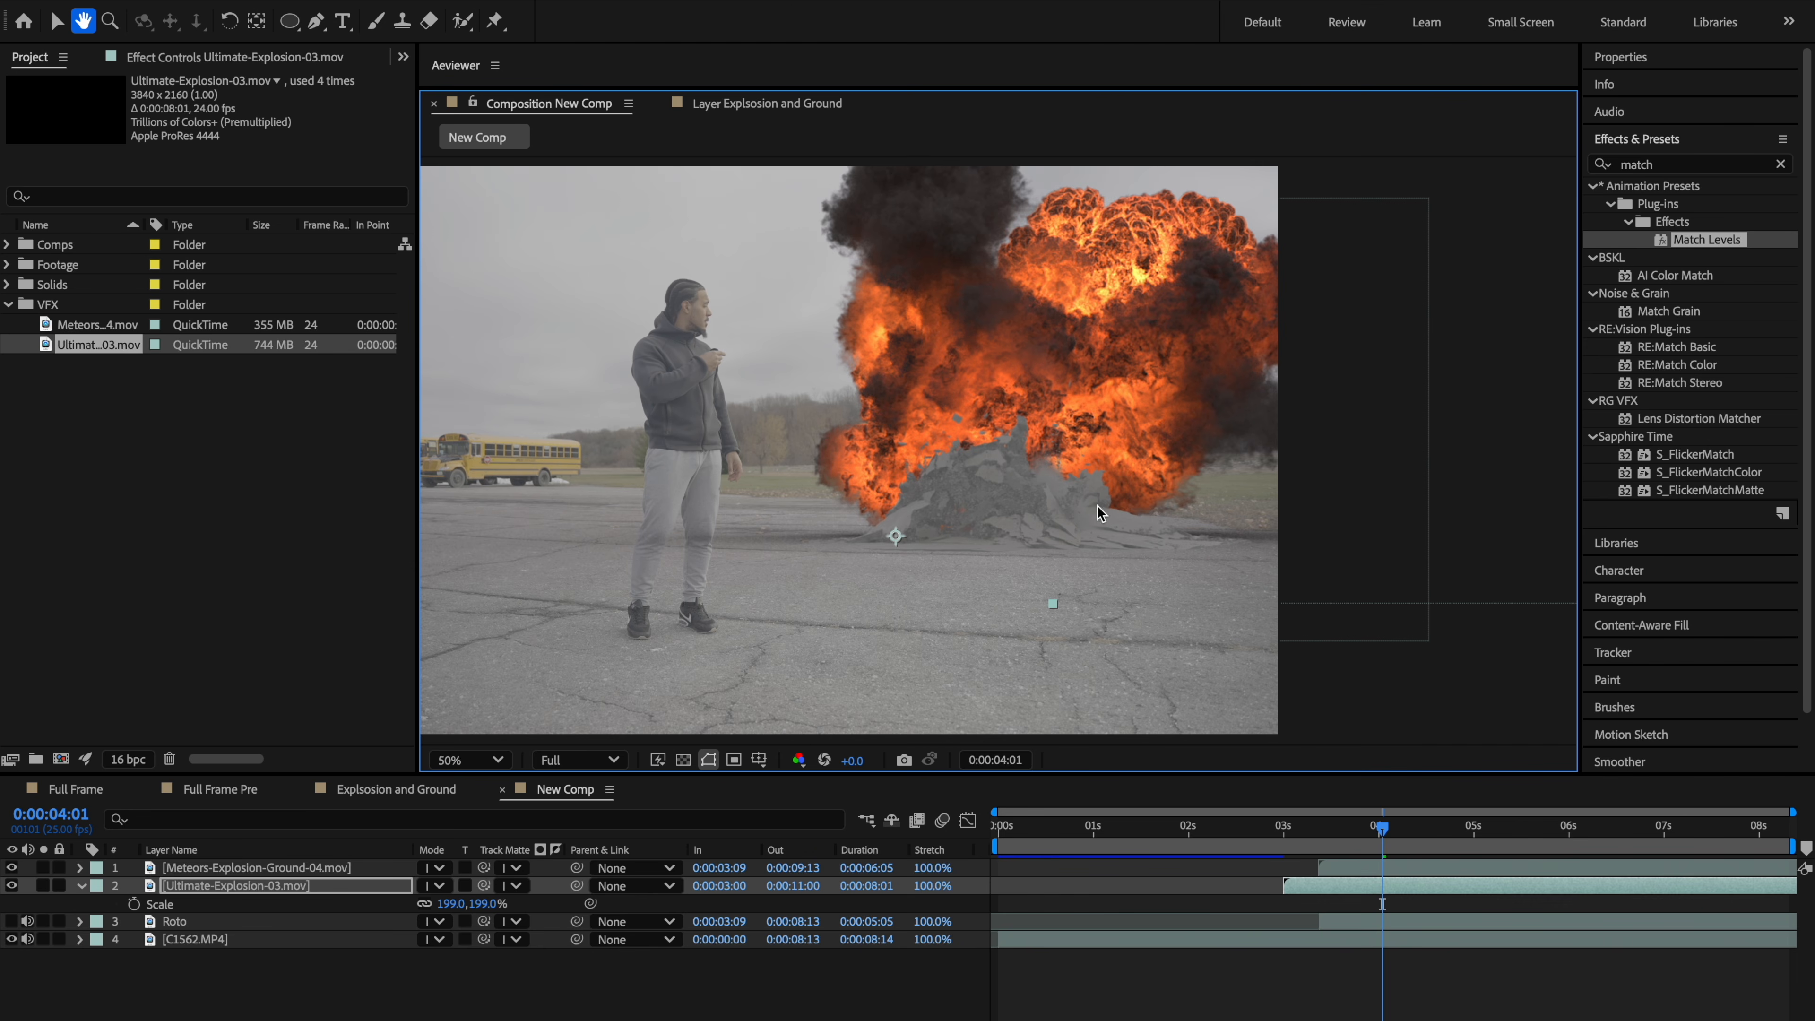
pyautogui.moveTo(1097, 505); pyautogui.dragTo(1010, 497)
pyautogui.press('v')
# Step: Copy all of the ground explosion's effects and paste them onto the fireball layer
pyautogui.click(283, 867)
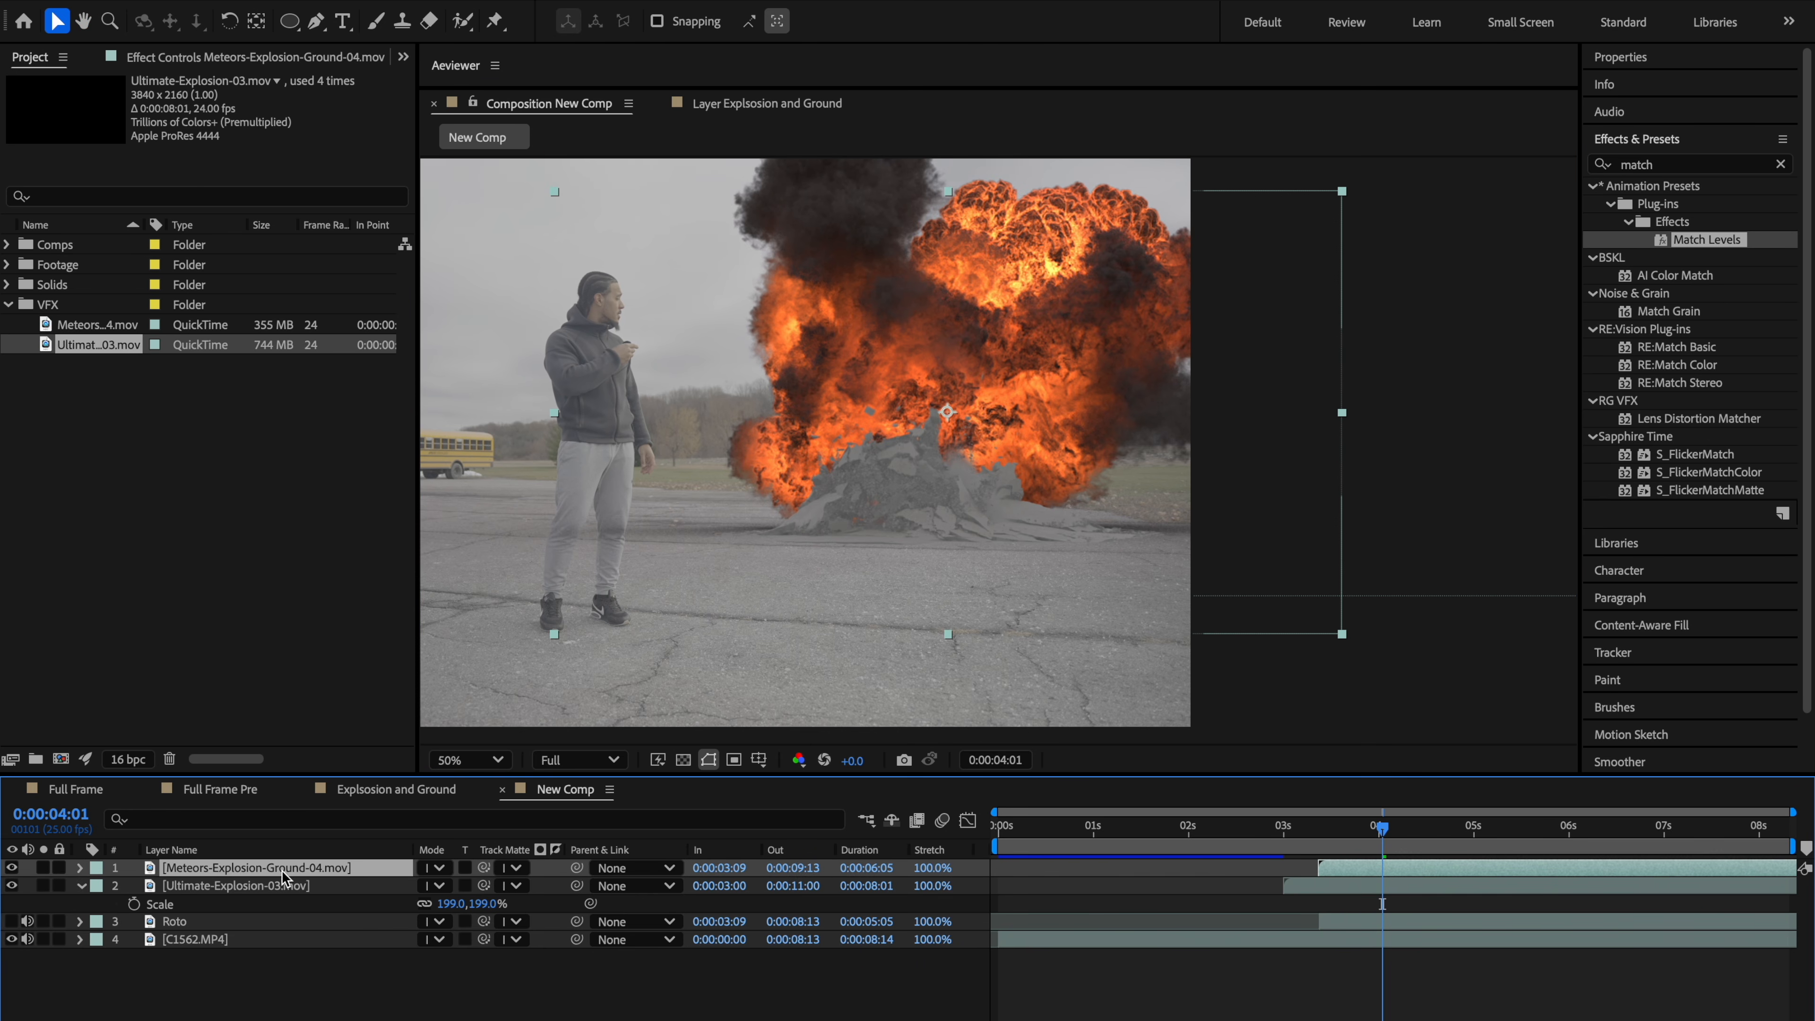
pyautogui.click(224, 54)
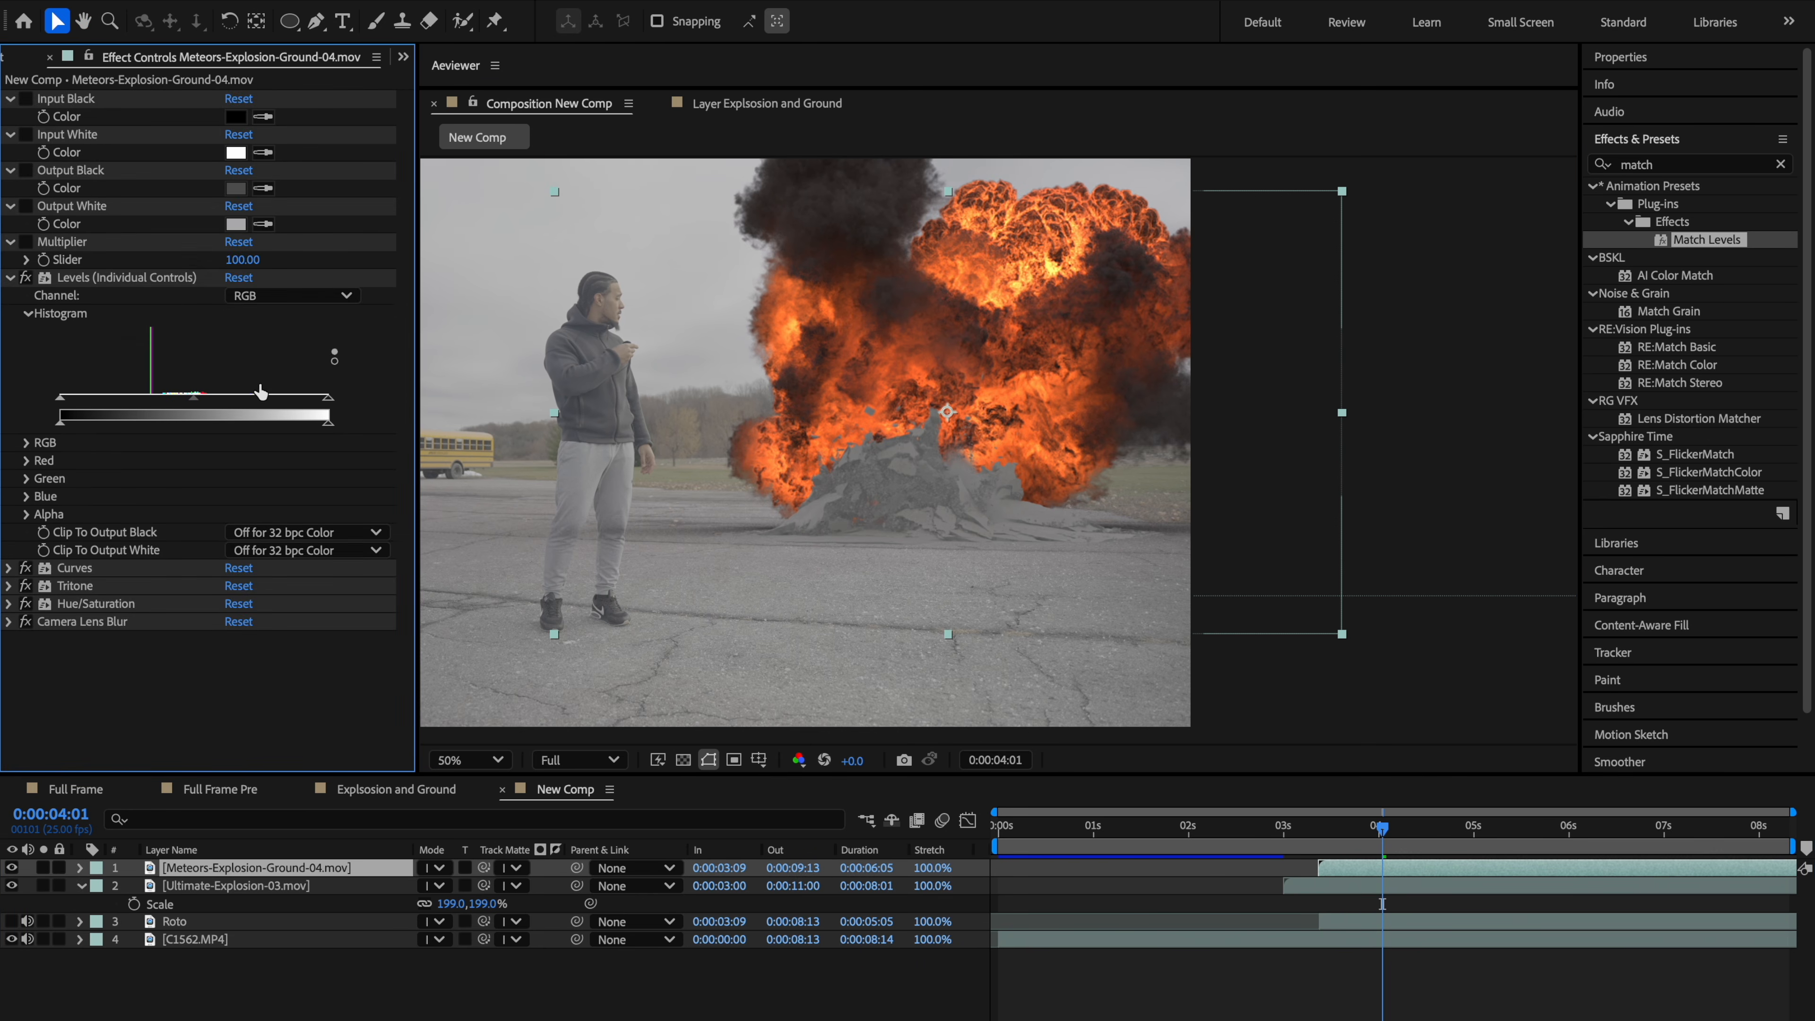
pyautogui.click(127, 279)
pyautogui.hotkey('ctrl', 'a')
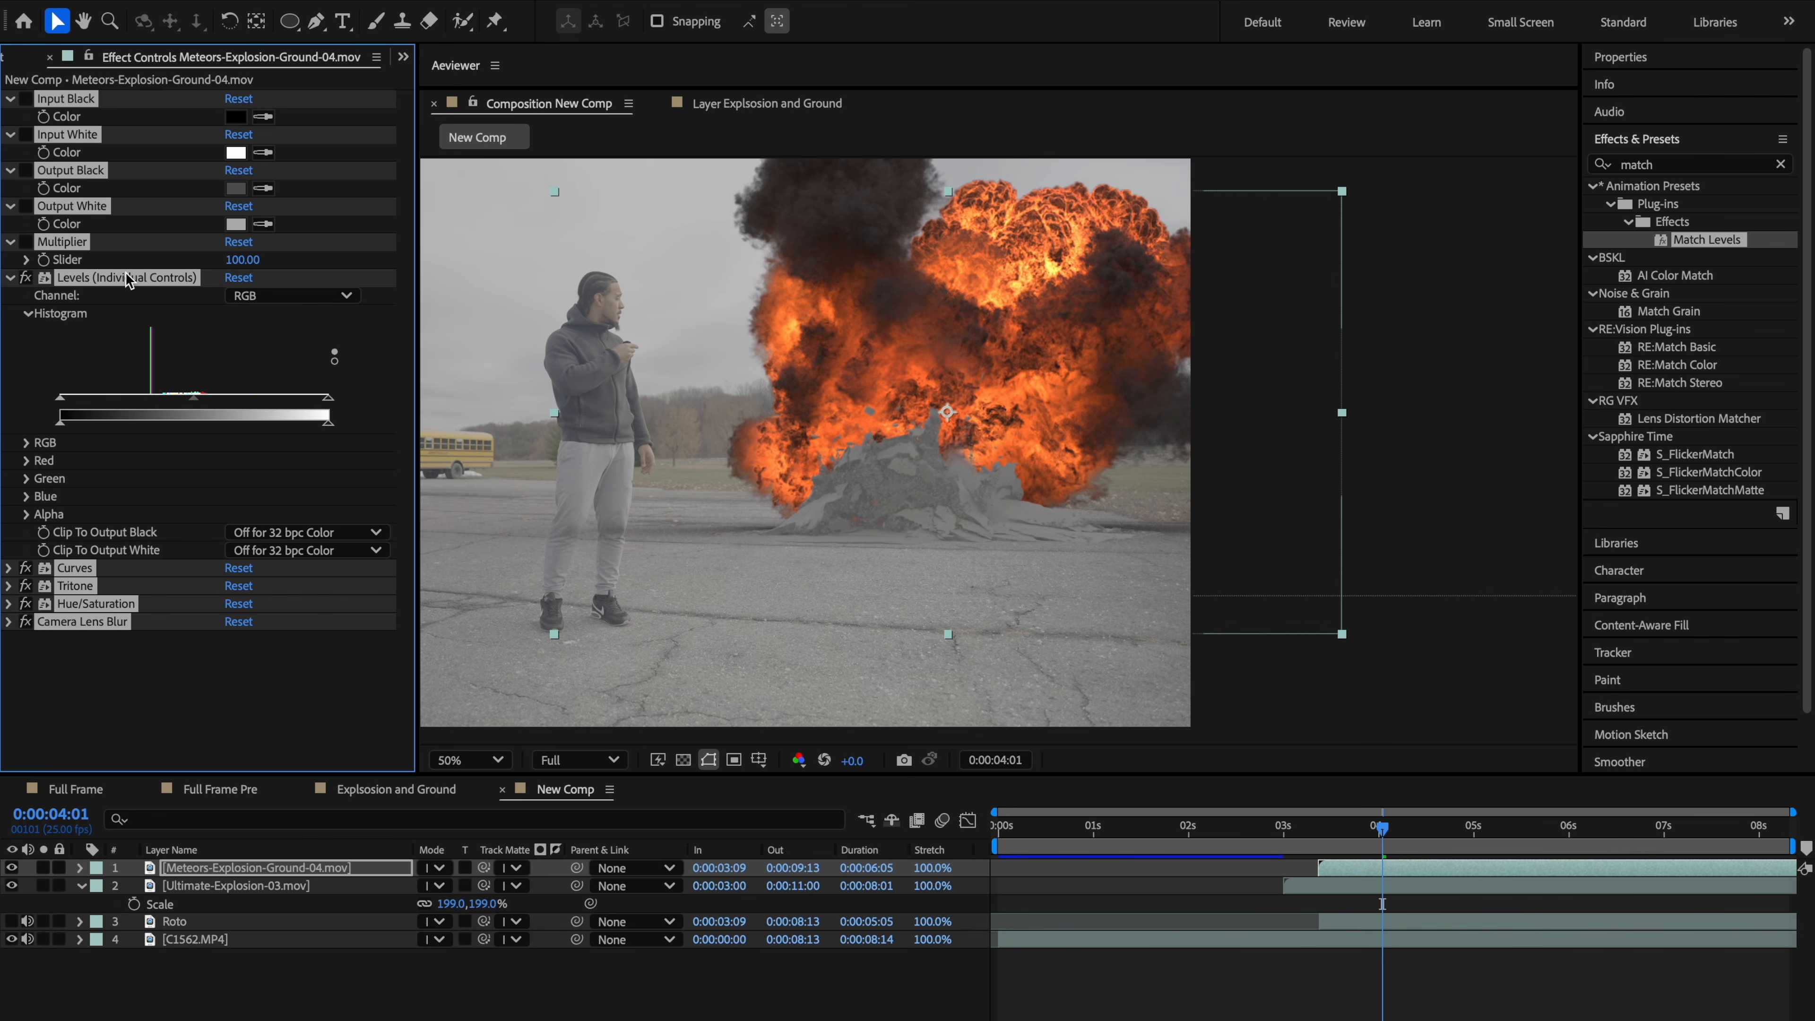
pyautogui.click(252, 889)
pyautogui.hotkey('ctrl', 'v')
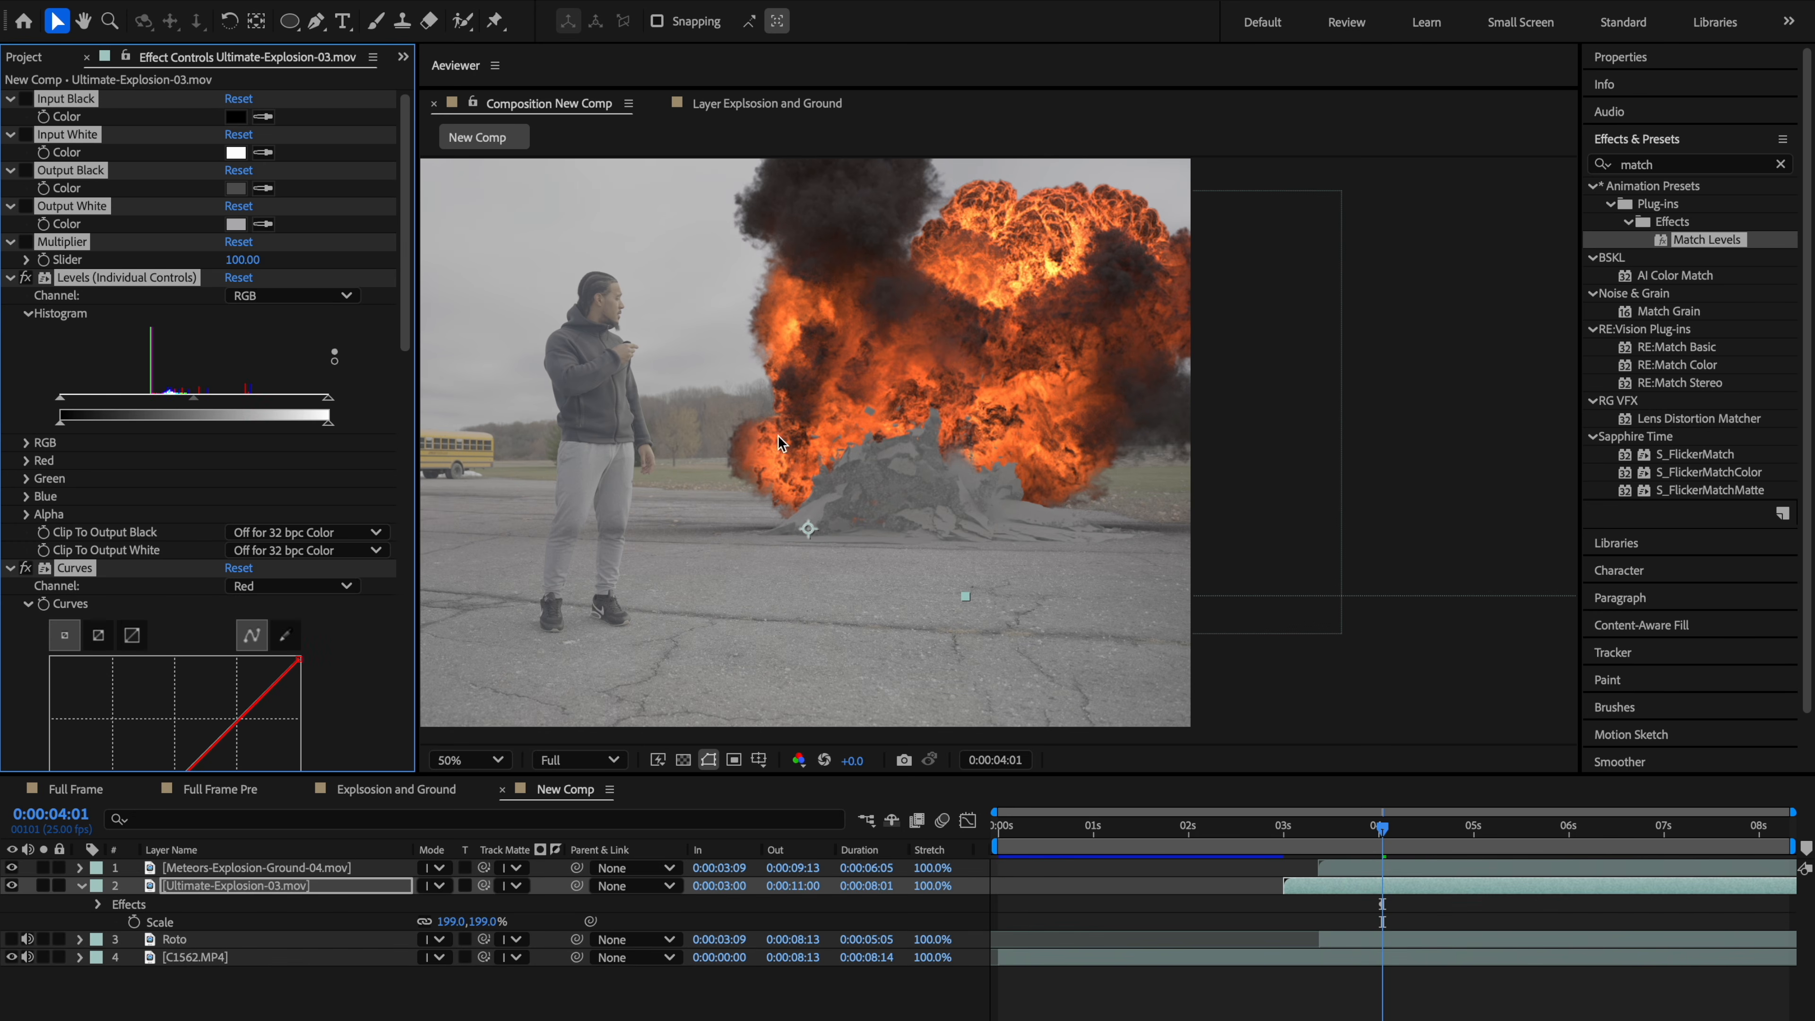
# Step: Scrub to 0:00:03:24 and nudge the fireball layer upward so it sits on the debris
pyautogui.scroll(2, 977, 428)
pyautogui.moveTo(873, 456); pyautogui.dragTo(954, 473)
pyautogui.scroll(-1, 954, 472)
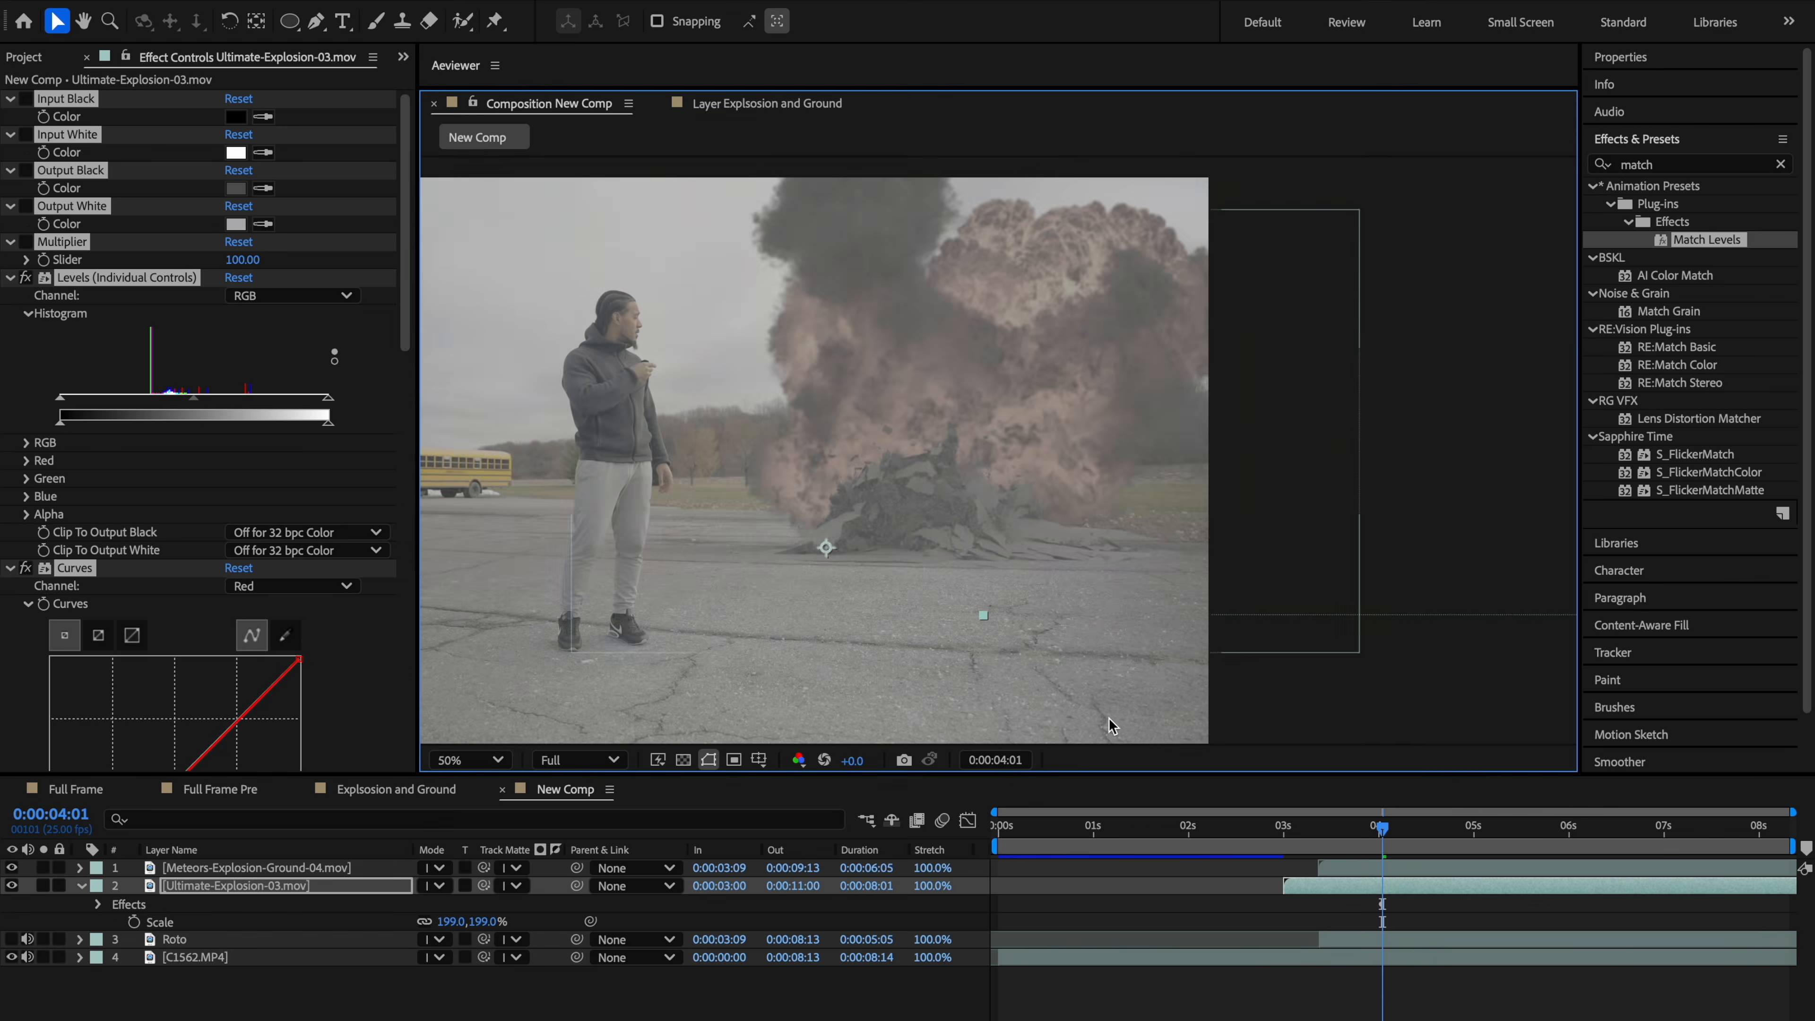
pyautogui.moveTo(1238, 836); pyautogui.dragTo(1377, 831)
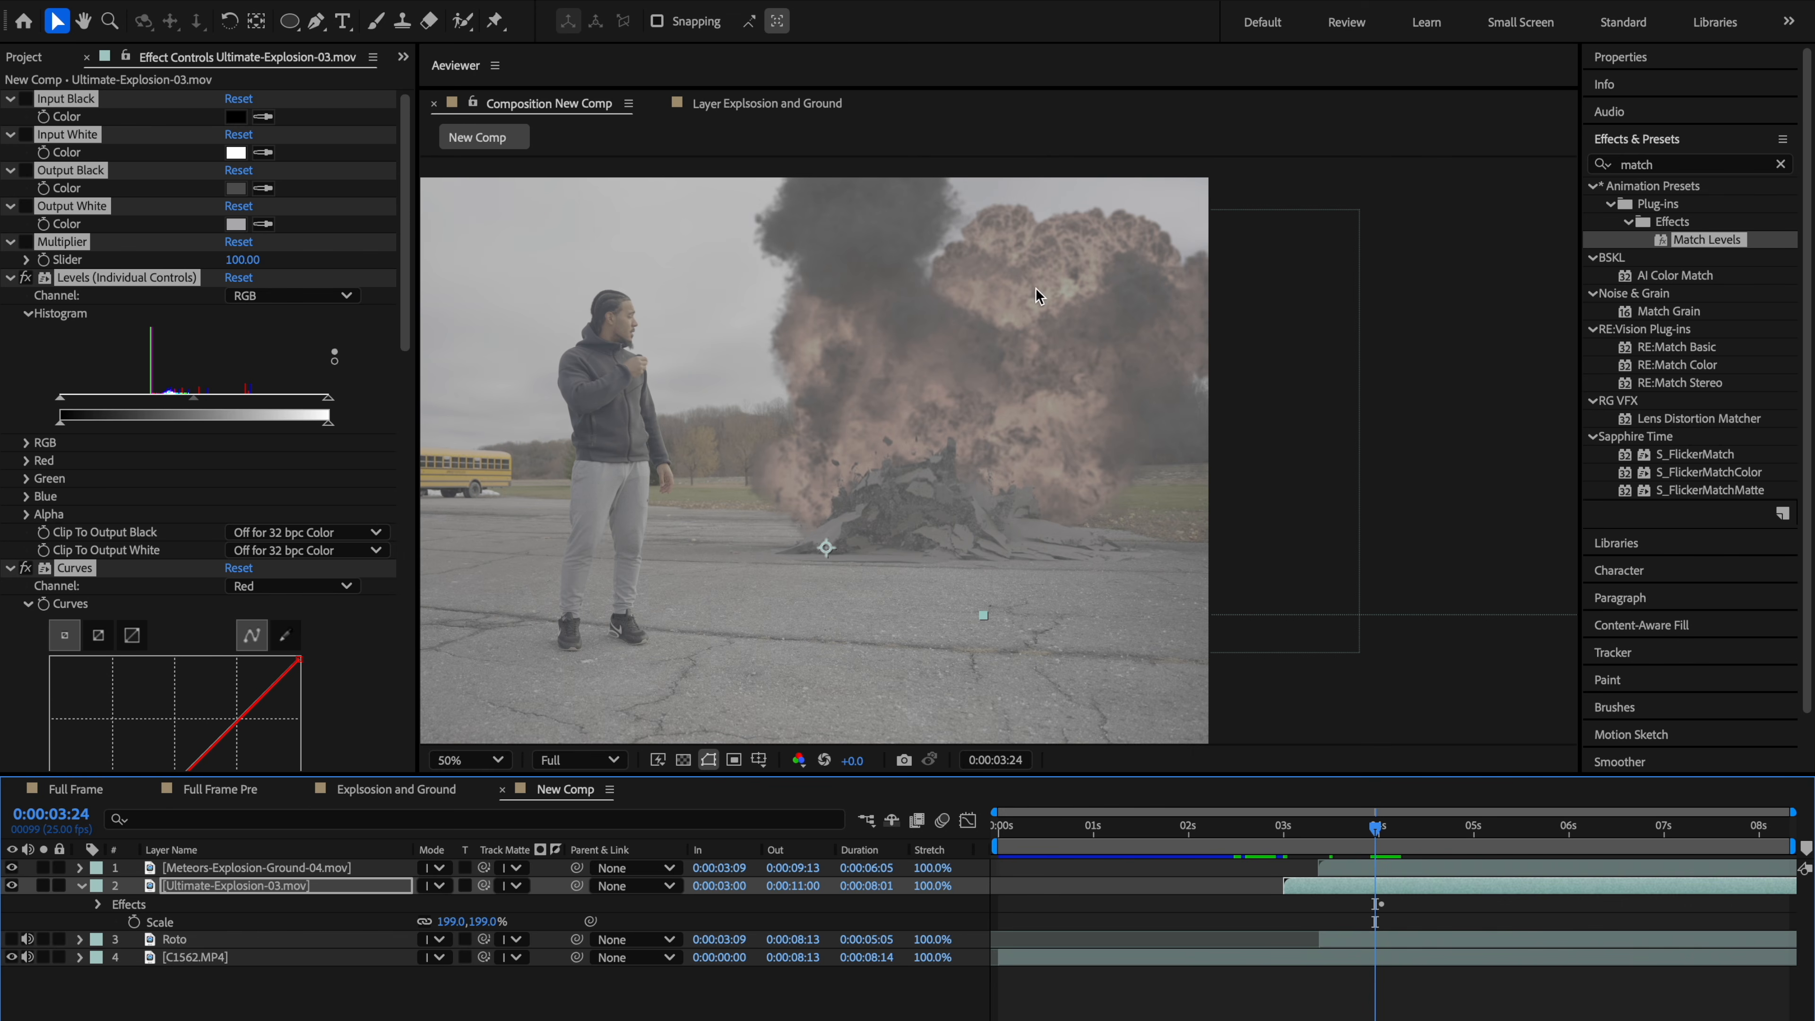
pyautogui.moveTo(1365, 832); pyautogui.dragTo(1375, 833)
pyautogui.moveTo(428, 613); pyautogui.dragTo(631, 654)
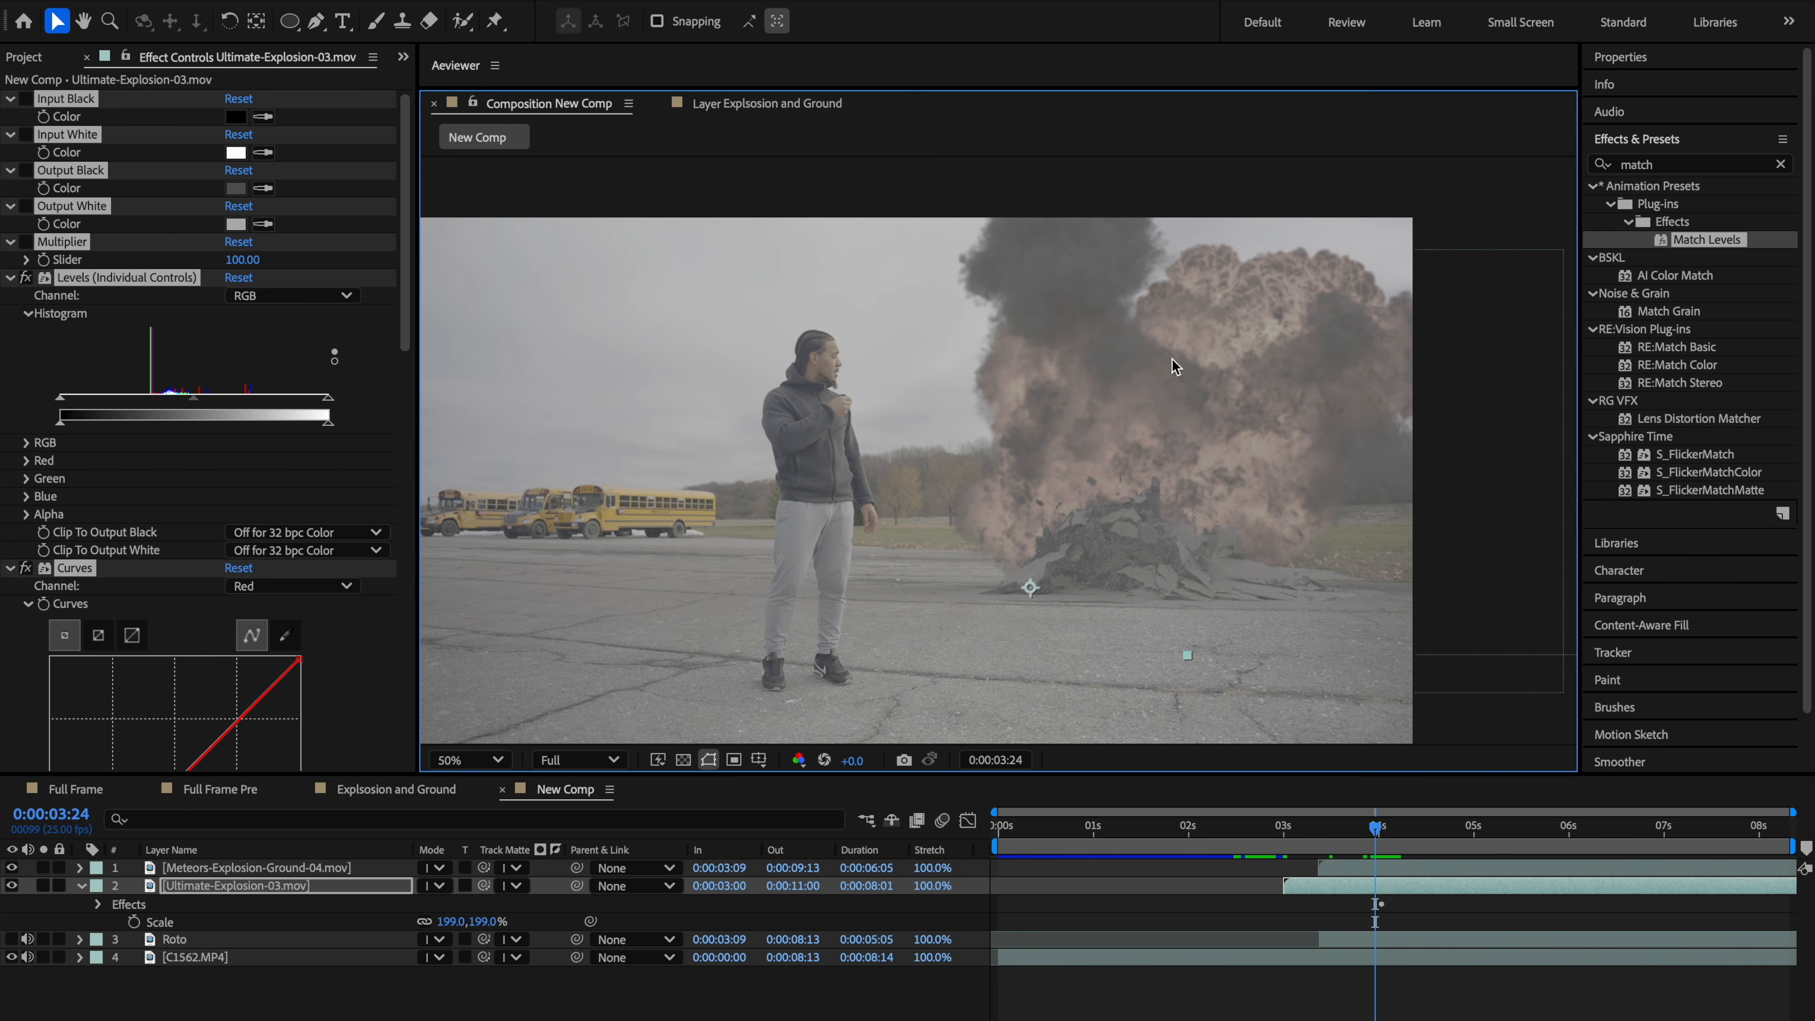
pyautogui.moveTo(1053, 648); pyautogui.dragTo(1035, 546)
pyautogui.moveTo(897, 405)
pyautogui.mouseDown()
pyautogui.moveTo(962, 453)
pyautogui.moveTo(922, 462)
pyautogui.moveTo(905, 439)
pyautogui.mouseUp()
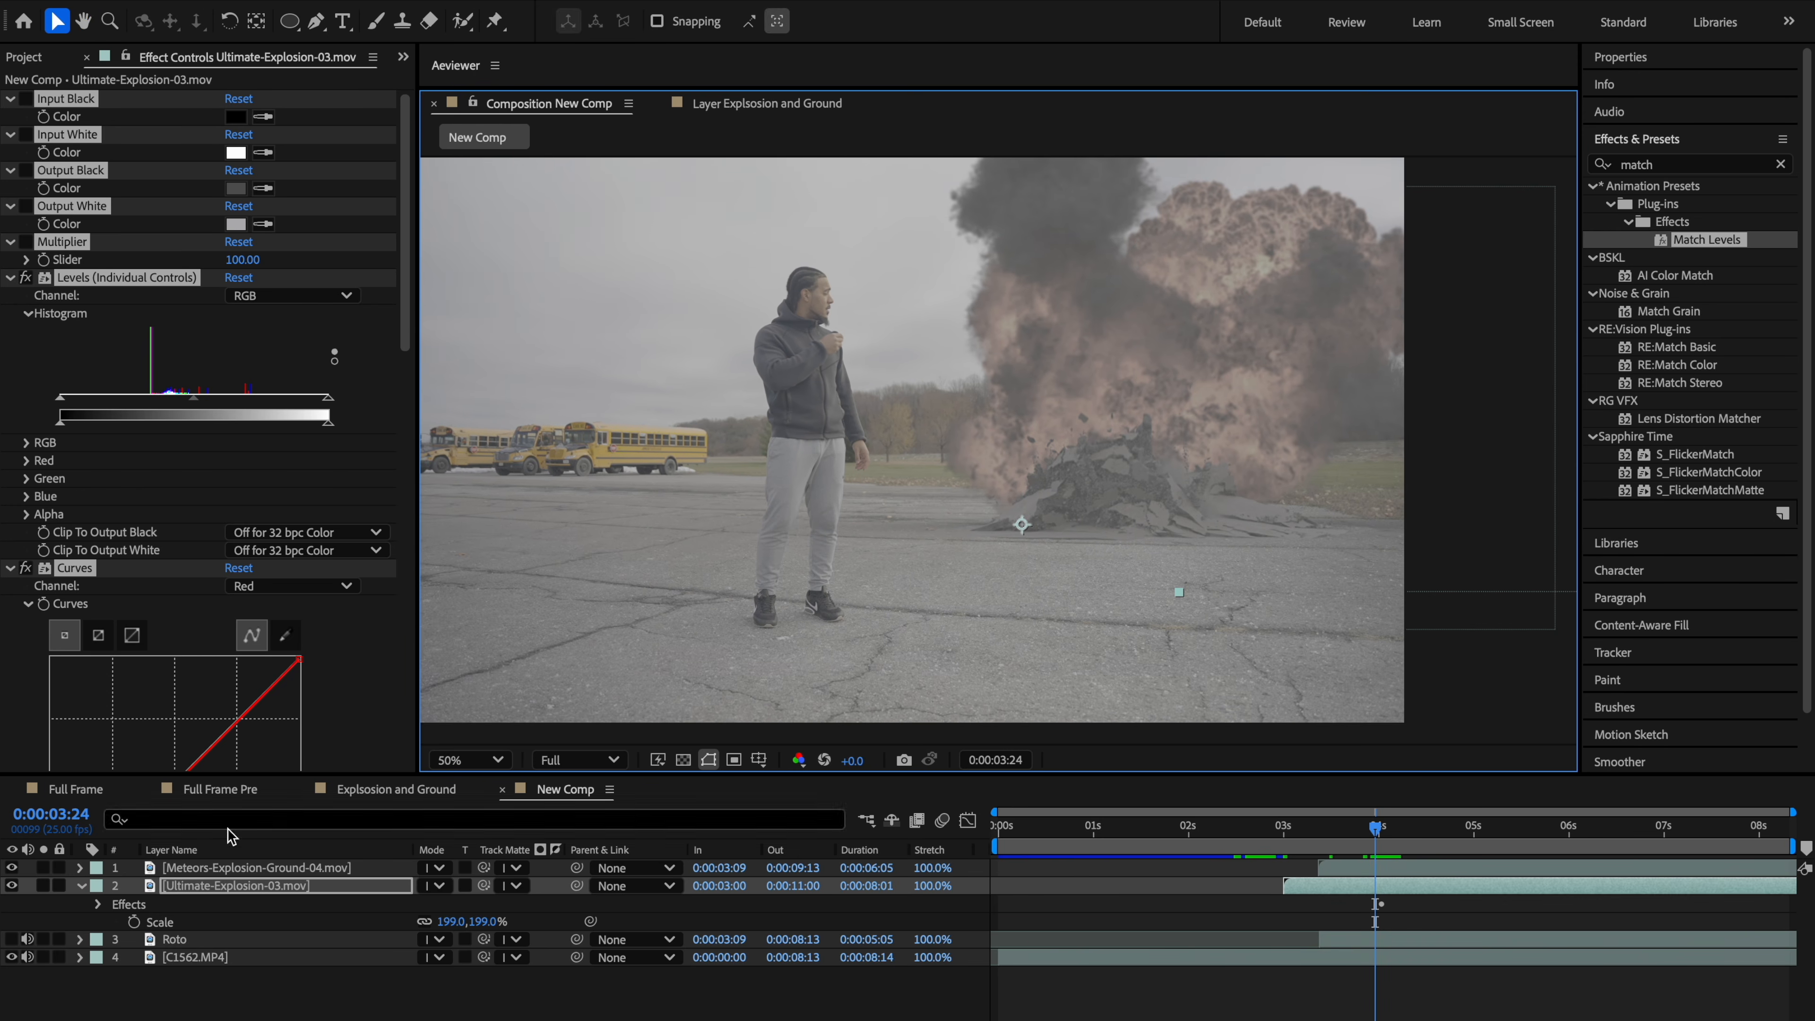
# Step: Try adjusting the ground explosion's Hue/Saturation Master Saturation
pyautogui.click(233, 869)
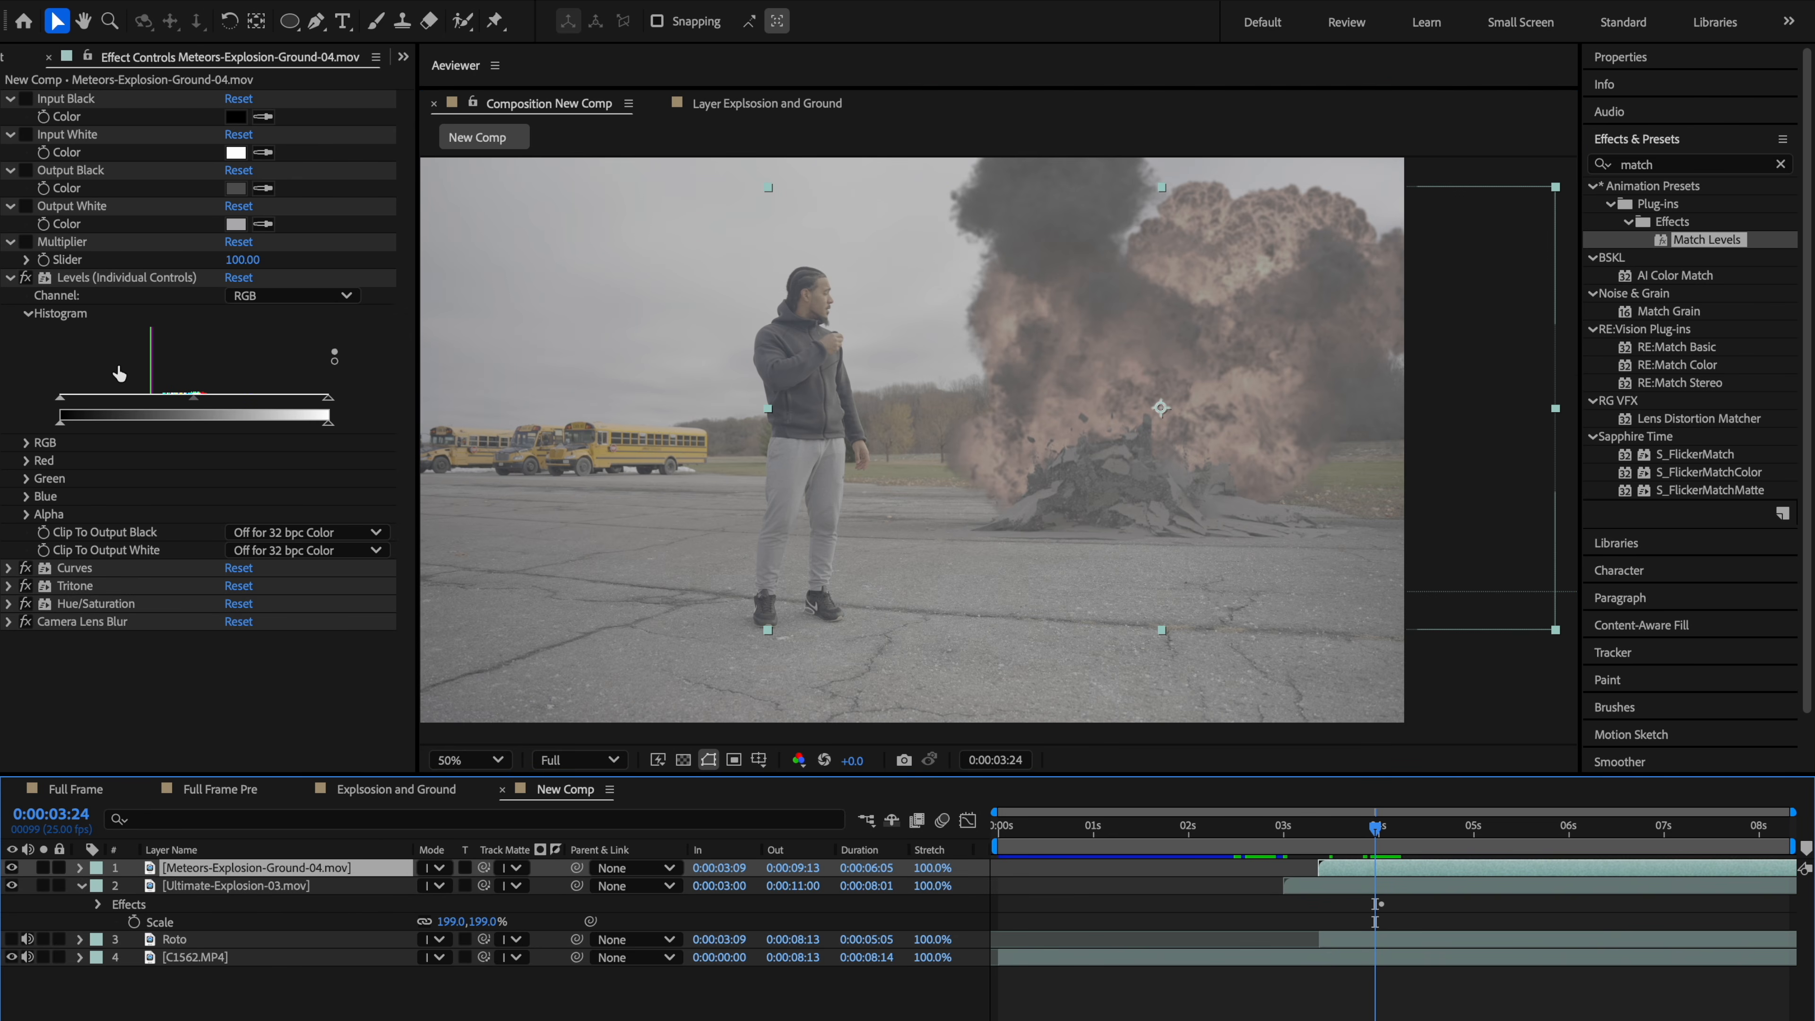
pyautogui.click(11, 279)
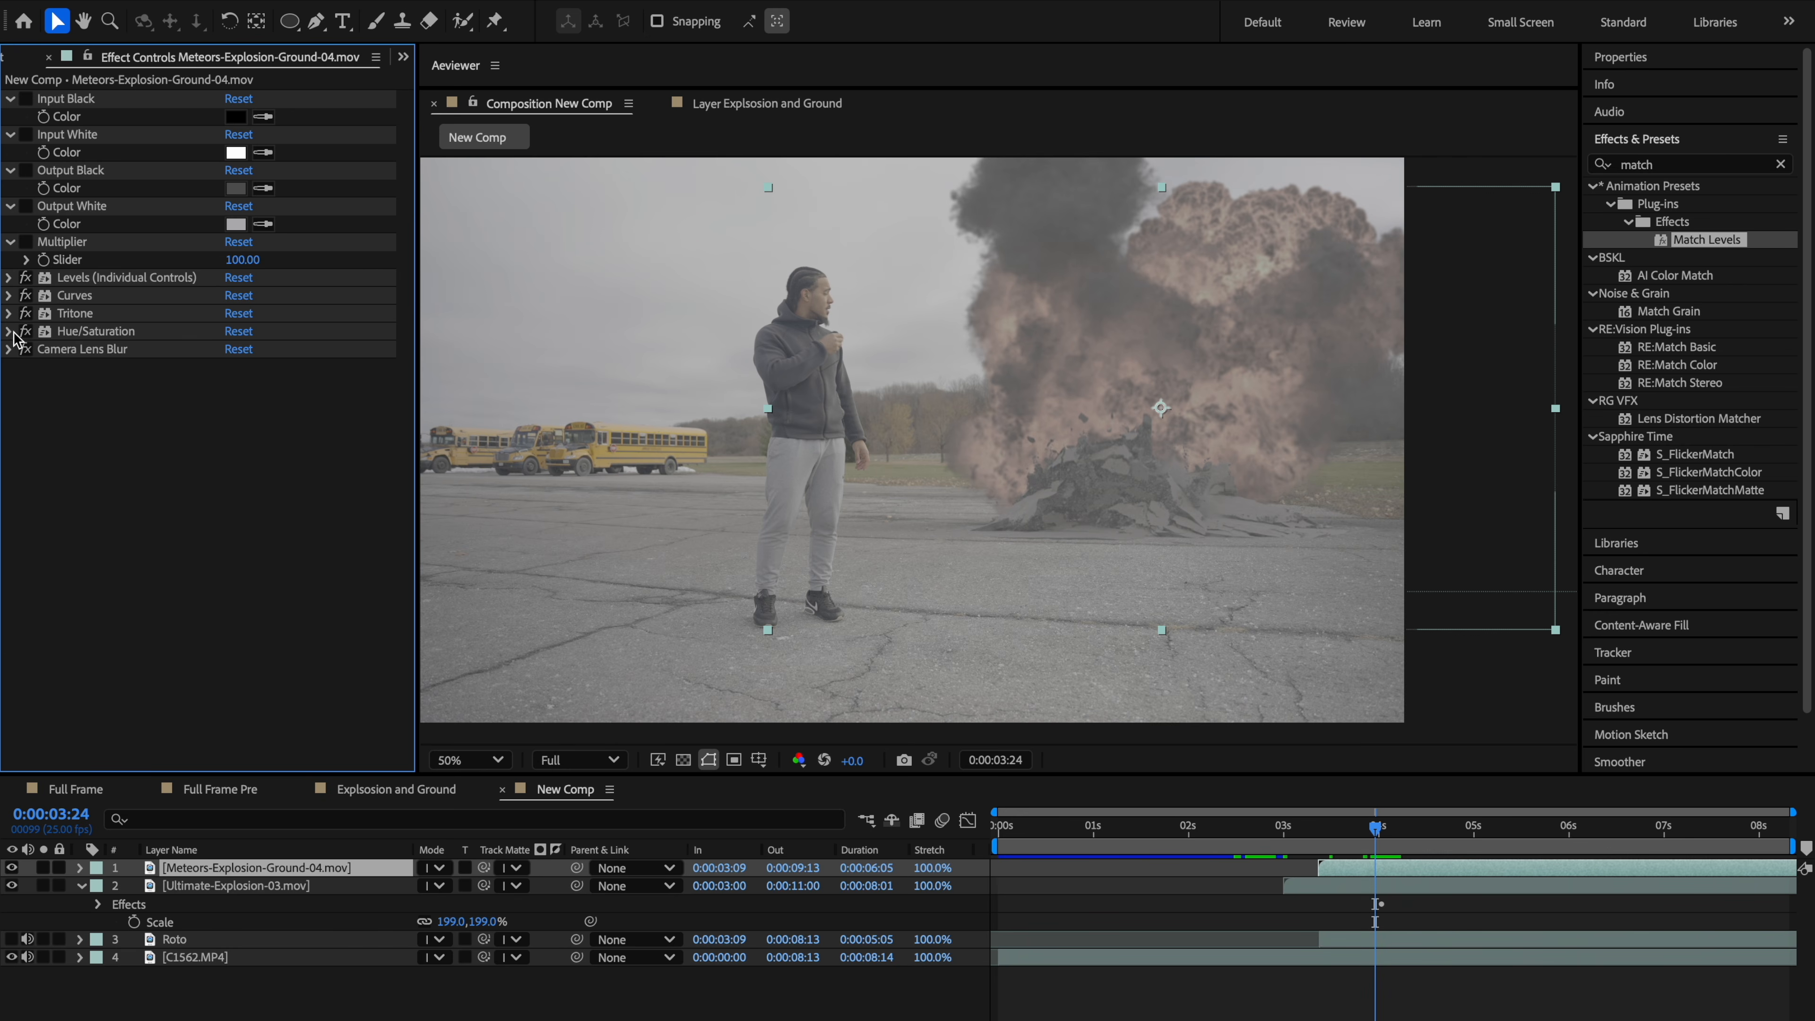
pyautogui.click(10, 332)
pyautogui.moveTo(123, 531); pyautogui.dragTo(250, 521)
pyautogui.hotkey('ctrl', 'z')
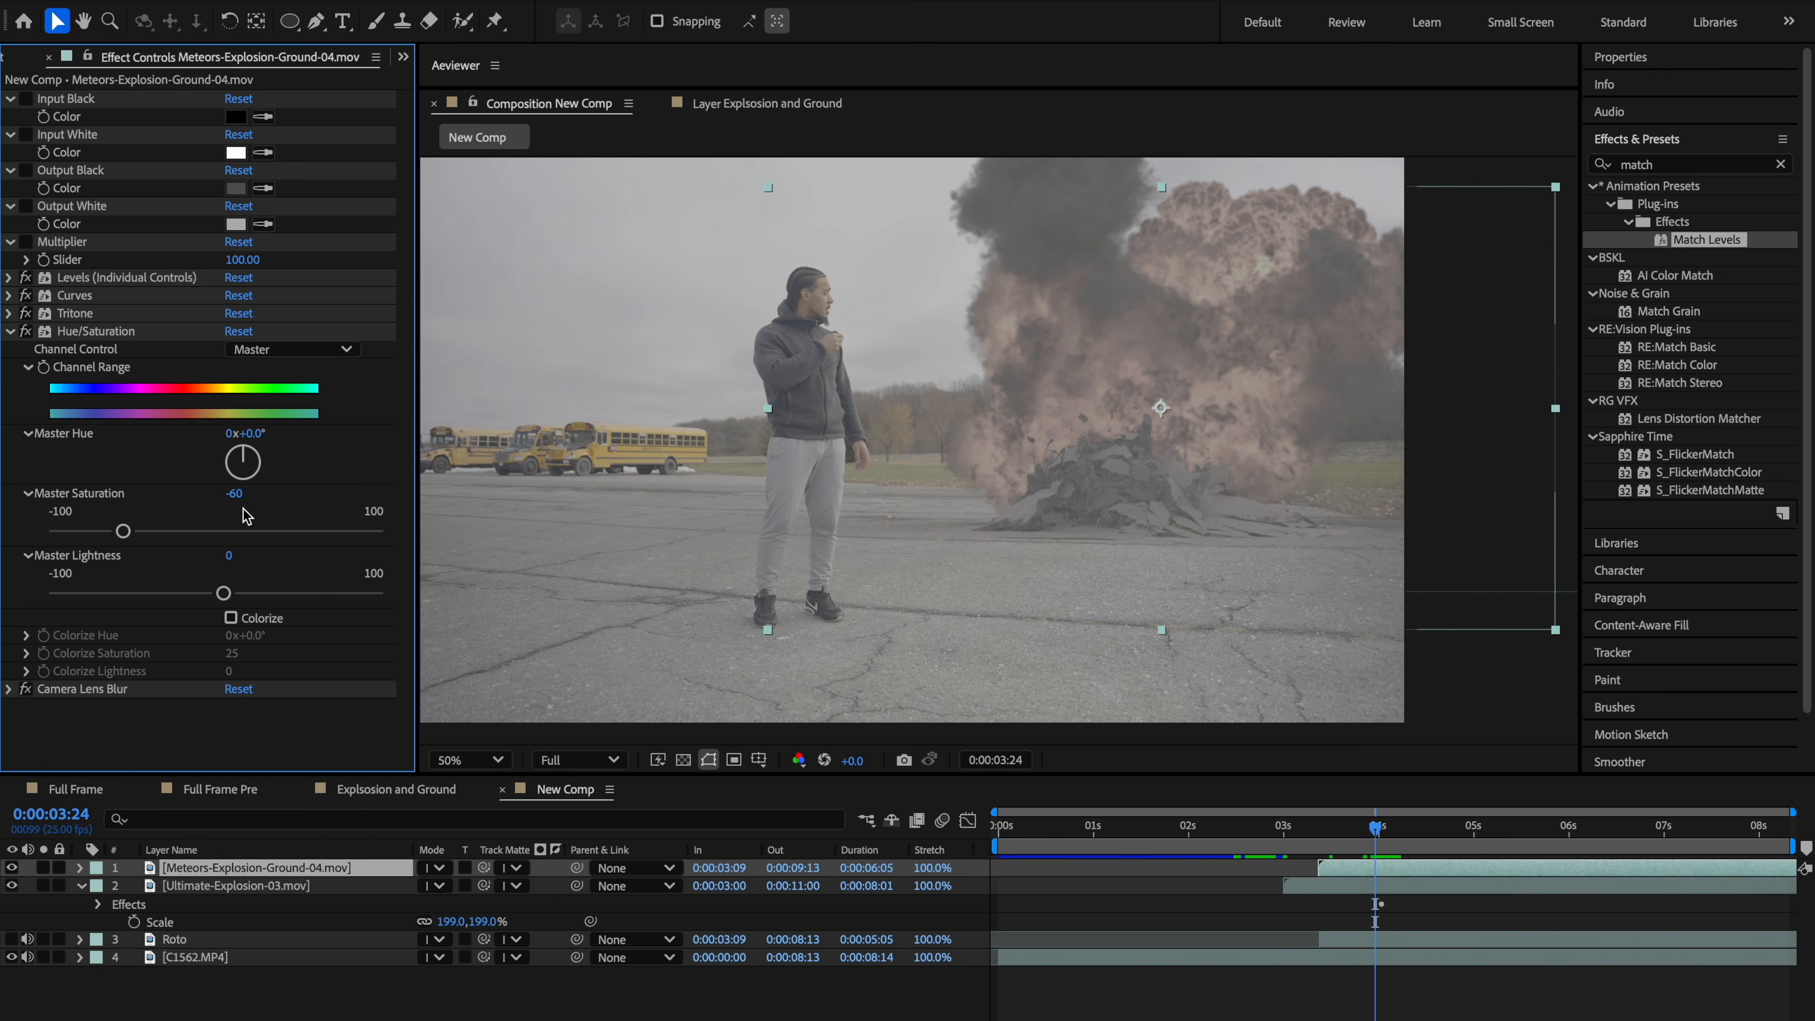
# Step: Set the fireball layer's Hue/Saturation Master Saturation to -23
pyautogui.click(220, 887)
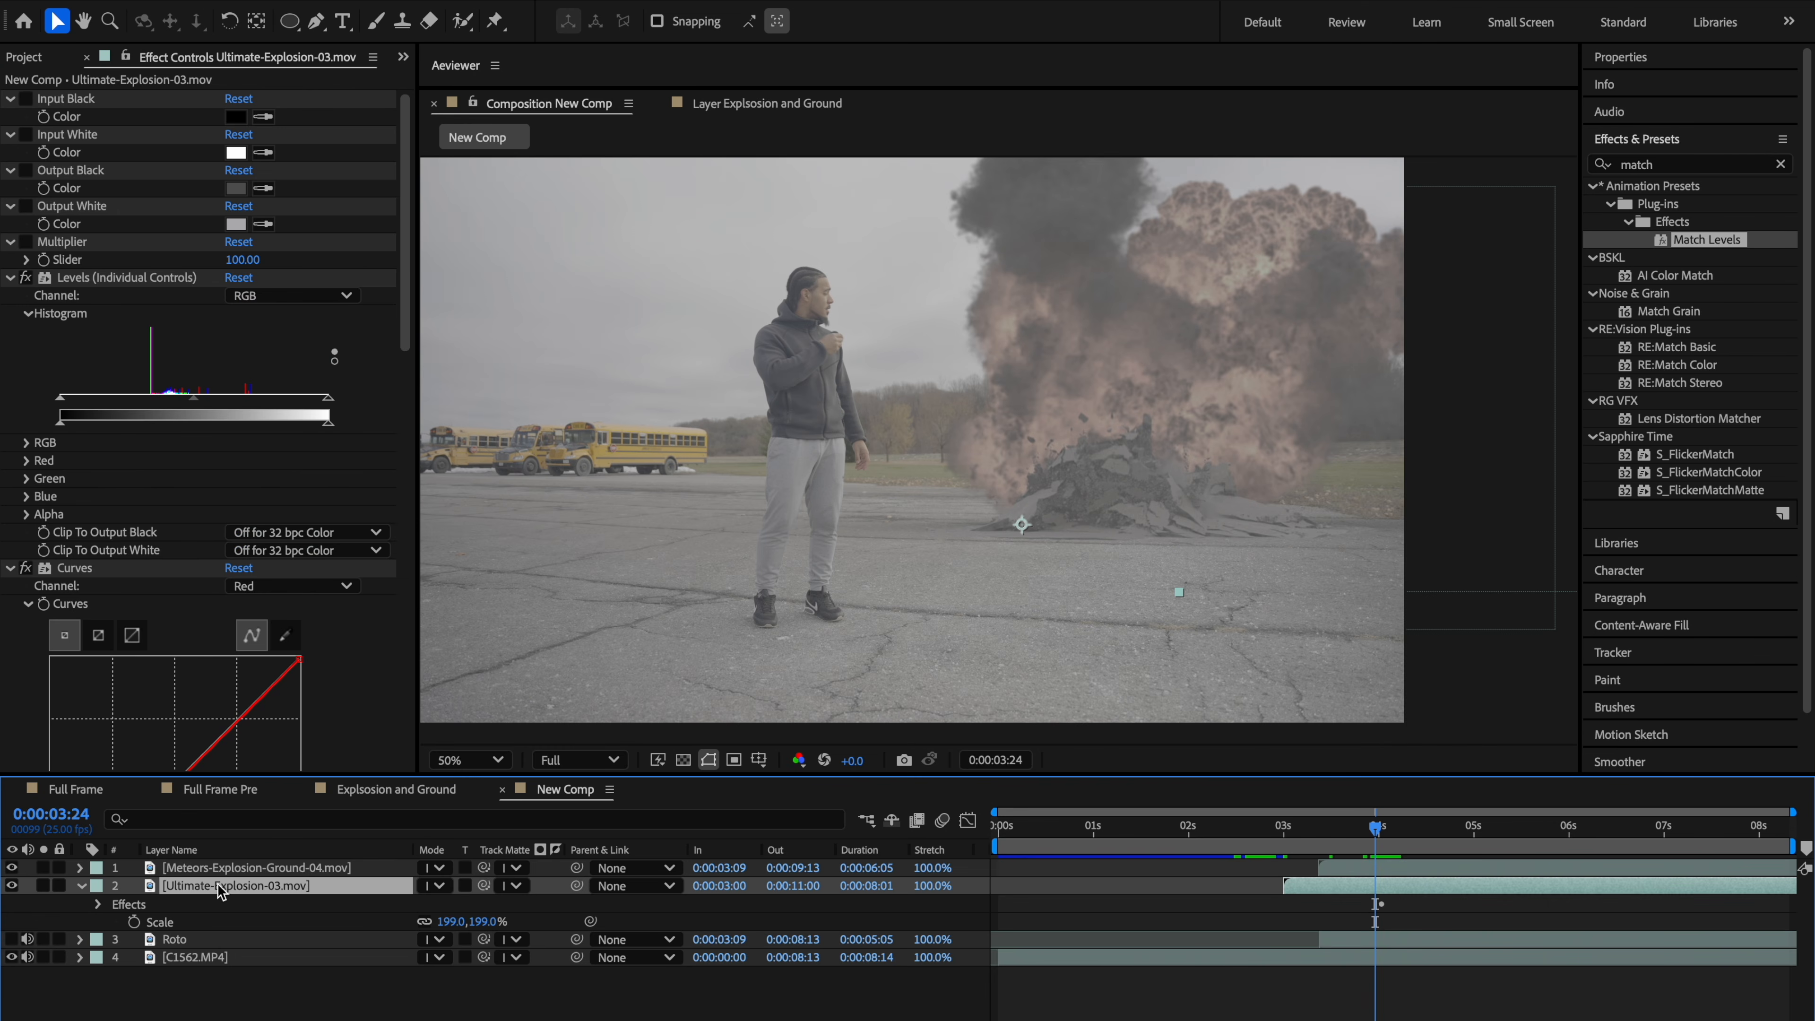
pyautogui.click(10, 278)
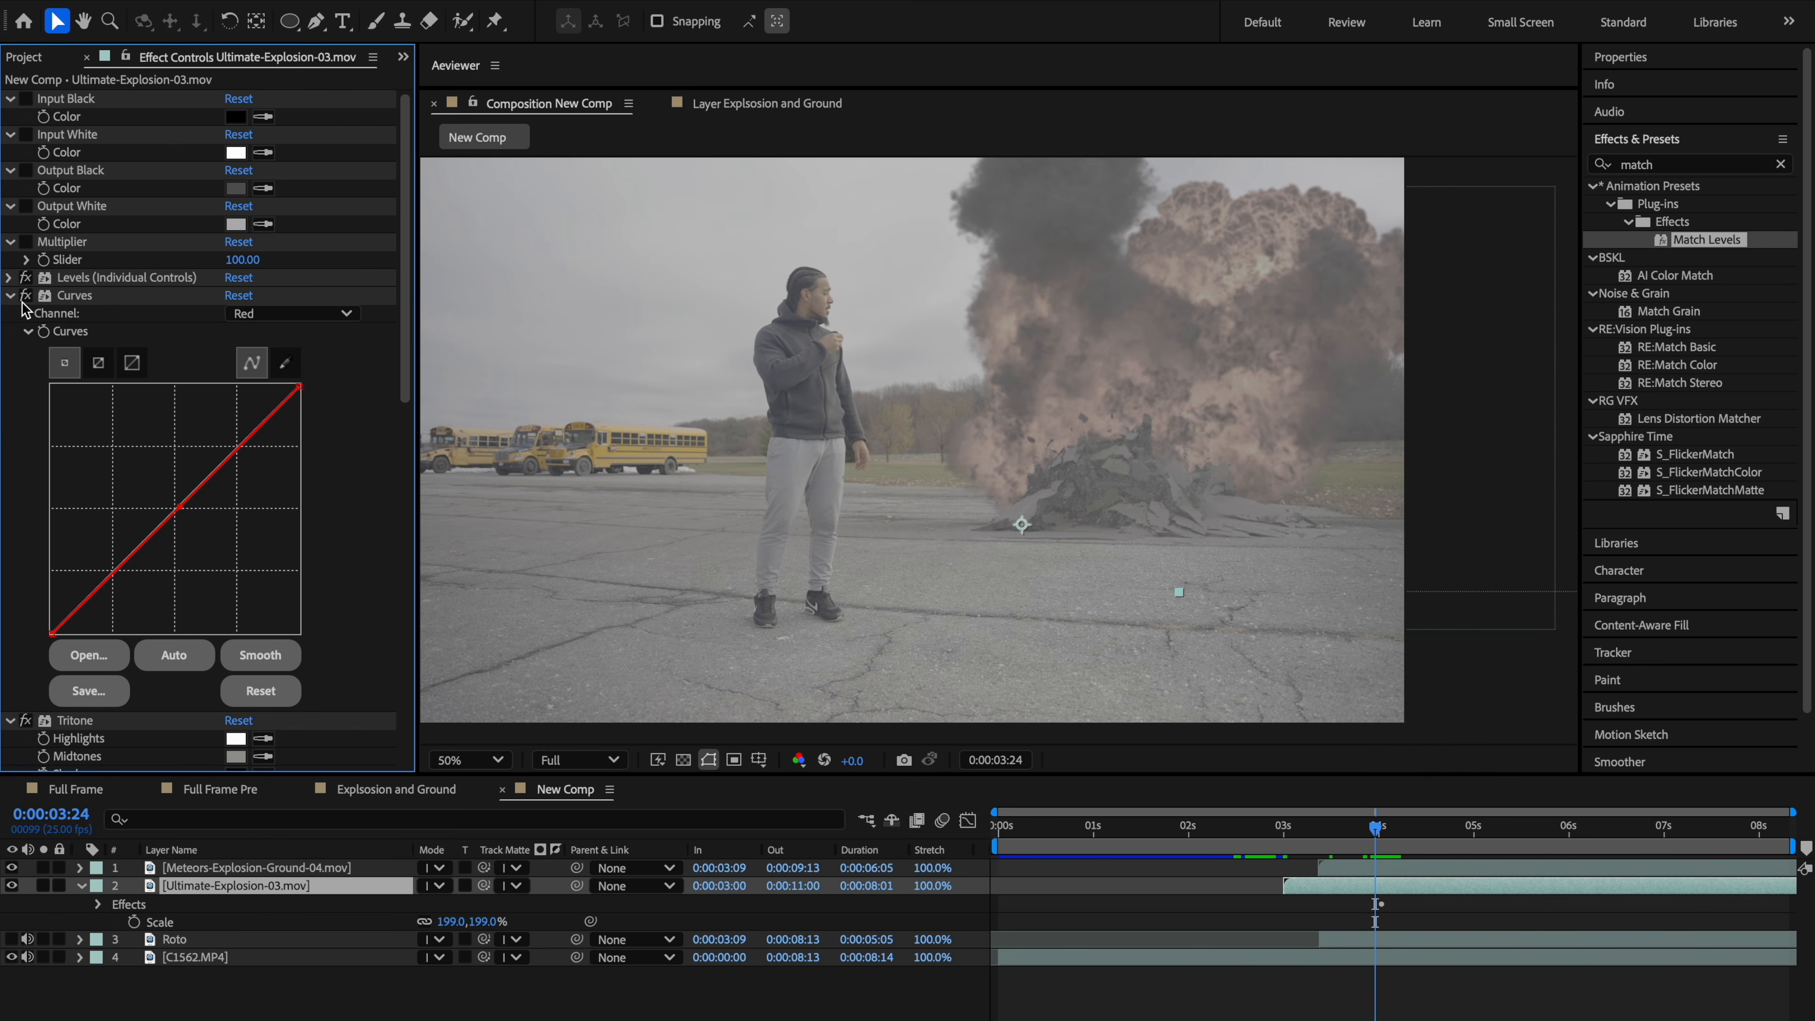
pyautogui.click(10, 296)
pyautogui.click(12, 314)
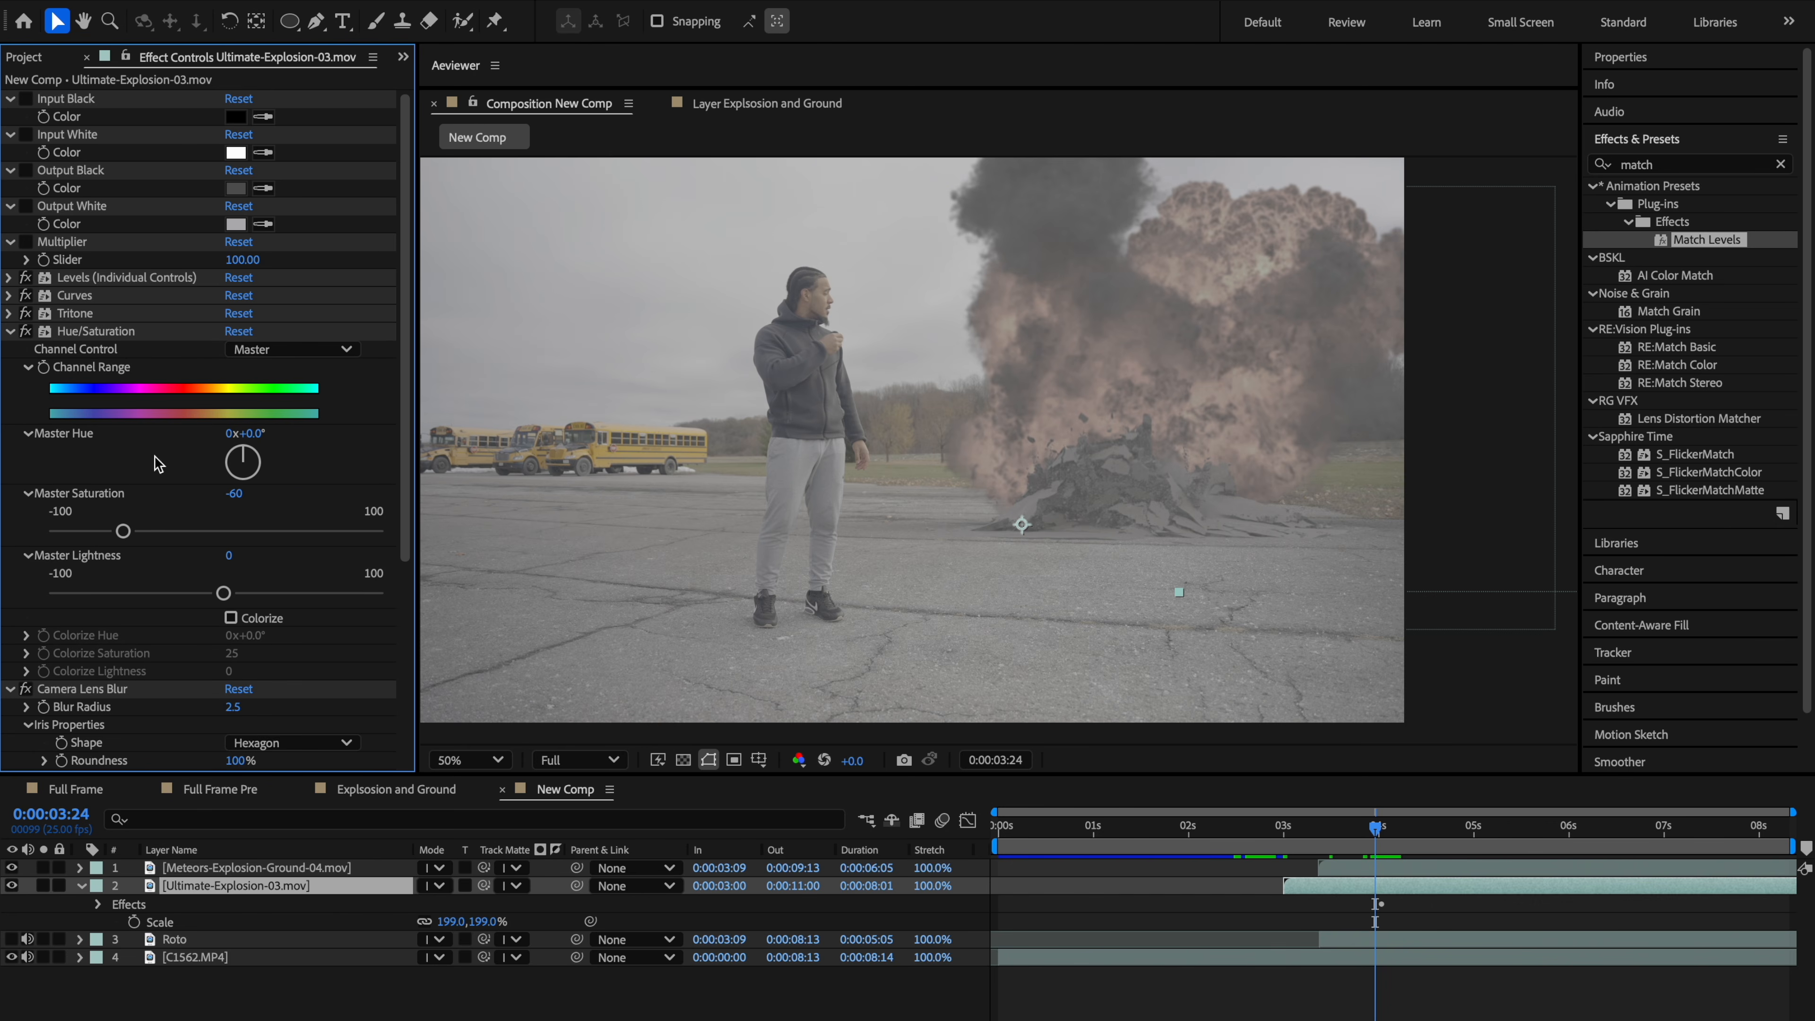
pyautogui.moveTo(123, 531); pyautogui.dragTo(175, 522)
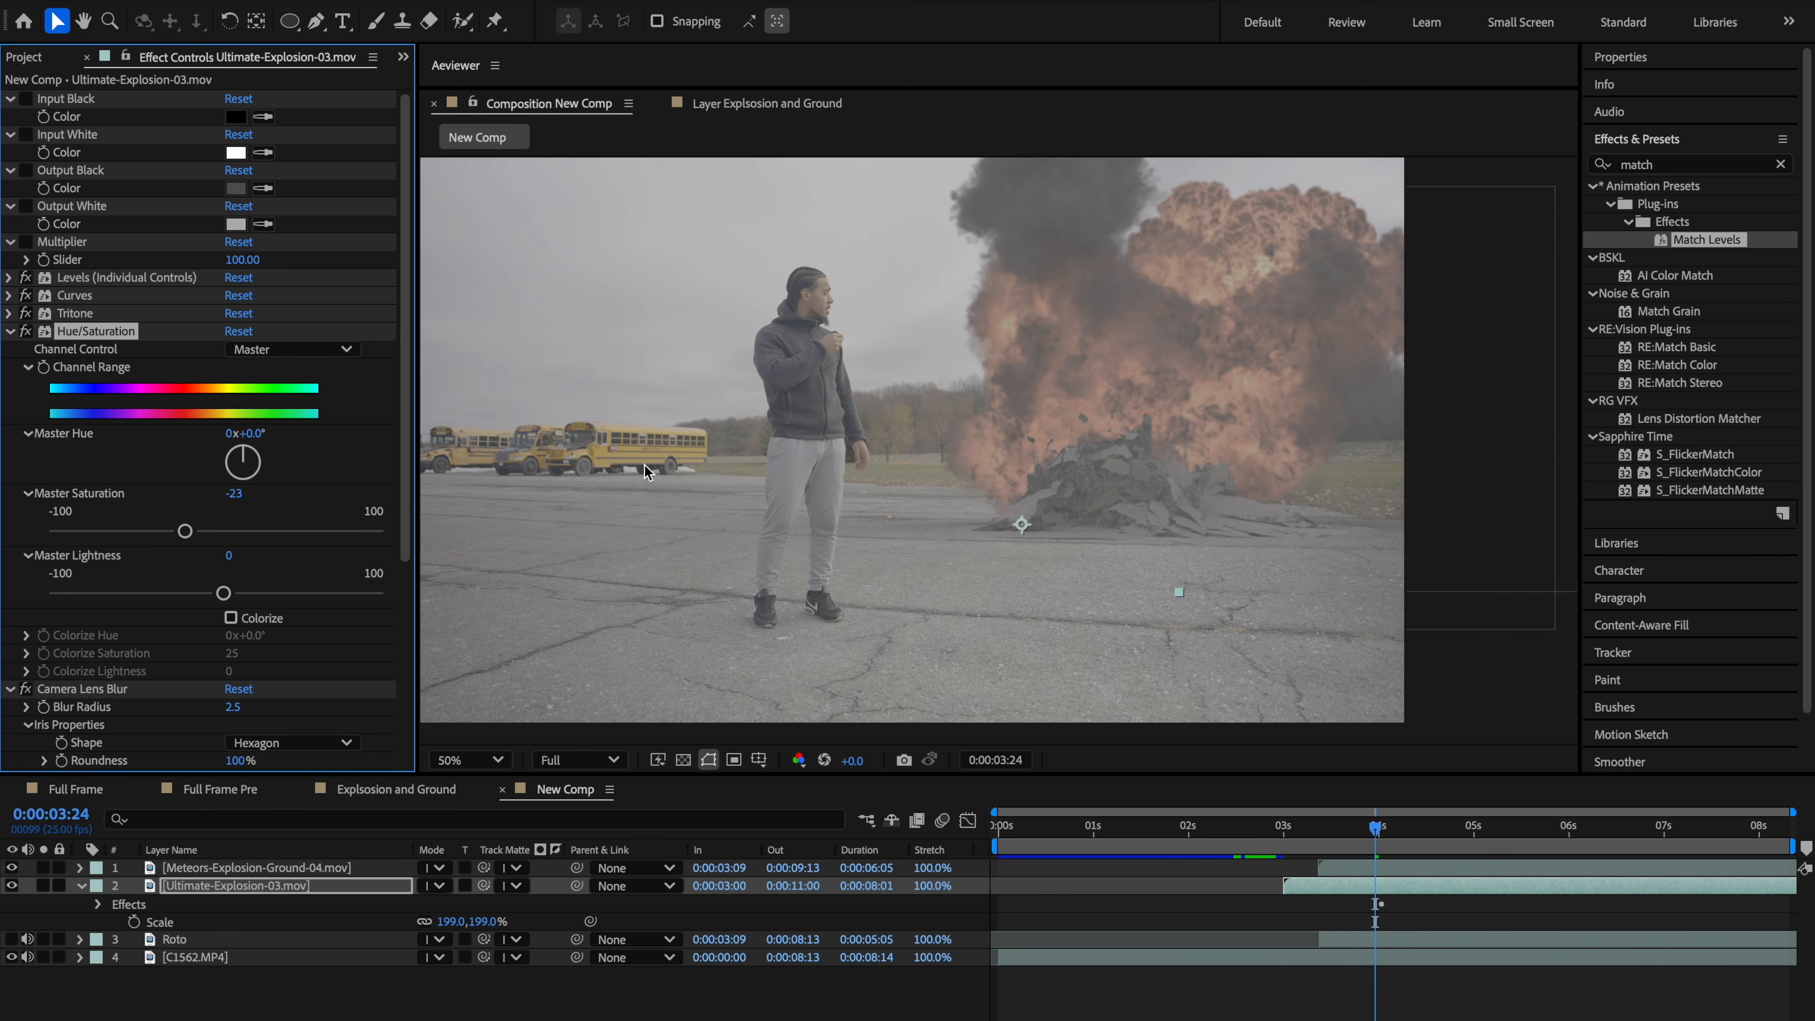
# Step: Switch the workspace to Standard
pyautogui.click(1504, 25)
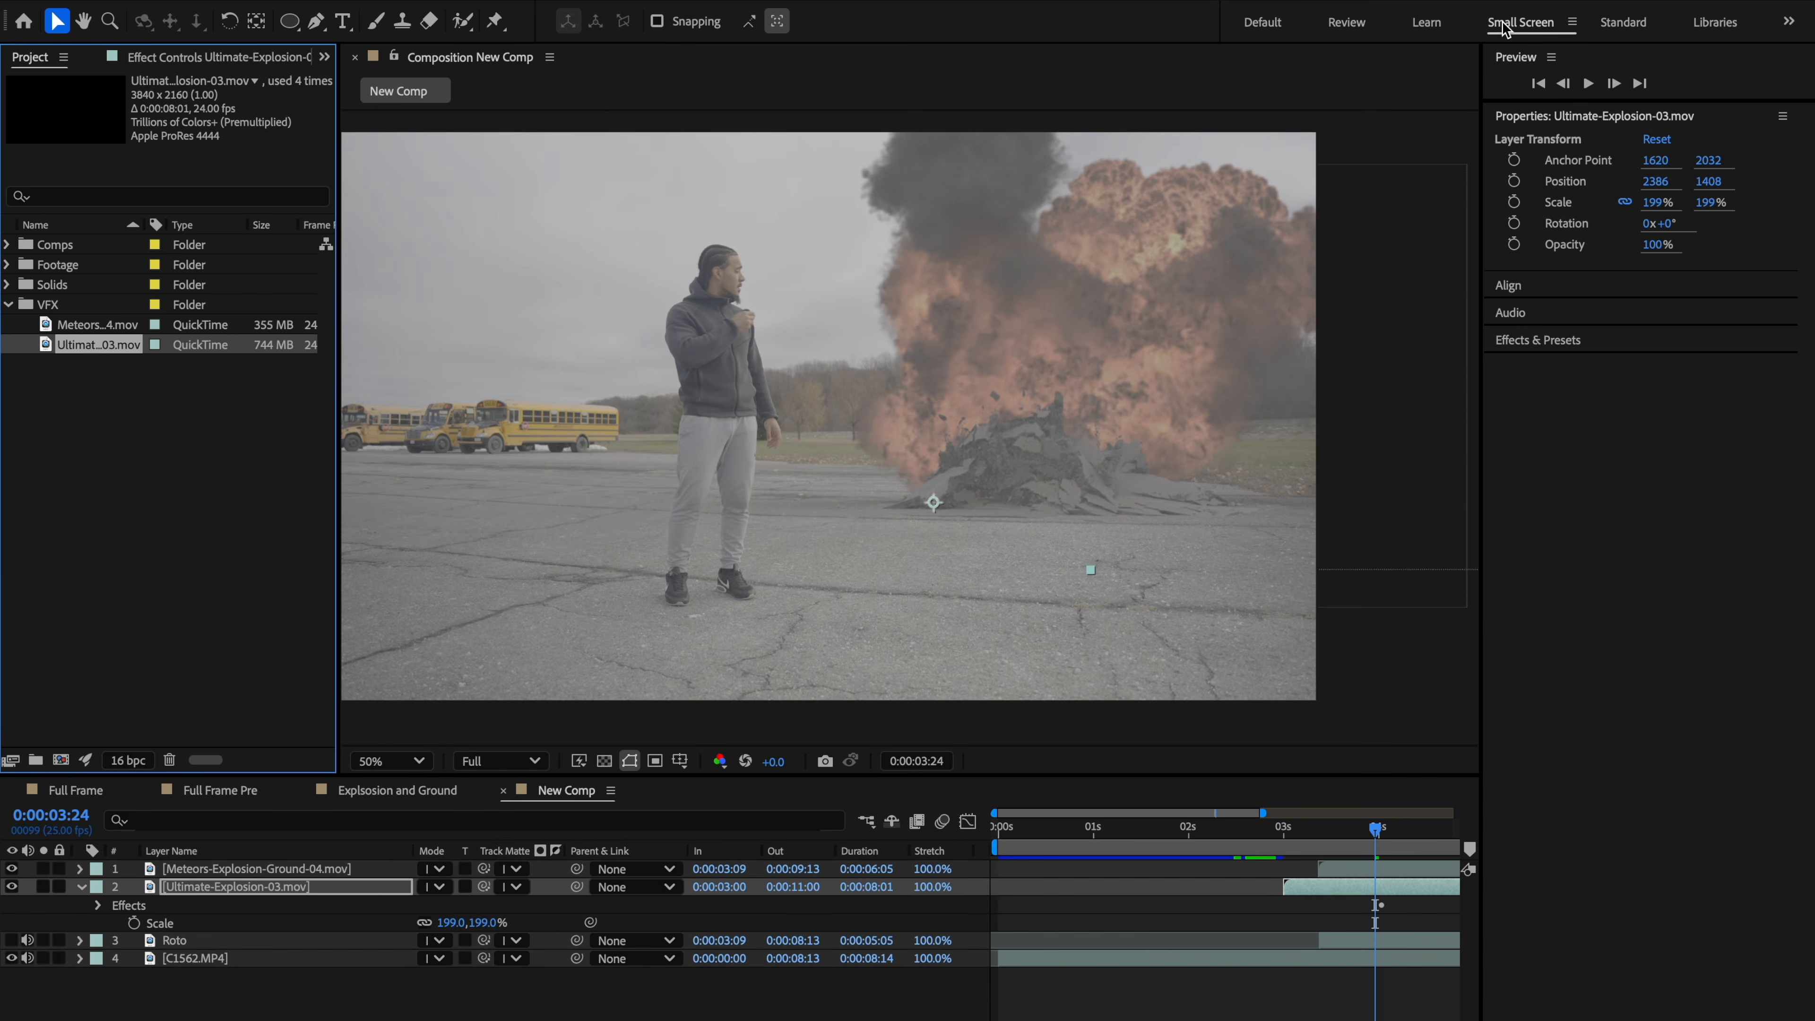
pyautogui.click(1435, 26)
pyautogui.click(1354, 27)
pyautogui.click(1293, 26)
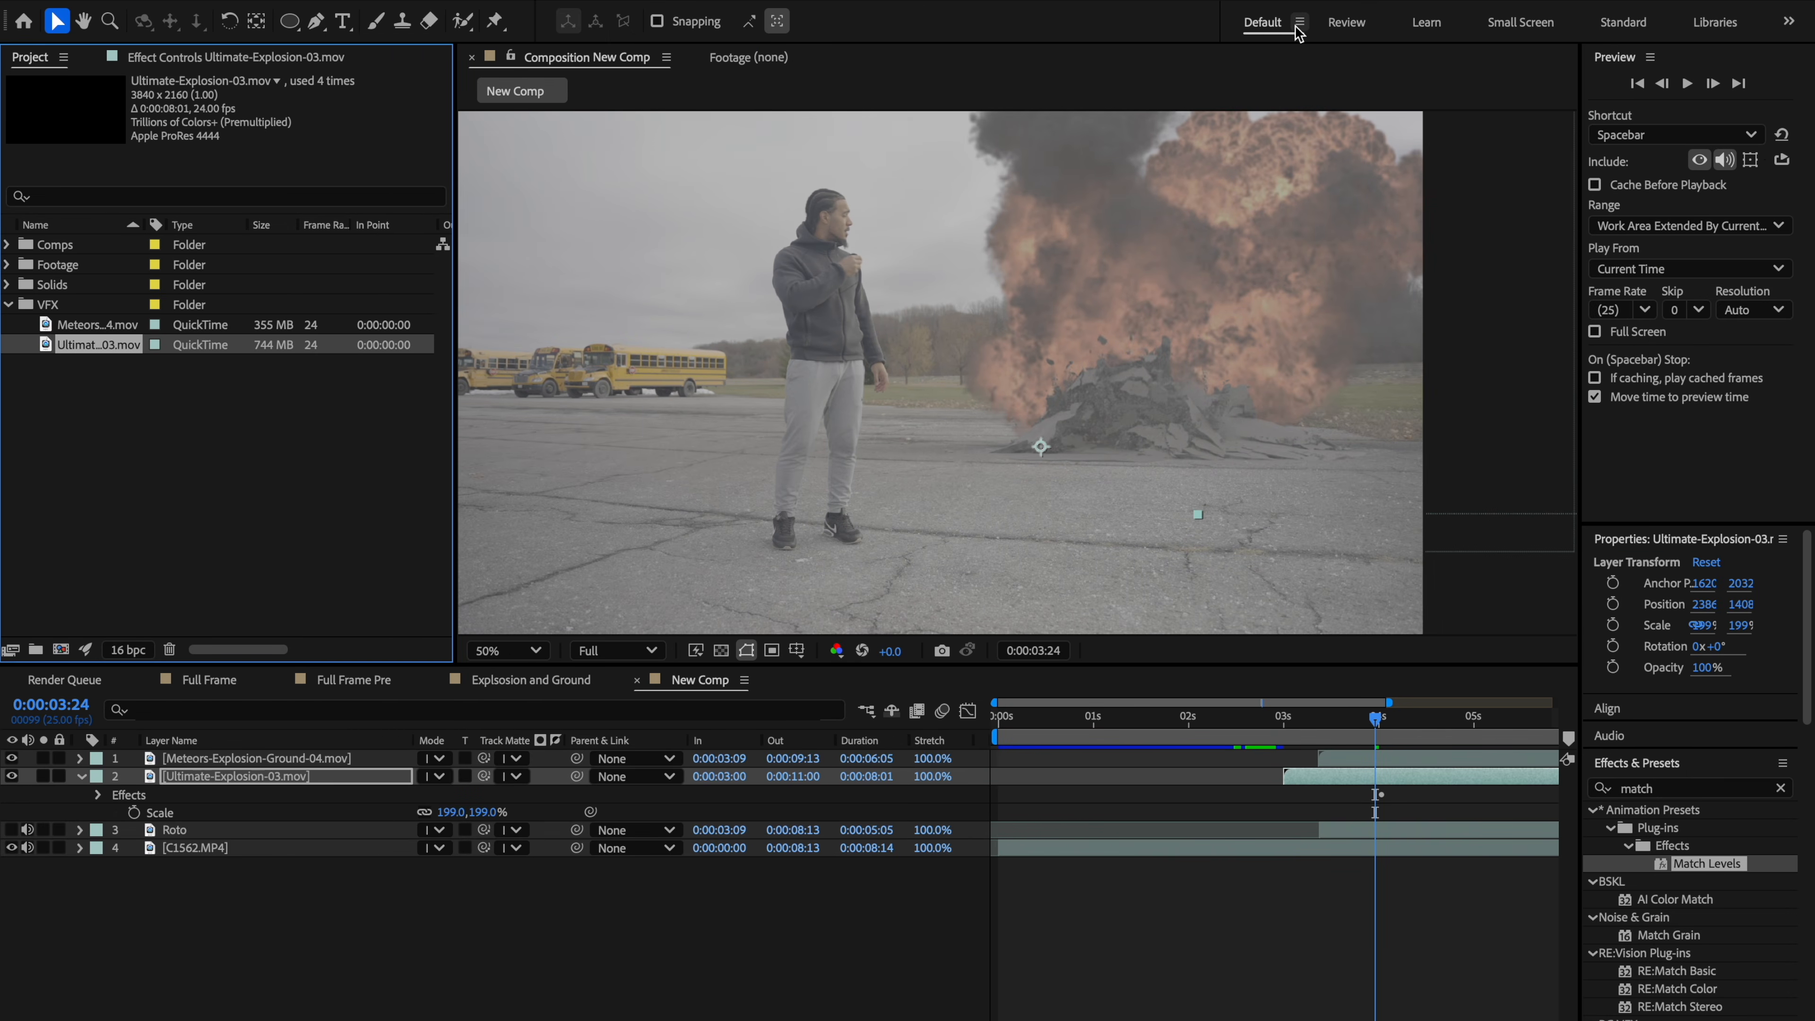
pyautogui.click(1617, 24)
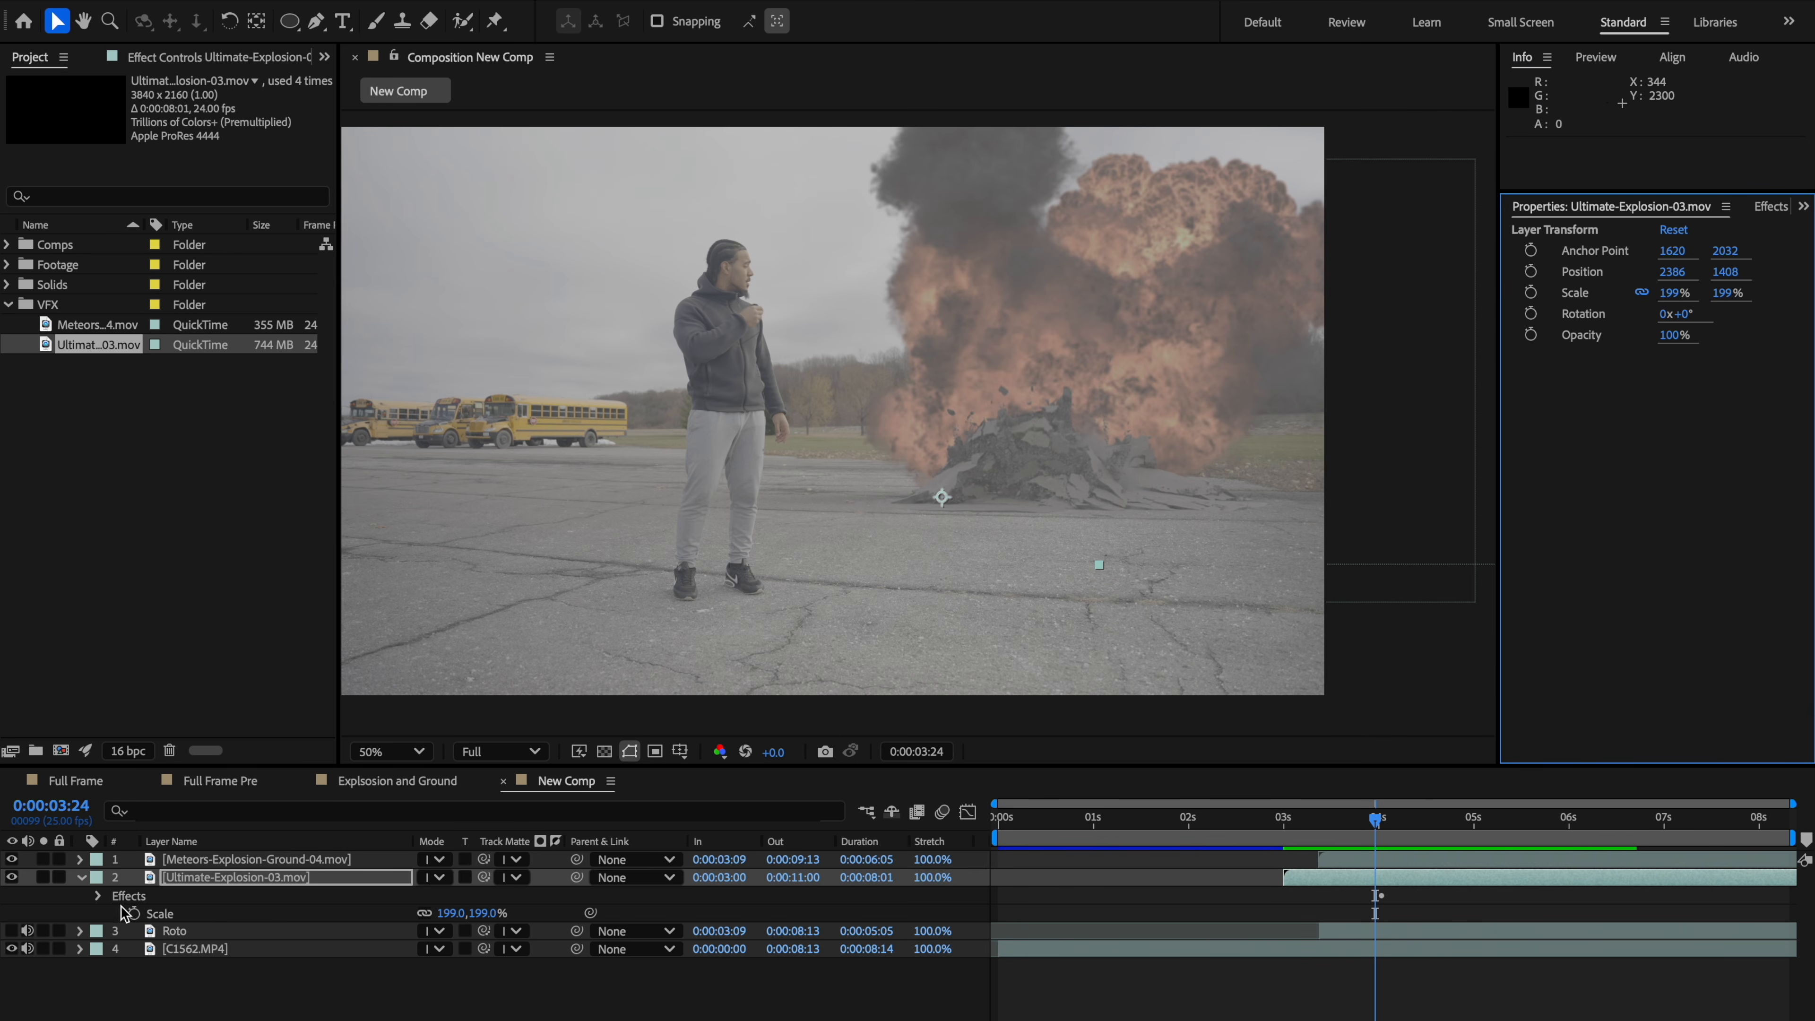
# Step: Retime the explosions so the ground explosion starts at 0:00:03:24 and the fireball at 0:00:03:21
pyautogui.click(81, 878)
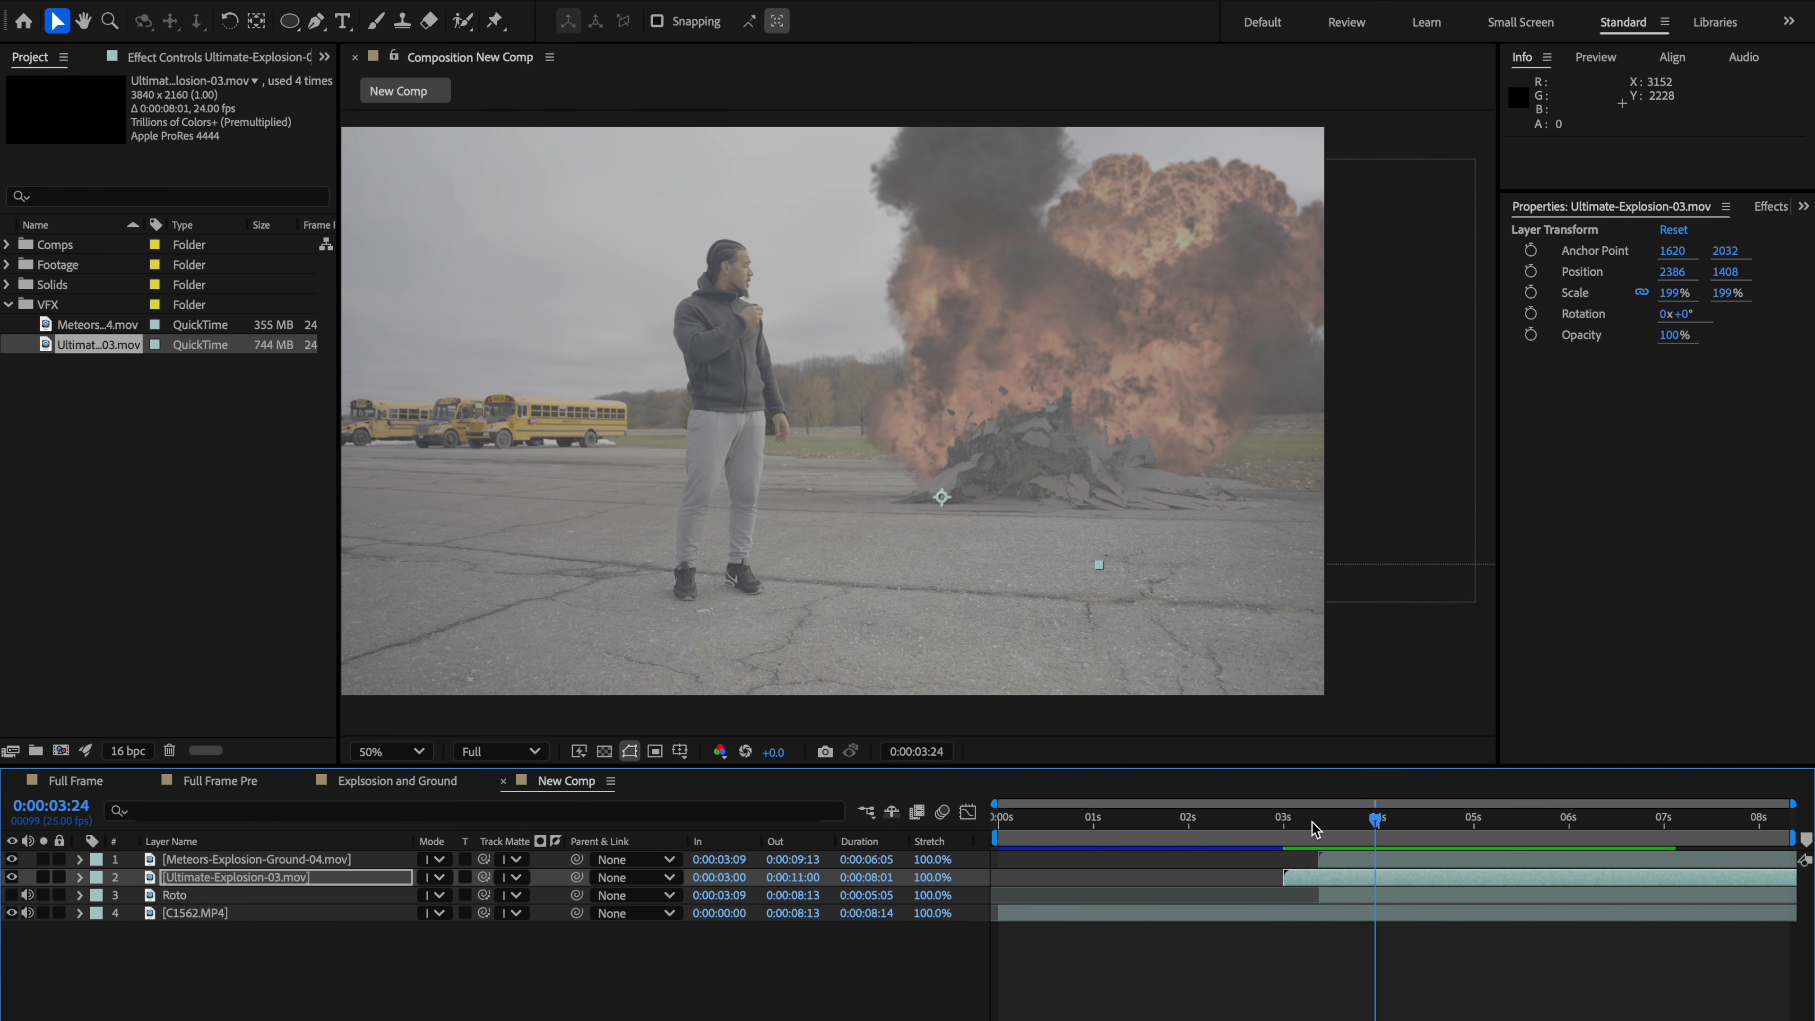
pyautogui.moveTo(1315, 822); pyautogui.dragTo(1418, 857)
pyautogui.keyDown('shift'); pyautogui.click(1338, 860); pyautogui.keyUp('shift')
pyautogui.moveTo(1396, 846)
pyautogui.mouseDown()
pyautogui.moveTo(1379, 868)
pyautogui.moveTo(1415, 864)
pyautogui.moveTo(1399, 866)
pyautogui.mouseUp()
pyautogui.hotkey('ctrl', 'z')
pyautogui.click(1386, 920)
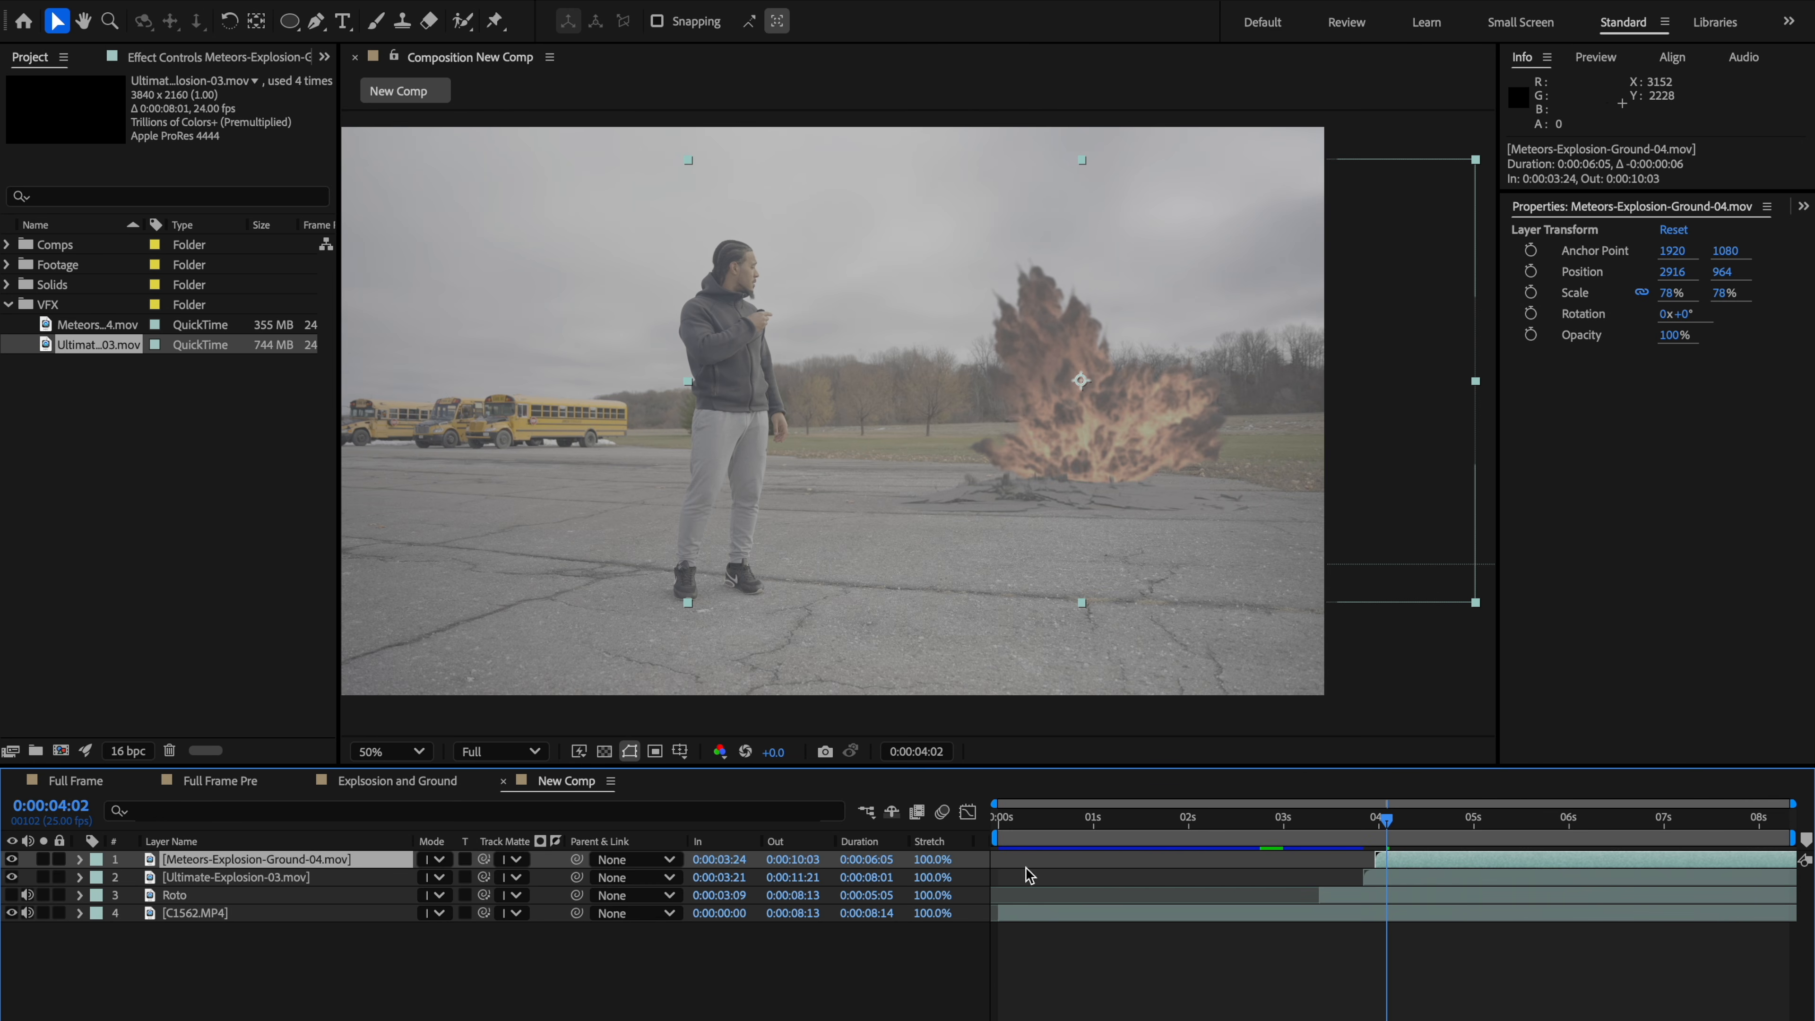
# Step: Time-stretch the ground explosion layer to 70%
pyautogui.click(934, 860)
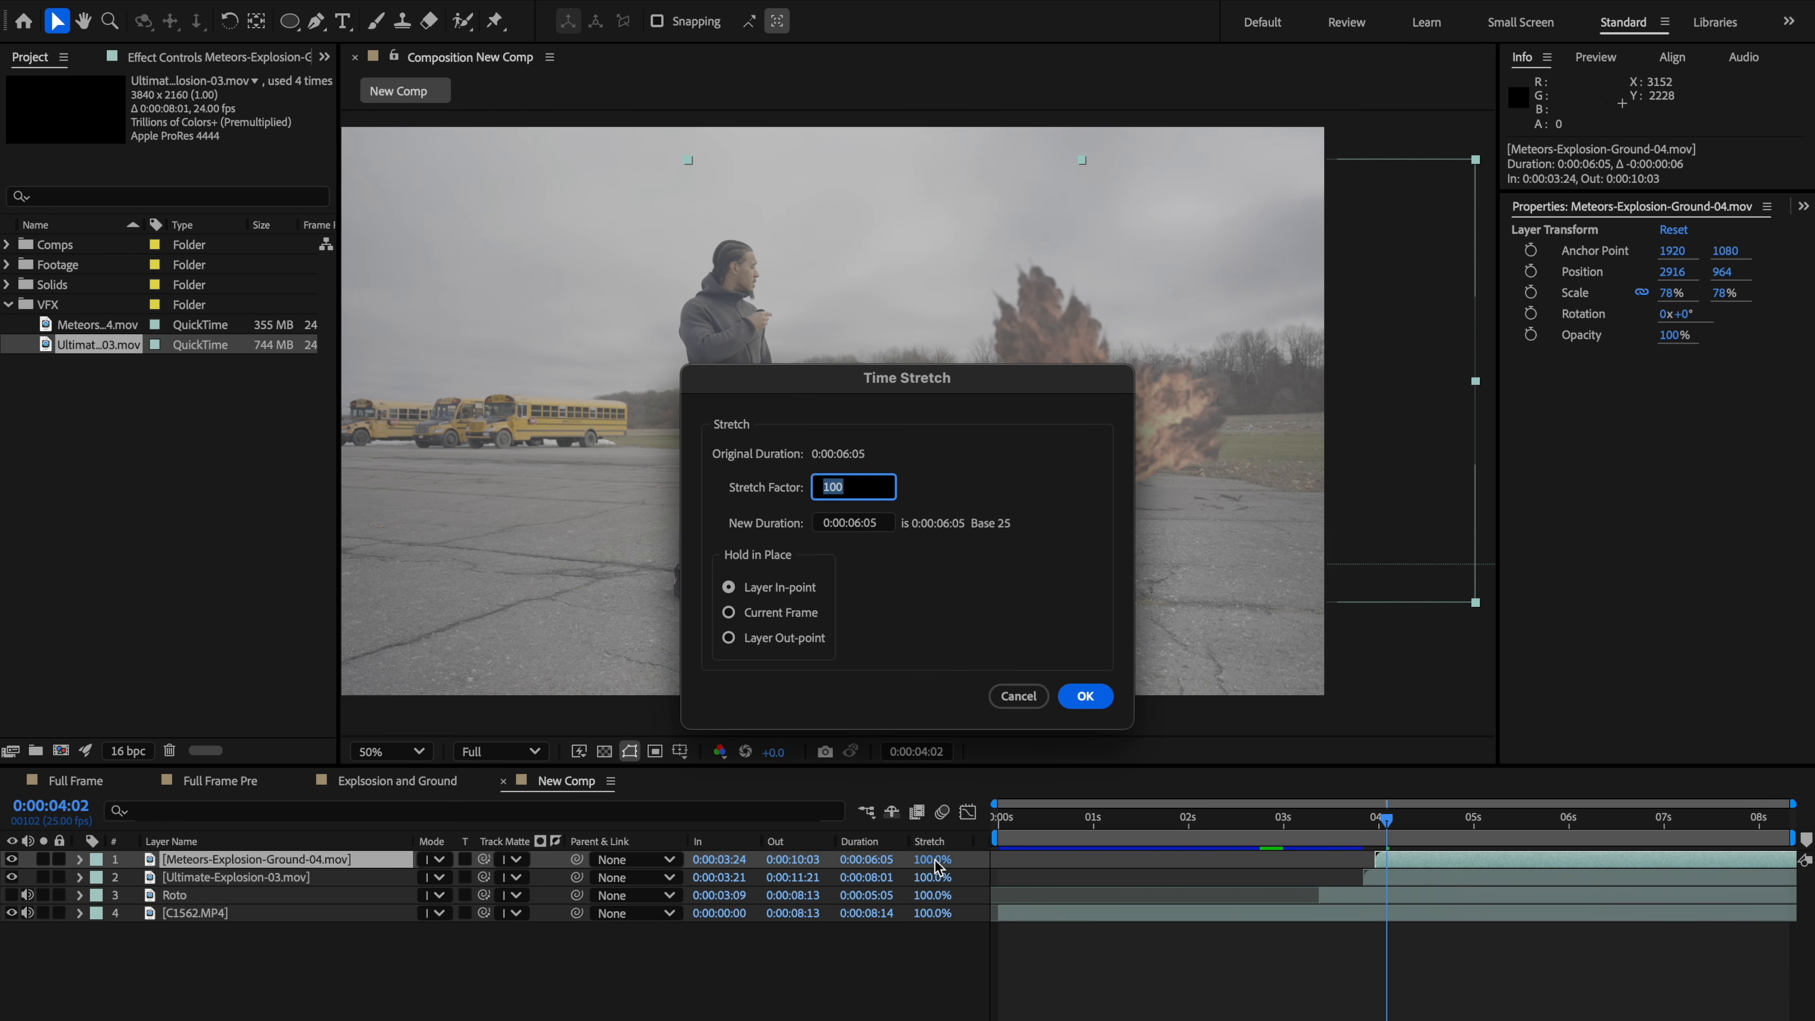
pyautogui.press('Return')
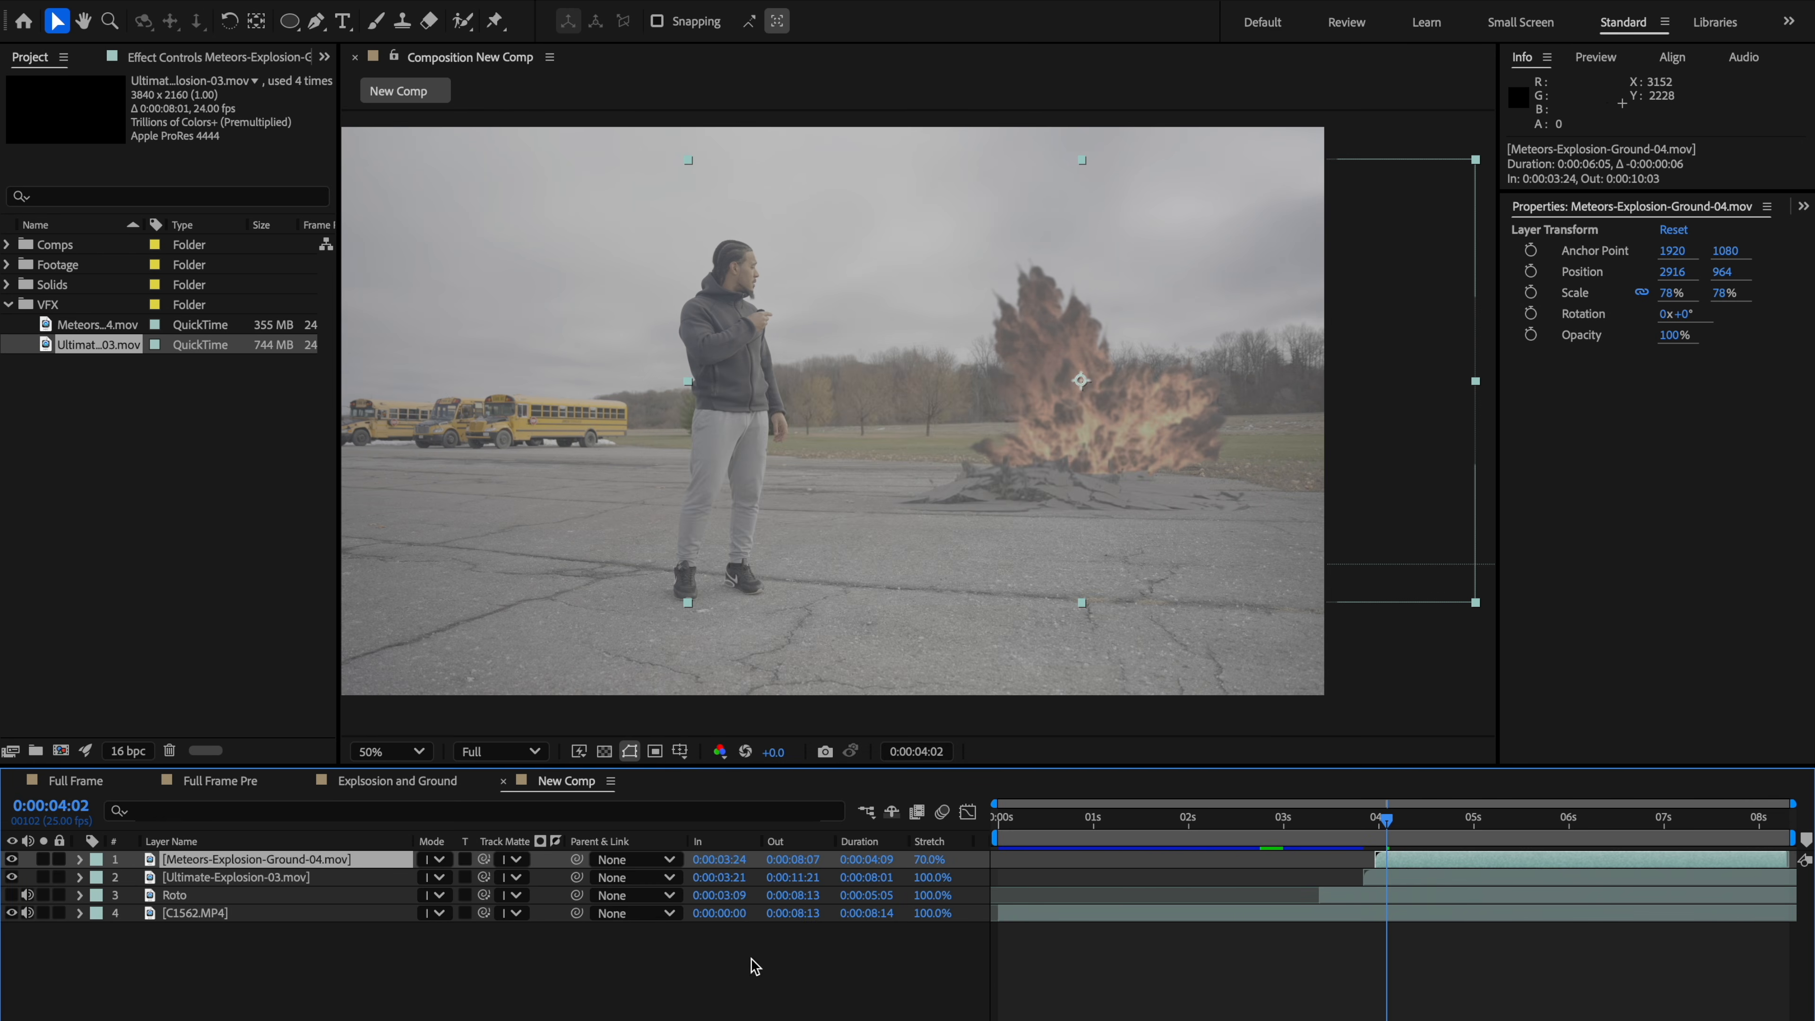
pyautogui.moveTo(1375, 844)
pyautogui.mouseDown()
pyautogui.moveTo(1453, 826)
pyautogui.moveTo(1374, 842)
pyautogui.mouseUp()
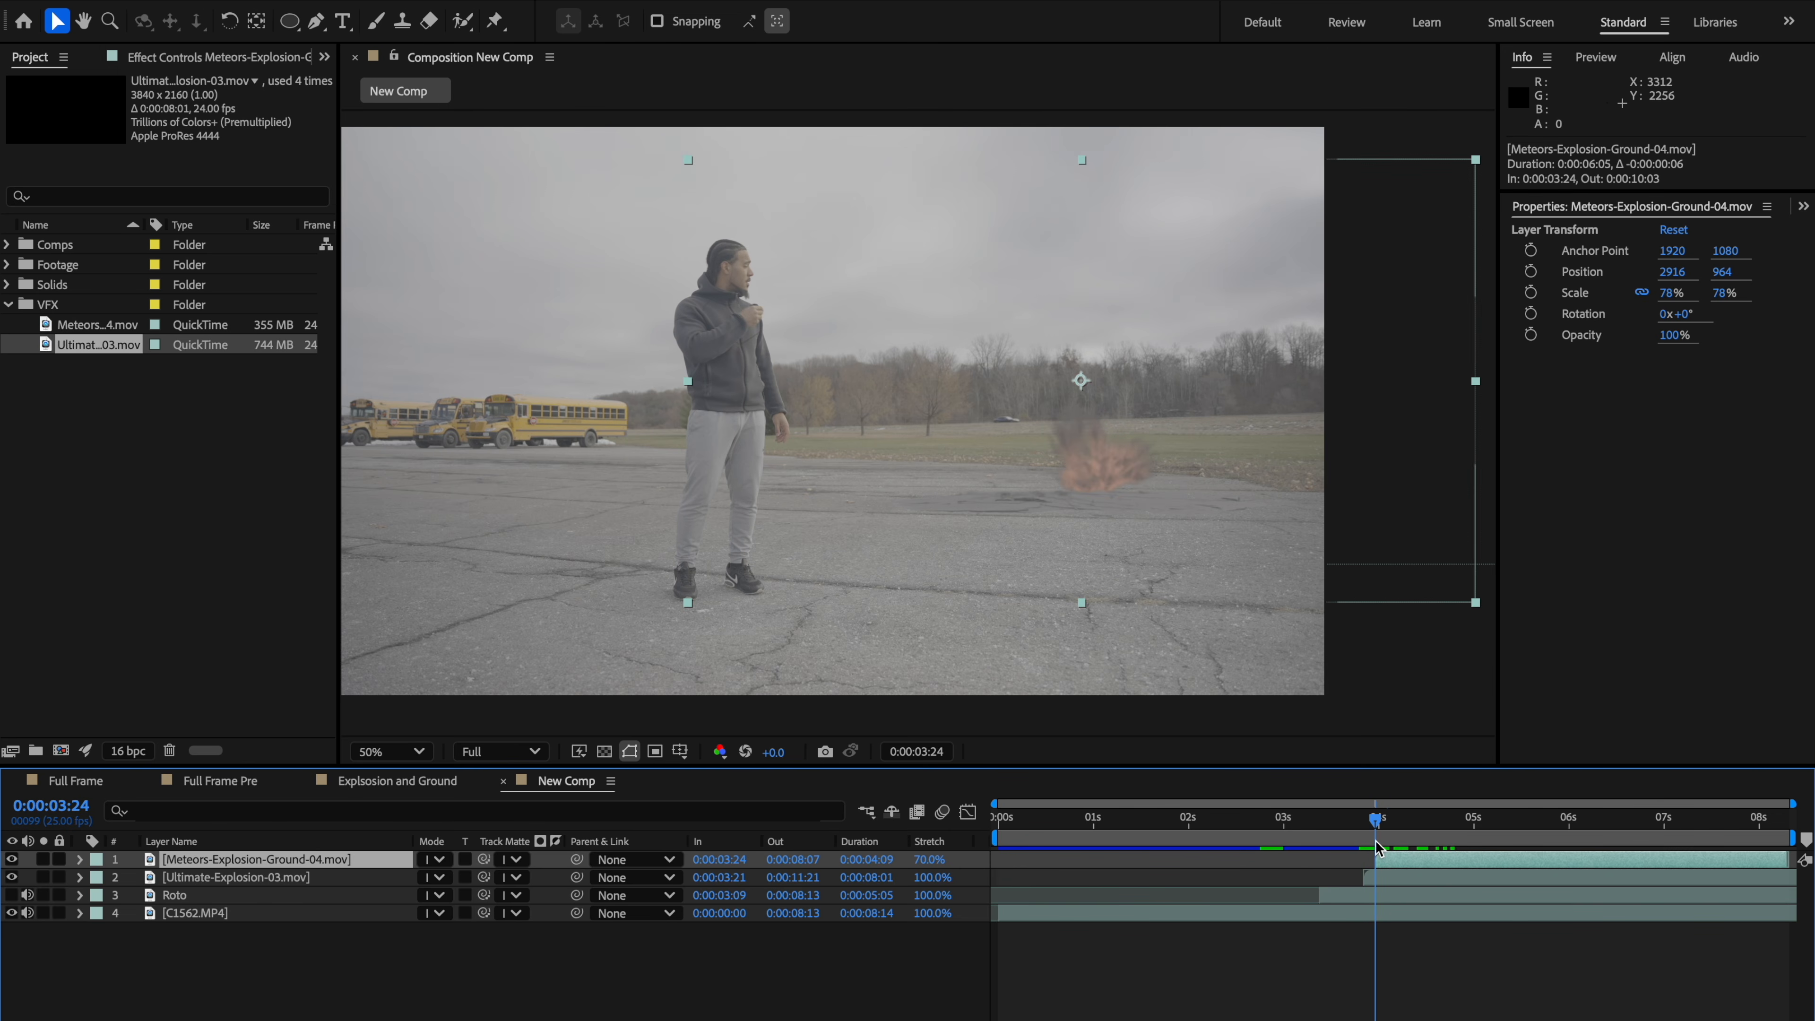
pyautogui.scroll(2, 1071, 586)
pyautogui.moveTo(1038, 608); pyautogui.dragTo(992, 255)
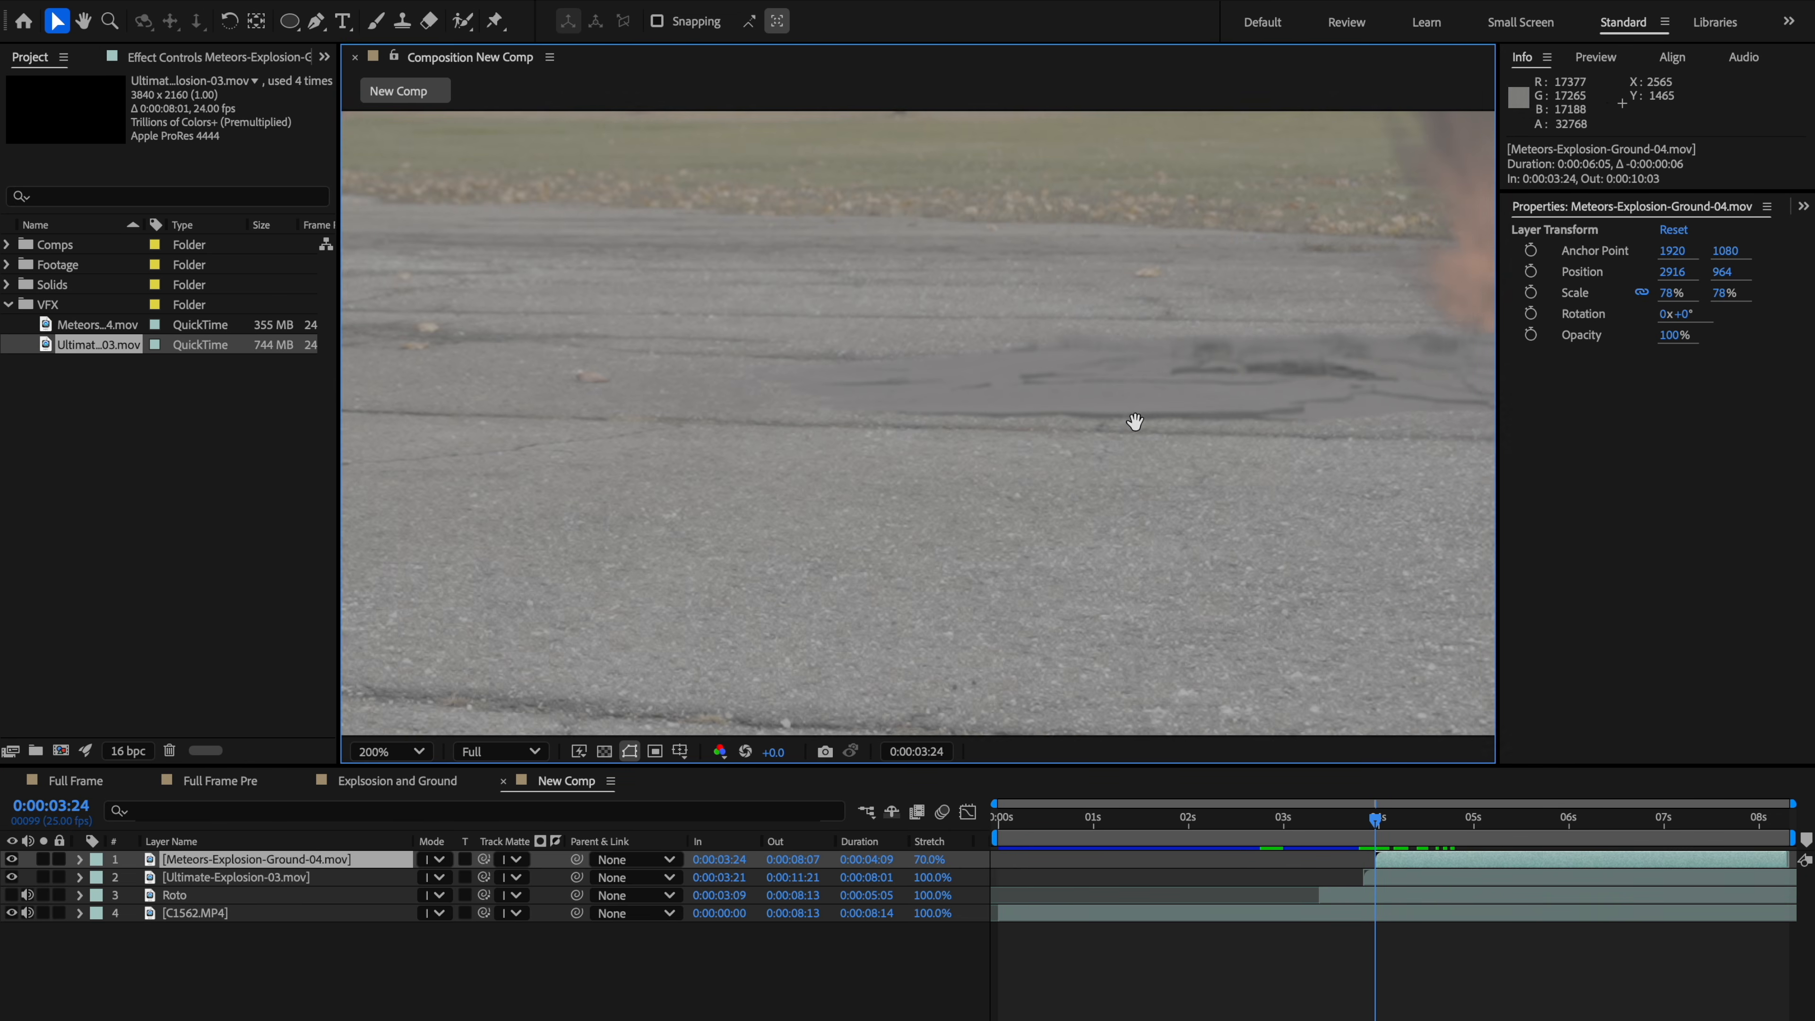
# Step: Review the explosions in the composition around the 4-second mark
pyautogui.moveTo(1134, 418); pyautogui.dragTo(1028, 435)
pyautogui.scroll(-2, 1079, 486)
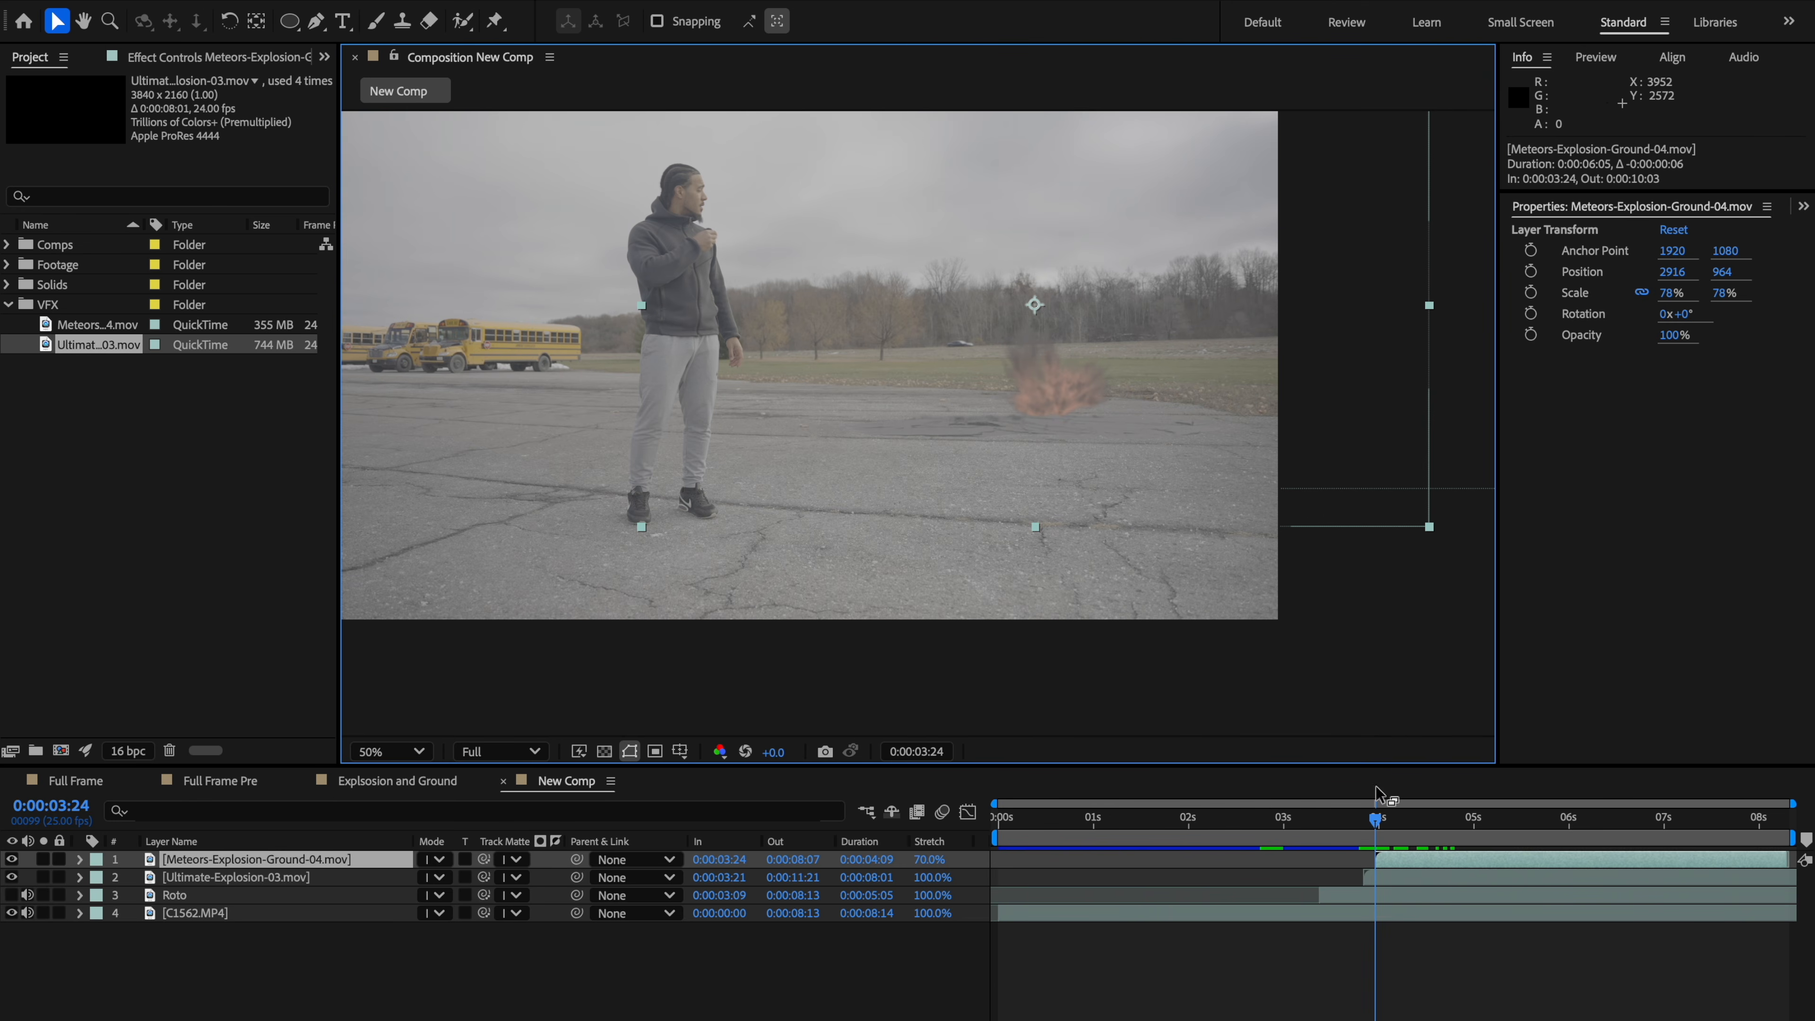
pyautogui.moveTo(1377, 824); pyautogui.dragTo(1418, 823)
pyautogui.scroll(1, 982, 323)
pyautogui.scroll(-3, 1077, 531)
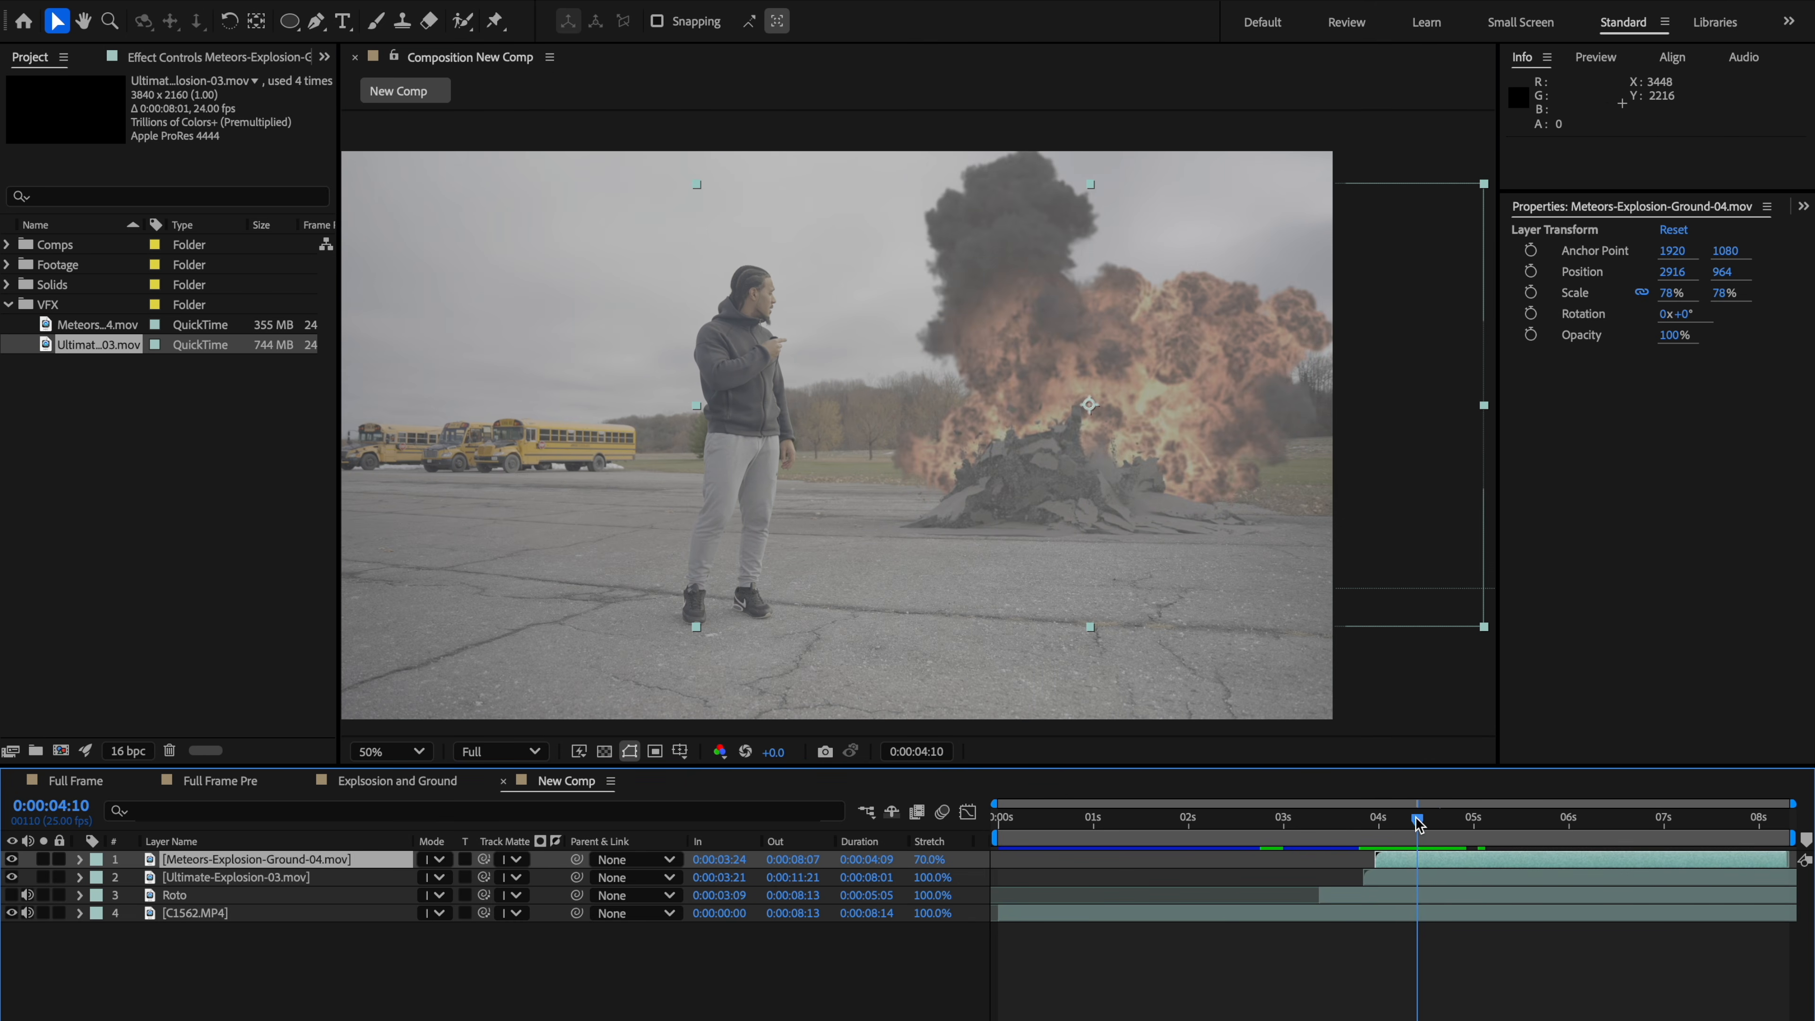
pyautogui.click(309, 874)
pyautogui.press('s')
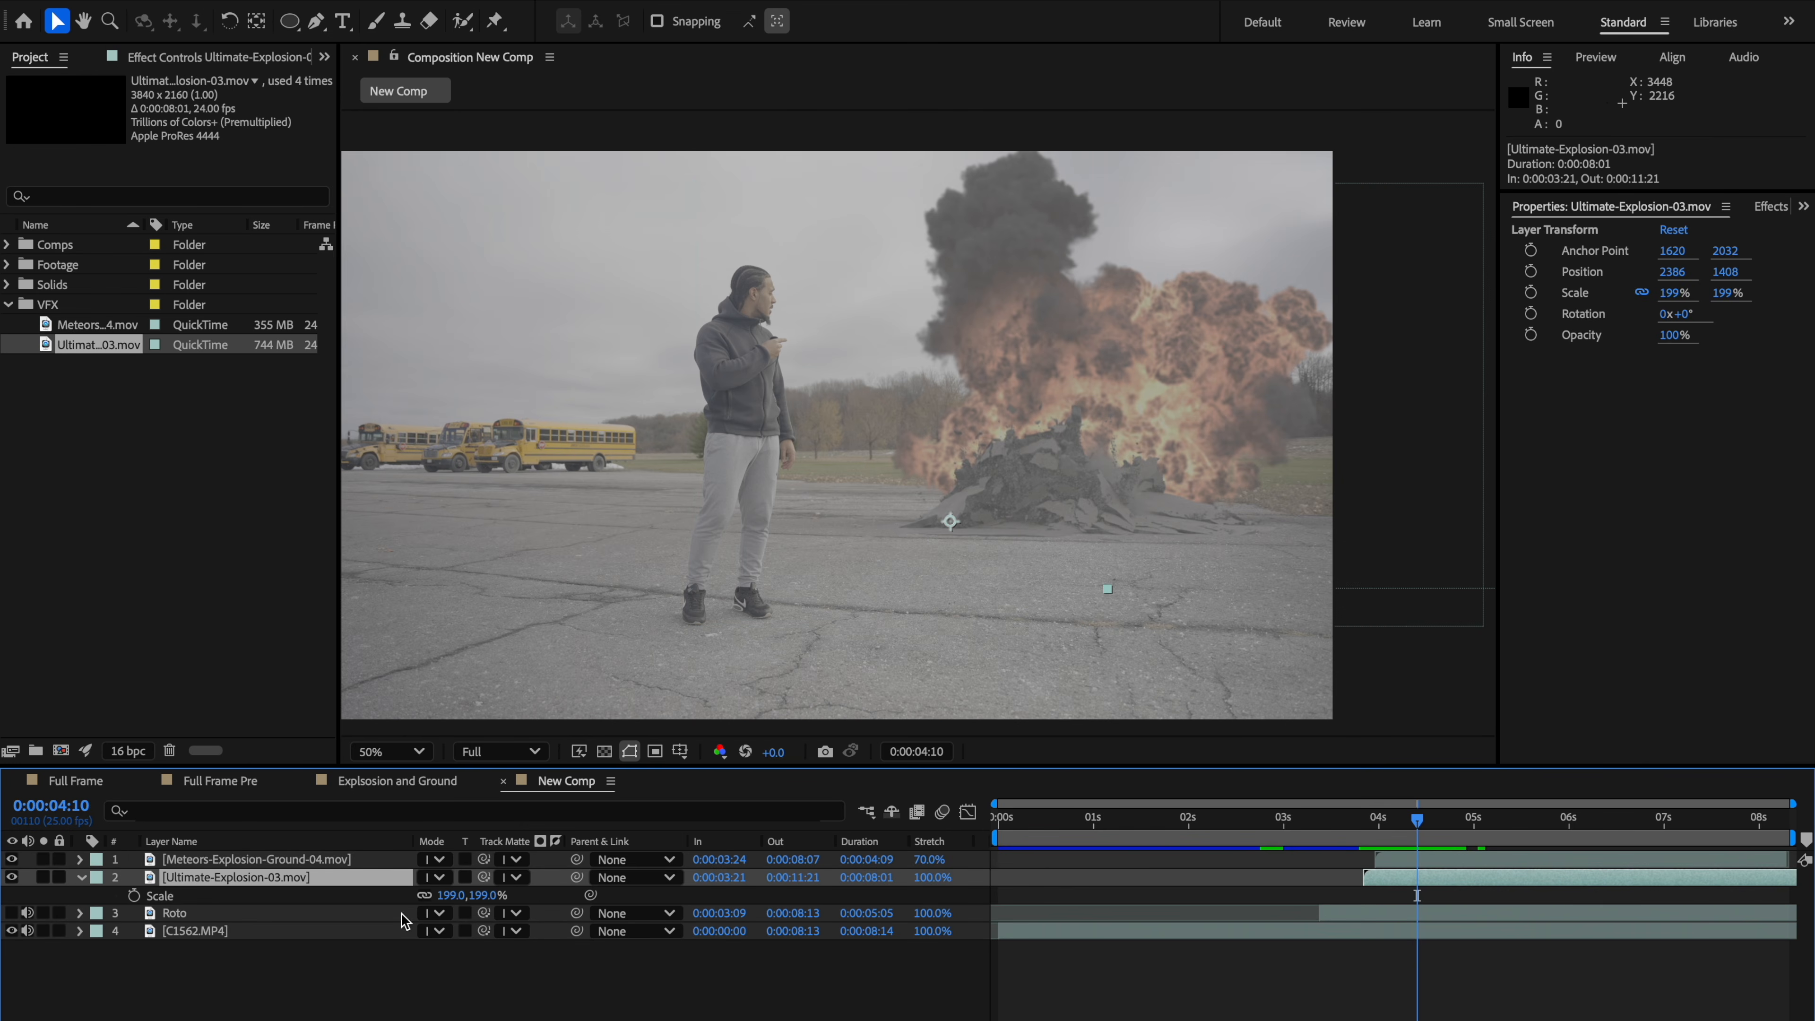
pyautogui.moveTo(442, 898); pyautogui.dragTo(450, 898)
pyautogui.hotkey('ctrl', 'z')
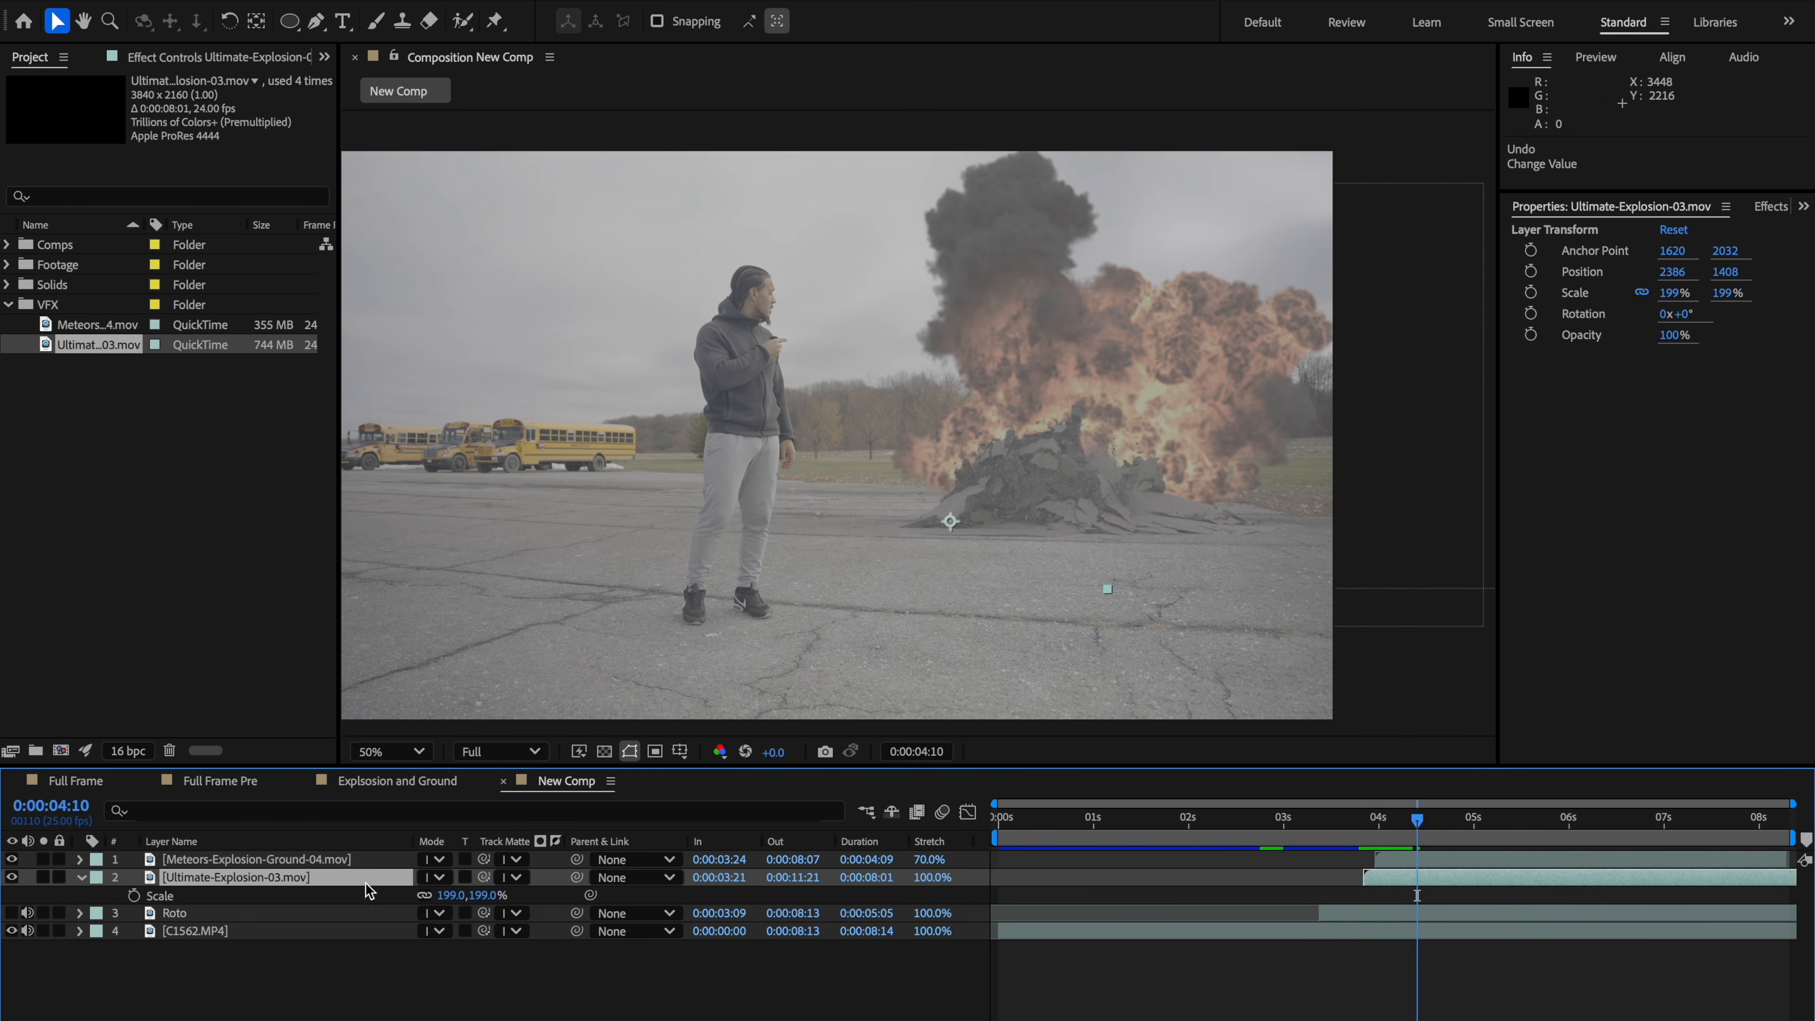
# Step: Scale the ground explosion layer to 88% and move it to position 3020, 912
pyautogui.click(362, 865)
pyautogui.press('s')
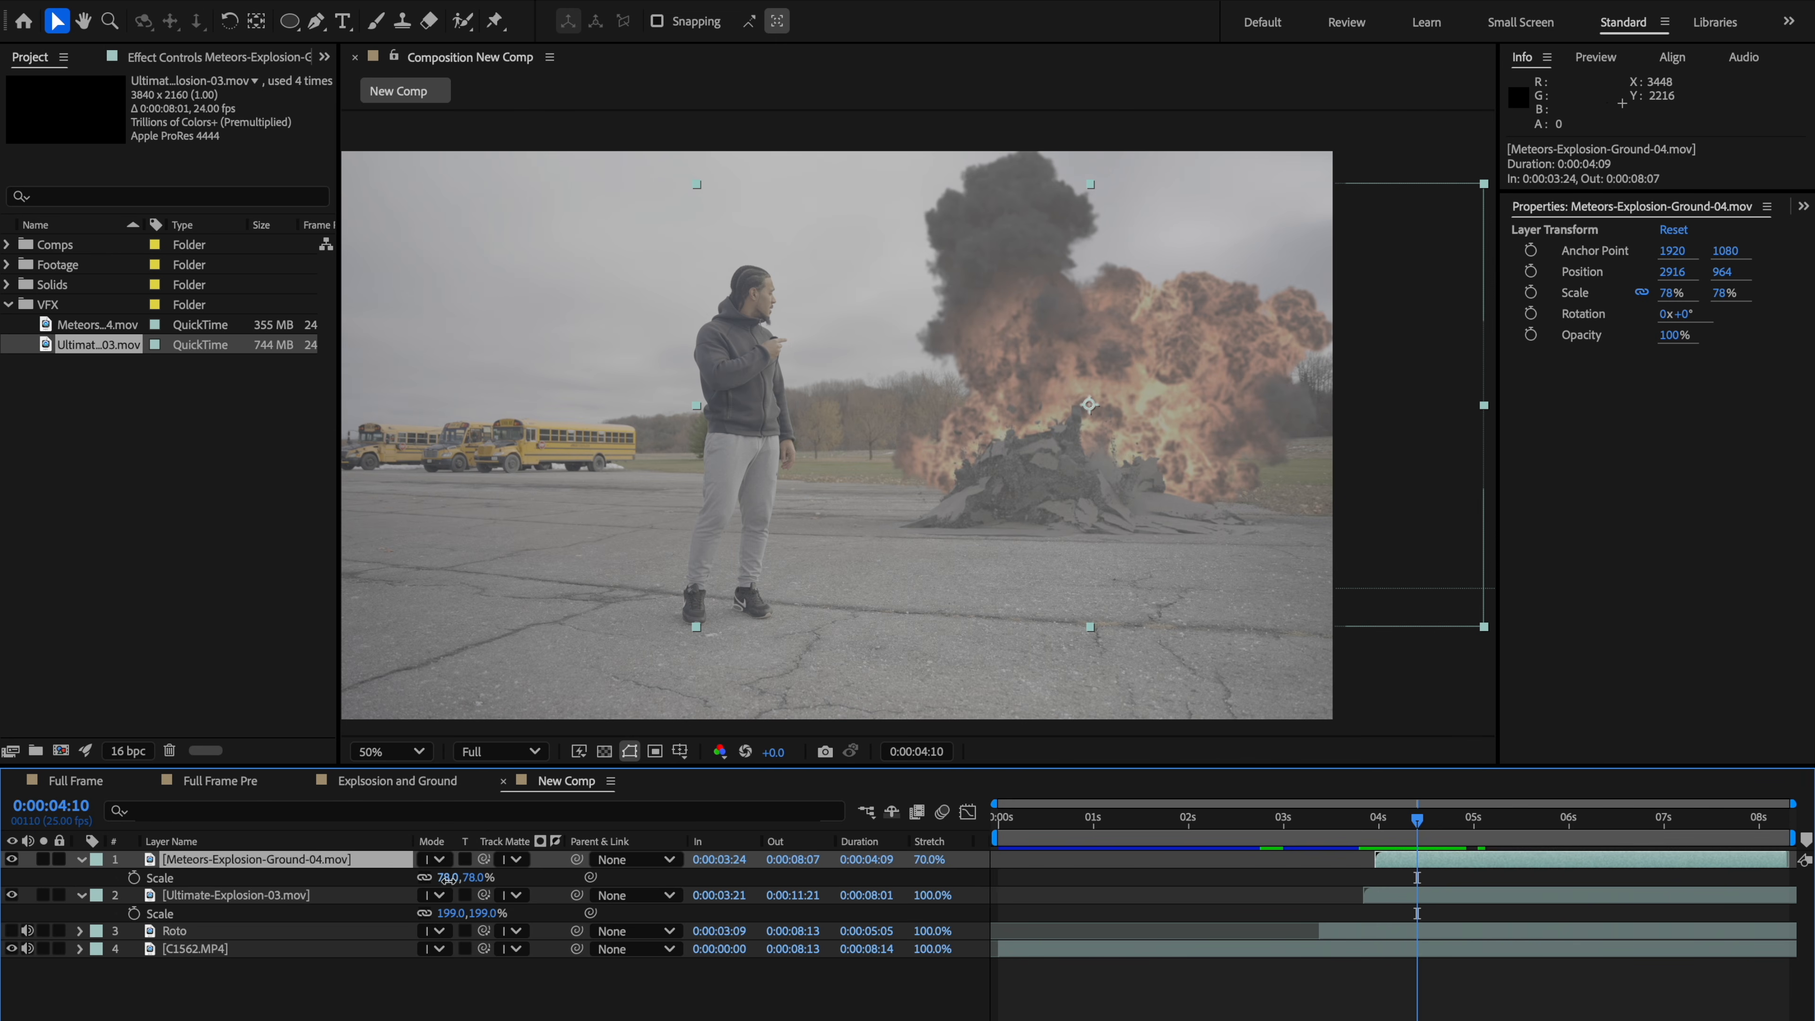
pyautogui.moveTo(448, 878); pyautogui.dragTo(460, 878)
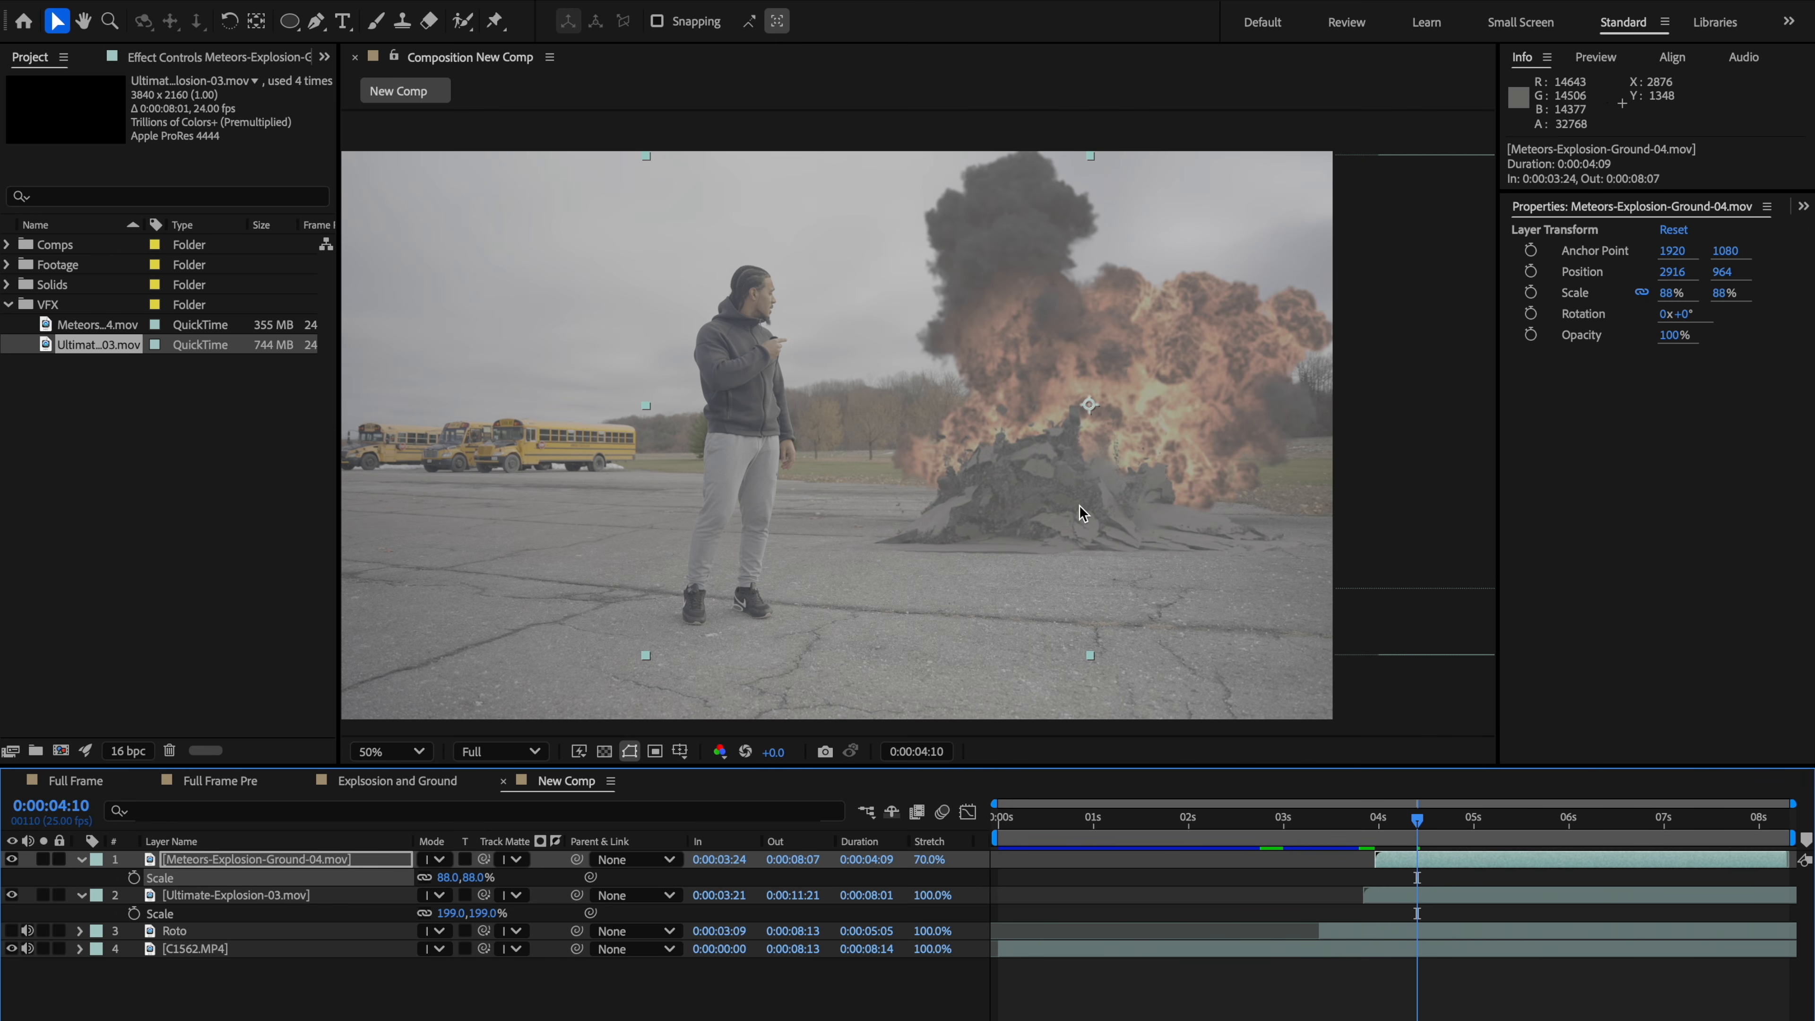
pyautogui.moveTo(1080, 506)
pyautogui.mouseDown()
pyautogui.moveTo(1085, 392)
pyautogui.moveTo(1106, 492)
pyautogui.mouseUp()
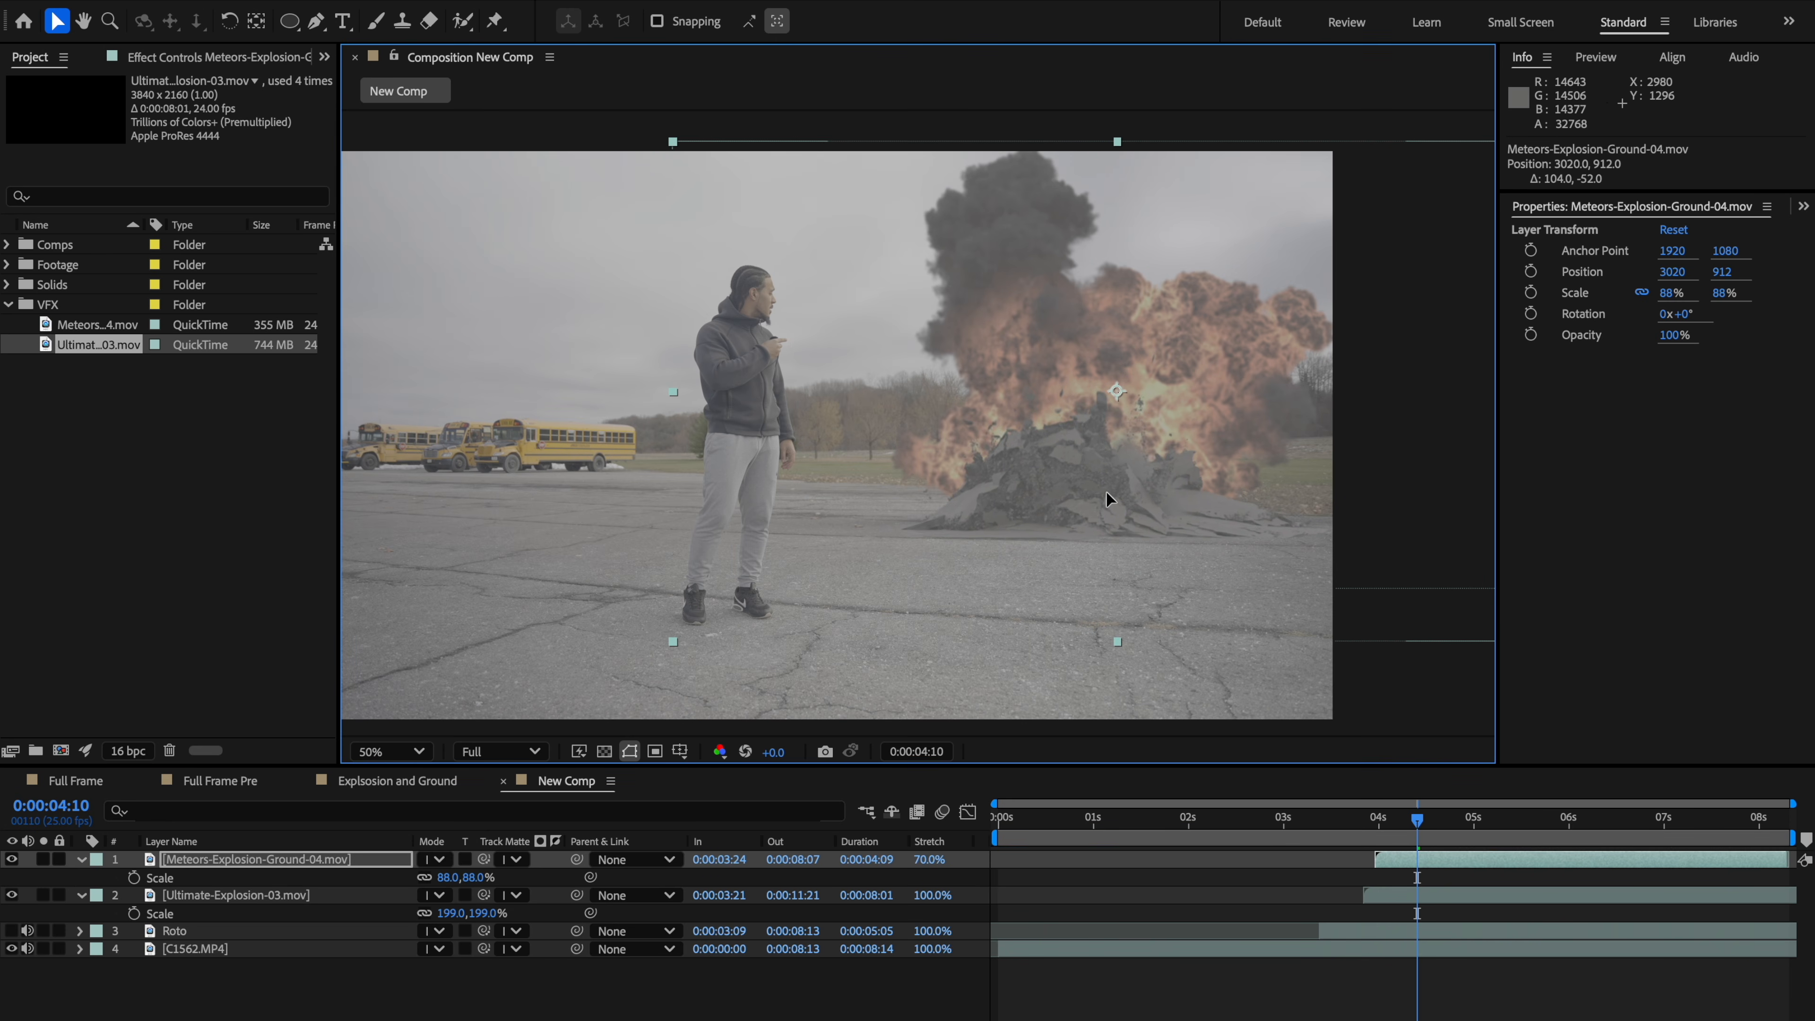
# Step: Scrub and preview the composite to check the ground explosion's placement against the man and fireball
pyautogui.moveTo(1375, 818); pyautogui.dragTo(1436, 827)
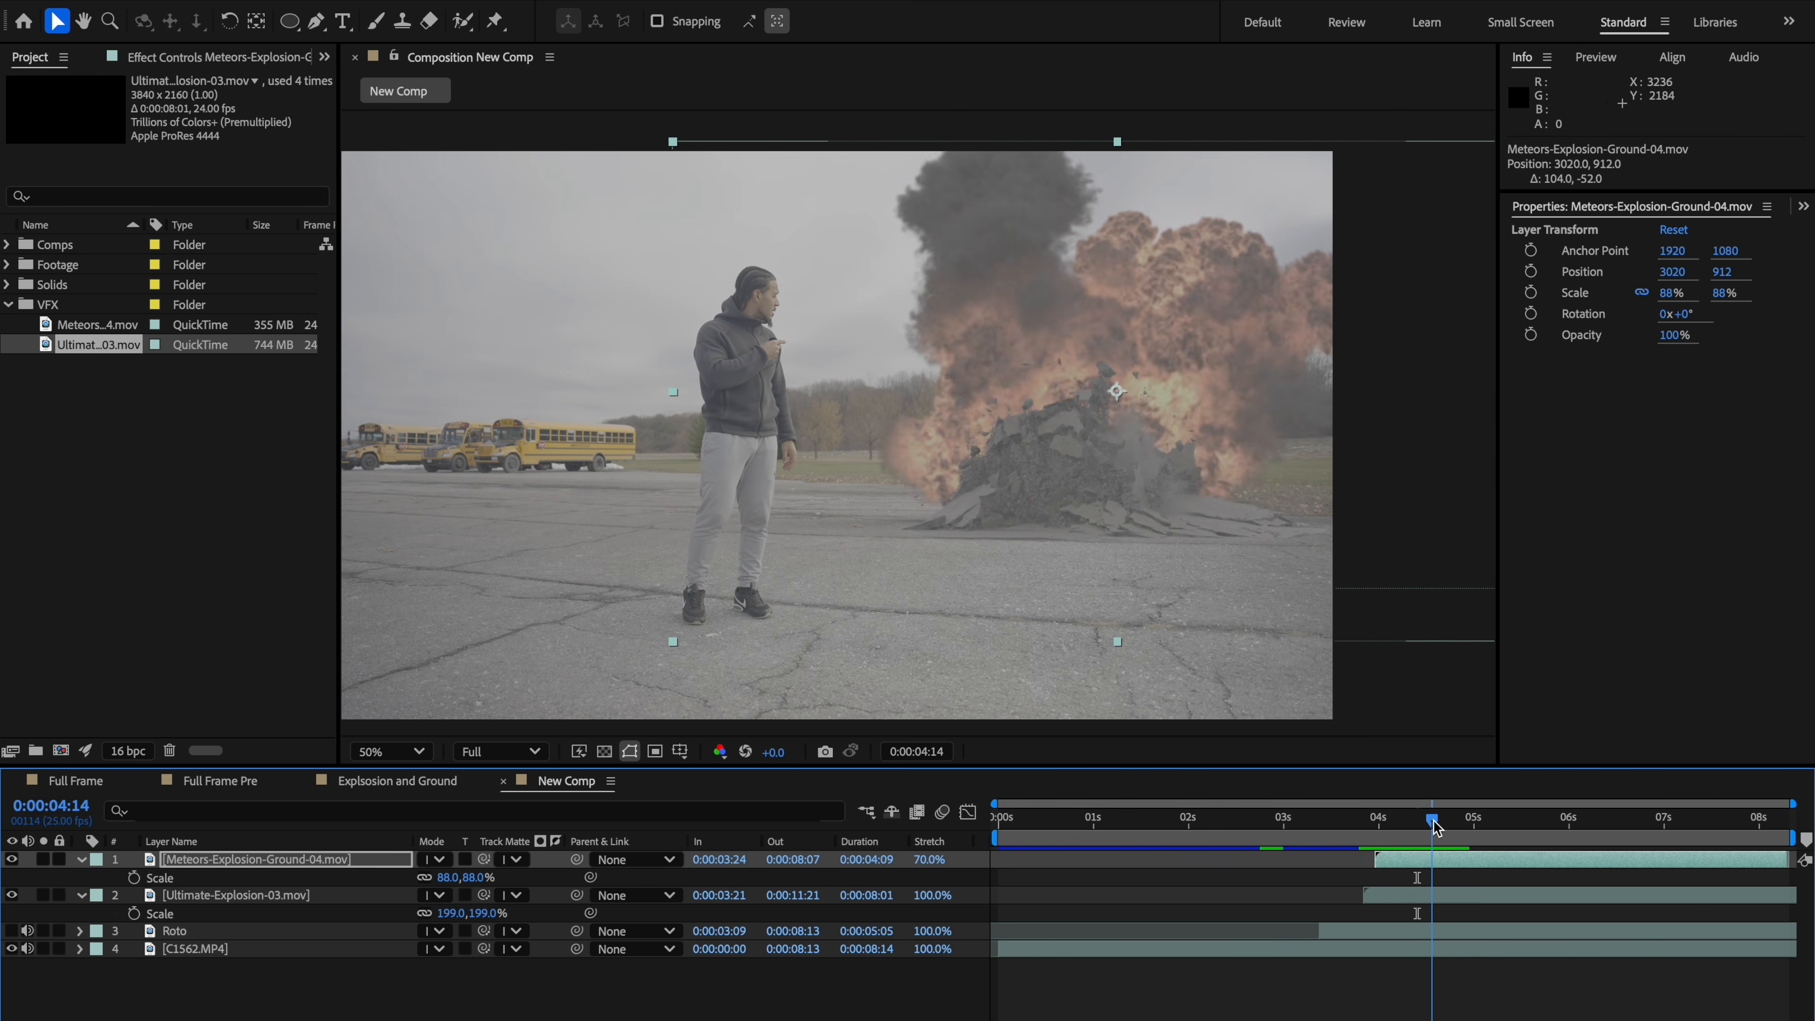
pyautogui.click(82, 860)
pyautogui.click(82, 878)
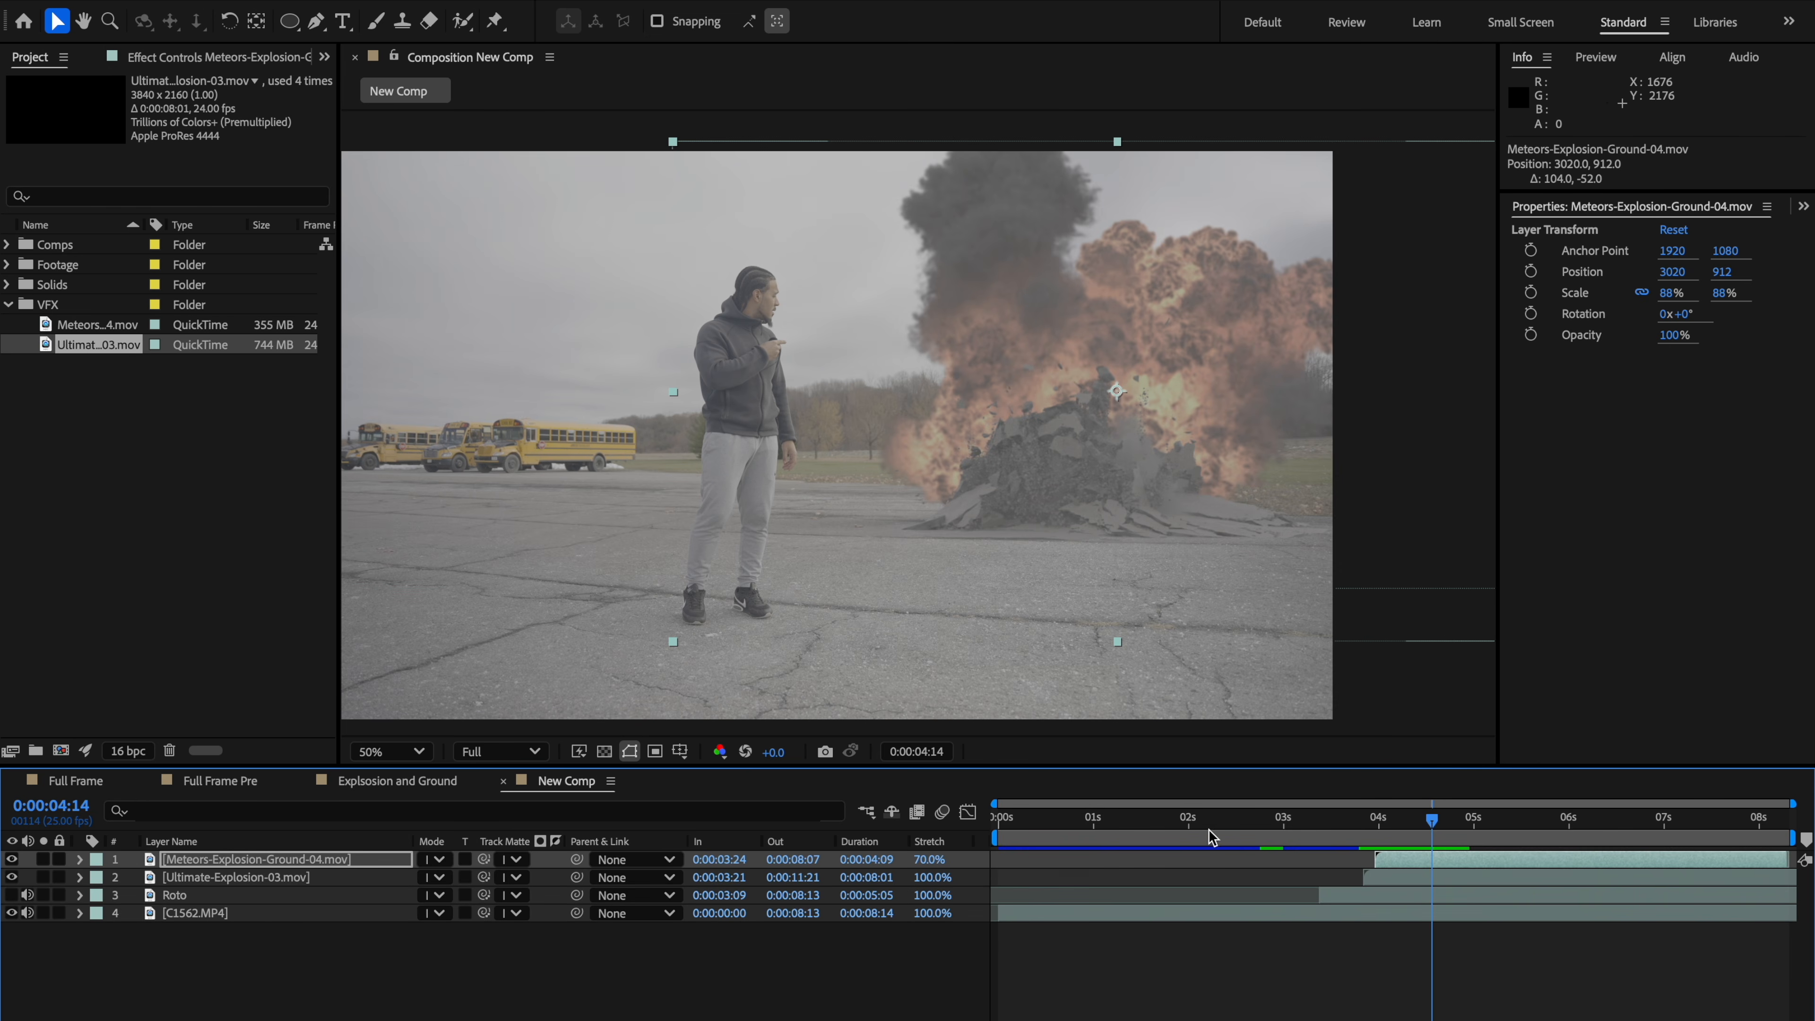
pyautogui.moveTo(1390, 831); pyautogui.dragTo(1431, 838)
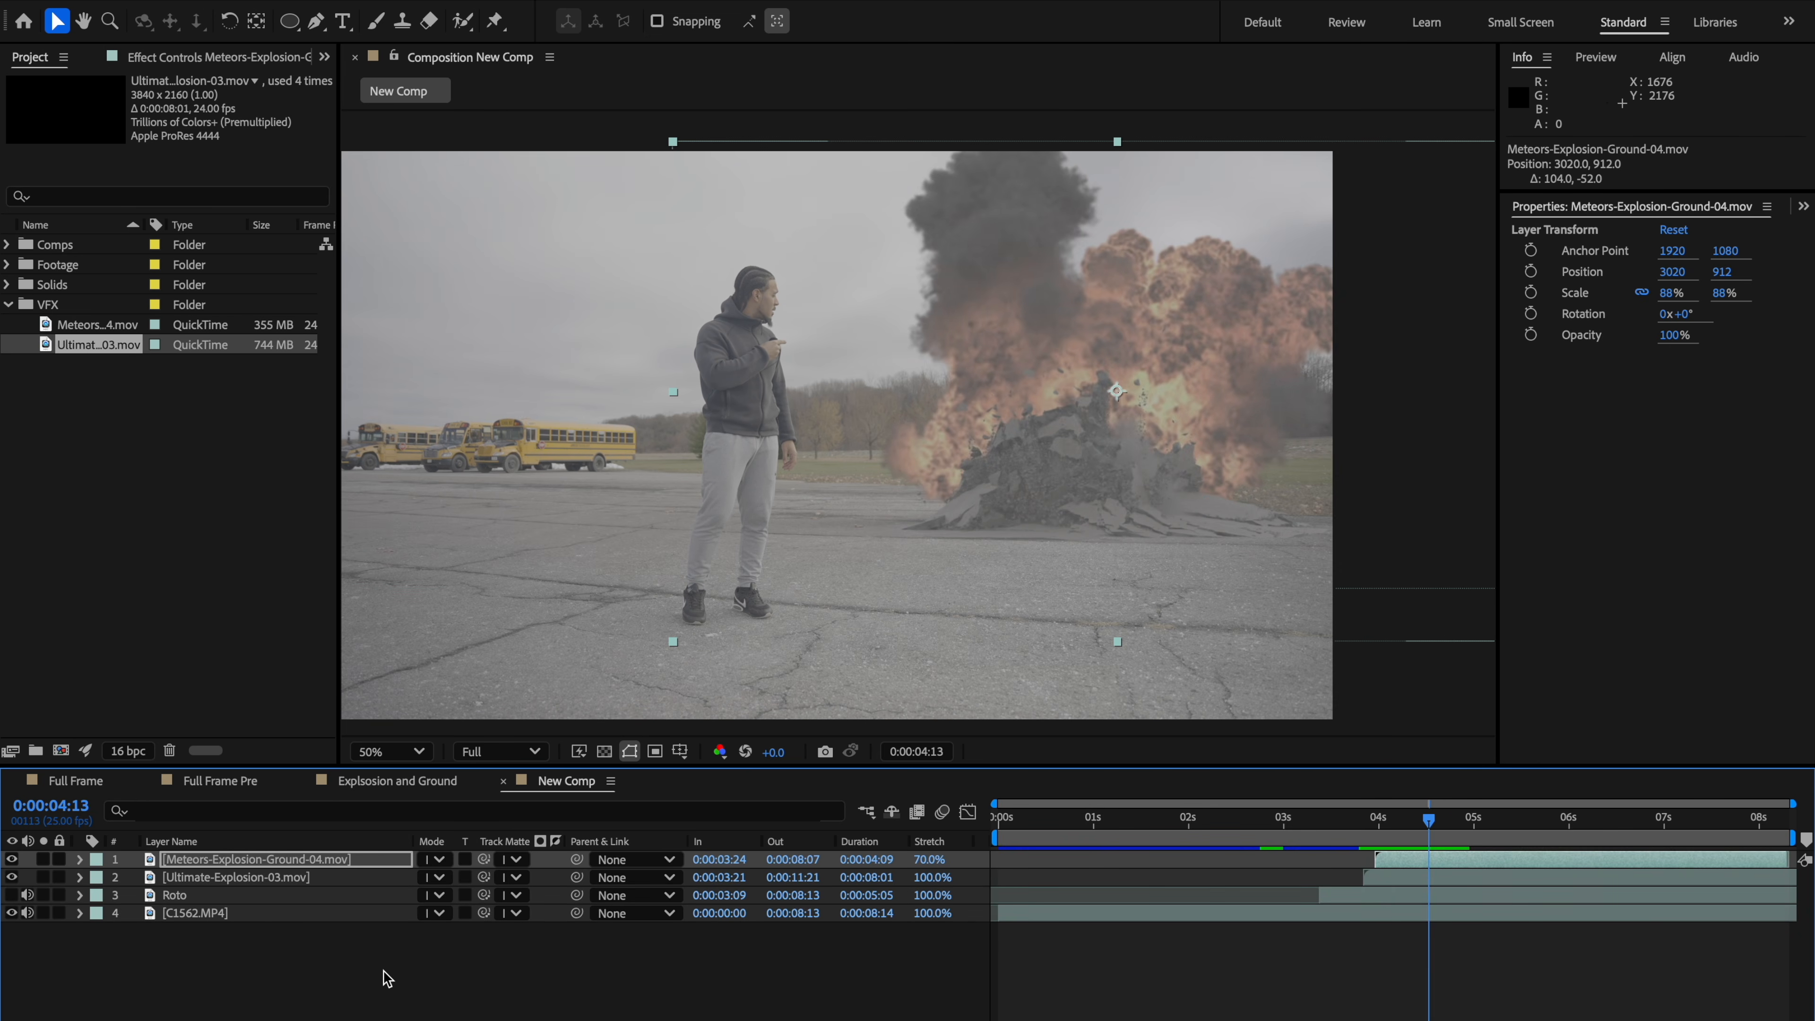
pyautogui.scroll(-1, 862, 460)
pyautogui.press('space')
pyautogui.moveTo(902, 455); pyautogui.dragTo(956, 410)
pyautogui.scroll(1, 957, 410)
pyautogui.moveTo(964, 514); pyautogui.dragTo(918, 515)
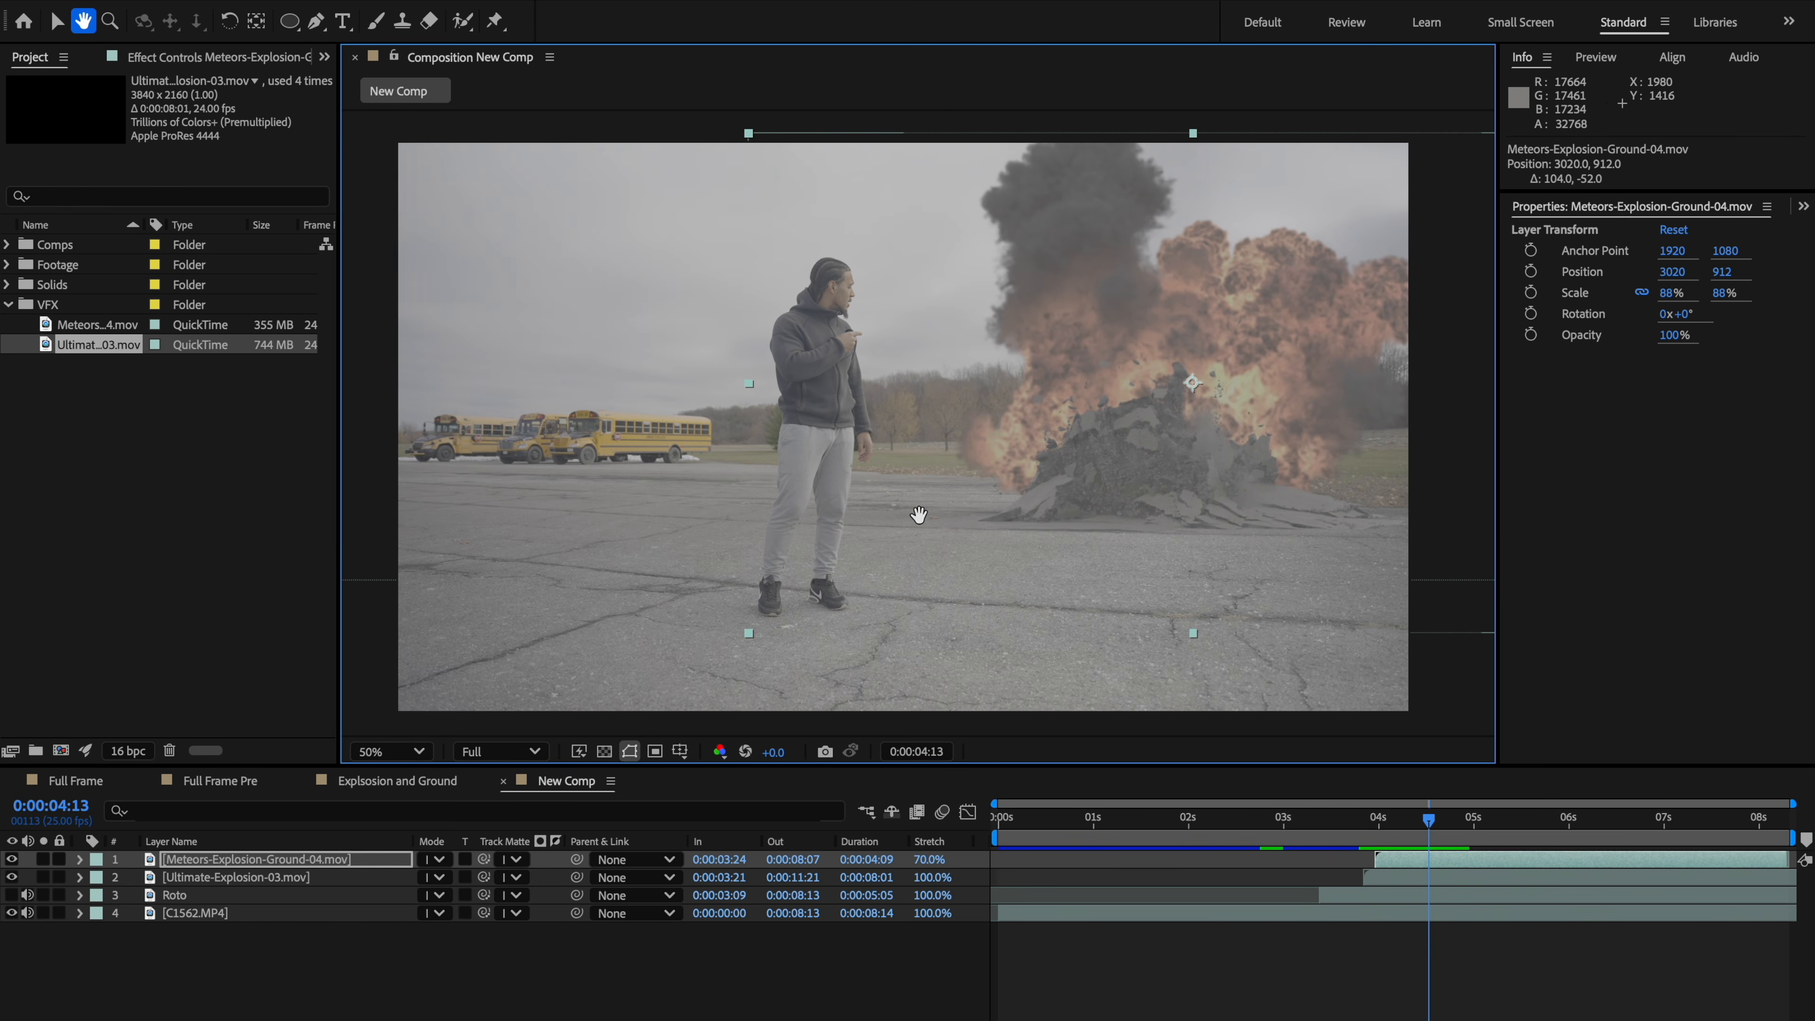
pyautogui.press('v')
pyautogui.press('space')
pyautogui.moveTo(1104, 508)
pyautogui.mouseDown()
pyautogui.moveTo(1029, 513)
pyautogui.moveTo(1117, 502)
pyautogui.mouseUp()
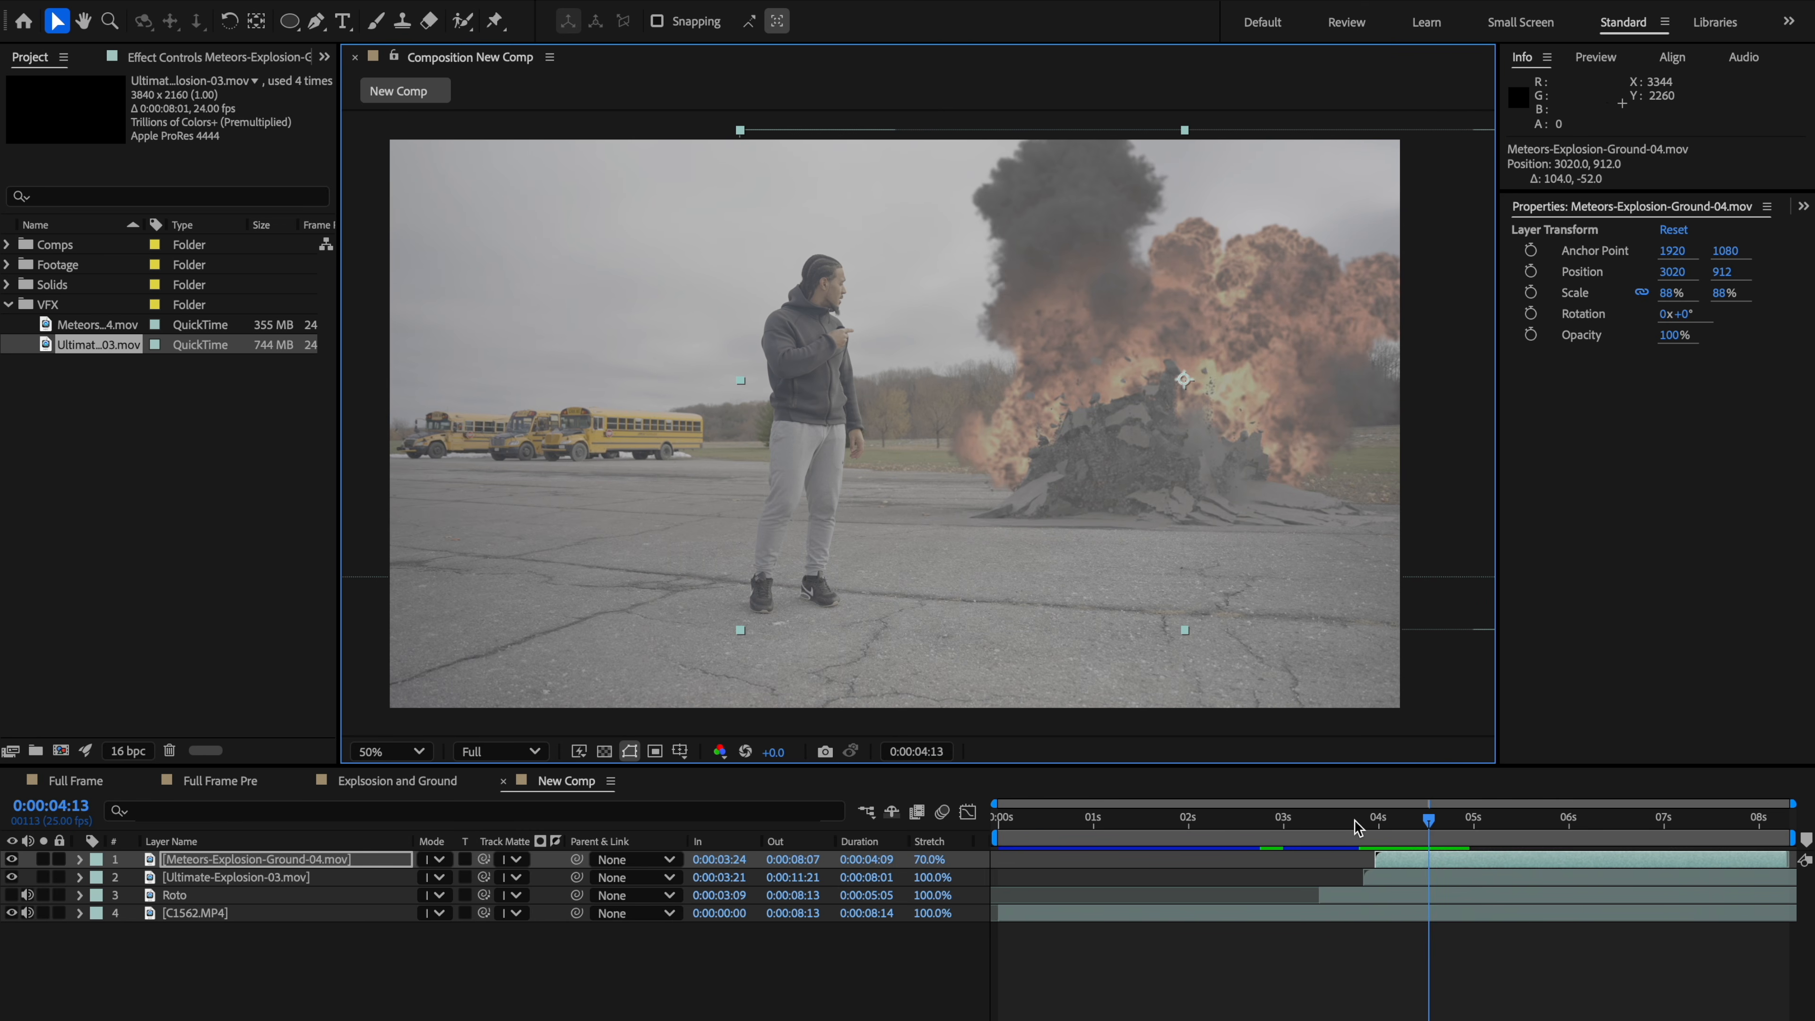
pyautogui.moveTo(1357, 822); pyautogui.dragTo(1428, 835)
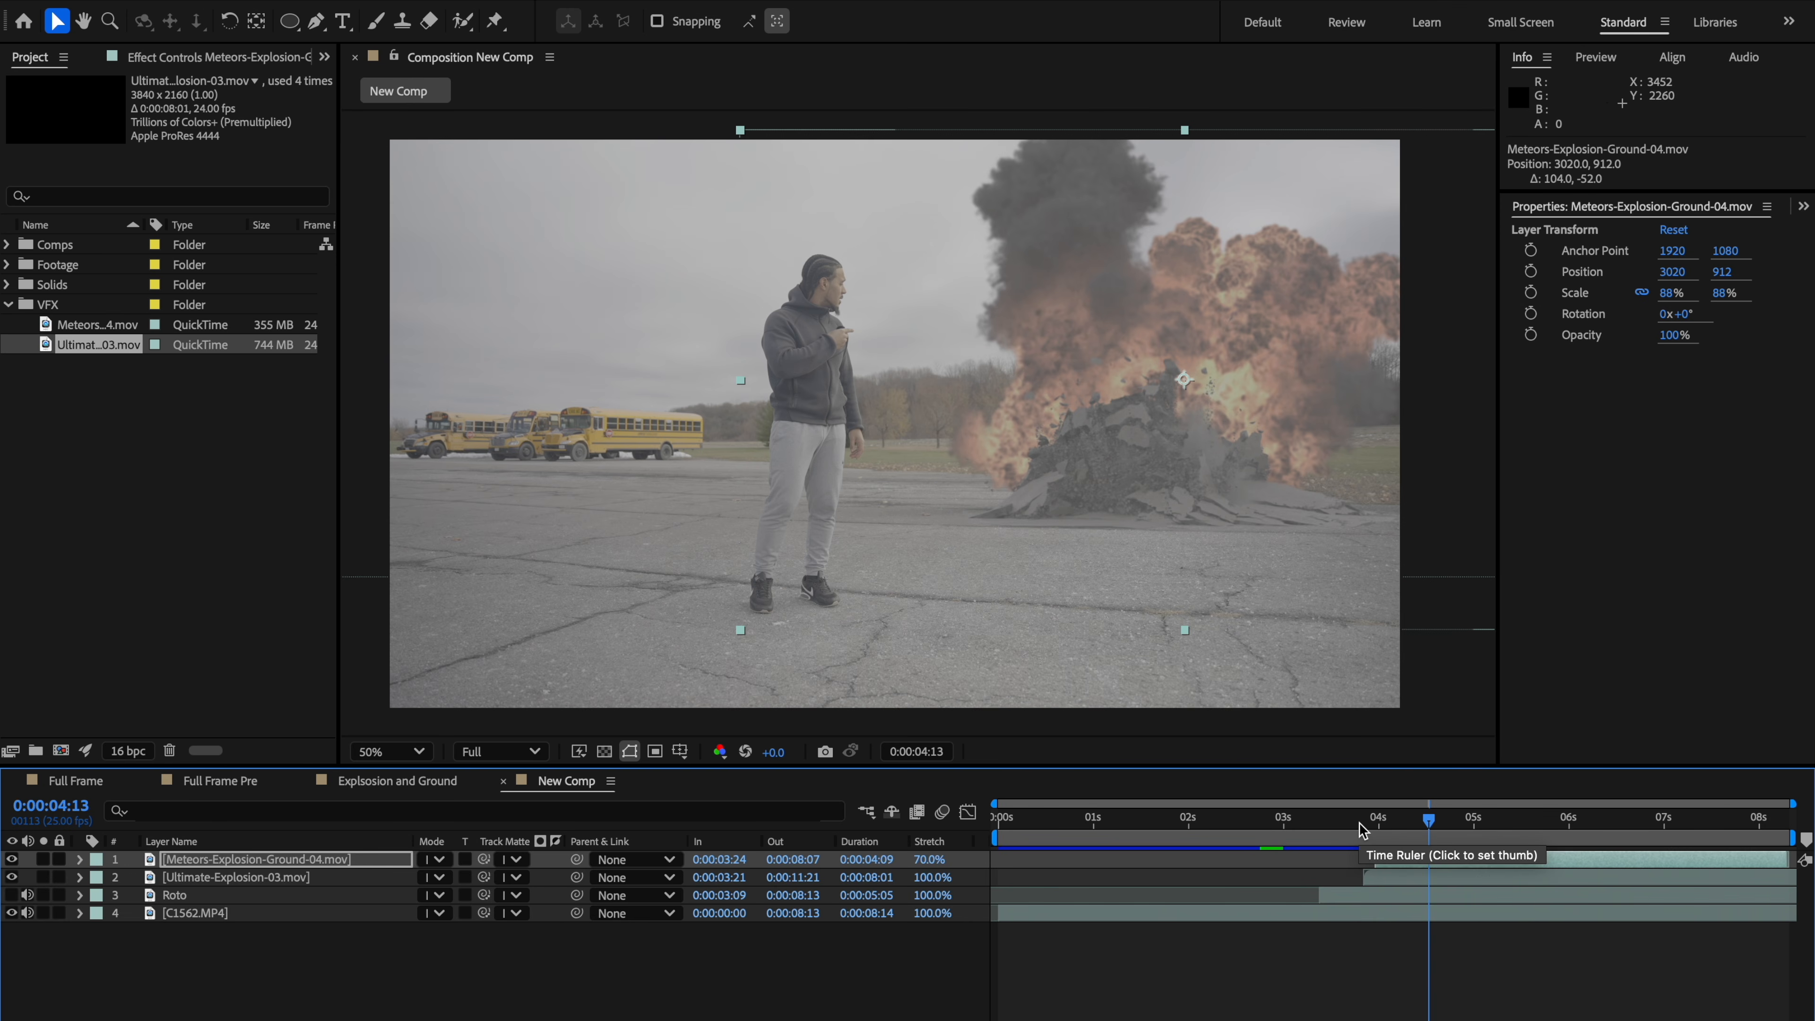
# Step: Add a new adjustment layer and name it Fire Glow
pyautogui.press('super+alt+y')
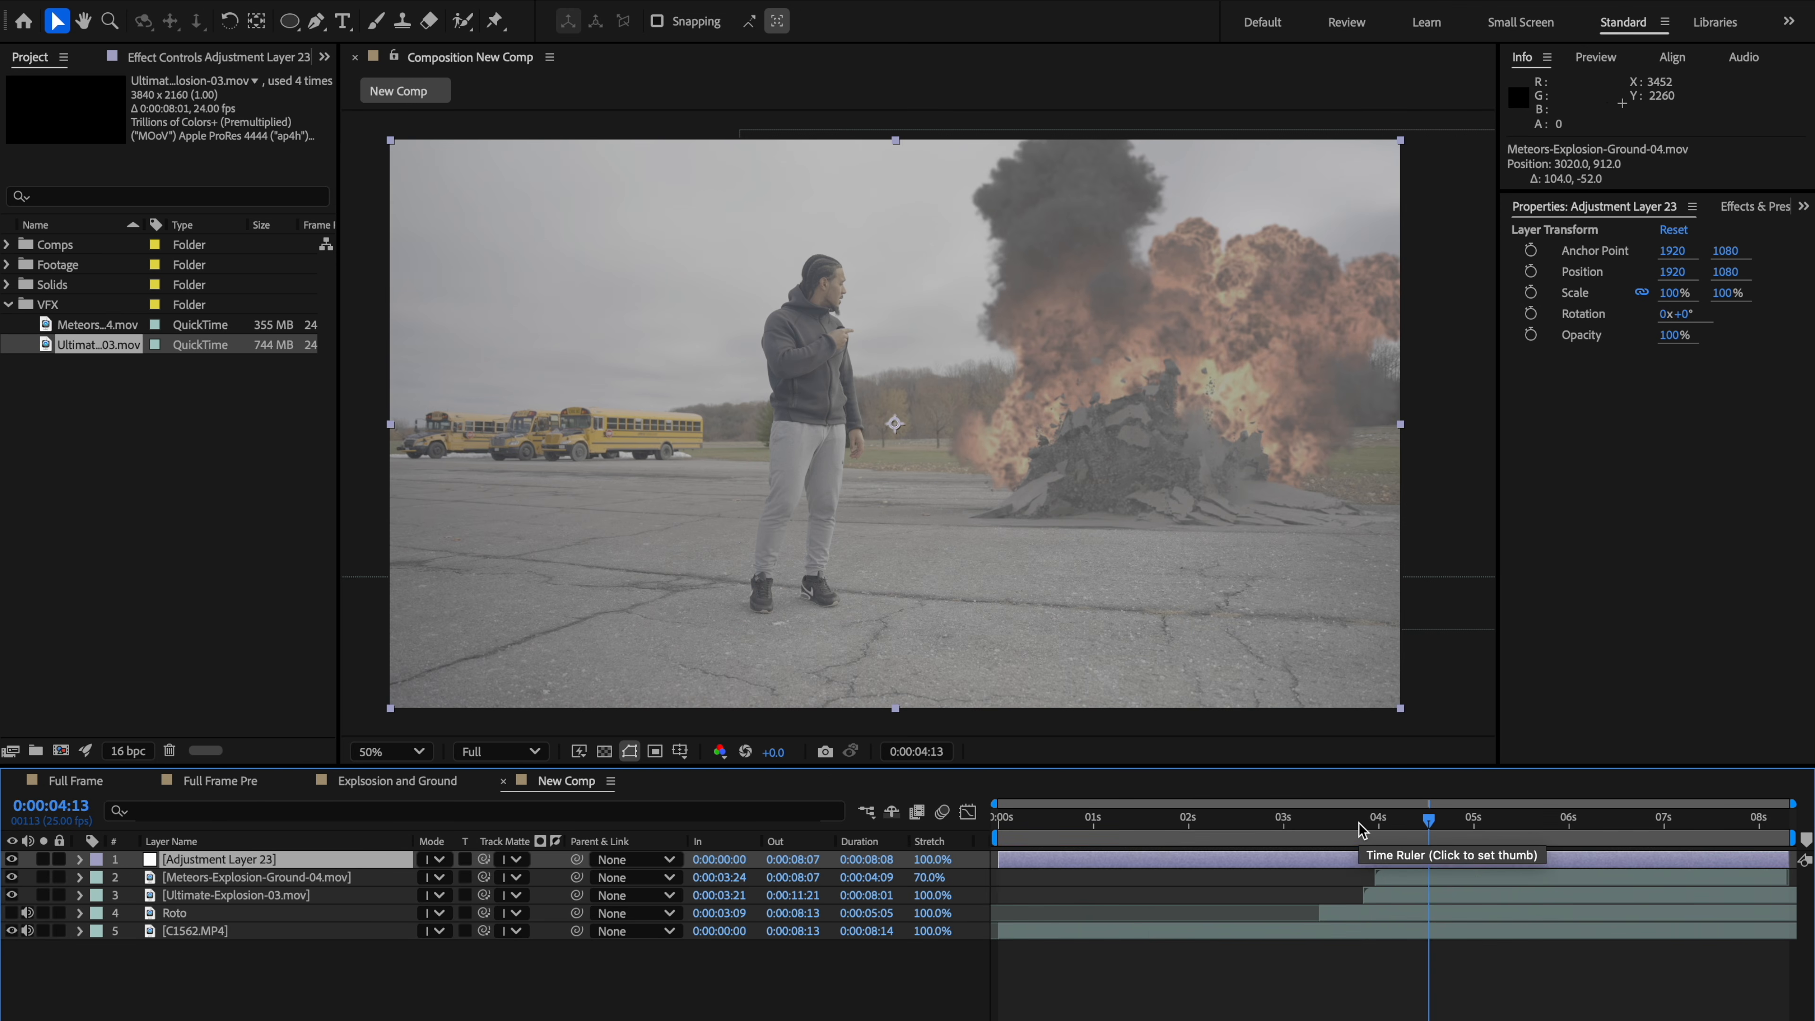
pyautogui.rightClick(249, 855)
pyautogui.click(314, 1020)
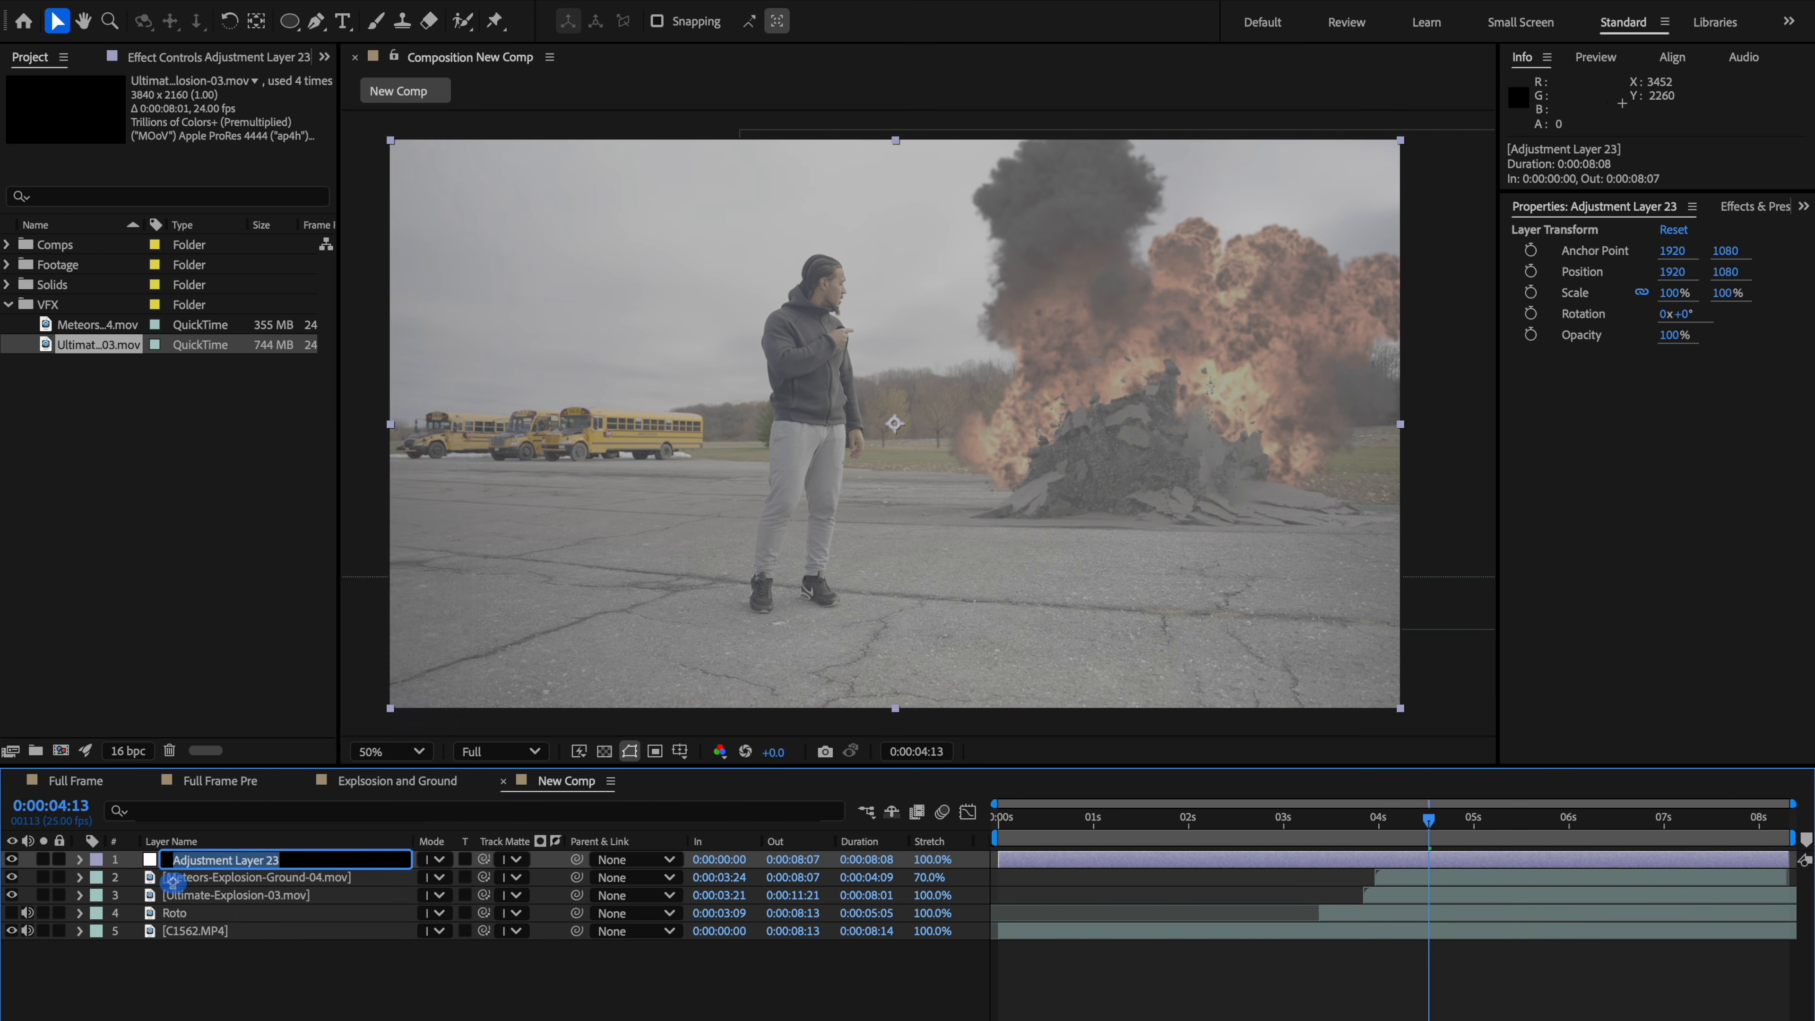
pyautogui.write('G')
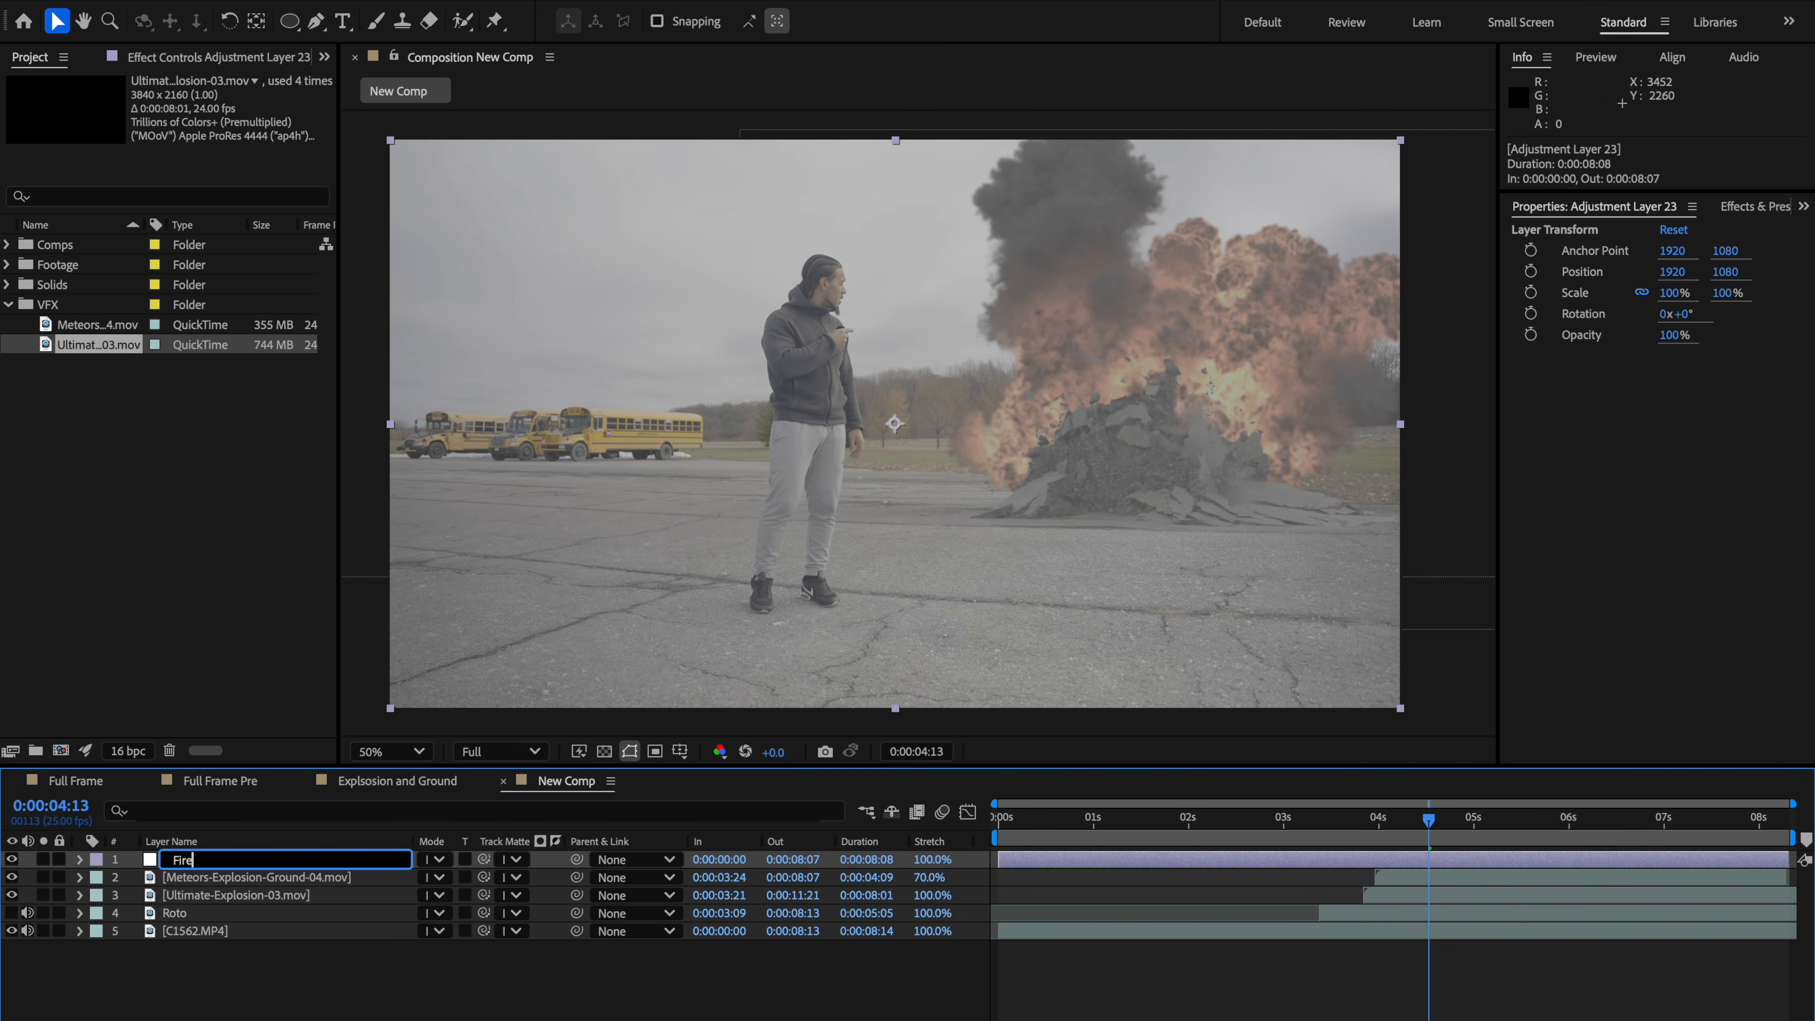
pyautogui.write('ire Glow')
pyautogui.press('Return')
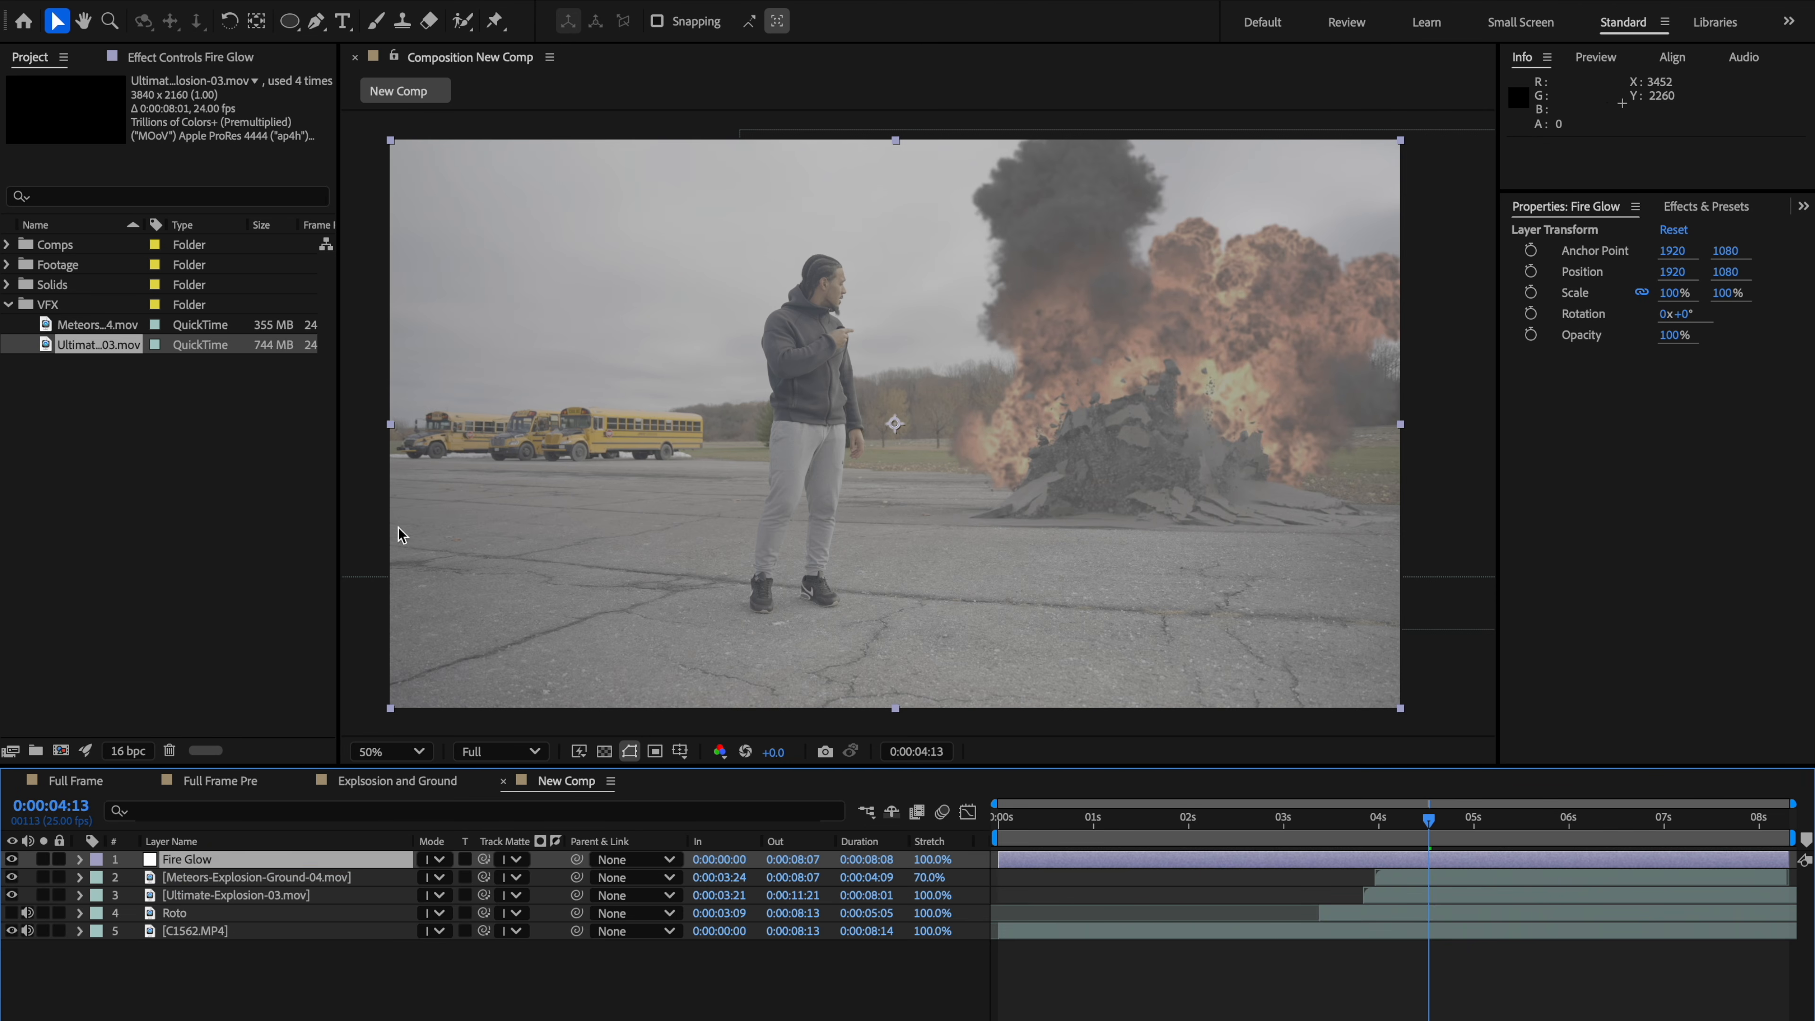
# Step: Draw an elliptical mask on the Fire Glow layer around the explosion area and adjust its bottom edge
pyautogui.scroll(-2, 1152, 357)
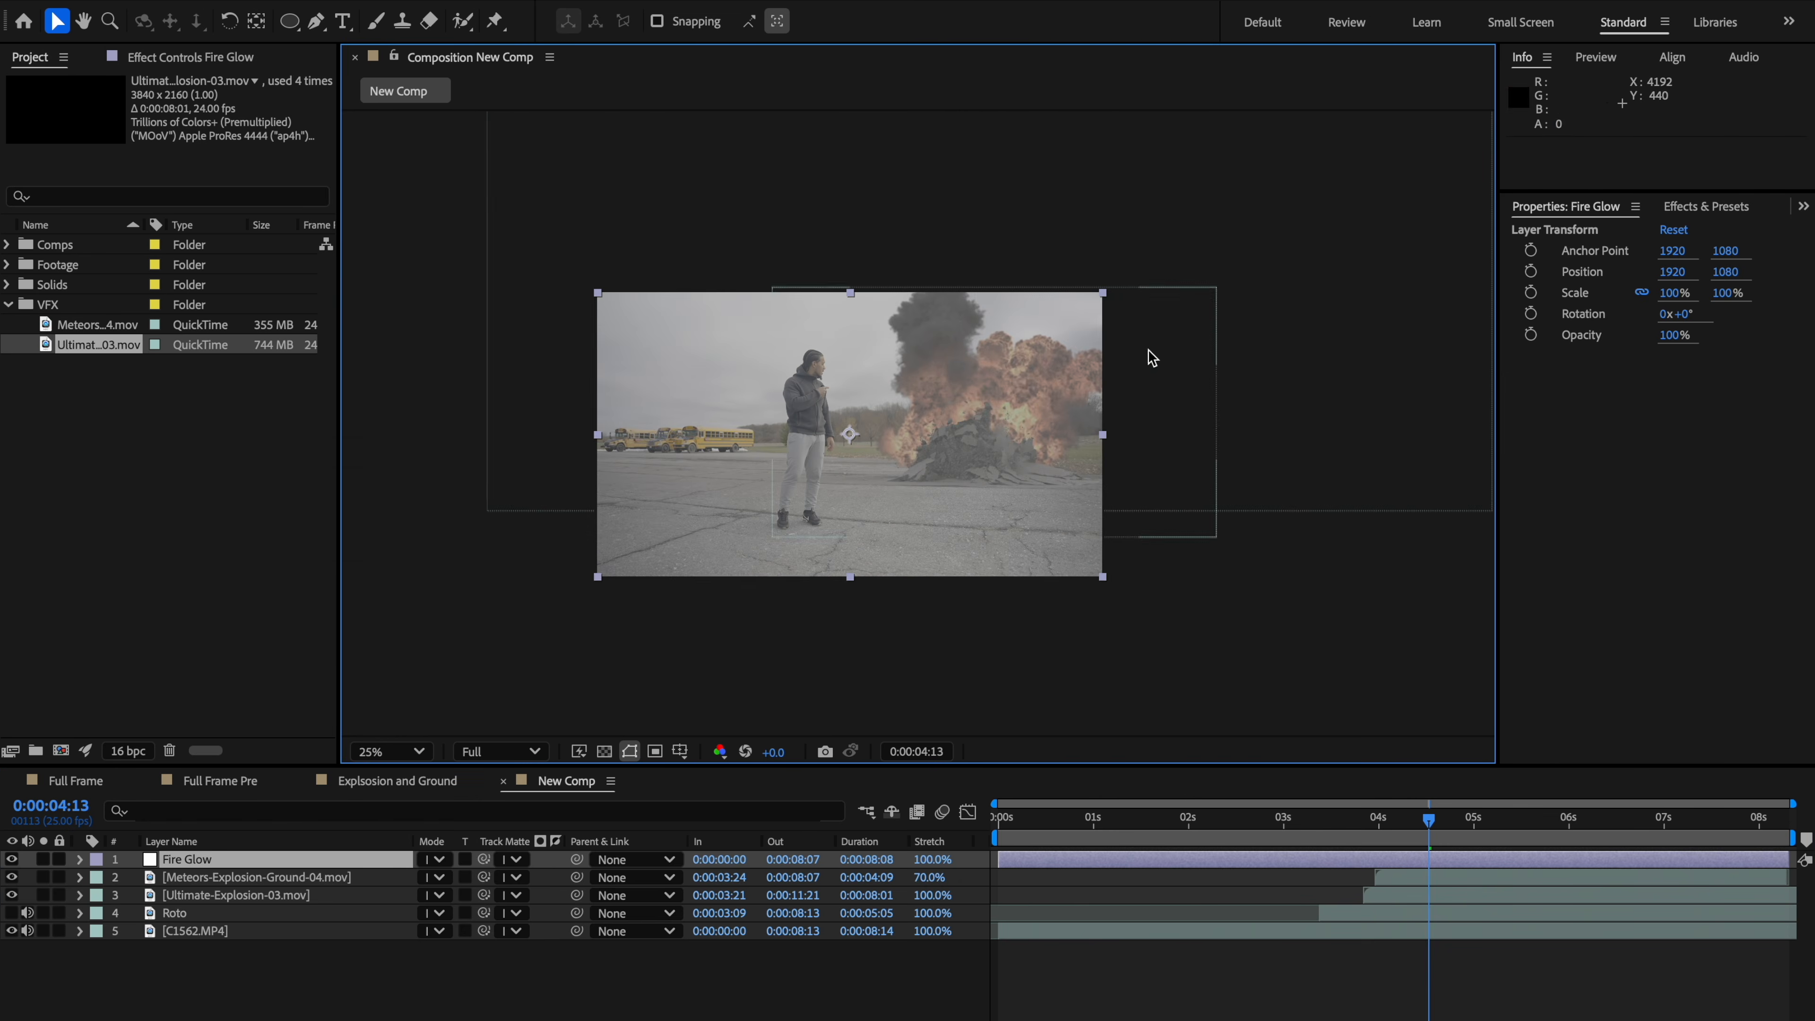
pyautogui.moveTo(1024, 385); pyautogui.dragTo(1076, 338)
pyautogui.click(290, 24)
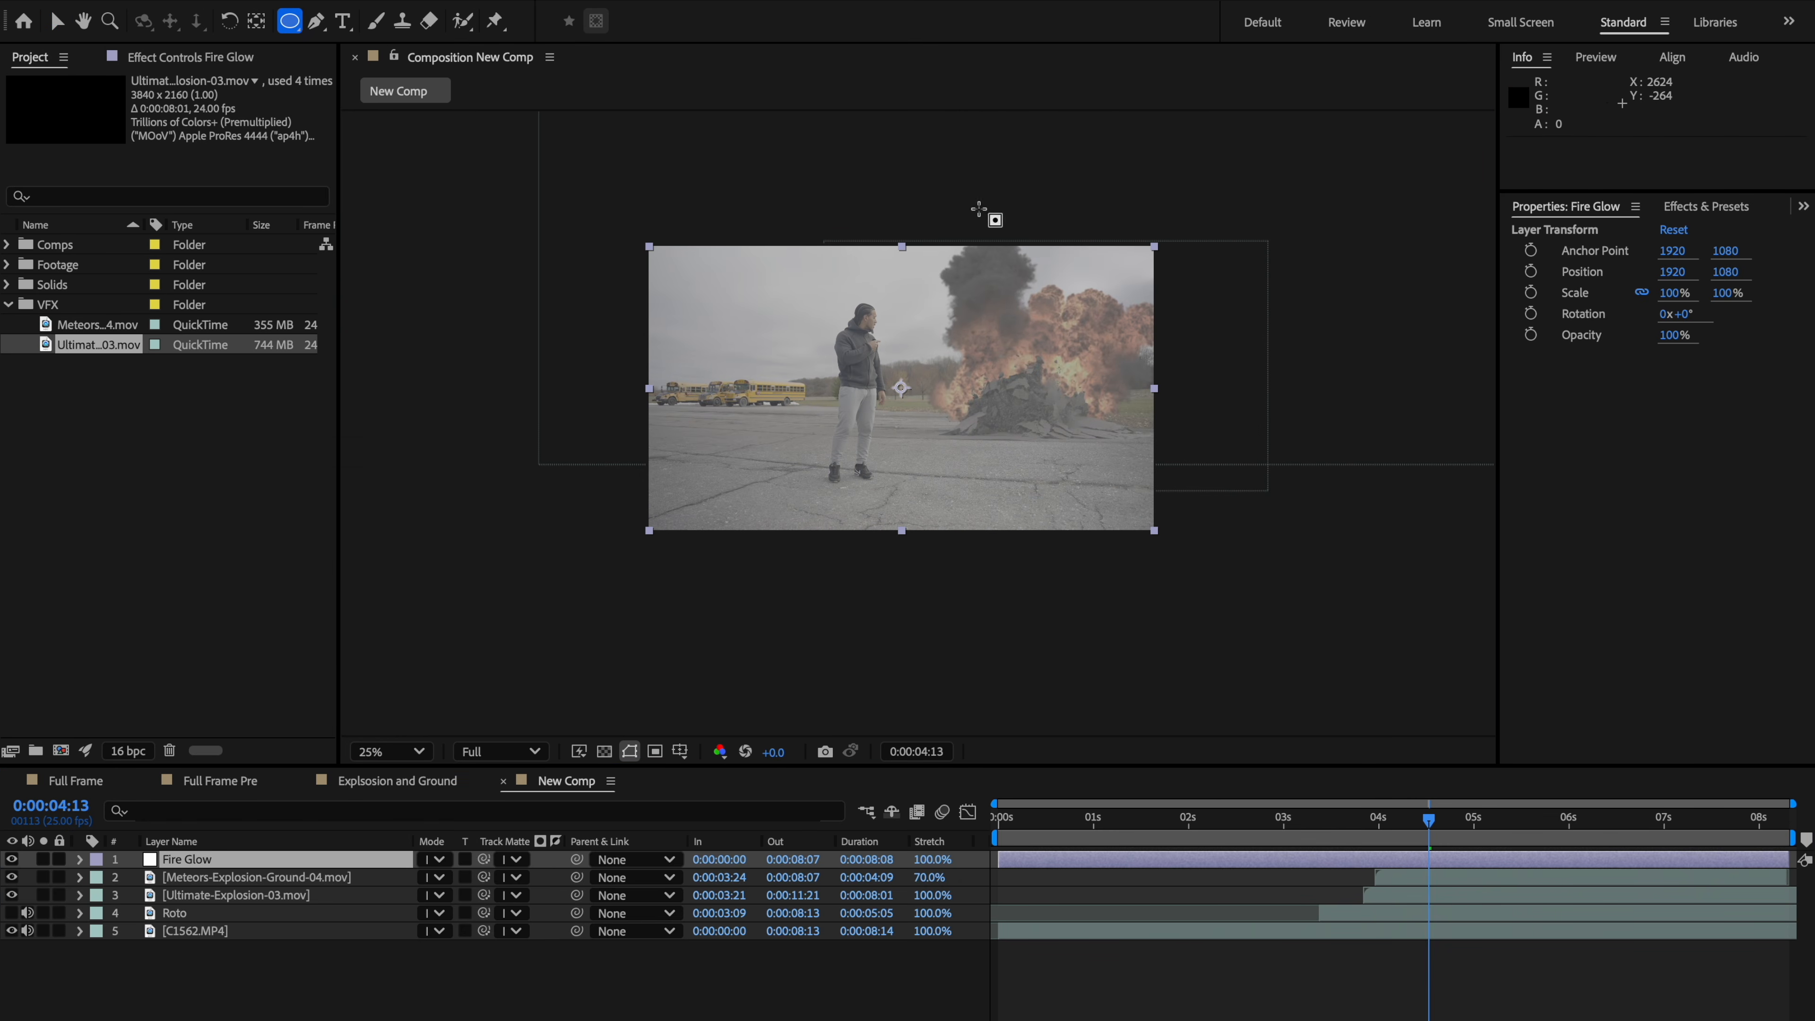
pyautogui.moveTo(883, 188)
pyautogui.mouseDown()
pyautogui.moveTo(945, 284)
pyautogui.moveTo(1246, 484)
pyautogui.mouseUp()
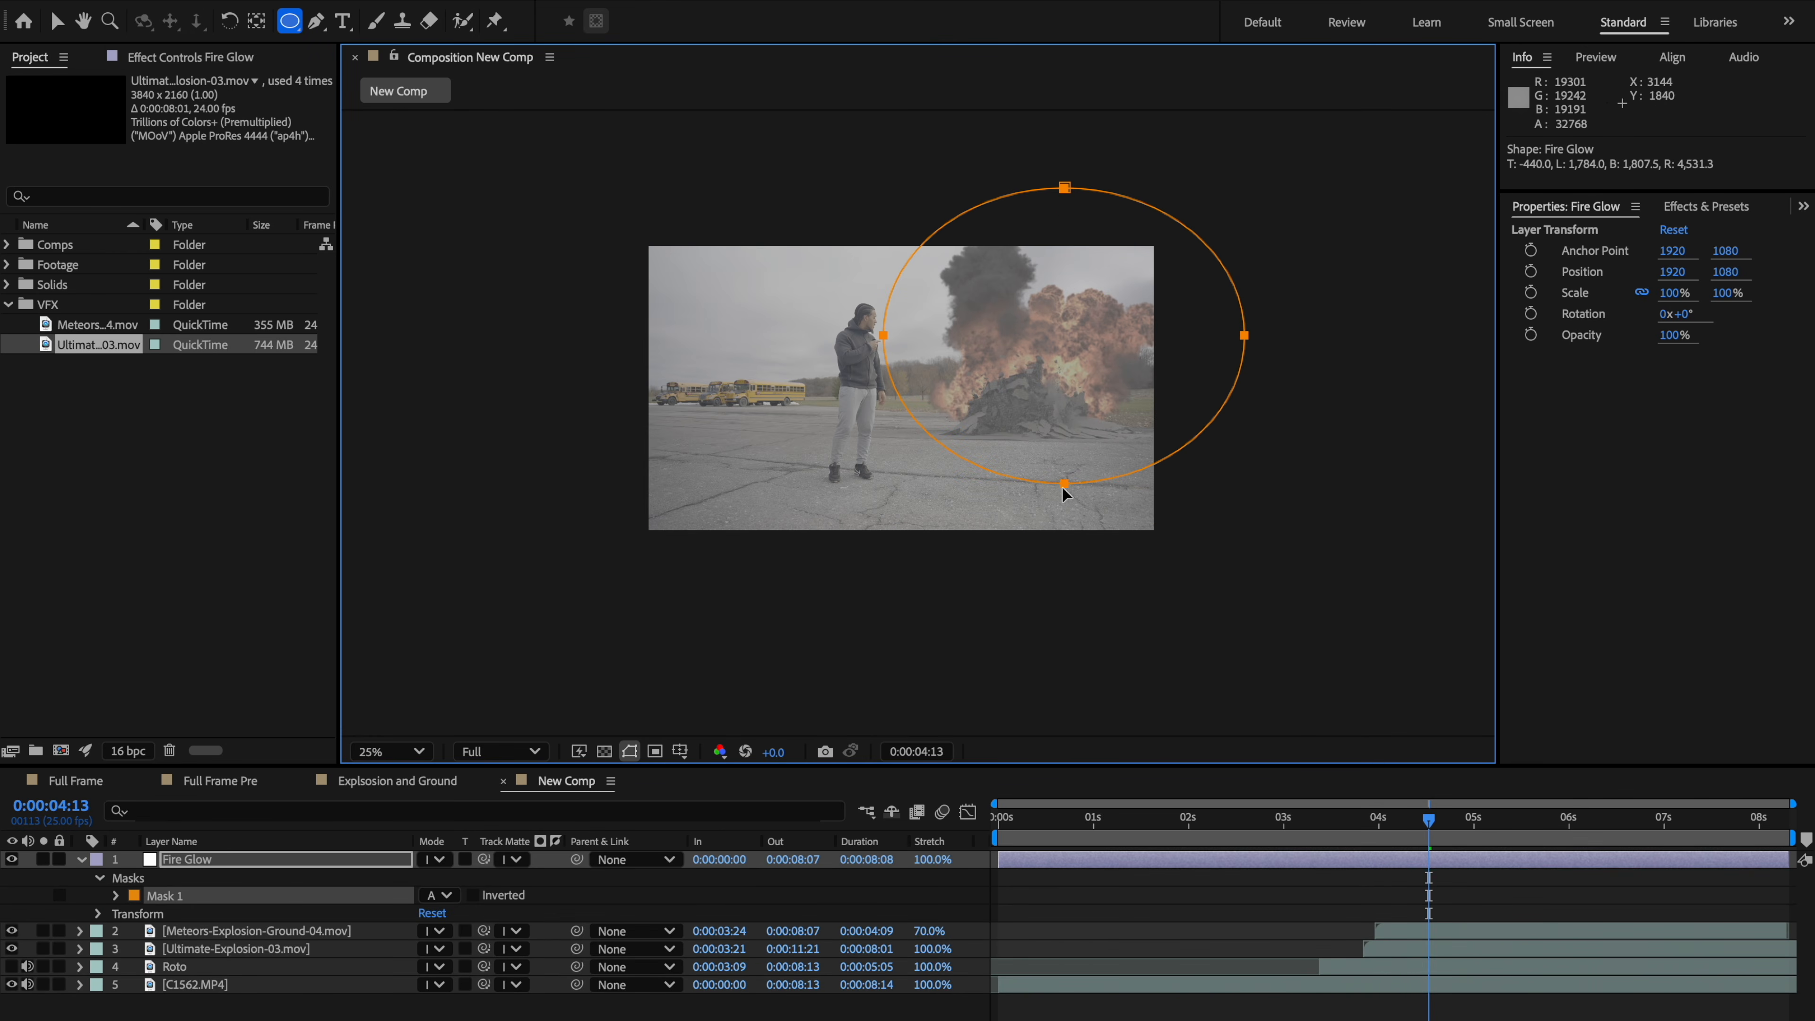
pyautogui.press('v')
pyautogui.moveTo(1062, 485); pyautogui.dragTo(1046, 486)
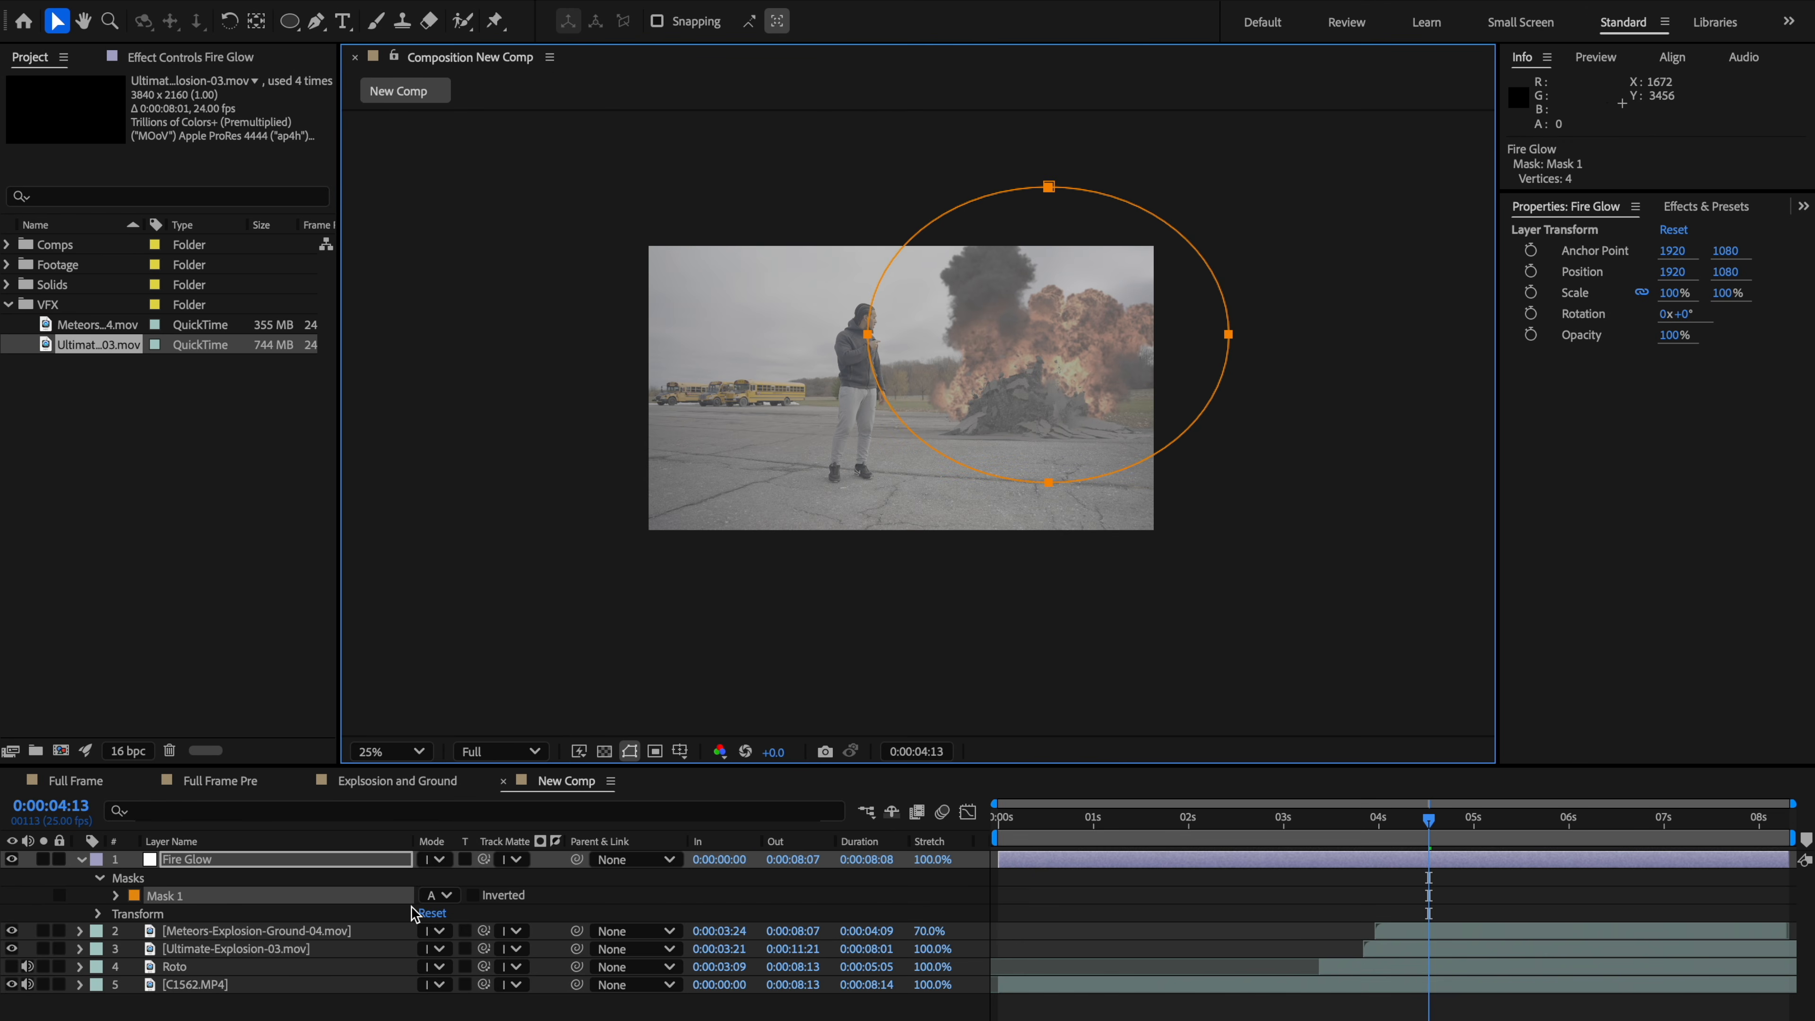
pyautogui.hotkey('ctrl', 'space')
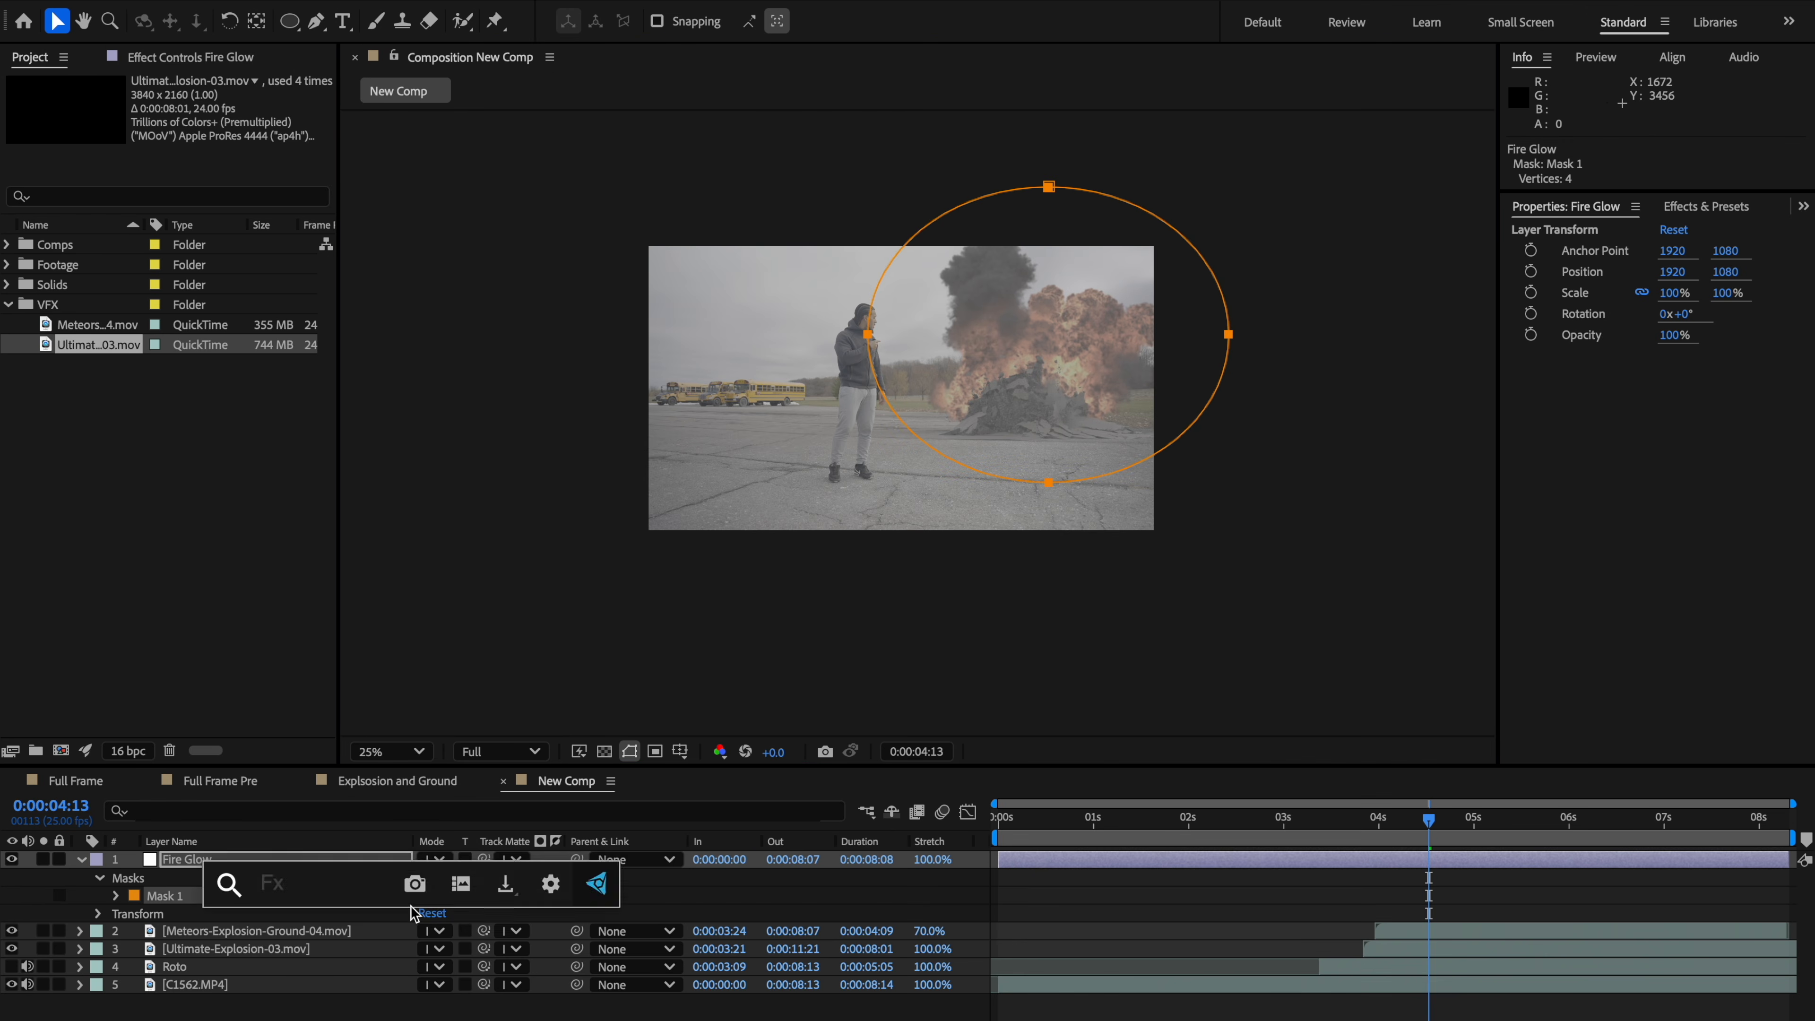
pyautogui.press('u')
pyautogui.click(336, 864)
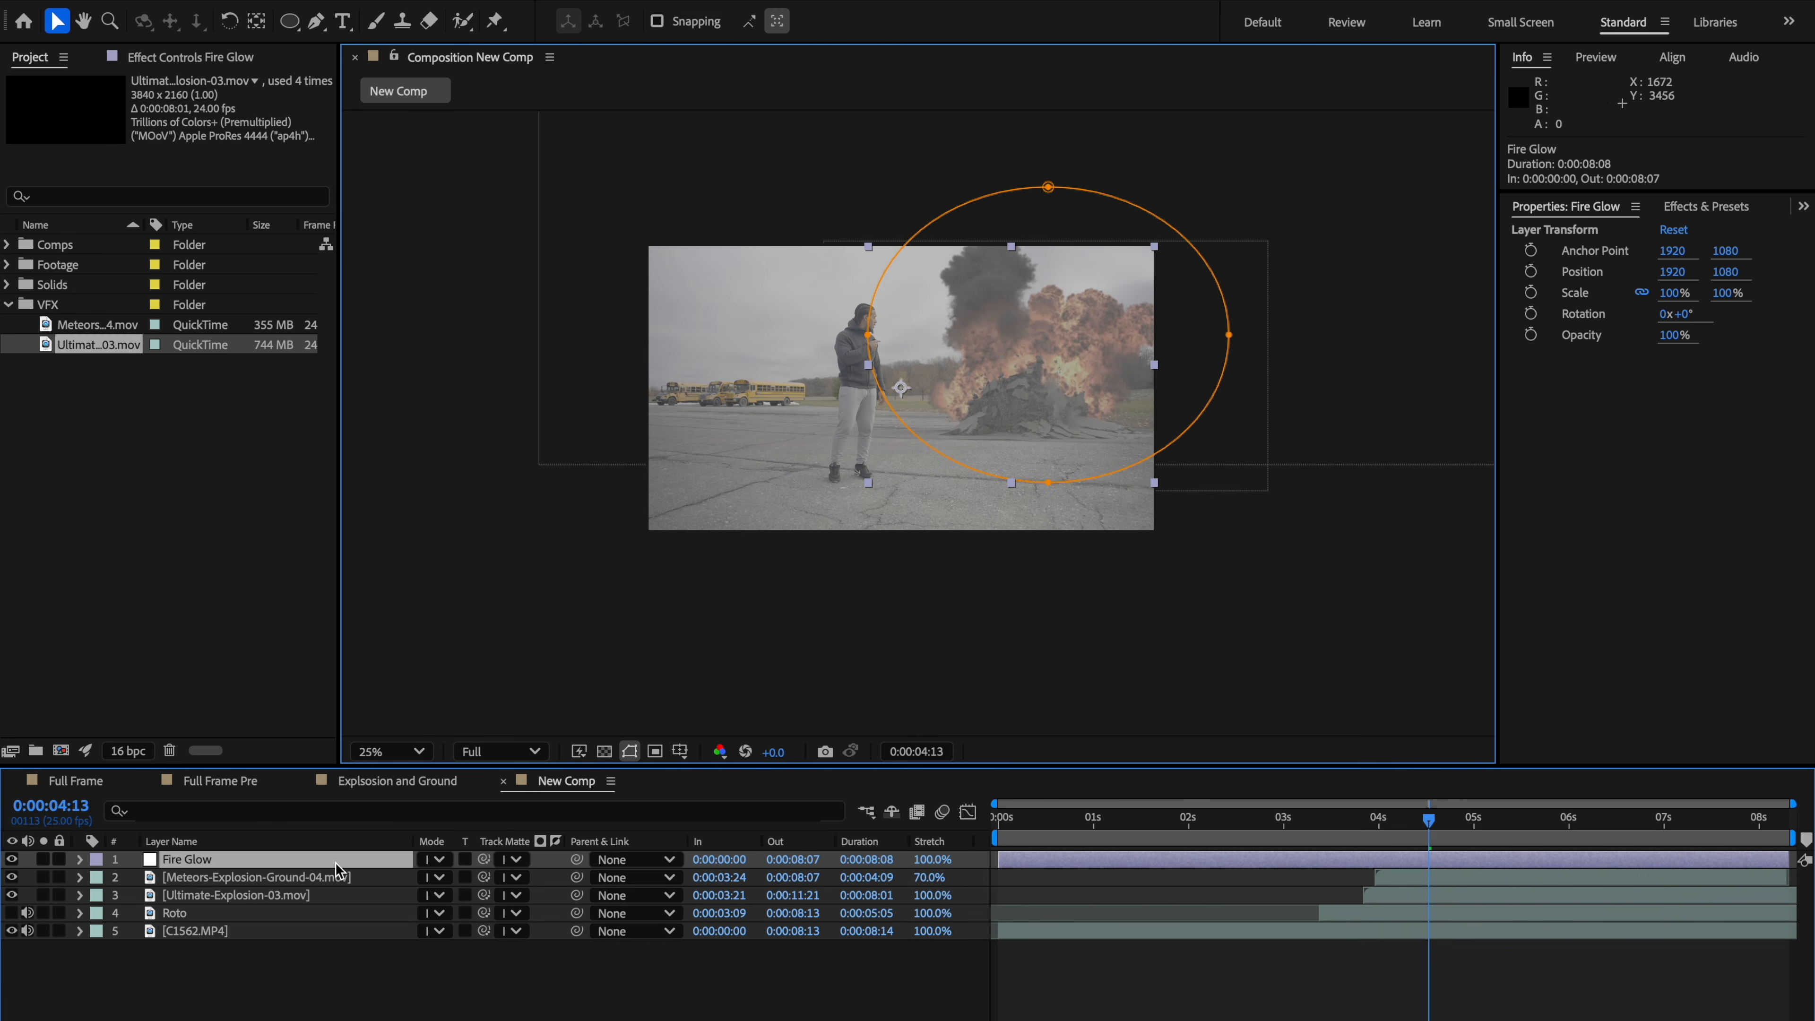
# Step: Apply the Deep Glow 2 effect to the Fire Glow layer
pyautogui.hotkey('ctrl', 'space')
pyautogui.write('dee')
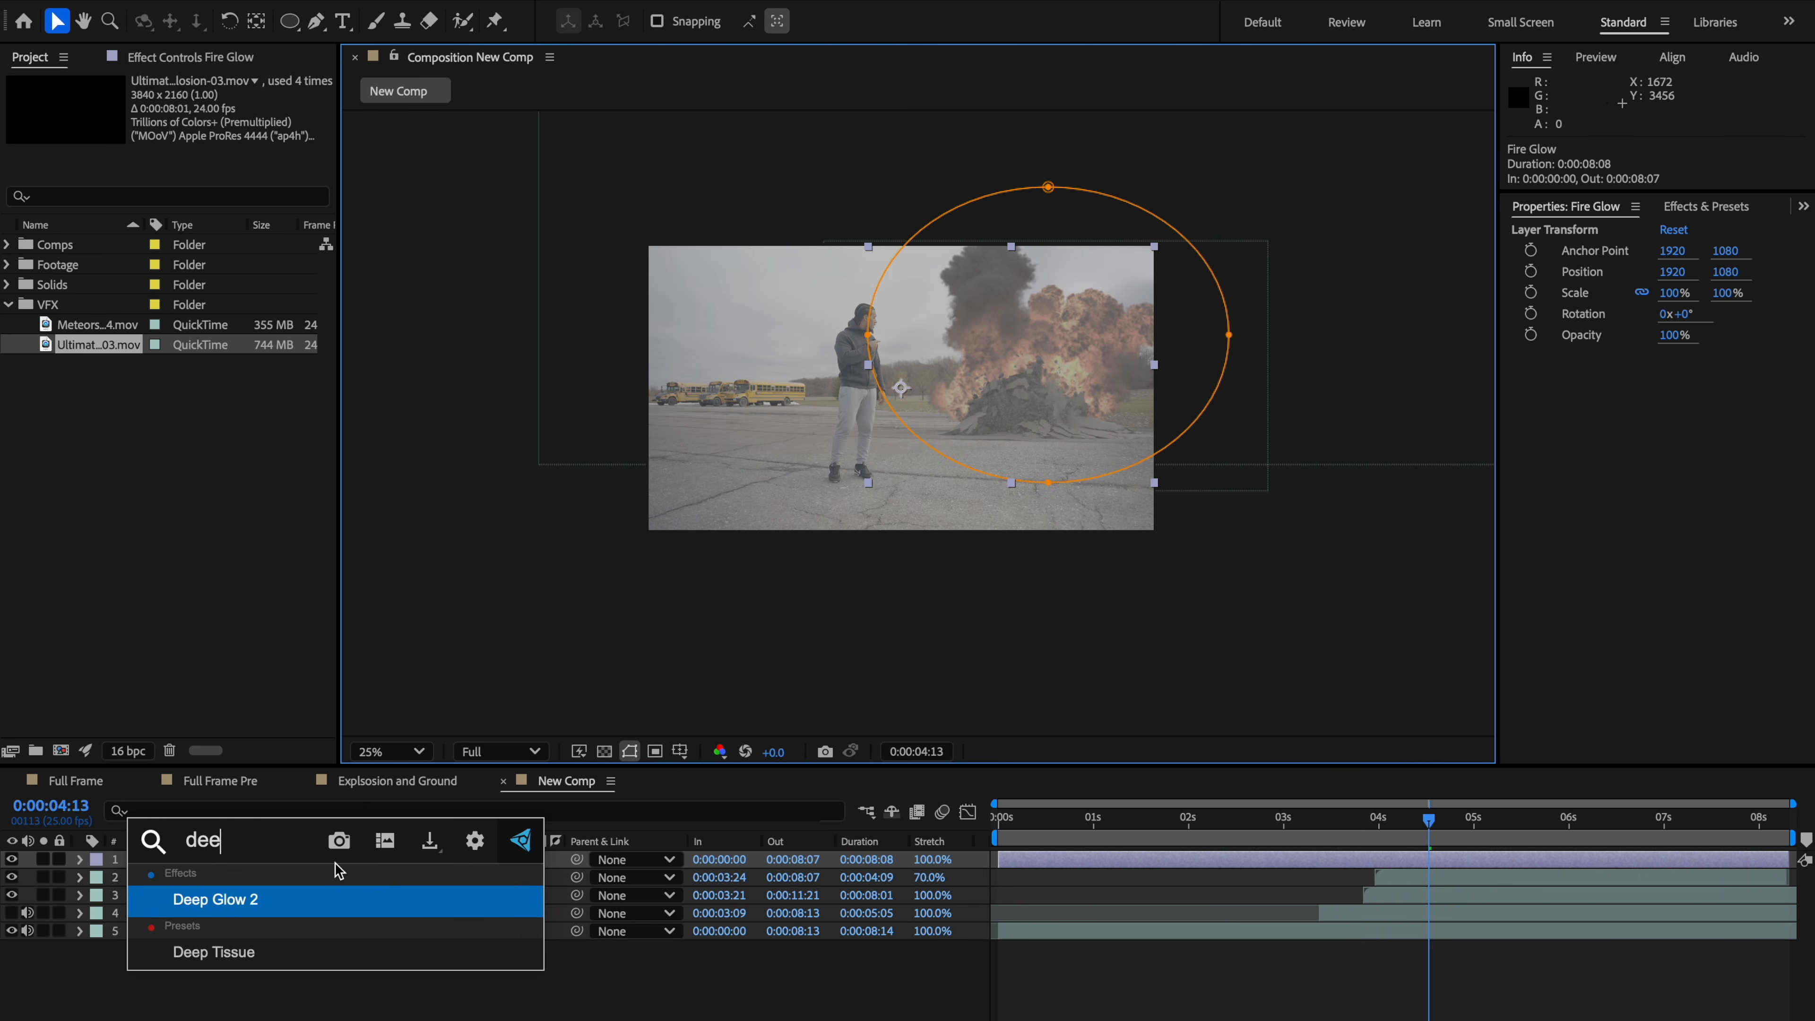
pyautogui.press('Return')
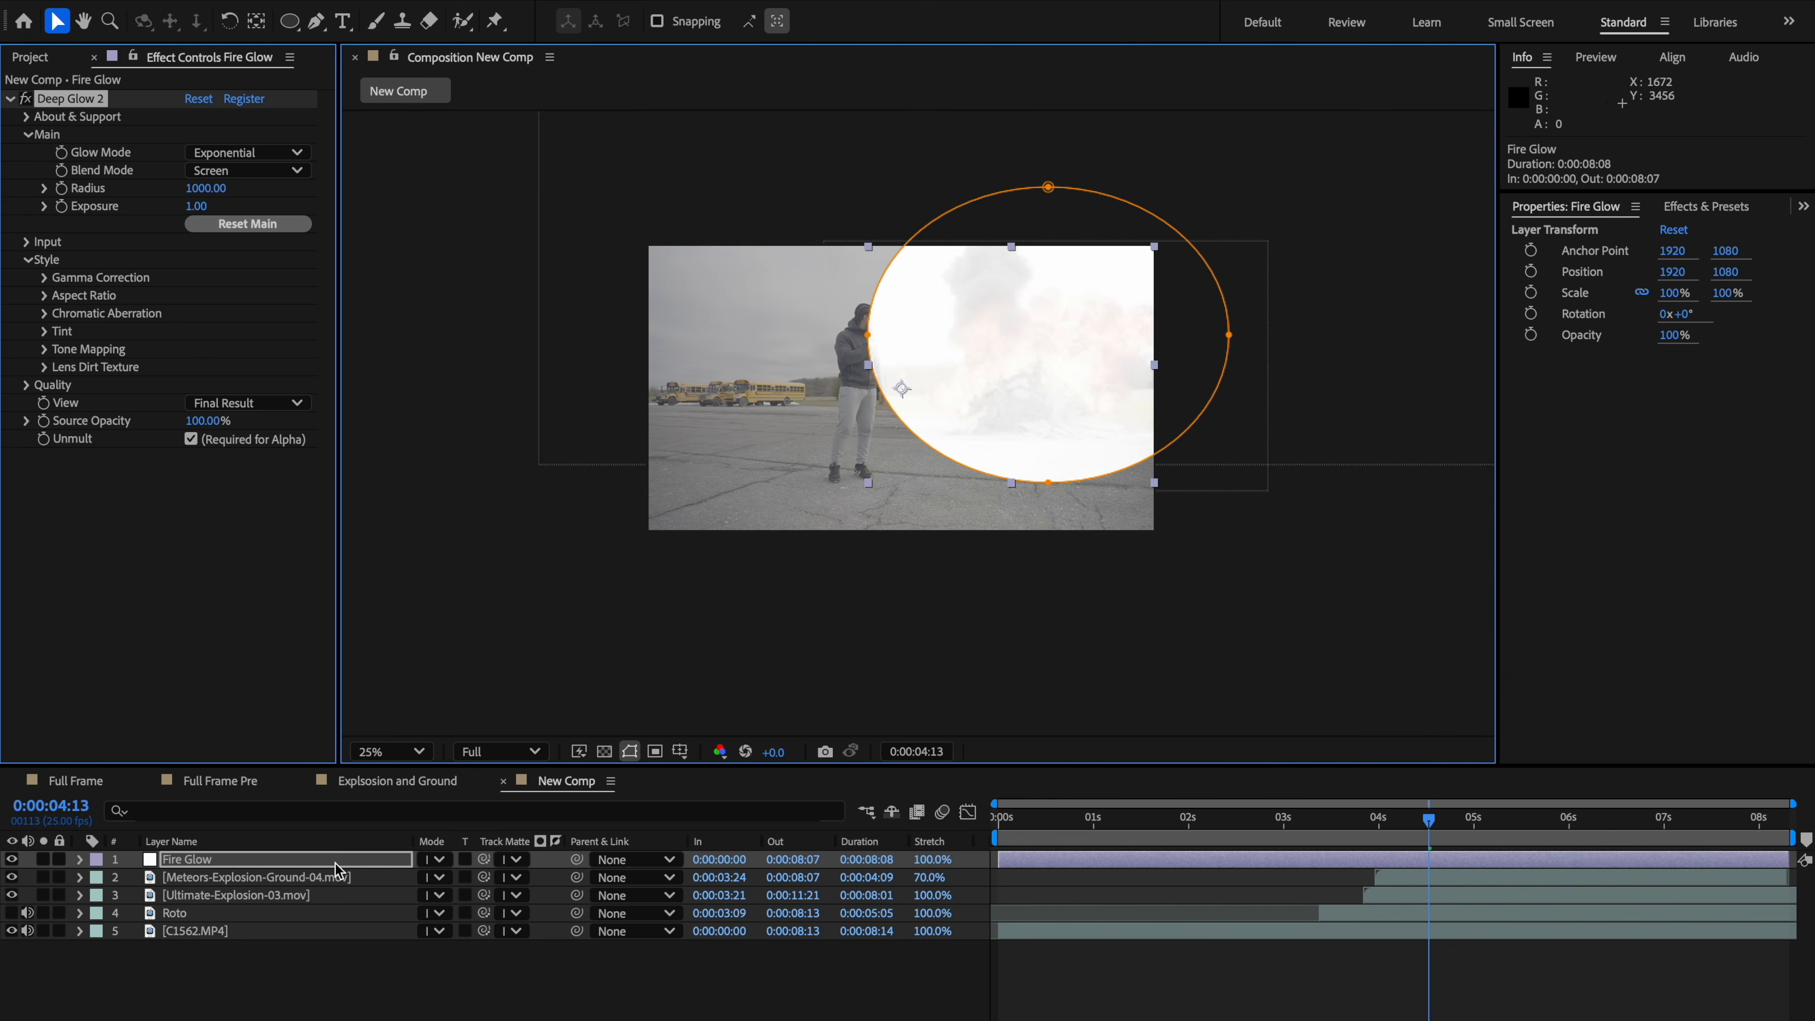
# Step: Set the Fire Glow mask feather to 1160 pixels
pyautogui.scroll(3, 1010, 454)
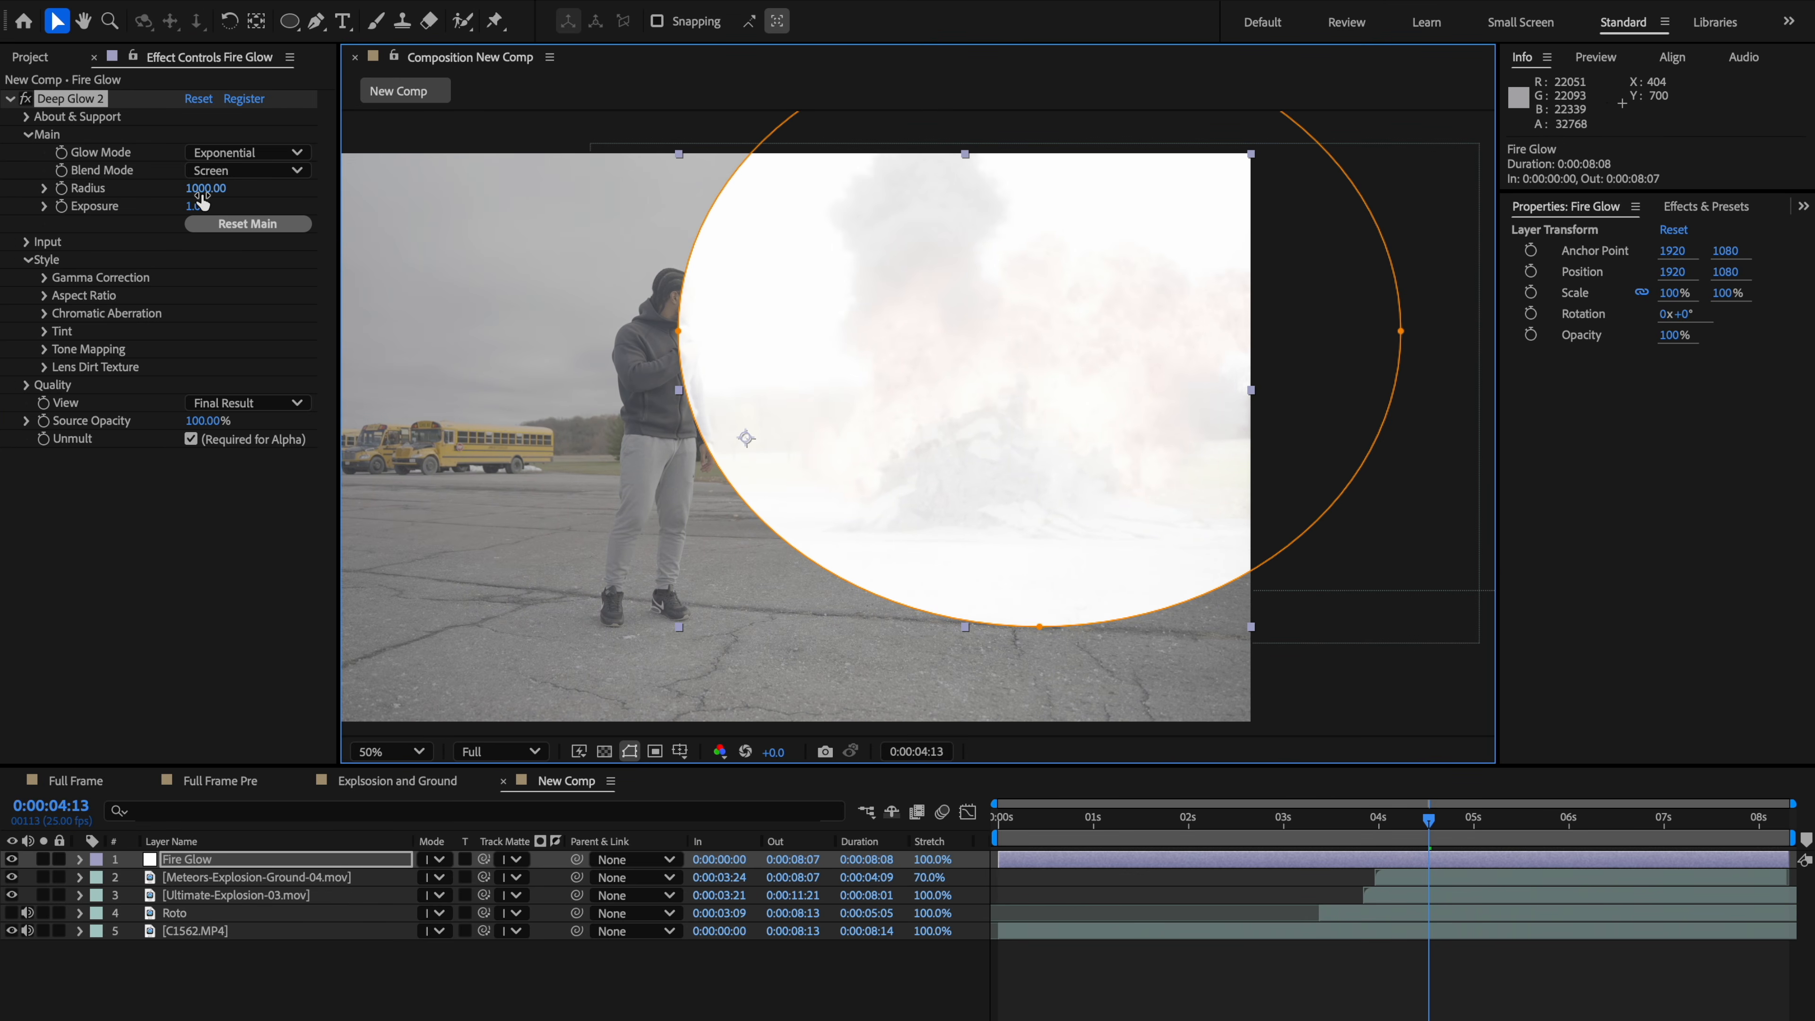
pyautogui.press('m')
pyautogui.press('m')
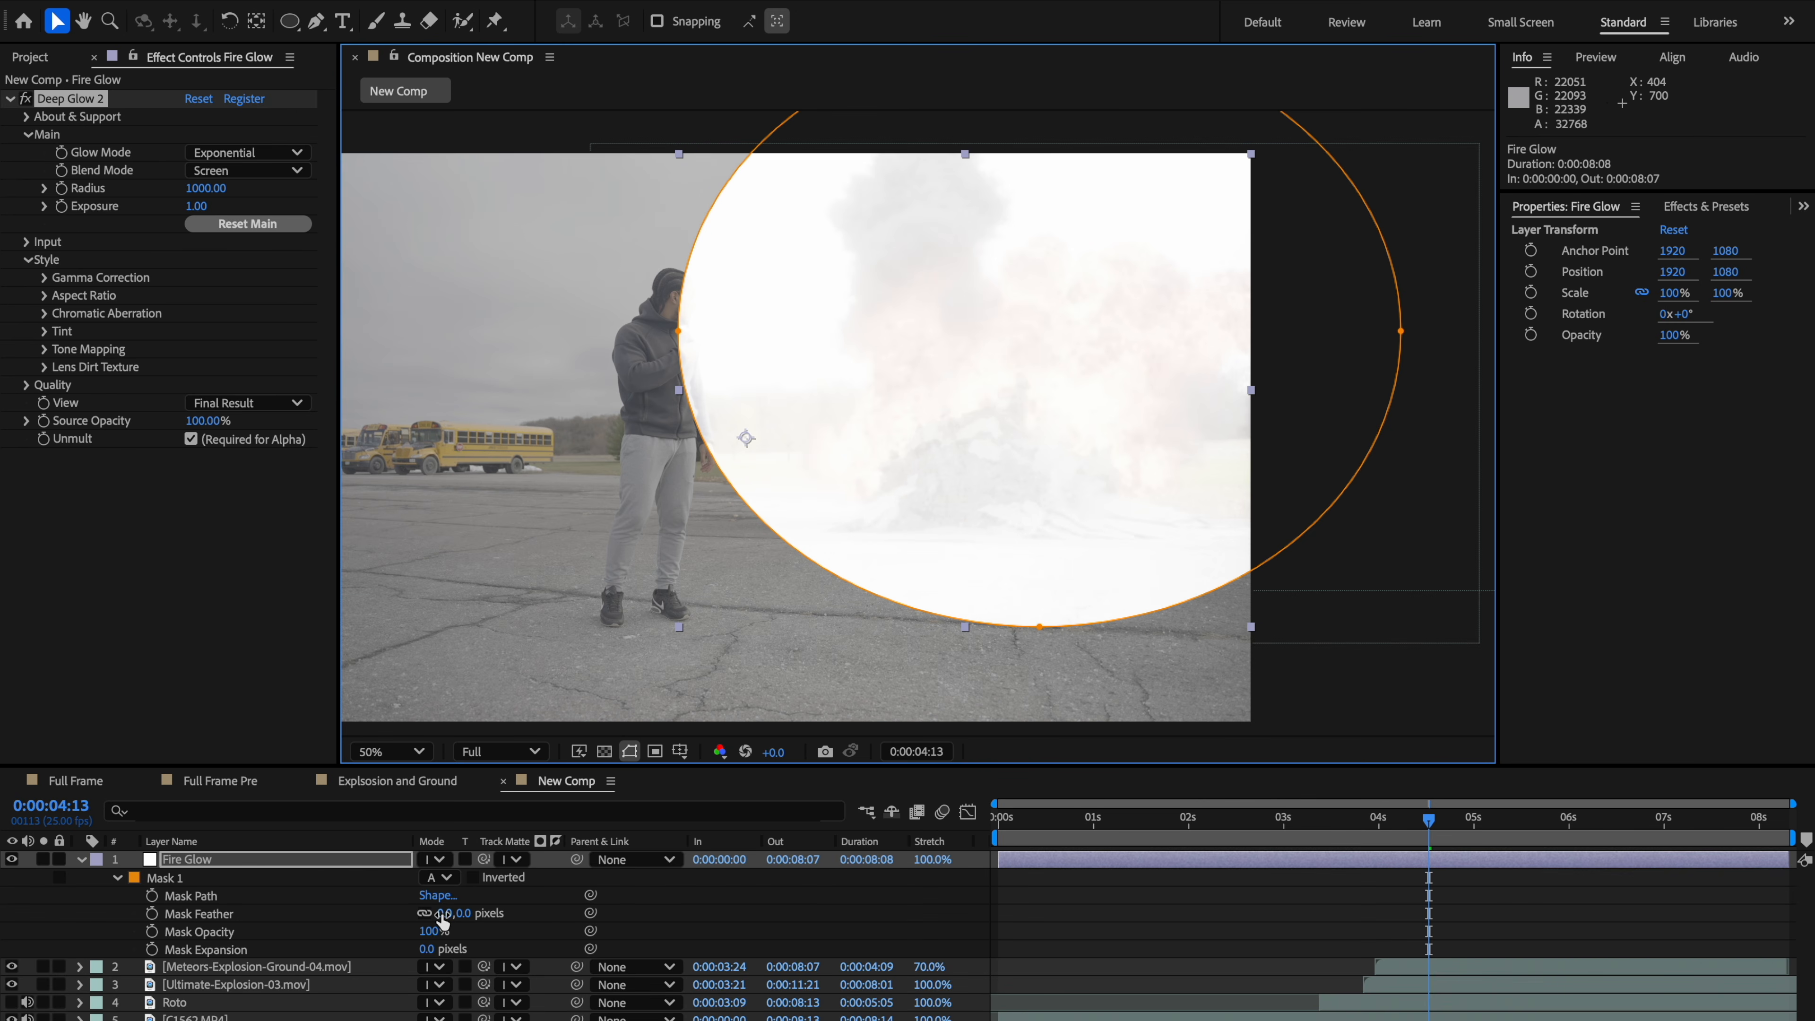
pyautogui.moveTo(442, 917); pyautogui.dragTo(558, 899)
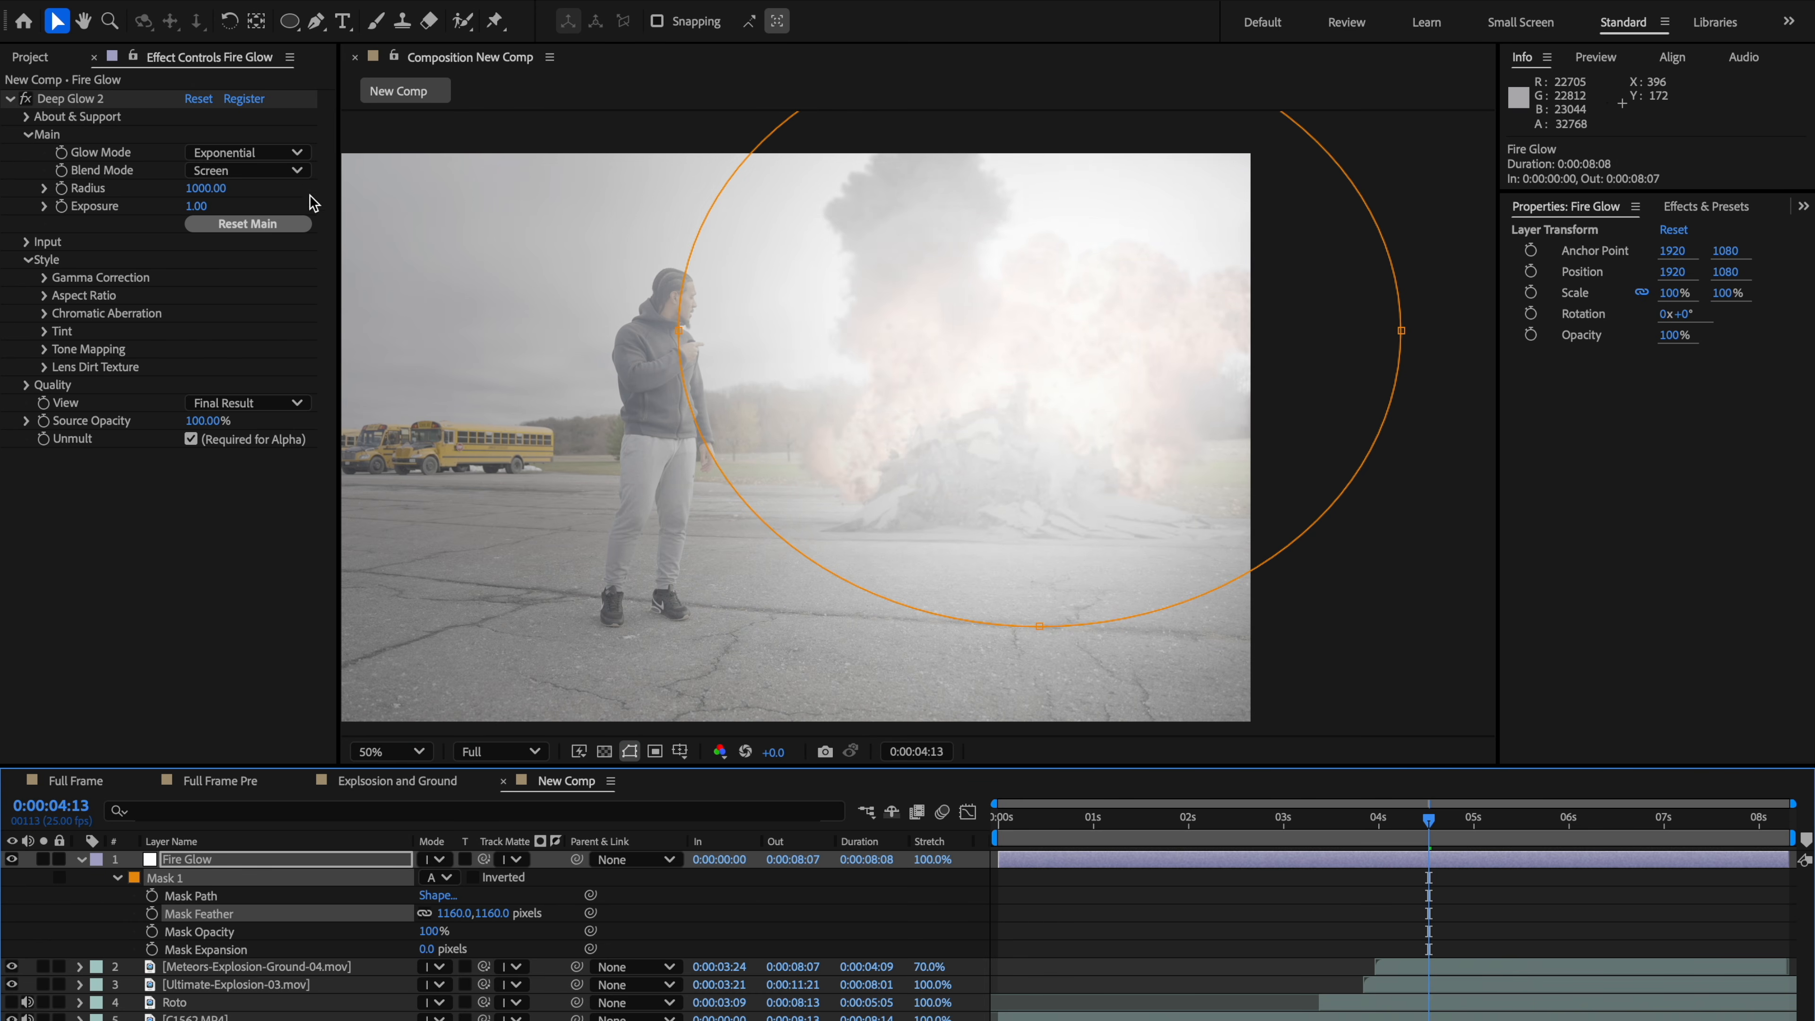
# Step: Set the Deep Glow radius to 2000
pyautogui.click(198, 192)
pyautogui.write('2000')
pyautogui.press('Return')
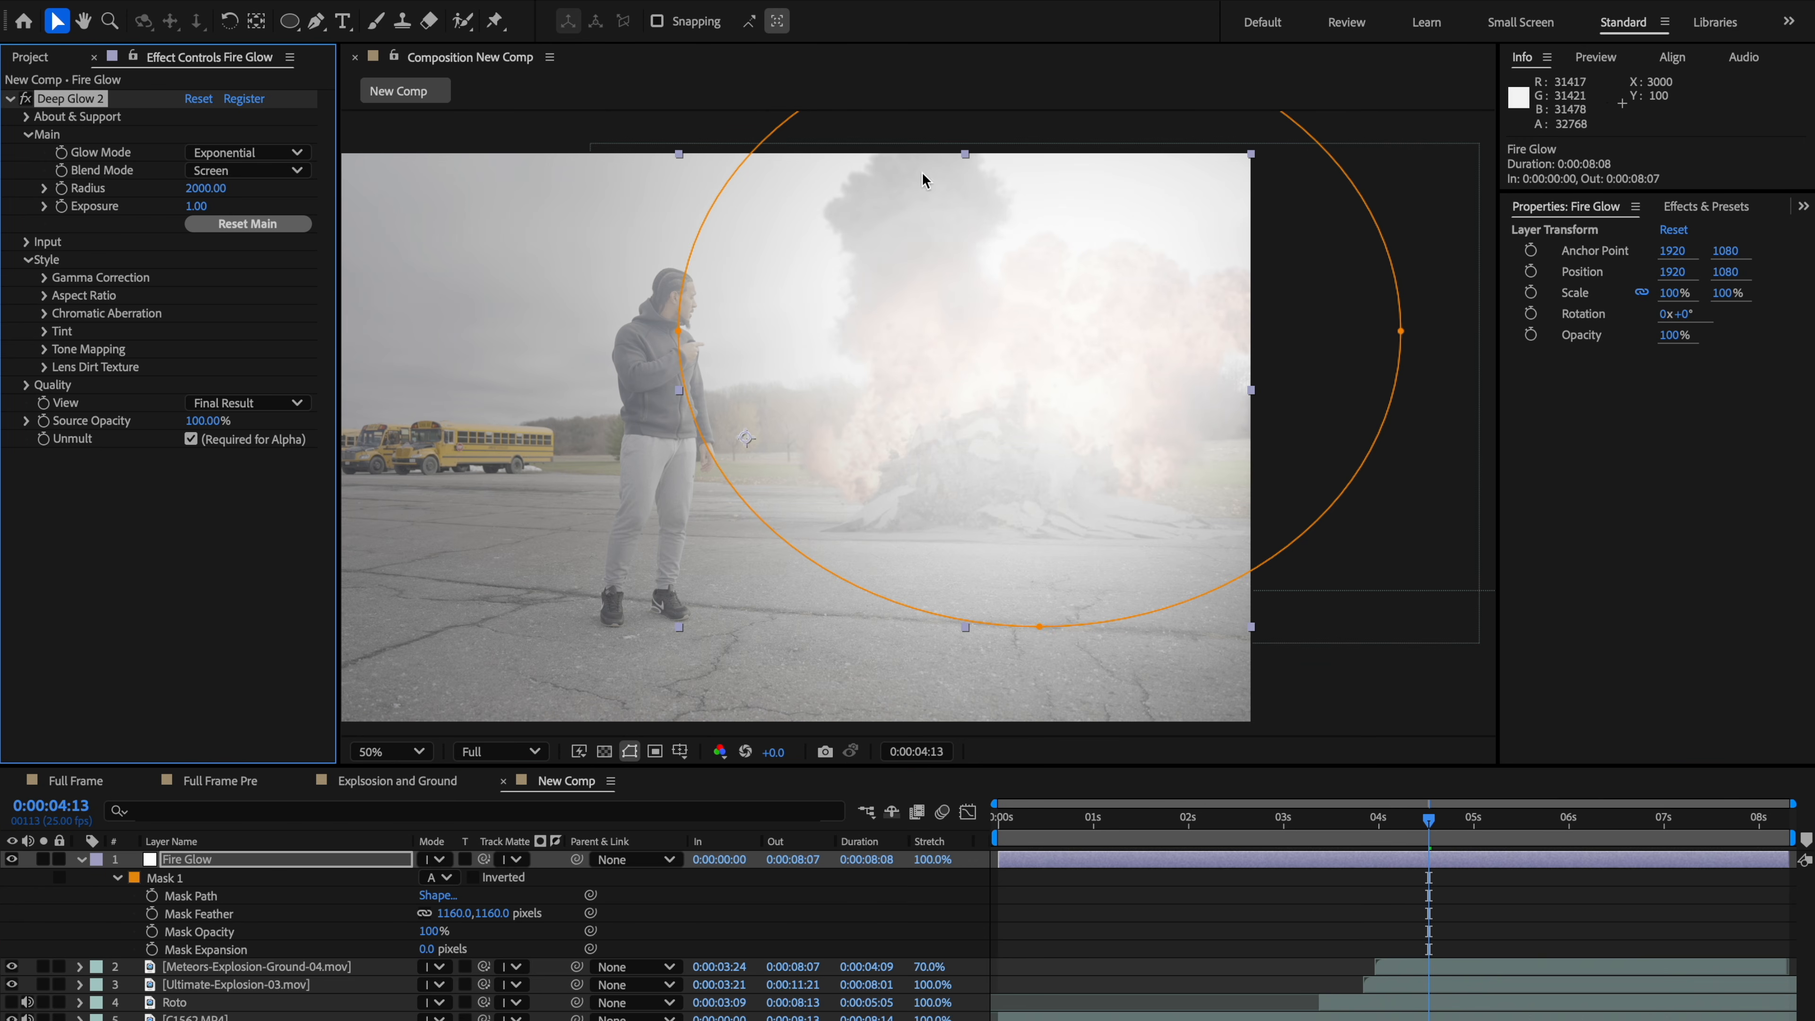
# Step: Set the Deep Glow exposure to 0.25 and the input threshold to 60%
pyautogui.click(200, 209)
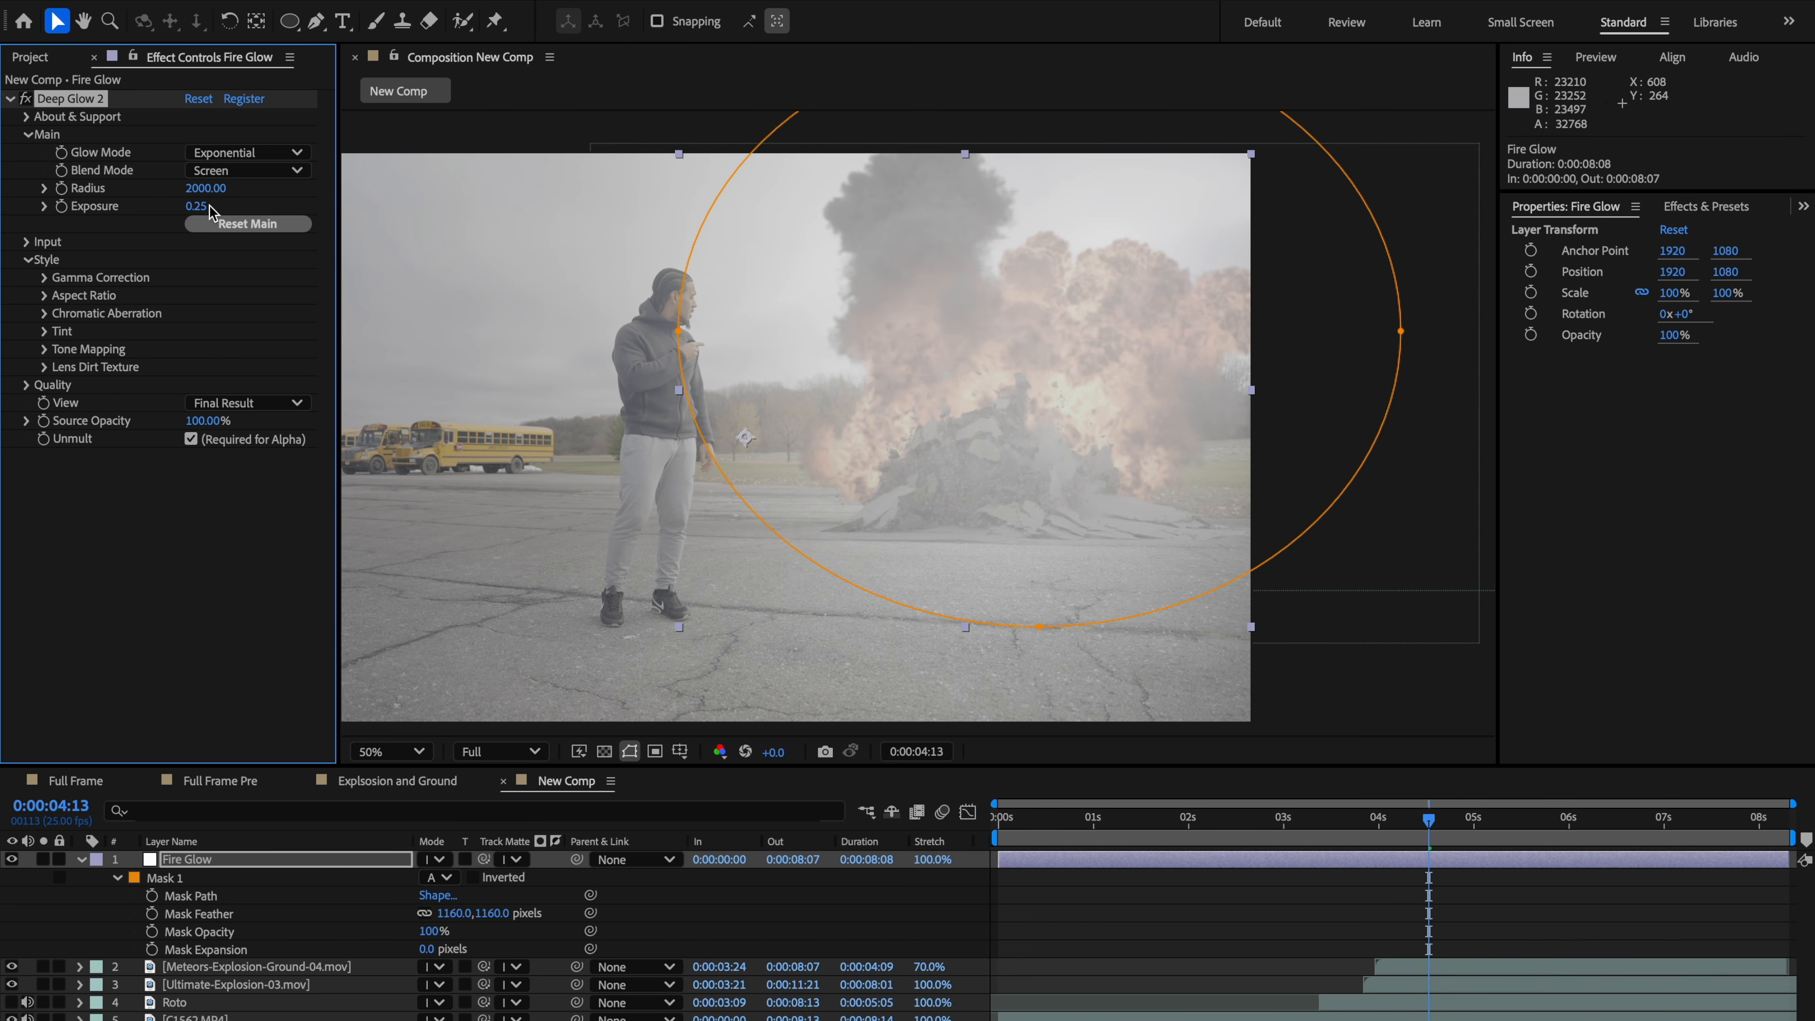
pyautogui.click(28, 243)
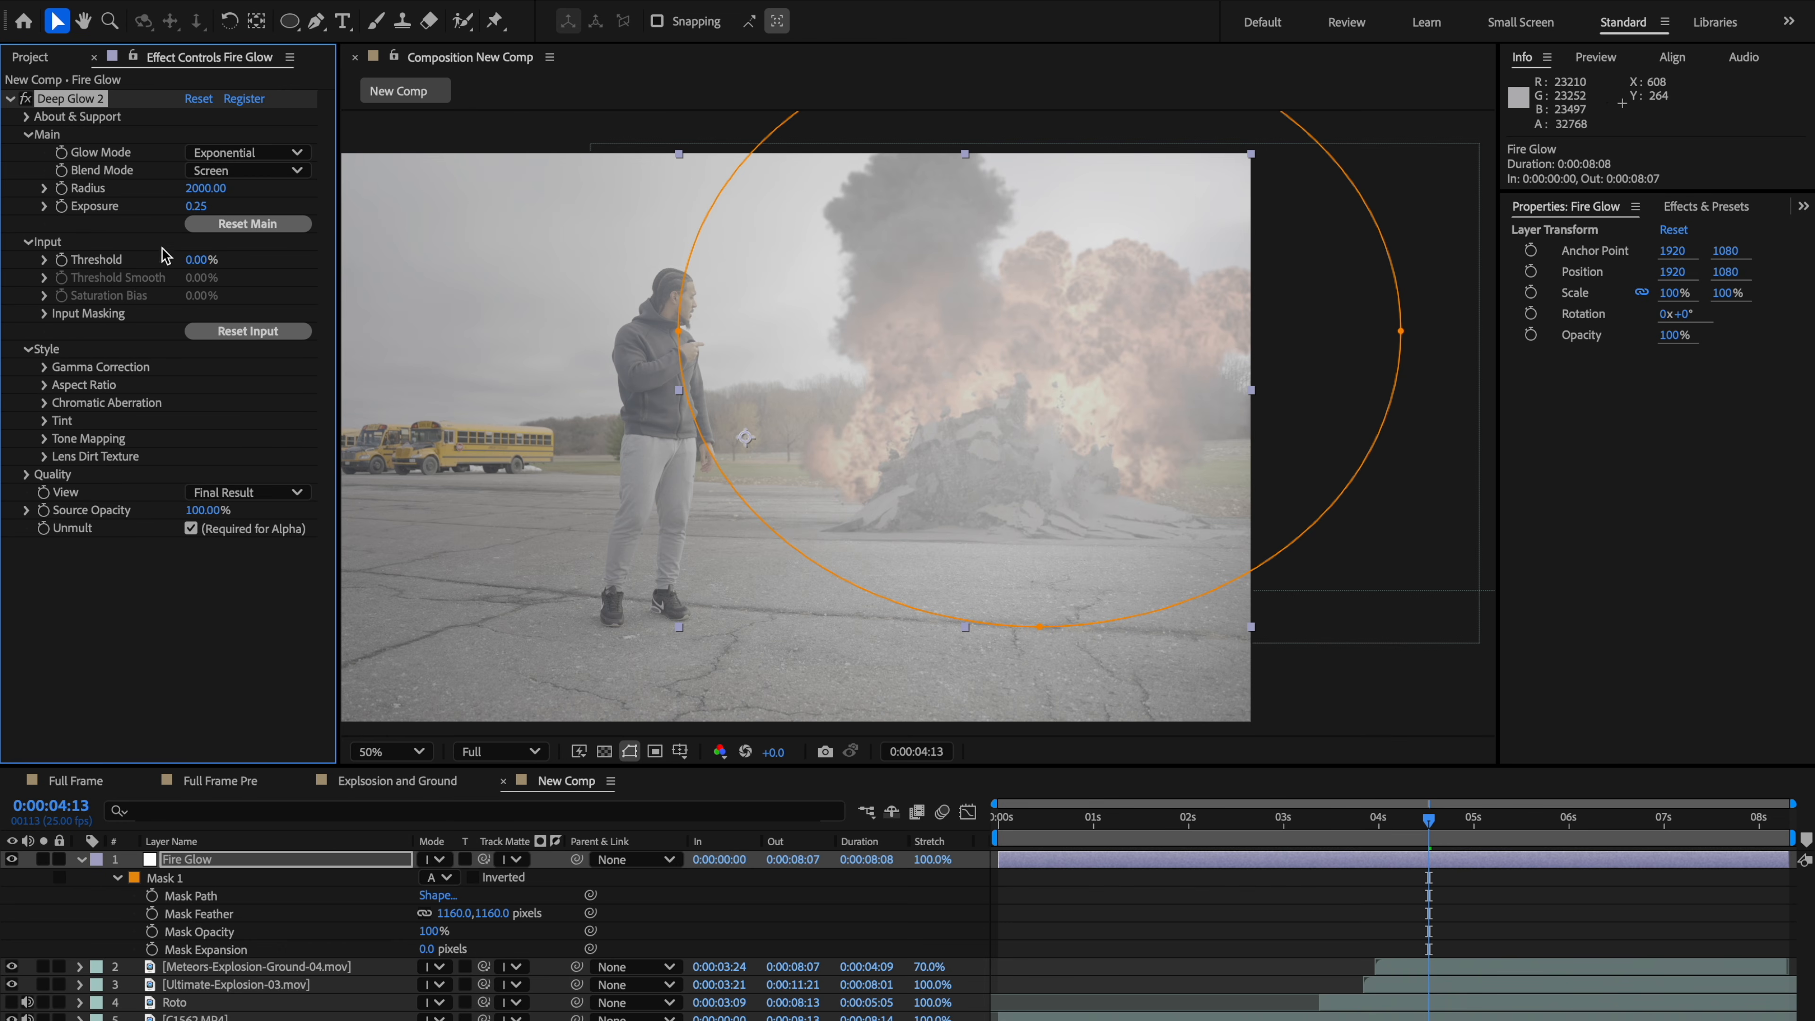
pyautogui.moveTo(188, 263); pyautogui.dragTo(257, 262)
# Step: Set the Deep Glow threshold smooth to 15%
pyautogui.press('space')
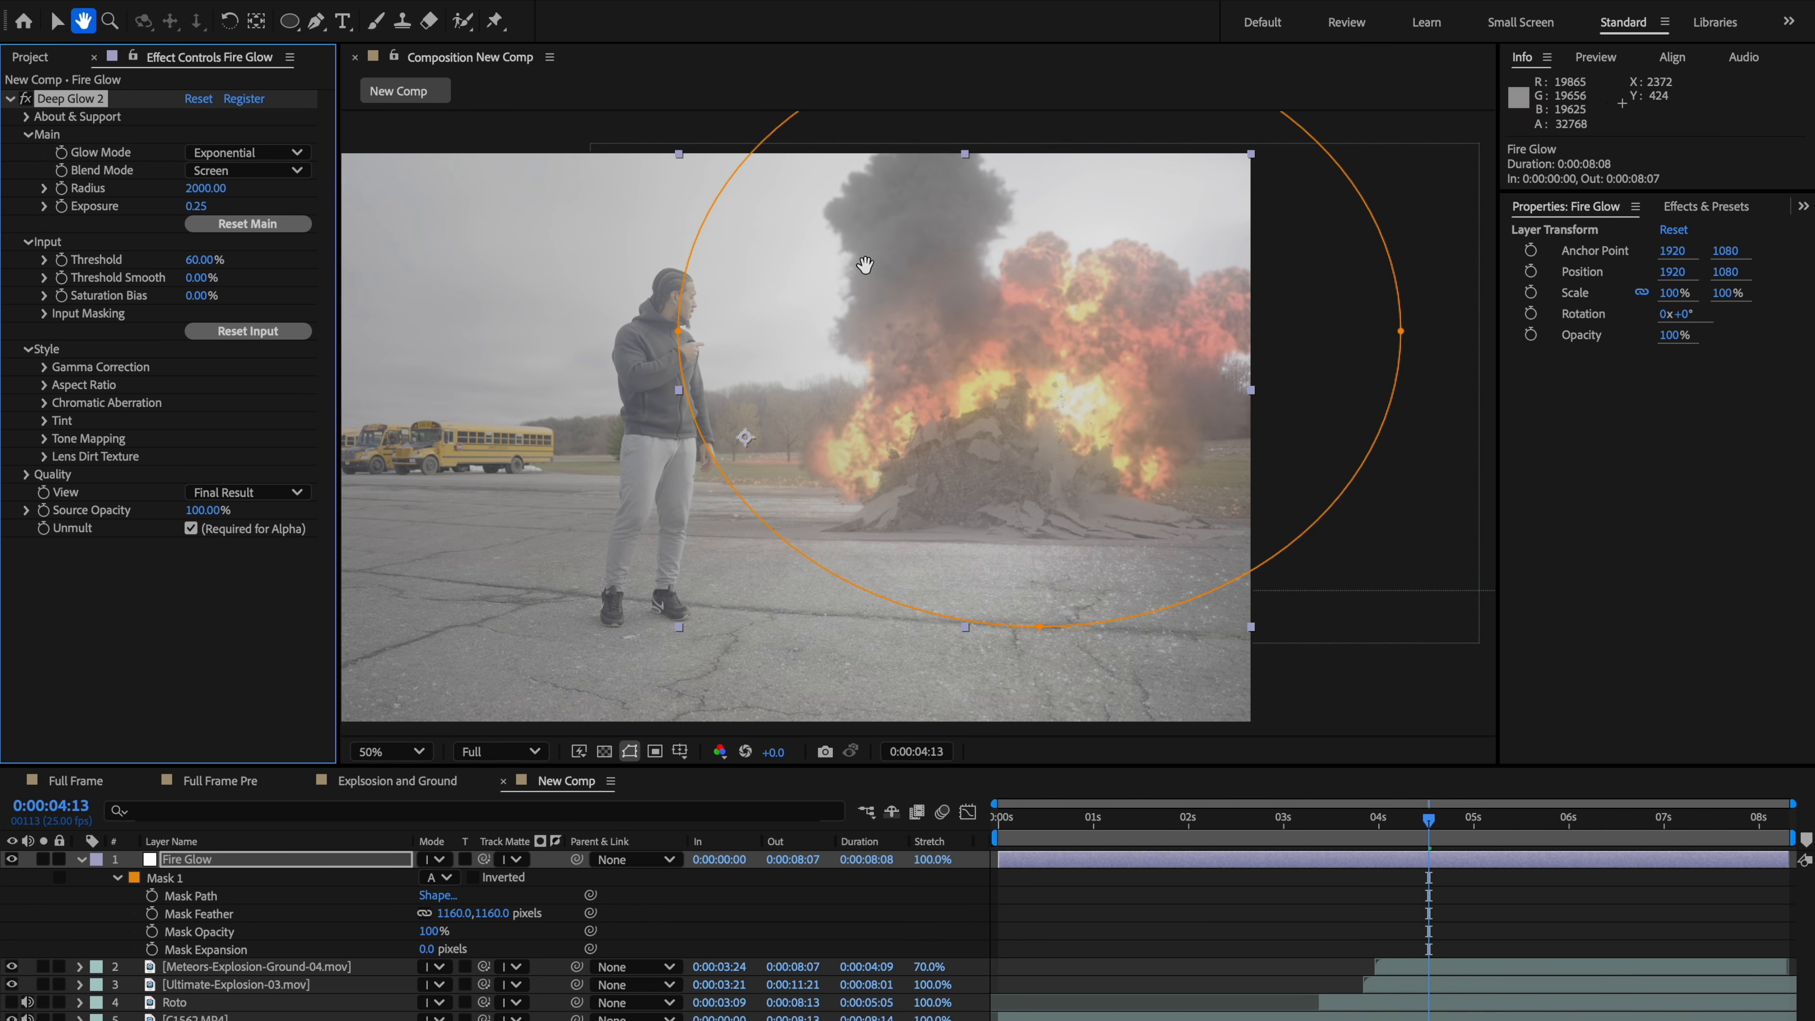
pyautogui.moveTo(868, 267); pyautogui.dragTo(838, 286)
pyautogui.scroll(1, 839, 287)
pyautogui.press('space')
pyautogui.moveTo(944, 386); pyautogui.dragTo(939, 402)
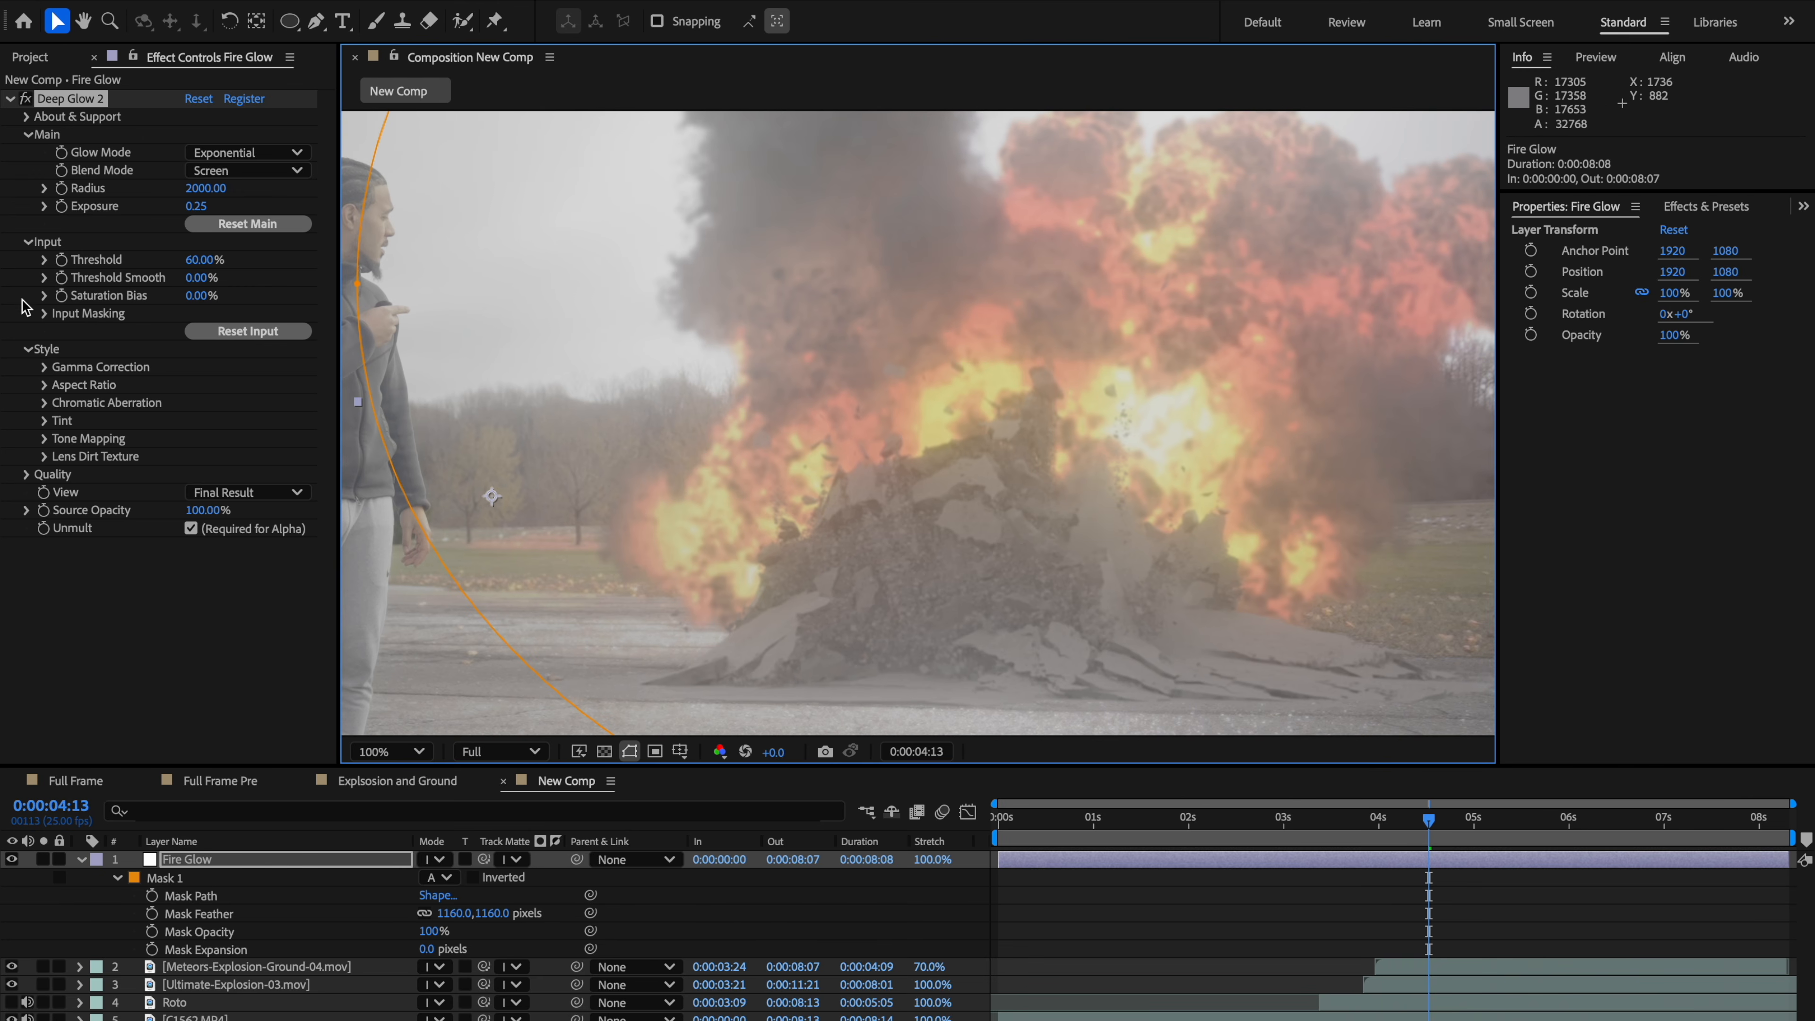
pyautogui.scroll(-1, 773, 393)
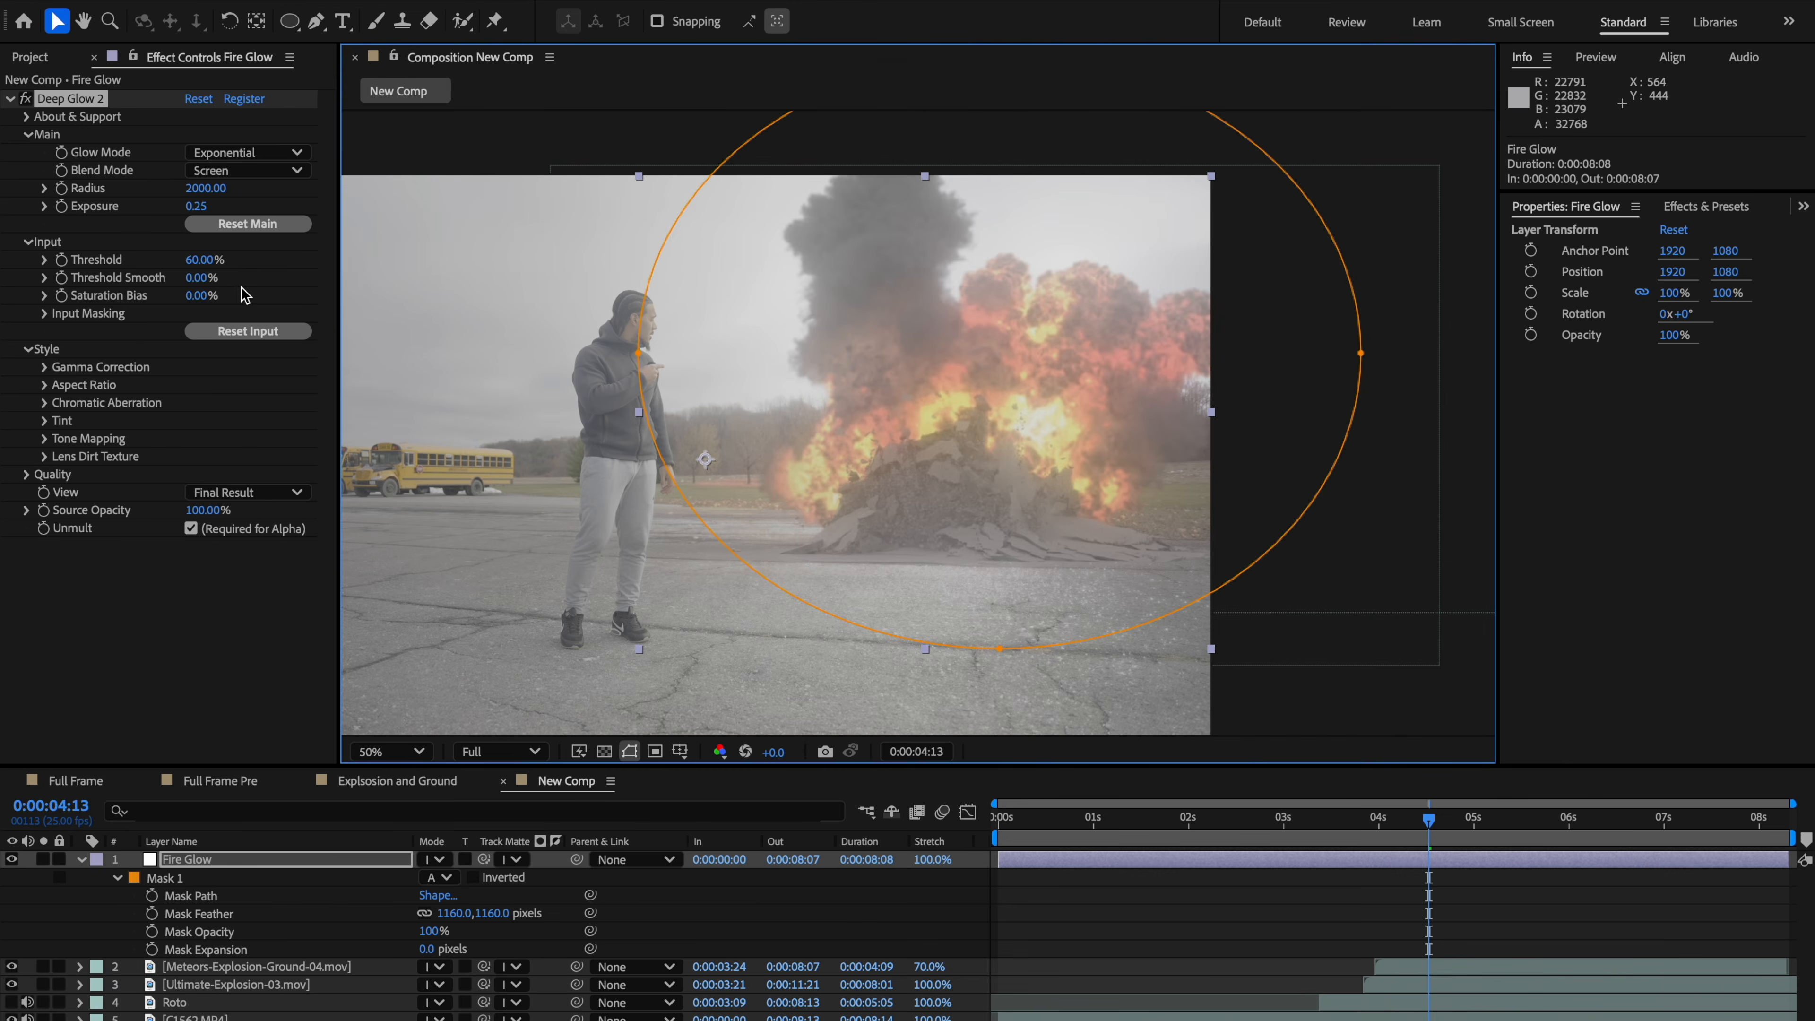
pyautogui.moveTo(204, 290)
pyautogui.mouseDown()
pyautogui.moveTo(309, 262)
pyautogui.moveTo(223, 286)
pyautogui.moveTo(236, 280)
pyautogui.mouseUp()
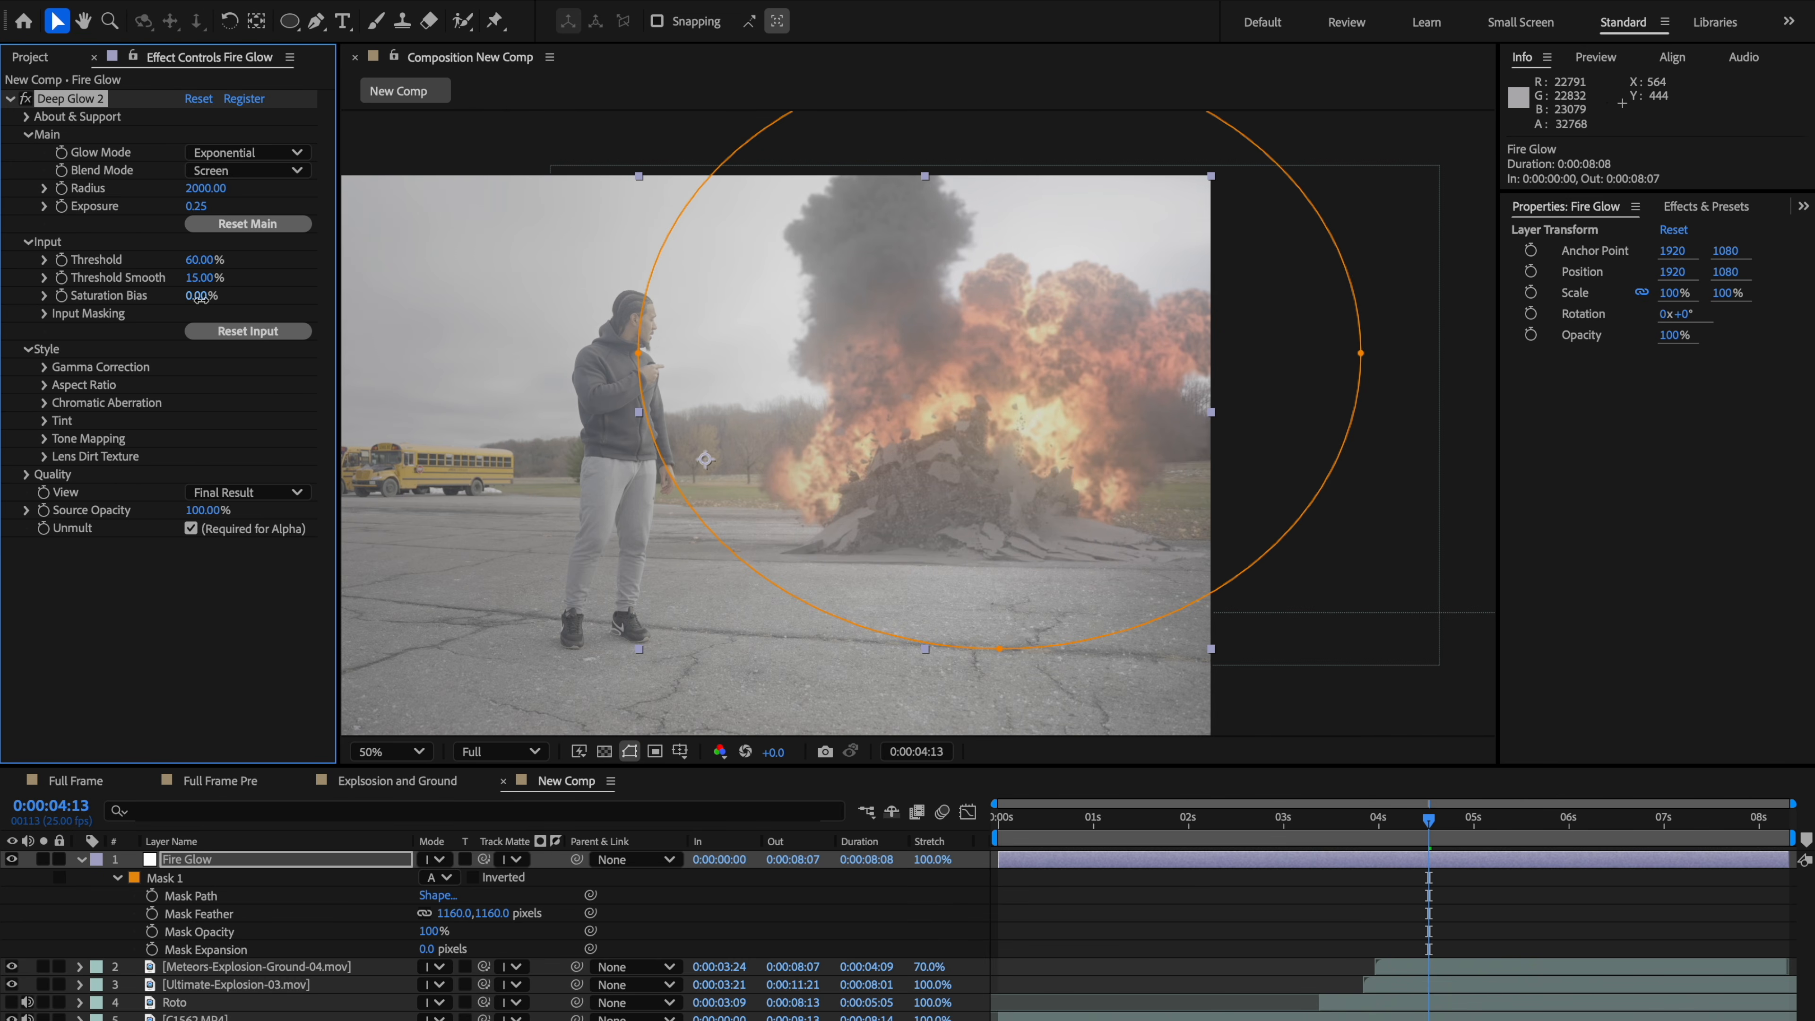
# Step: Set the Deep Glow saturation bias to 9% and the exposure to 0.64
pyautogui.moveTo(201, 297); pyautogui.dragTo(310, 279)
pyautogui.moveTo(347, 205)
pyautogui.mouseDown()
pyautogui.moveTo(455, 204)
pyautogui.moveTo(376, 225)
pyautogui.mouseUp()
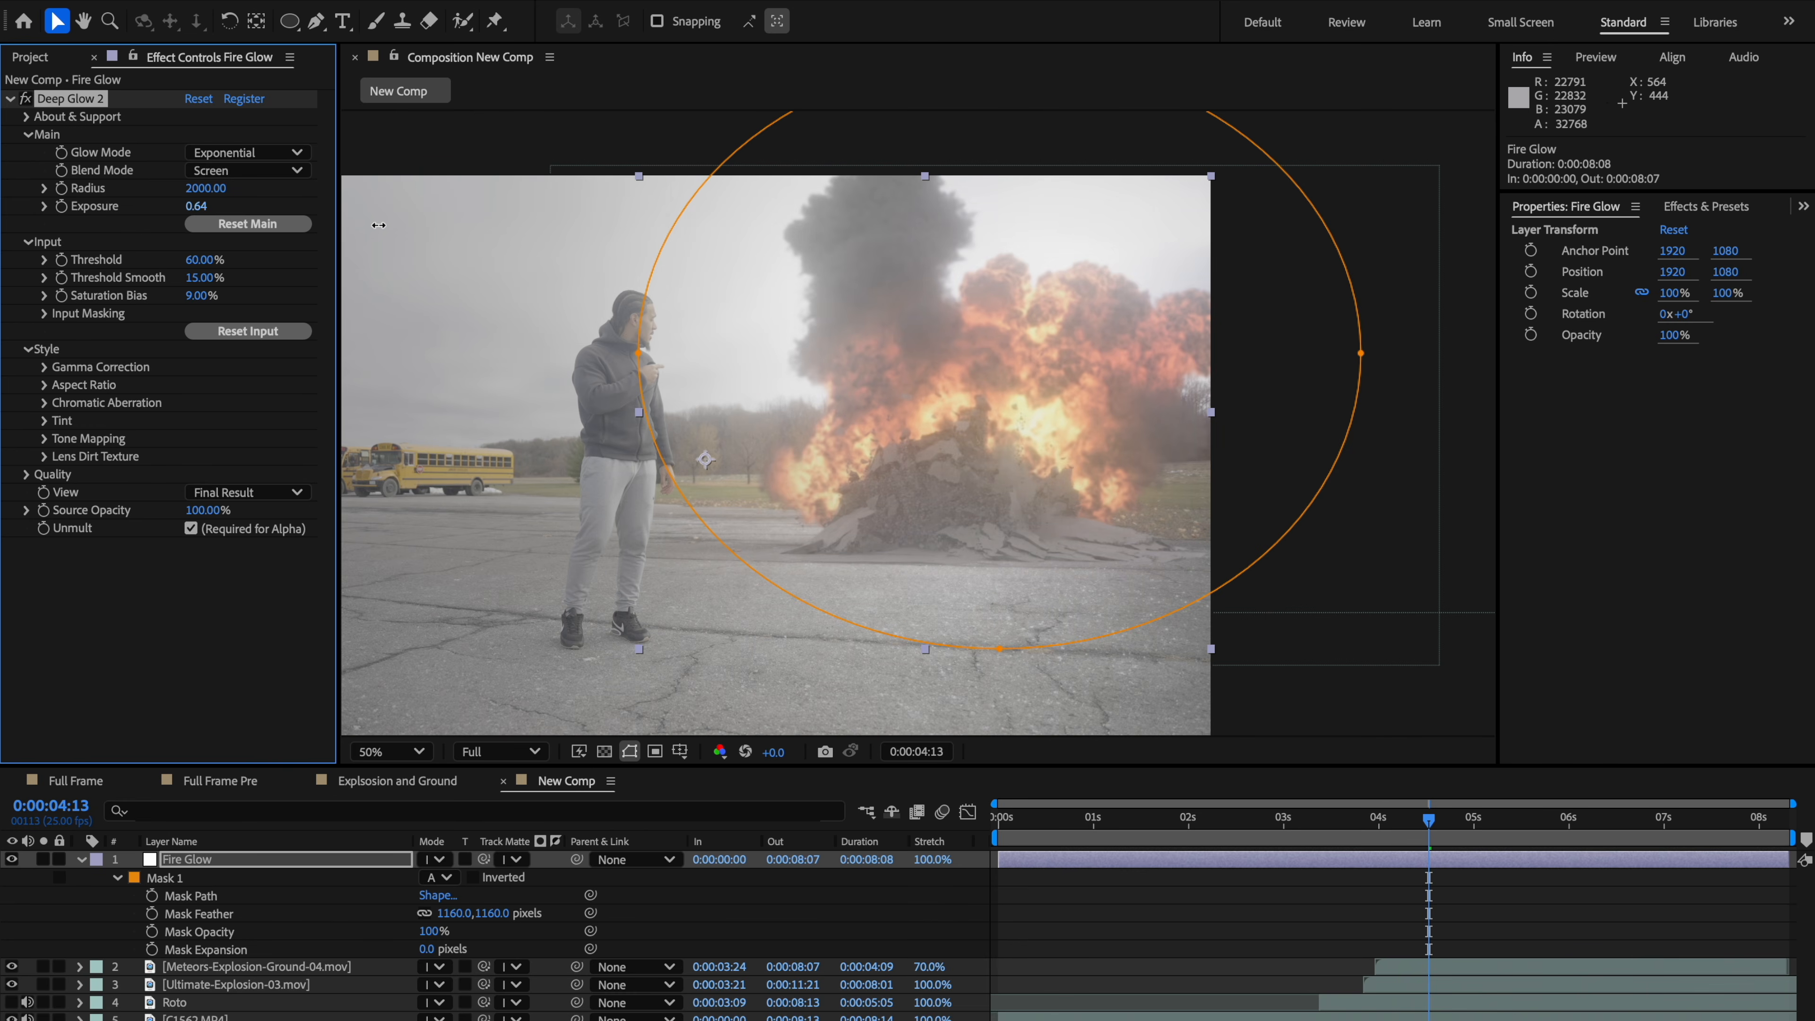
# Step: Split the Fire Glow layer at 0:00:03:24 and delete the part before that point
pyautogui.click(571, 284)
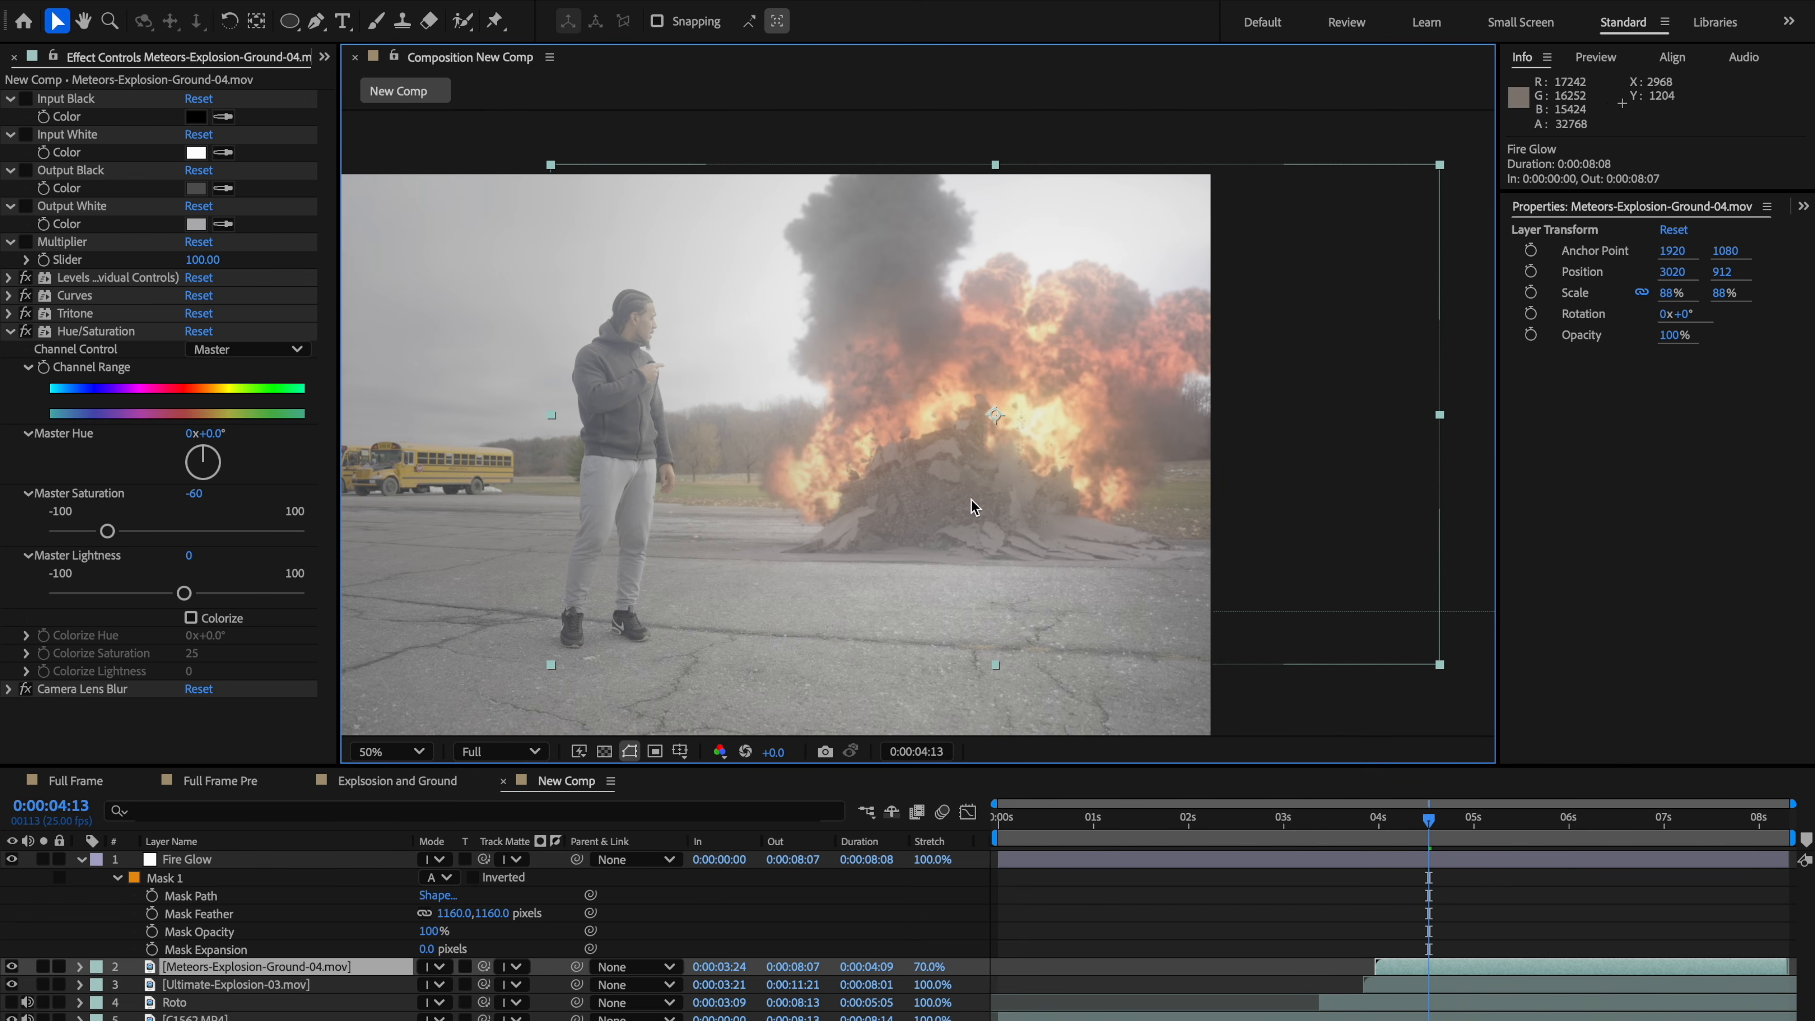
pyautogui.moveTo(1418, 827); pyautogui.dragTo(1378, 851)
pyautogui.click(1377, 875)
pyautogui.click(1380, 863)
pyautogui.press('super+shift+d')
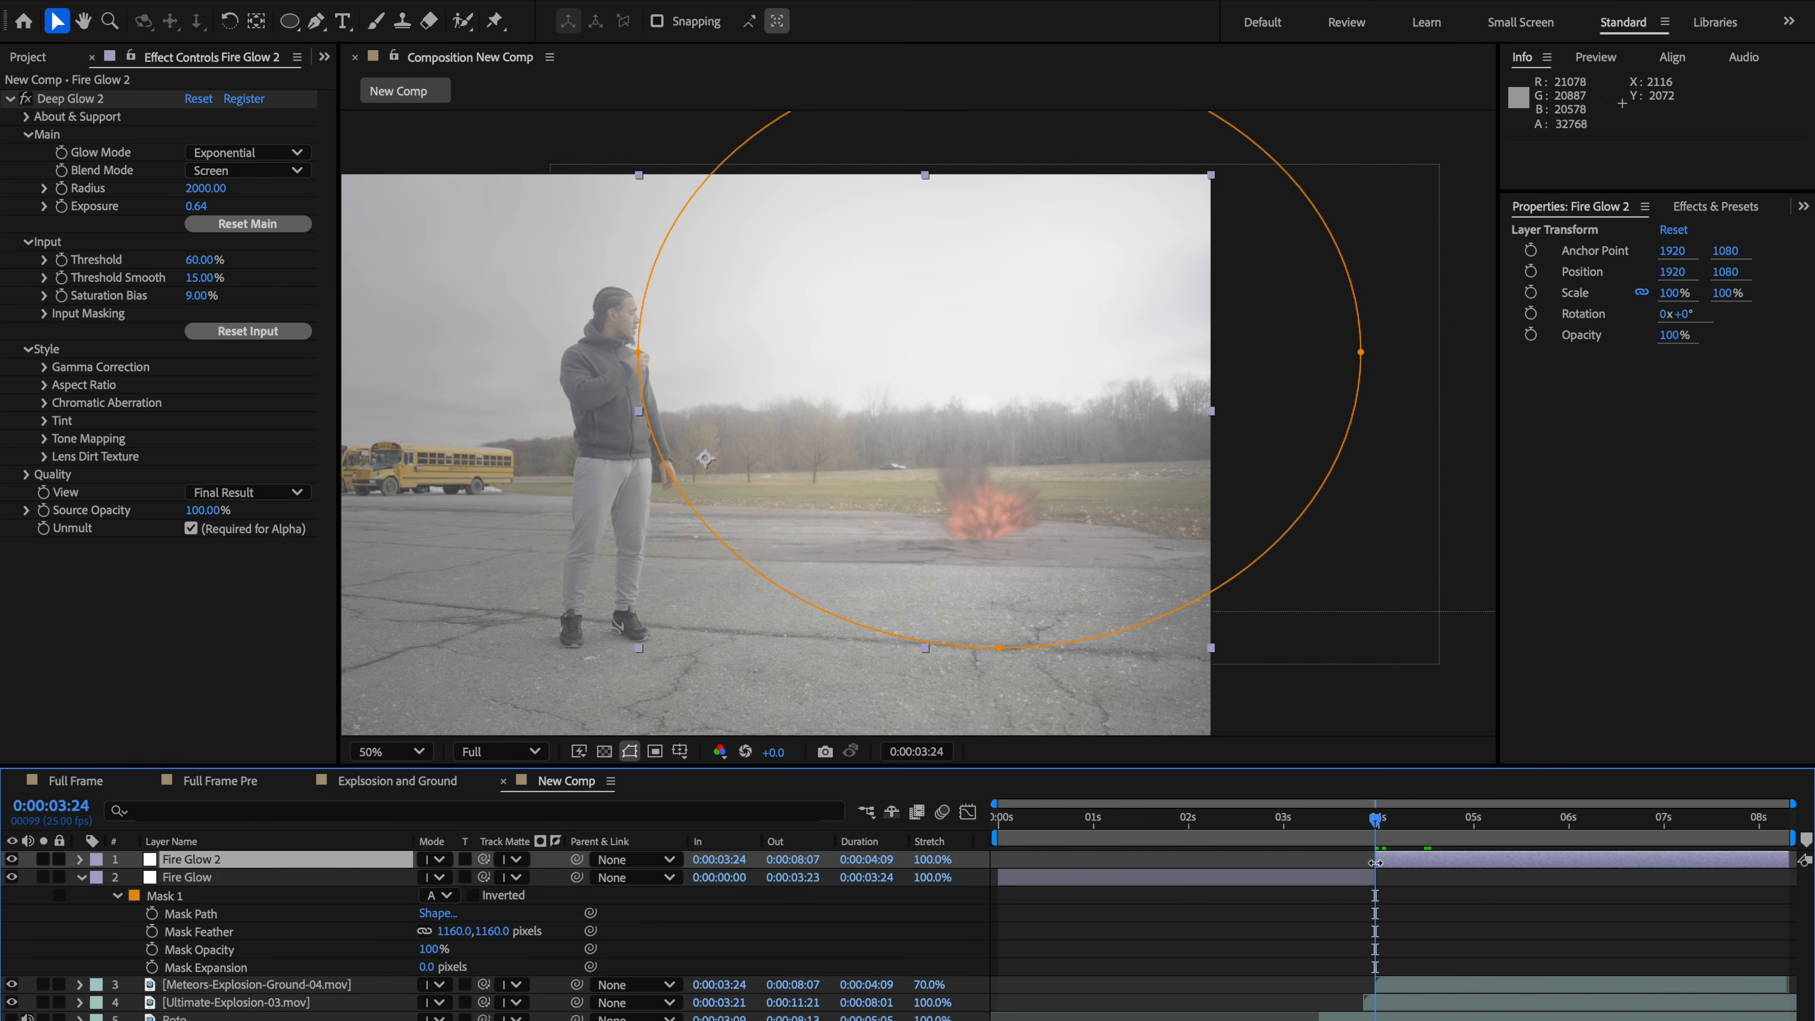
pyautogui.click(1360, 876)
pyautogui.press('Delete')
# Step: Split the Fire Glow 2 layer at 0:00:05:19 and delete the part after that point
pyautogui.moveTo(1379, 824)
pyautogui.mouseDown()
pyautogui.moveTo(1572, 824)
pyautogui.moveTo(1374, 852)
pyautogui.mouseUp()
pyautogui.click(1550, 855)
pyautogui.press('super+shift+d')
pyautogui.press('Delete')
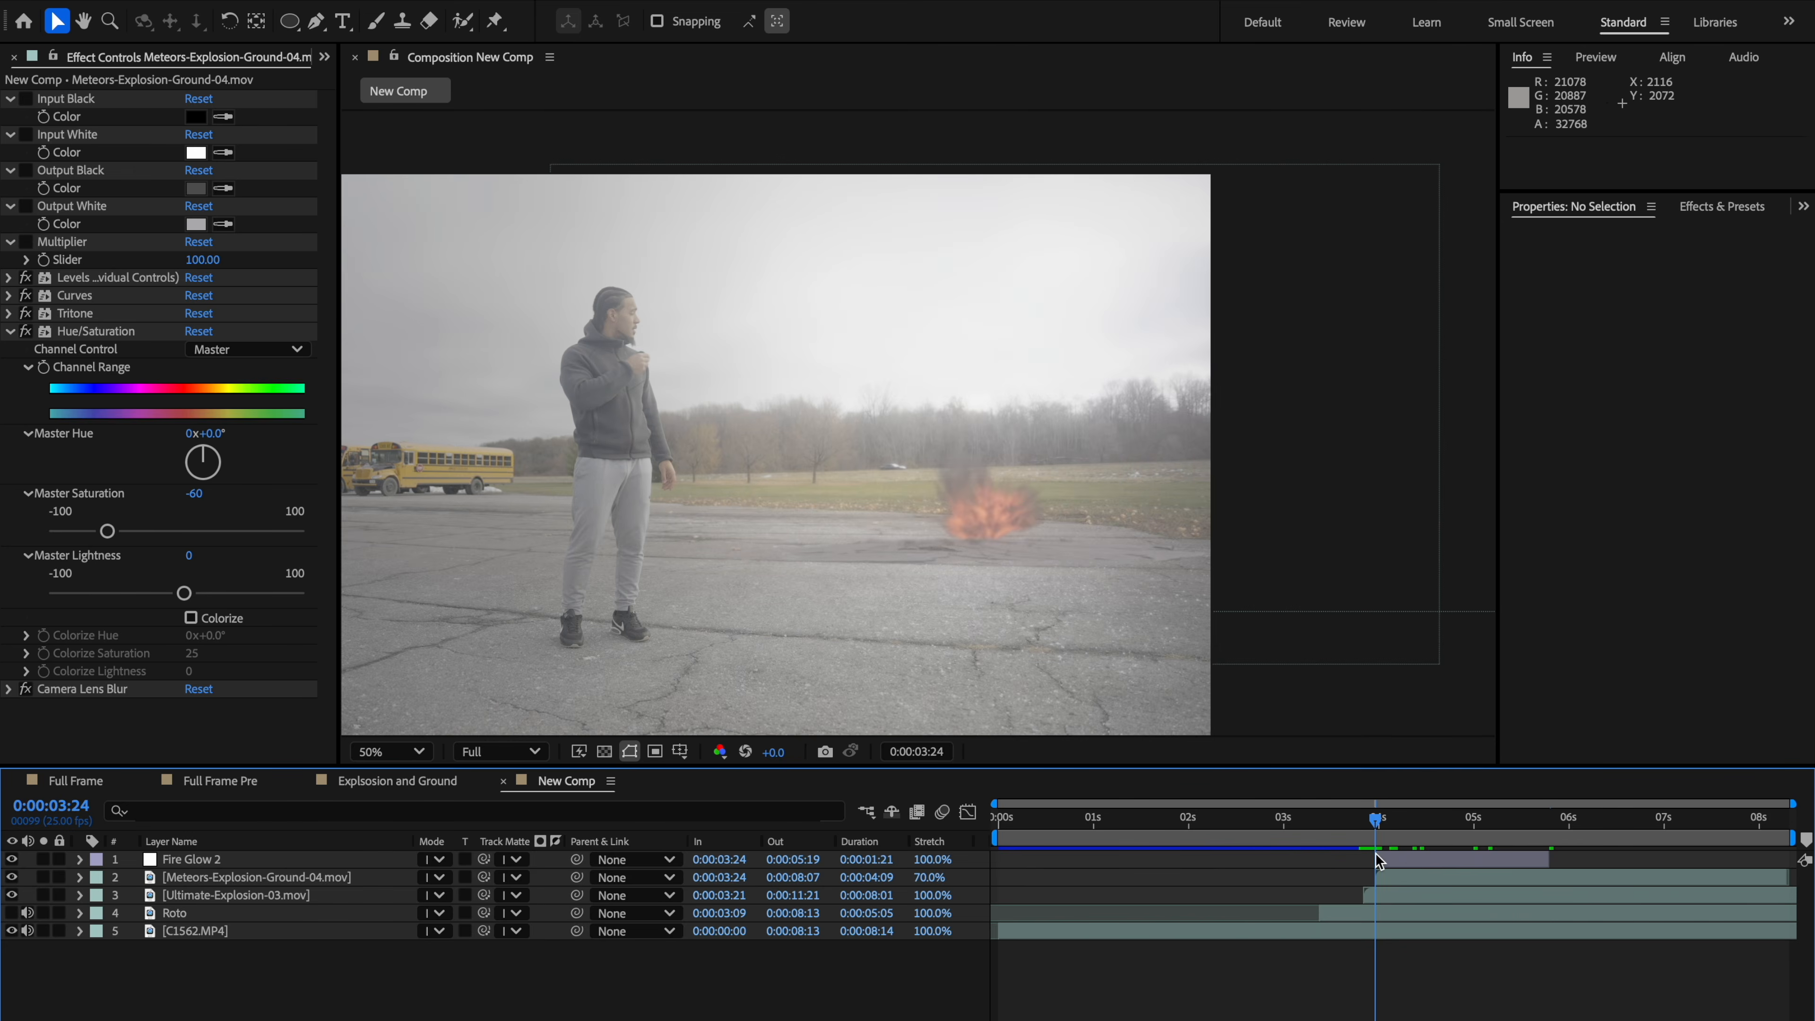
# Step: Keyframe Fire Glow 2's opacity to fade in from 0% to 100% over its first few frames
pyautogui.press('t')
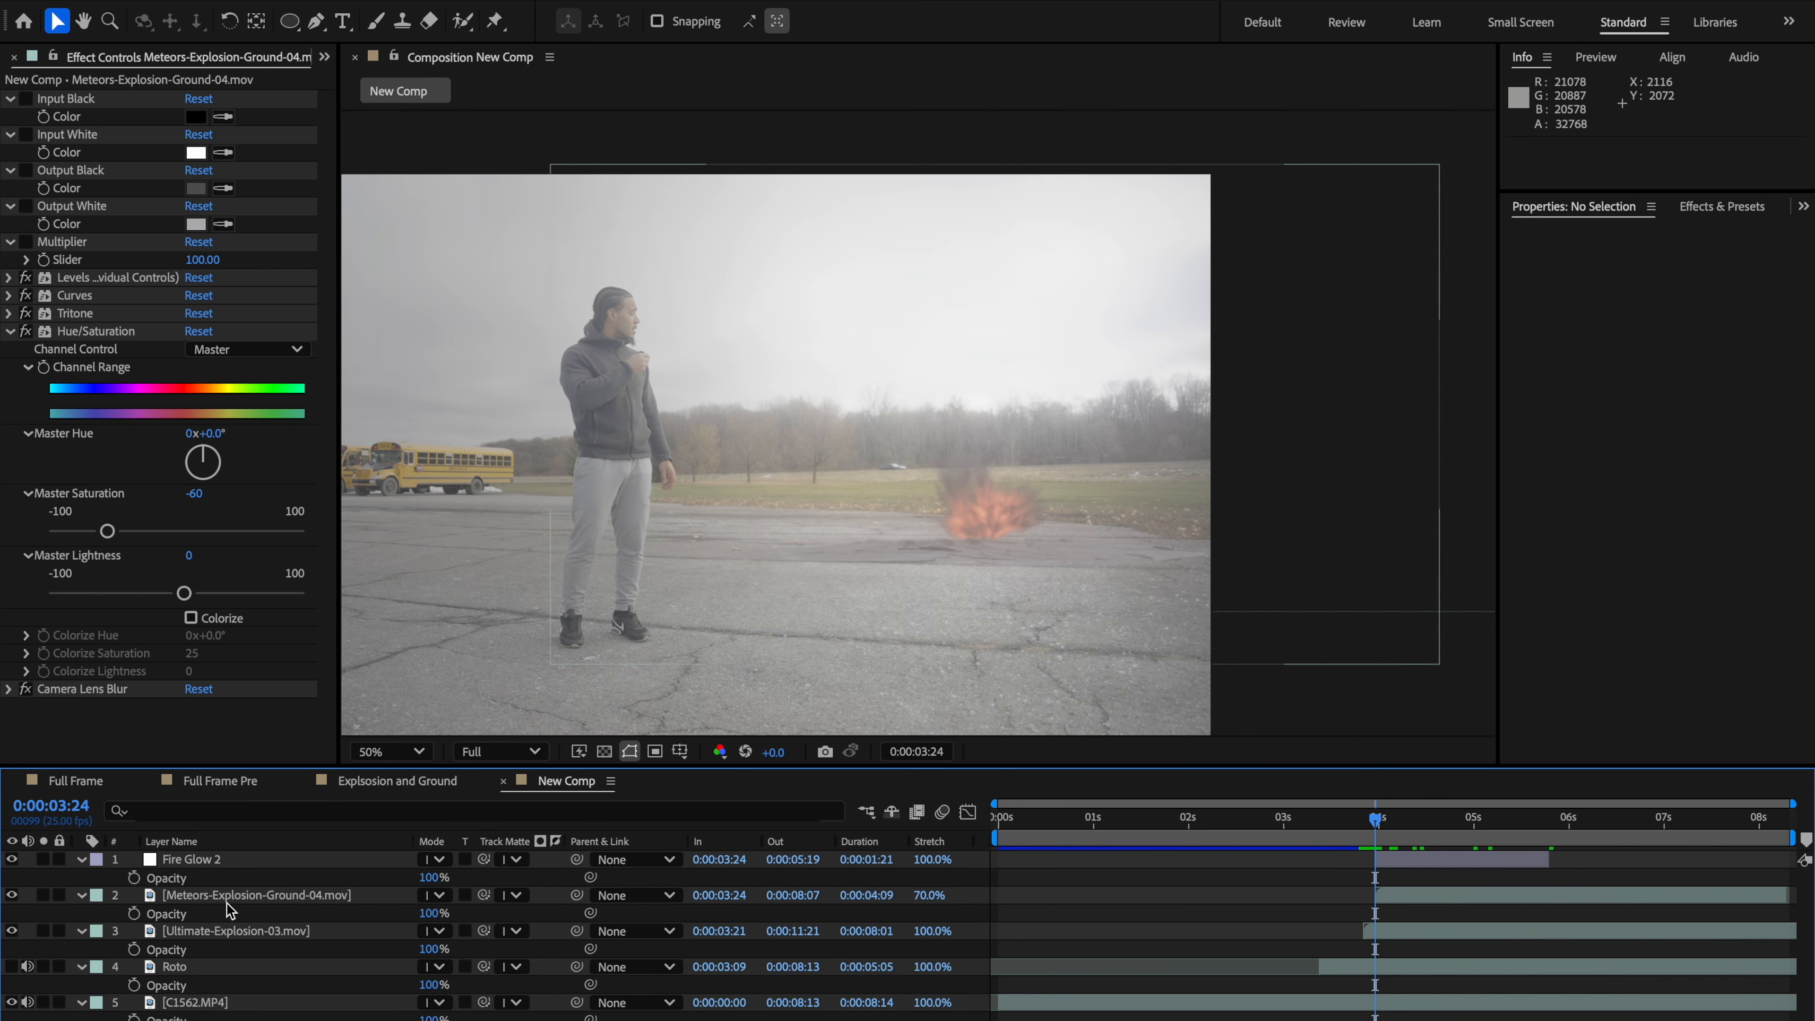
pyautogui.press('t')
pyautogui.click(193, 859)
pyautogui.press('t')
pyautogui.click(134, 877)
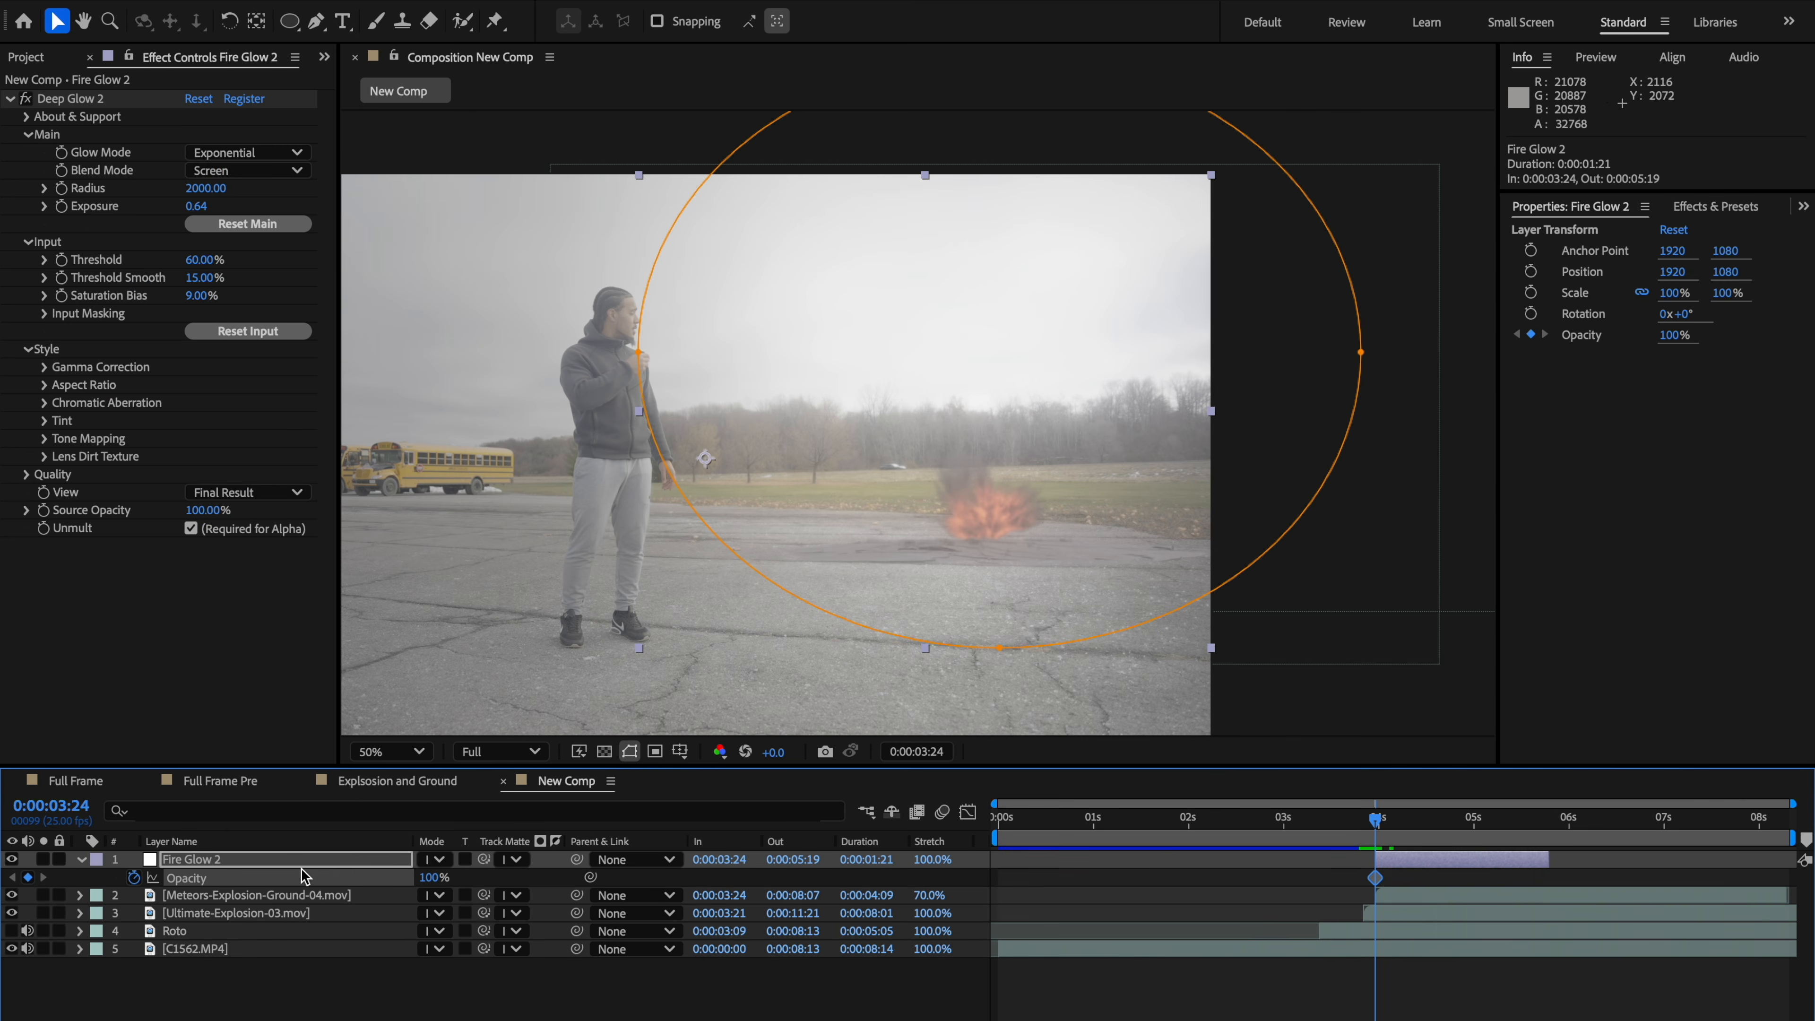
pyautogui.moveTo(1378, 830); pyautogui.dragTo(1396, 828)
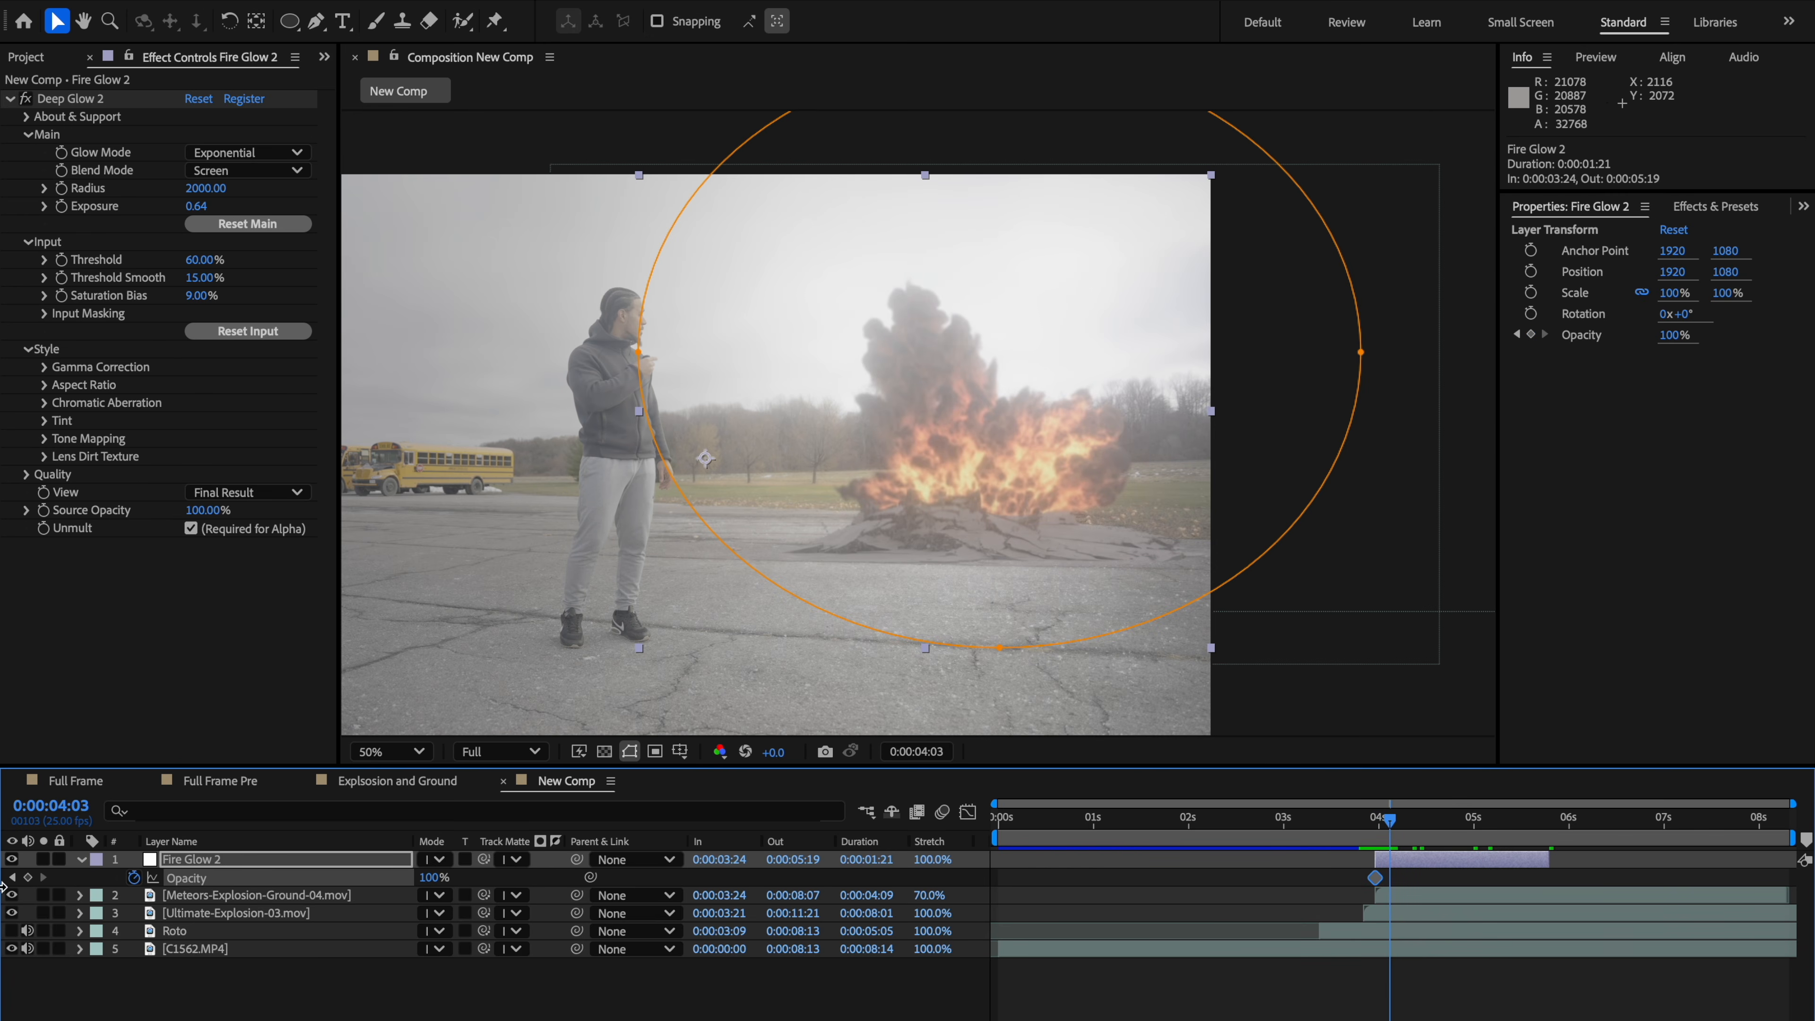
# Step: Copy the opacity fade keyframes and paste them near 0:00:05:14, adjusting their timing toward the layer's end
pyautogui.moveTo(1403, 887); pyautogui.dragTo(1365, 869)
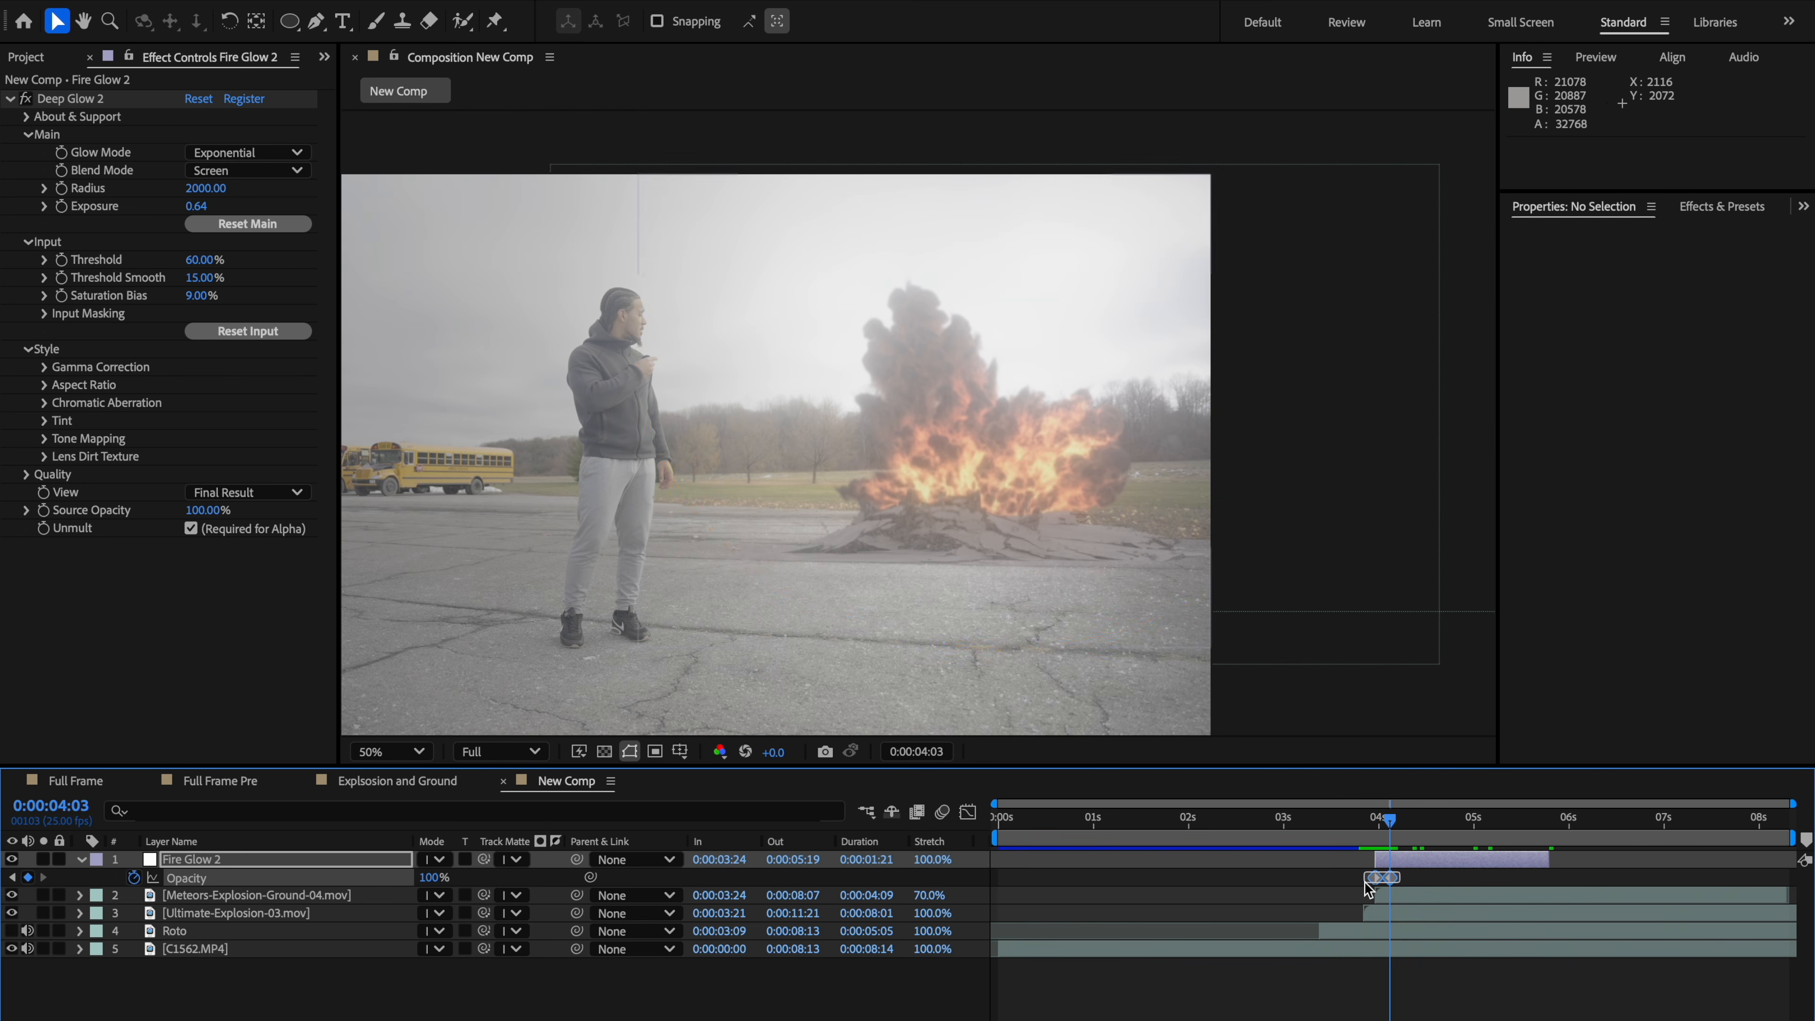
pyautogui.hotkey('ctrl', 'c')
pyautogui.click(1529, 822)
pyautogui.hotkey('ctrl', 'v')
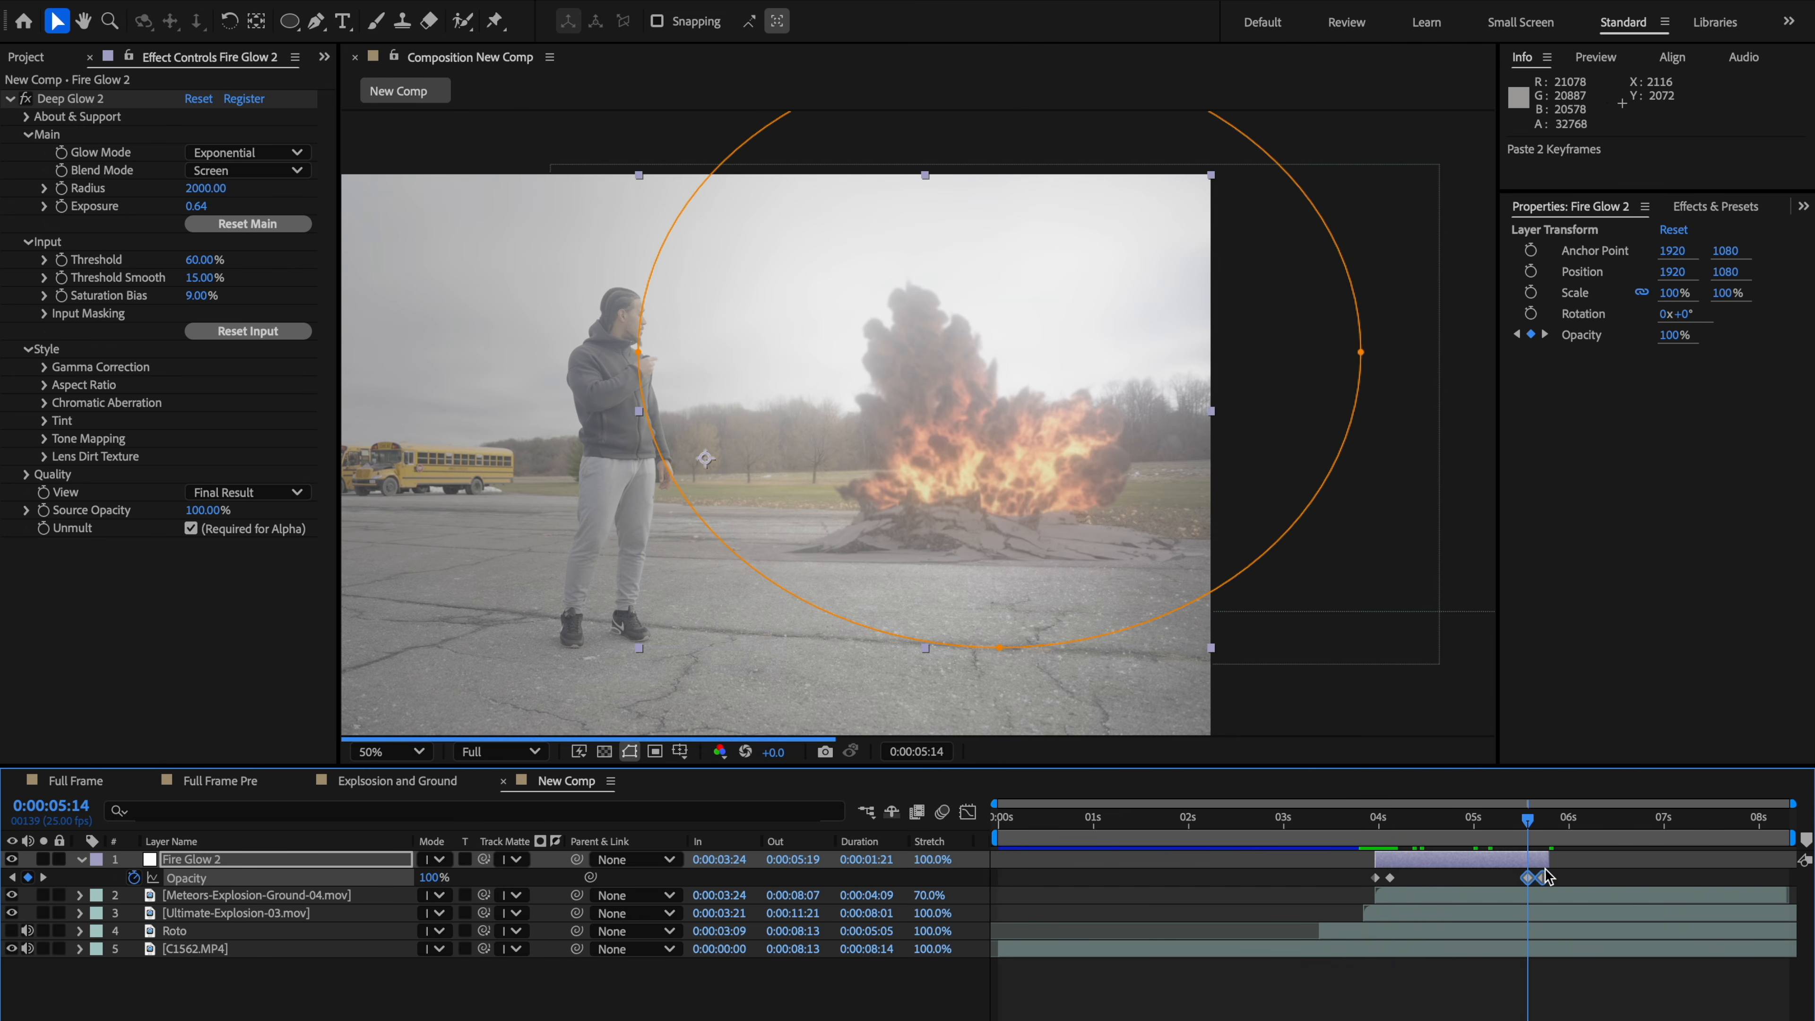
pyautogui.click(1543, 883)
pyautogui.moveTo(1541, 877)
pyautogui.mouseDown()
pyautogui.moveTo(1519, 878)
pyautogui.moveTo(1548, 879)
pyautogui.mouseUp()
pyautogui.moveTo(1547, 881); pyautogui.dragTo(1529, 885)
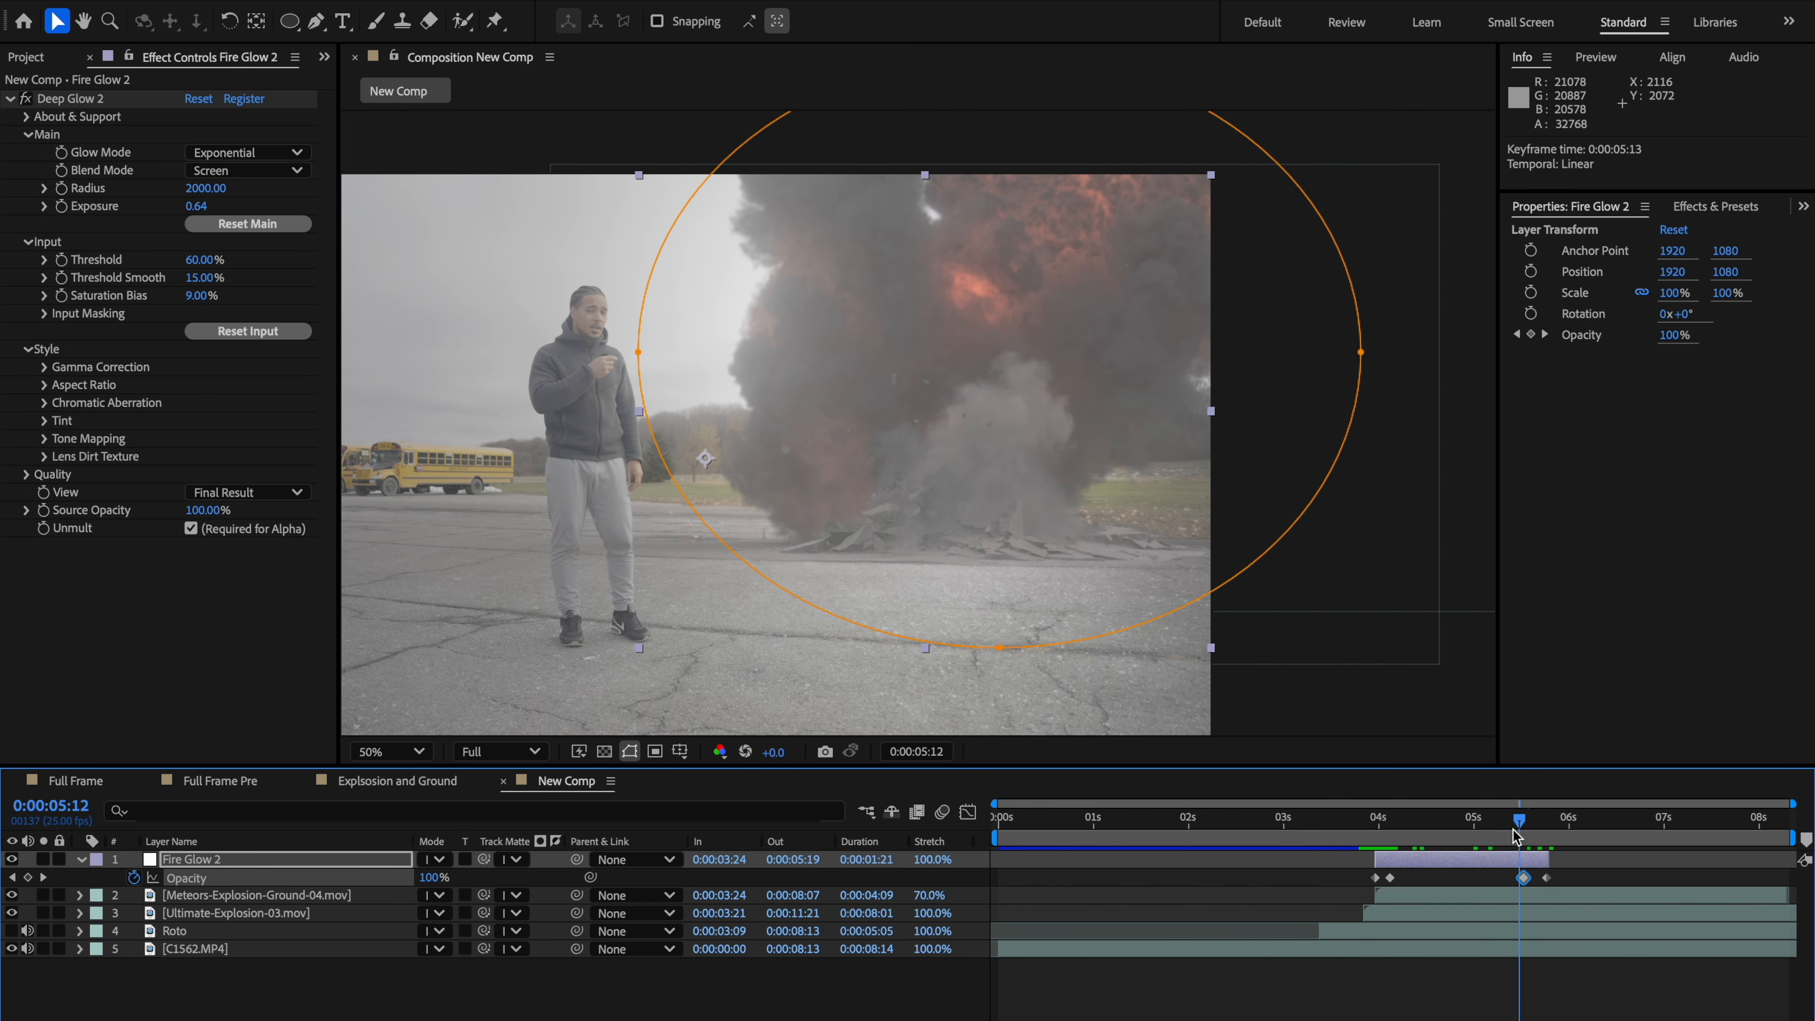
# Step: Paste the opacity keyframes again at 0:00:05:19 at the end of Fire Glow 2
pyautogui.click(1386, 828)
pyautogui.moveTo(1386, 833); pyautogui.dragTo(1374, 838)
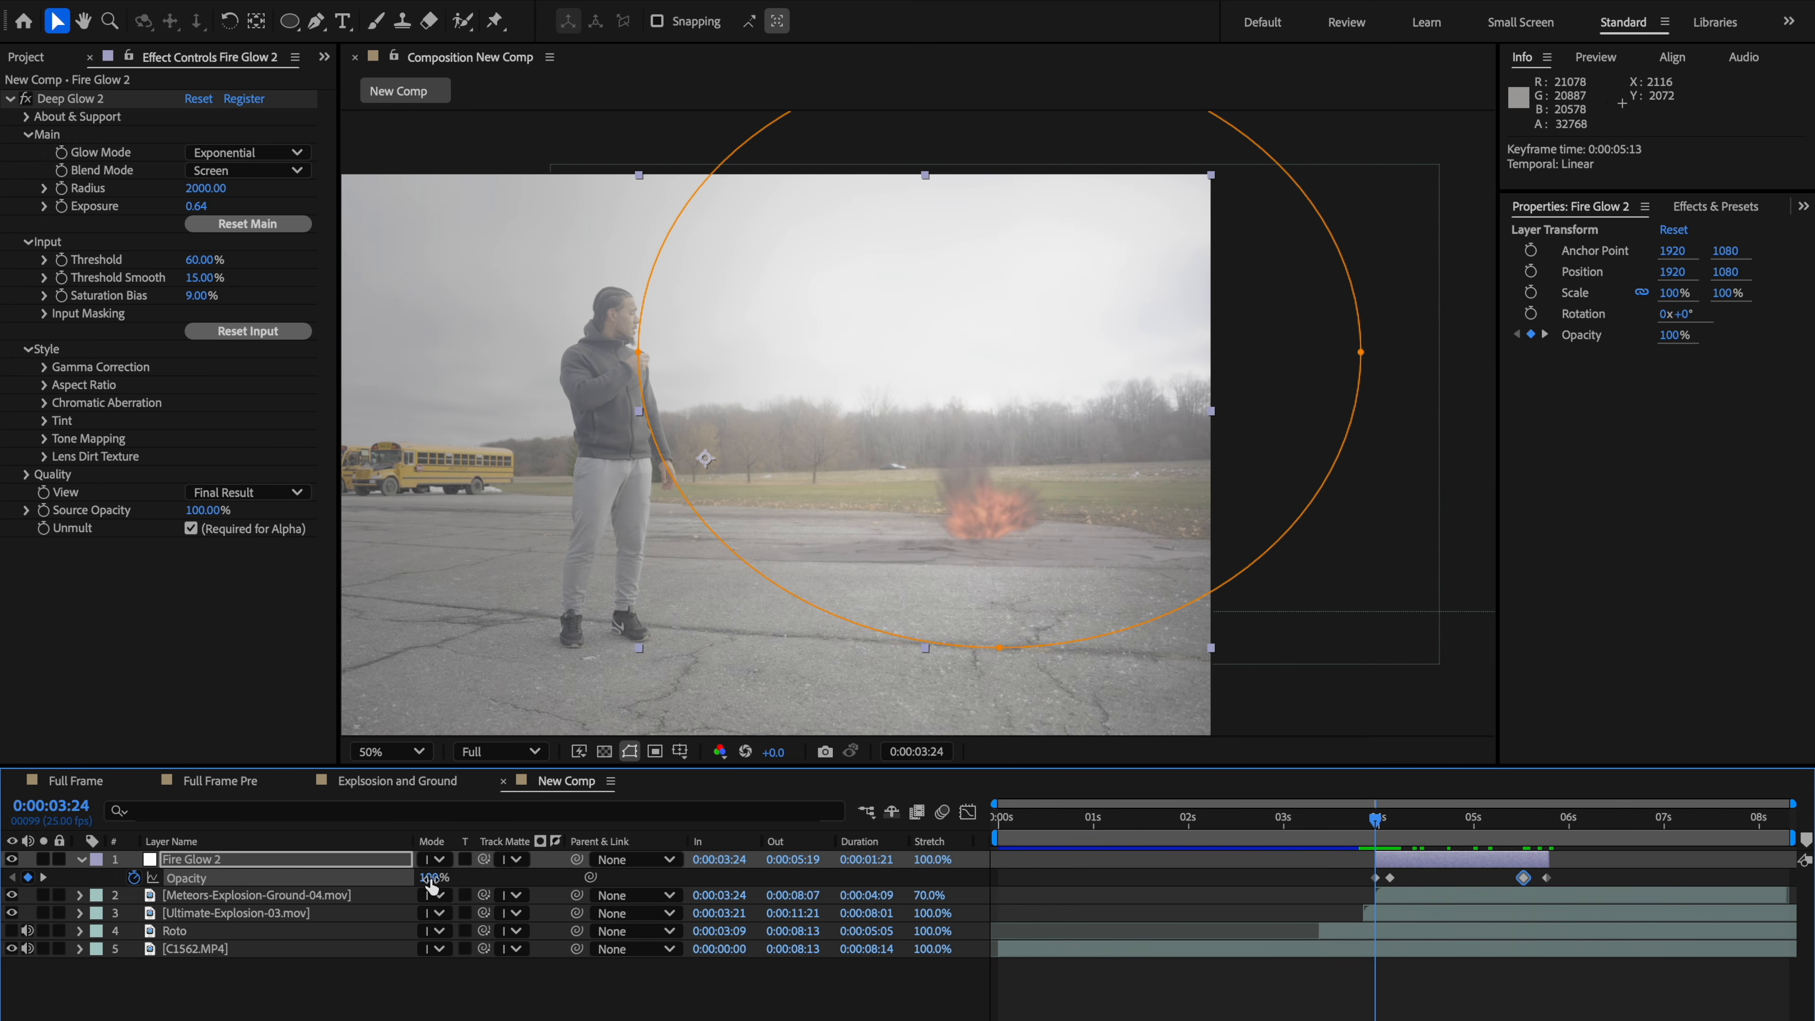
pyautogui.moveTo(1116, 833); pyautogui.dragTo(1544, 829)
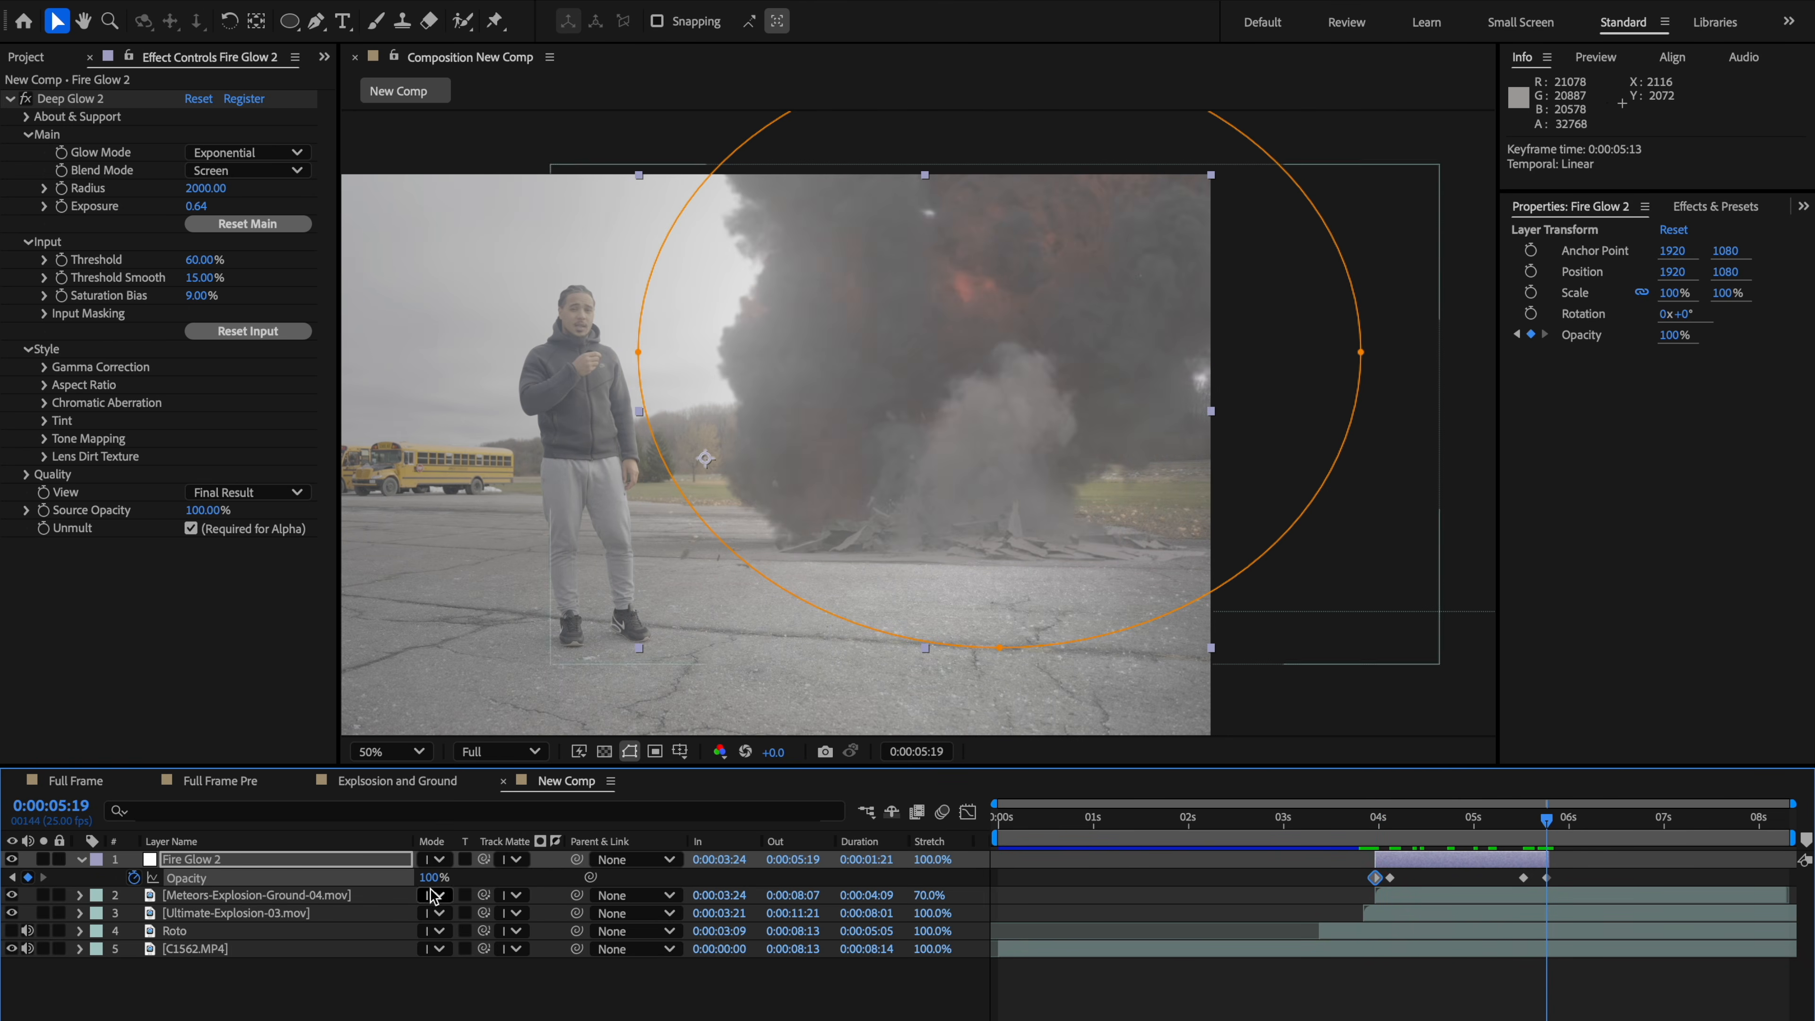
pyautogui.hotkey('ctrl', 'v')
# Step: Play back the glow fade from just before the explosion starts
pyautogui.click(1353, 838)
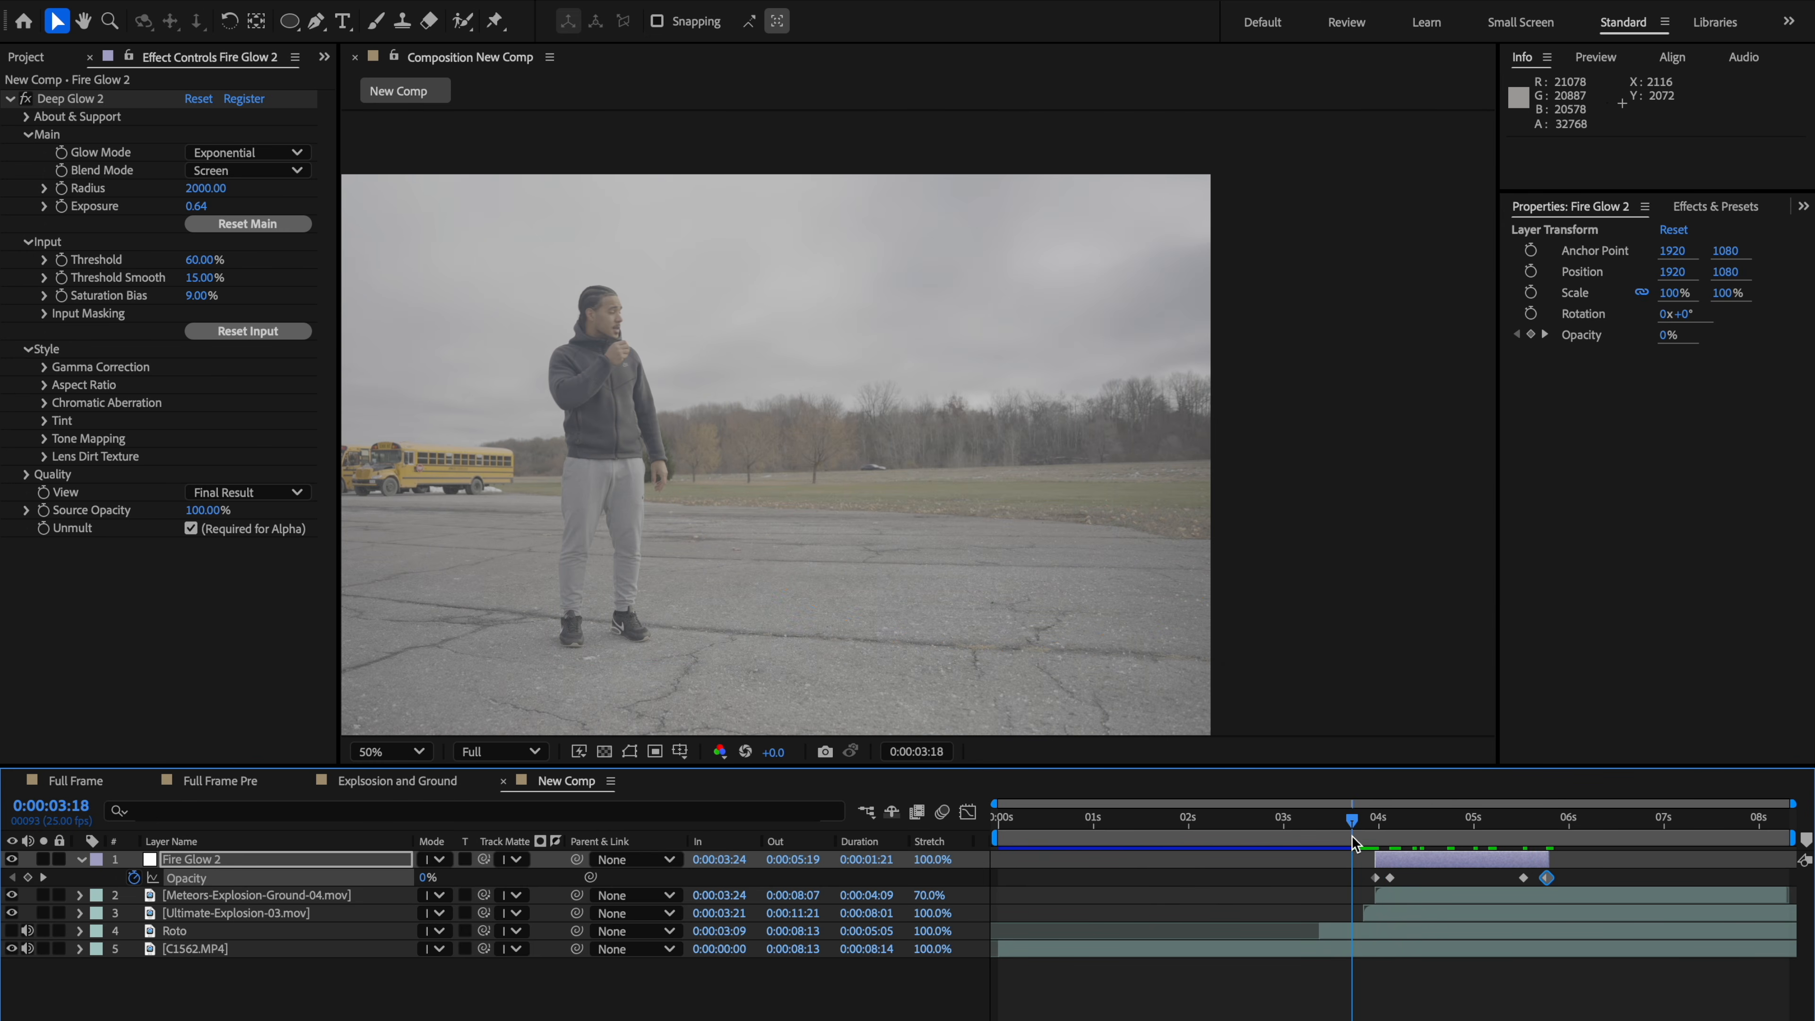
pyautogui.press('space')
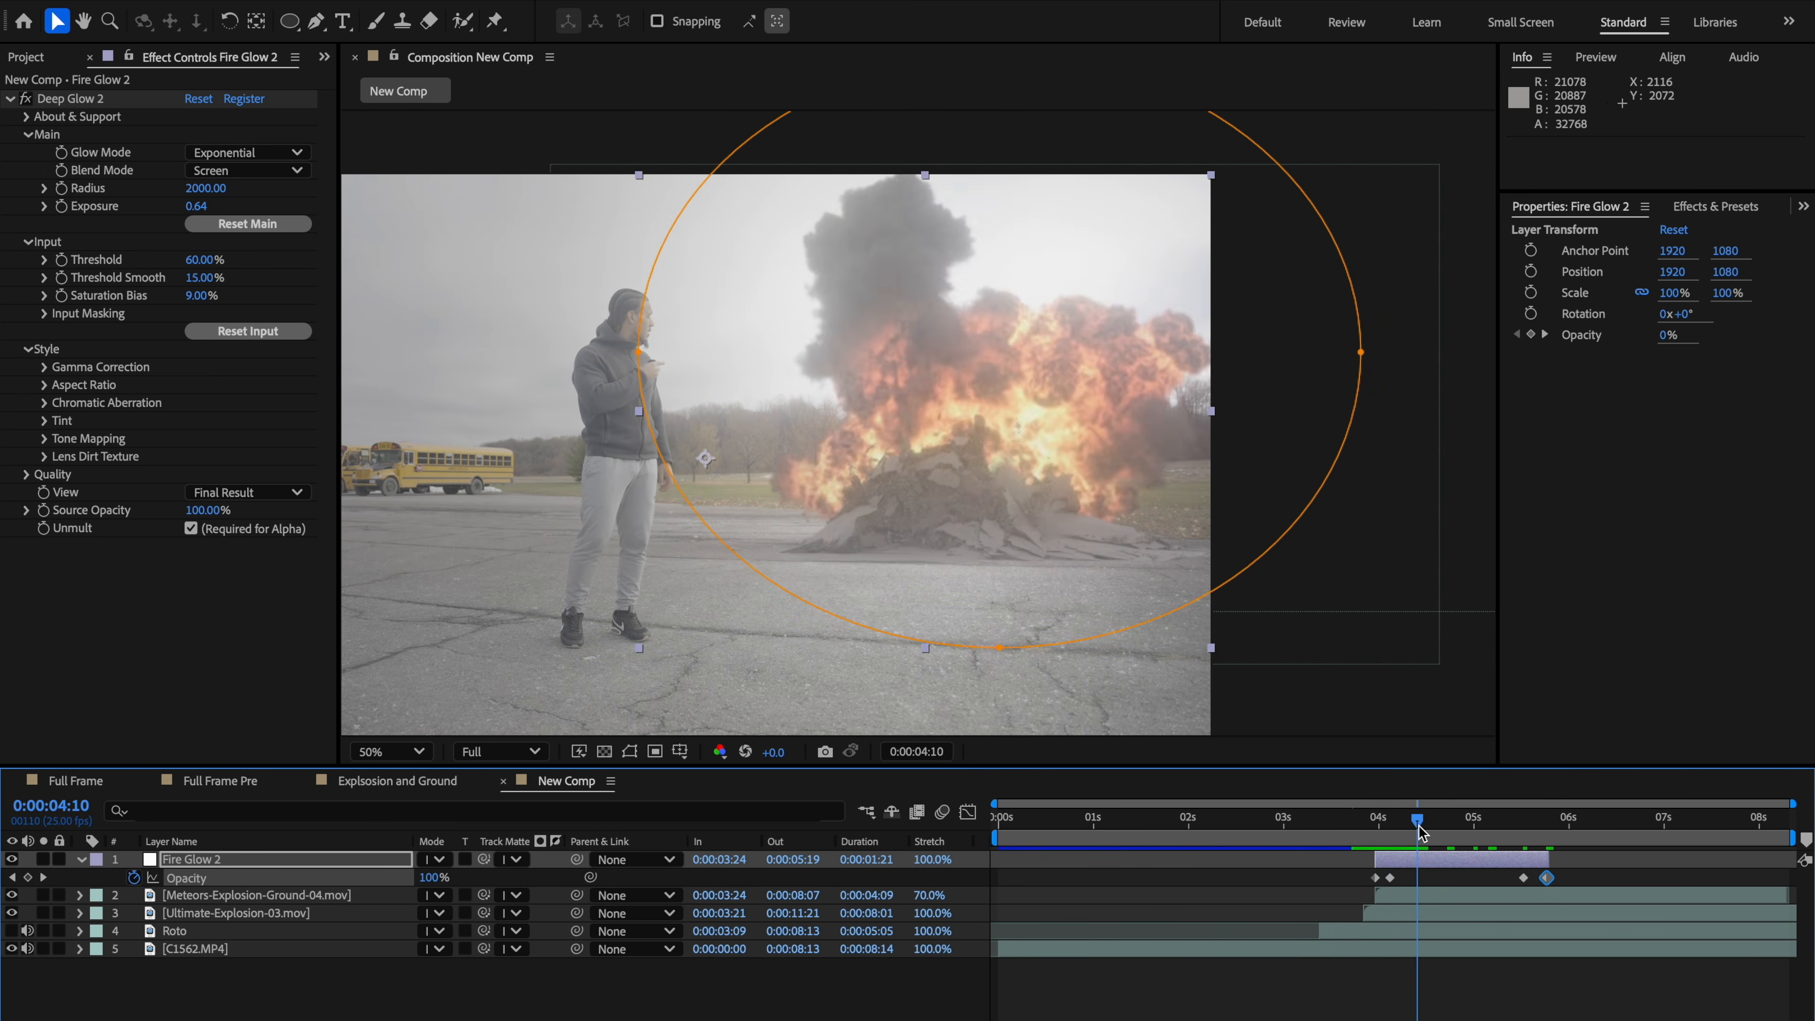
pyautogui.moveTo(1372, 835); pyautogui.dragTo(1410, 830)
# Step: Zoom in to inspect the explosion composite up close, then collapse the glow layer's properties
pyautogui.click(1489, 583)
pyautogui.press('.')
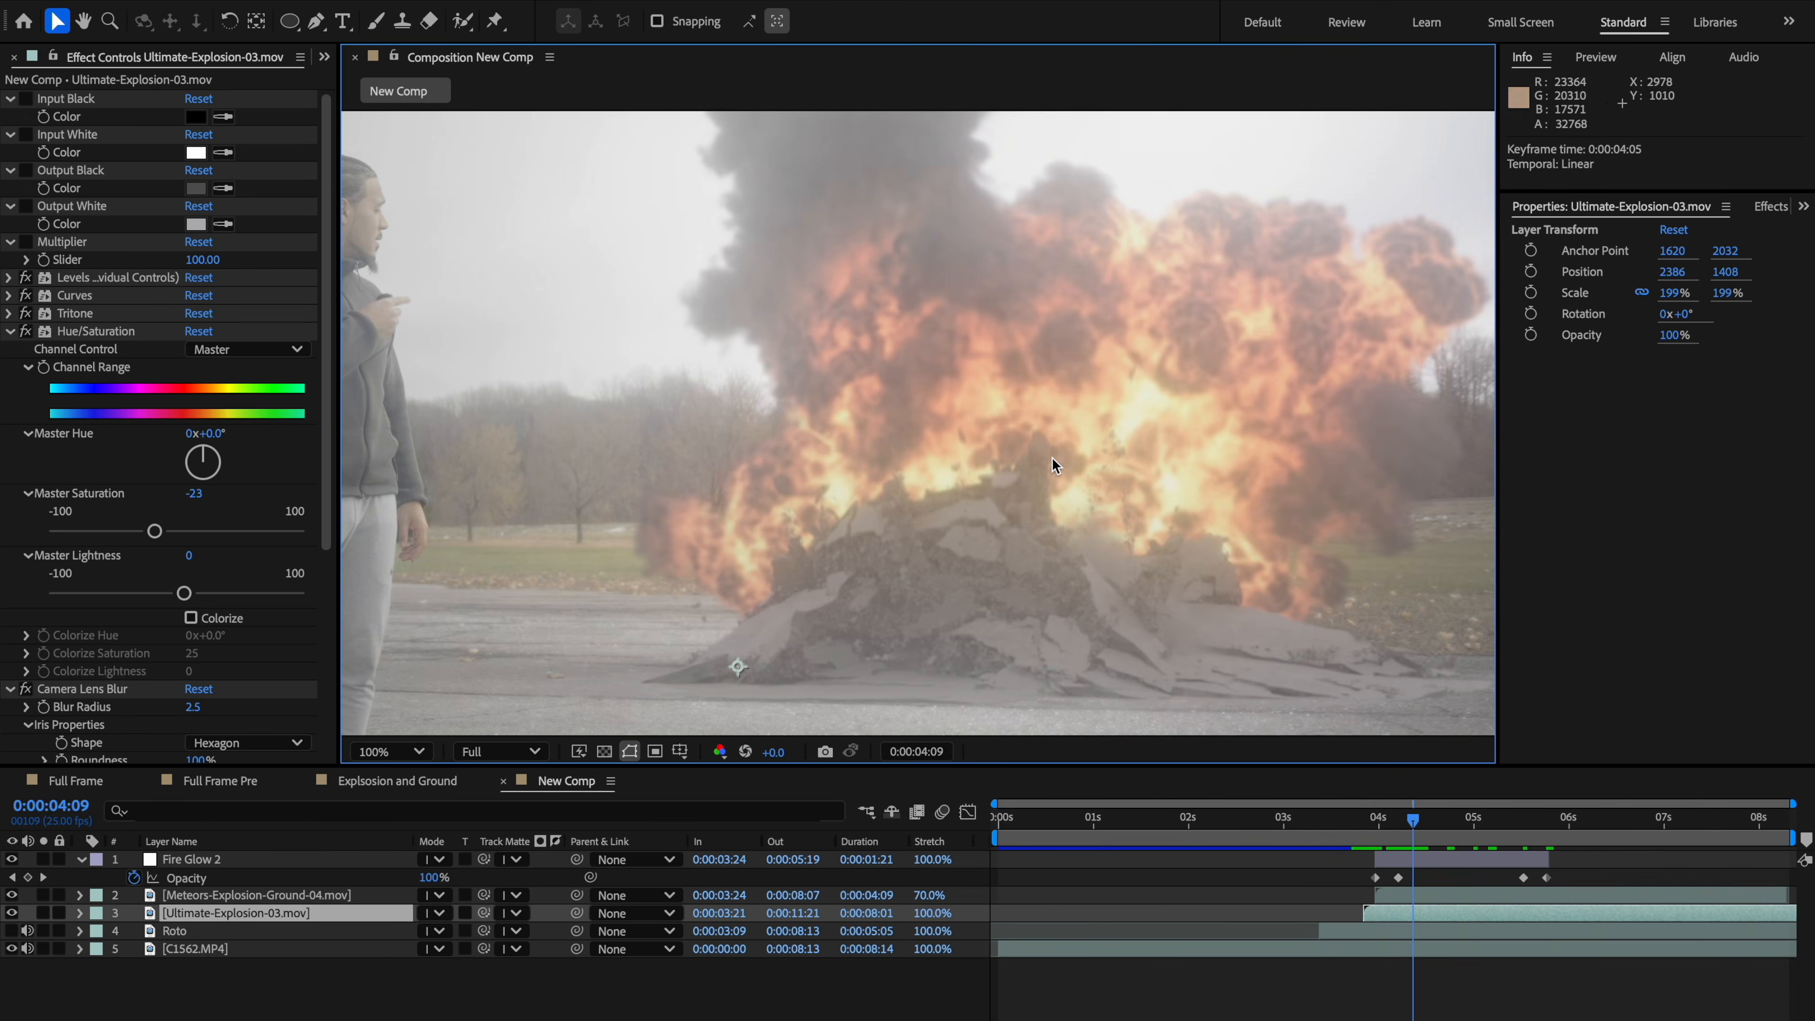
pyautogui.moveTo(1029, 479); pyautogui.dragTo(1155, 442)
pyautogui.press(',')
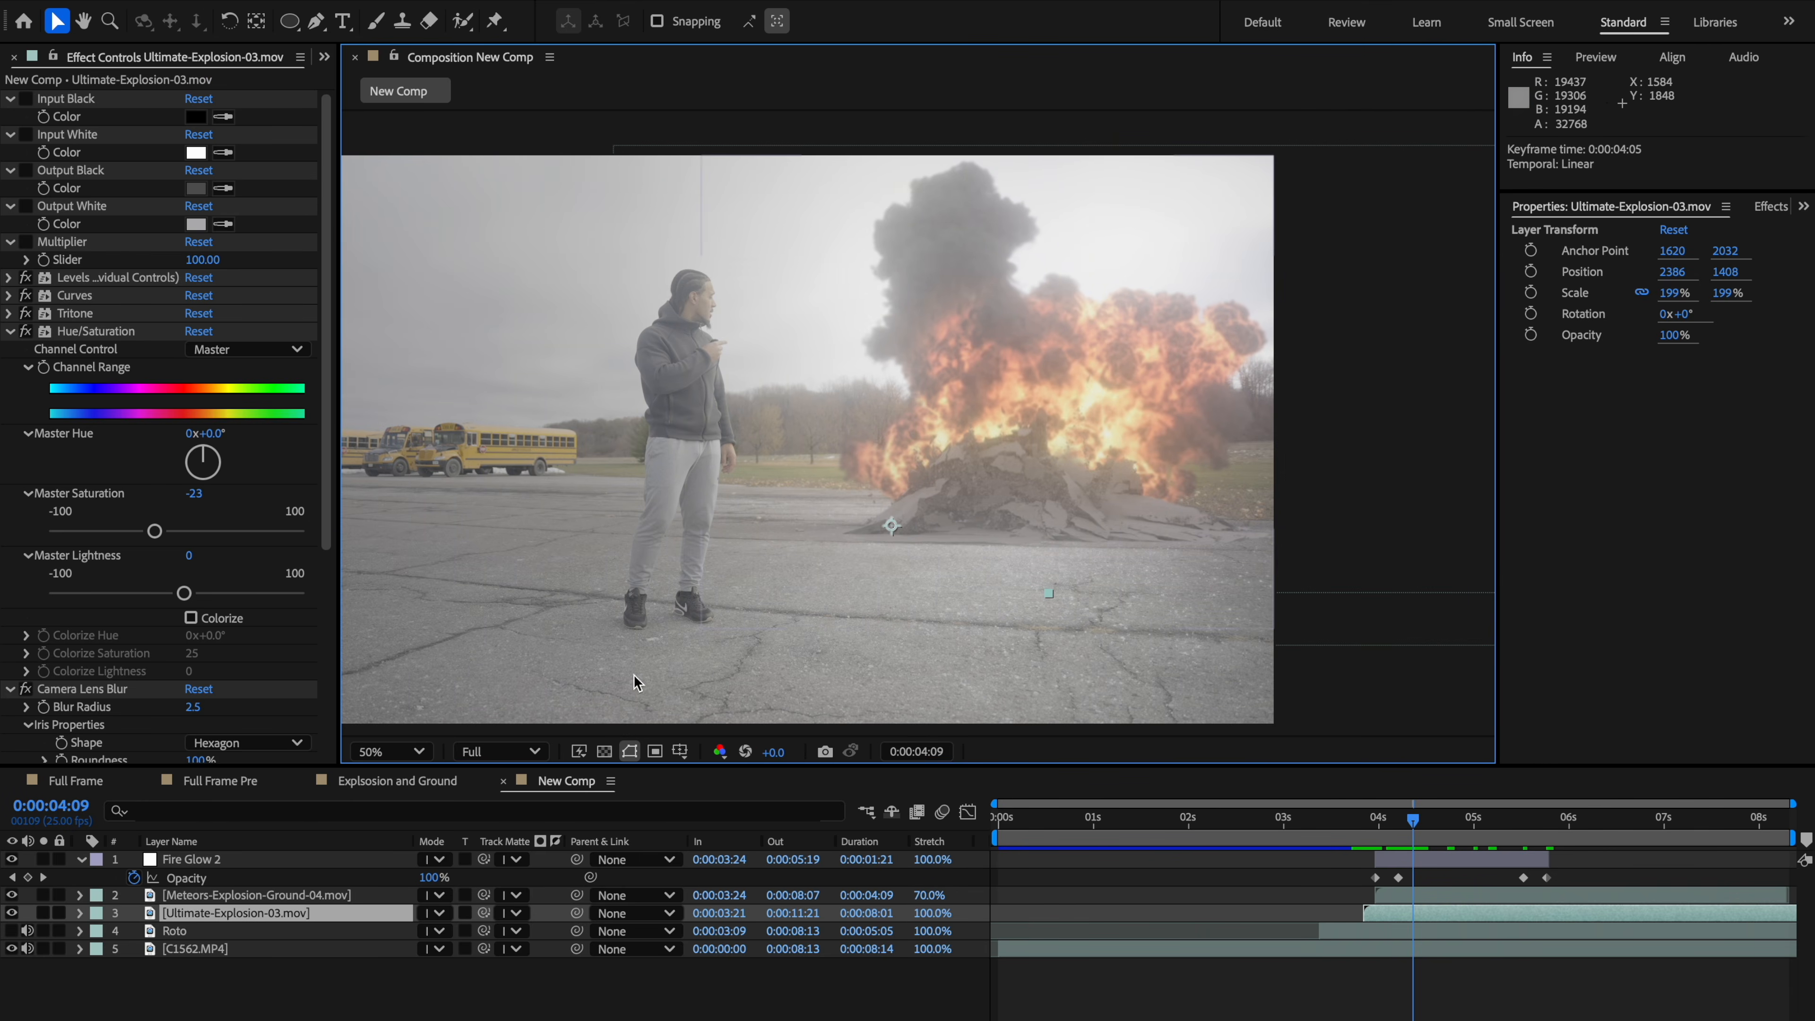
pyautogui.click(230, 859)
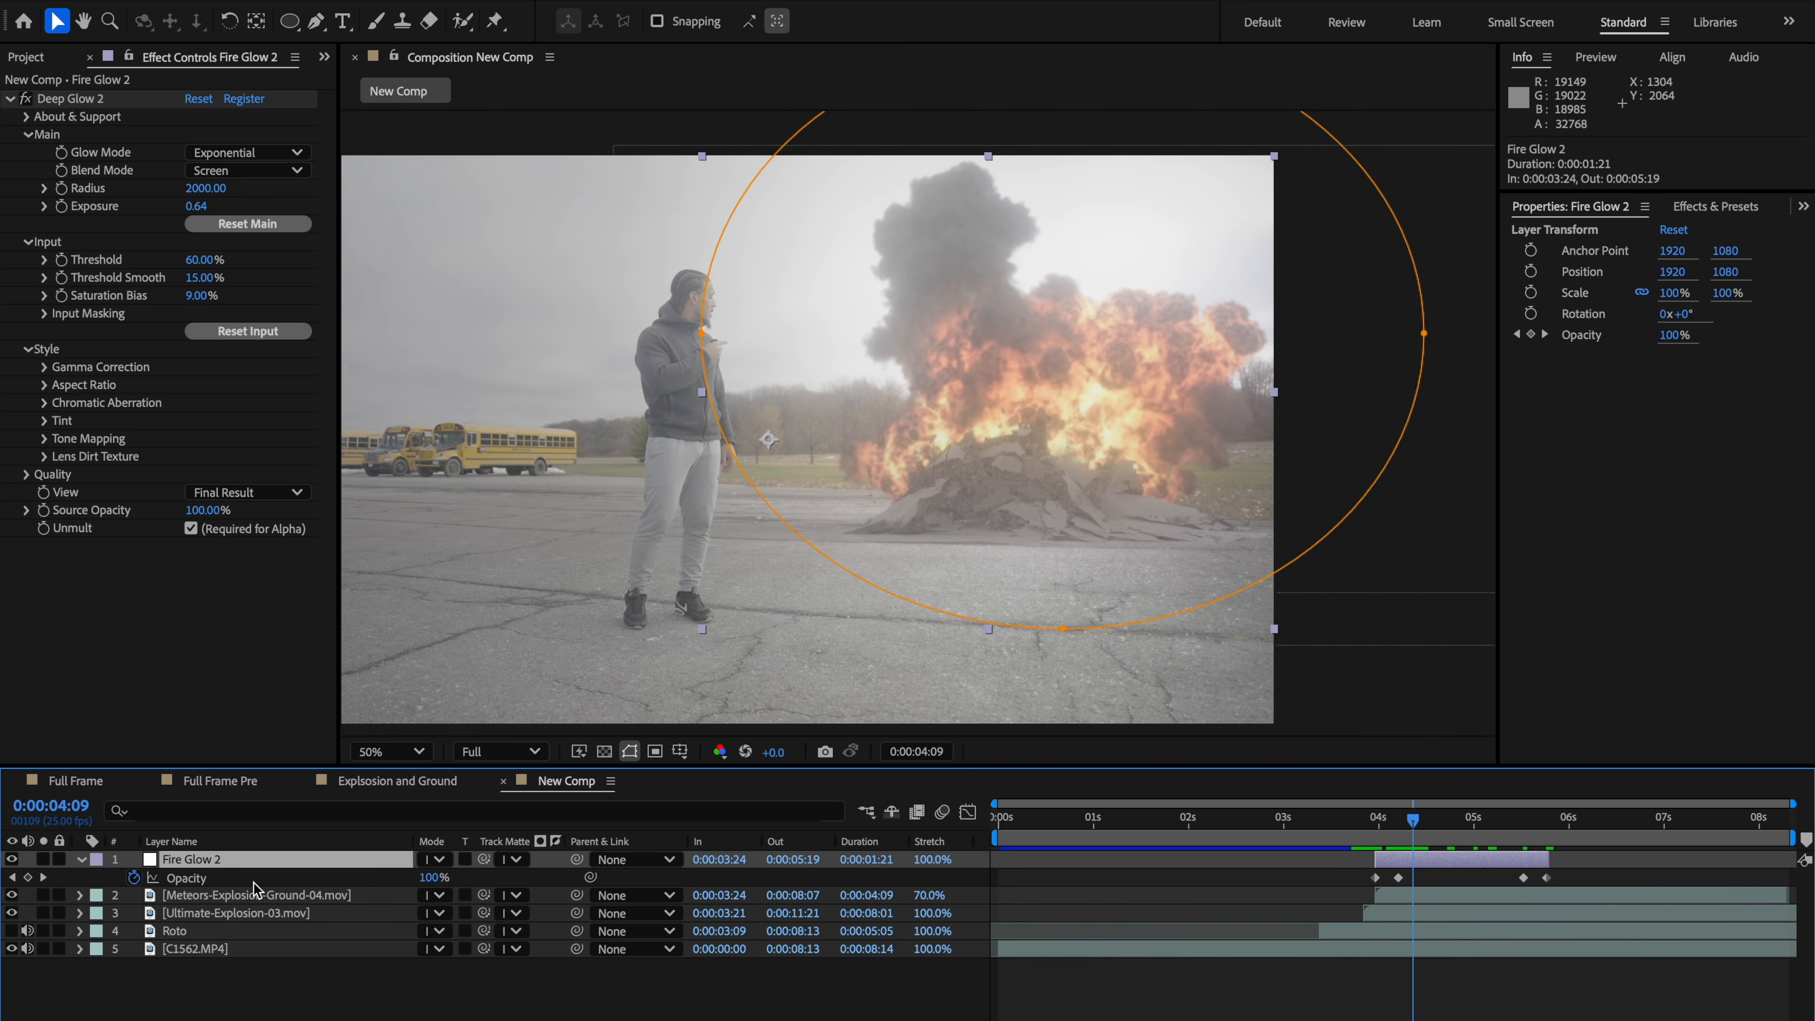
pyautogui.click(80, 859)
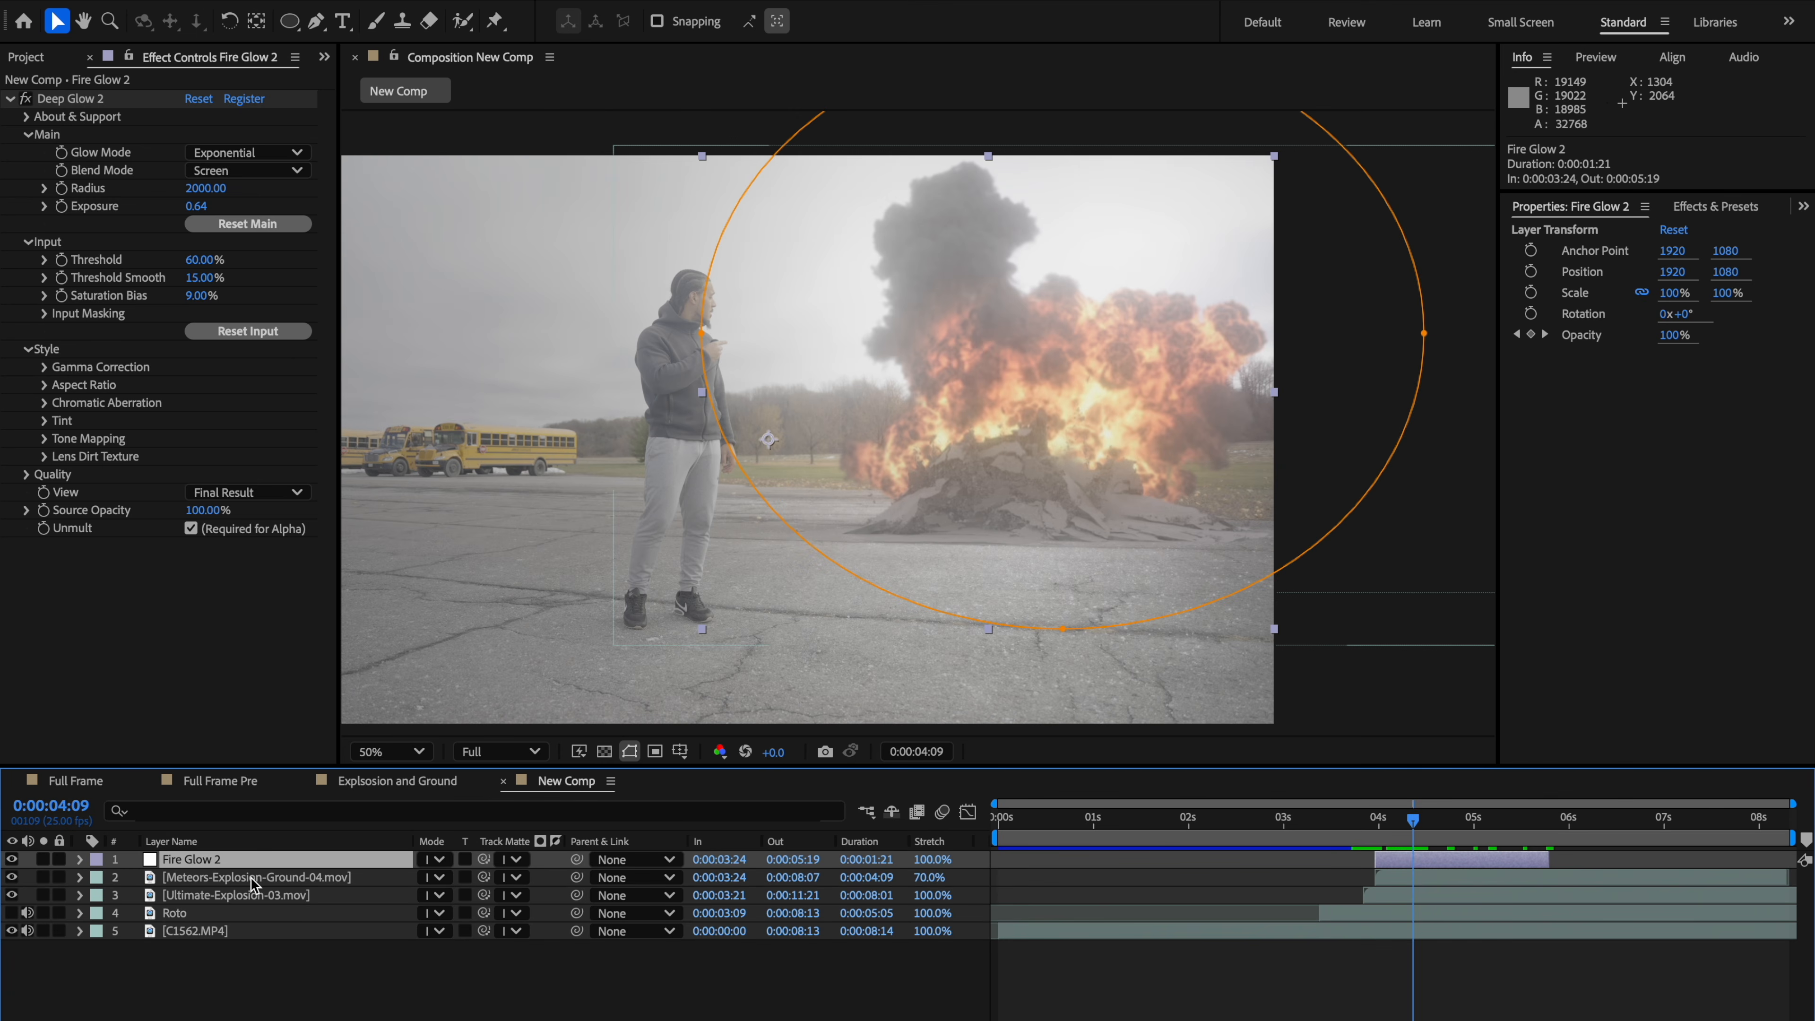
pyautogui.hotkey('ctrl', 'alt', 'y')
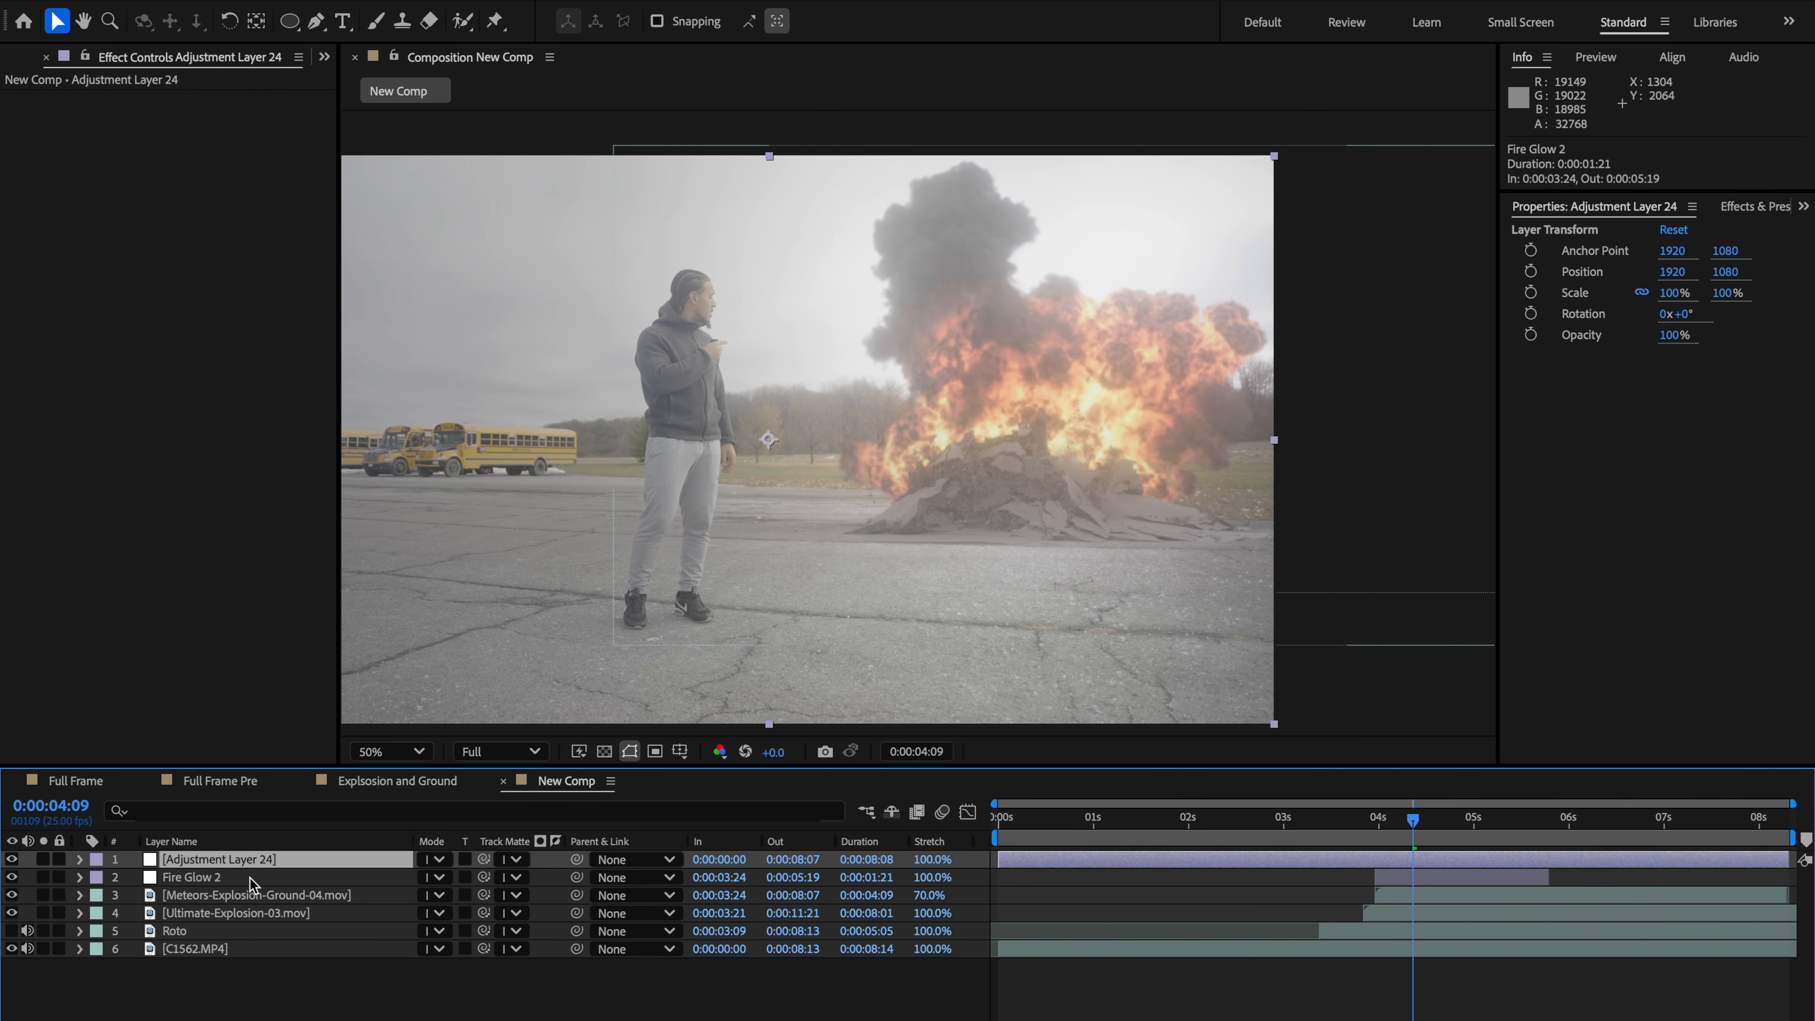
pyautogui.rightClick(237, 862)
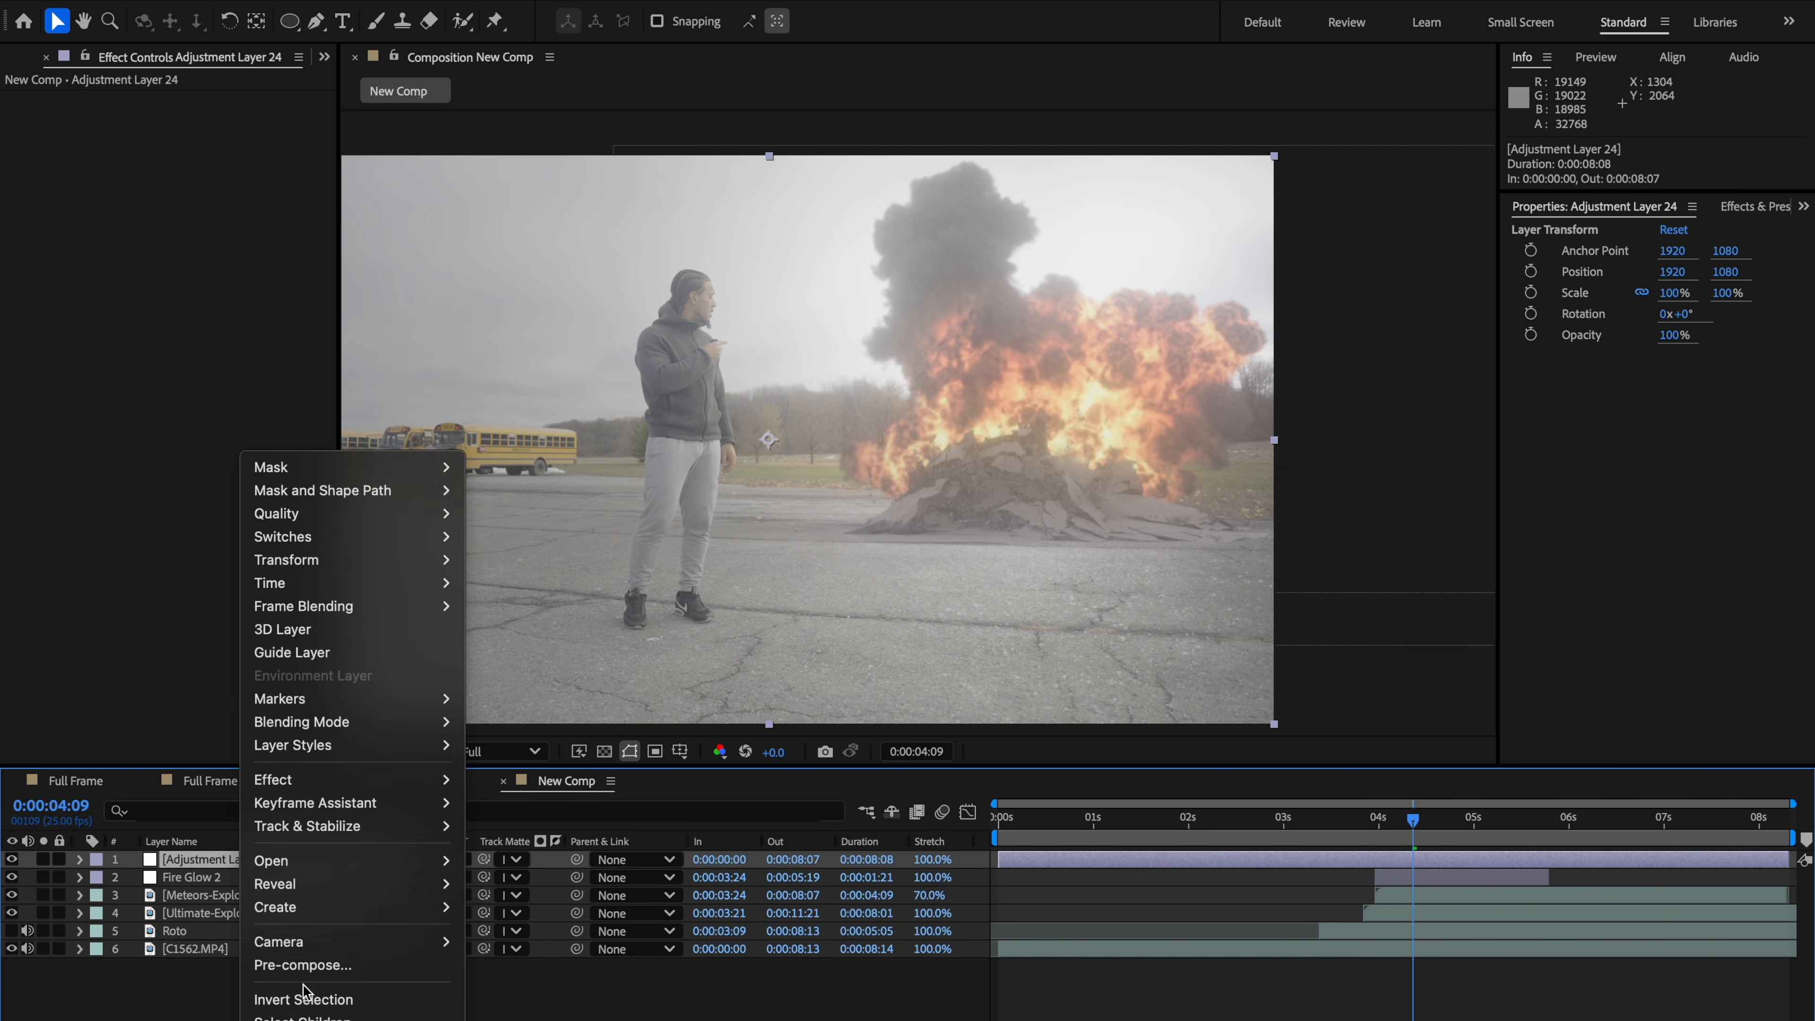
pyautogui.press('Escape')
pyautogui.press('Return')
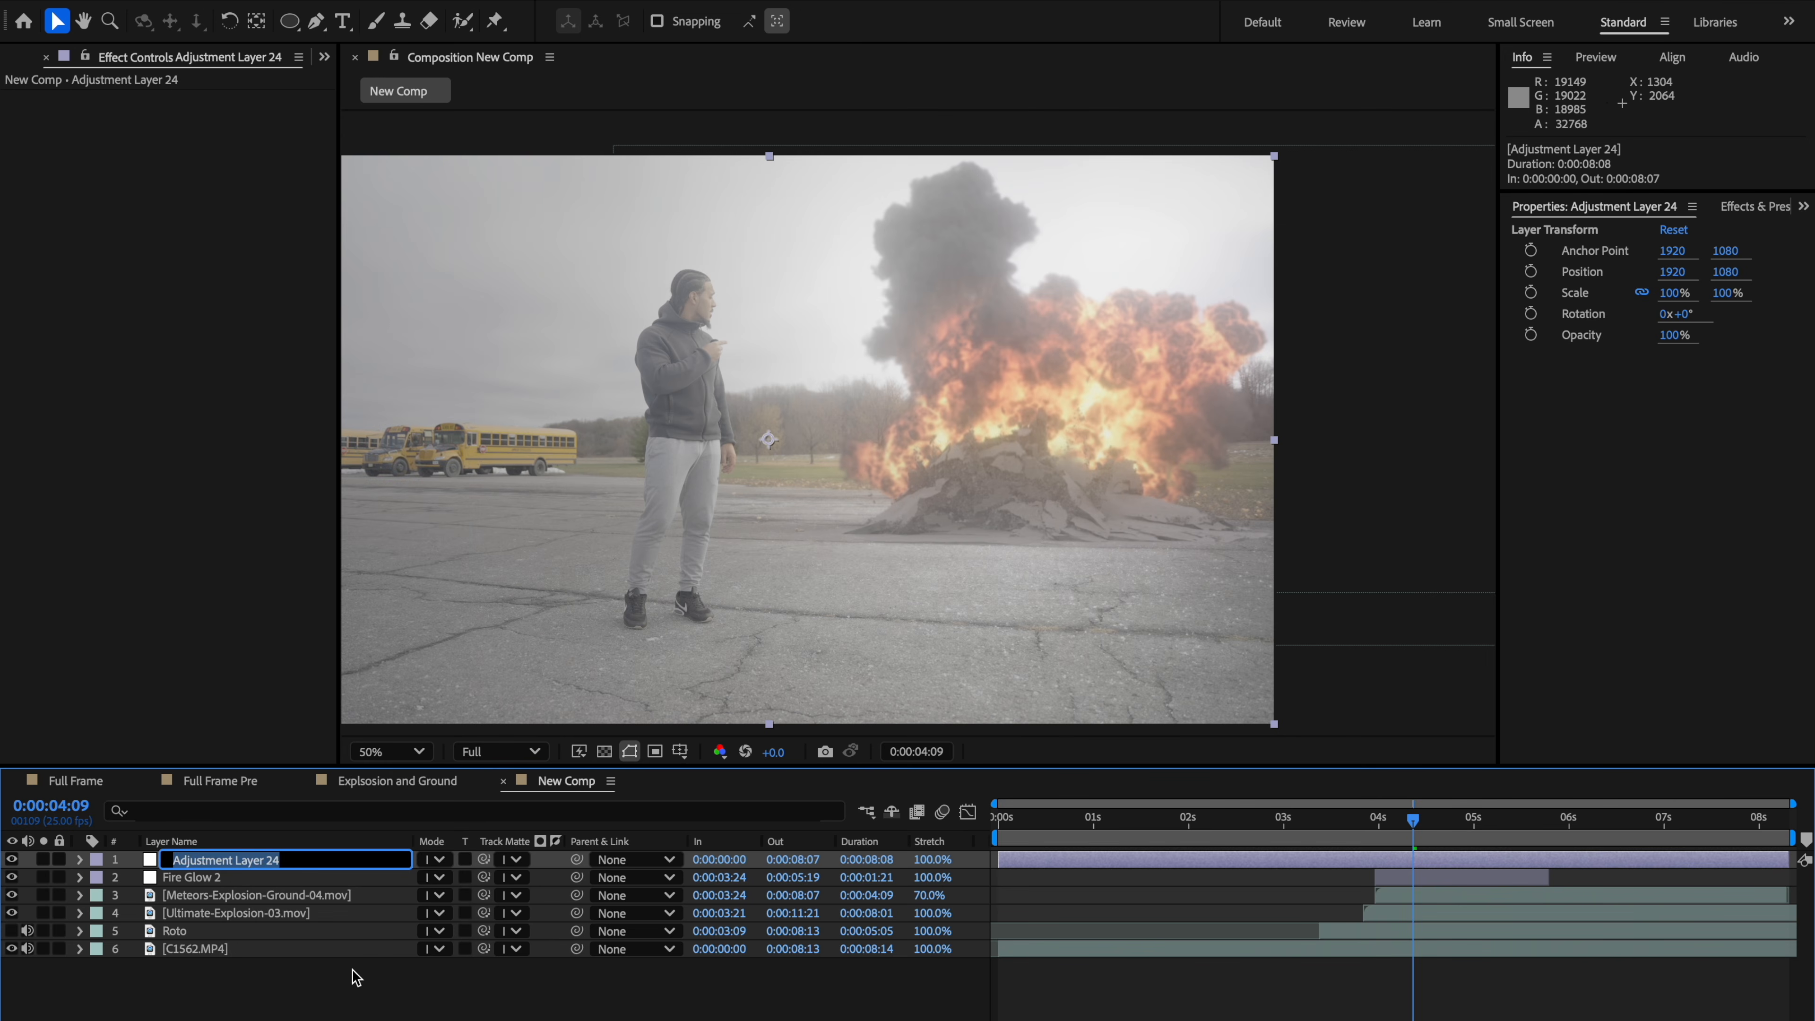
pyautogui.click(259, 878)
pyautogui.click(256, 857)
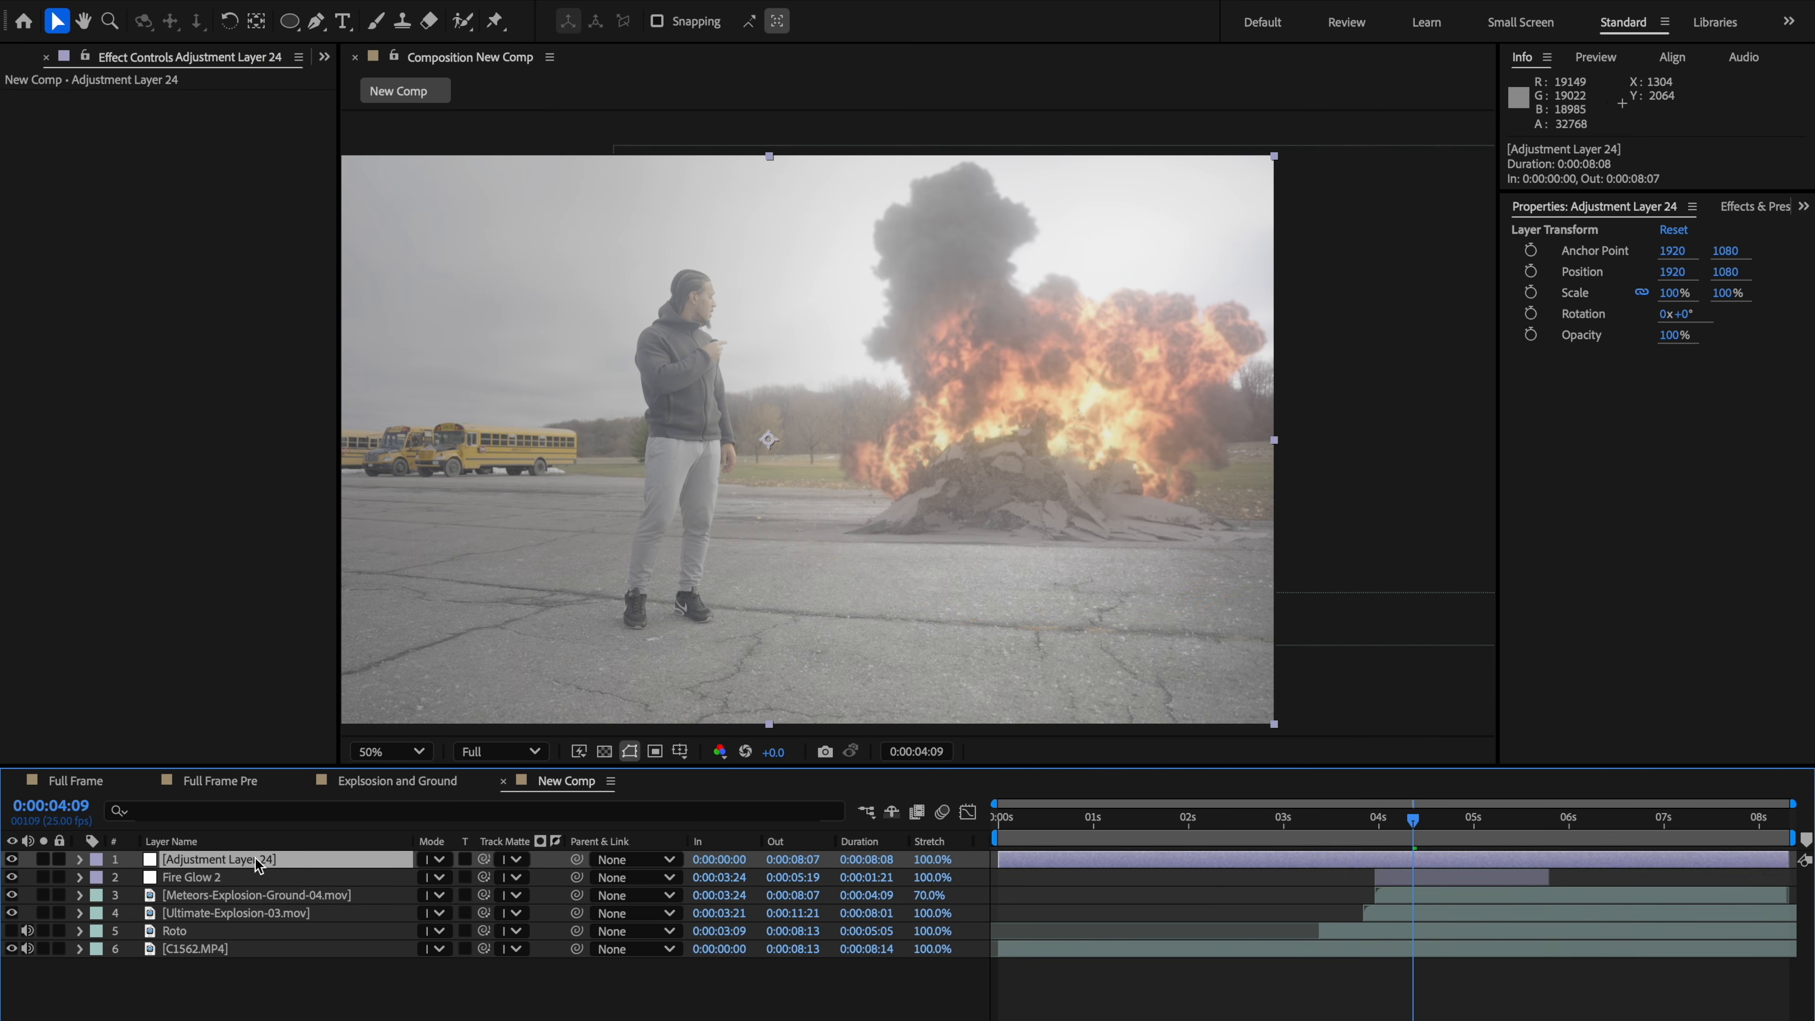
pyautogui.press('Delete')
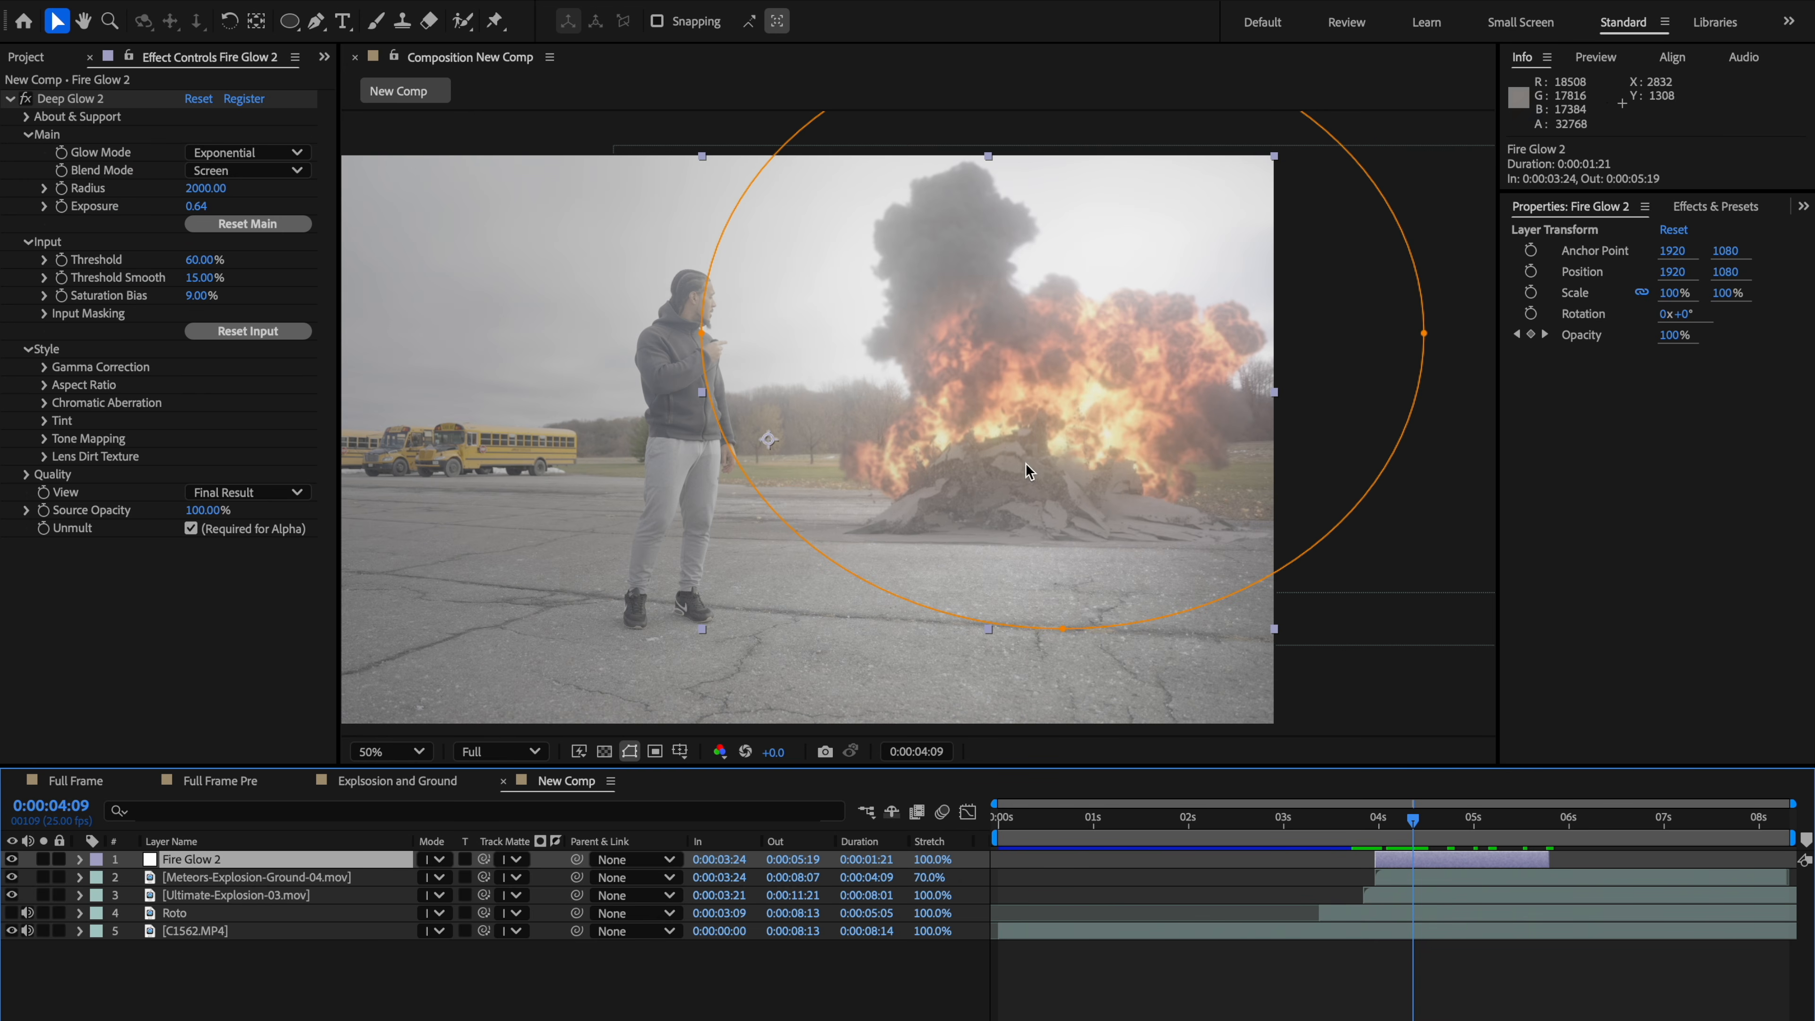
# Step: Hide the Fire Glow 2 layer
pyautogui.click(972, 610)
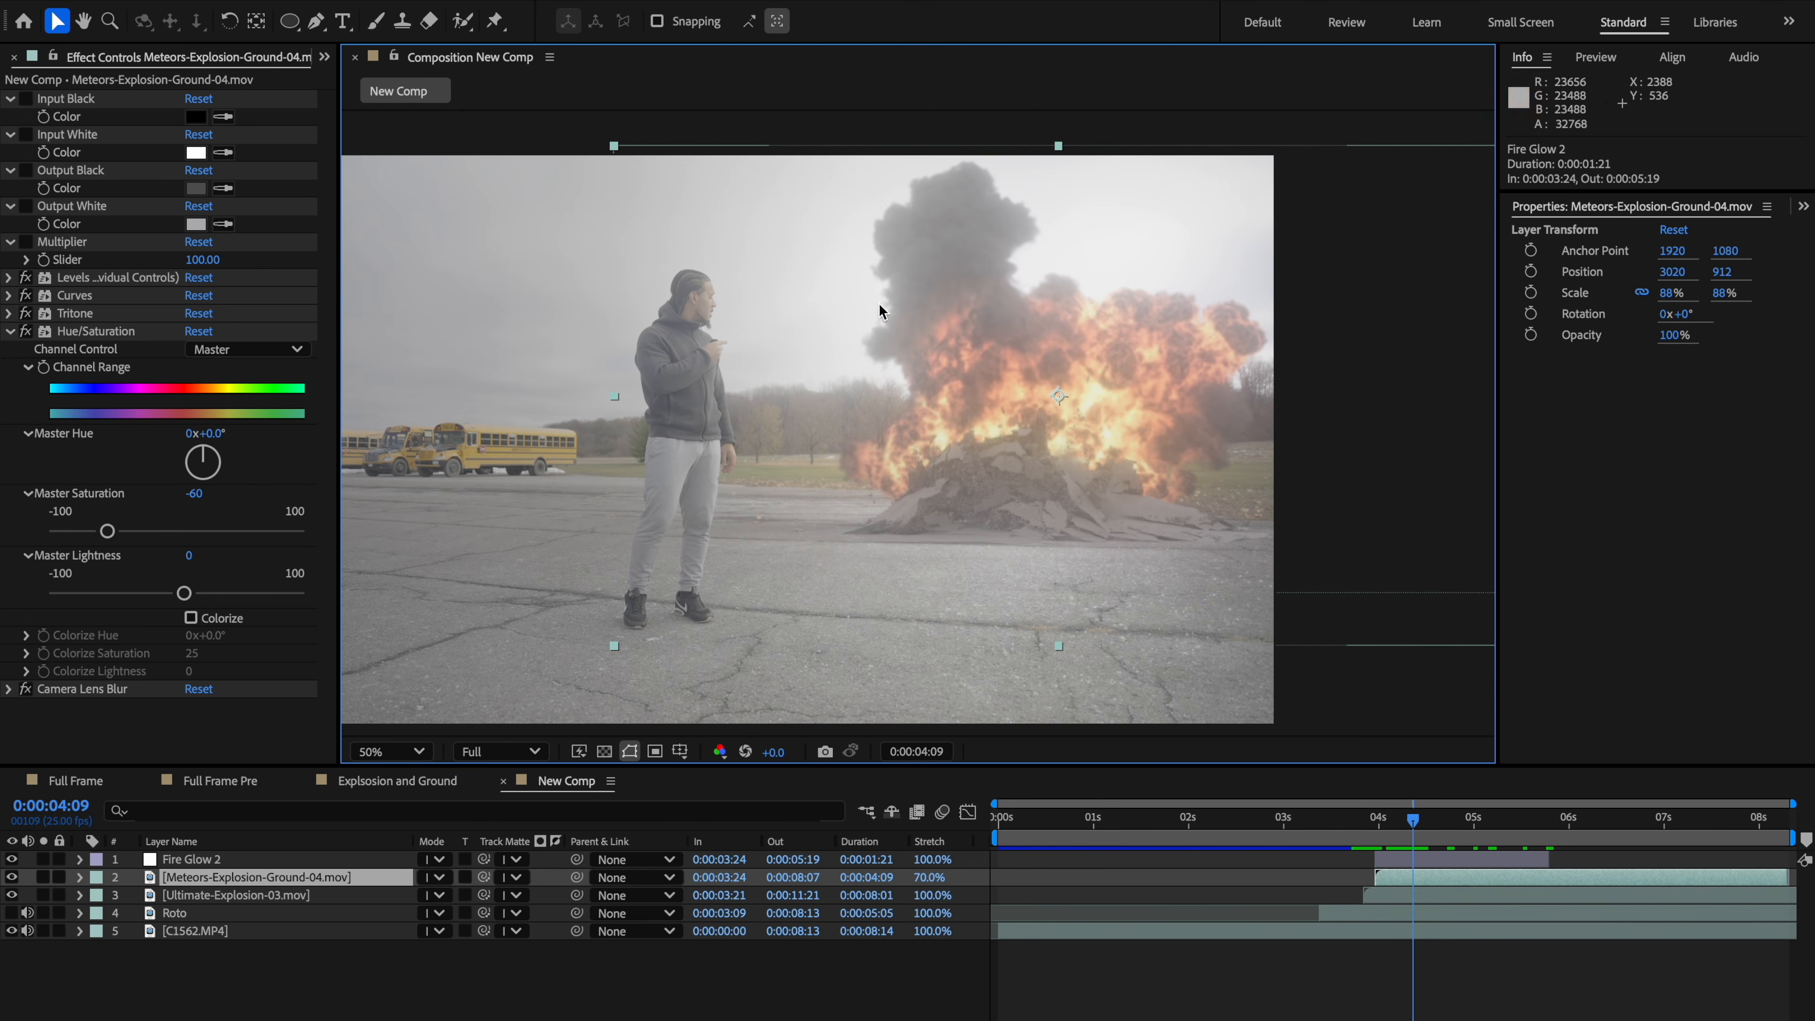
pyautogui.click(189, 859)
pyautogui.click(11, 858)
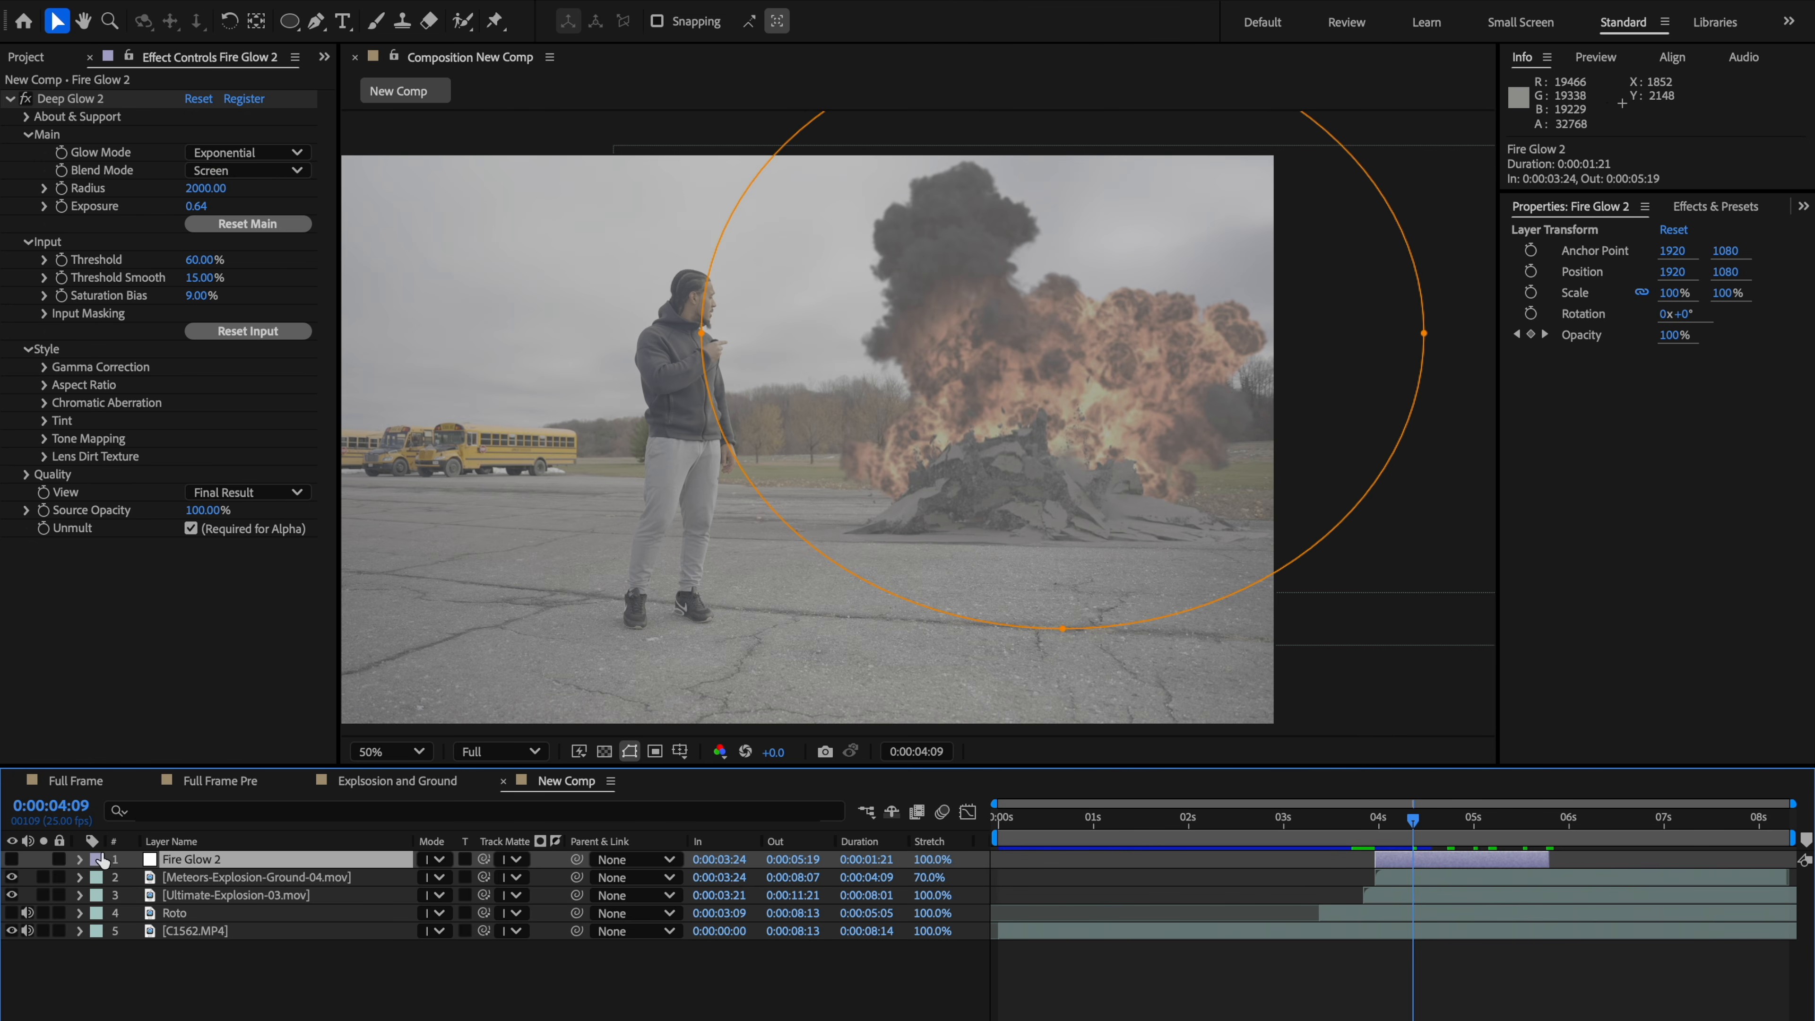
# Step: Create a new adjustment layer at the top of the stack and name it Grade
pyautogui.hotkey('ctrl', 'alt', 'y')
pyautogui.rightClick(170, 849)
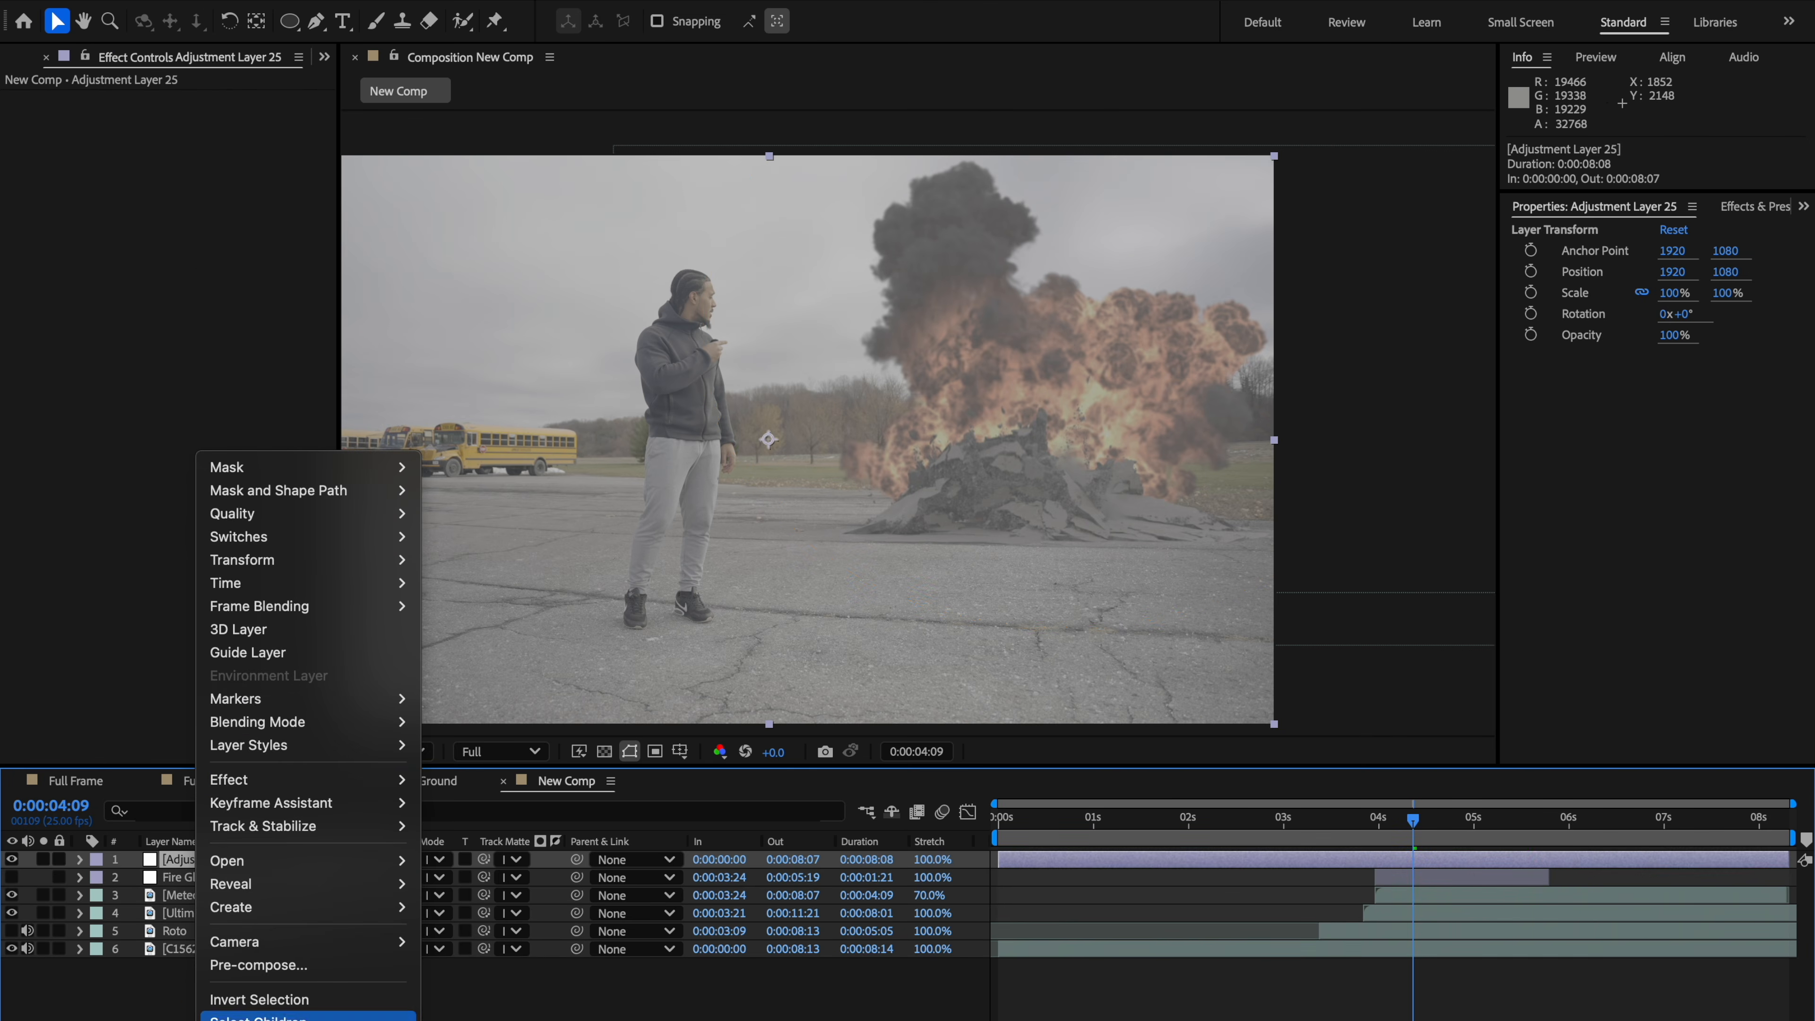
pyautogui.press('Escape')
pyautogui.press('Return')
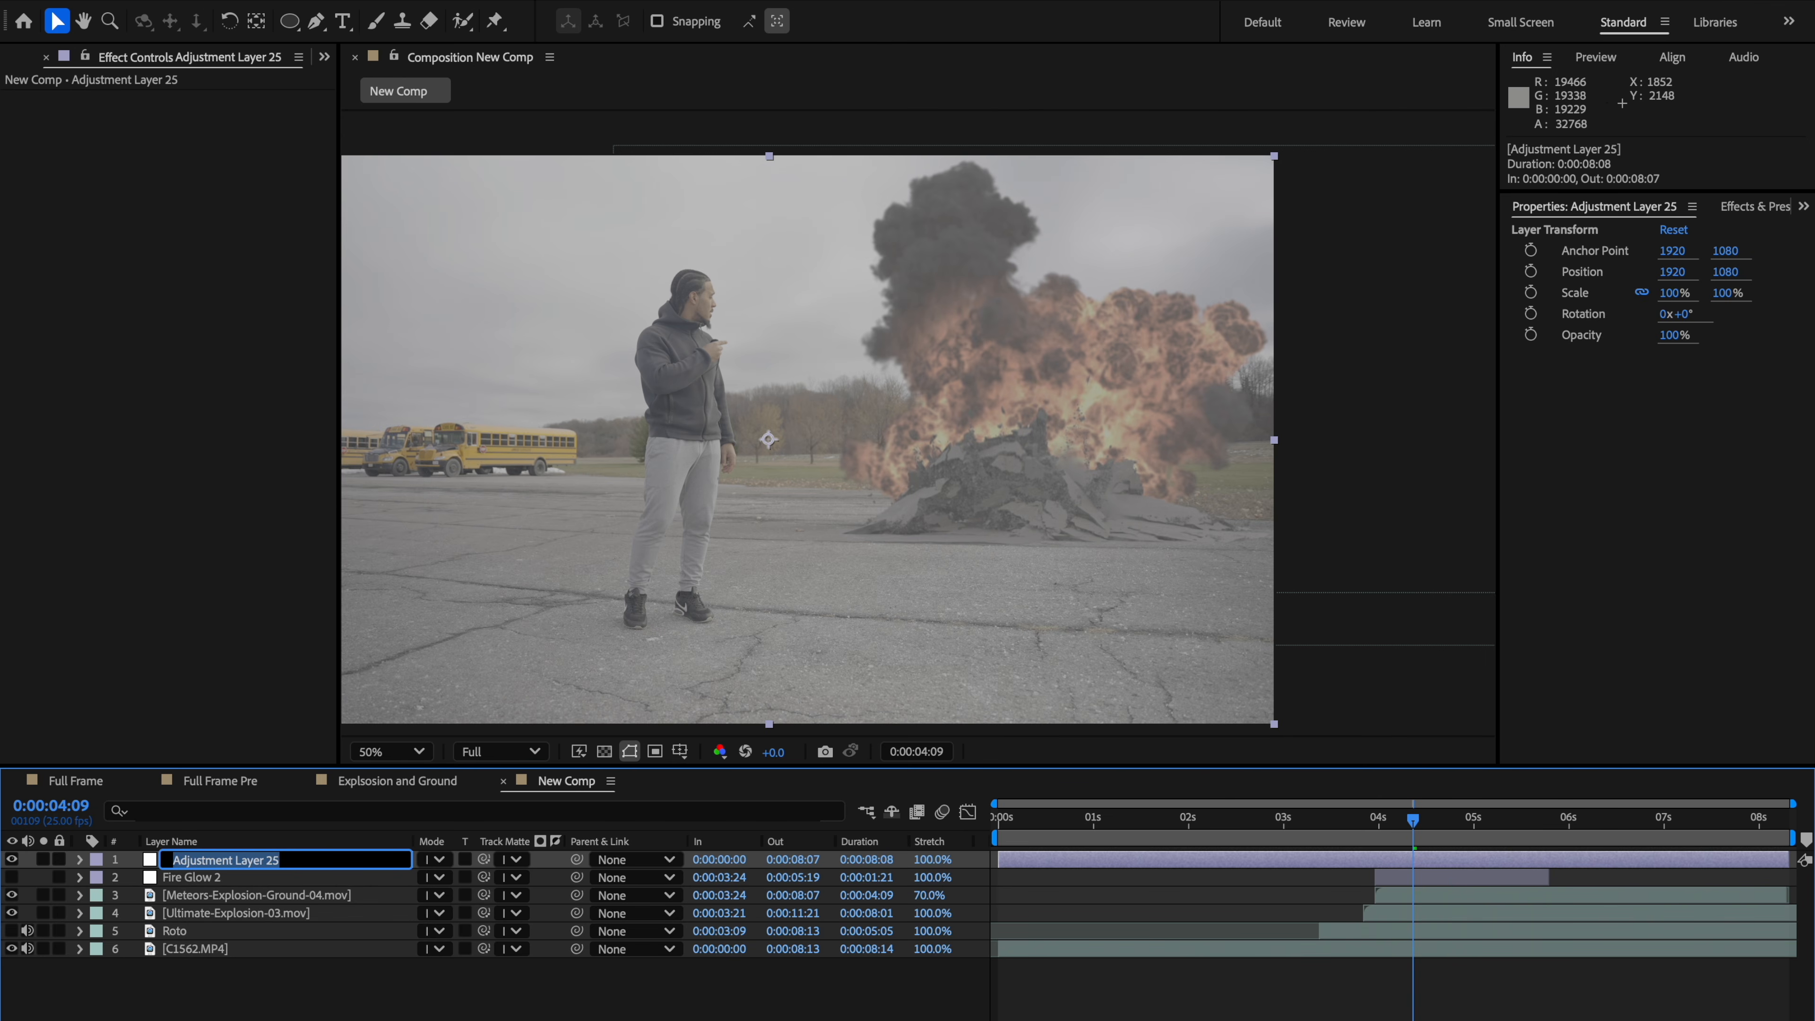
pyautogui.write('Grade')
pyautogui.press('Return')
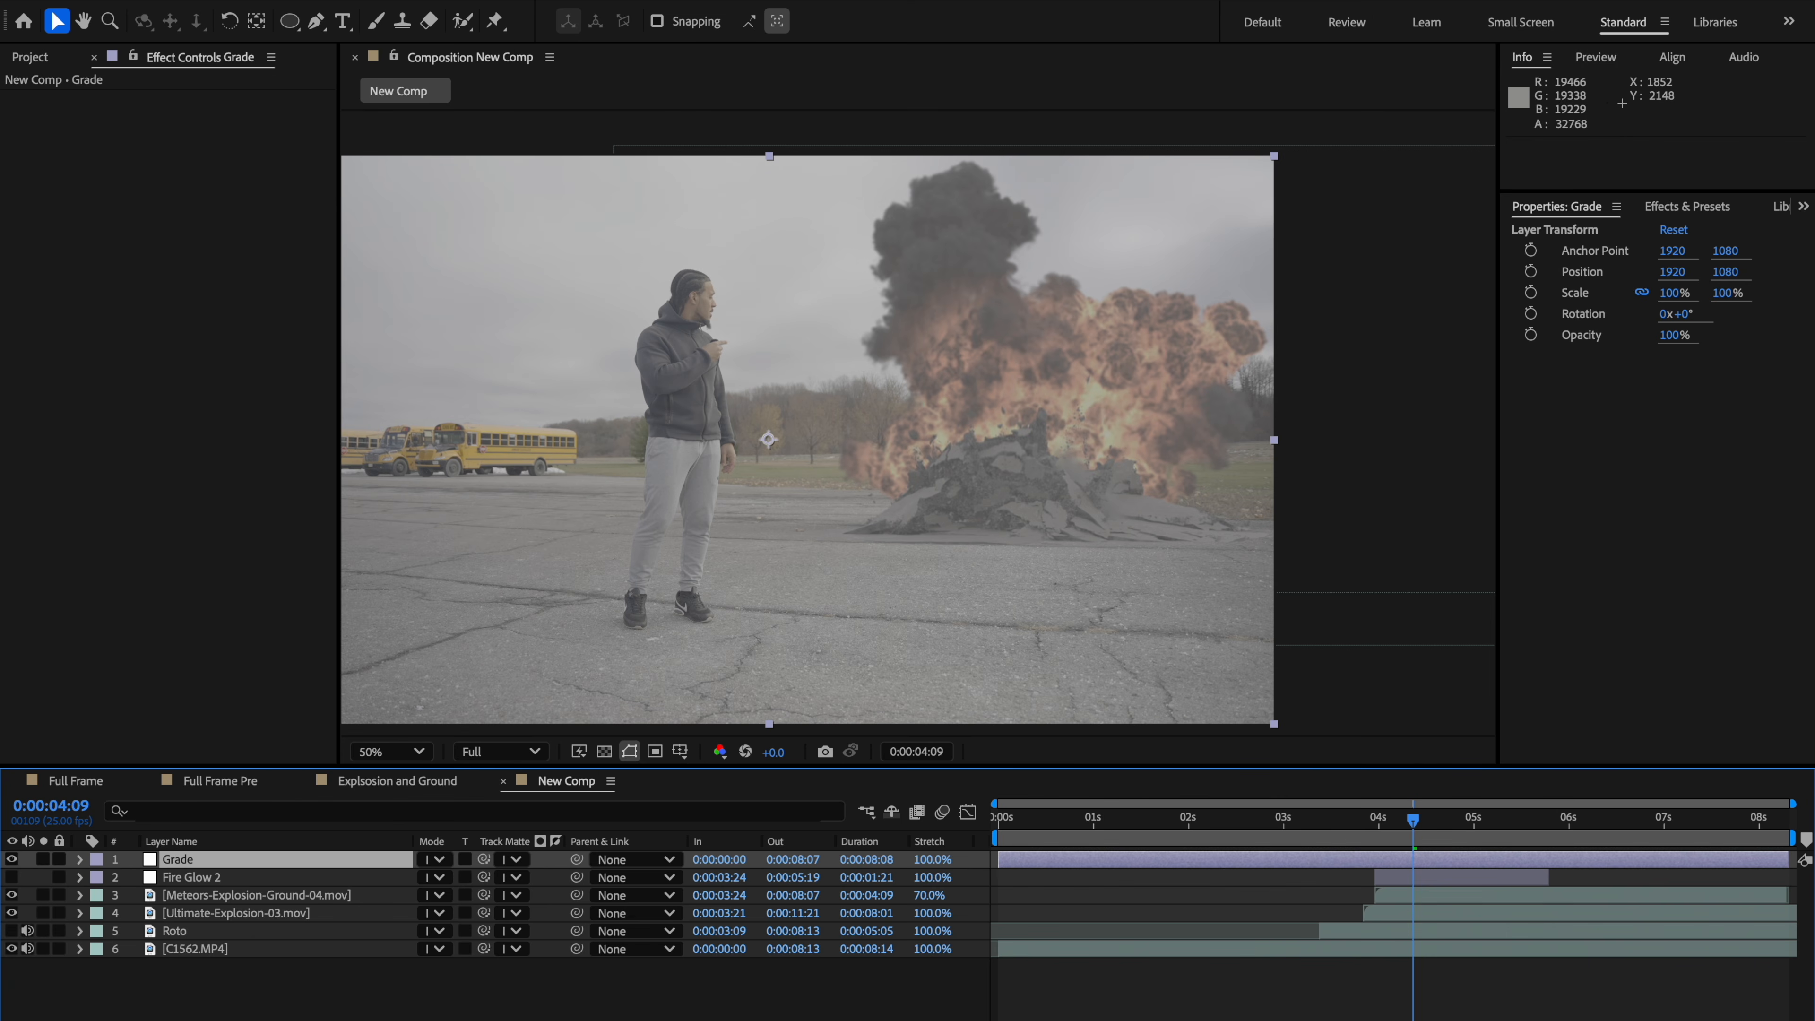
# Step: Apply the Levels effect to the Grade adjustment layer
pyautogui.click(131, 284)
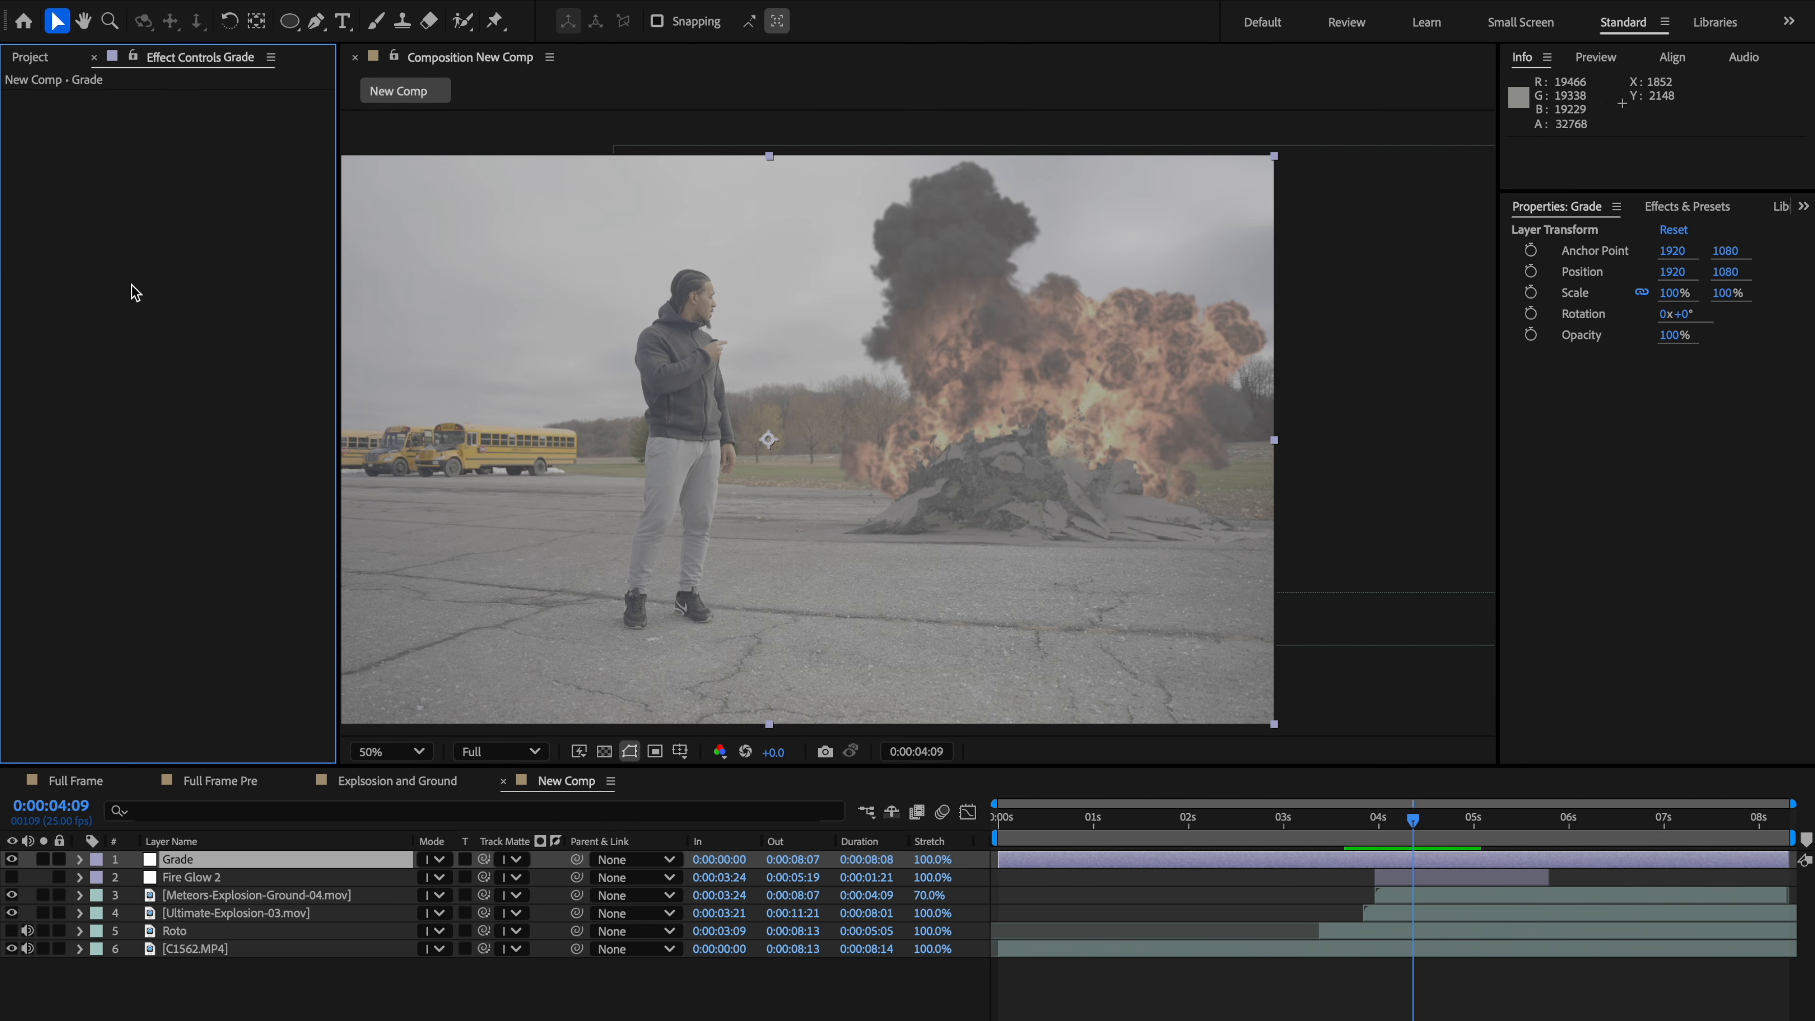
pyautogui.hotkey('ctrl', 'space')
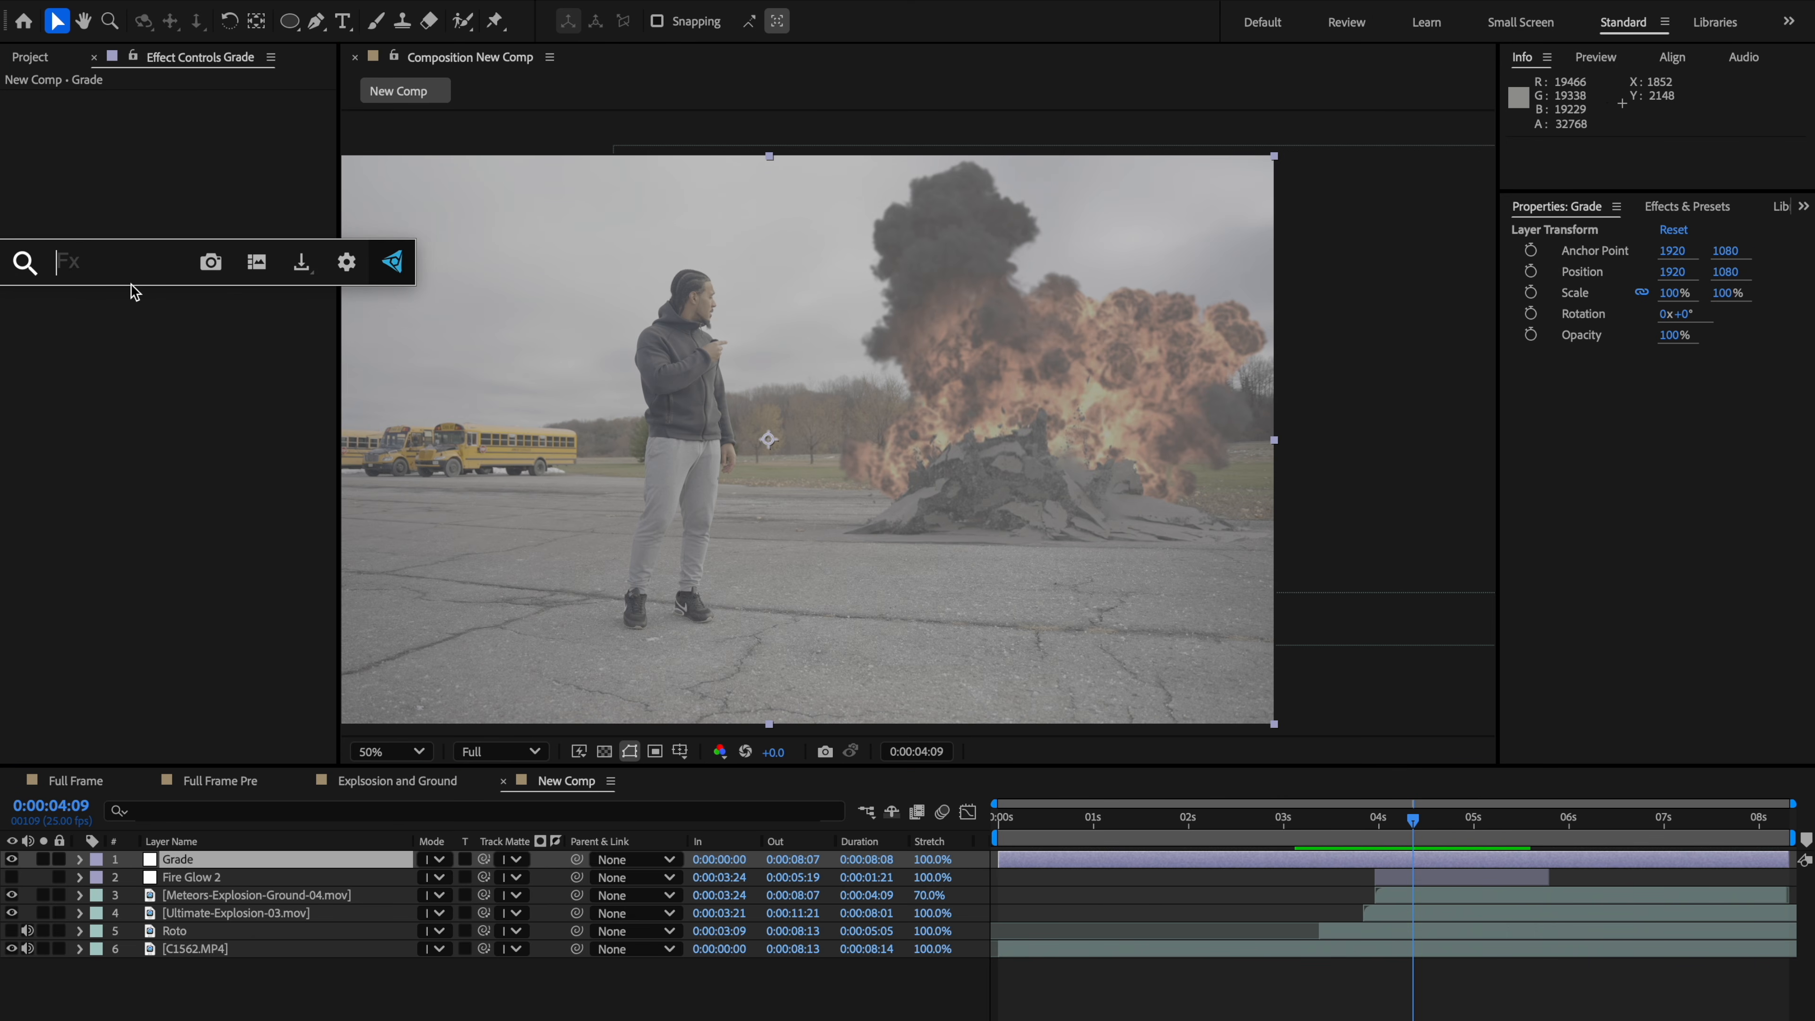
pyautogui.write('levels')
pyautogui.press('Return')
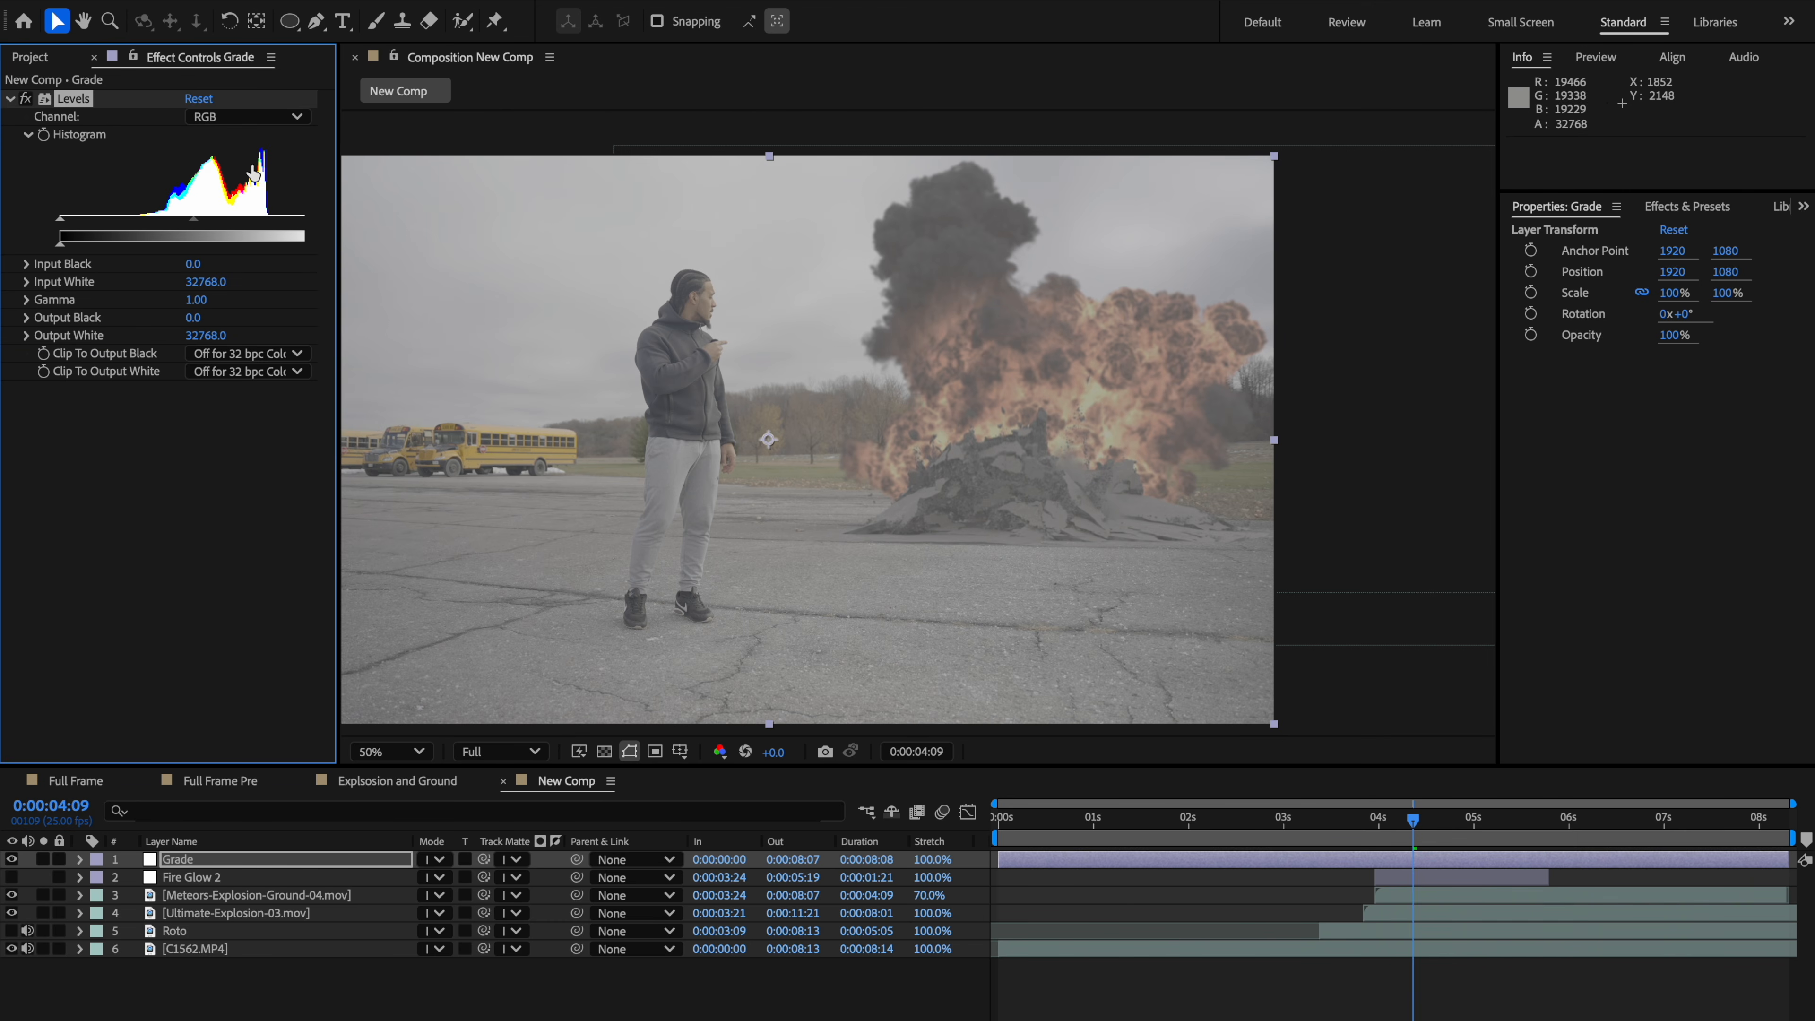
# Step: Set the Levels input white to 26214.4 and input black to 9637.6 to add contrast
pyautogui.moveTo(338, 227); pyautogui.dragTo(276, 225)
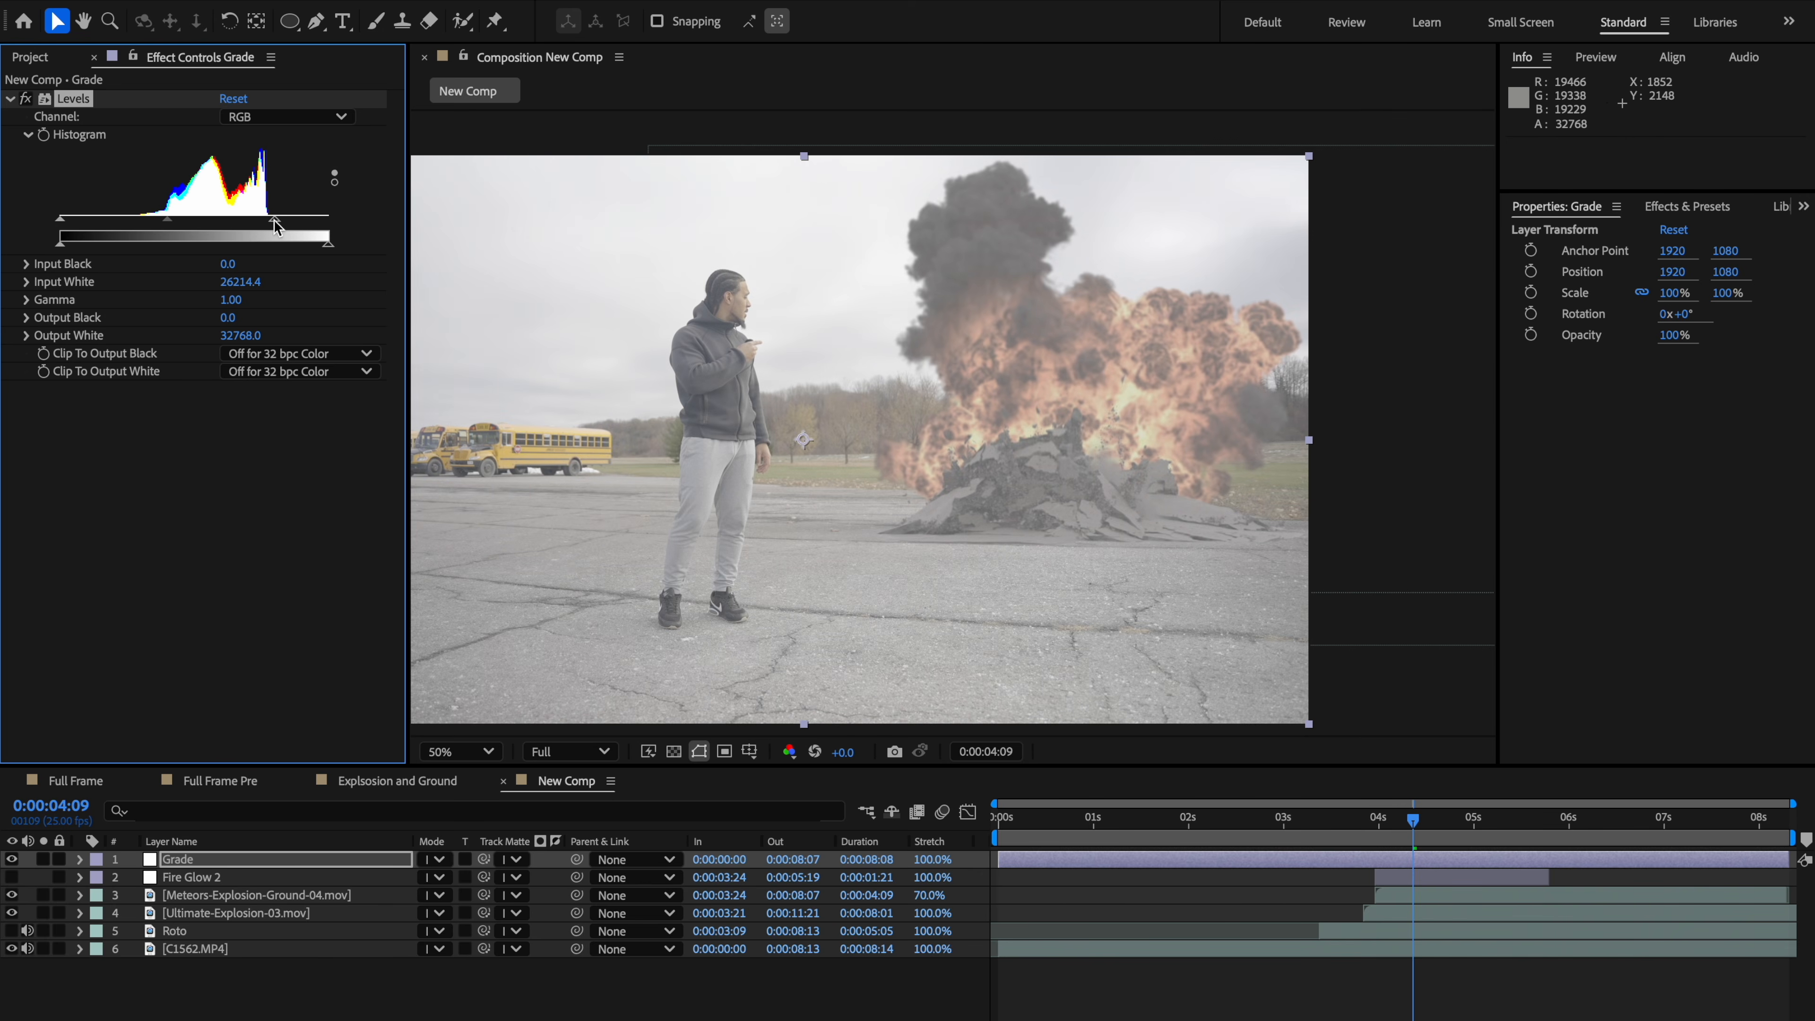
pyautogui.moveTo(61, 226); pyautogui.dragTo(204, 224)
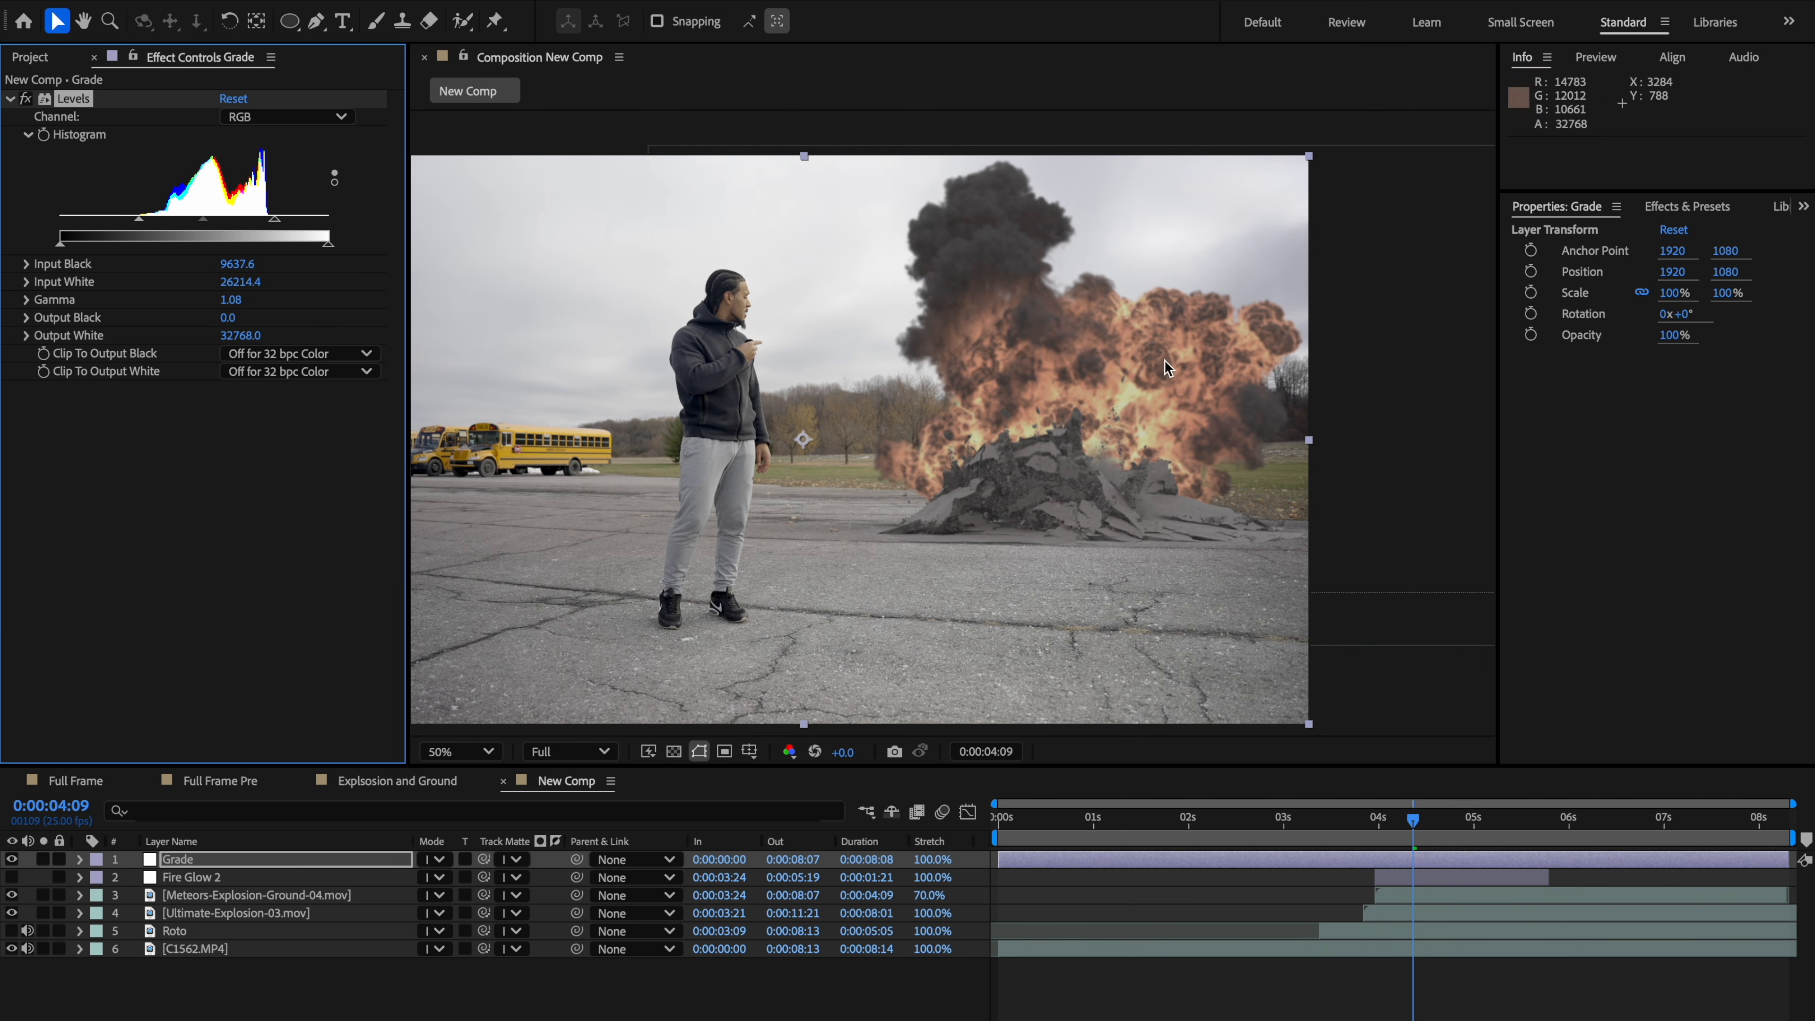
pyautogui.moveTo(1364, 826); pyautogui.dragTo(1413, 824)
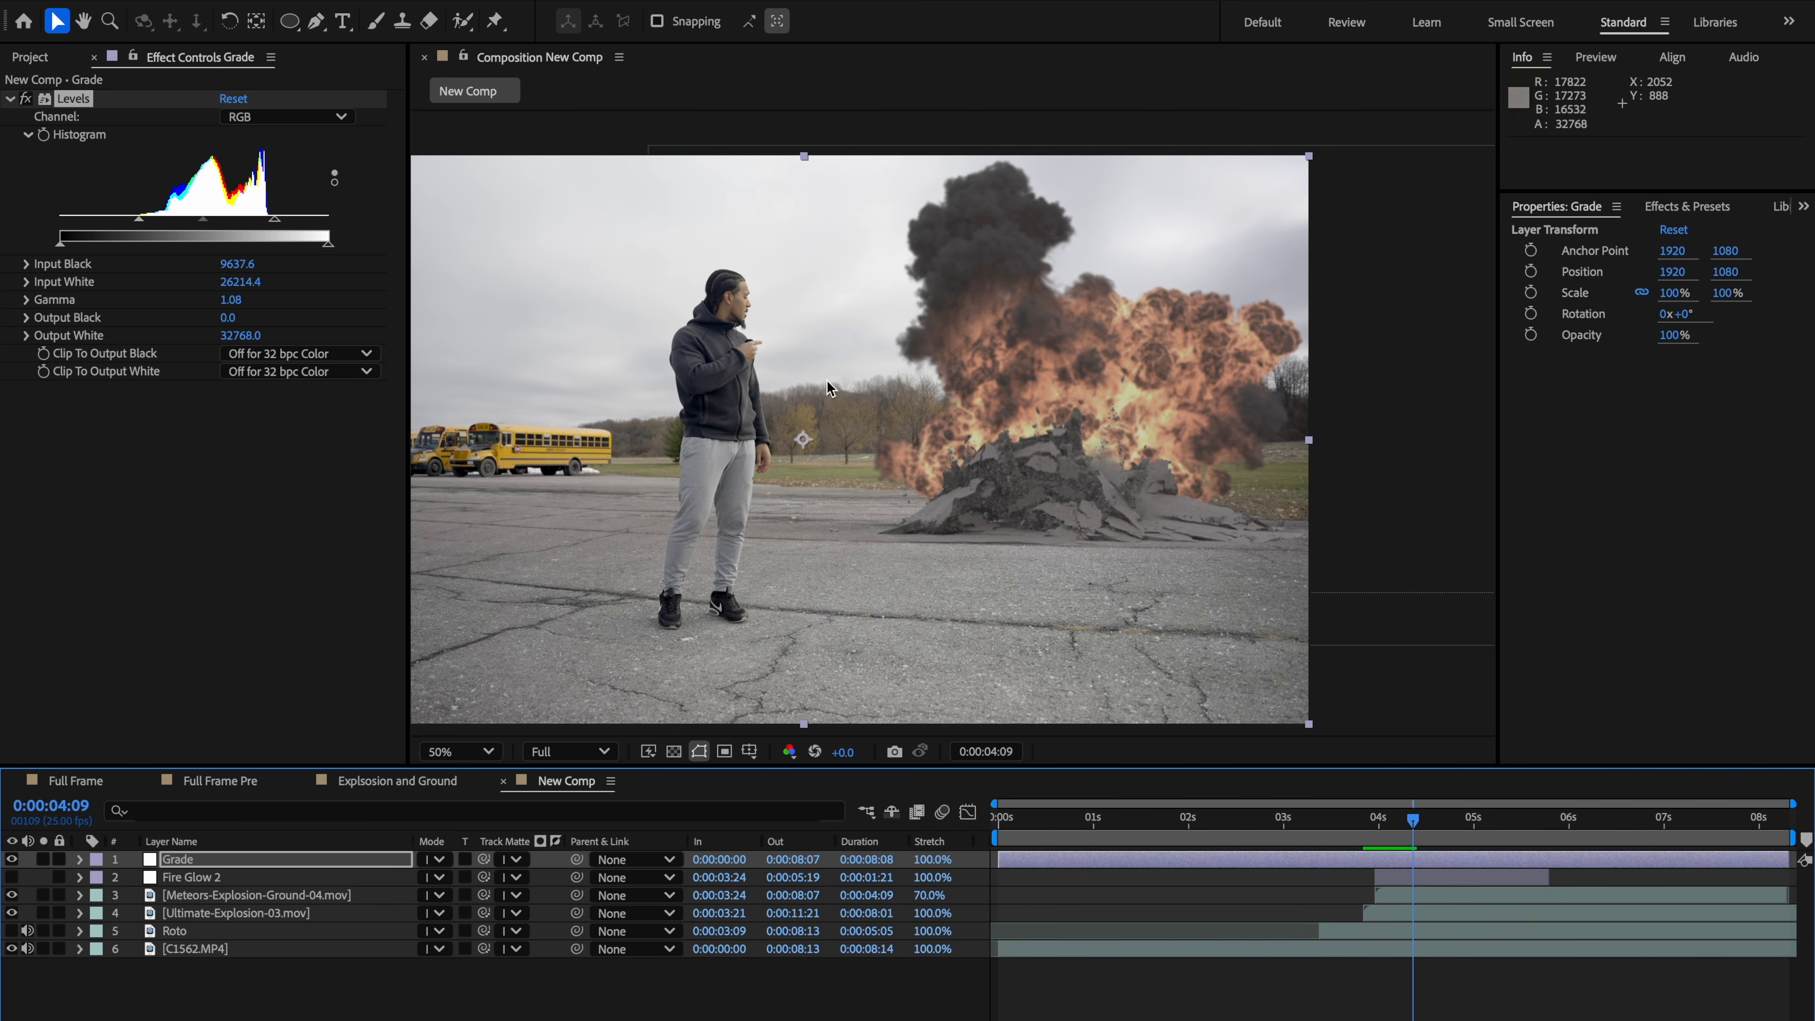
pyautogui.press('/')
pyautogui.moveTo(684, 488); pyautogui.dragTo(896, 501)
pyautogui.scroll(-1, 1038, 530)
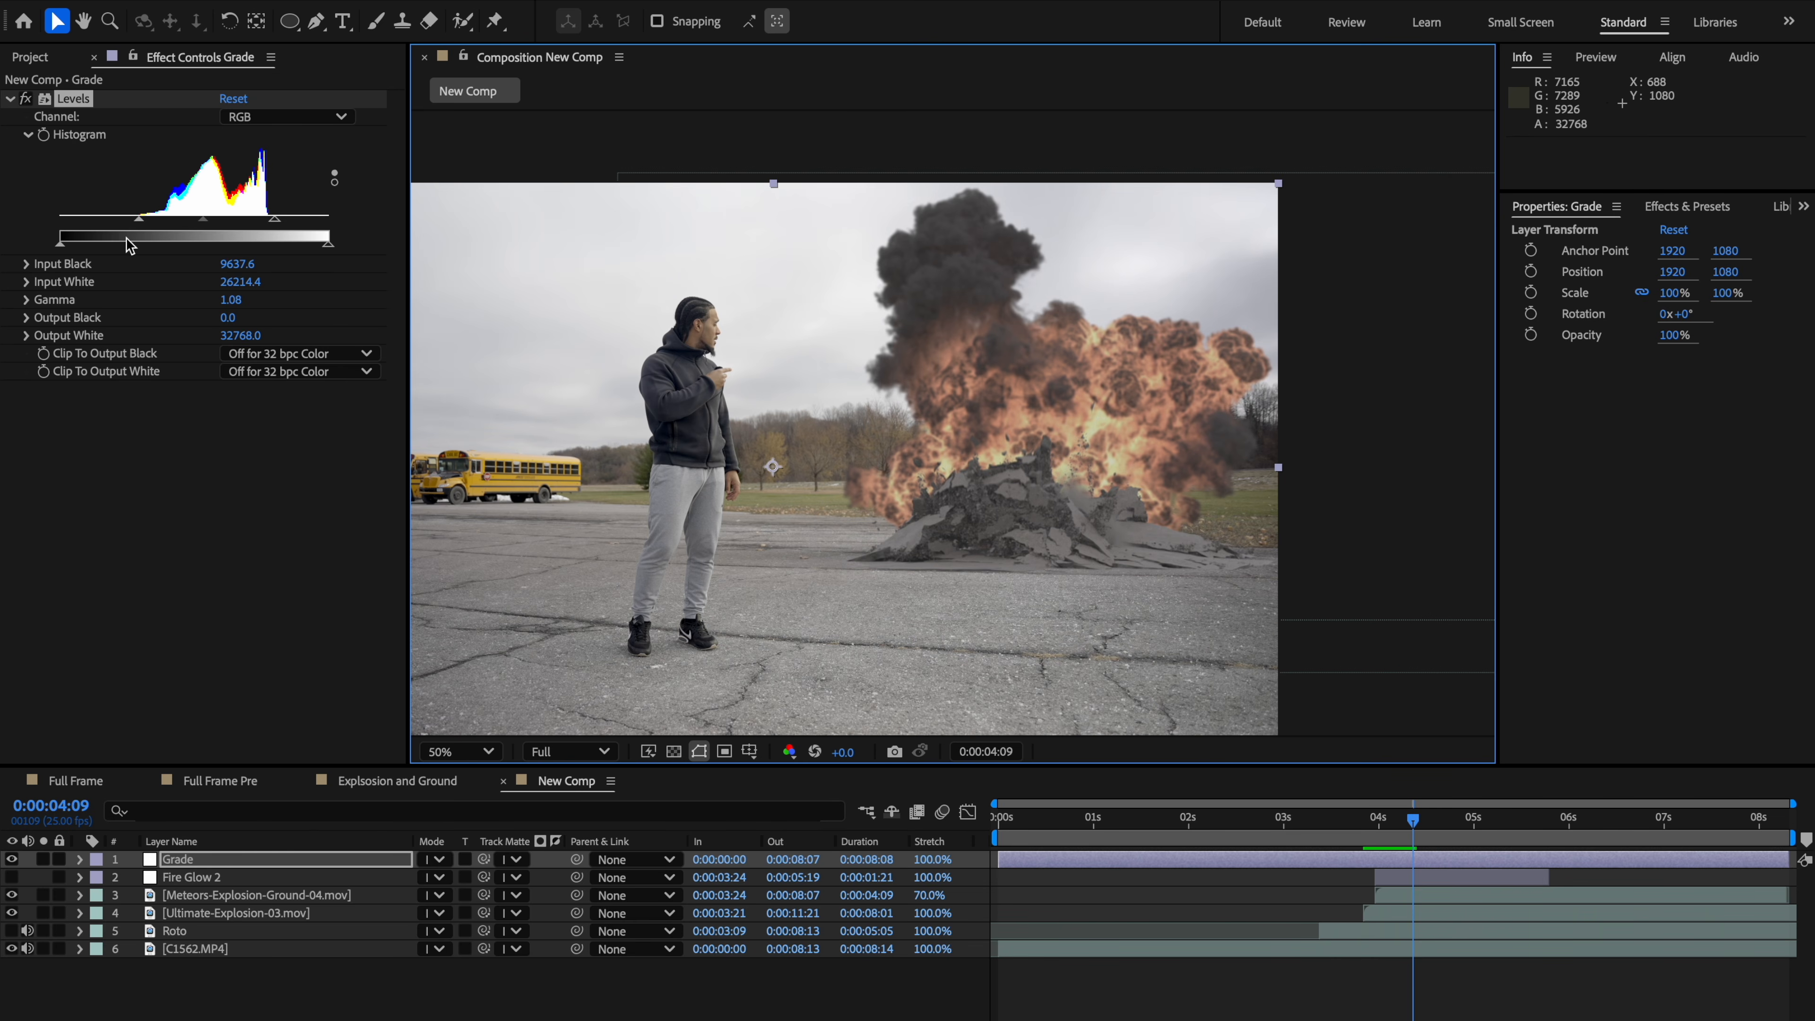
# Step: Apply Hue/Saturation to the Grade adjustment layer and raise Master Saturation to 40
pyautogui.hotkey('ctrl', 'space')
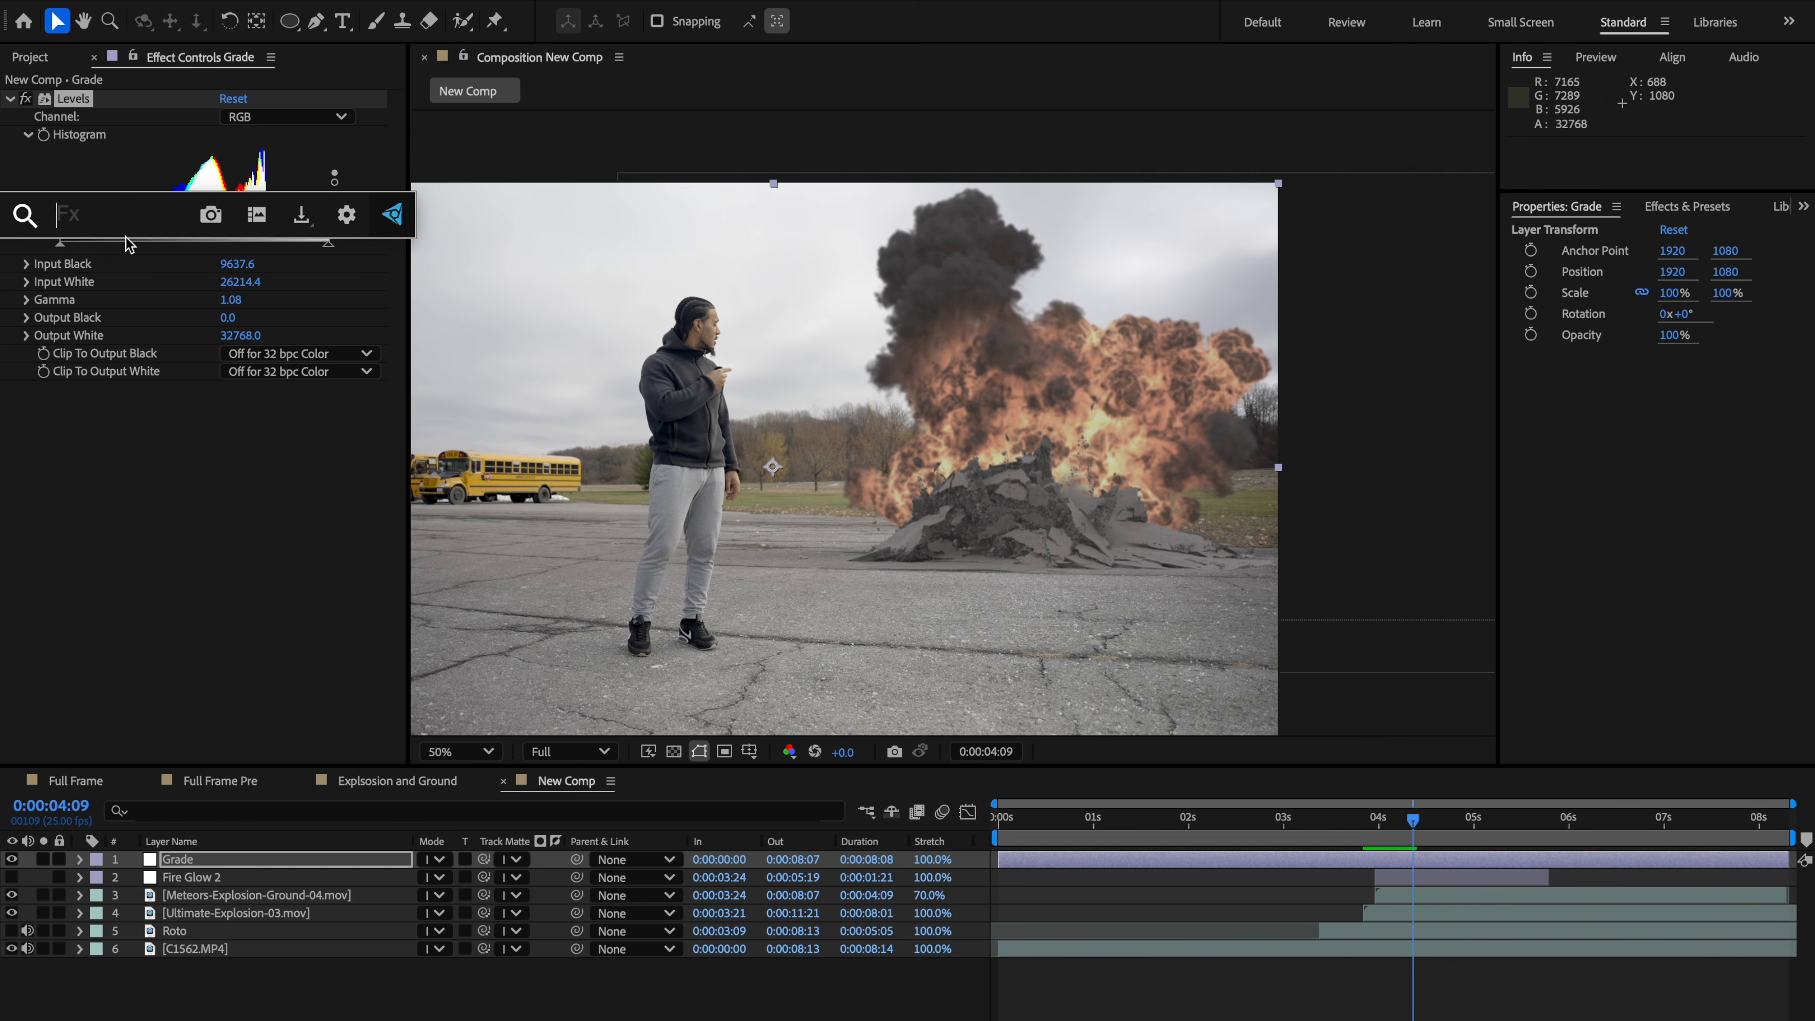
pyautogui.write('hue')
pyautogui.press('Return')
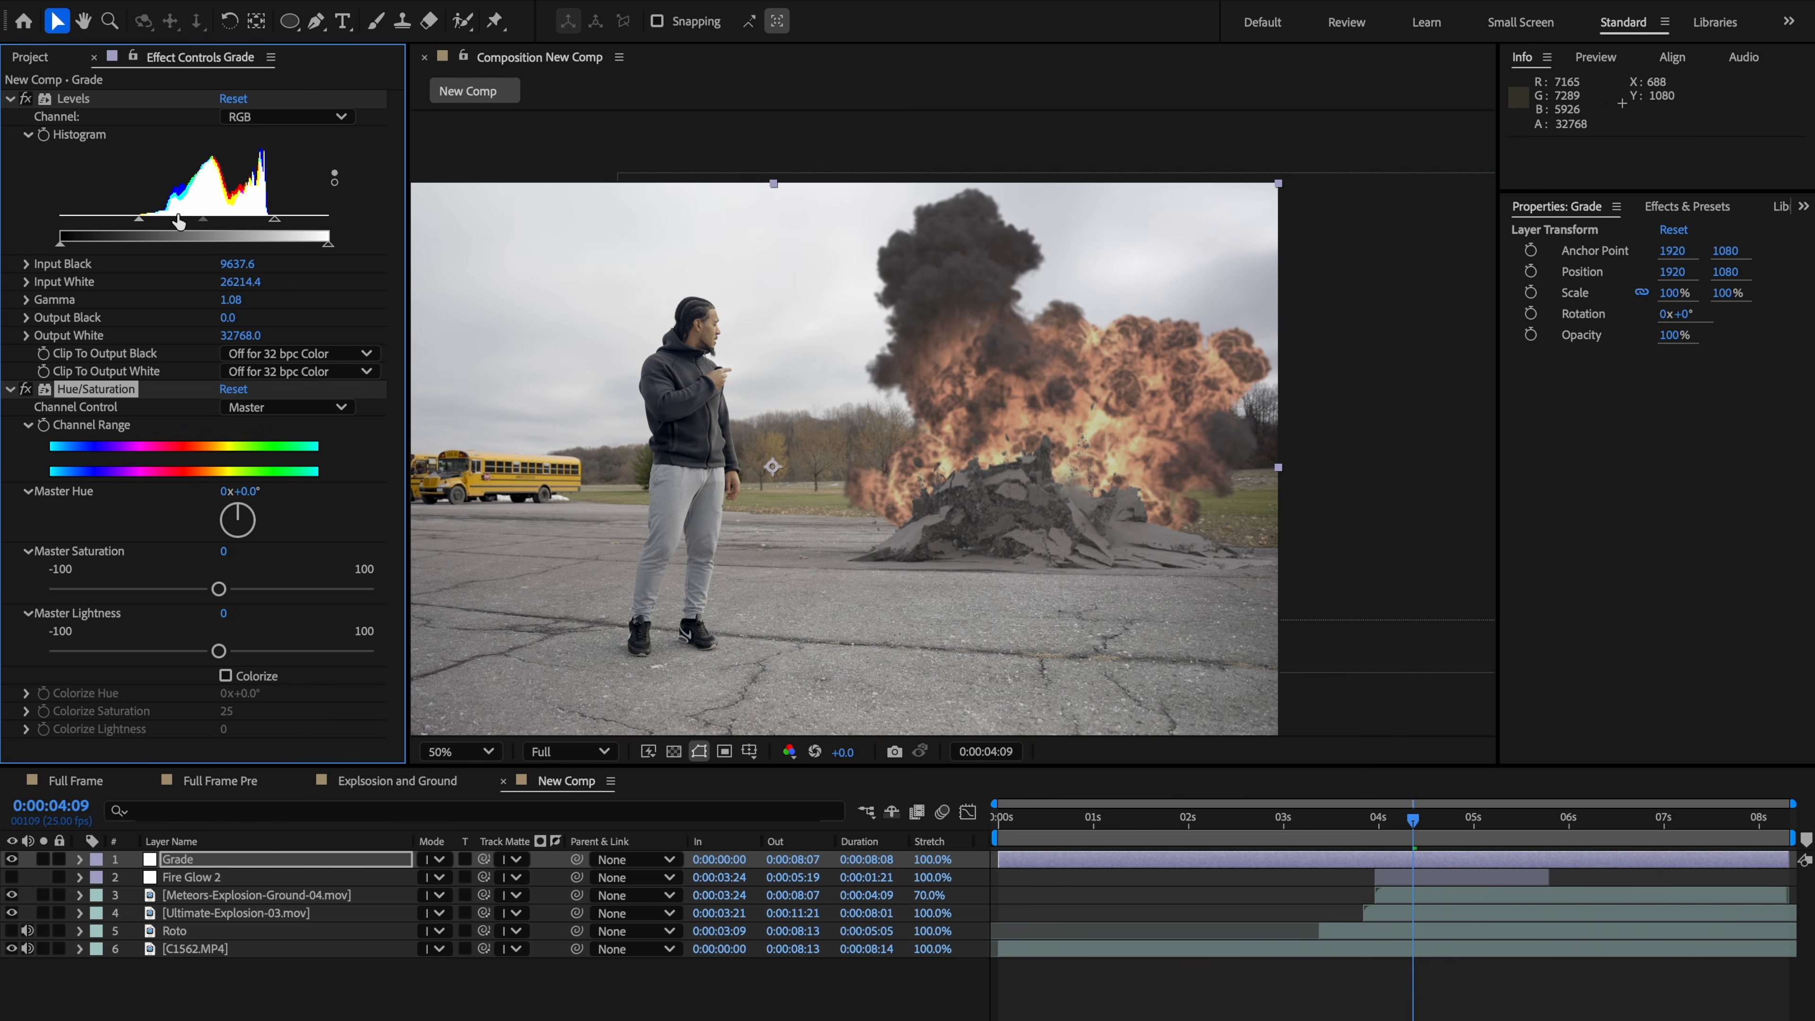
pyautogui.moveTo(219, 589); pyautogui.dragTo(262, 587)
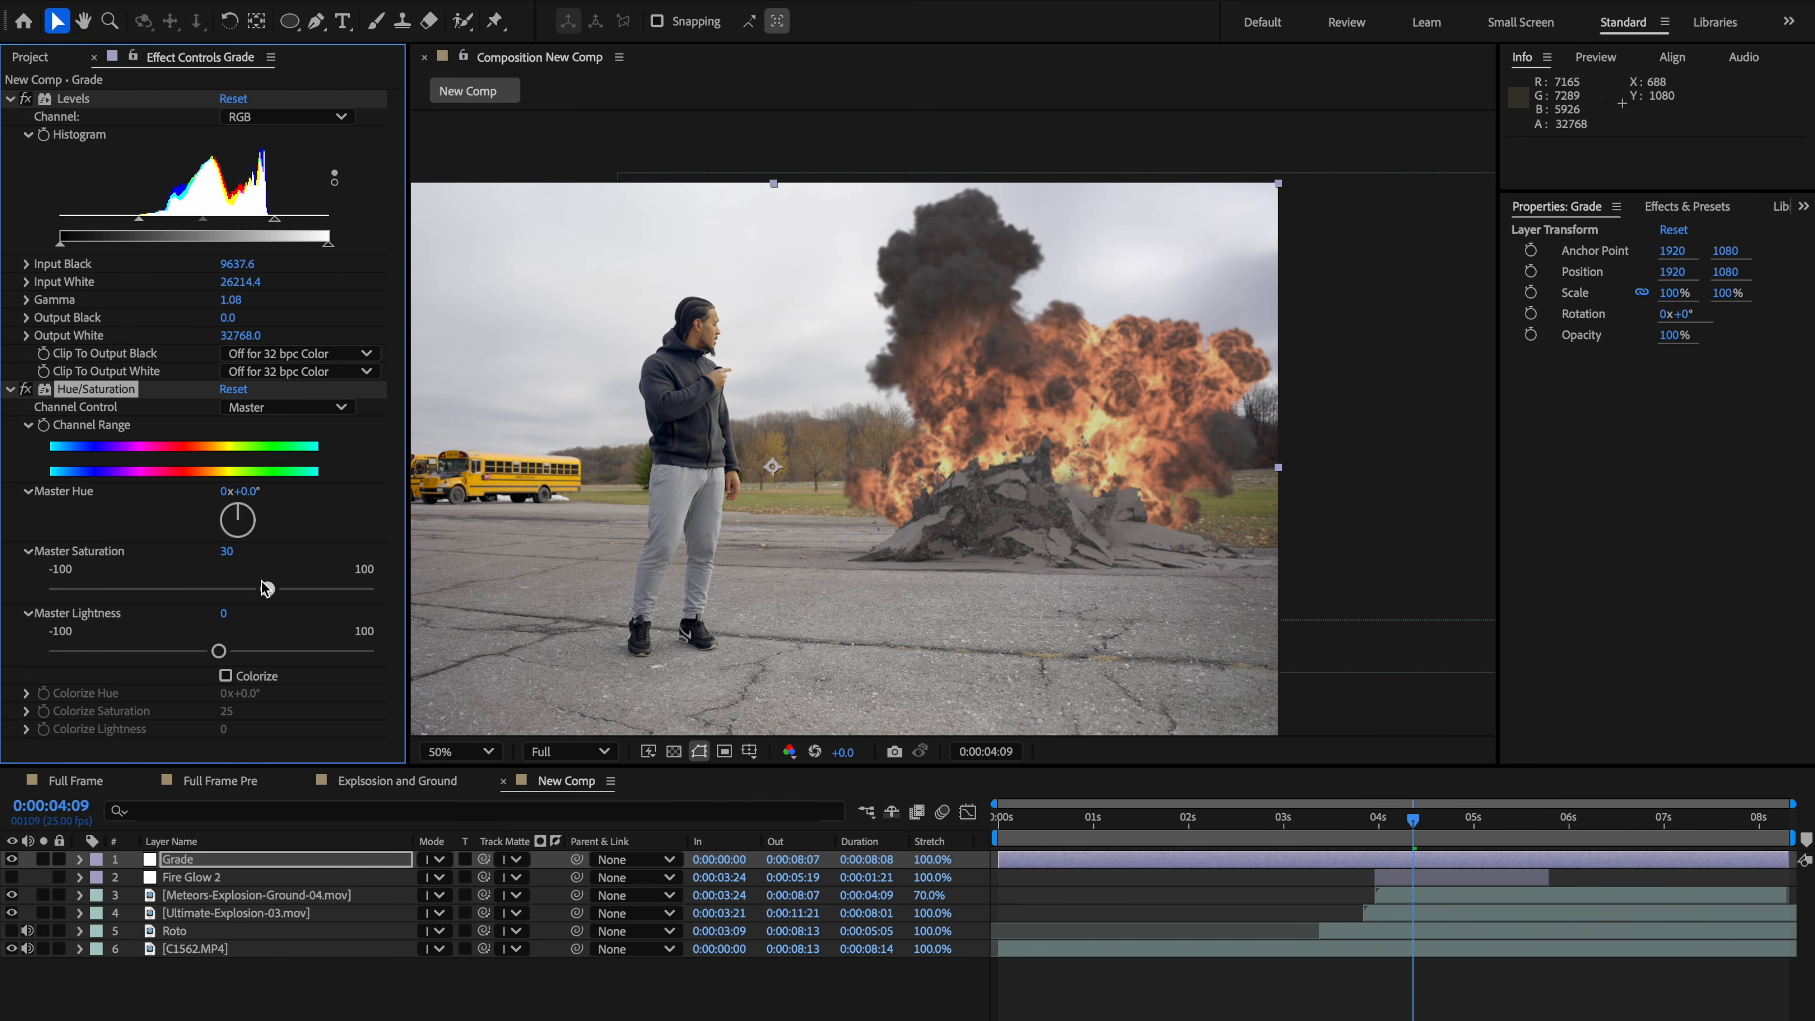
pyautogui.moveTo(272, 587)
pyautogui.mouseDown()
pyautogui.moveTo(293, 585)
pyautogui.moveTo(250, 589)
pyautogui.moveTo(273, 588)
pyautogui.mouseUp()
# Step: Select the Ultimate-Explosion-03 layer and set its Hue/Saturation Master Saturation to -6
pyautogui.scroll(-2, 668, 502)
pyautogui.moveTo(923, 500); pyautogui.dragTo(1108, 535)
pyautogui.scroll(2, 954, 442)
pyautogui.press('v')
pyautogui.click(222, 883)
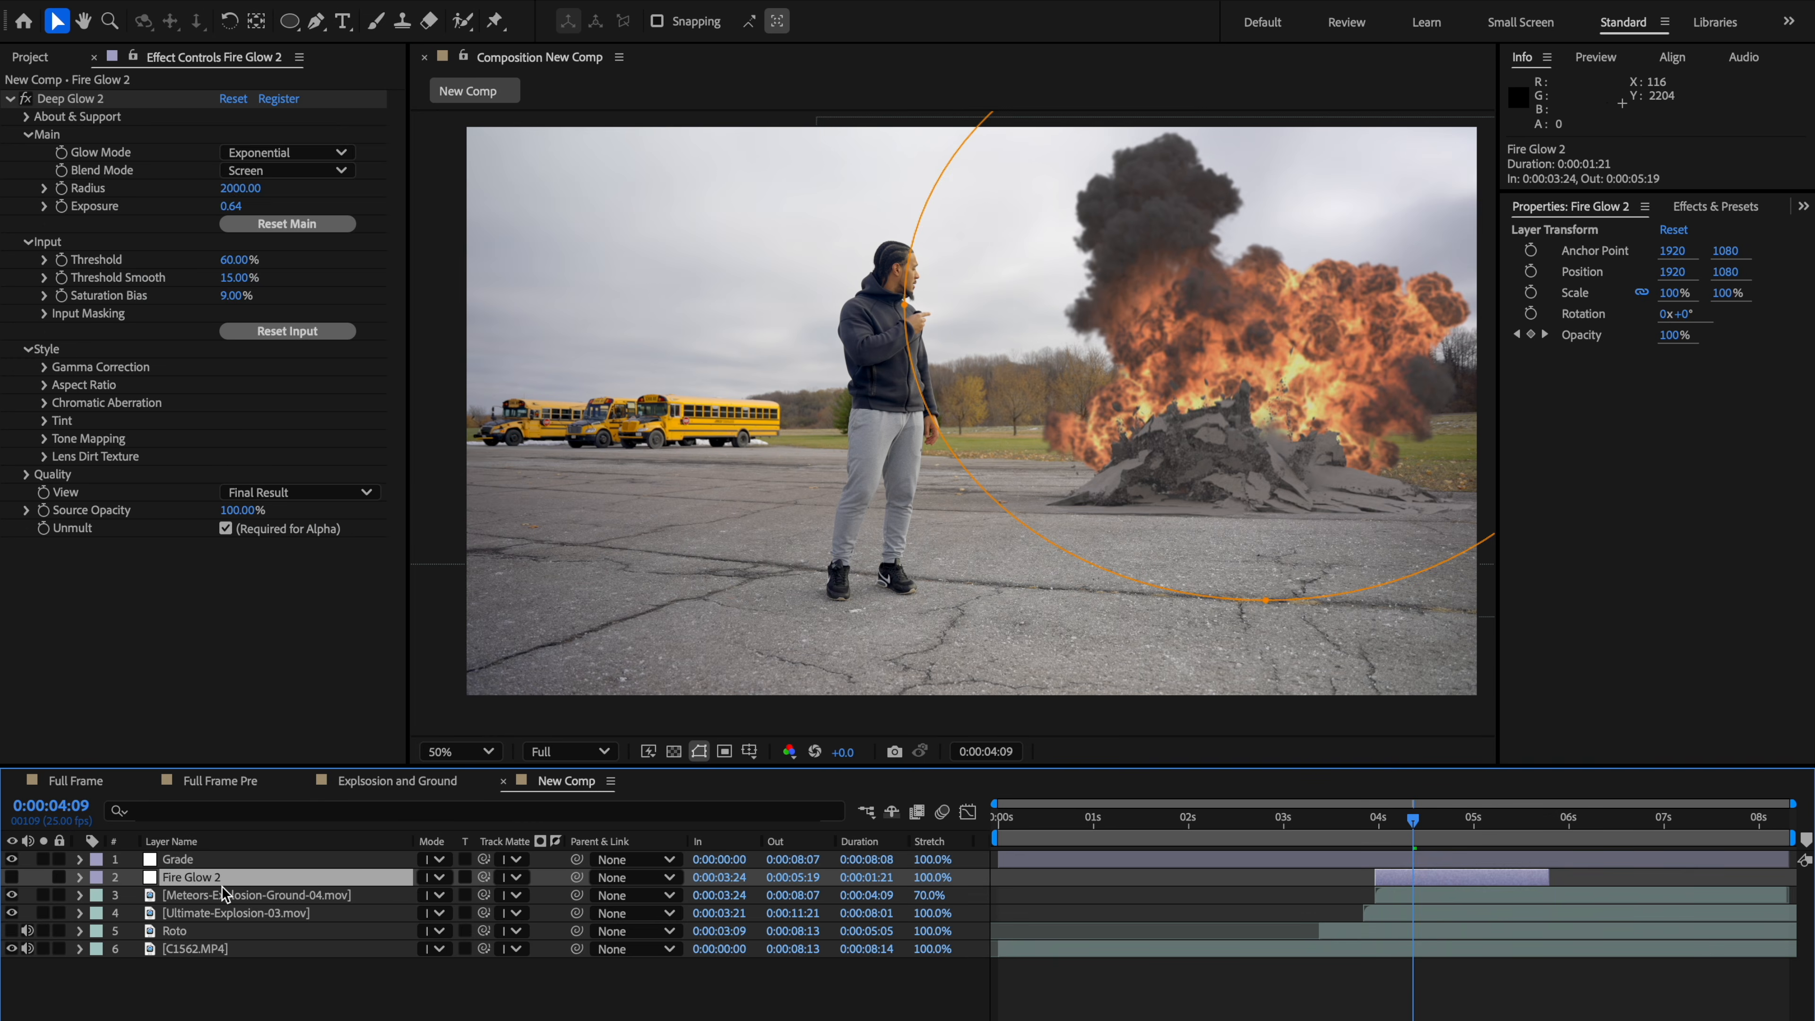
pyautogui.click(226, 894)
pyautogui.click(243, 914)
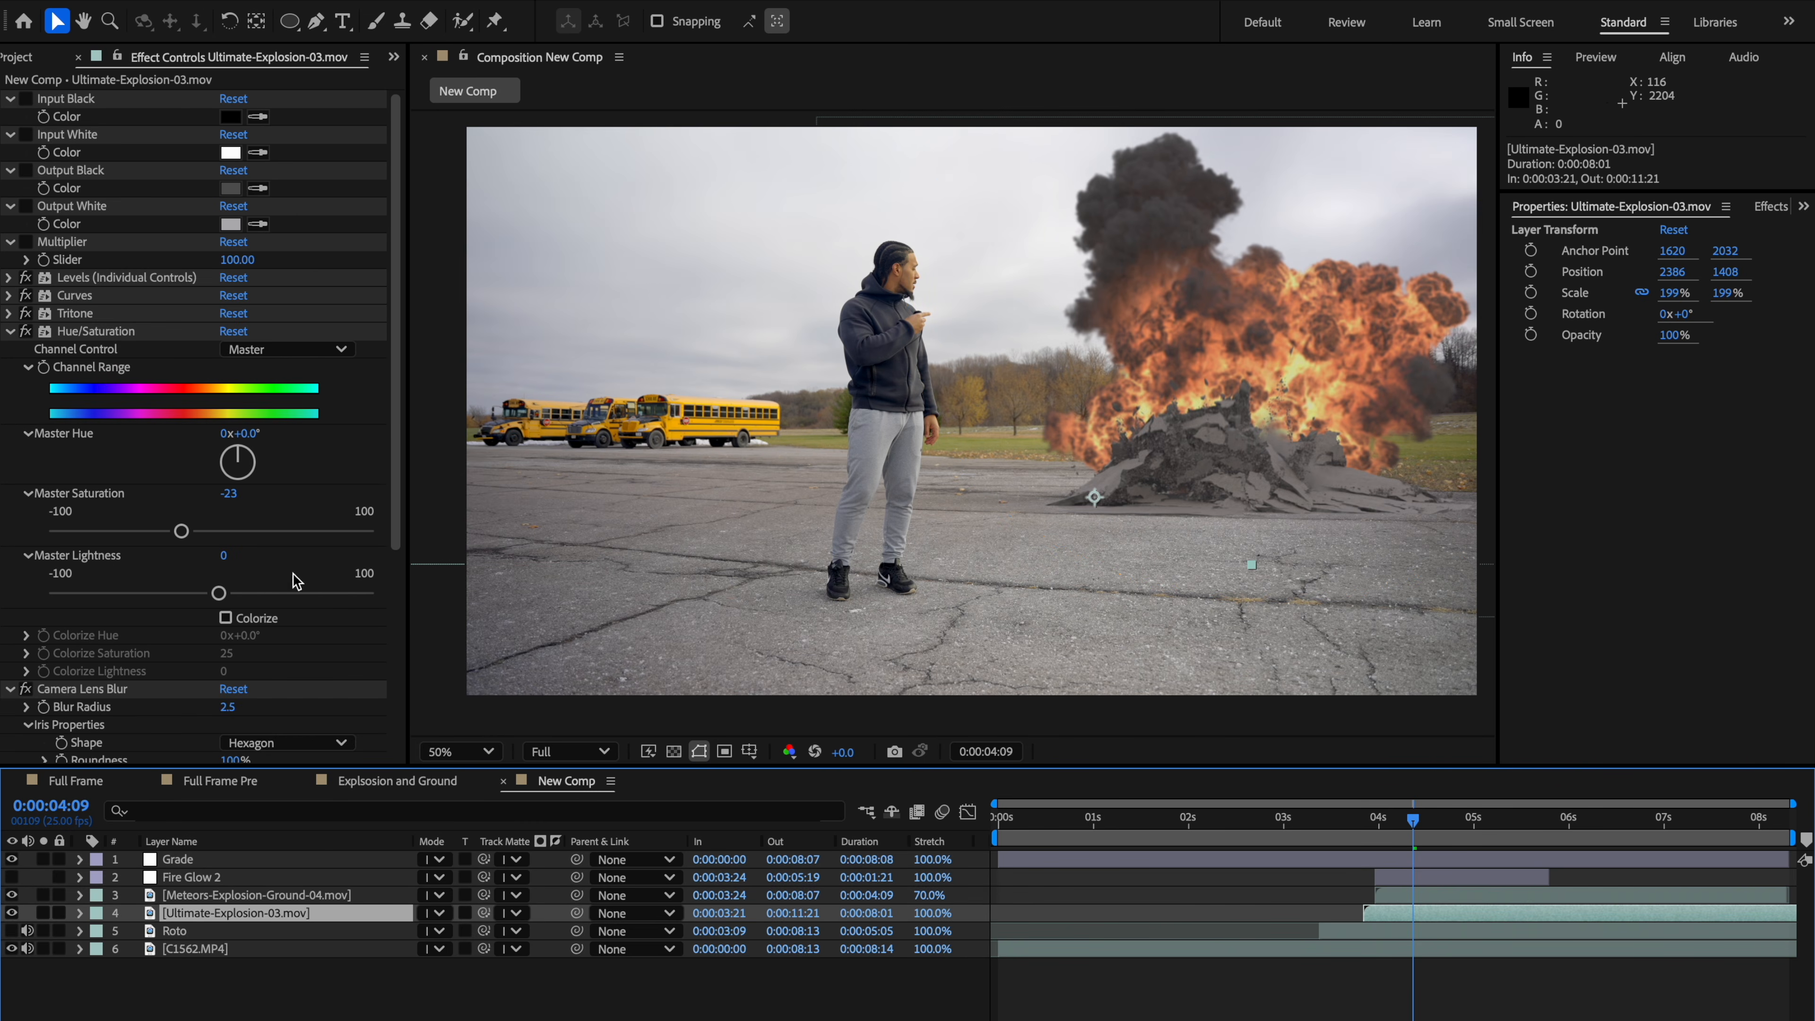
pyautogui.moveTo(178, 529); pyautogui.dragTo(208, 530)
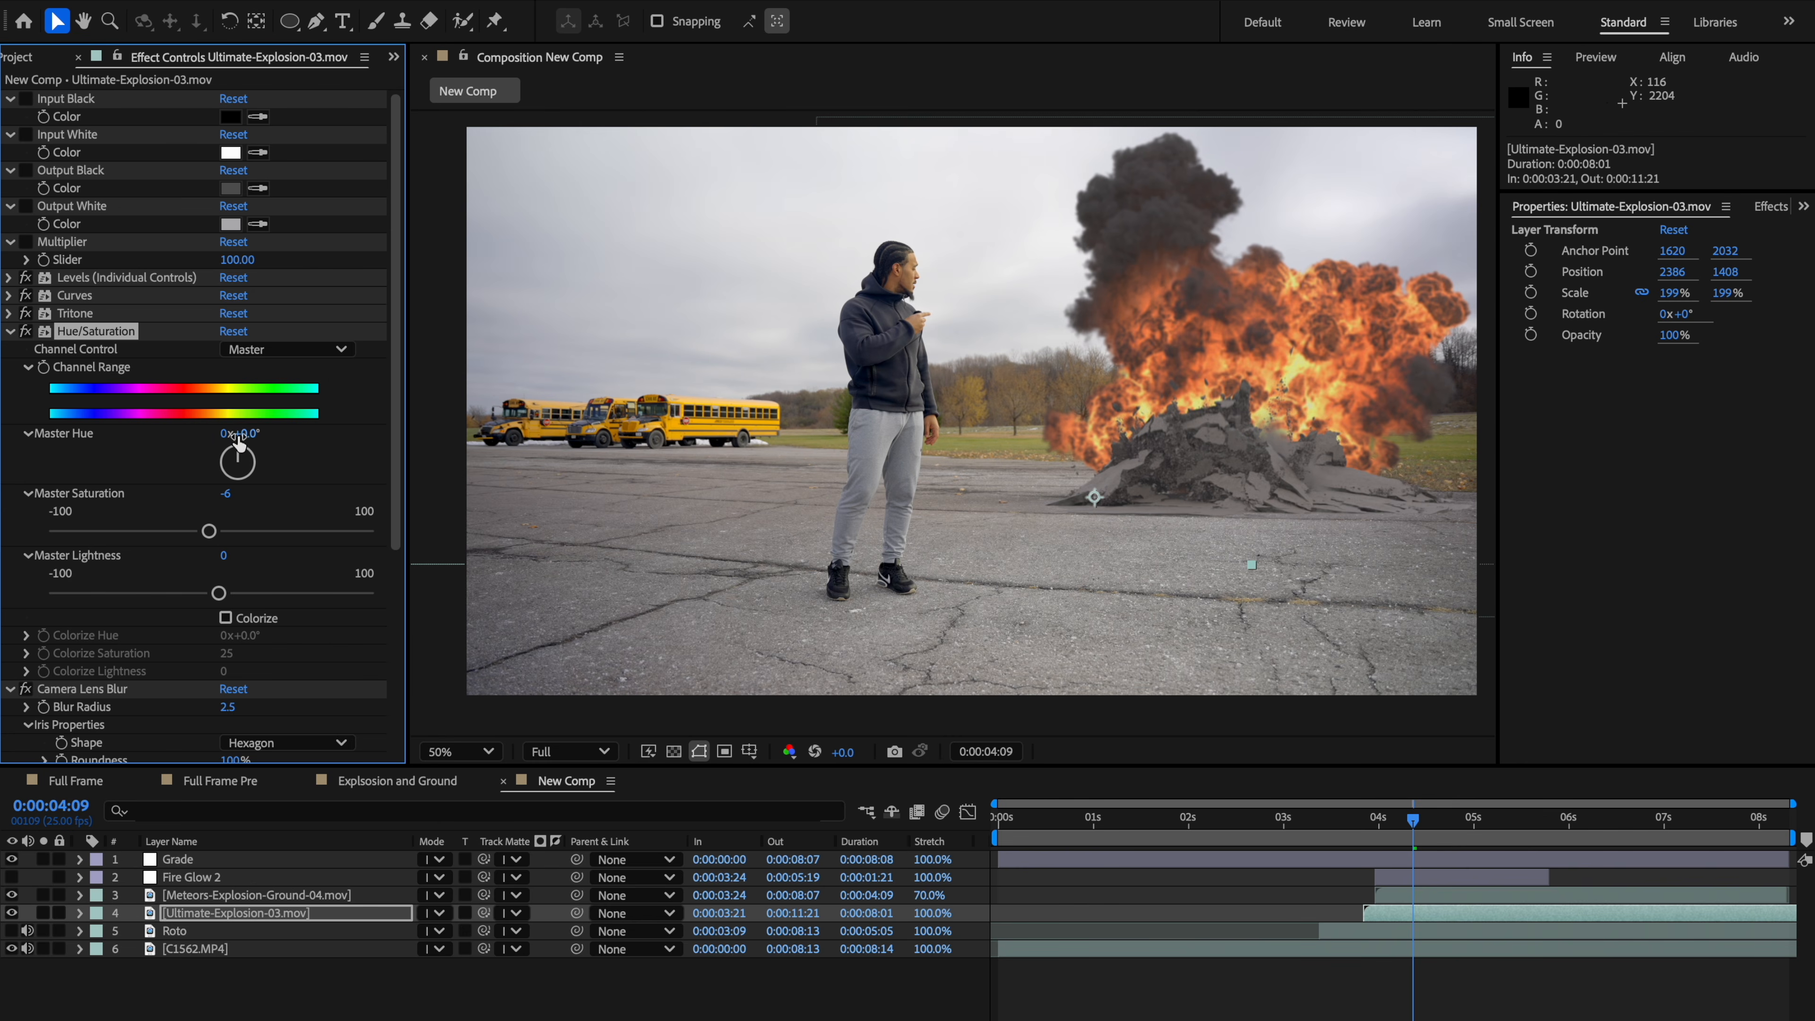
# Step: Switch the explosion's Hue/Saturation channel to Reds and set Red Hue to +9°
pyautogui.click(268, 350)
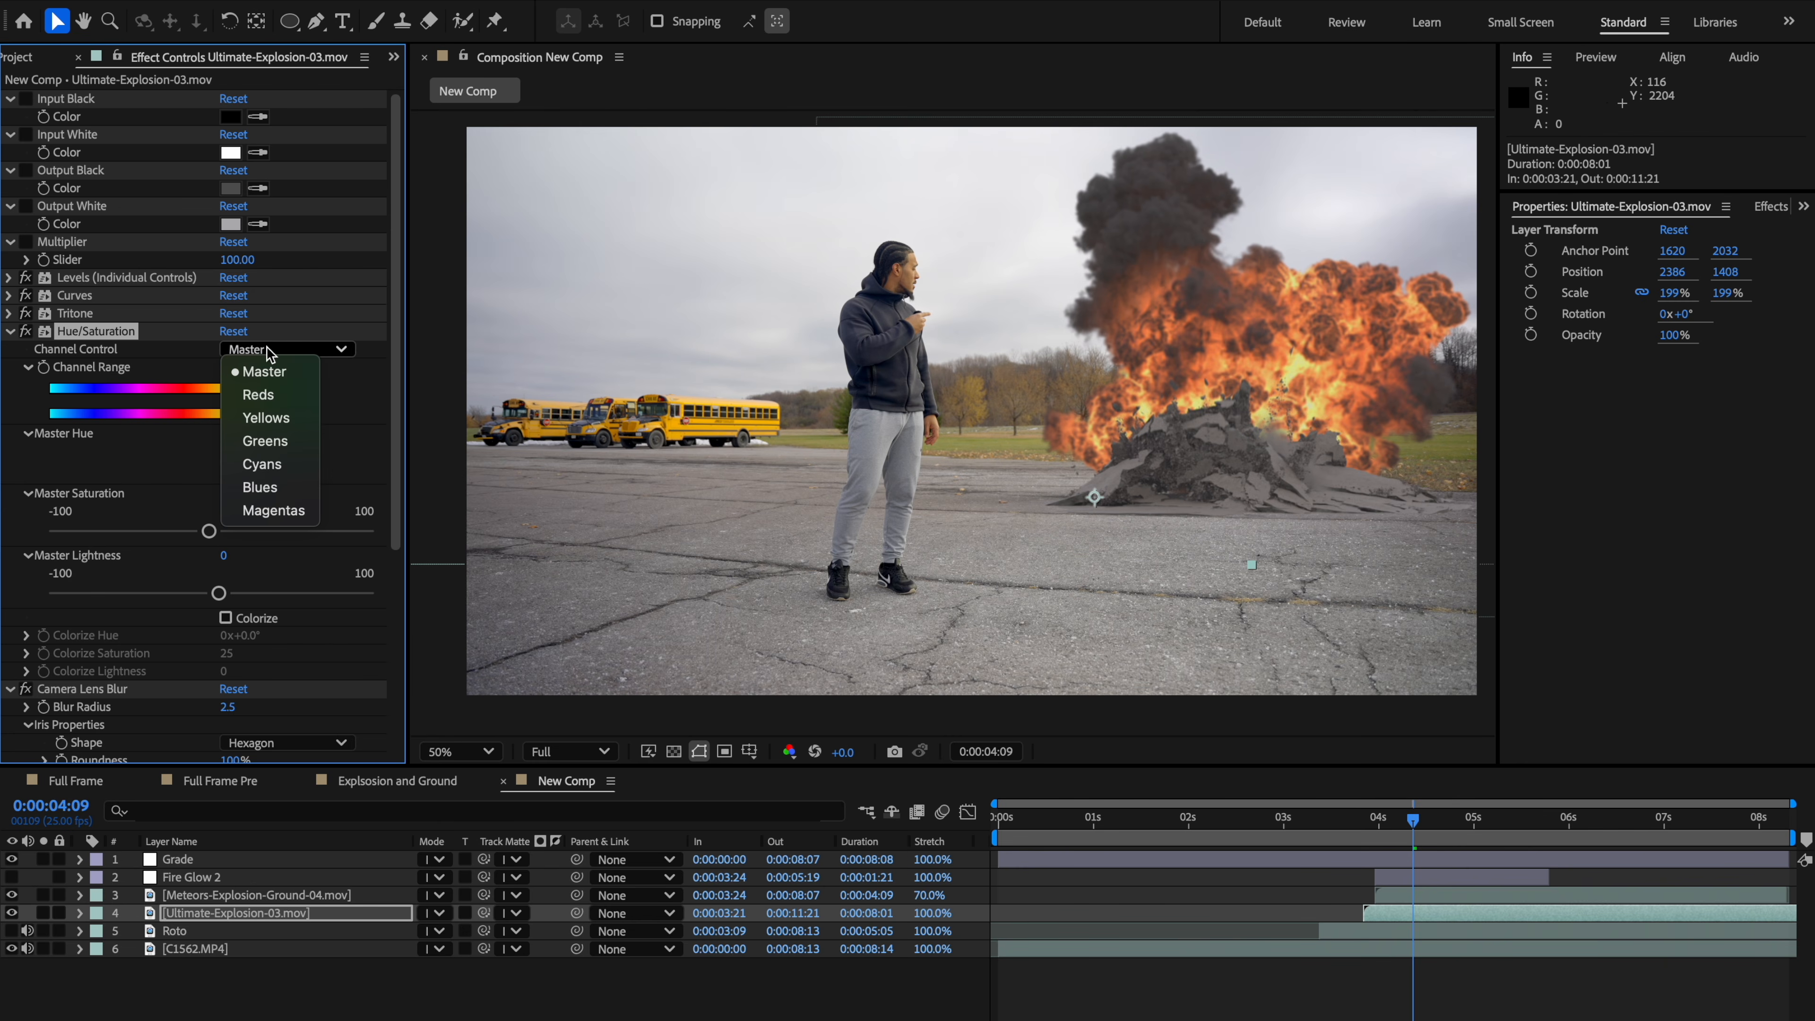
pyautogui.click(284, 397)
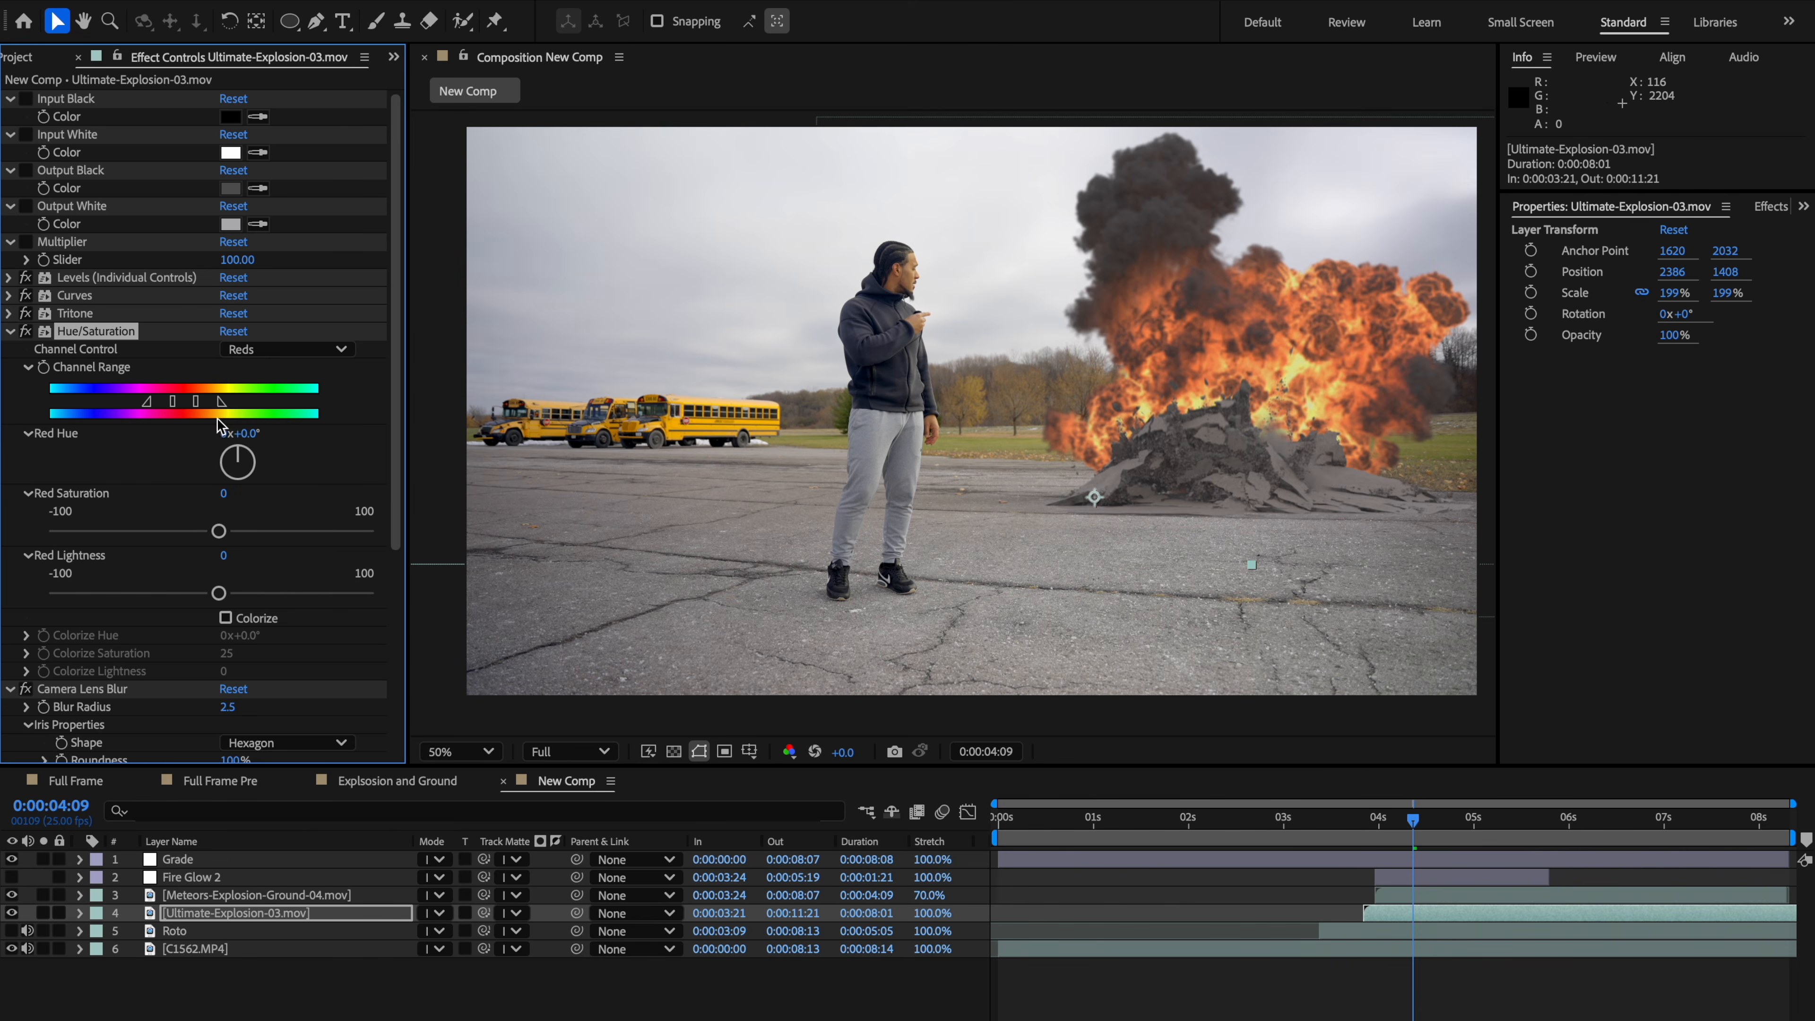
pyautogui.moveTo(237, 447); pyautogui.dragTo(241, 452)
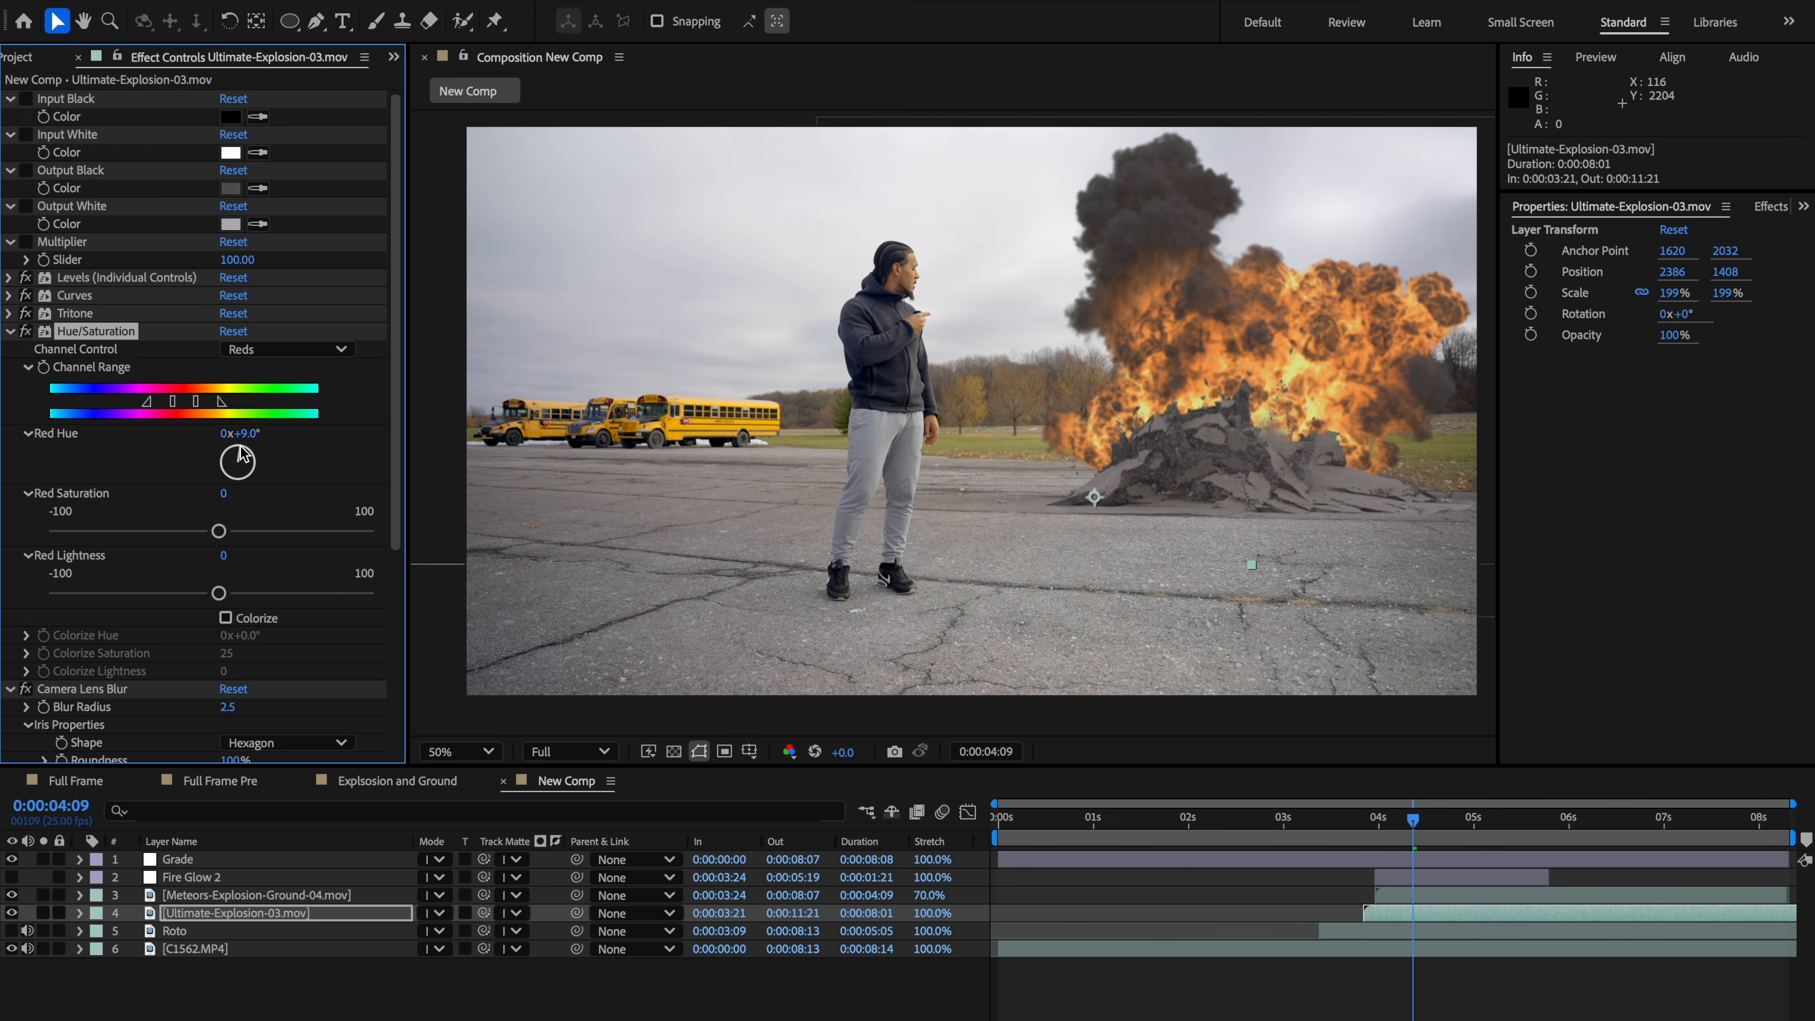
# Step: Move the Grade adjustment layer below the Fire Glow 2 layer in the stack
pyautogui.click(1367, 822)
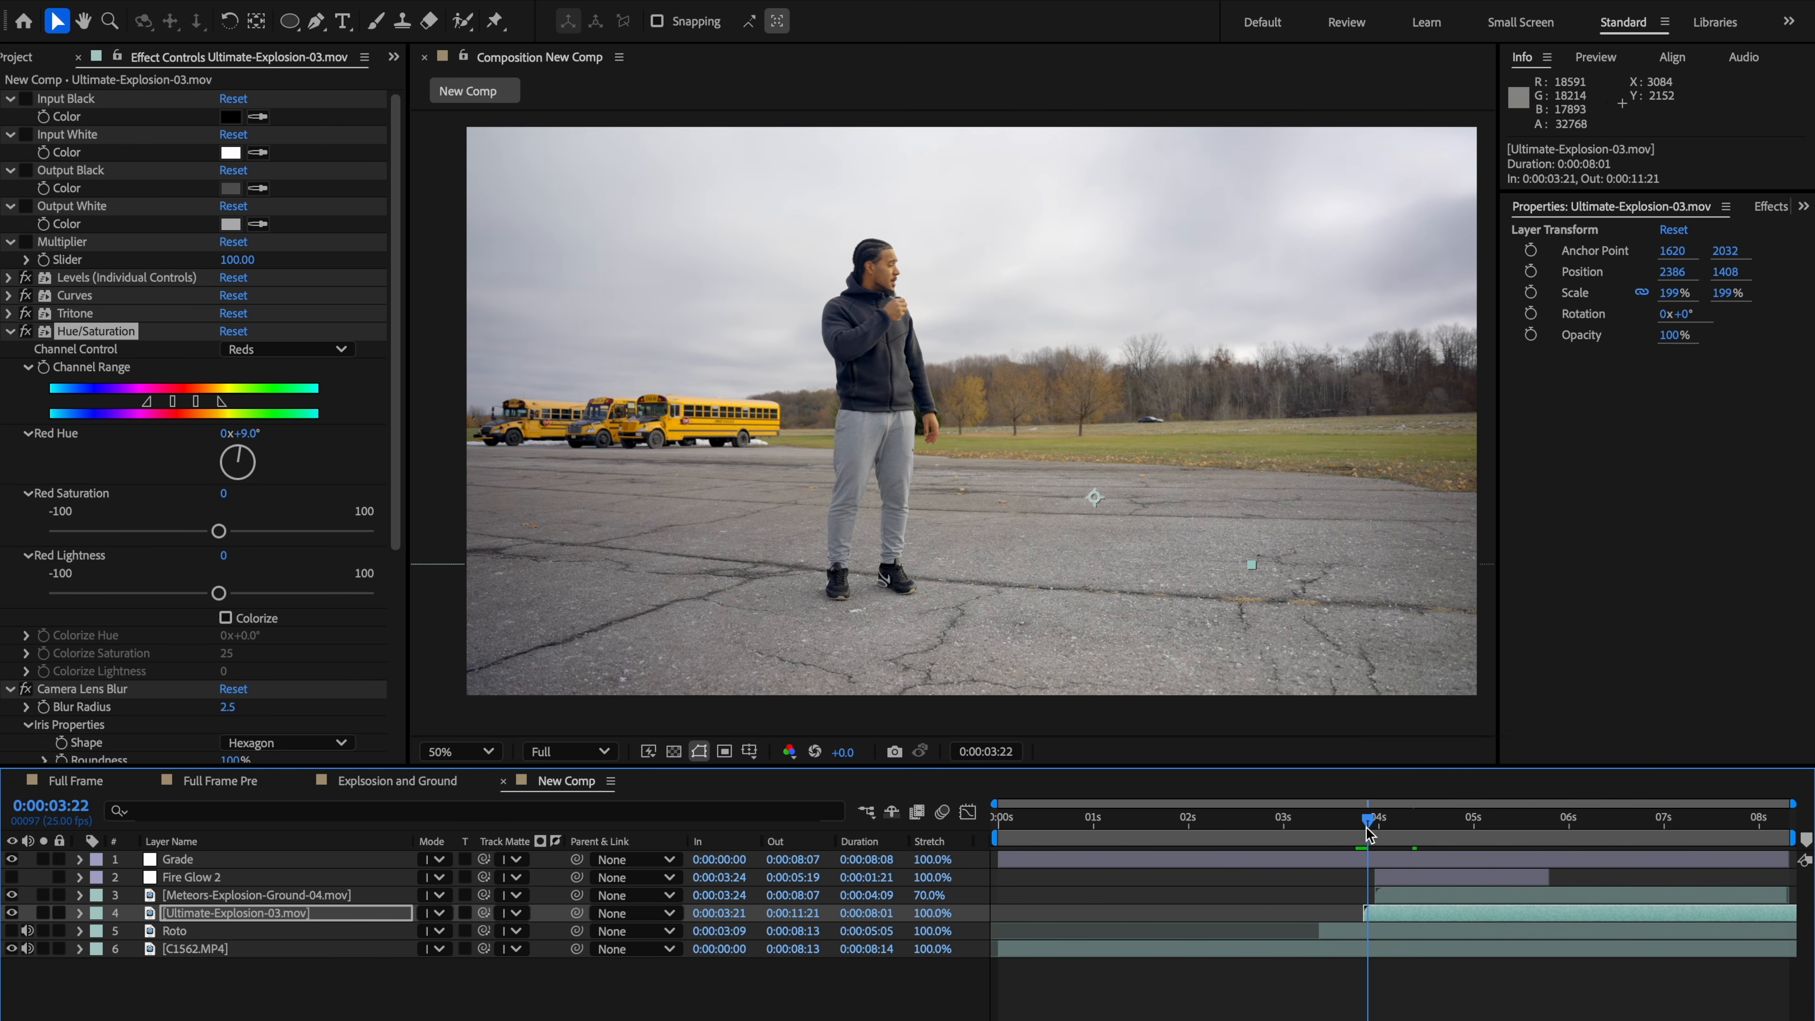
pyautogui.moveTo(1367, 822); pyautogui.dragTo(1425, 822)
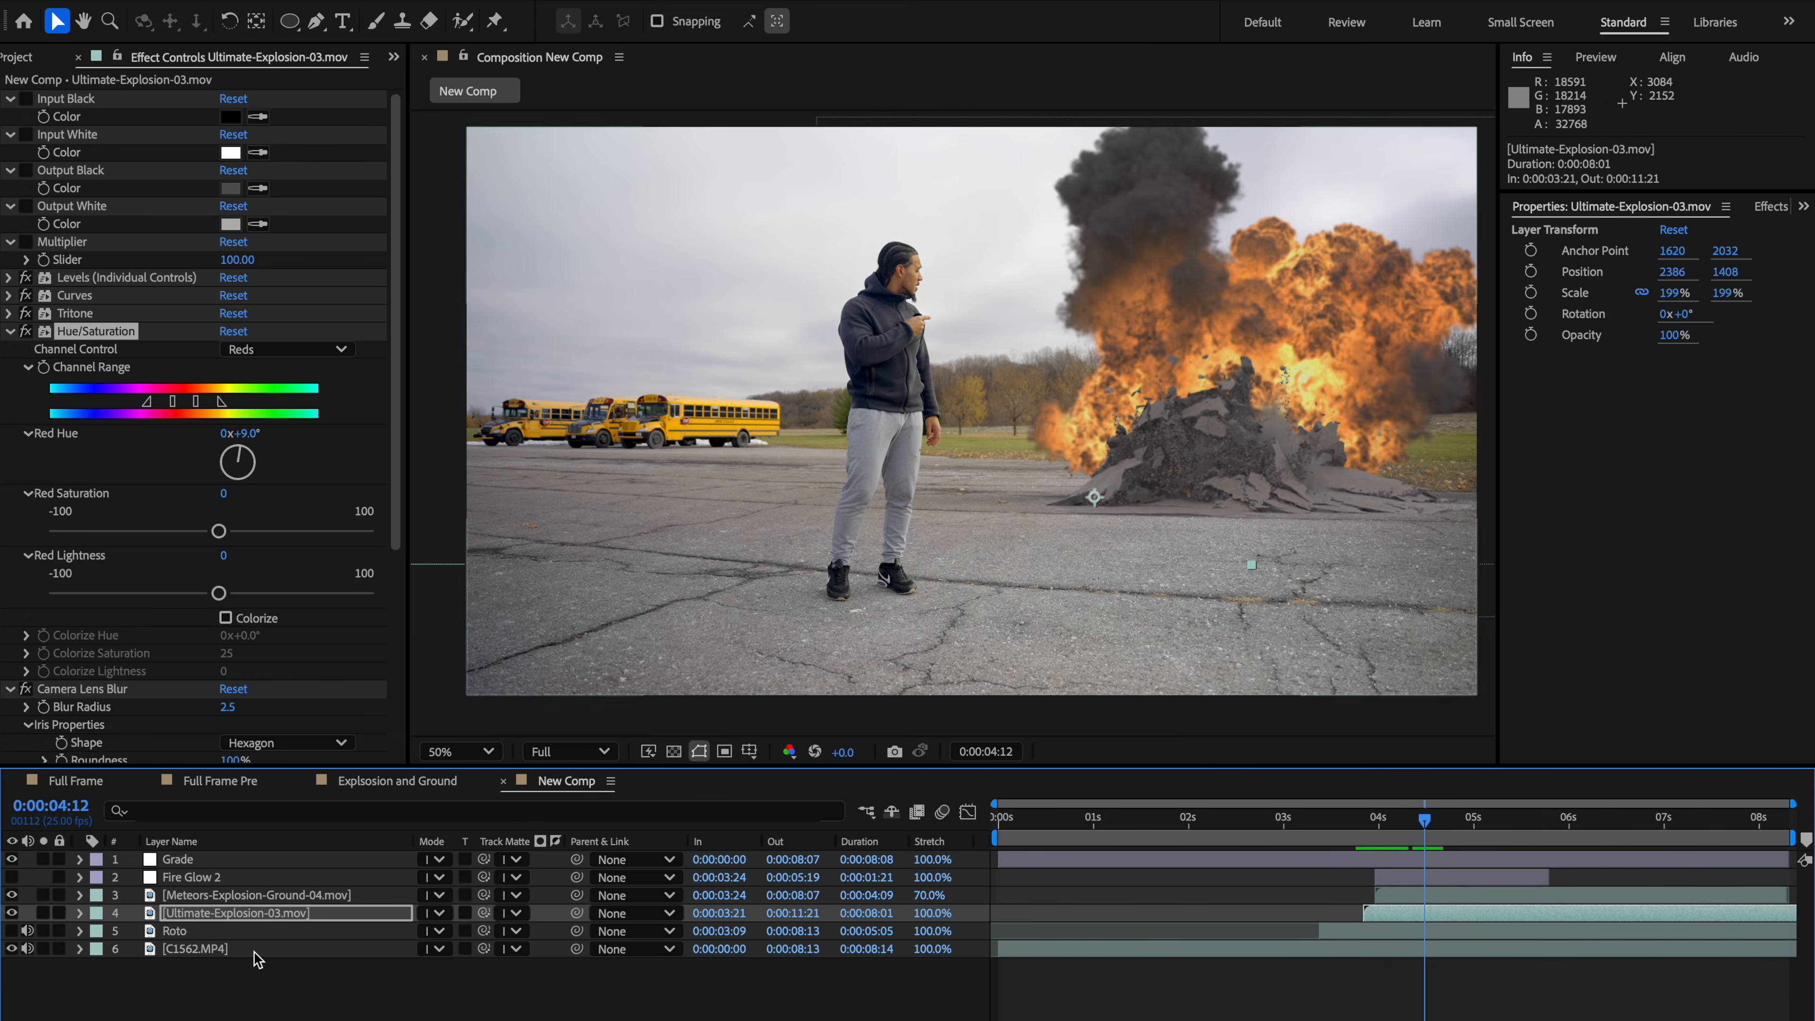
pyautogui.click(218, 883)
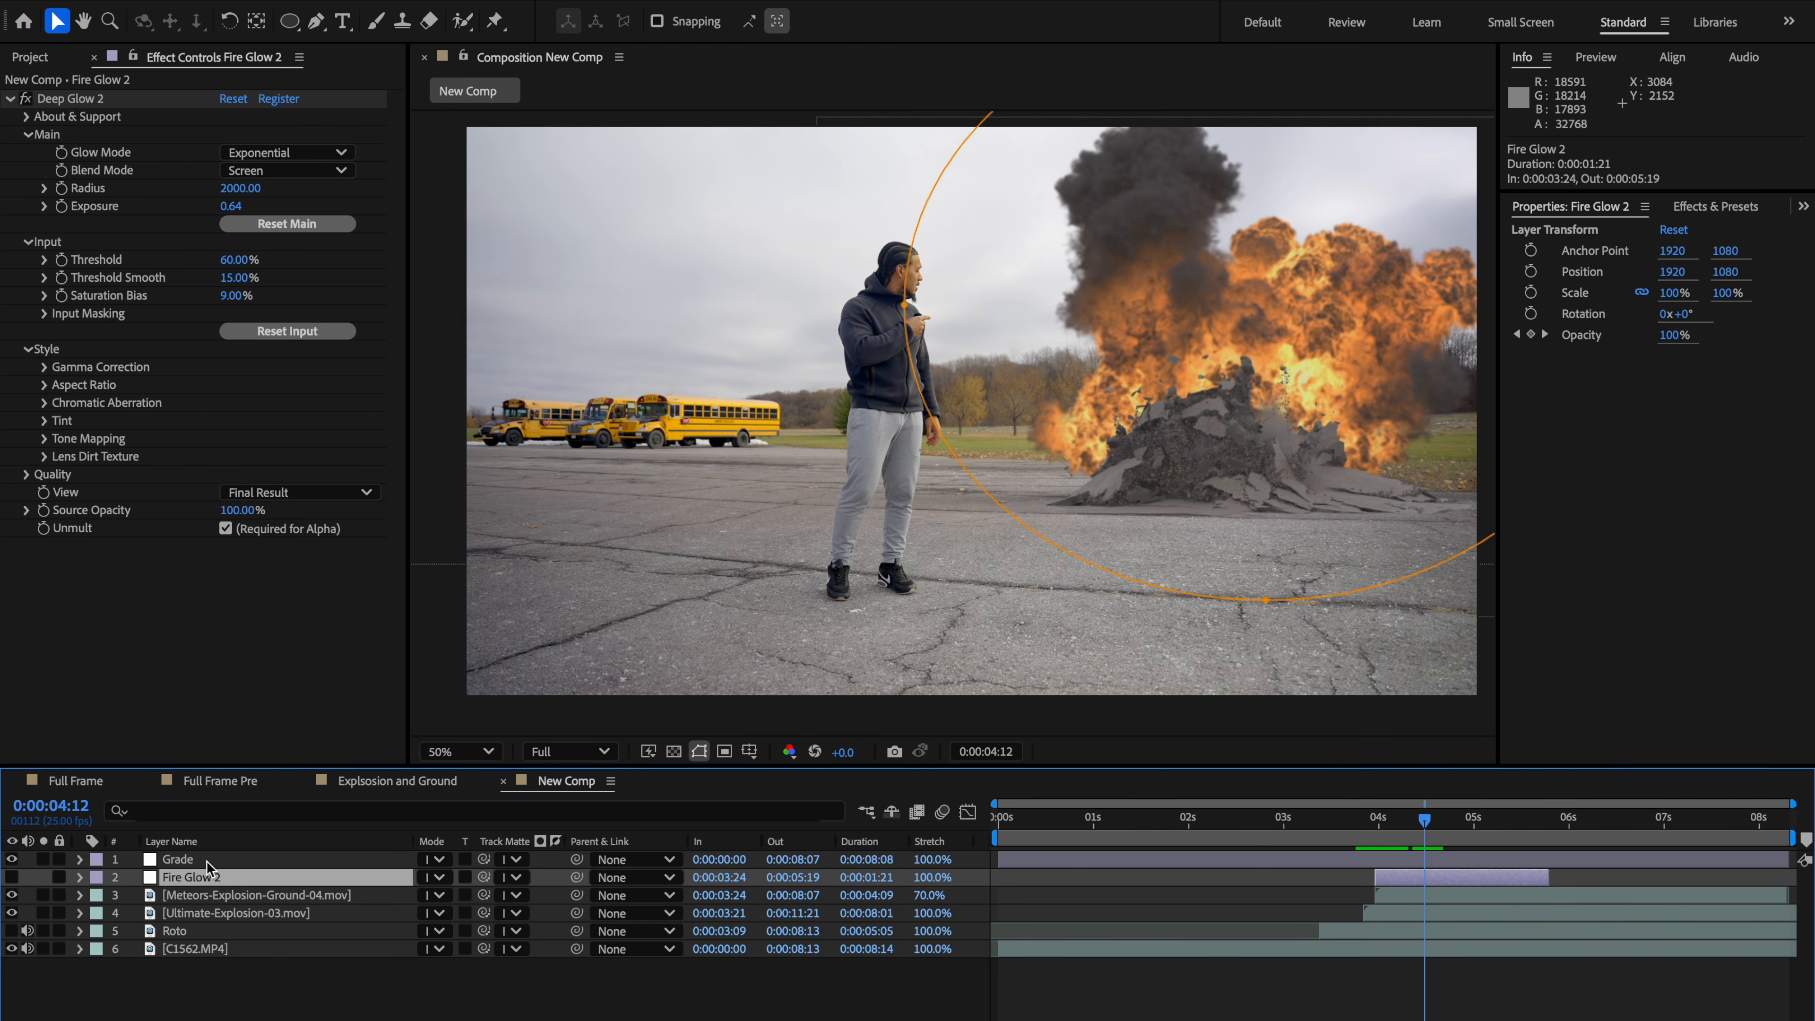
pyautogui.moveTo(185, 860); pyautogui.dragTo(187, 887)
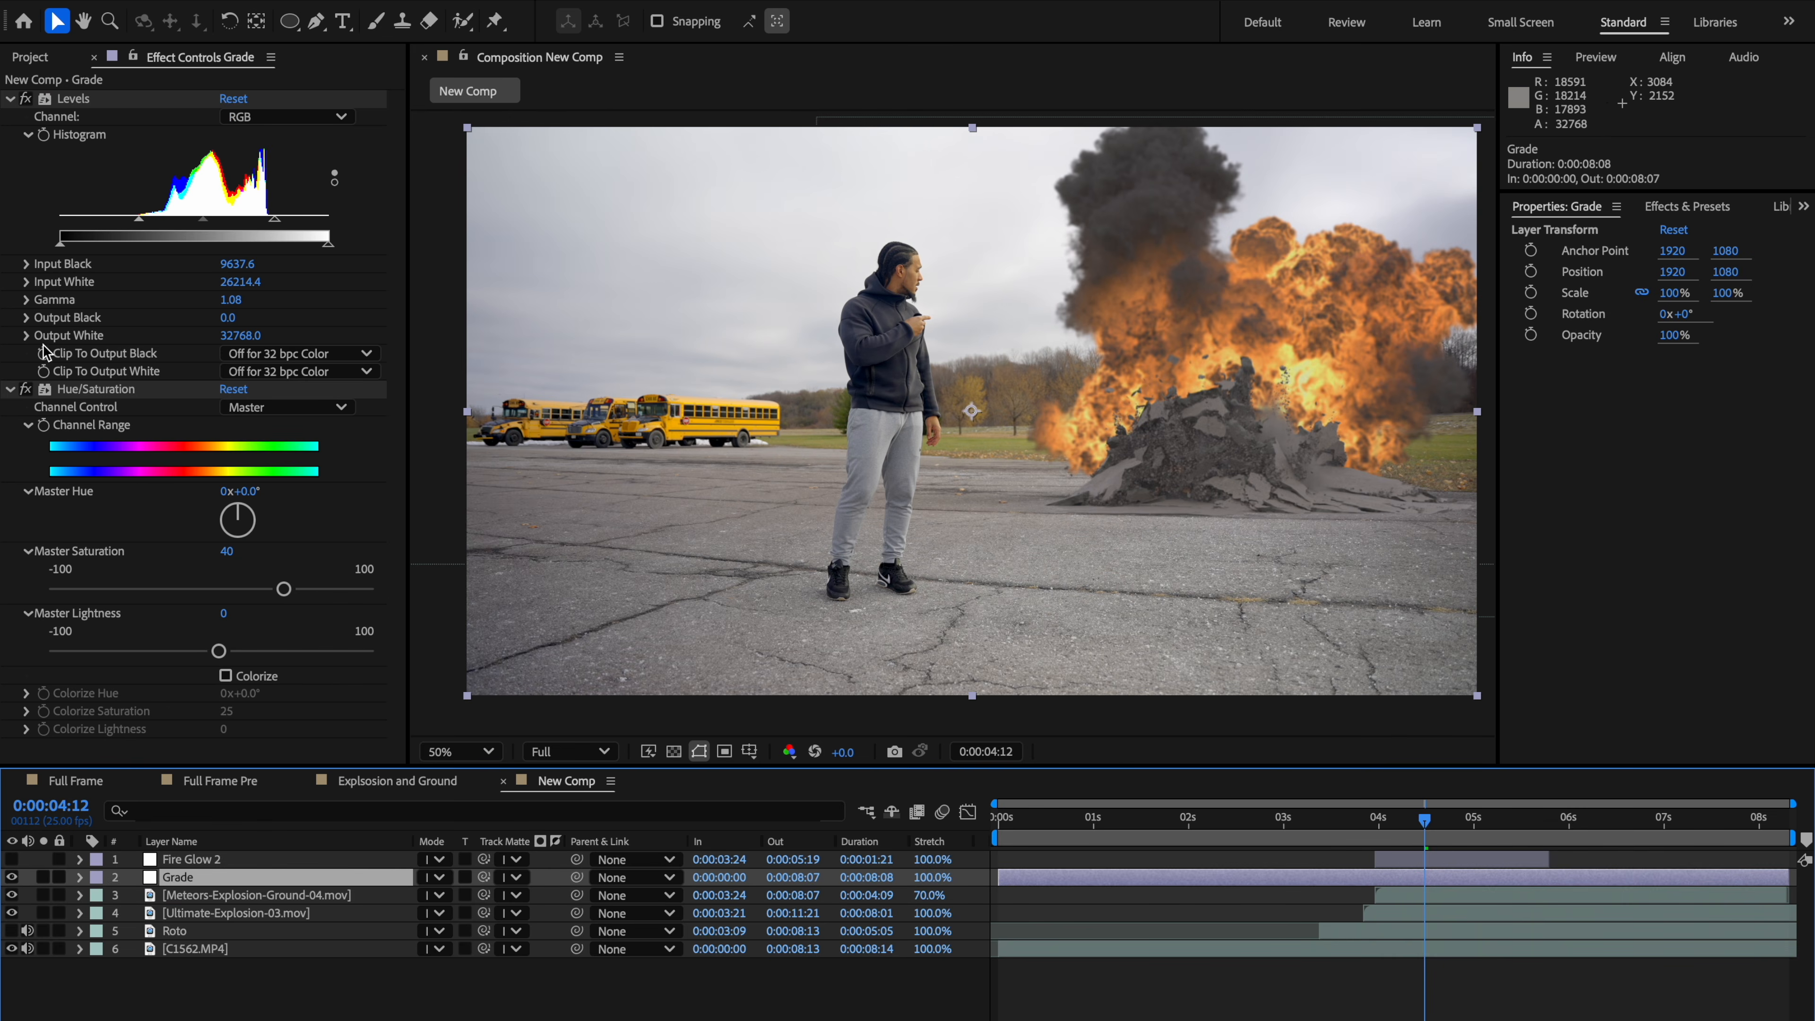
# Step: In the Grade's Hue/Saturation, switch to the Greens channel, widen its channel range and set Green Lightness to 10
pyautogui.click(11, 390)
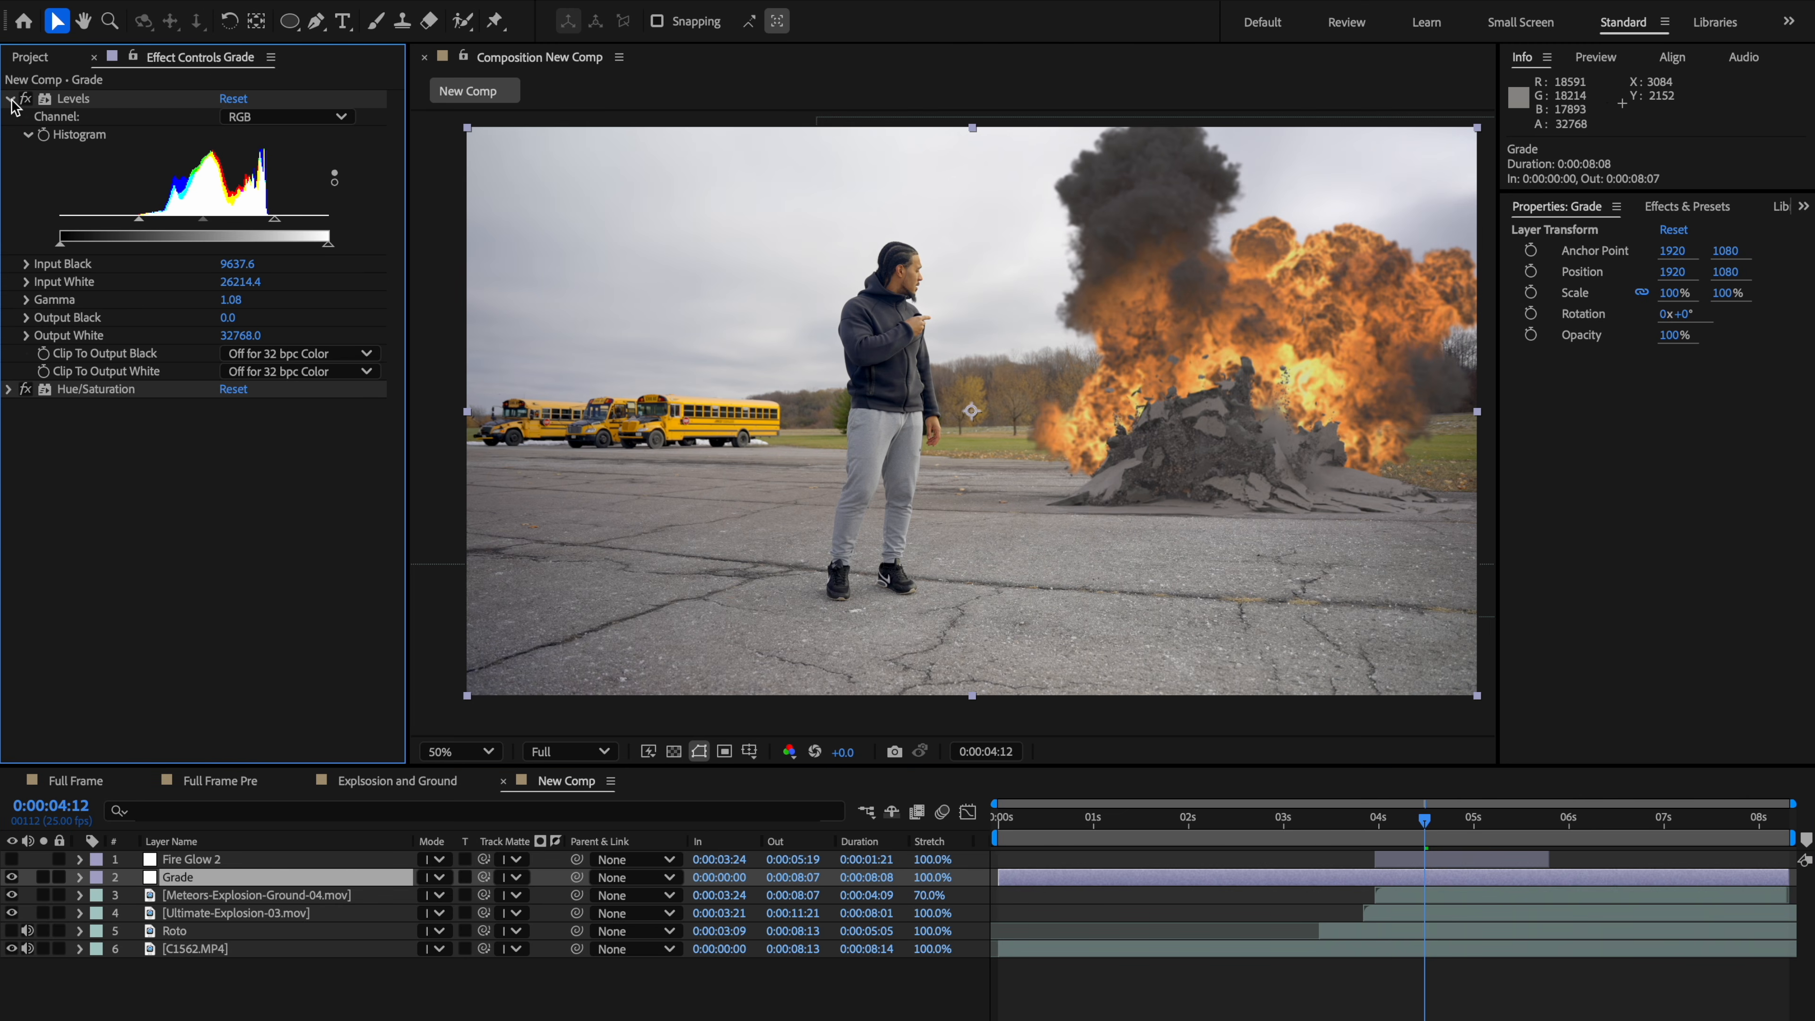
pyautogui.click(10, 99)
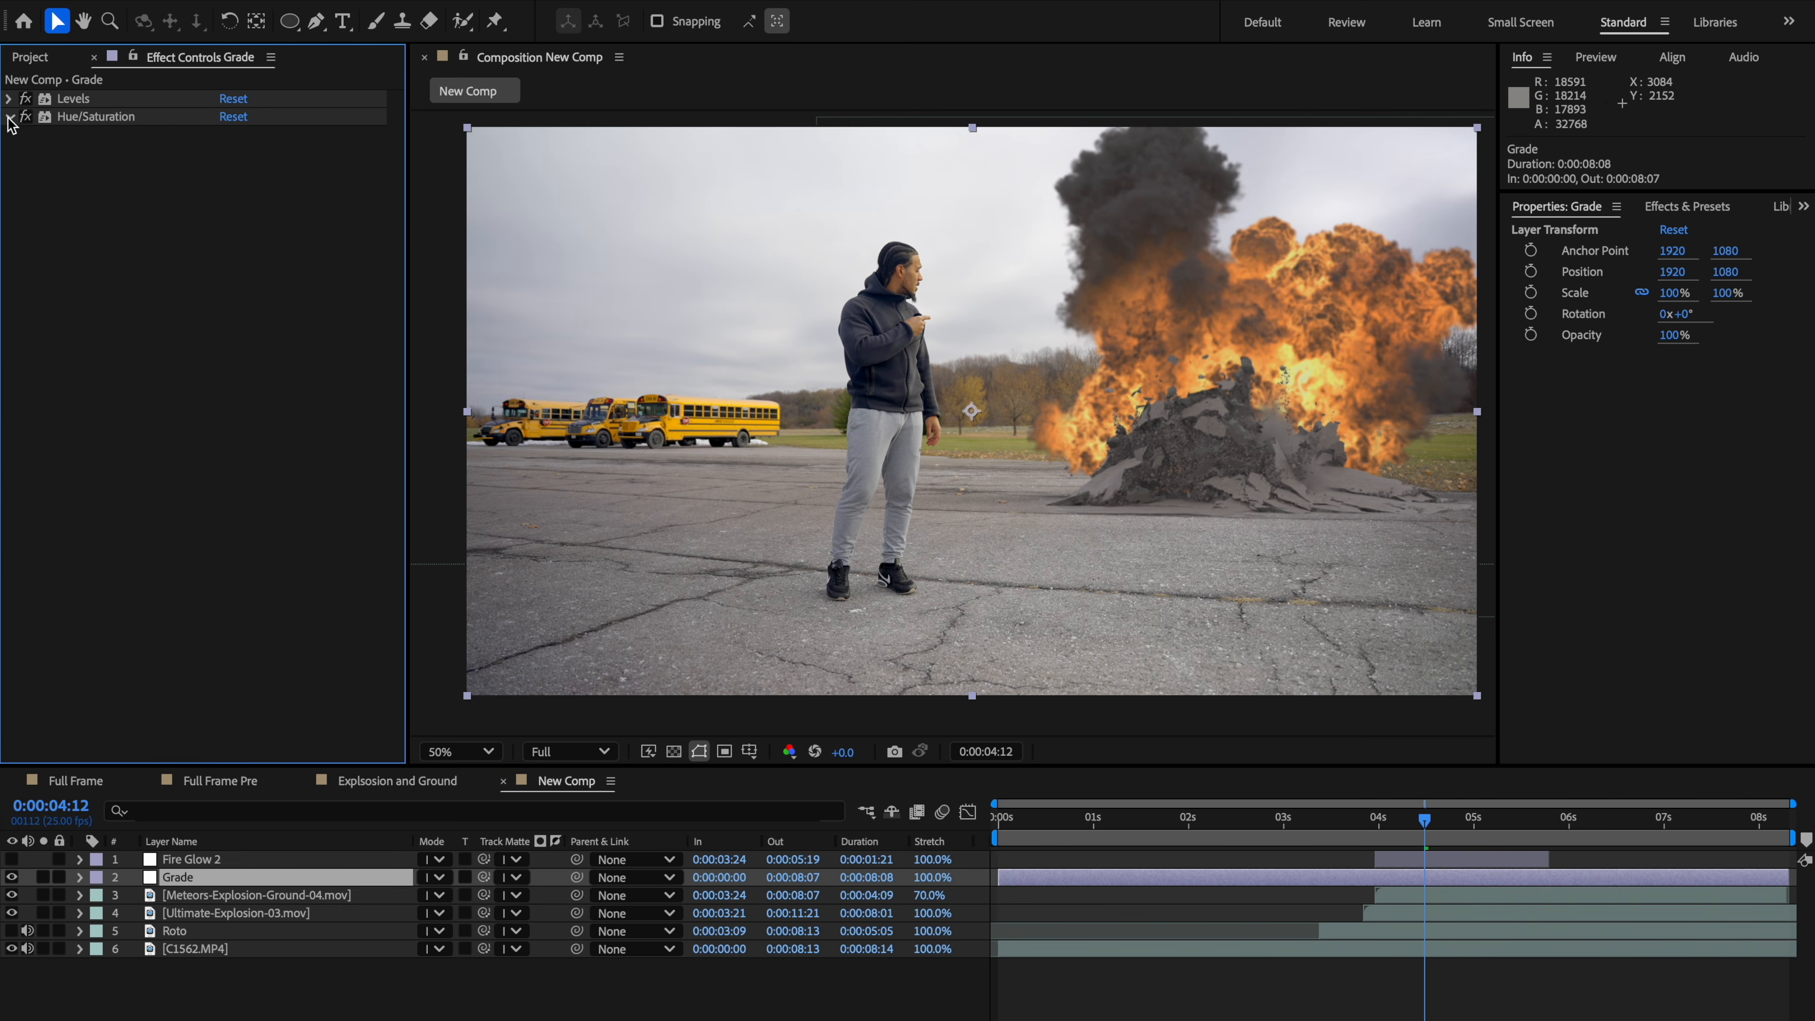
pyautogui.click(10, 119)
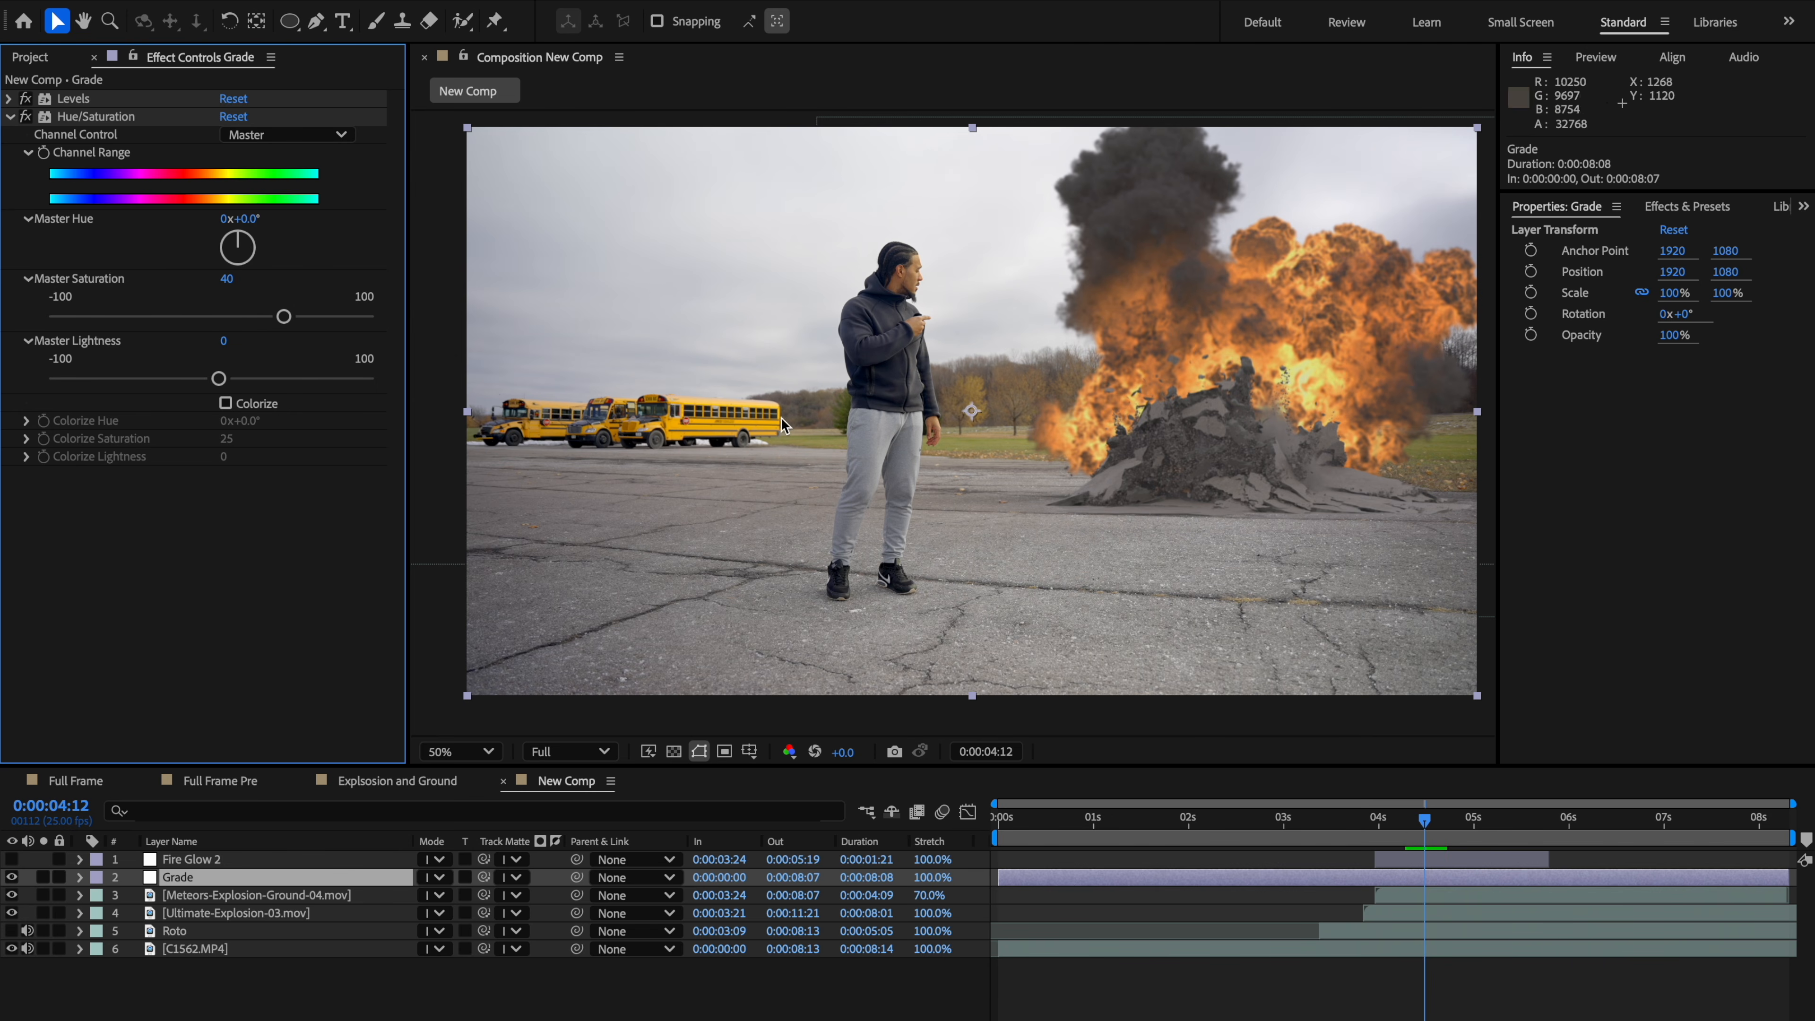
pyautogui.click(110, 118)
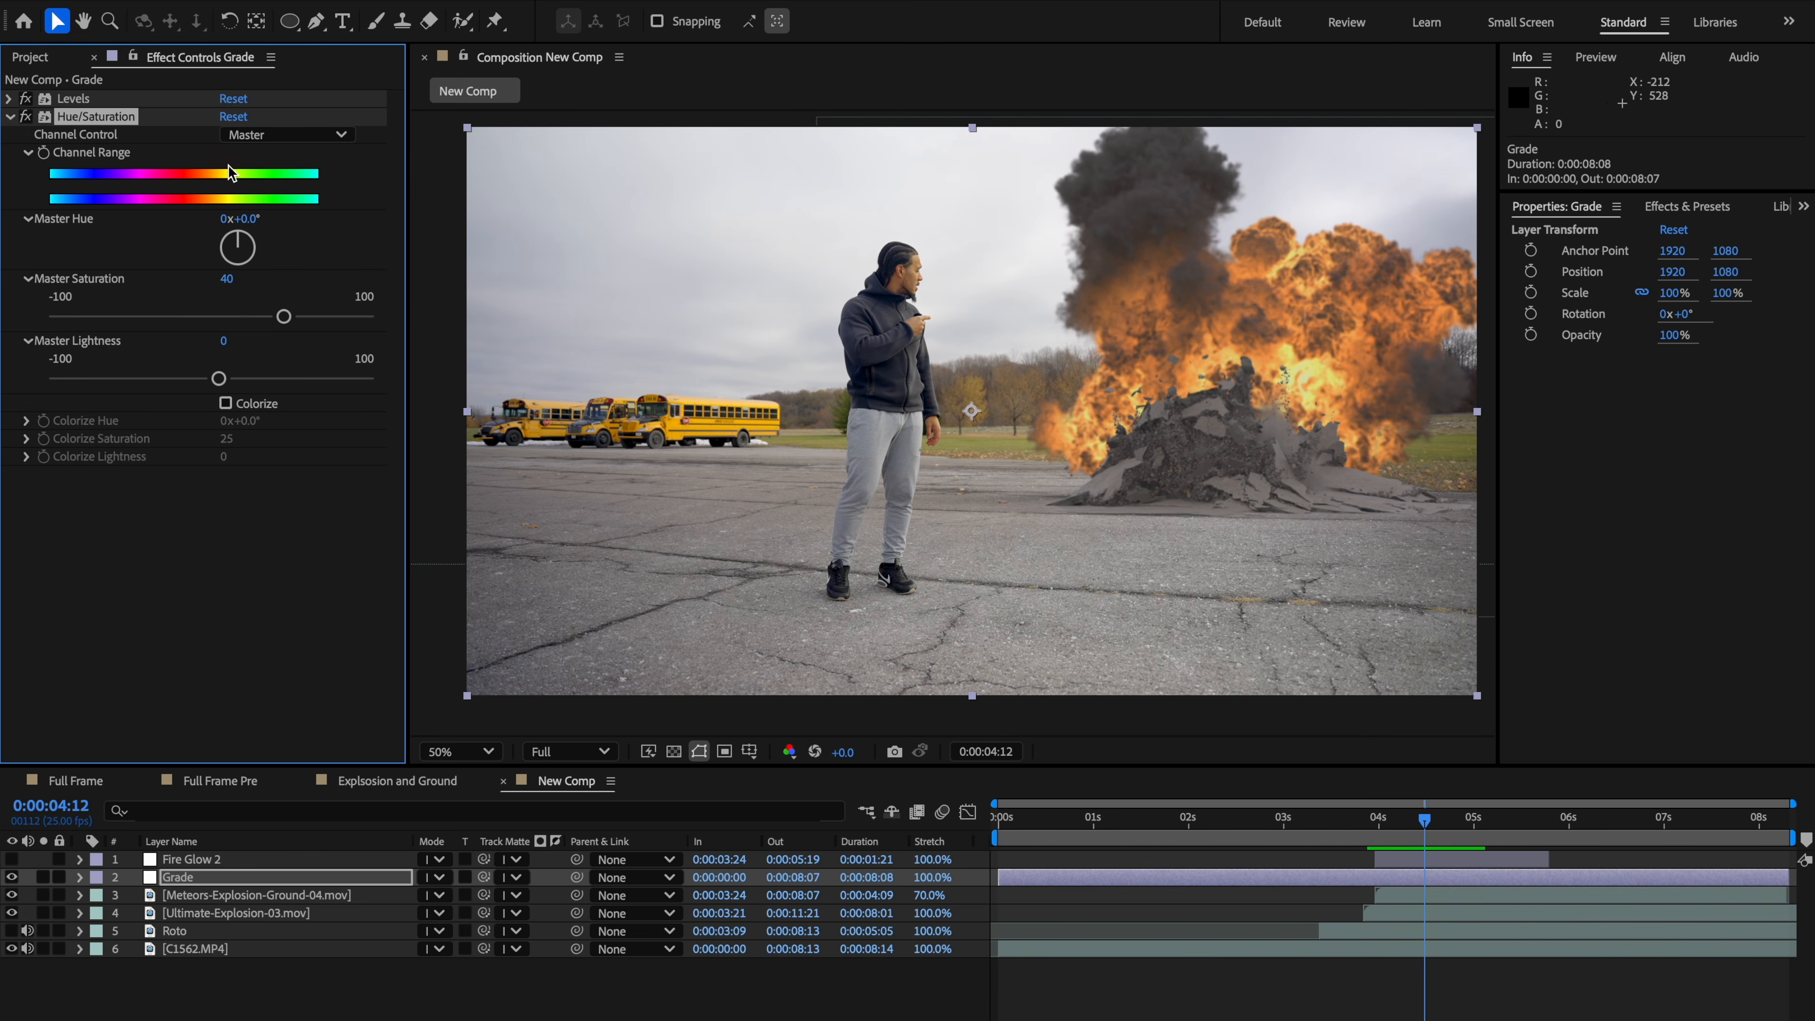
pyautogui.click(278, 134)
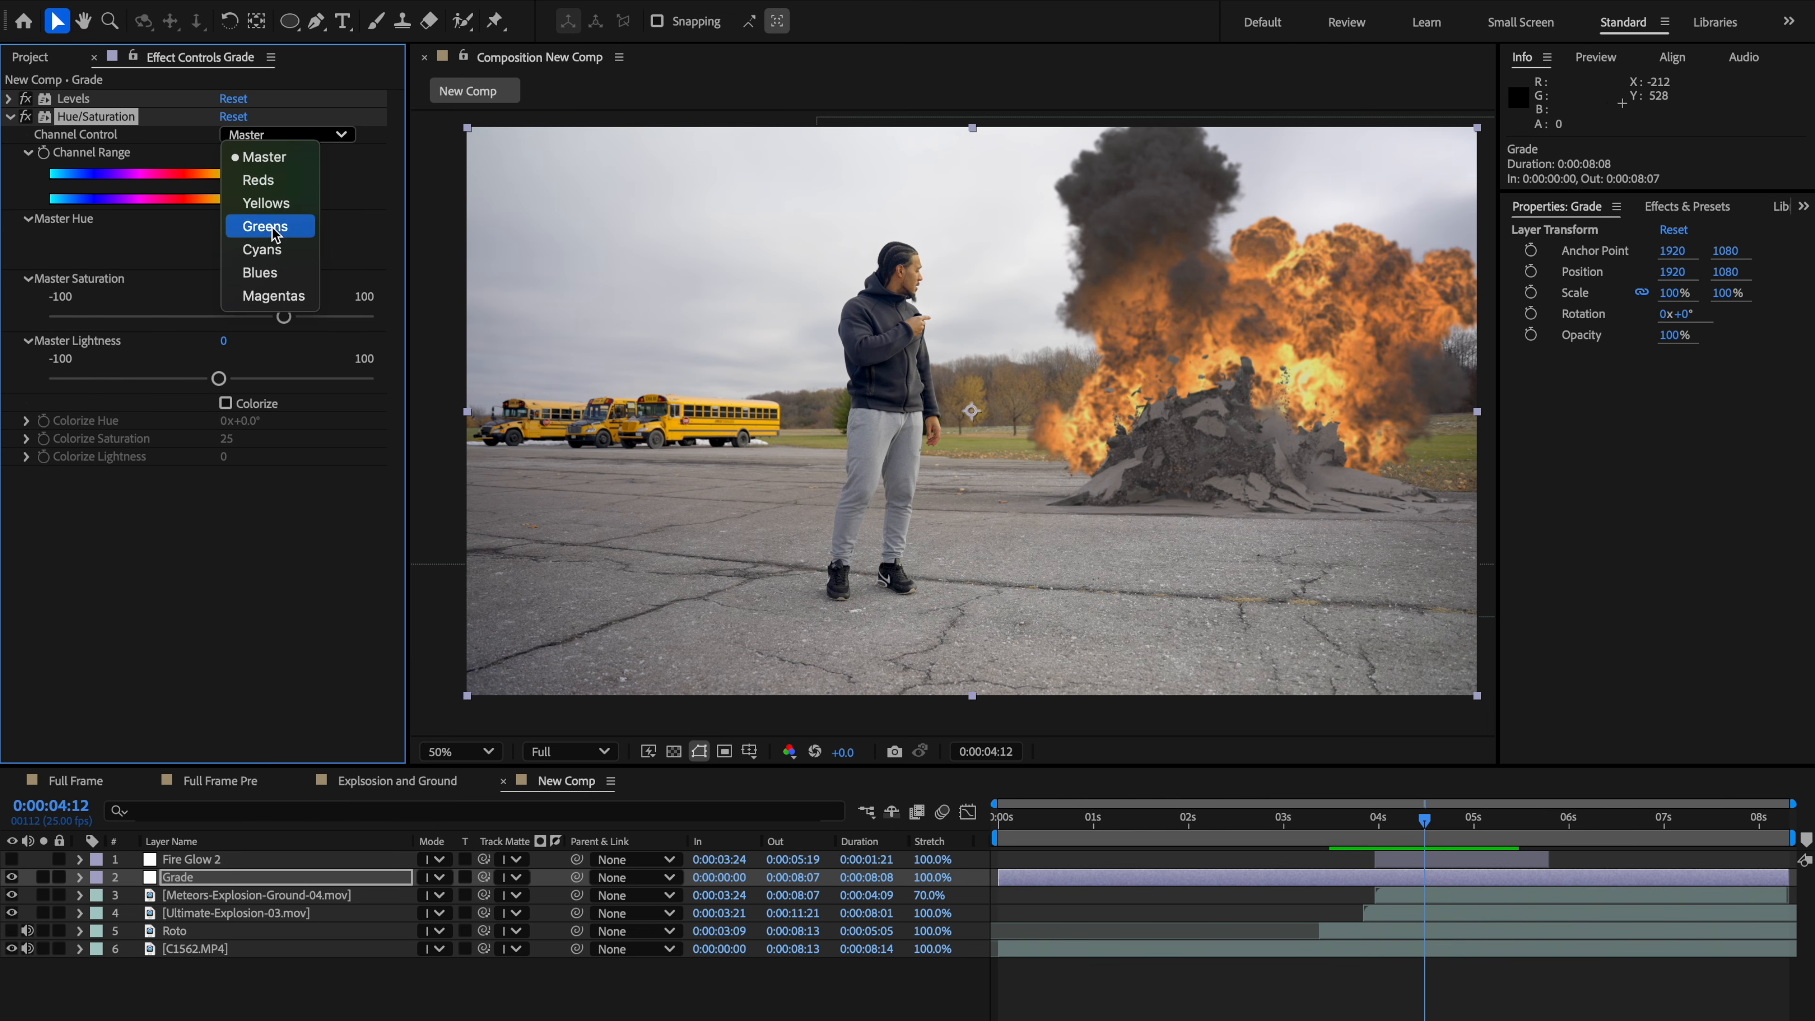
pyautogui.click(246, 226)
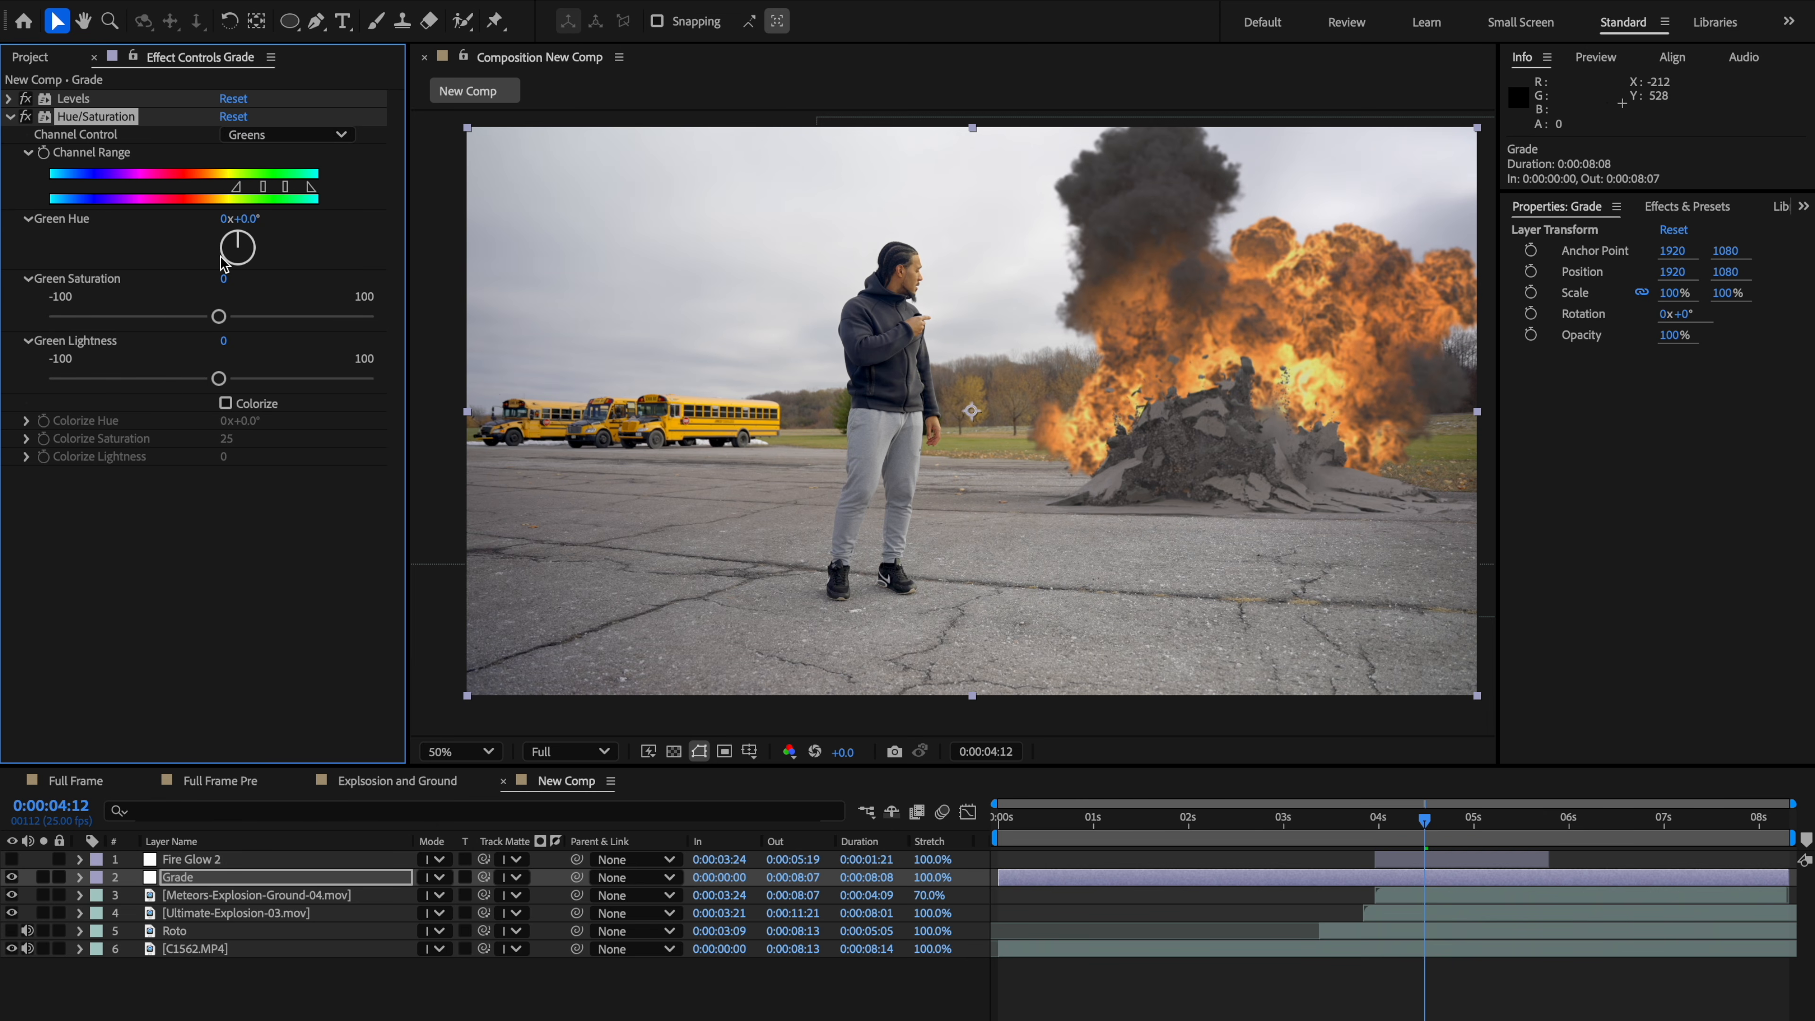
pyautogui.moveTo(219, 316)
pyautogui.mouseDown()
pyautogui.moveTo(285, 318)
pyautogui.moveTo(190, 324)
pyautogui.moveTo(304, 315)
pyautogui.moveTo(189, 325)
pyautogui.moveTo(247, 325)
pyautogui.mouseUp()
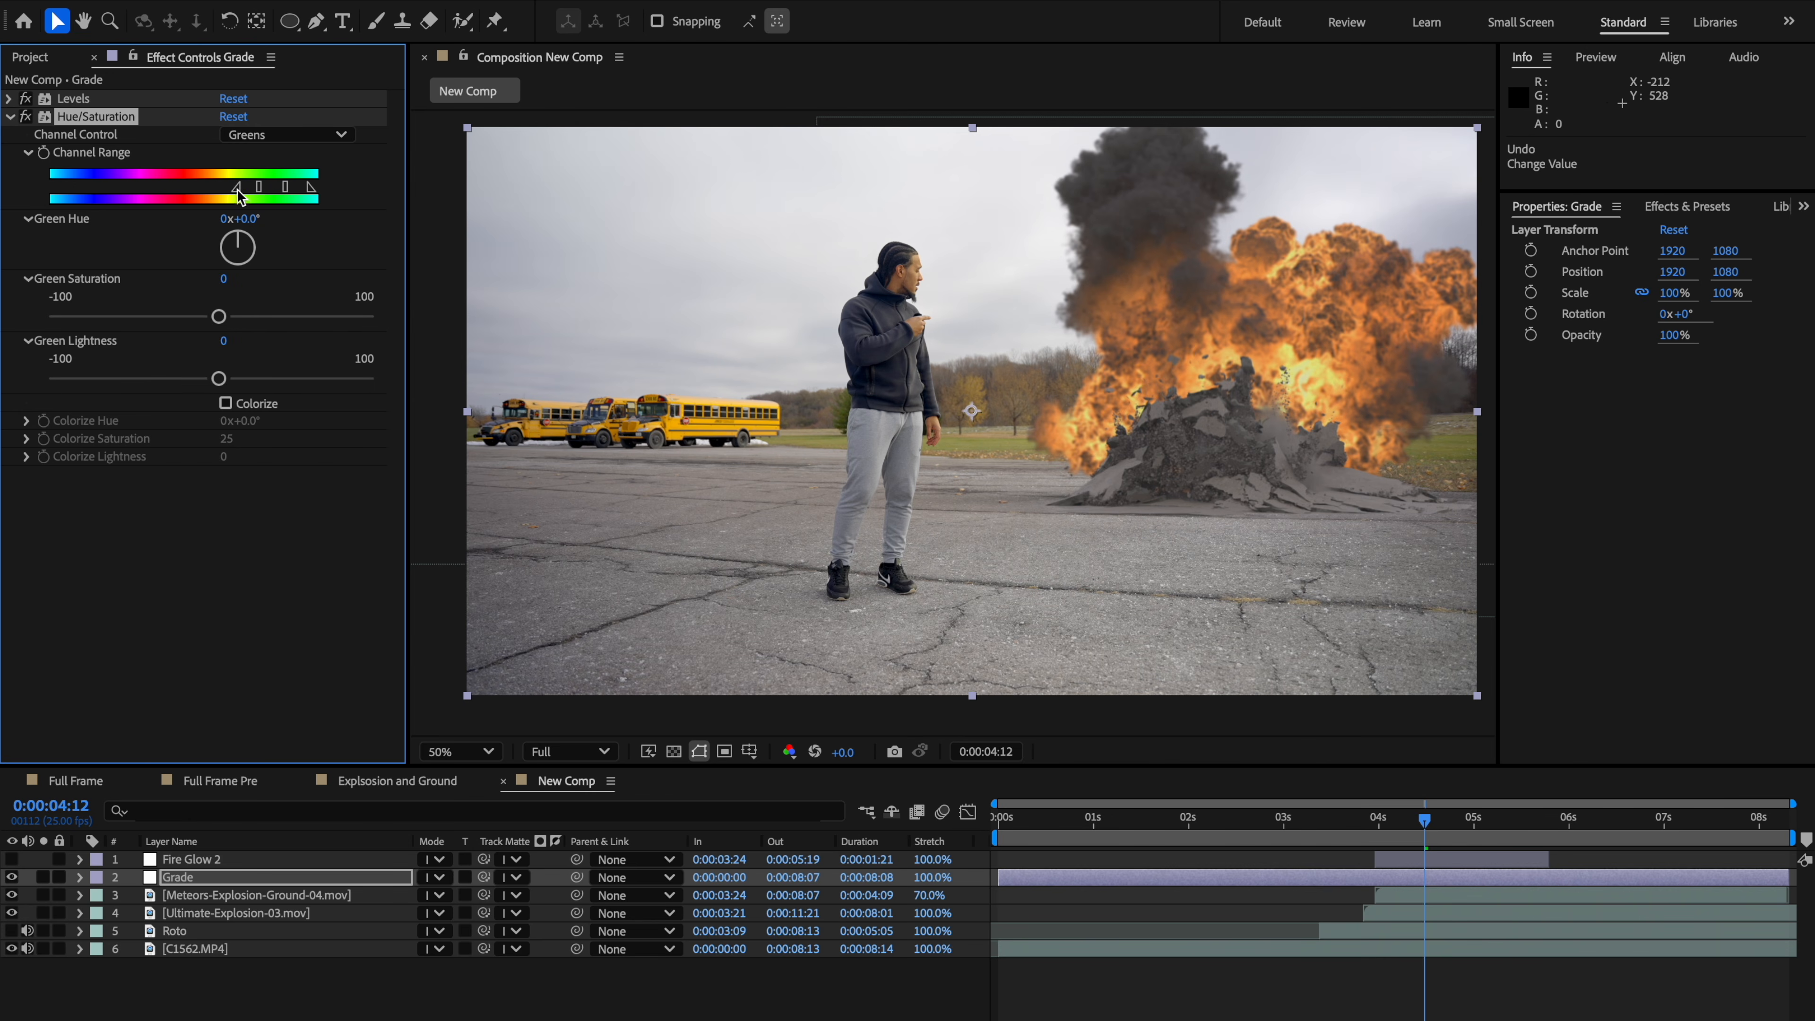
pyautogui.moveTo(237, 190); pyautogui.dragTo(290, 187)
pyautogui.moveTo(219, 379)
pyautogui.mouseDown()
pyautogui.moveTo(159, 382)
pyautogui.moveTo(389, 368)
pyautogui.moveTo(235, 379)
pyautogui.mouseUp()
# Step: Set Green Saturation to 32 and undo an accidental Green Hue change
pyautogui.click(105, 138)
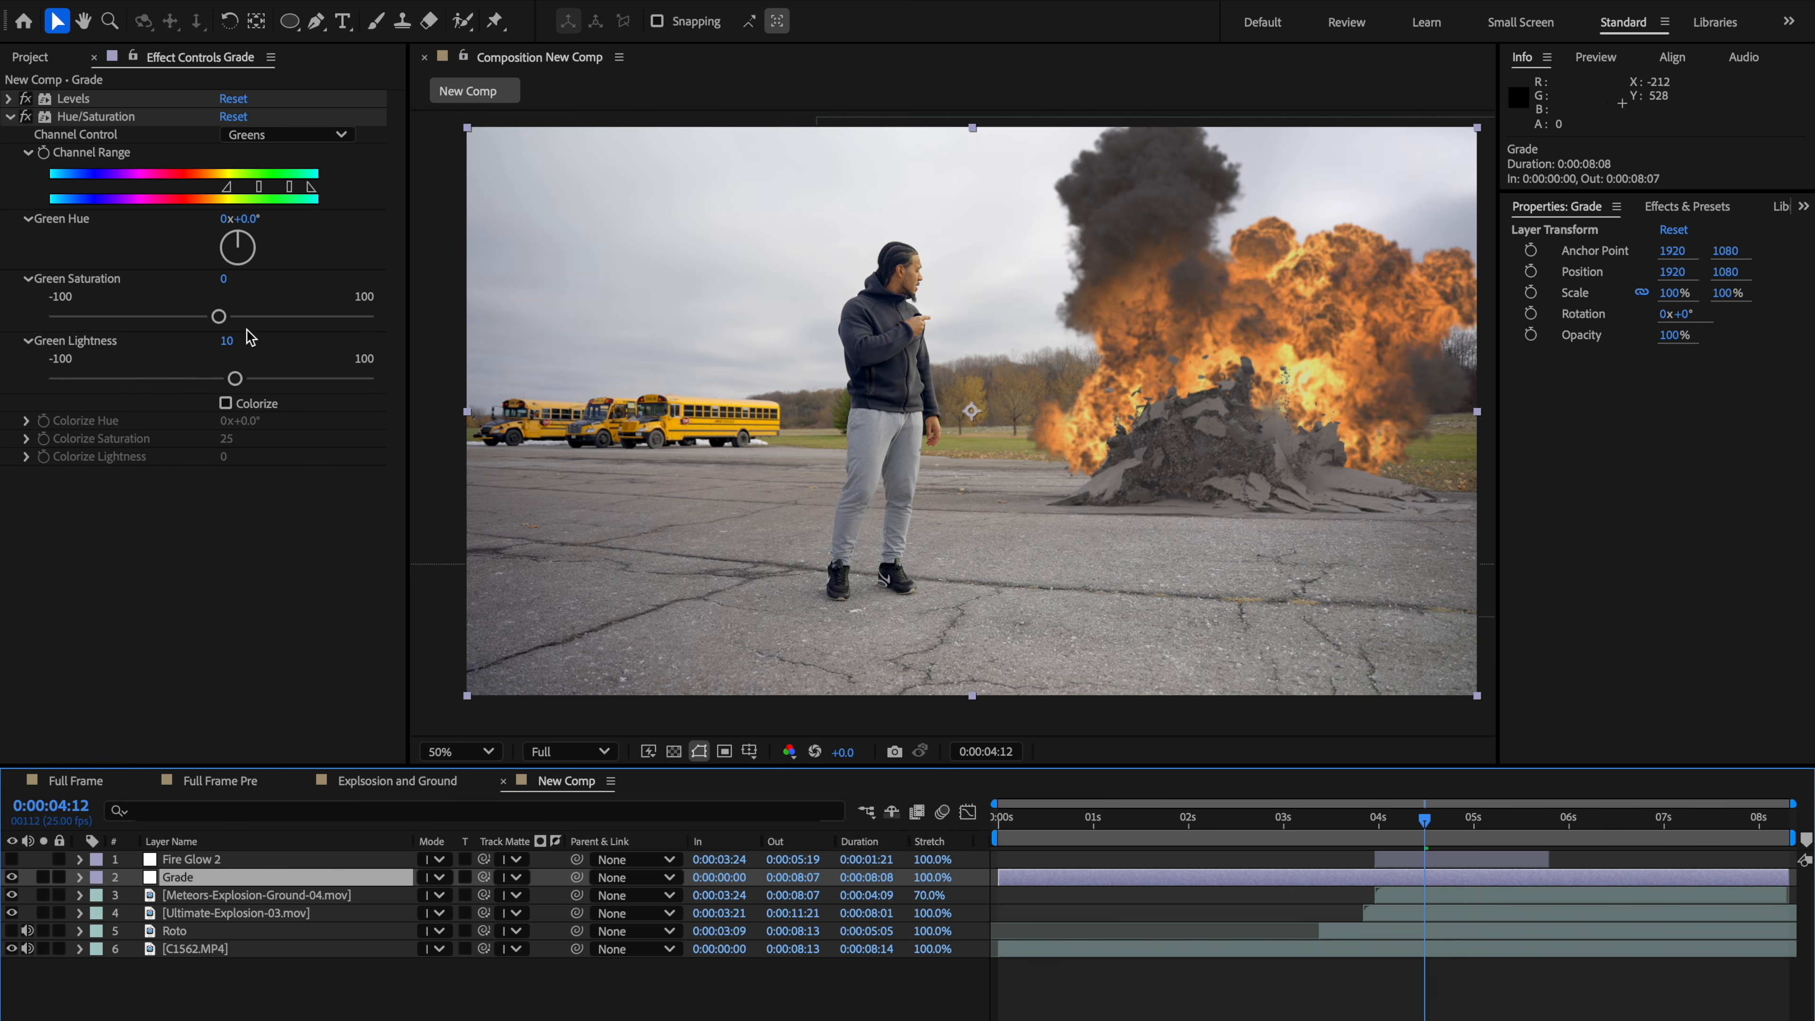
pyautogui.scroll(2, 933, 471)
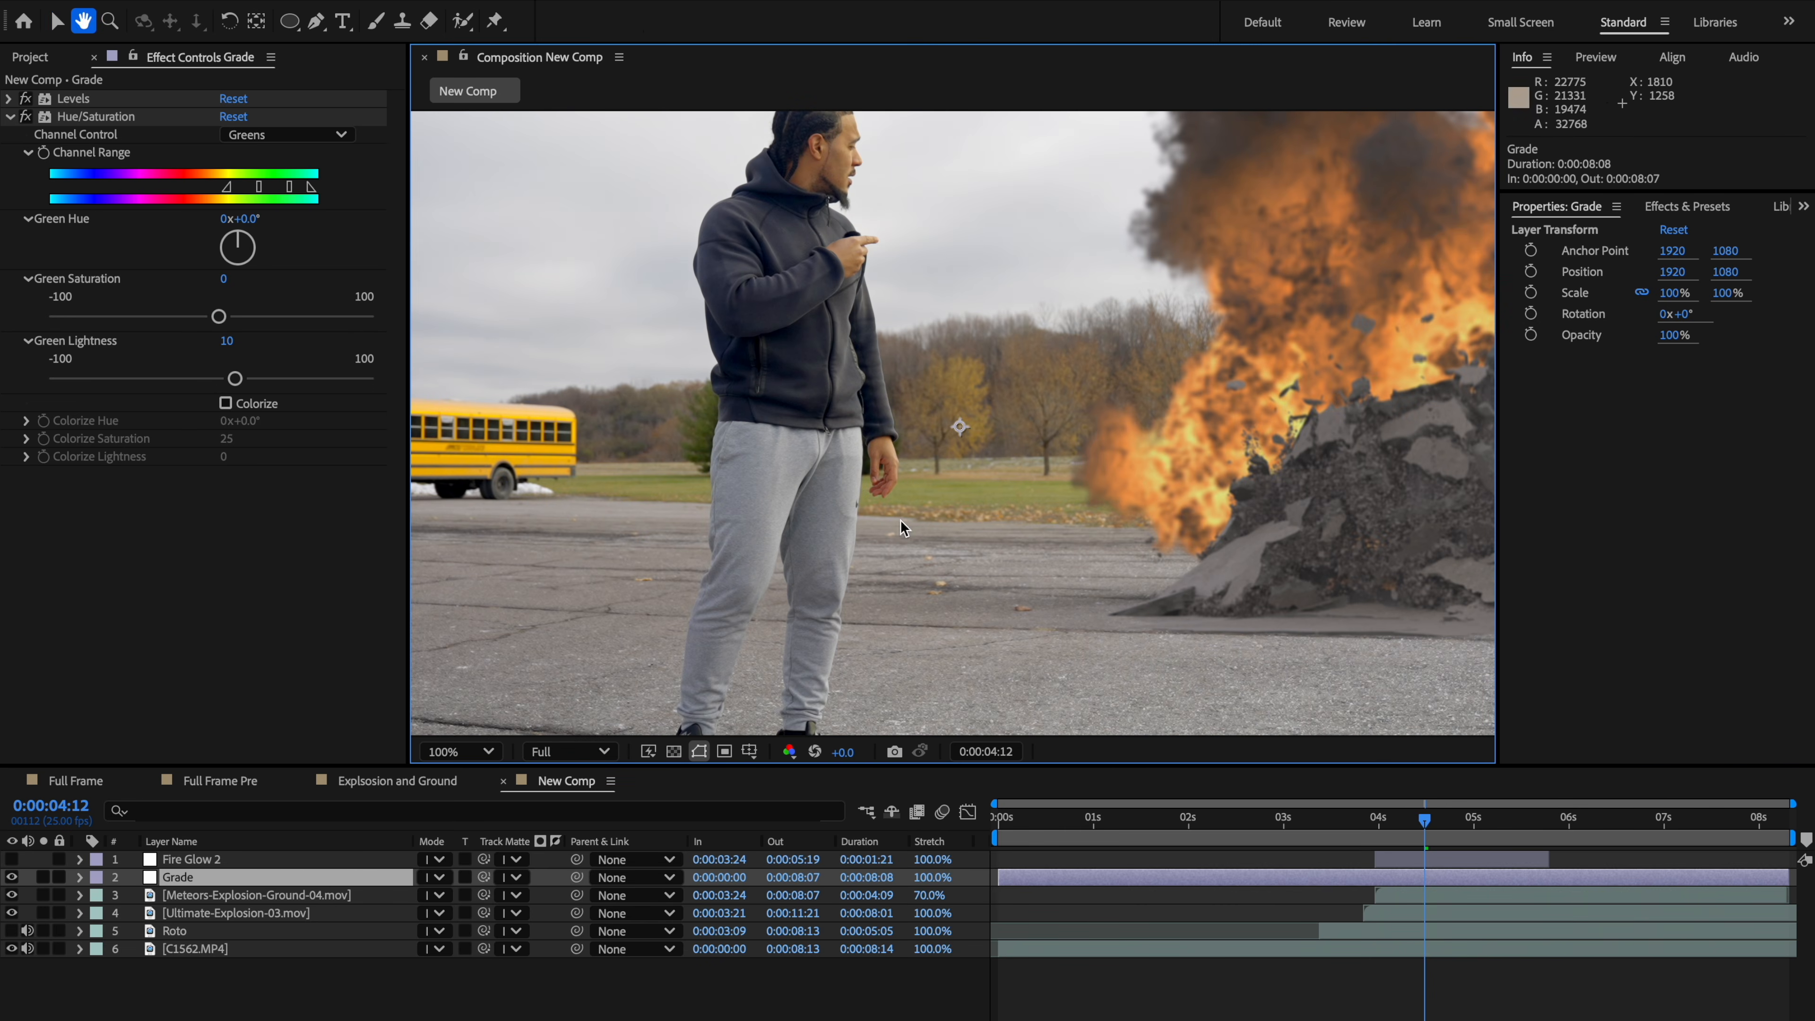
pyautogui.moveTo(219, 316); pyautogui.dragTo(270, 316)
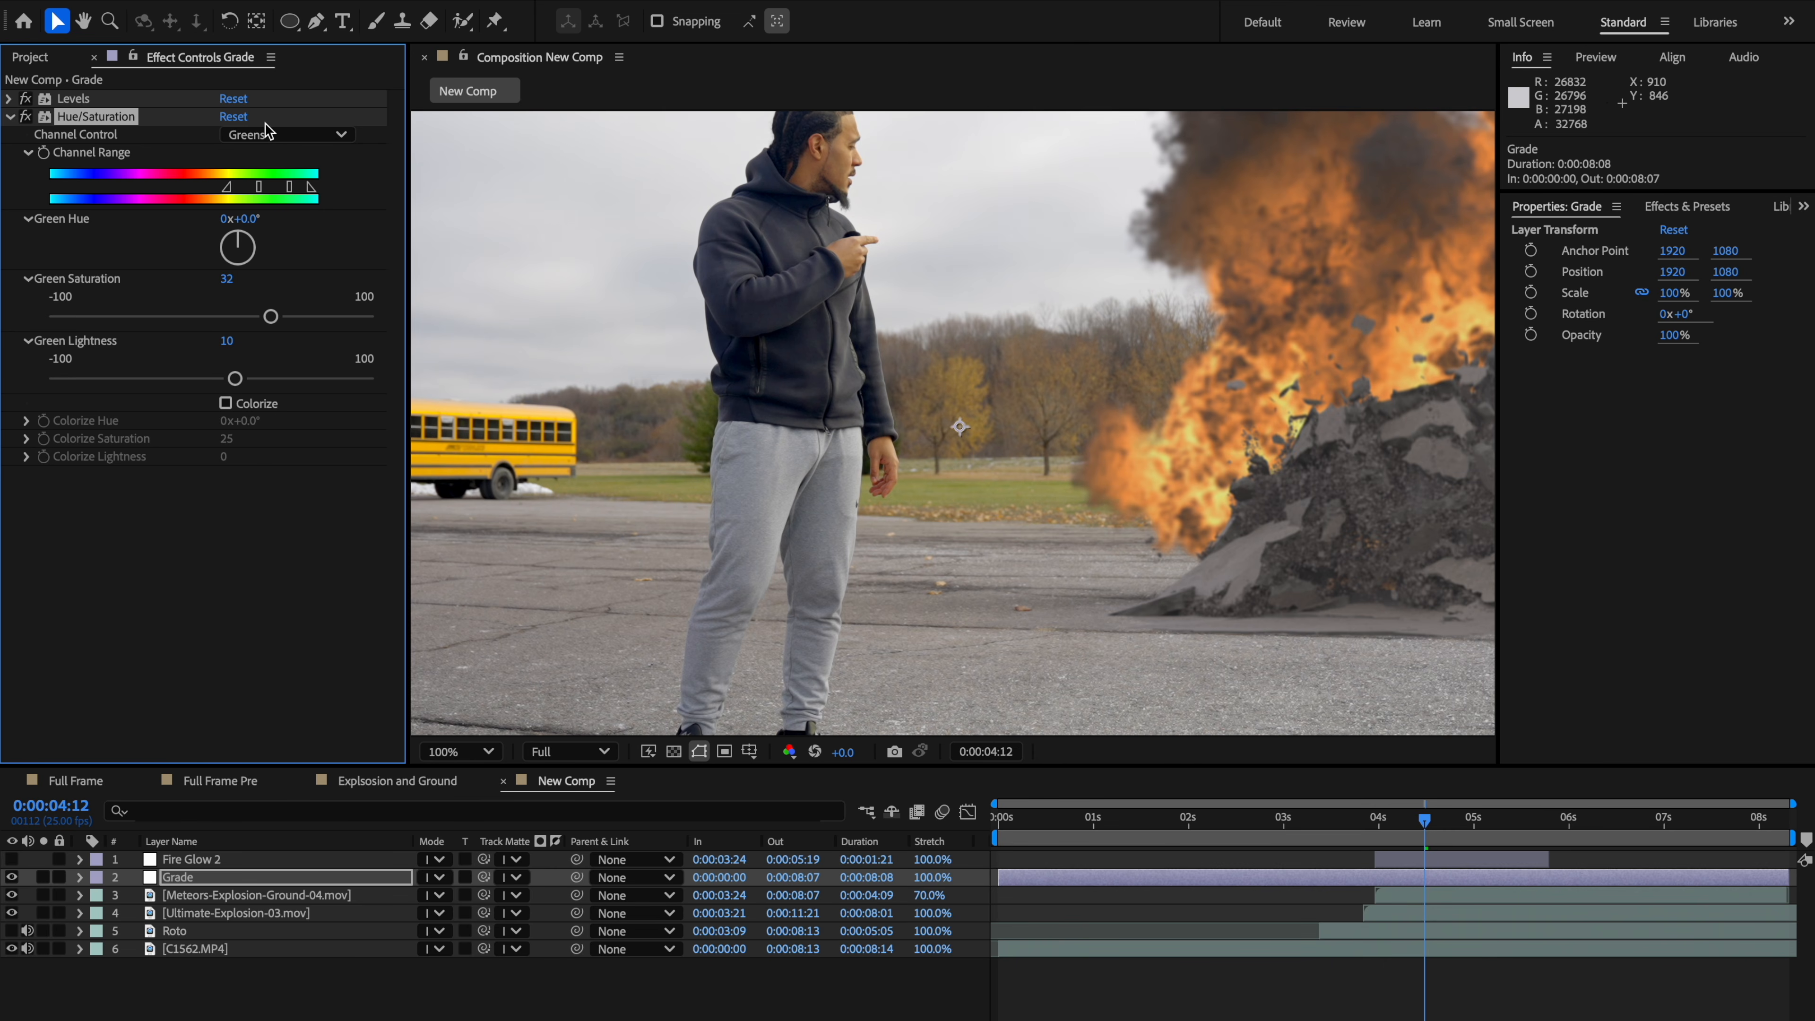
pyautogui.moveTo(222, 228); pyautogui.dragTo(210, 236)
pyautogui.hotkey('ctrl', 'z')
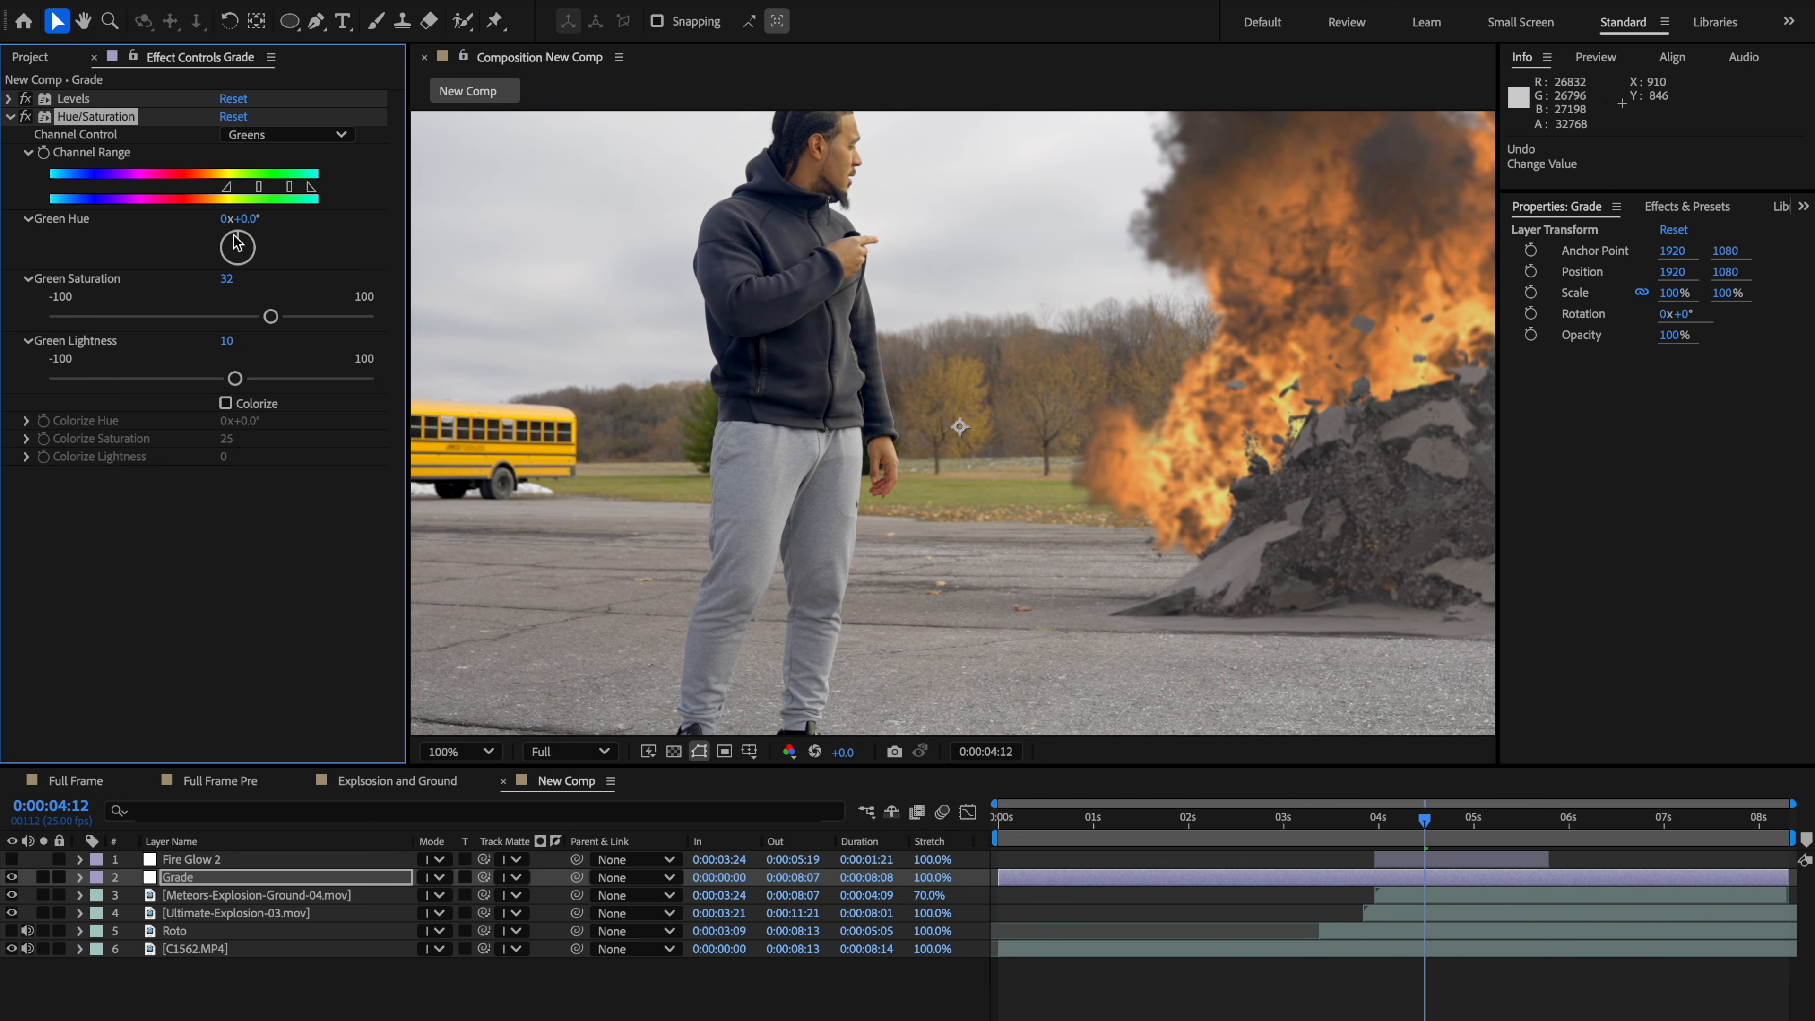
# Step: Collapse the Hue/Saturation effect and apply Lumetri Color to the Grade layer
pyautogui.click(211, 884)
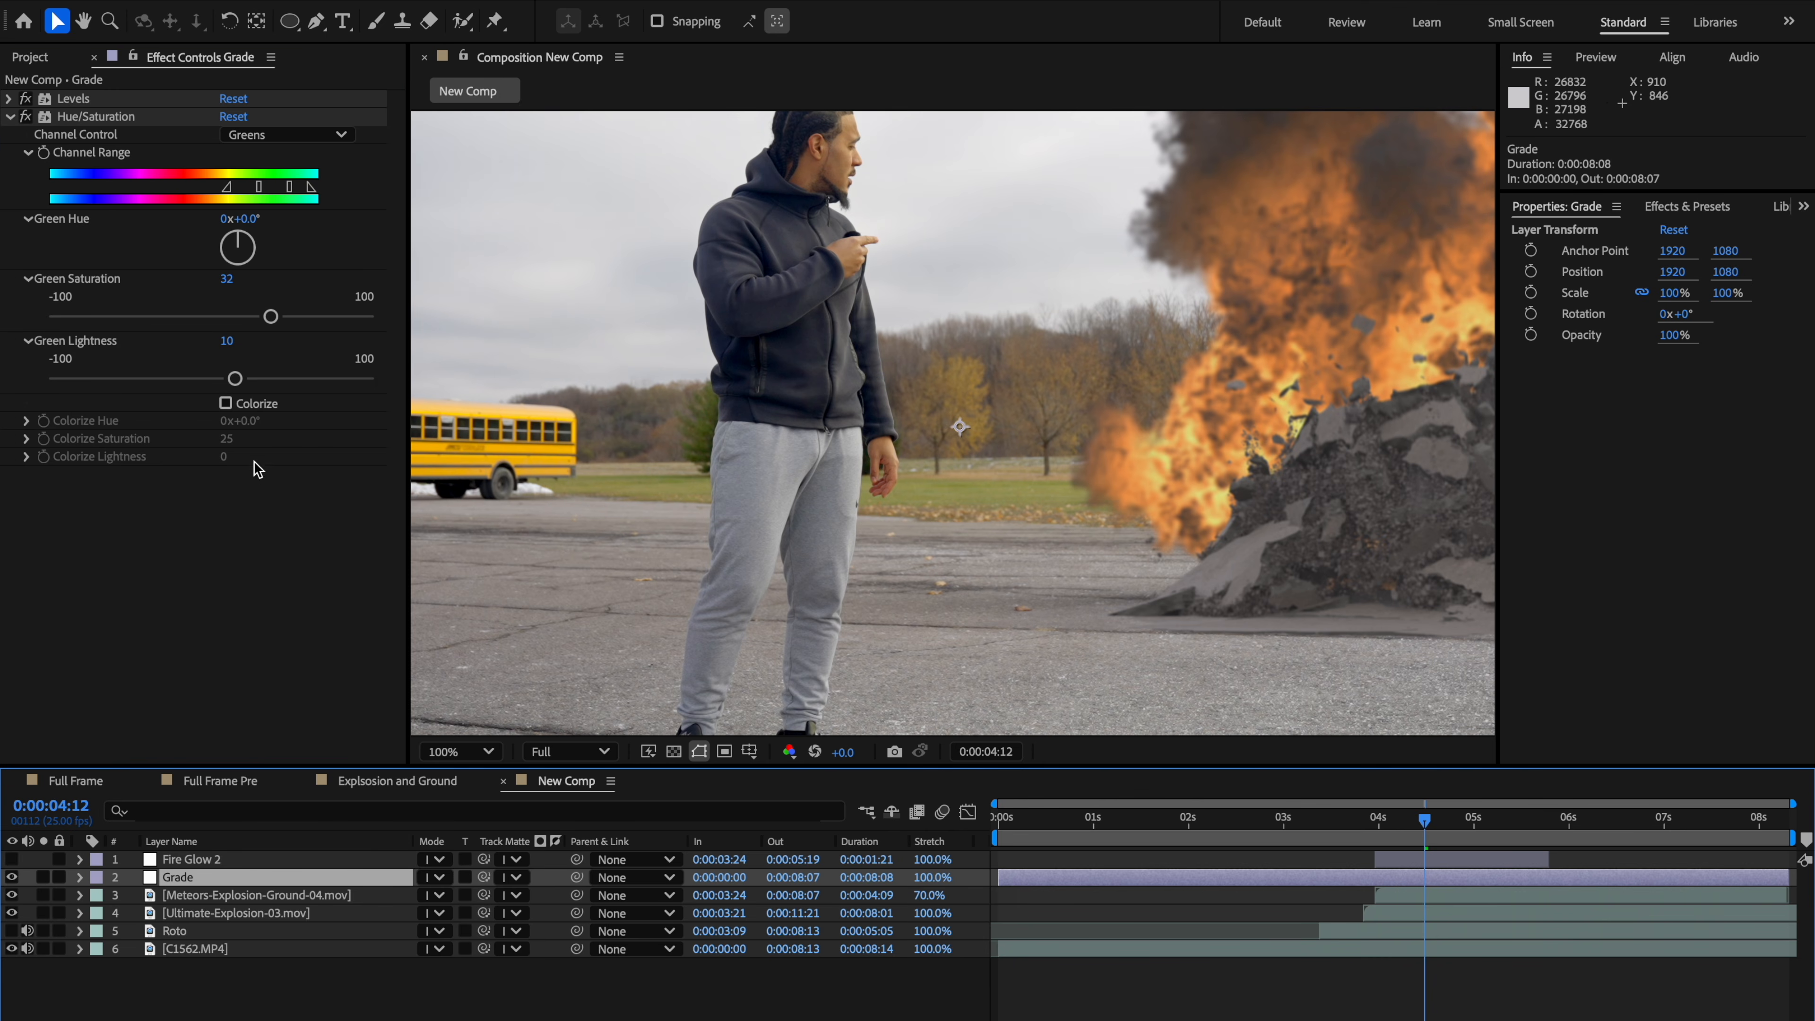
pyautogui.click(10, 117)
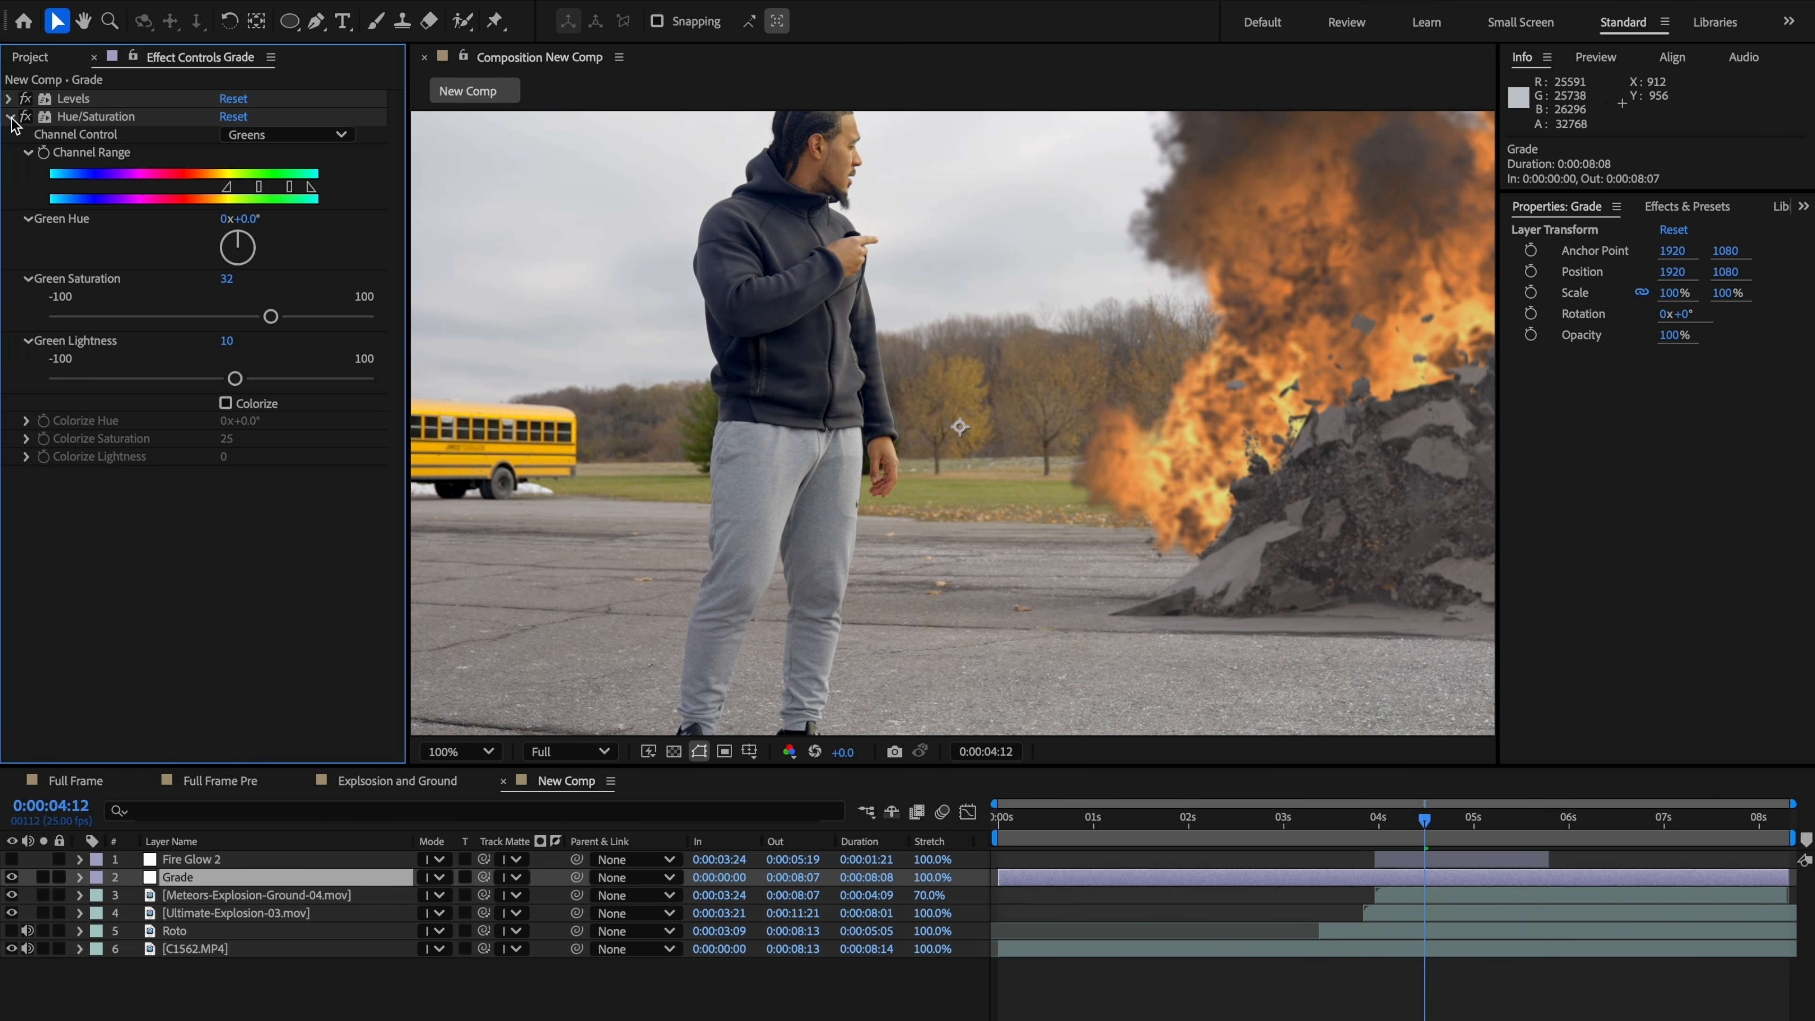
pyautogui.click(125, 121)
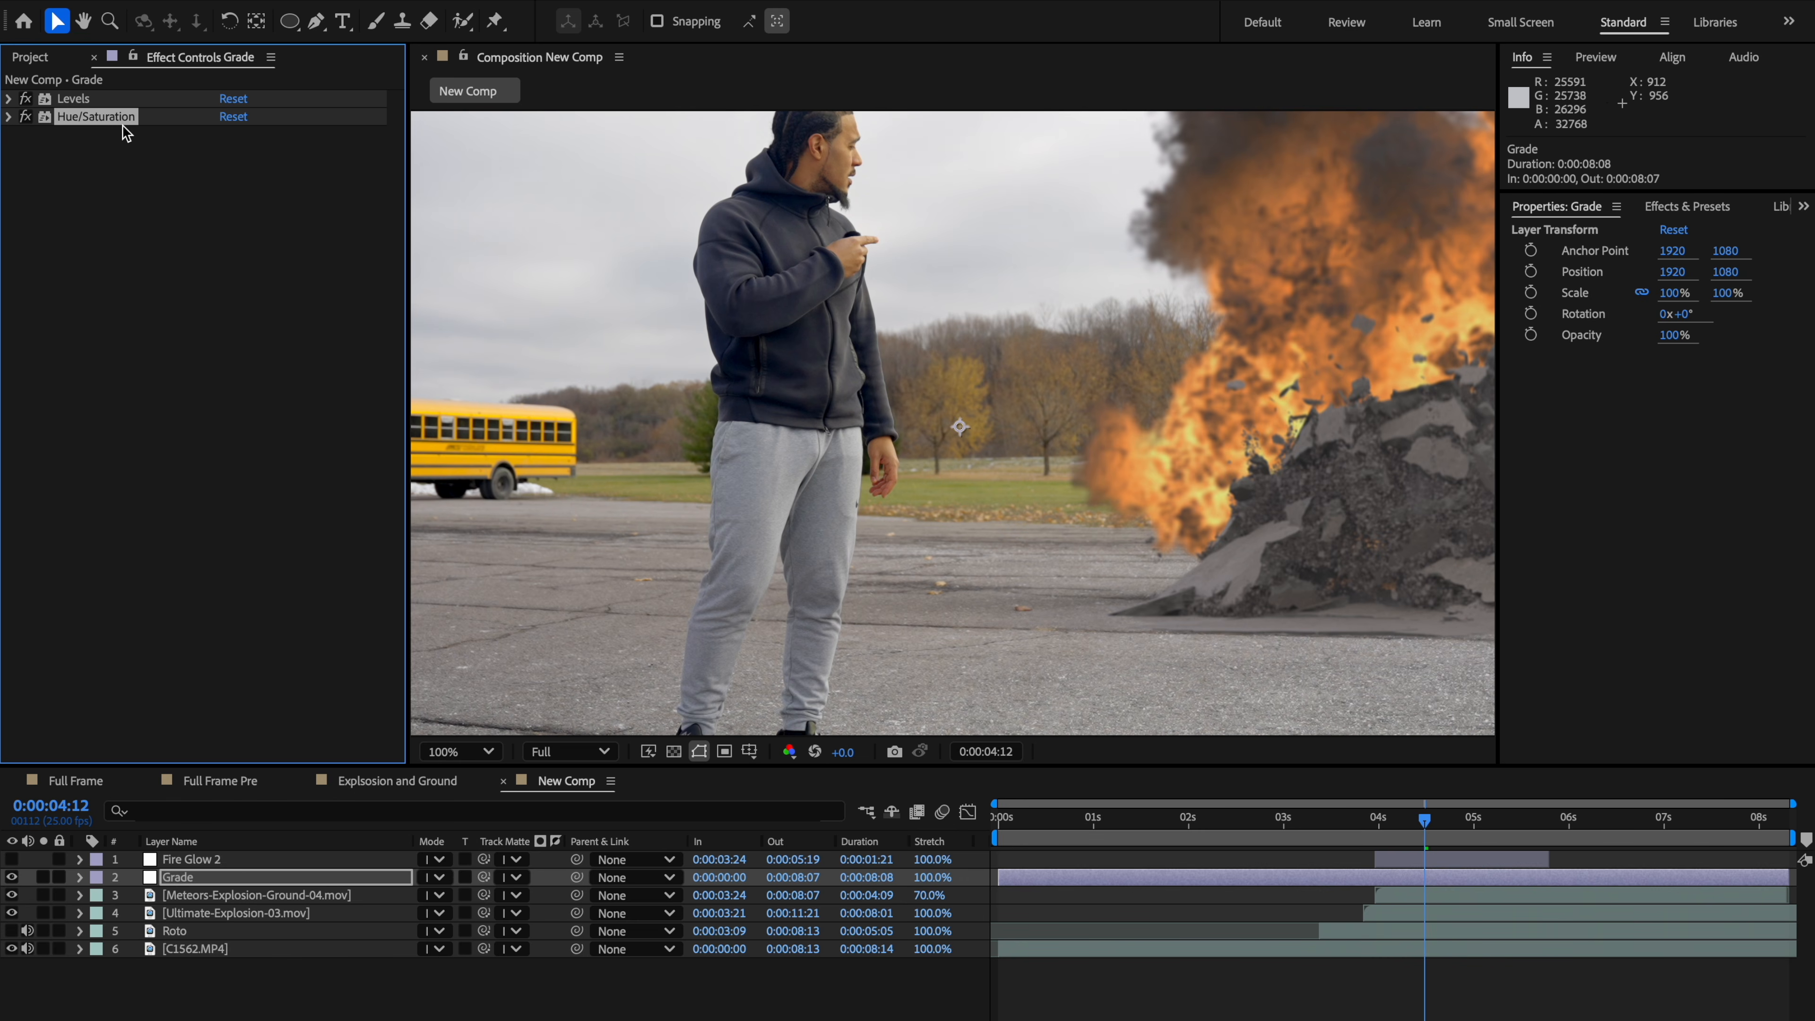
pyautogui.click(98, 171)
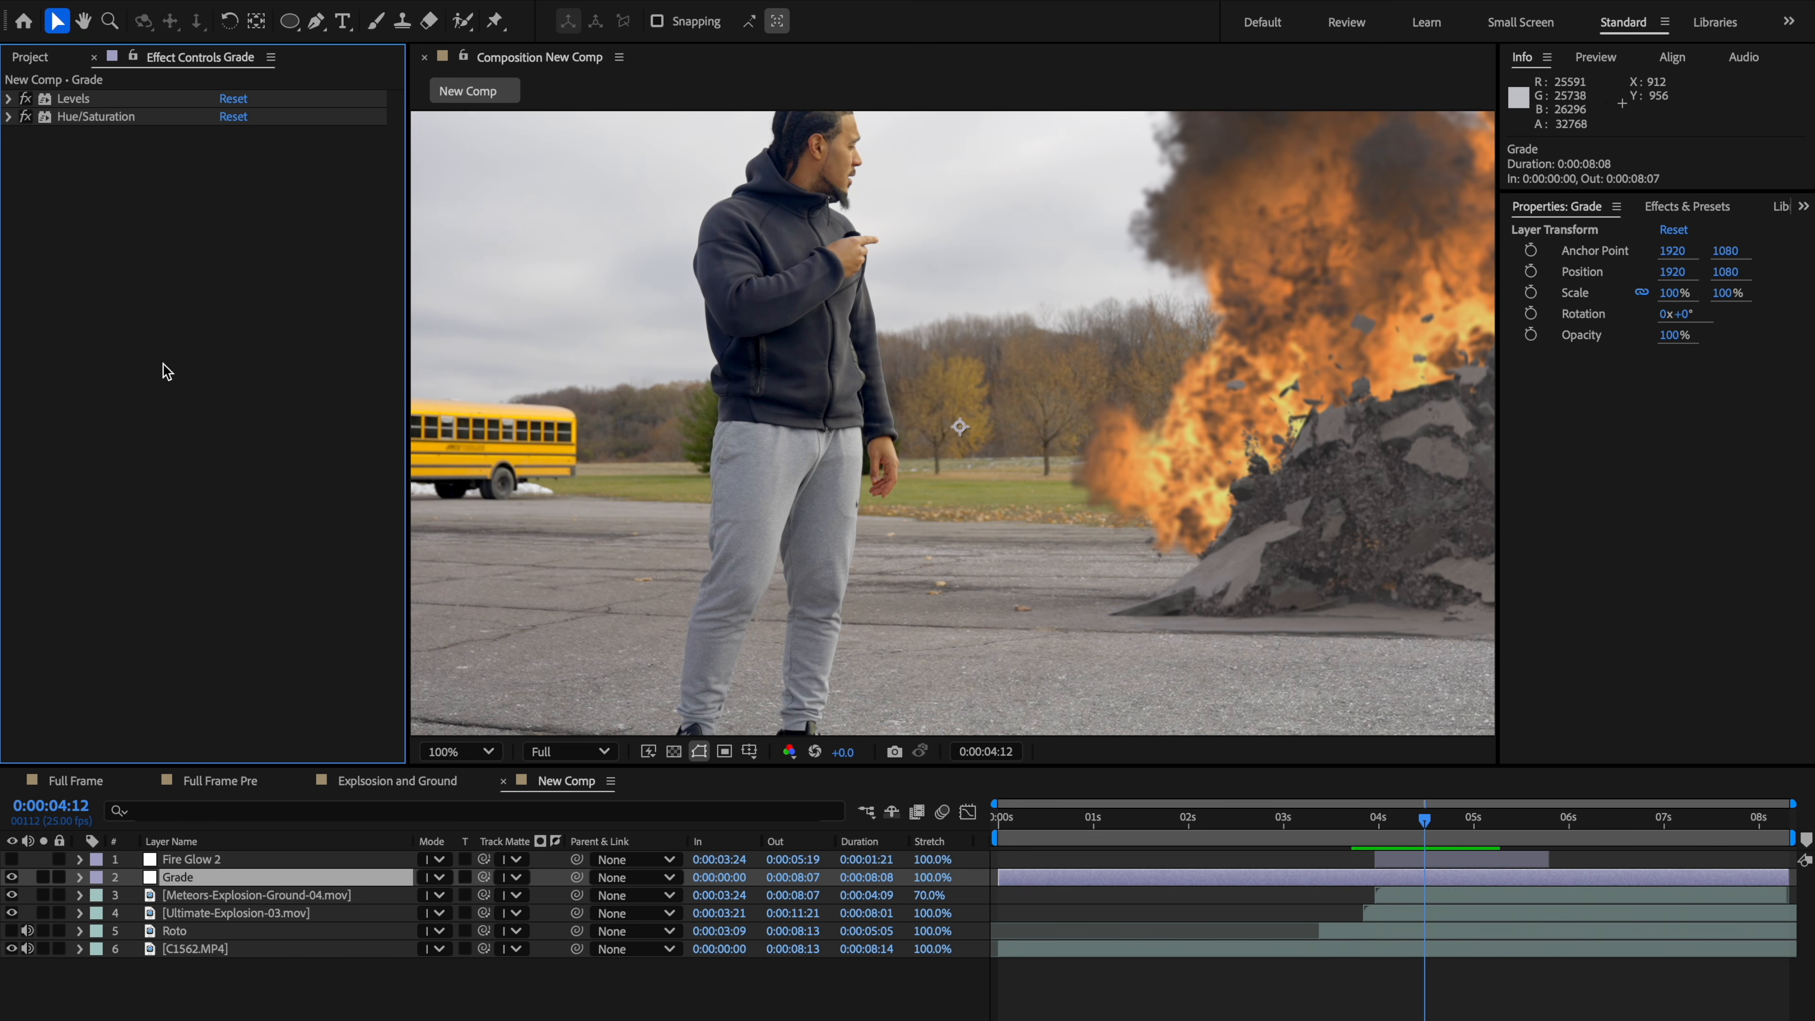
pyautogui.hotkey('ctrl', 'space')
pyautogui.write('lumi')
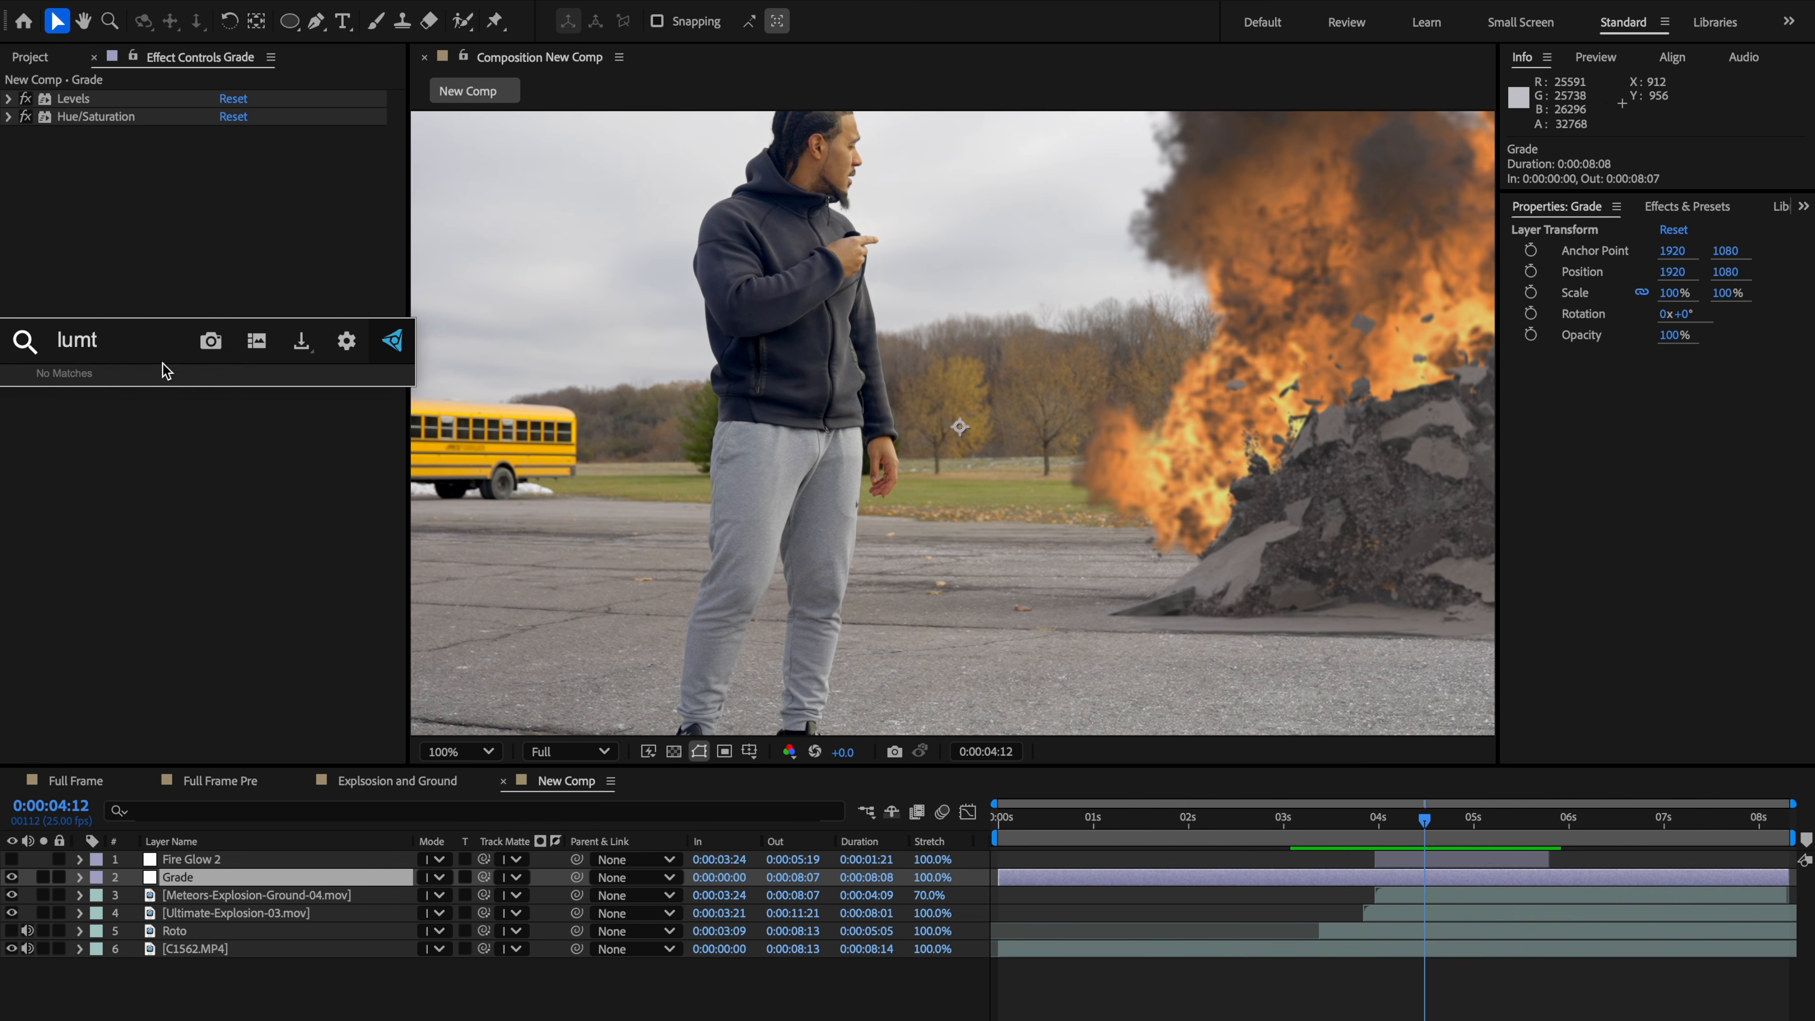
pyautogui.press('BackSpace')
pyautogui.click(146, 431)
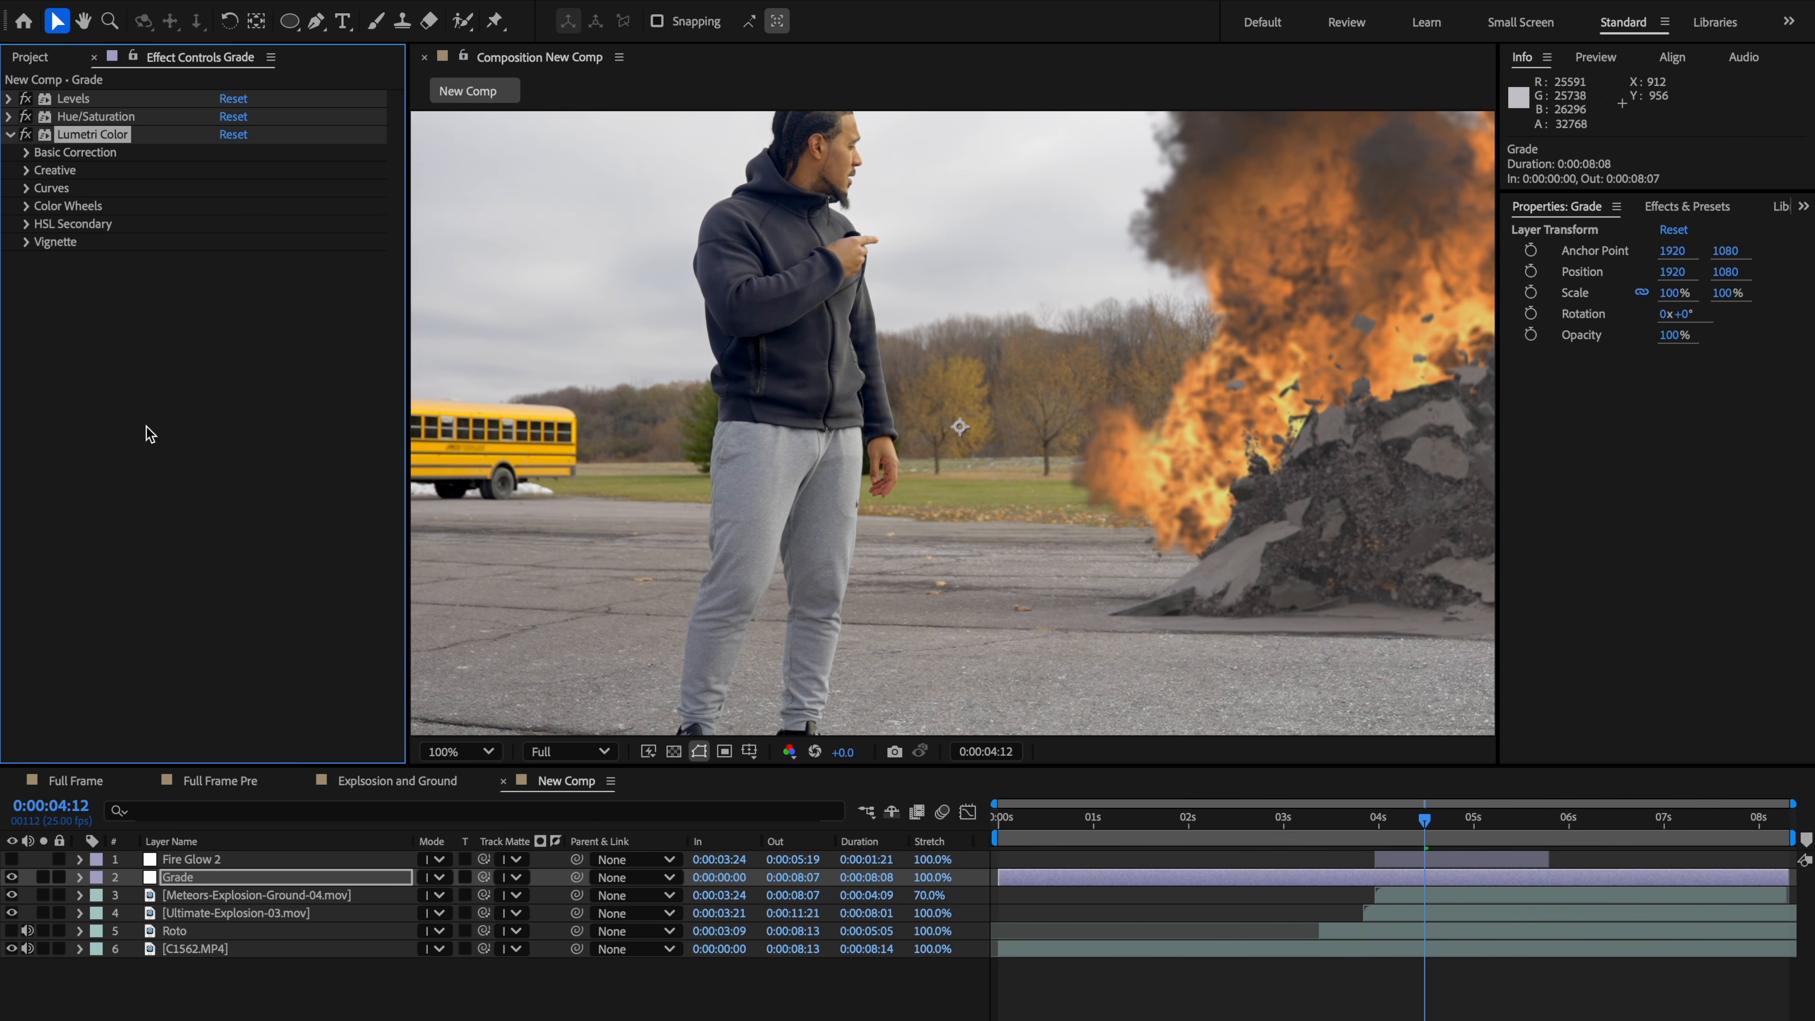
# Step: In Lumetri Basic Correction, set Contrast to -14, Shadows to -49 and Highlights to 19
pyautogui.click(28, 153)
pyautogui.scroll(-1, 693, 381)
pyautogui.moveTo(970, 395); pyautogui.dragTo(970, 356)
pyautogui.moveTo(229, 331); pyautogui.dragTo(192, 352)
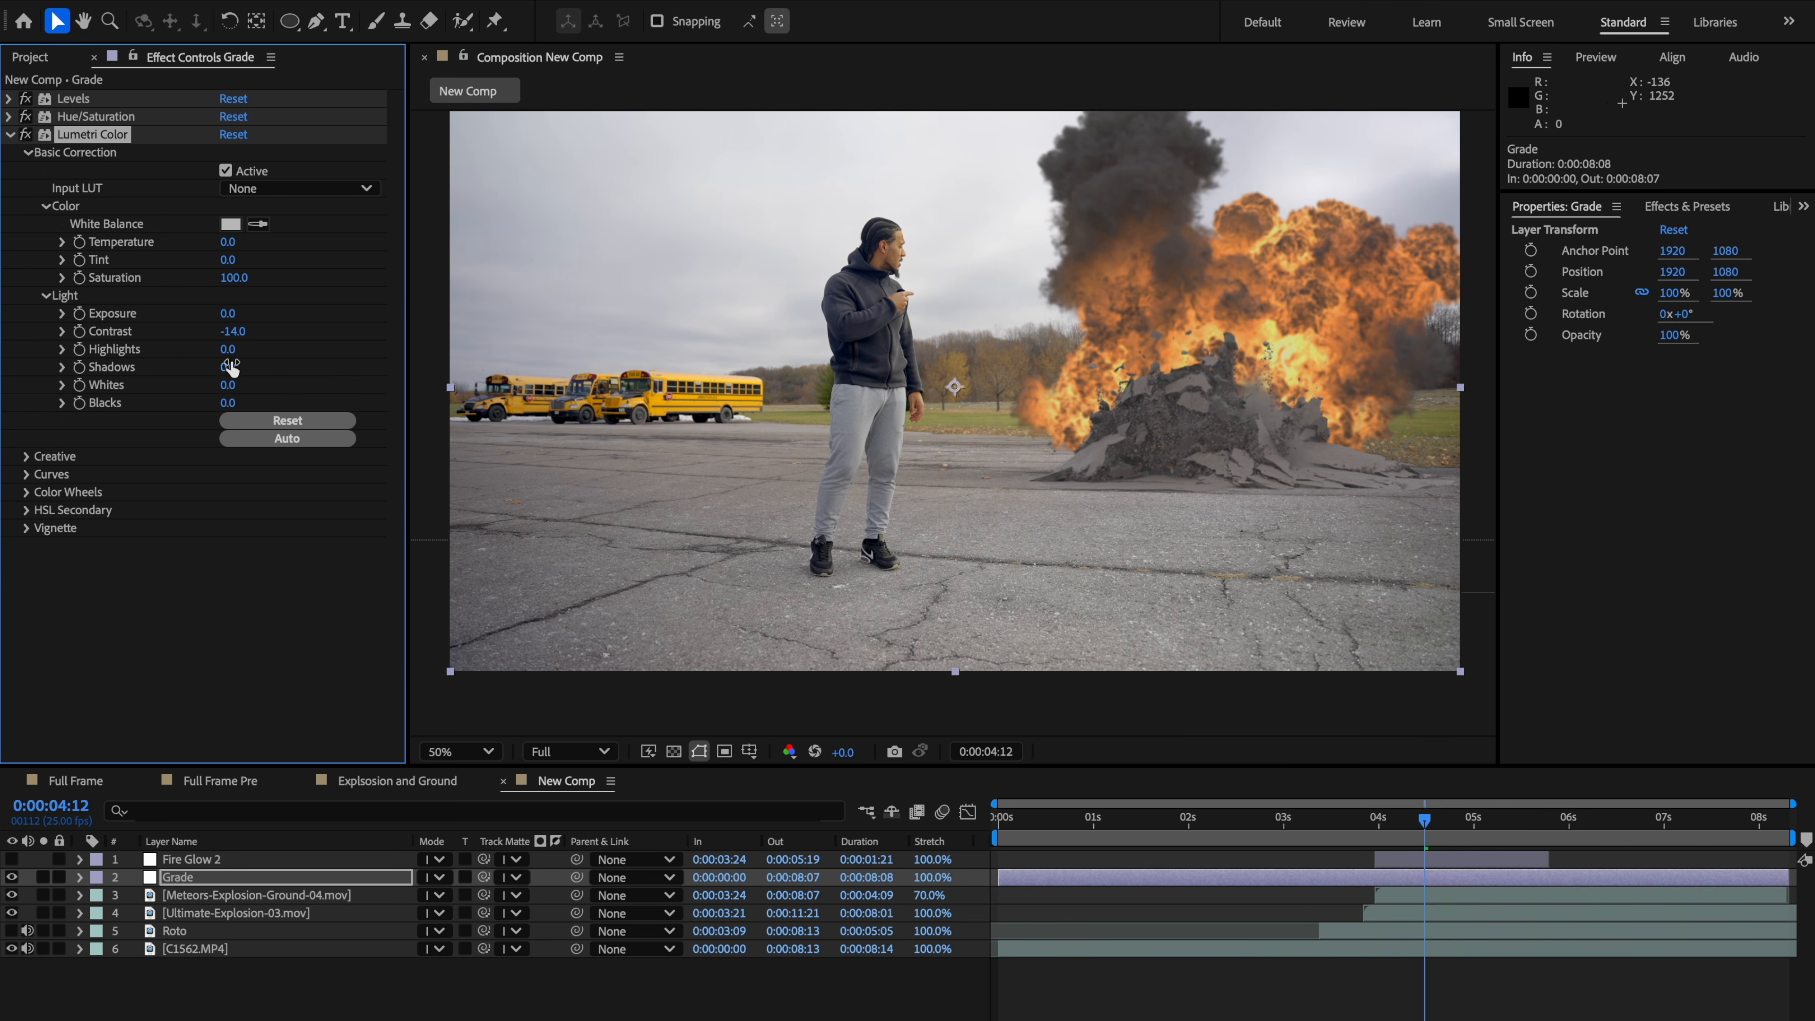
pyautogui.moveTo(214, 371); pyautogui.dragTo(185, 378)
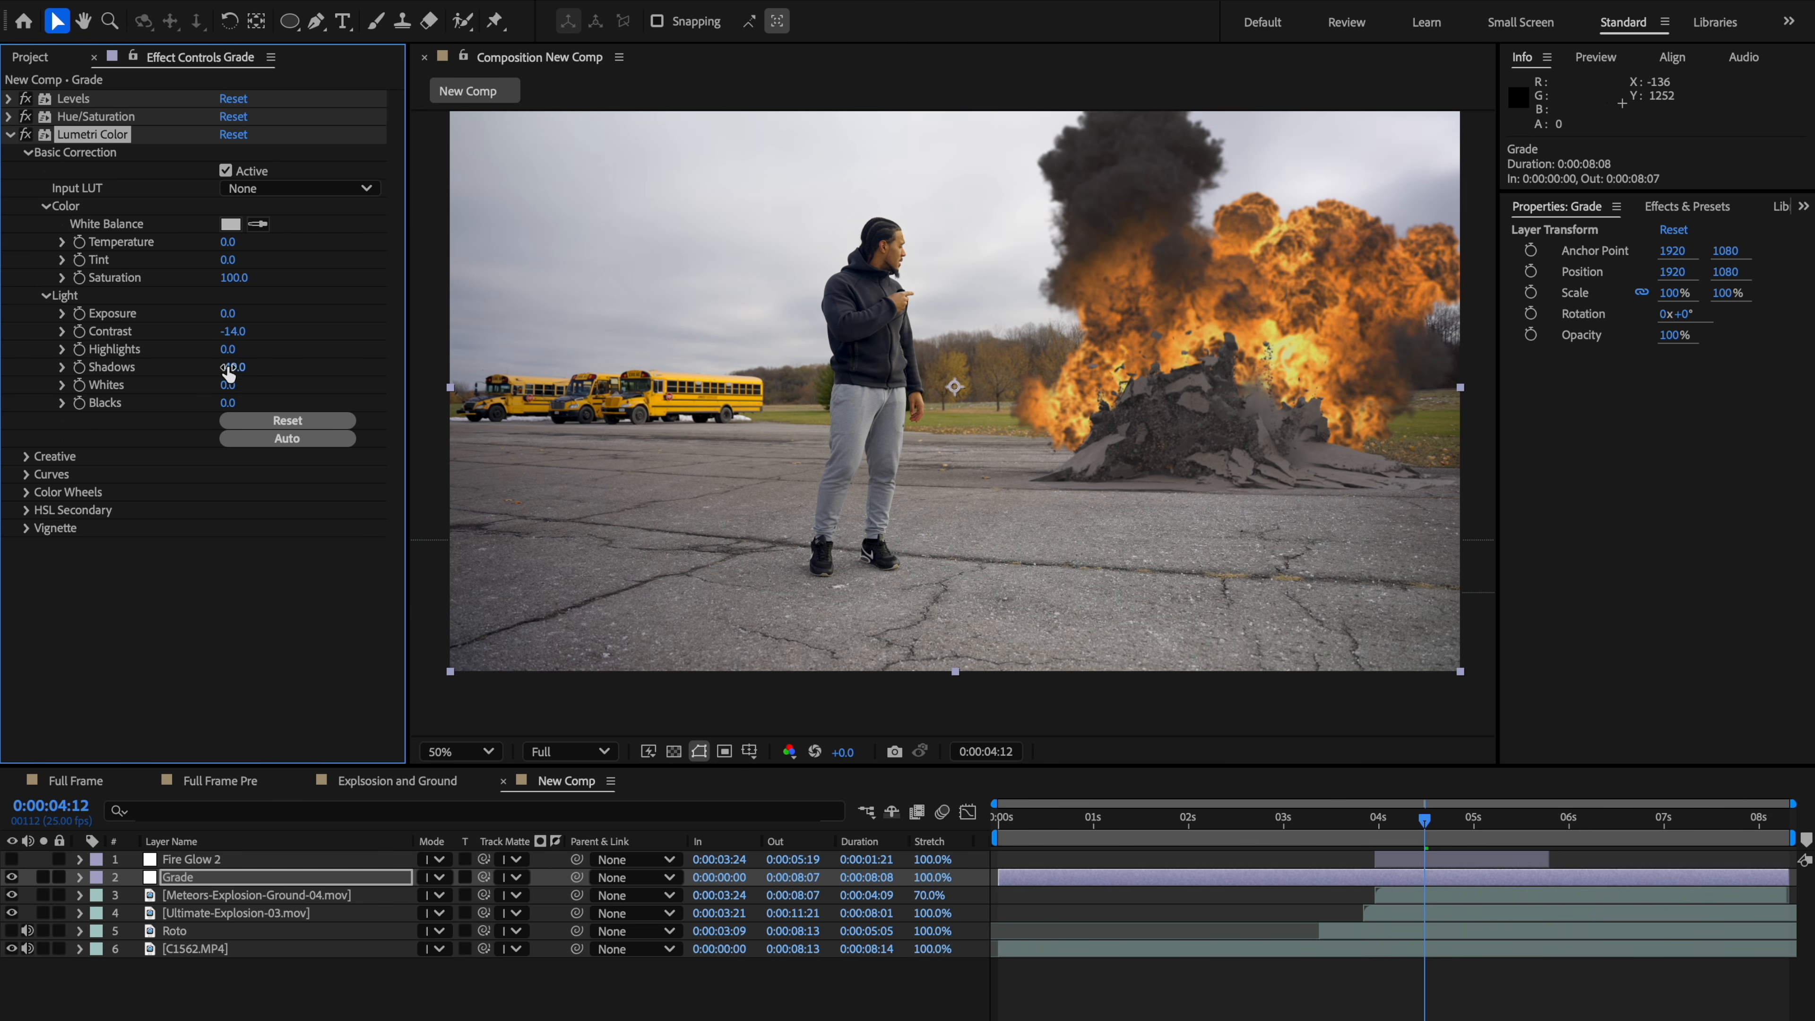
pyautogui.moveTo(228, 350); pyautogui.dragTo(258, 348)
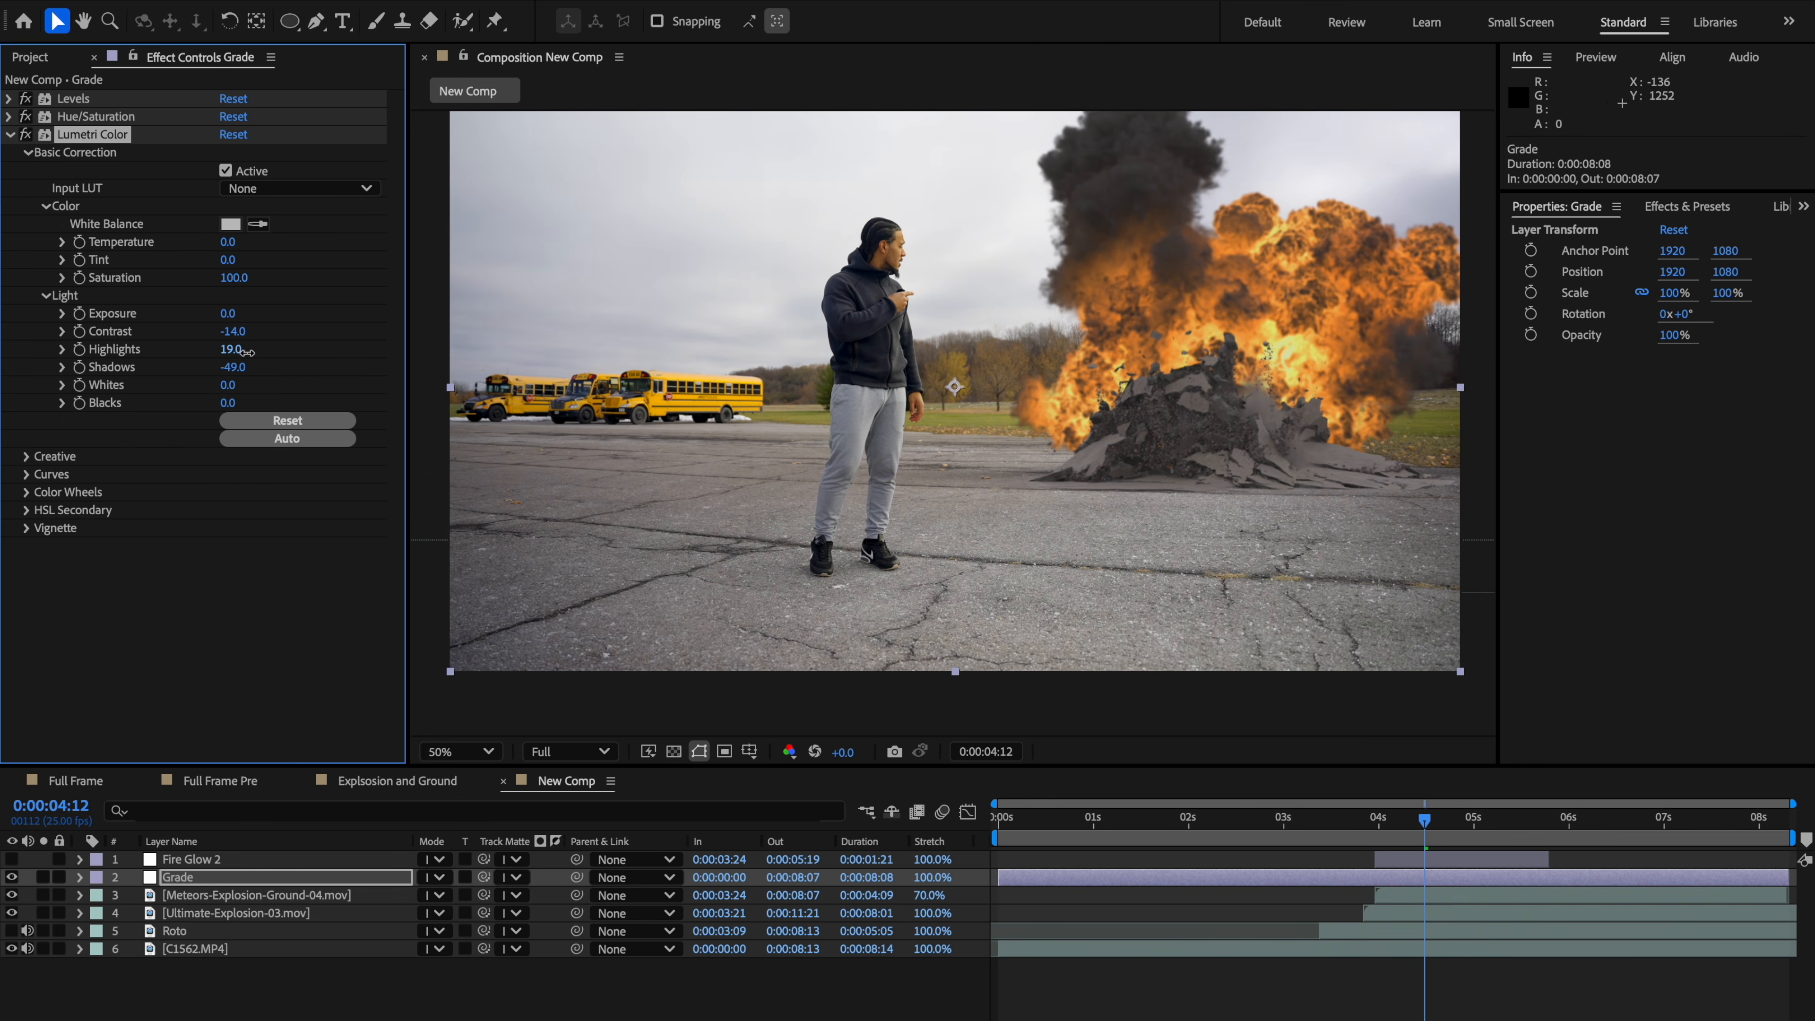
# Step: Toggle the Grade layer's visibility repeatedly to compare the image with and without the grade
pyautogui.click(12, 877)
pyautogui.click(12, 877)
pyautogui.click(13, 877)
pyautogui.click(13, 877)
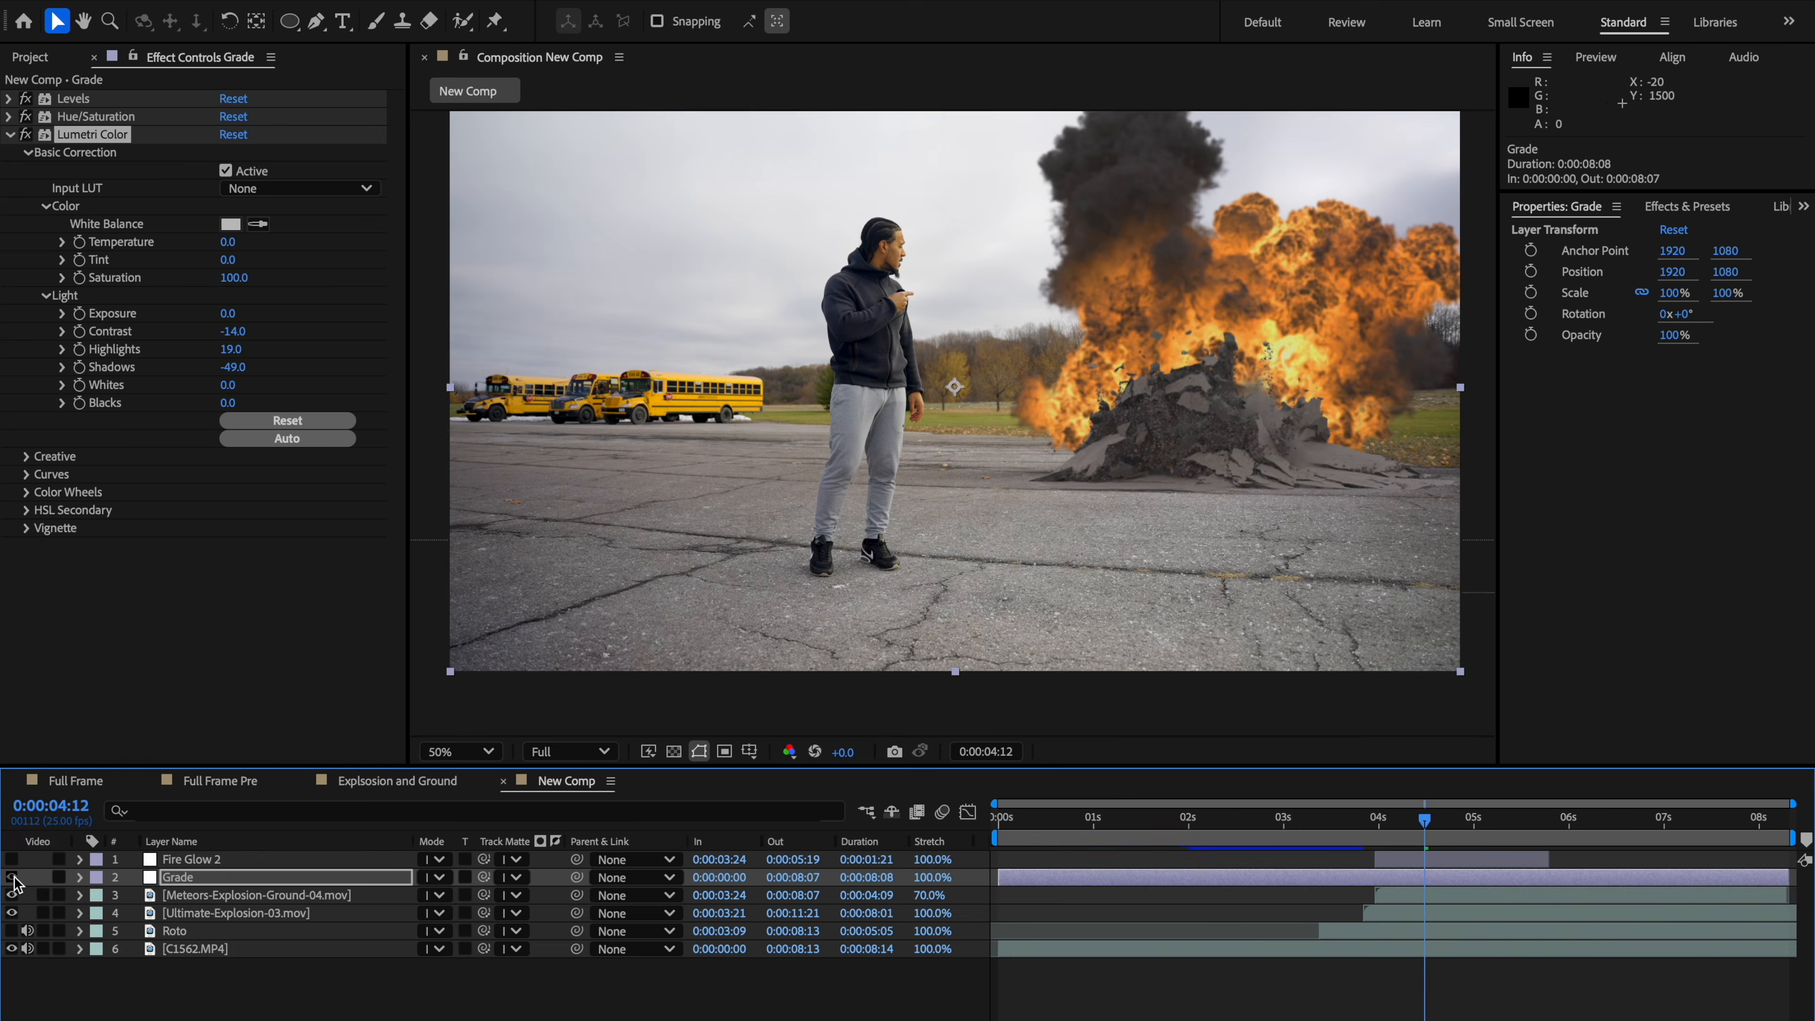
pyautogui.click(13, 878)
pyautogui.click(12, 877)
pyautogui.click(12, 877)
pyautogui.click(12, 878)
# Step: Turn the Grade layer back on, collapse Lumetri Color, and apply a Curves effect to the Grade layer
pyautogui.click(13, 877)
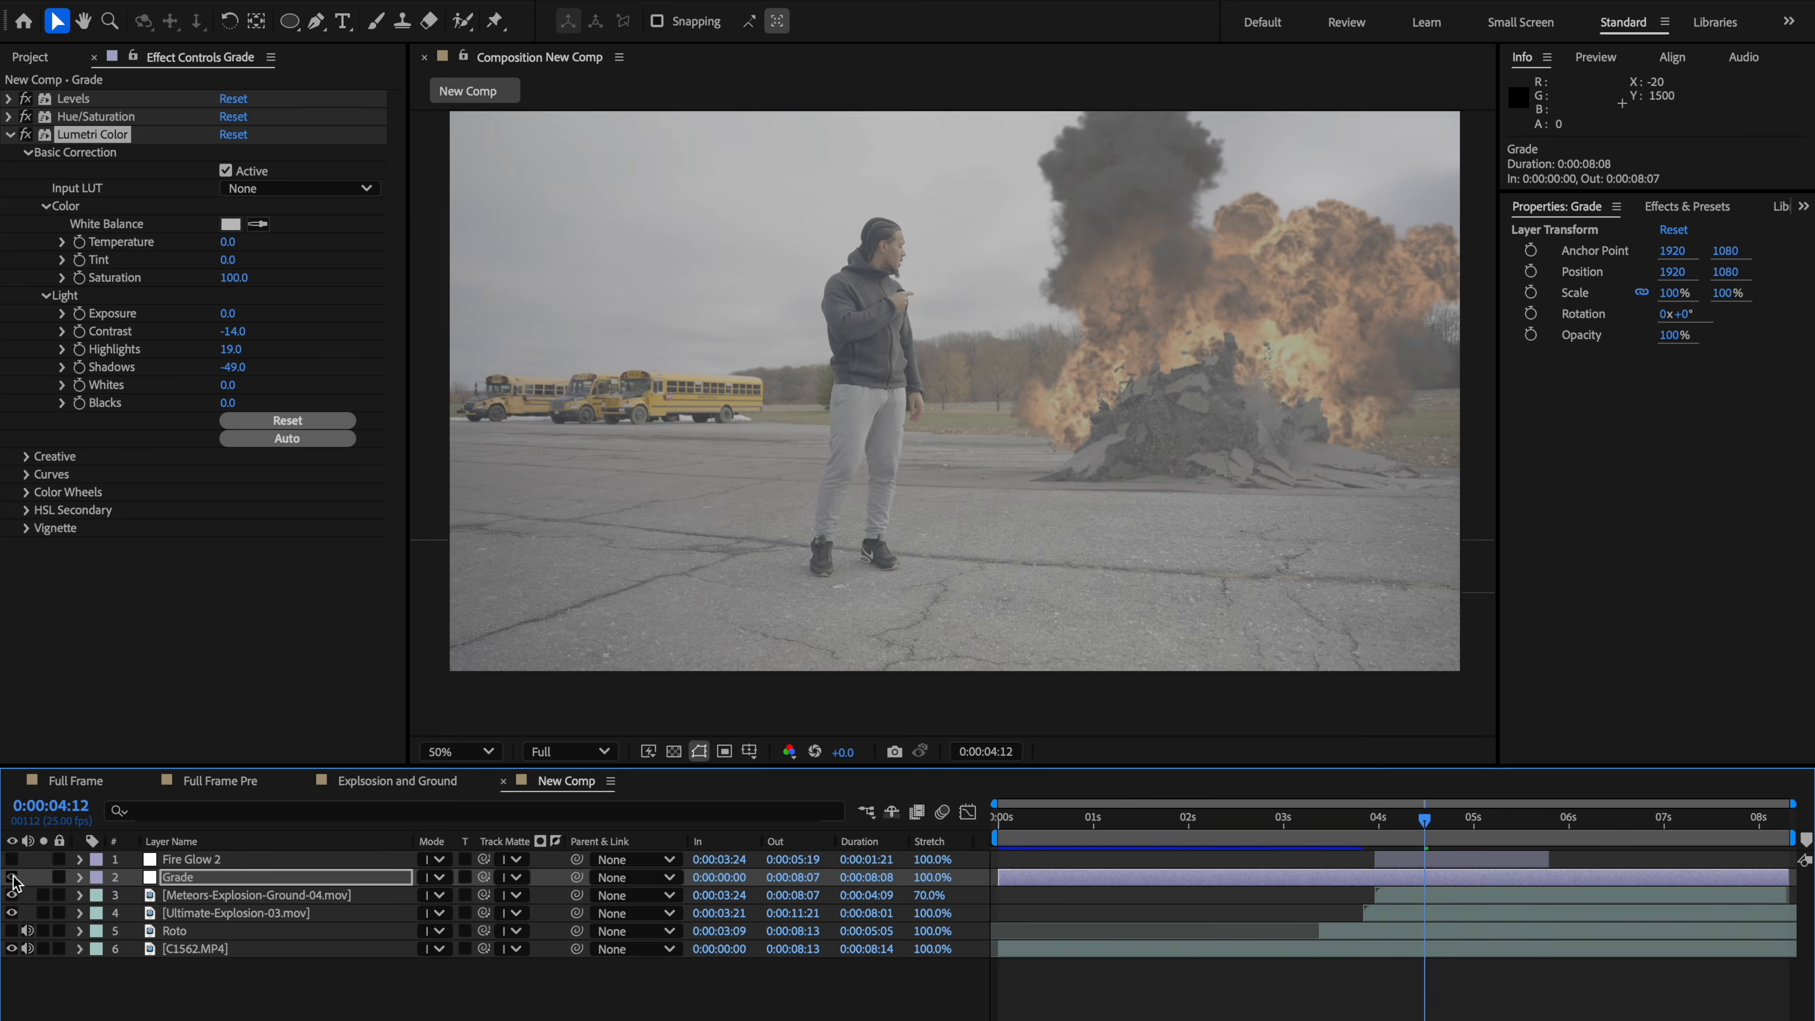
pyautogui.click(13, 878)
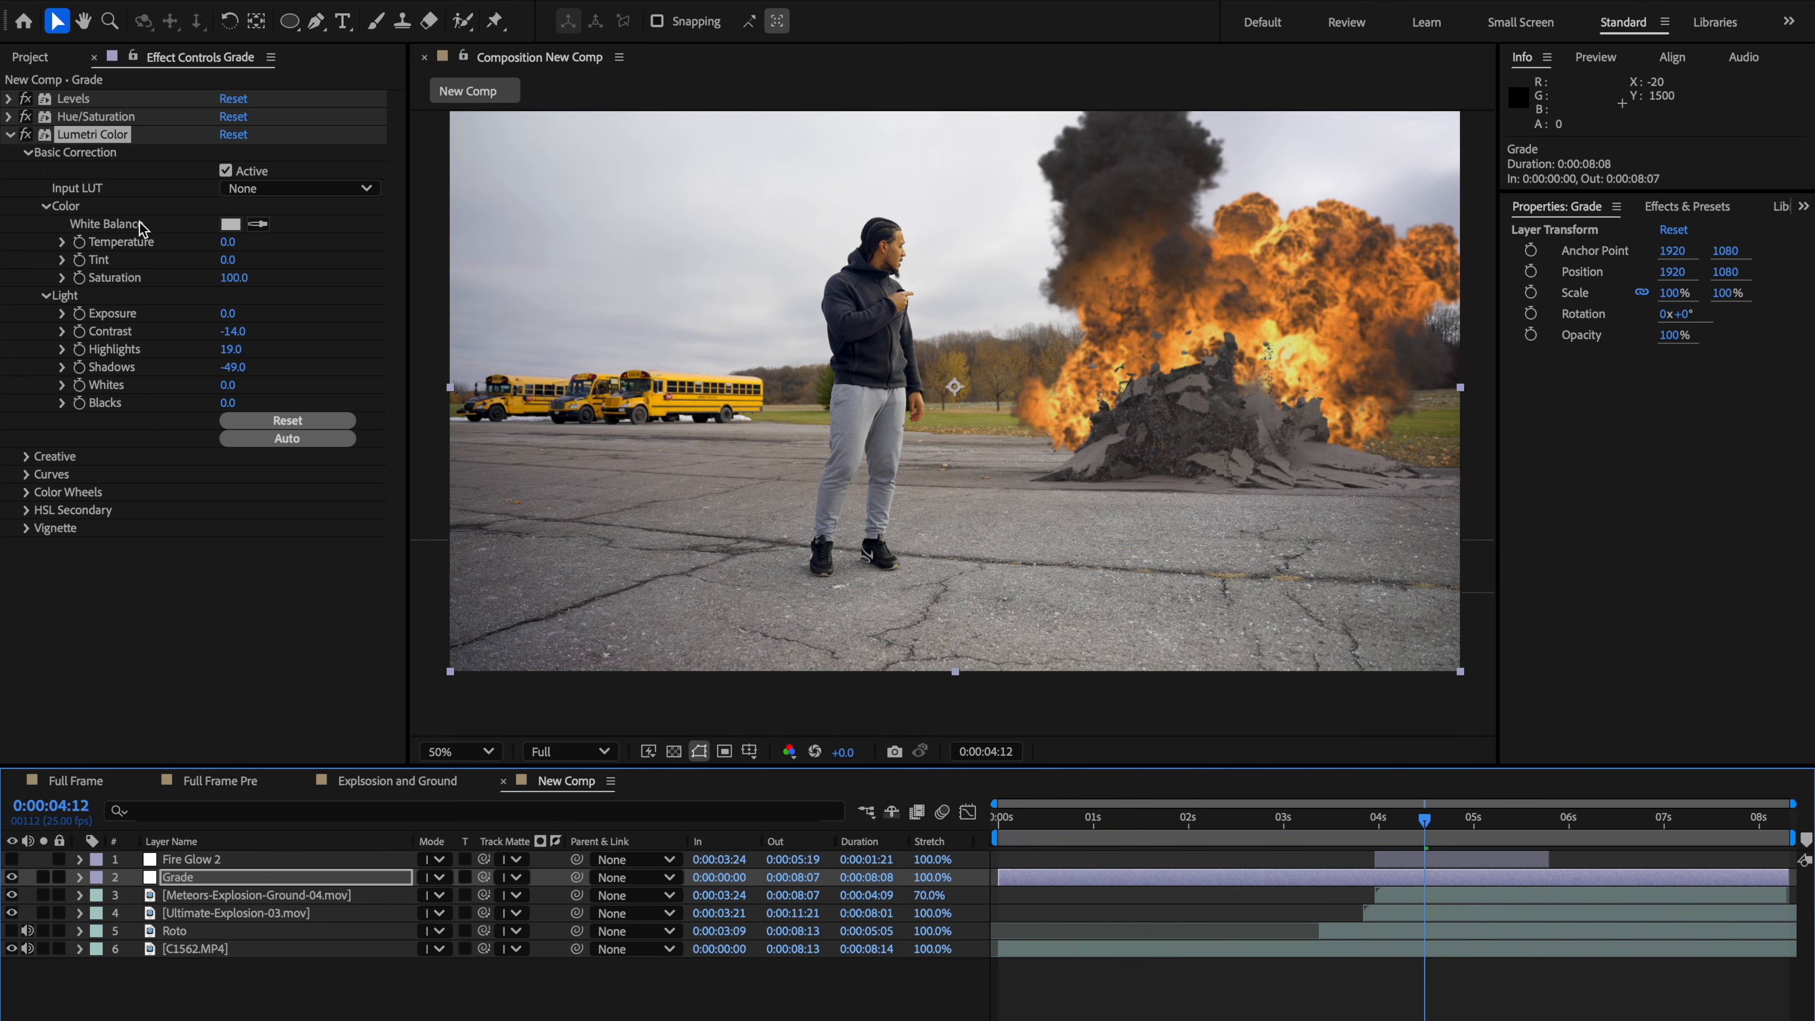
pyautogui.click(10, 136)
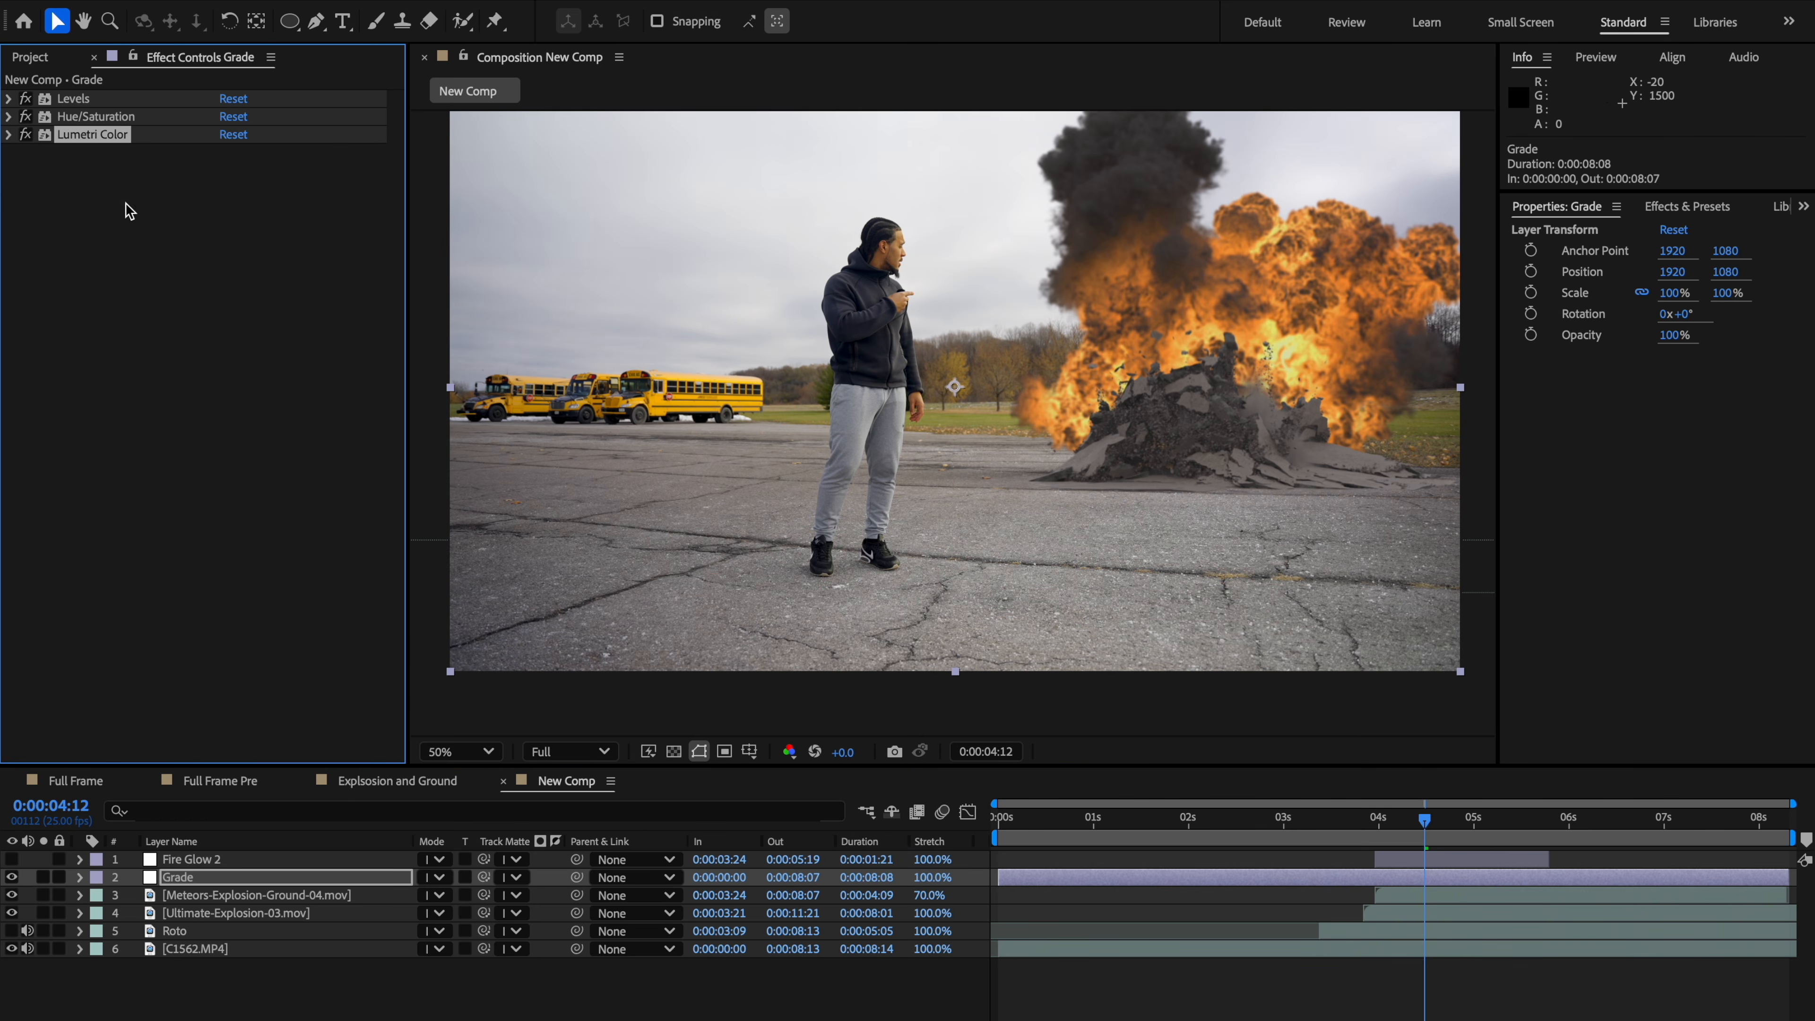
pyautogui.hotkey('ctrl', 'space')
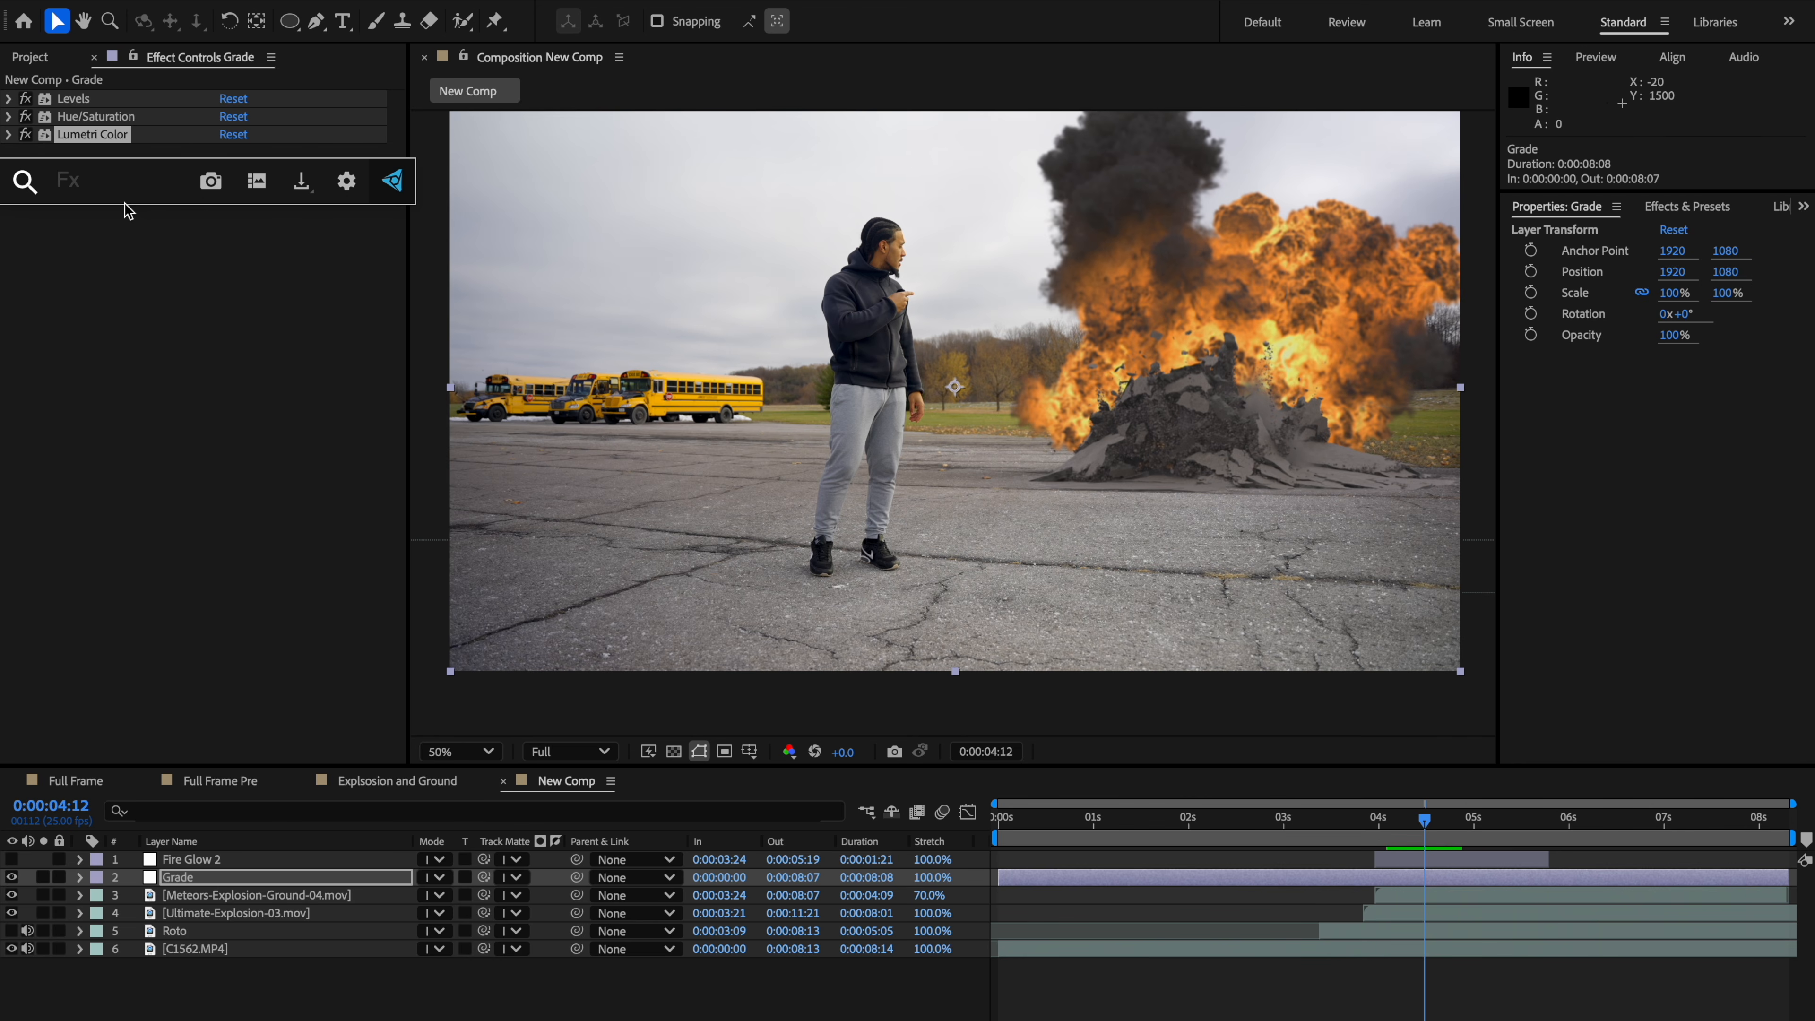
pyautogui.write('curve')
pyautogui.press('Return')
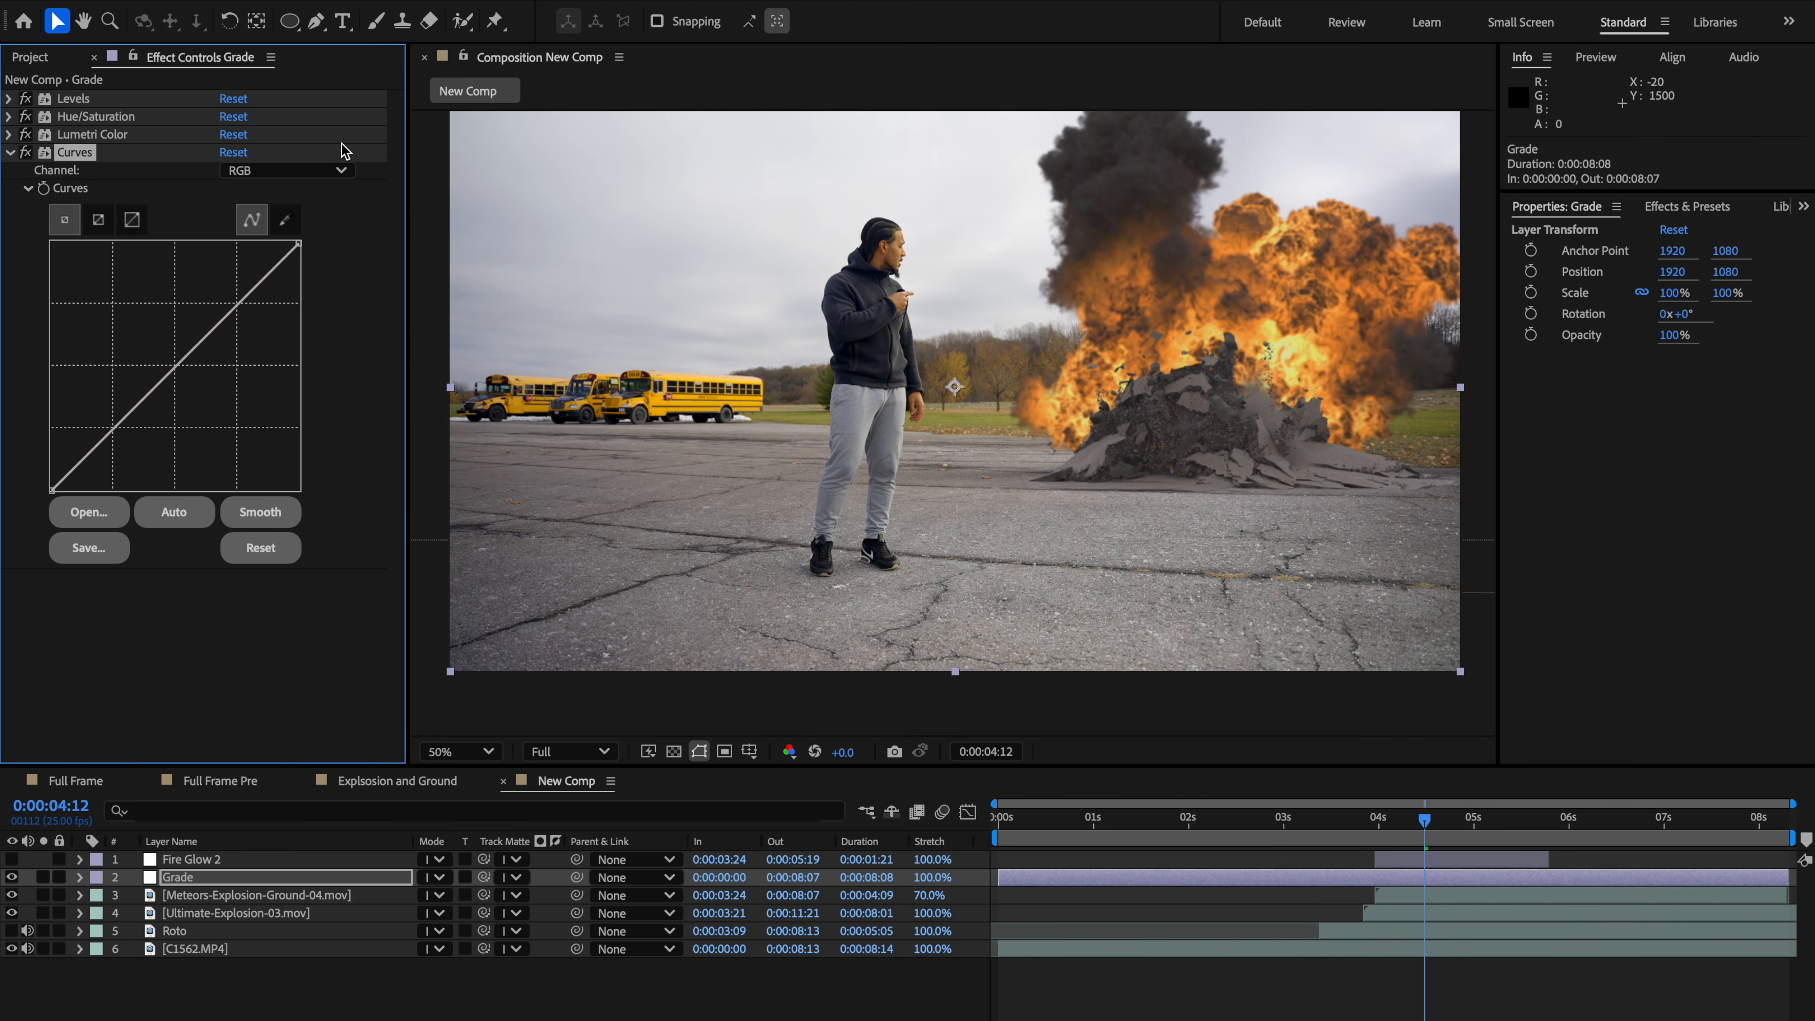
# Step: In Curves, pull the Red channel's midtones slightly down and the Blue channel's midtones slightly up
pyautogui.click(300, 171)
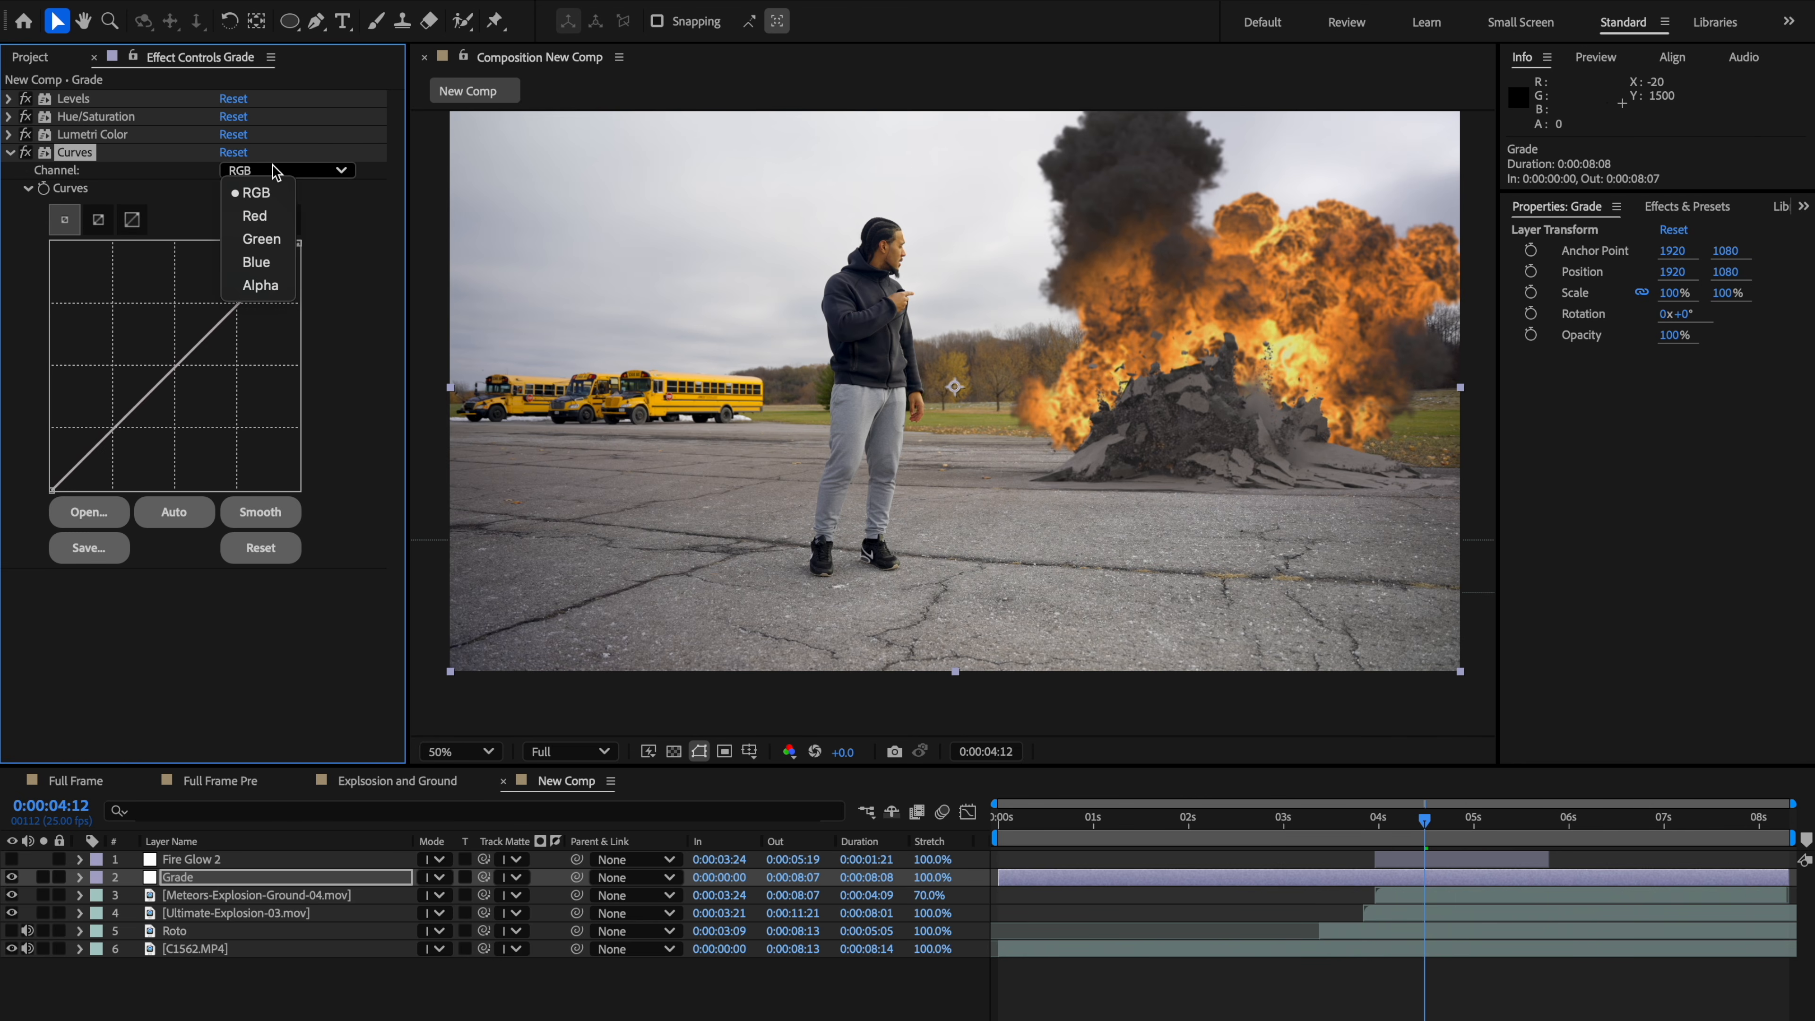
pyautogui.click(271, 221)
pyautogui.moveTo(180, 362); pyautogui.dragTo(184, 369)
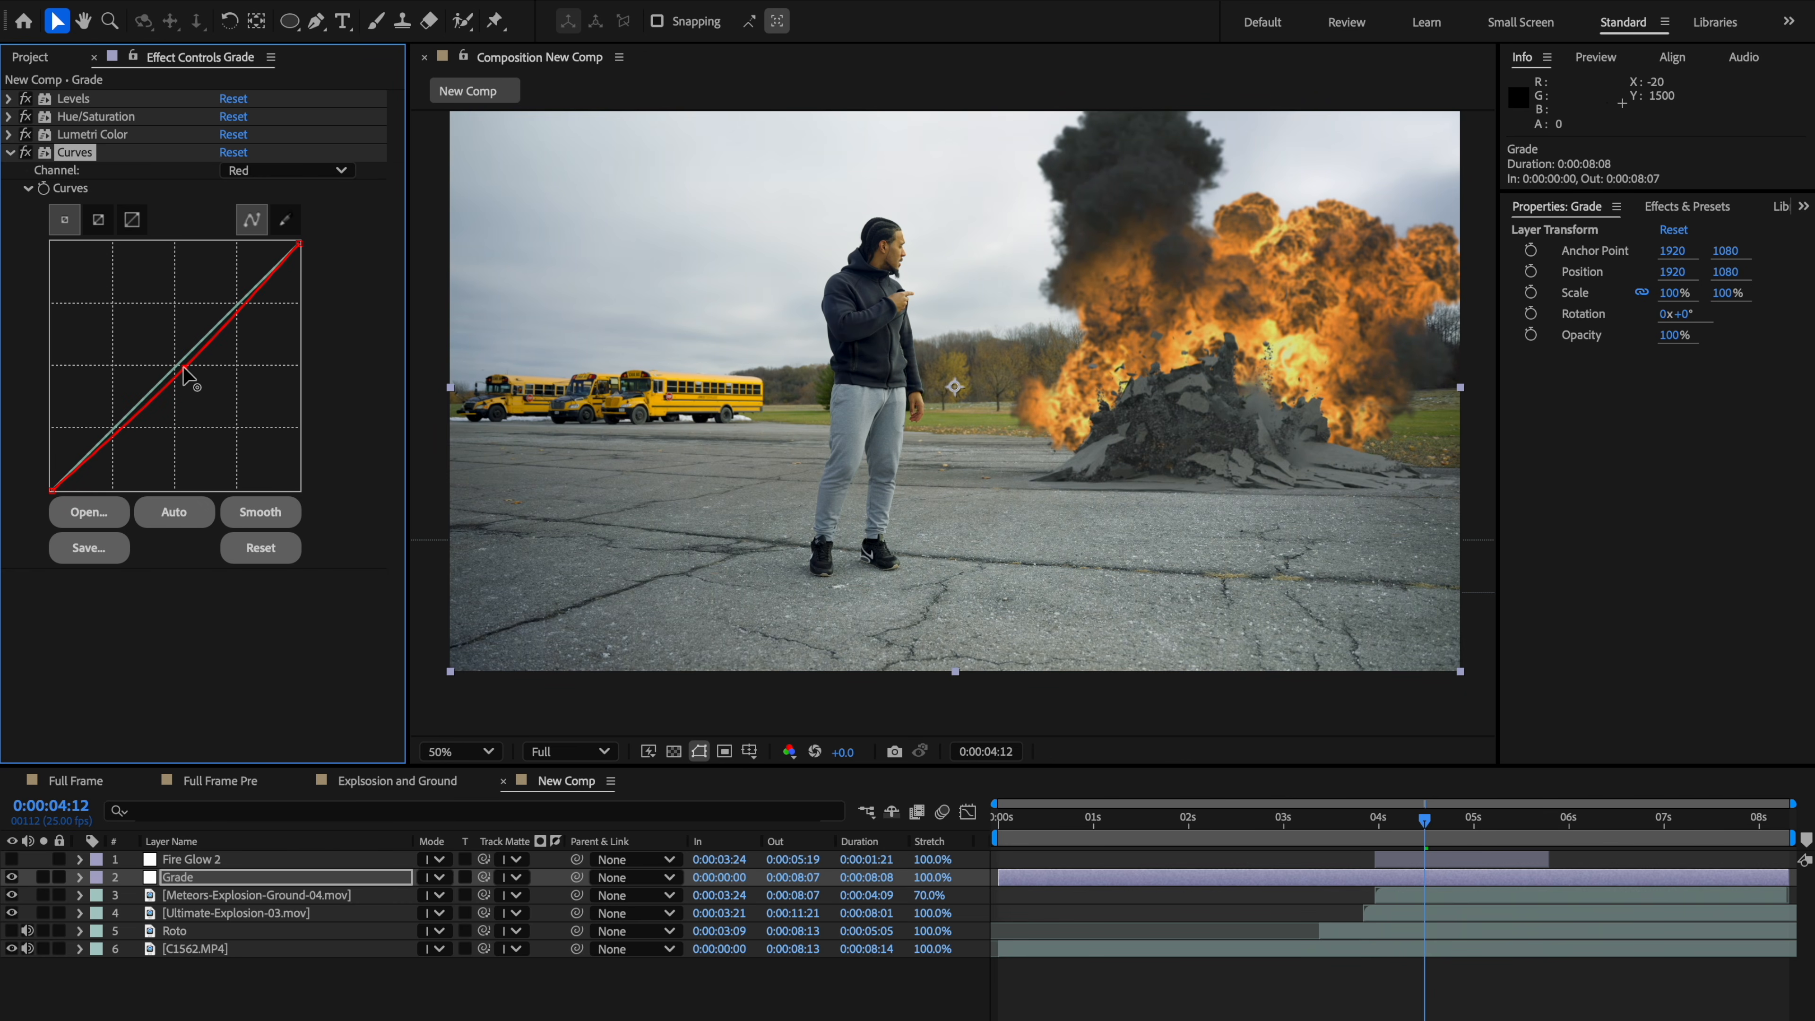
pyautogui.click(264, 171)
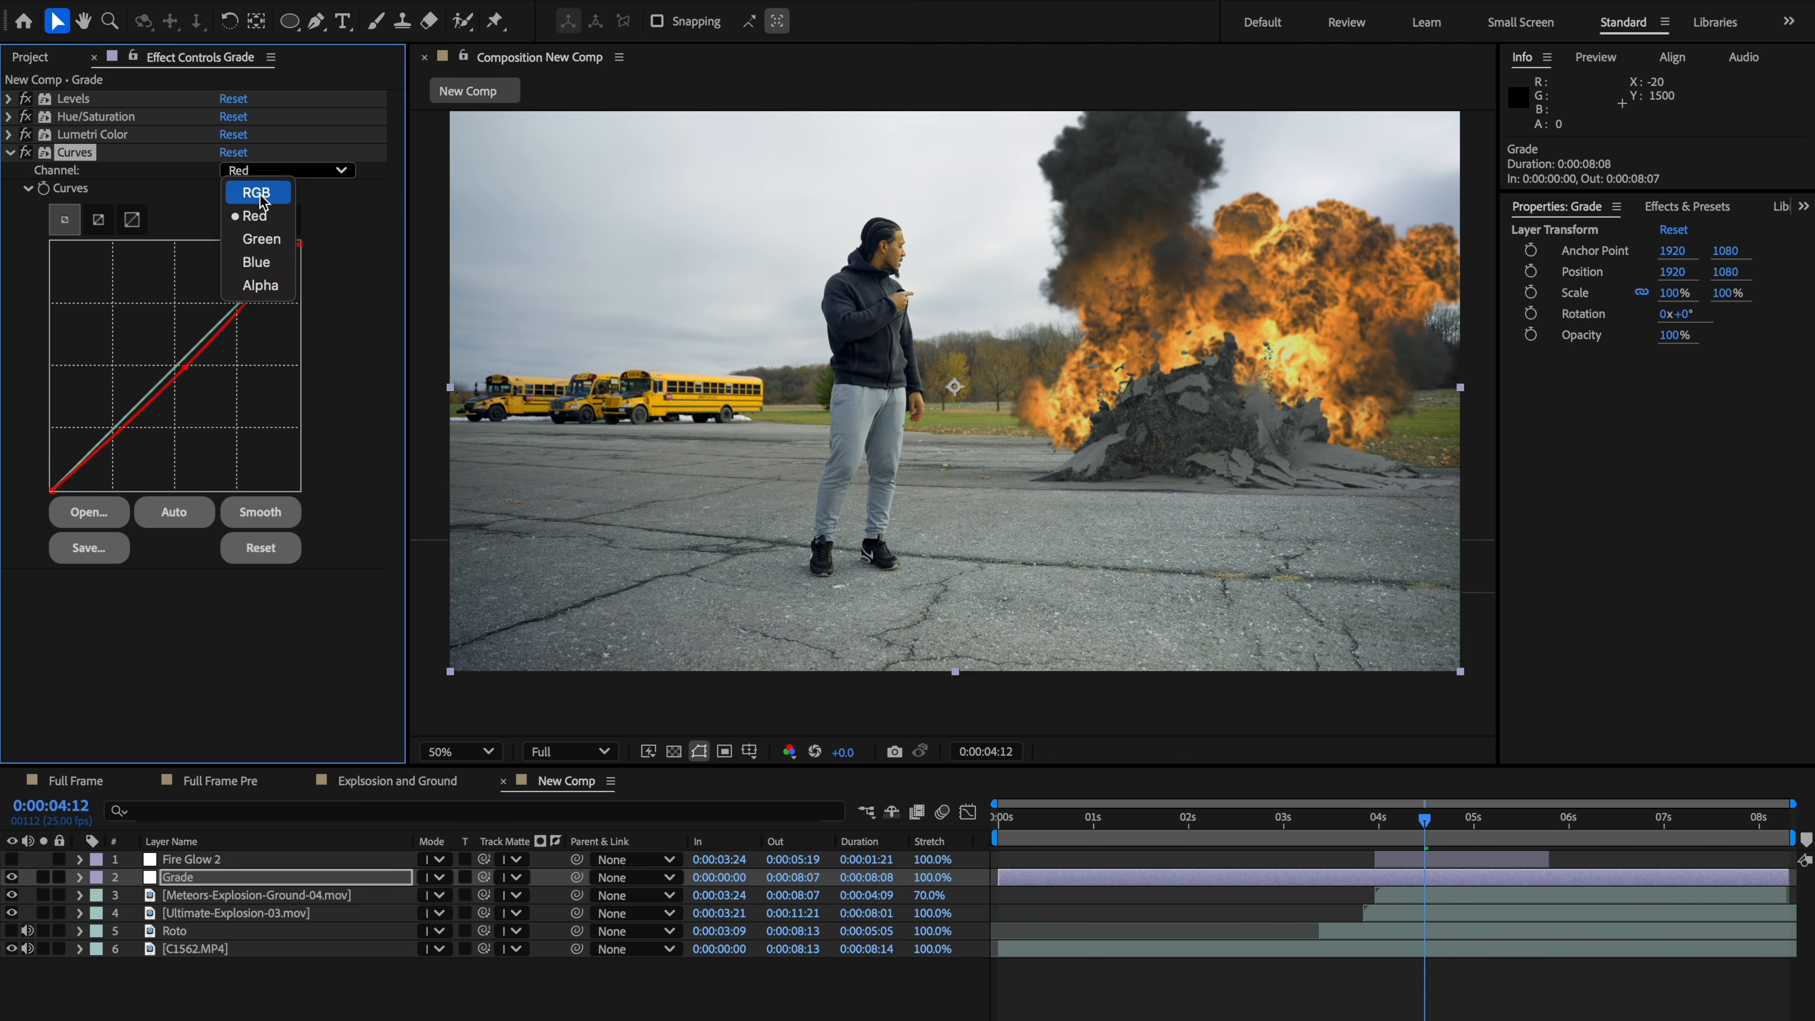
pyautogui.click(268, 269)
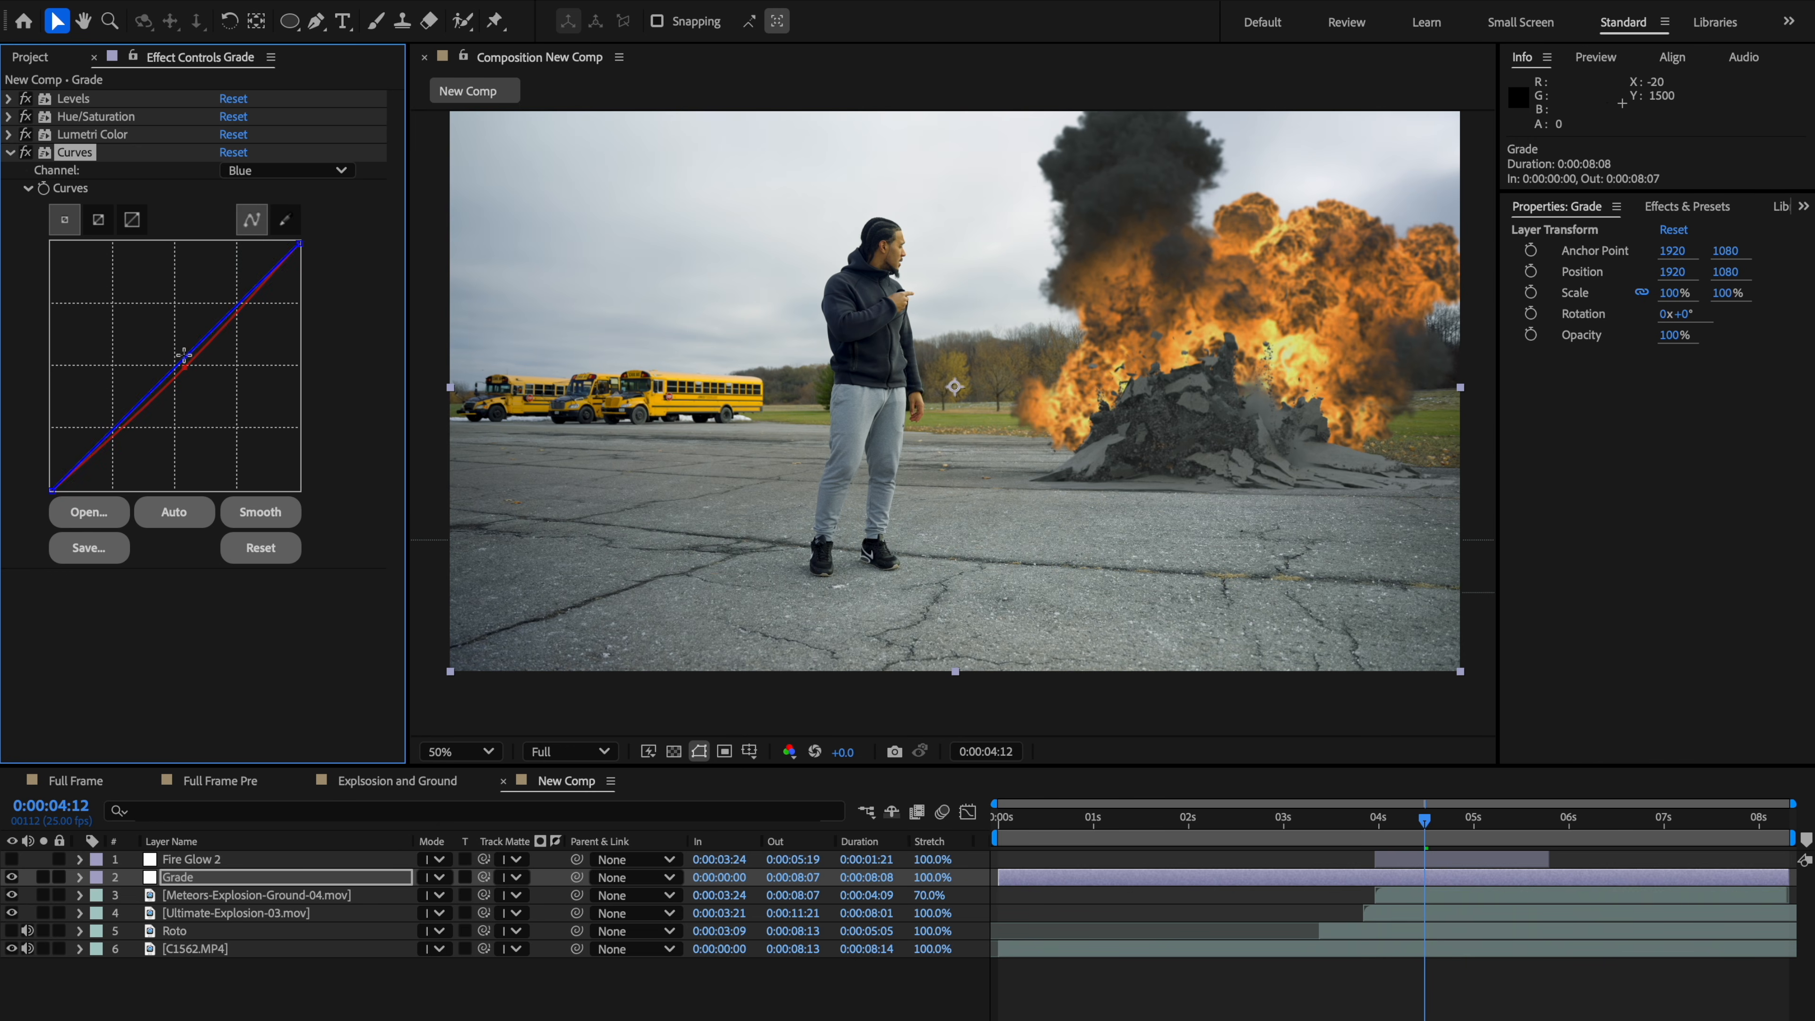
pyautogui.moveTo(184, 365); pyautogui.dragTo(184, 351)
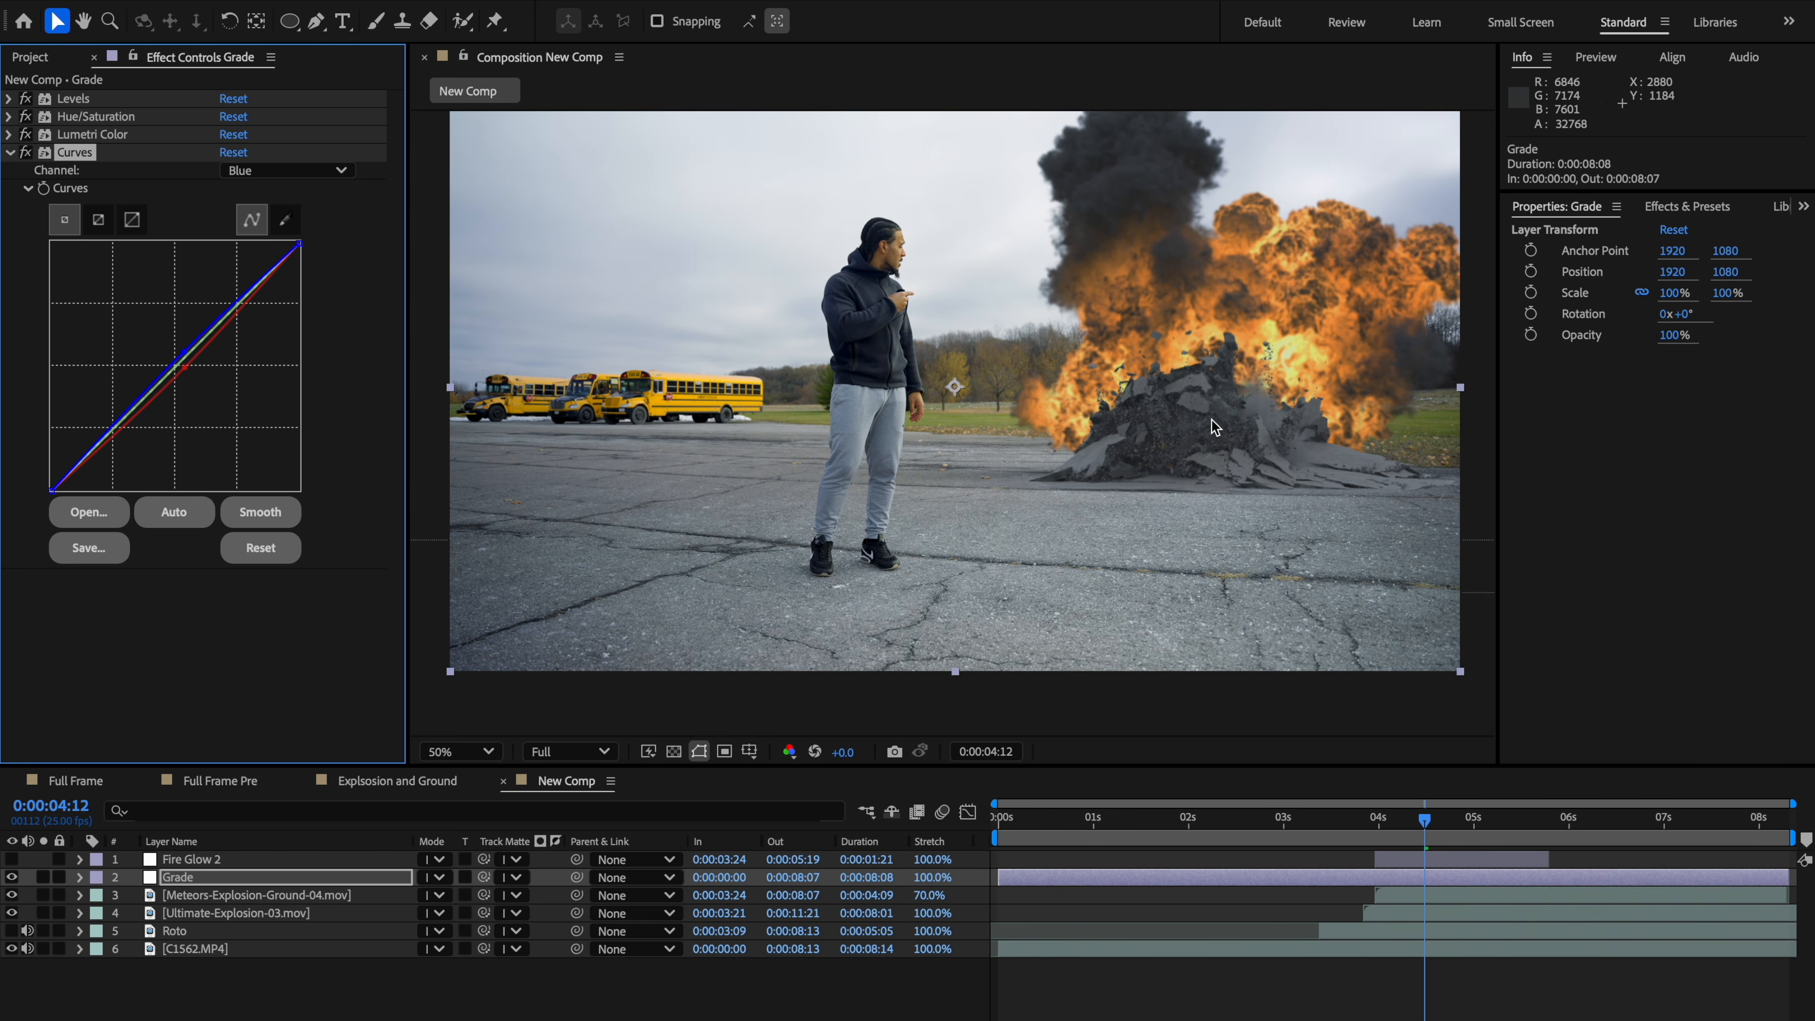
# Step: Turn on the Fire Glow 2 layer and reveal its Opacity keyframes around 4 seconds
pyautogui.scroll(-2, 1167, 456)
pyautogui.scroll(2, 1161, 456)
pyautogui.scroll(1, 1121, 529)
pyautogui.scroll(-1, 1116, 530)
pyautogui.moveTo(1359, 836); pyautogui.dragTo(1405, 829)
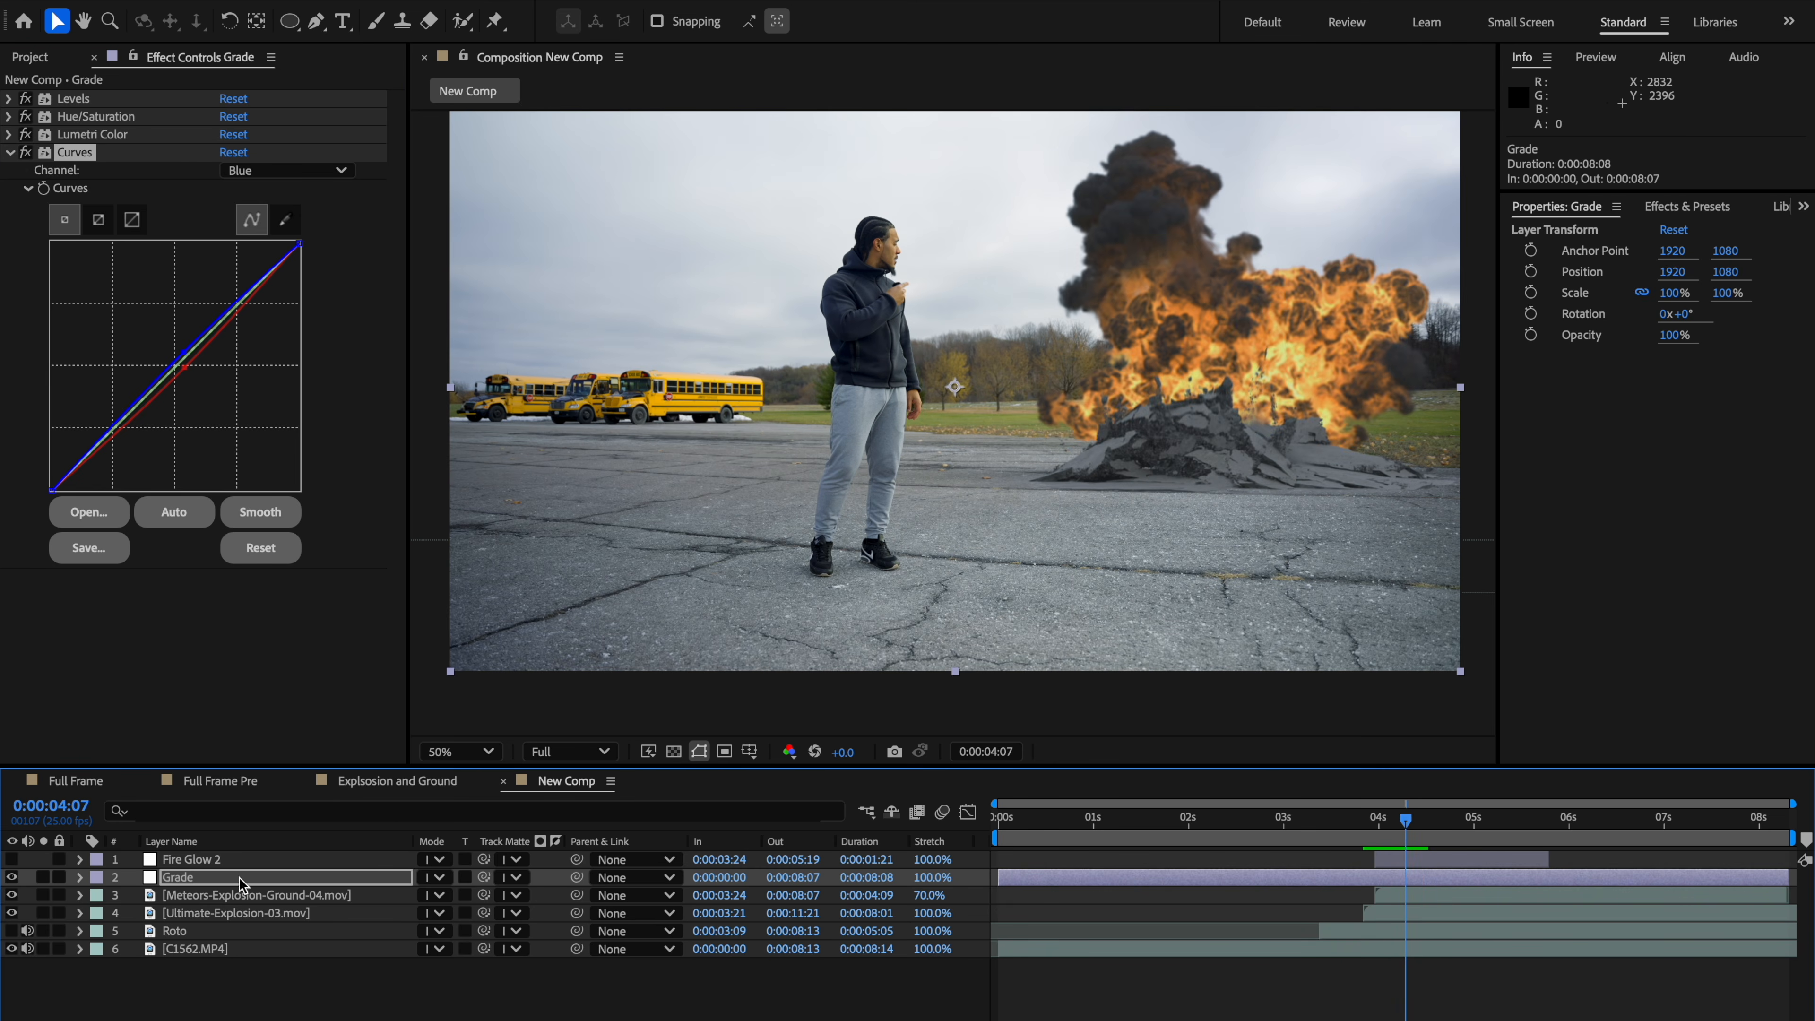
pyautogui.click(12, 859)
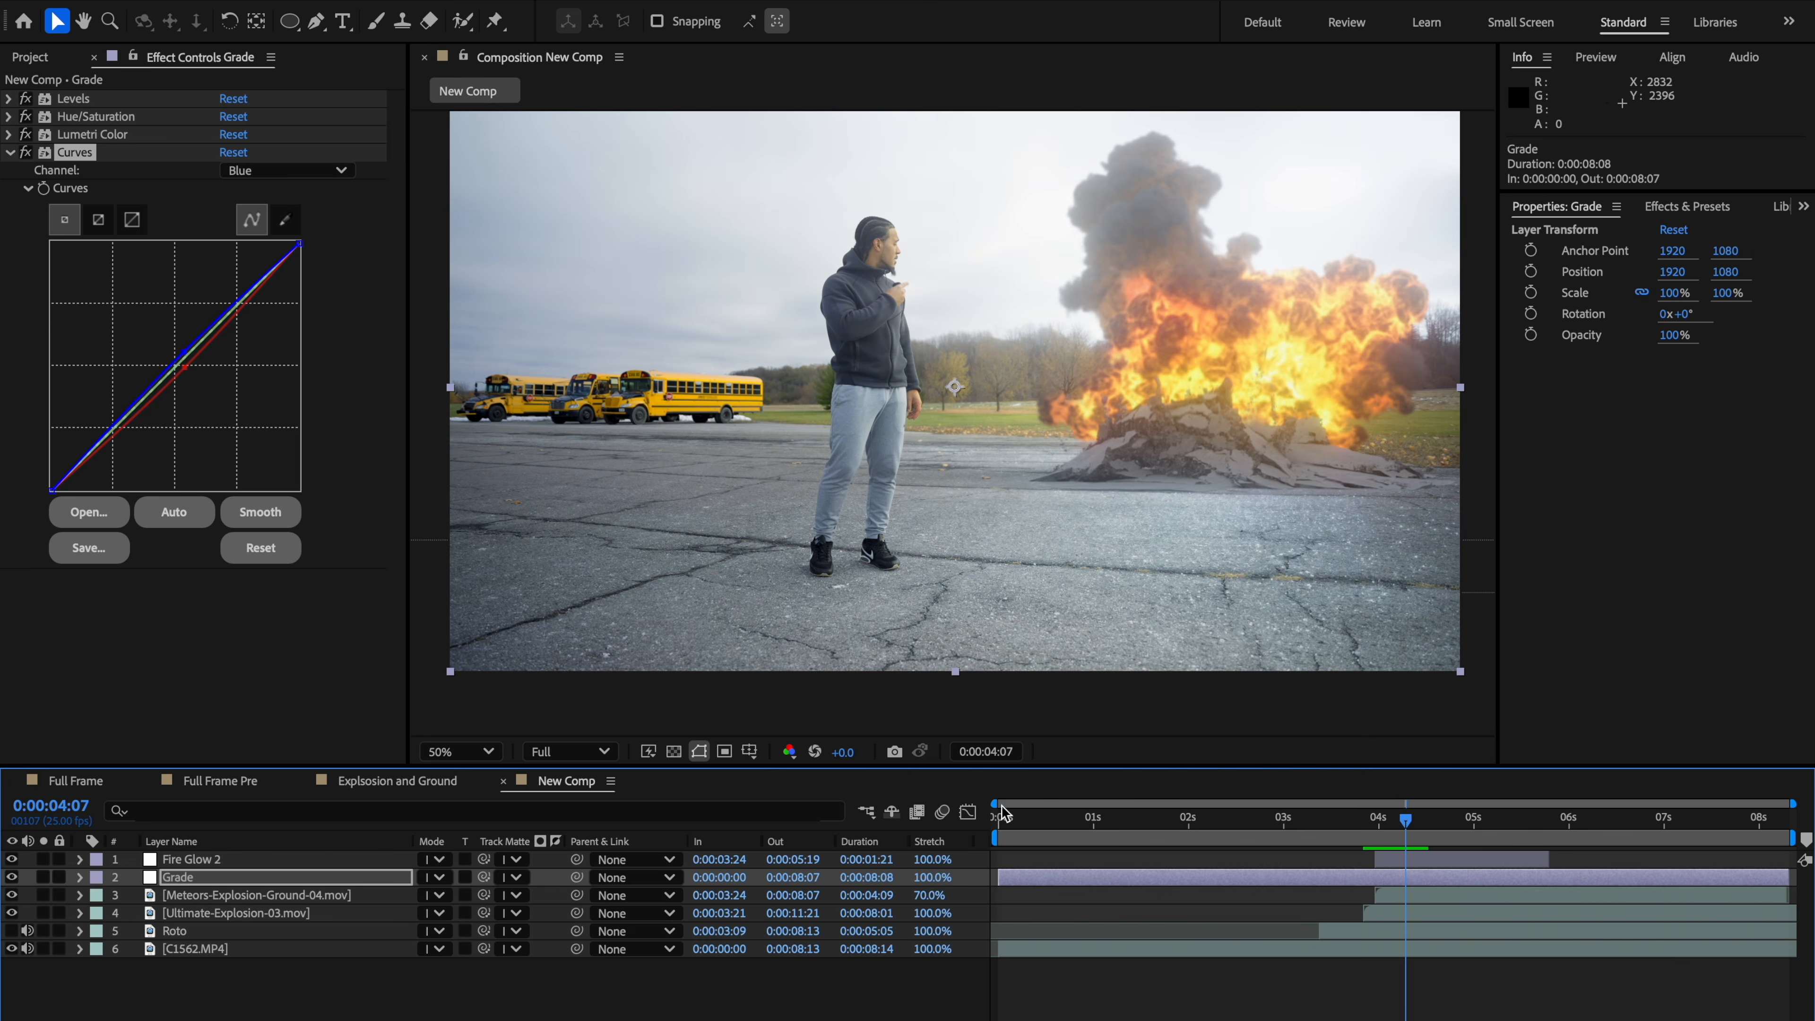
pyautogui.moveTo(1400, 838); pyautogui.dragTo(1446, 844)
pyautogui.click(1384, 866)
pyautogui.press('t')
pyautogui.click(883, 647)
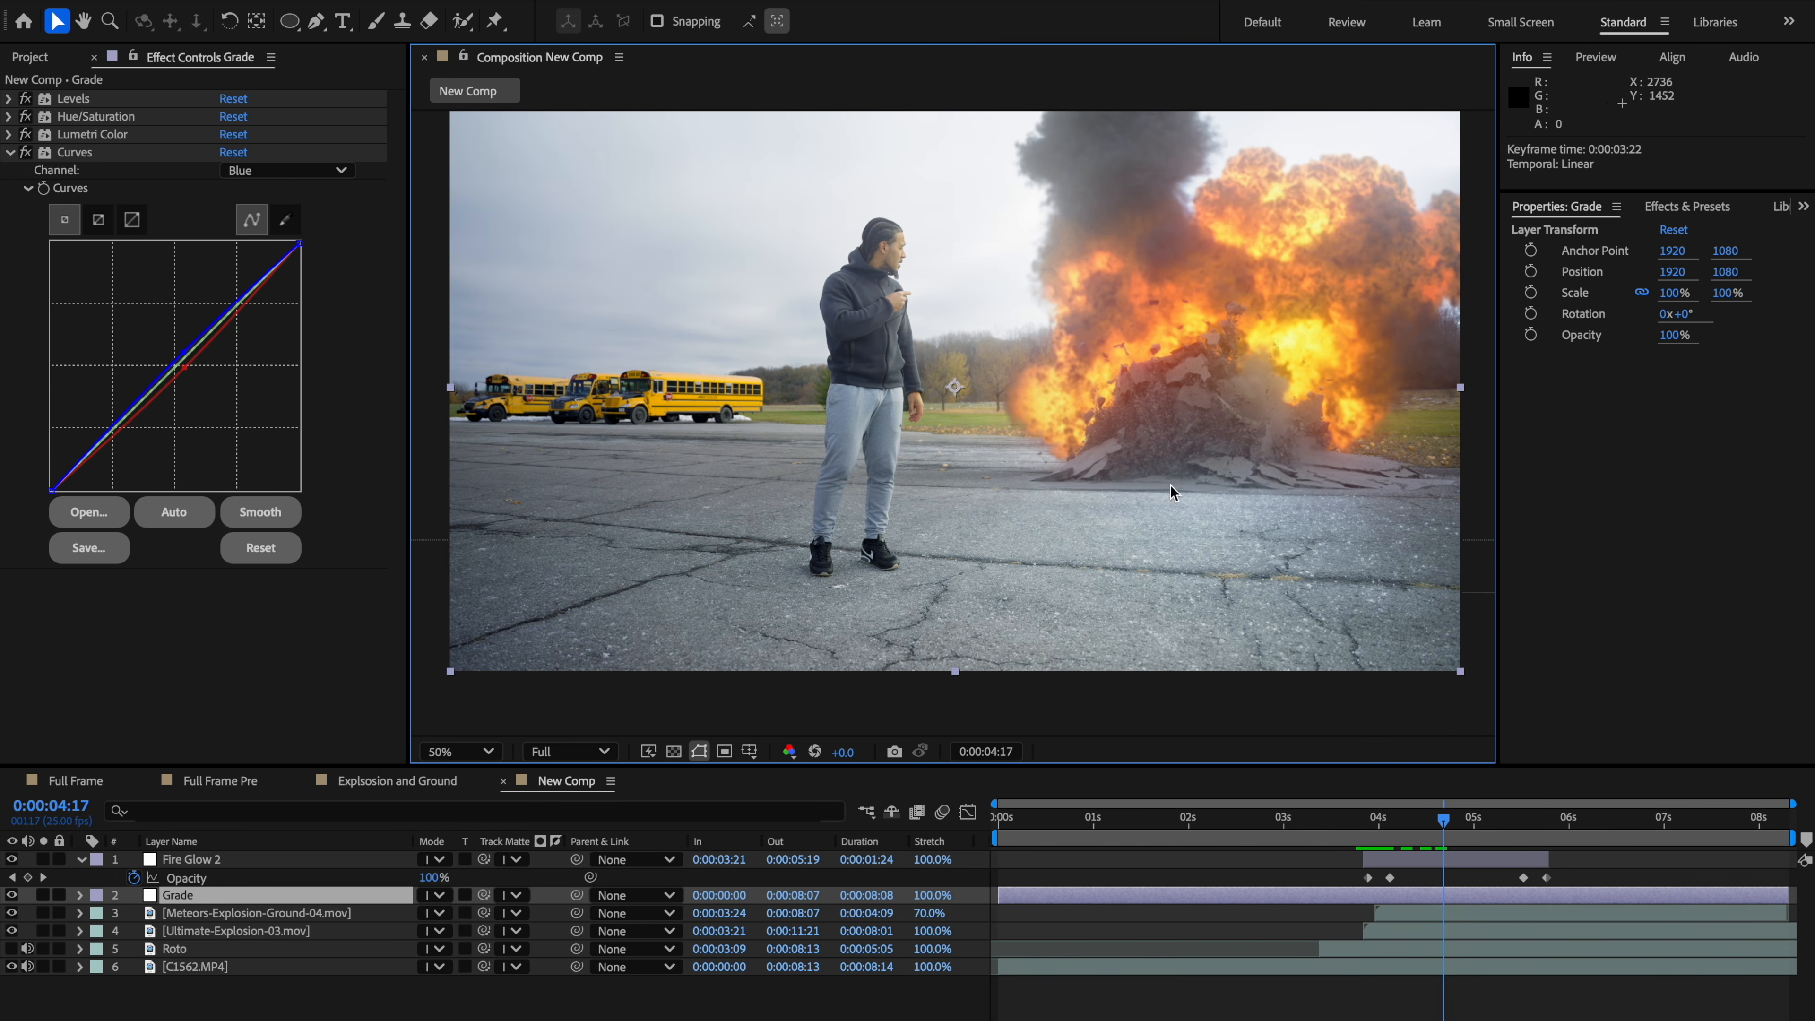
# Step: On Fire Glow 2's Deep Glow, undo an Exposure change and set Threshold 59%, Threshold Smooth 49%, Saturation Bias 34%
pyautogui.click(224, 861)
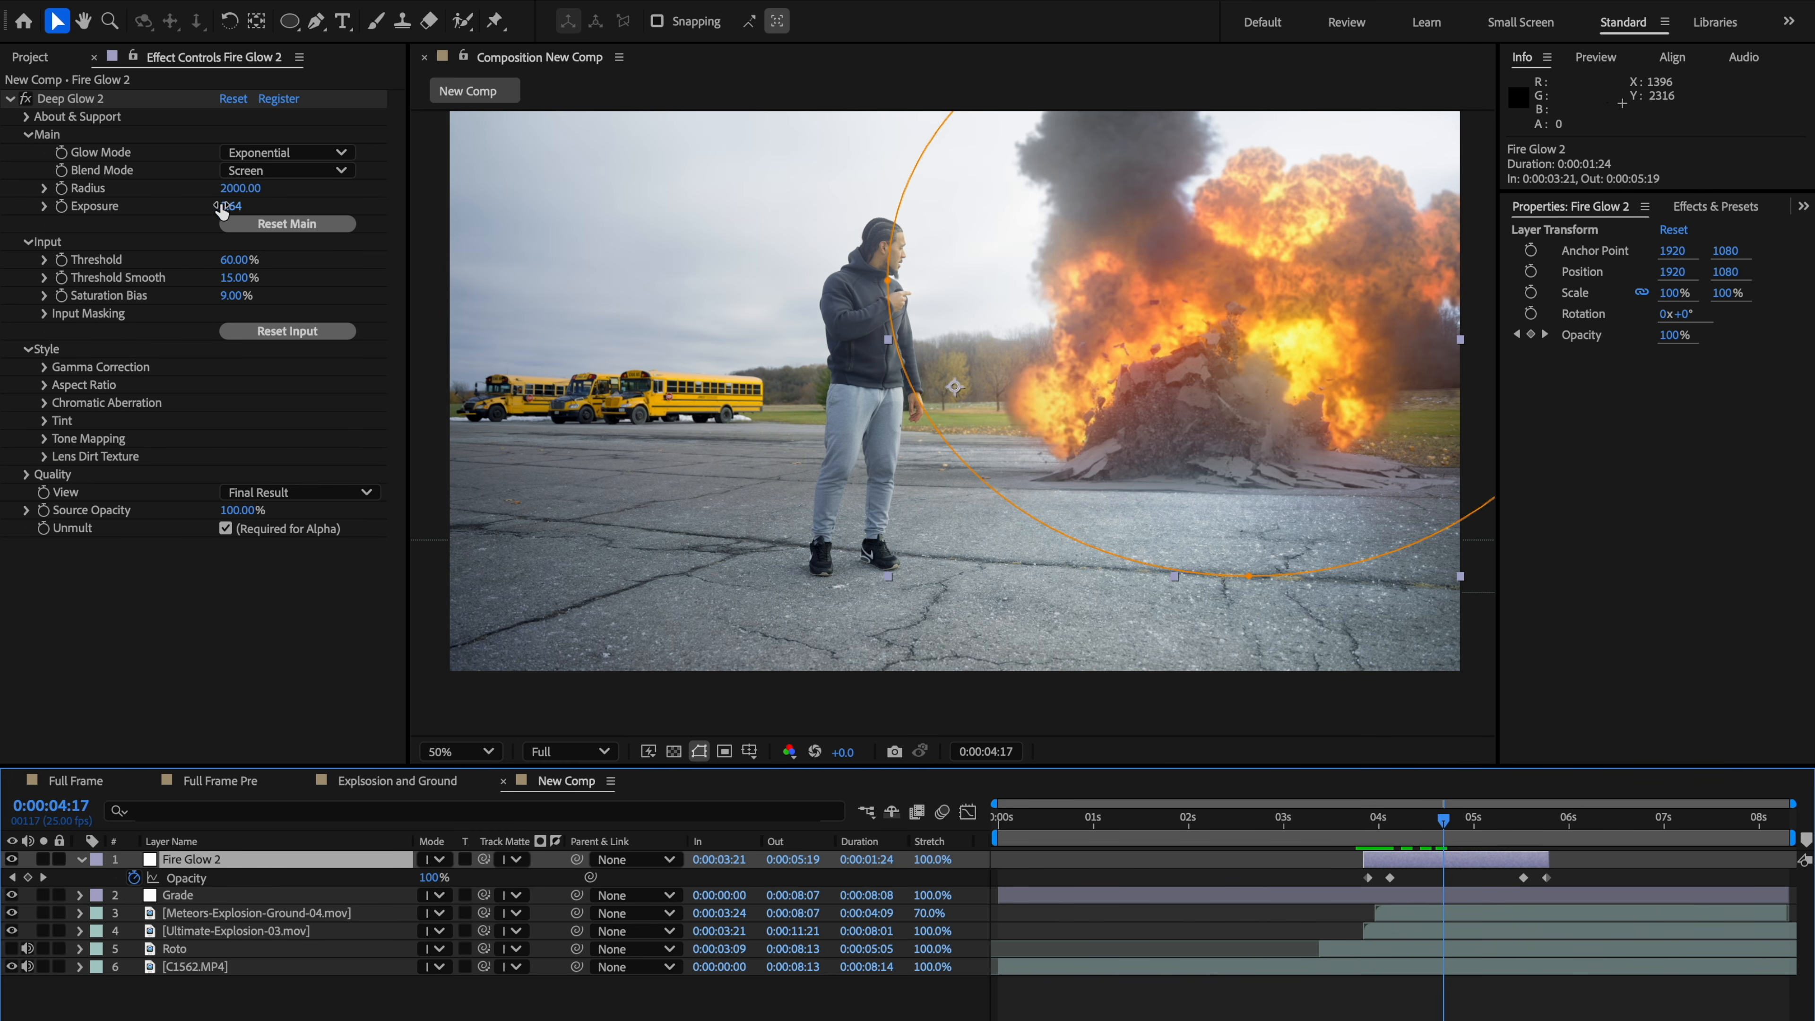
pyautogui.moveTo(238, 205); pyautogui.dragTo(300, 206)
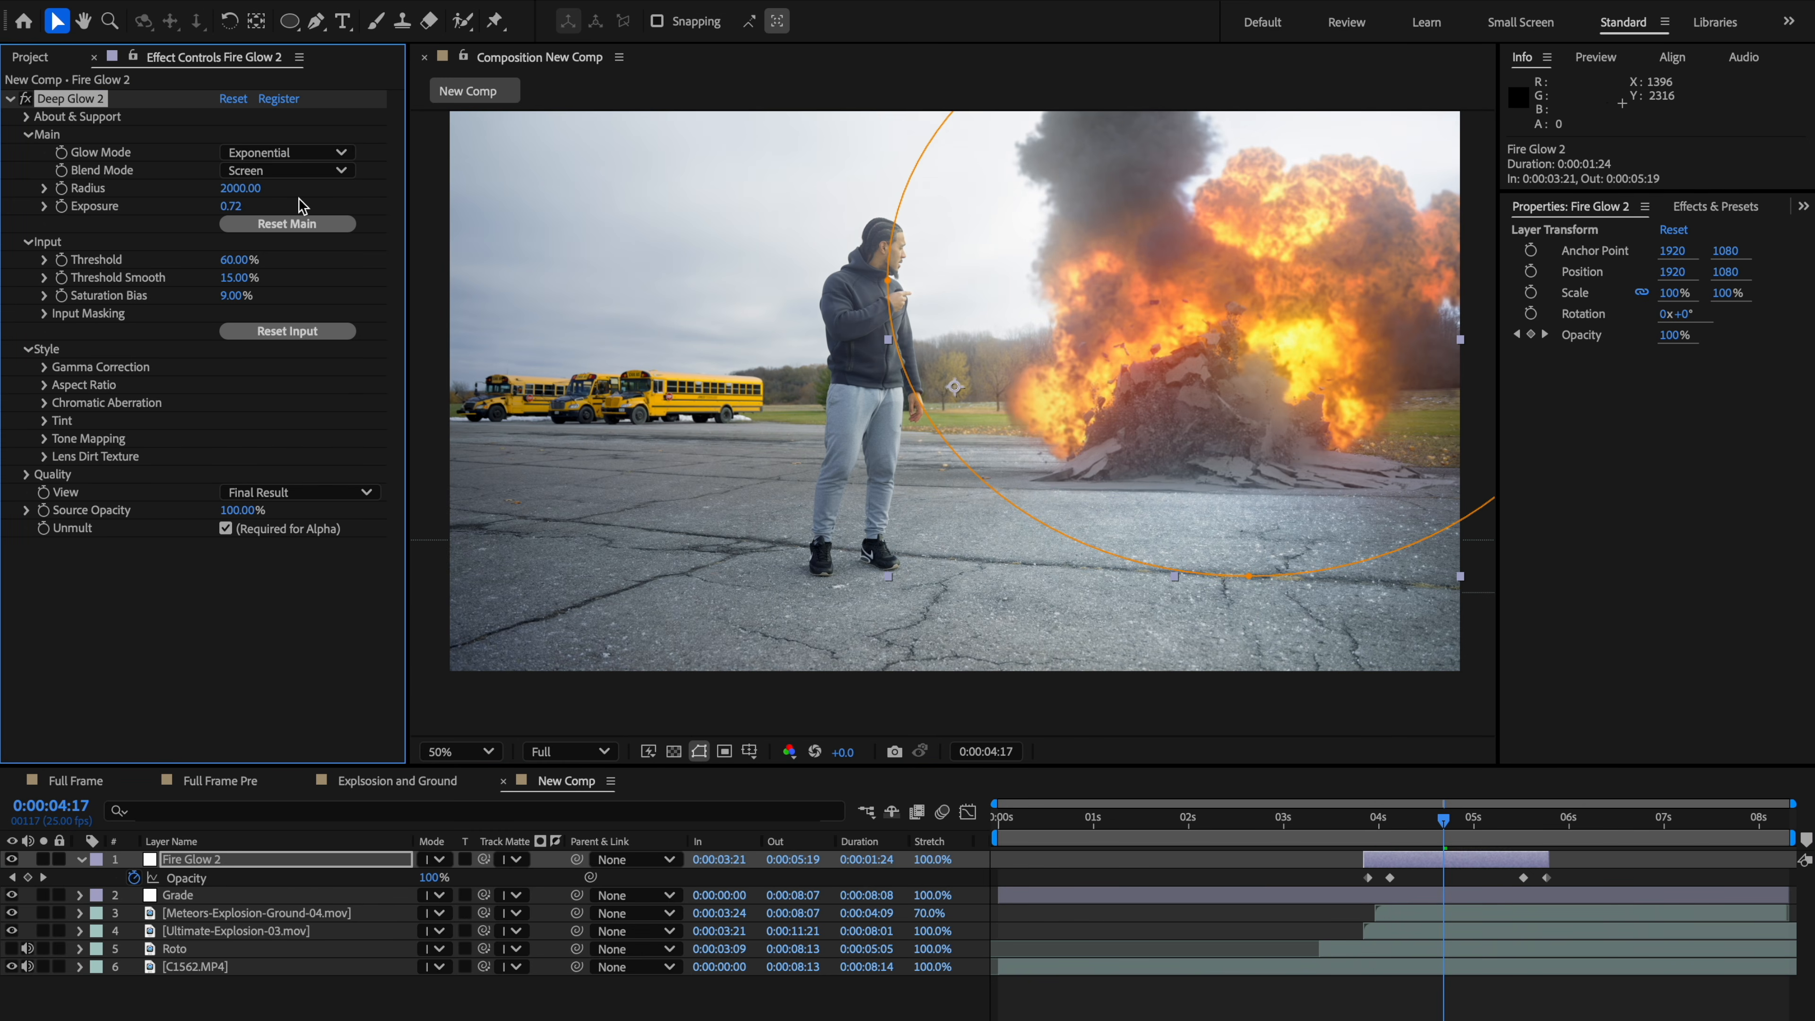
pyautogui.hotkey('ctrl', 'z')
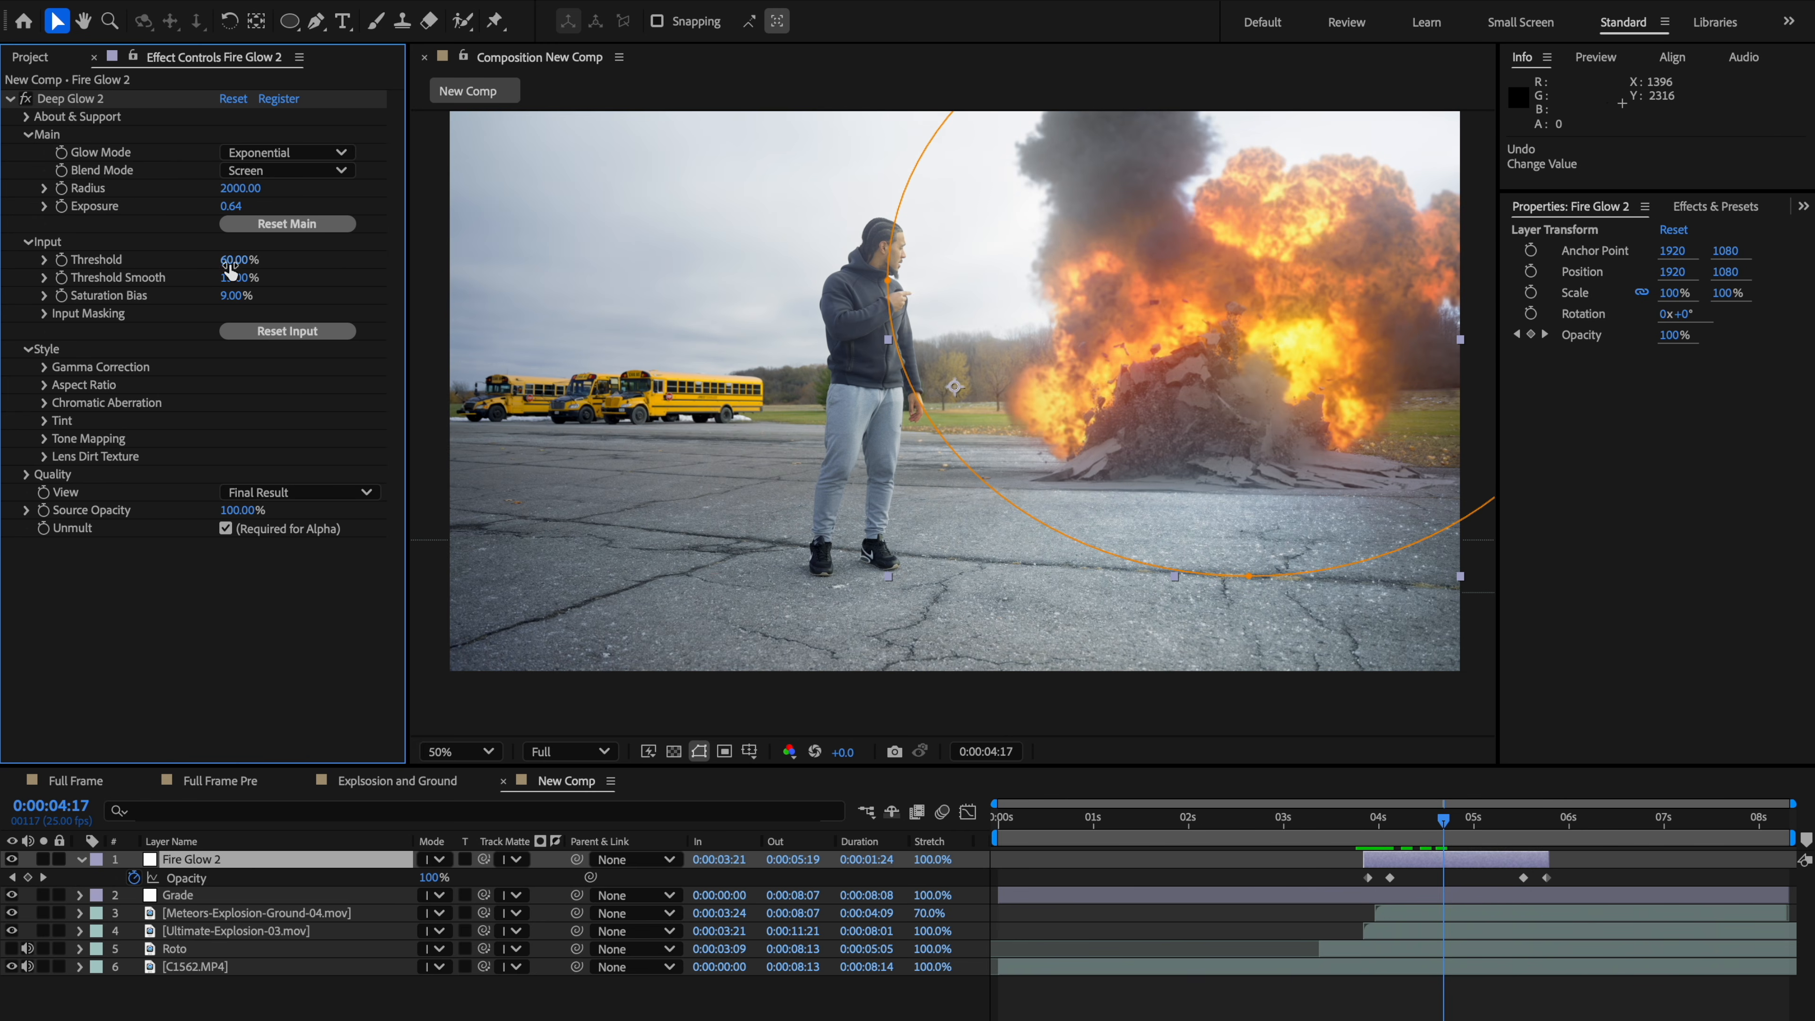
pyautogui.moveTo(230, 261)
pyautogui.mouseDown()
pyautogui.moveTo(269, 256)
pyautogui.moveTo(239, 261)
pyautogui.mouseUp()
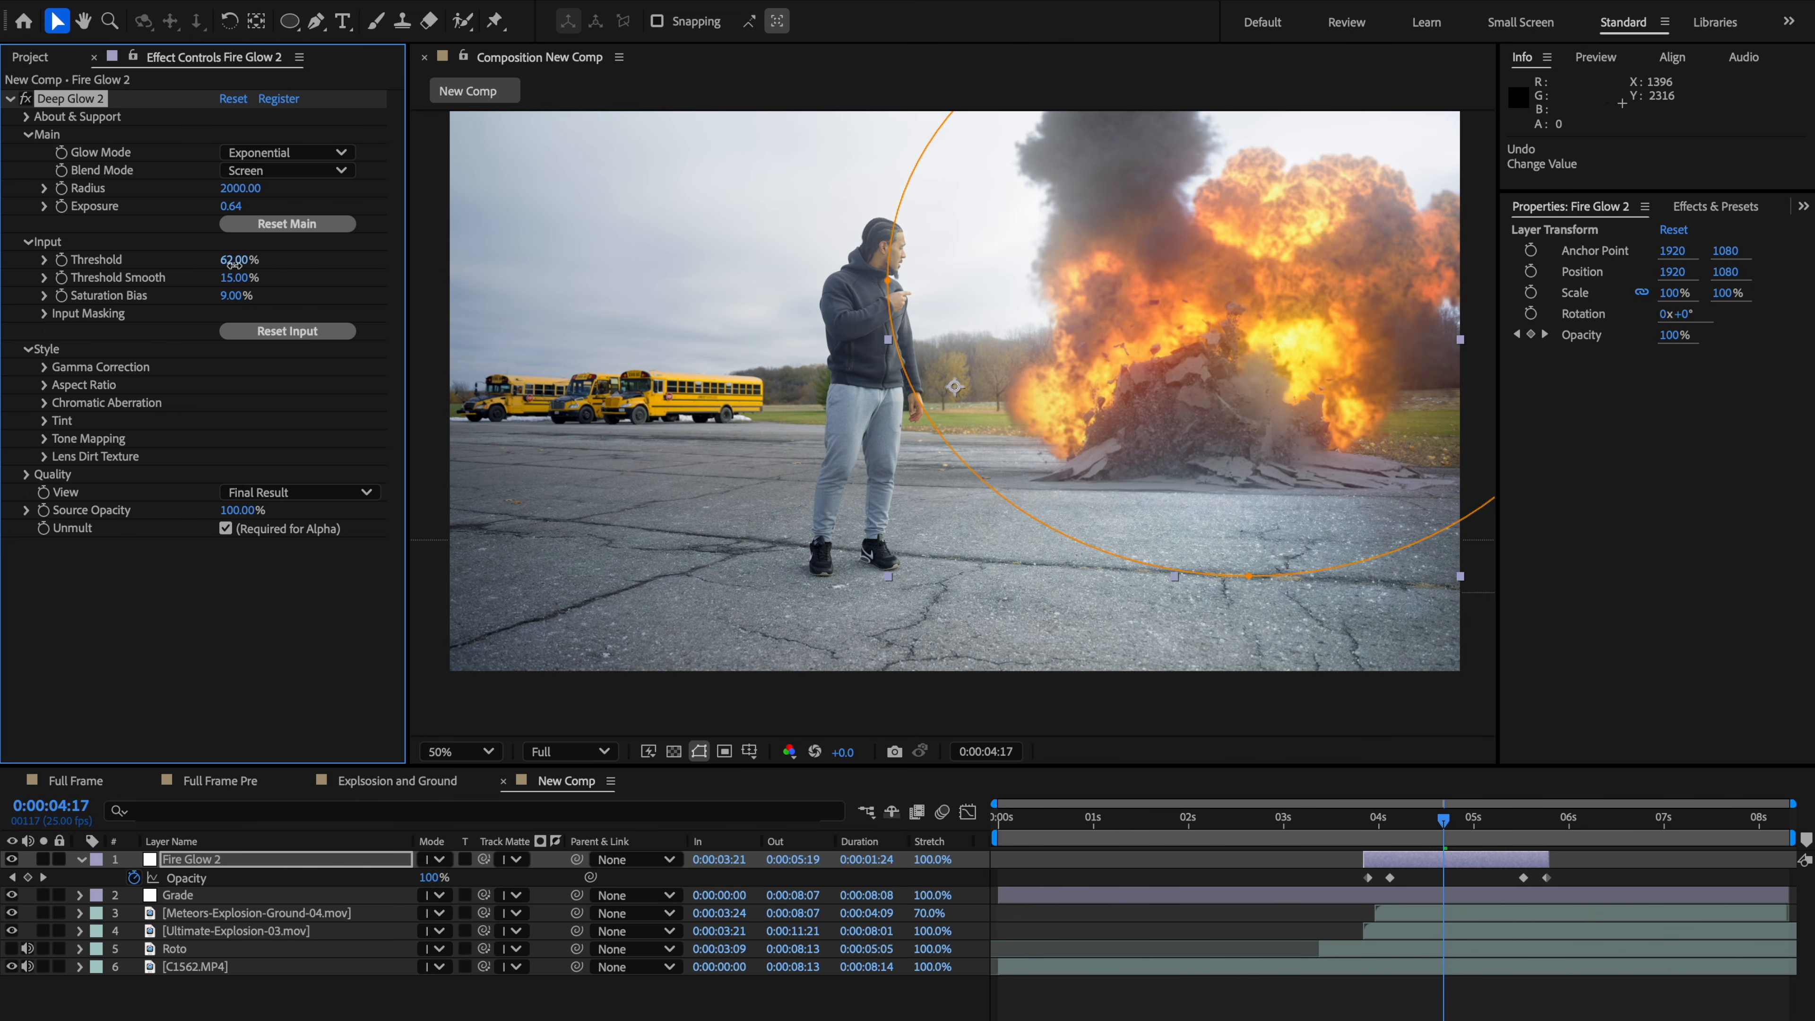
pyautogui.moveTo(234, 263); pyautogui.dragTo(231, 263)
pyautogui.moveTo(256, 278); pyautogui.dragTo(226, 287)
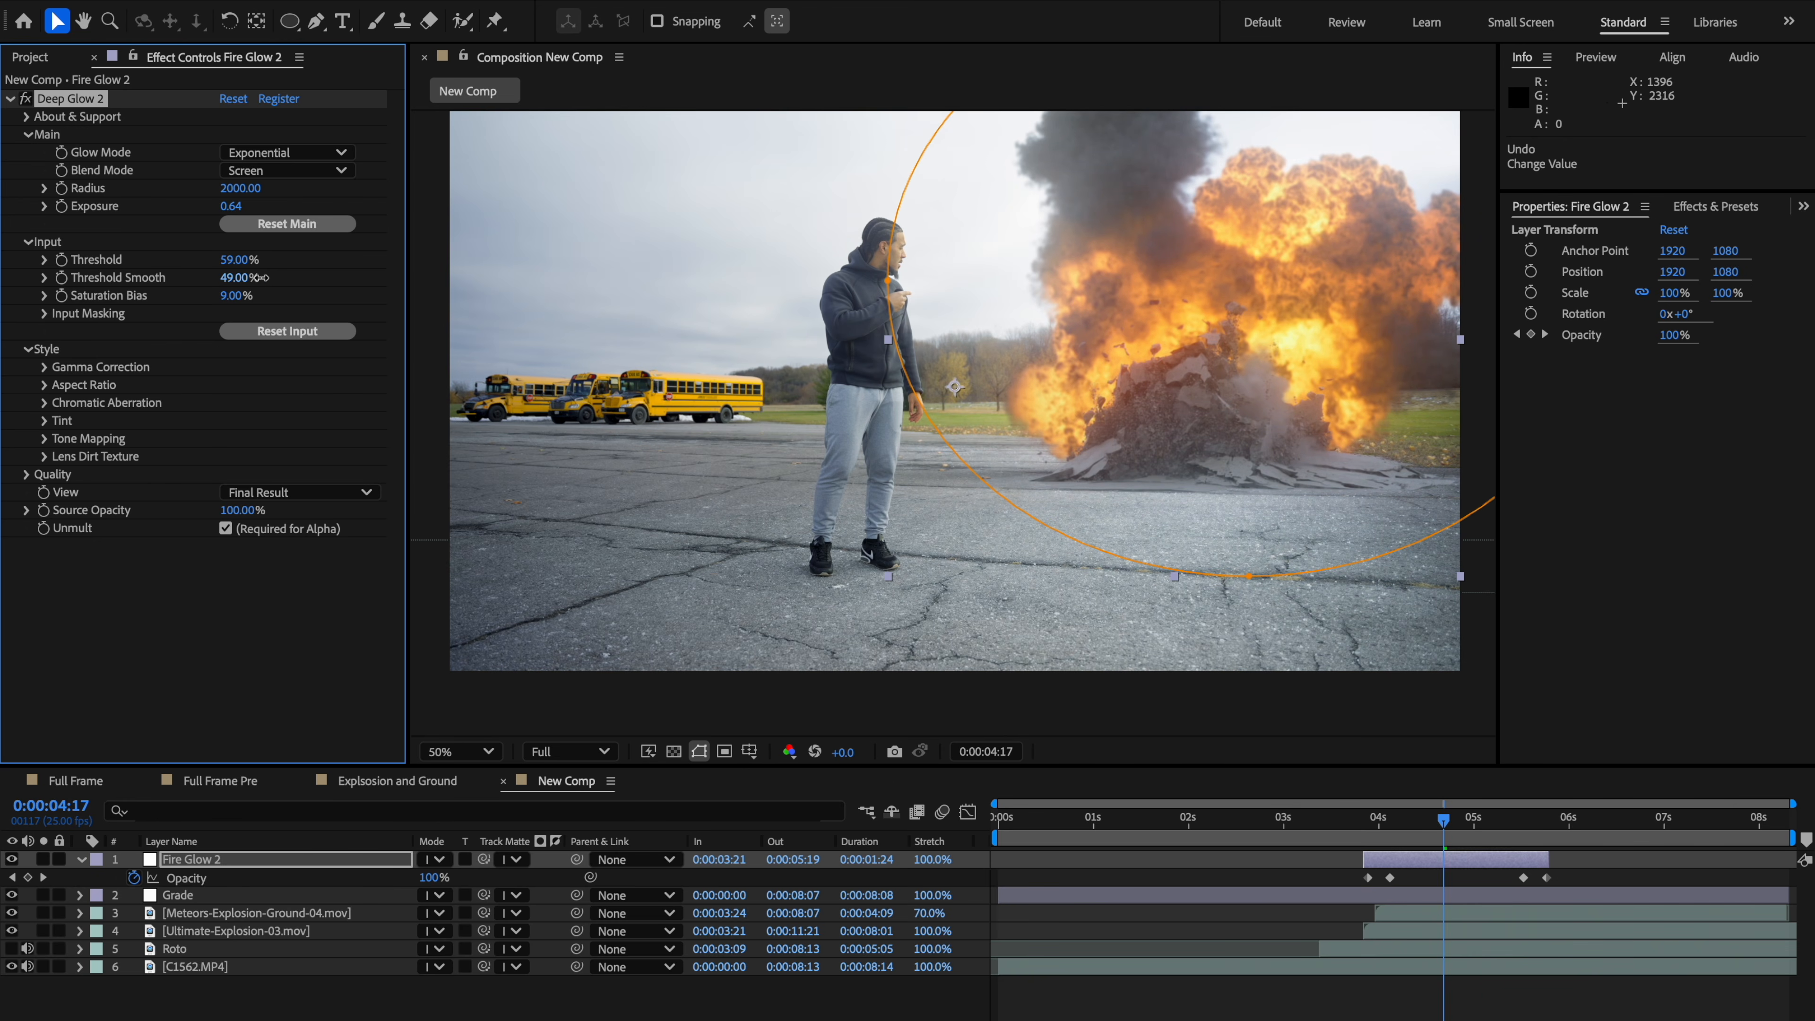
pyautogui.moveTo(235, 295)
pyautogui.mouseDown()
pyautogui.moveTo(308, 271)
pyautogui.moveTo(231, 291)
pyautogui.moveTo(261, 280)
pyautogui.mouseUp()
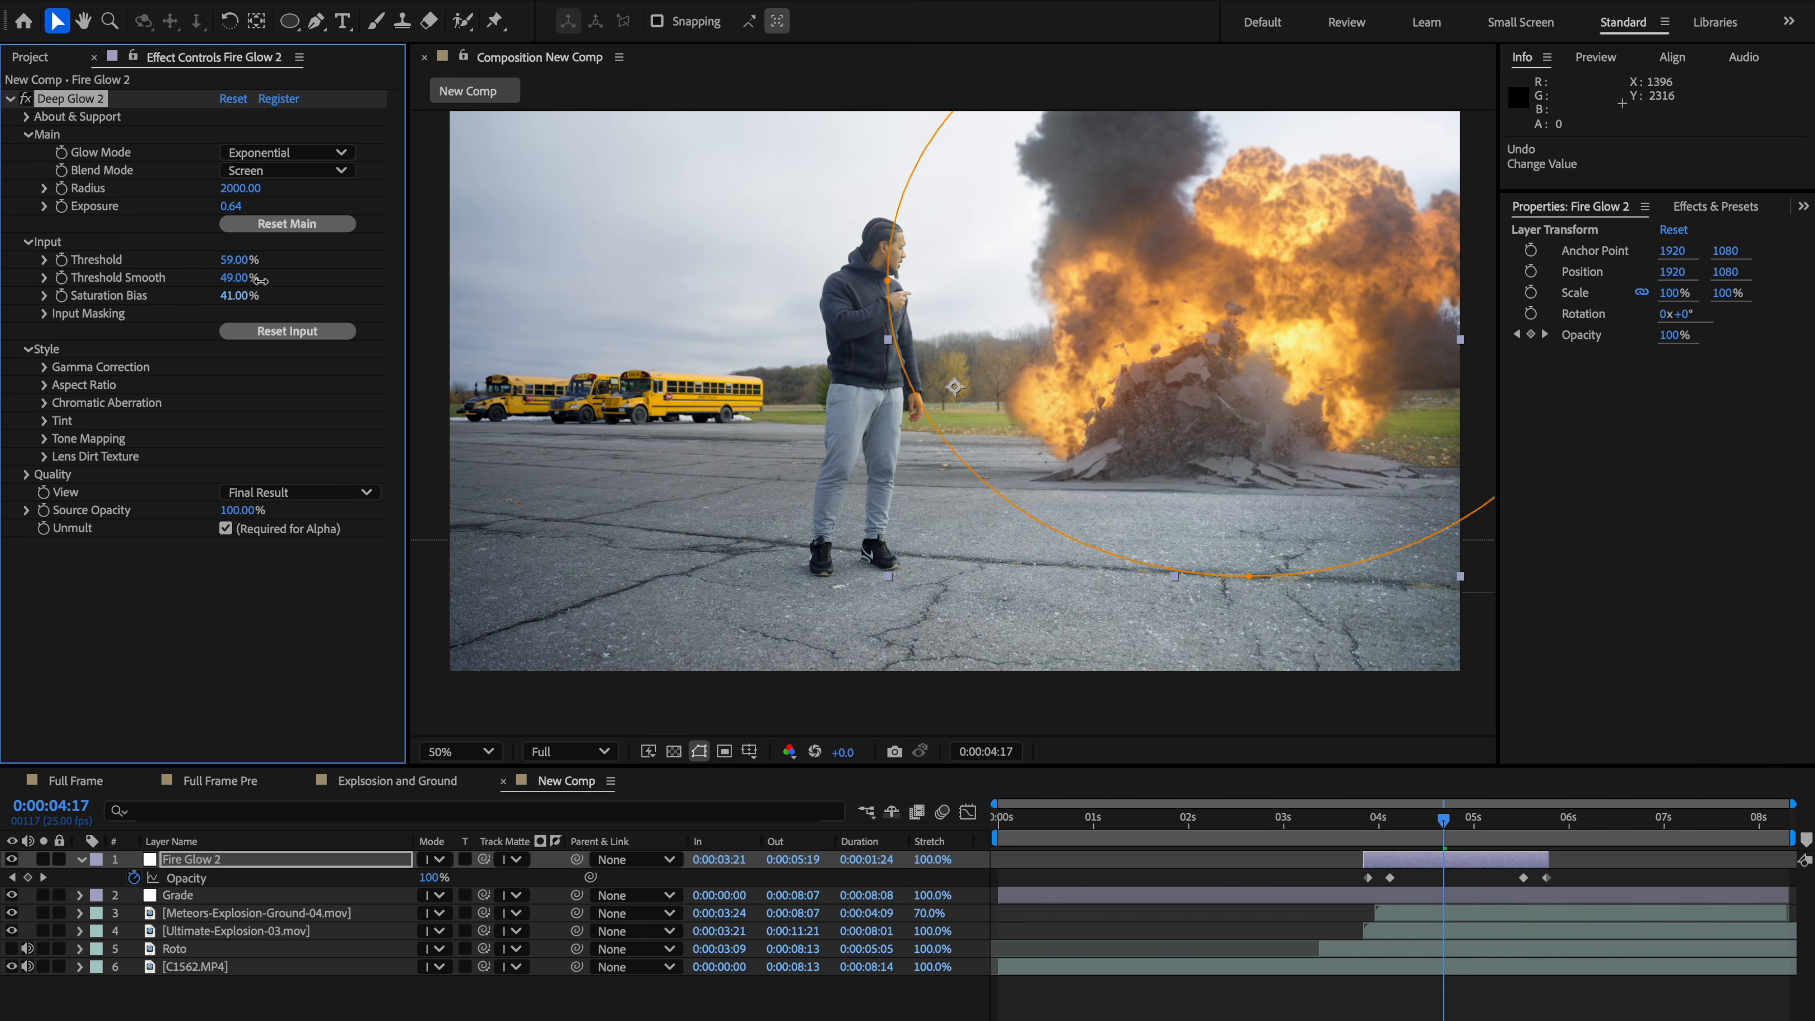
# Step: Open Fire Glow 2's mask properties and set Mask 1's feather to 1050 pixels
pyautogui.click(1101, 379)
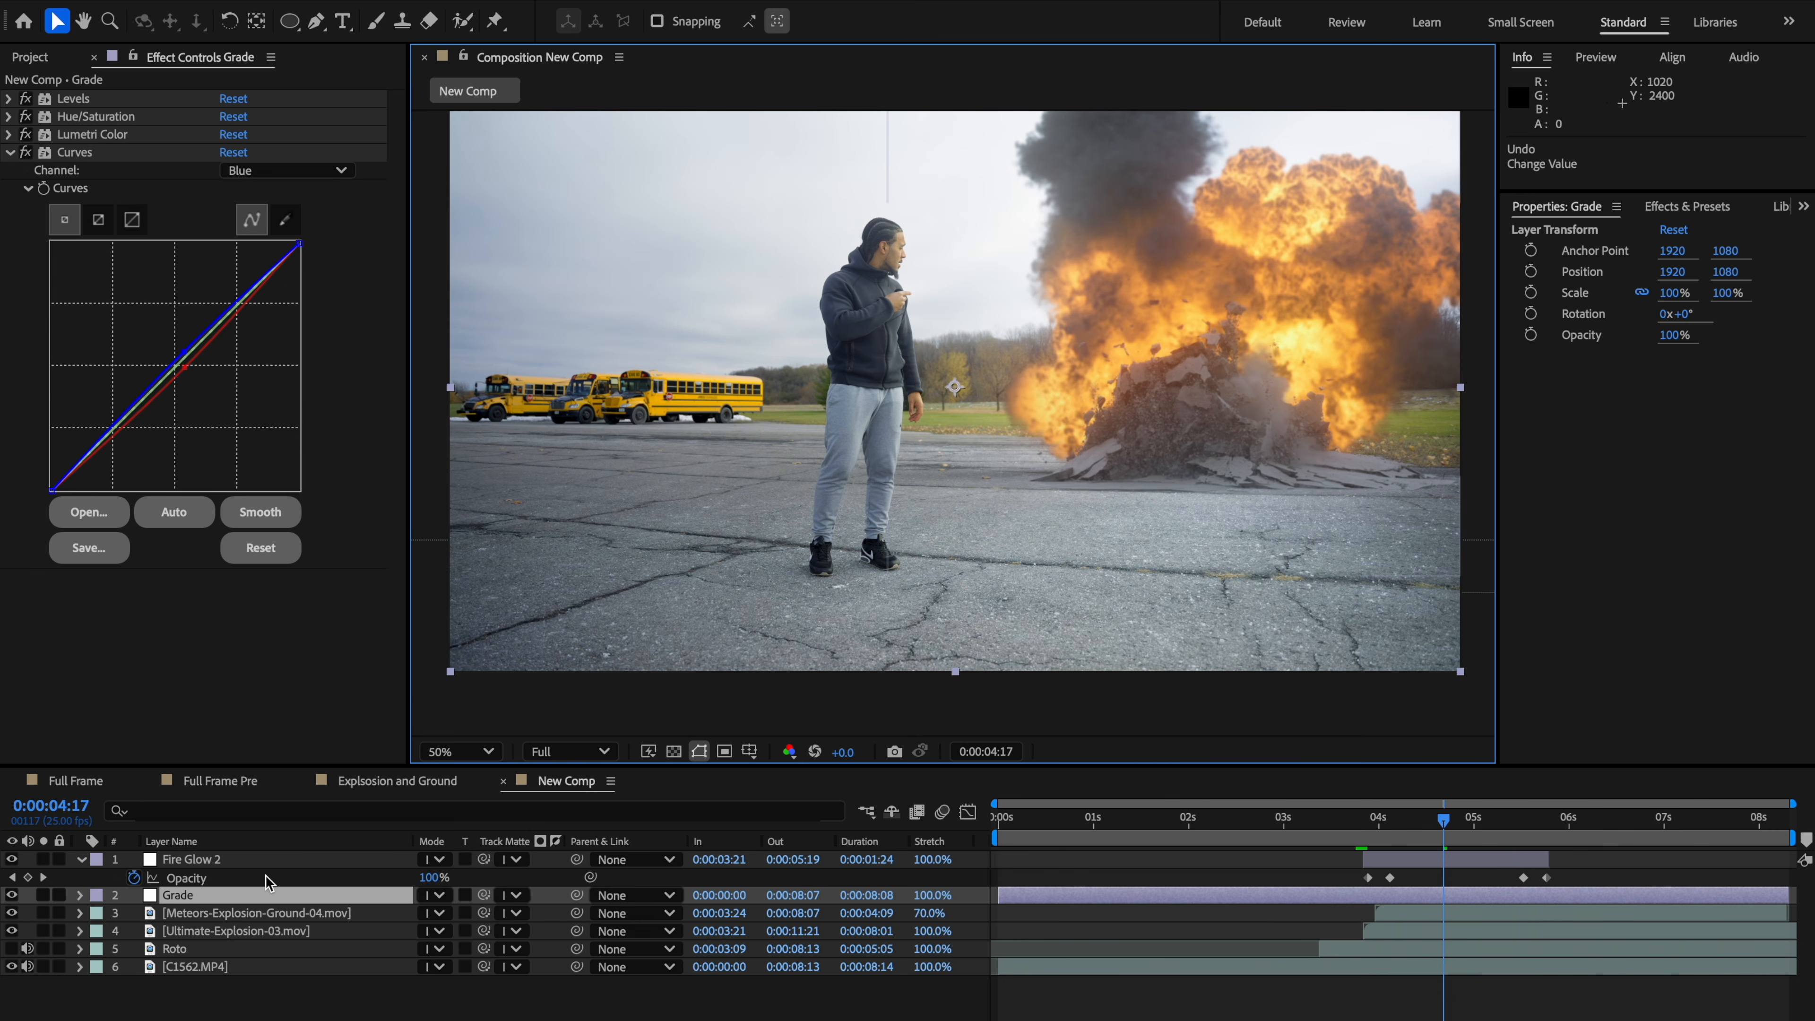
pyautogui.click(265, 859)
pyautogui.press('m')
pyautogui.press('m')
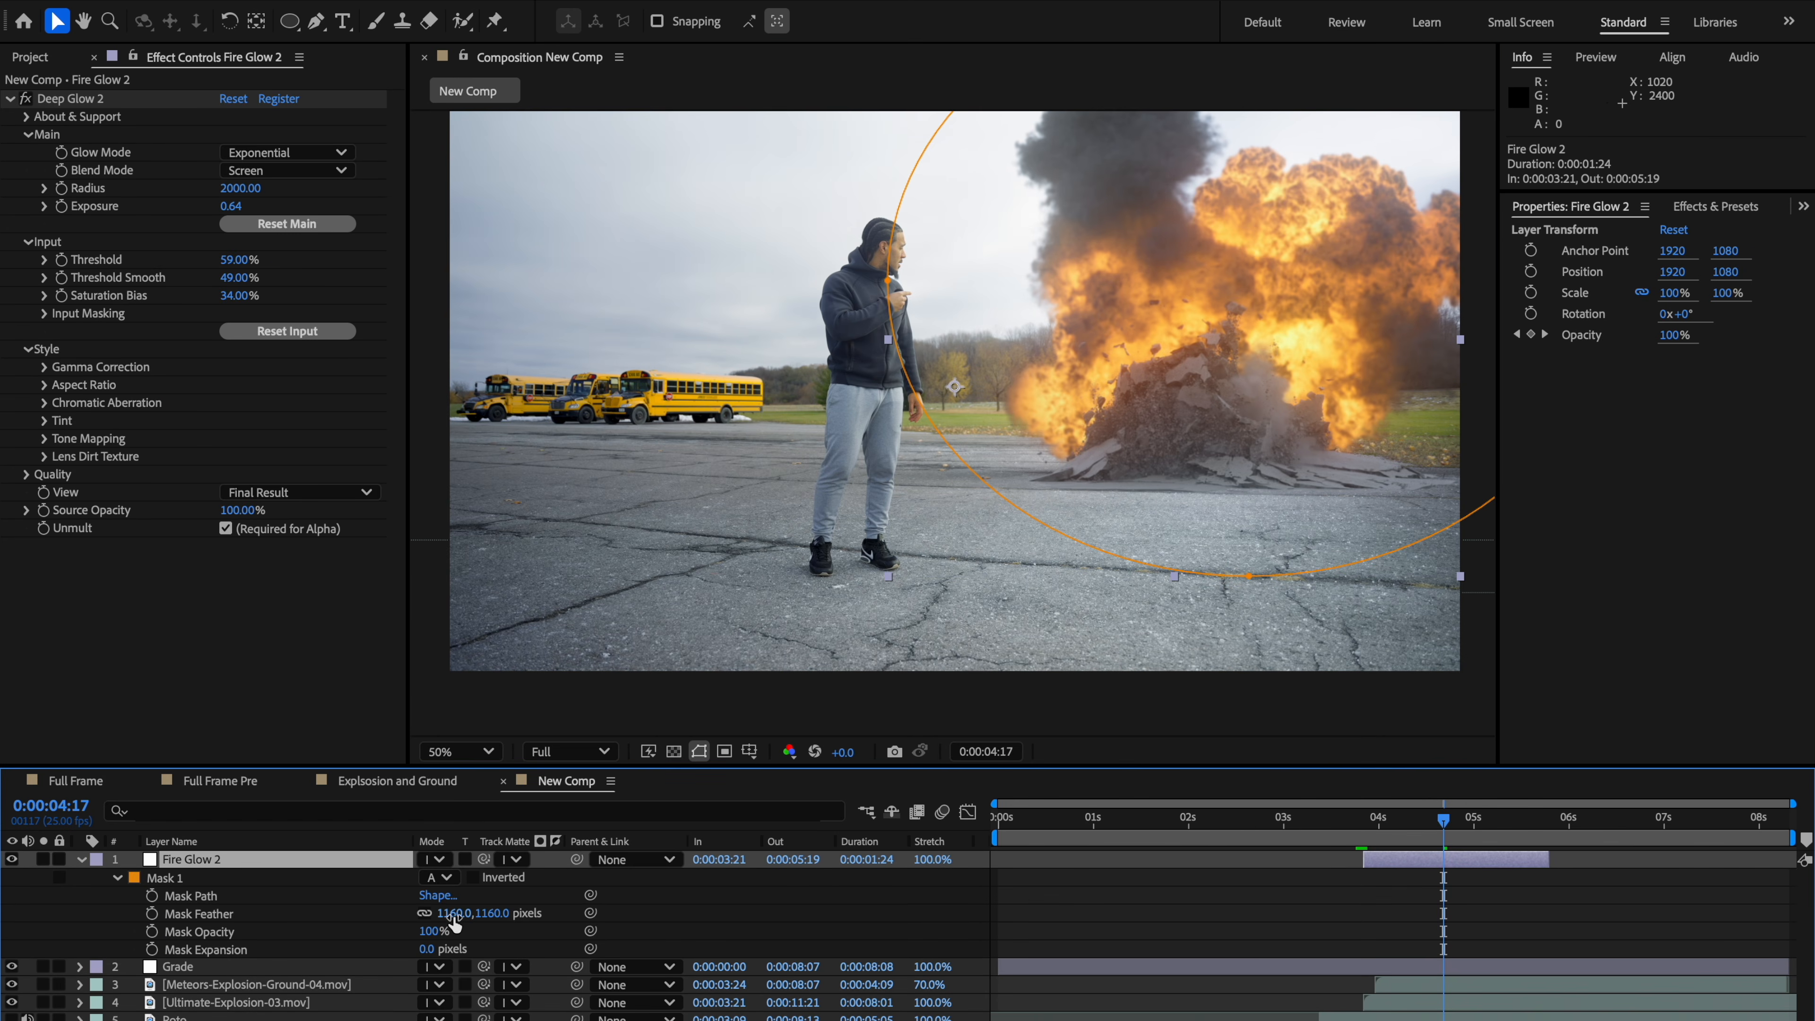
pyautogui.moveTo(453, 924); pyautogui.dragTo(493, 913)
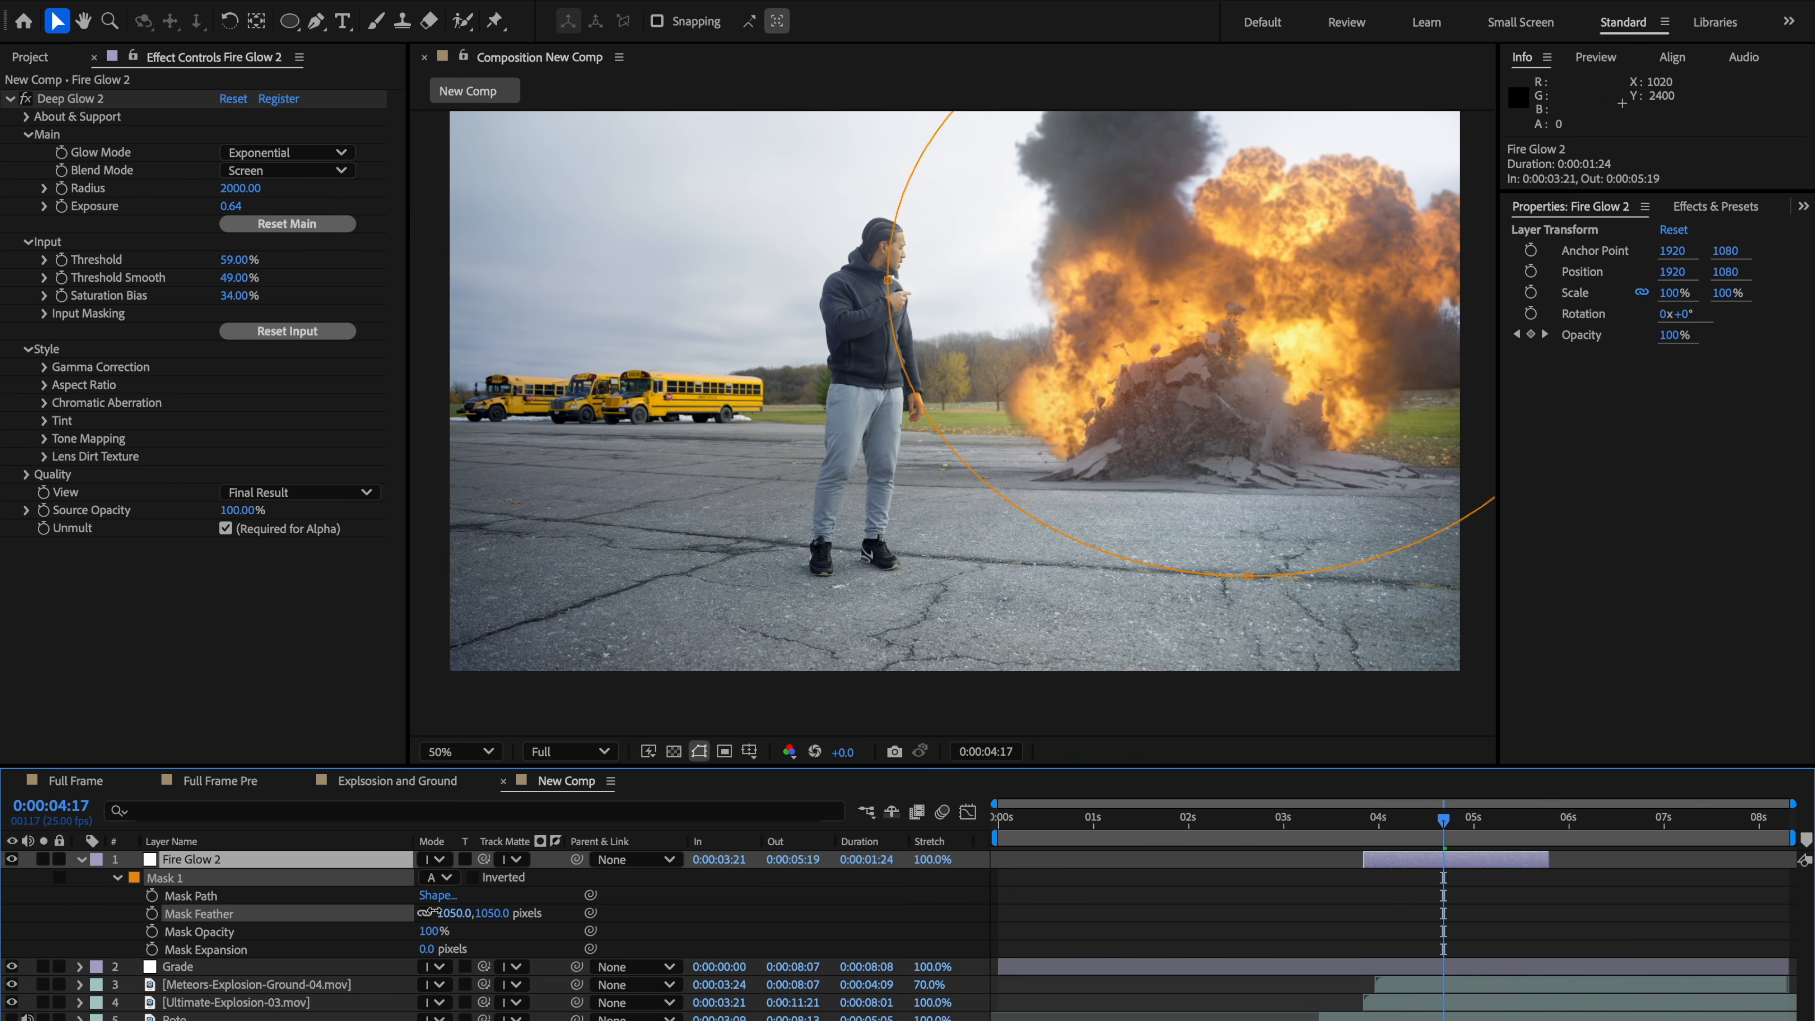
# Step: Toggle the Fire Glow 2 layer's visibility repeatedly to compare the shot with and without the glow
pyautogui.click(687, 517)
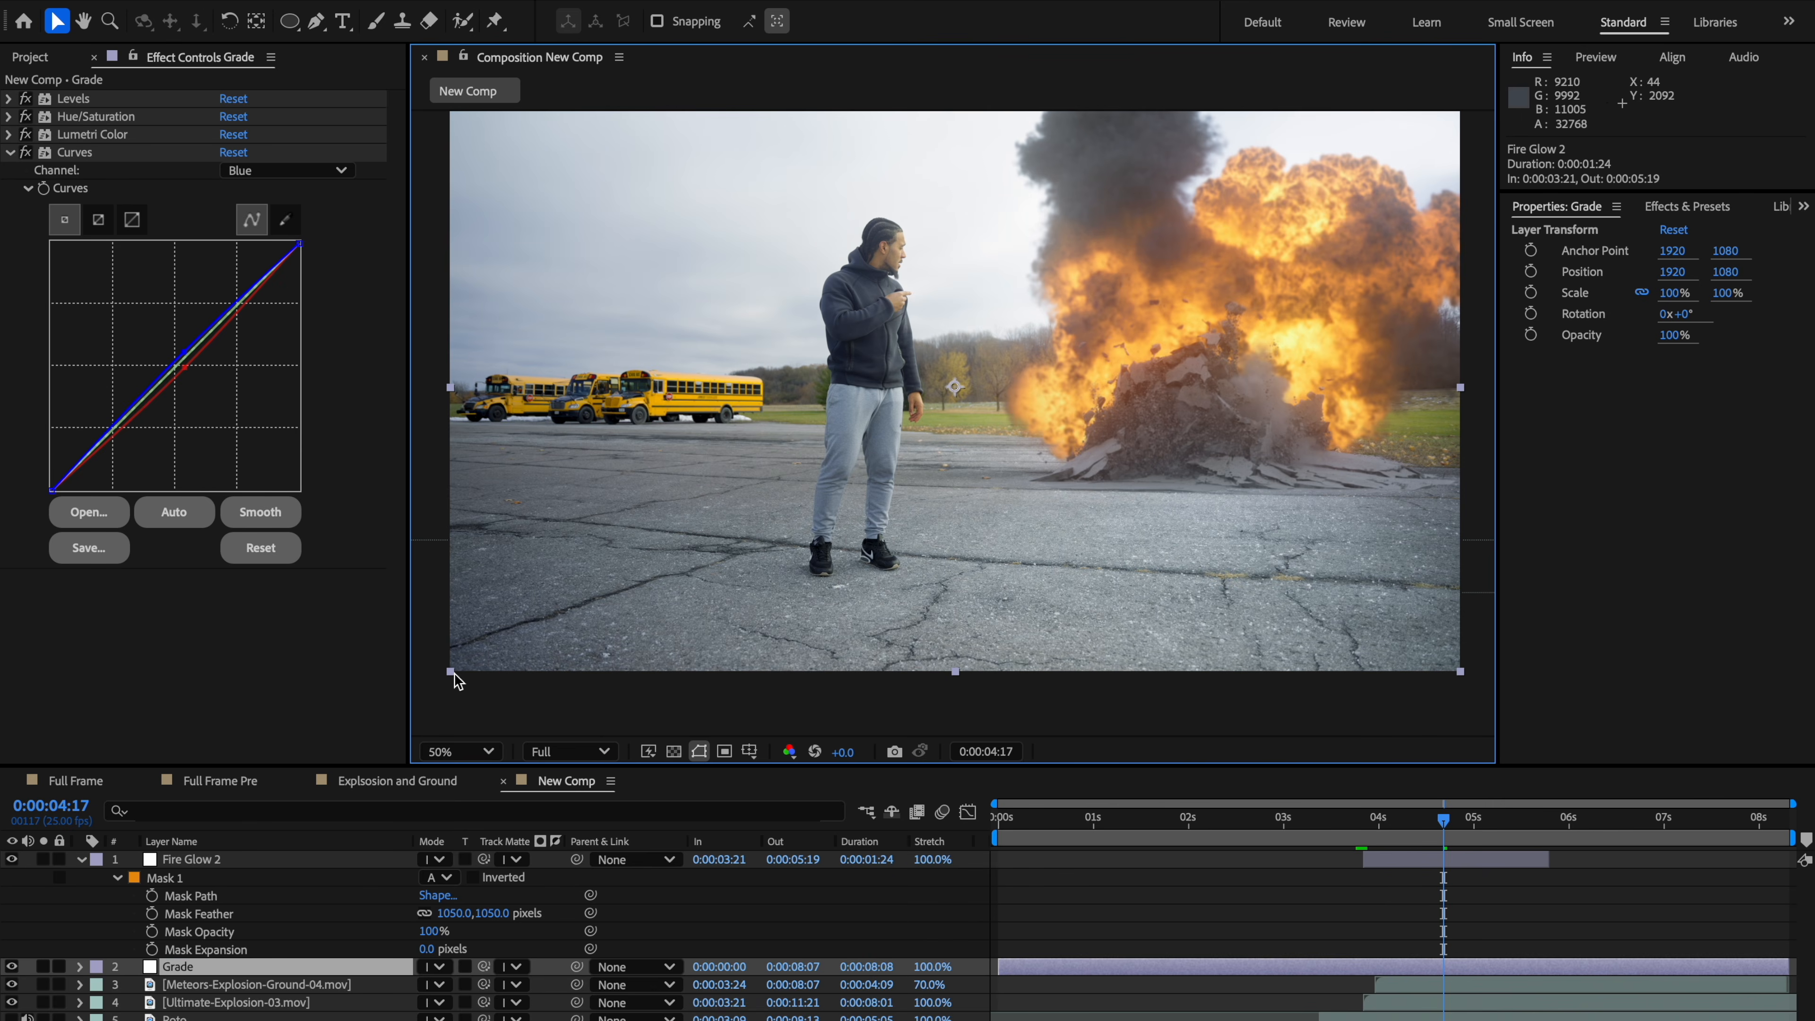
pyautogui.click(14, 861)
pyautogui.click(13, 861)
pyautogui.click(14, 860)
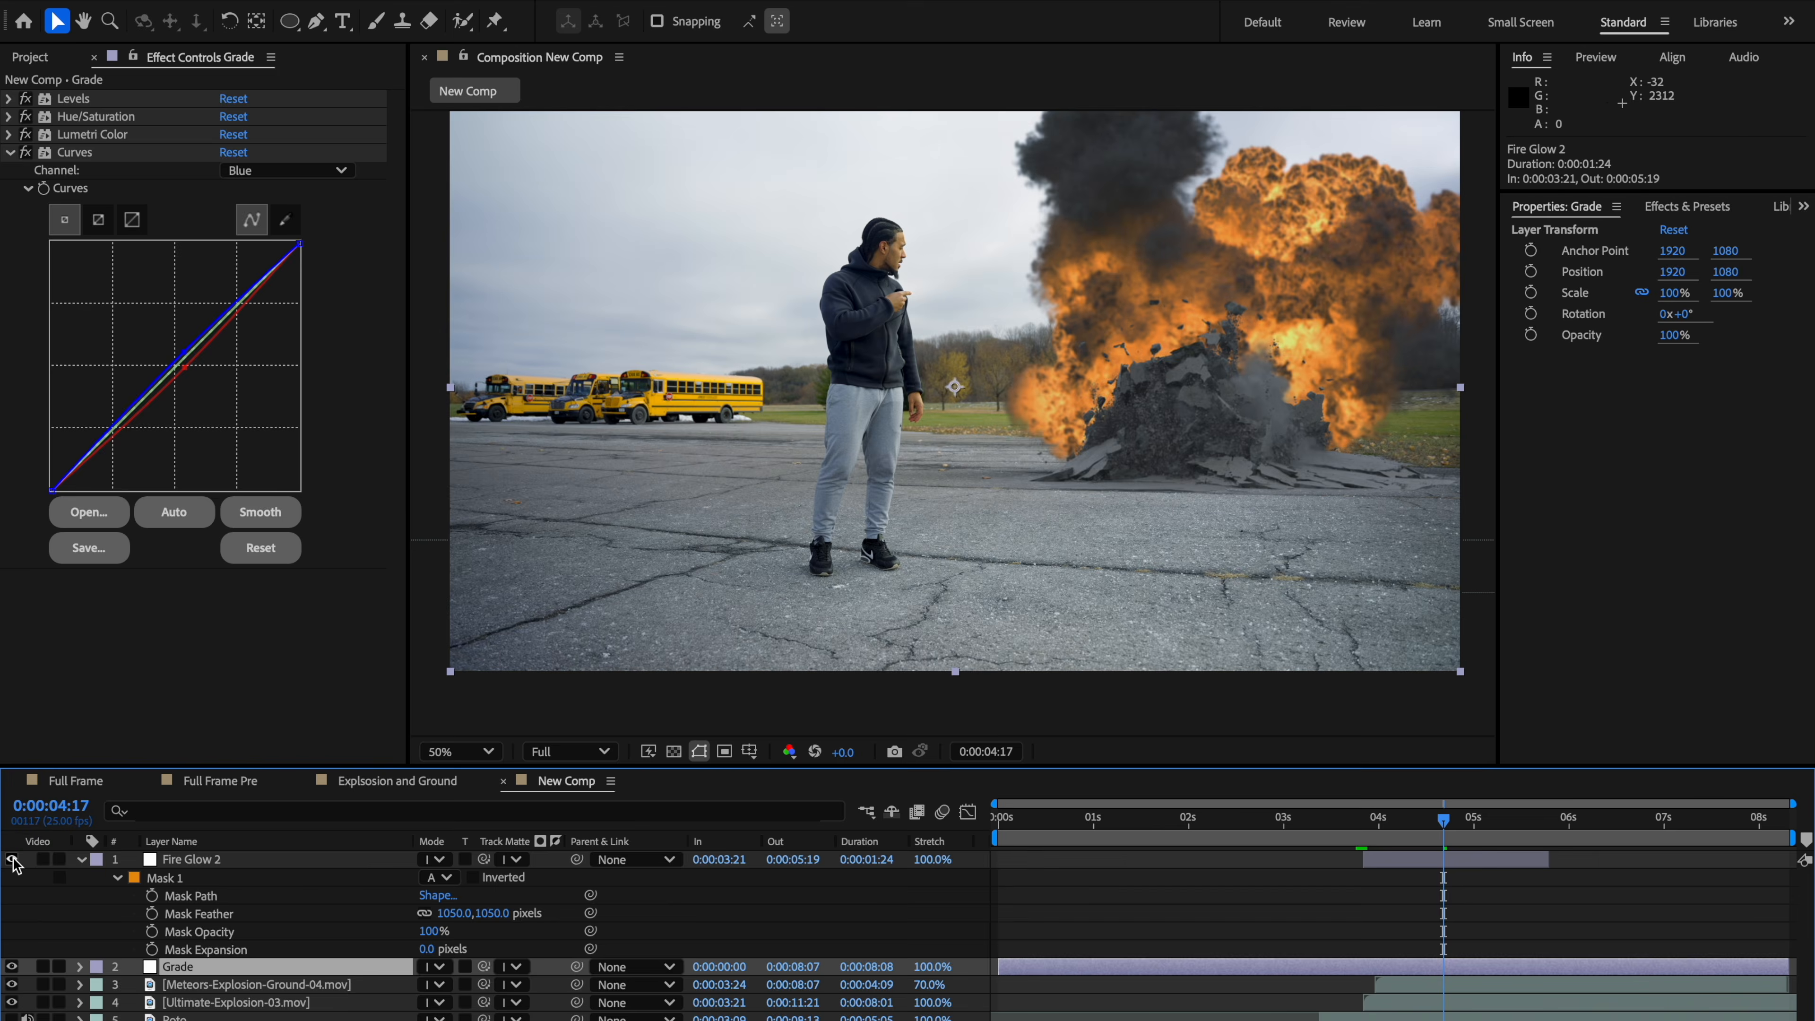
pyautogui.click(13, 860)
pyautogui.click(13, 861)
pyautogui.click(13, 860)
pyautogui.click(13, 861)
pyautogui.click(14, 860)
pyautogui.click(14, 861)
pyautogui.click(14, 861)
# Step: Zoom in on the explosion and toggle Fire Glow 2 to inspect the glow up close, then zoom back out
pyautogui.scroll(4, 1072, 488)
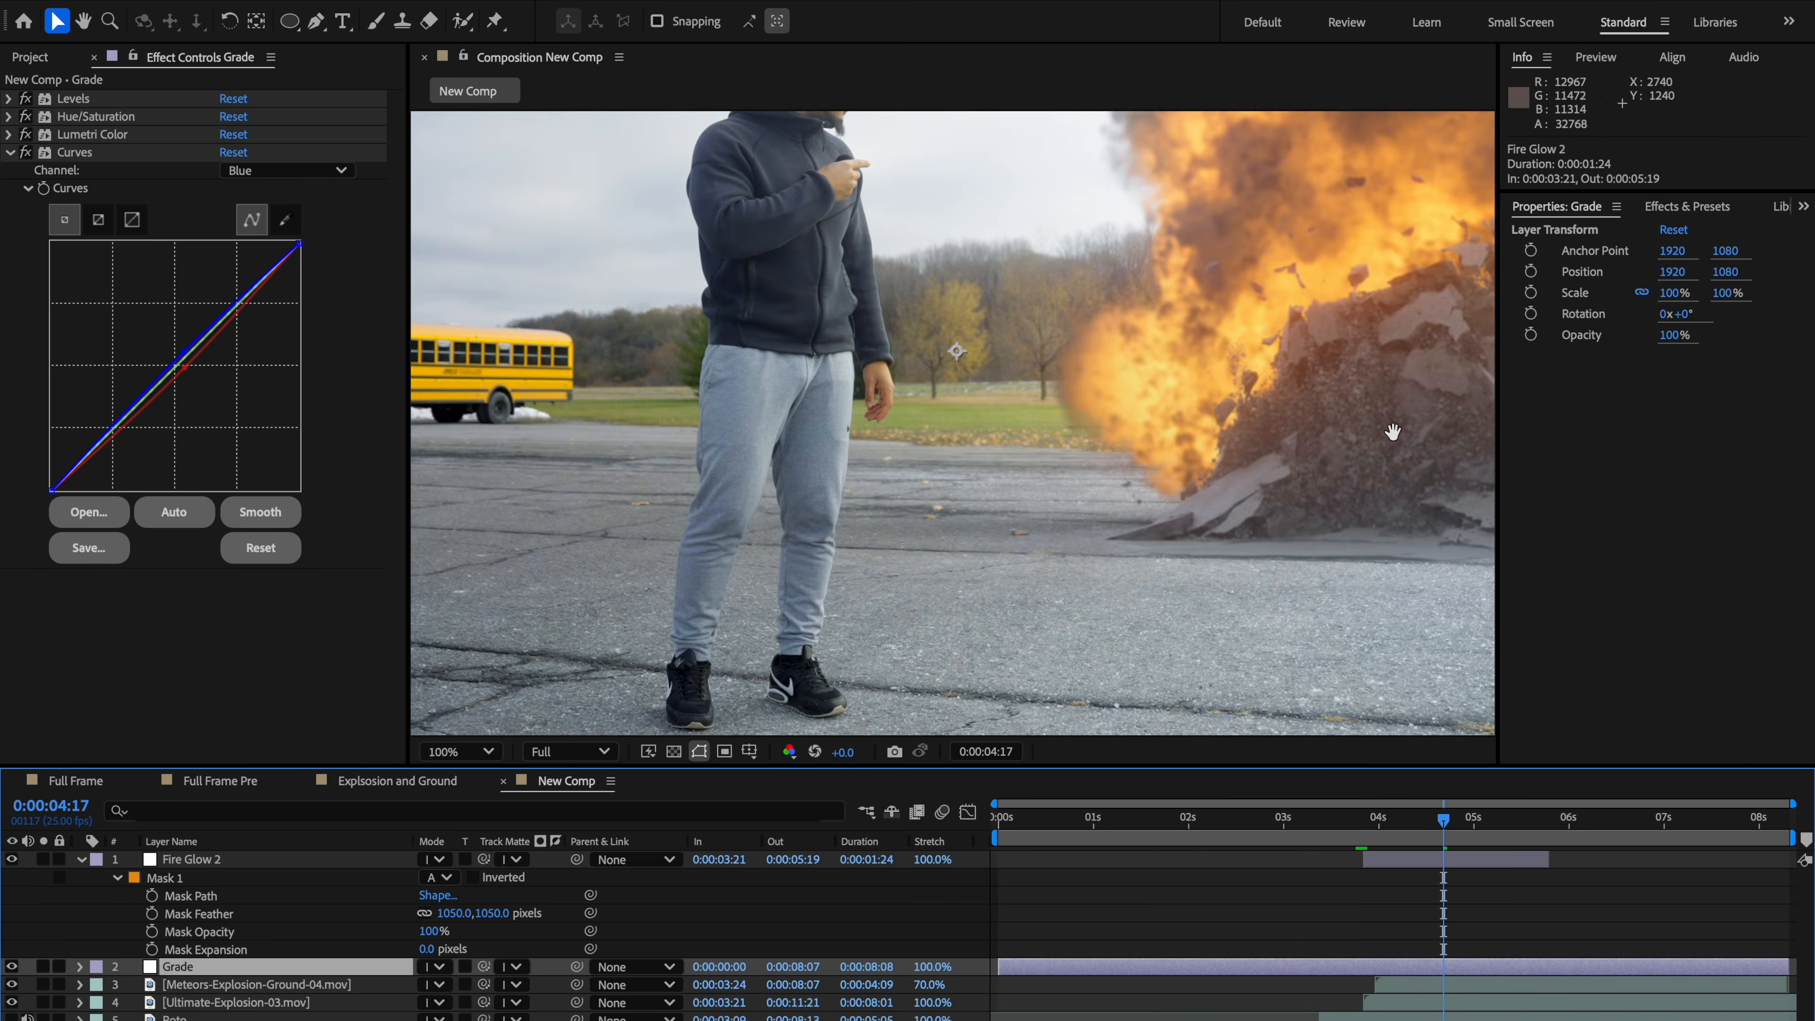
pyautogui.scroll(-2, 1100, 508)
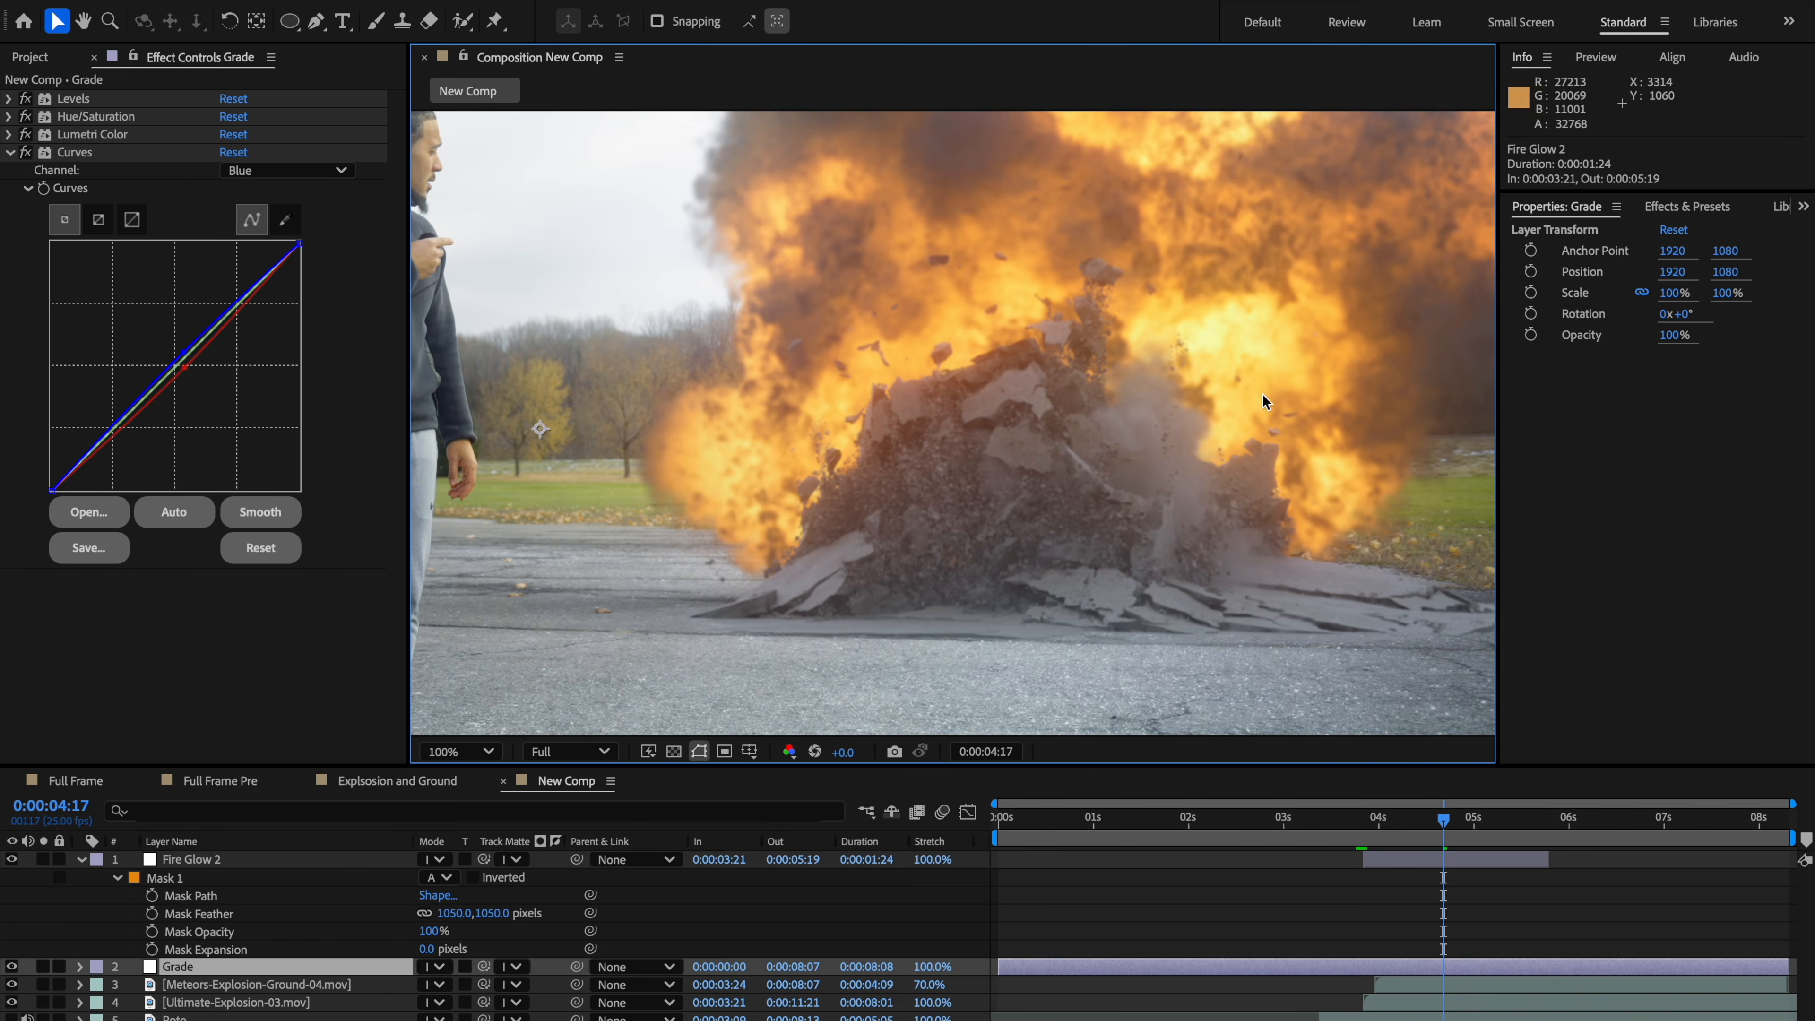
pyautogui.click(12, 859)
pyautogui.click(12, 859)
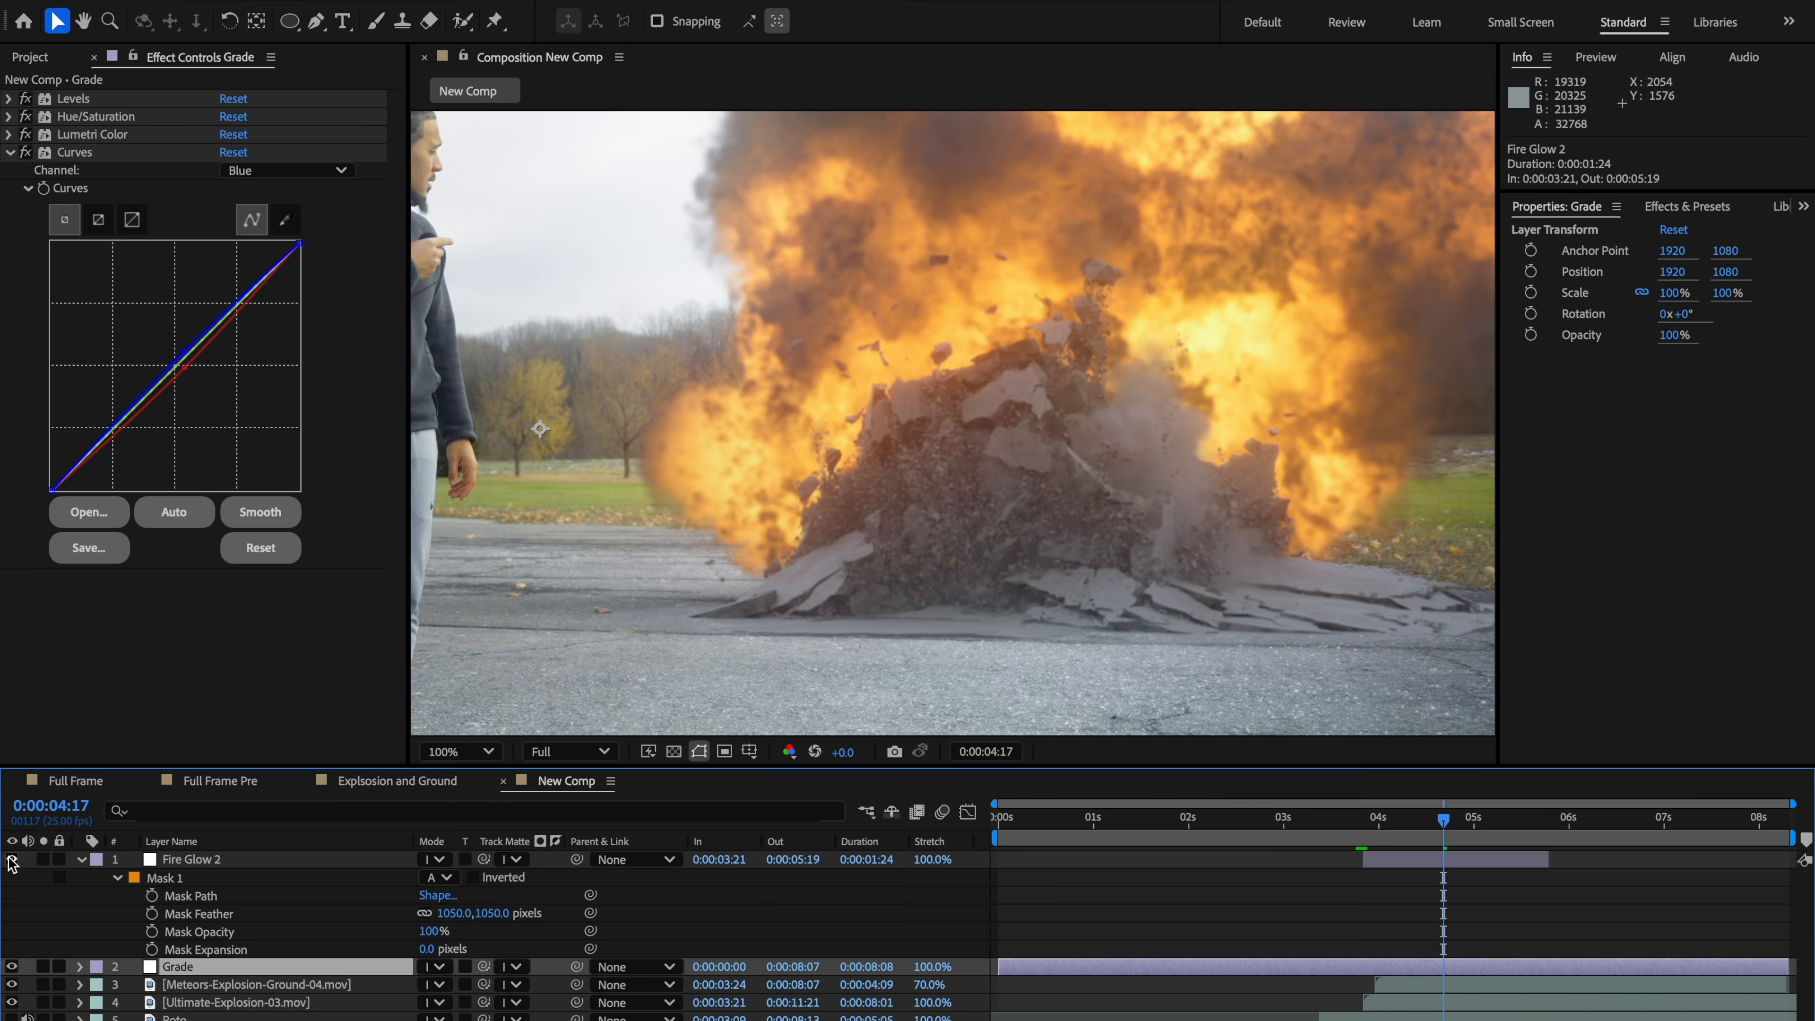
pyautogui.click(12, 859)
pyautogui.click(13, 860)
pyautogui.scroll(-4, 1001, 573)
pyautogui.scroll(2, 1136, 546)
pyautogui.moveTo(1002, 573); pyautogui.dragTo(1016, 523)
pyautogui.scroll(-2, 936, 523)
pyautogui.scroll(2, 1017, 529)
pyautogui.scroll(-2, 1009, 547)
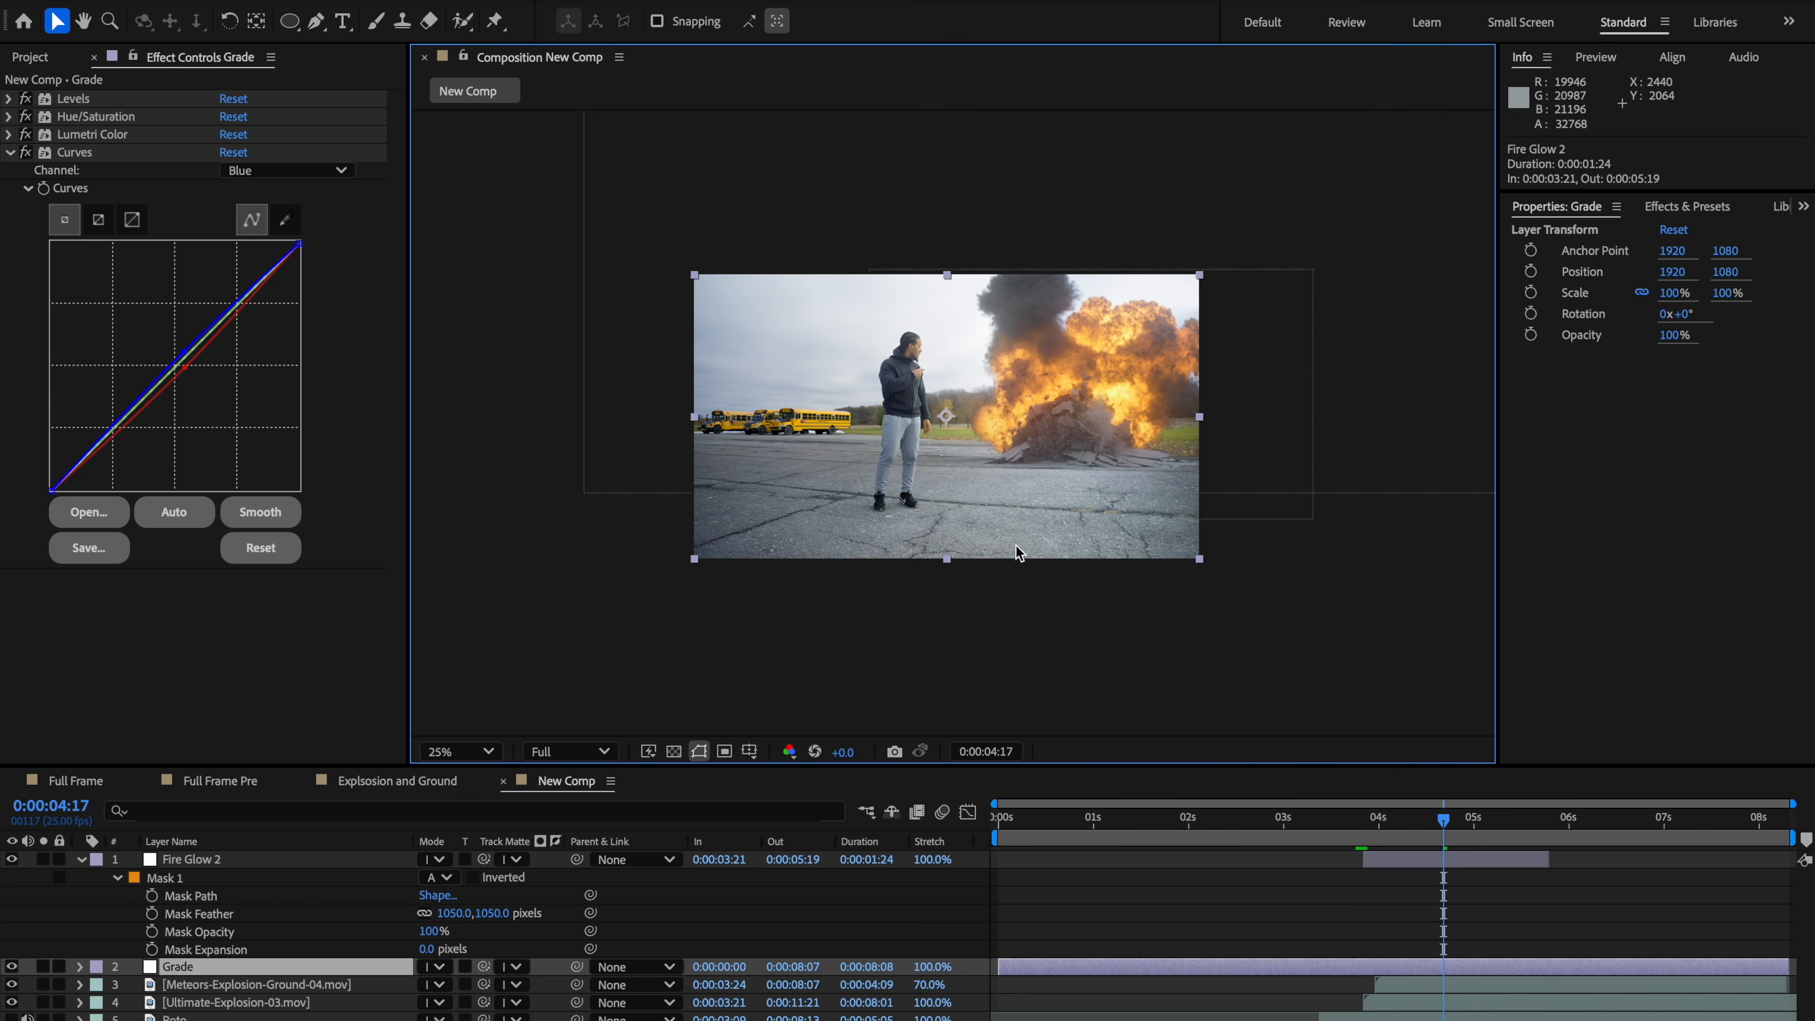
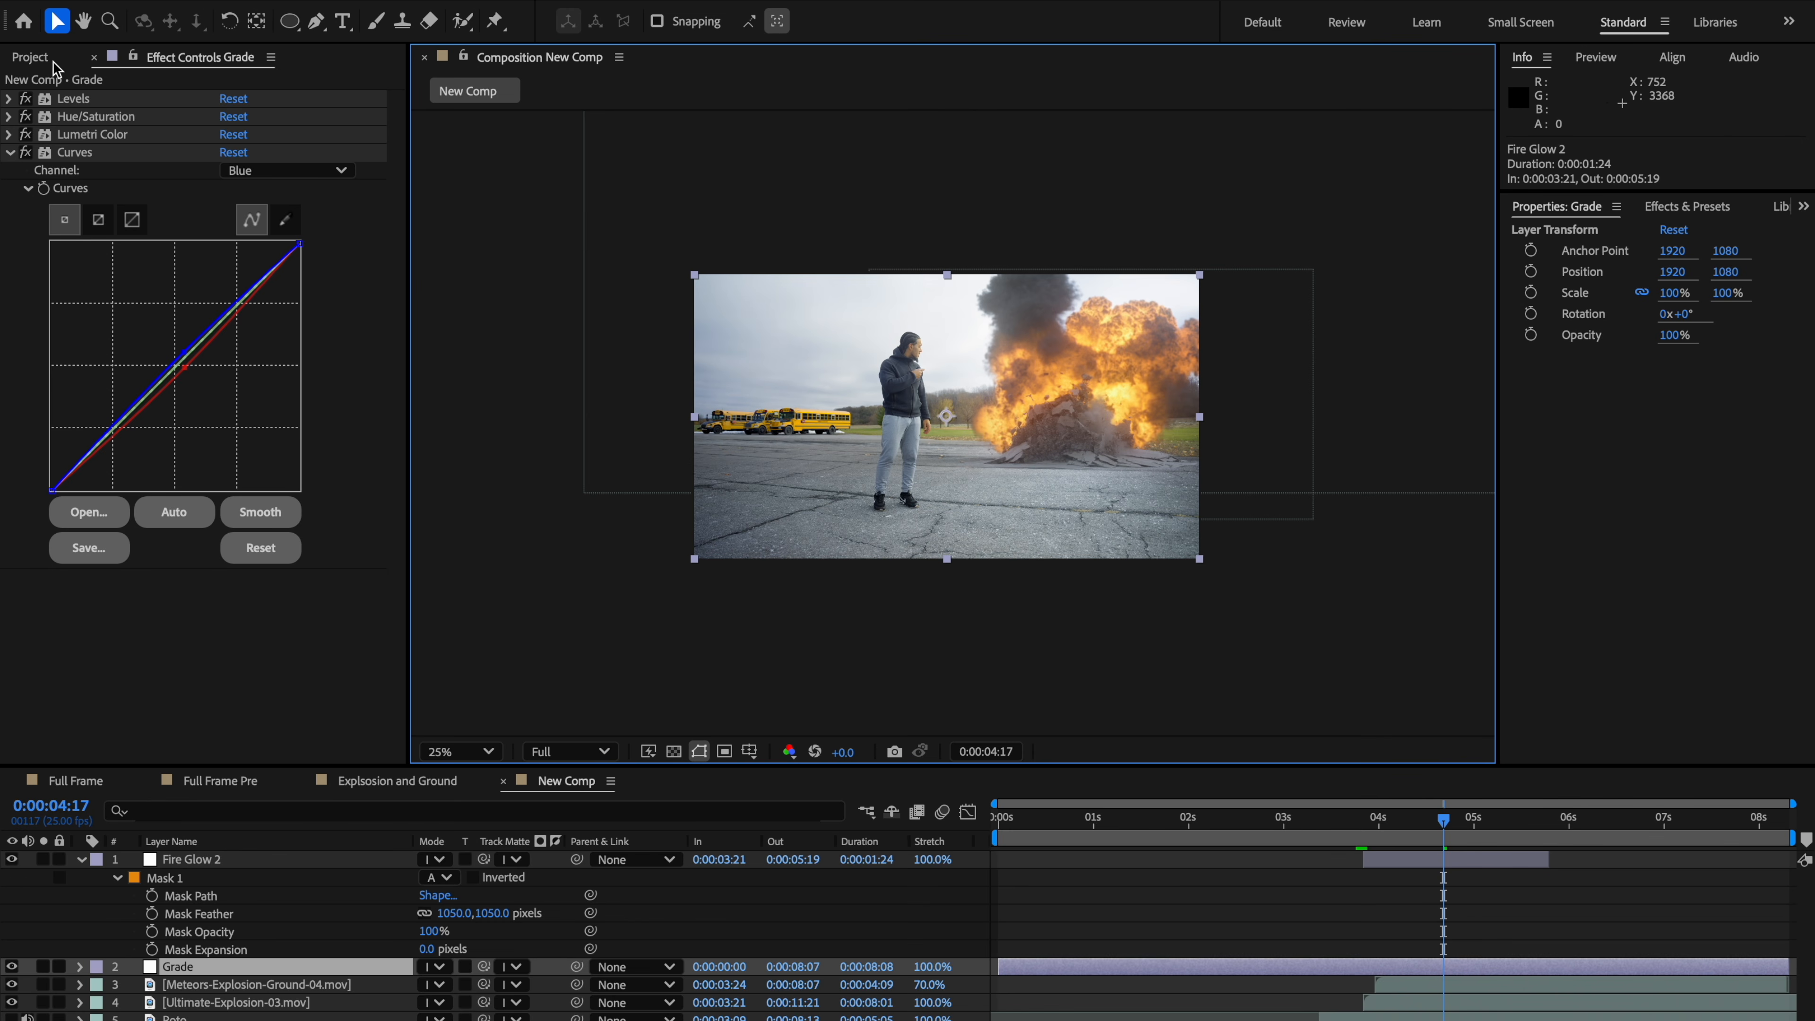
# Step: Add a new adjustment layer above Grade and rename it Vignette
pyautogui.click(79, 860)
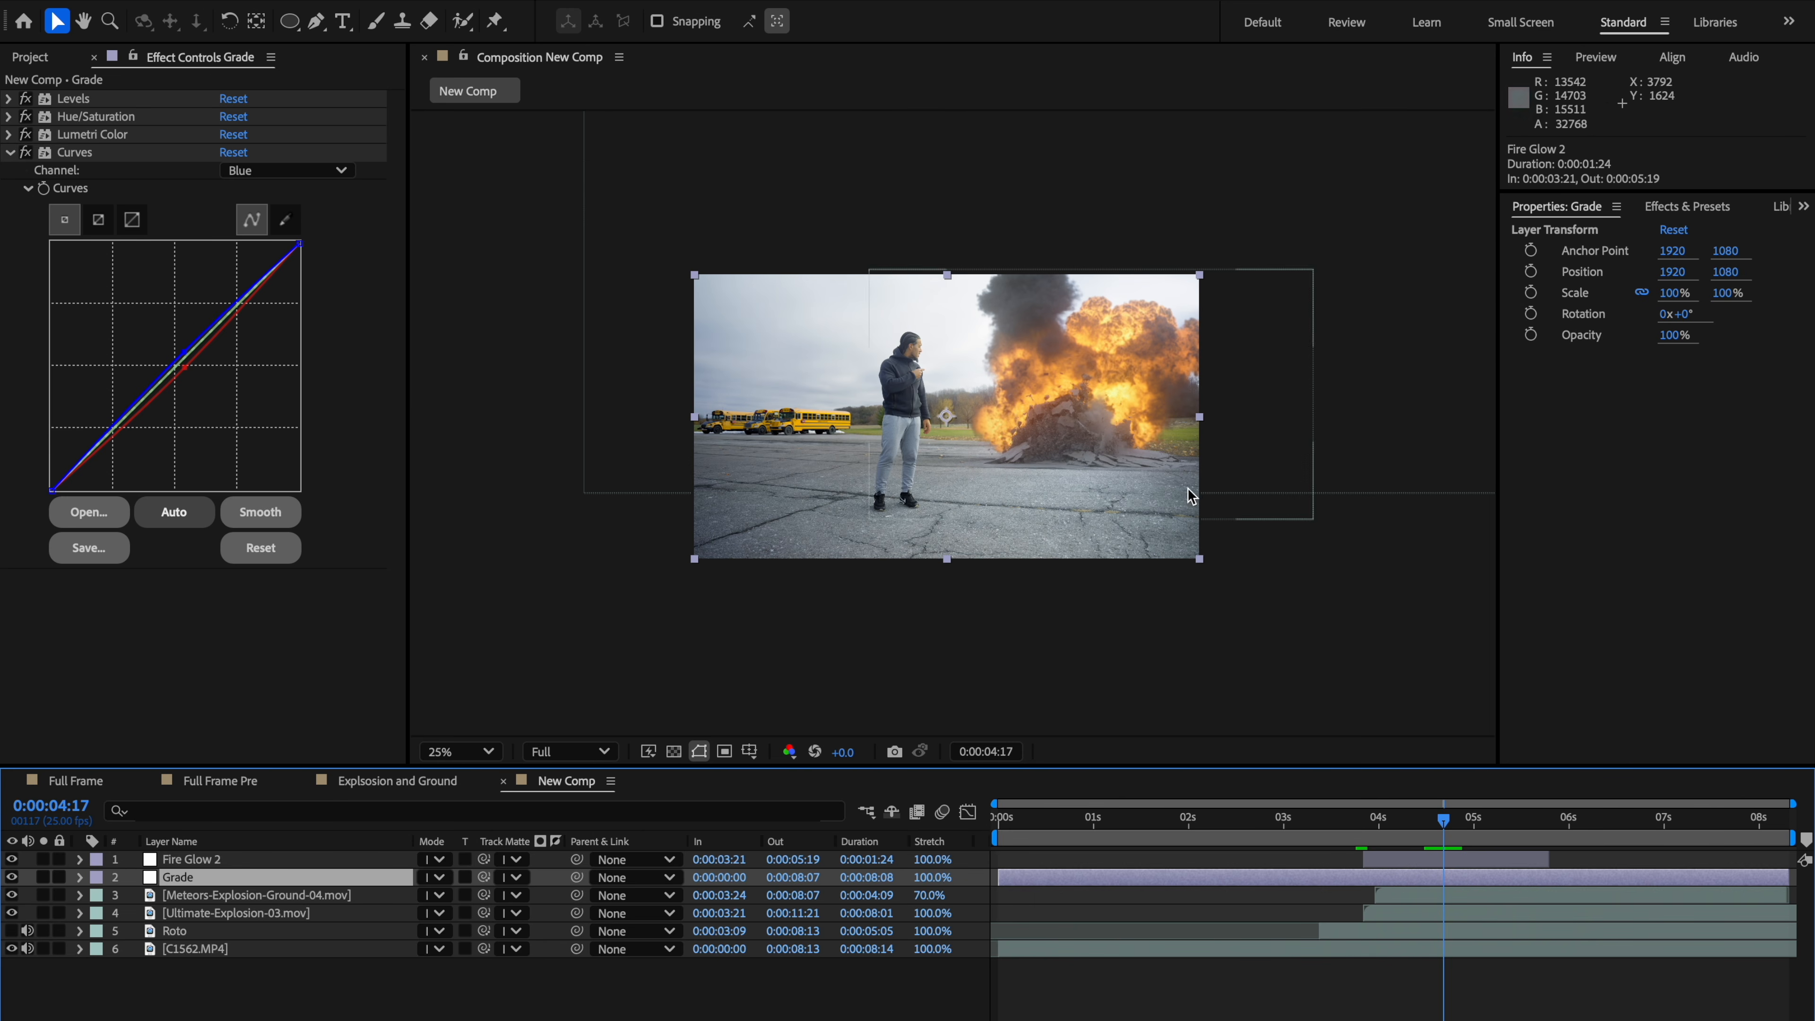
pyautogui.press('.')
pyautogui.moveTo(1060, 508); pyautogui.dragTo(1088, 525)
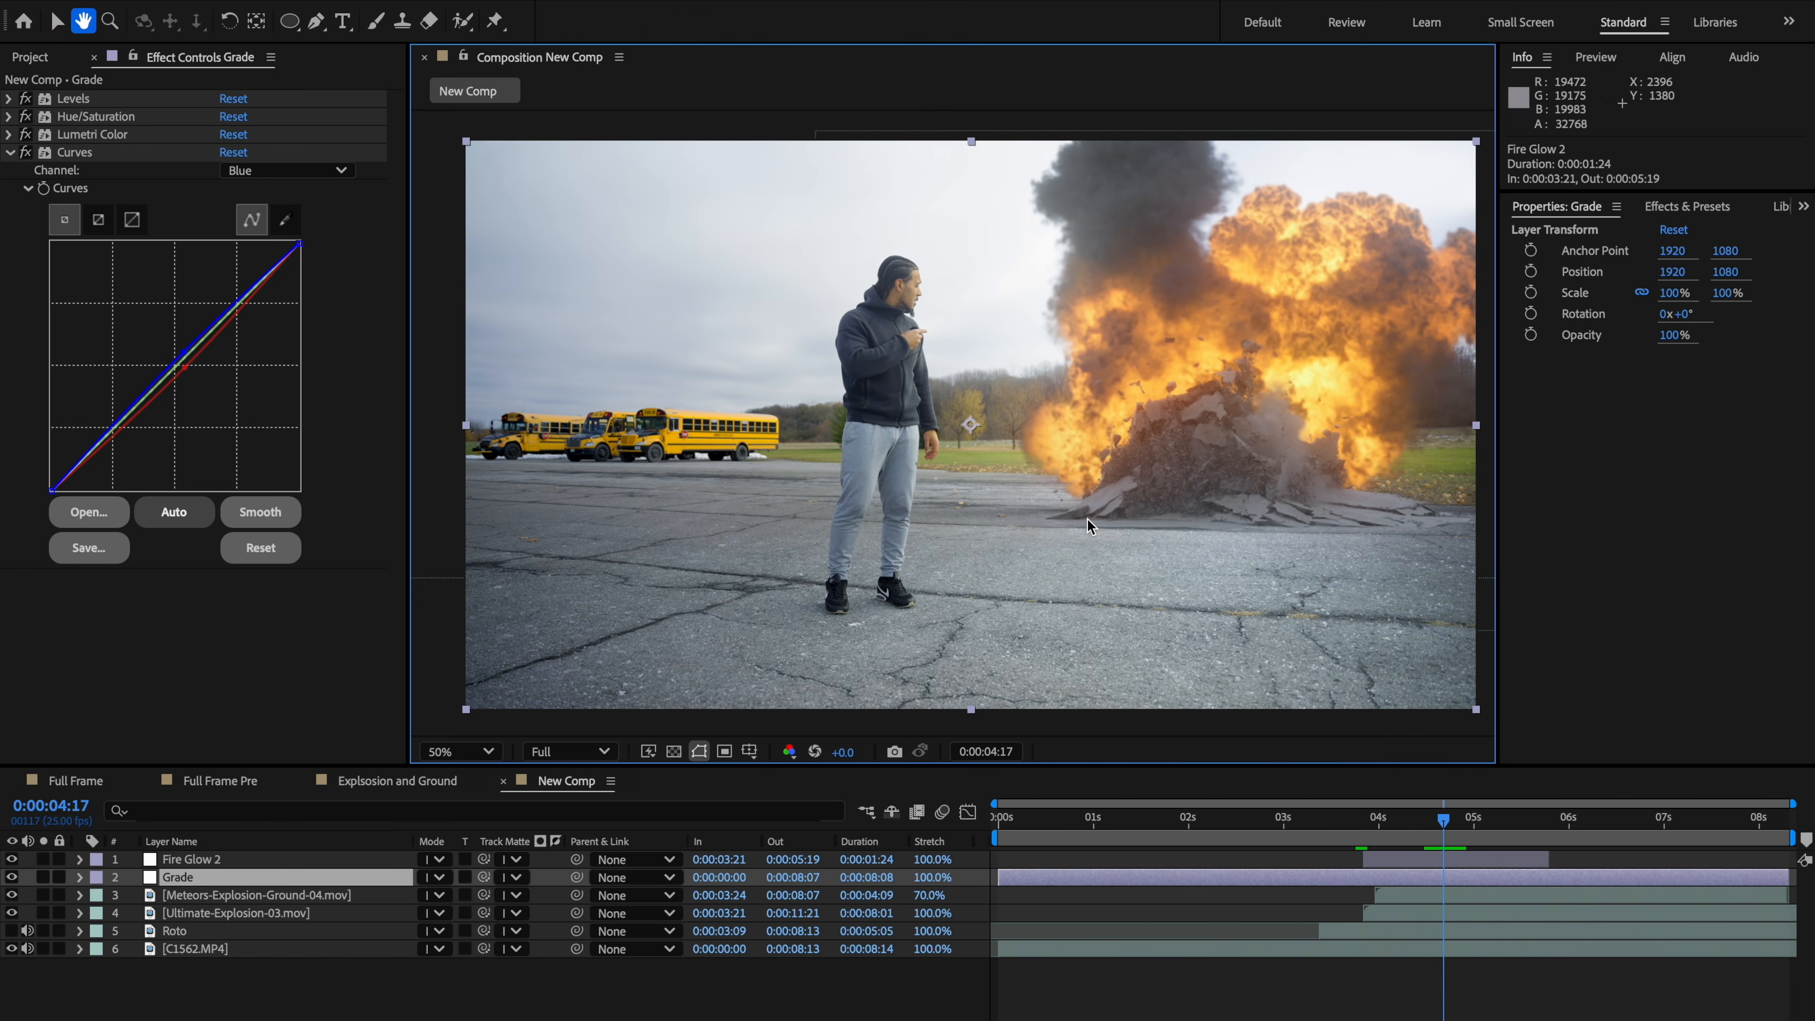
pyautogui.hotkey('ctrl', 'alt', 'y')
pyautogui.rightClick(203, 881)
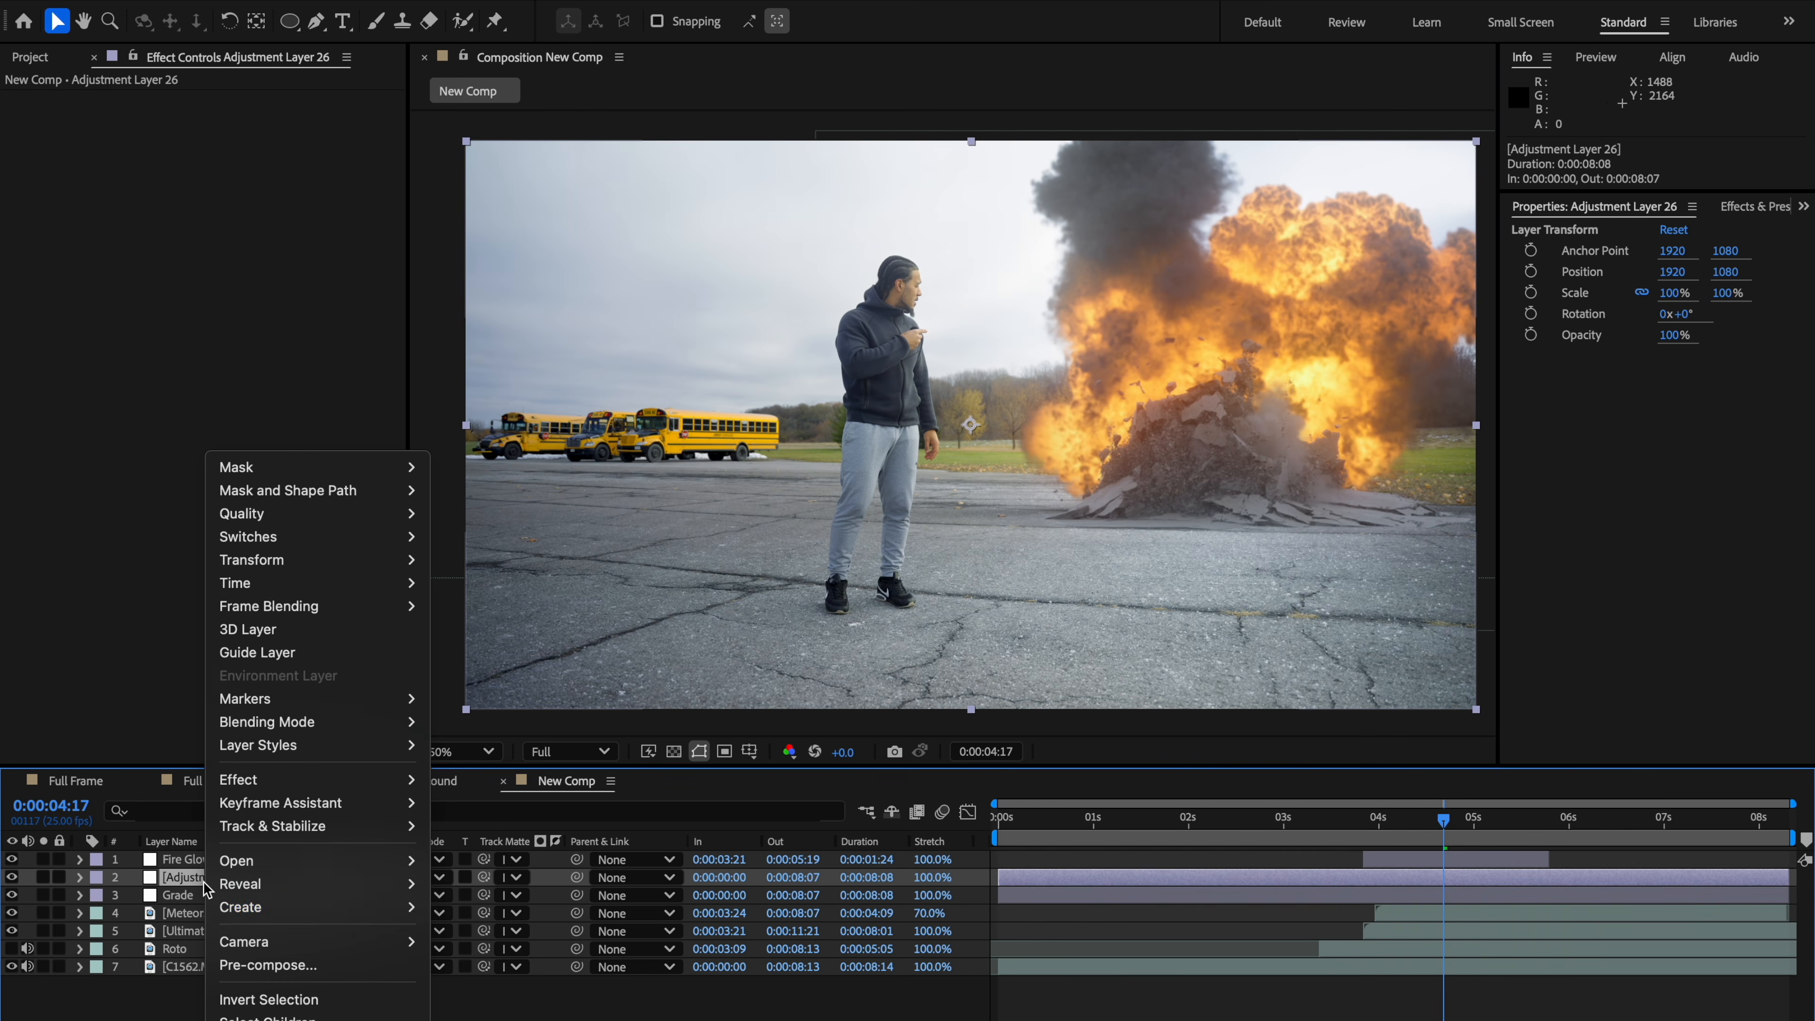
pyautogui.click(265, 1020)
pyautogui.write('Vignette')
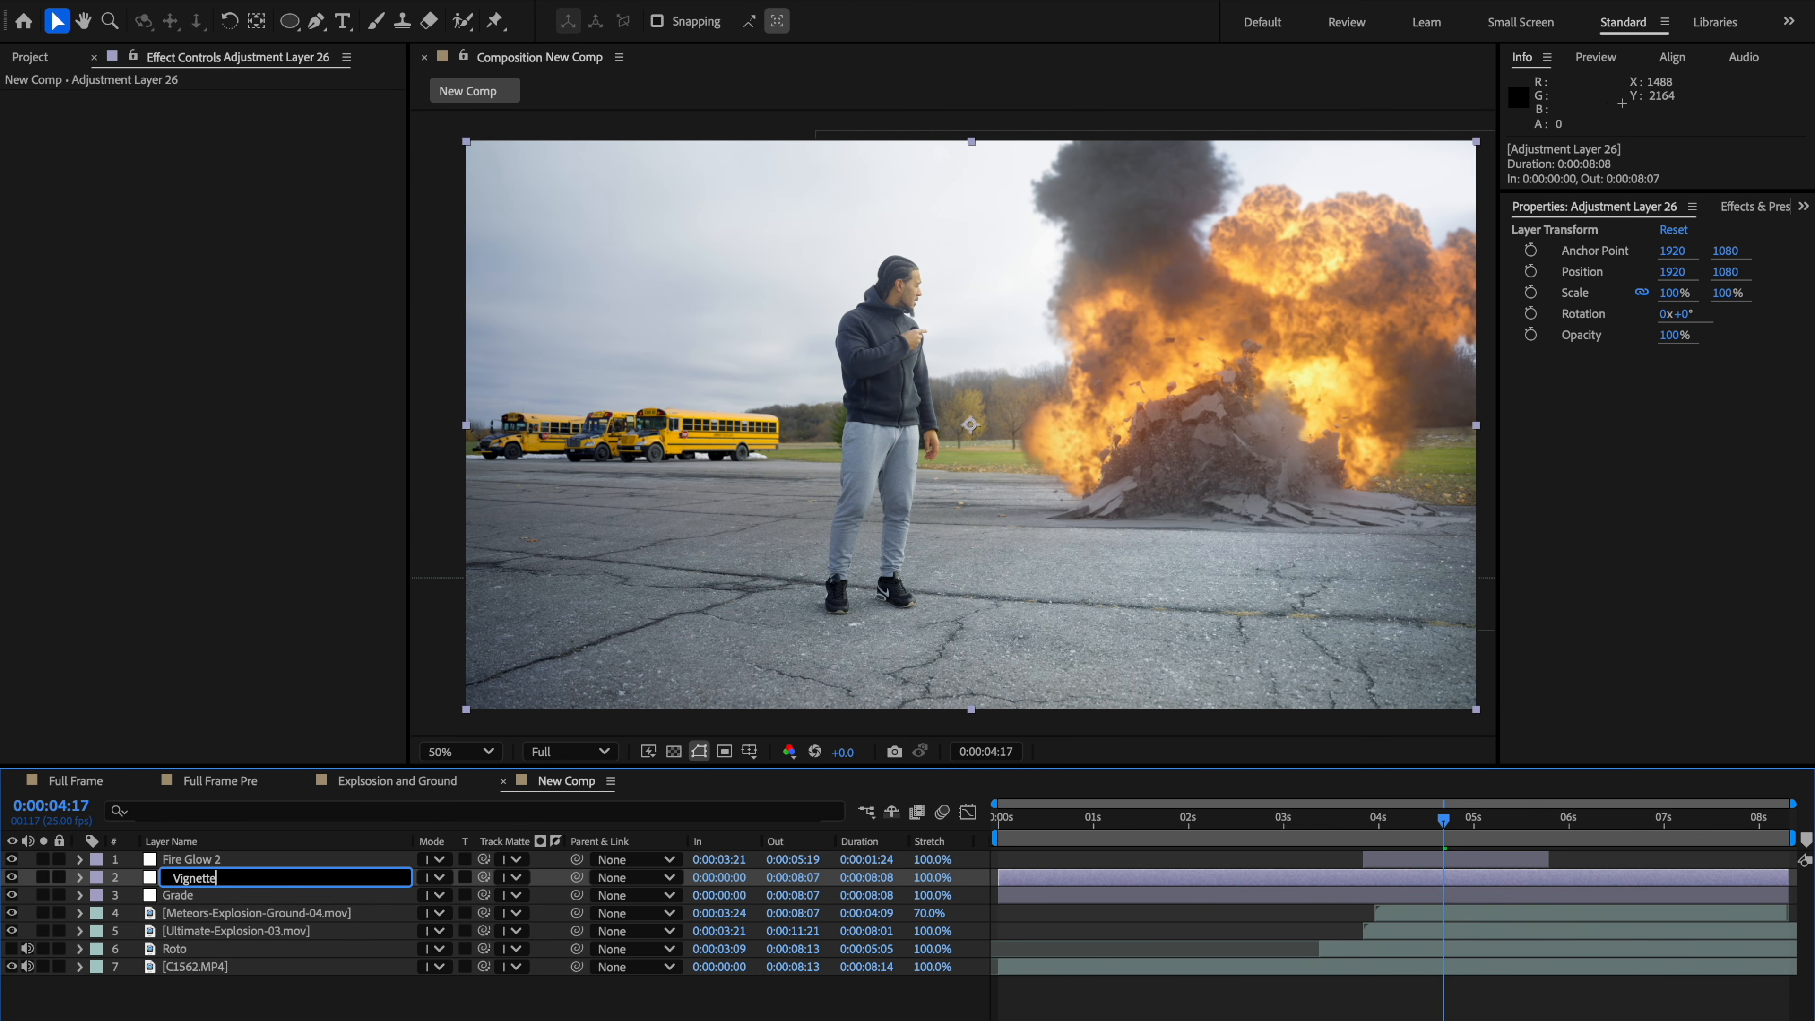
pyautogui.press('Return')
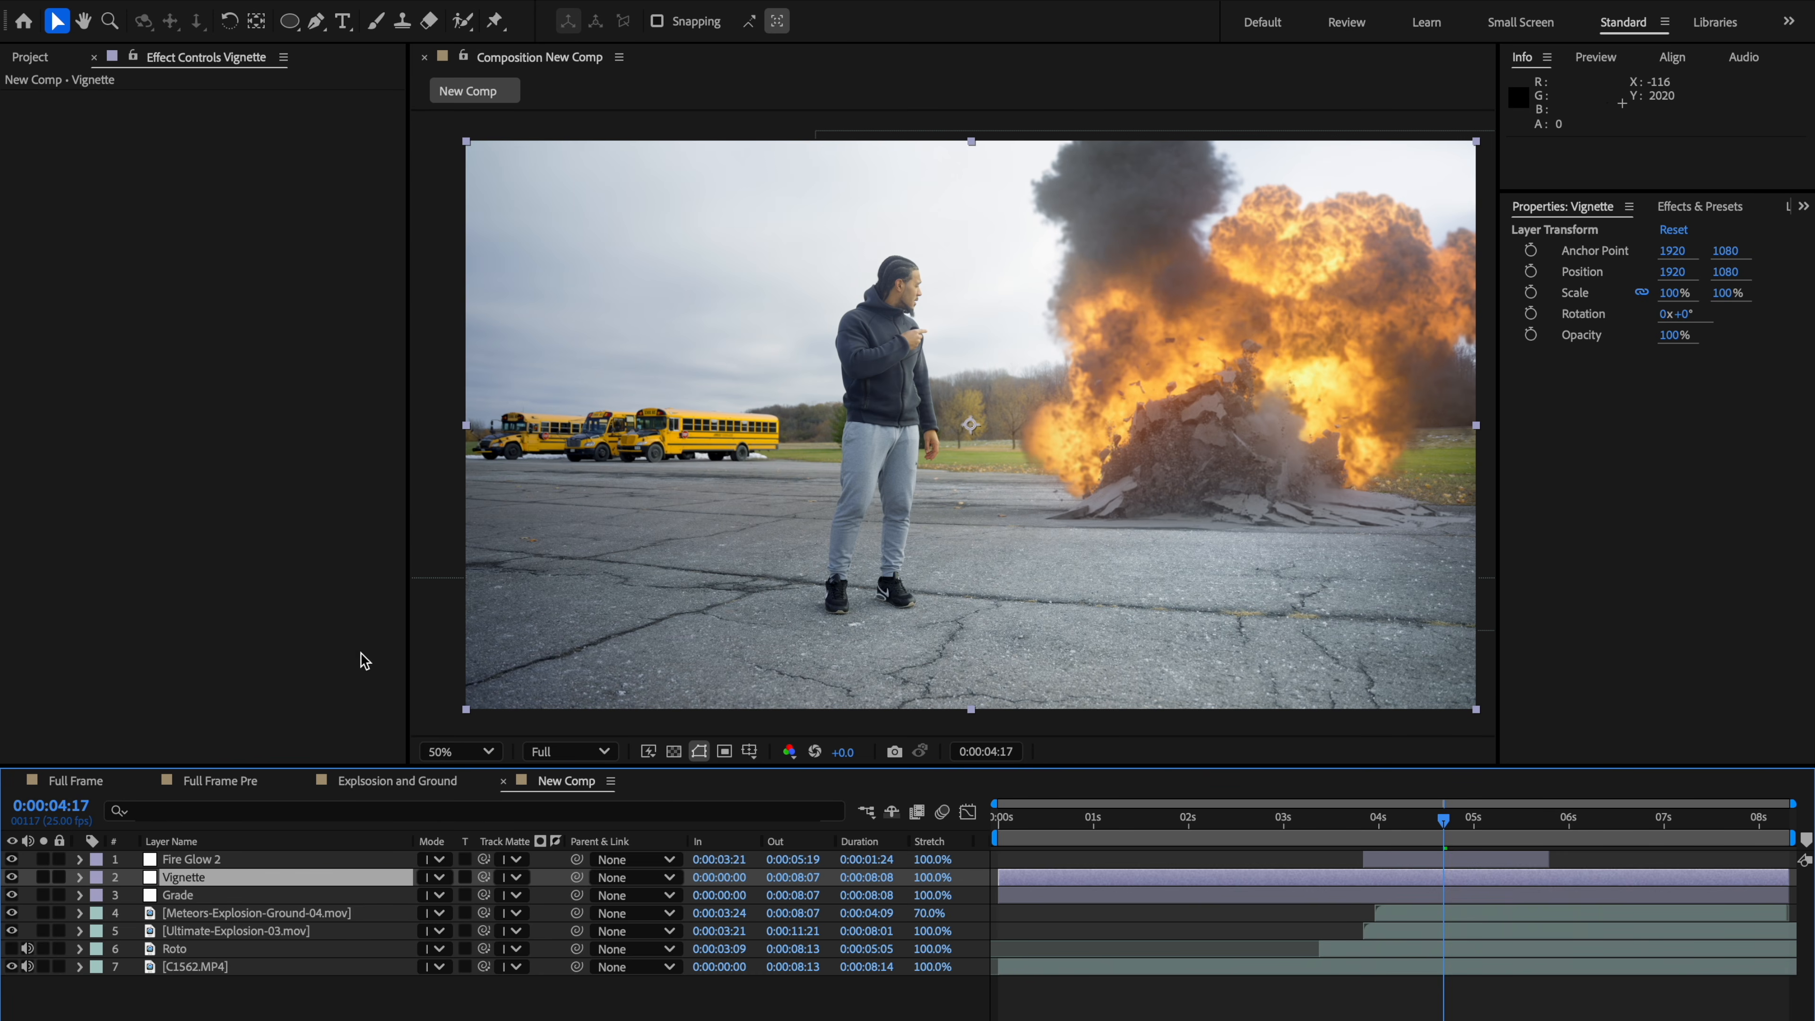
# Step: Draw a large elliptical mask on the Vignette layer, extending beyond the frame edges
pyautogui.click(251, 659)
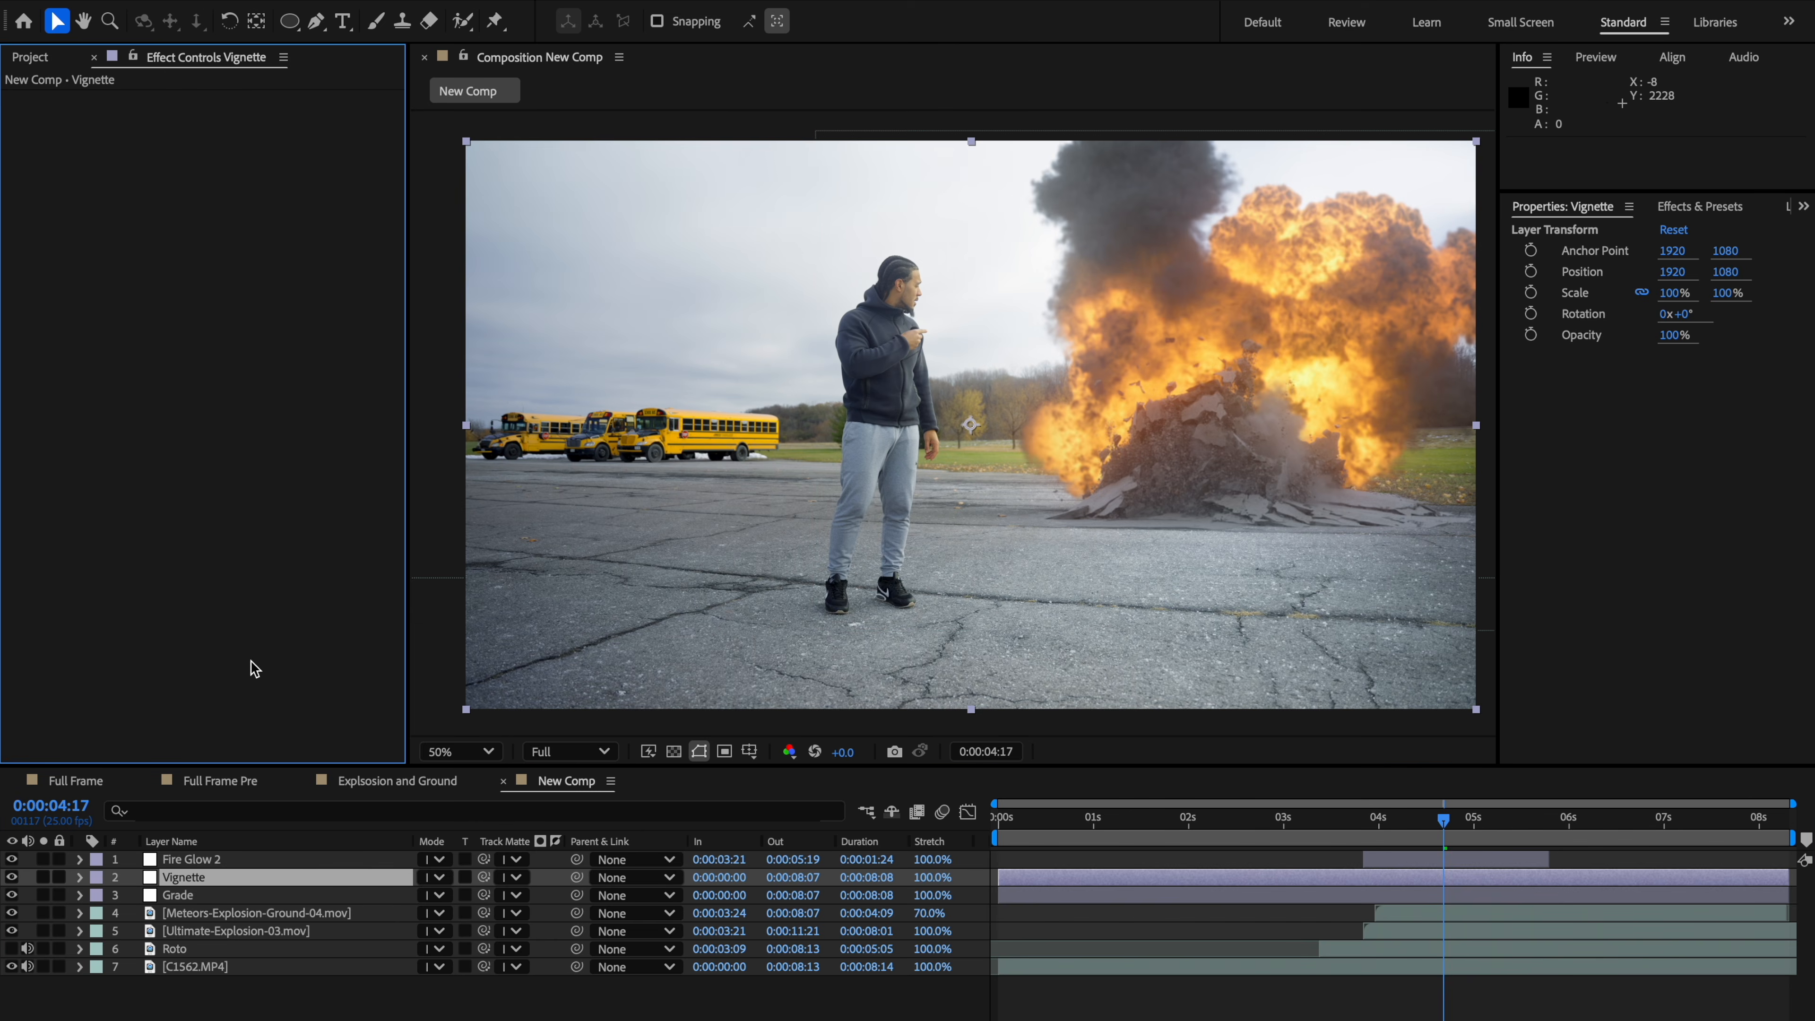
pyautogui.scroll(-1, 895, 459)
pyautogui.scroll(1, 928, 469)
pyautogui.moveTo(983, 477); pyautogui.dragTo(1087, 421)
pyautogui.scroll(-1, 1139, 456)
pyautogui.rightClick(239, 880)
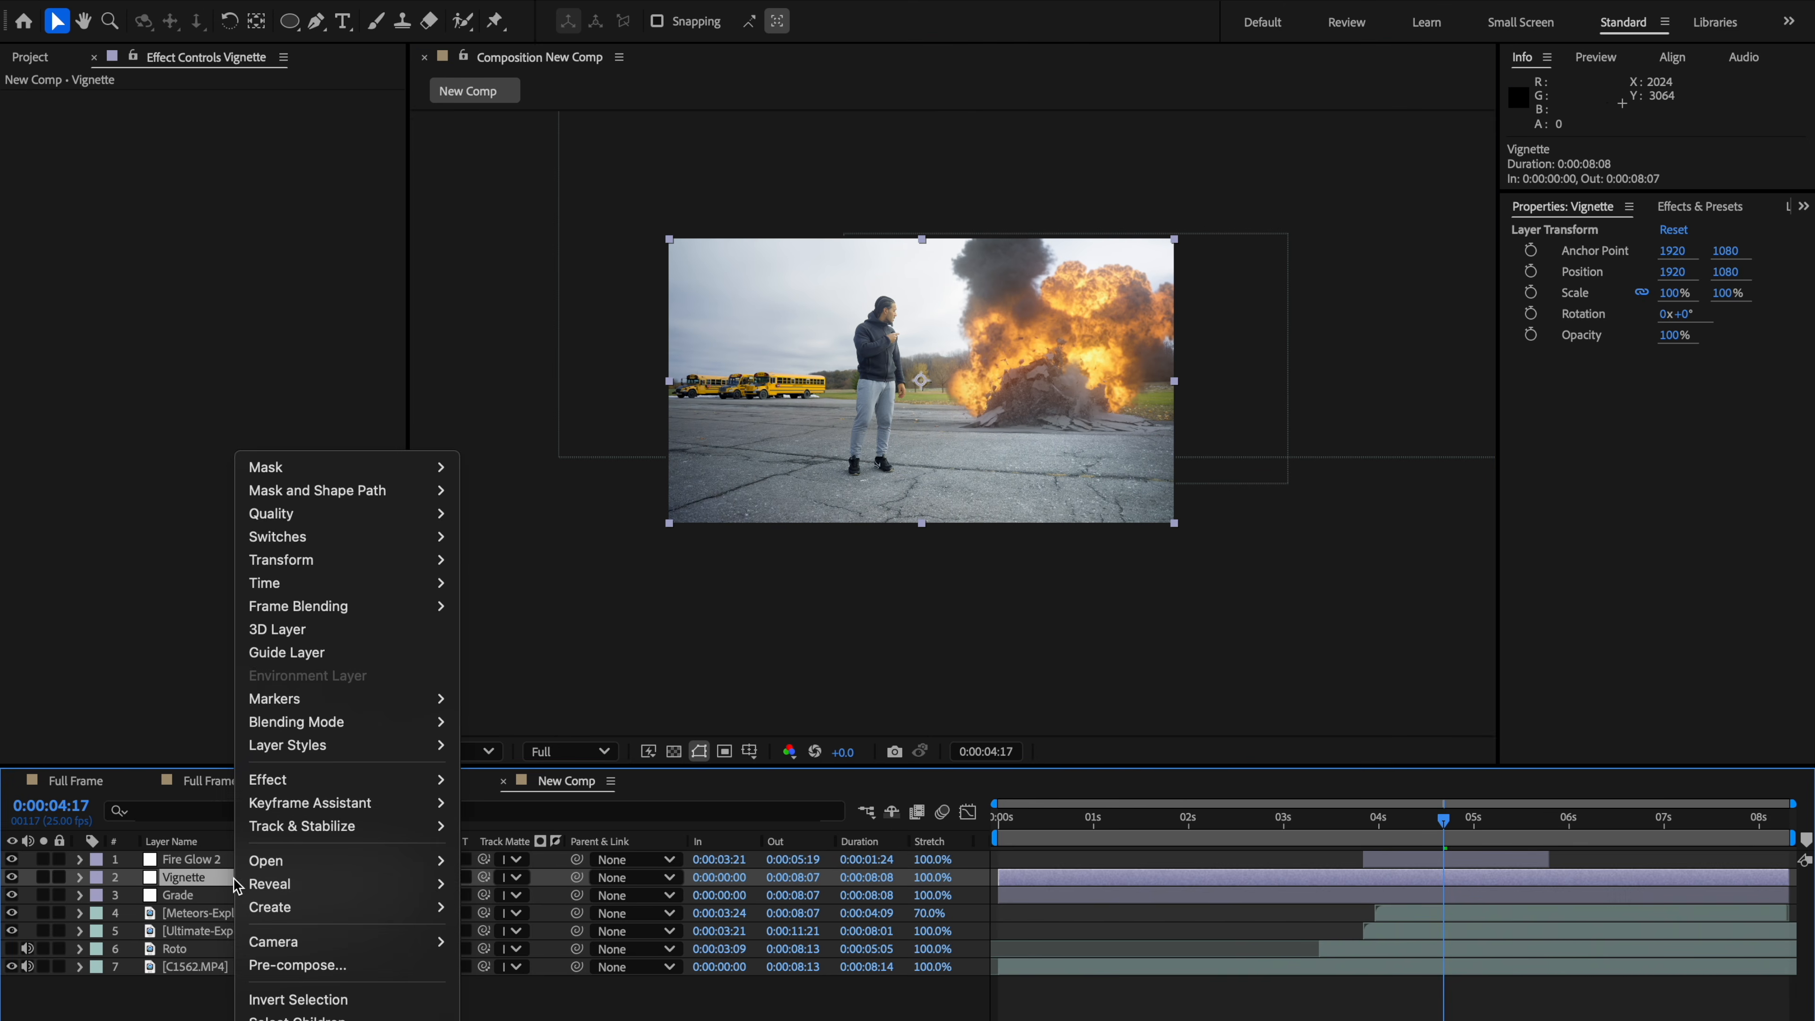
pyautogui.click(196, 915)
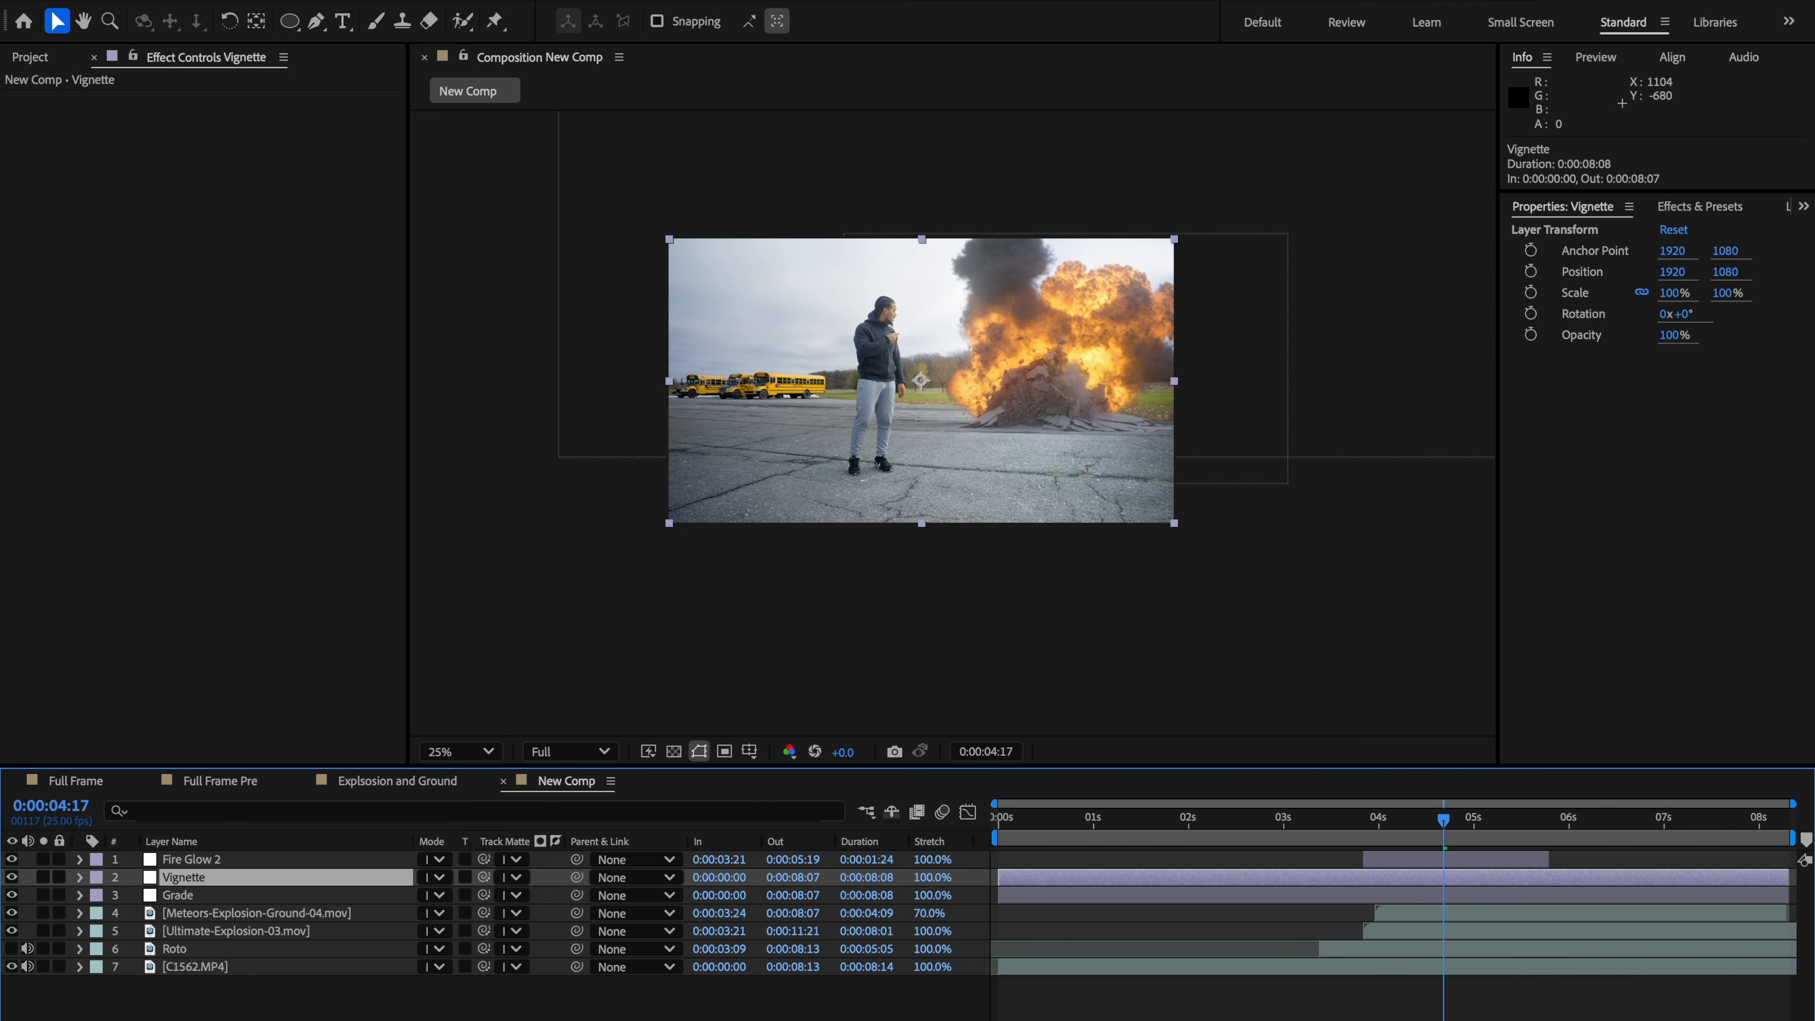
pyautogui.click(289, 21)
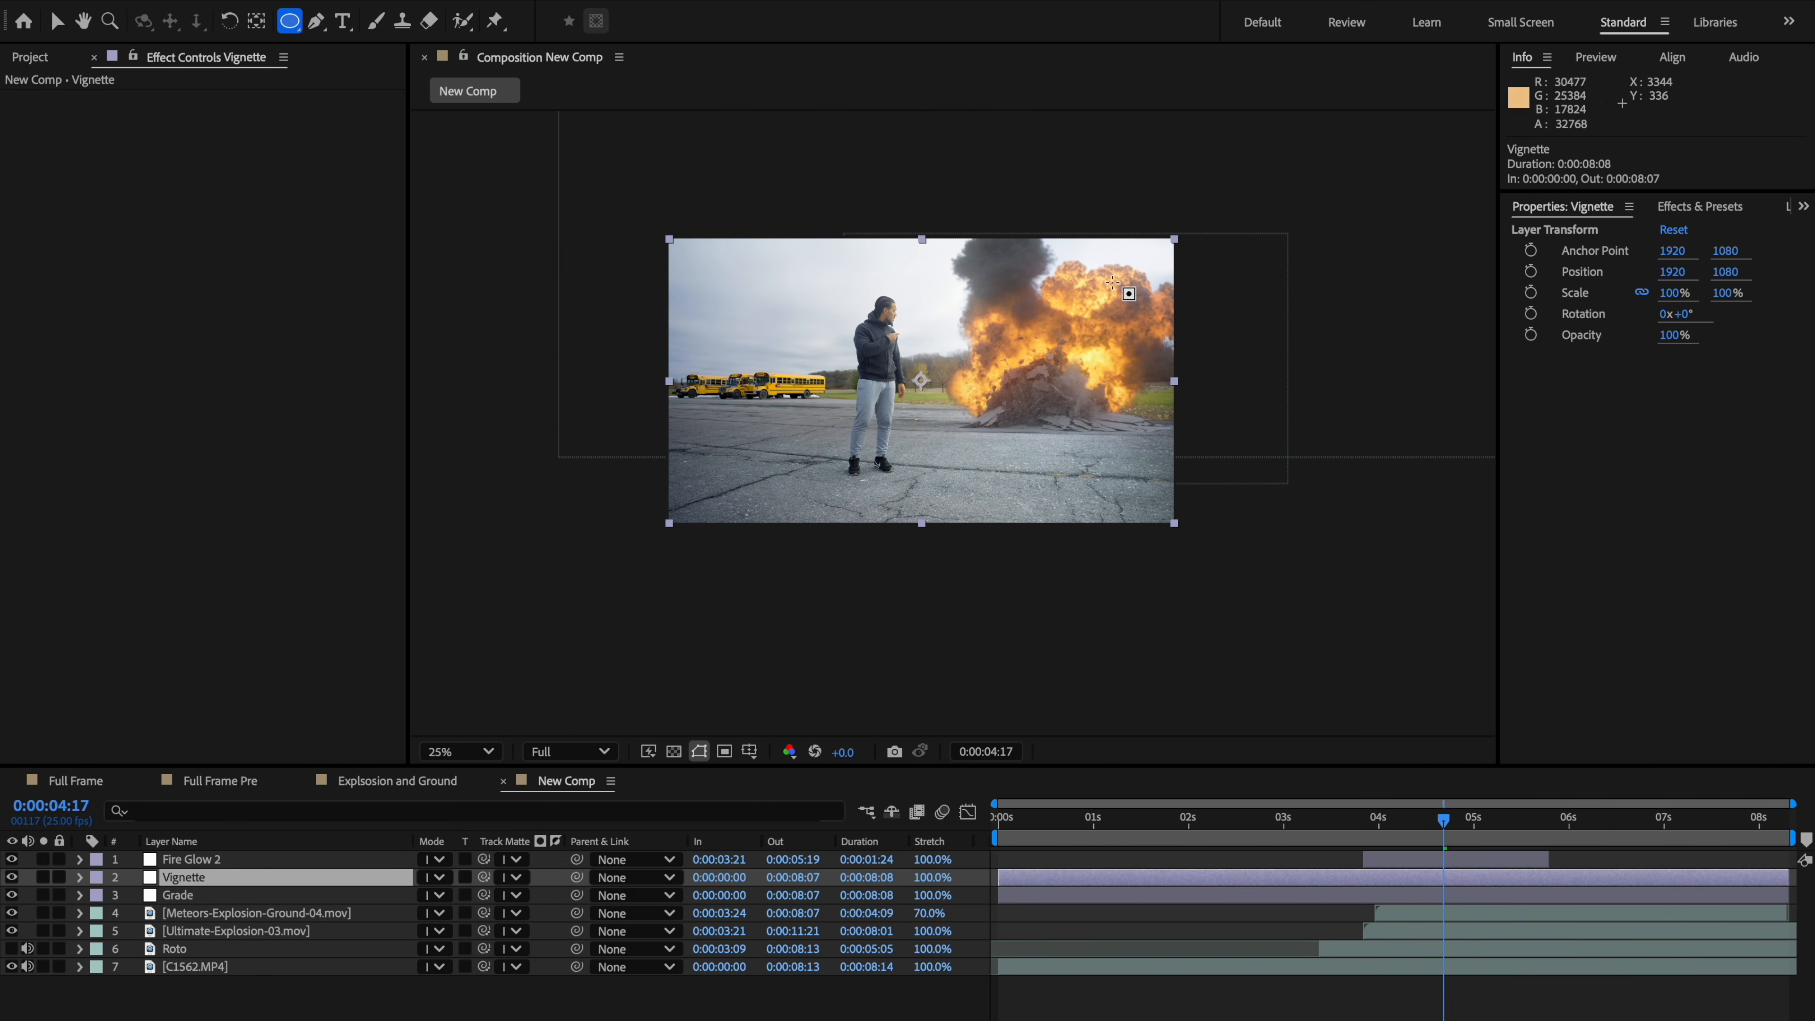
pyautogui.moveTo(1201, 193); pyautogui.dragTo(738, 529)
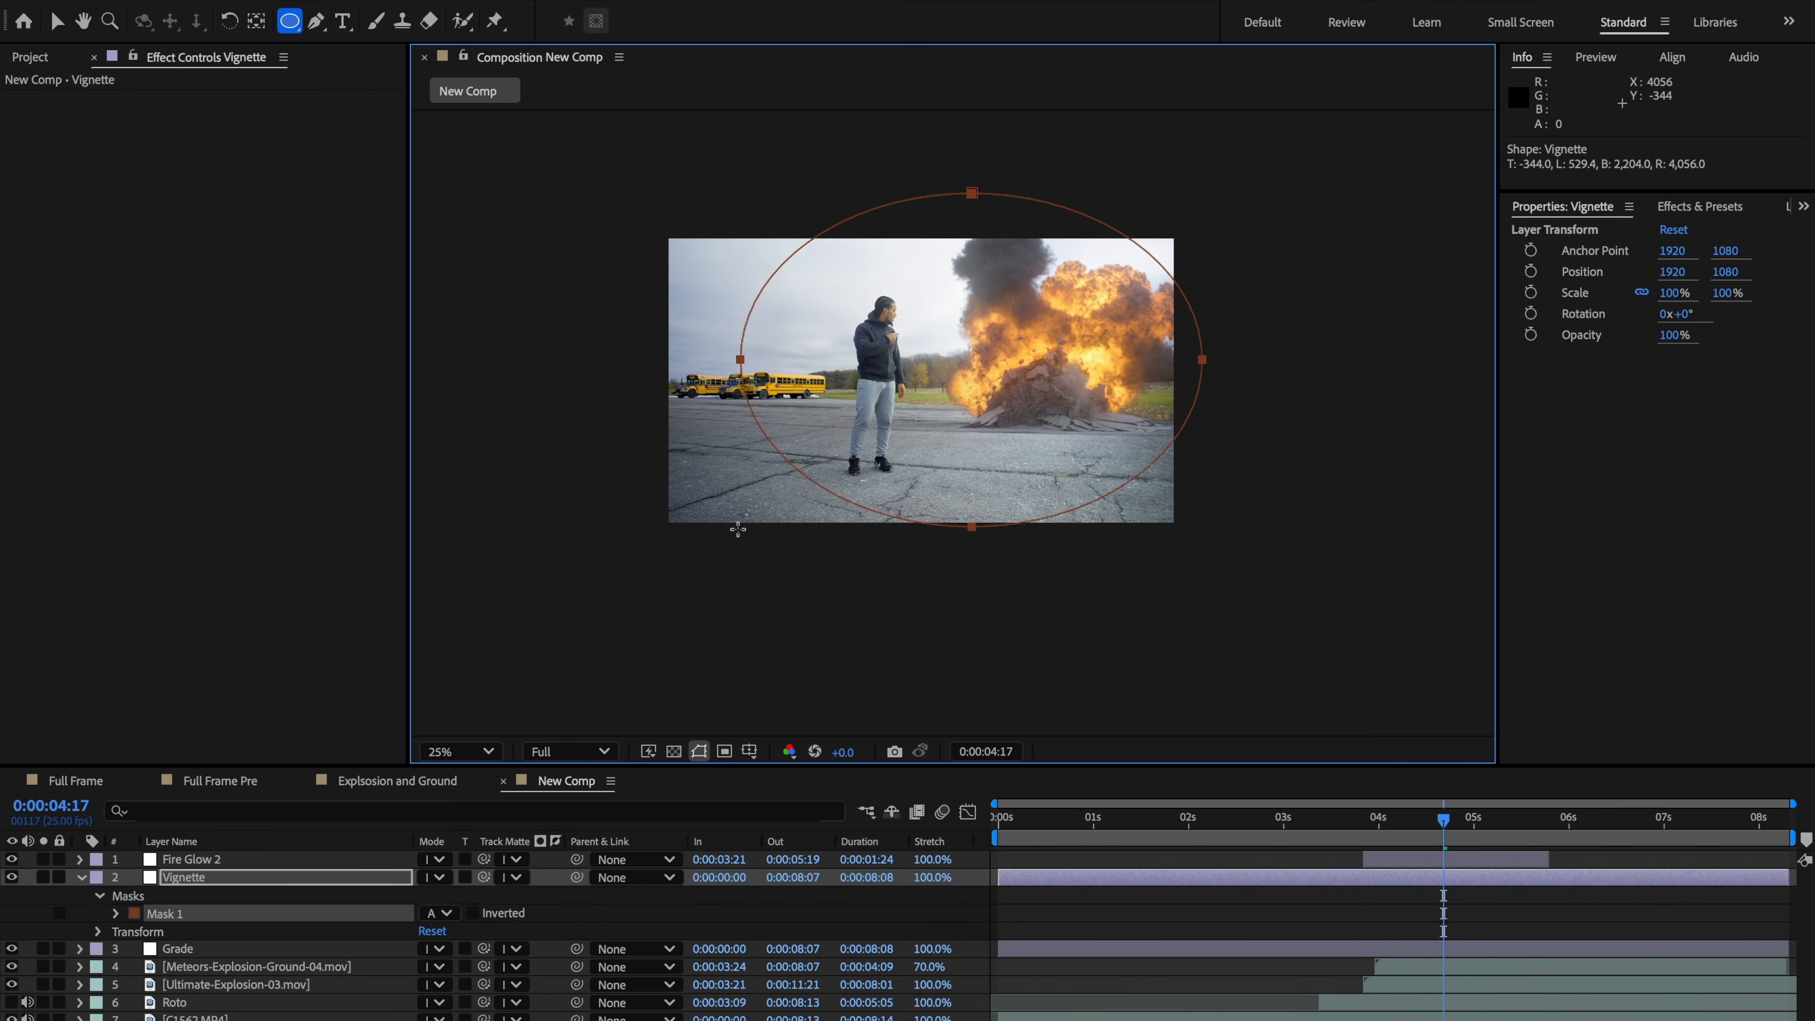
# Step: Reshape the Vignette mask by moving its vertices and bezier handles into a tilted oval around the subject and explosion
pyautogui.press('v')
pyautogui.click(1244, 381)
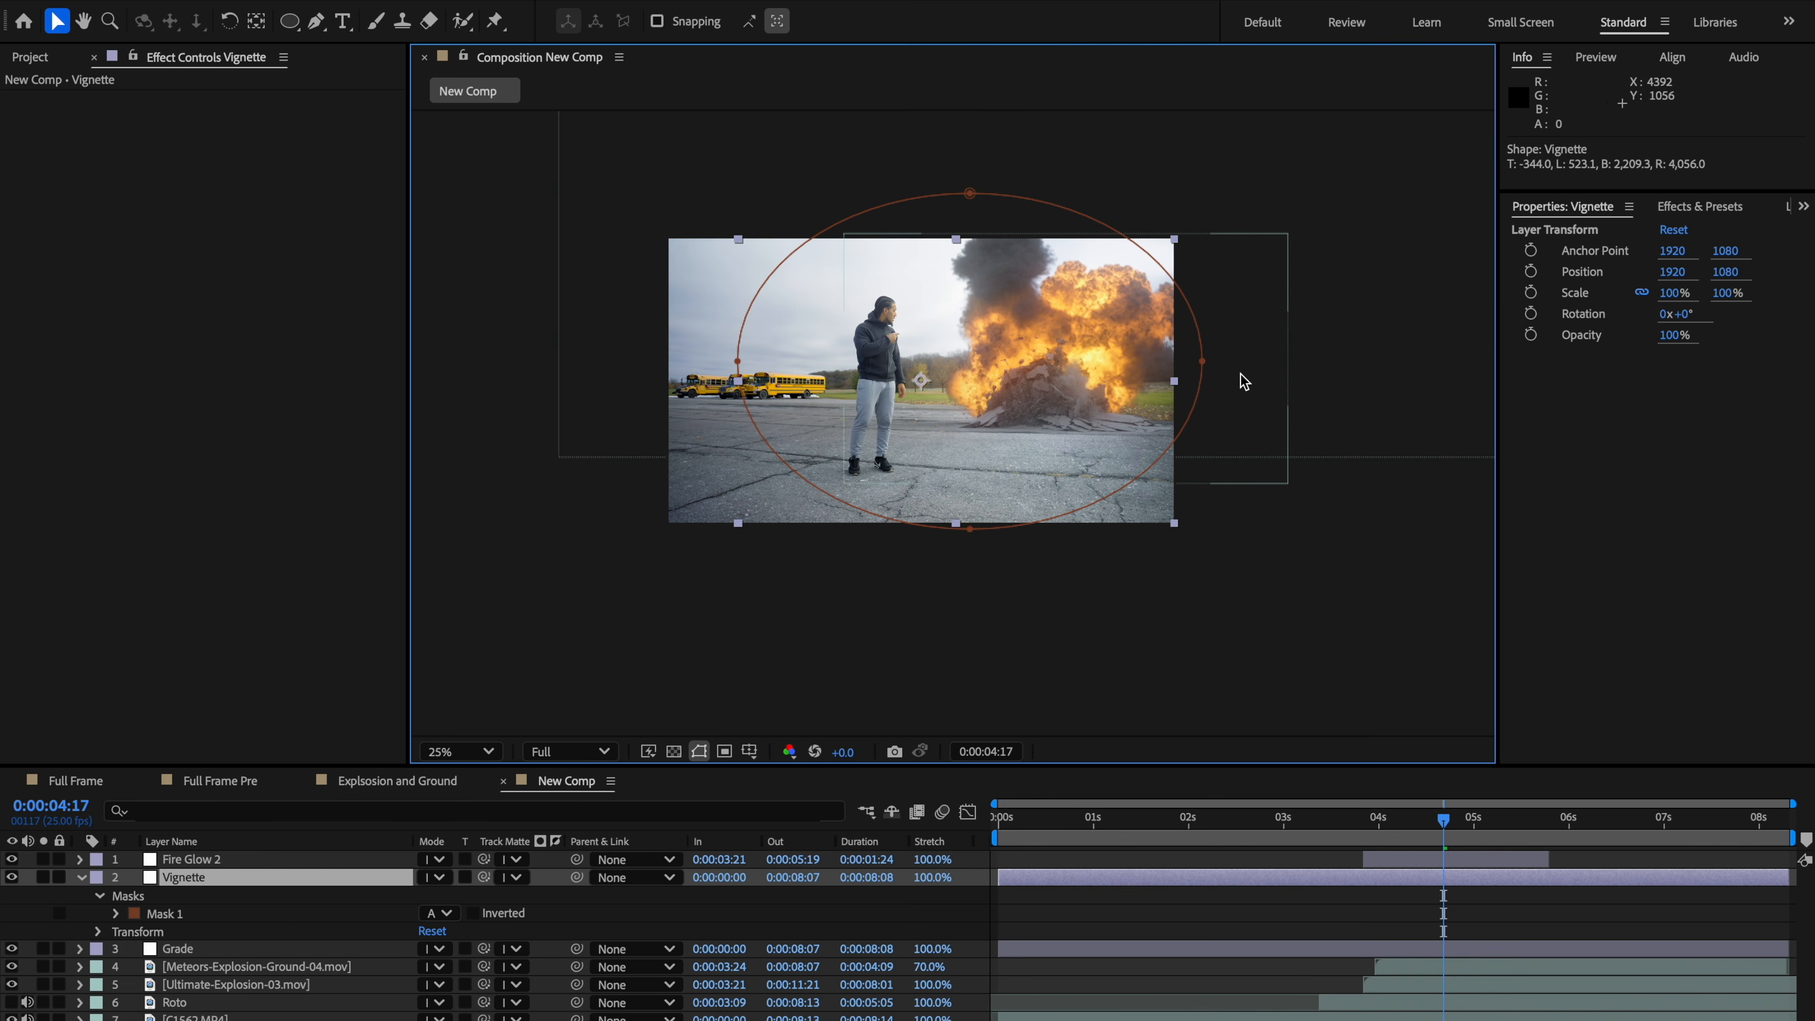
pyautogui.moveTo(1202, 362); pyautogui.dragTo(1300, 227)
pyautogui.moveTo(970, 193); pyautogui.dragTo(1008, 167)
pyautogui.moveTo(743, 314); pyautogui.dragTo(759, 415)
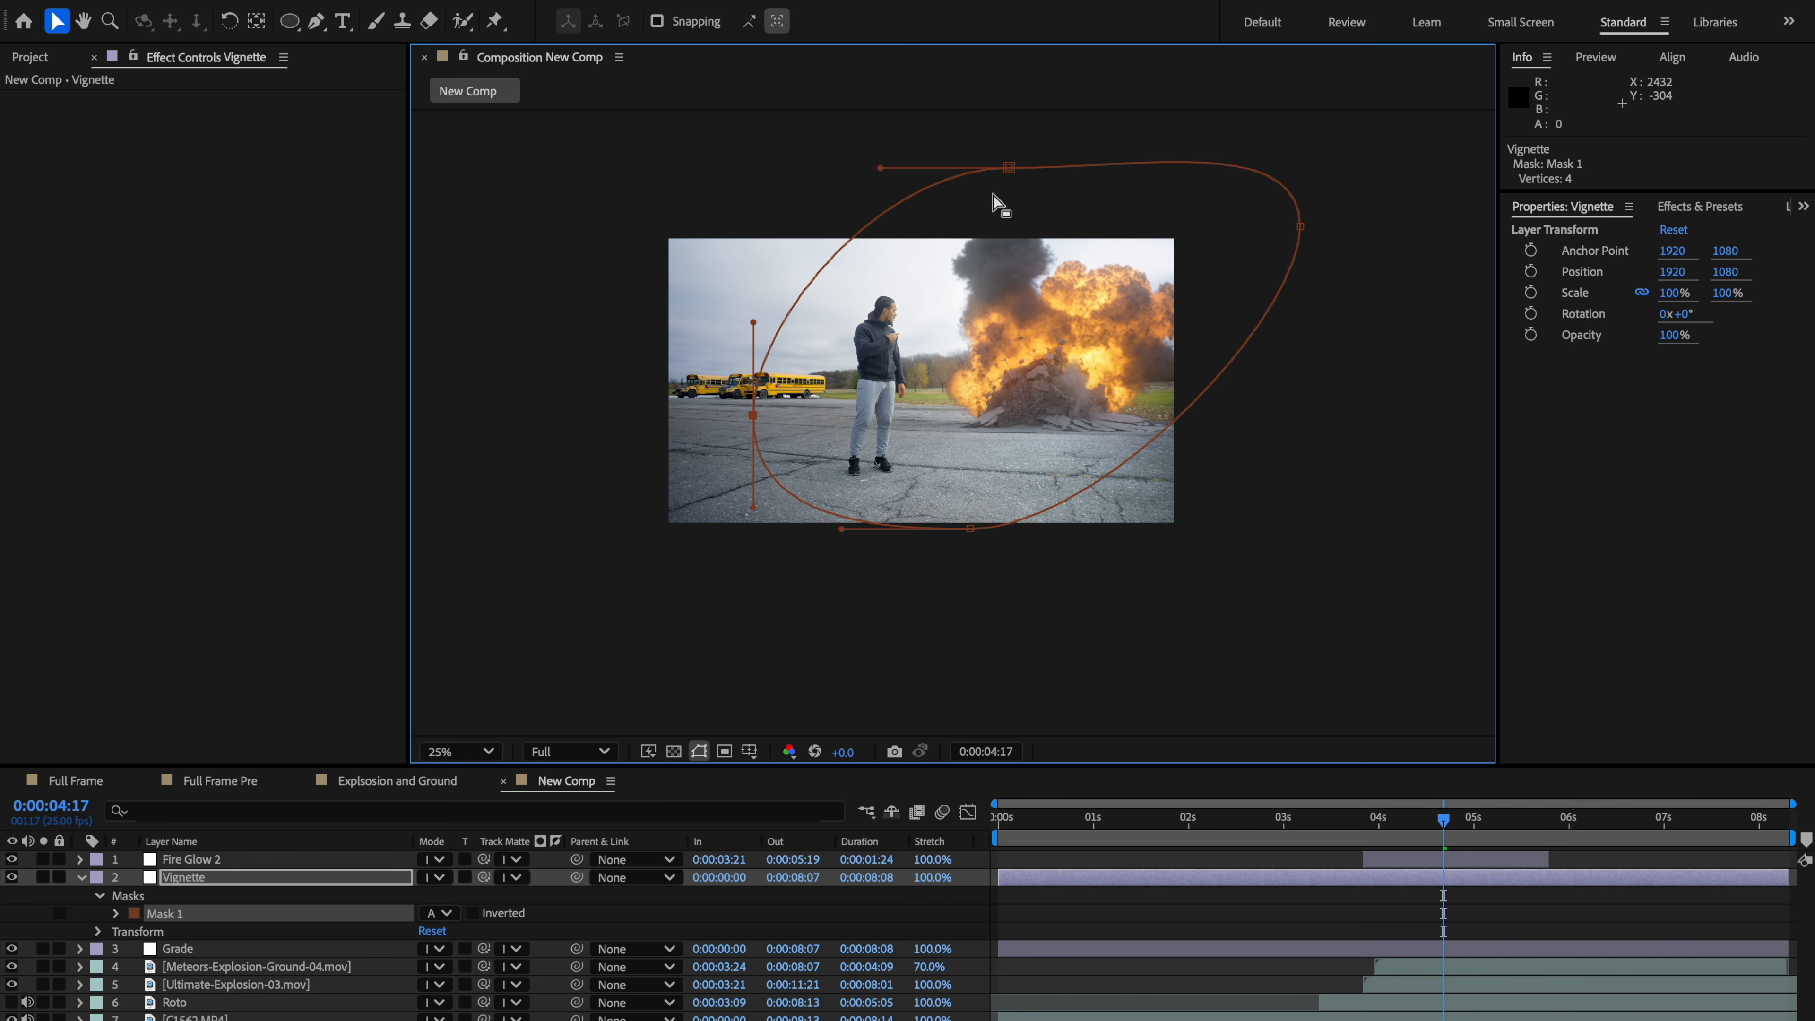
pyautogui.moveTo(881, 167); pyautogui.dragTo(884, 214)
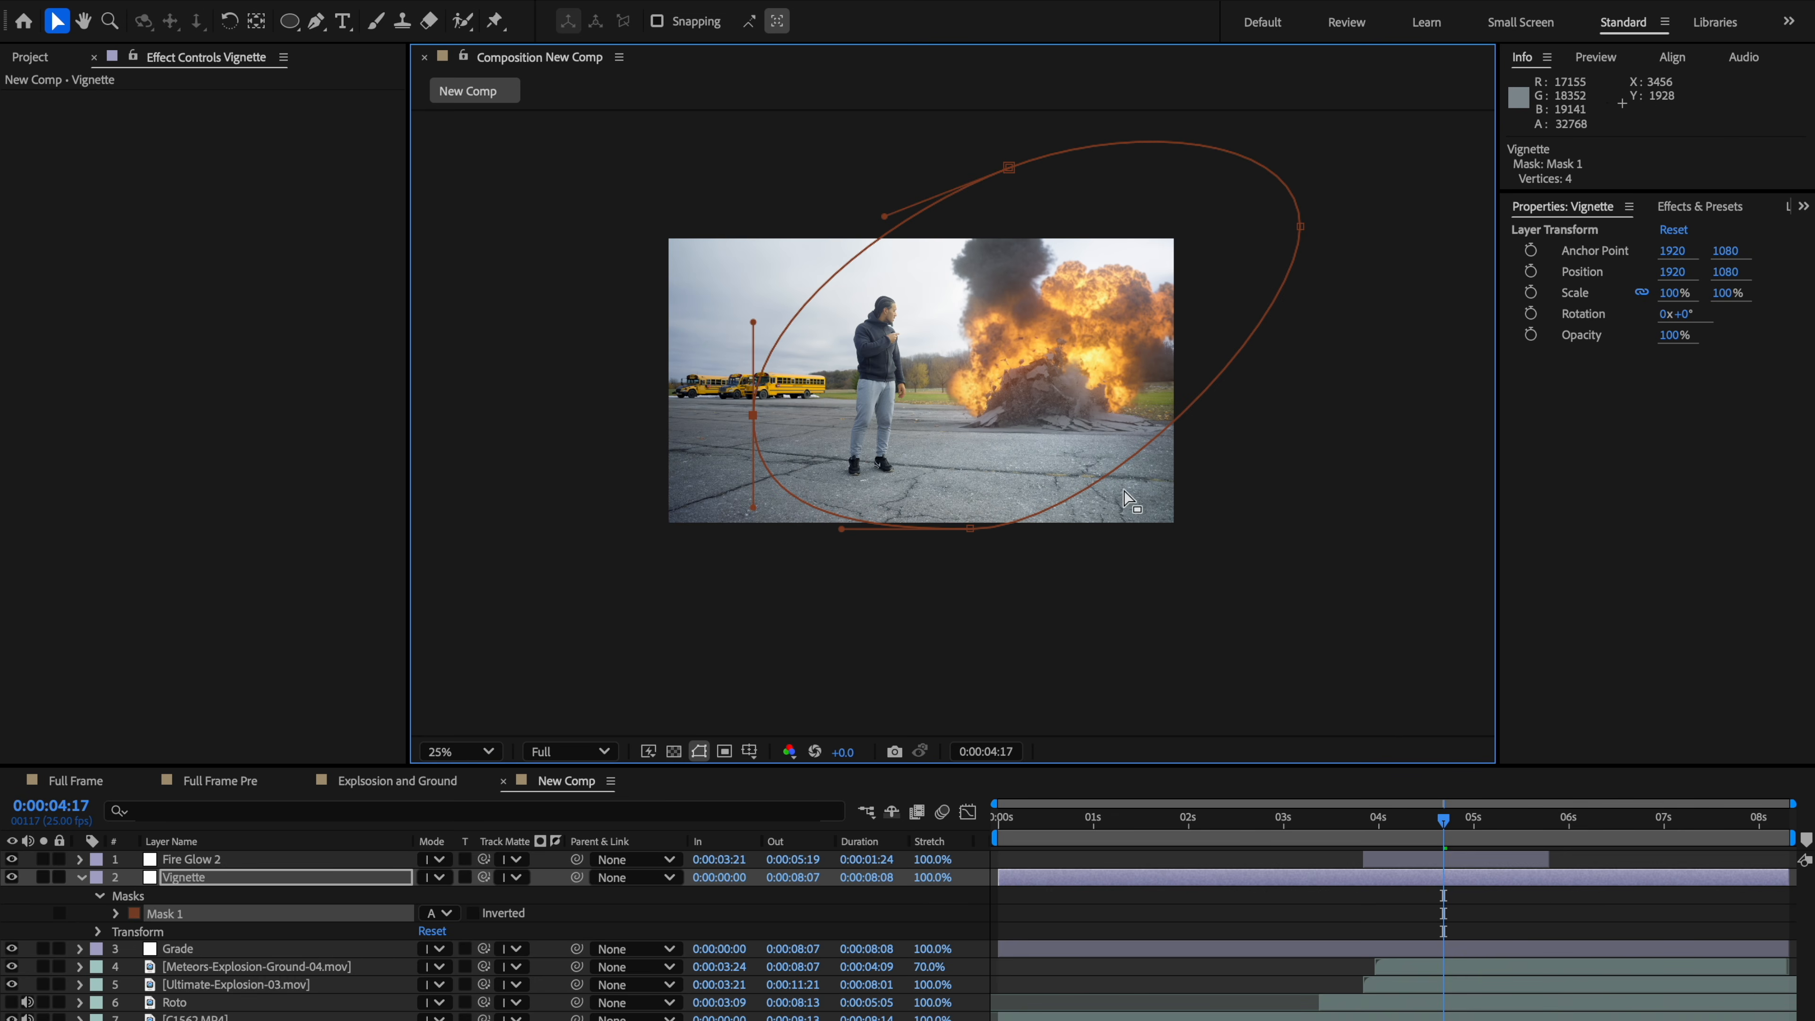
pyautogui.scroll(2, 1127, 501)
pyautogui.moveTo(1105, 502); pyautogui.dragTo(1085, 532)
pyautogui.scroll(-2, 1085, 532)
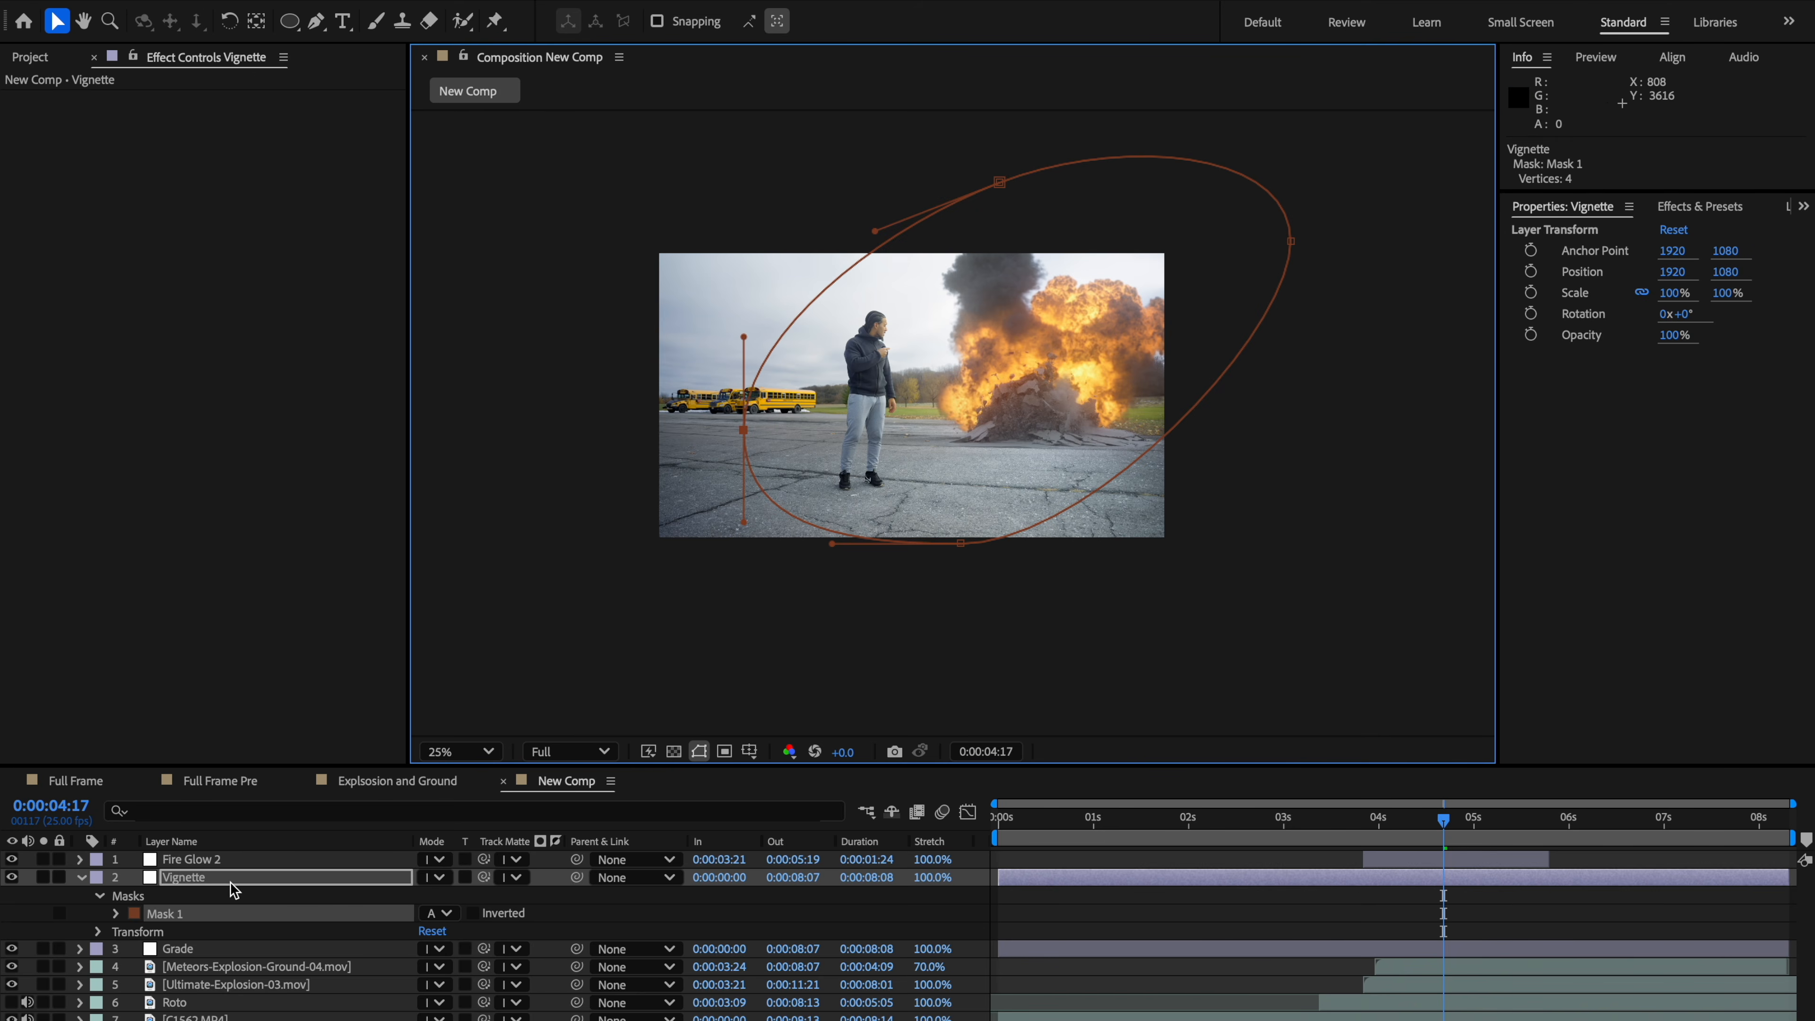
# Step: Apply Curves to the Vignette layer and pull the RGB curve's middle down to darken
pyautogui.hotkey('ctrl', 'space')
pyautogui.write('urv')
pyautogui.press('BackSpace')
pyautogui.press('BackSpace')
pyautogui.press('BackSpace')
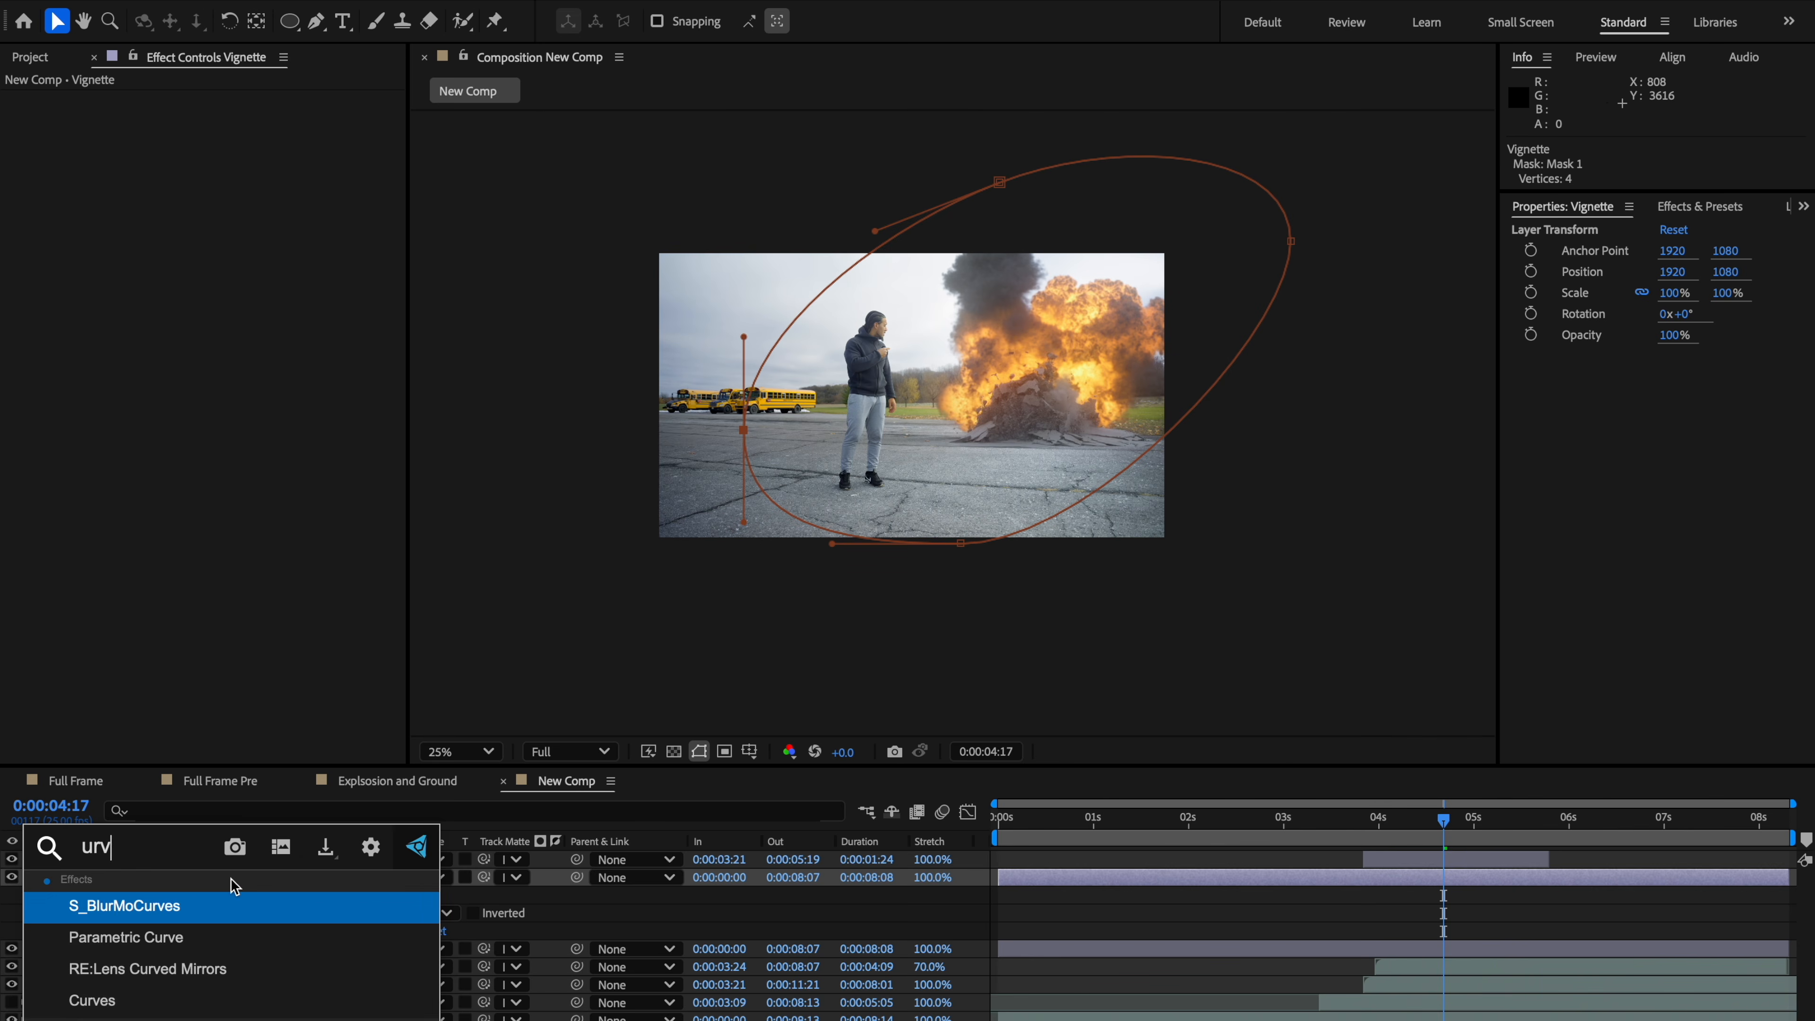
pyautogui.write('curve')
pyautogui.press('Return')
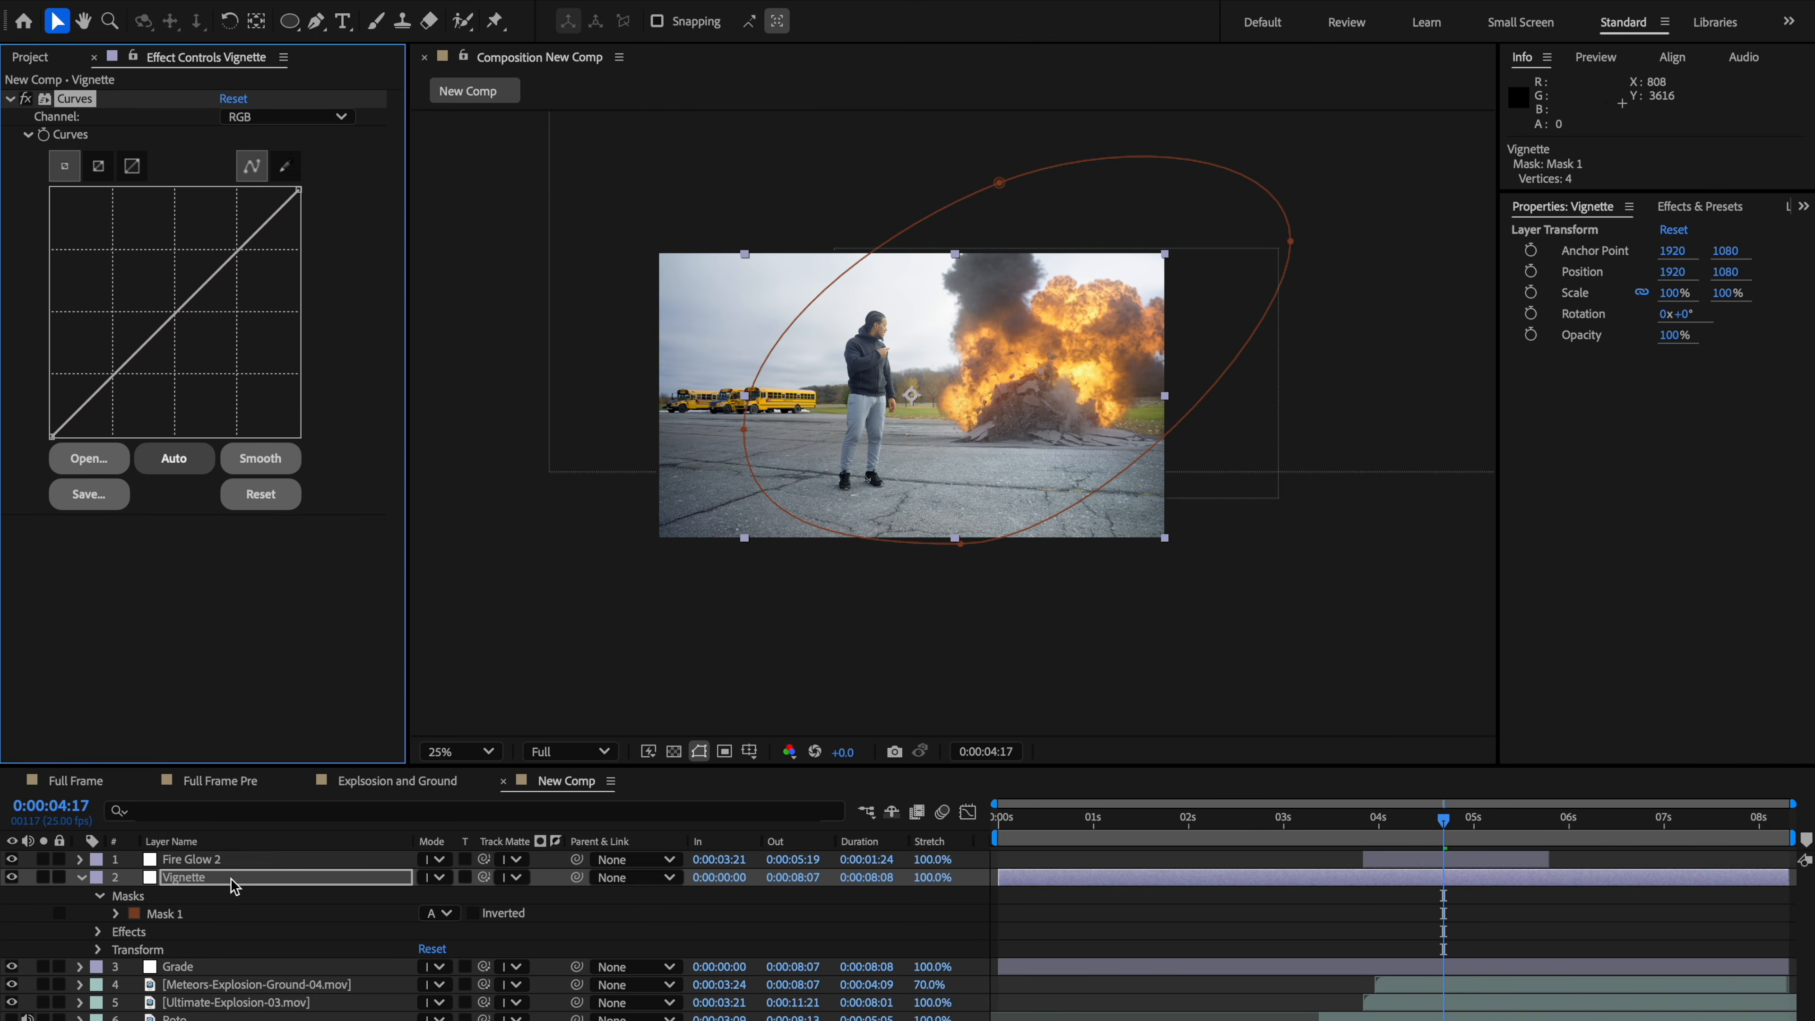
pyautogui.press('.')
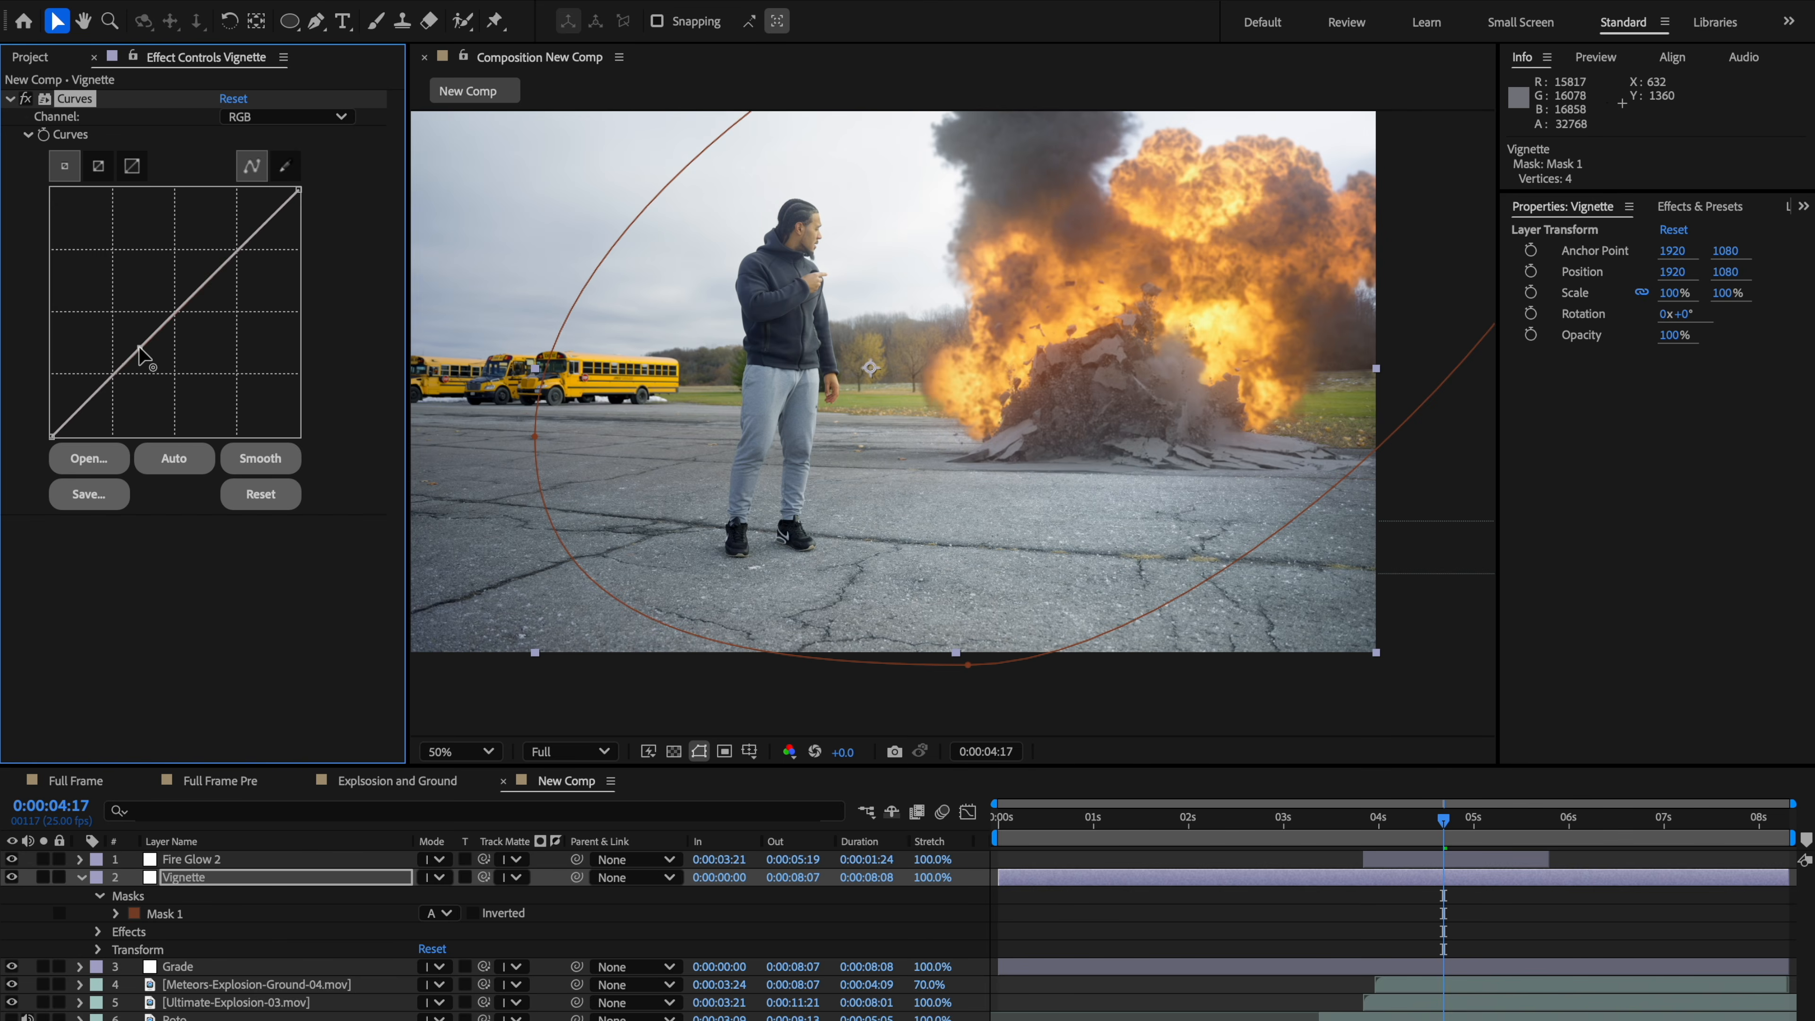
pyautogui.moveTo(138, 346); pyautogui.dragTo(159, 354)
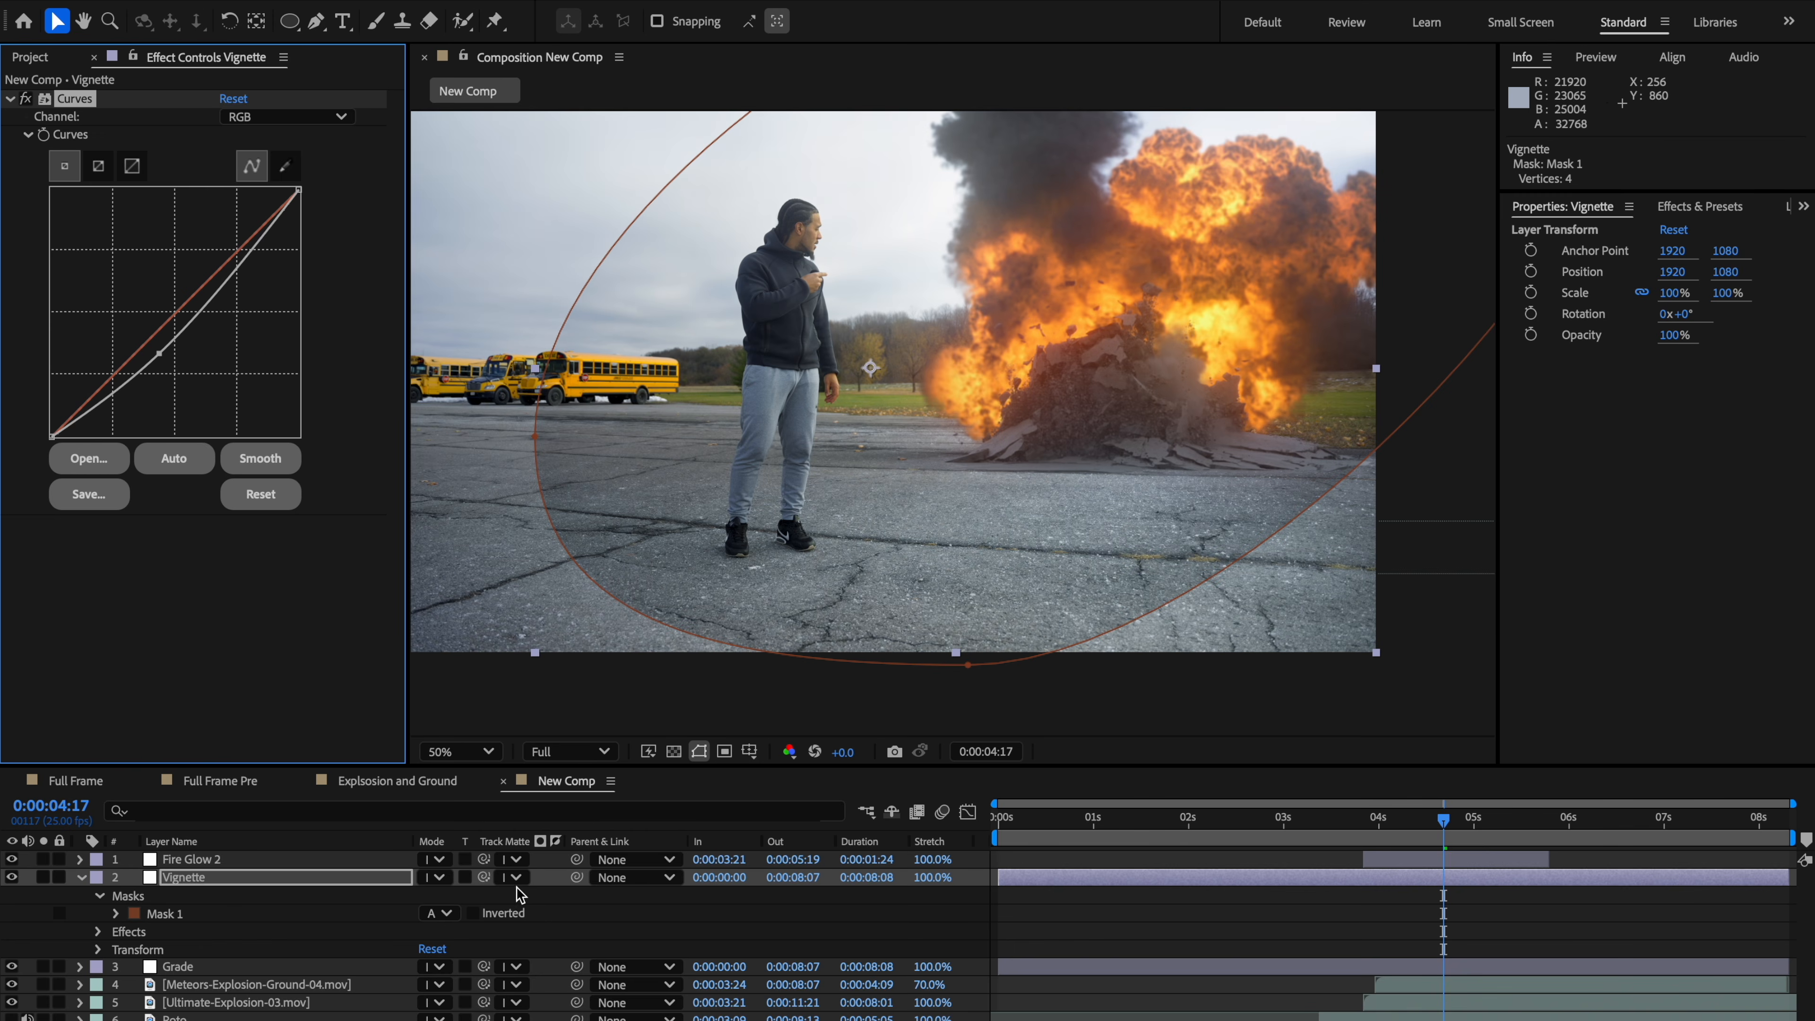
# Step: Invert Mask 1 on the Vignette layer and set its feather to 234 pixels
pyautogui.click(479, 915)
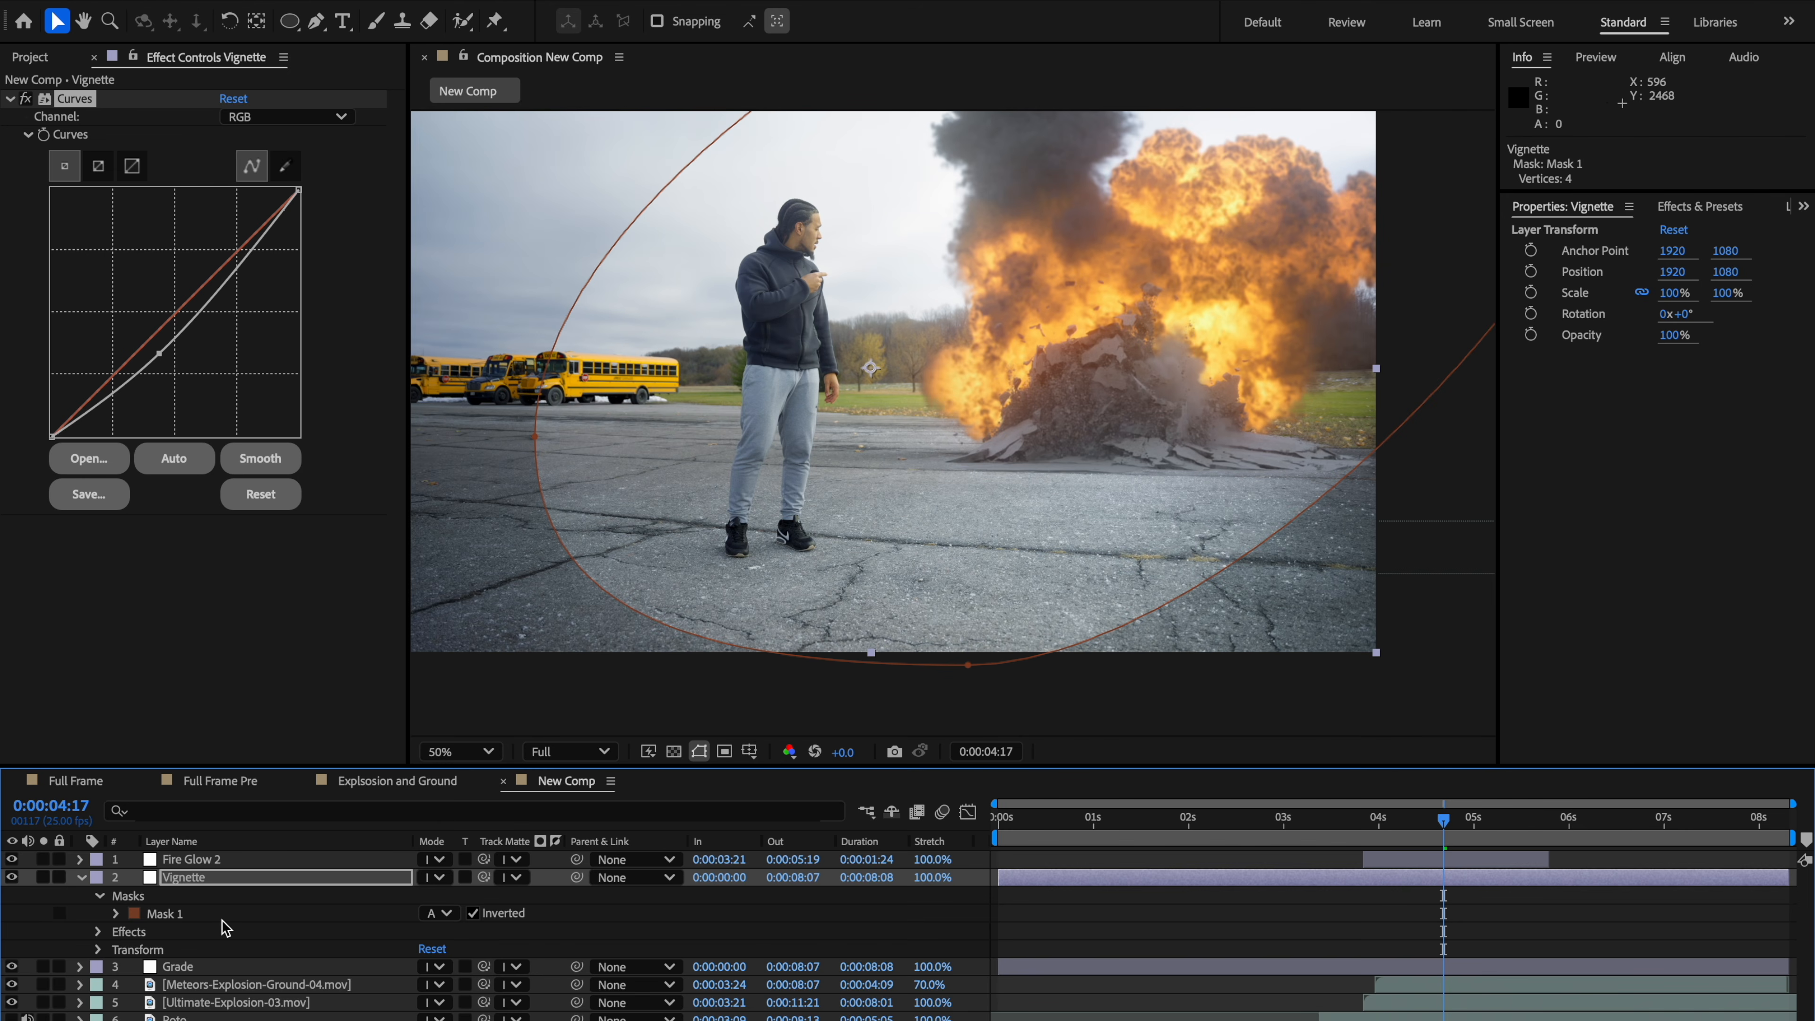
pyautogui.press('n')
pyautogui.press('m')
pyautogui.press('m')
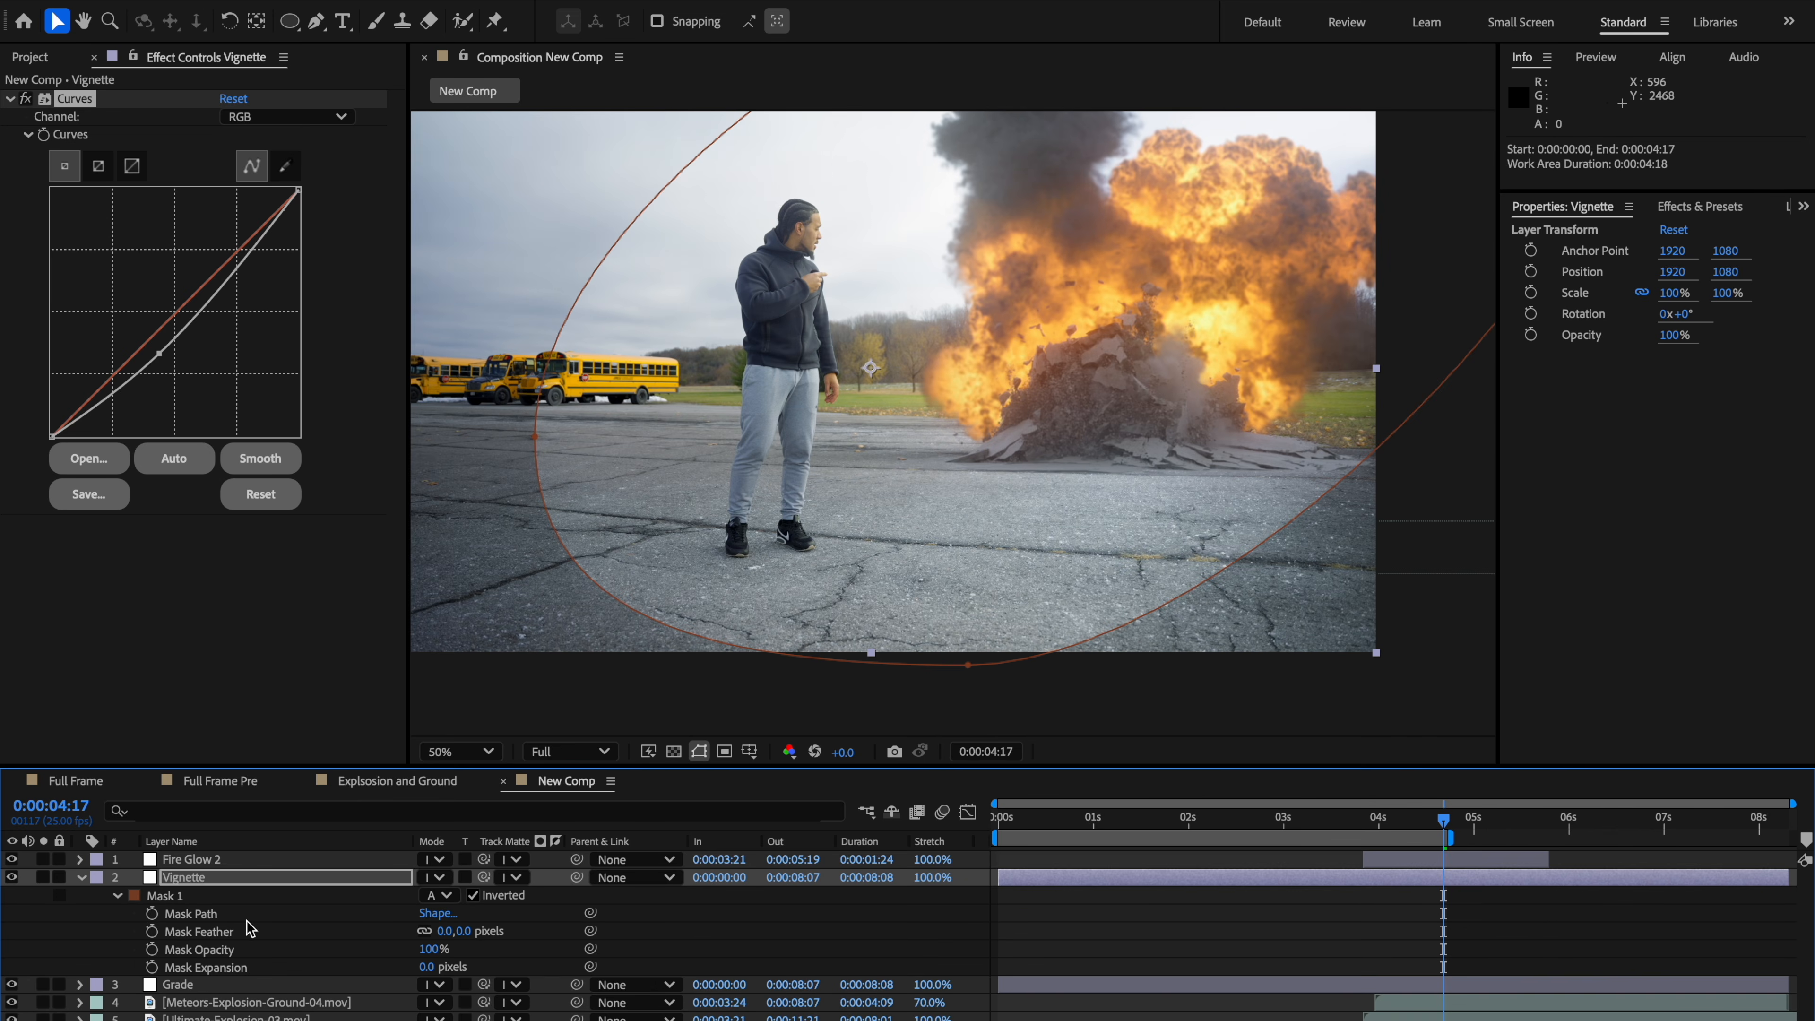
pyautogui.moveTo(441, 933); pyautogui.dragTo(656, 912)
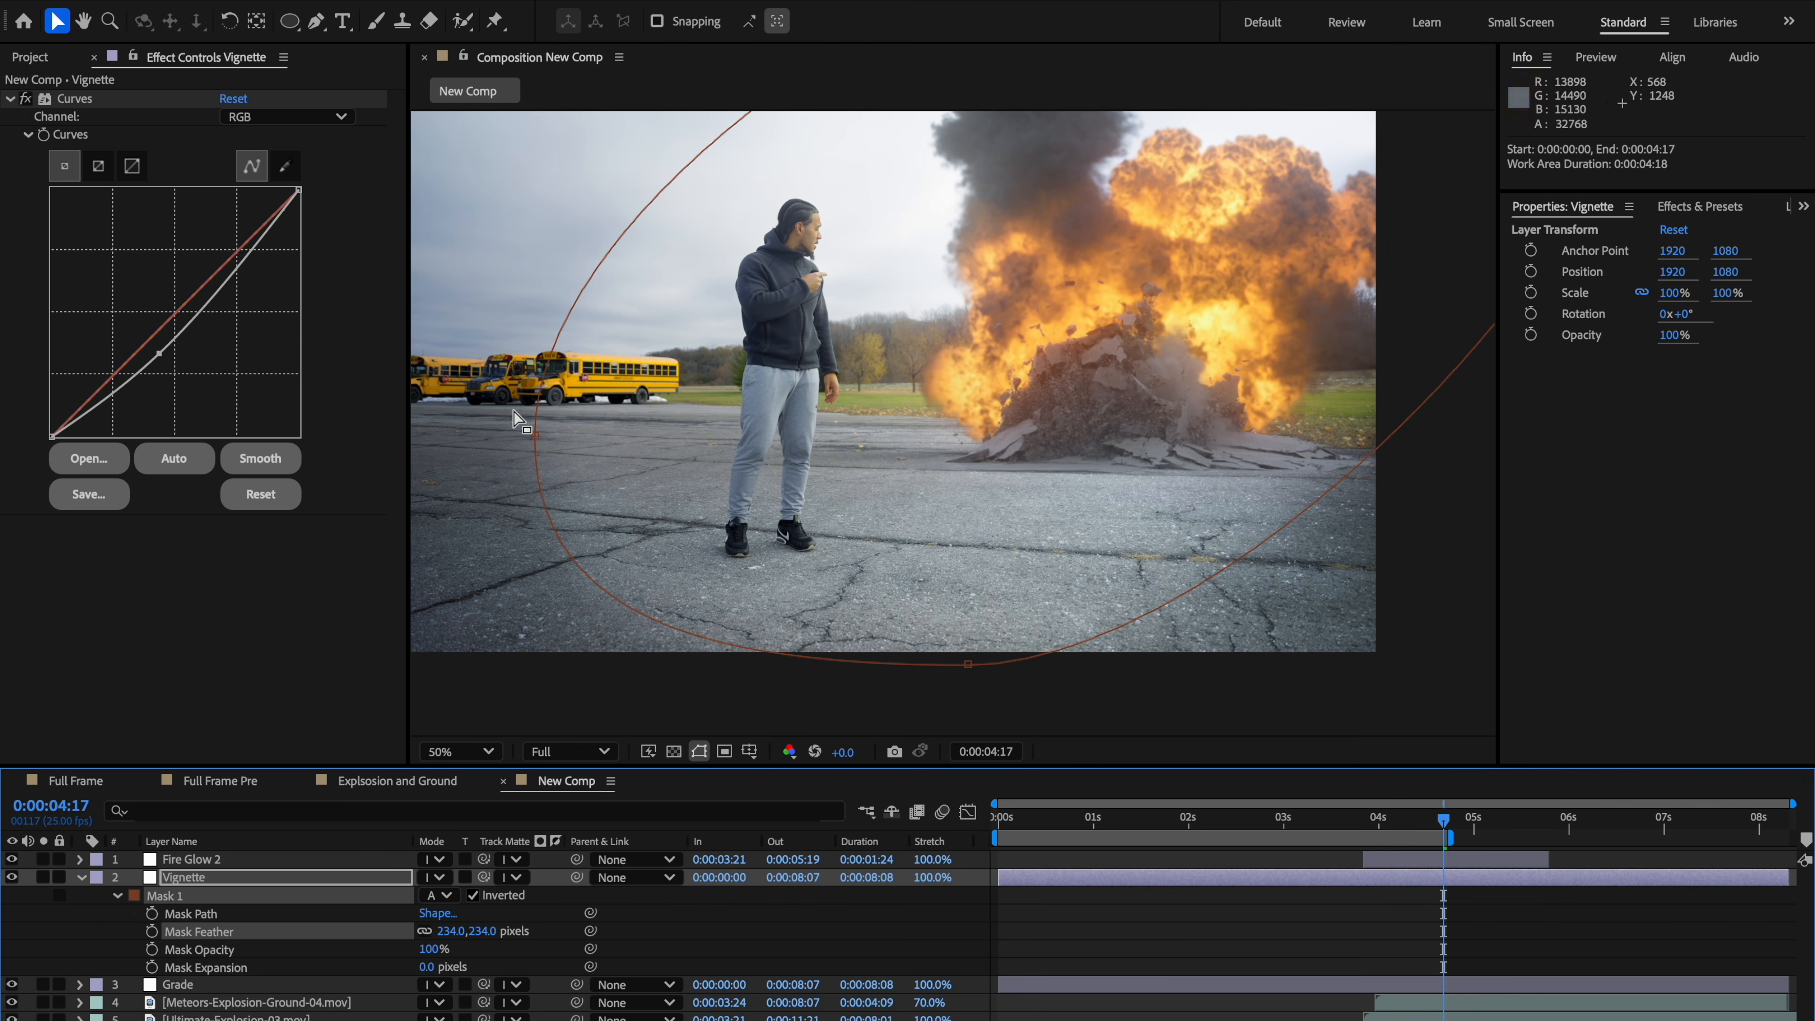
# Step: Set the Vignette layer's blending mode to Soft Light
pyautogui.click(425, 324)
pyautogui.click(384, 257)
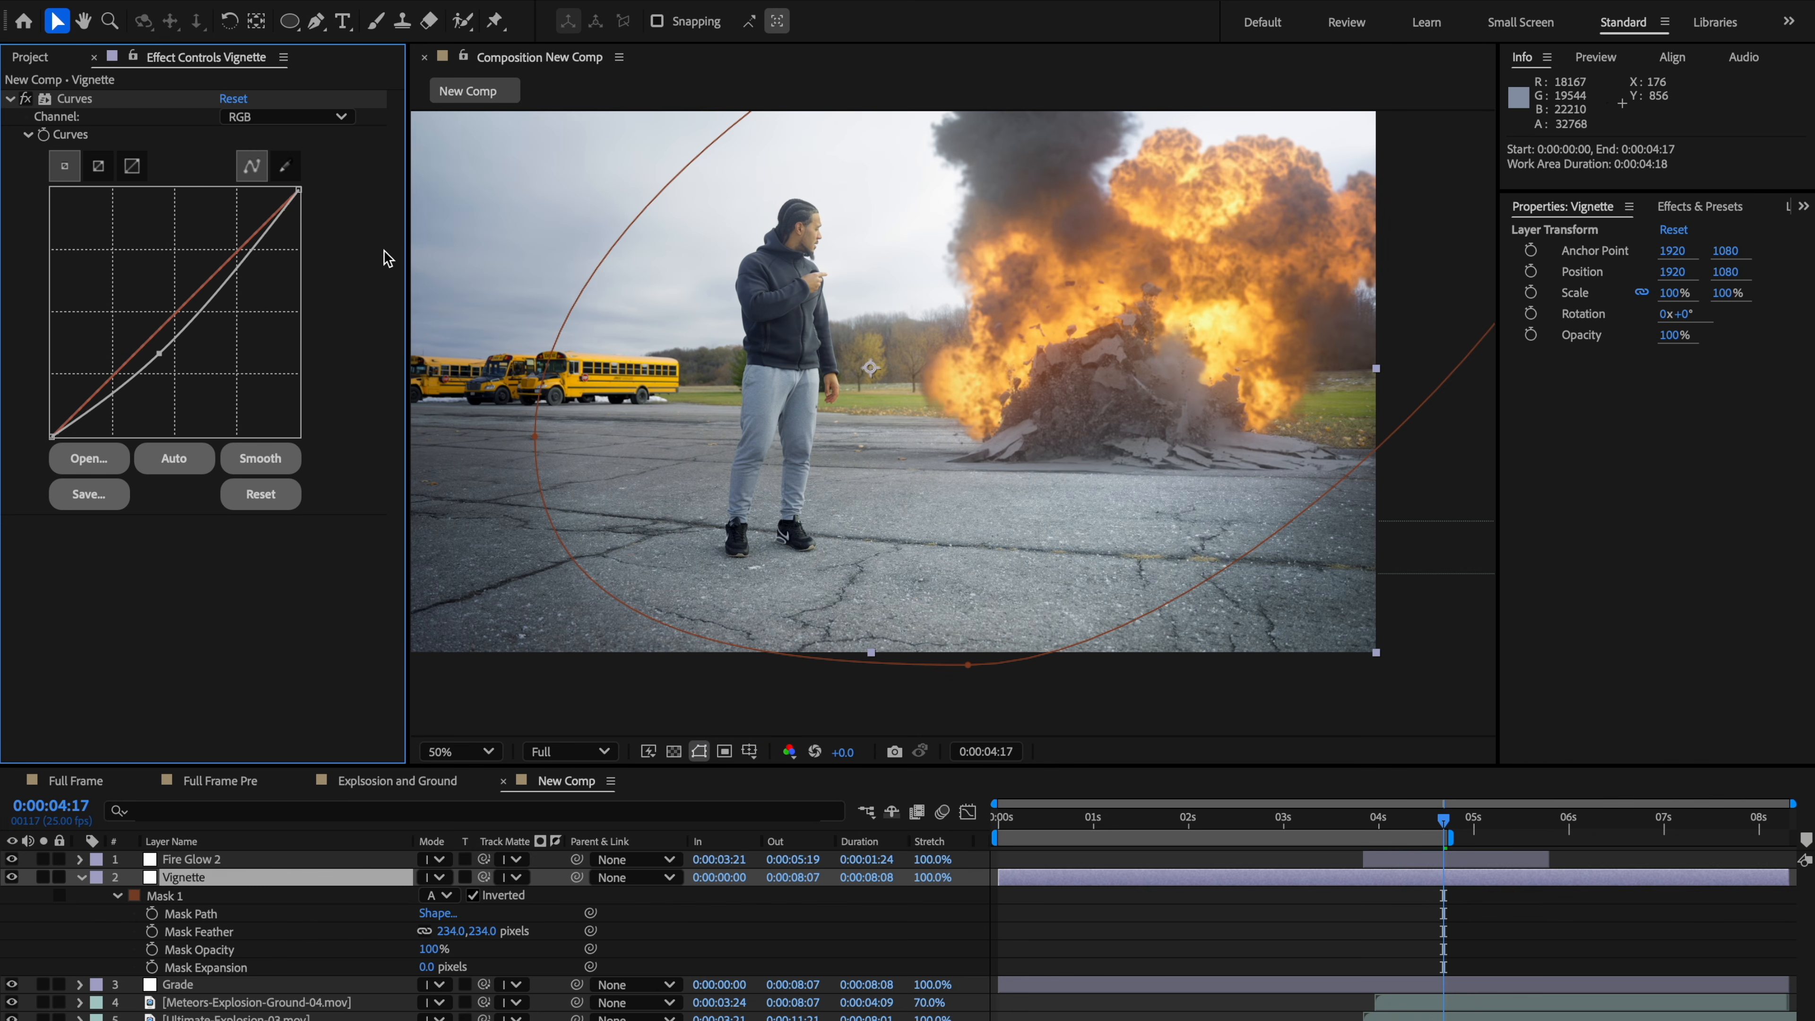
pyautogui.rightClick(199, 889)
pyautogui.moveTo(281, 719)
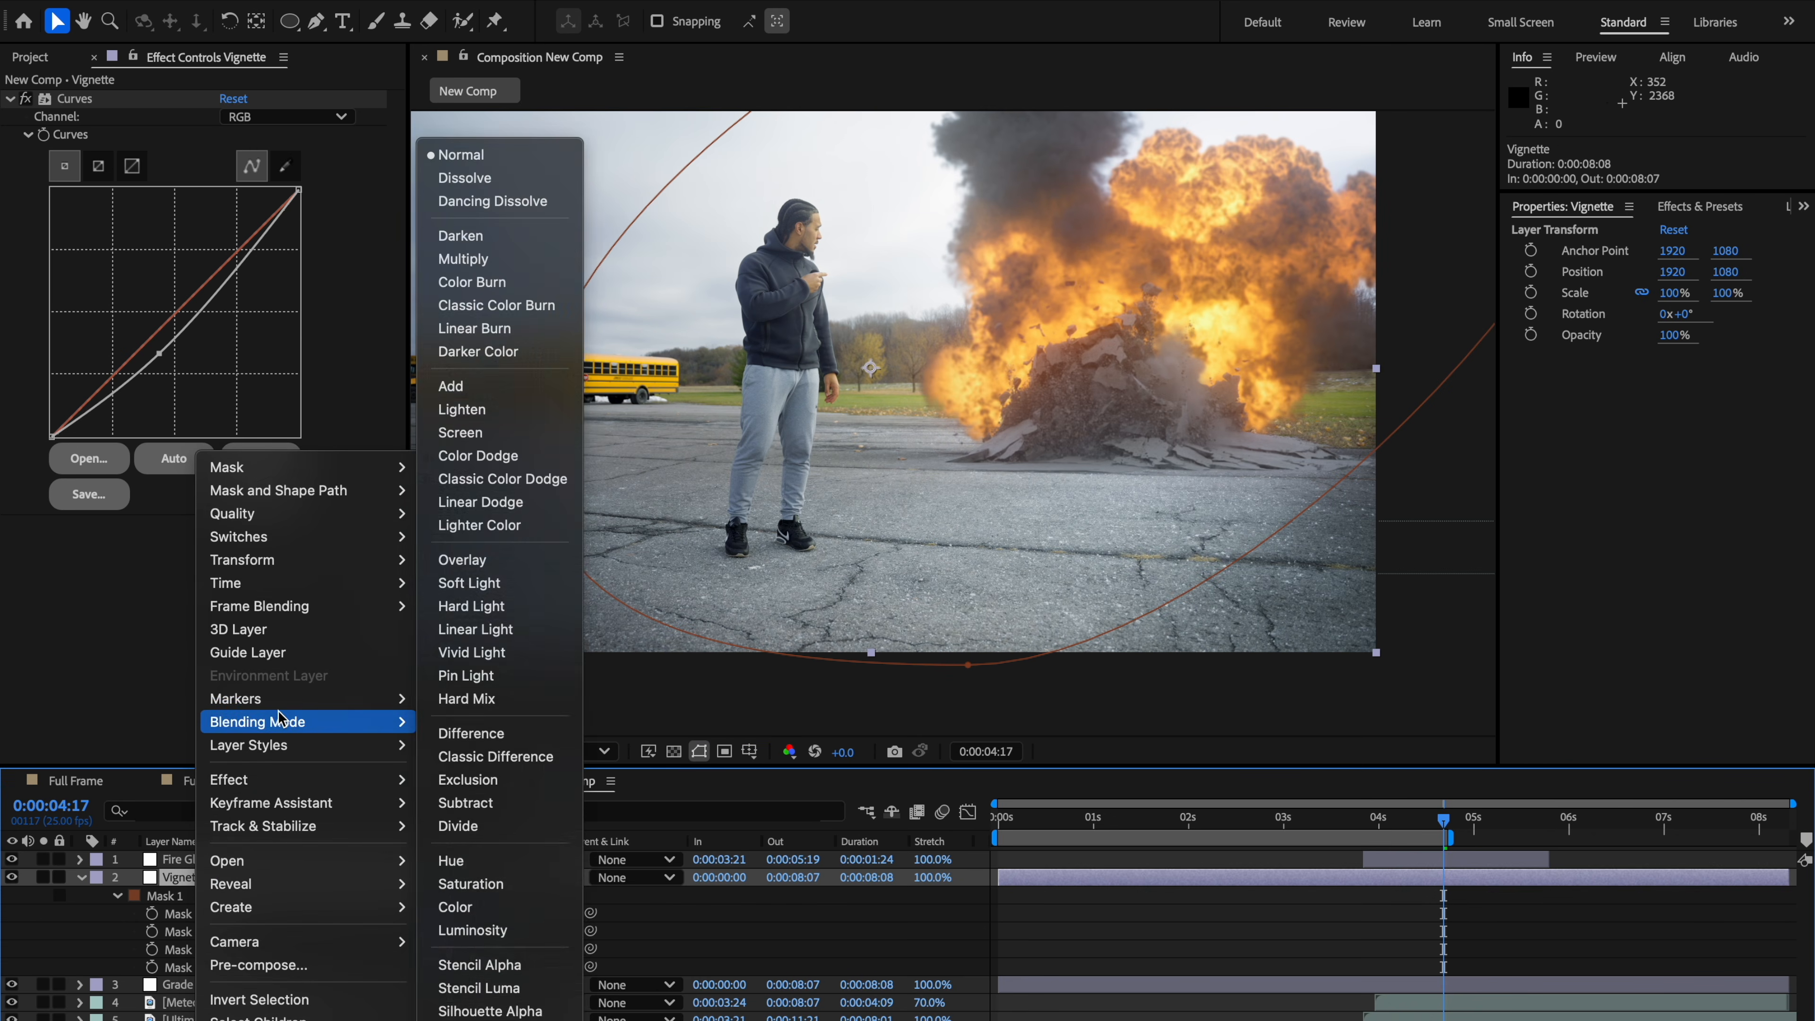
pyautogui.click(547, 580)
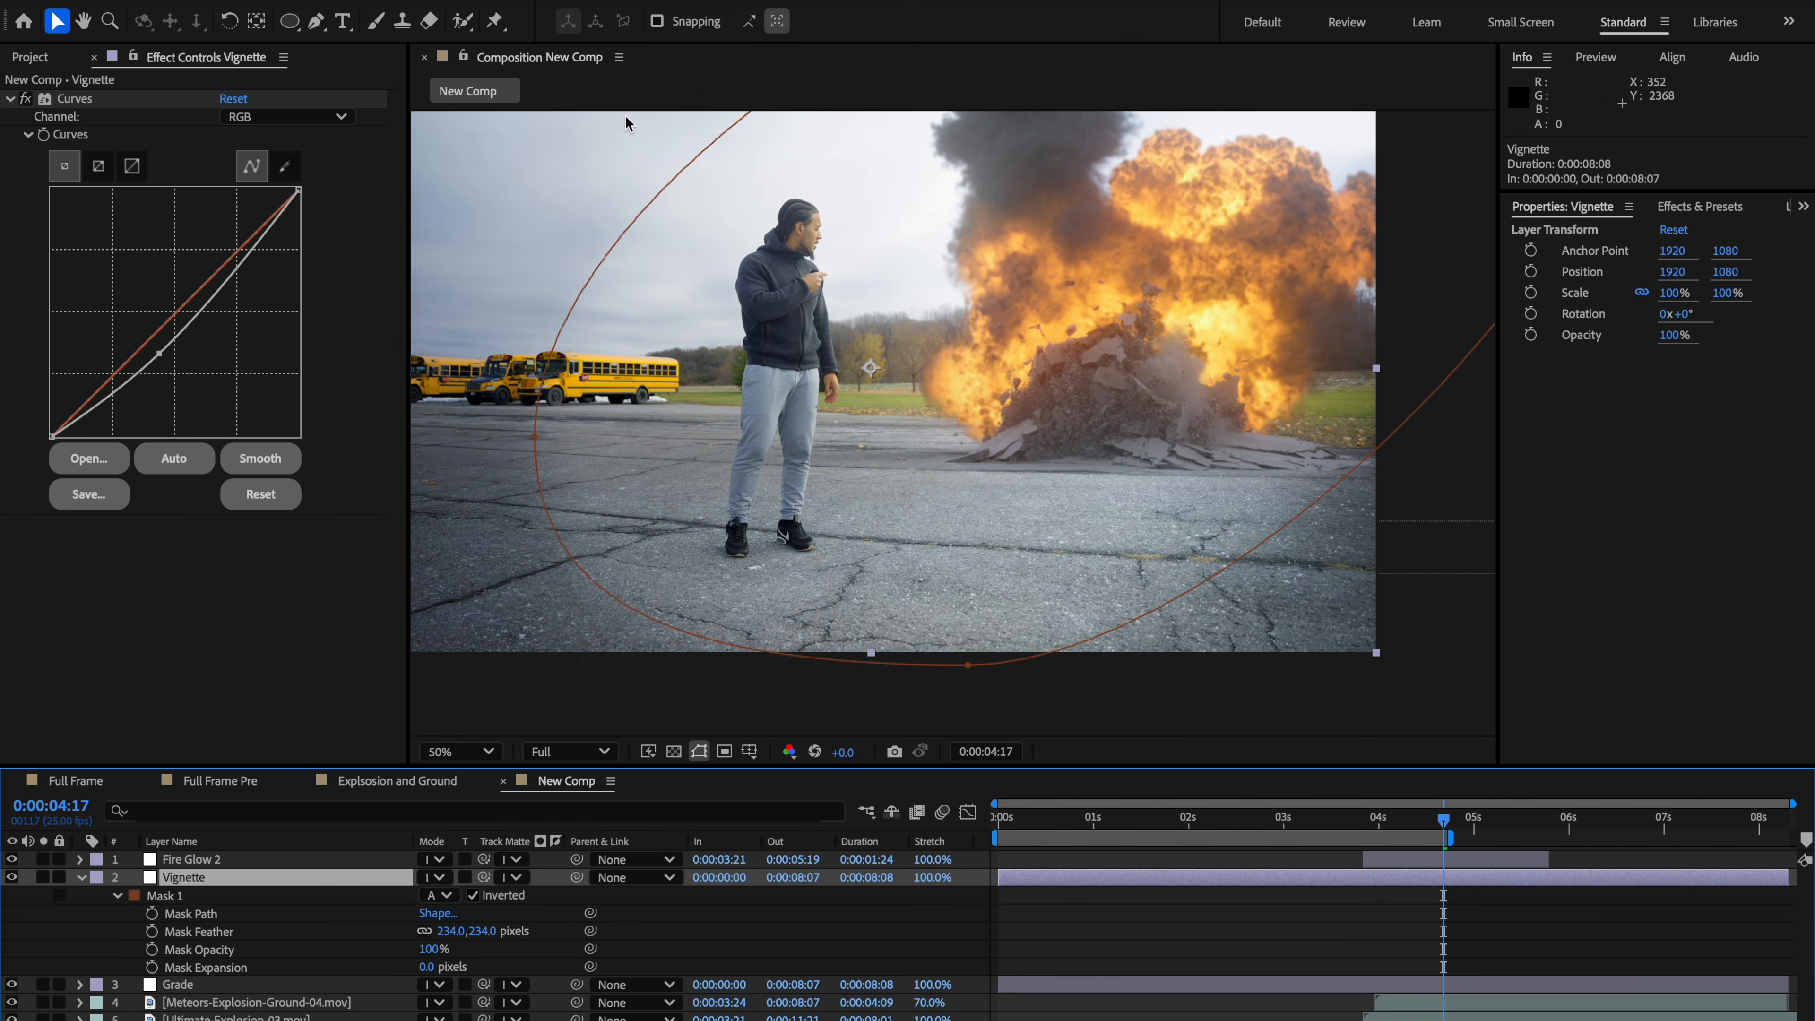
# Step: Review the vignetted shot in the composition at different zoom levels
pyautogui.click(446, 262)
pyautogui.scroll(-2, 498, 329)
pyautogui.click(549, 572)
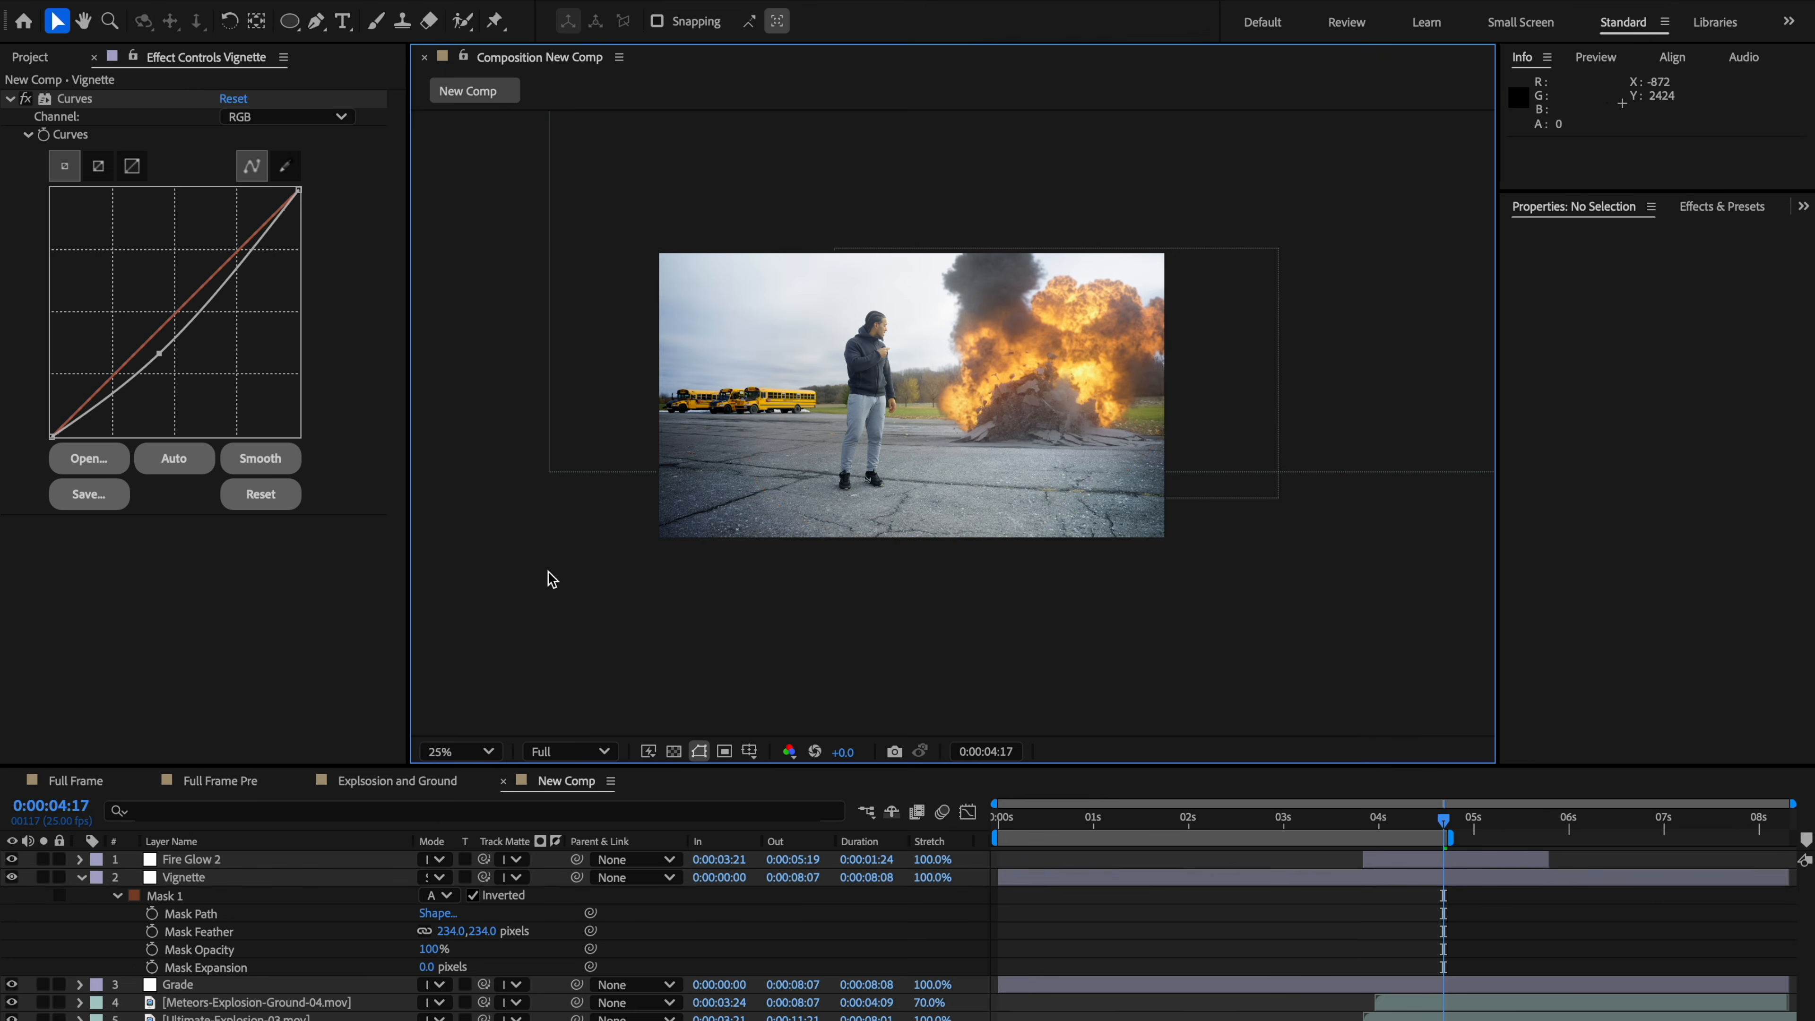
pyautogui.scroll(2, 548, 572)
pyautogui.moveTo(789, 540); pyautogui.dragTo(821, 531)
pyautogui.moveTo(1030, 405); pyautogui.dragTo(949, 464)
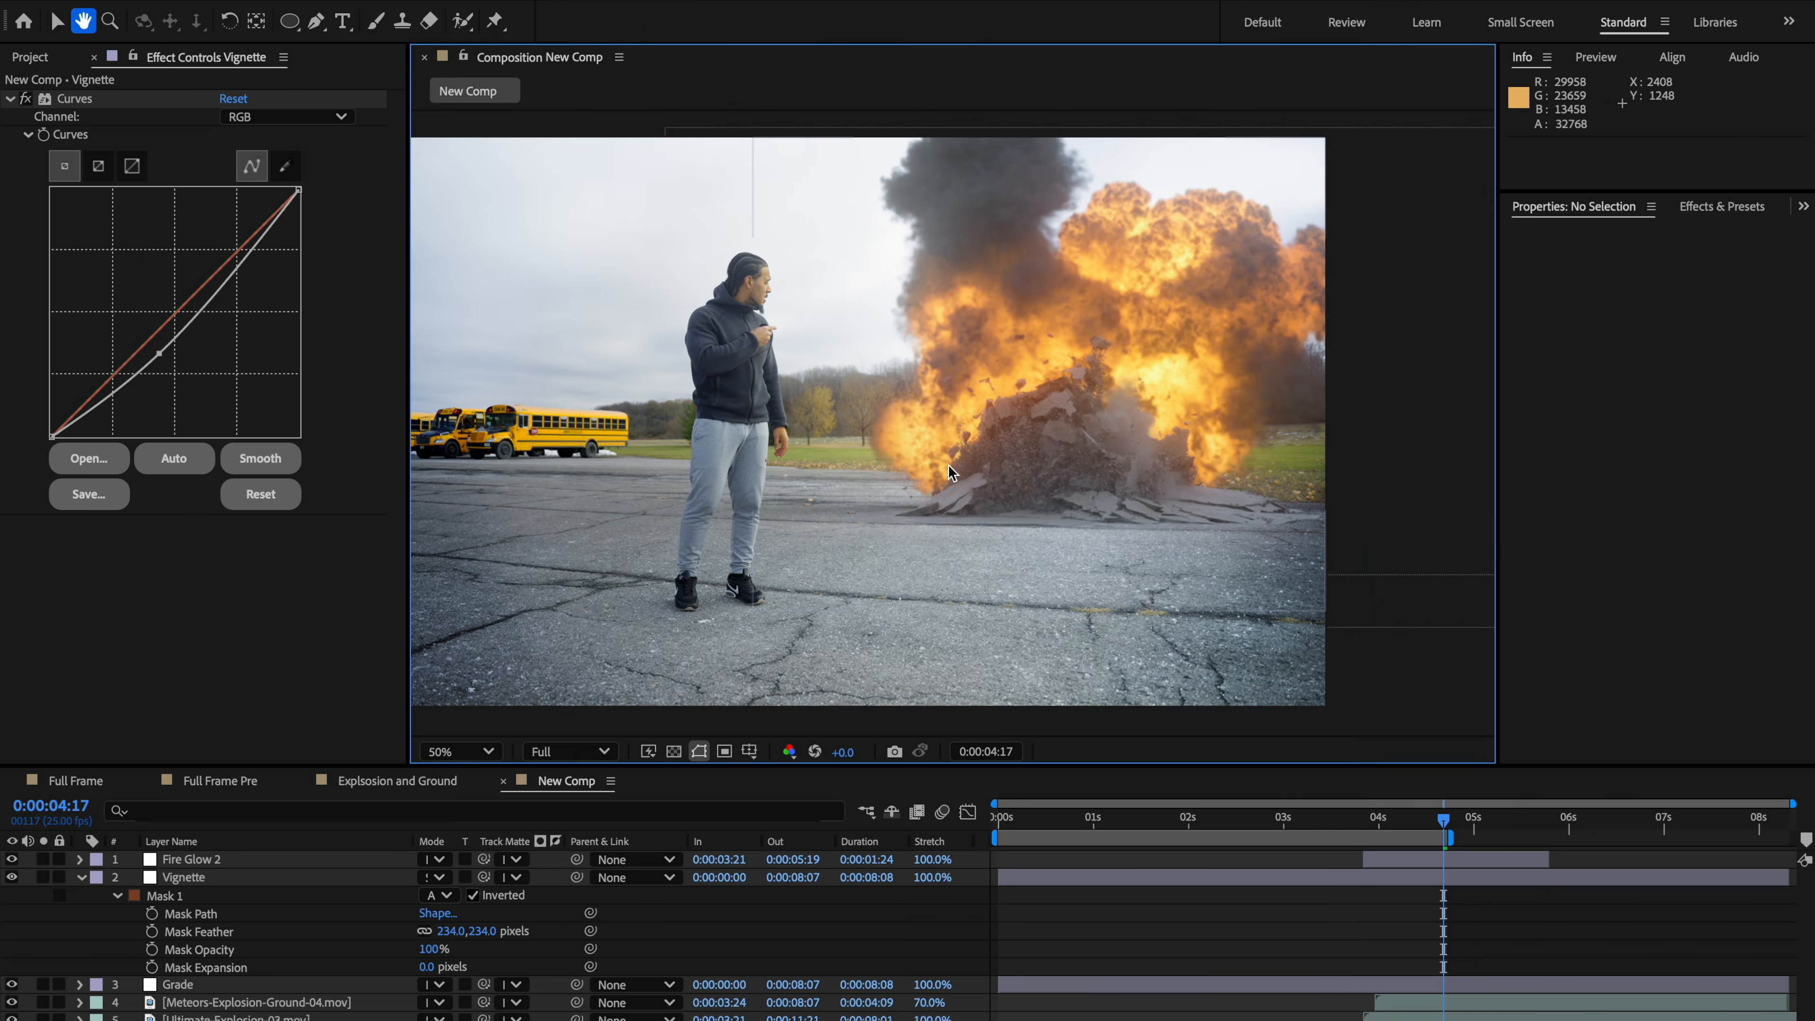
pyautogui.scroll(-2, 949, 464)
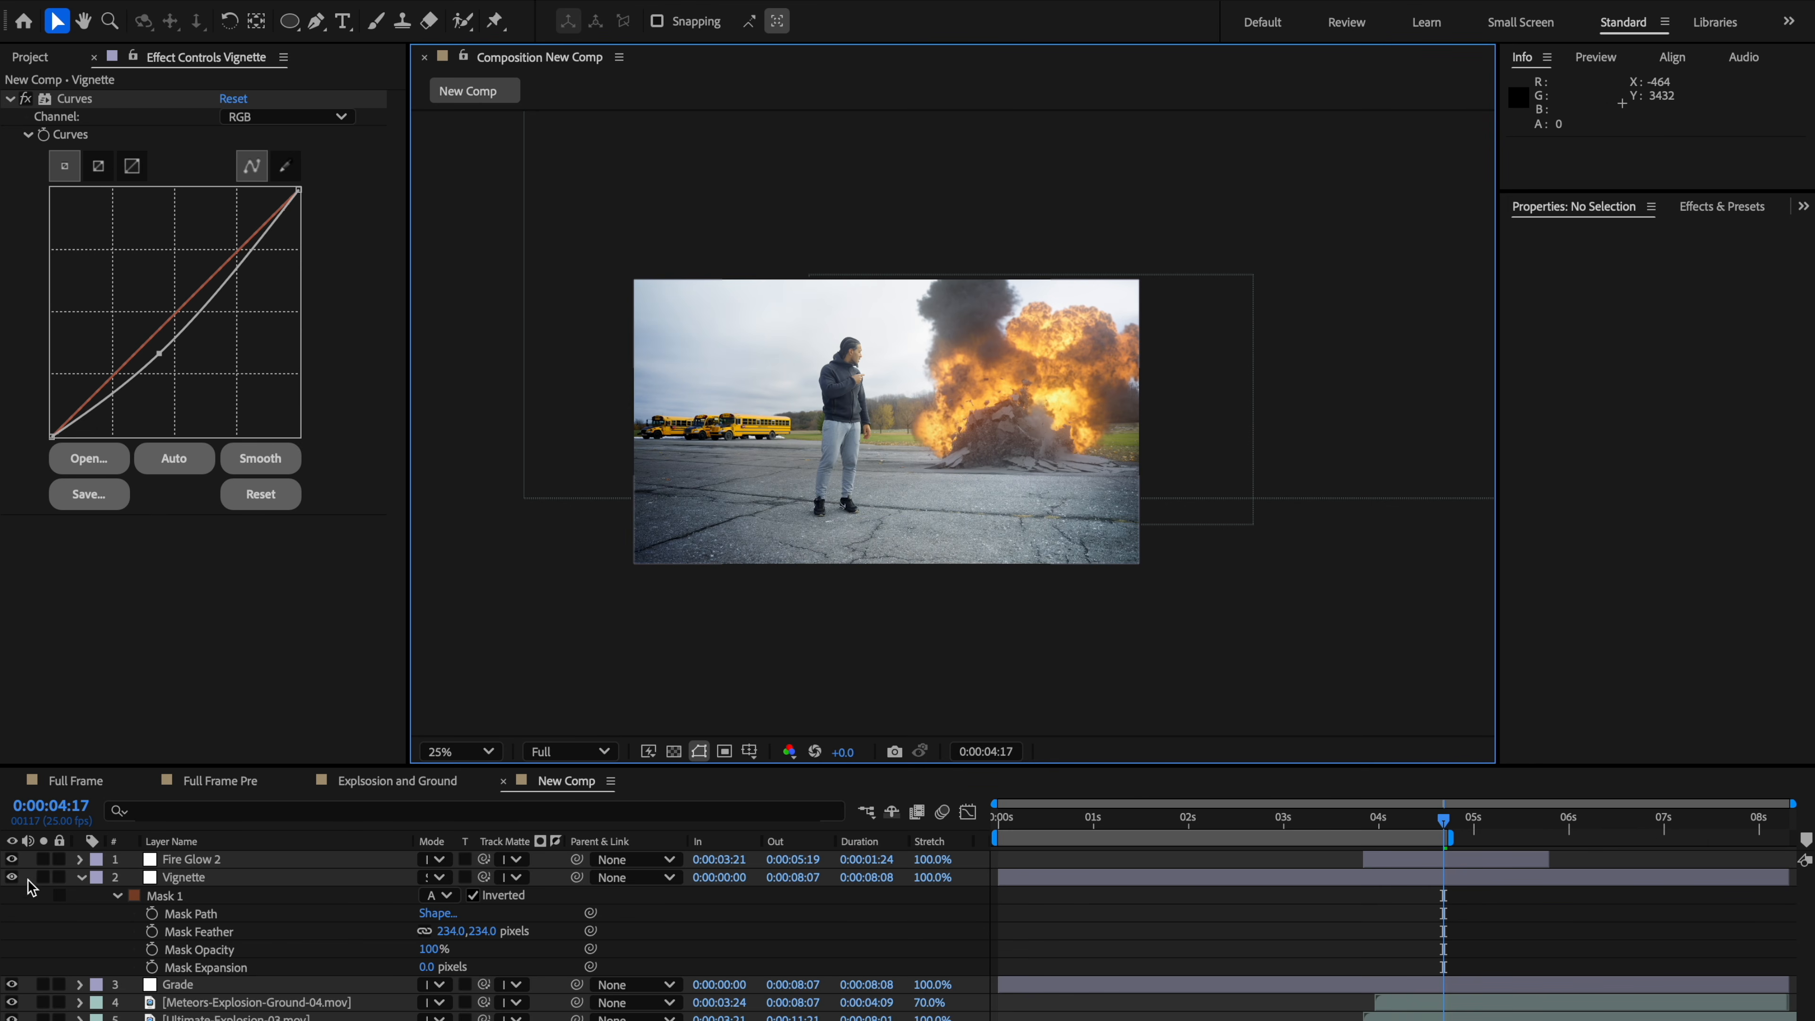
# Step: Increase the Vignette Mask 1 feather to 329 pixels
pyautogui.click(59, 858)
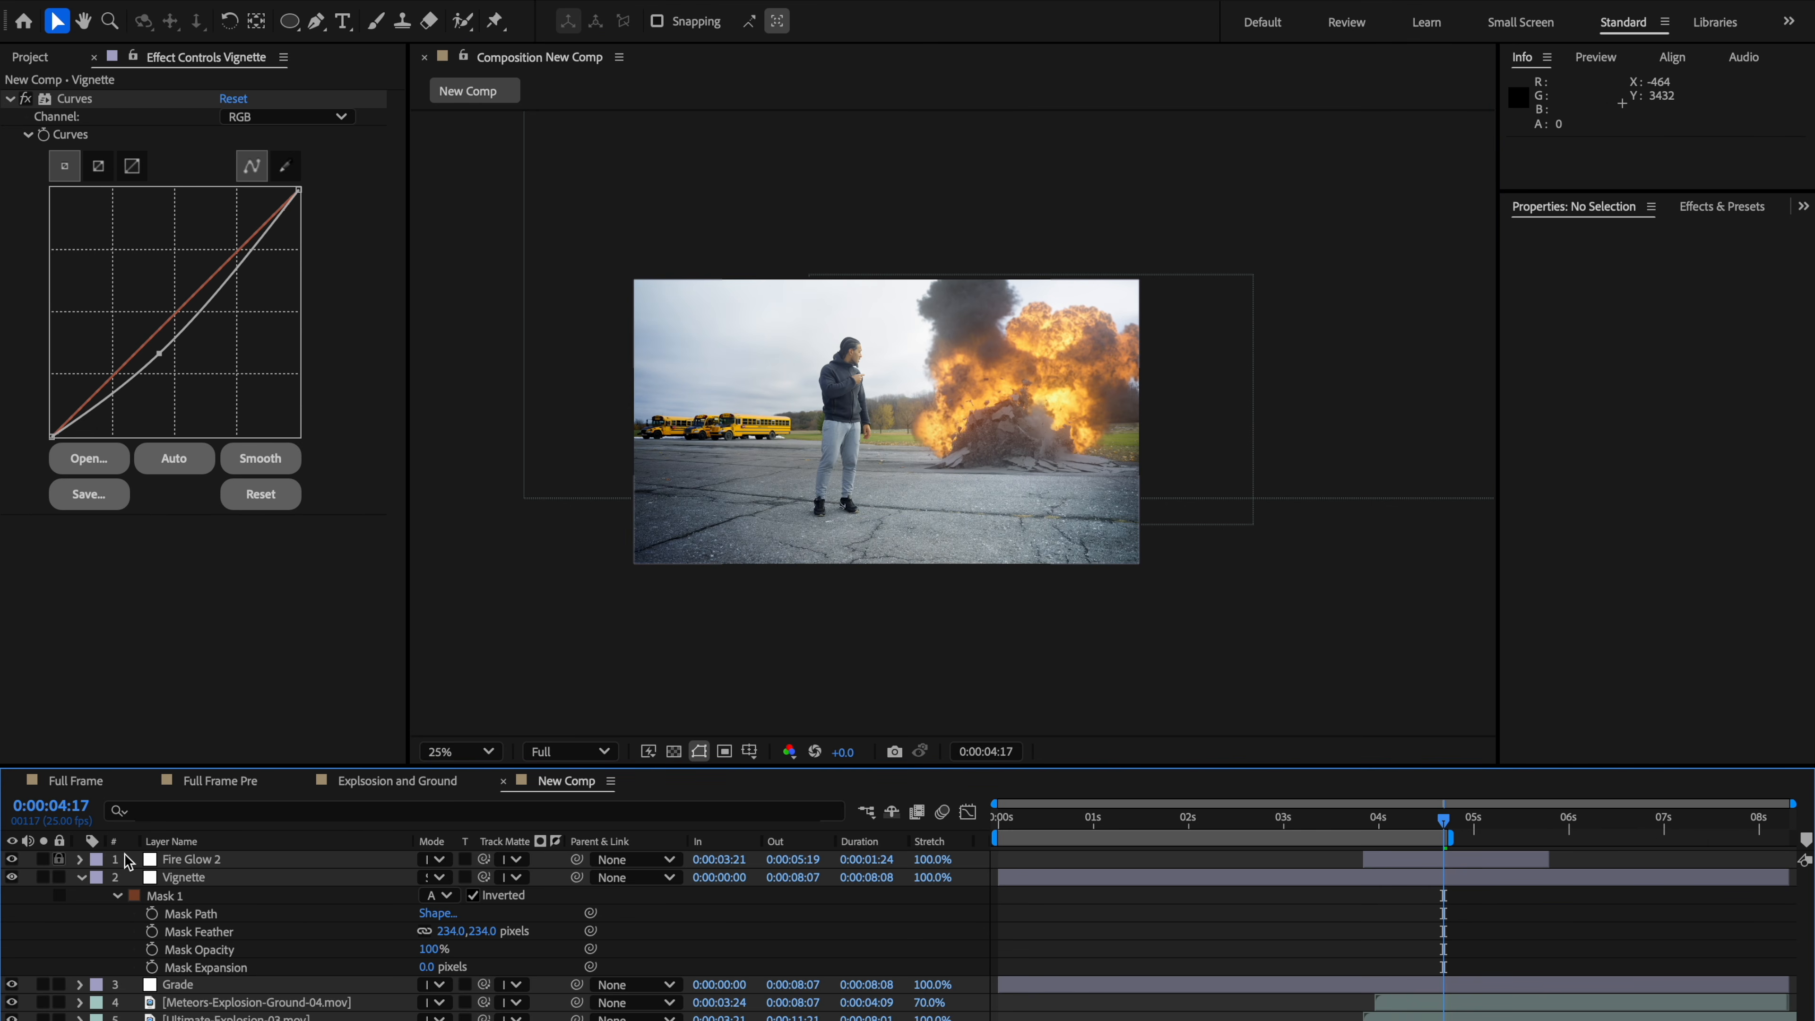
pyautogui.press('.')
pyautogui.moveTo(759, 625); pyautogui.dragTo(772, 608)
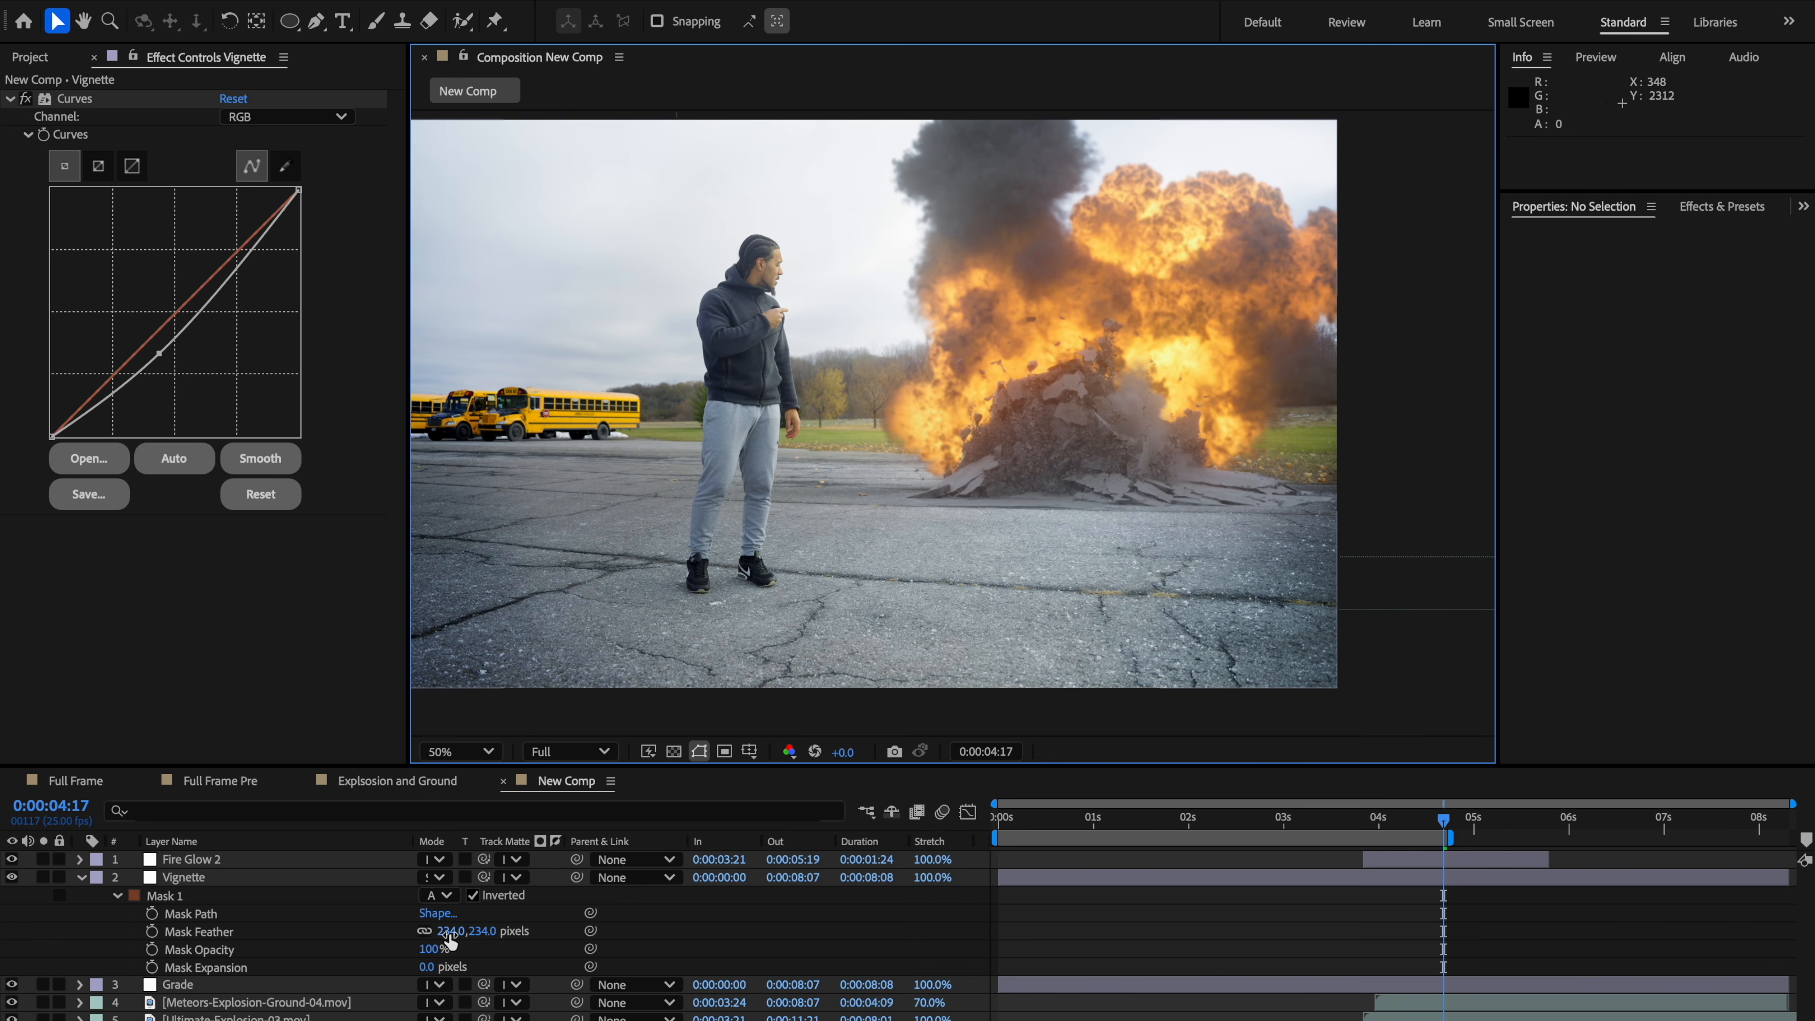
pyautogui.moveTo(448, 943); pyautogui.dragTo(514, 941)
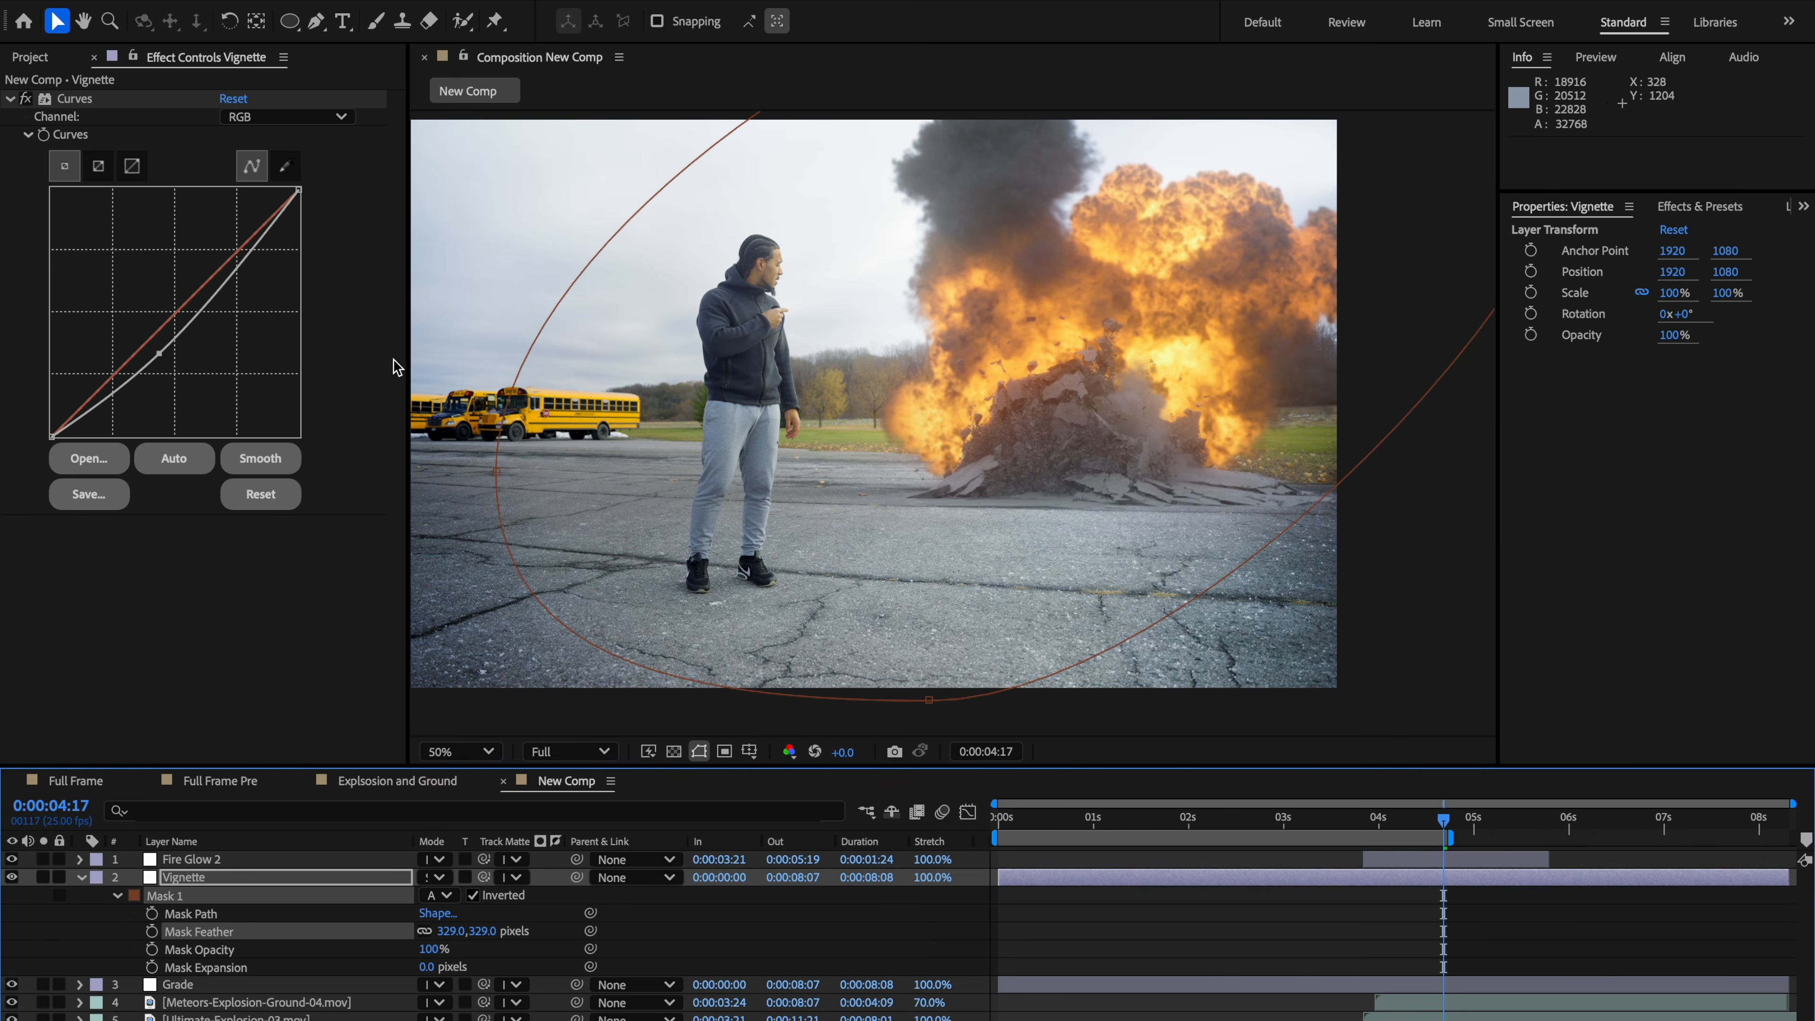
pyautogui.press(',')
pyautogui.click(1227, 520)
pyautogui.click(1227, 519)
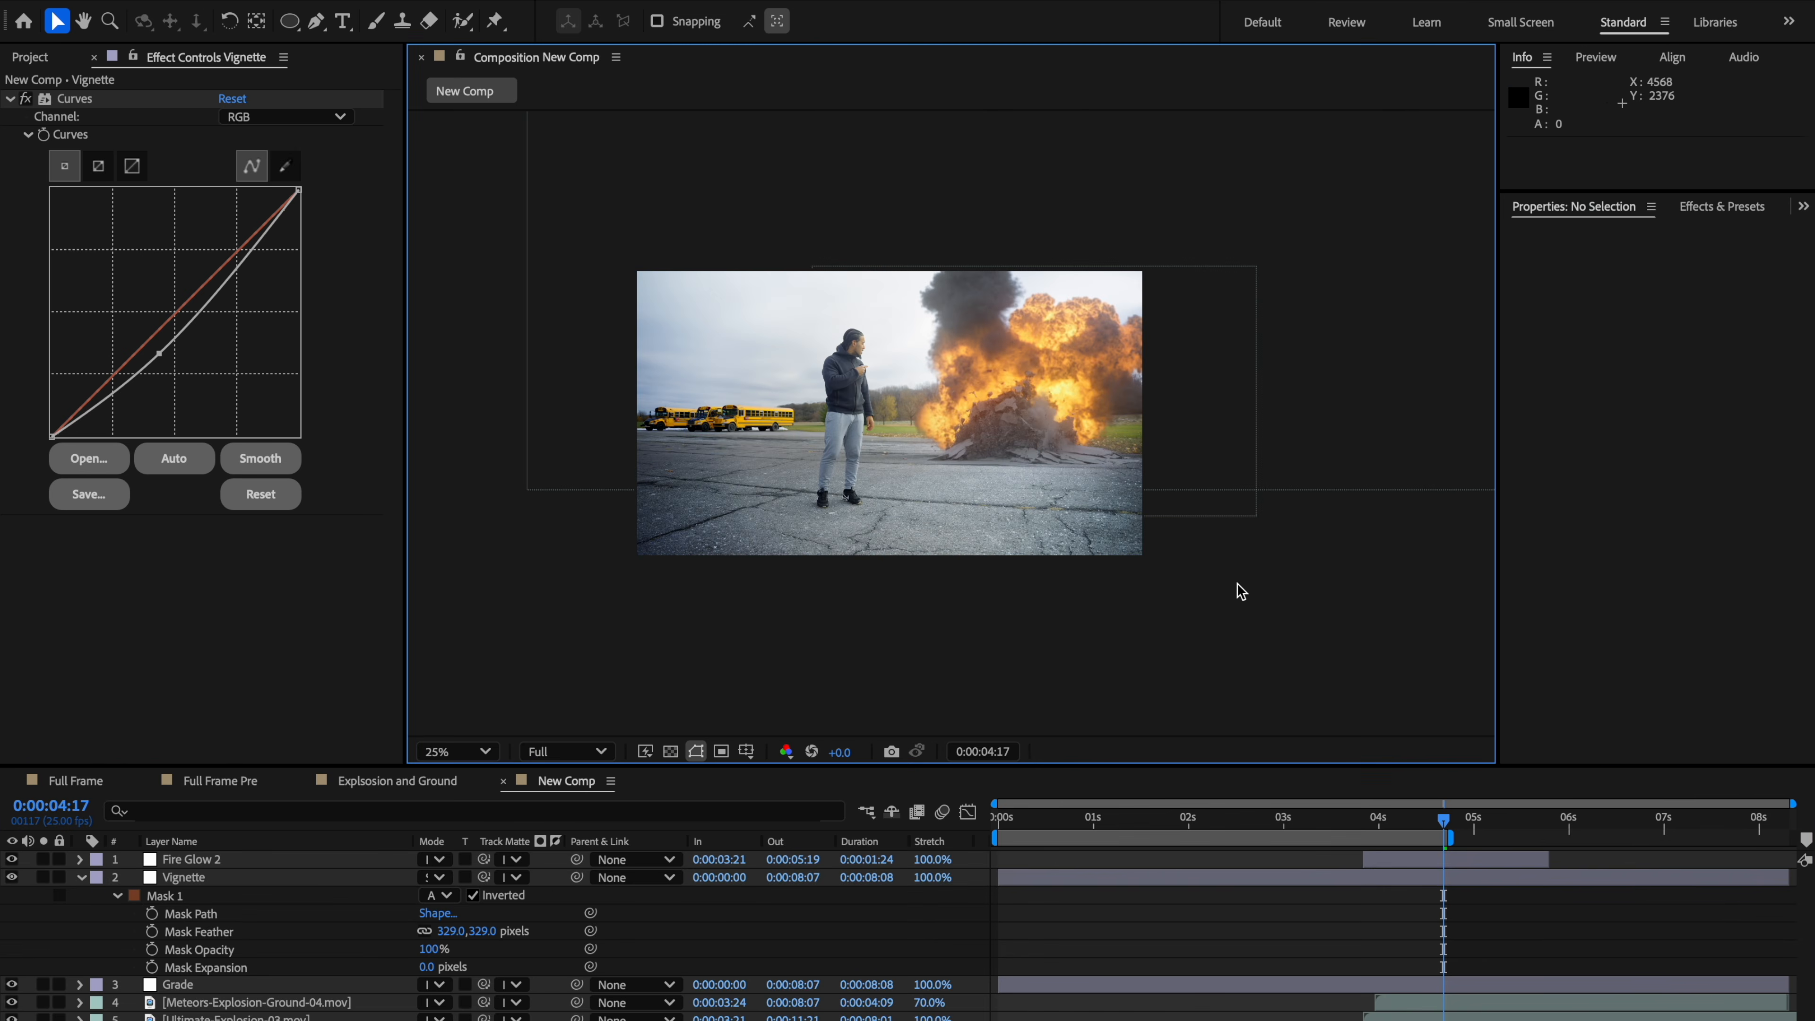
pyautogui.press('.')
pyautogui.press('space')
pyautogui.moveTo(1121, 604); pyautogui.dragTo(1103, 647)
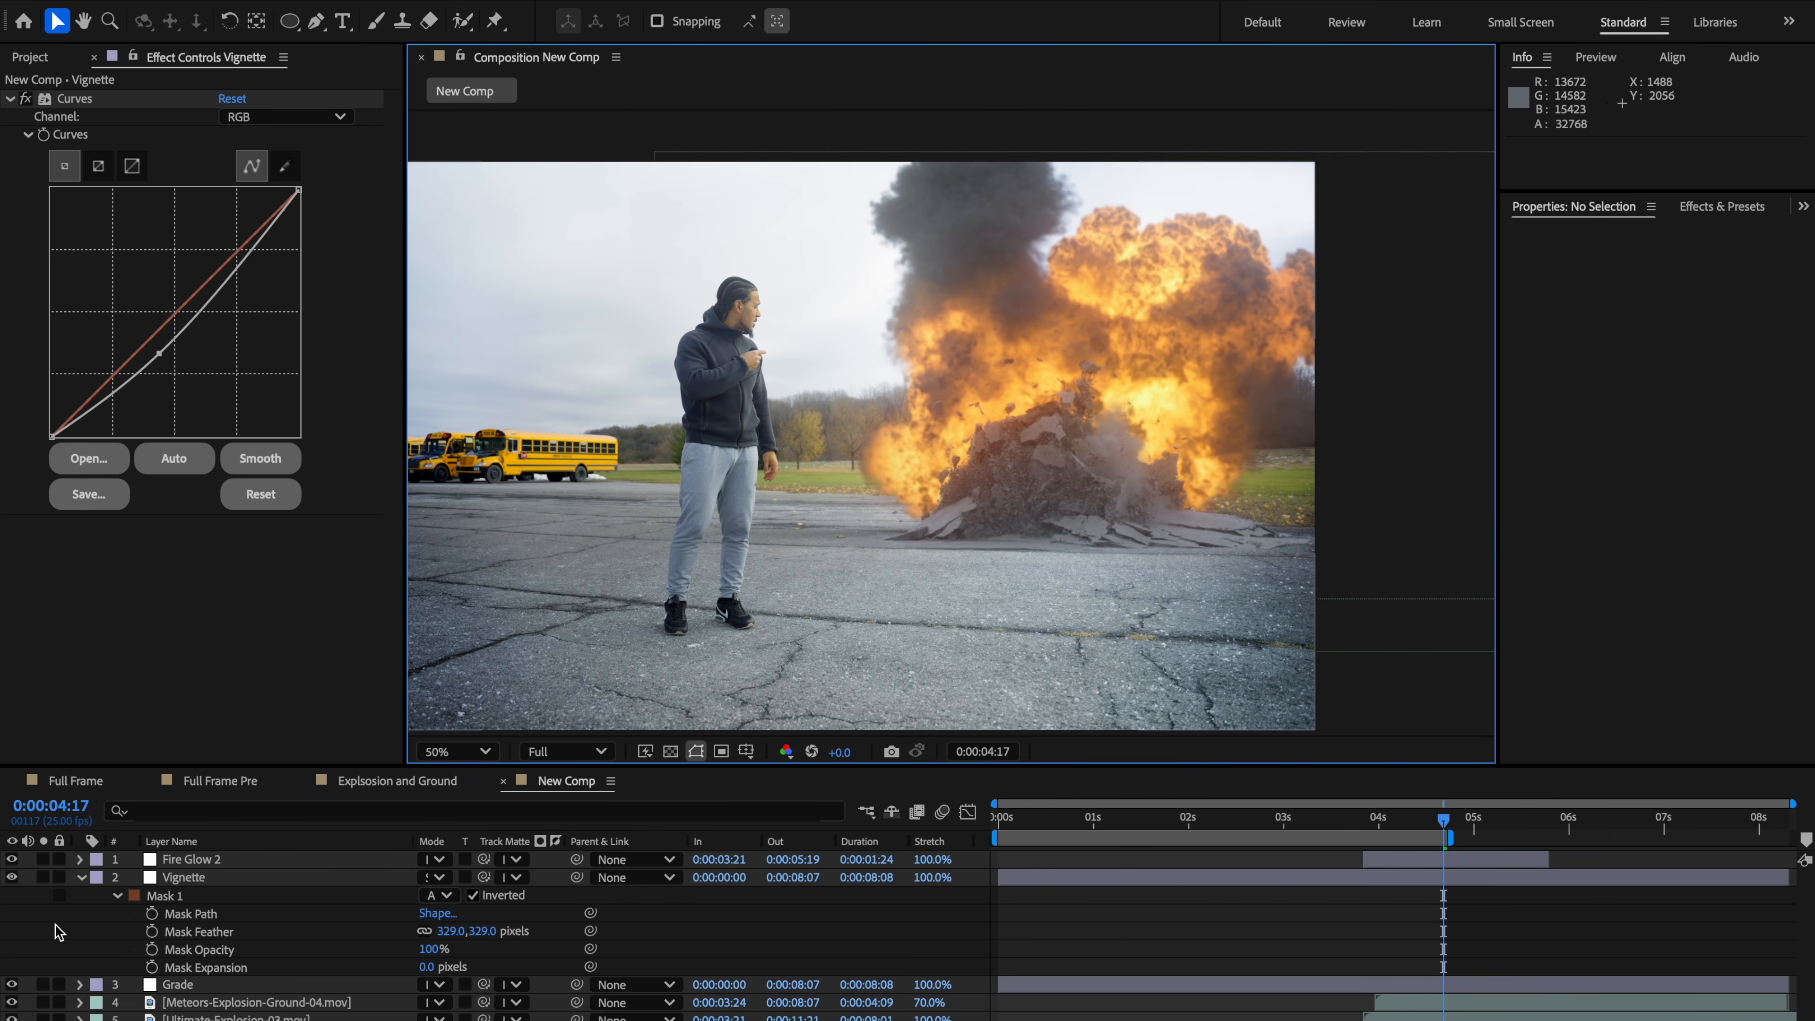
# Step: Add a new adjustment layer above the Vignette layer and rename it RGB
pyautogui.click(79, 878)
pyautogui.click(166, 880)
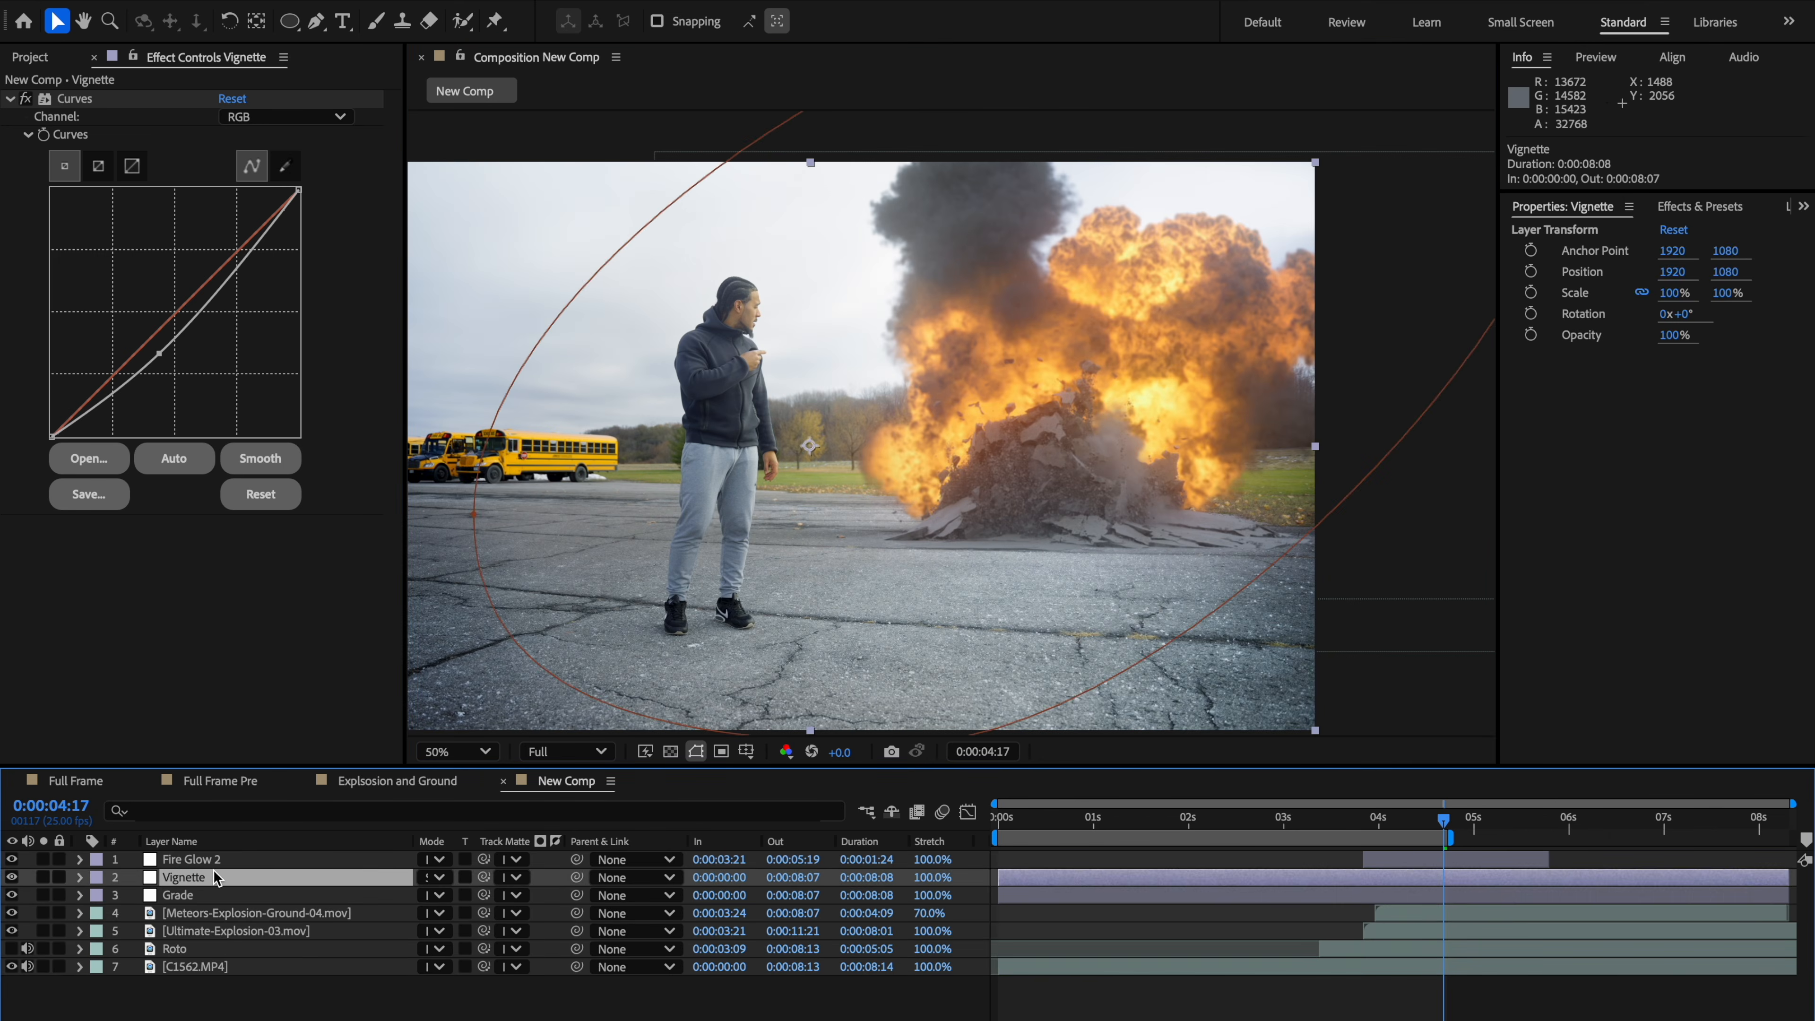
pyautogui.hotkey('ctrl', 'alt', 'y')
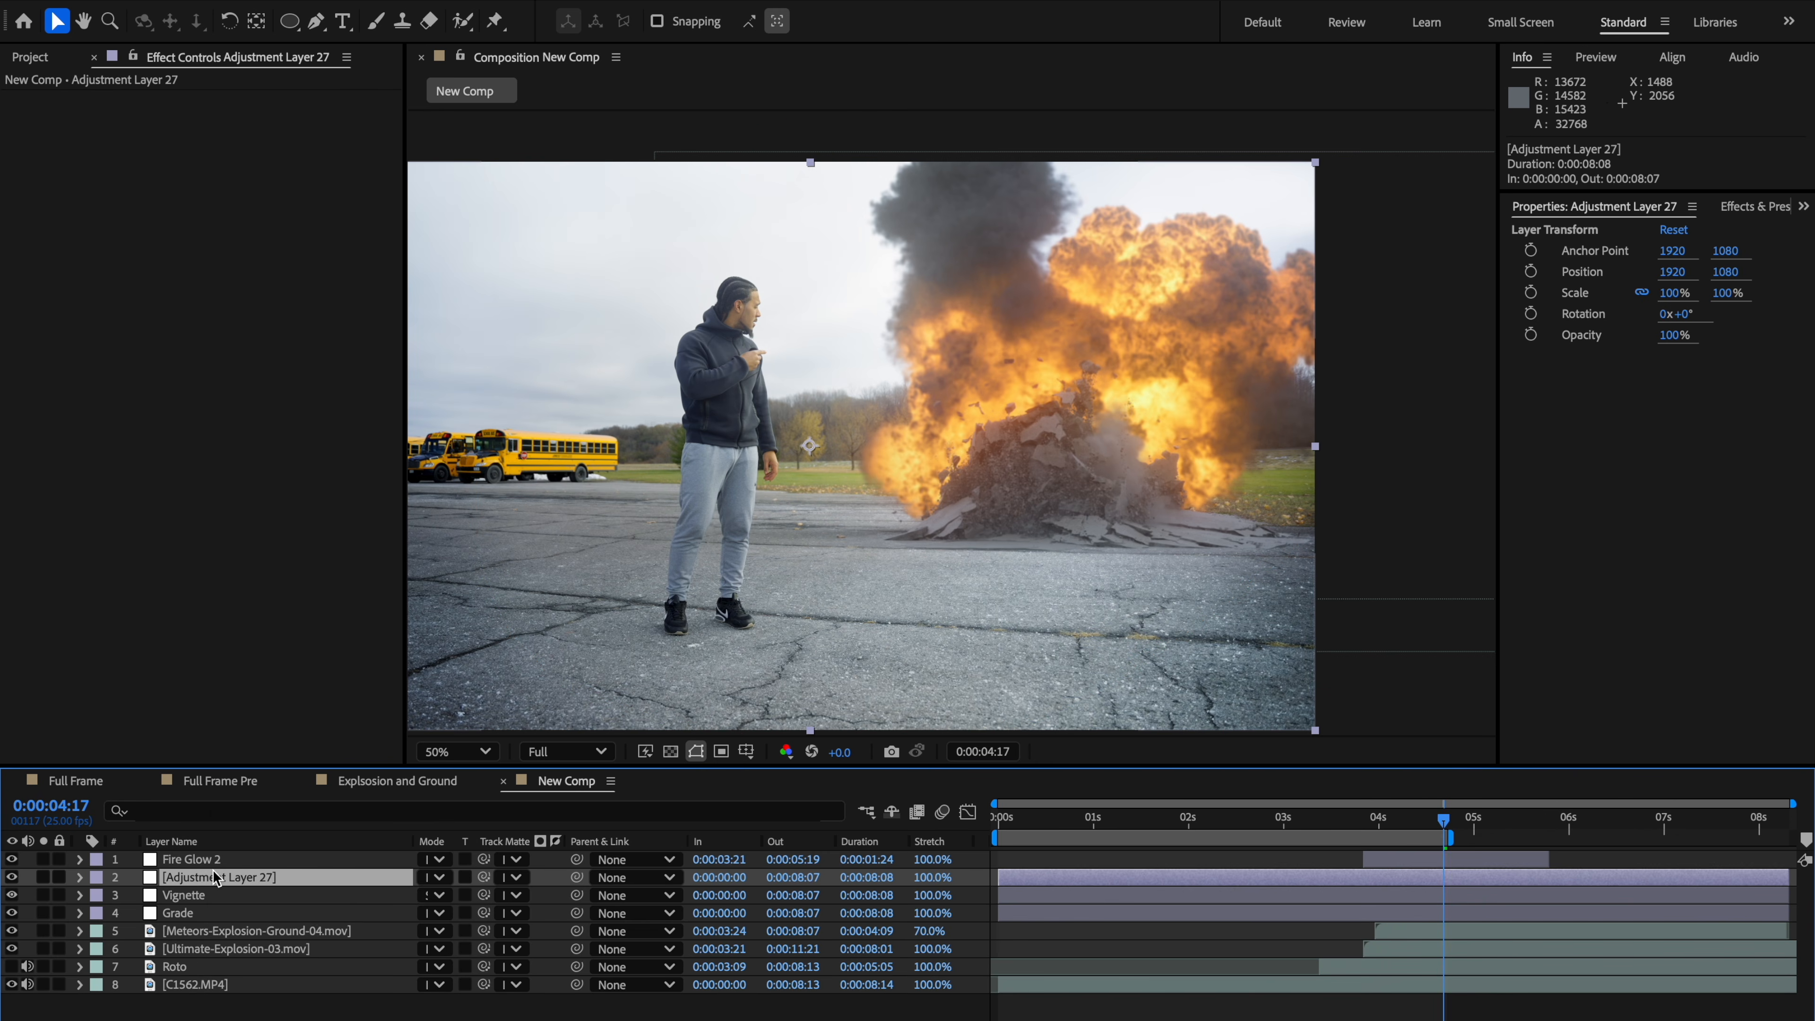
pyautogui.rightClick(213, 871)
pyautogui.press('Escape')
pyautogui.press('Return')
pyautogui.write('R')
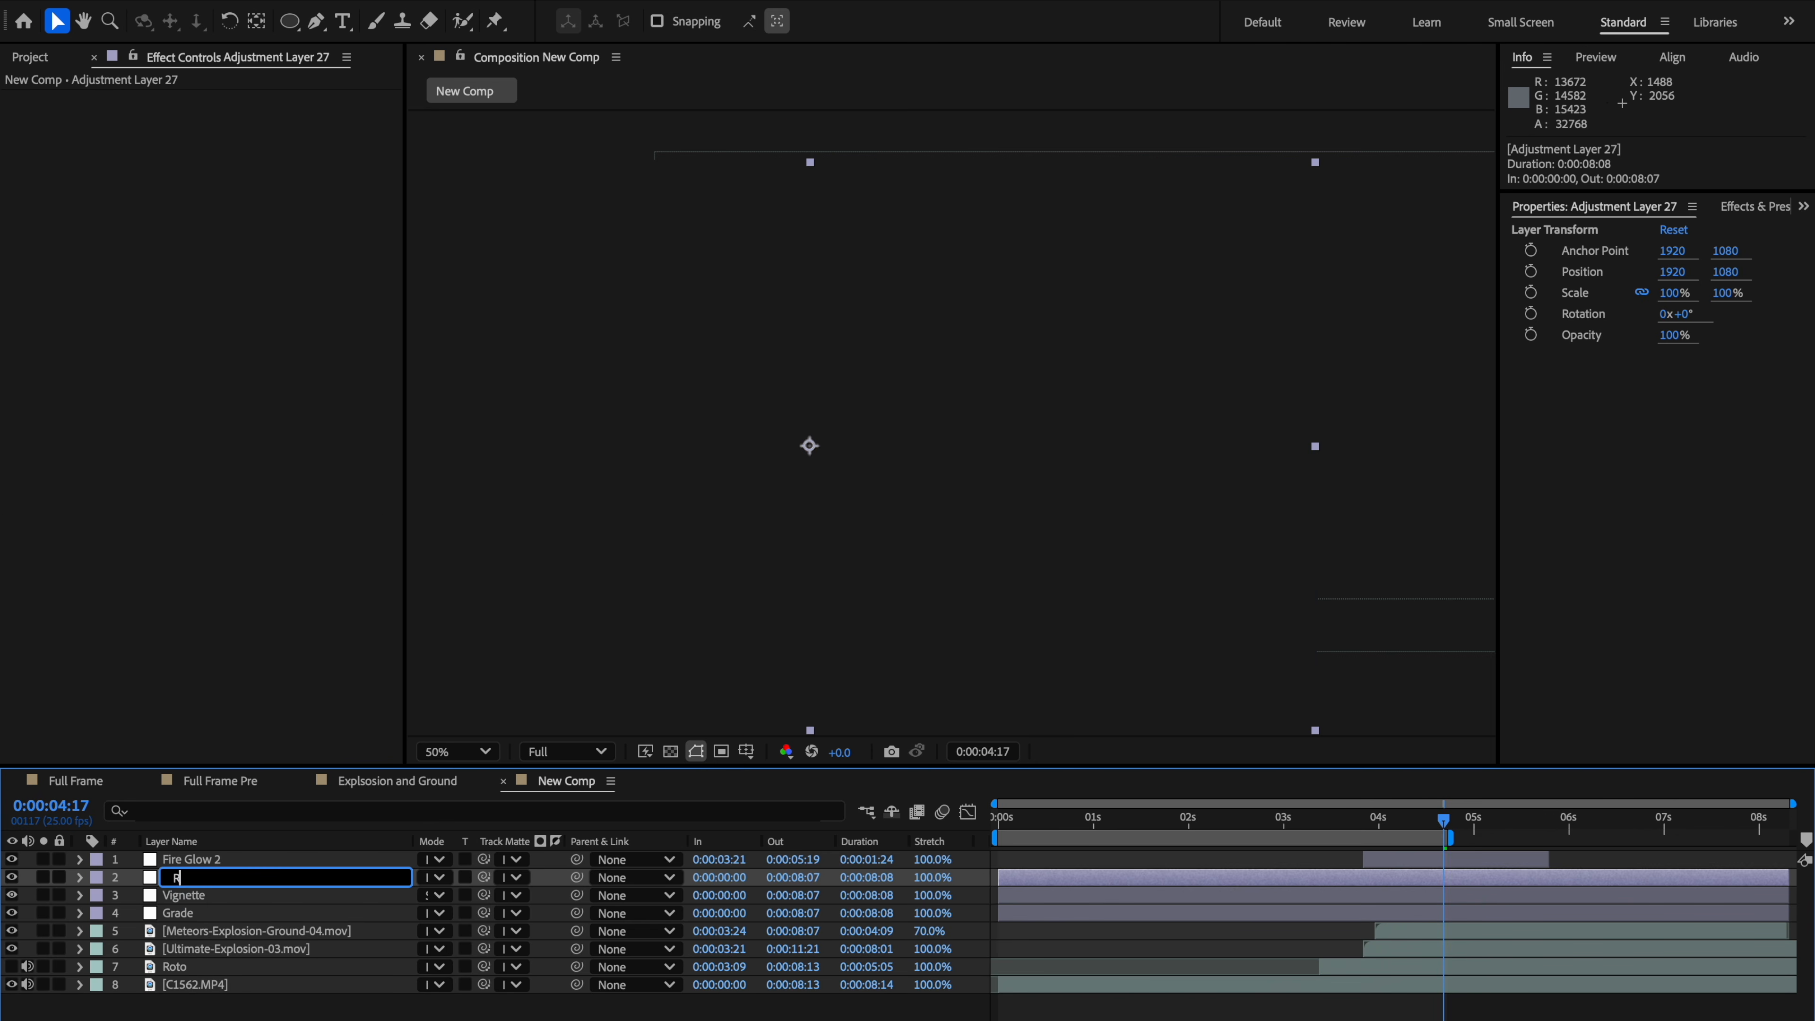
pyautogui.write('GB')
pyautogui.press('Return')
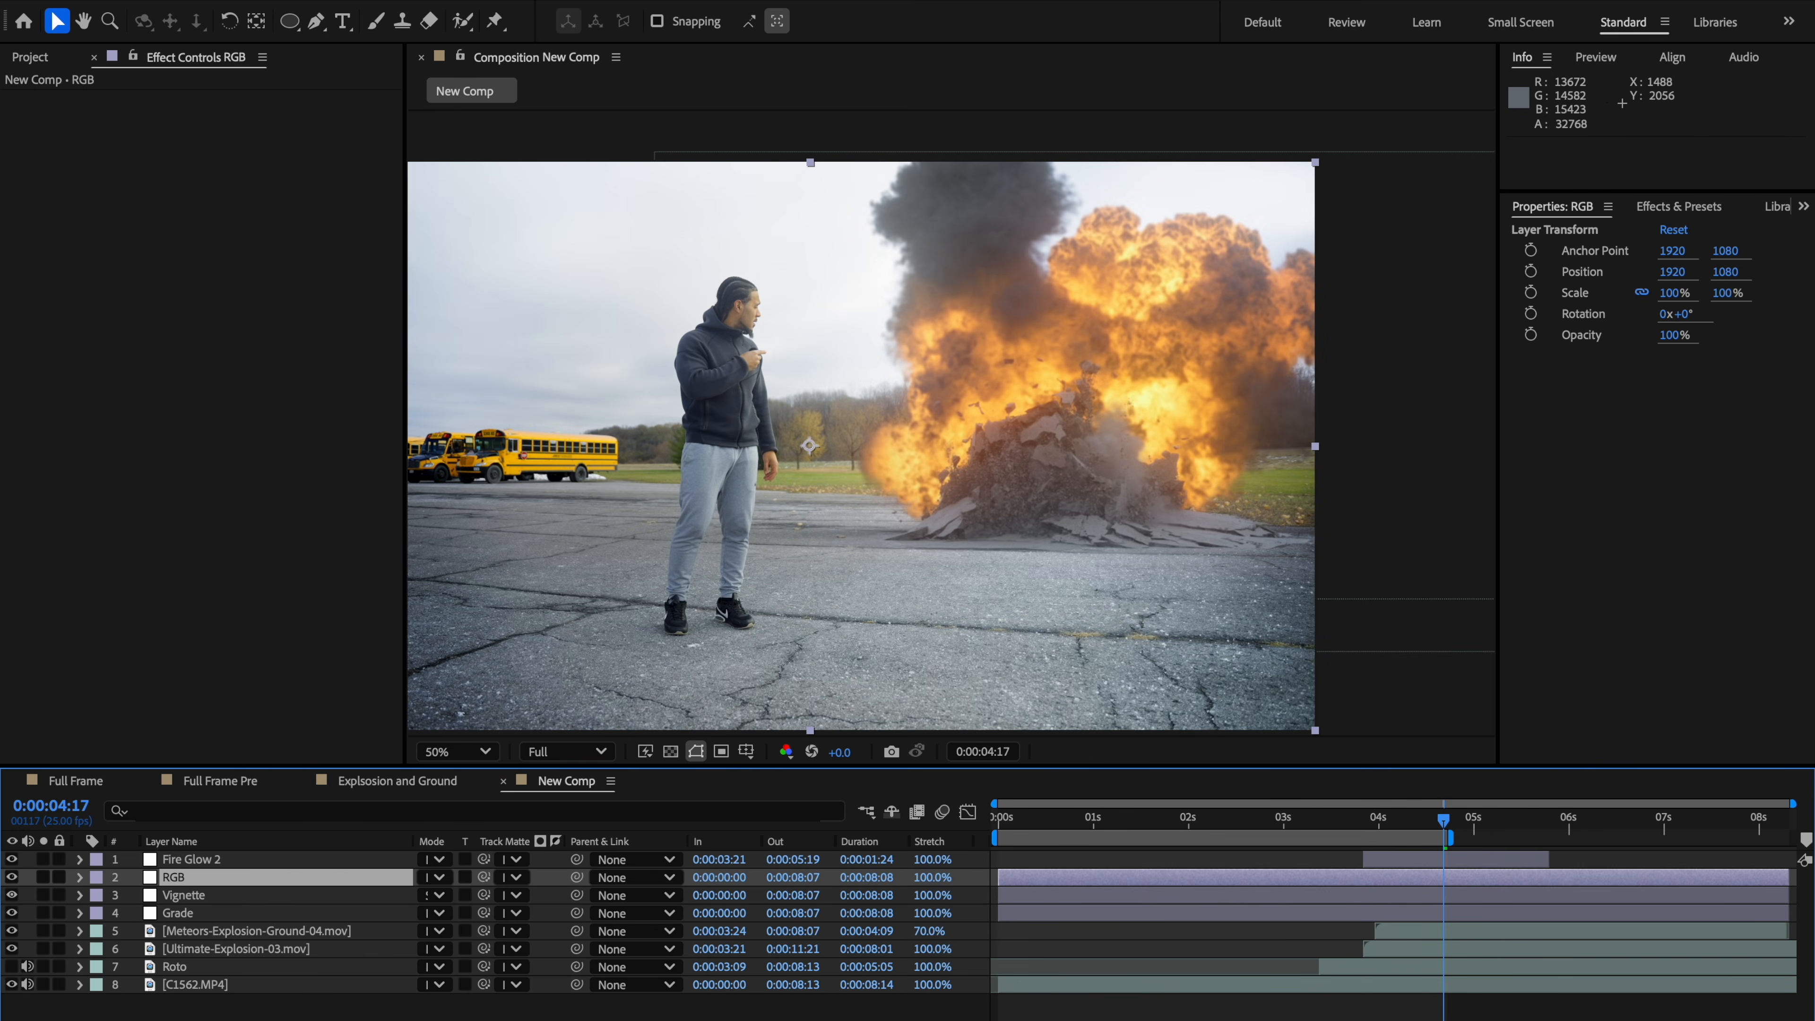
# Step: Apply the uni.RGB Separation effect to the RGB layer
pyautogui.click(242, 408)
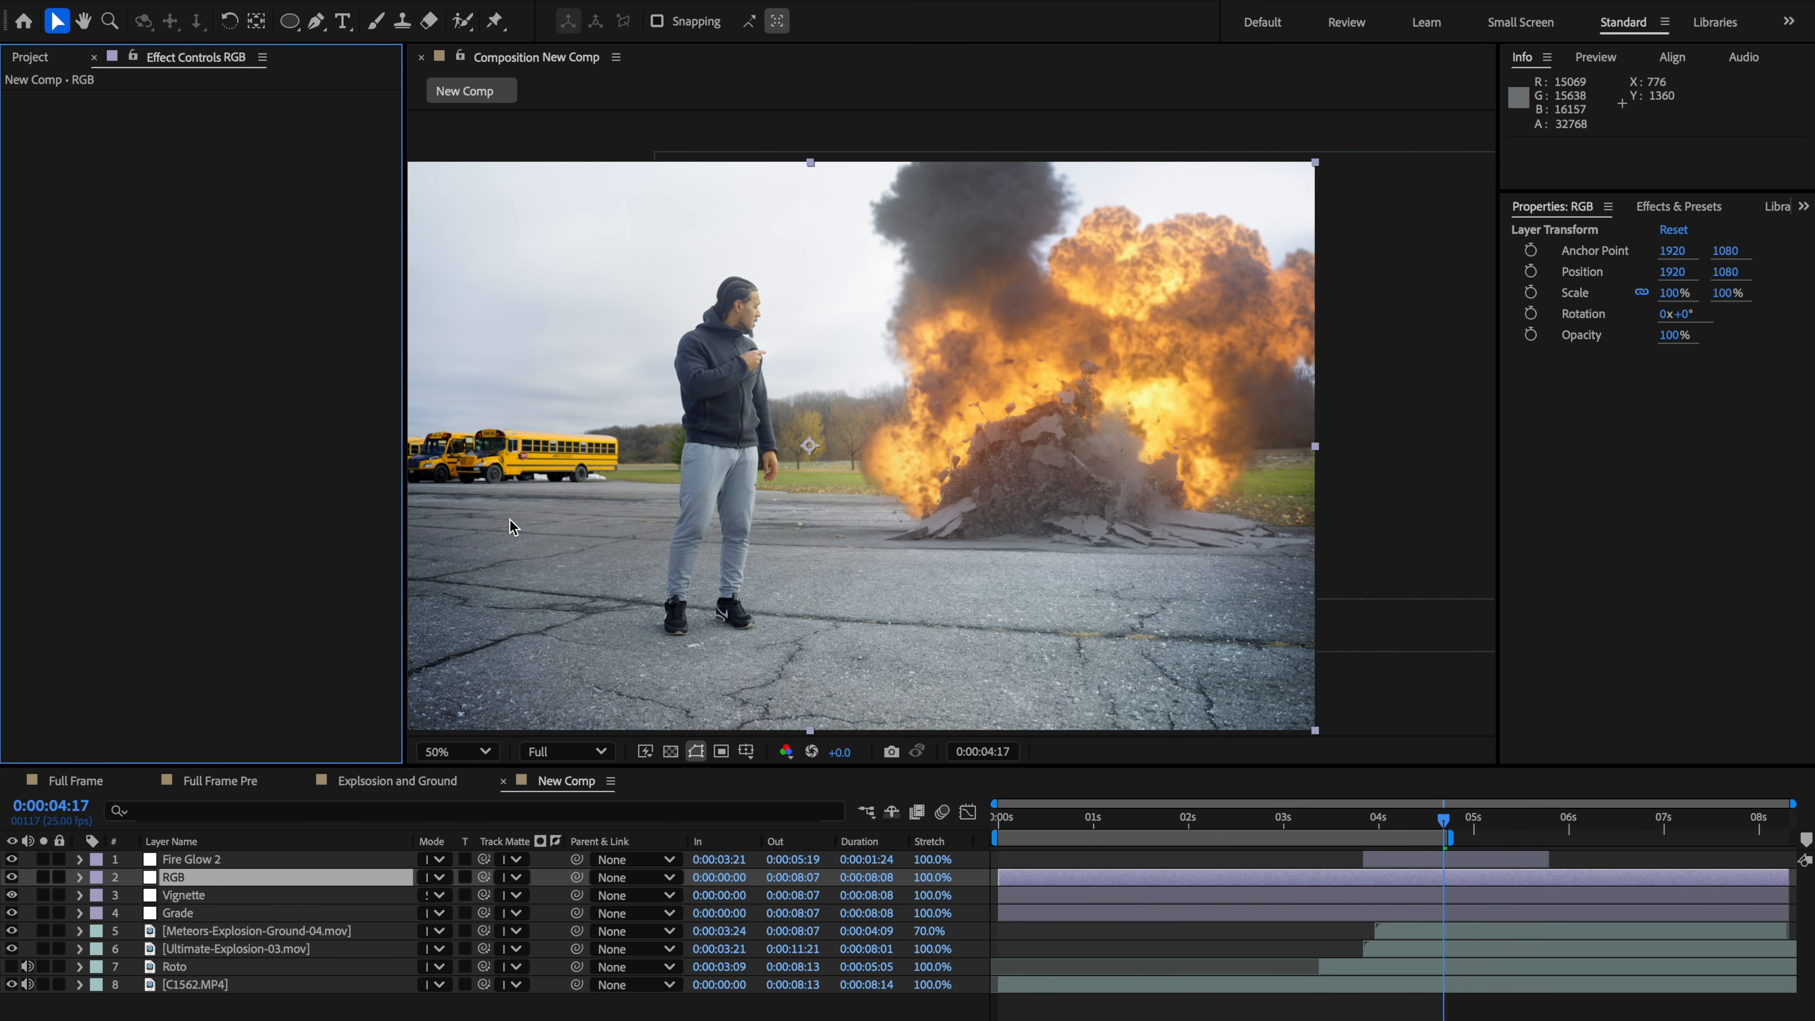
pyautogui.hotkey('ctrl', 'space')
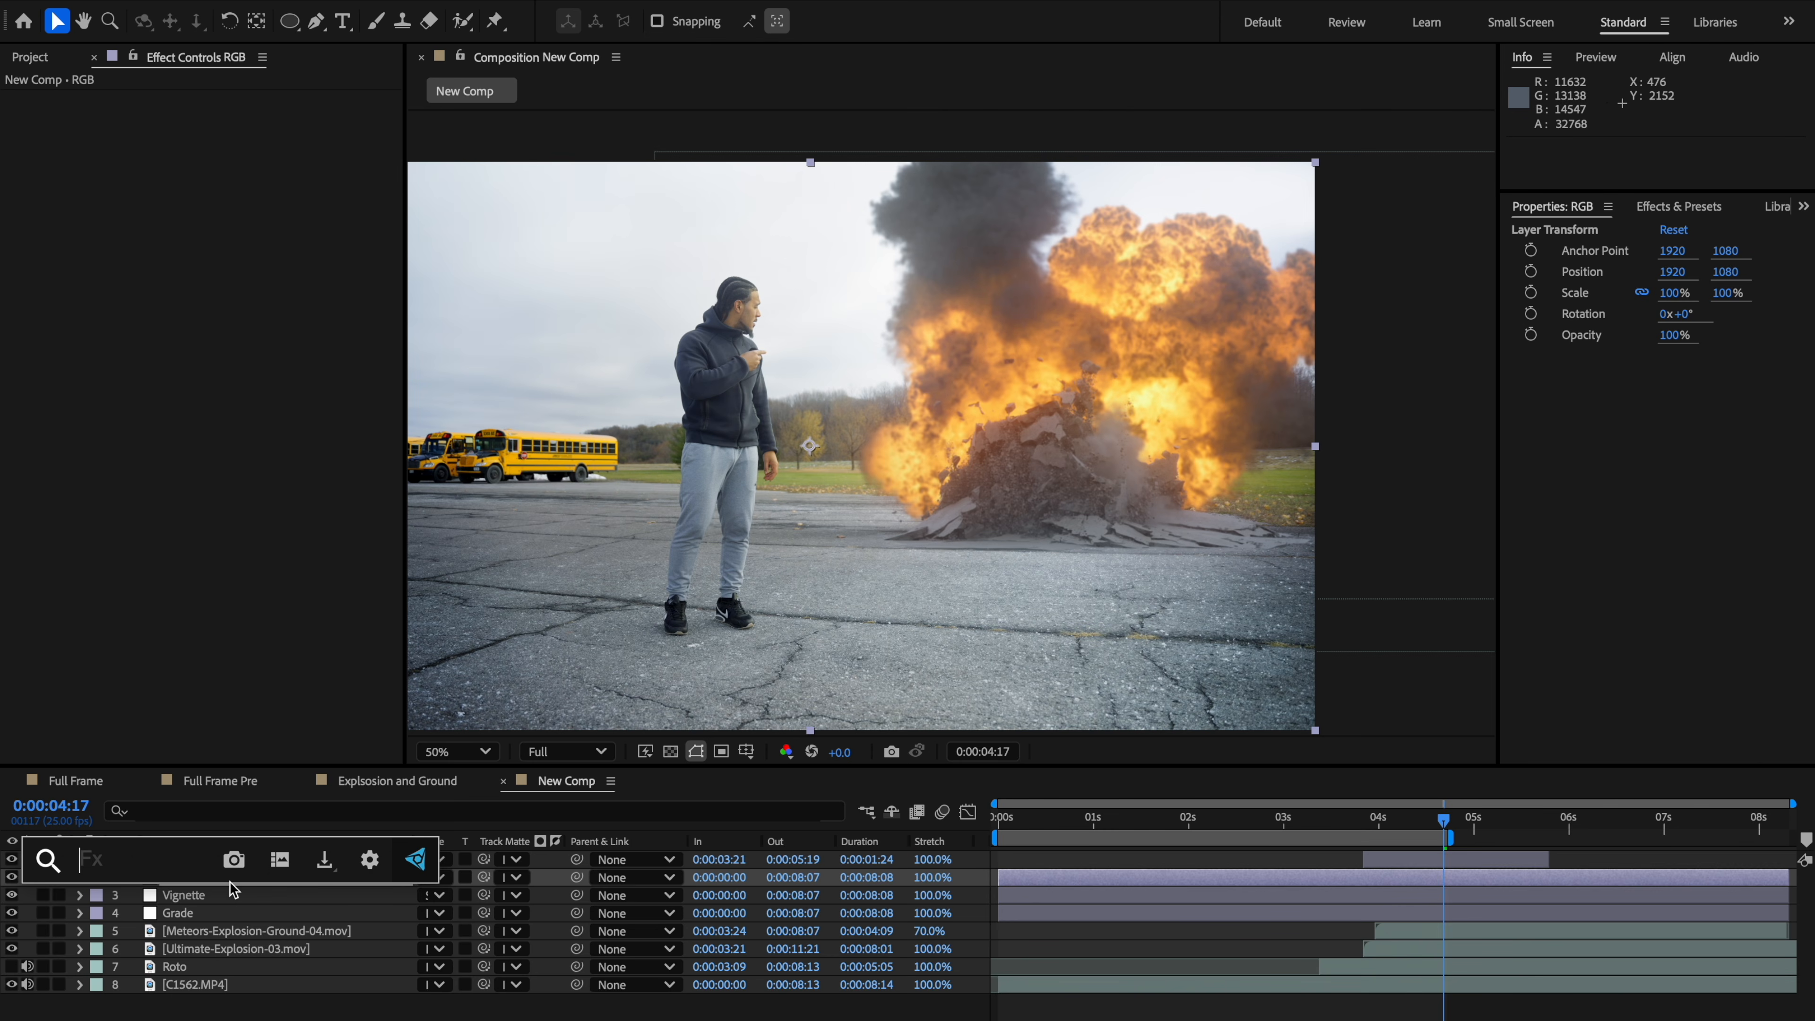
pyautogui.write('rgb')
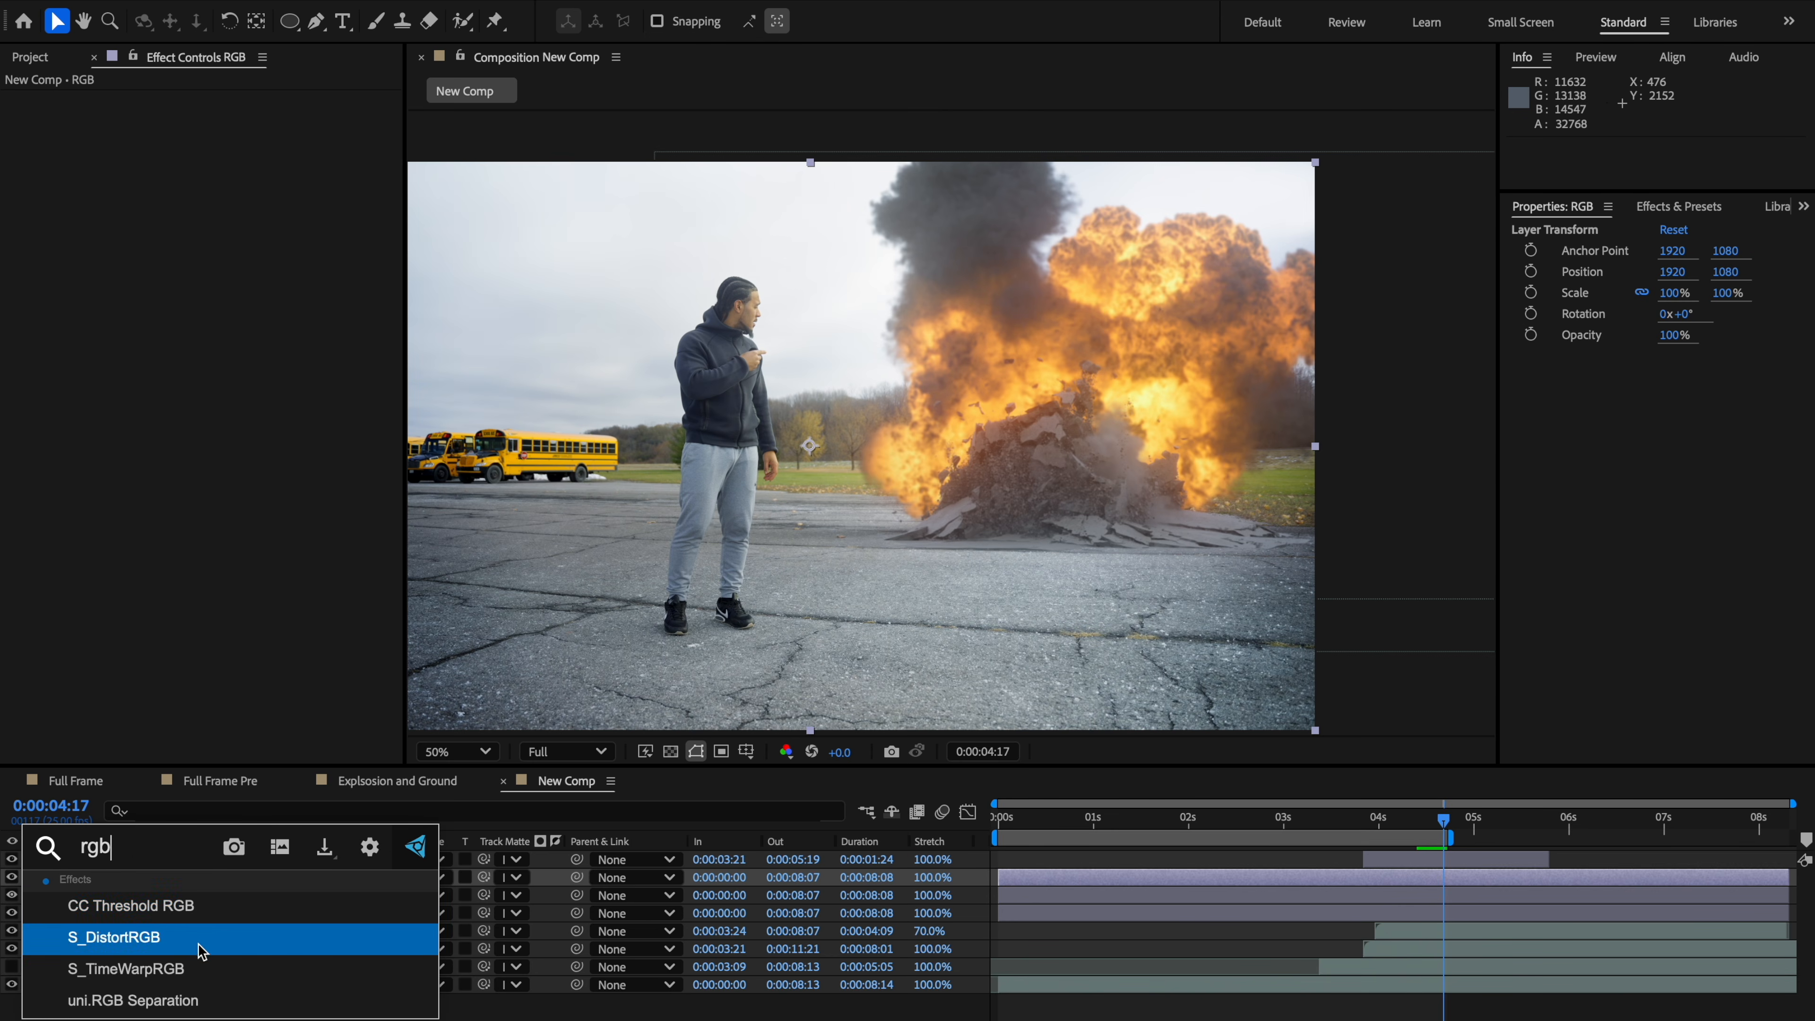
pyautogui.click(190, 1000)
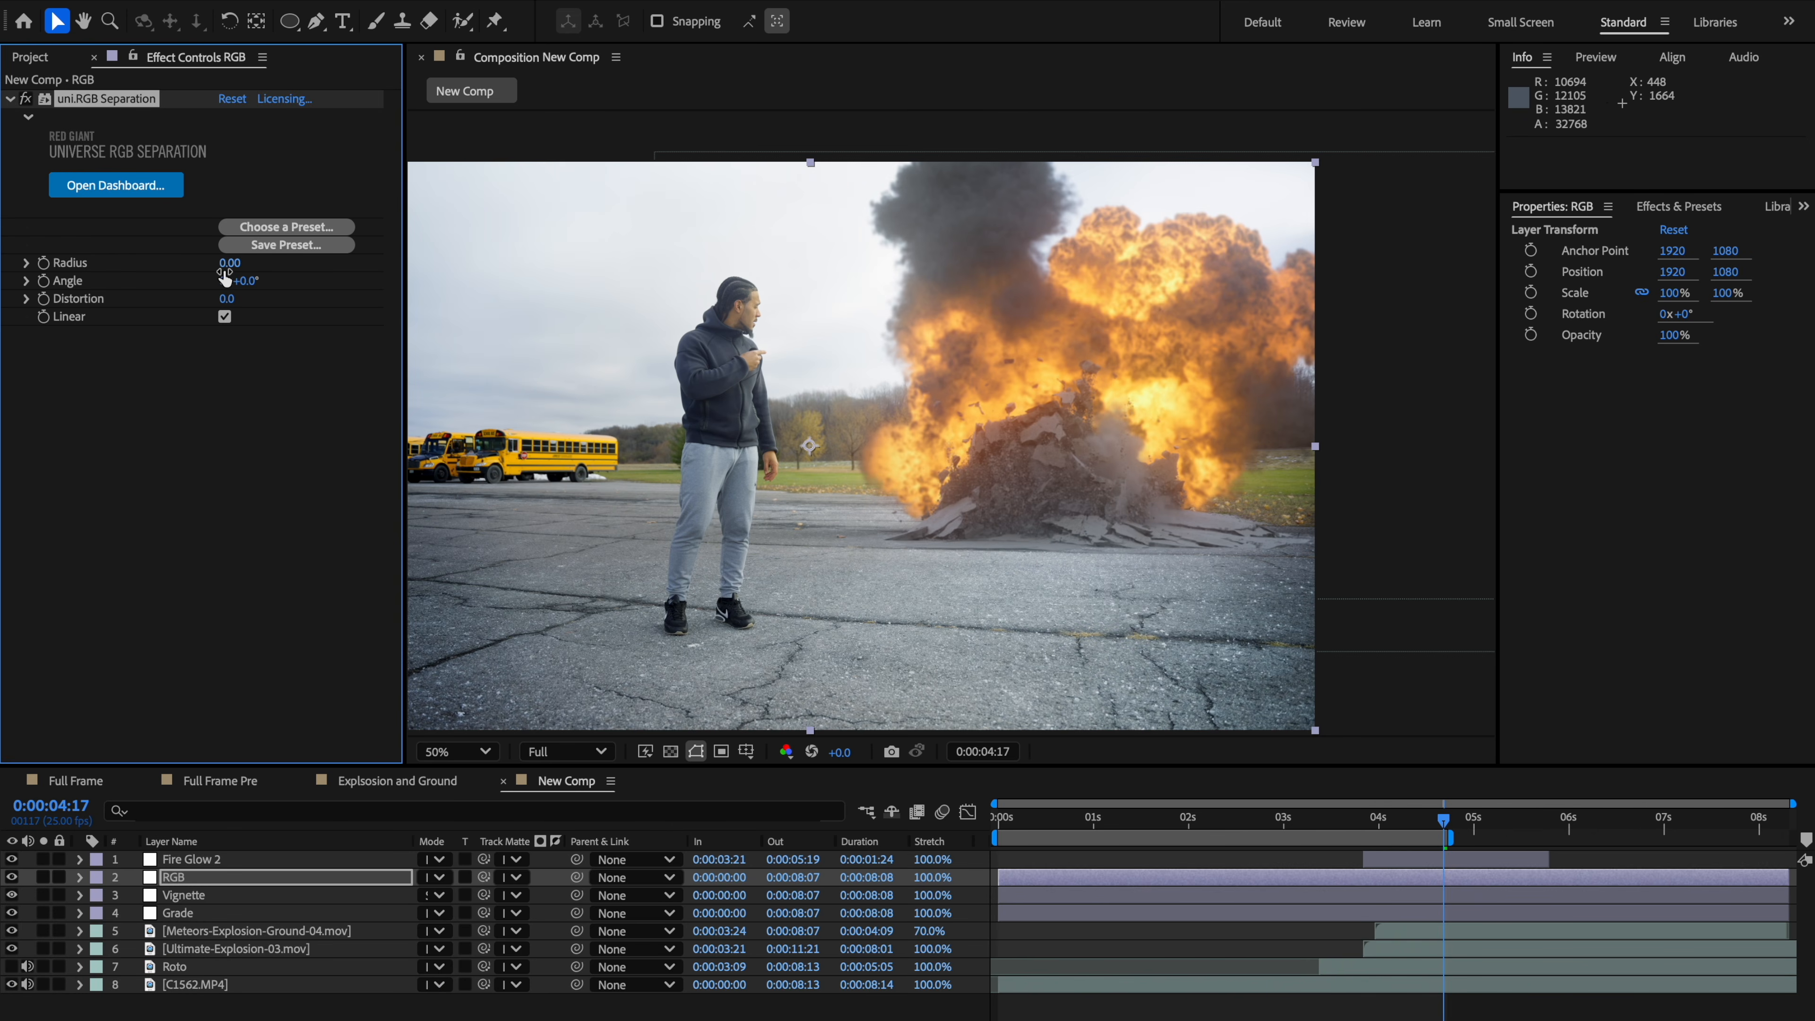
# Step: Draw a large elliptical mask on the RGB layer centred on the frame
pyautogui.scroll(-2, 850, 477)
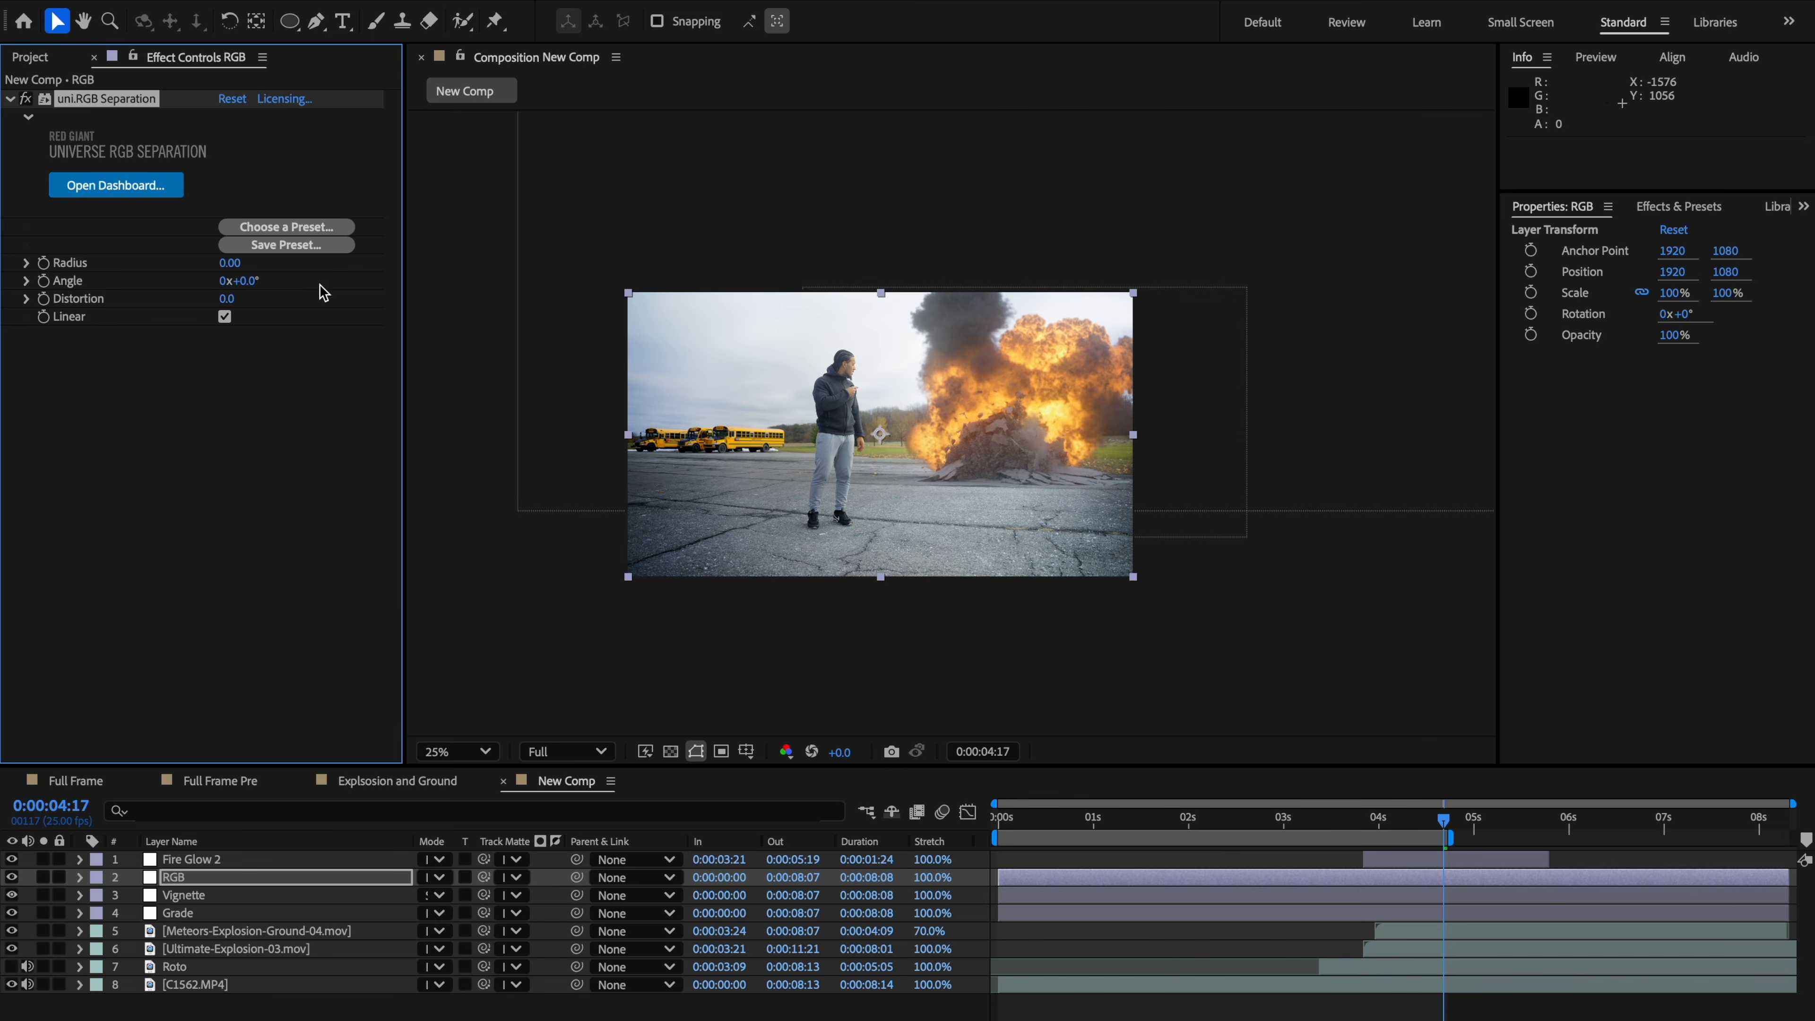
pyautogui.scroll(2, 869, 511)
pyautogui.moveTo(869, 511); pyautogui.dragTo(927, 521)
pyautogui.scroll(-2, 927, 522)
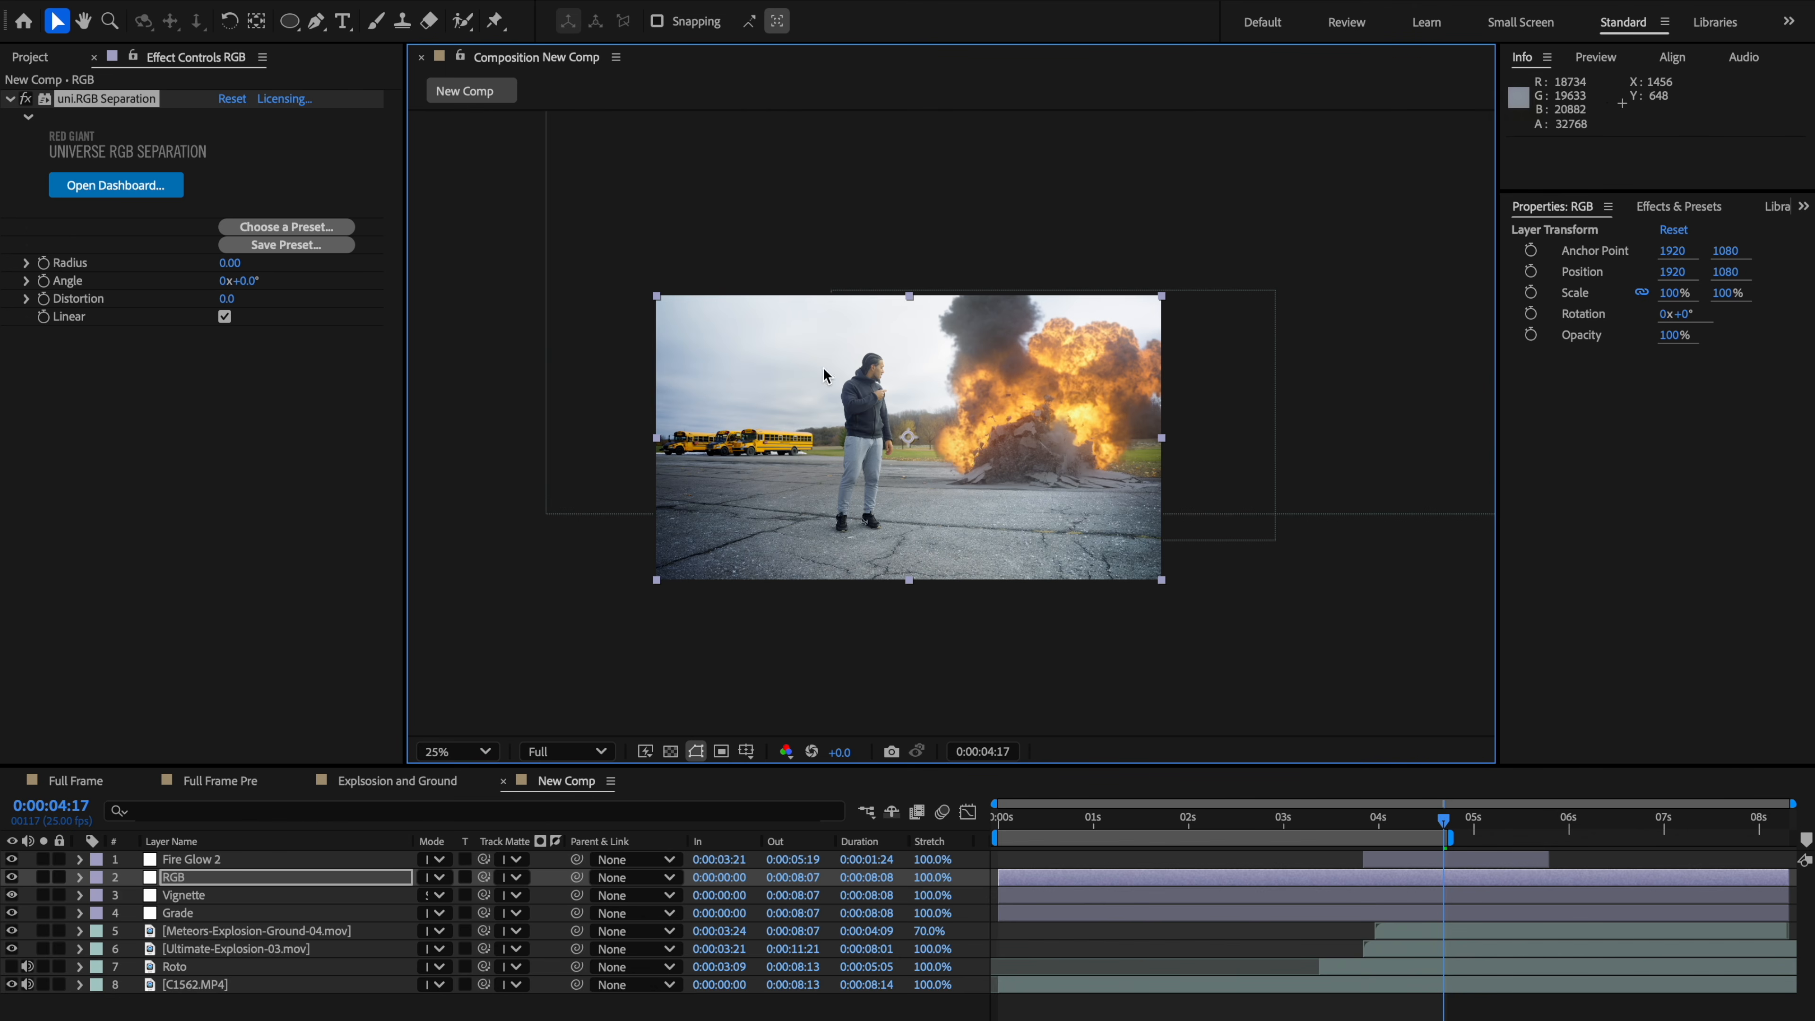
pyautogui.click(289, 21)
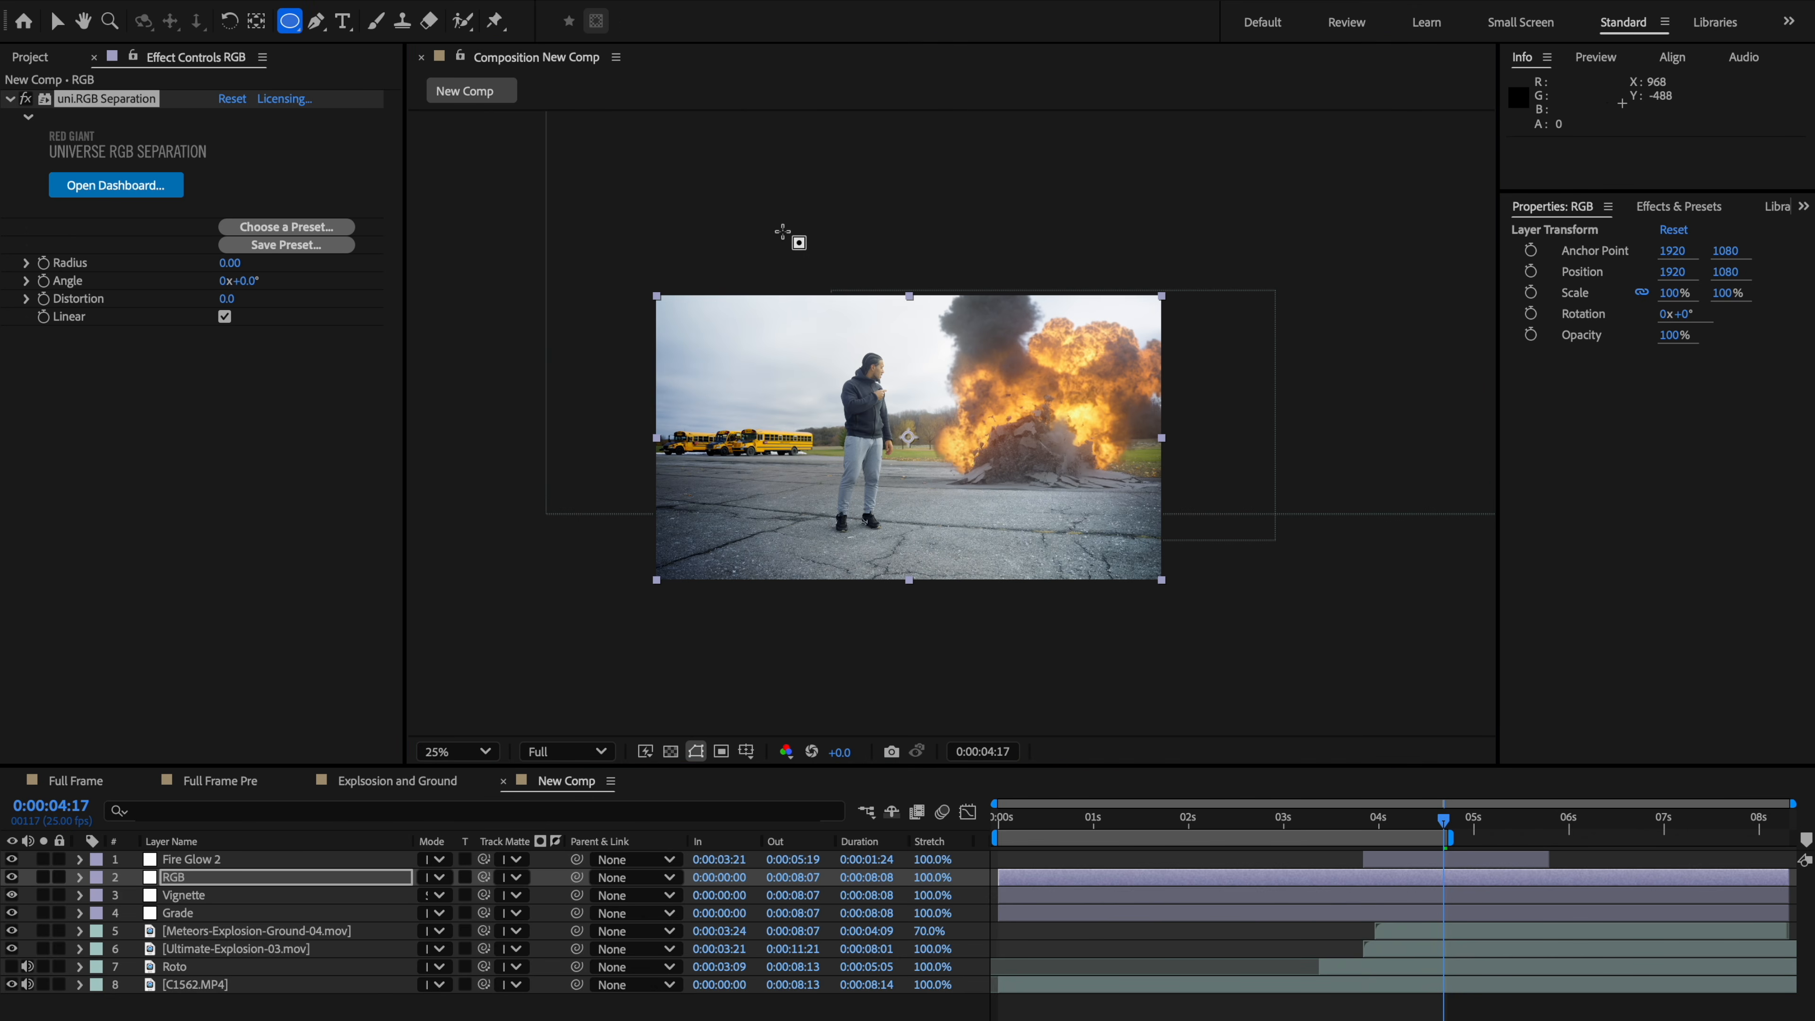
pyautogui.moveTo(732, 246); pyautogui.dragTo(1081, 558)
pyautogui.scroll(2, 1049, 600)
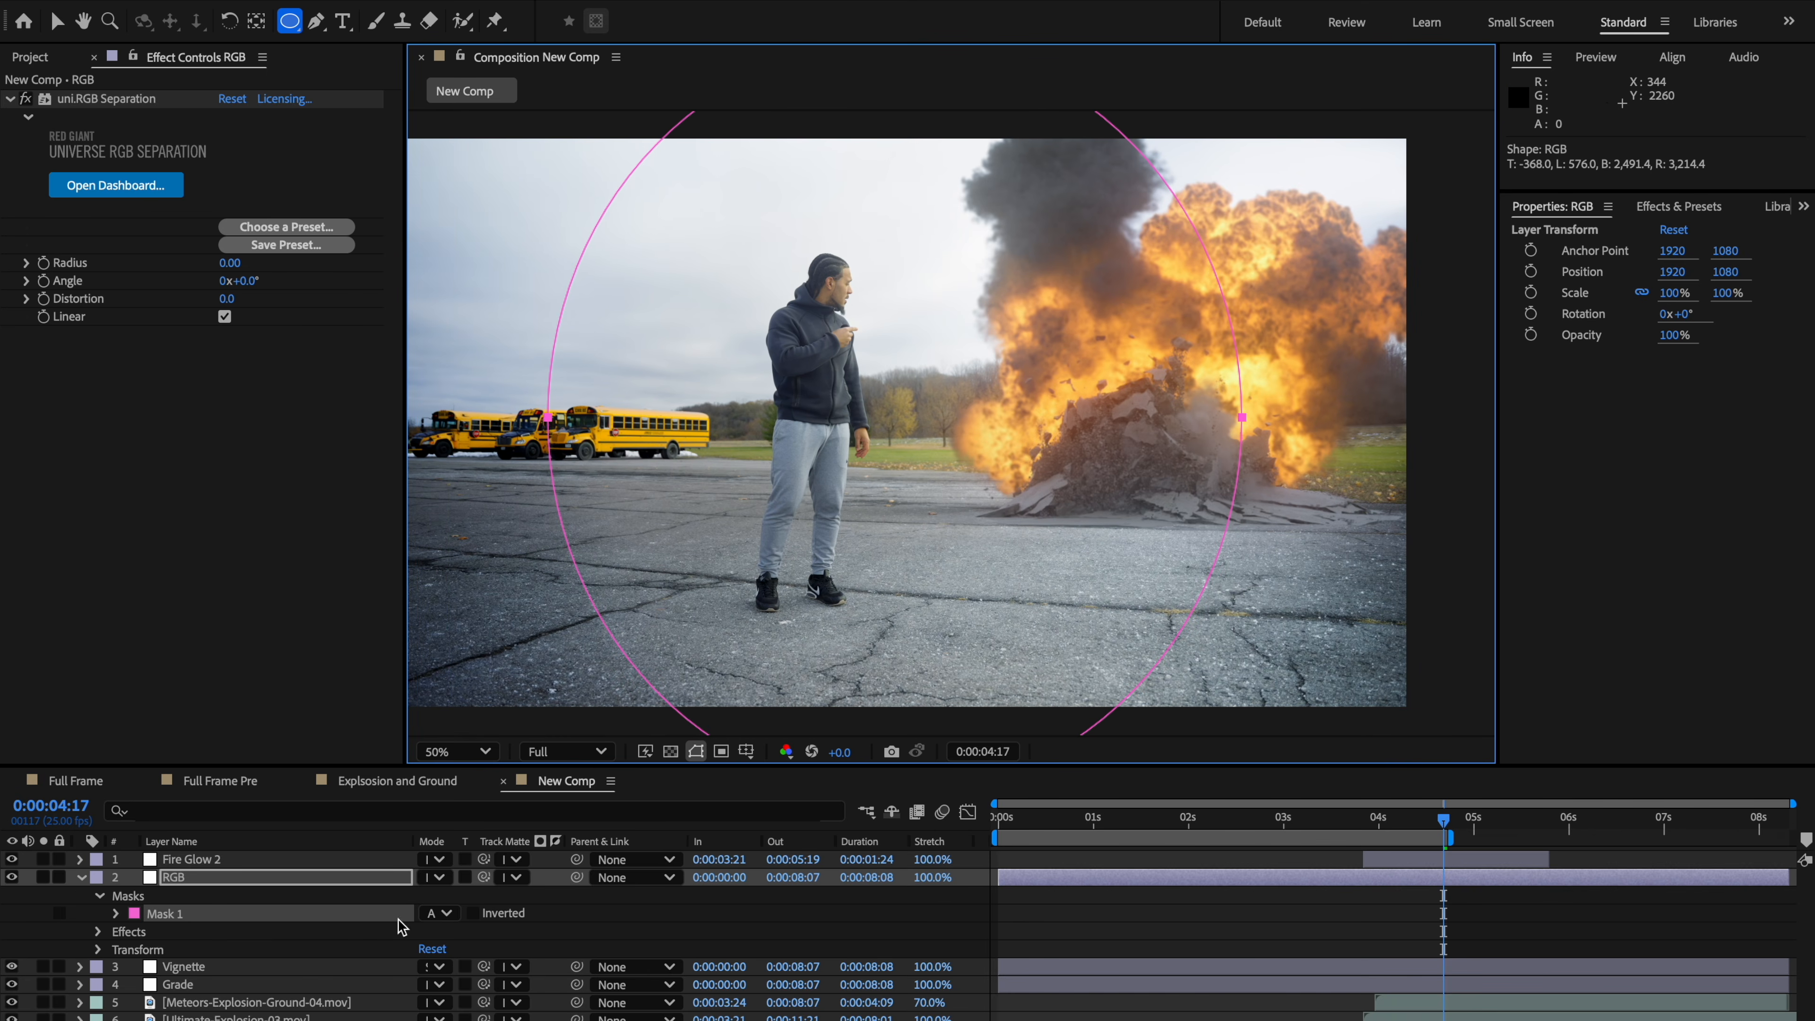
# Step: Invert the RGB layer's Mask 1 and set its feather to 250 pixels
pyautogui.click(474, 914)
pyautogui.press('m')
pyautogui.press('m')
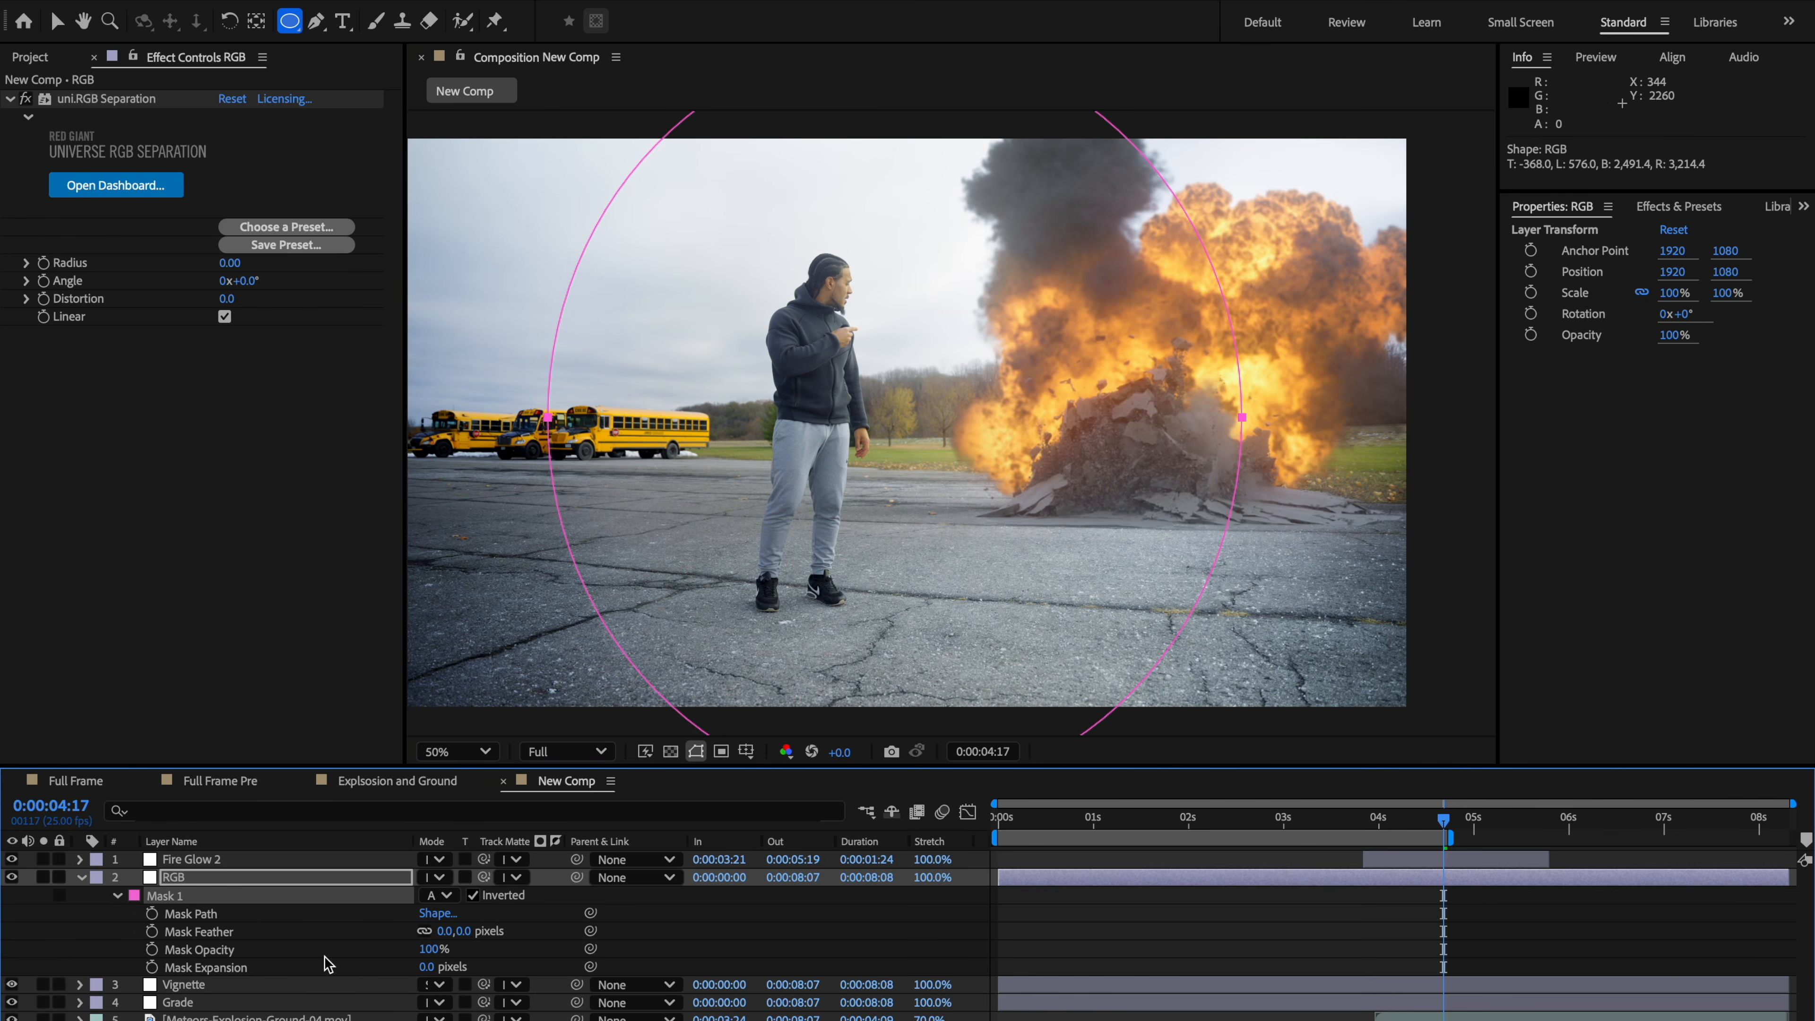
pyautogui.click(447, 932)
pyautogui.write('250')
pyautogui.press('Return')
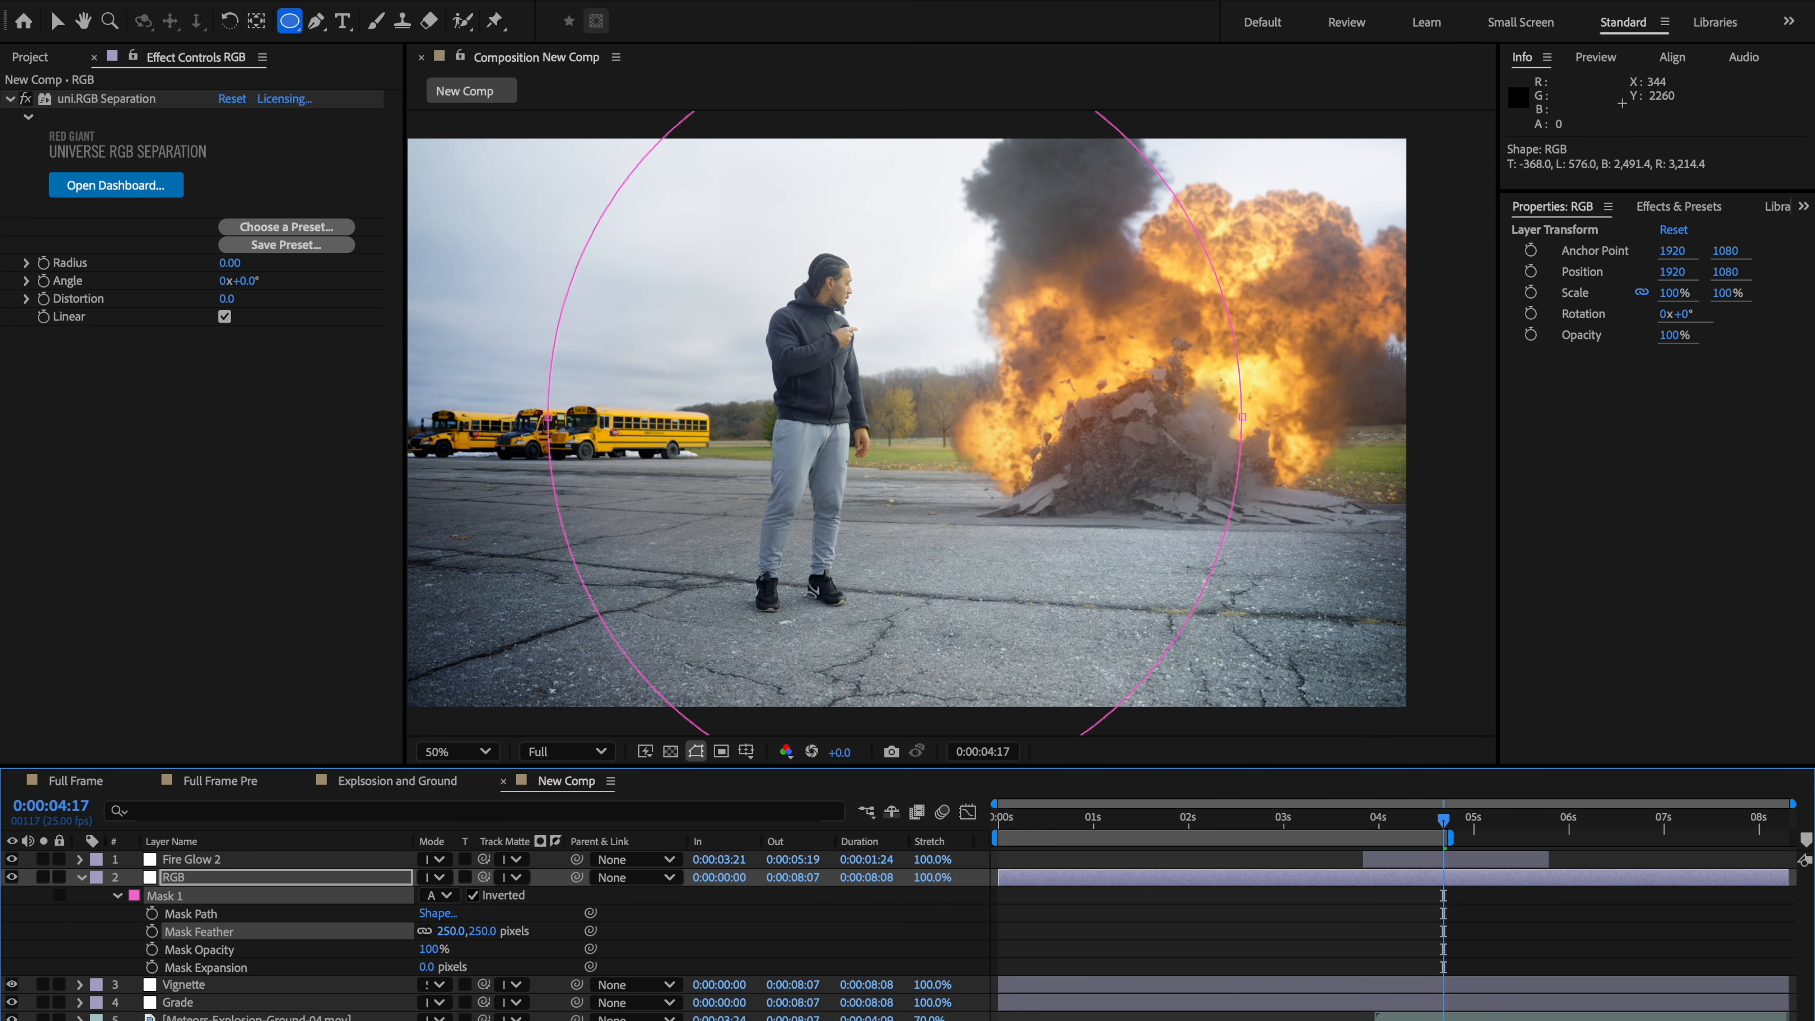
# Step: Set the RGB Separation Radius to 2 and Distortion to 1
pyautogui.click(230, 264)
pyautogui.press('Return')
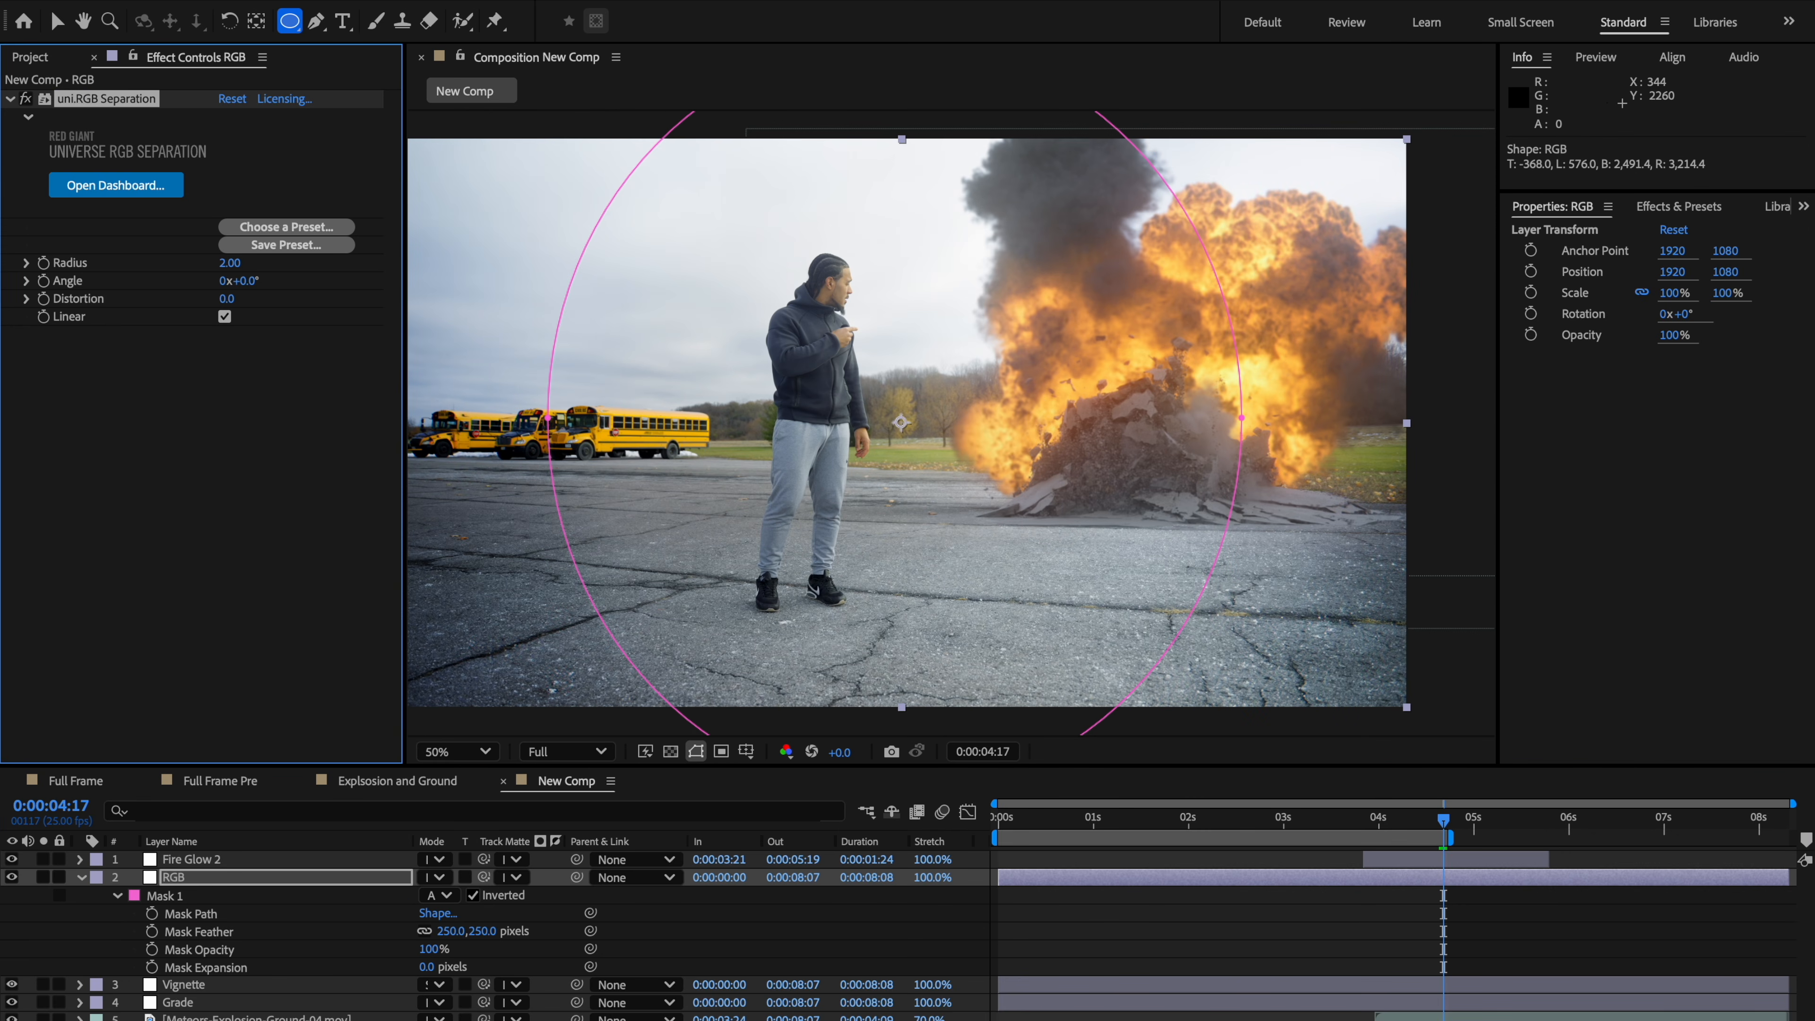
pyautogui.click(226, 300)
pyautogui.write('1')
pyautogui.press('Return')
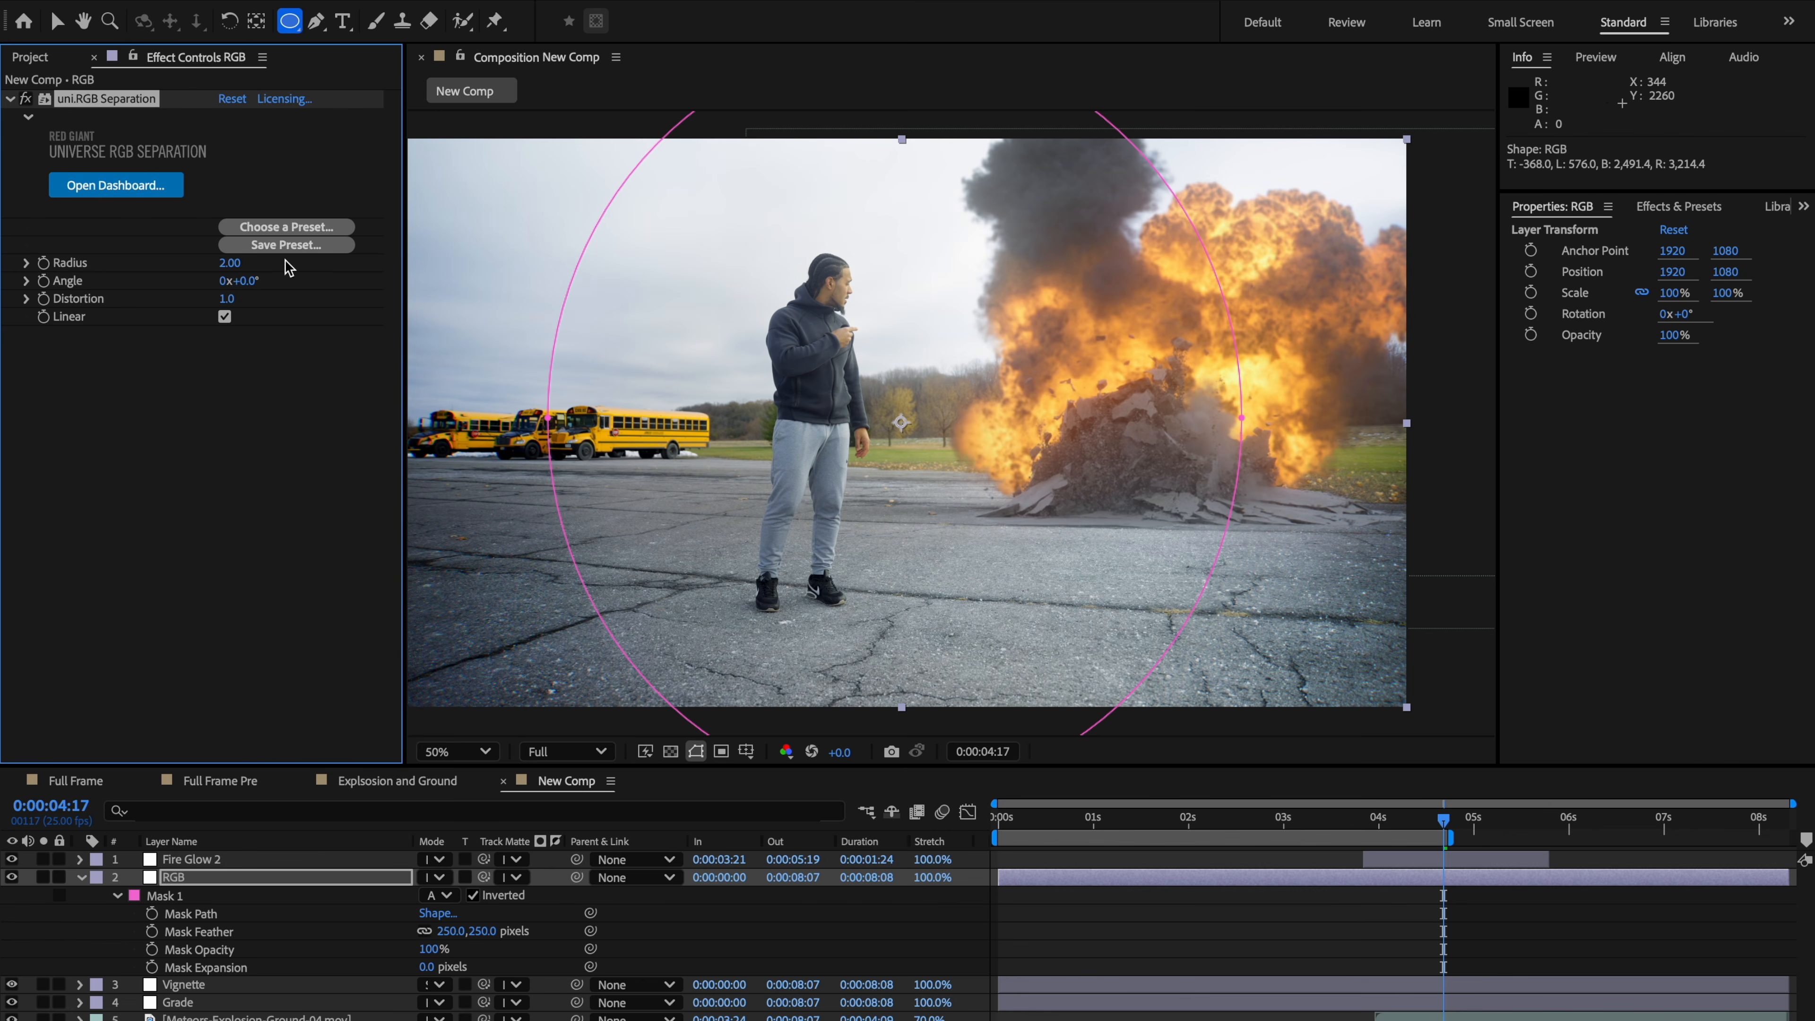
# Step: Compare the shot with the RGB layer toggled off and on at different zoom levels
pyautogui.click(1089, 472)
pyautogui.press('v')
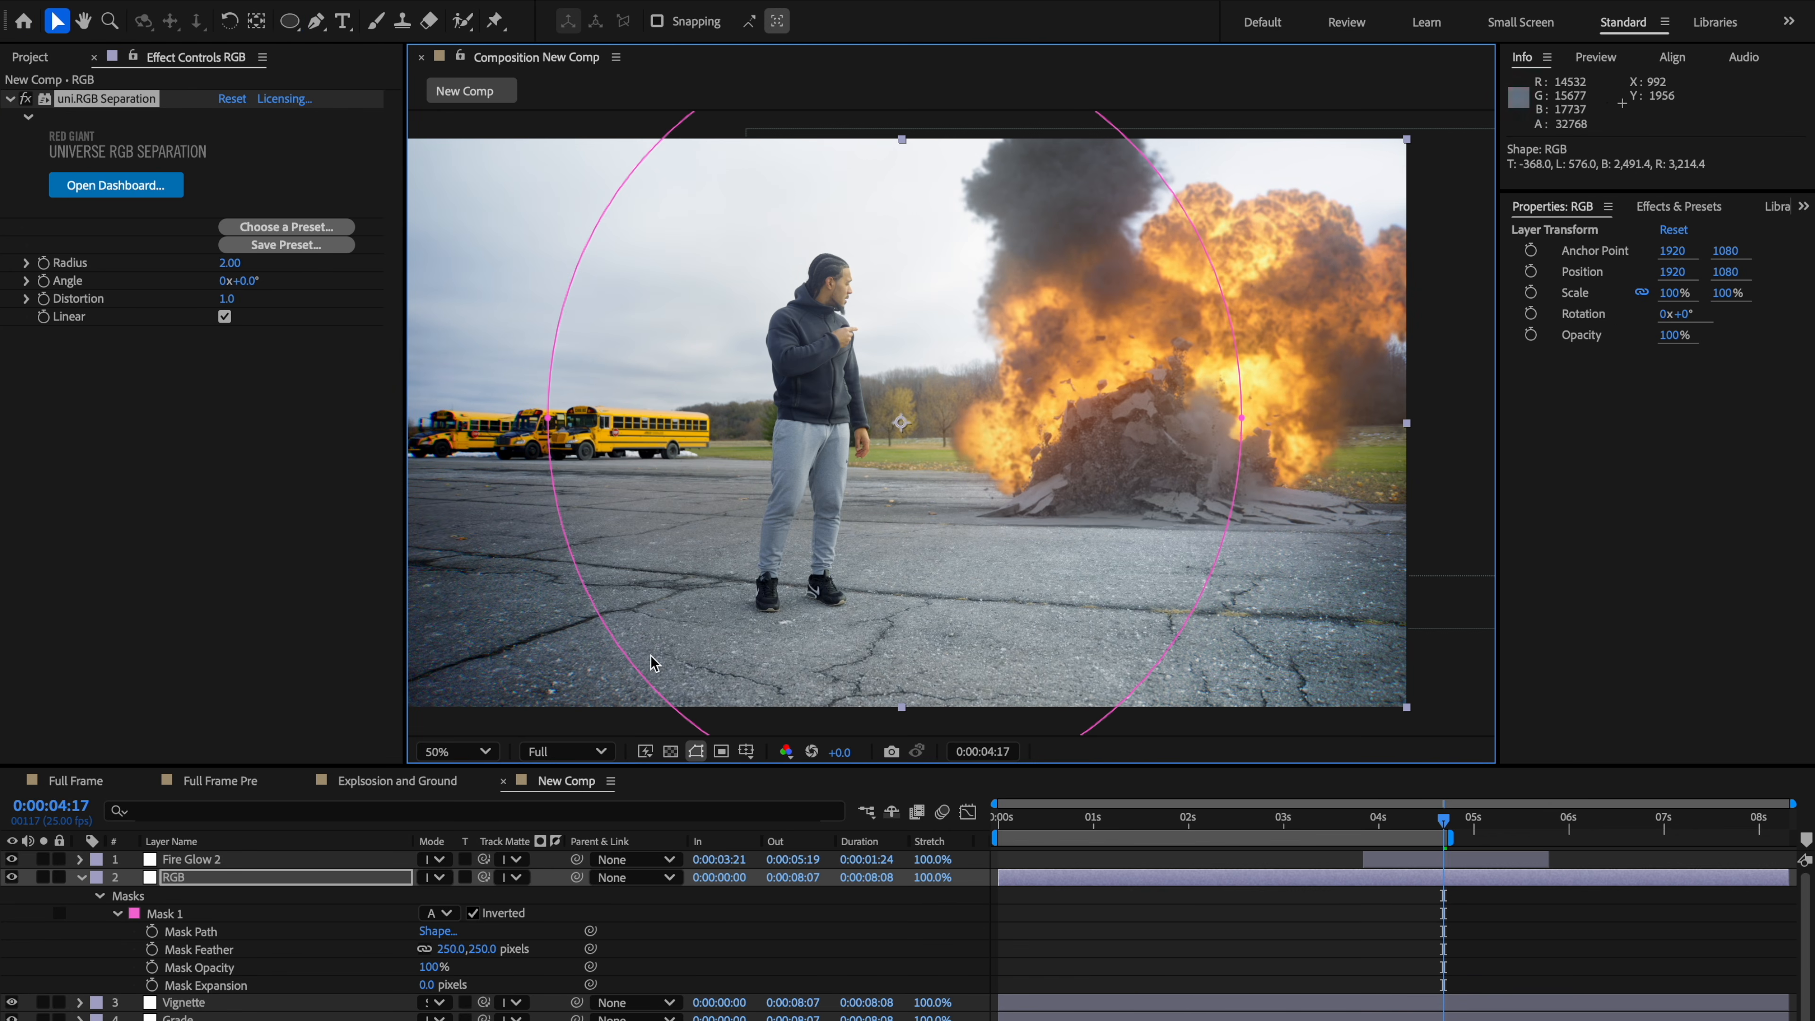
pyautogui.press(',')
pyautogui.press('.')
pyautogui.moveTo(905, 686); pyautogui.dragTo(956, 661)
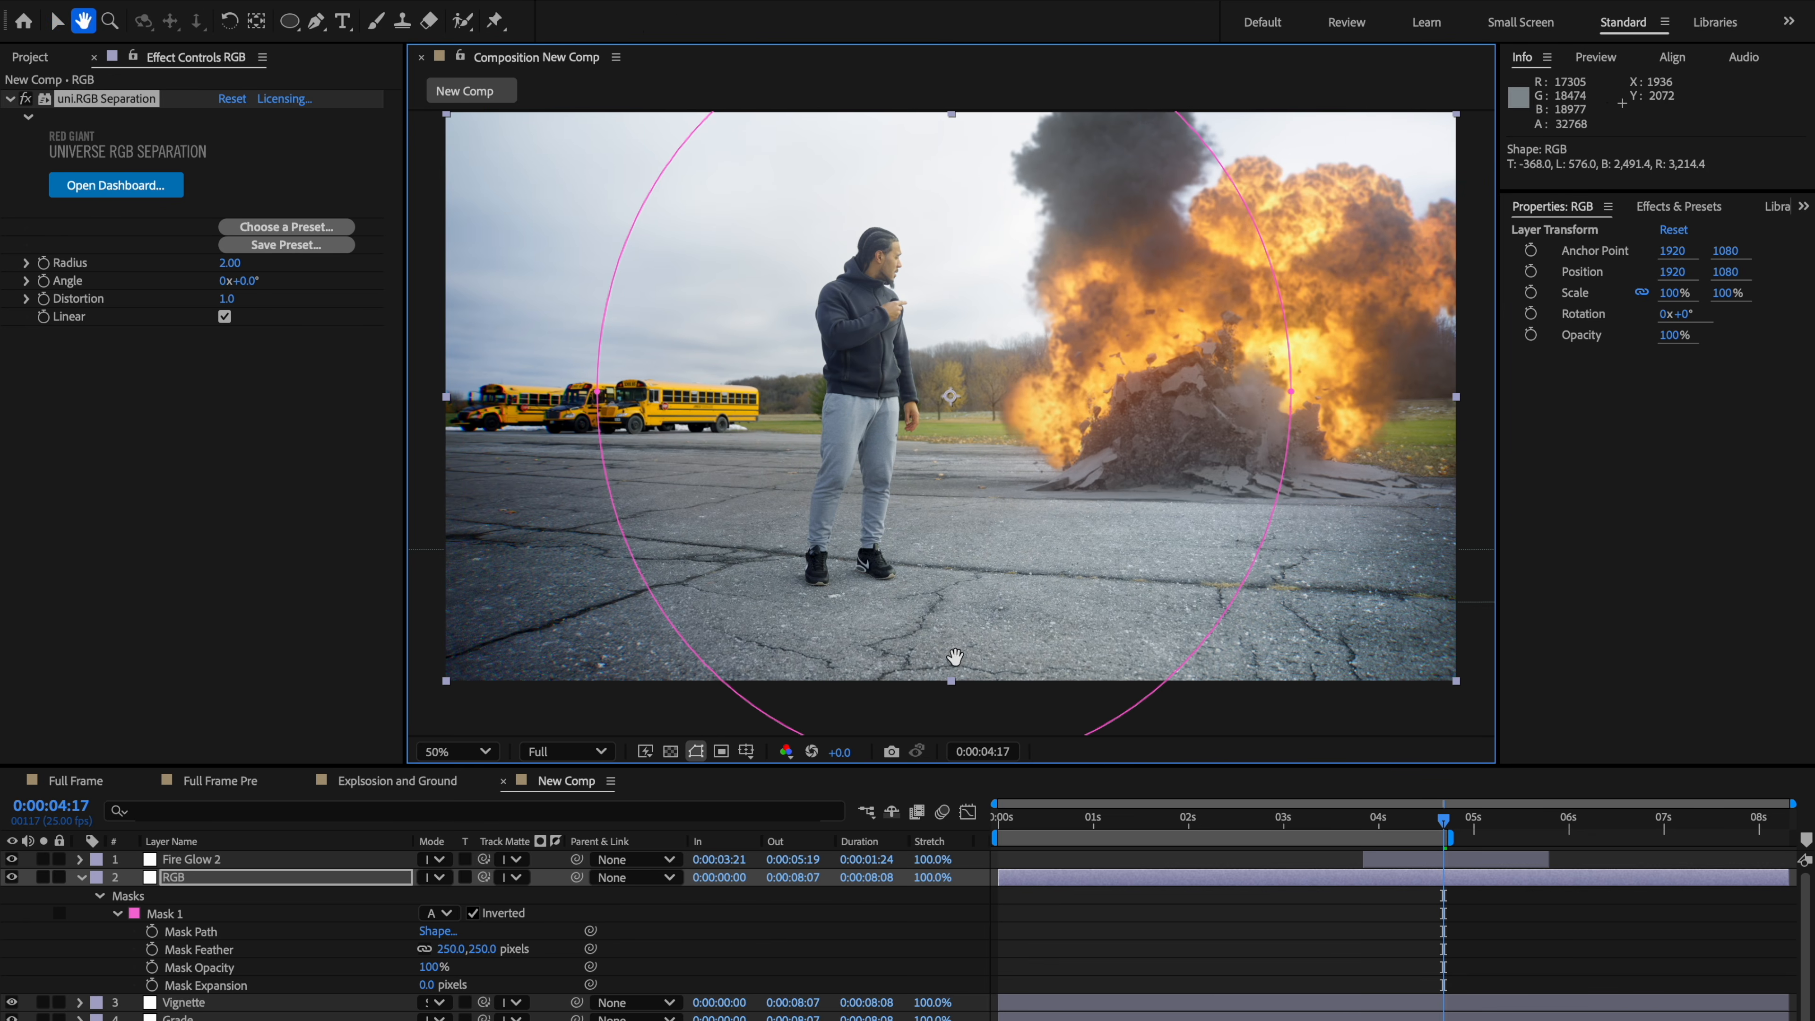
pyautogui.click(13, 877)
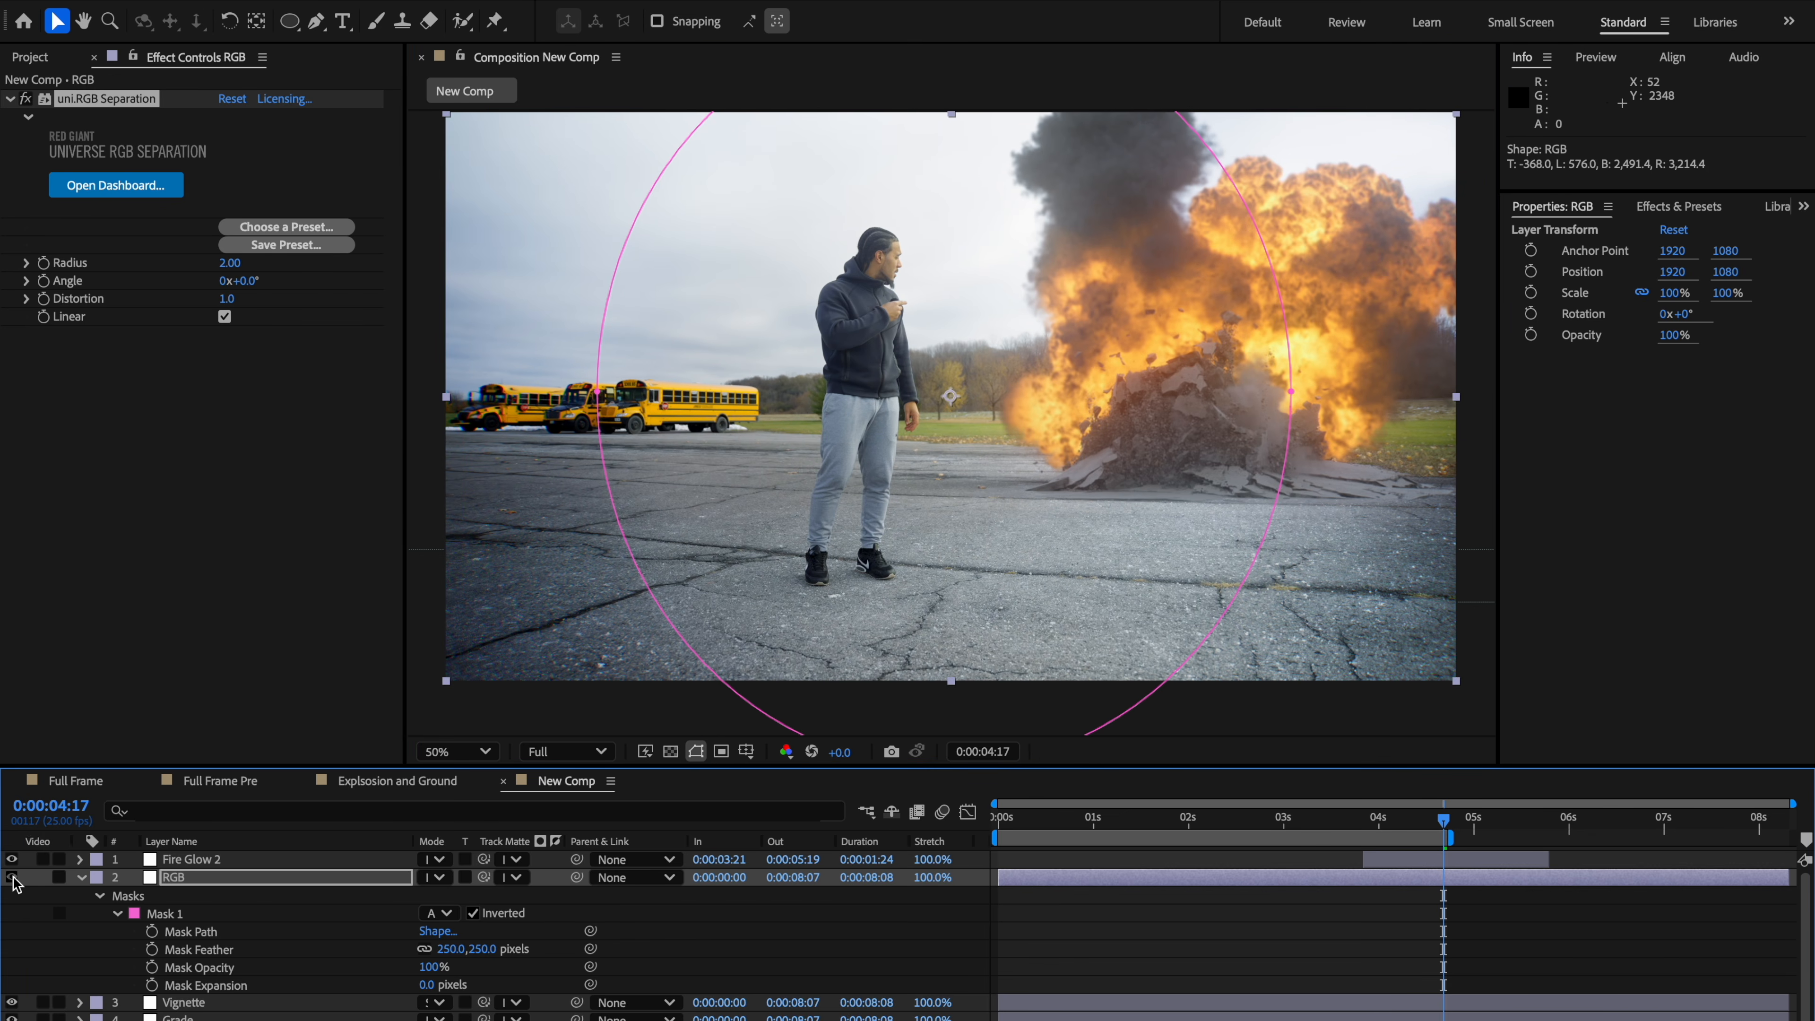
pyautogui.click(12, 877)
pyautogui.click(13, 877)
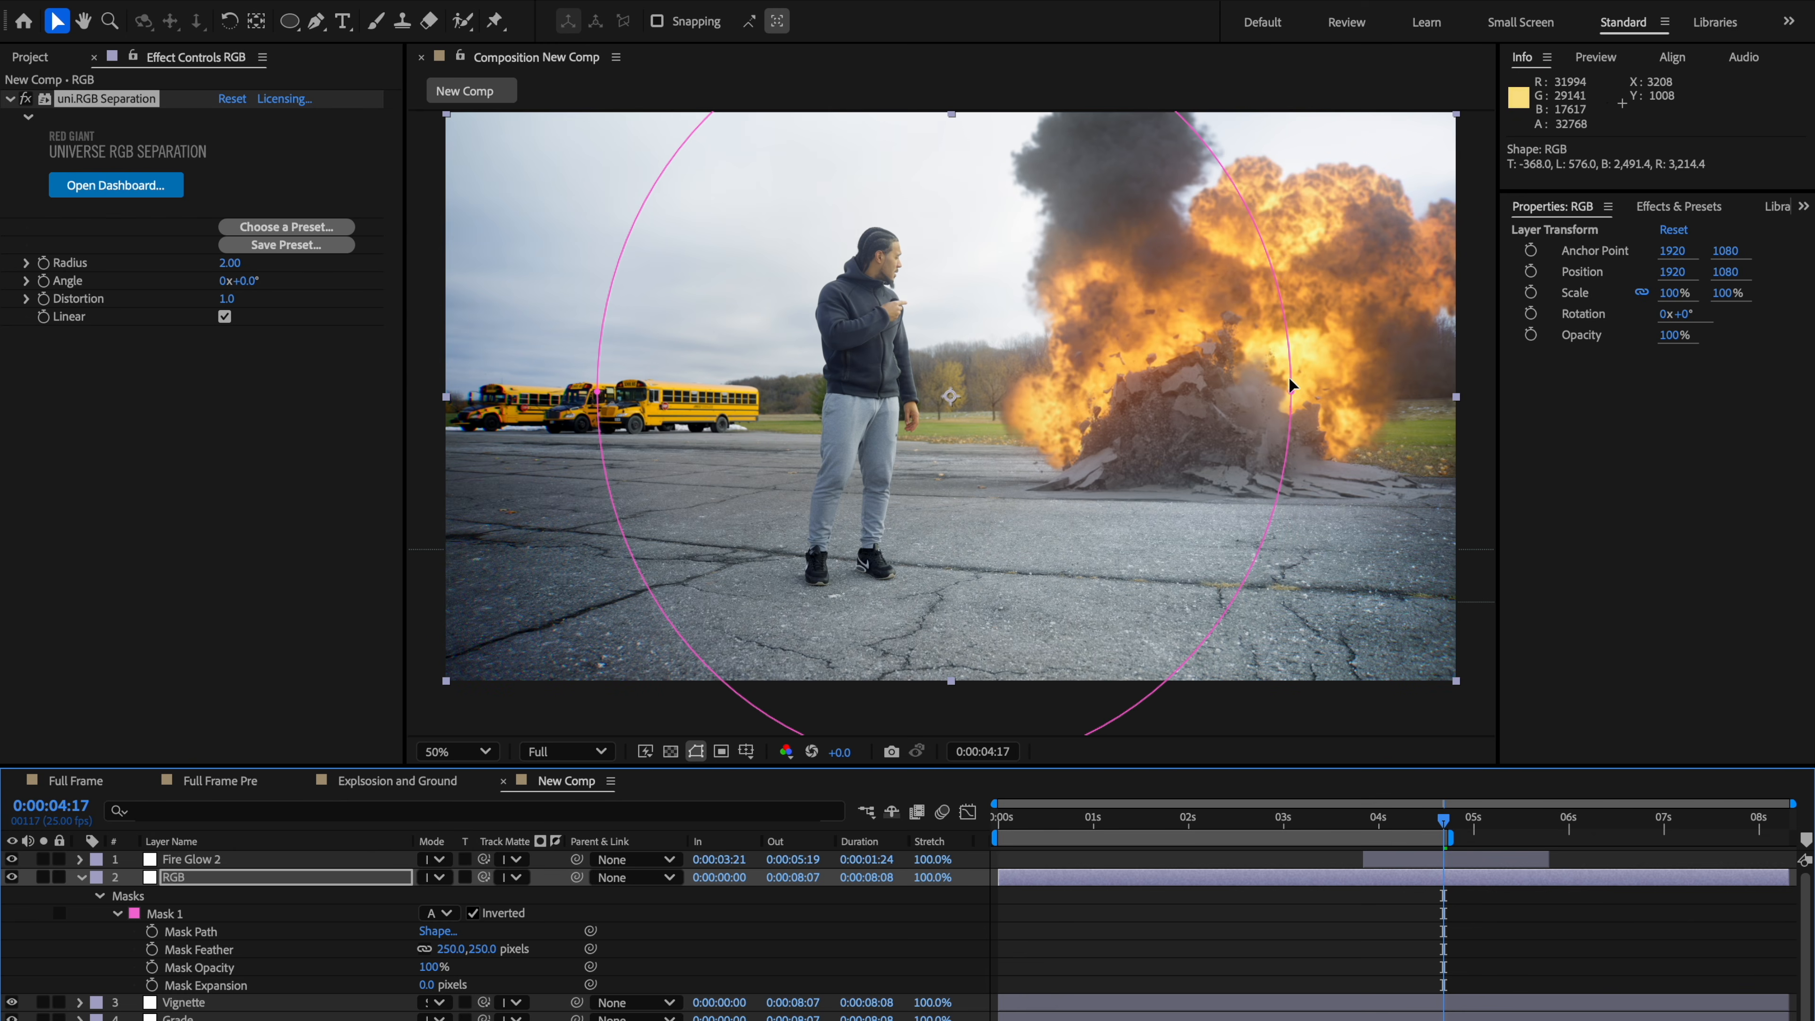
pyautogui.press(',')
pyautogui.click(1139, 587)
pyautogui.press('.')
pyautogui.moveTo(1135, 580); pyautogui.dragTo(1015, 592)
pyautogui.press(',')
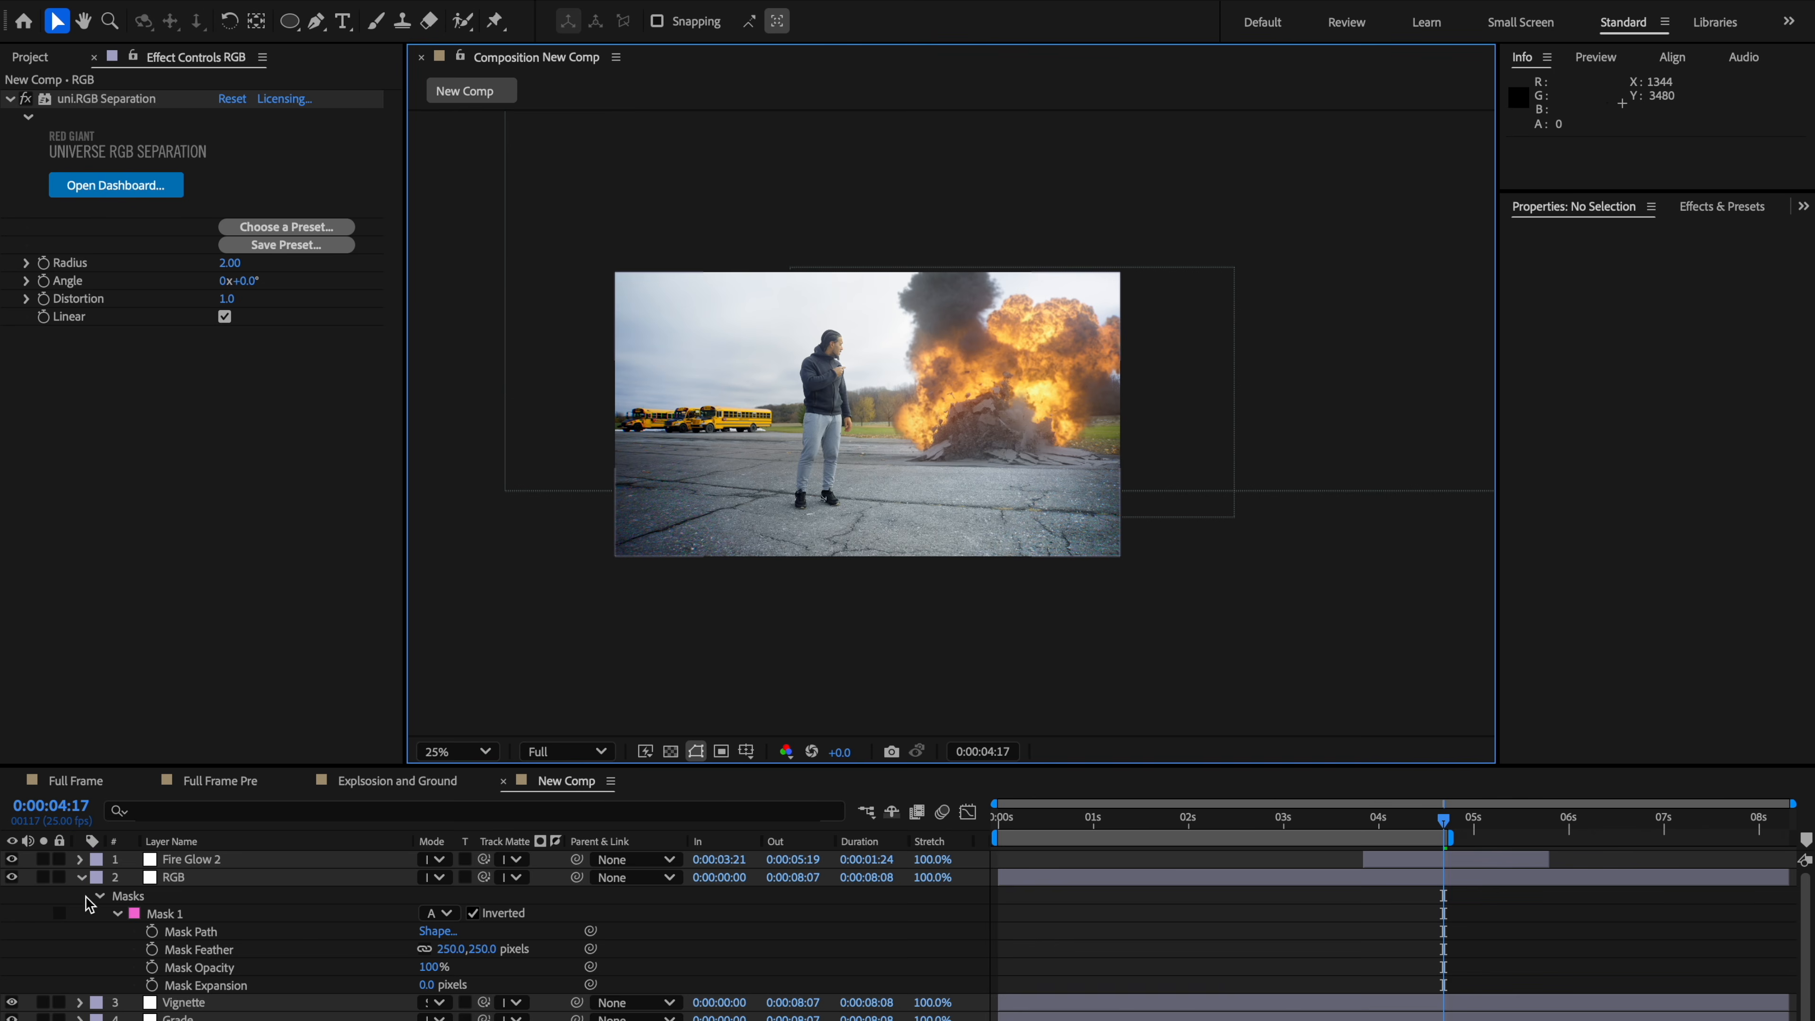
pyautogui.click(81, 878)
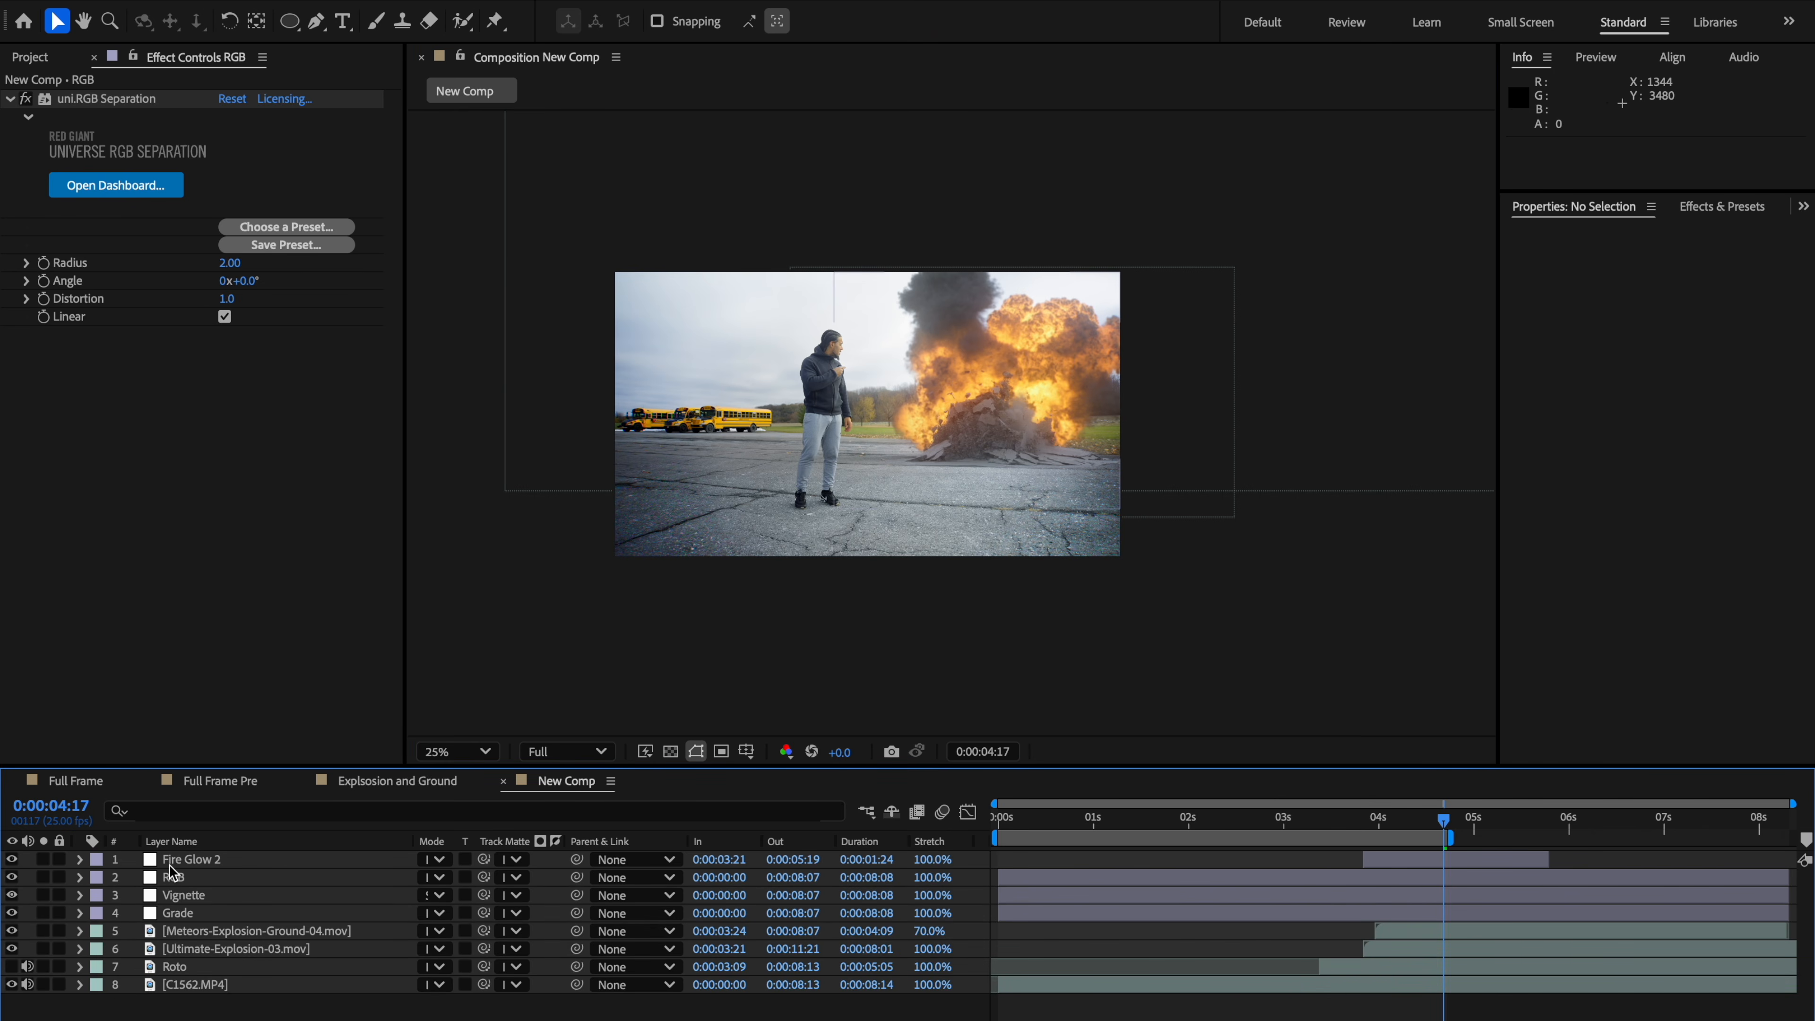
# Step: Add a new adjustment layer beneath Fire Glow 2 and search the effects for noise
pyautogui.hotkey('ctrl', 'alt', 'y')
pyautogui.moveTo(176, 861); pyautogui.dragTo(182, 889)
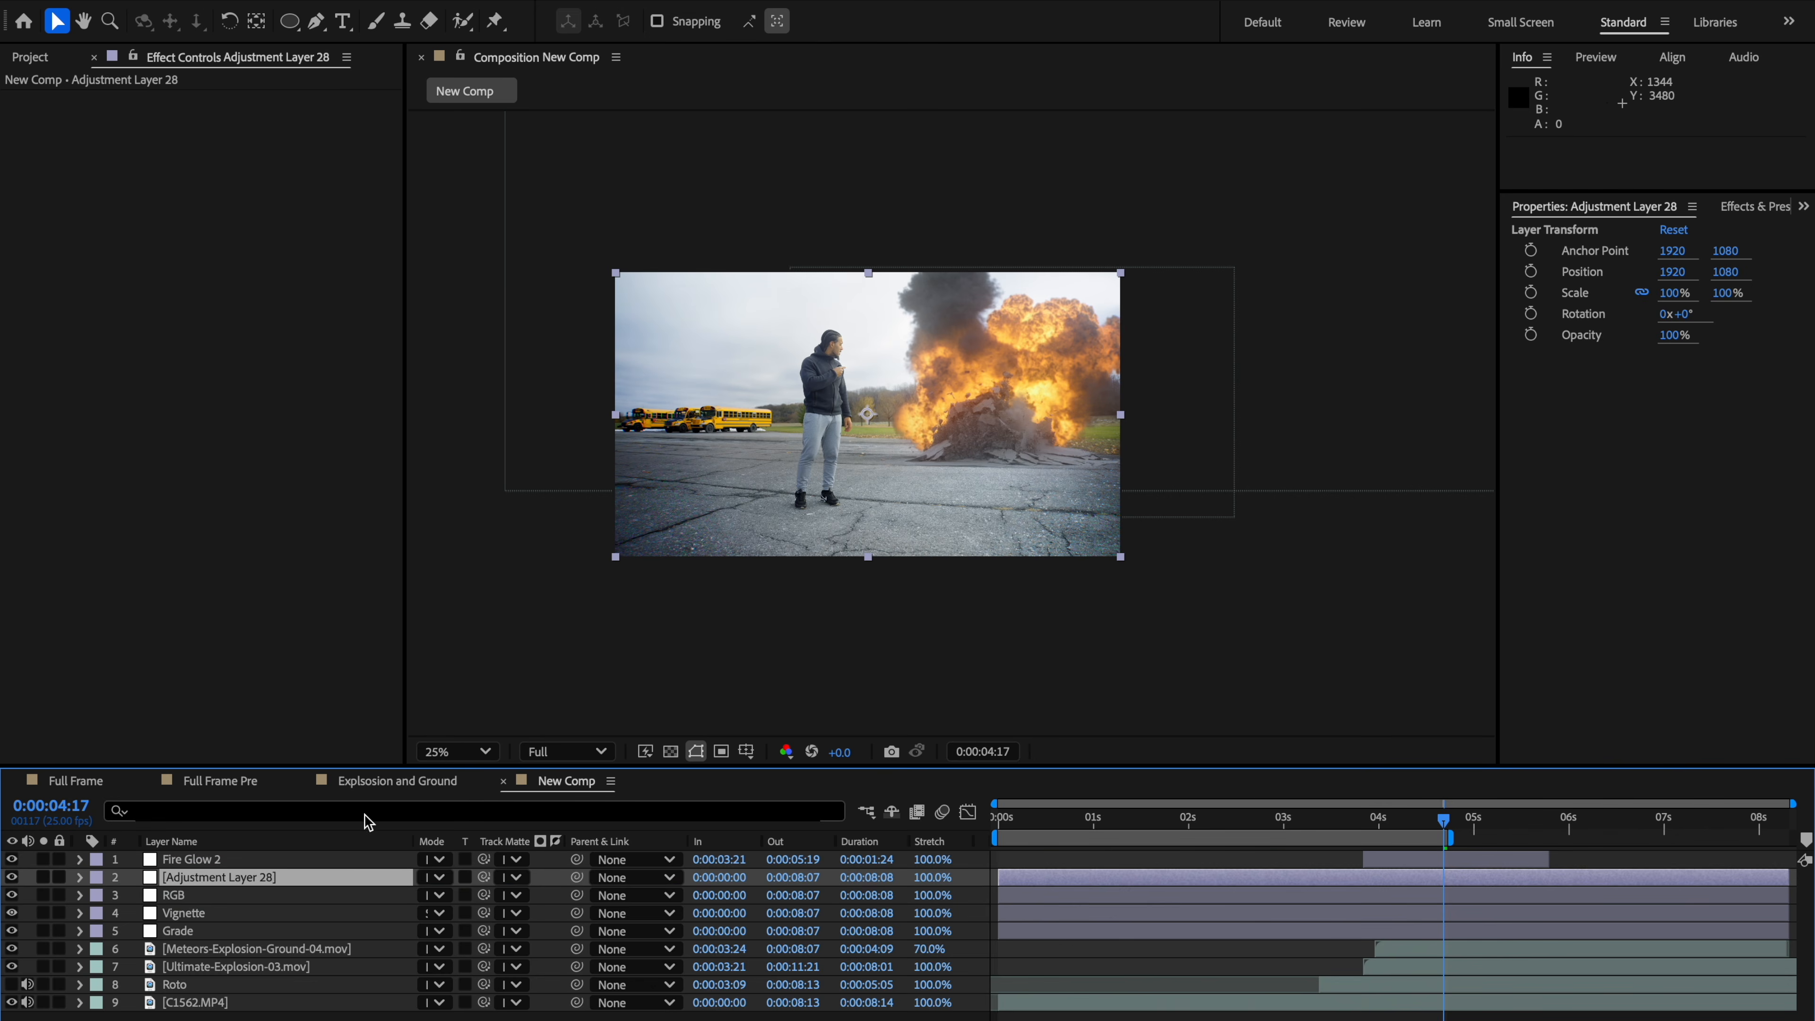
pyautogui.press('.')
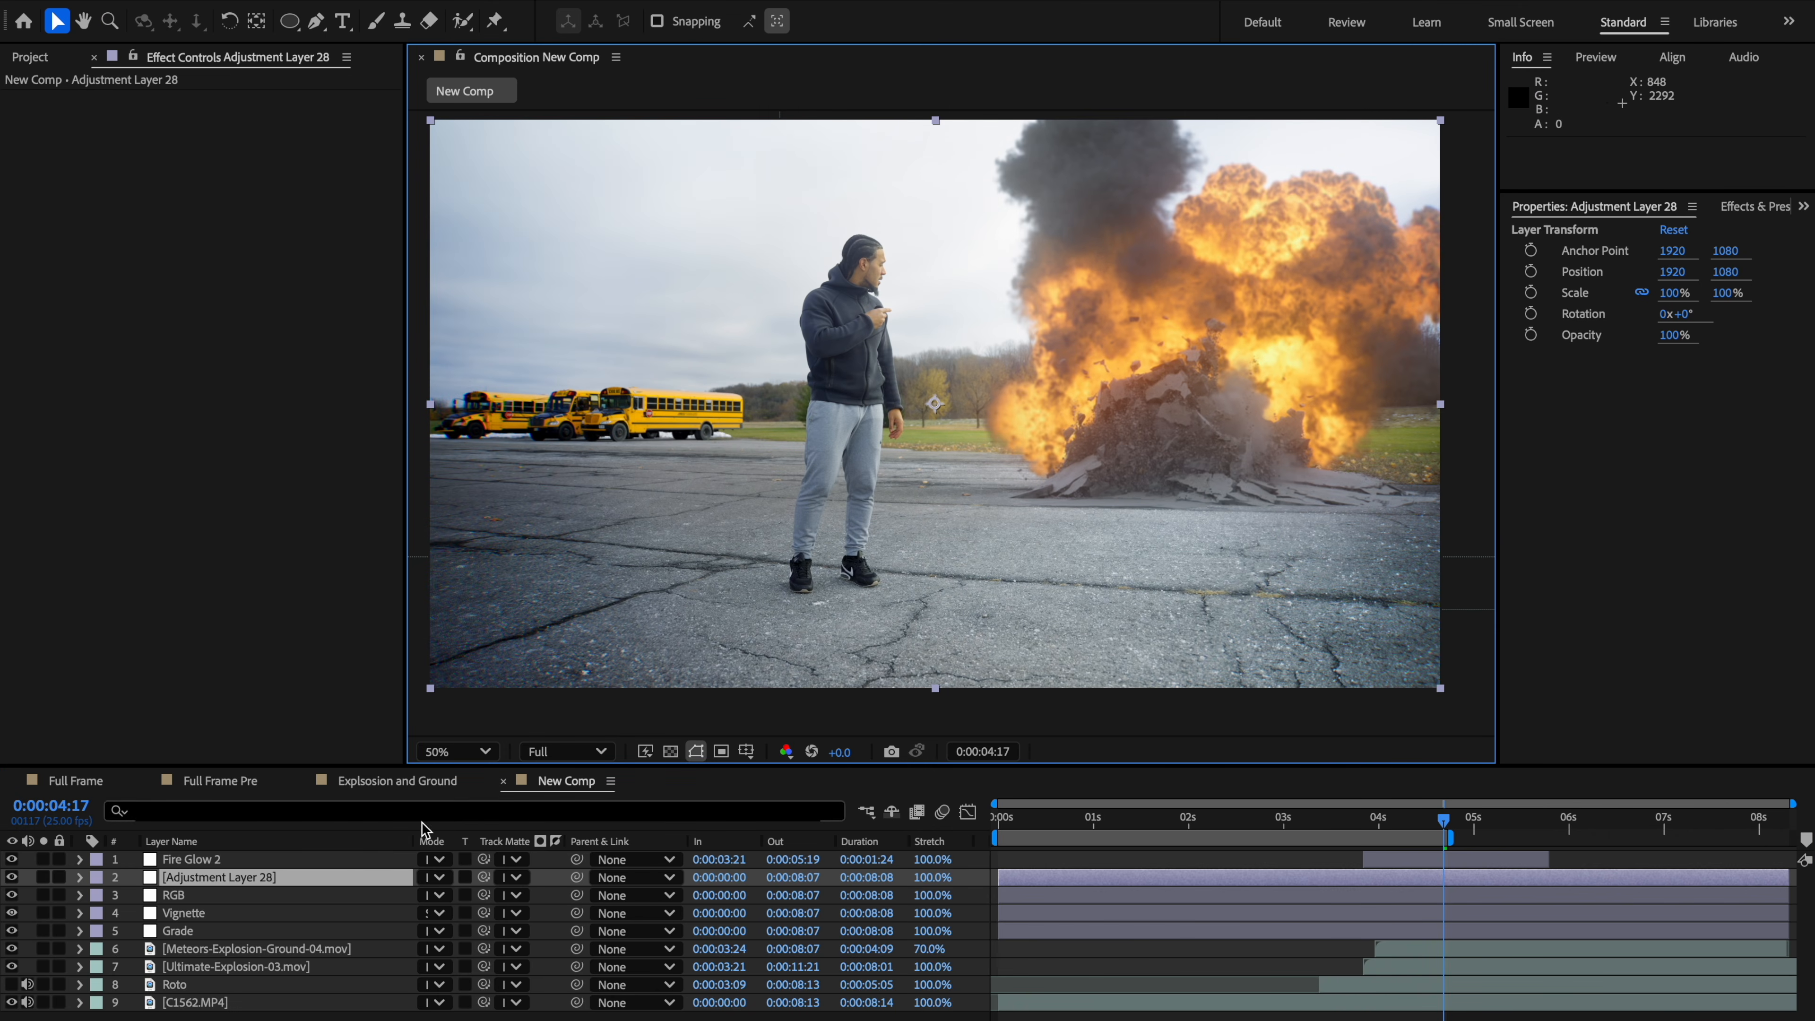
pyautogui.hotkey('ctrl', 'space')
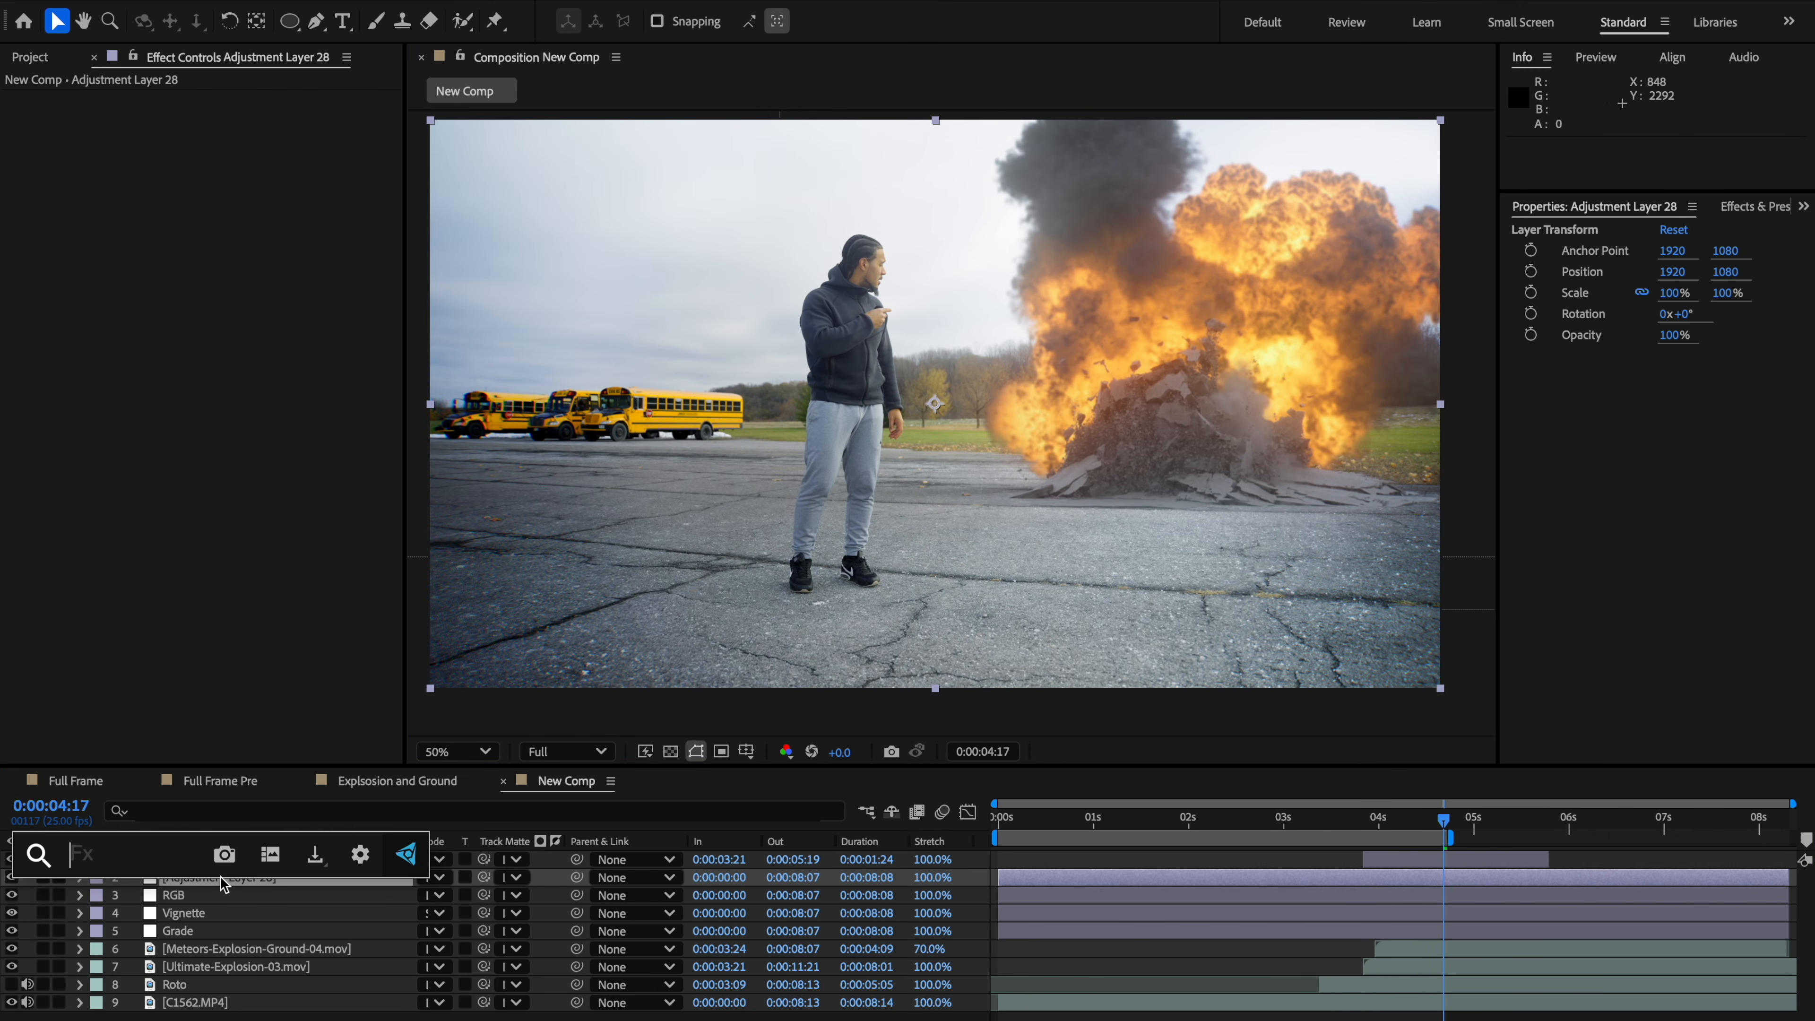
pyautogui.write('noise')
pyautogui.press('Return')
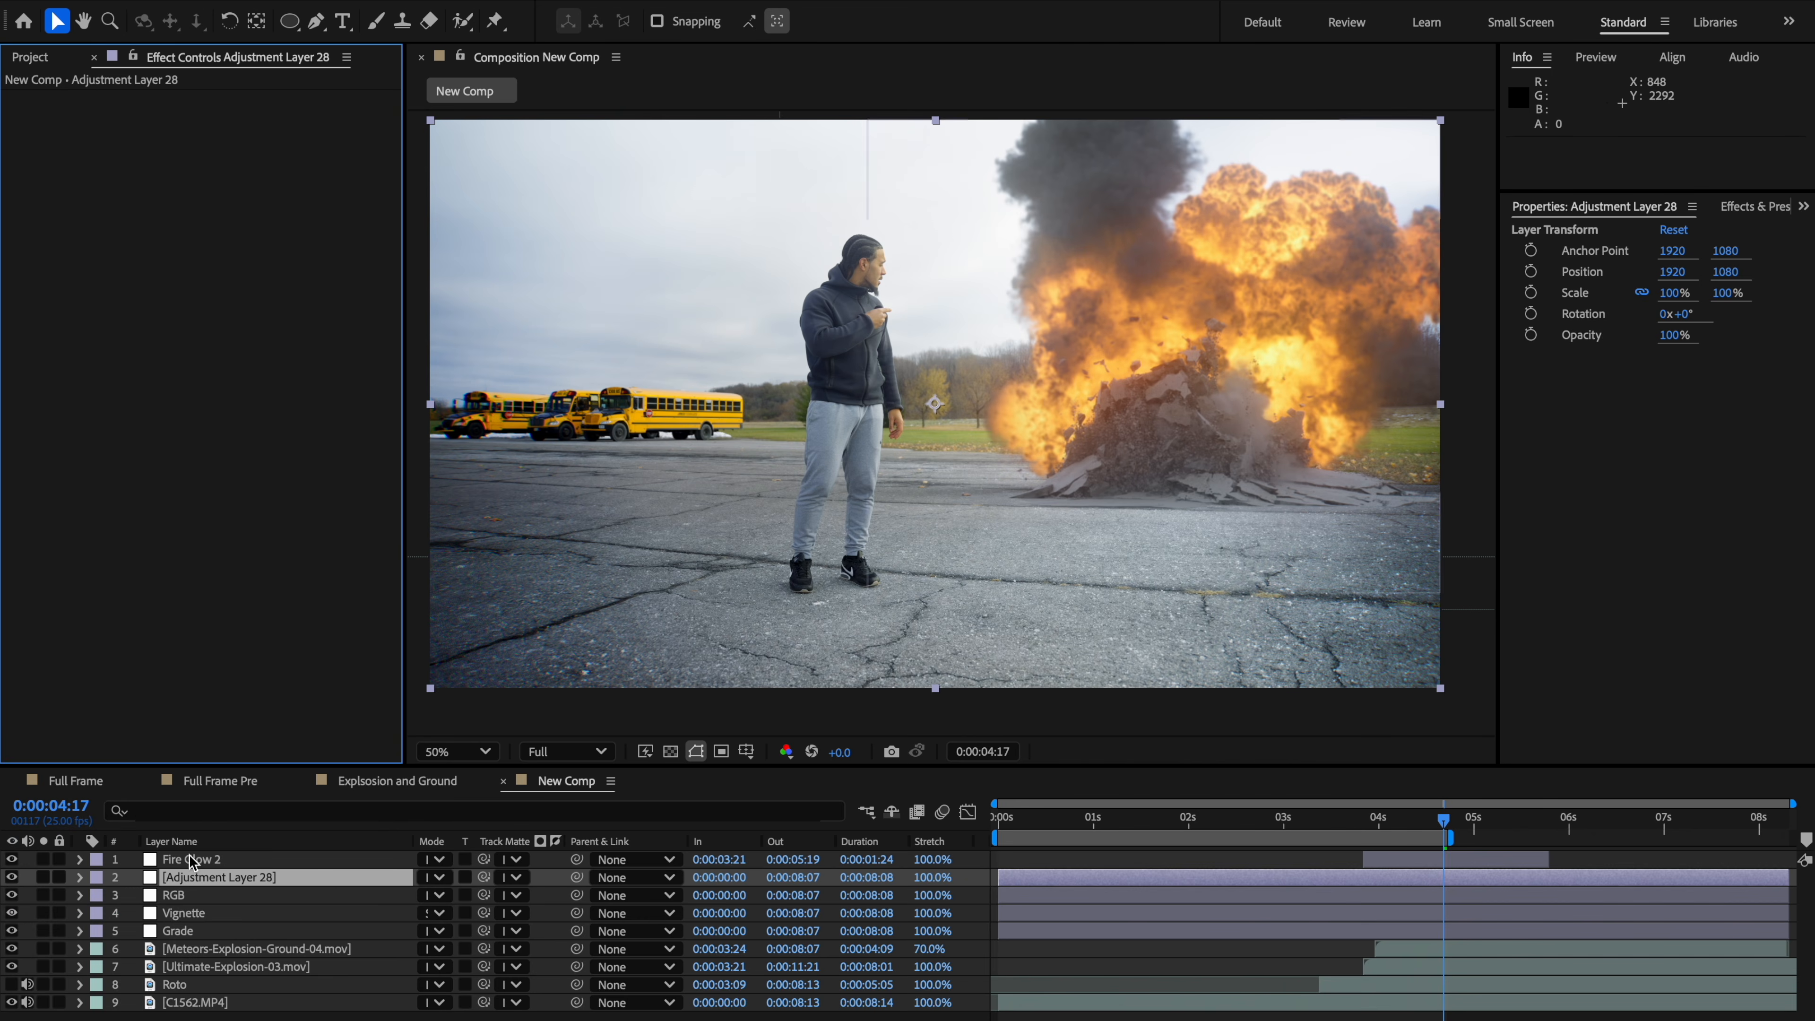
# Step: Rename the new adjustment layer to Noise
pyautogui.rightClick(190, 886)
pyautogui.press('Escape')
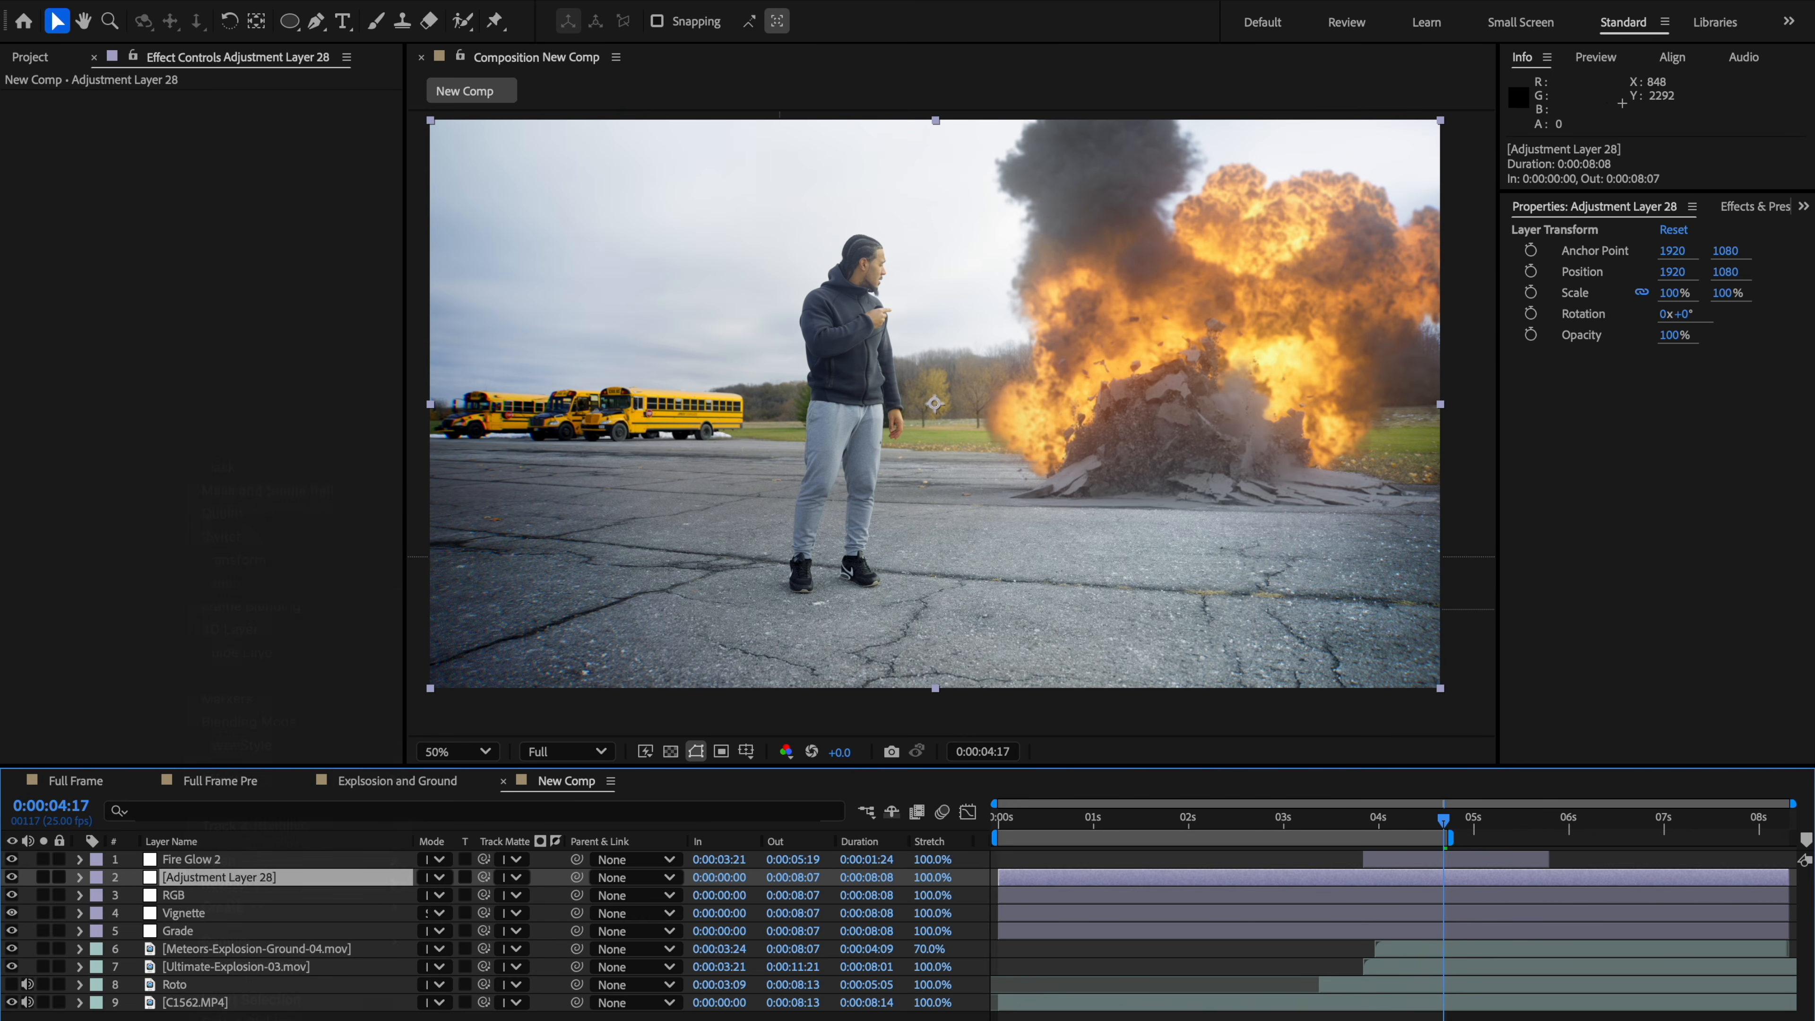
pyautogui.press('Return')
pyautogui.write('Noise')
pyautogui.press('Return')
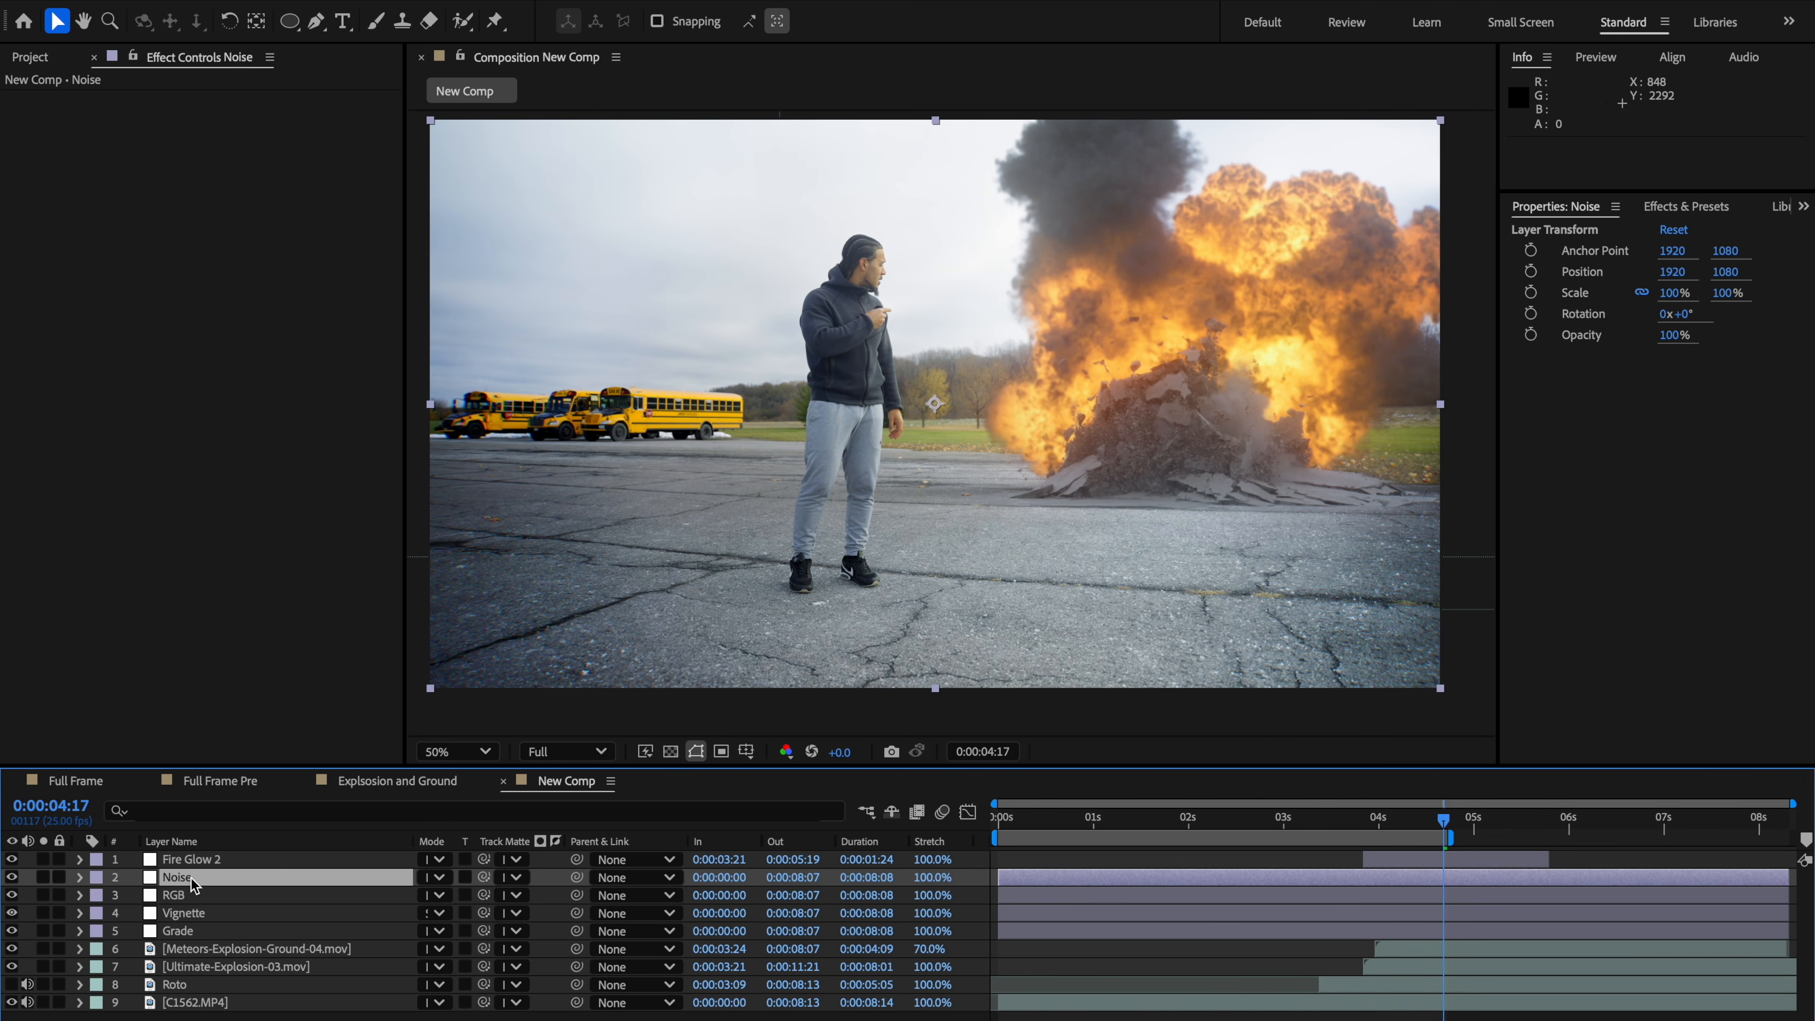
# Step: Apply FilmConvert Nitrate to the Noise layer and choose the FJ Prov 100 film stock
pyautogui.hotkey('ctrl', 'space')
pyautogui.write('film')
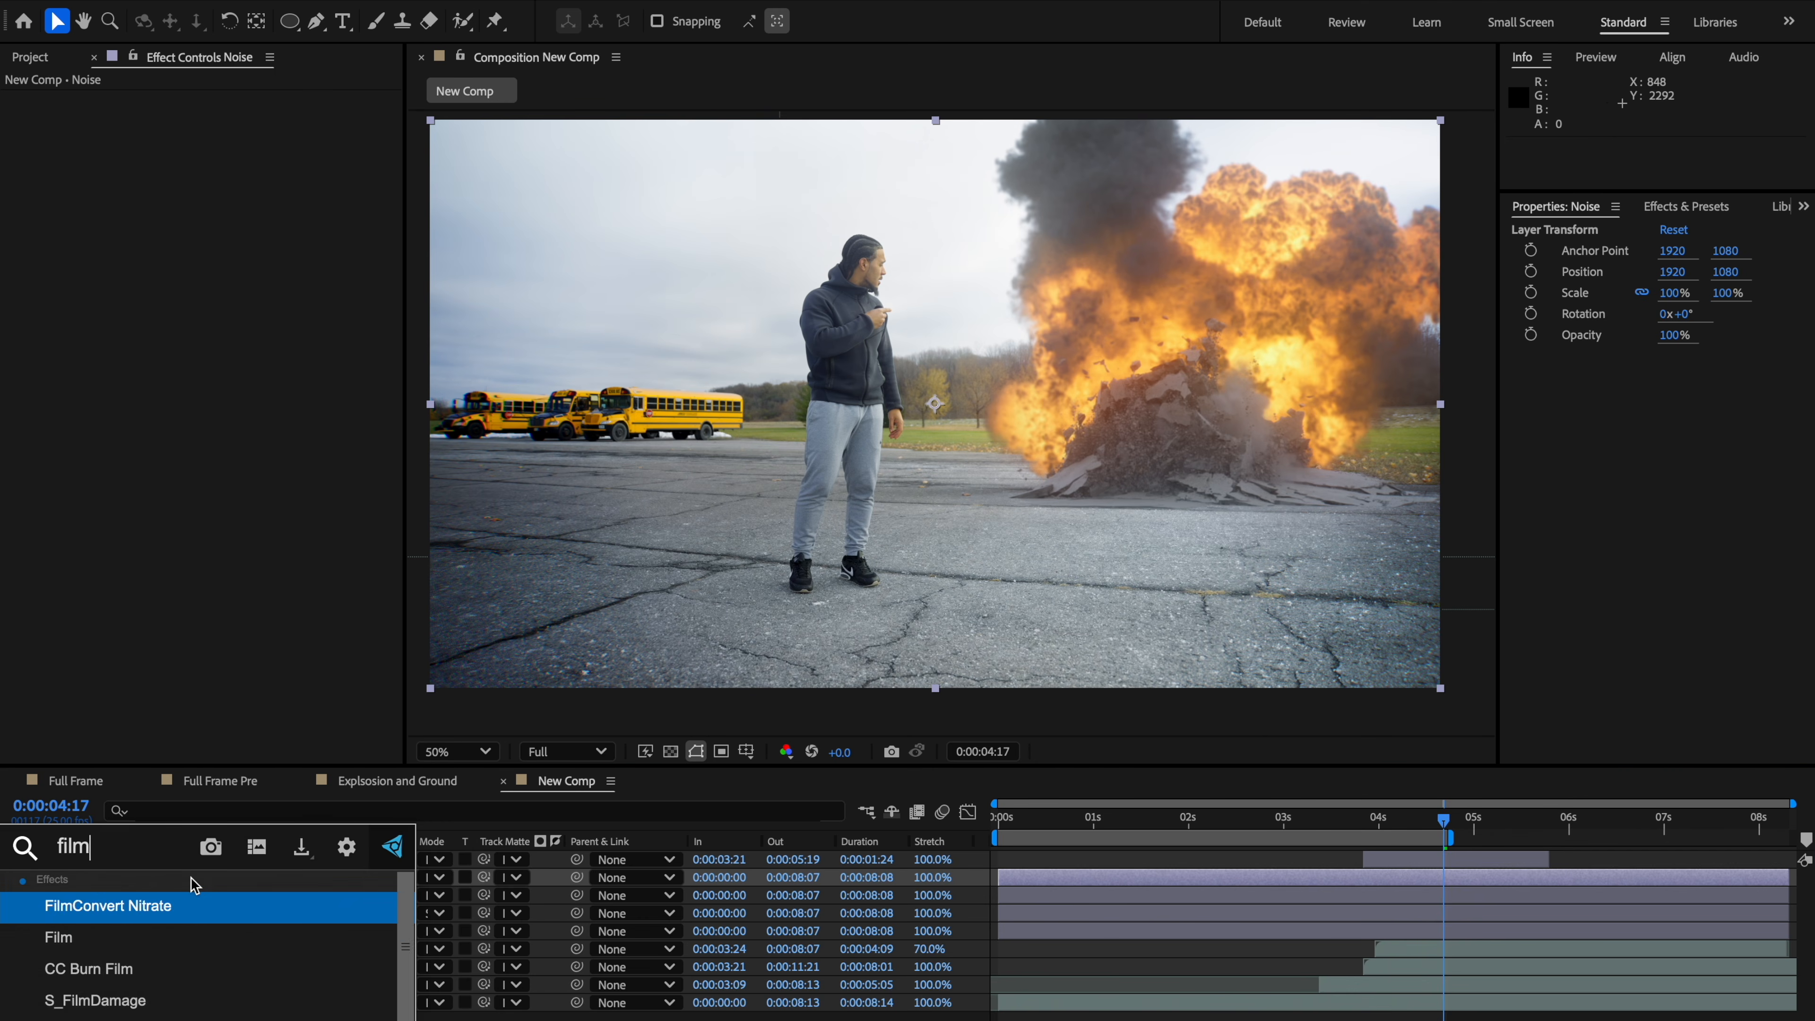
pyautogui.click(172, 905)
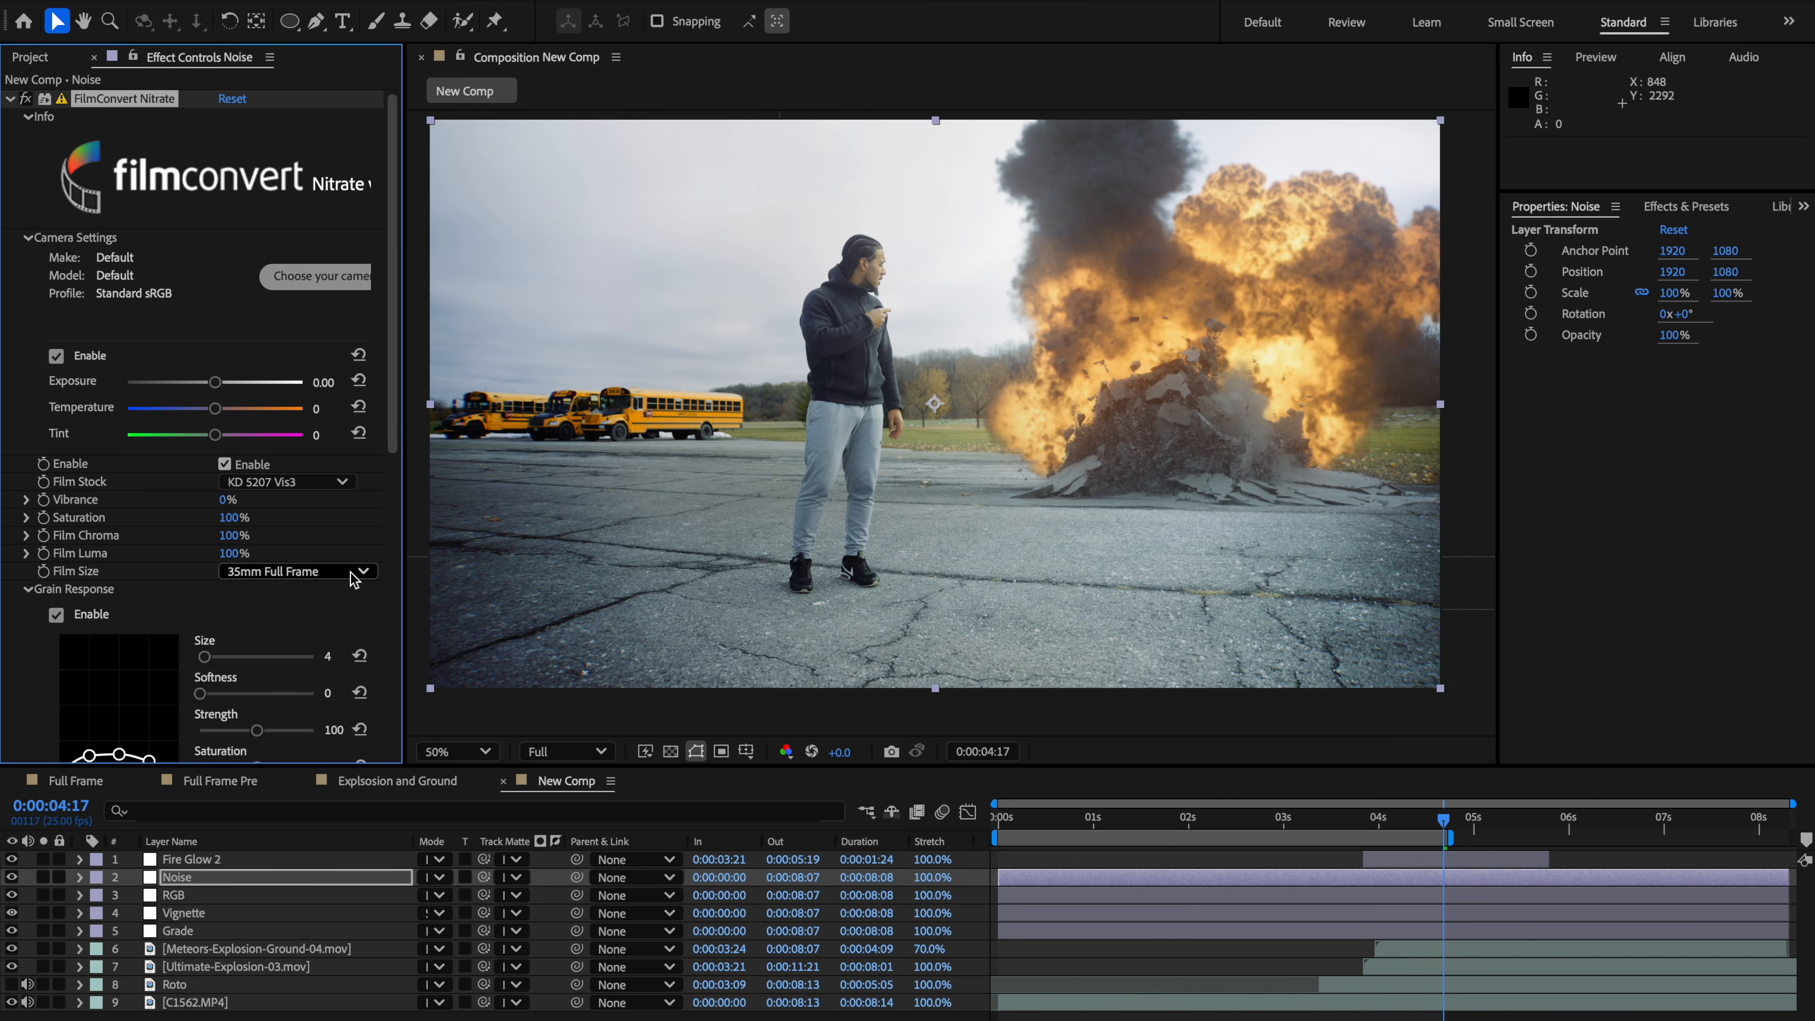
pyautogui.click(297, 483)
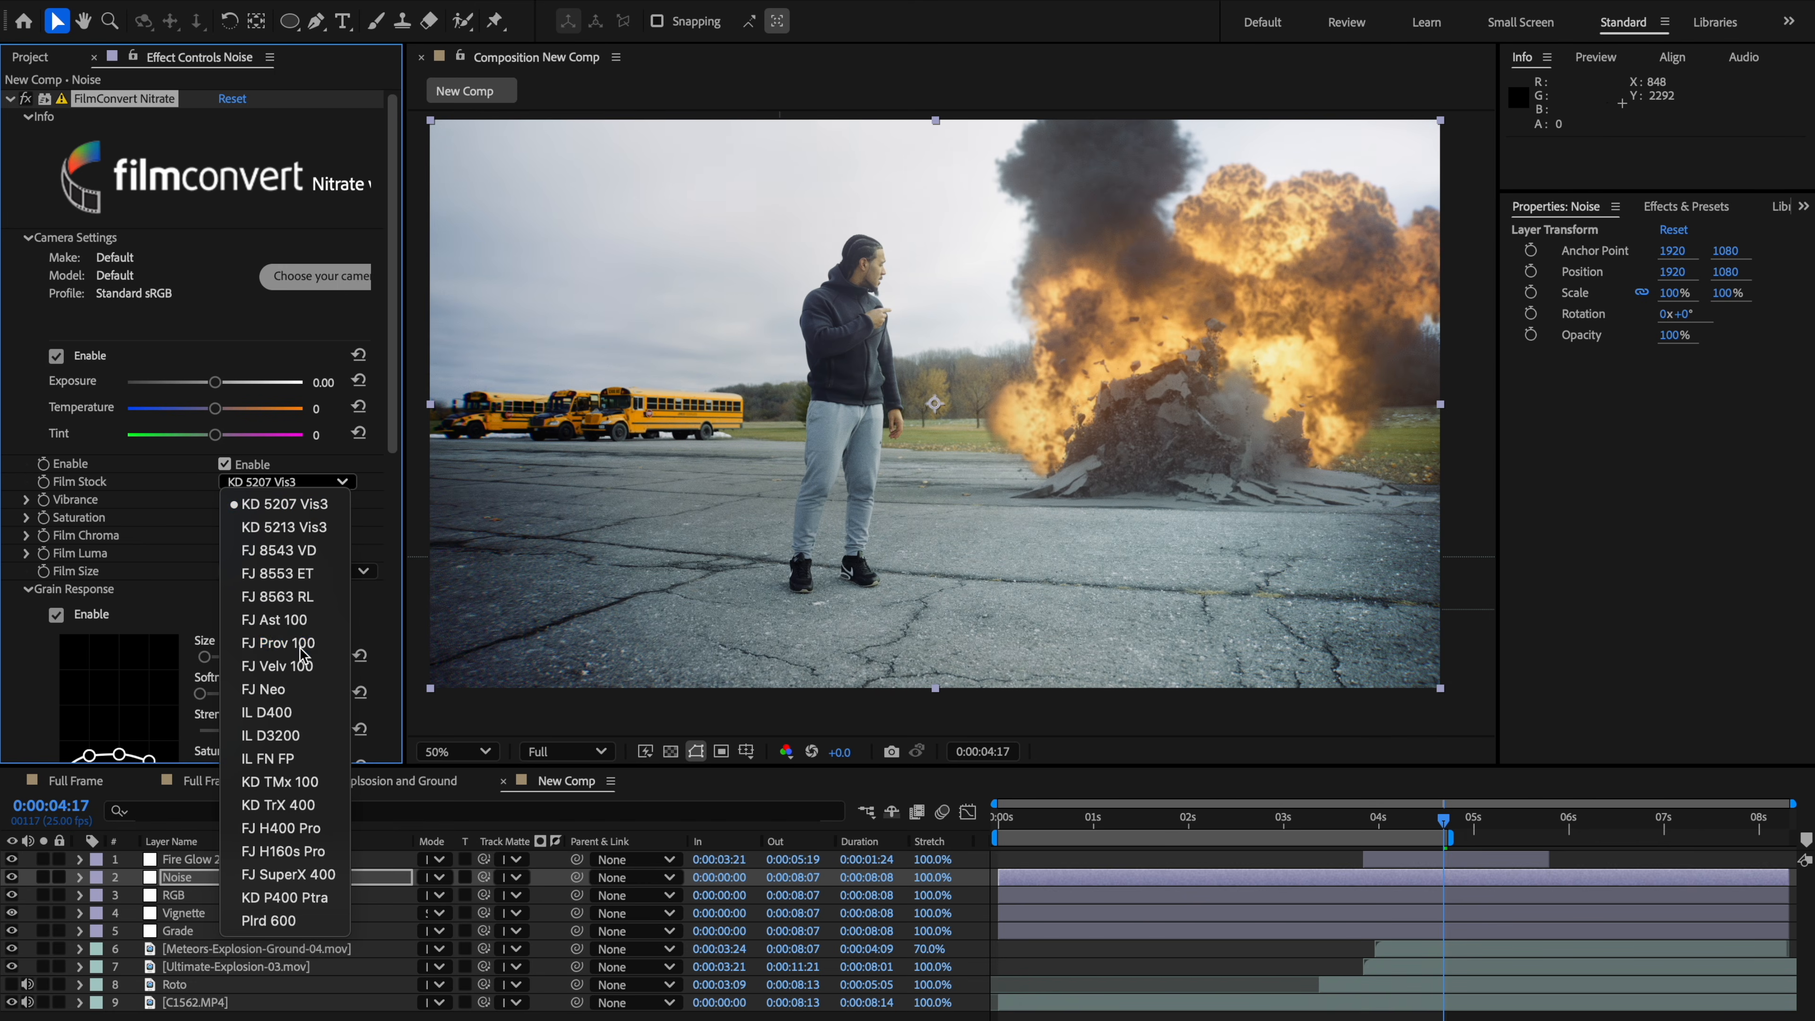
pyautogui.click(283, 643)
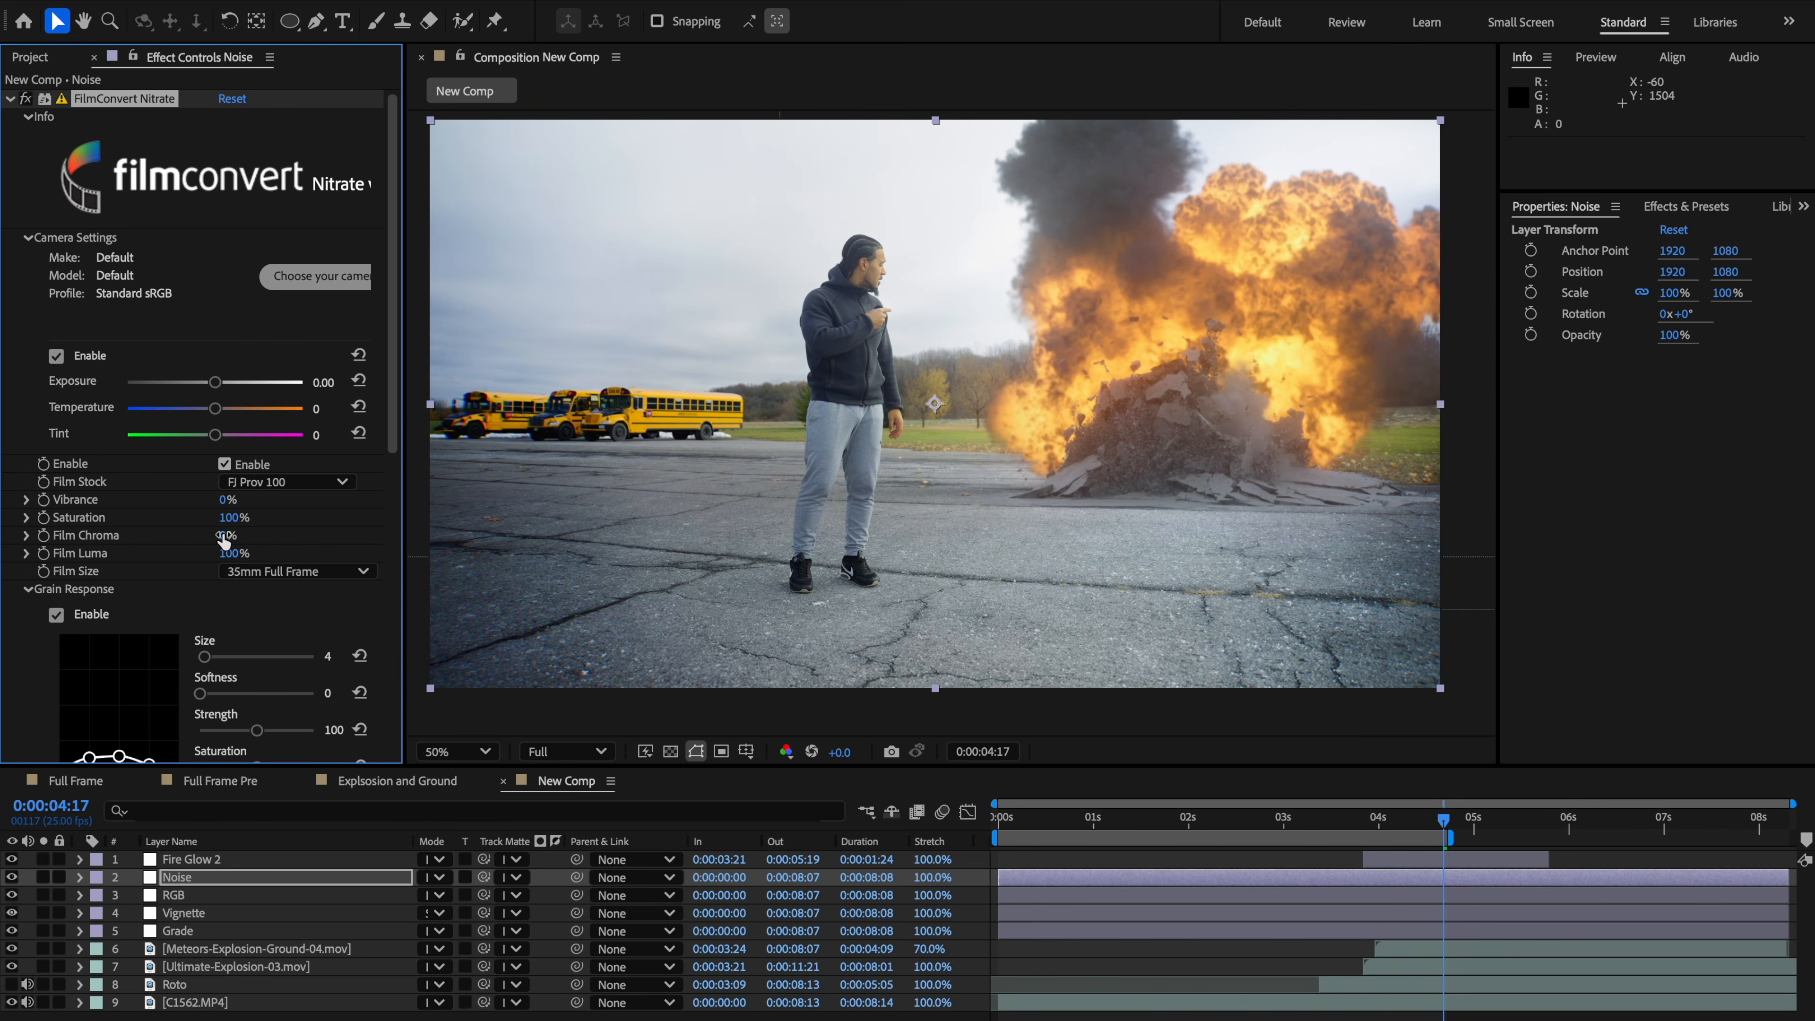
# Step: Set Film Chroma to 50% and Film Luma to about 50% in FilmConvert Nitrate
pyautogui.moveTo(227, 536); pyautogui.dragTo(265, 527)
pyautogui.hotkey('ctrl', 'z')
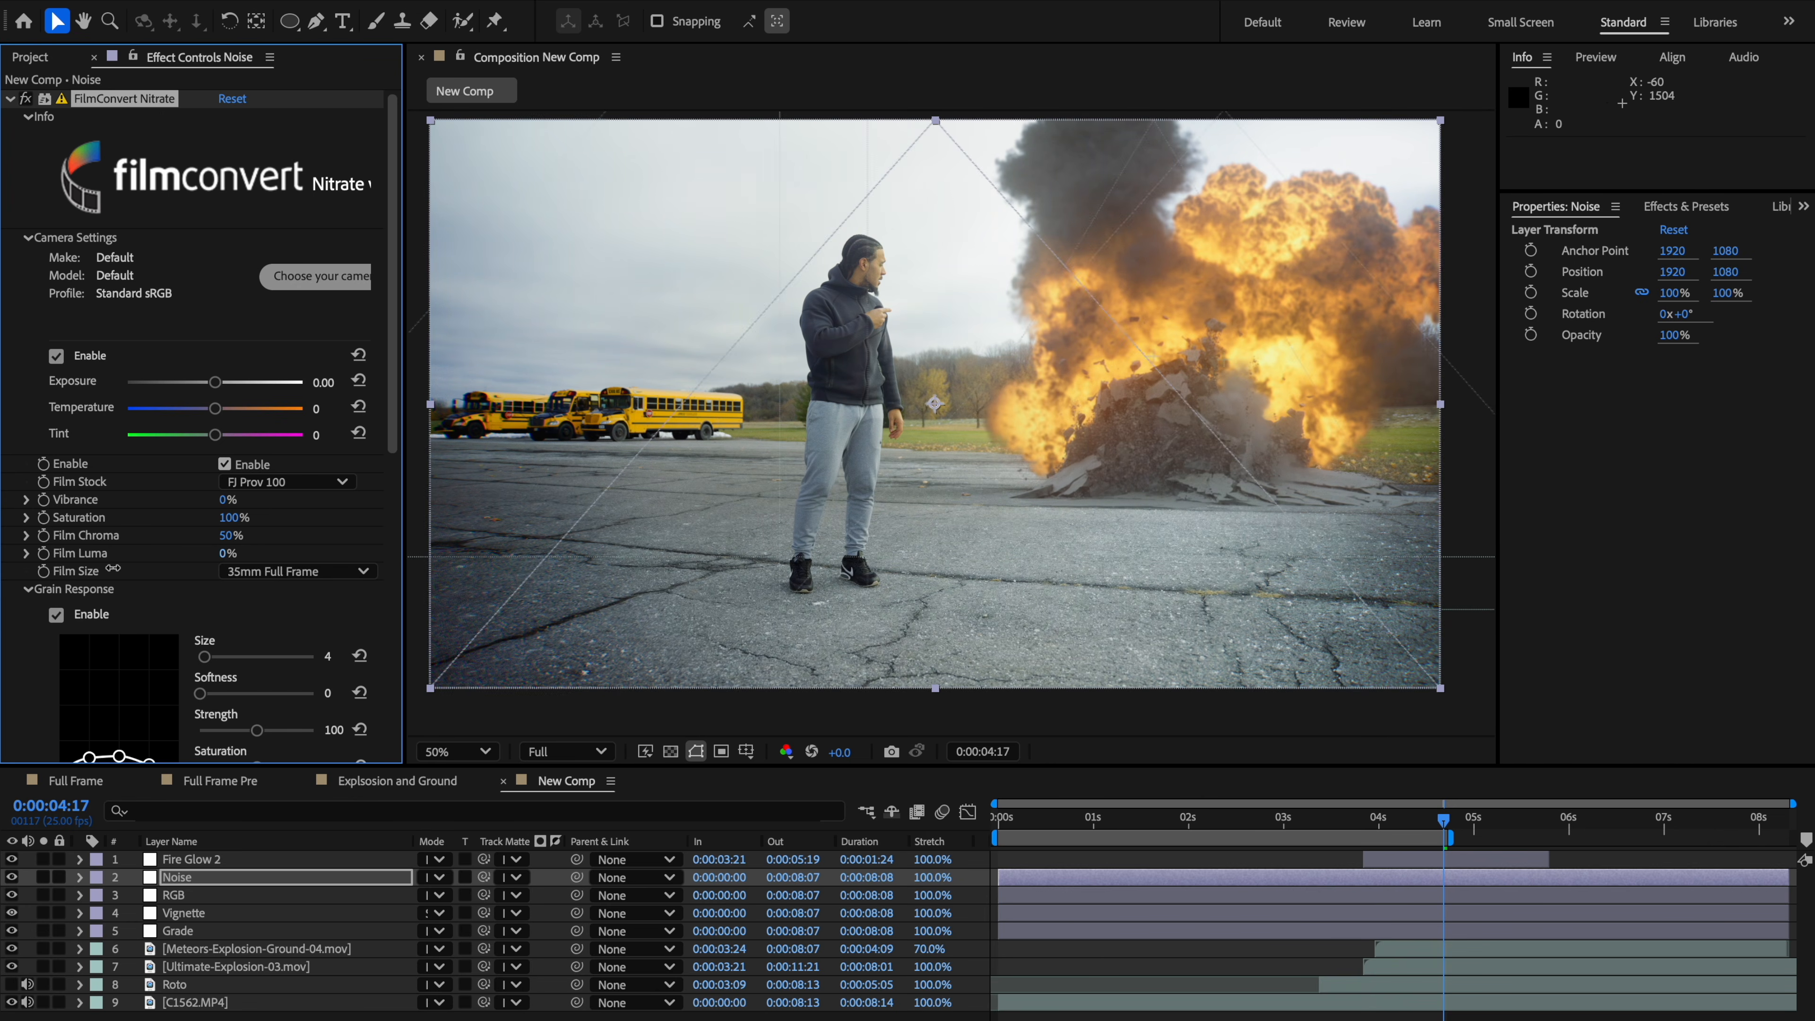
pyautogui.moveTo(222, 556); pyautogui.dragTo(187, 567)
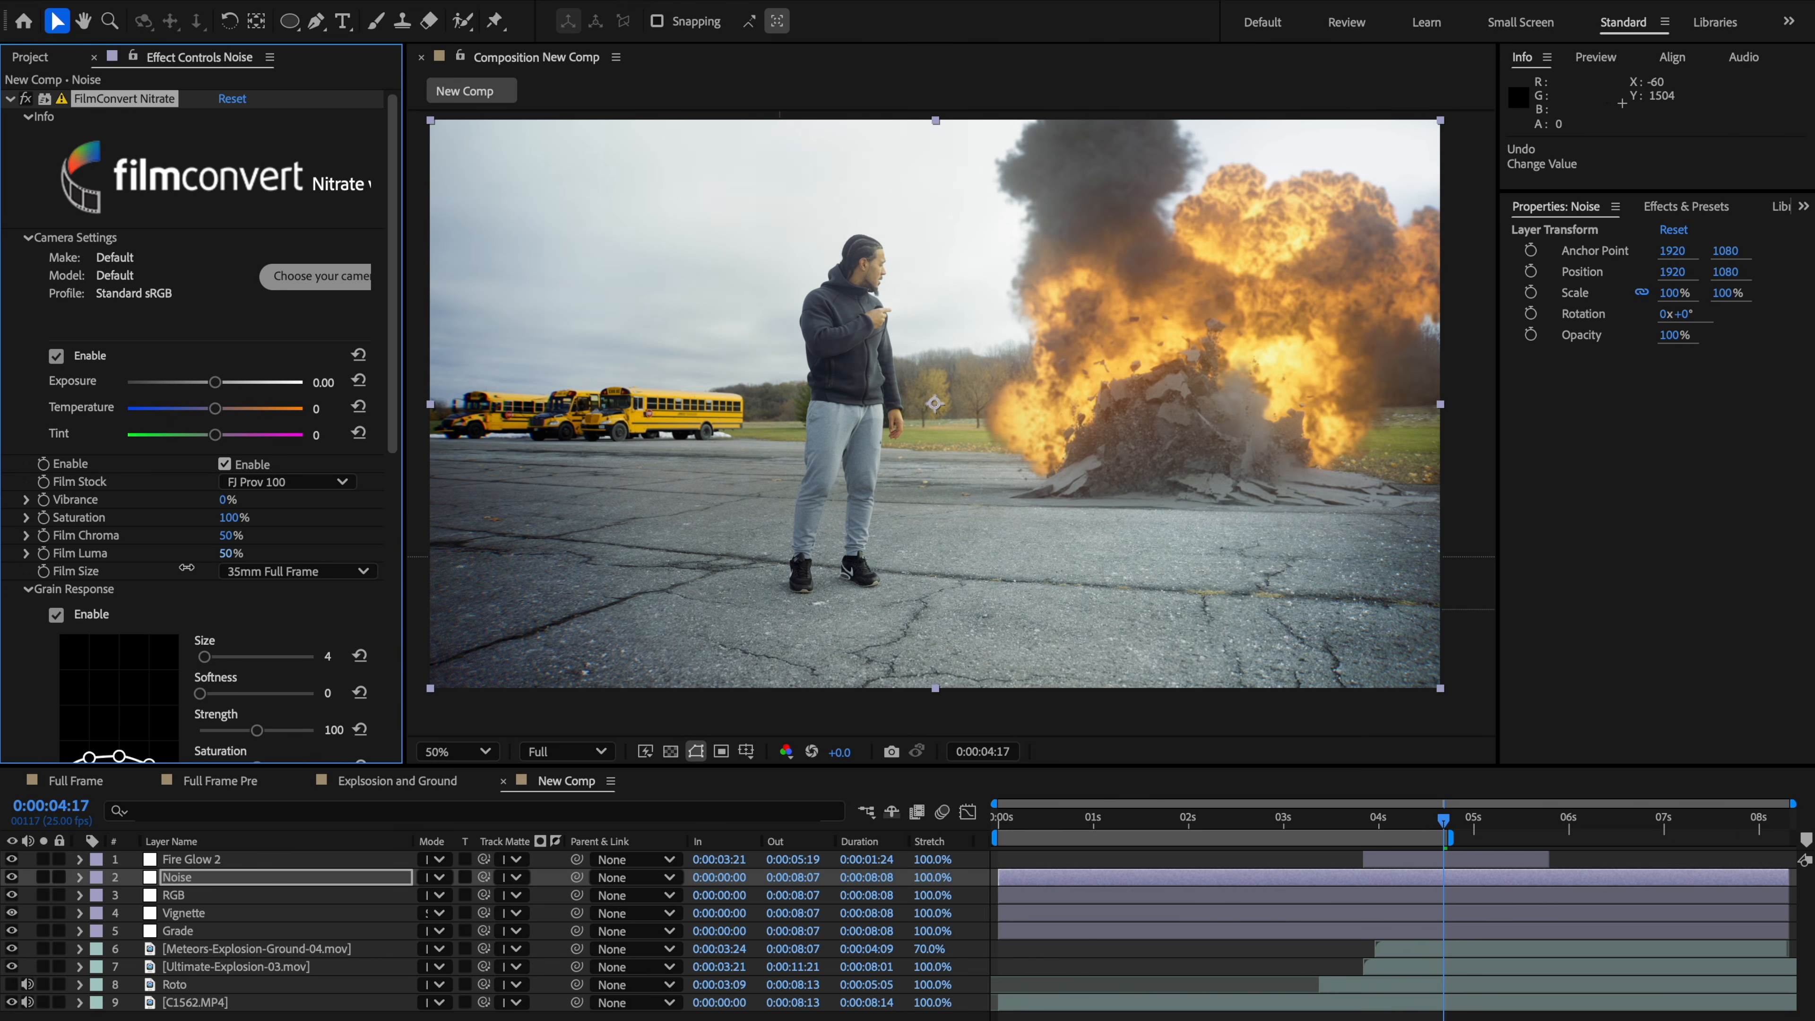
pyautogui.scroll(-10, 192, 570)
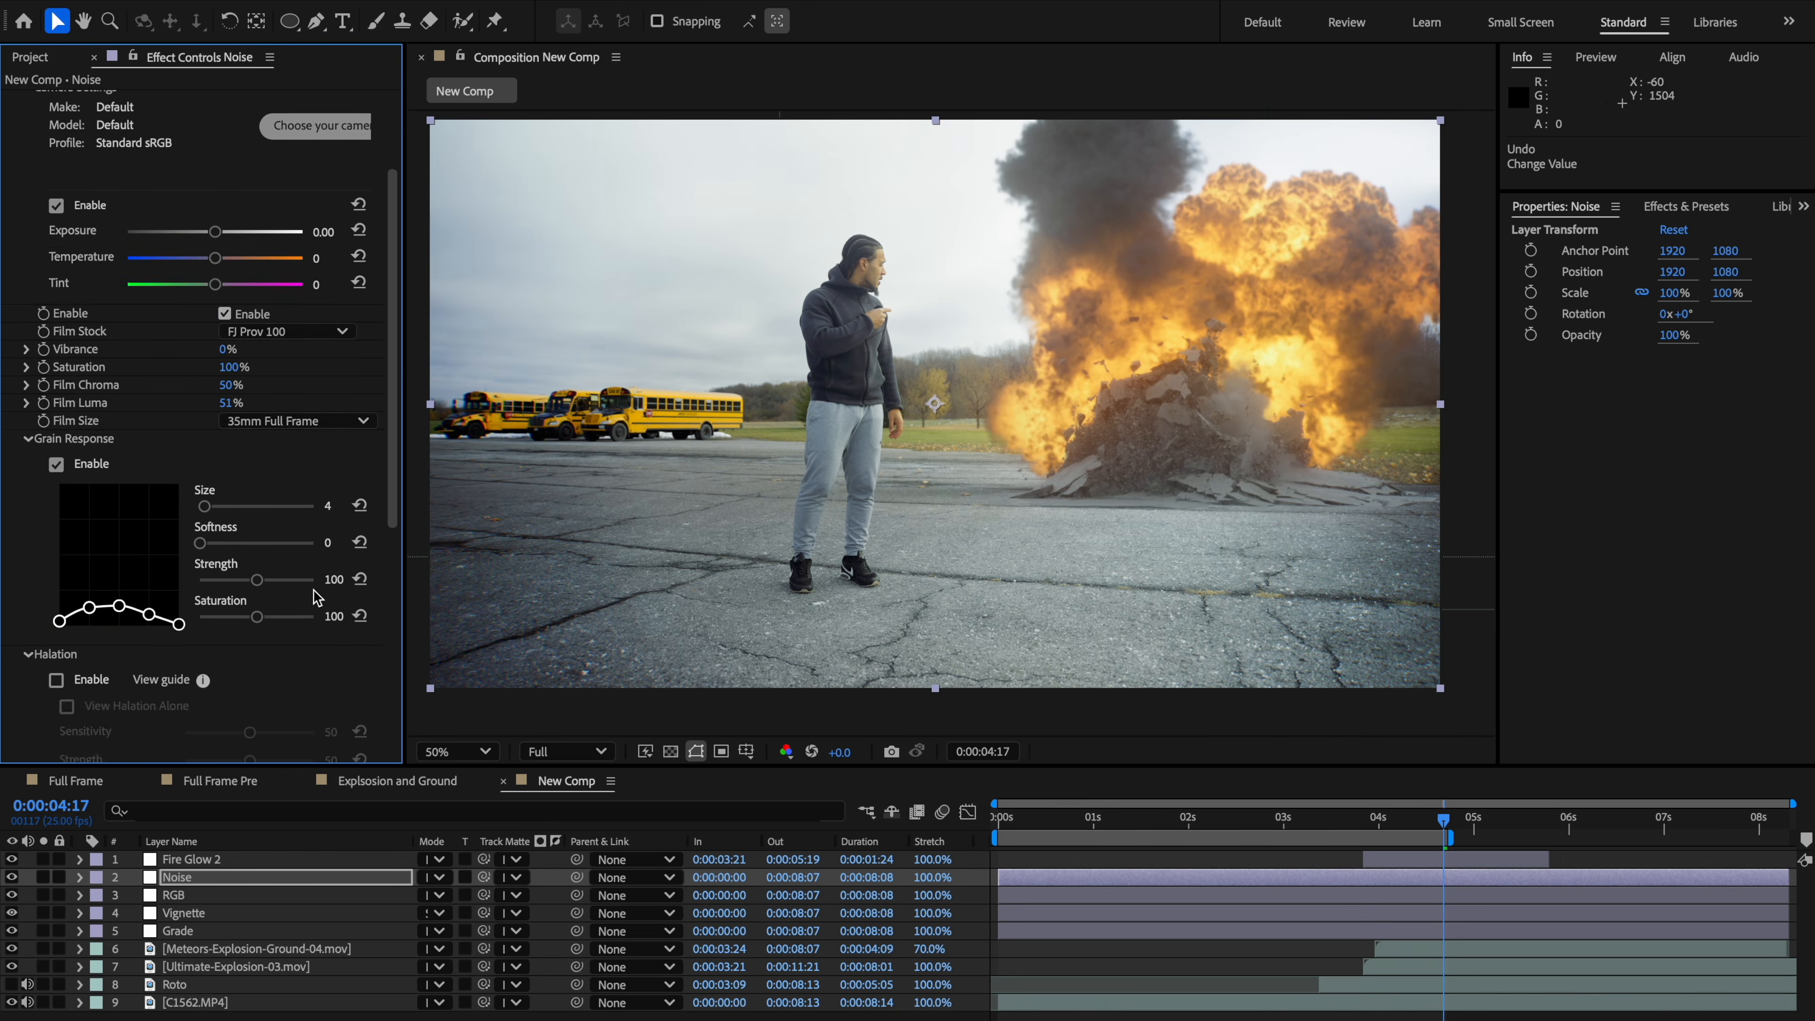
# Step: Zoom into the viewer to inspect the film grain closely, toggling the Noise layer's visibility to compare
pyautogui.scroll(2, 945, 421)
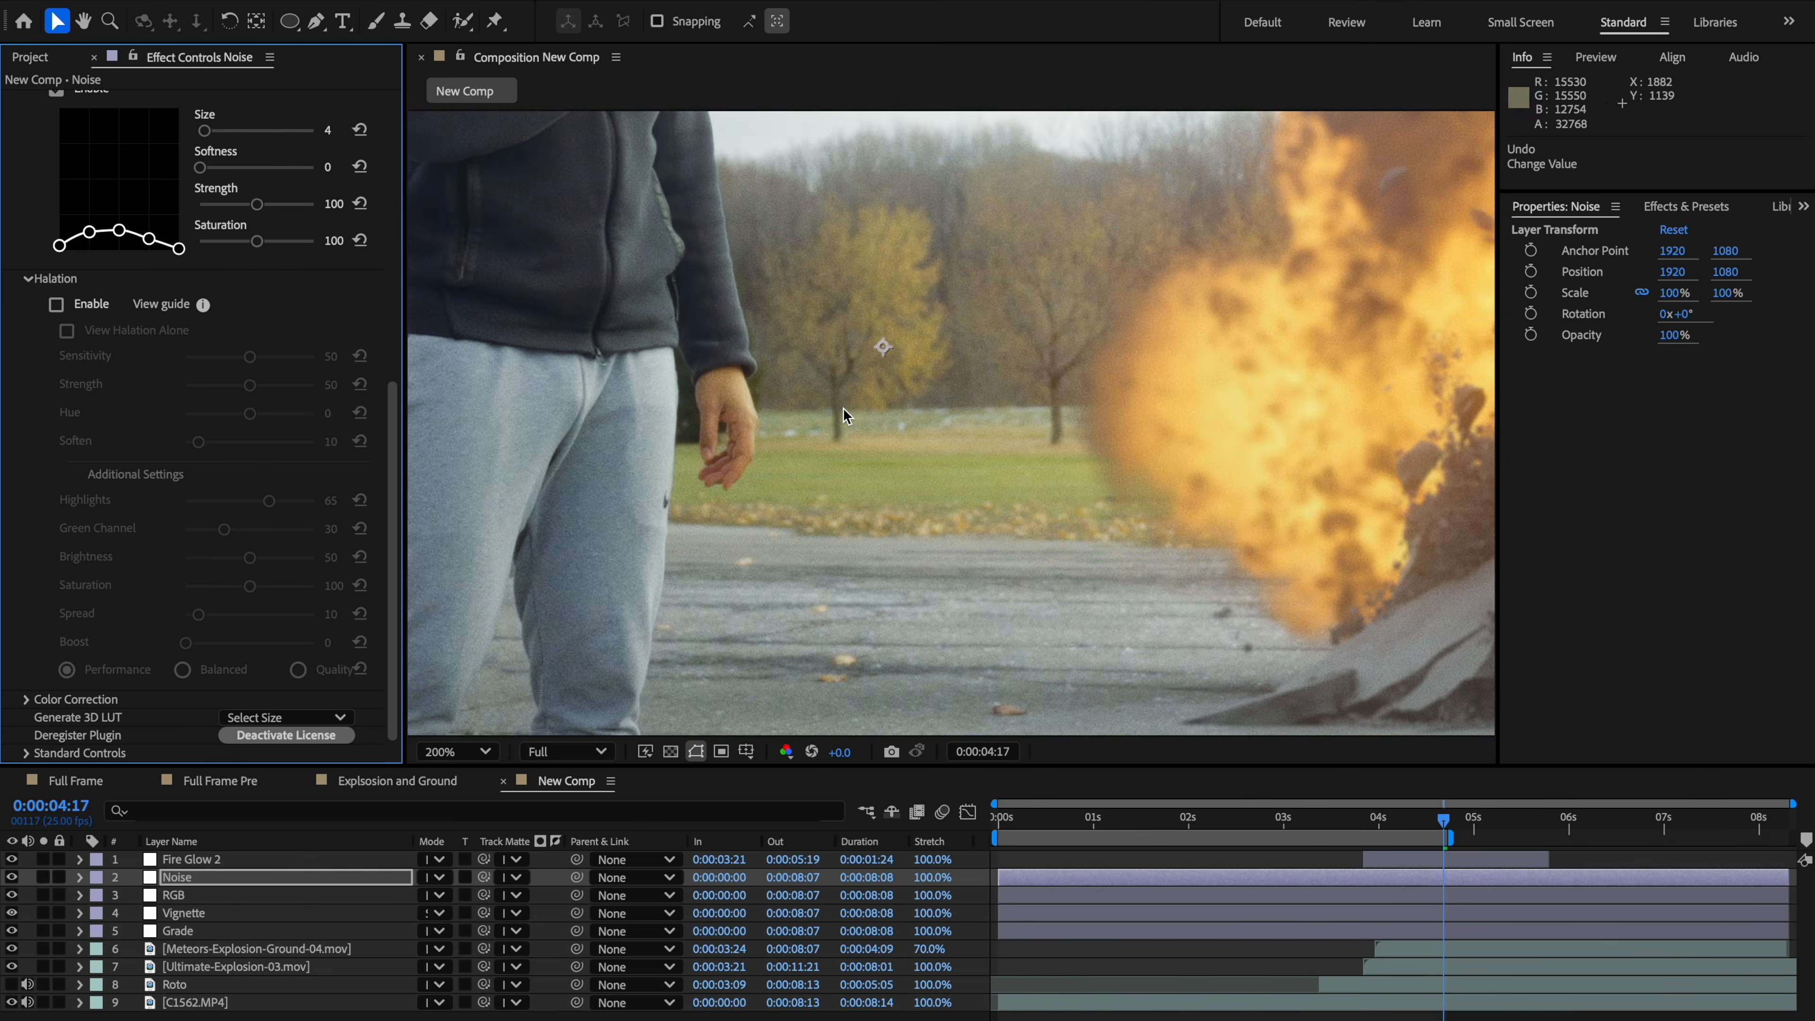
pyautogui.scroll(1, 842, 408)
pyautogui.press('space')
pyautogui.moveTo(829, 410); pyautogui.dragTo(1162, 605)
pyautogui.moveTo(1065, 389); pyautogui.dragTo(1090, 486)
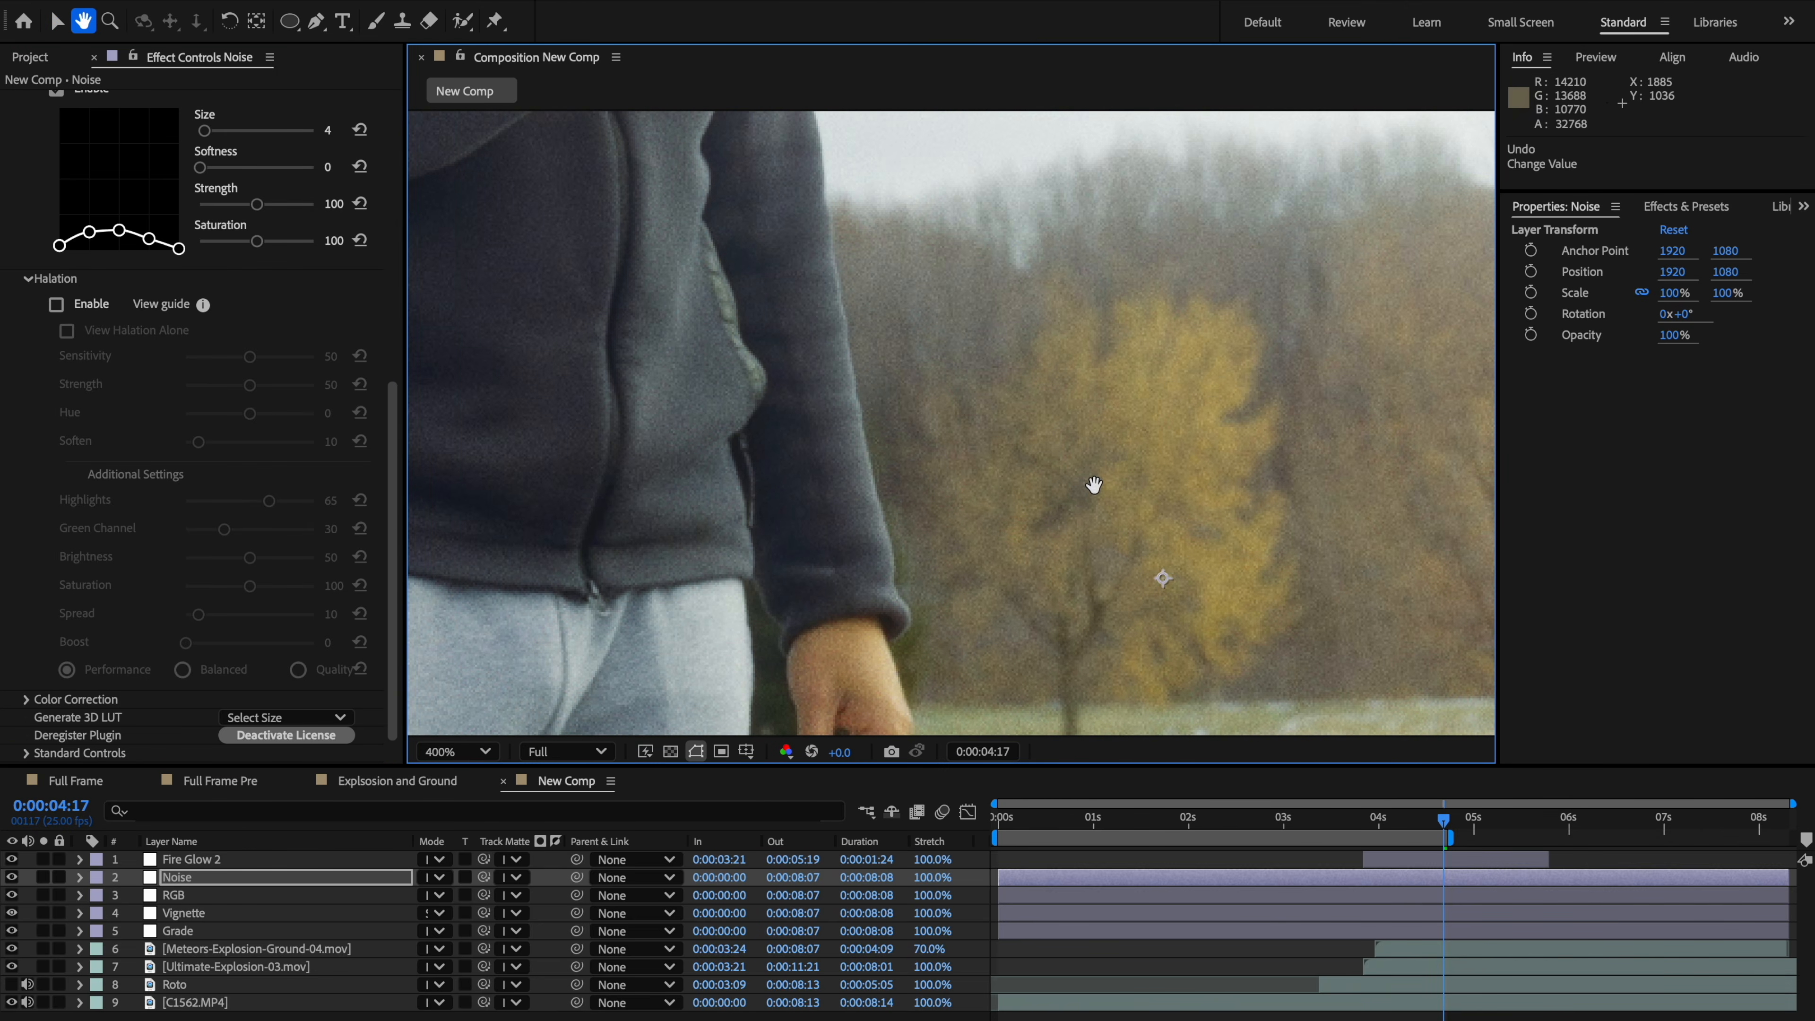
pyautogui.press('space')
pyautogui.moveTo(683, 513); pyautogui.dragTo(386, 518)
pyautogui.moveTo(1457, 407); pyautogui.dragTo(1106, 251)
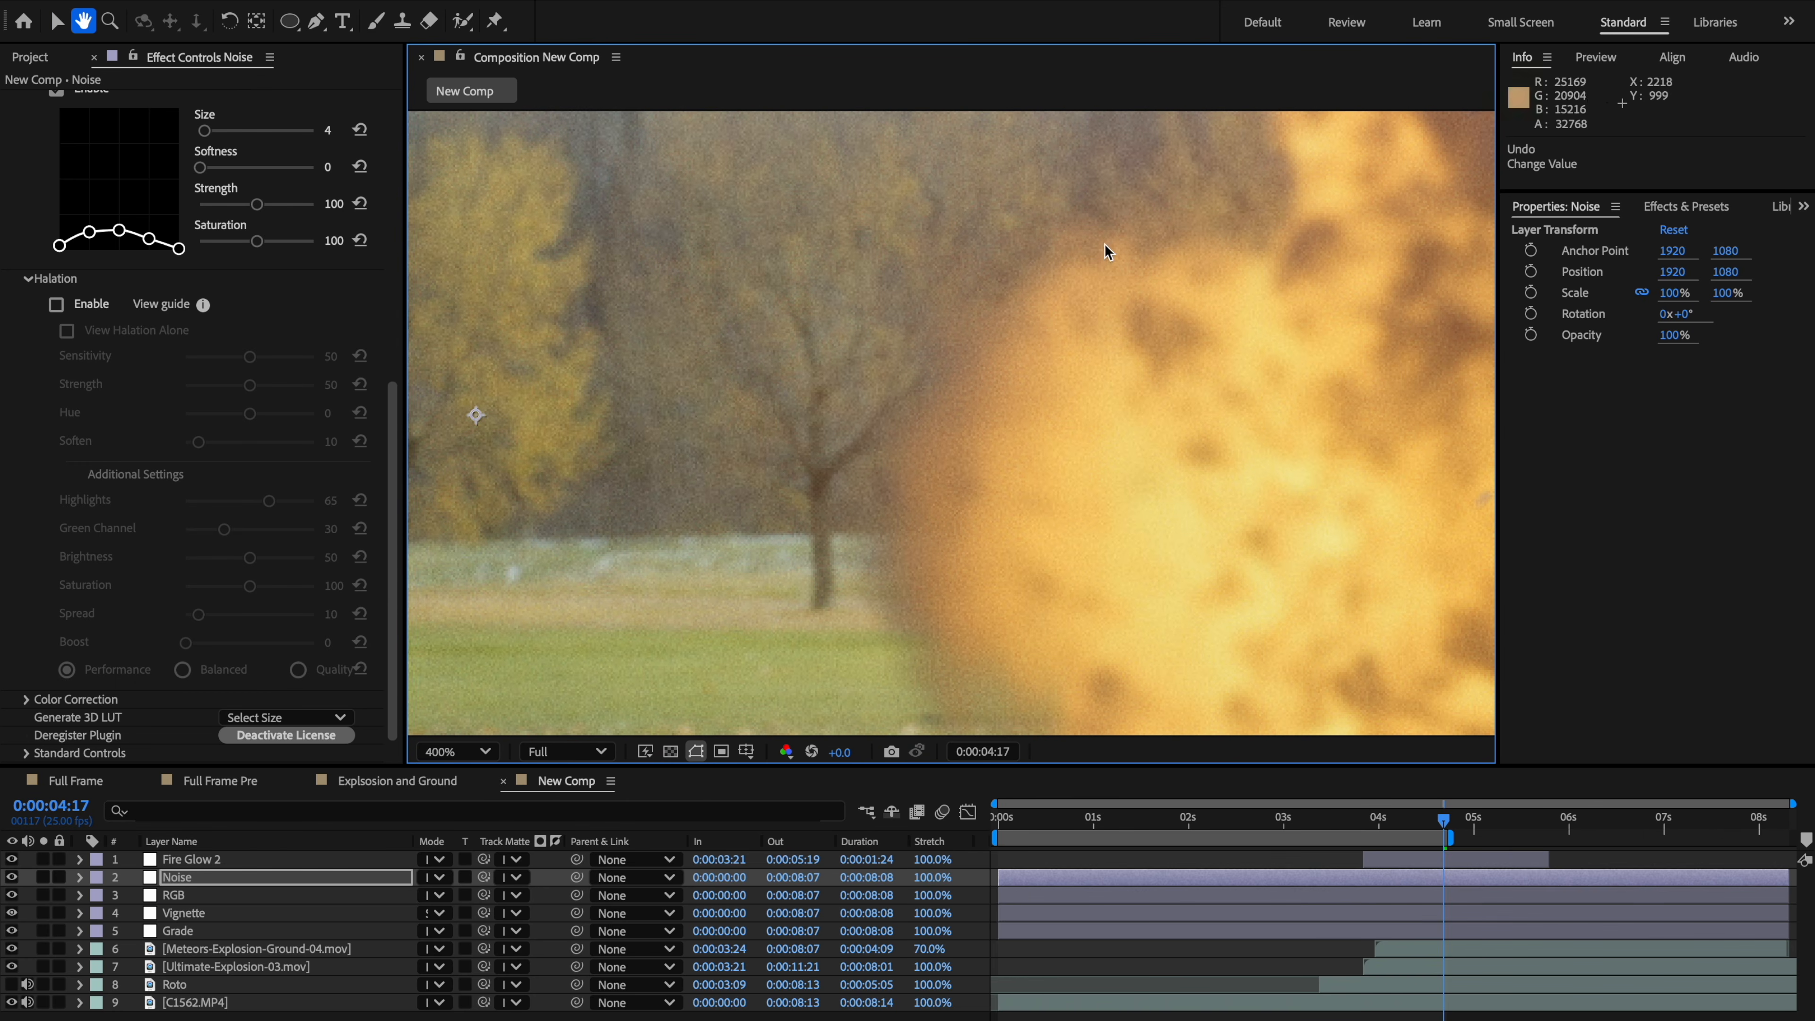
pyautogui.click(11, 878)
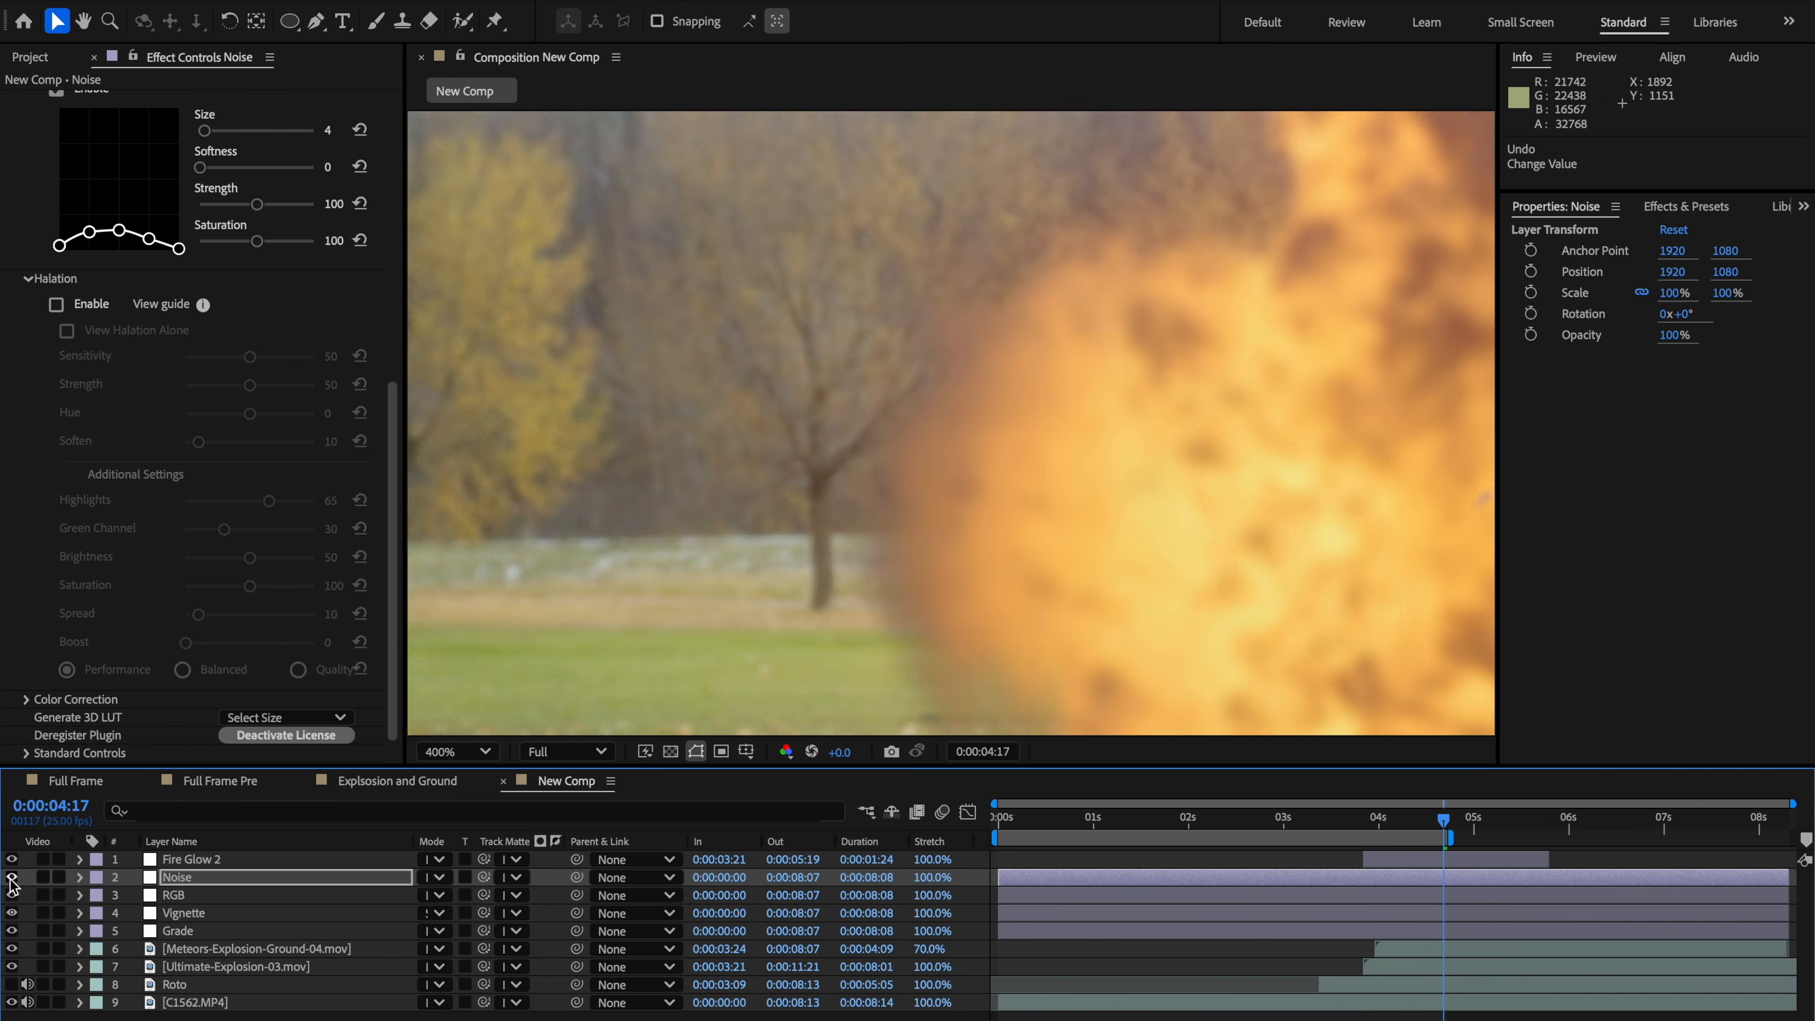
pyautogui.scroll(-3, 863, 548)
pyautogui.press('space')
pyautogui.moveTo(944, 430); pyautogui.dragTo(916, 444)
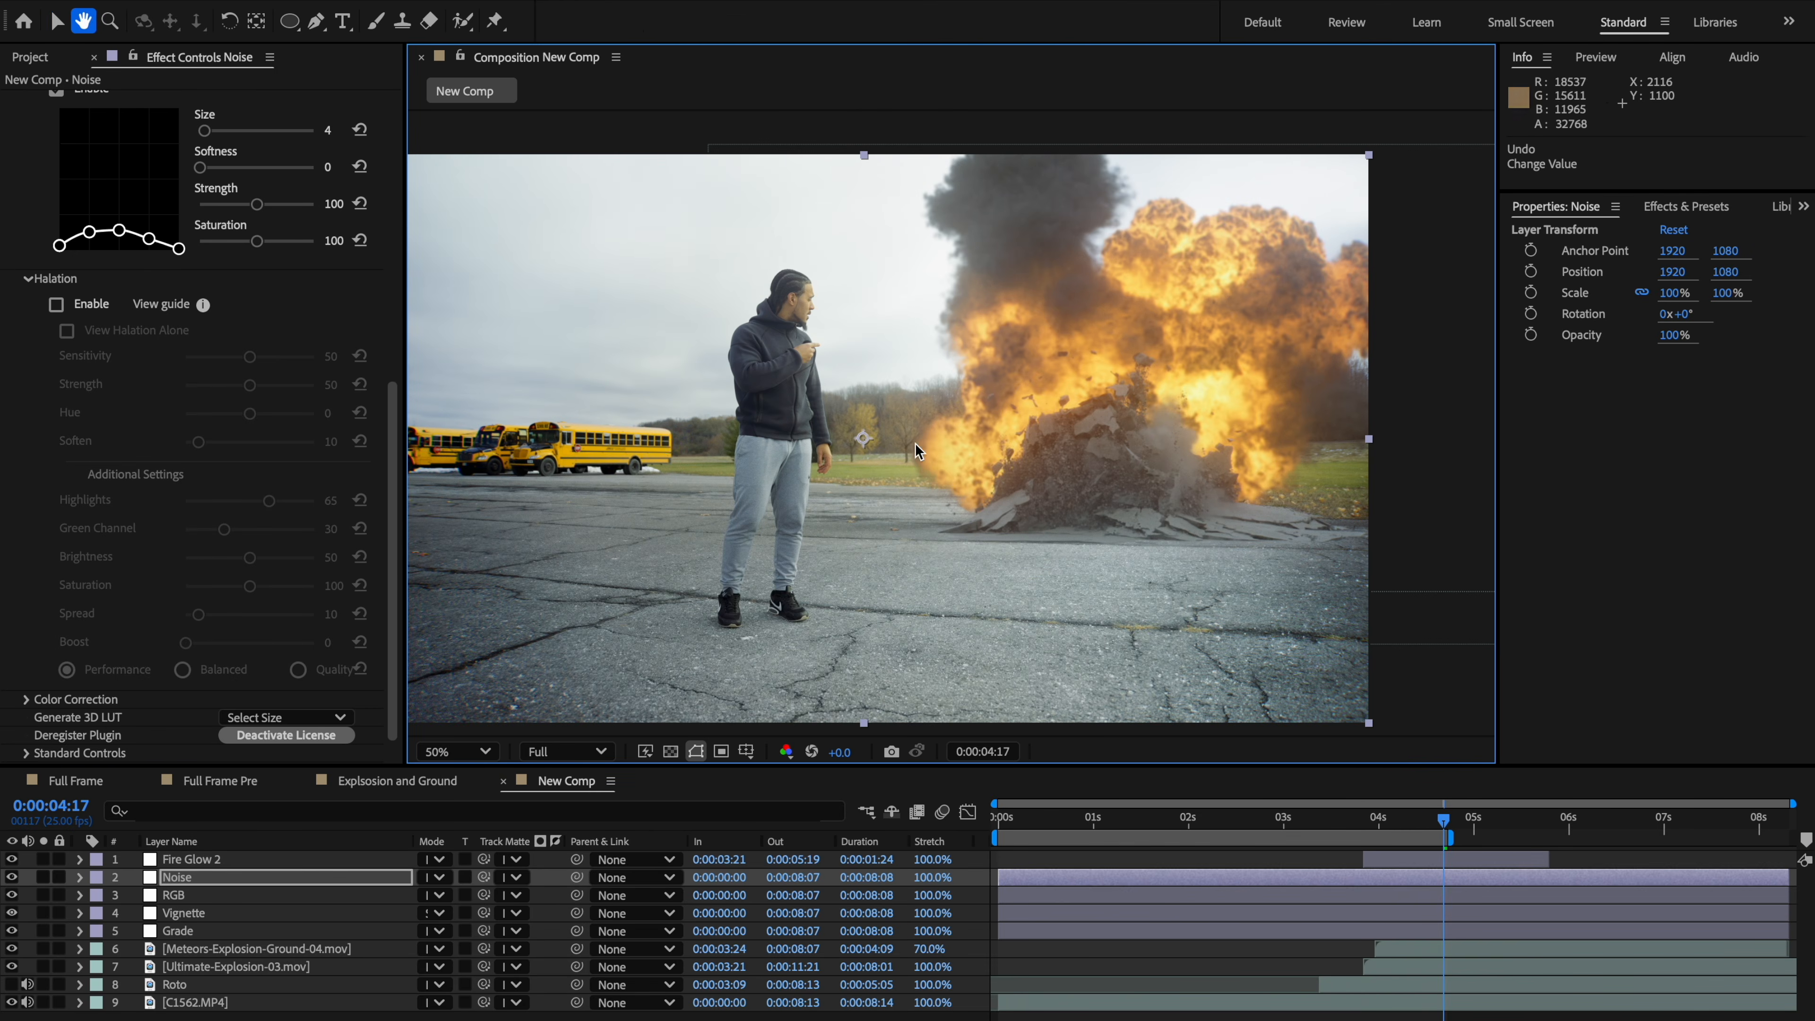
pyautogui.press('space')
pyautogui.moveTo(1072, 481); pyautogui.dragTo(1123, 484)
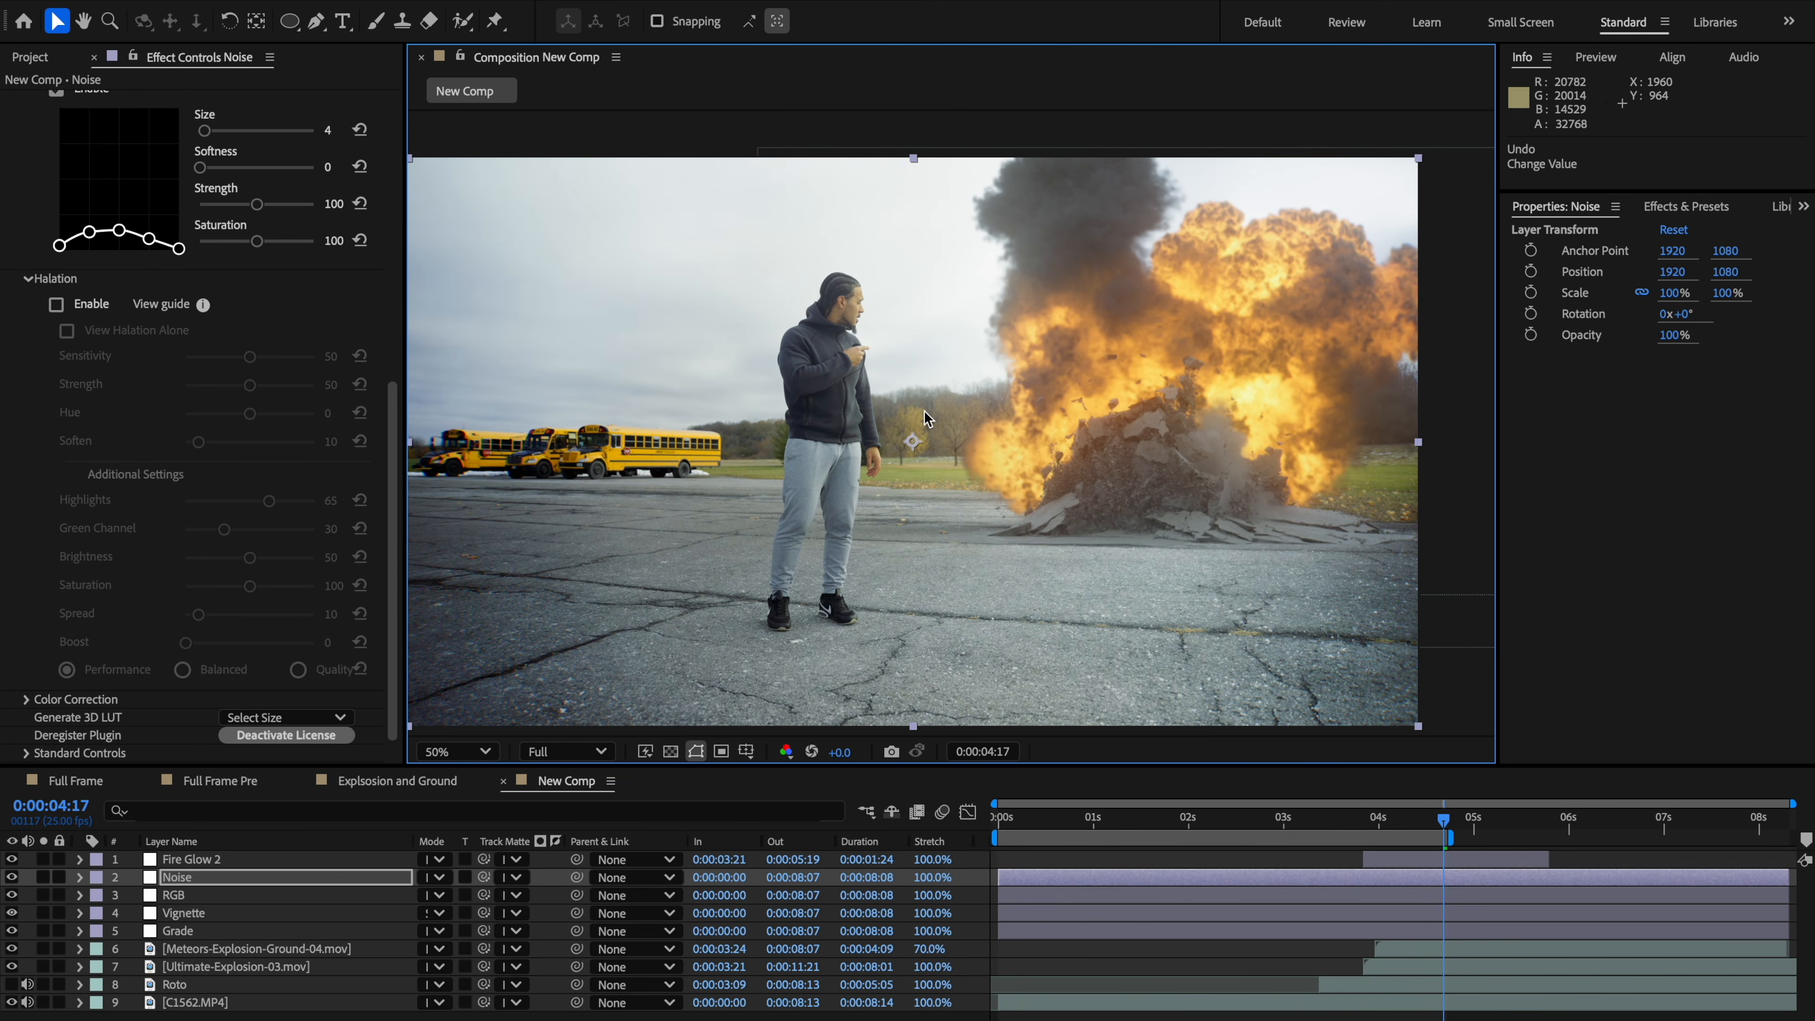
# Step: Add a new adjustment layer above Noise and rename it Lutt
pyautogui.hotkey('ctrl', 'alt', 'y')
pyautogui.rightClick(205, 881)
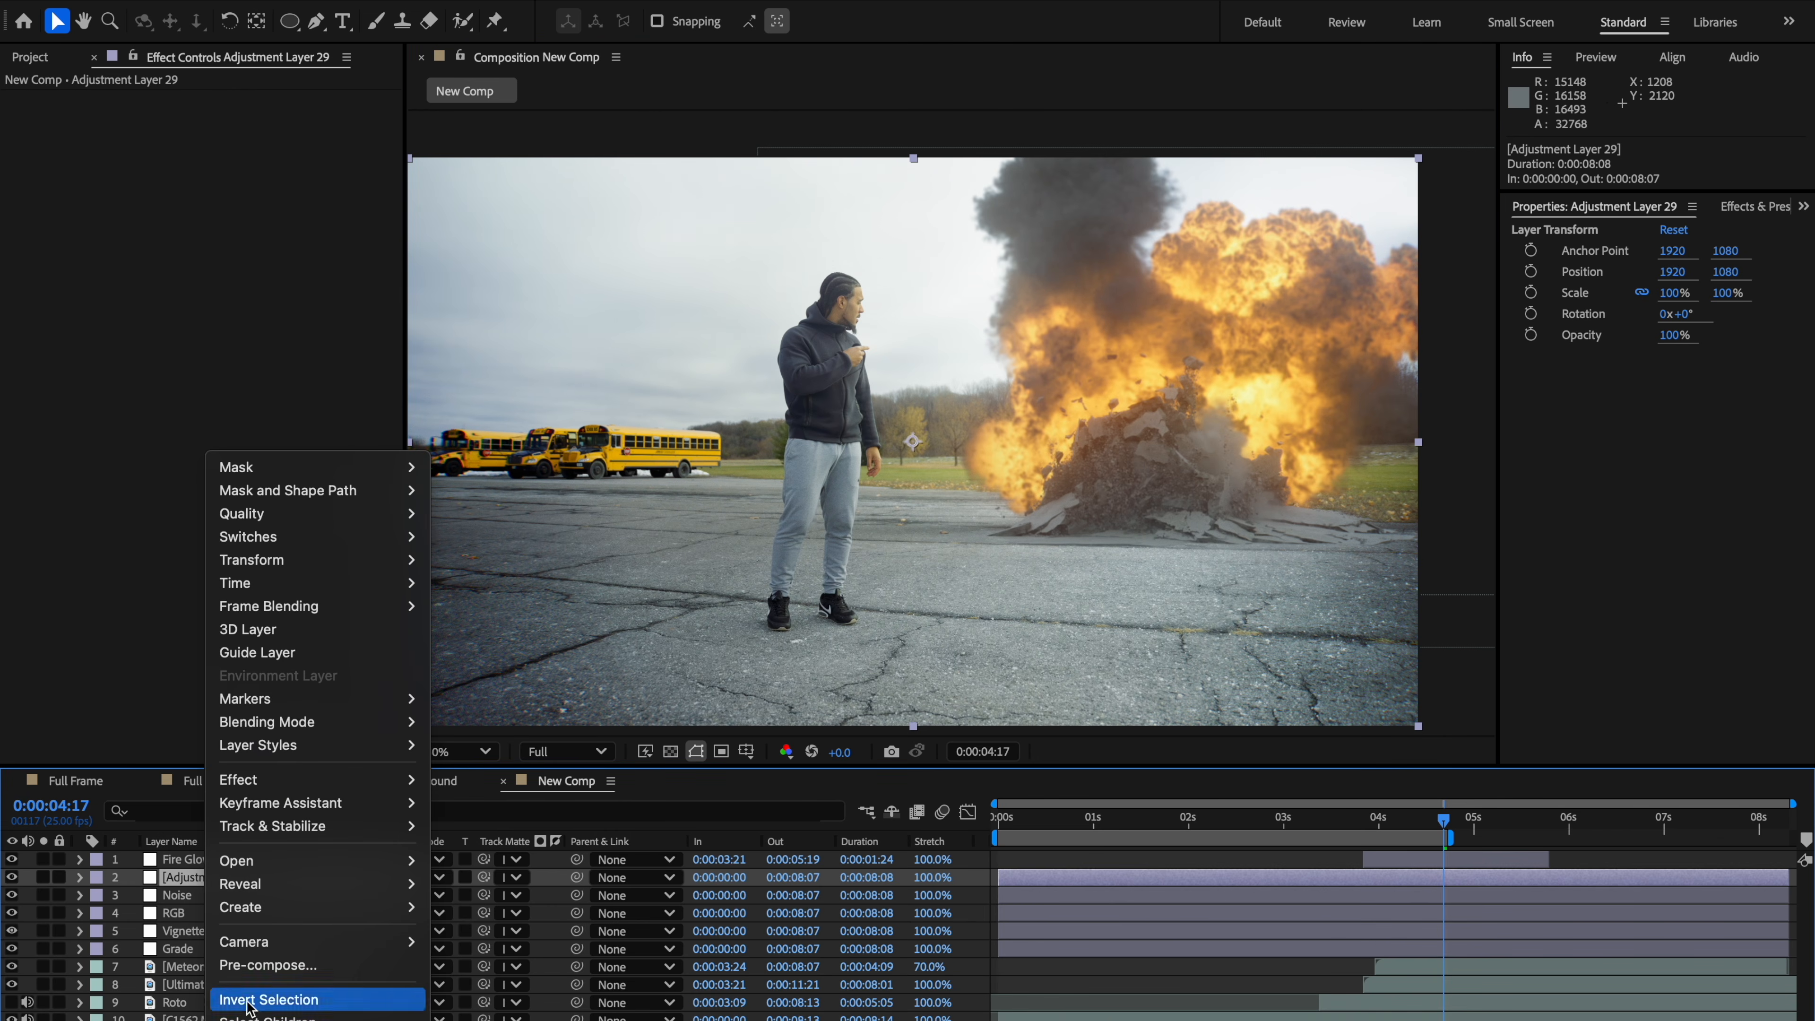
pyautogui.press('Escape')
pyautogui.press('Return')
pyautogui.write('Lutt')
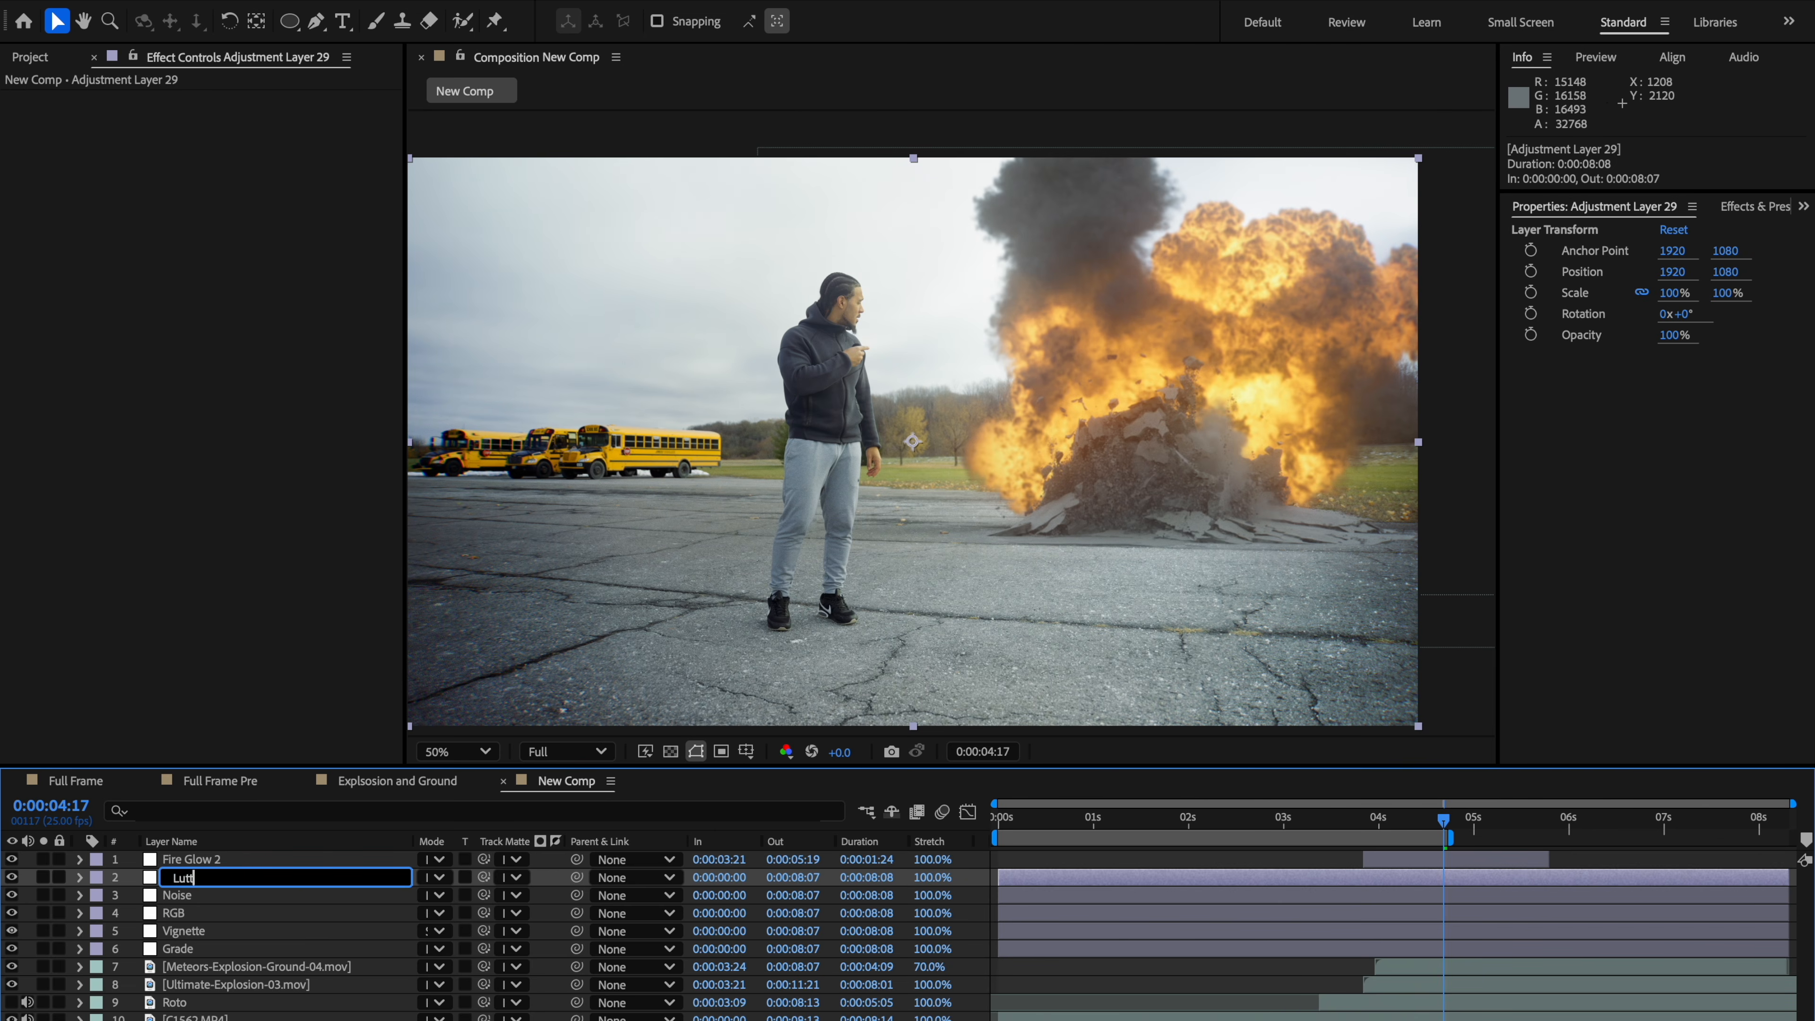
pyautogui.press('Return')
# Step: Apply Color LUT to the Lutt layer, loading the Distant Teal +.cube file from Documents
pyautogui.hotkey('ctrl', 'space')
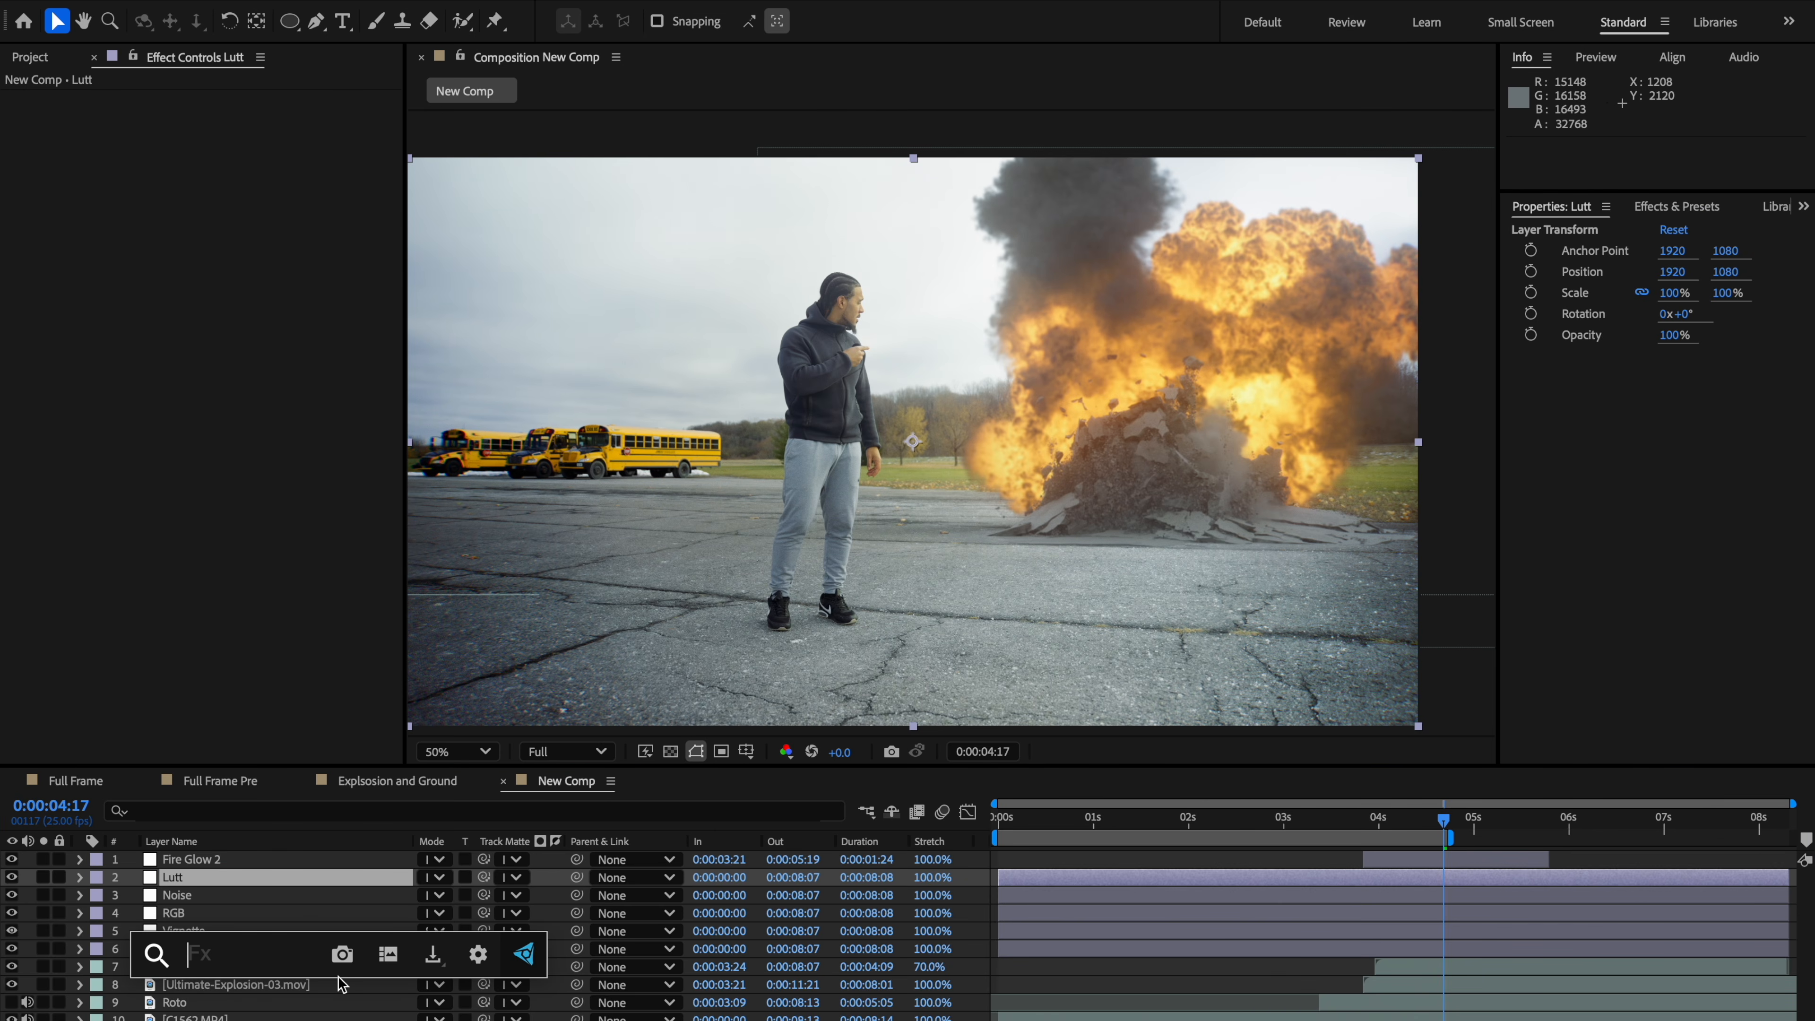
pyautogui.write('lut')
pyautogui.click(325, 939)
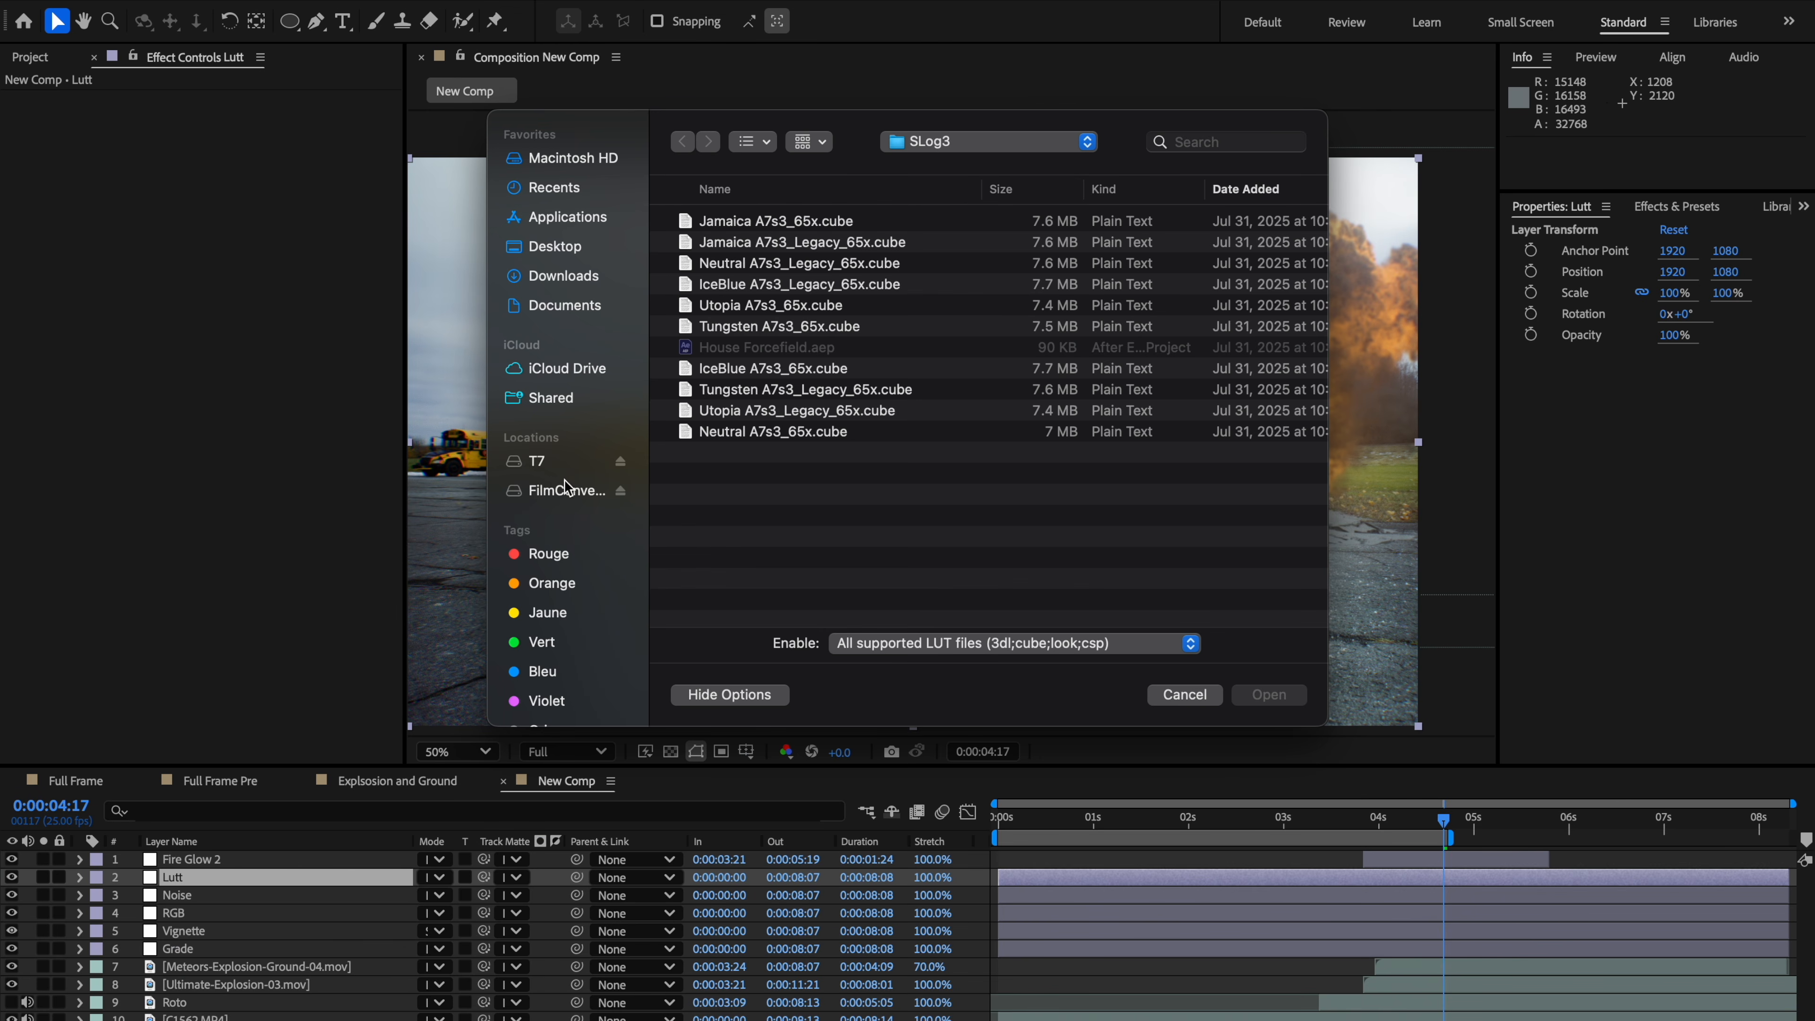
pyautogui.click(585, 315)
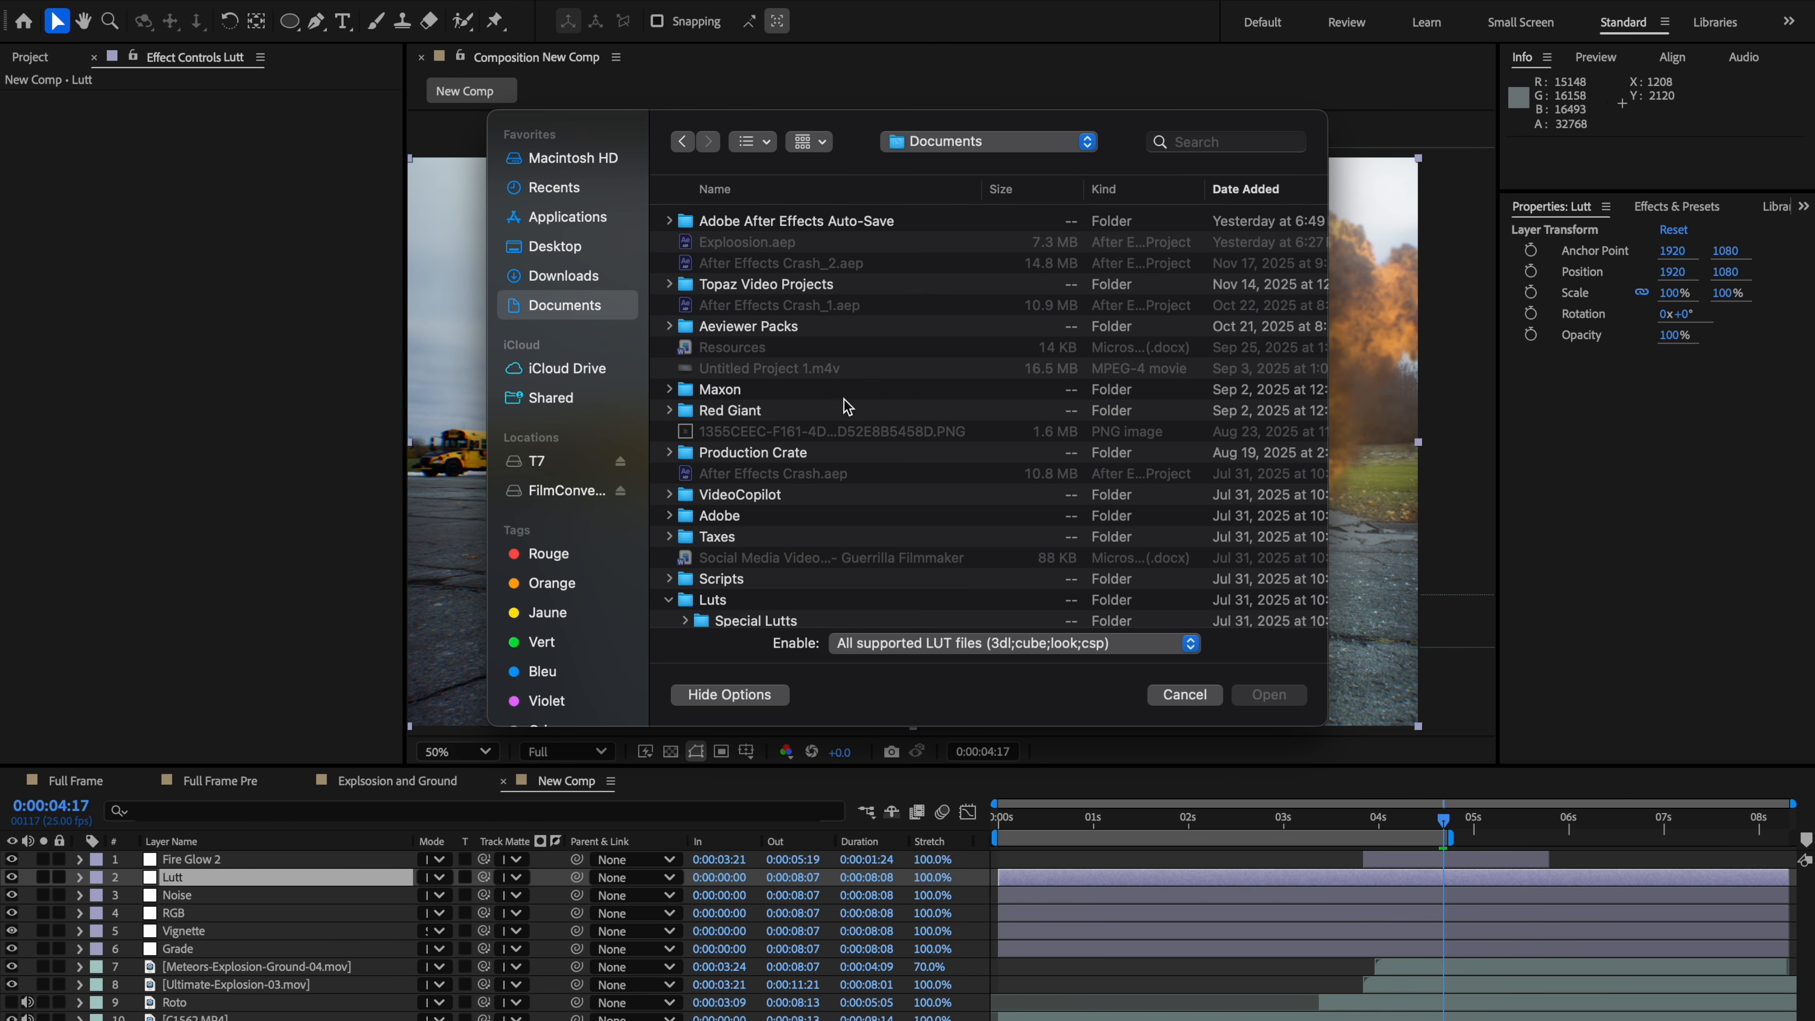
pyautogui.scroll(-5, 845, 405)
pyautogui.scroll(2, 846, 408)
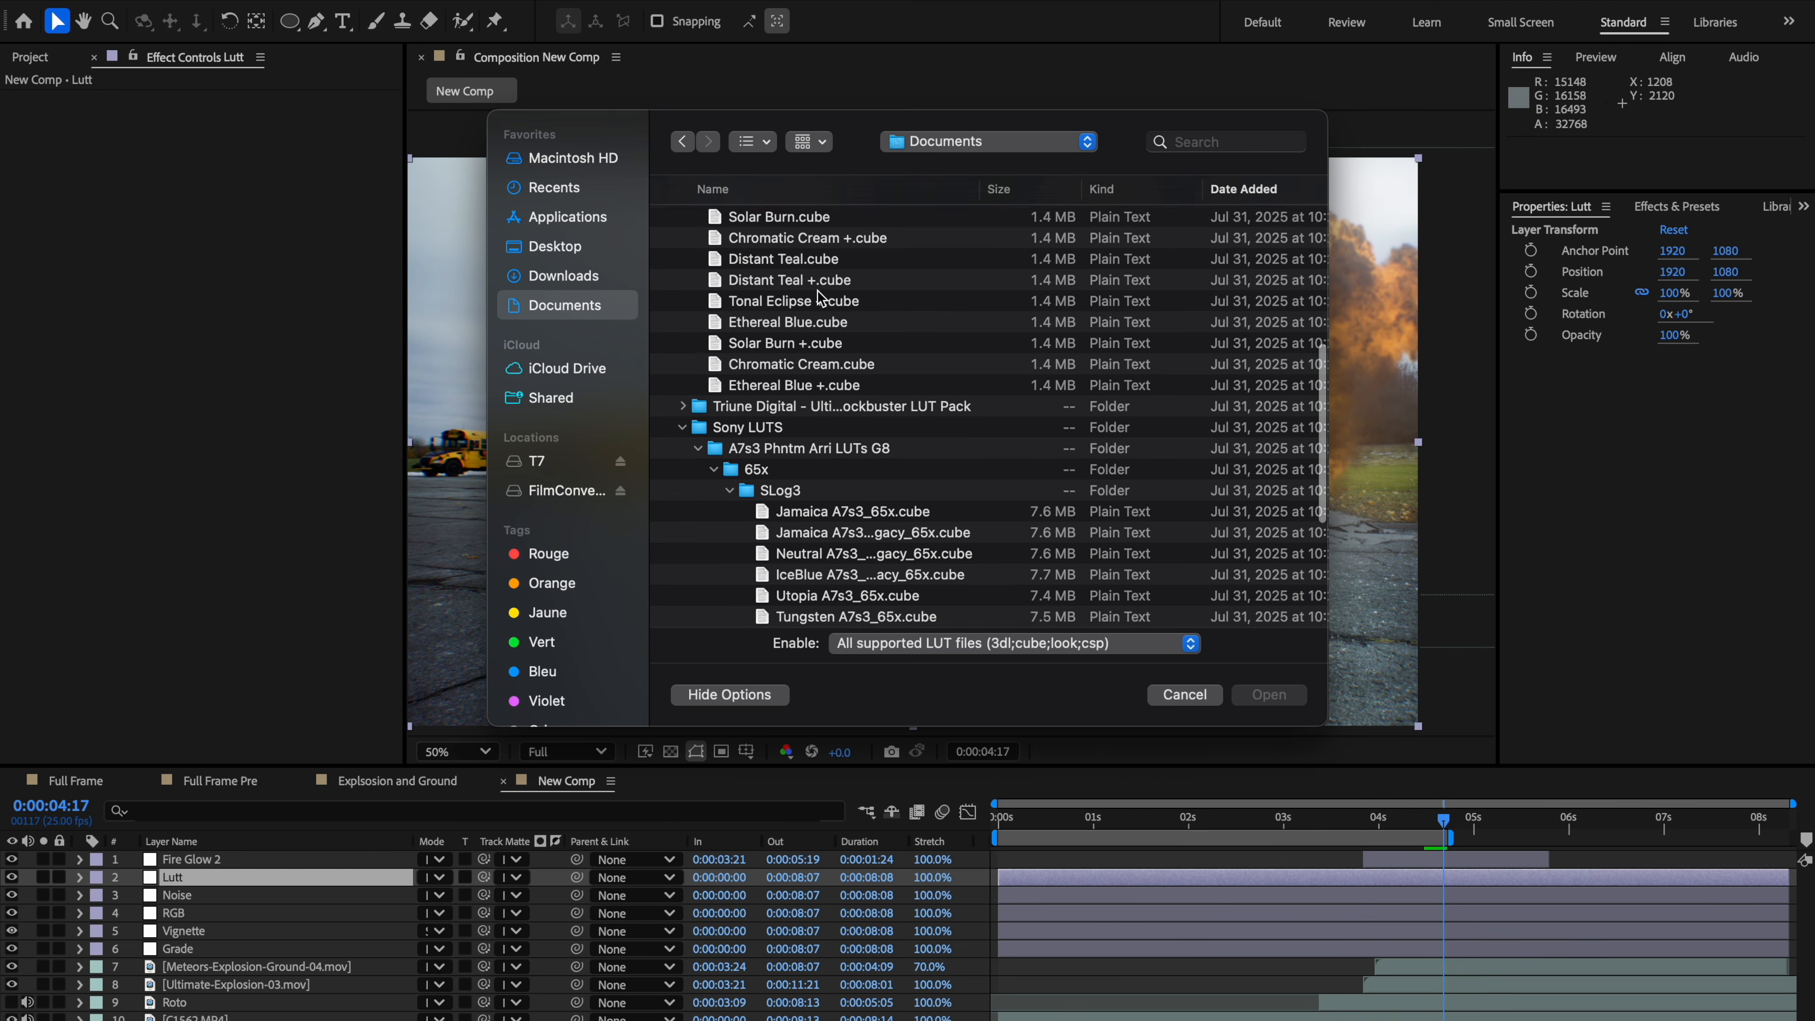
pyautogui.click(824, 285)
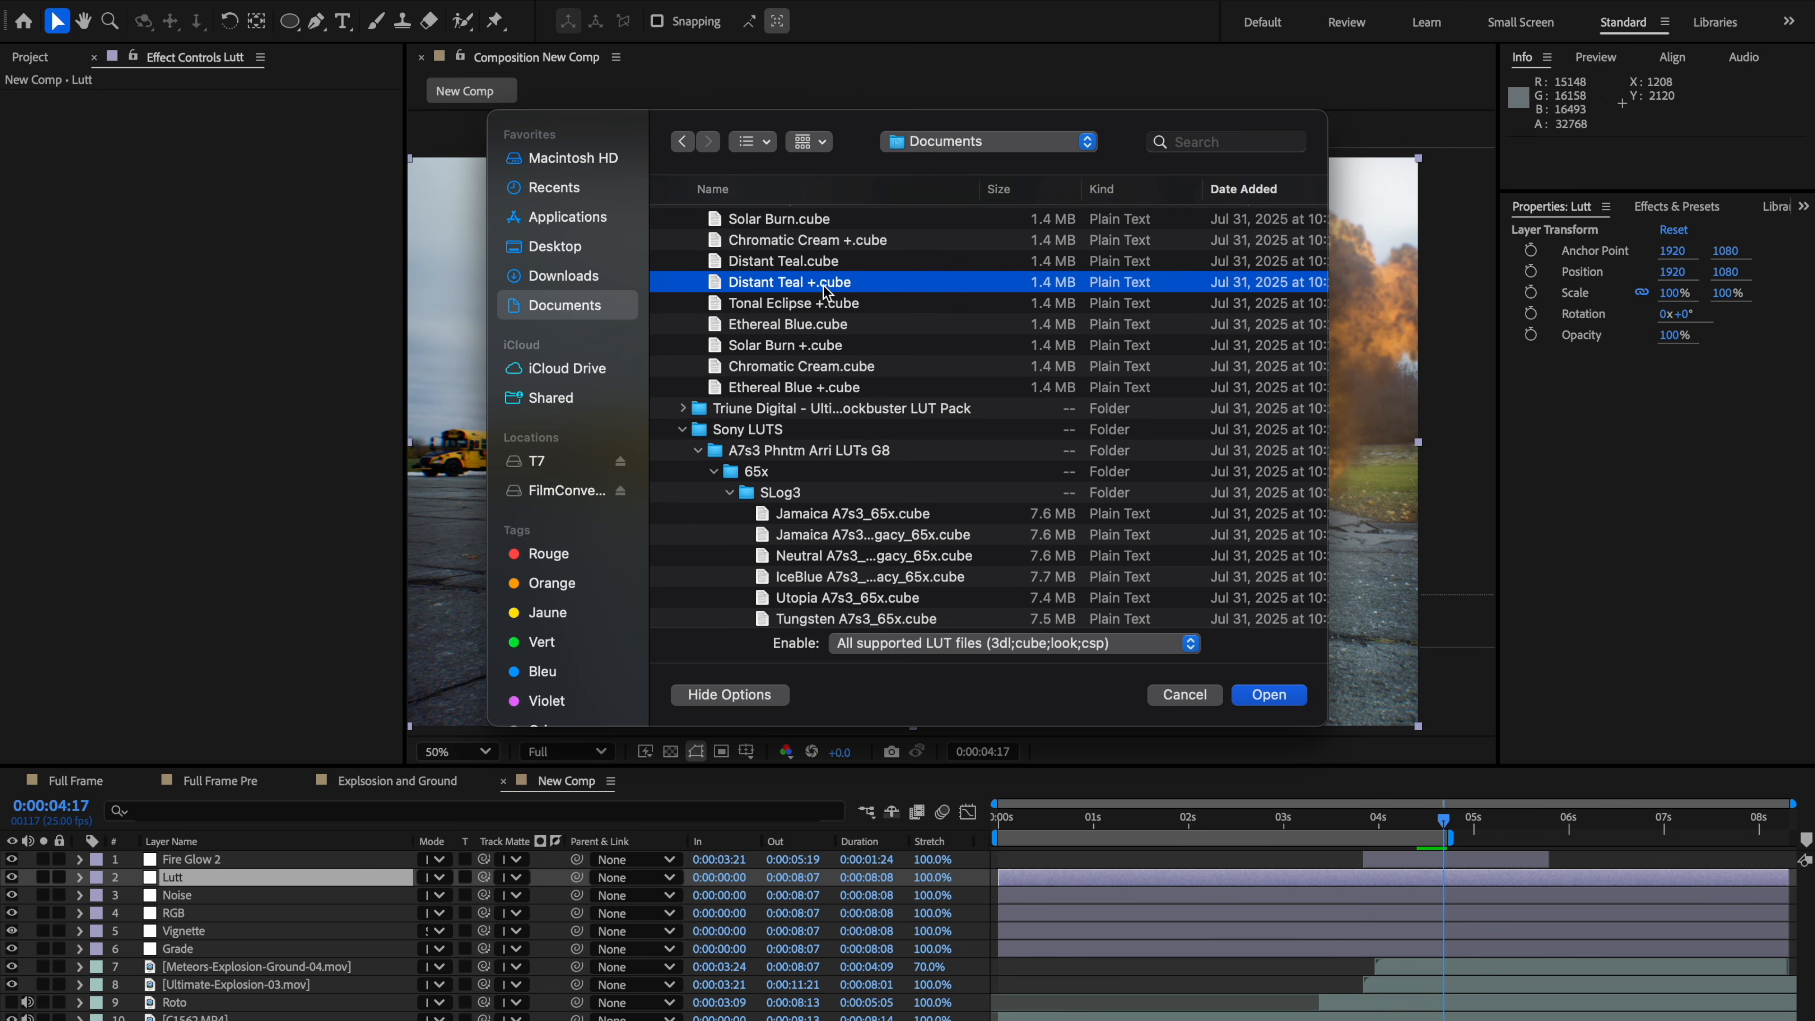
pyautogui.doubleClick(824, 287)
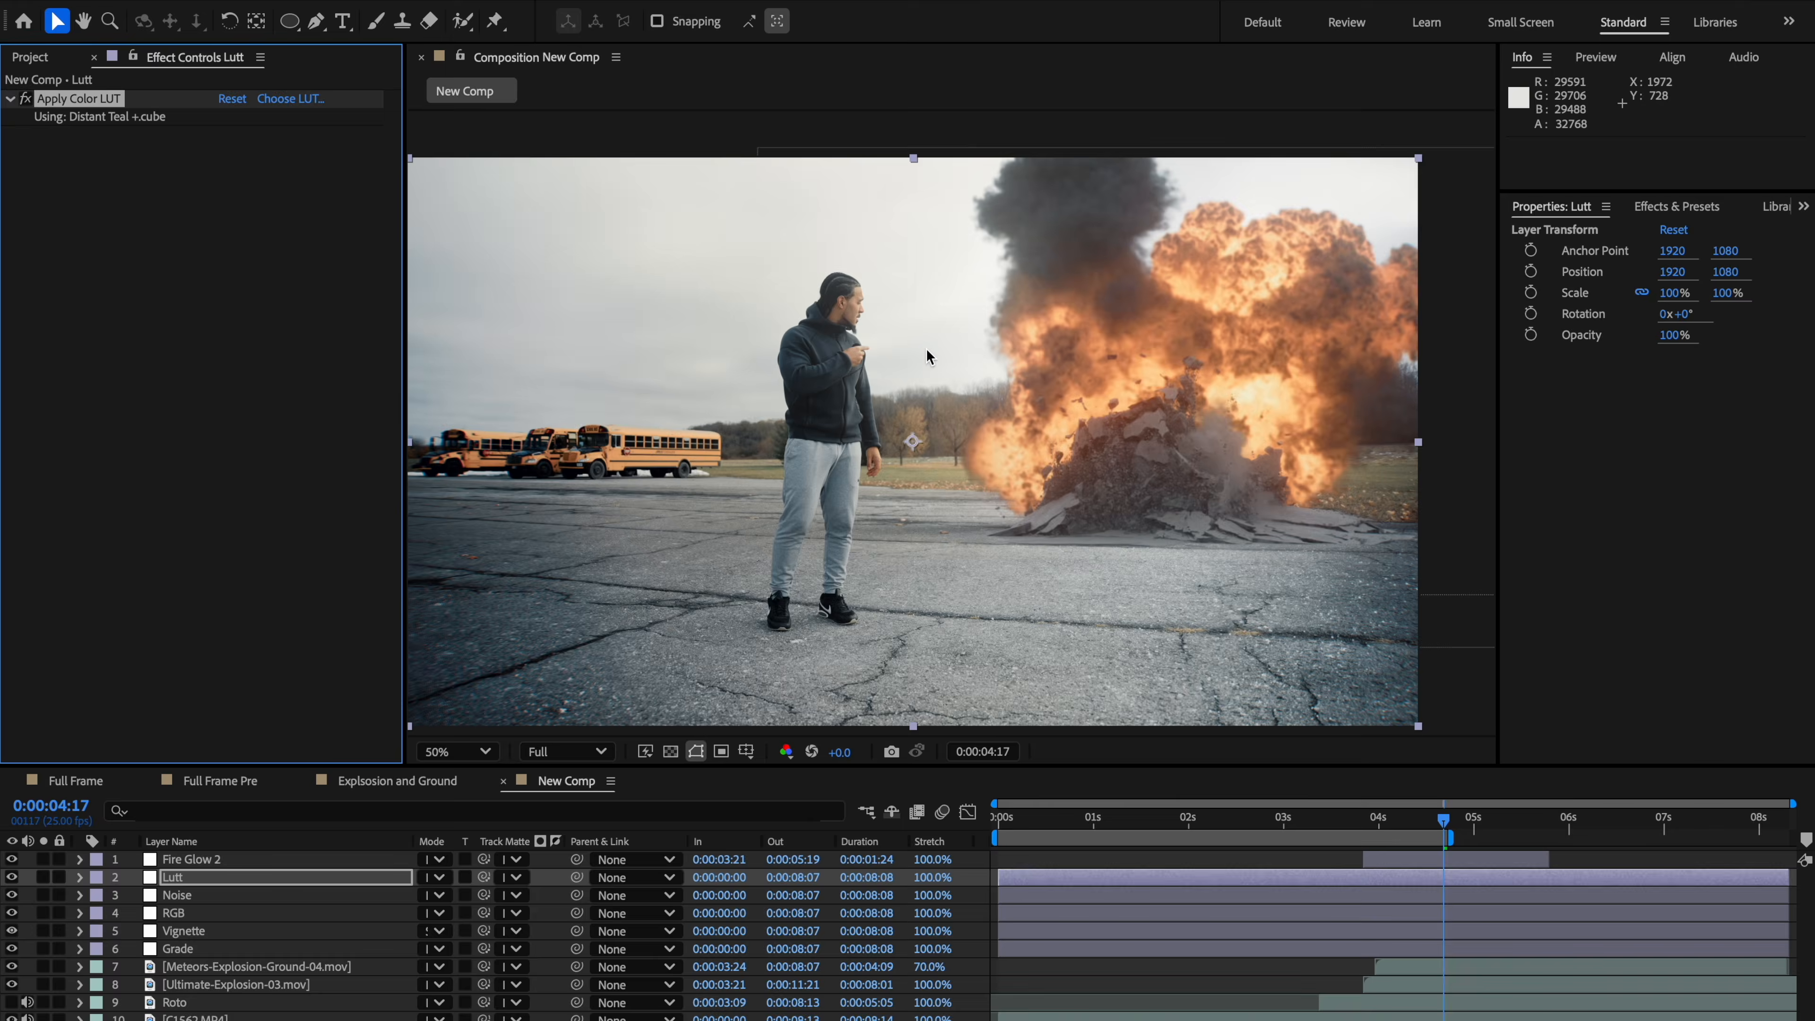
# Step: Examine the graded composite in the viewer, panning around and selecting the Fire Glow 2 and Lutt layers
pyautogui.scroll(1, 928, 357)
pyautogui.moveTo(939, 401)
pyautogui.mouseDown()
pyautogui.moveTo(1077, 420)
pyautogui.moveTo(937, 391)
pyautogui.mouseUp()
pyautogui.scroll(-1, 1035, 443)
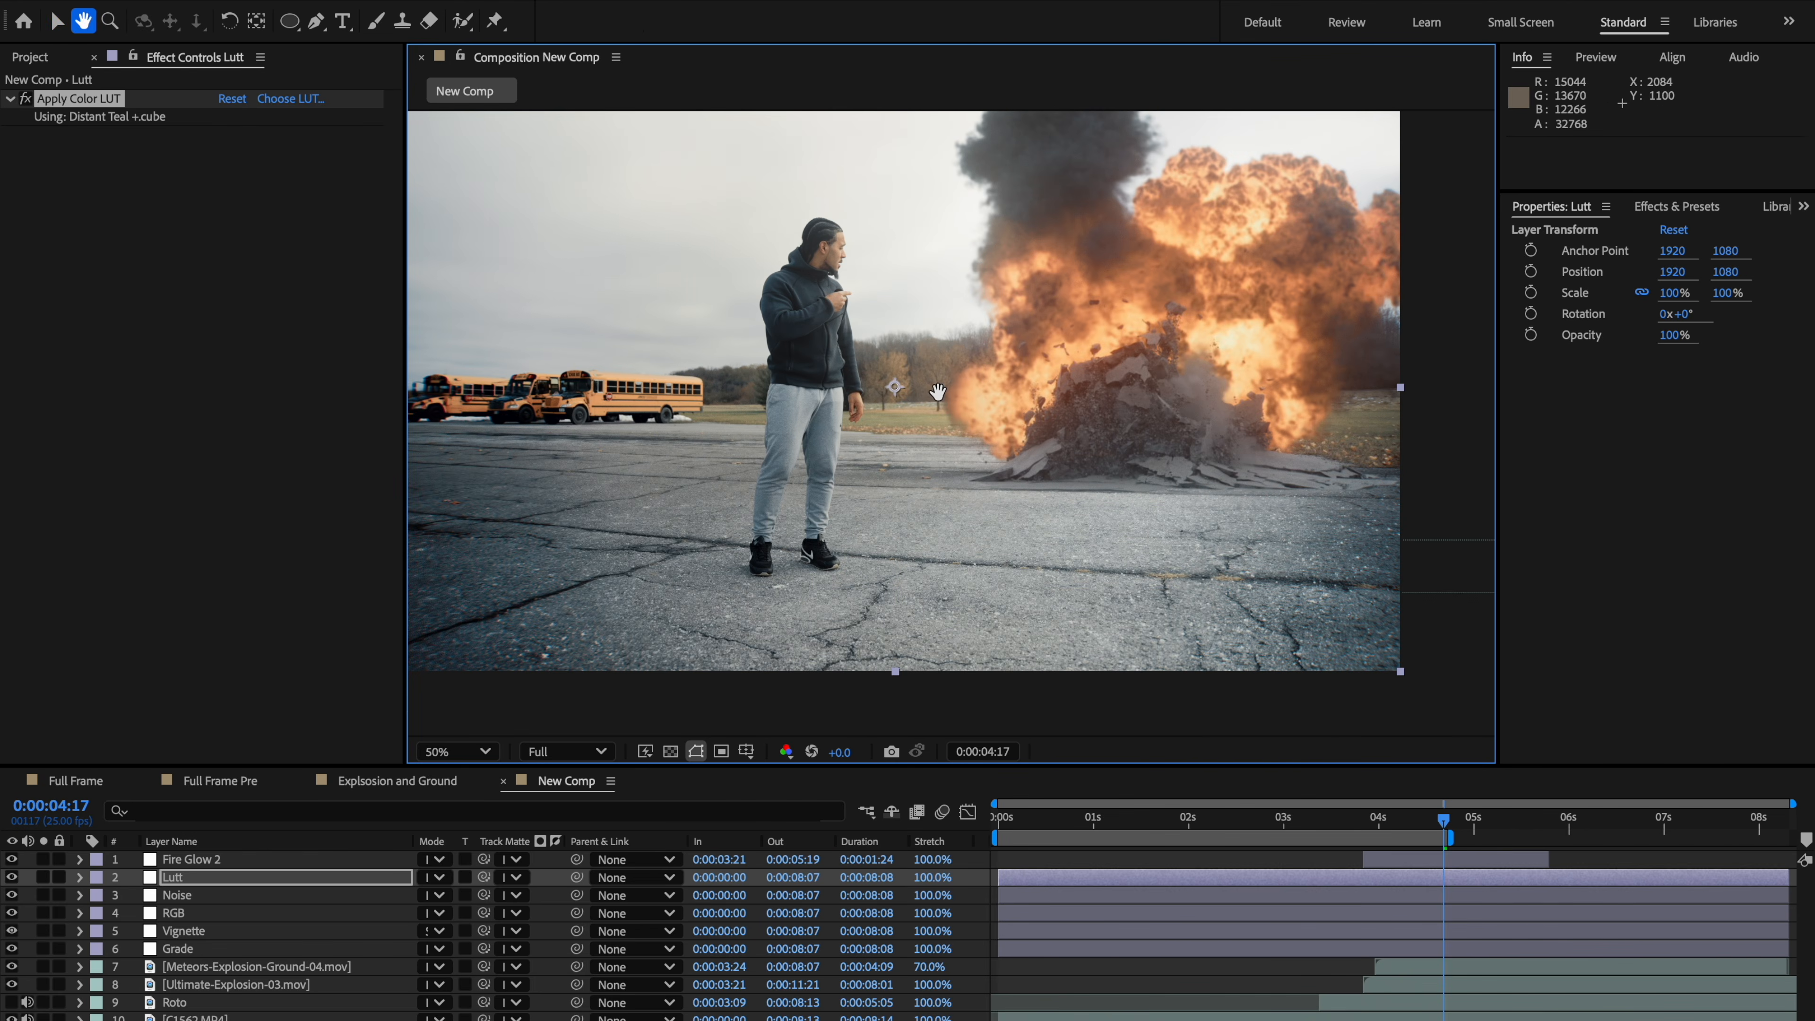
pyautogui.press('v')
pyautogui.click(218, 864)
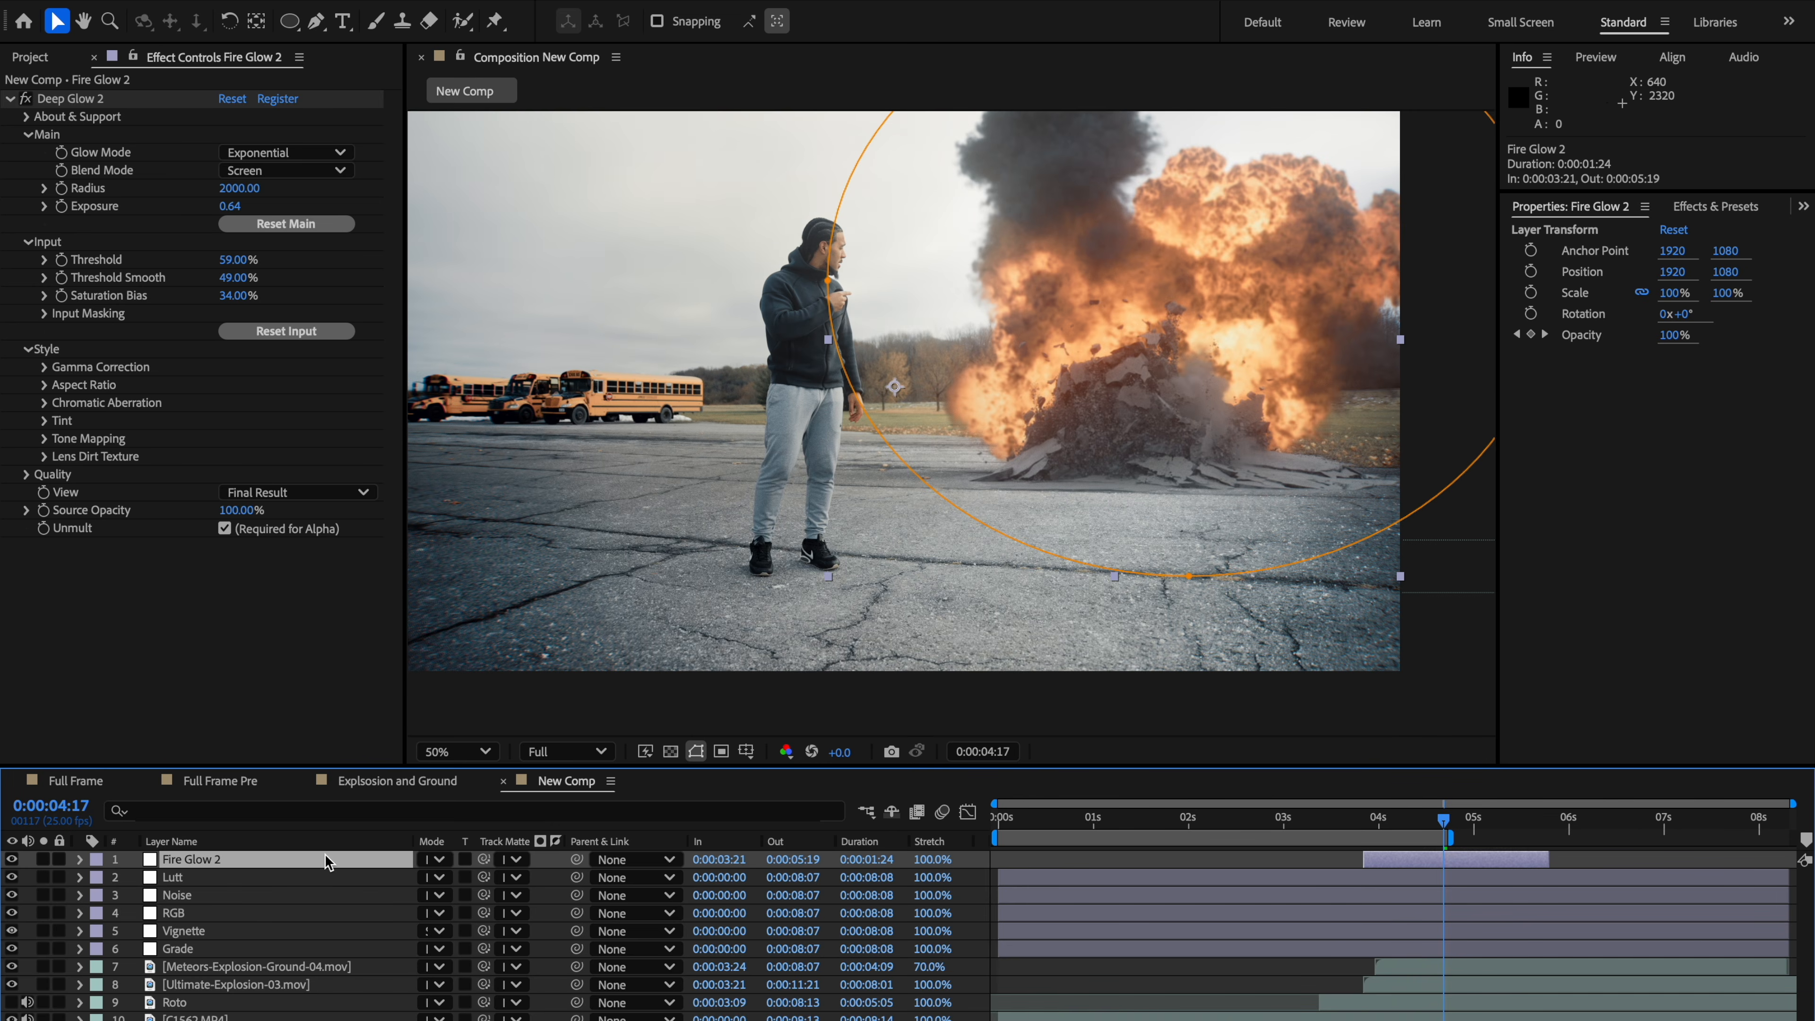
pyautogui.scroll(-1, 854, 617)
pyautogui.scroll(1, 899, 523)
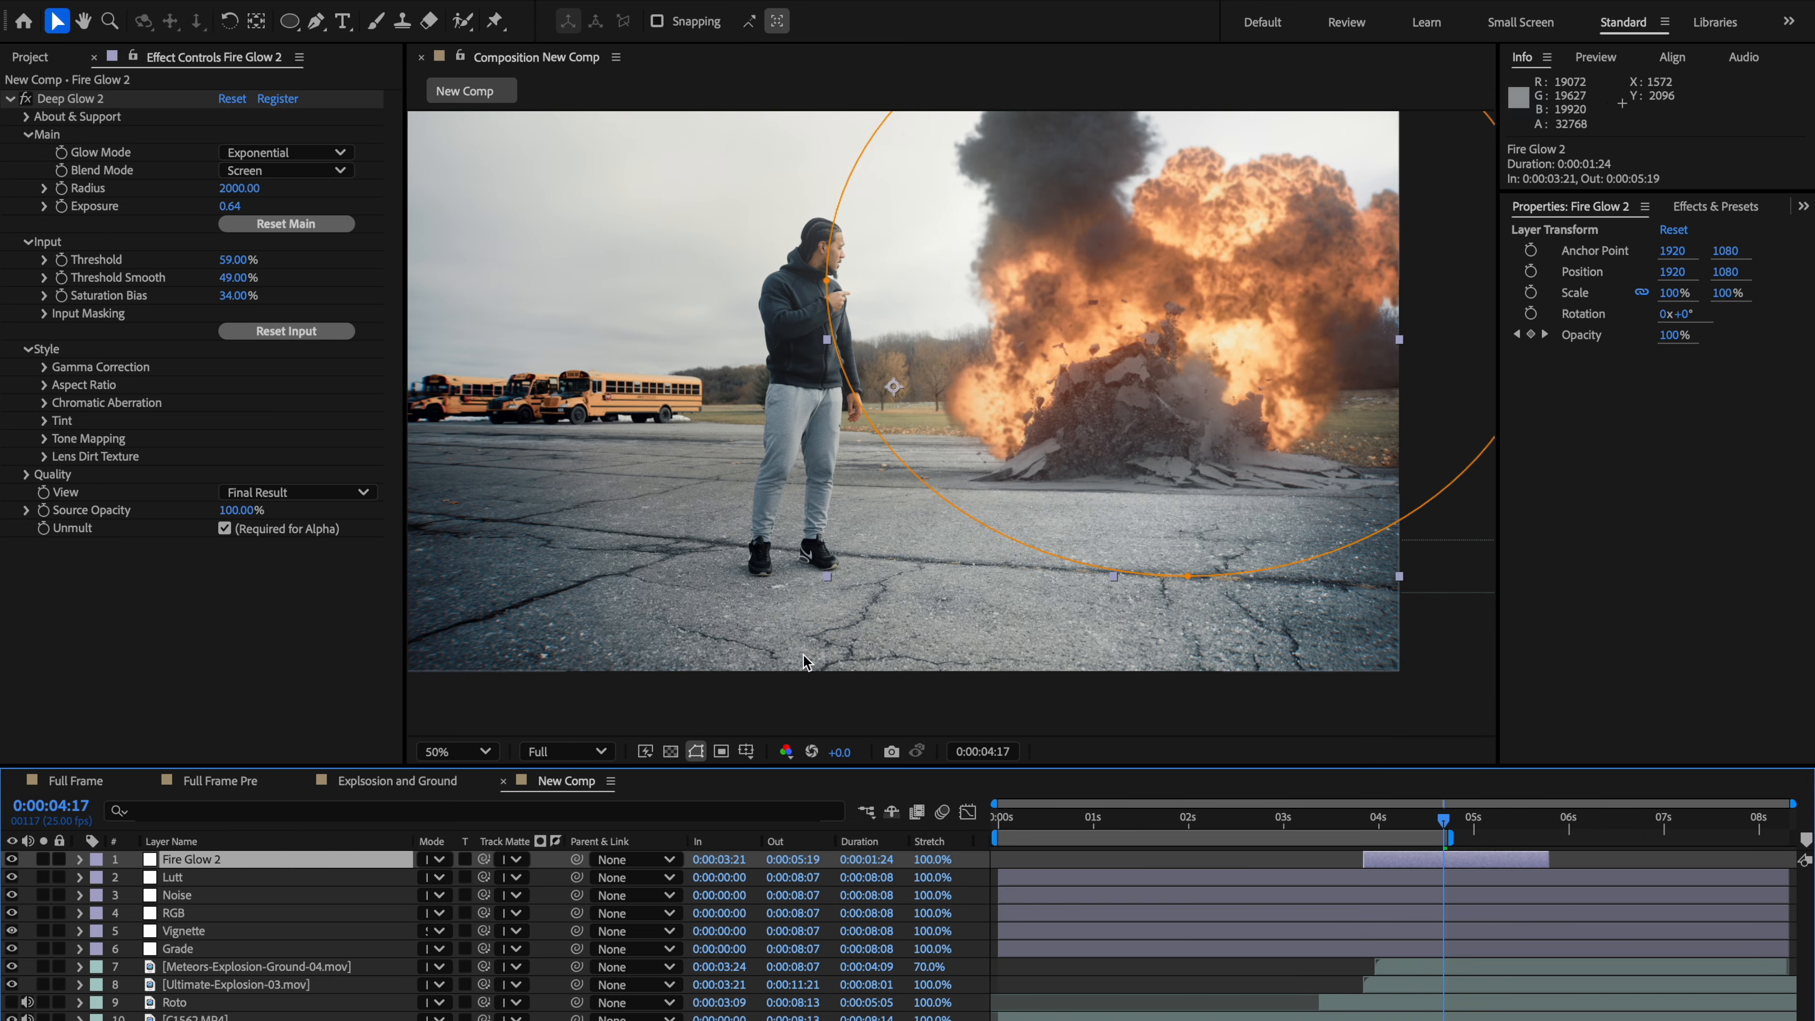
pyautogui.click(216, 878)
pyautogui.scroll(-2, 844, 558)
pyautogui.press('h')
pyautogui.moveTo(915, 540); pyautogui.dragTo(1105, 591)
pyautogui.click(874, 576)
pyautogui.scroll(2, 879, 547)
pyautogui.press('h')
pyautogui.moveTo(1219, 576); pyautogui.dragTo(1008, 568)
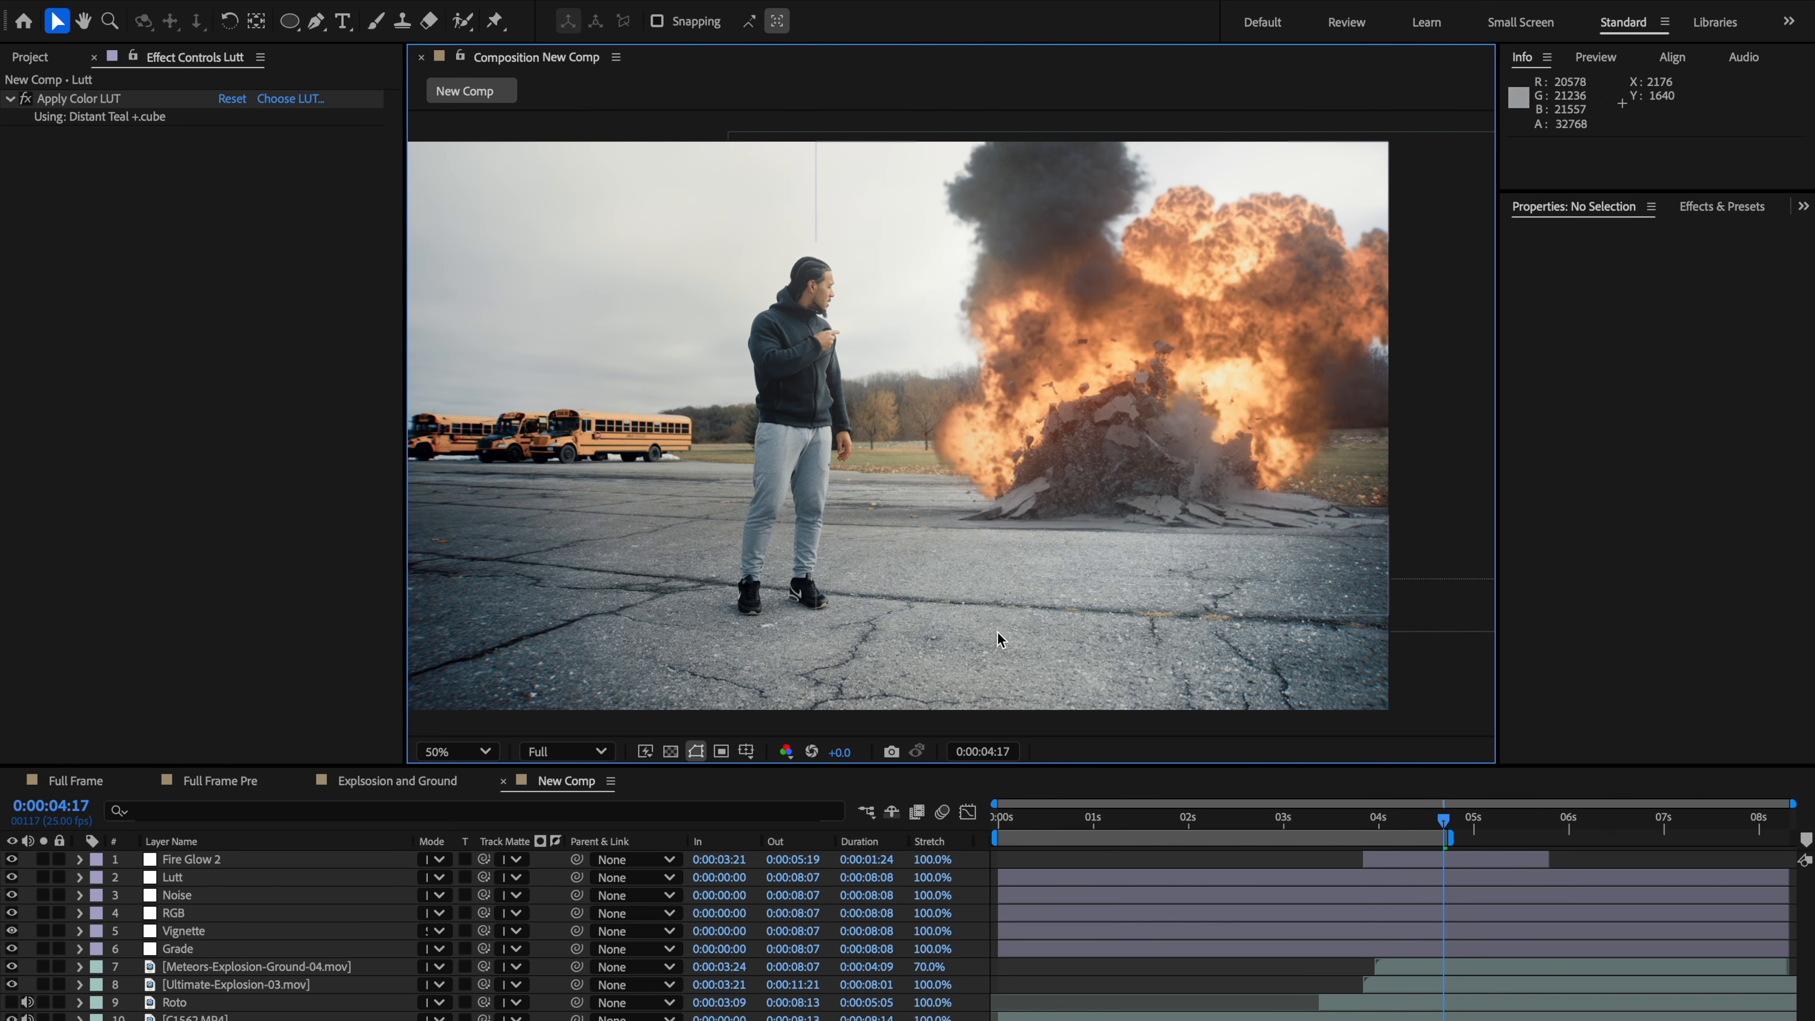
pyautogui.scroll(-2, 850, 477)
pyautogui.moveTo(849, 477); pyautogui.dragTo(943, 429)
pyautogui.press('v')
pyautogui.scroll(2, 1084, 353)
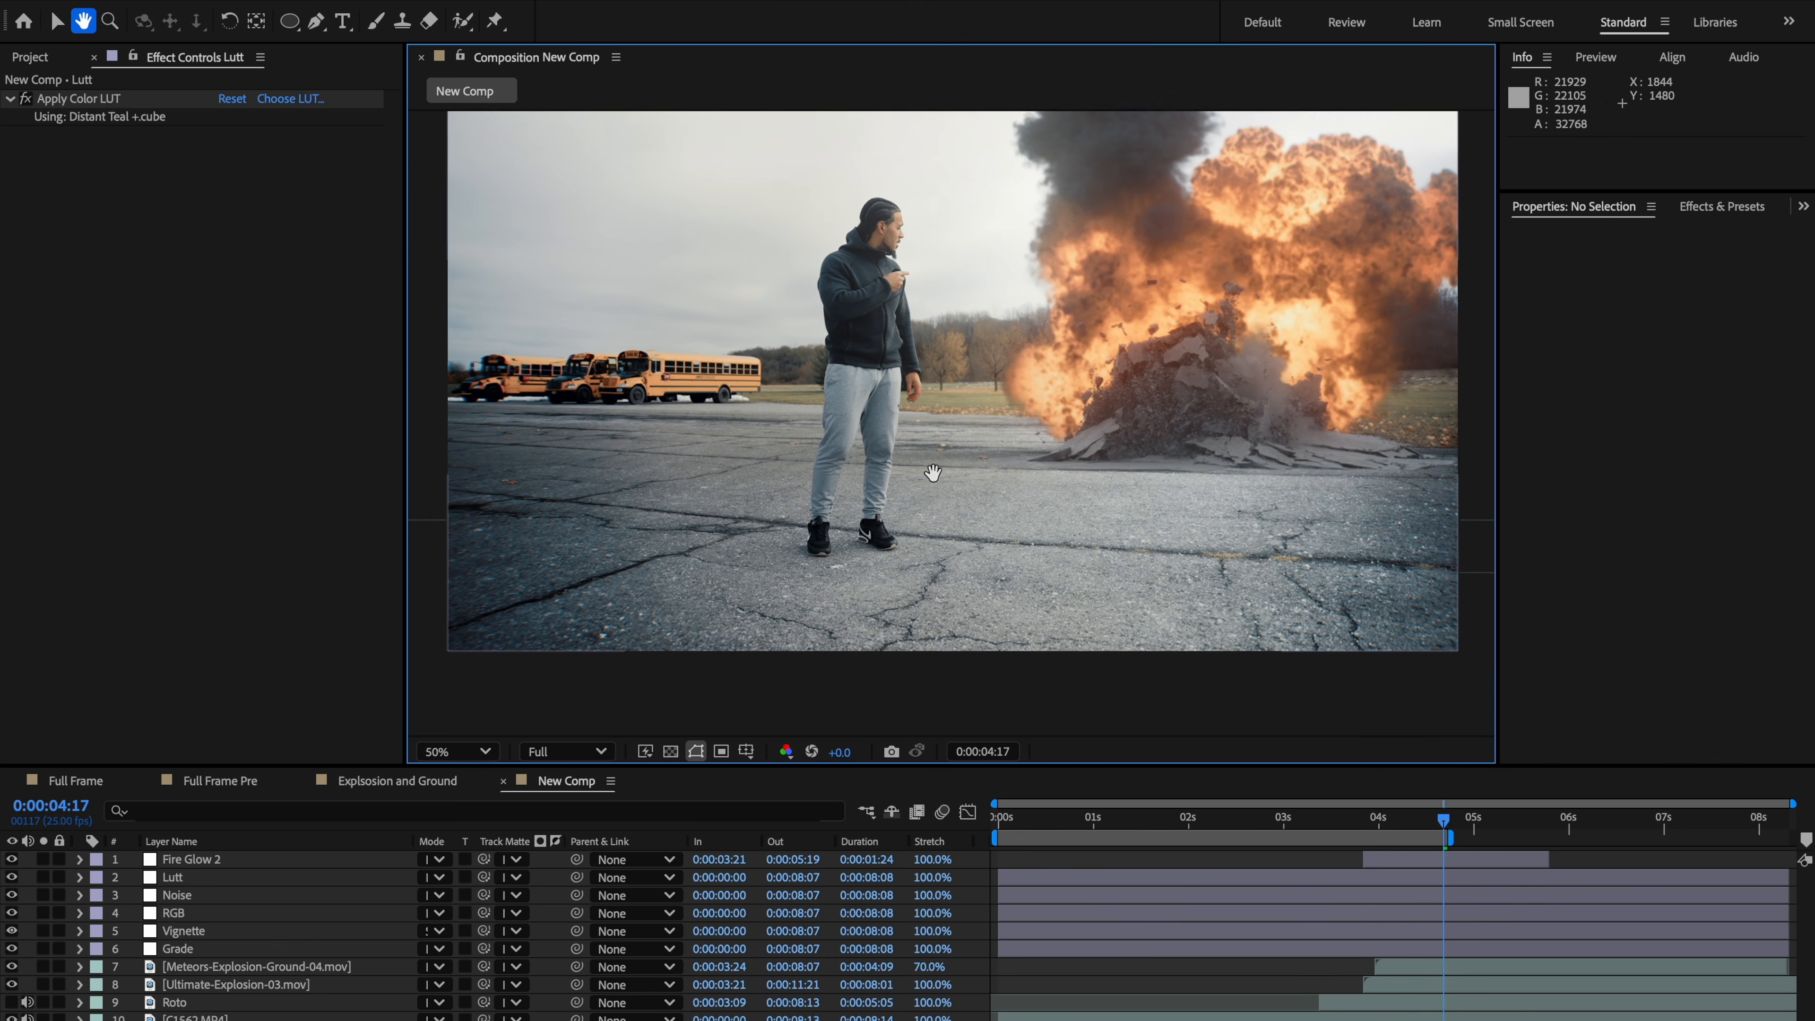
# Step: Add a new adjustment layer above Lutt and rename it Glow
pyautogui.click(200, 884)
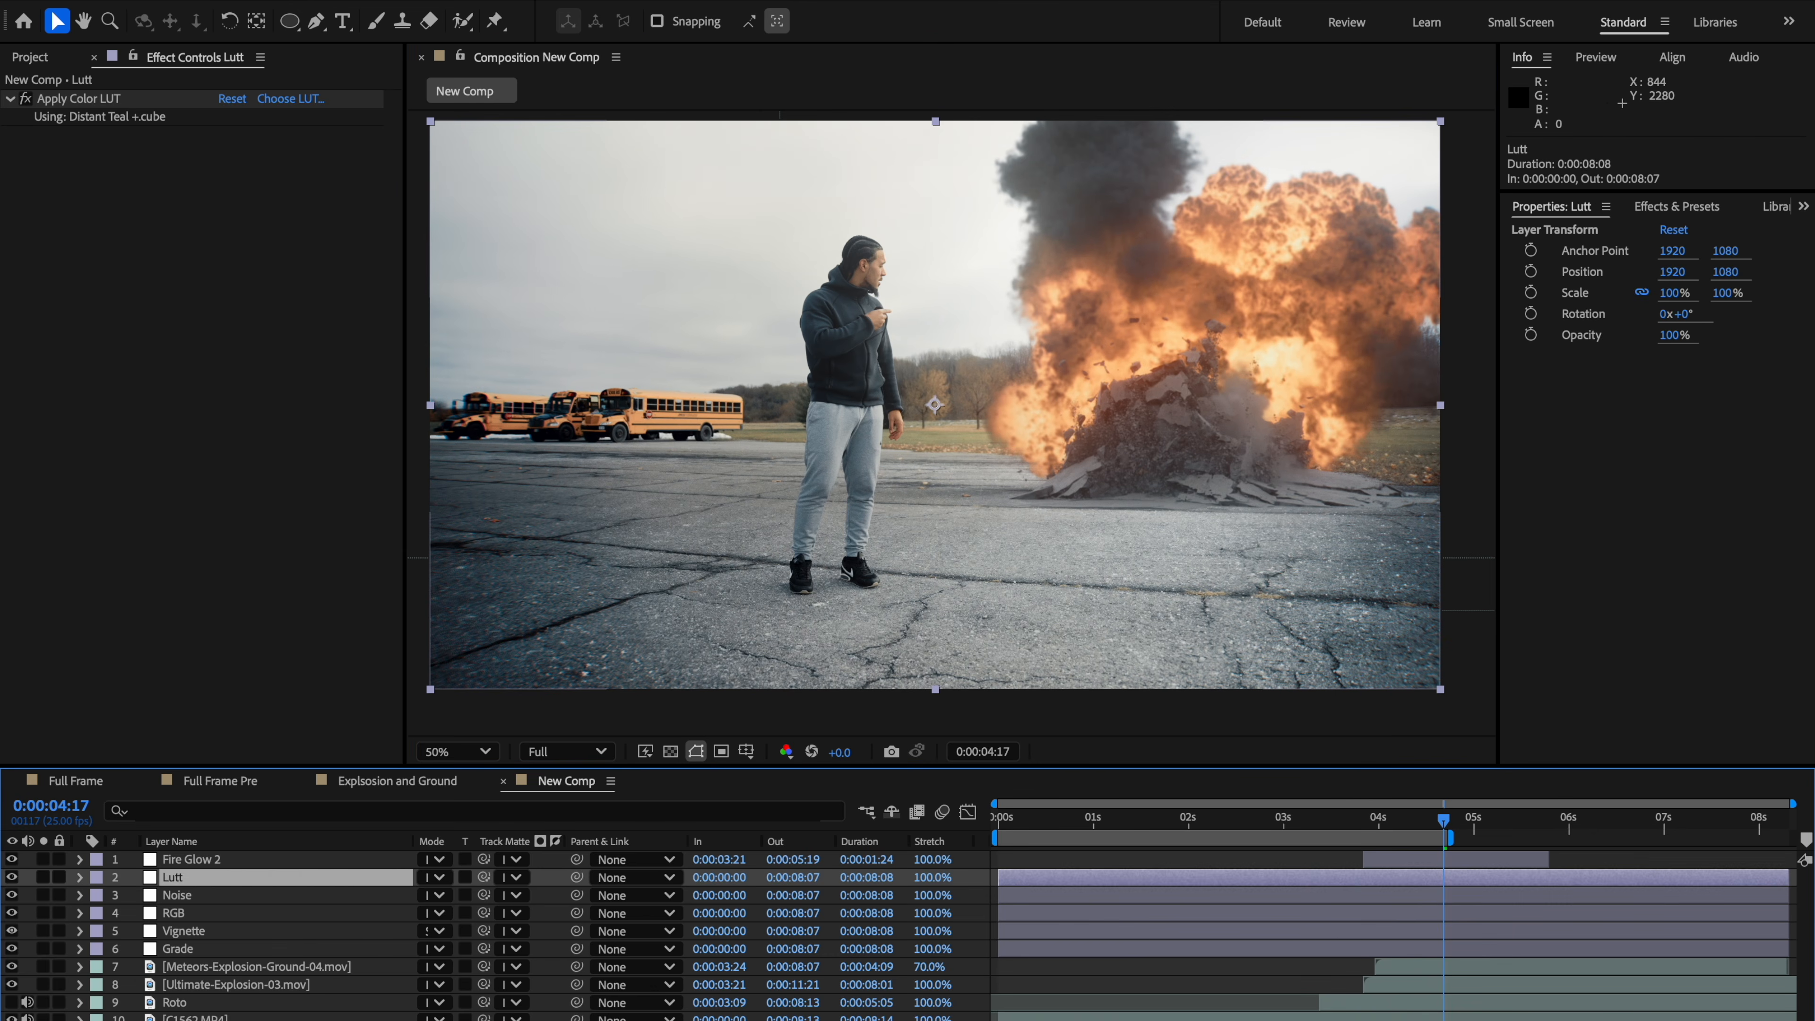
pyautogui.hotkey('ctrl', 'alt', 'y')
pyautogui.rightClick(222, 884)
pyautogui.click(281, 1020)
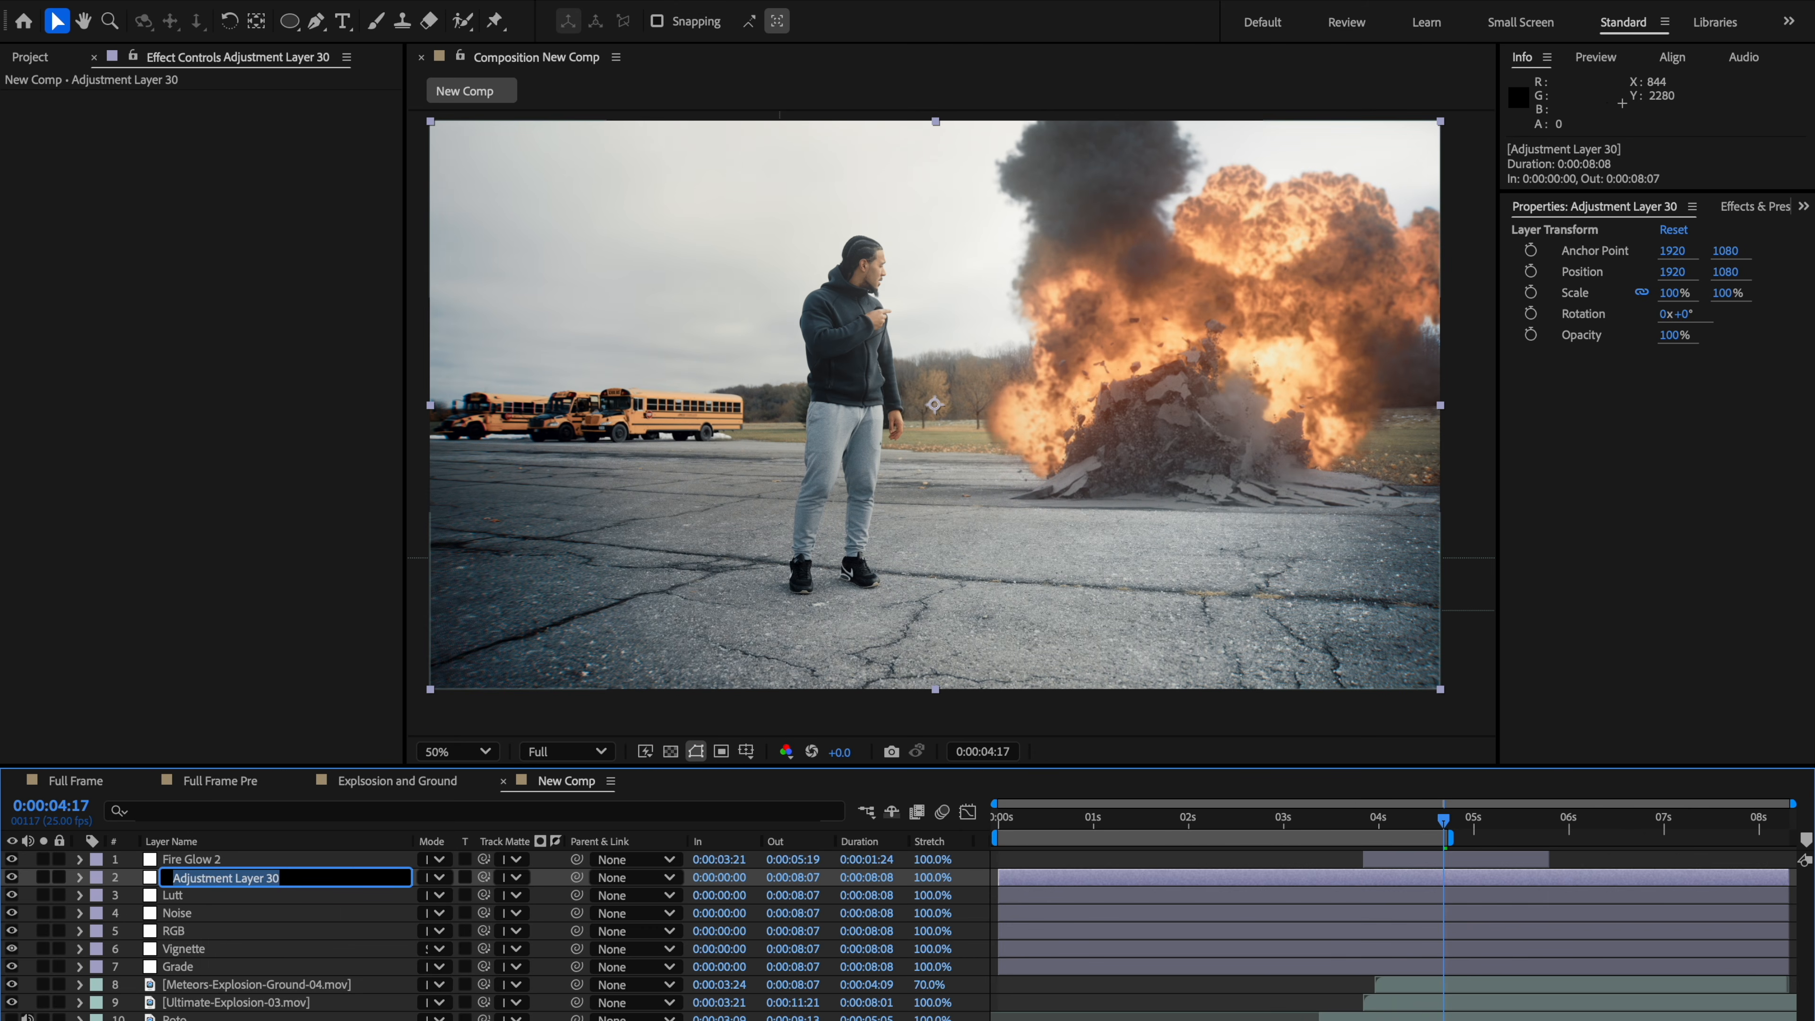
pyautogui.write('Glow')
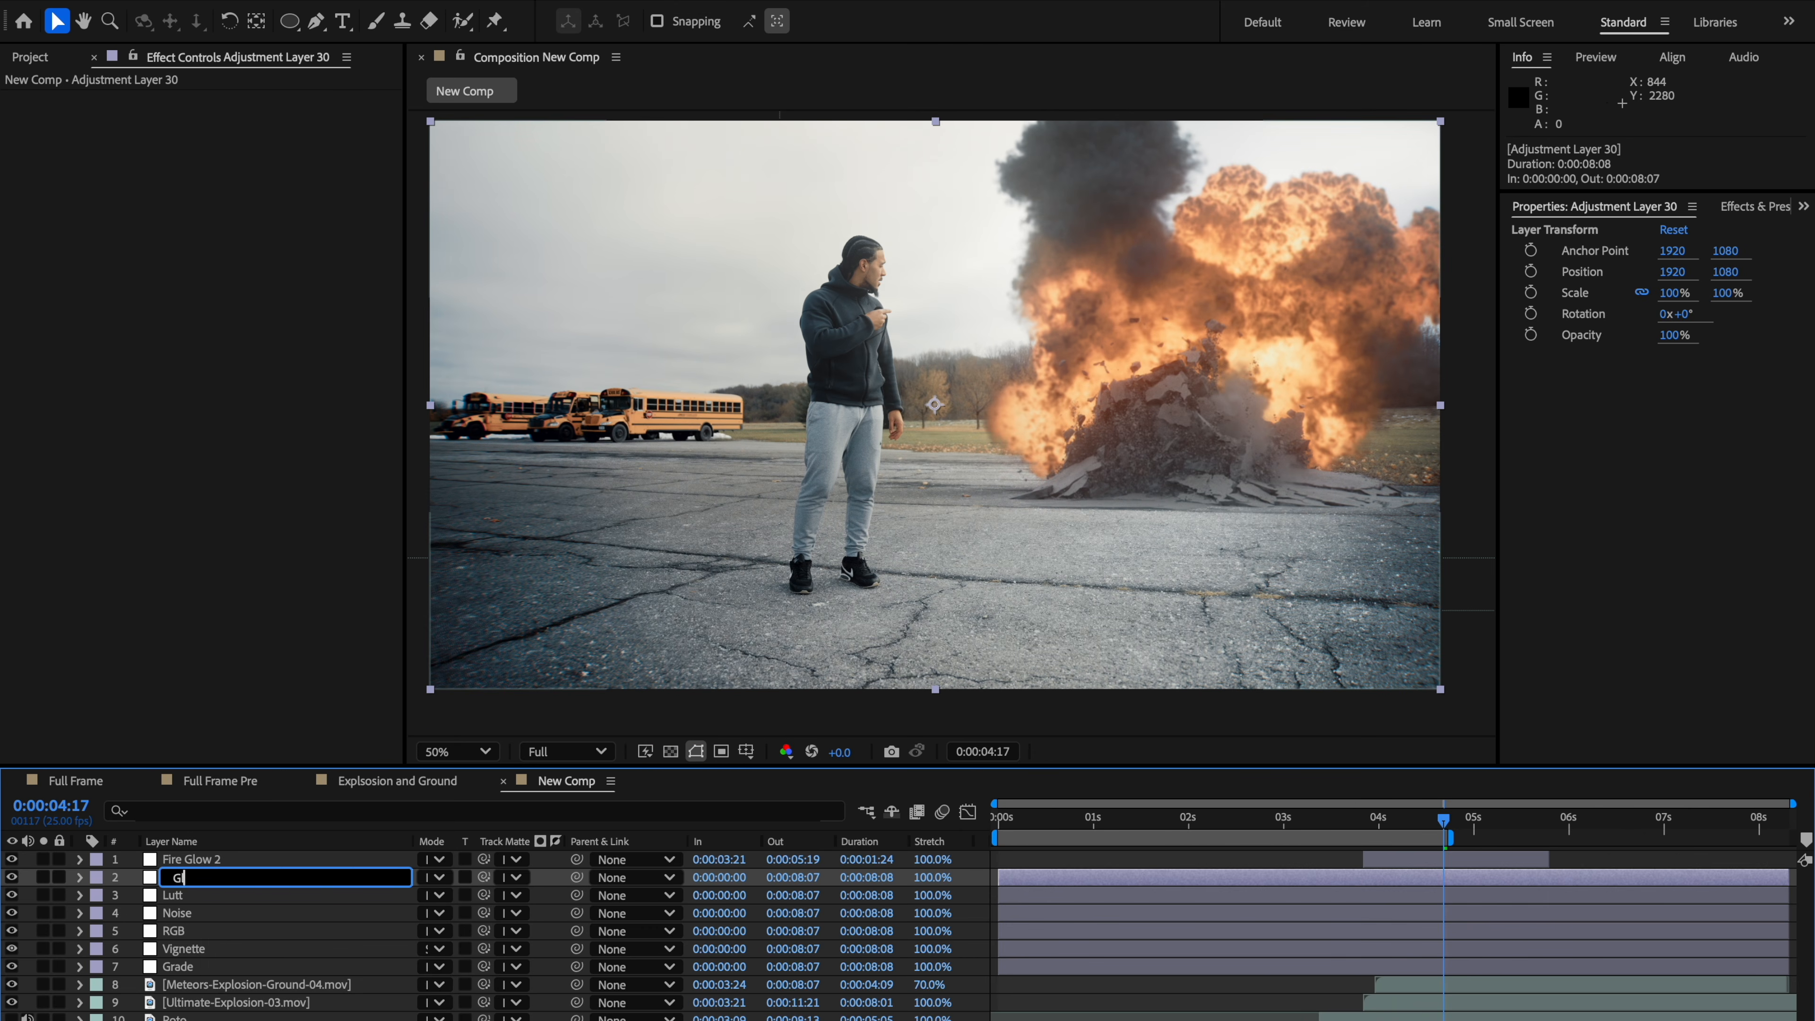
pyautogui.press('Return')
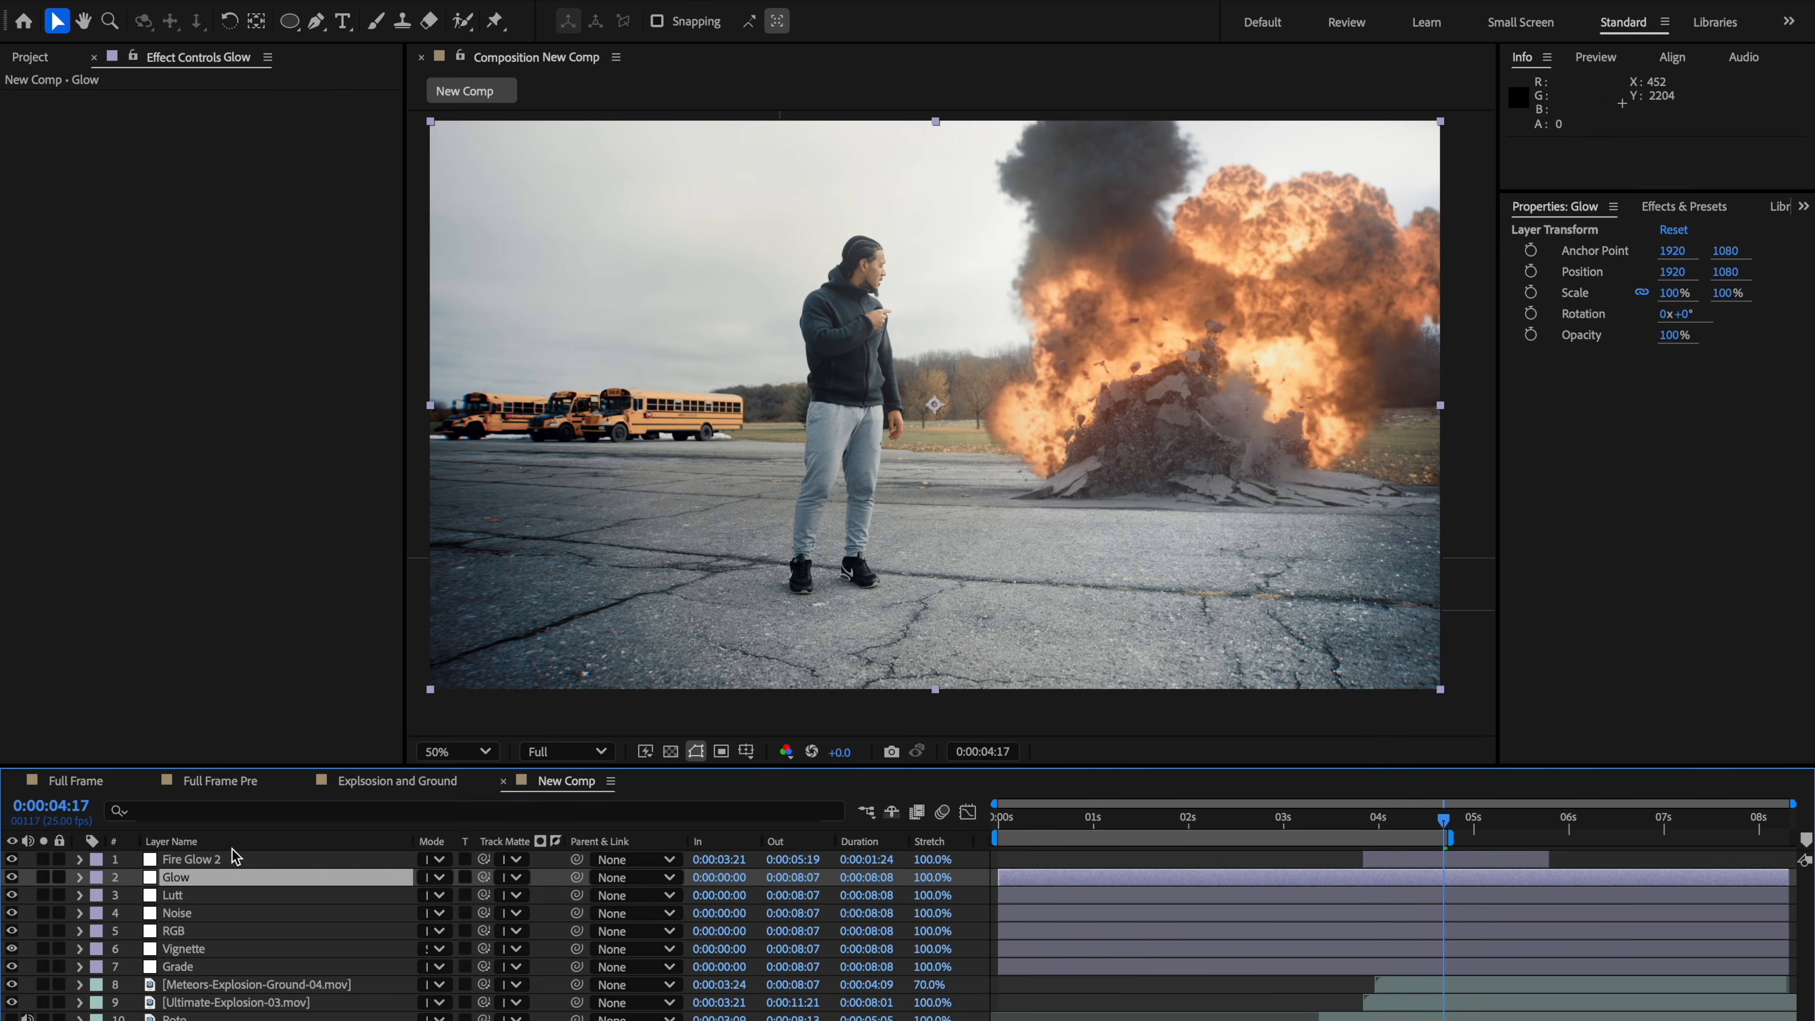
# Step: Apply the Looks effect to the Glow layer
pyautogui.press('End')
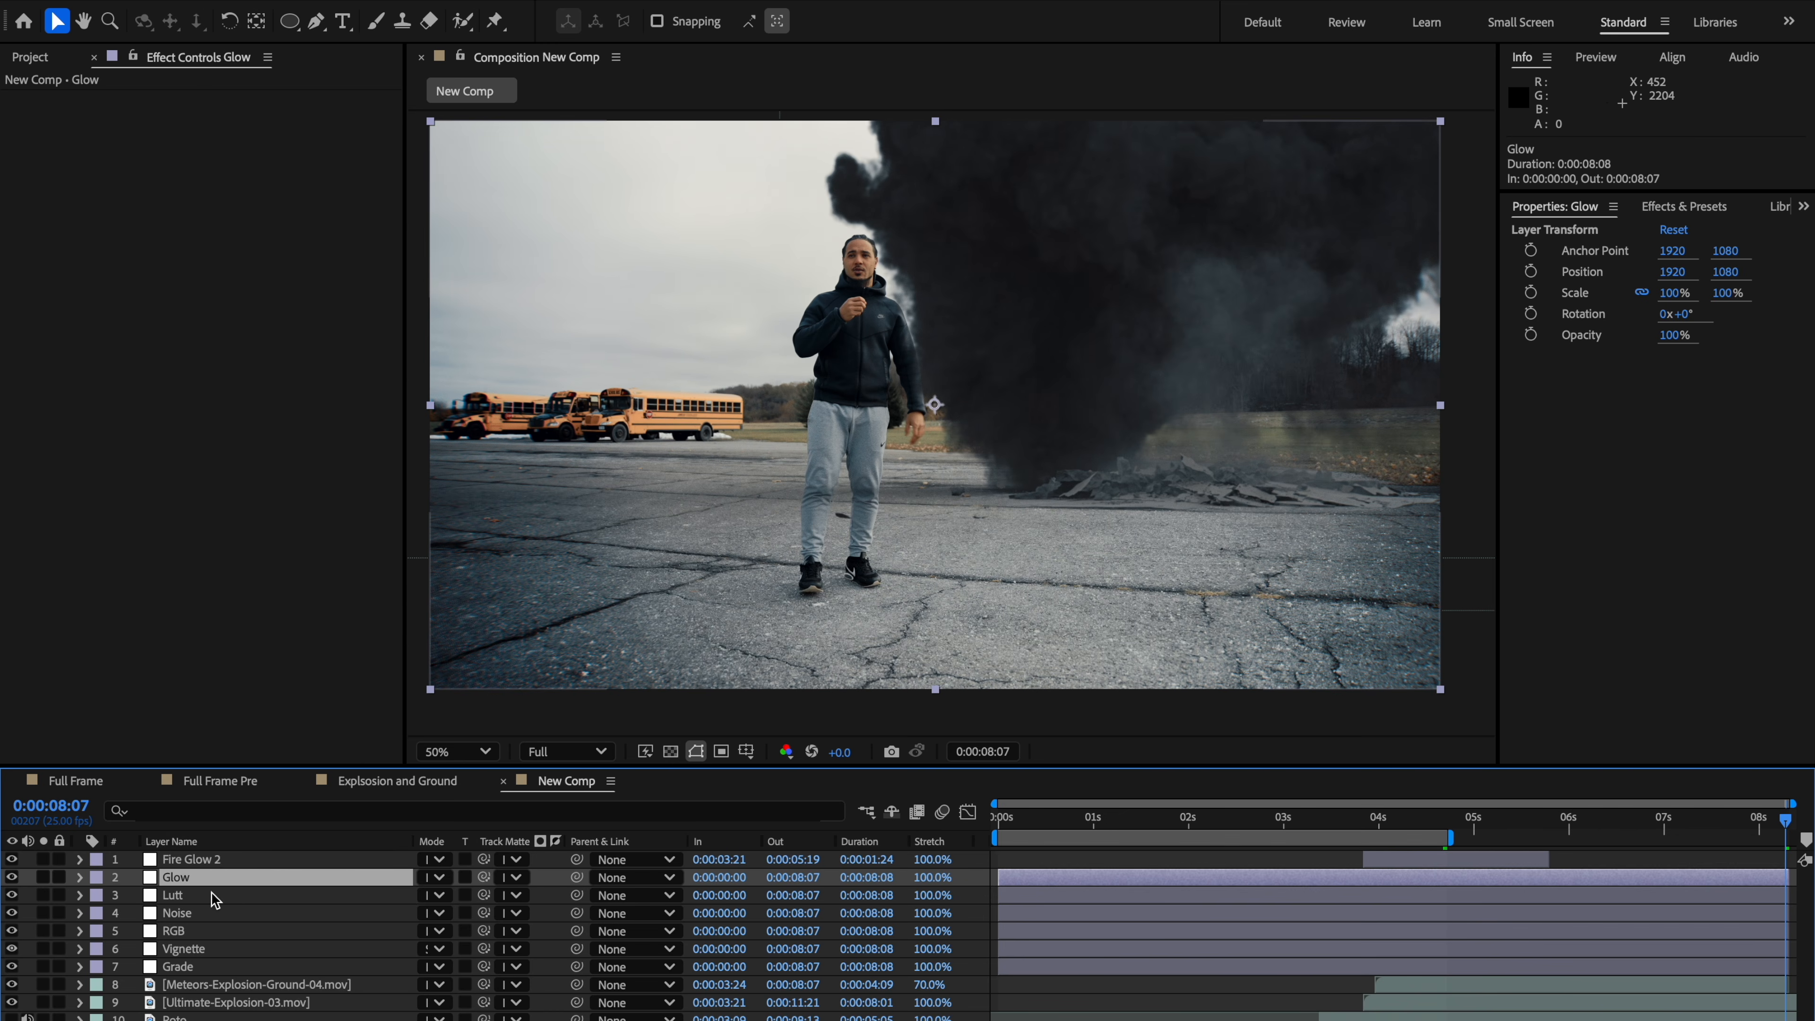
pyautogui.hotkey('ctrl', 'space')
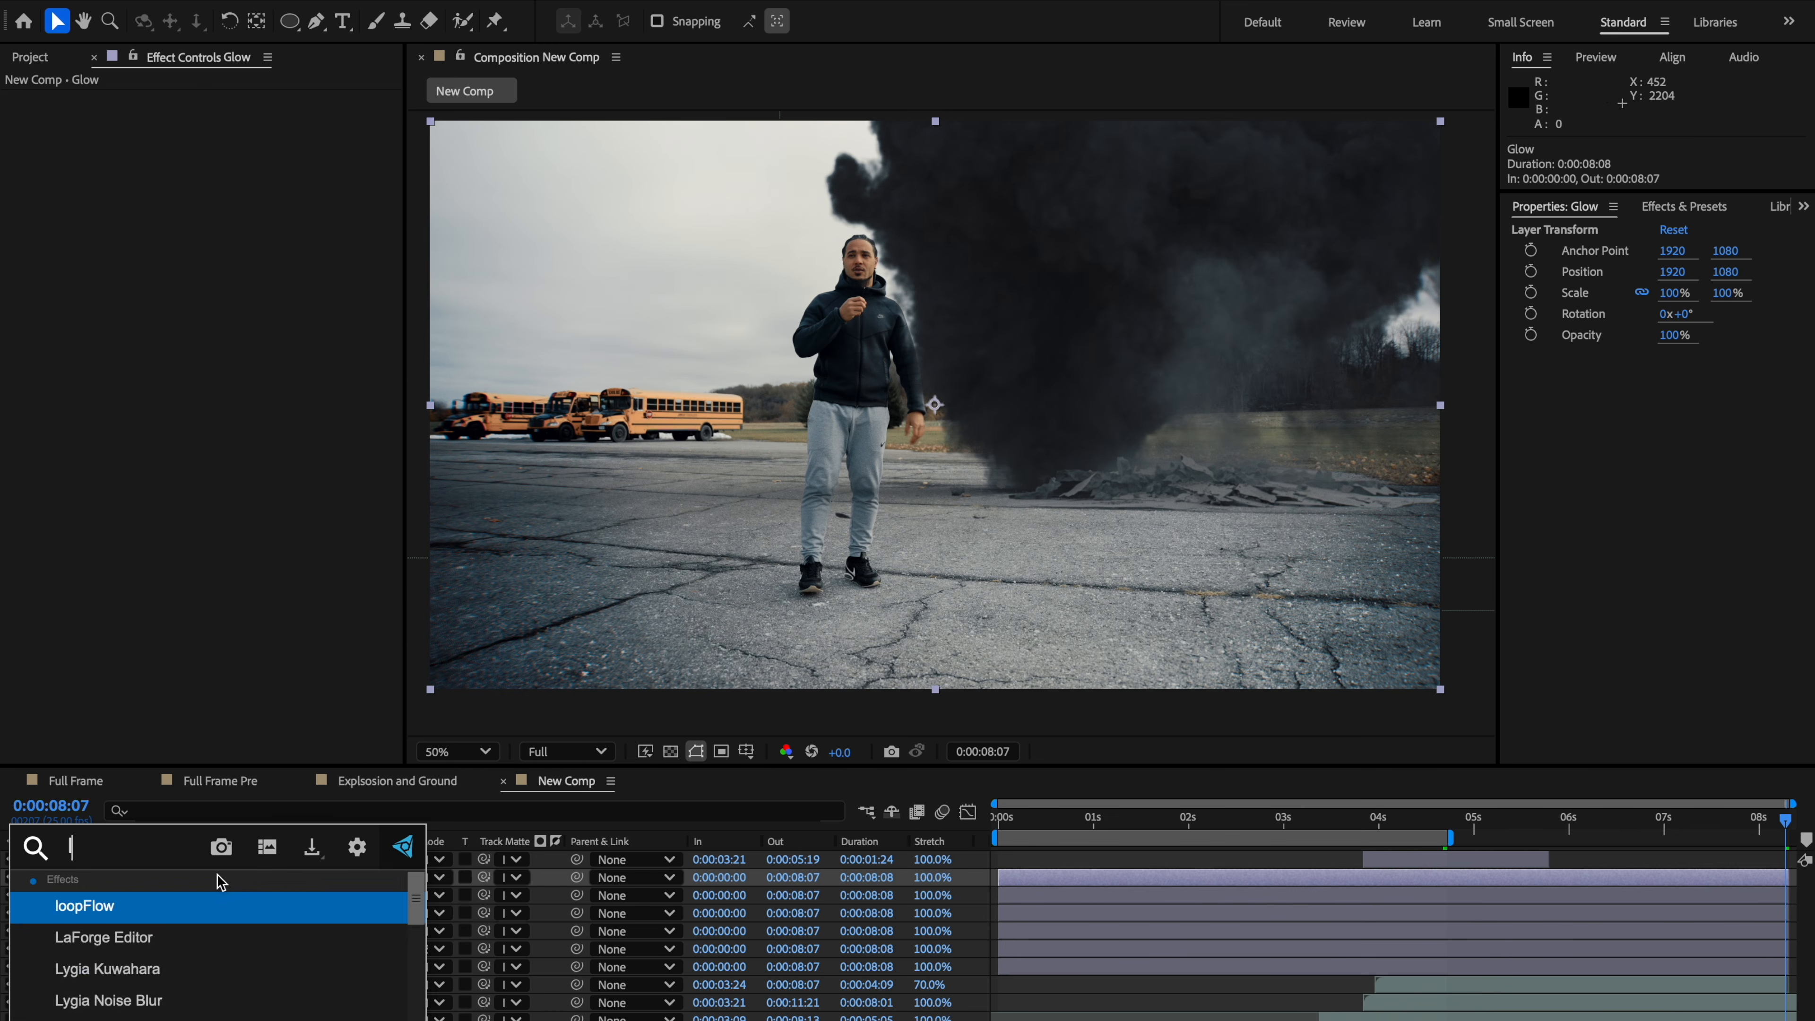
pyautogui.write('looks')
pyautogui.press('Return')
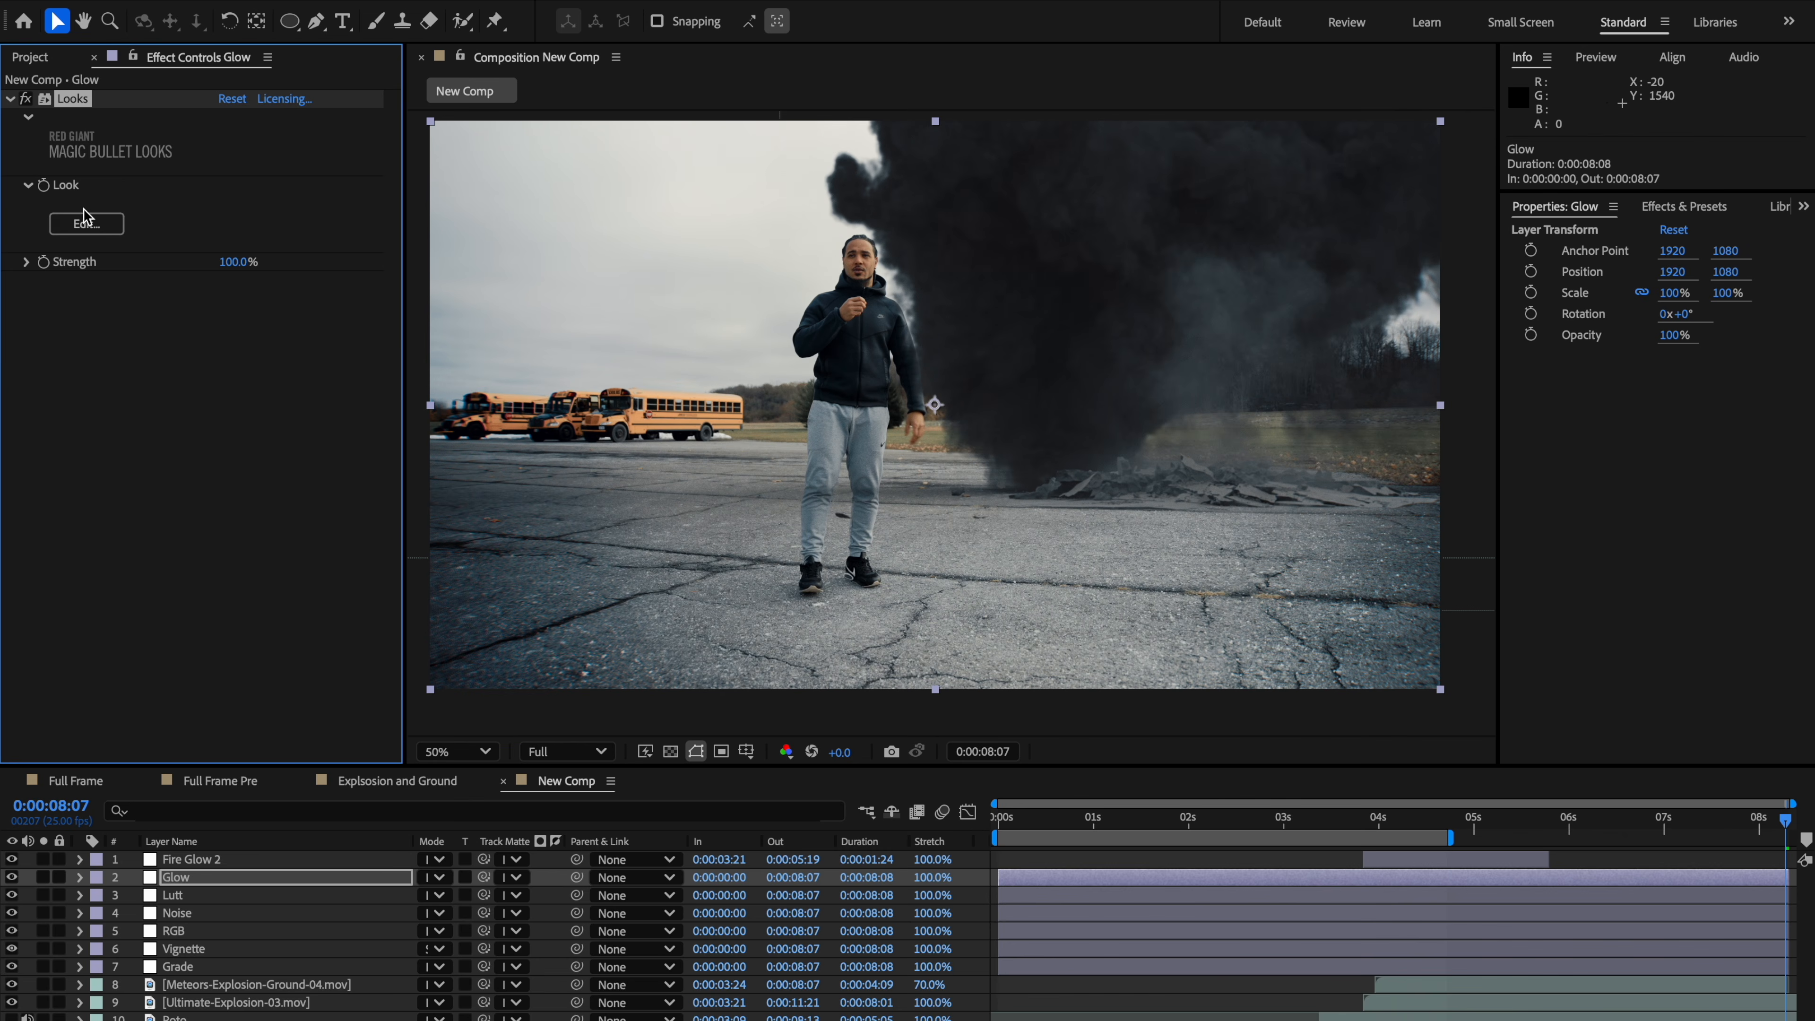
# Step: Scrub the timeline to examine the fireball frames in the composite
pyautogui.click(86, 223)
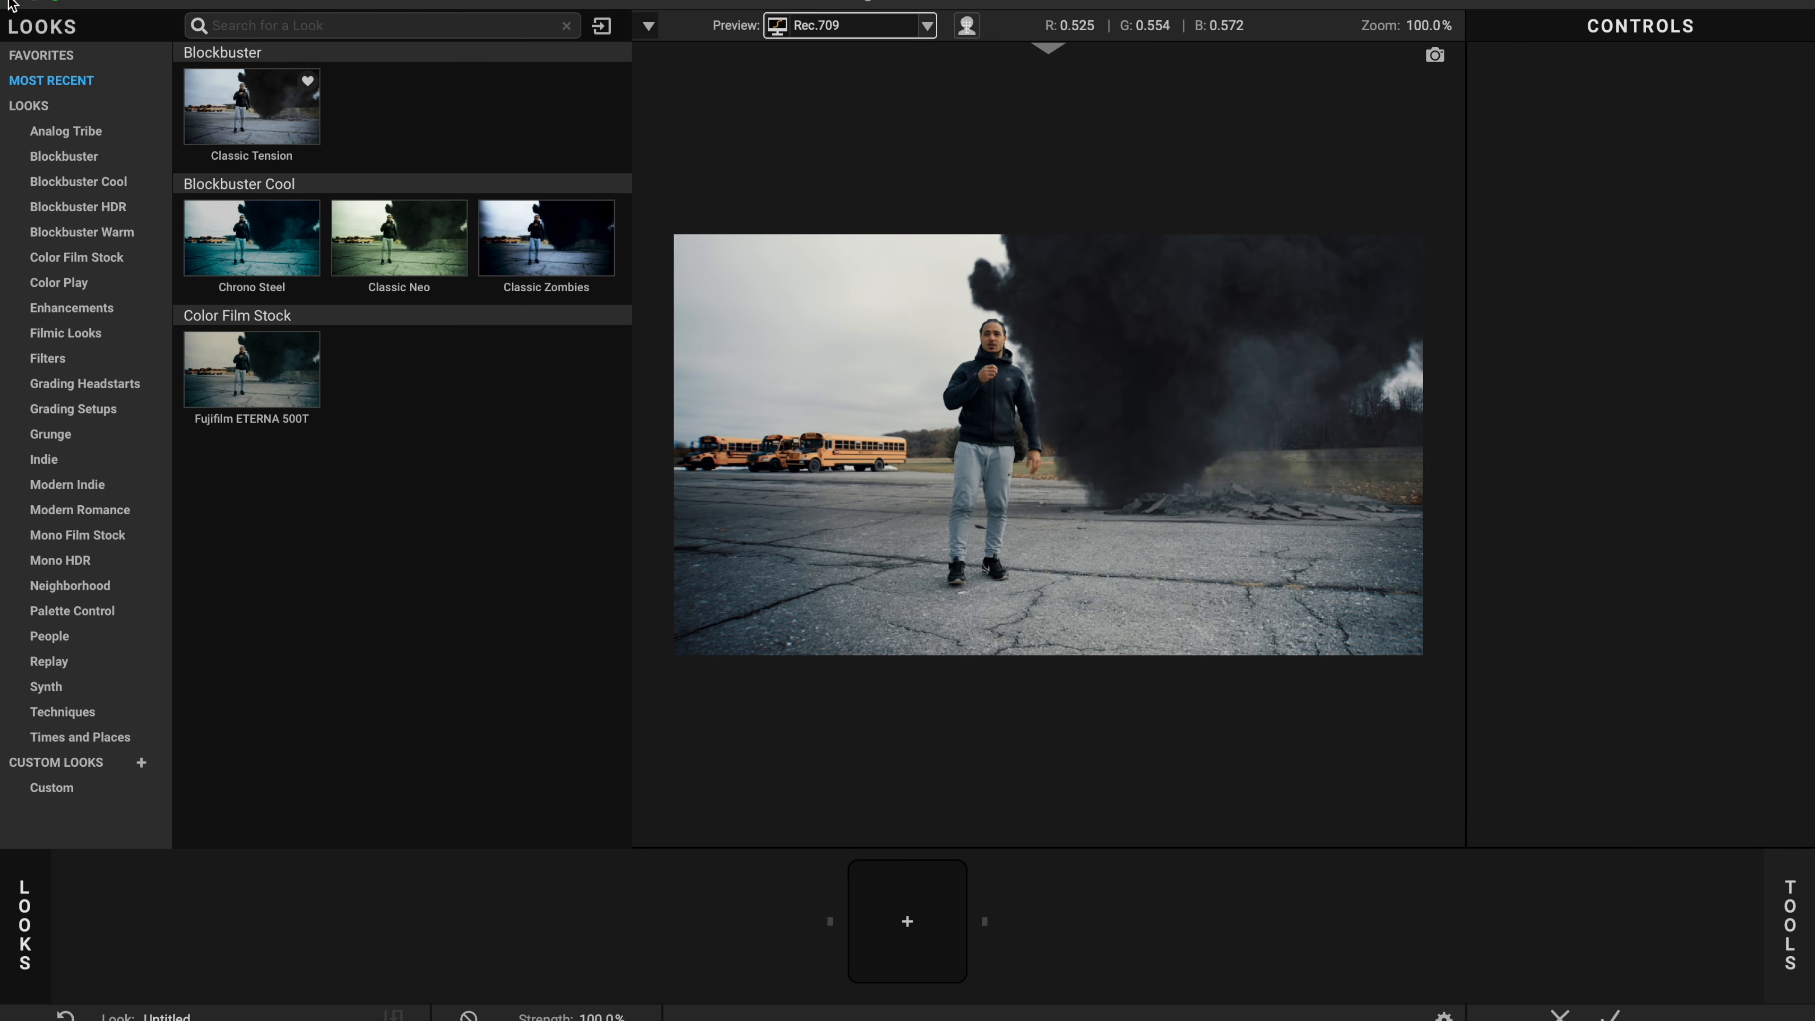
pyautogui.click(11, 5)
pyautogui.click(1372, 816)
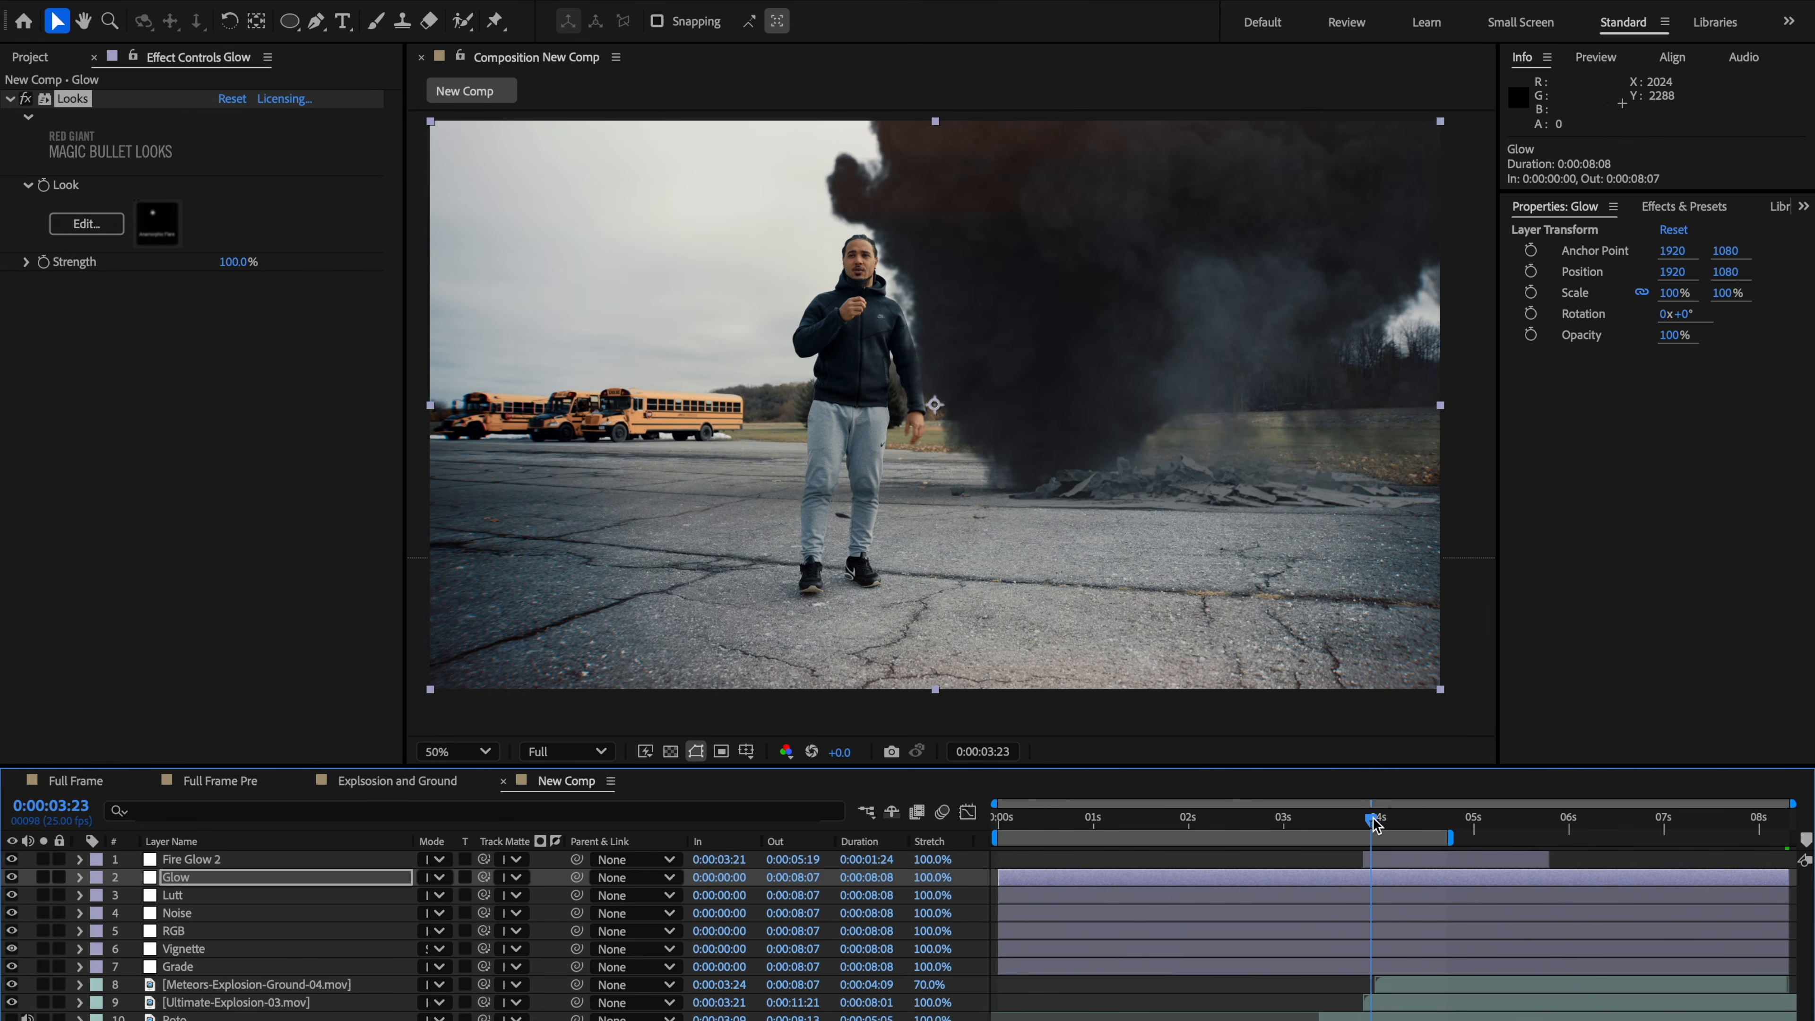
pyautogui.click(1405, 820)
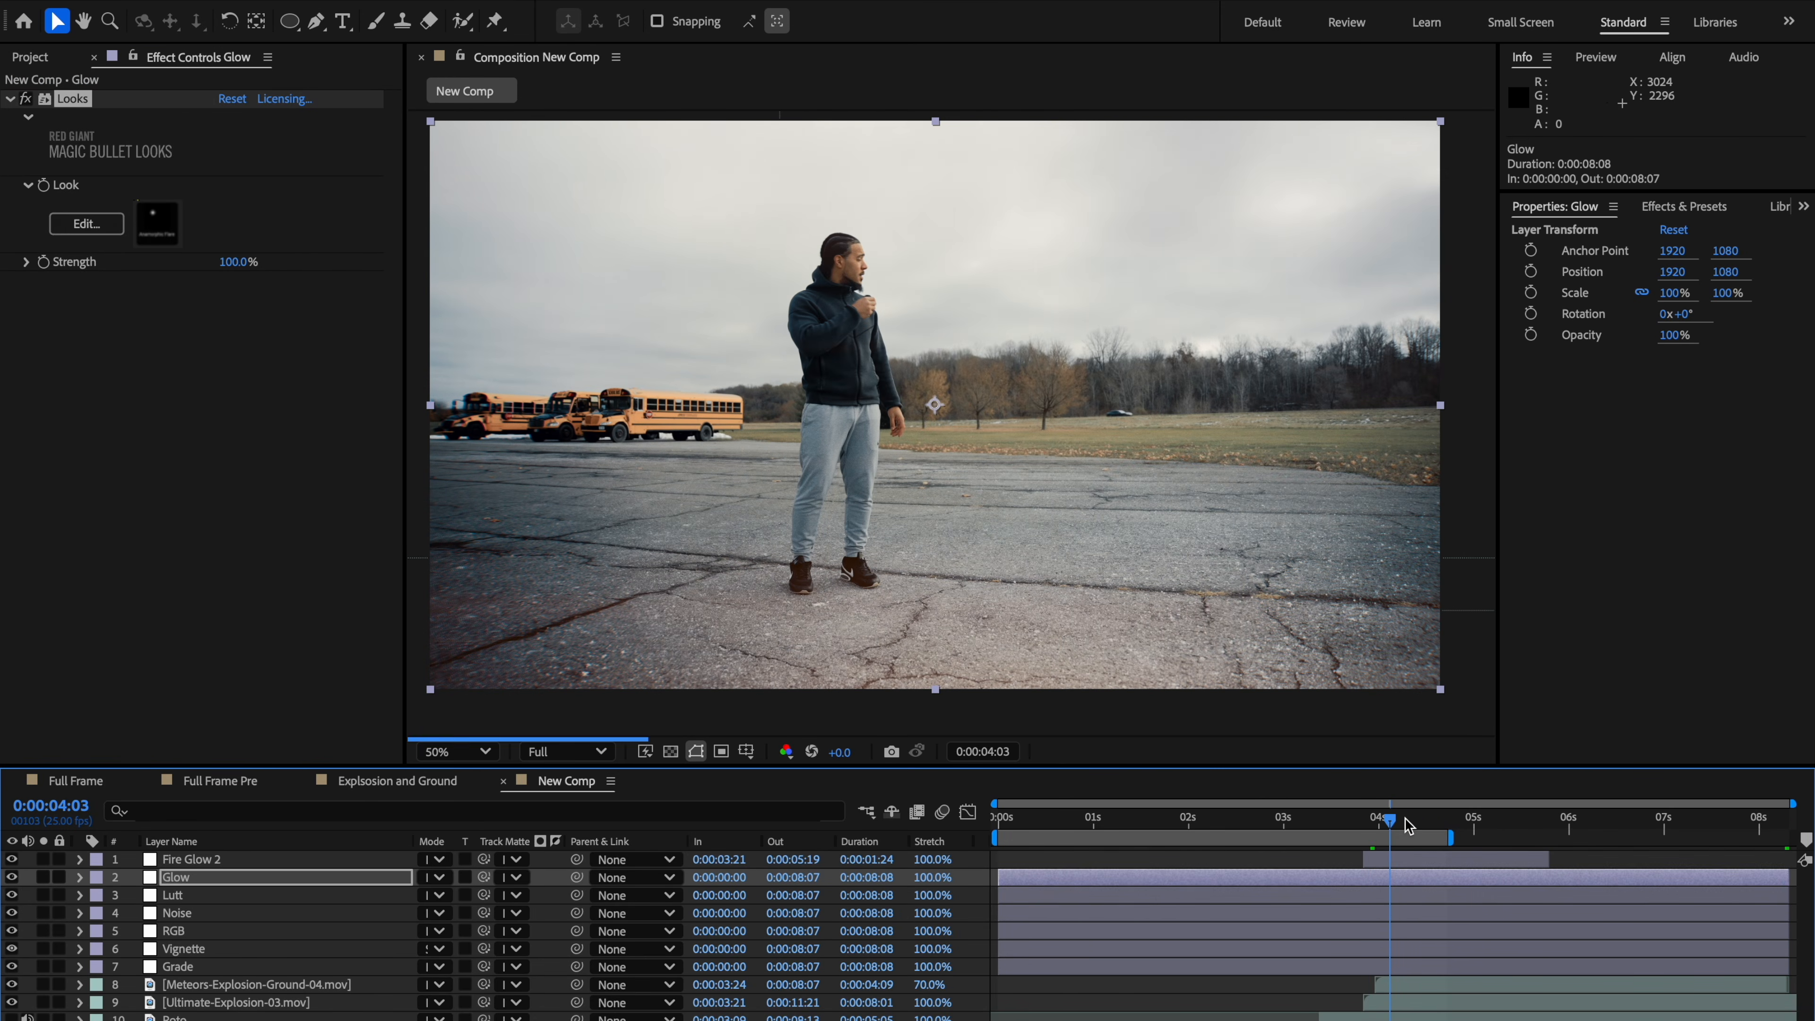
pyautogui.click(1416, 820)
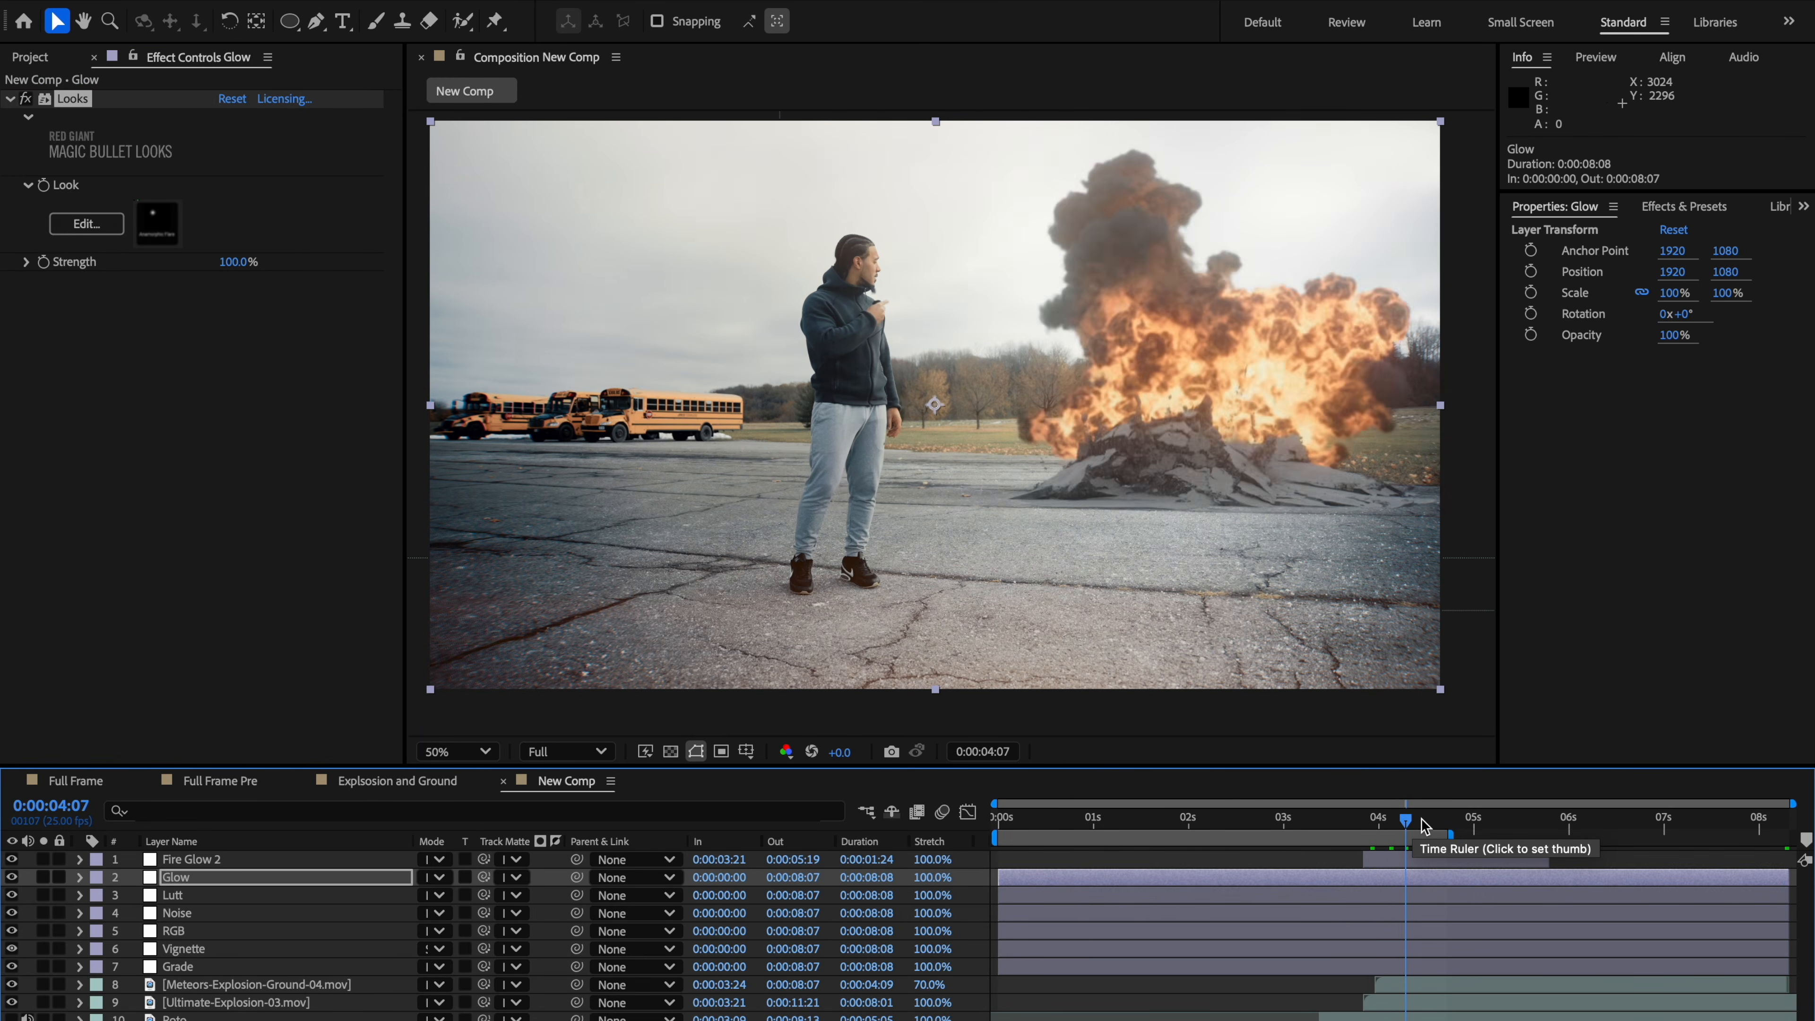
pyautogui.click(1424, 821)
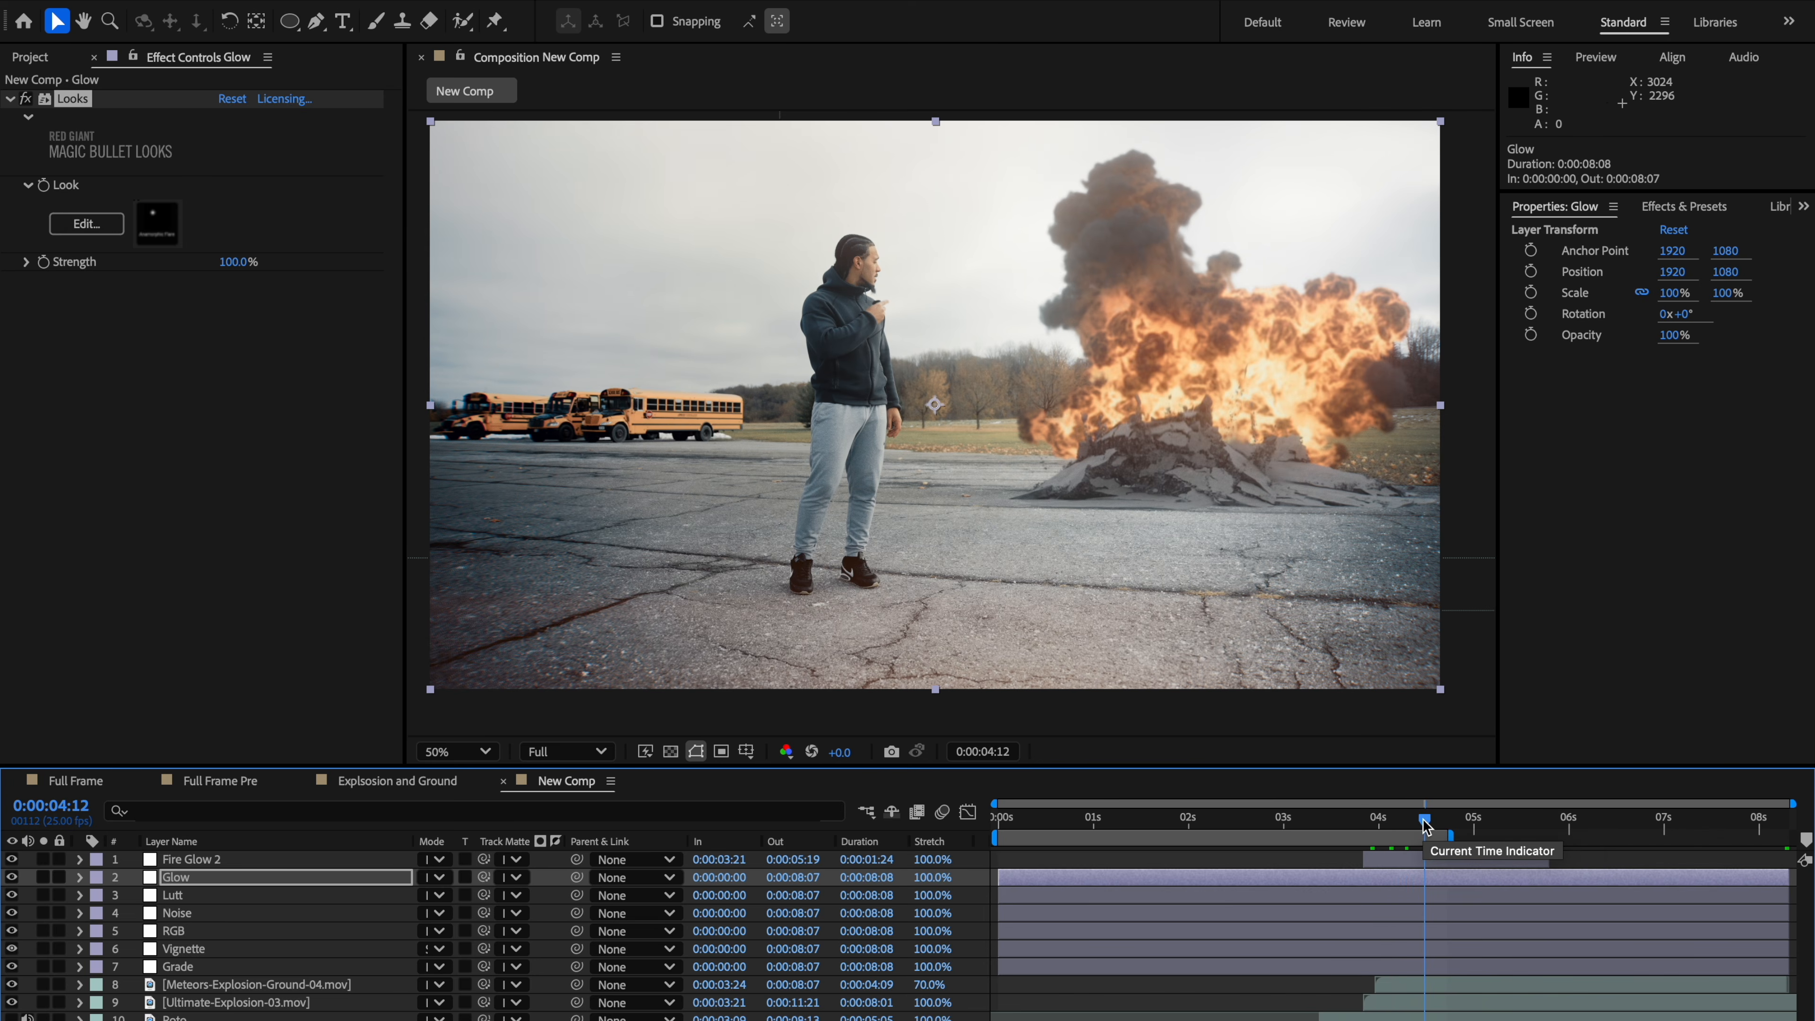
# Step: Open the Looks editor, add Optical Diffusion to the tool chain and set its preset to Pro Mist 1/2
pyautogui.click(100, 225)
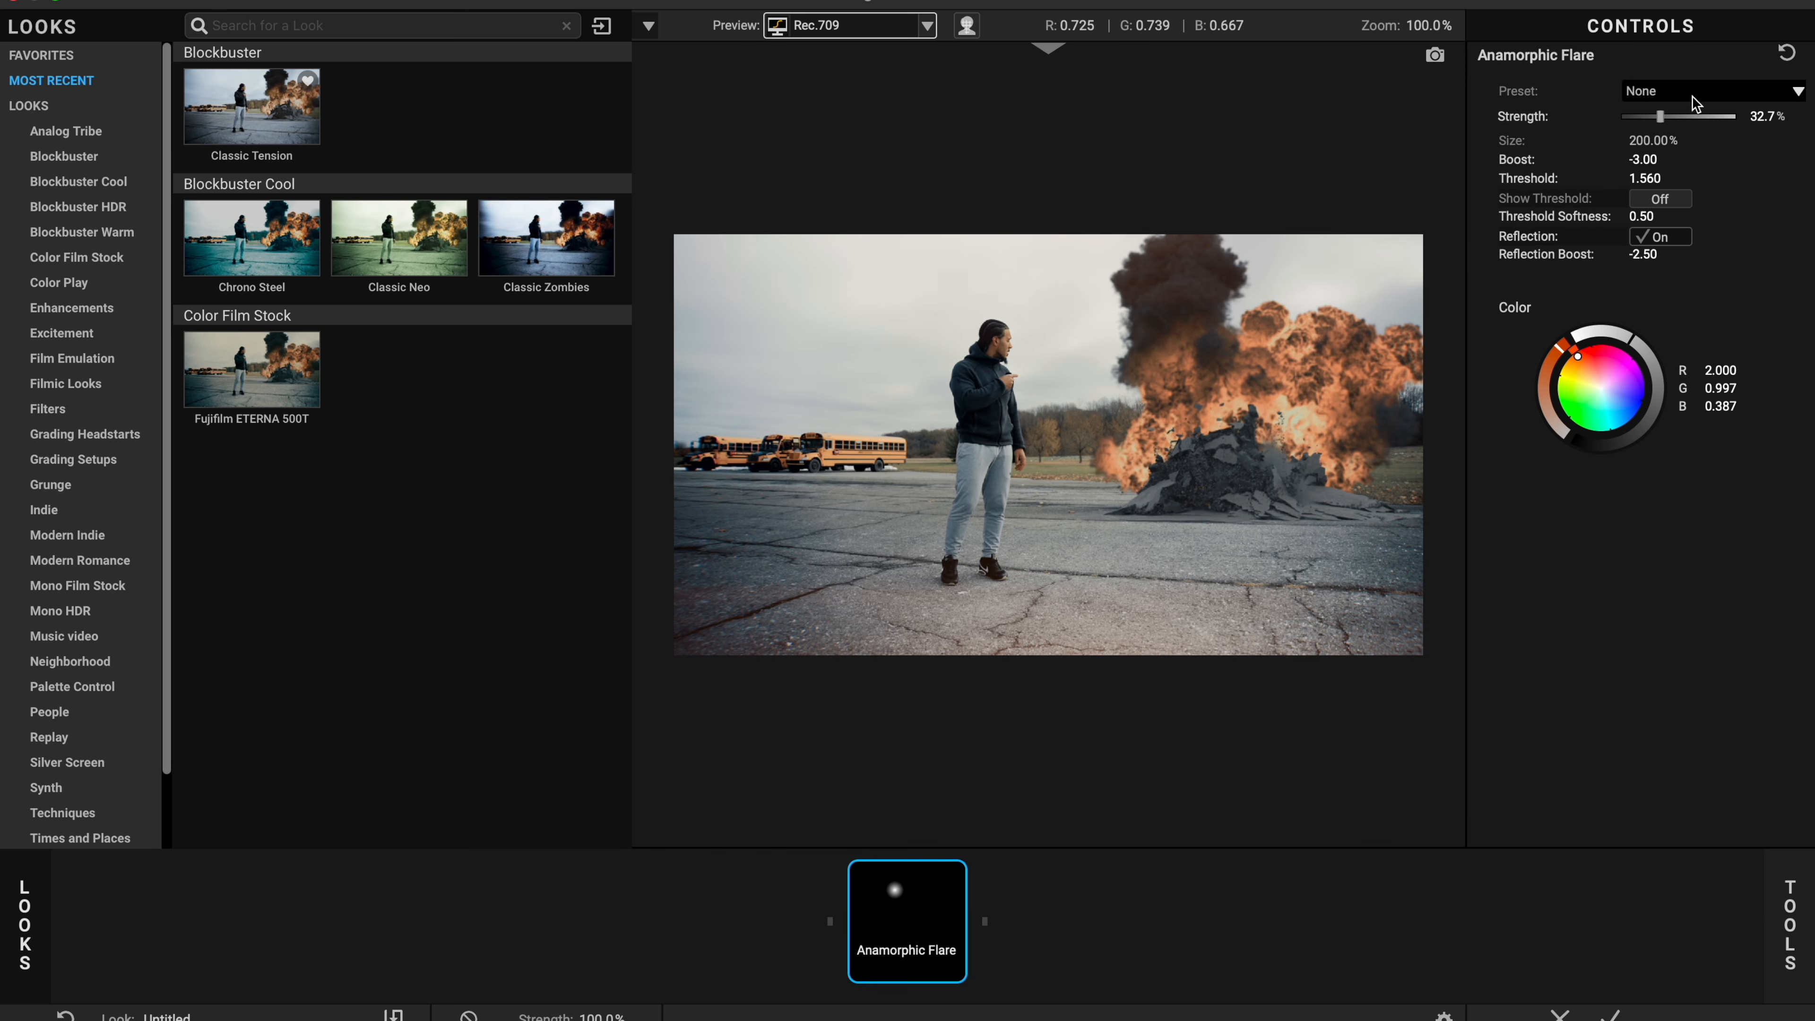
pyautogui.click(1807, 928)
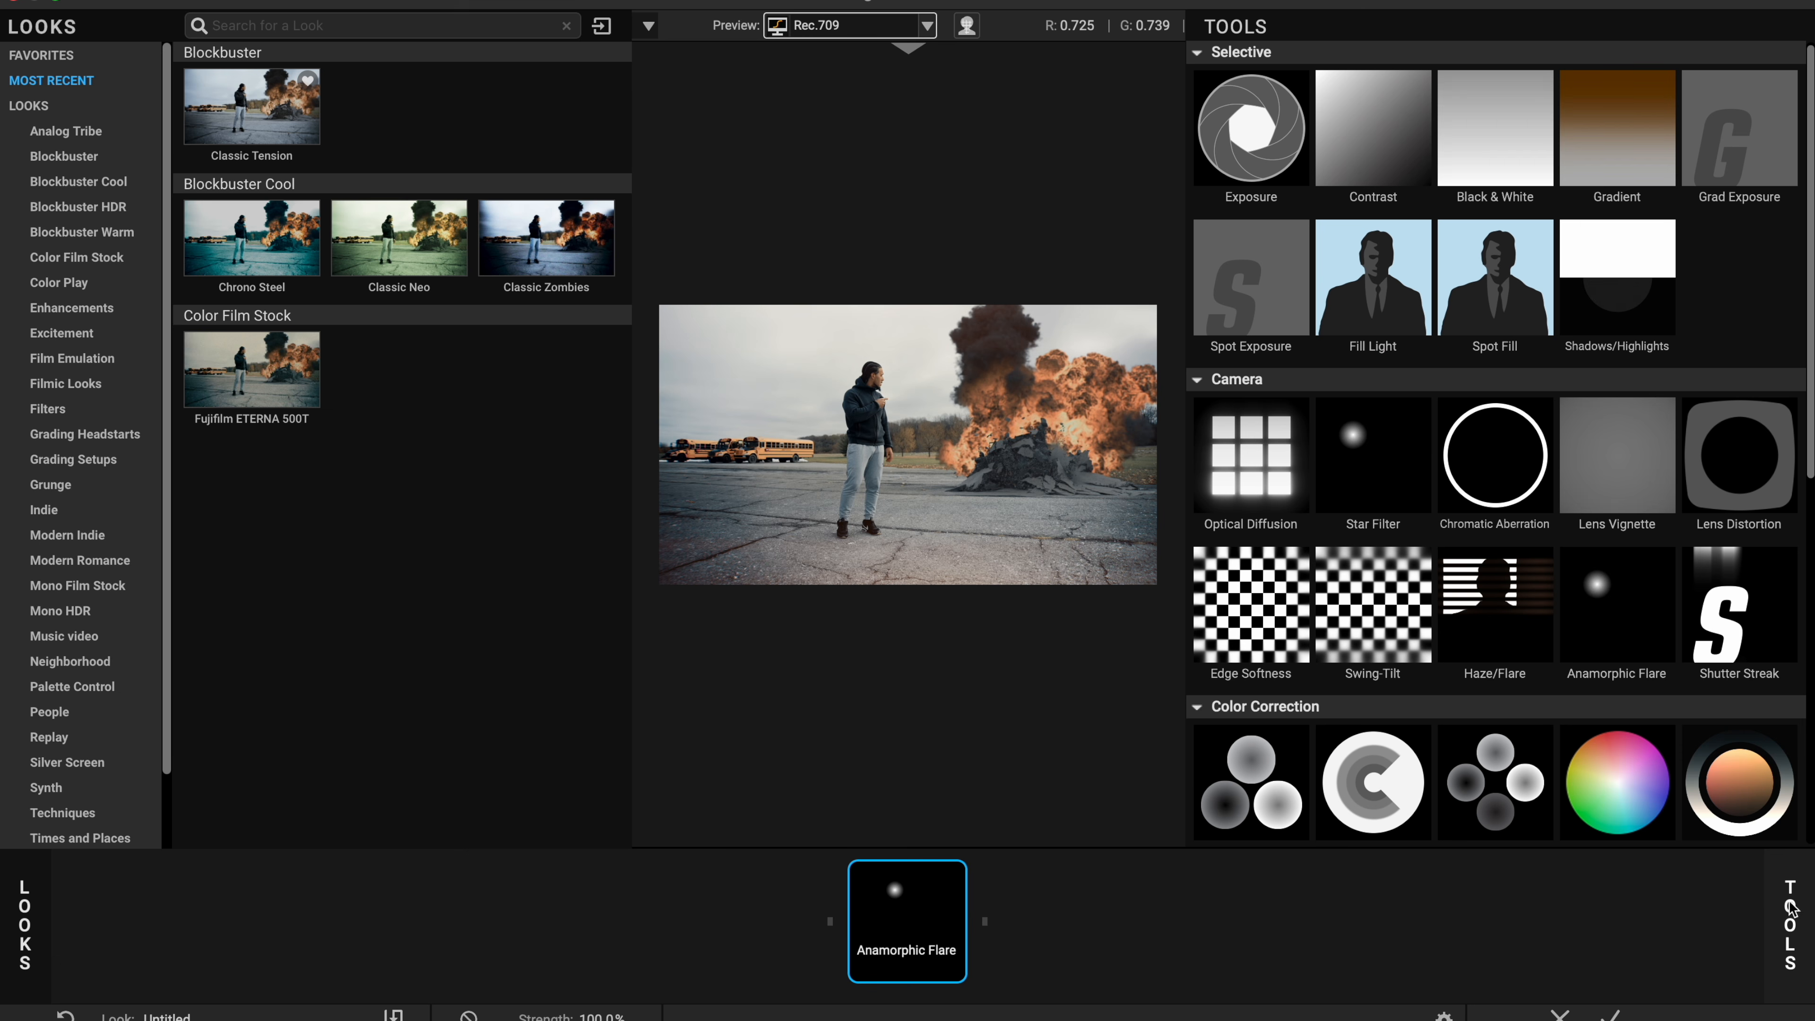
pyautogui.doubleClick(1259, 466)
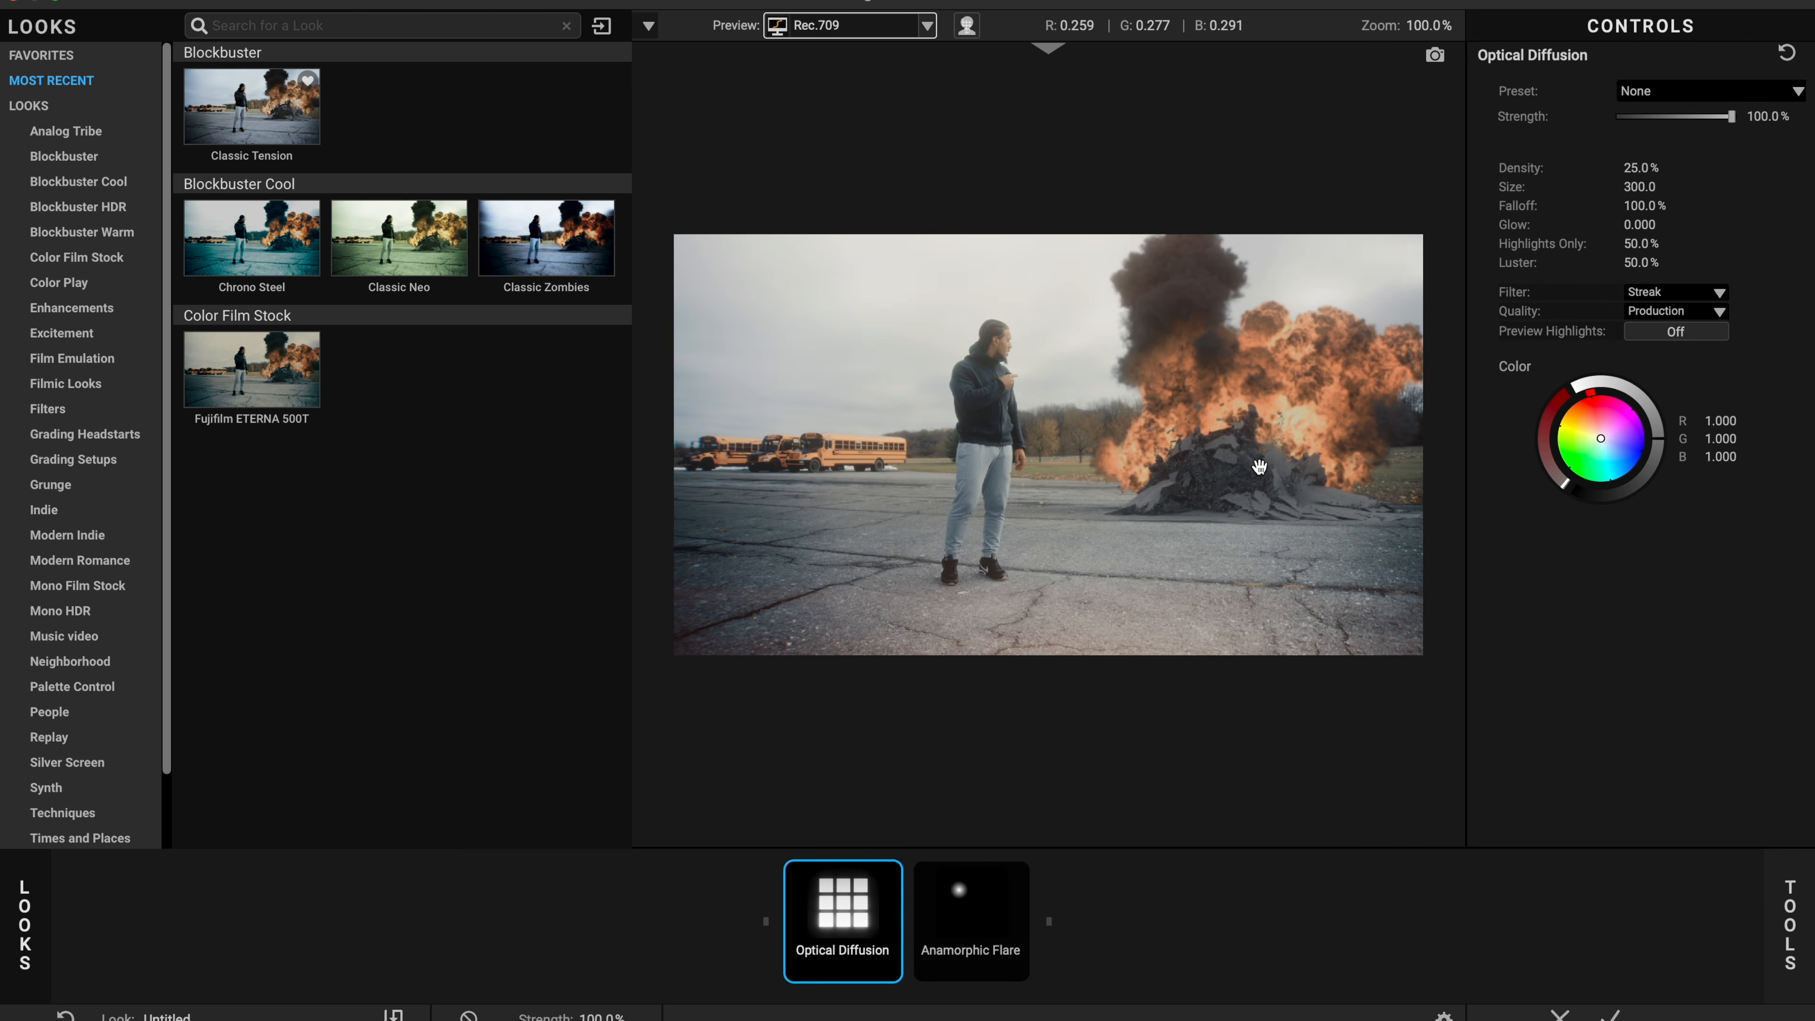
pyautogui.click(1684, 94)
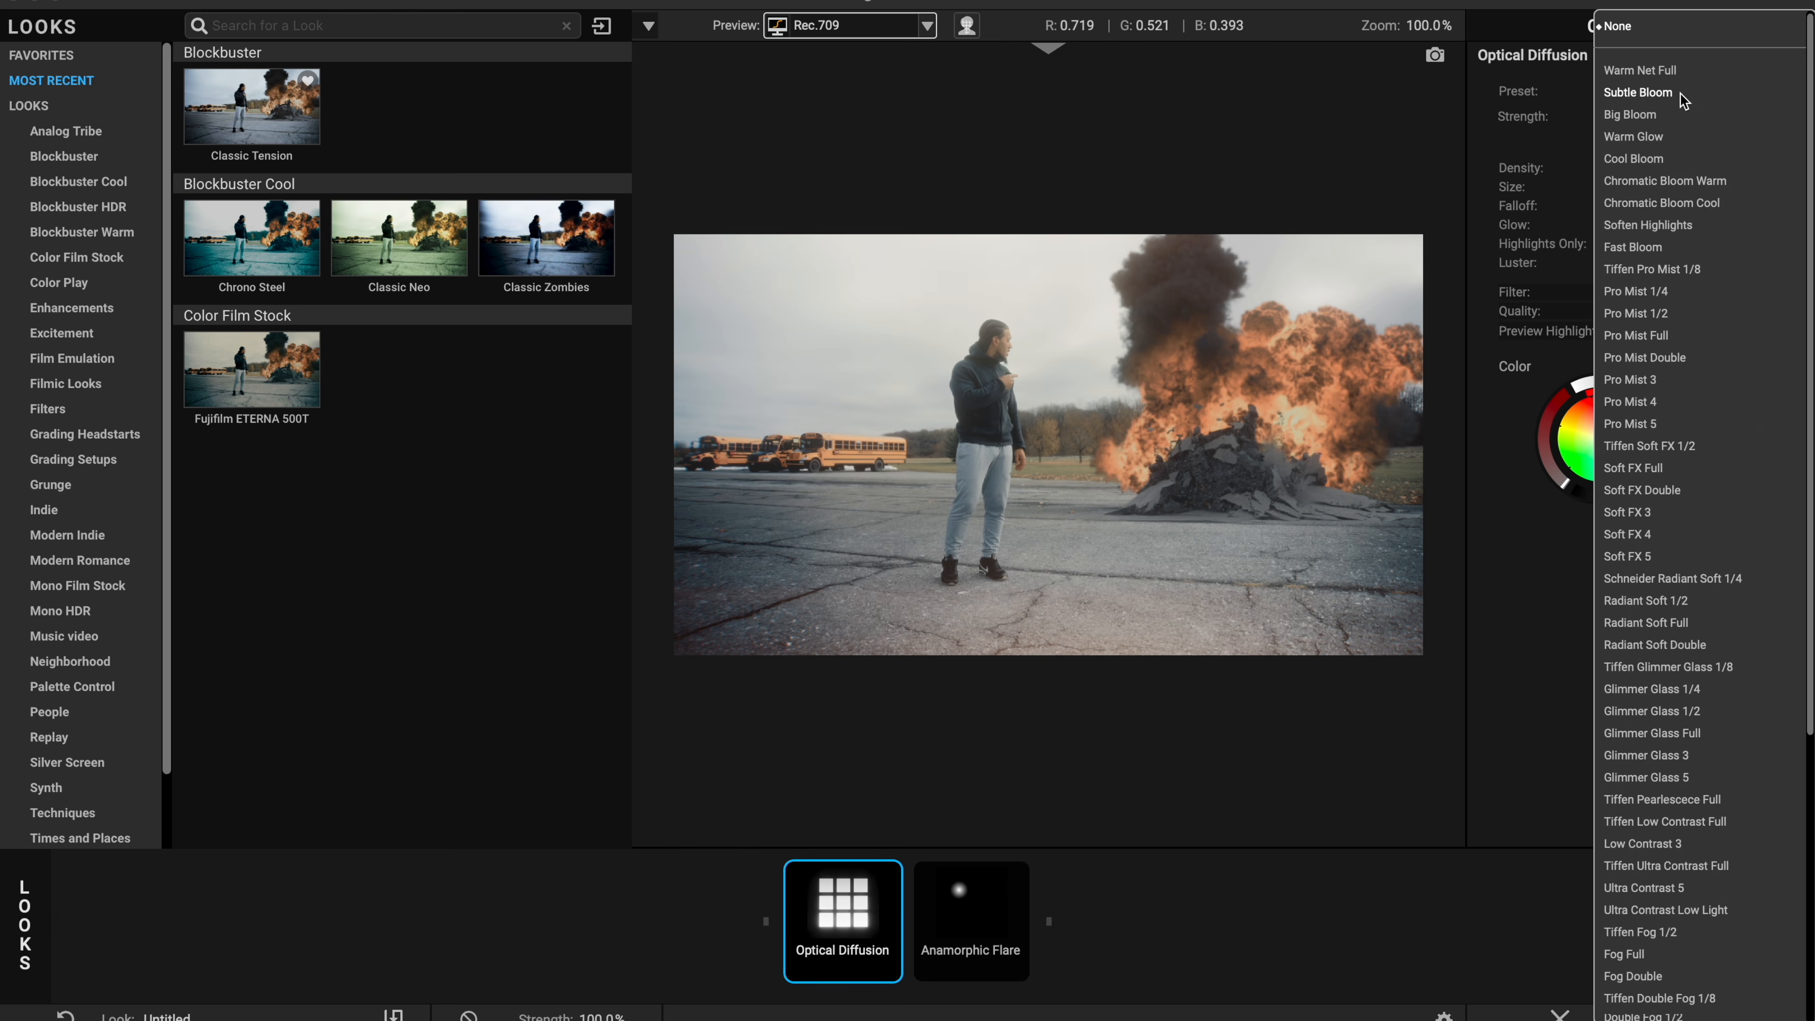
pyautogui.click(1638, 93)
pyautogui.click(1733, 123)
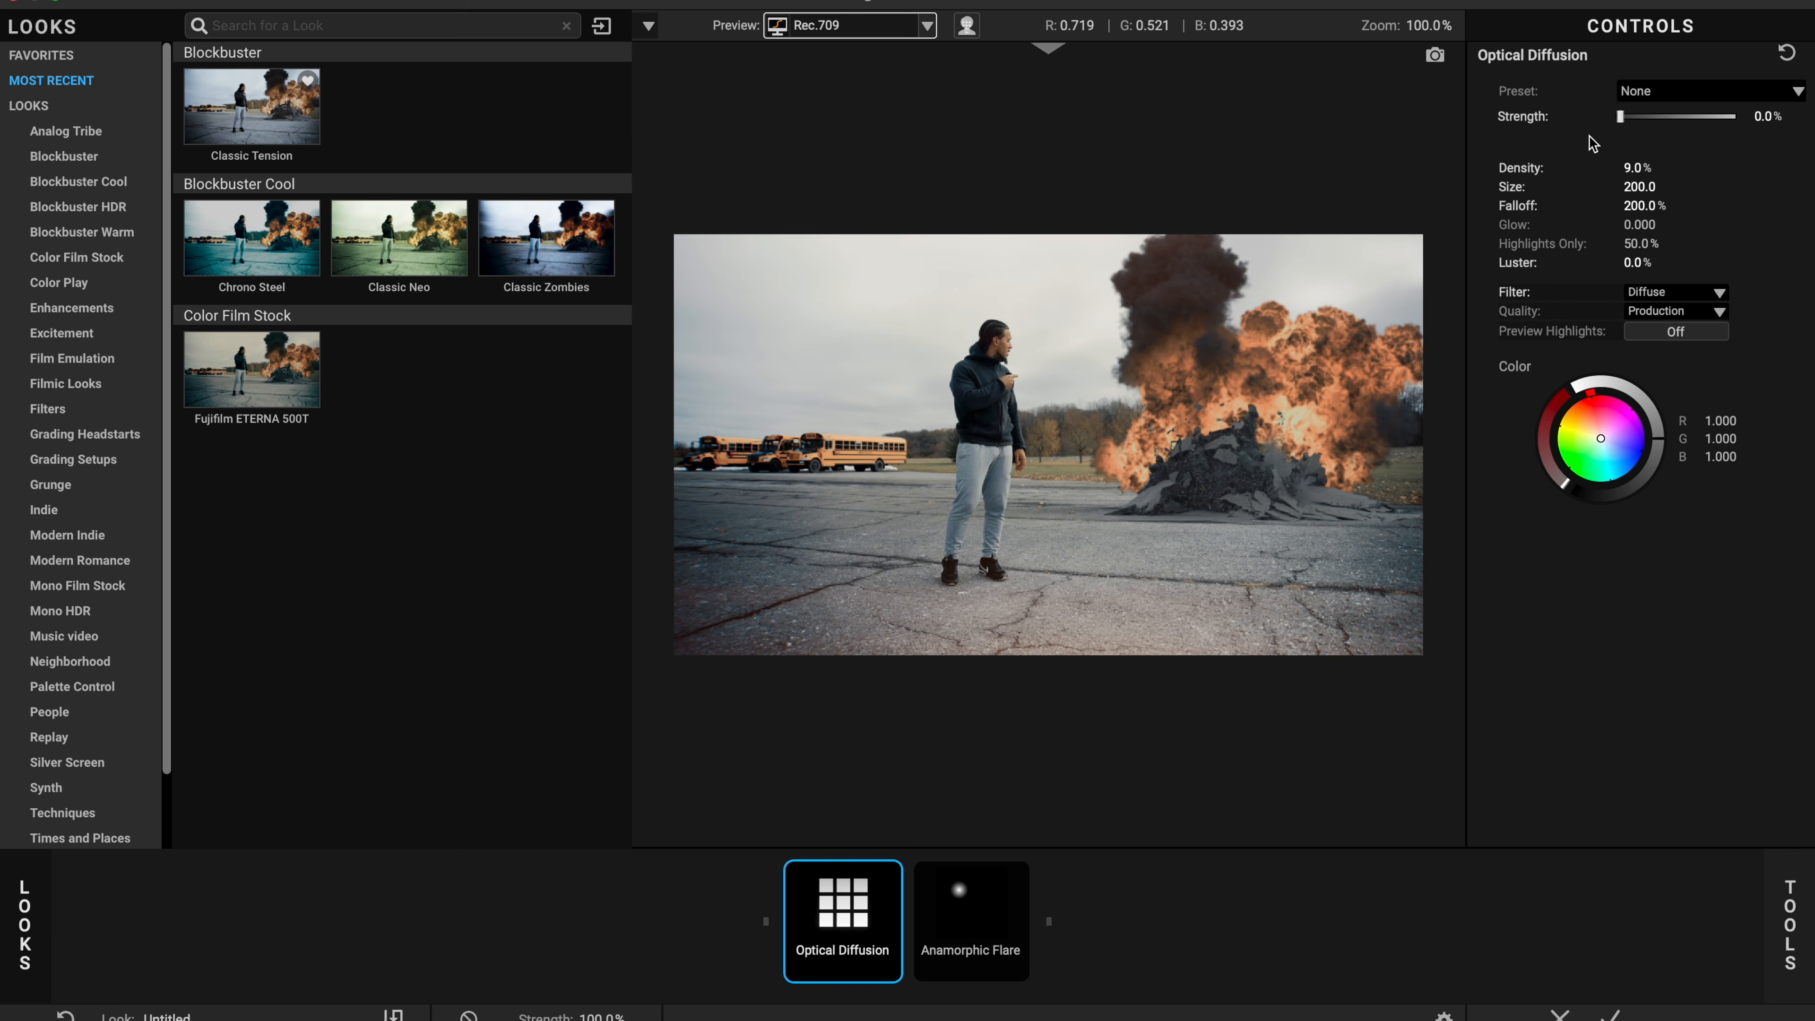
pyautogui.click(1652, 89)
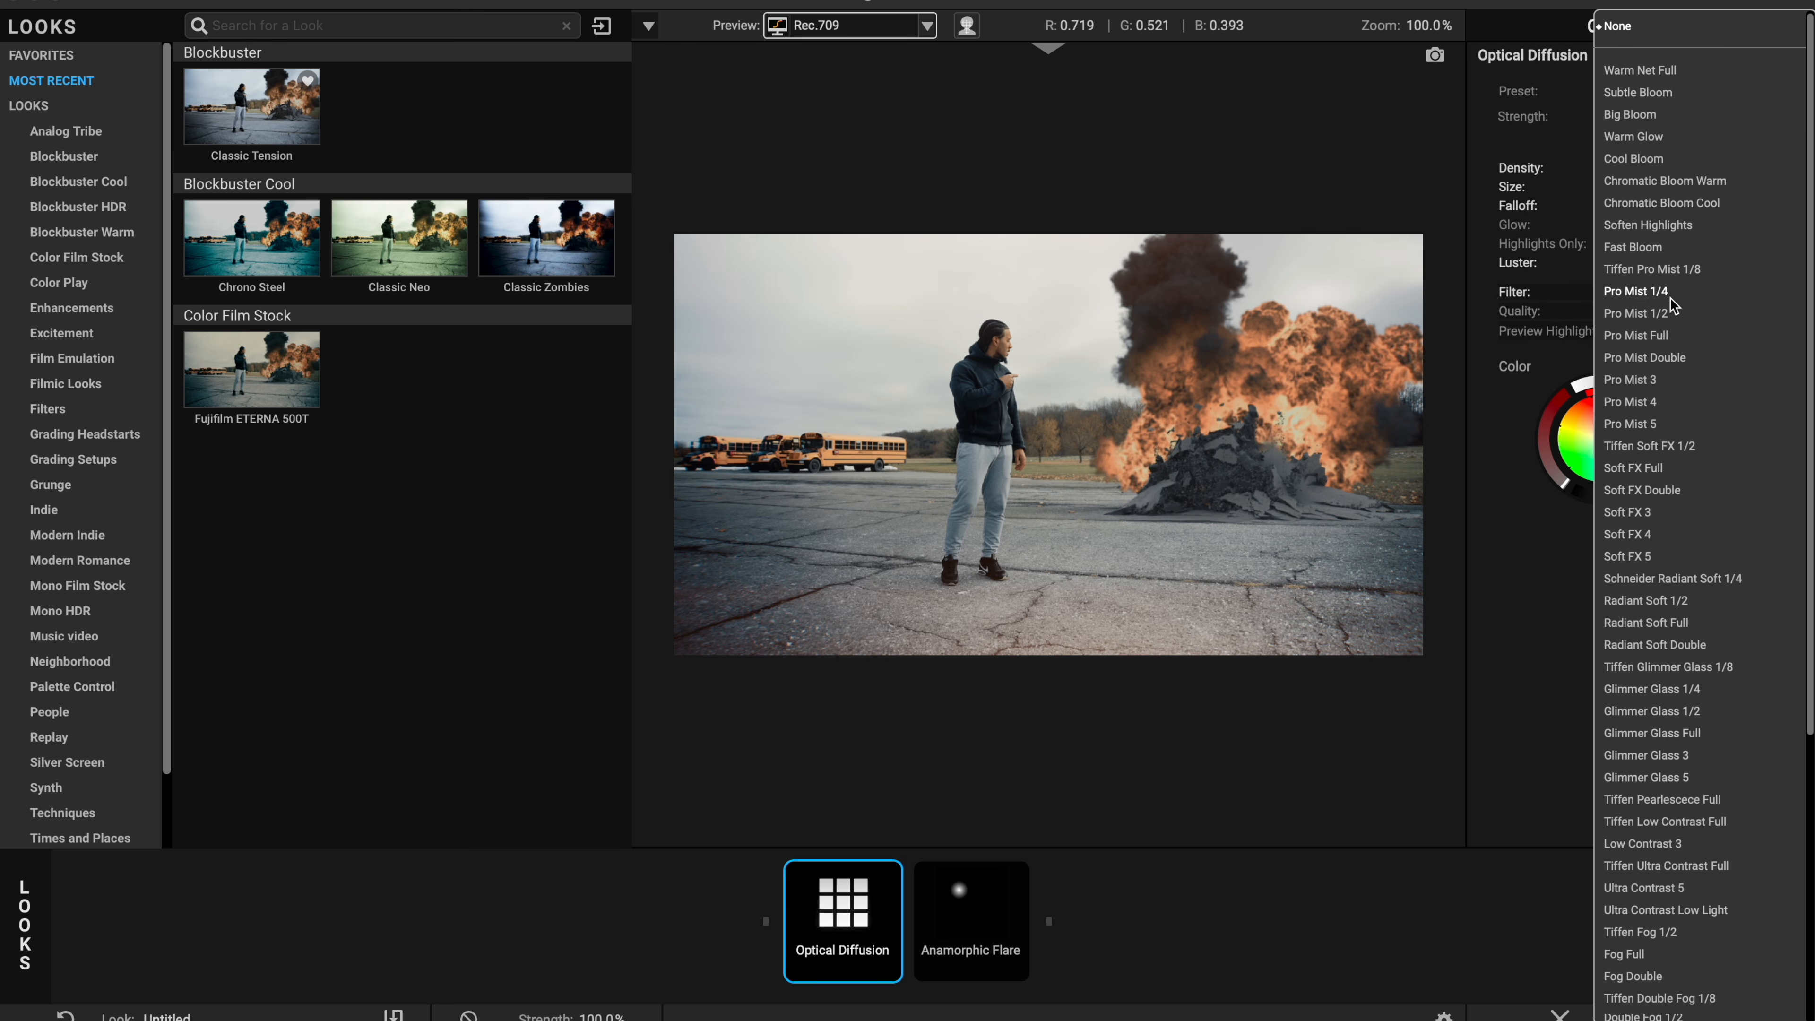
pyautogui.click(1671, 313)
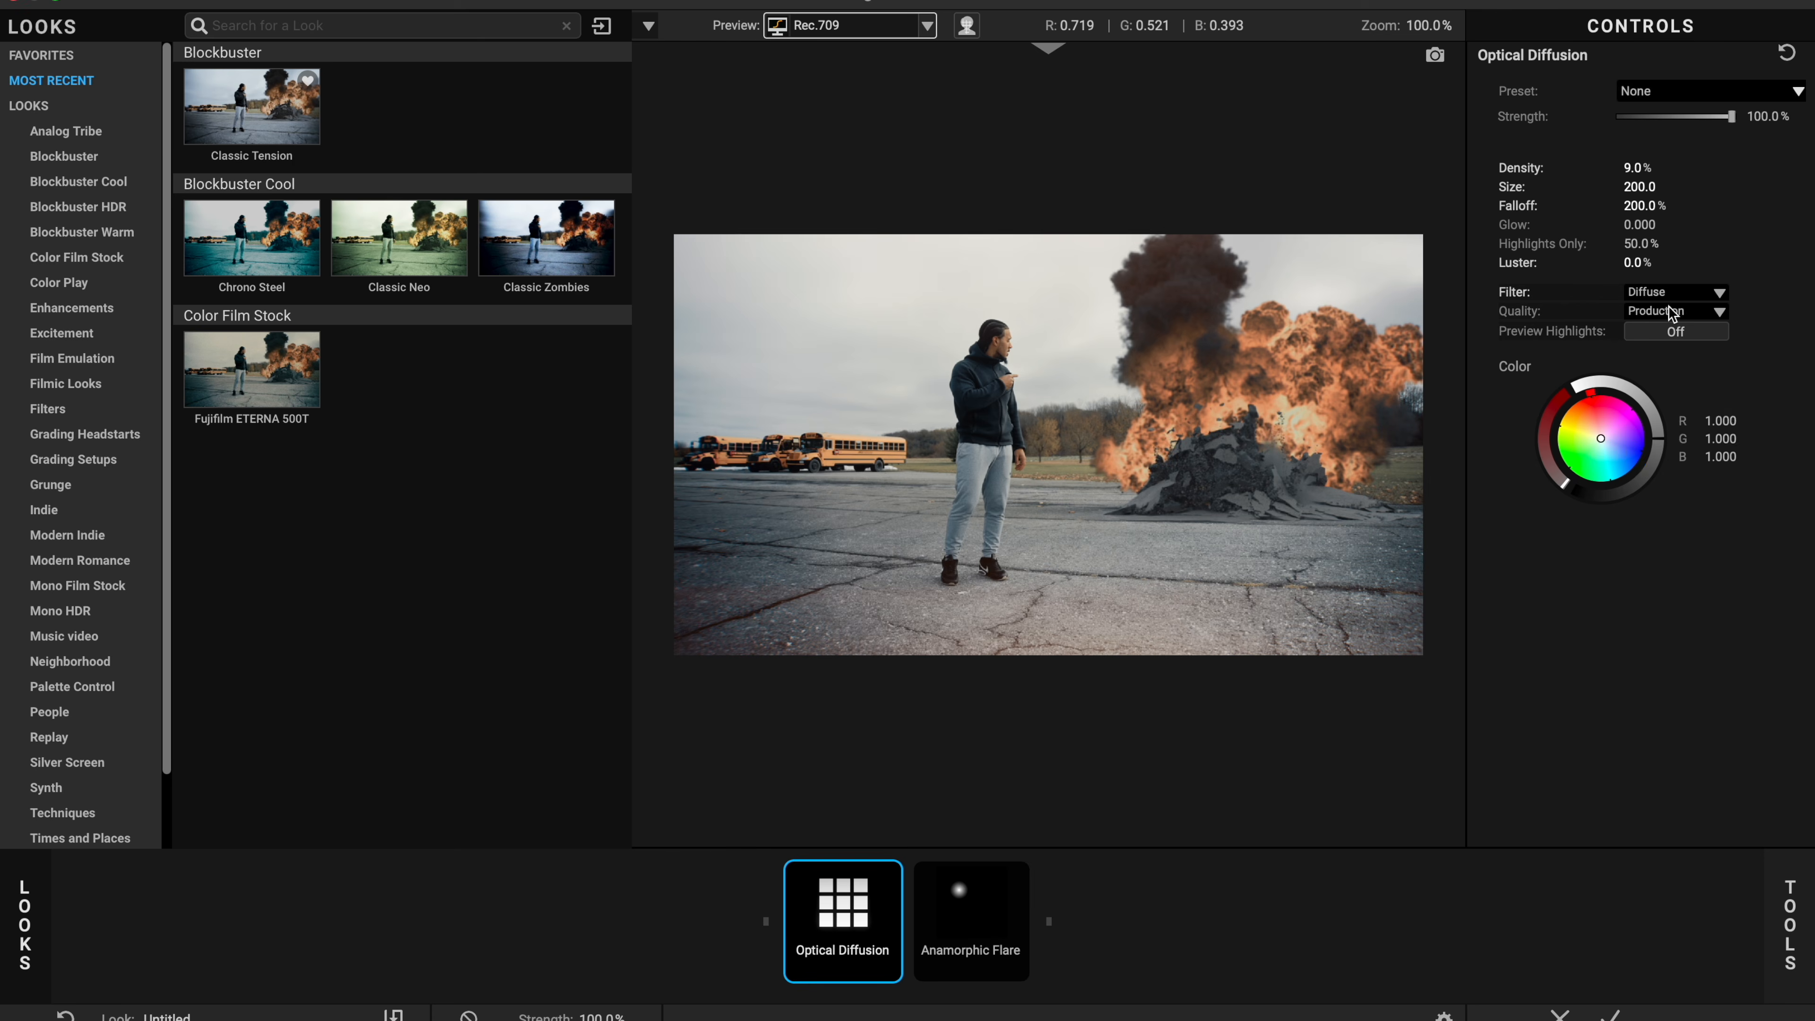
# Step: Add the Mojo II tool with strength about 13.8% and apply the edited look
pyautogui.click(1794, 884)
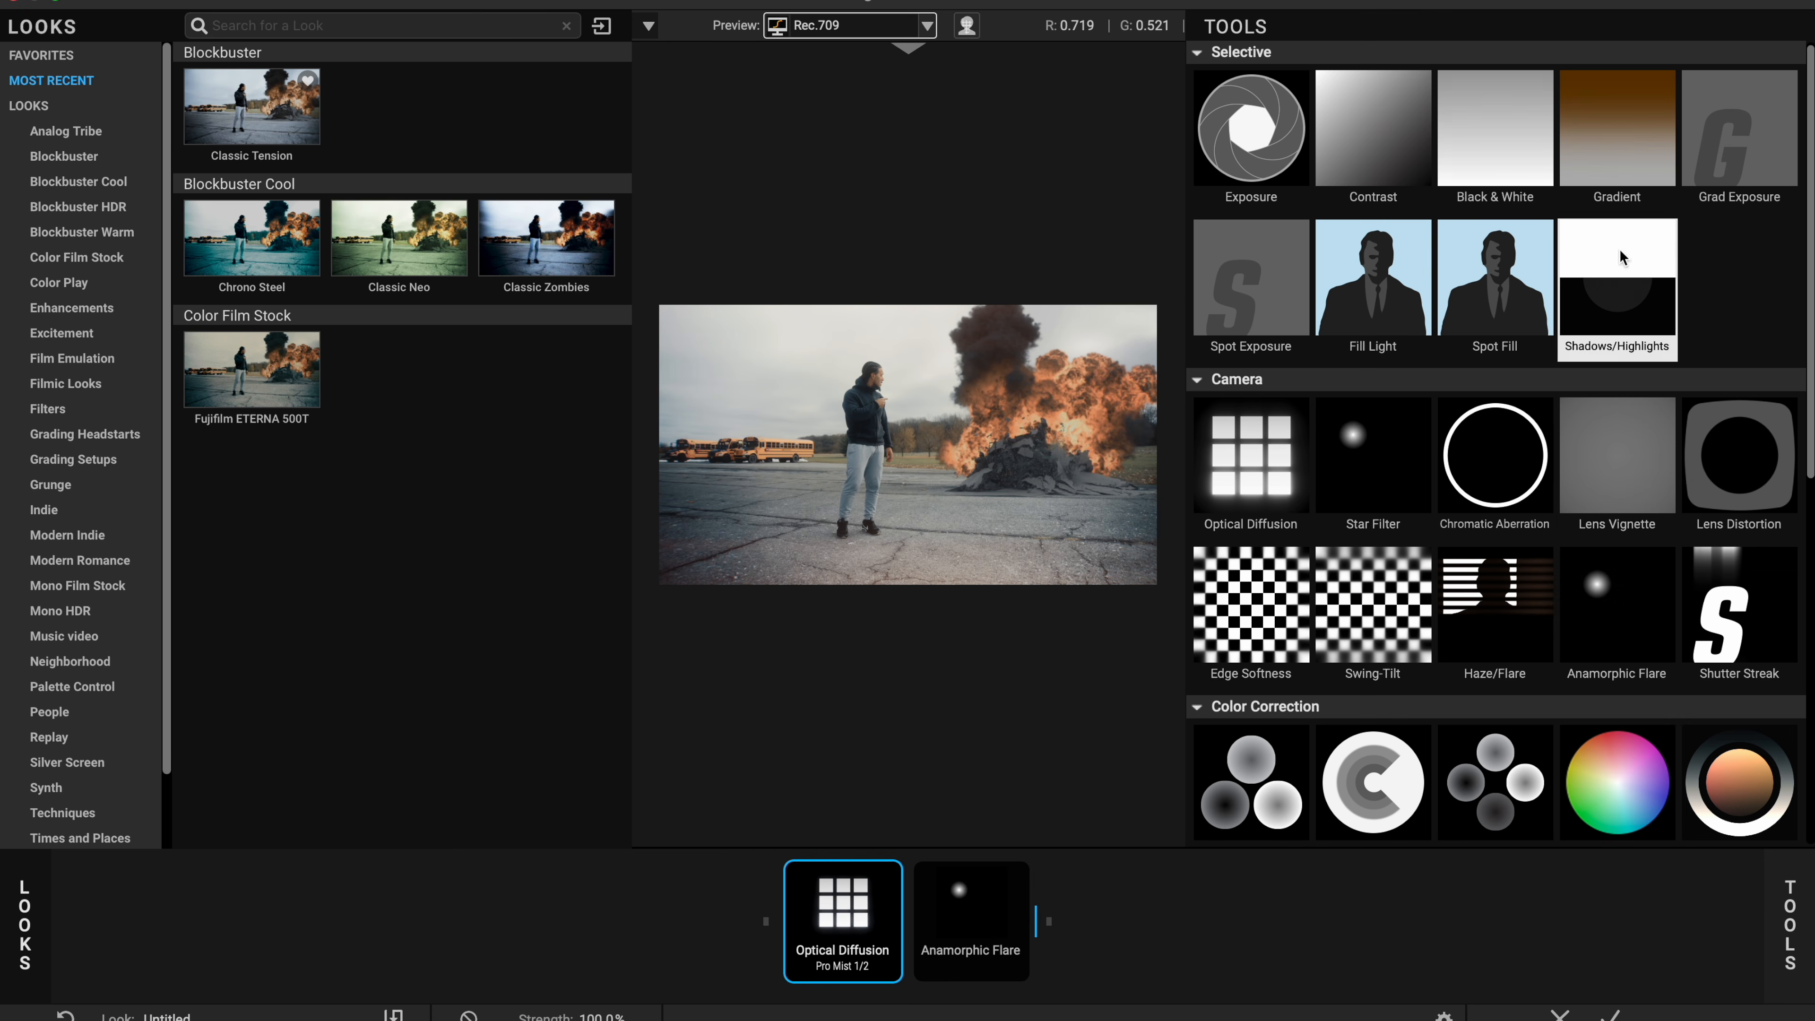
pyautogui.scroll(-1, 1517, 585)
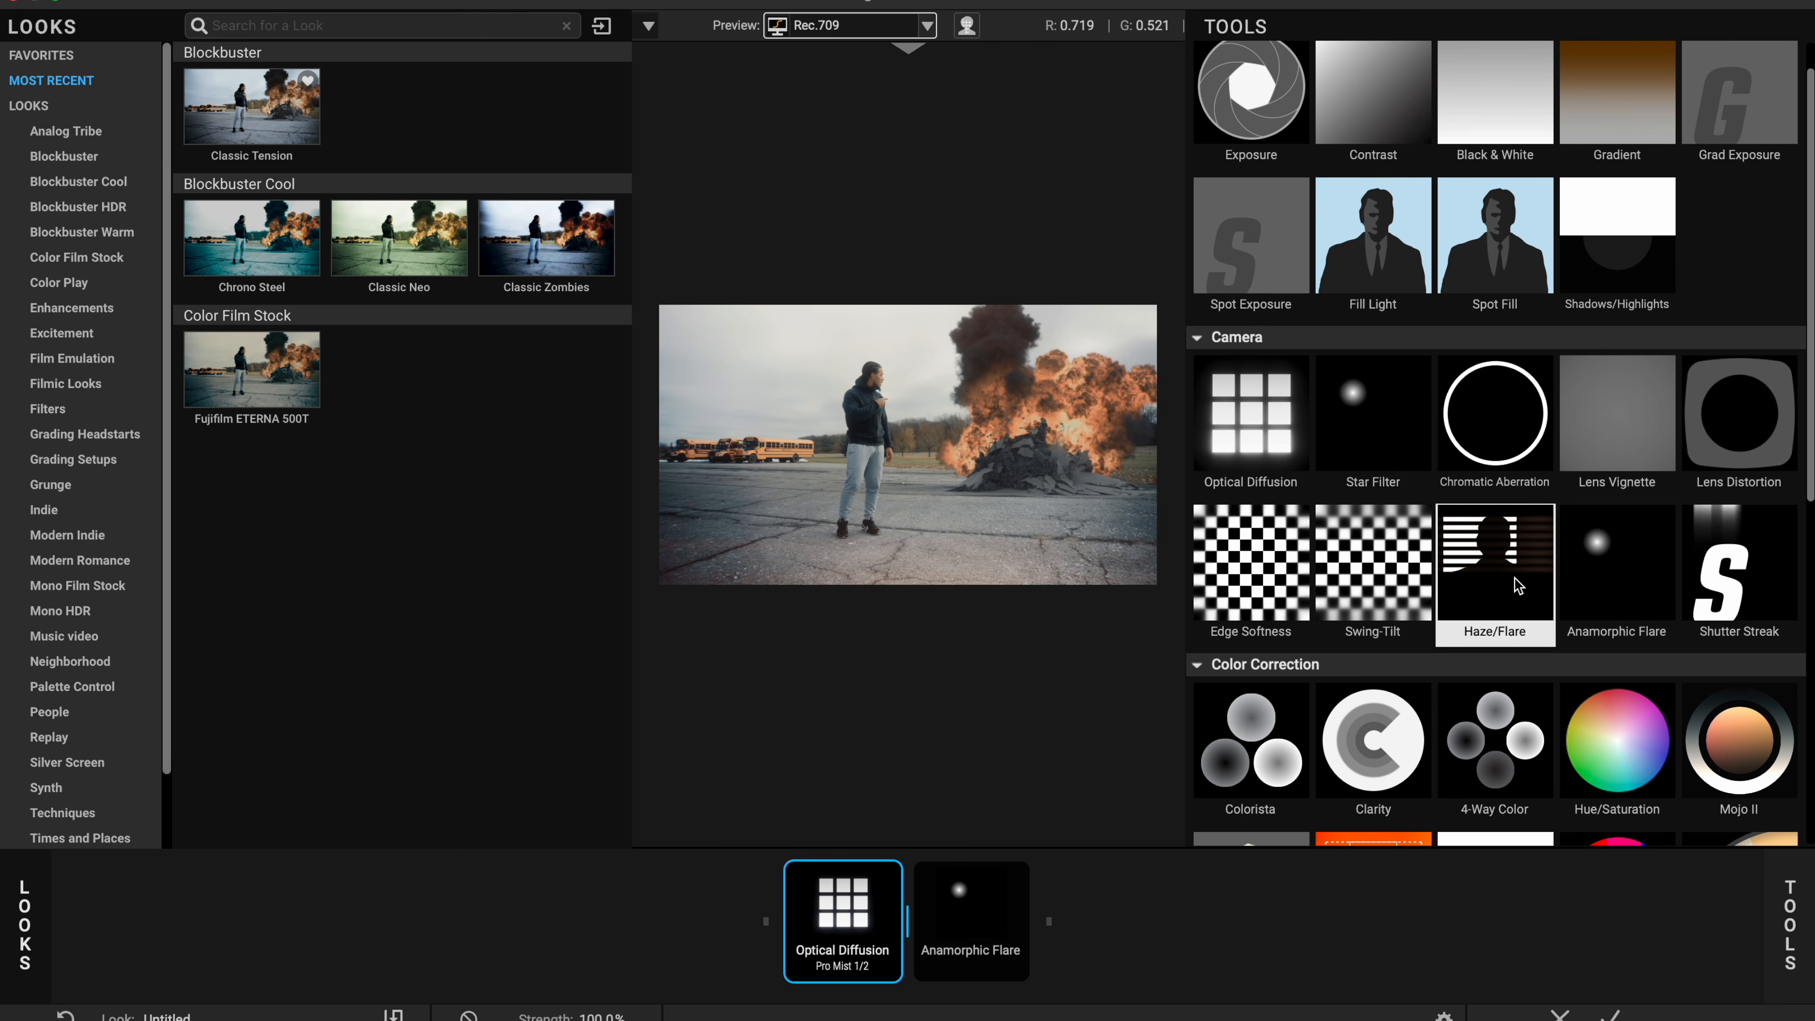
pyautogui.scroll(-3, 1615, 593)
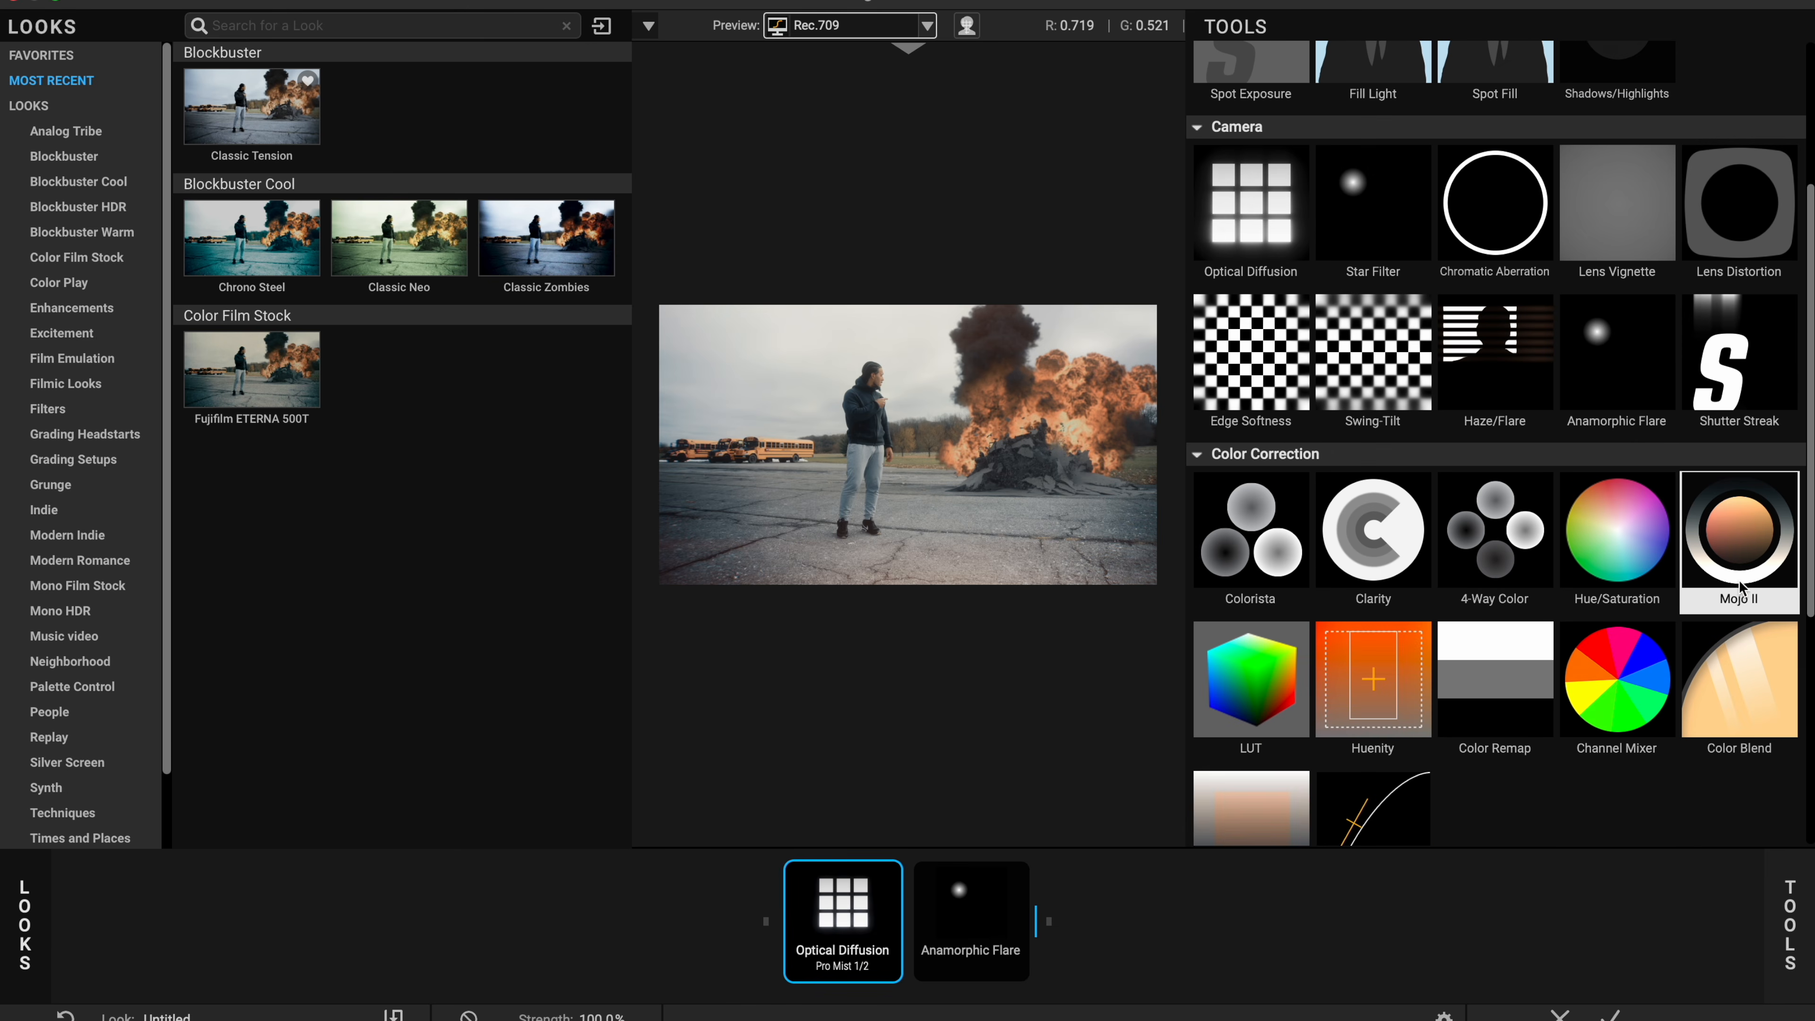
pyautogui.click(1739, 564)
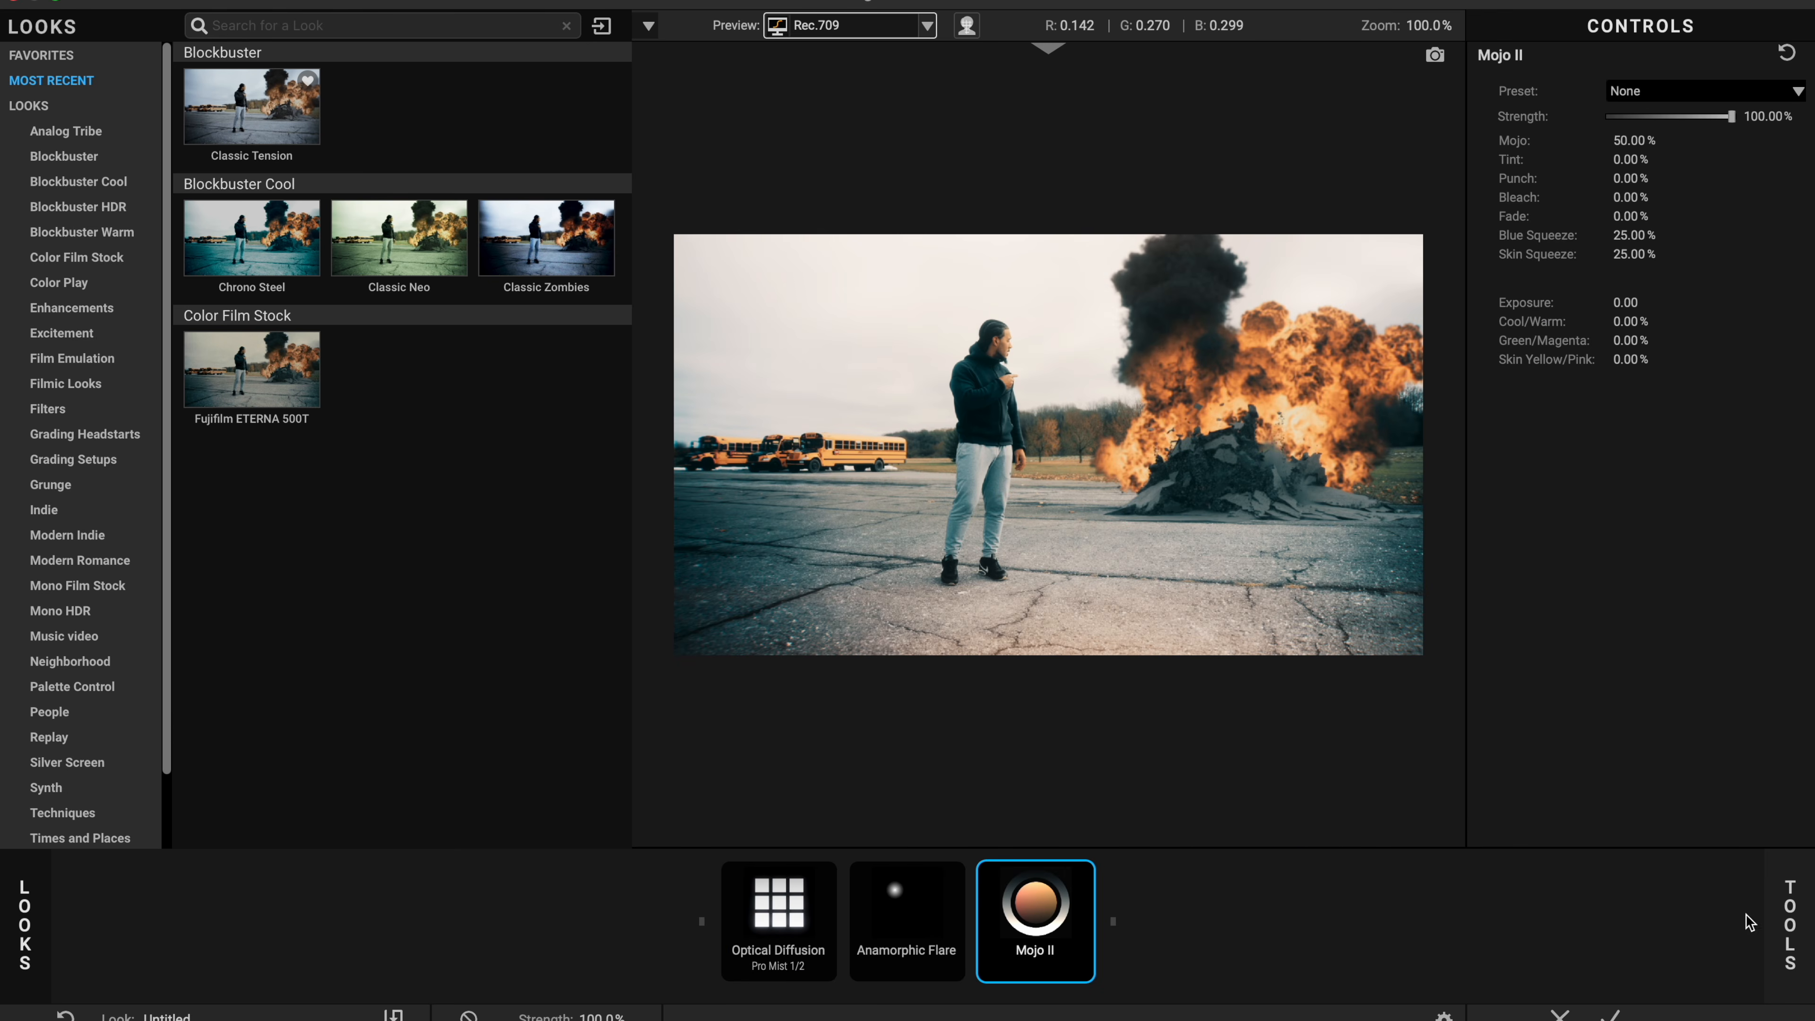
pyautogui.moveTo(1723, 119); pyautogui.dragTo(1621, 137)
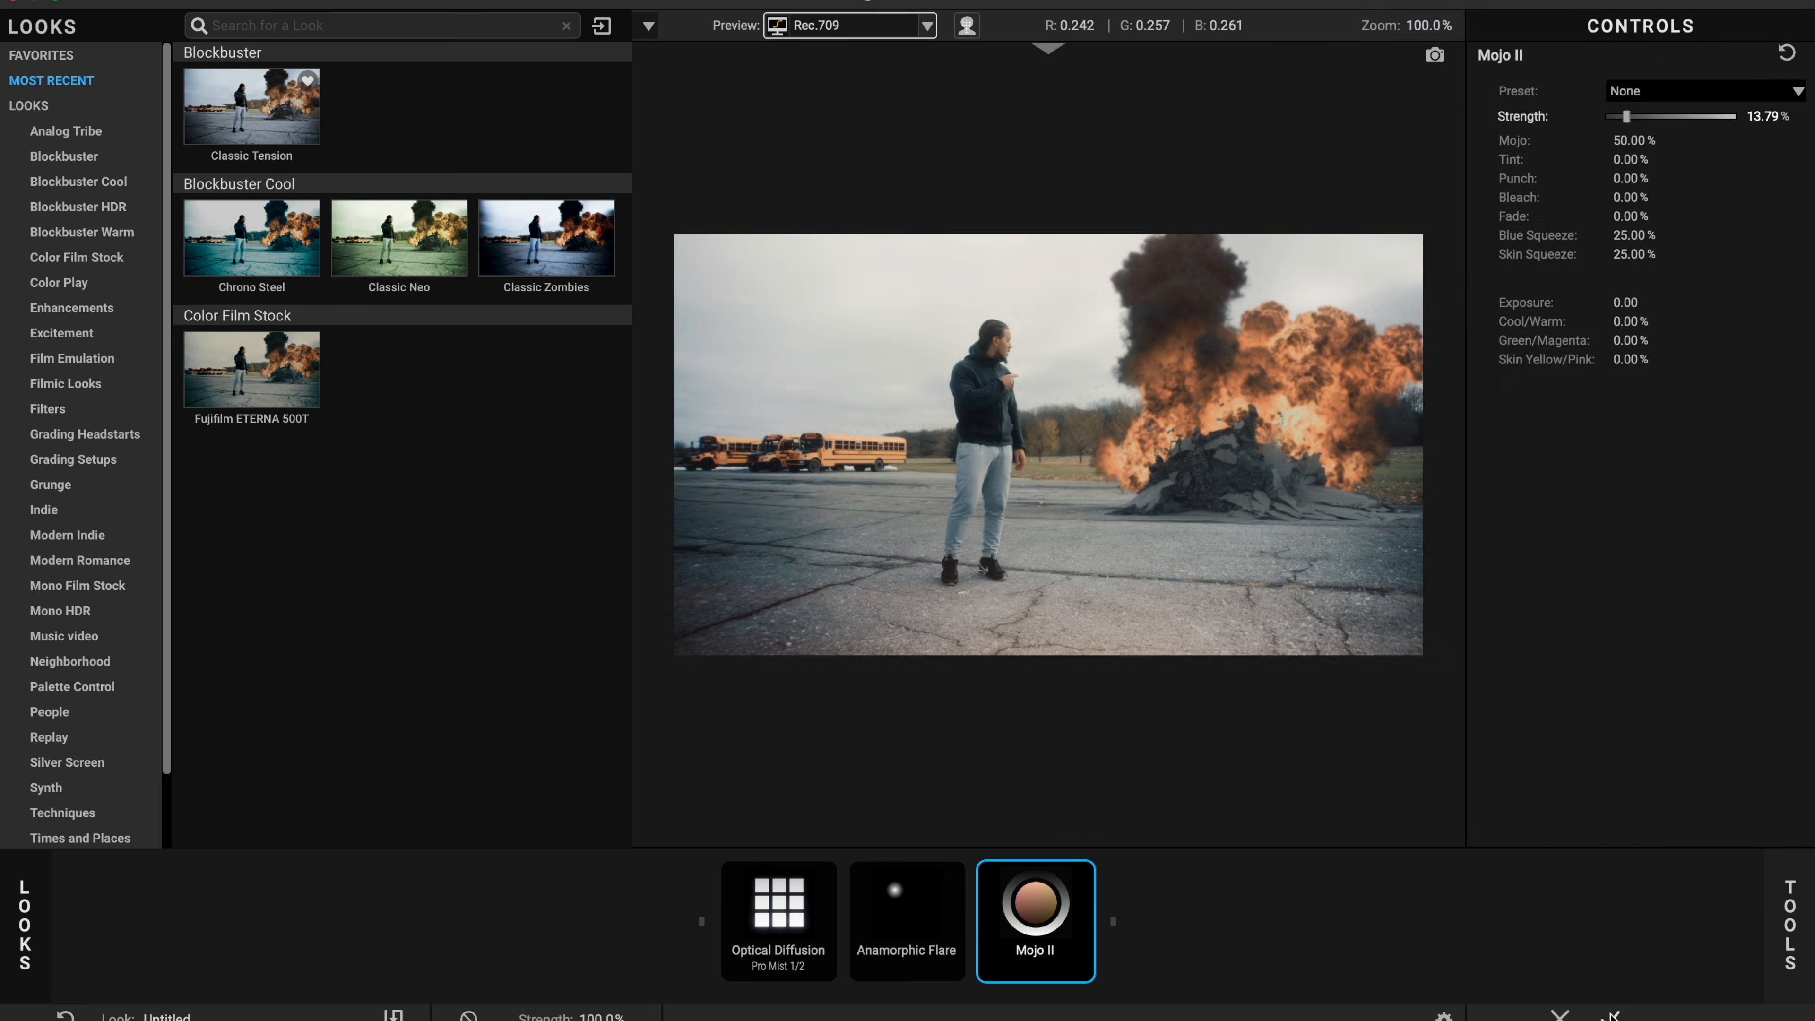
pyautogui.click(1612, 1014)
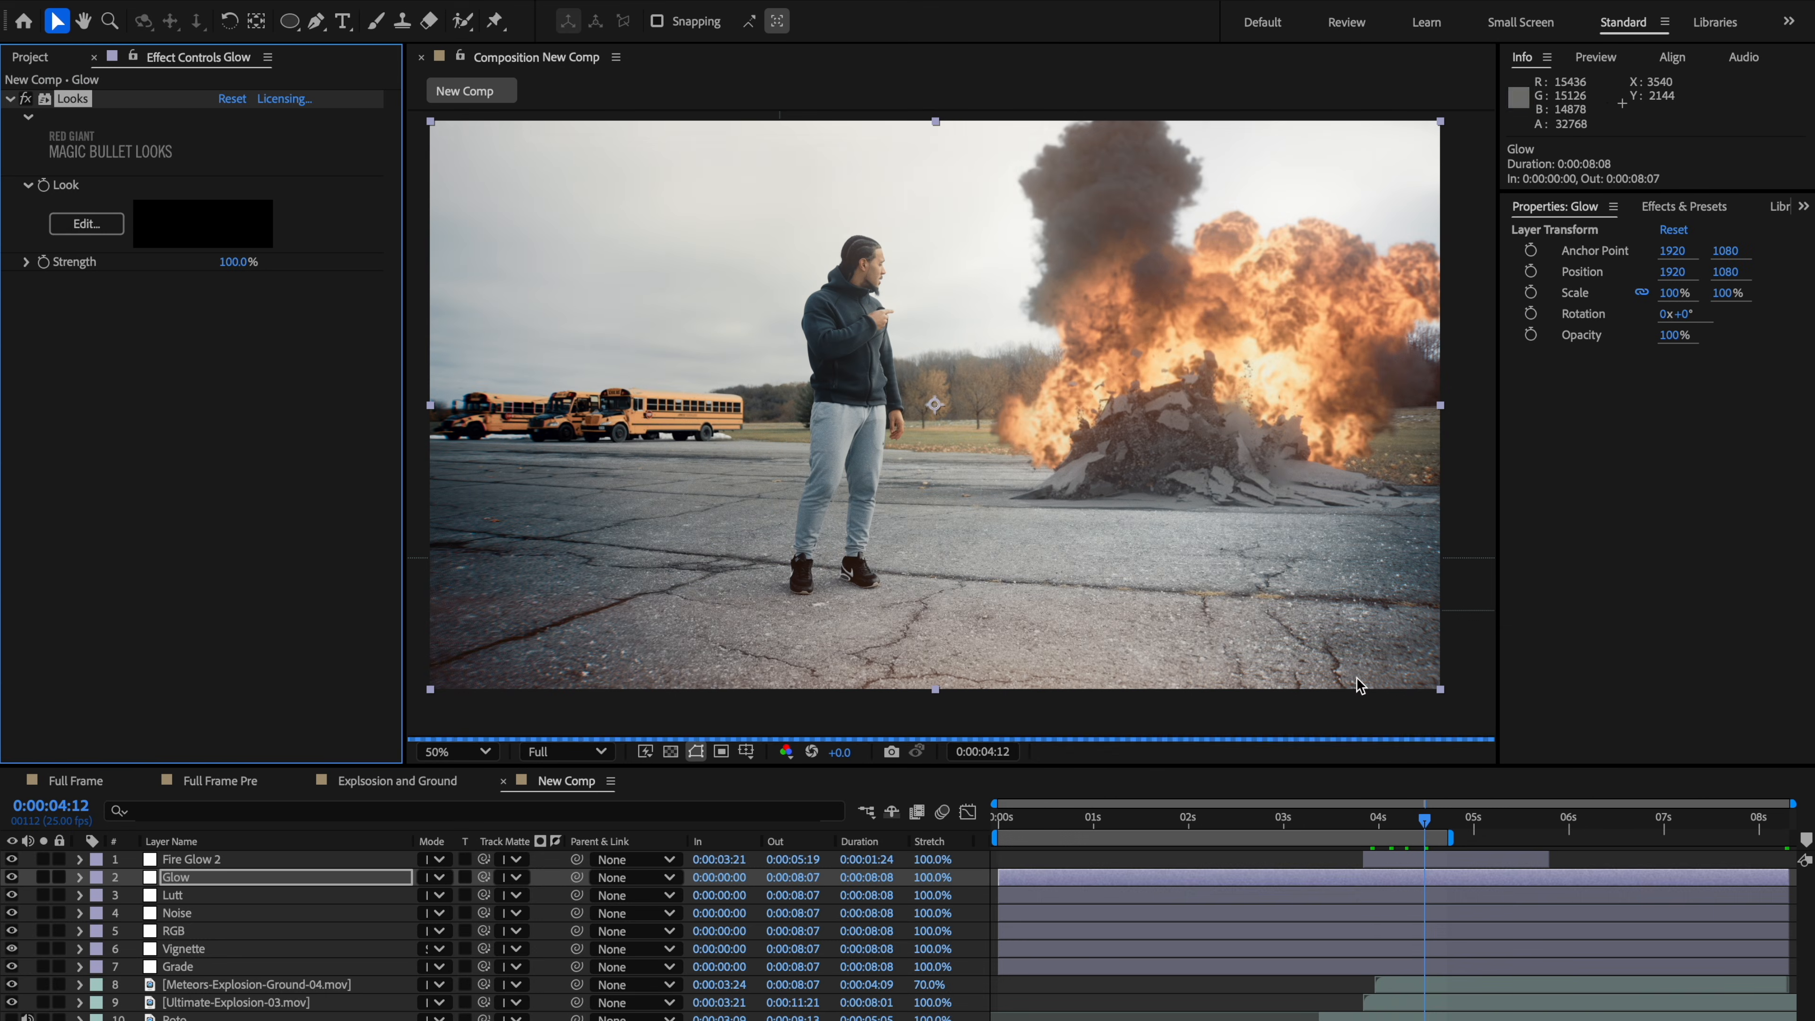
# Step: Reopen the Looks editor, apply the Subtle Warm preset to Anamorphic Flare and set its strength to 28.7%
pyautogui.scroll(2, 1135, 485)
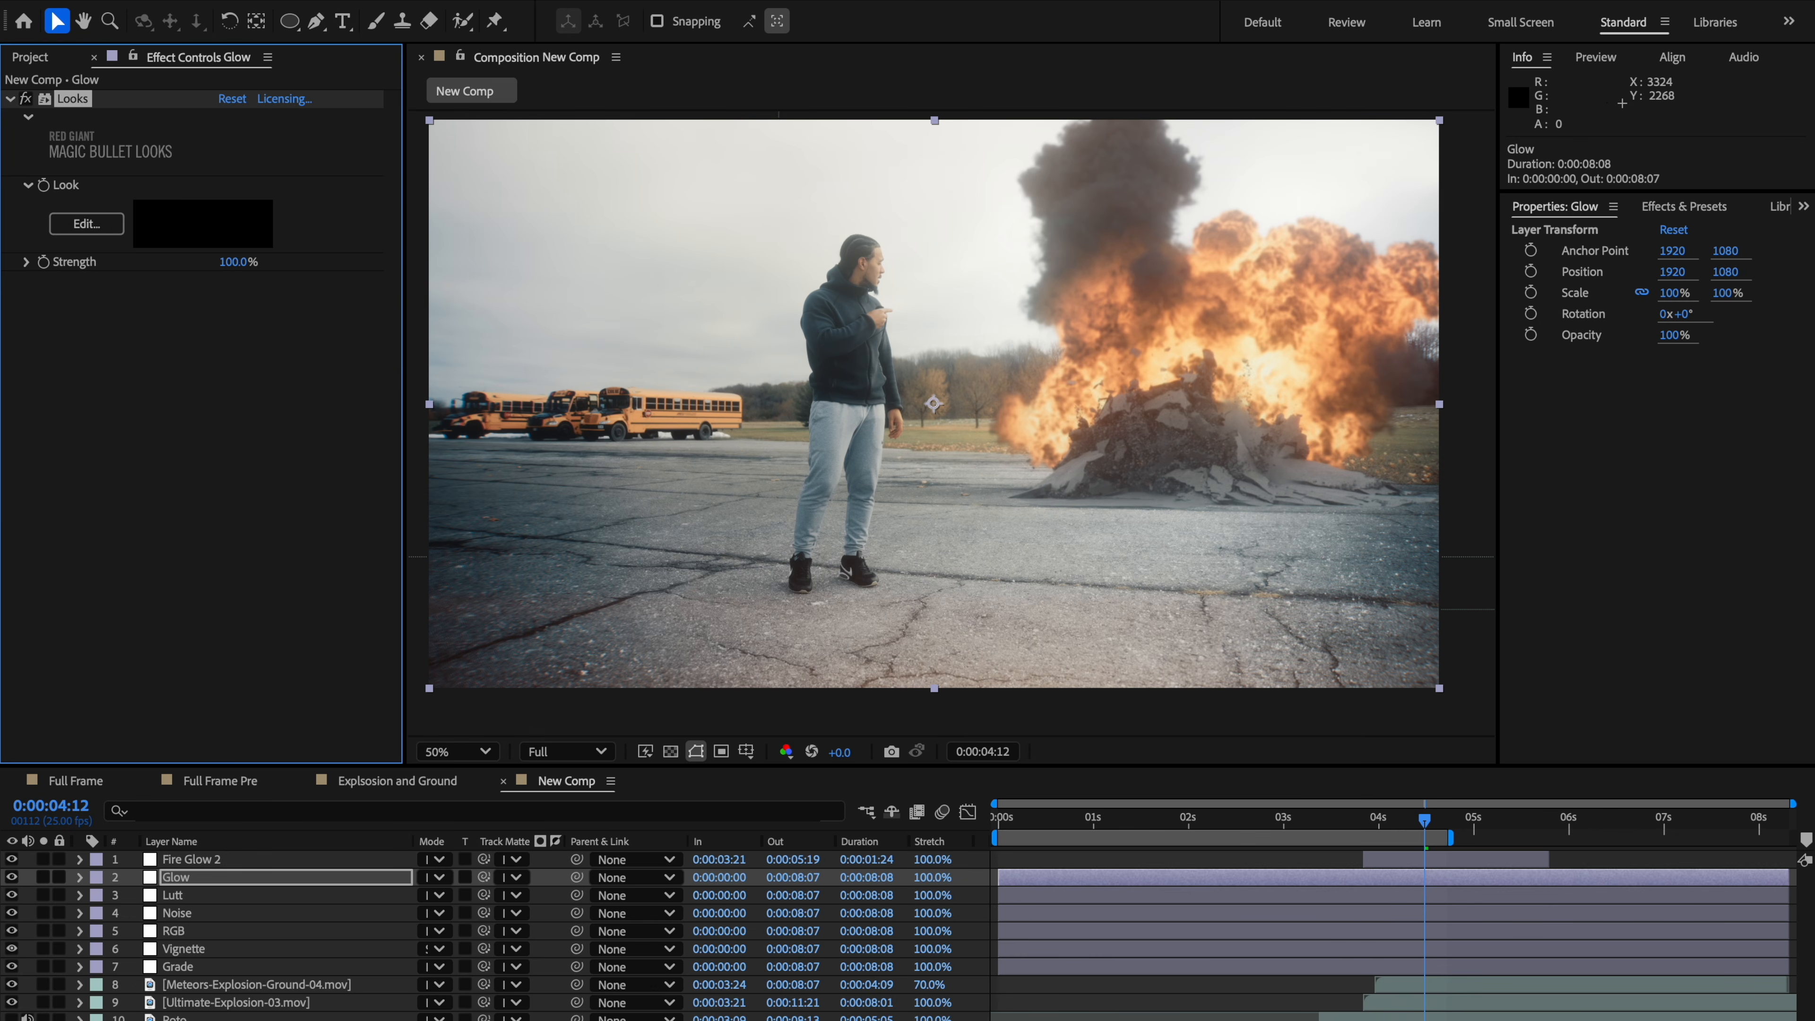
pyautogui.click(1386, 826)
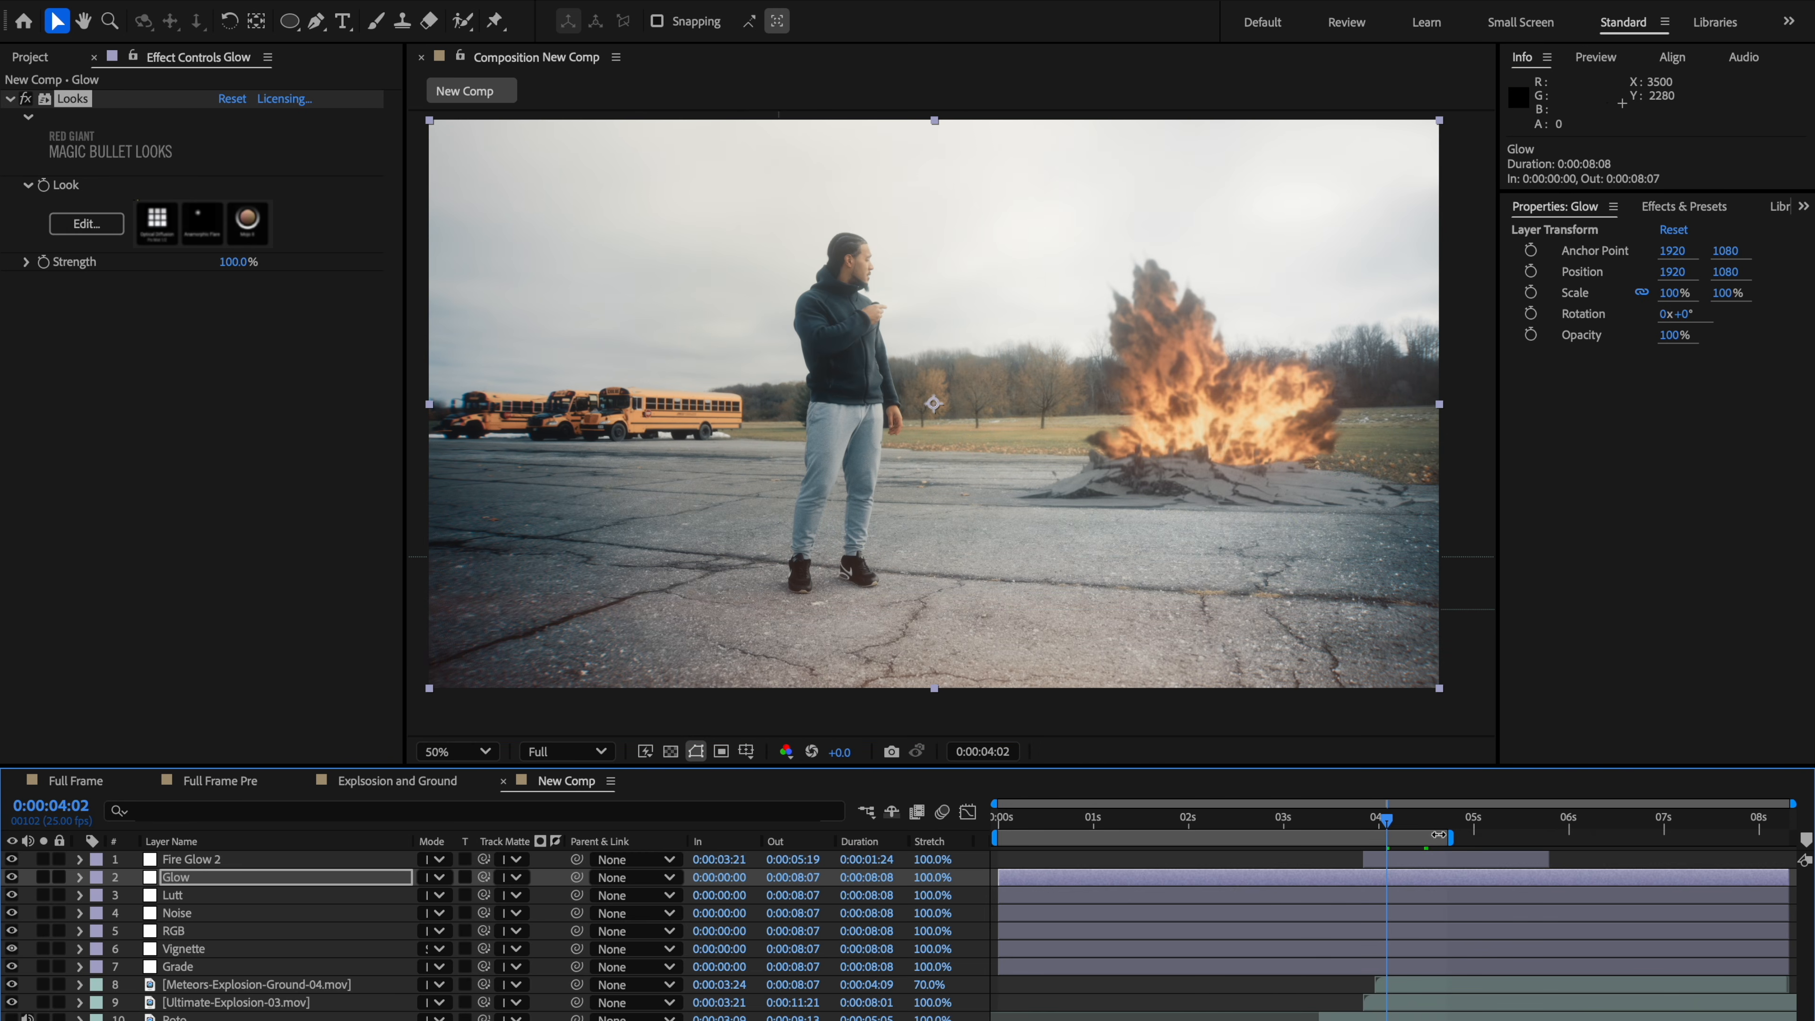
pyautogui.click(1398, 824)
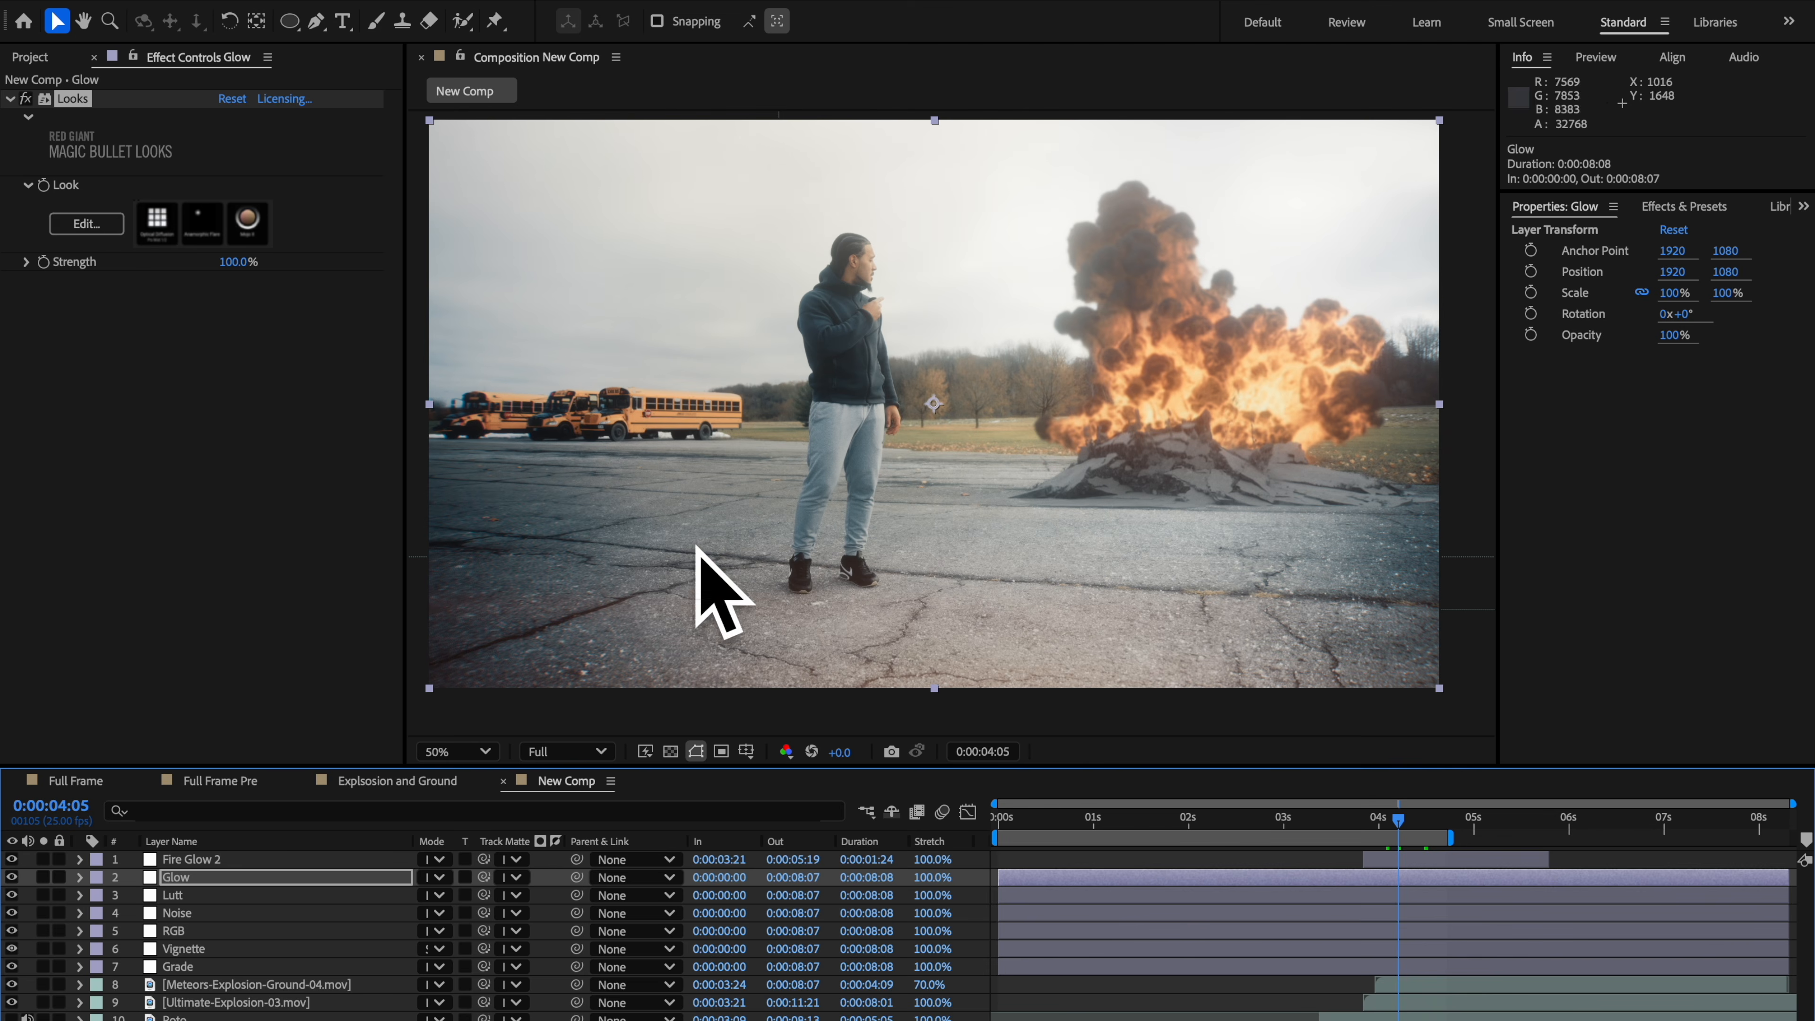
pyautogui.click(82, 223)
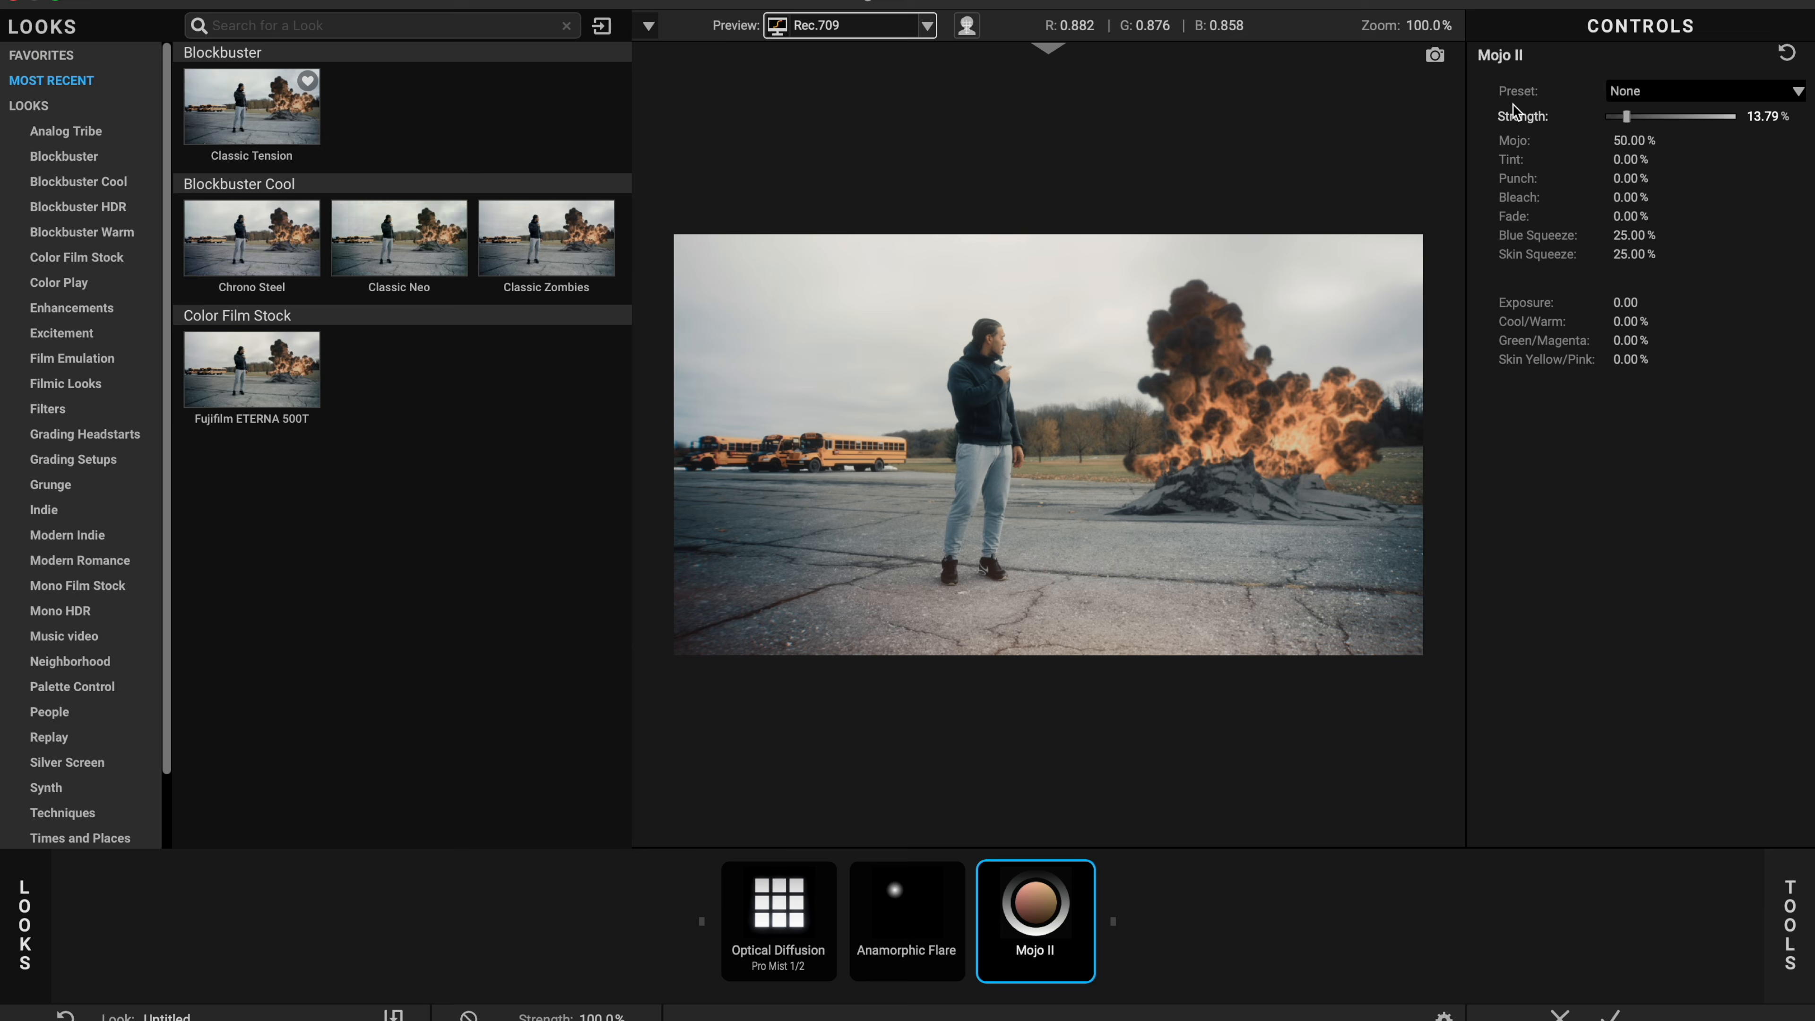
pyautogui.click(914, 911)
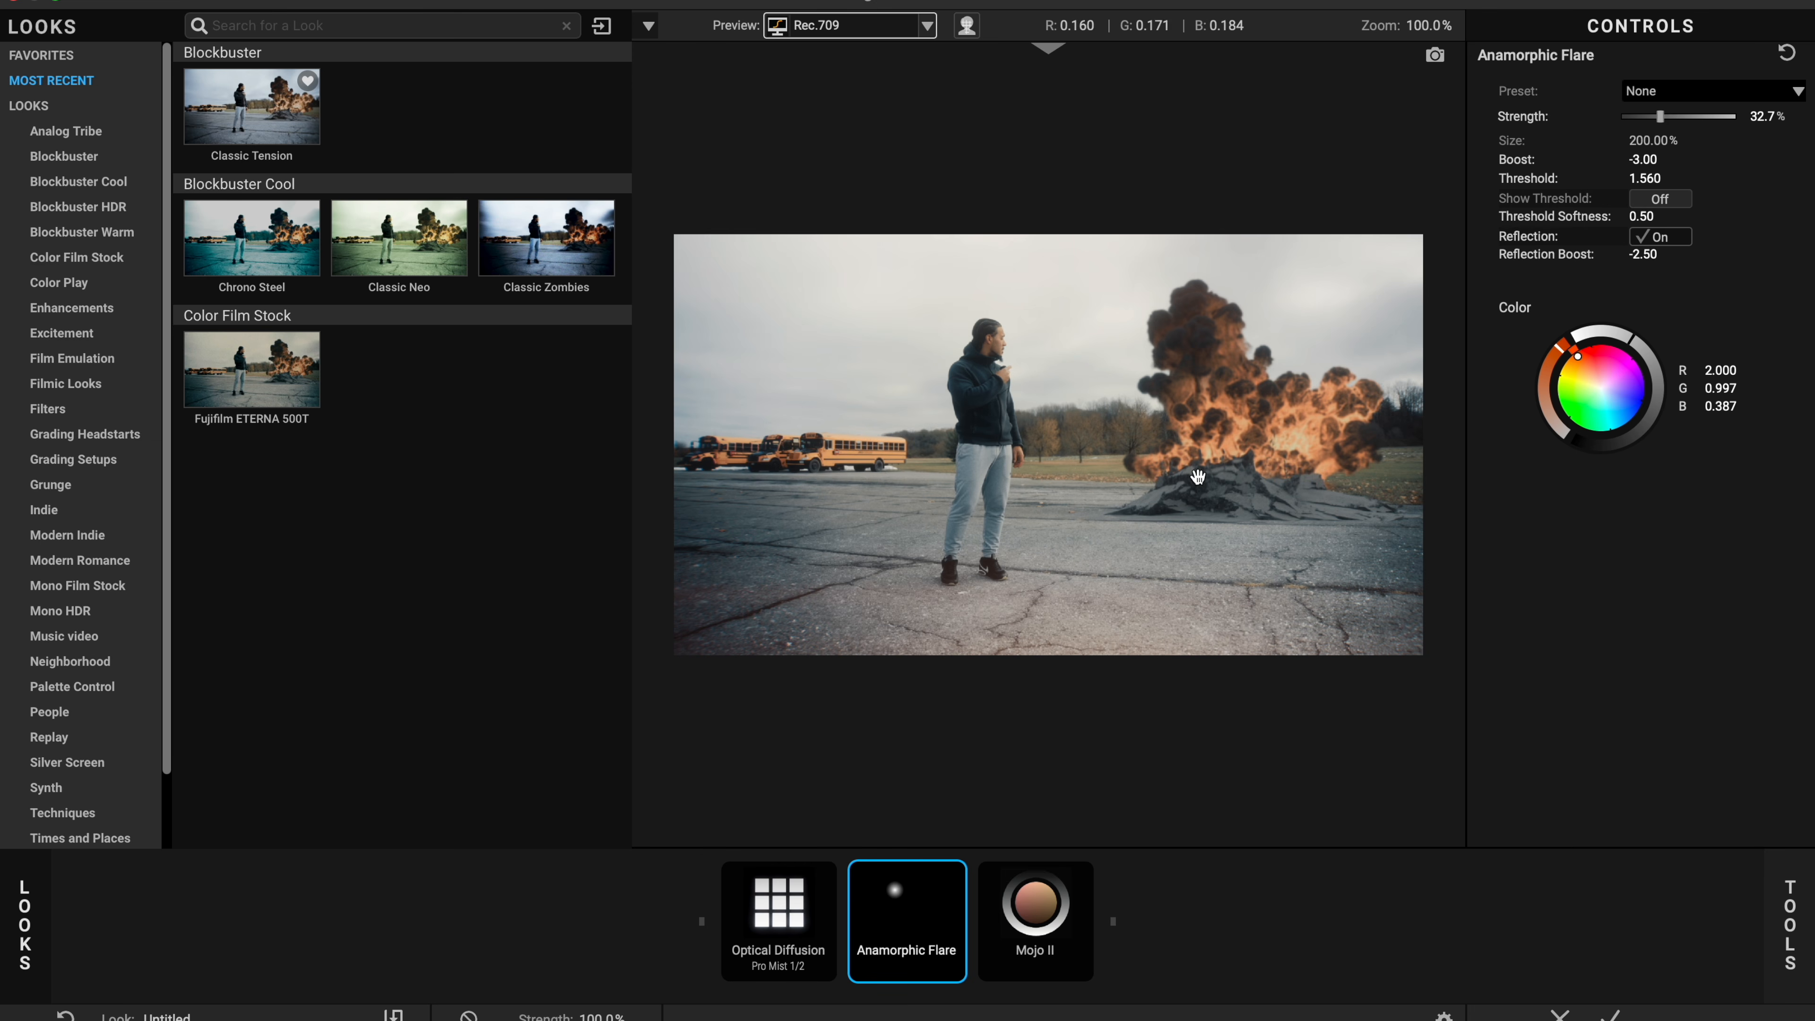
pyautogui.scroll(-4, 1197, 477)
pyautogui.scroll(5, 1198, 477)
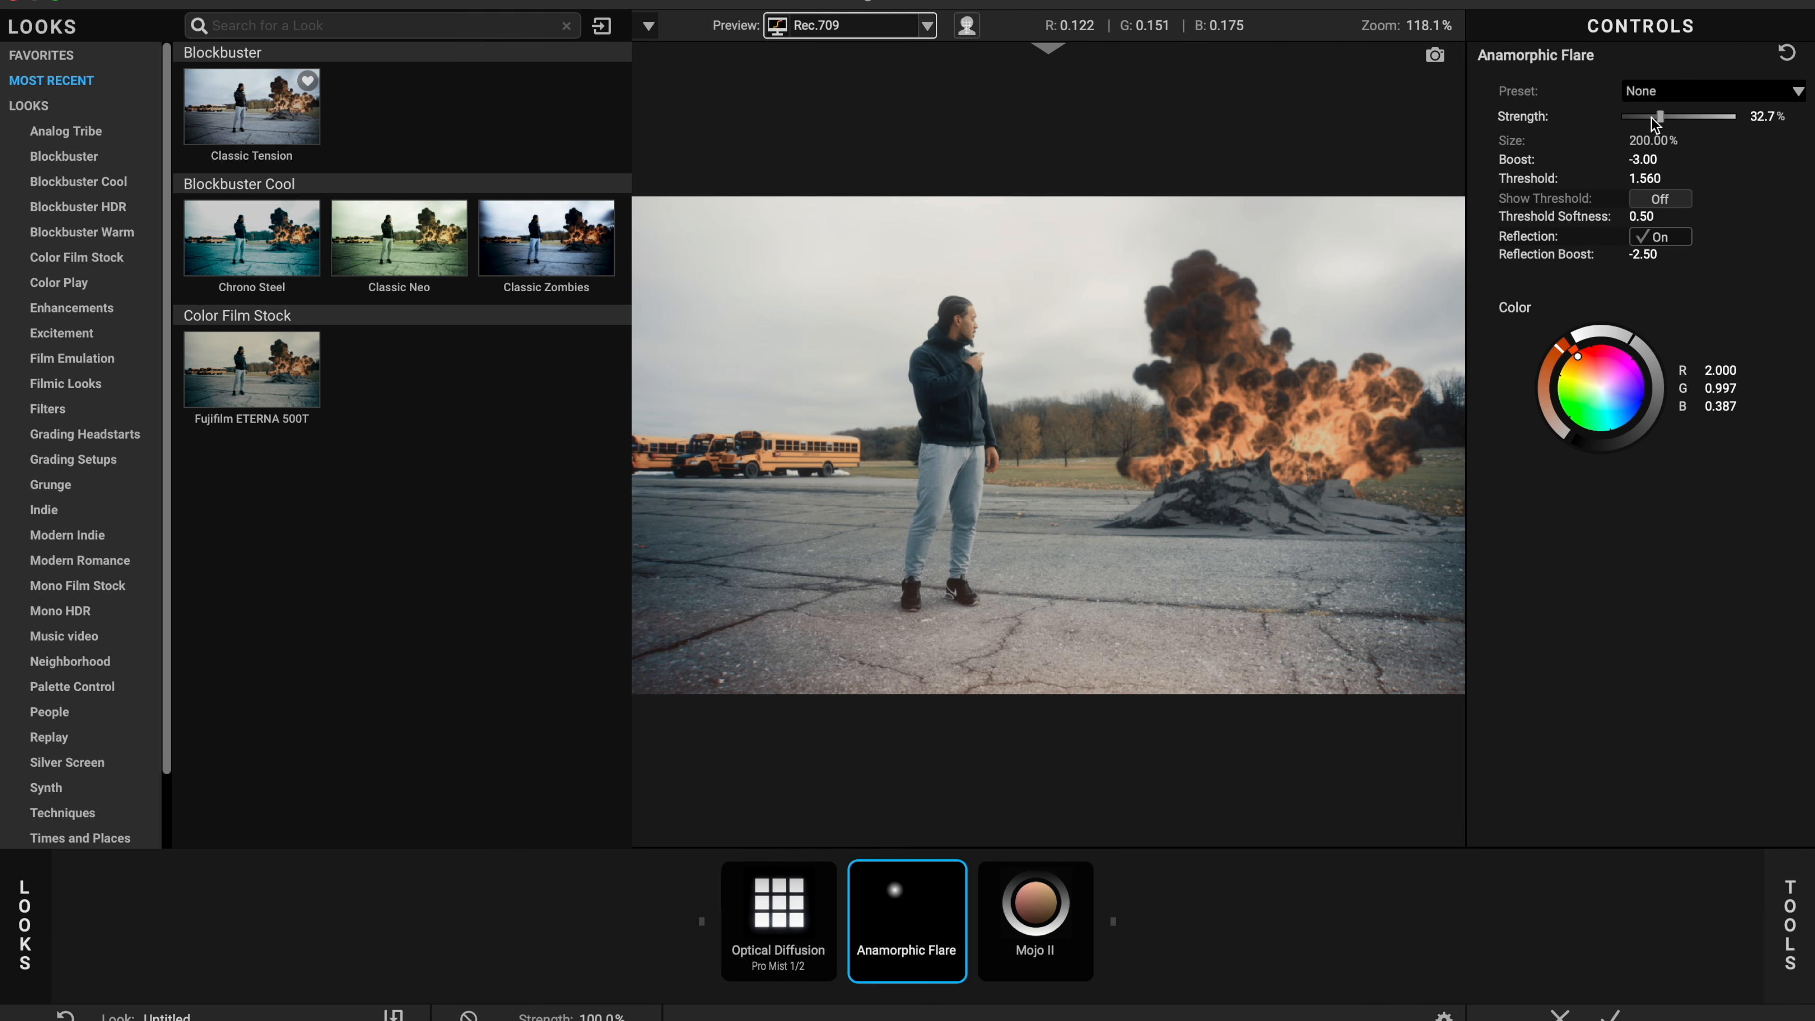
pyautogui.moveTo(1695, 126); pyautogui.dragTo(1620, 155)
pyautogui.click(1664, 93)
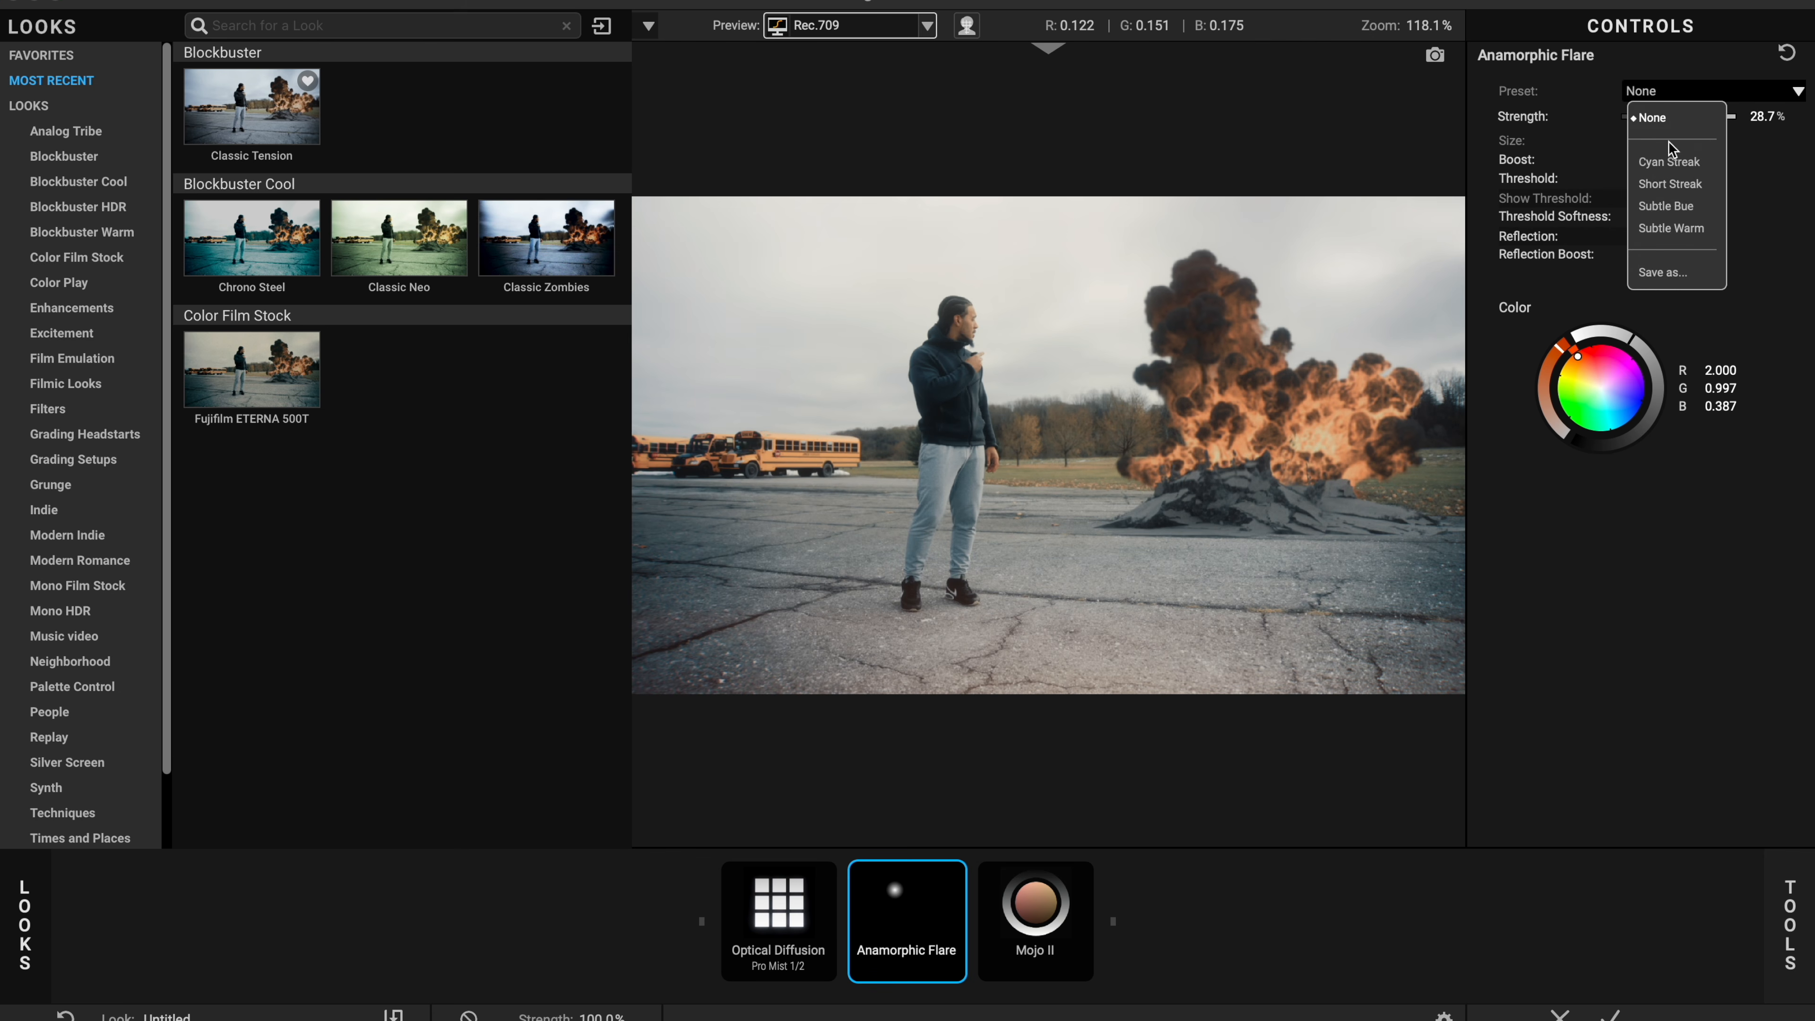
pyautogui.click(1673, 226)
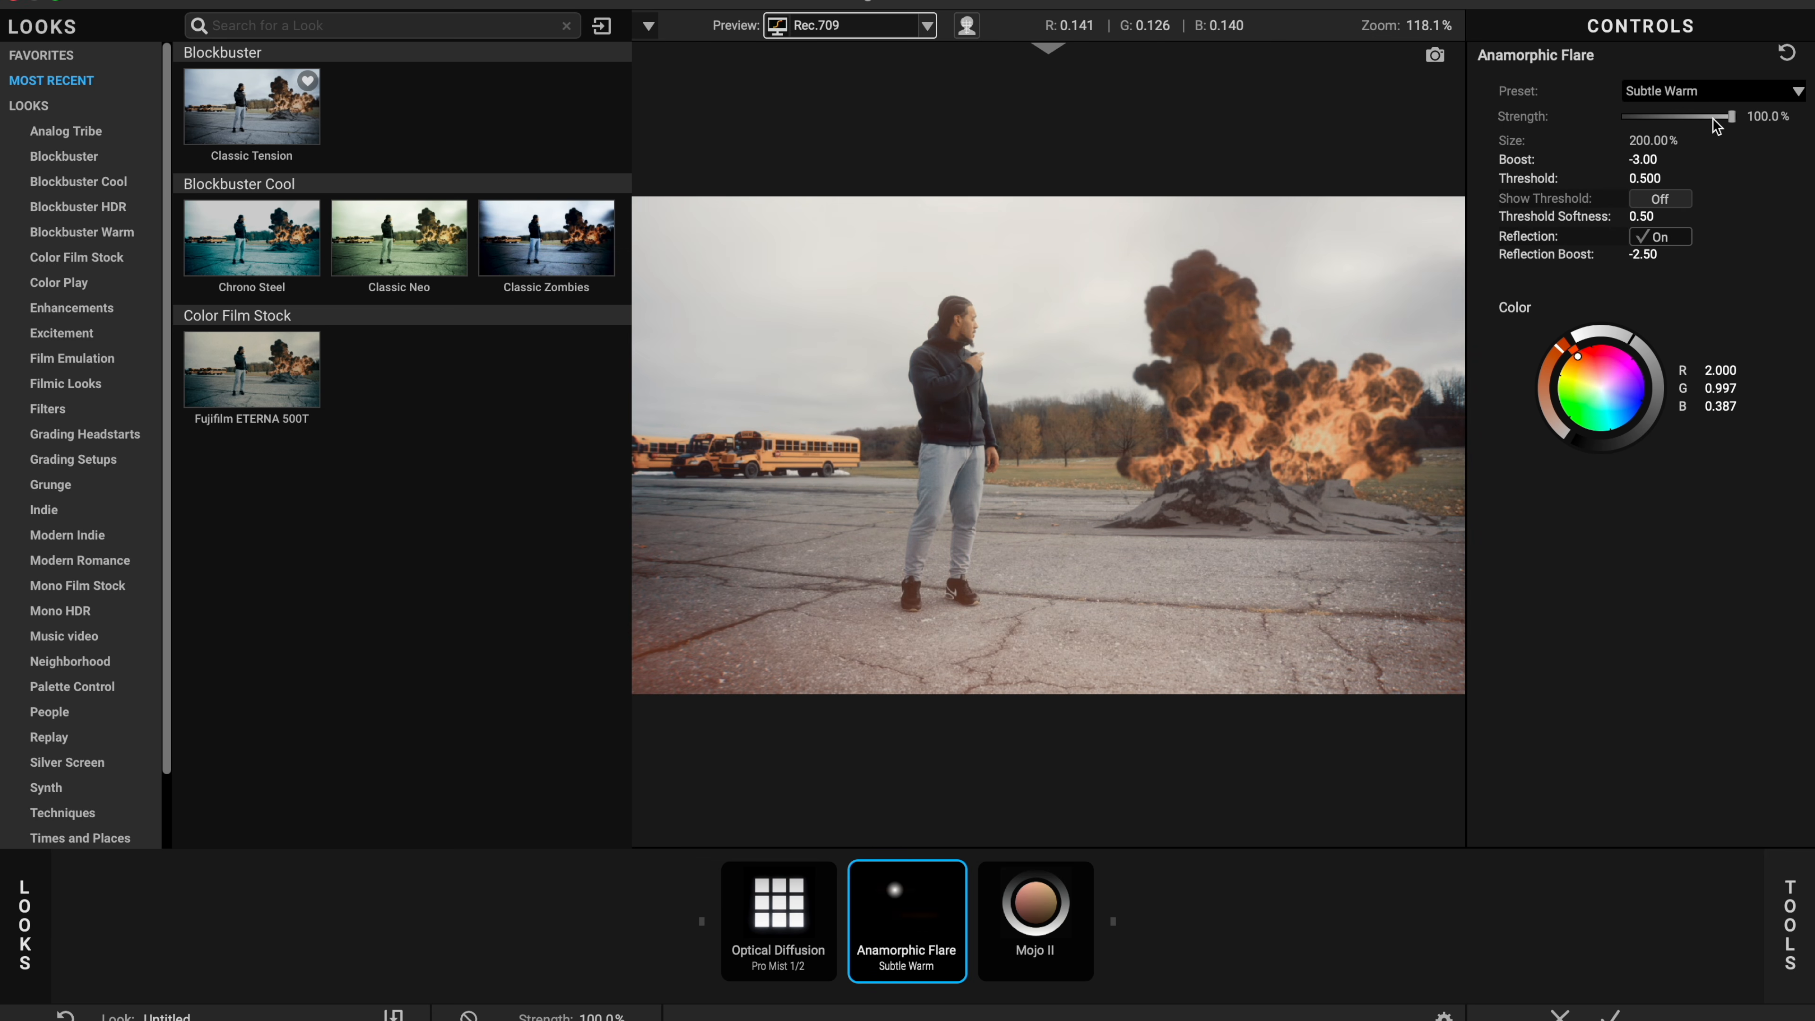
pyautogui.moveTo(1721, 126); pyautogui.dragTo(1656, 140)
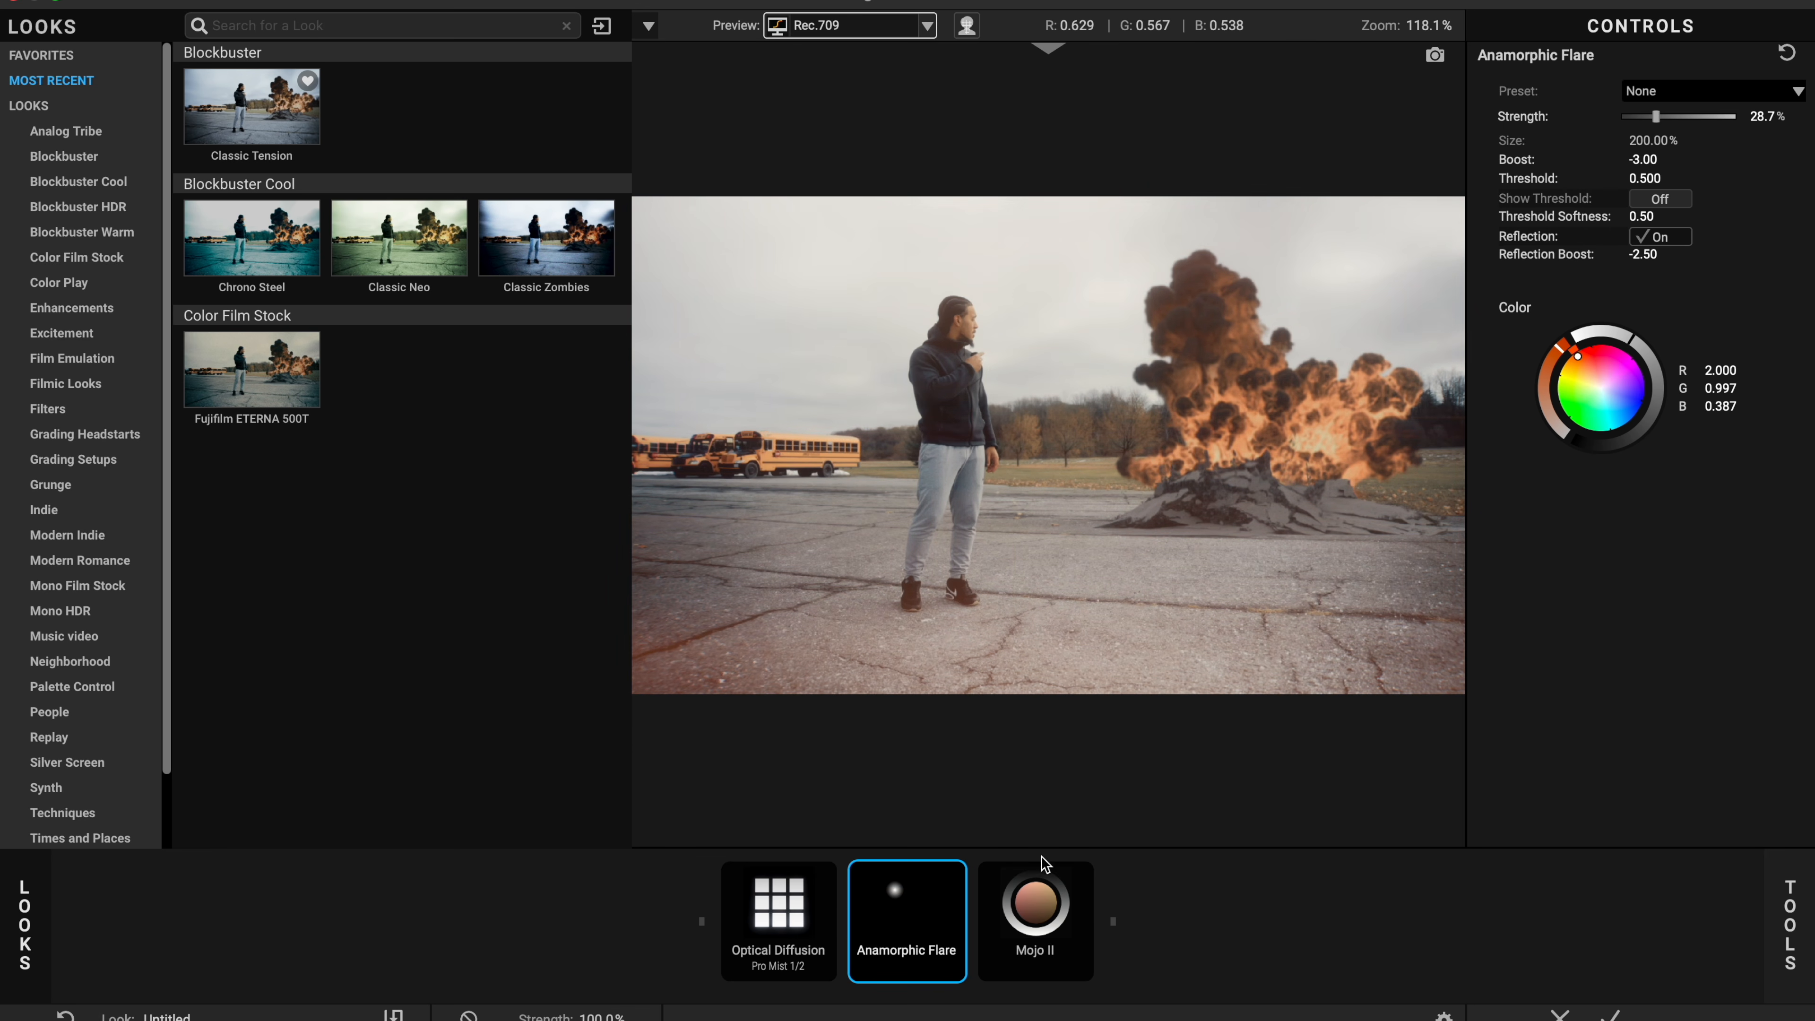
# Step: Set Optical Diffusion strength to about 41.5% and move the work area start to 0:00:00:03
pyautogui.click(785, 926)
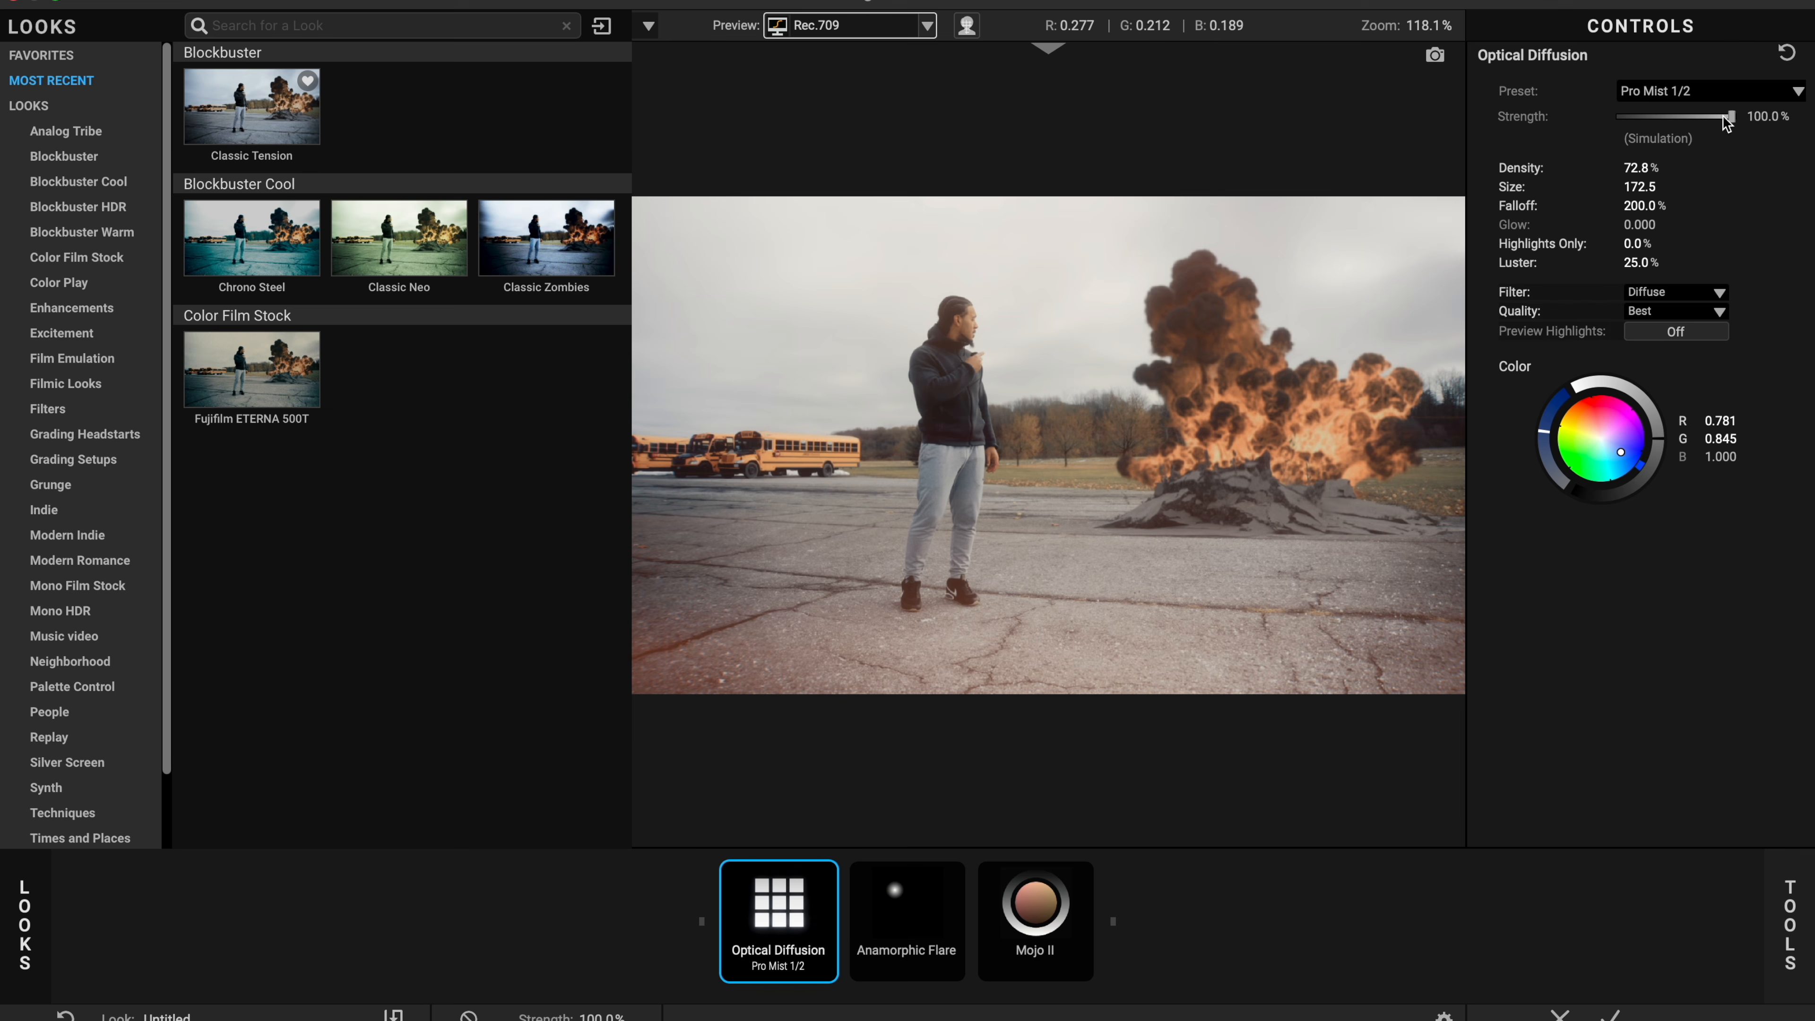
pyautogui.moveTo(1723, 117); pyautogui.dragTo(1667, 122)
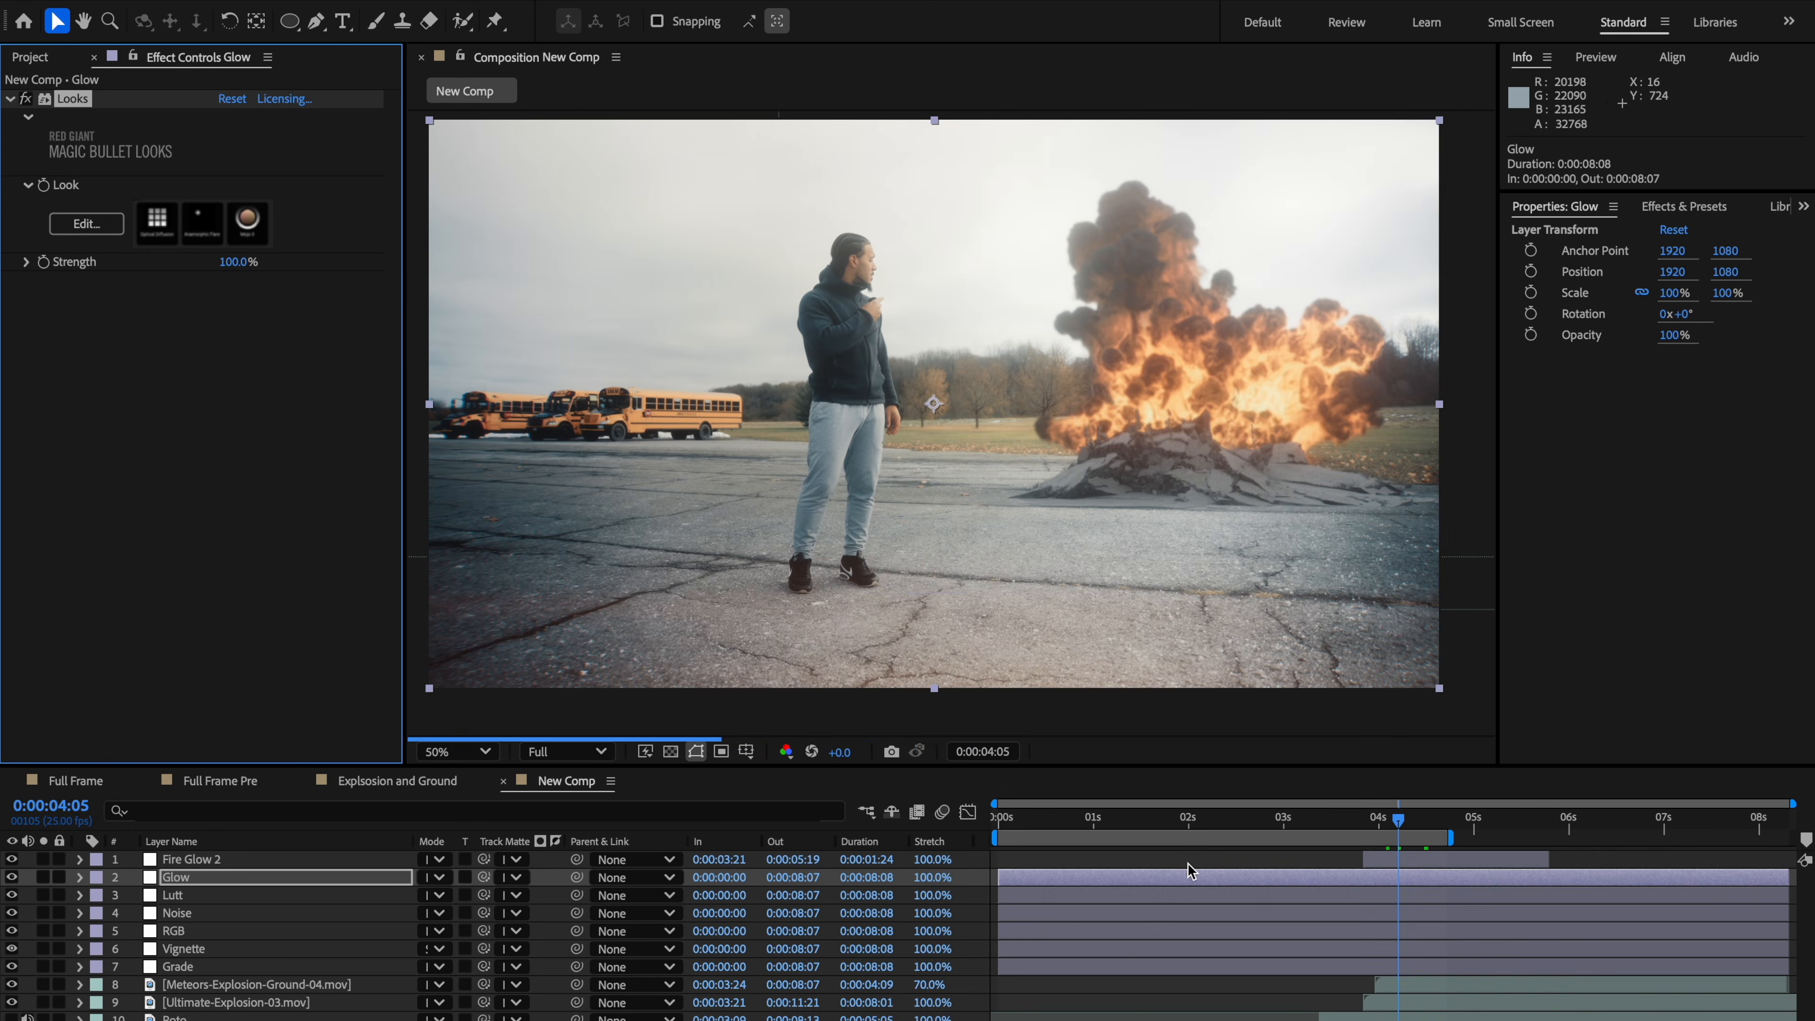
pyautogui.moveTo(1400, 833); pyautogui.dragTo(1344, 833)
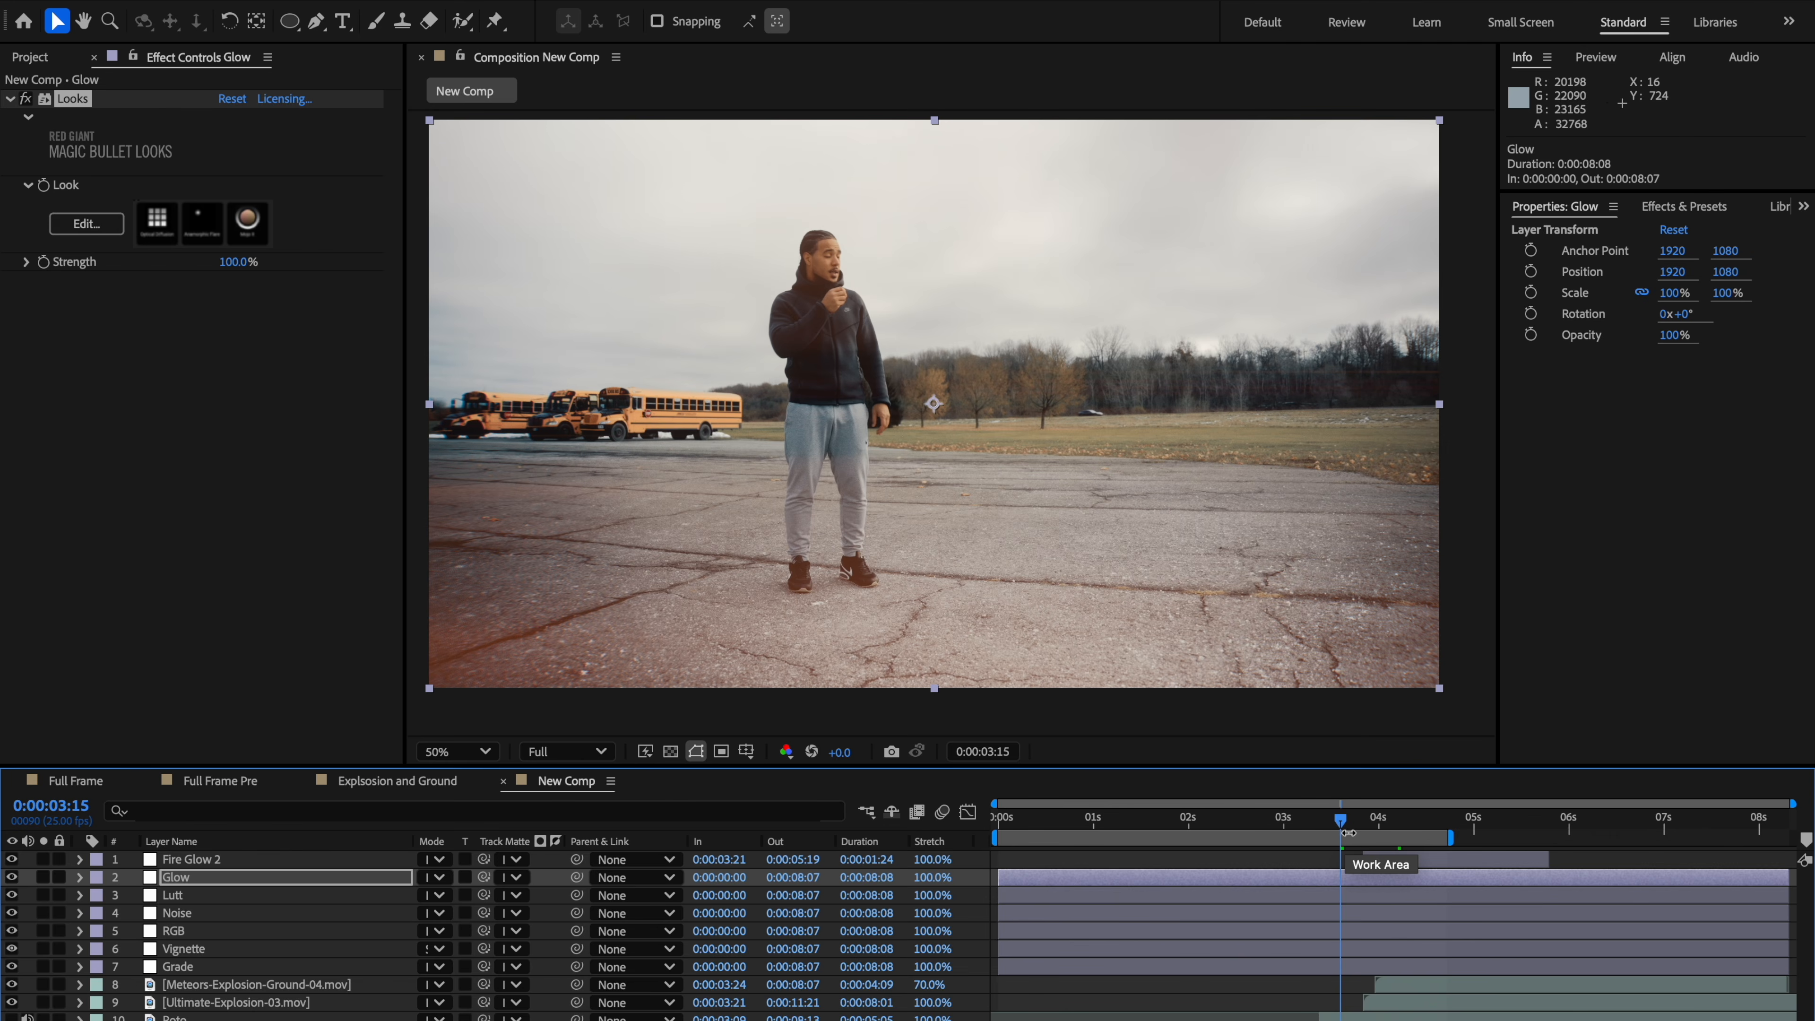
pyautogui.moveTo(1349, 833); pyautogui.dragTo(1363, 827)
pyautogui.click(1367, 826)
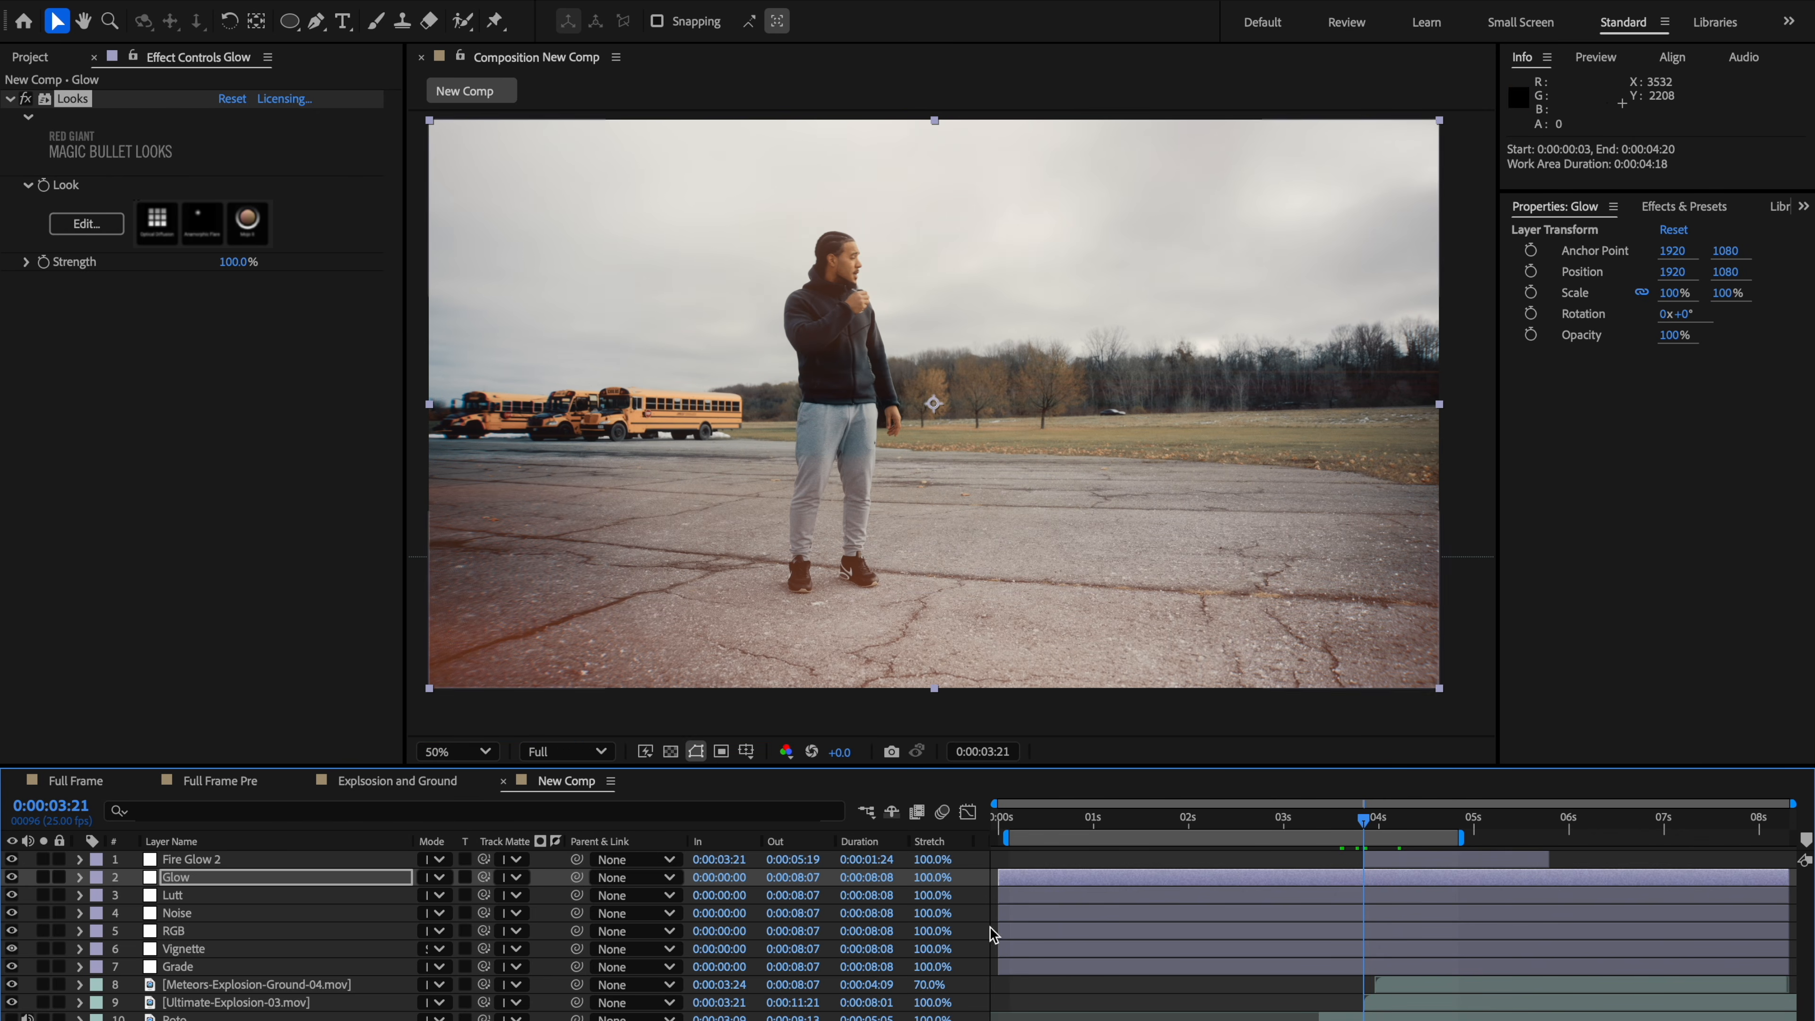
# Step: Reopen the Looks editor and try to delete the Anamorphic Flare tool
pyautogui.click(92, 226)
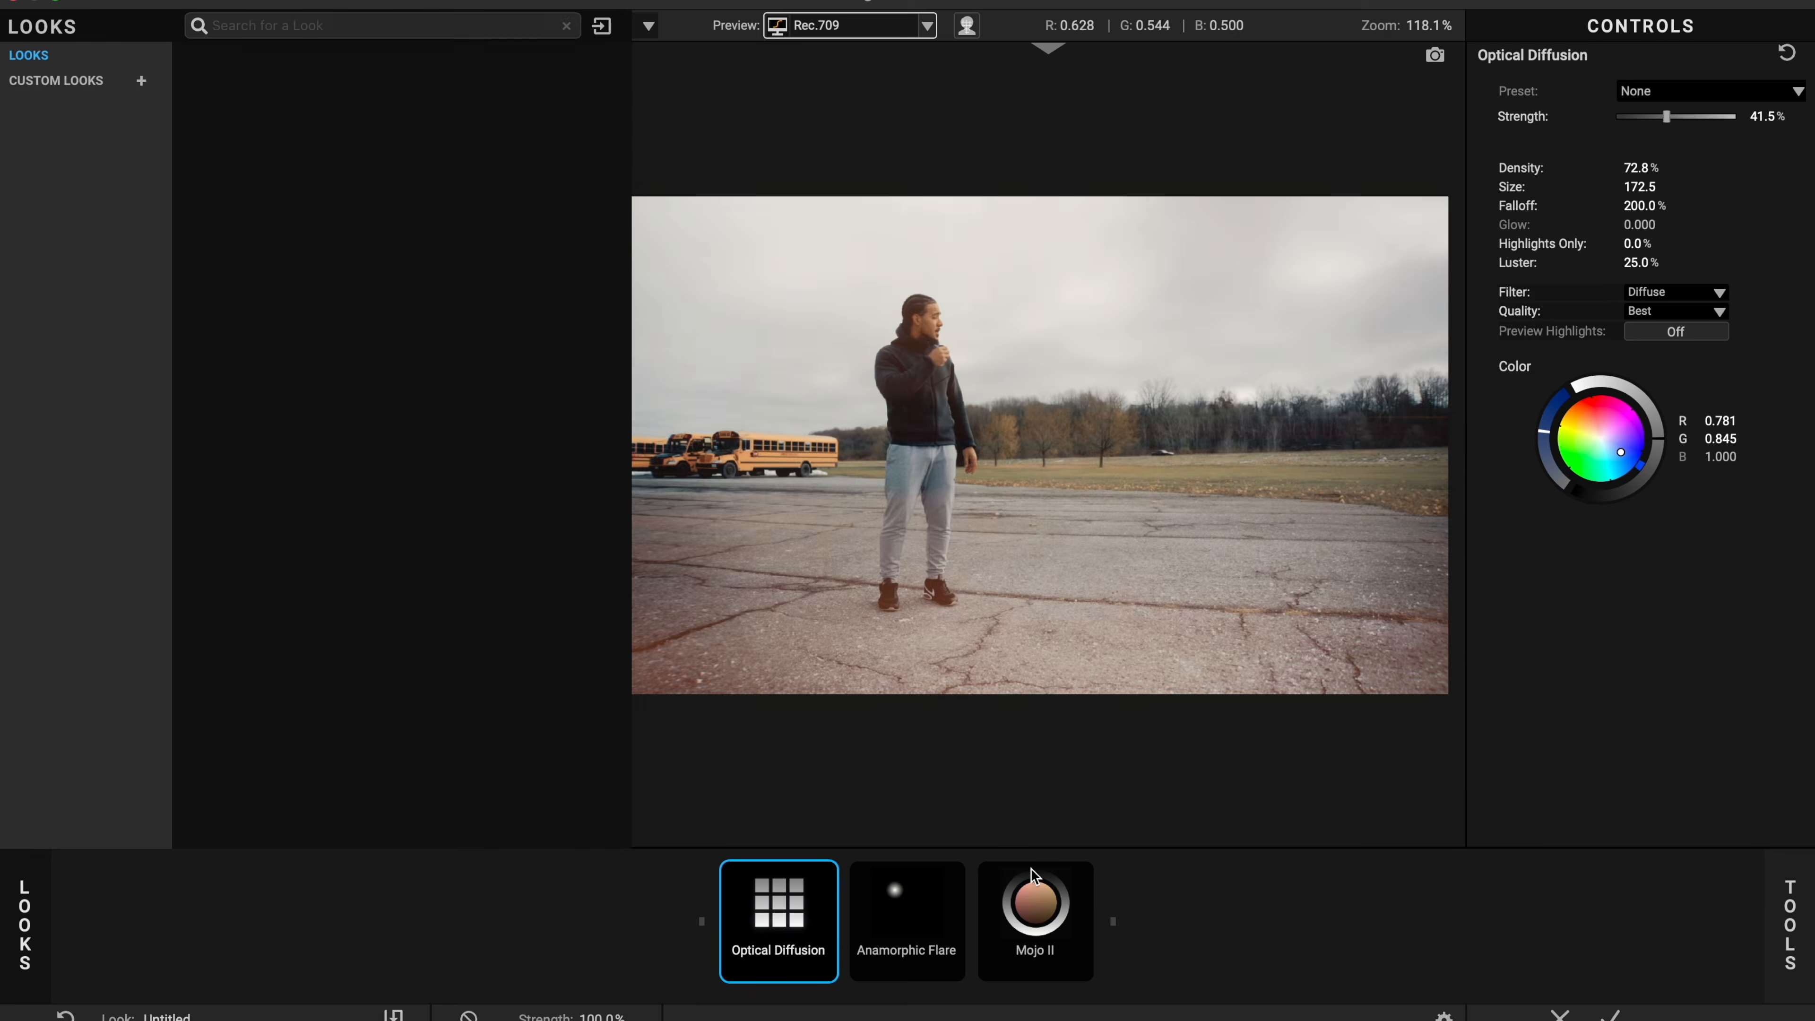
pyautogui.click(870, 907)
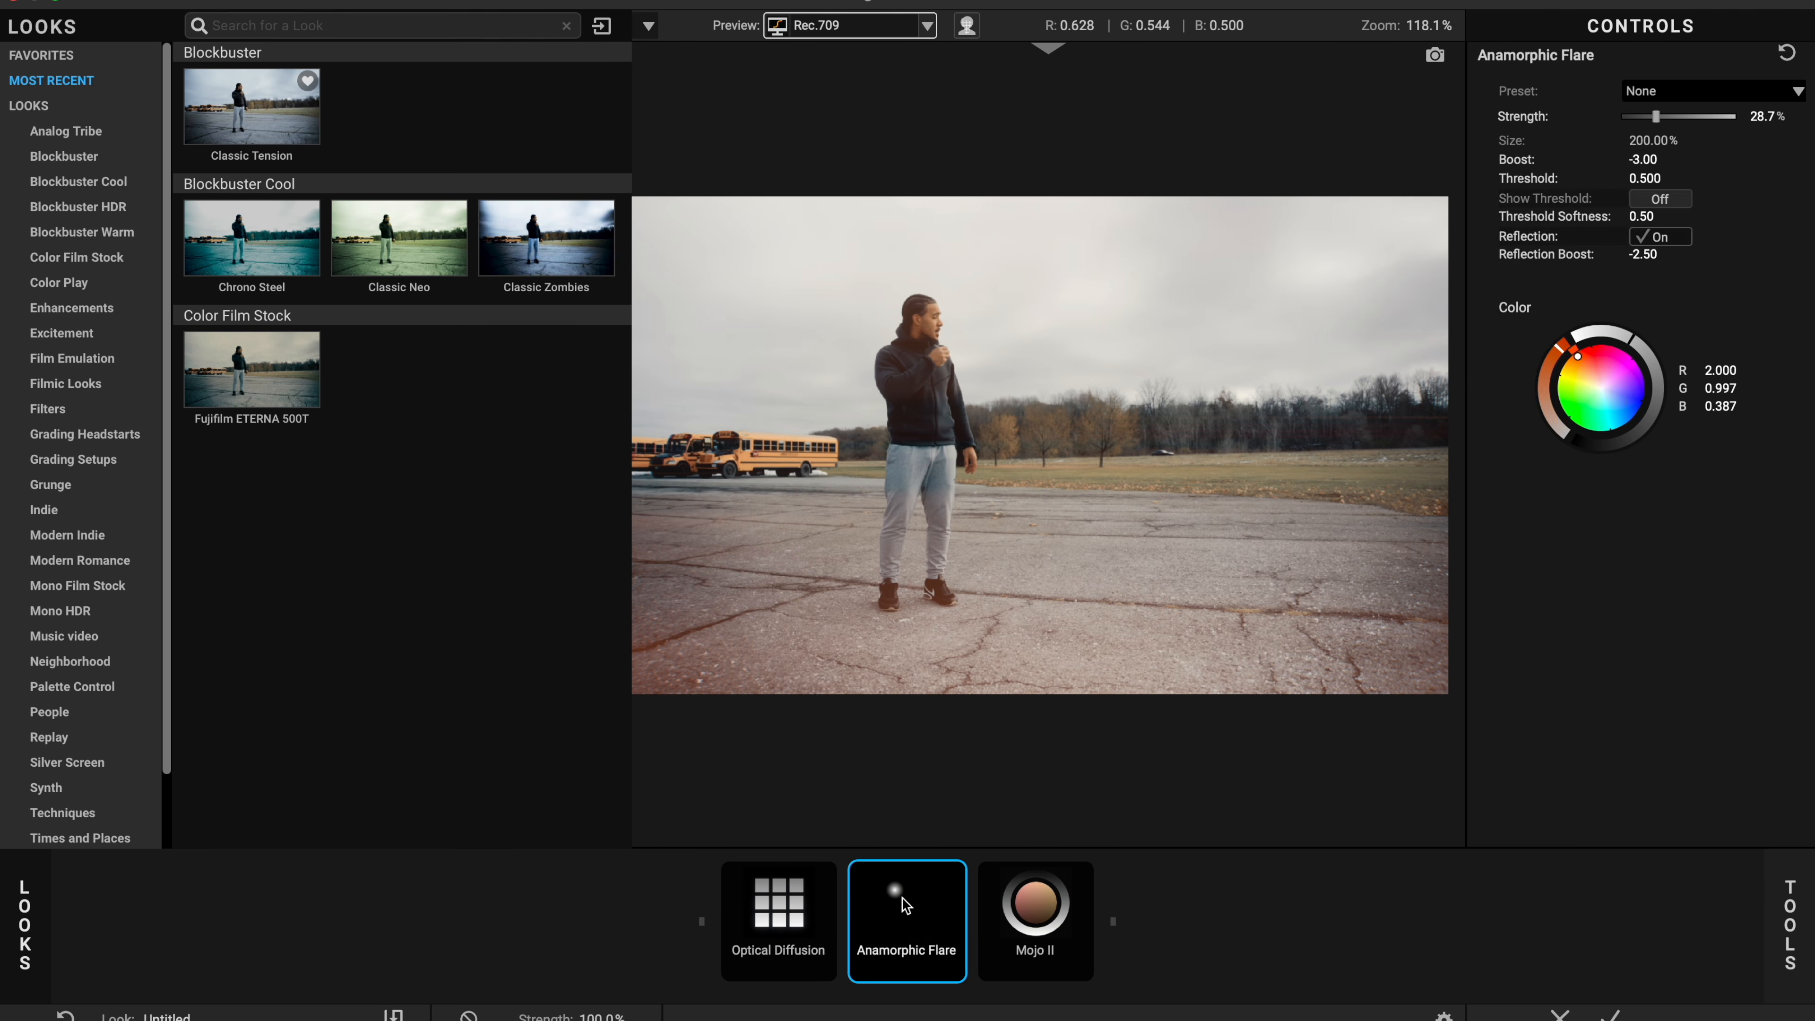
pyautogui.press('Delete')
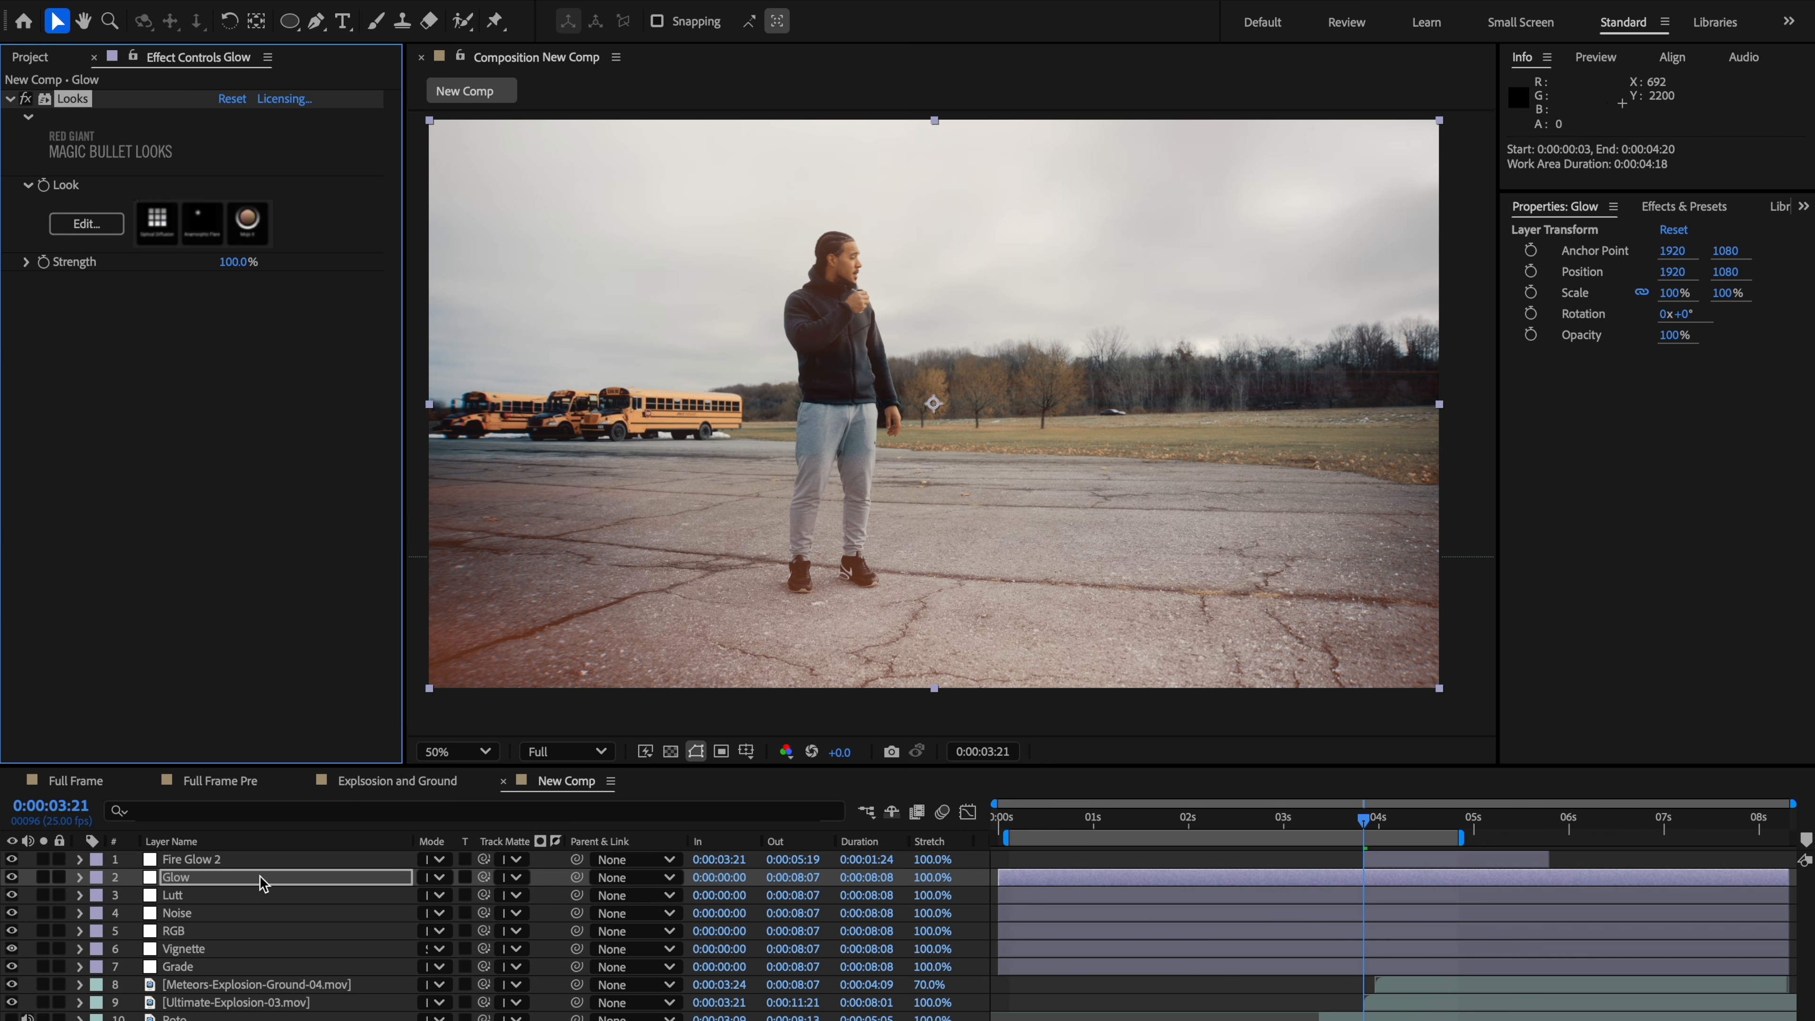
# Step: Duplicate the Glow layer and rename the copy Flare
pyautogui.press('super+d')
pyautogui.rightClick(204, 876)
pyautogui.click(247, 1019)
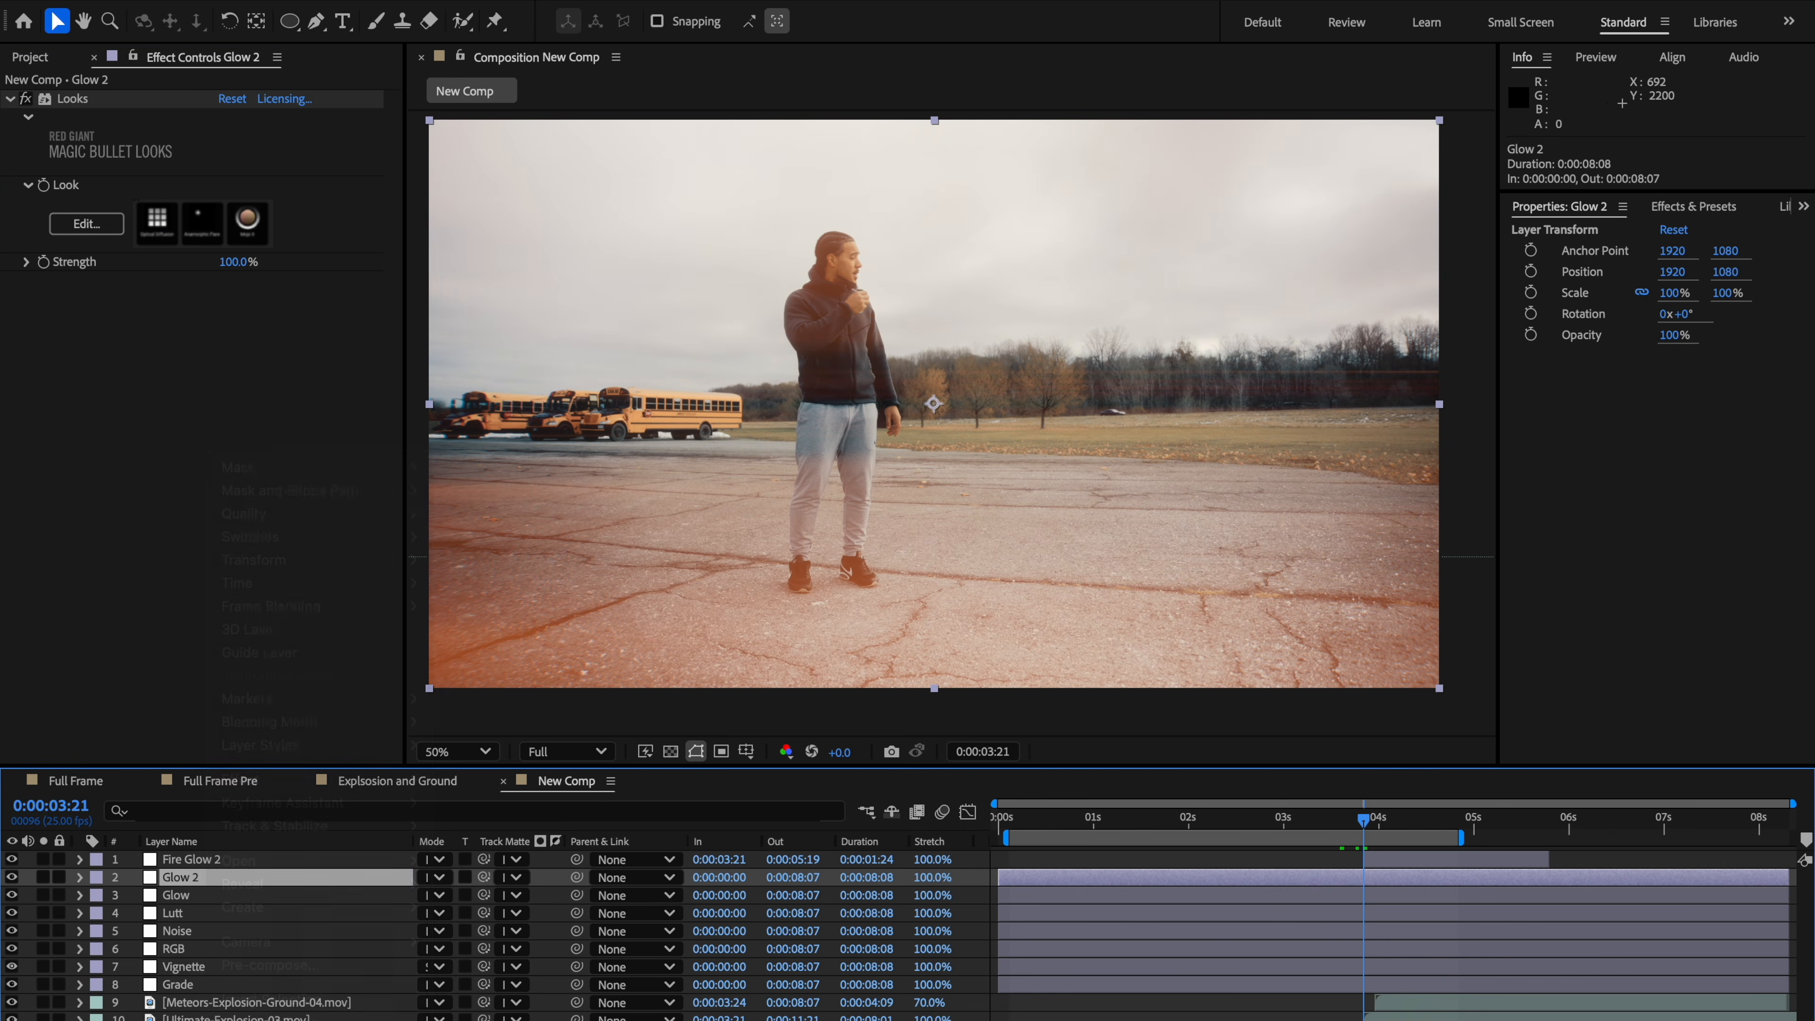
pyautogui.write('F')
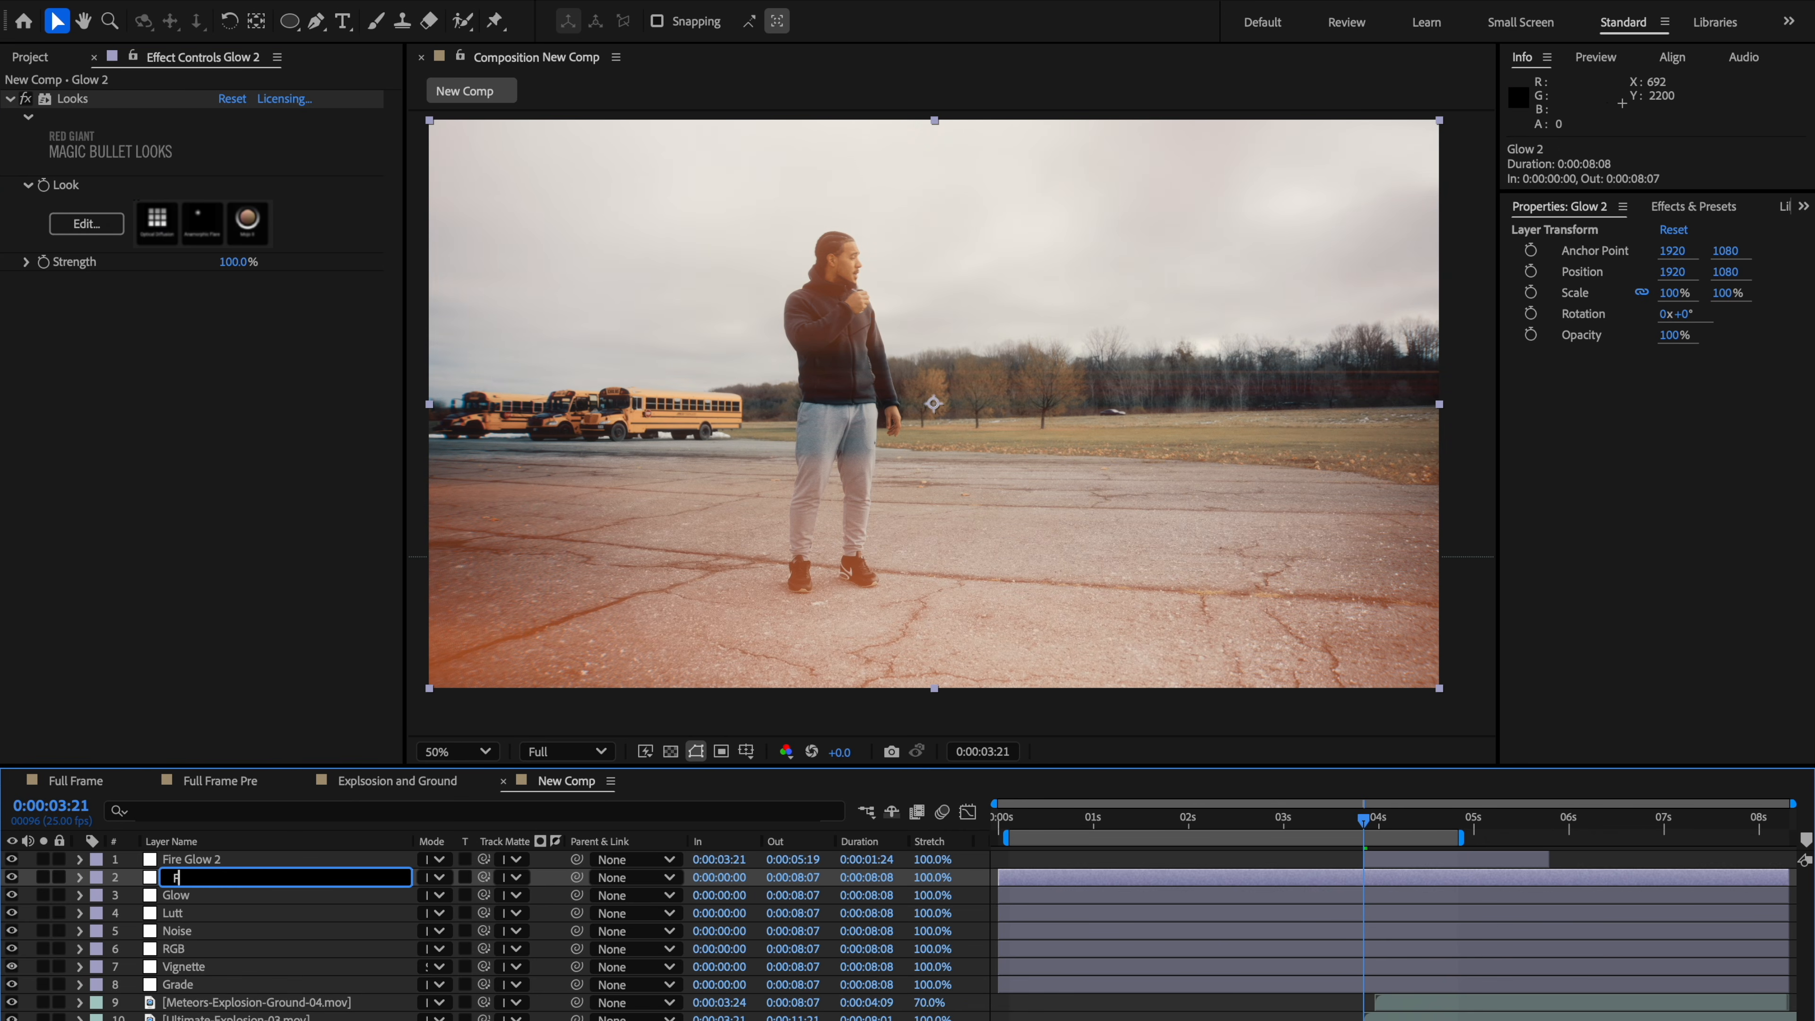
pyautogui.write('lare')
pyautogui.press('Return')
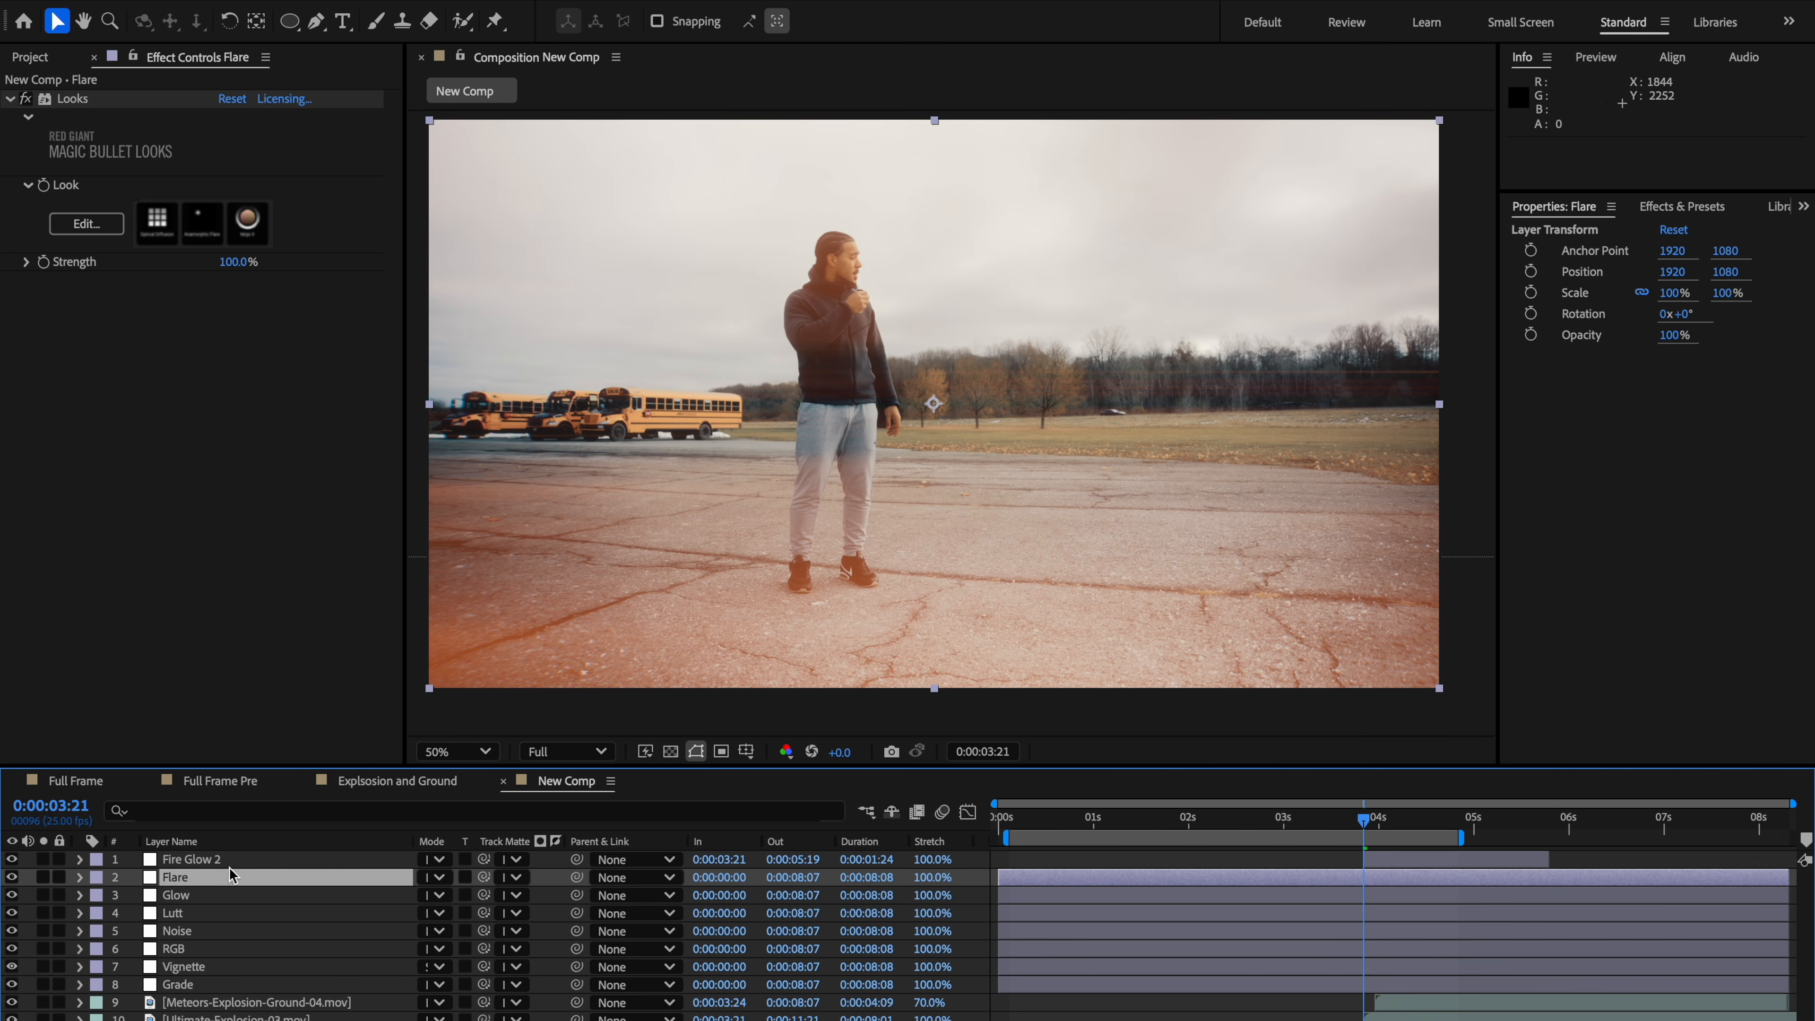
# Step: Open the Flare layer's Looks editor and remove the Optical Diffusion and Mojo II tools, keeping only Anamorphic Flare
pyautogui.click(100, 228)
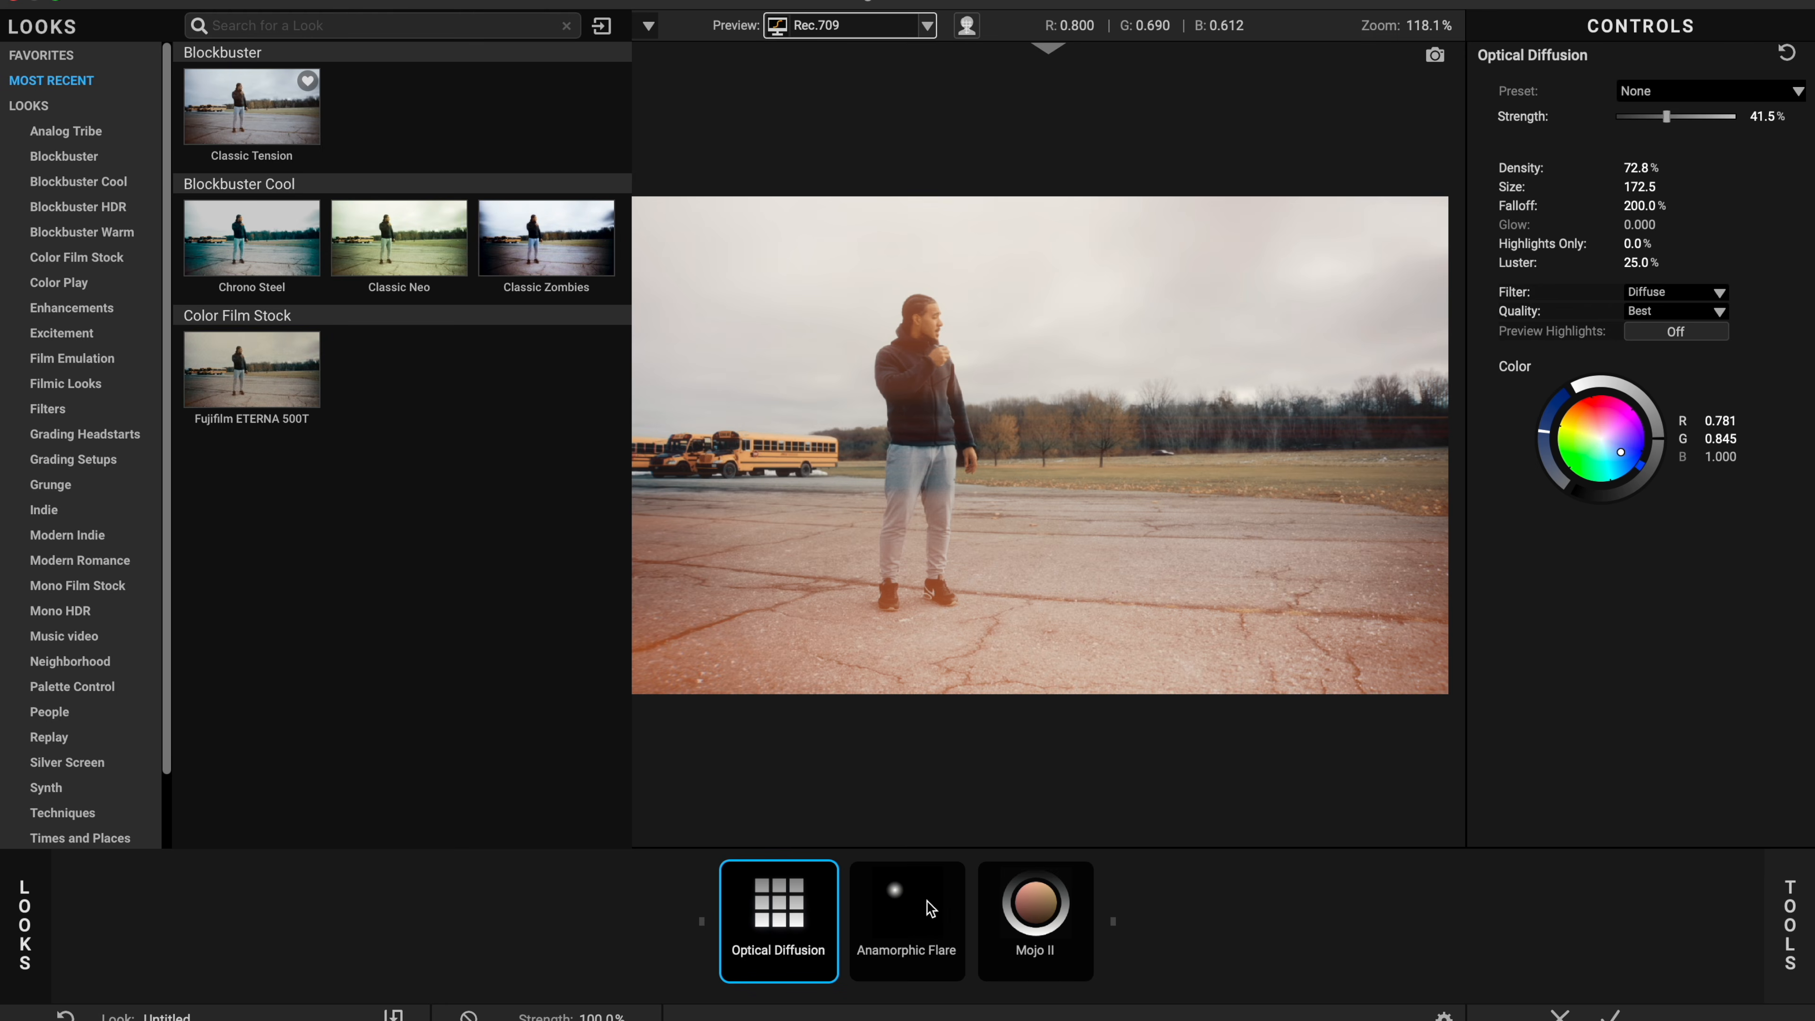
pyautogui.click(926, 905)
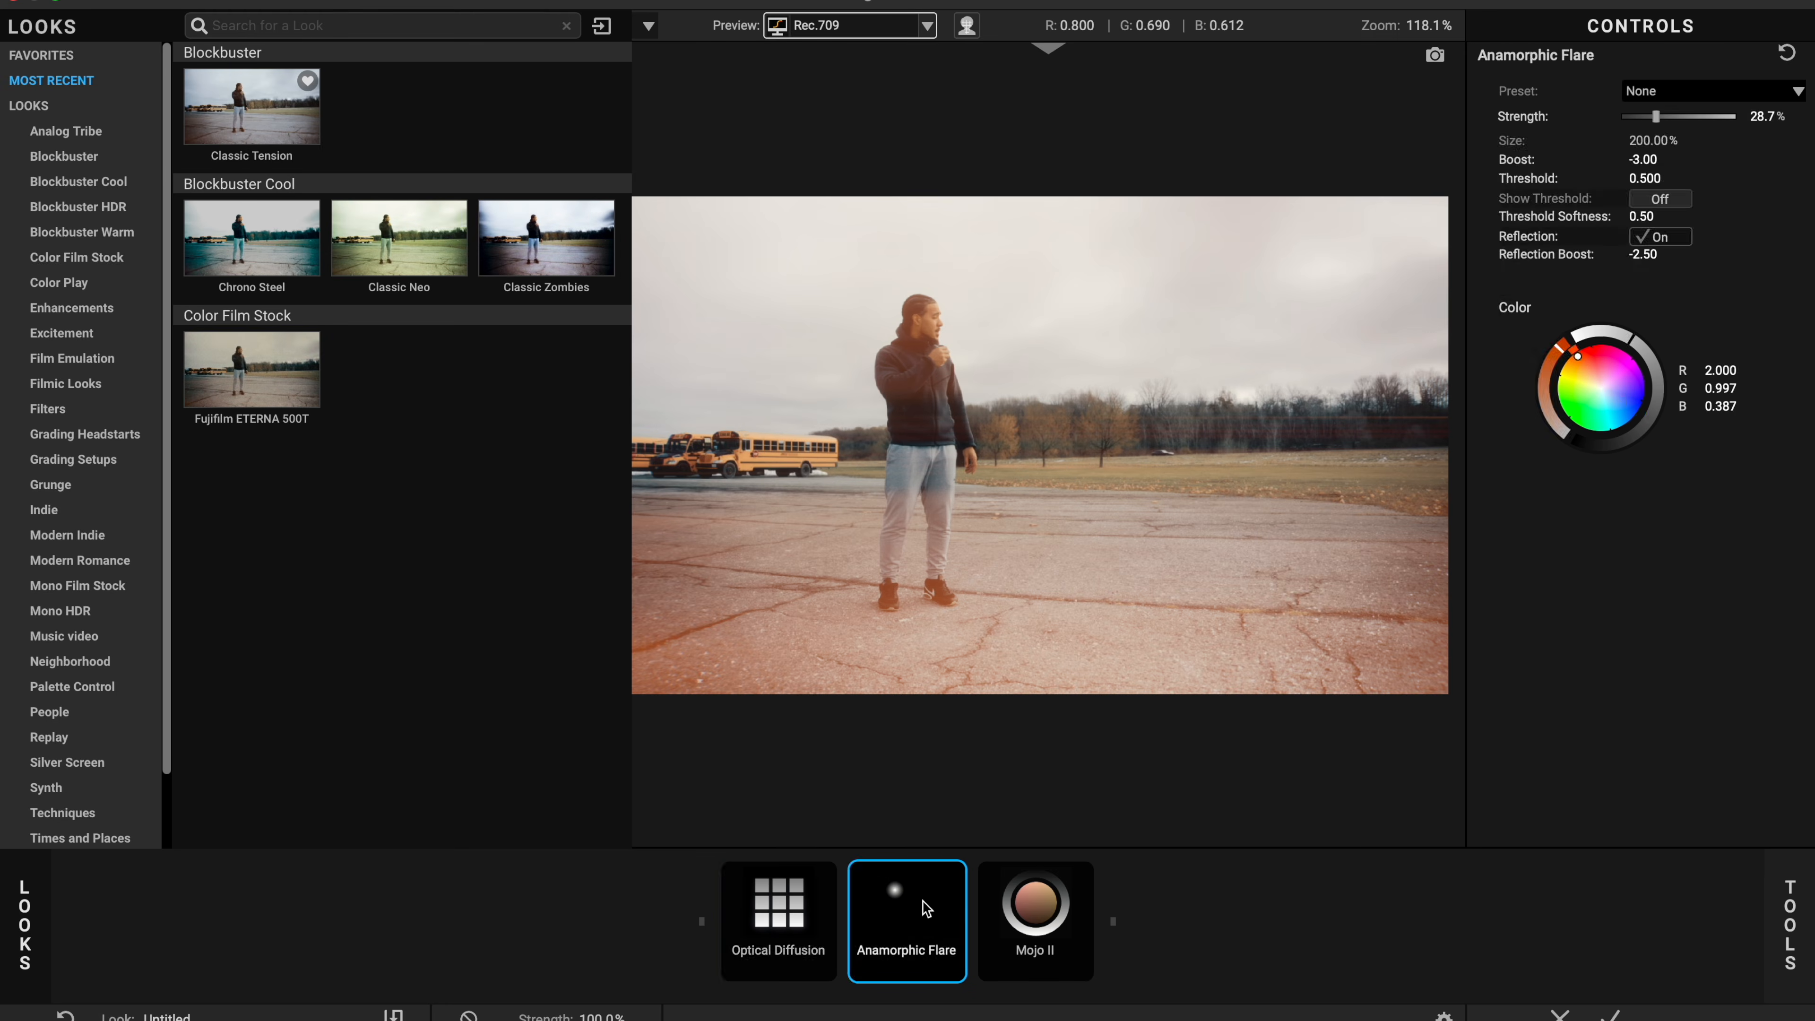
pyautogui.click(811, 902)
pyautogui.press('Delete')
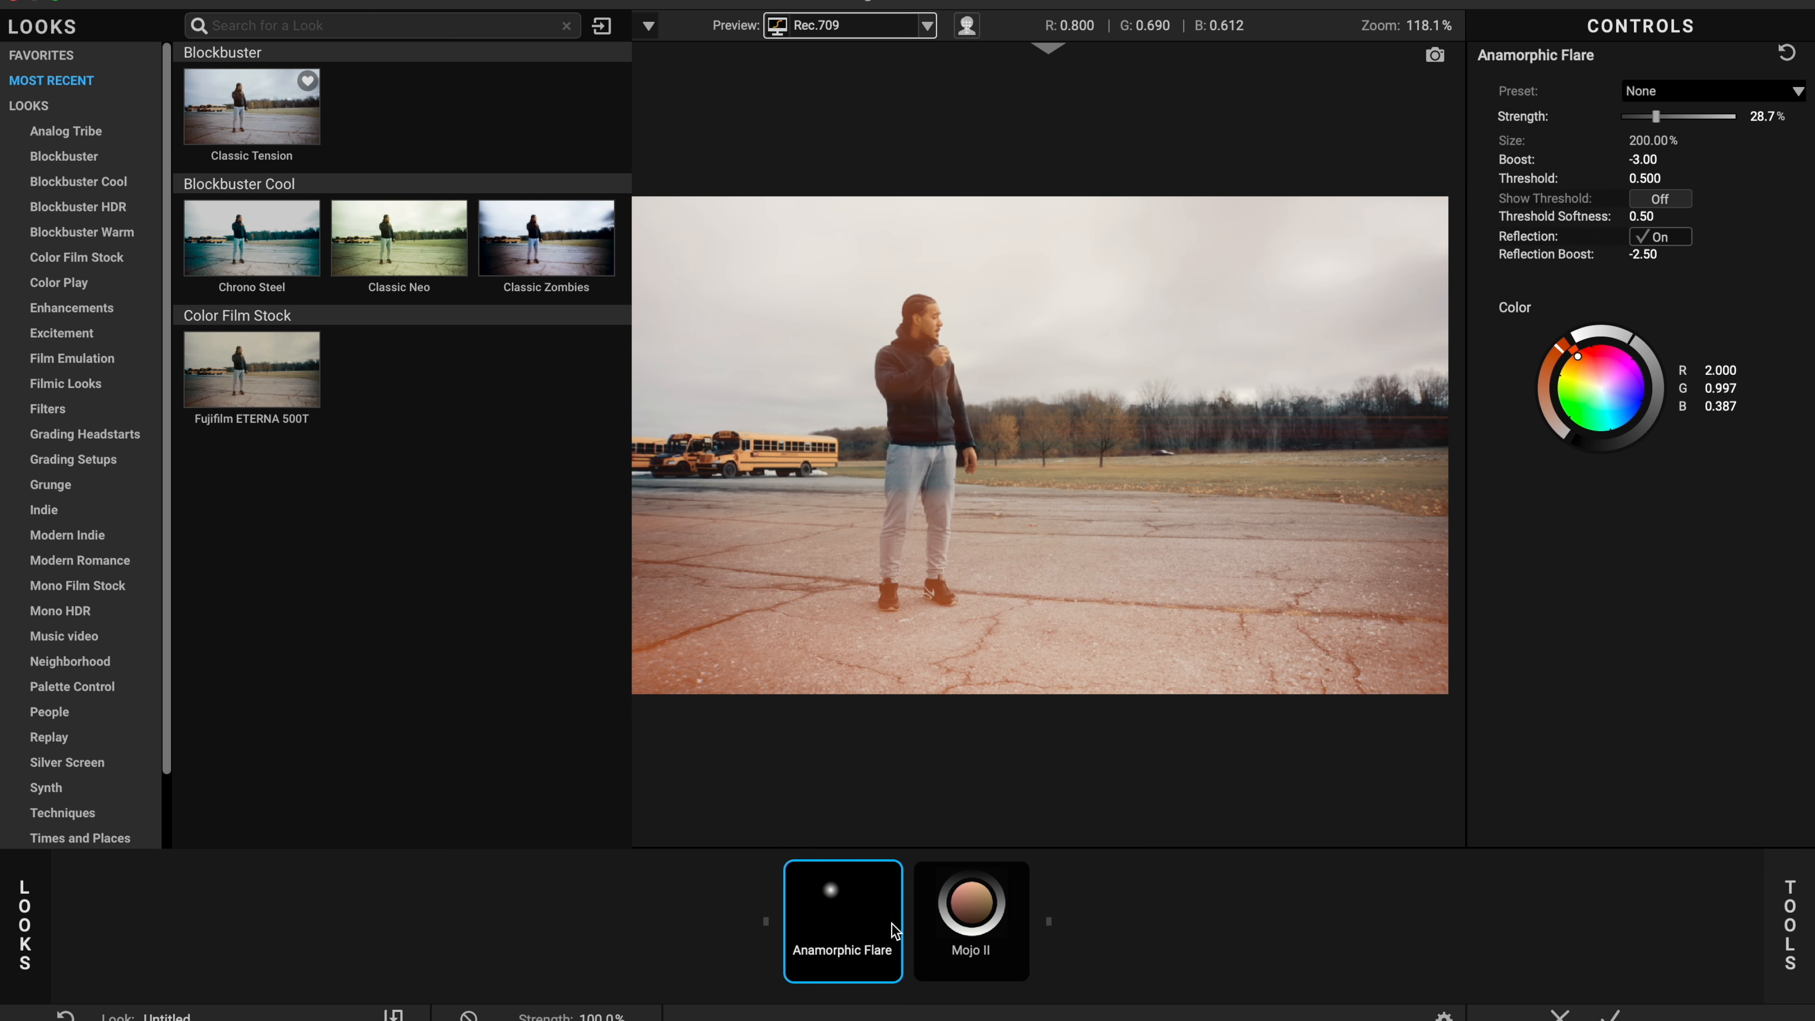
pyautogui.click(937, 933)
pyautogui.press('Delete')
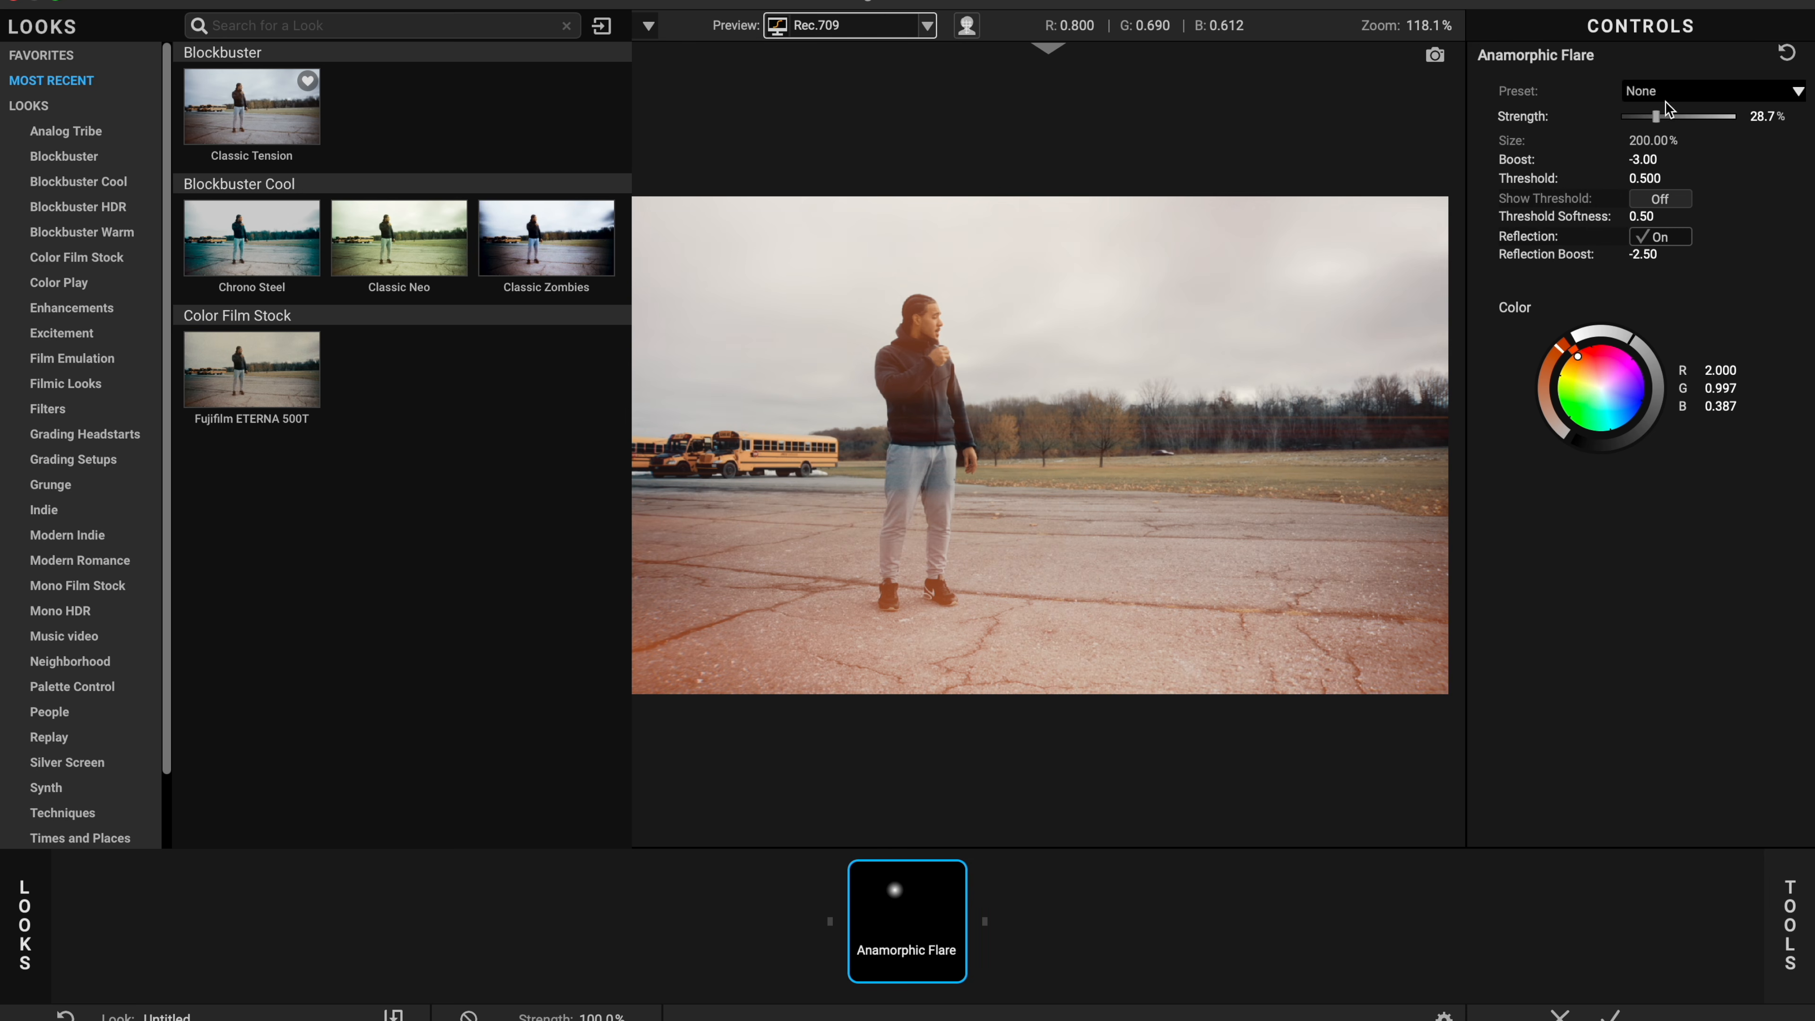
# Step: Apply the Subtle Warm preset to Anamorphic Flare and set its strength to about 15.8%
pyautogui.moveTo(1685, 120)
pyautogui.mouseDown()
pyautogui.moveTo(1631, 120)
pyautogui.moveTo(1671, 120)
pyautogui.mouseUp()
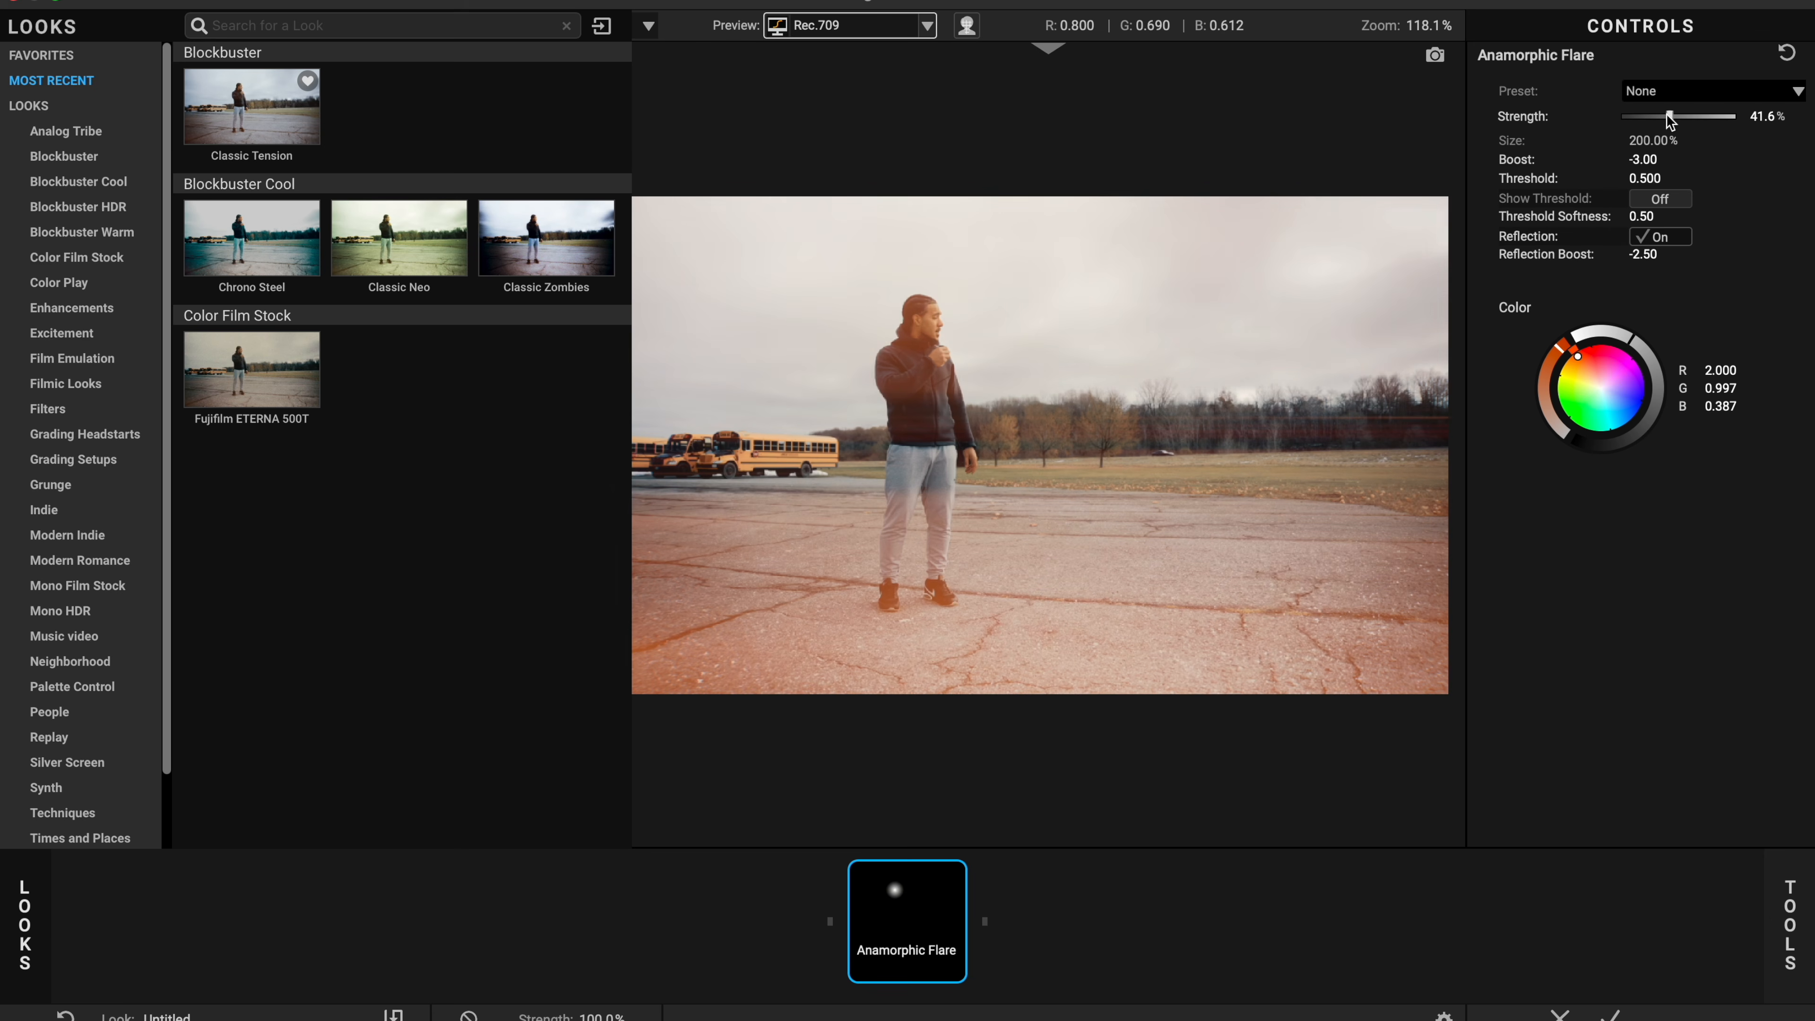
pyautogui.click(1670, 98)
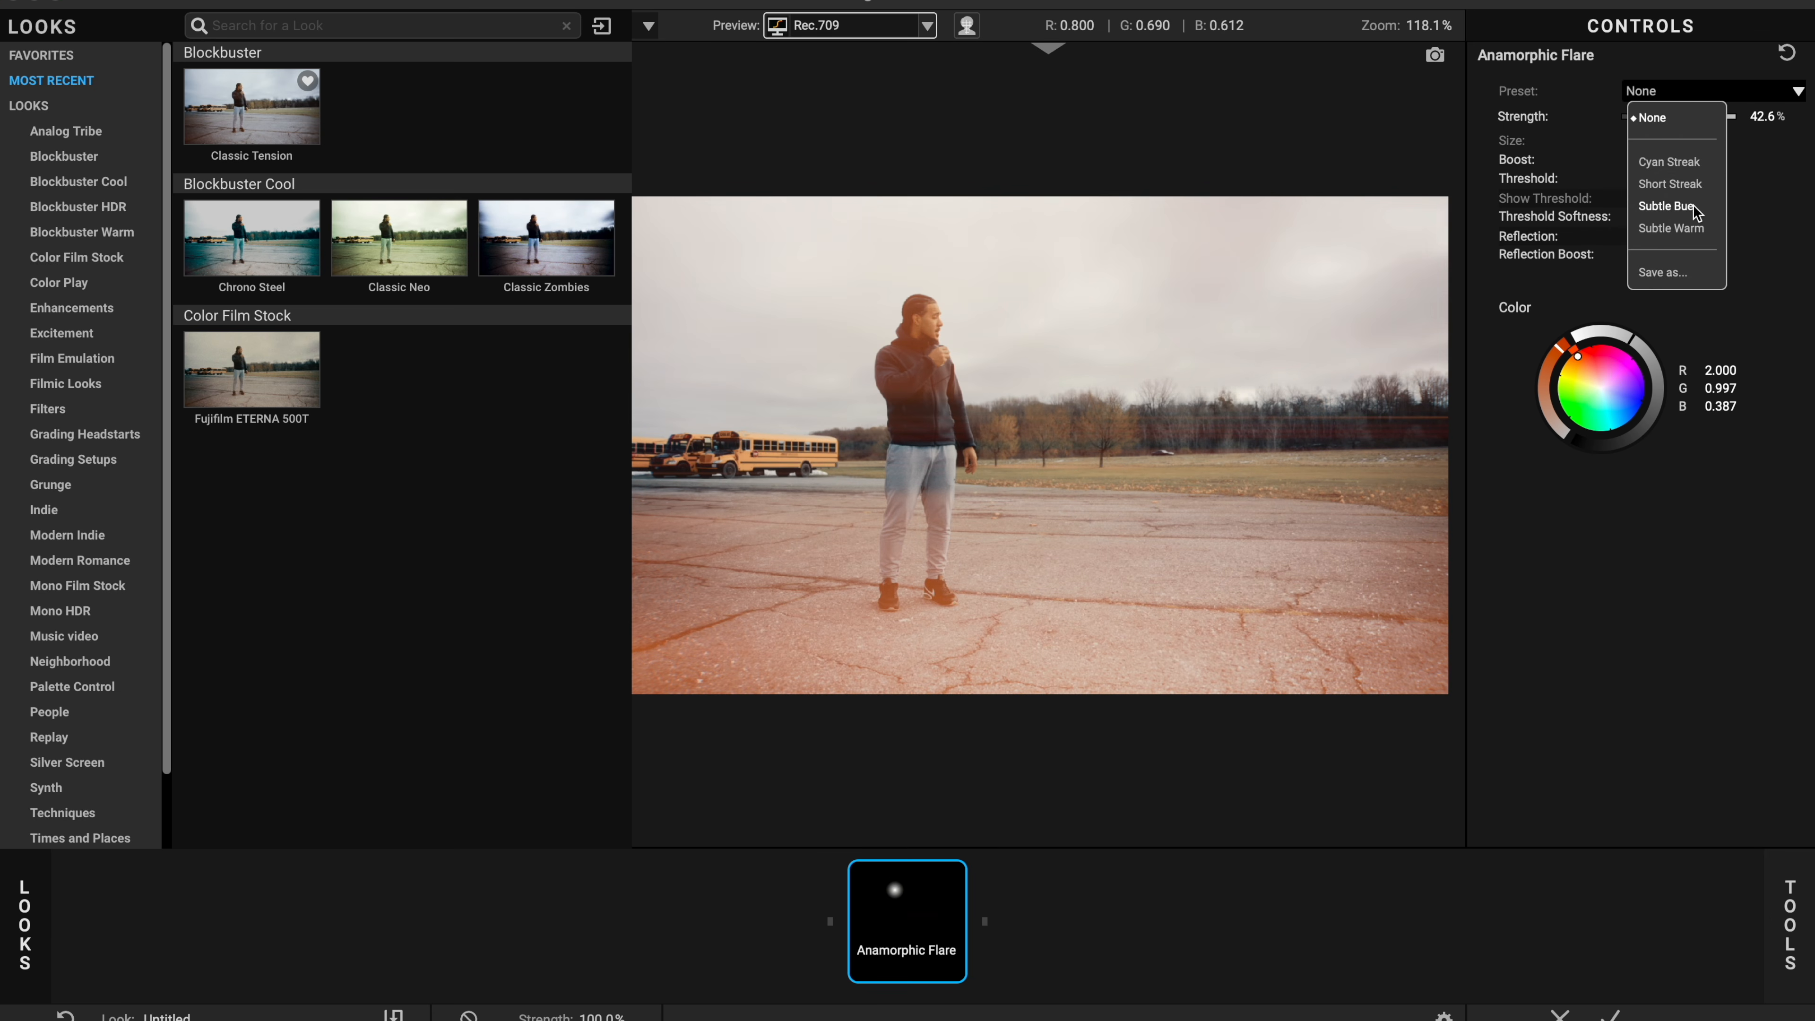
pyautogui.click(1688, 234)
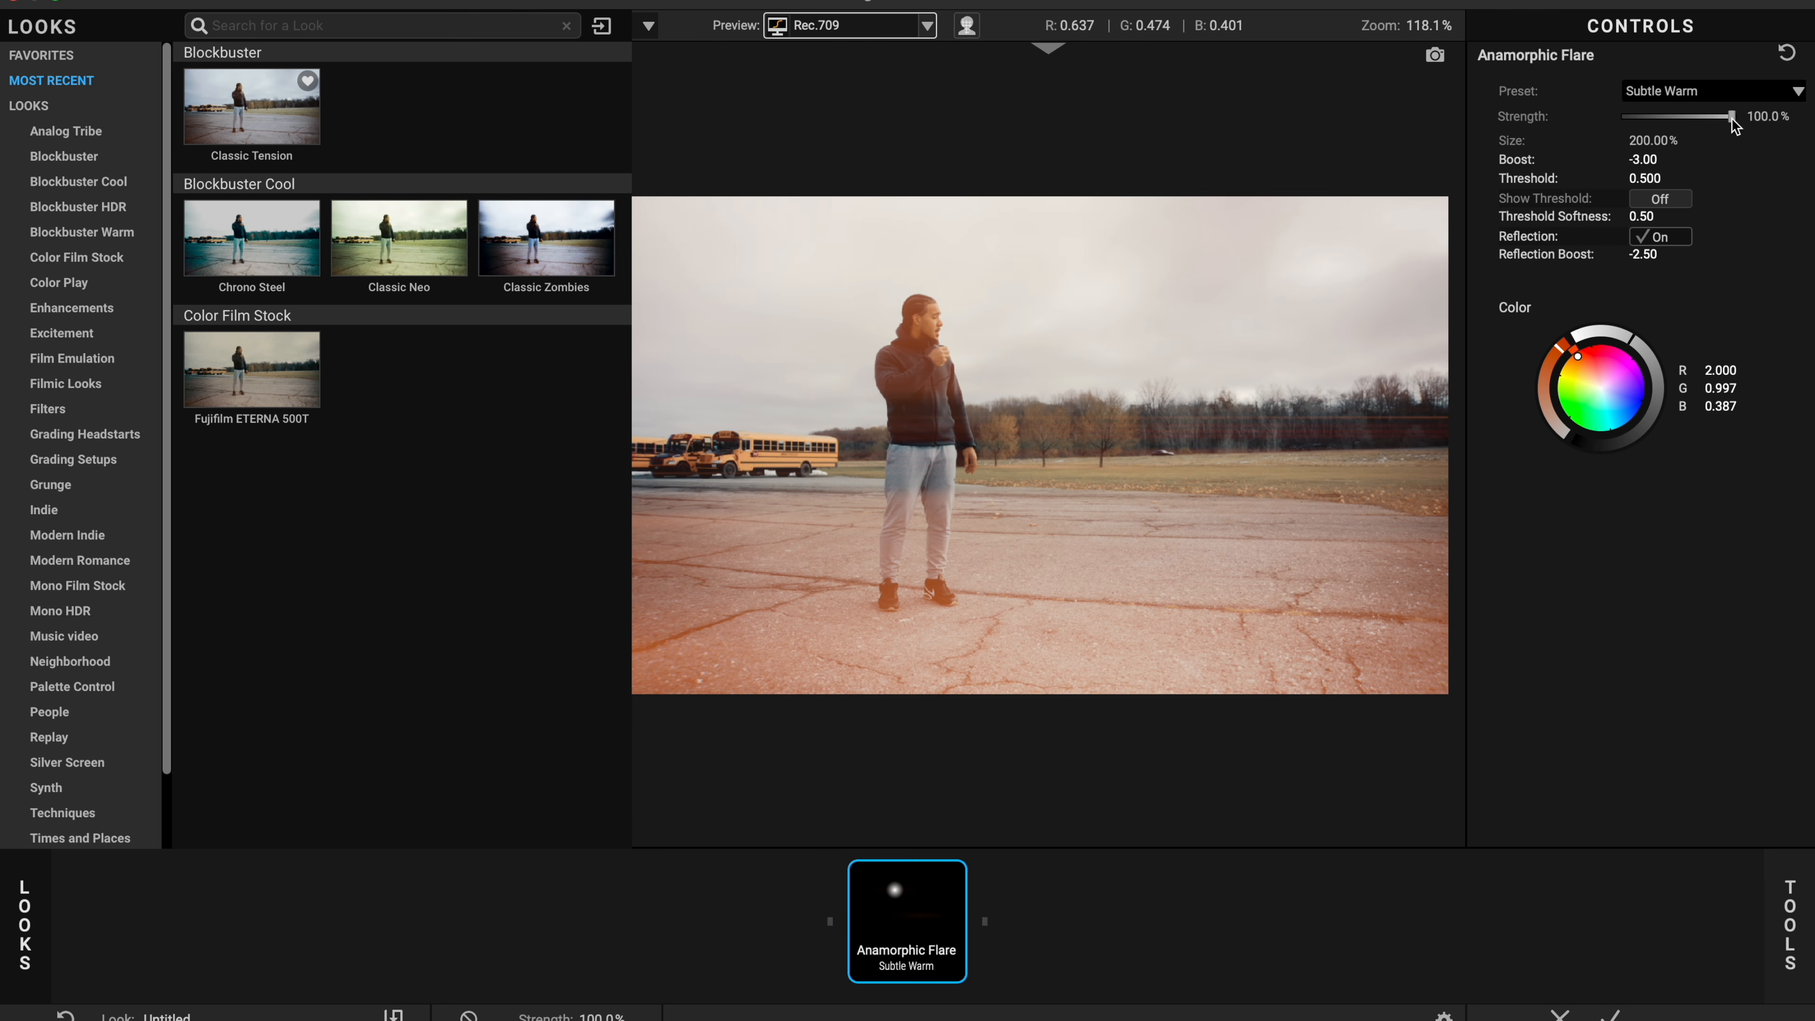
pyautogui.moveTo(1734, 125); pyautogui.dragTo(1645, 123)
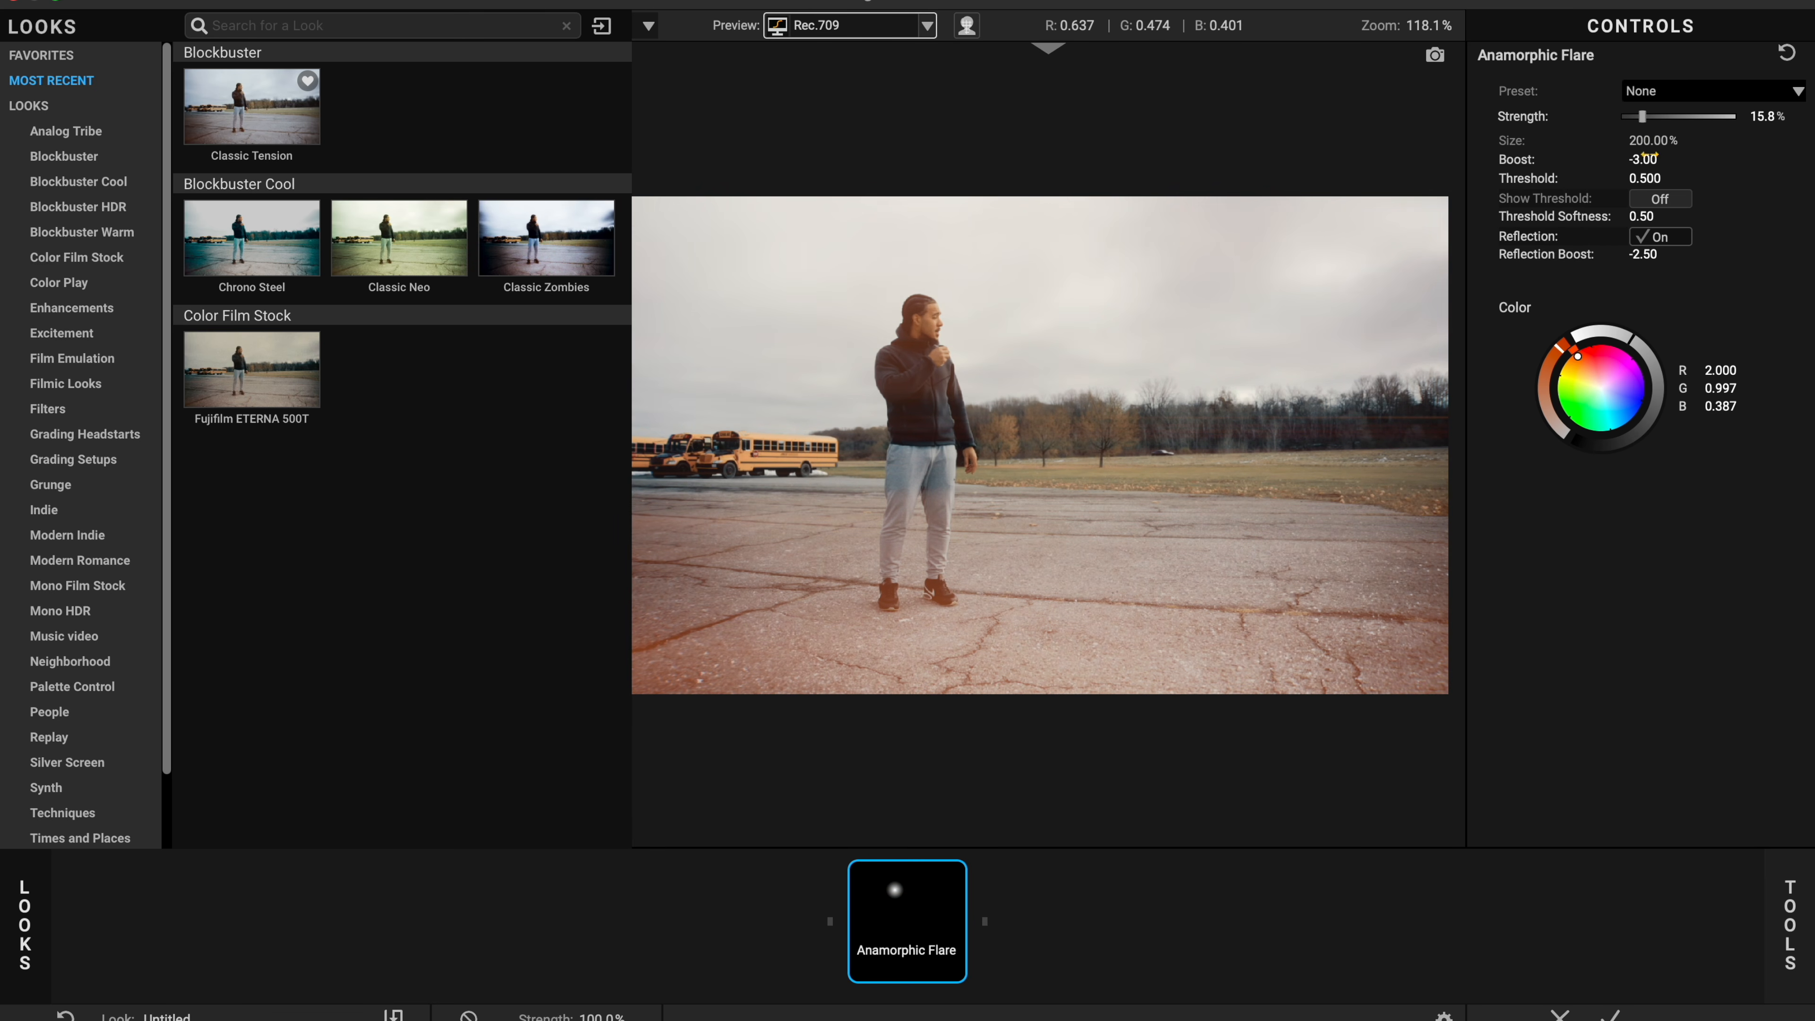
# Step: Raise the Anamorphic Flare threshold to 2.000 and apply the look
pyautogui.moveTo(1644, 178); pyautogui.dragTo(1694, 179)
pyautogui.moveTo(1644, 179); pyautogui.dragTo(1662, 178)
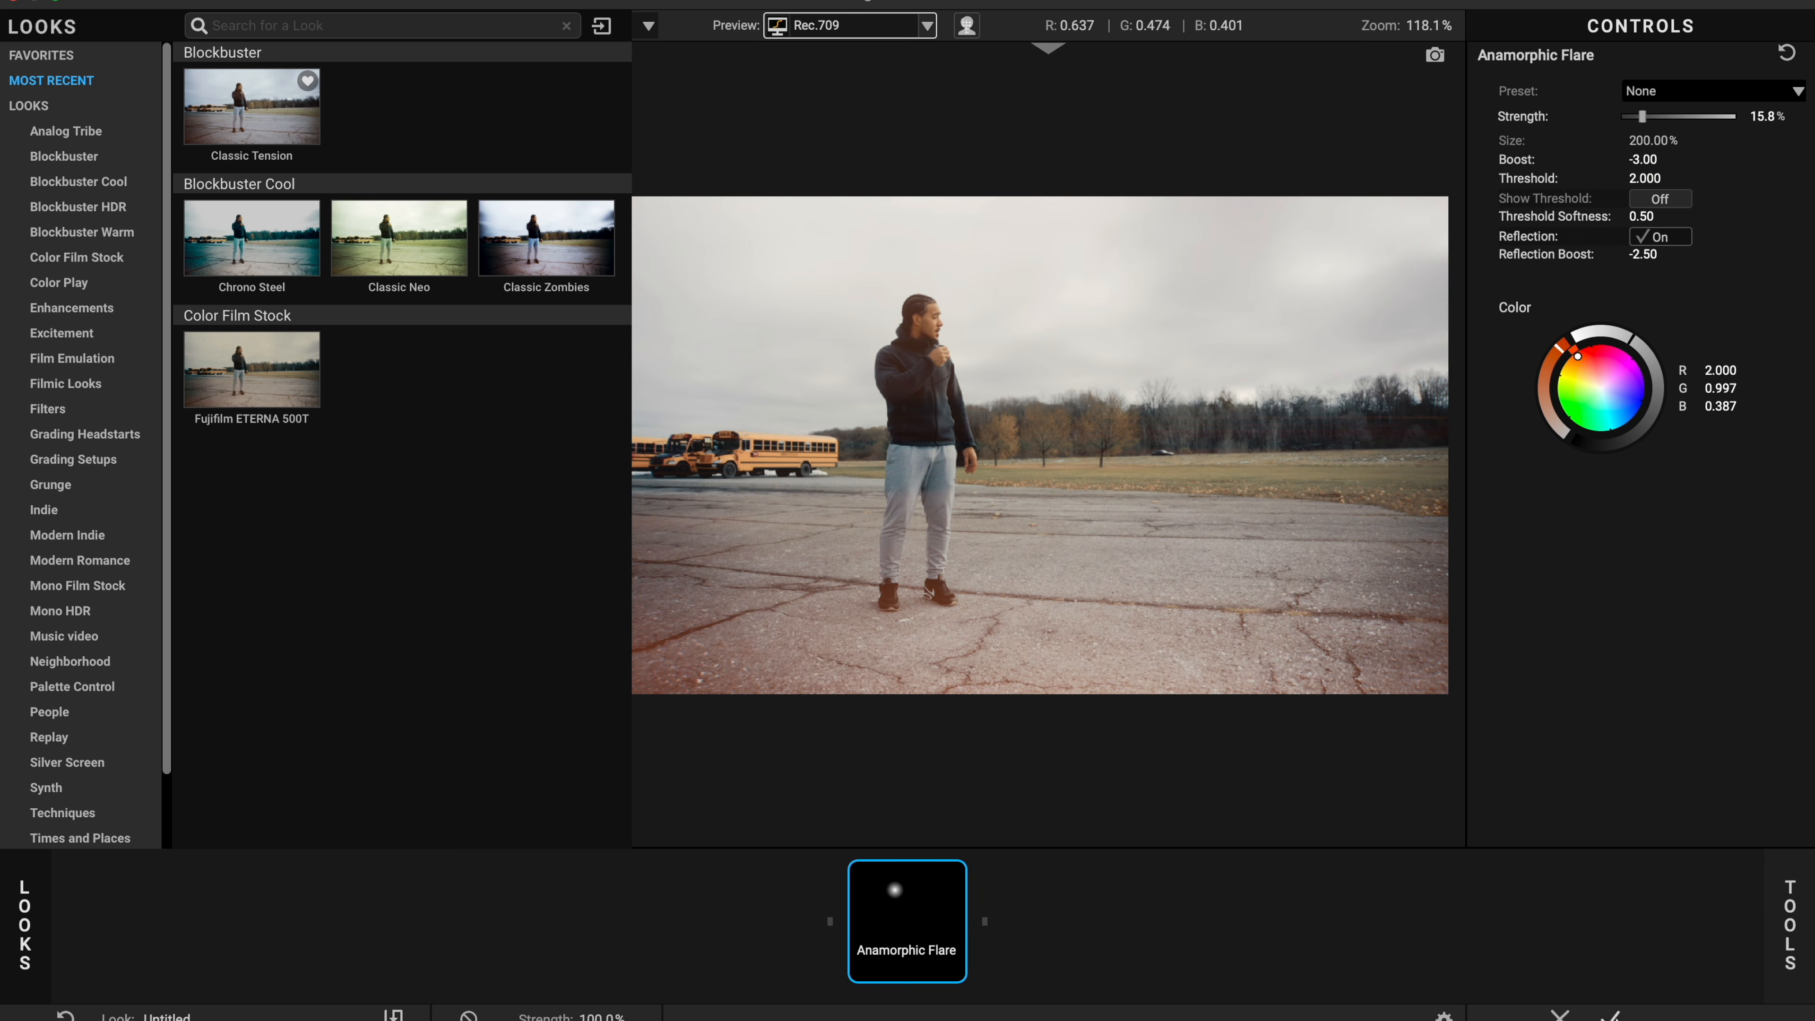
pyautogui.click(1610, 1015)
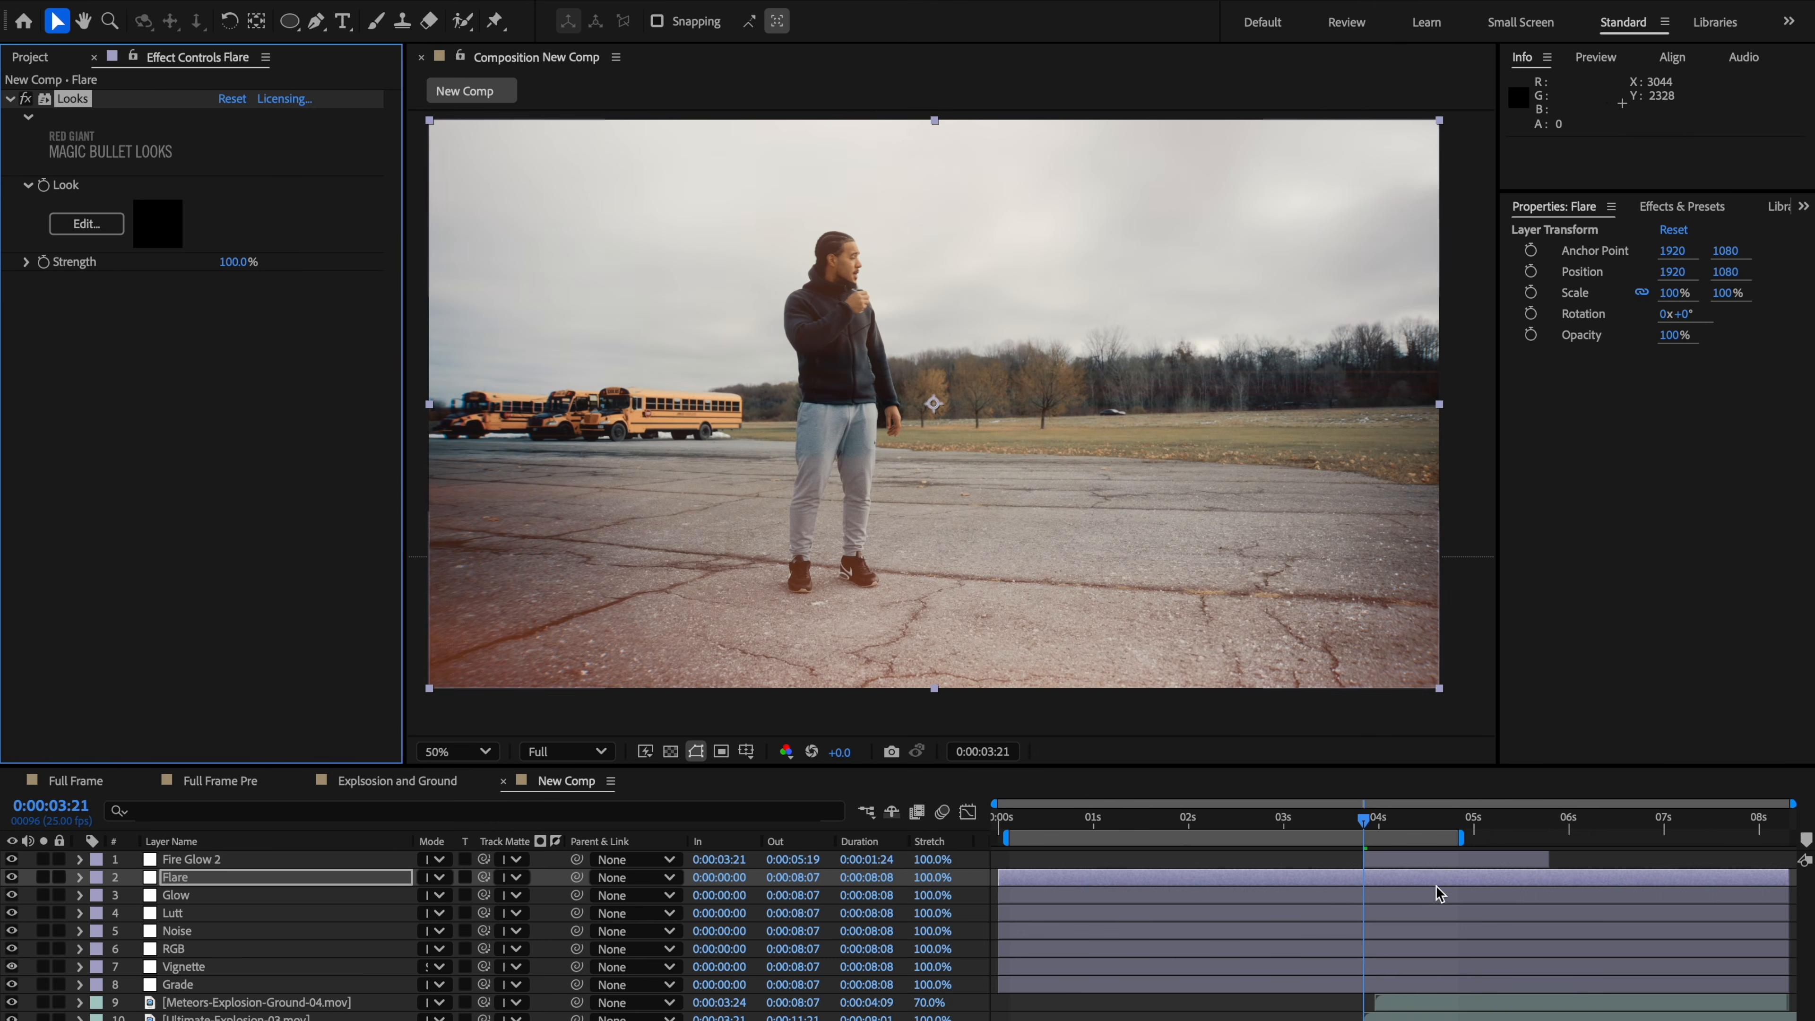
# Step: Split the Flare layer at 0:00:03:21 and delete the part before the split
pyautogui.click(1369, 876)
pyautogui.hotkey('ctrl', 'shift', 'd')
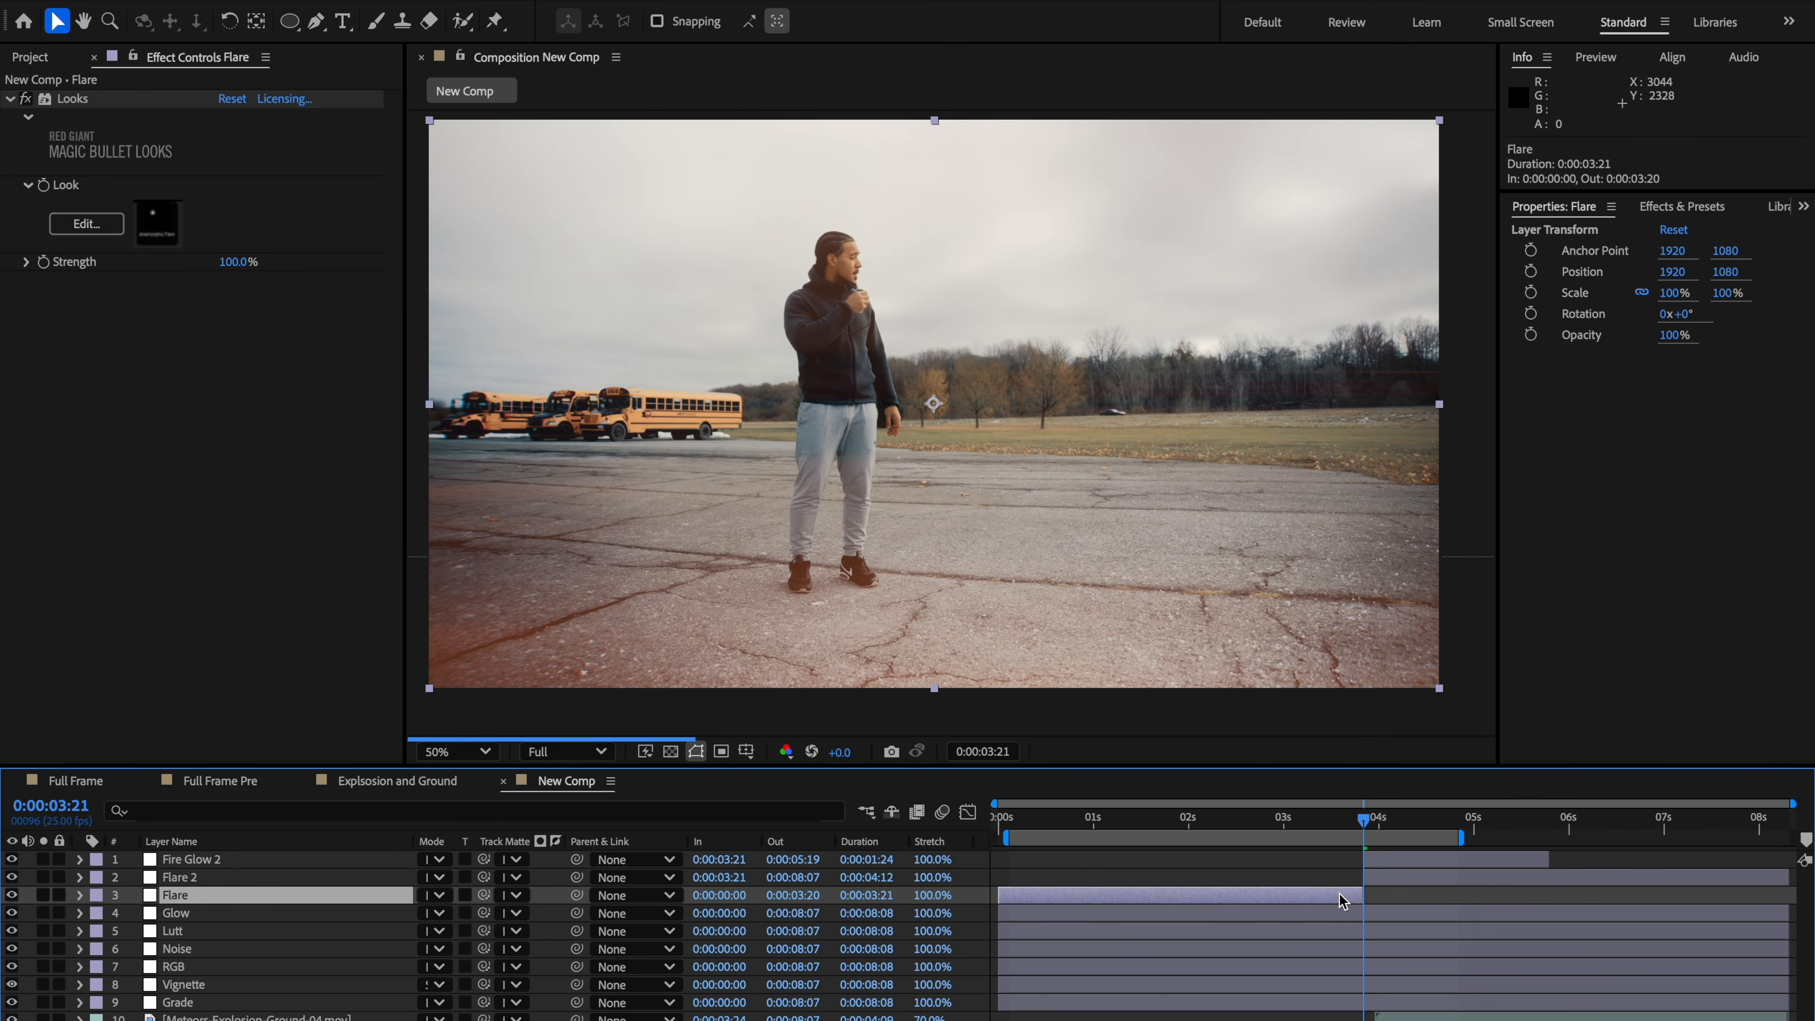
pyautogui.press('Delete')
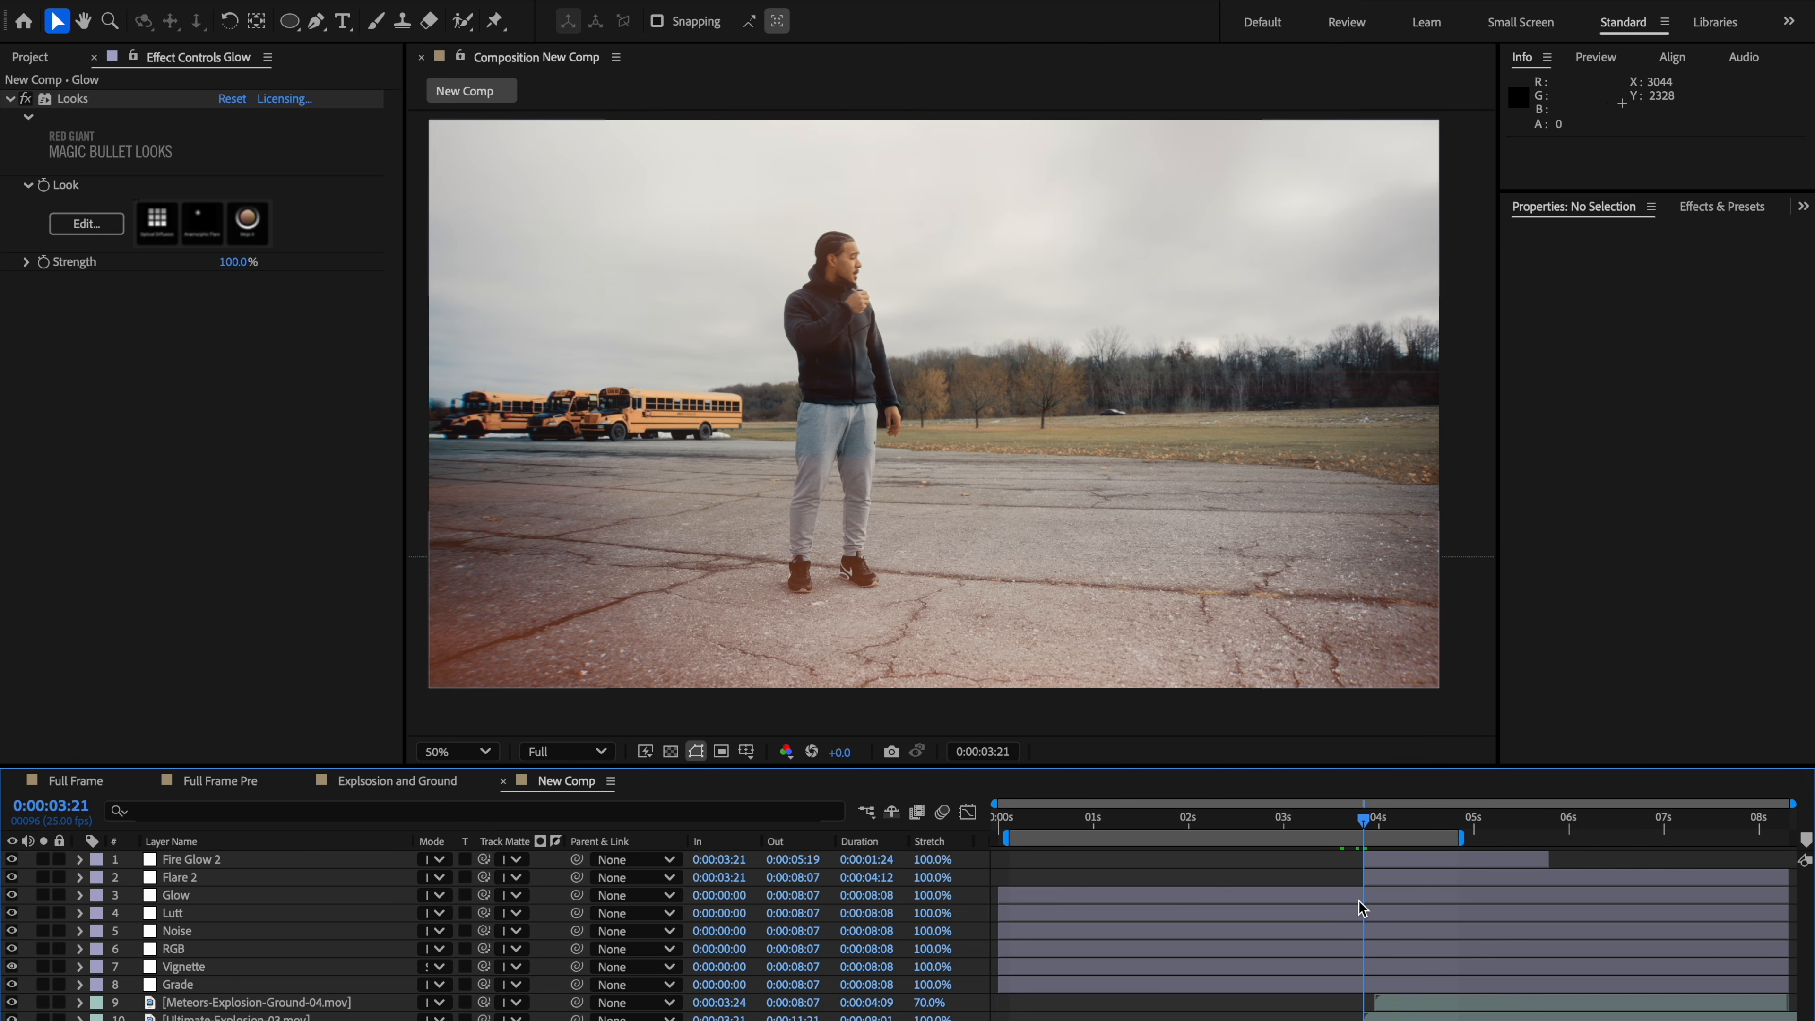
# Step: Open the Glow layer's Looks editor, delete its Anamorphic Flare tool and apply the look
pyautogui.click(1359, 898)
pyautogui.click(122, 221)
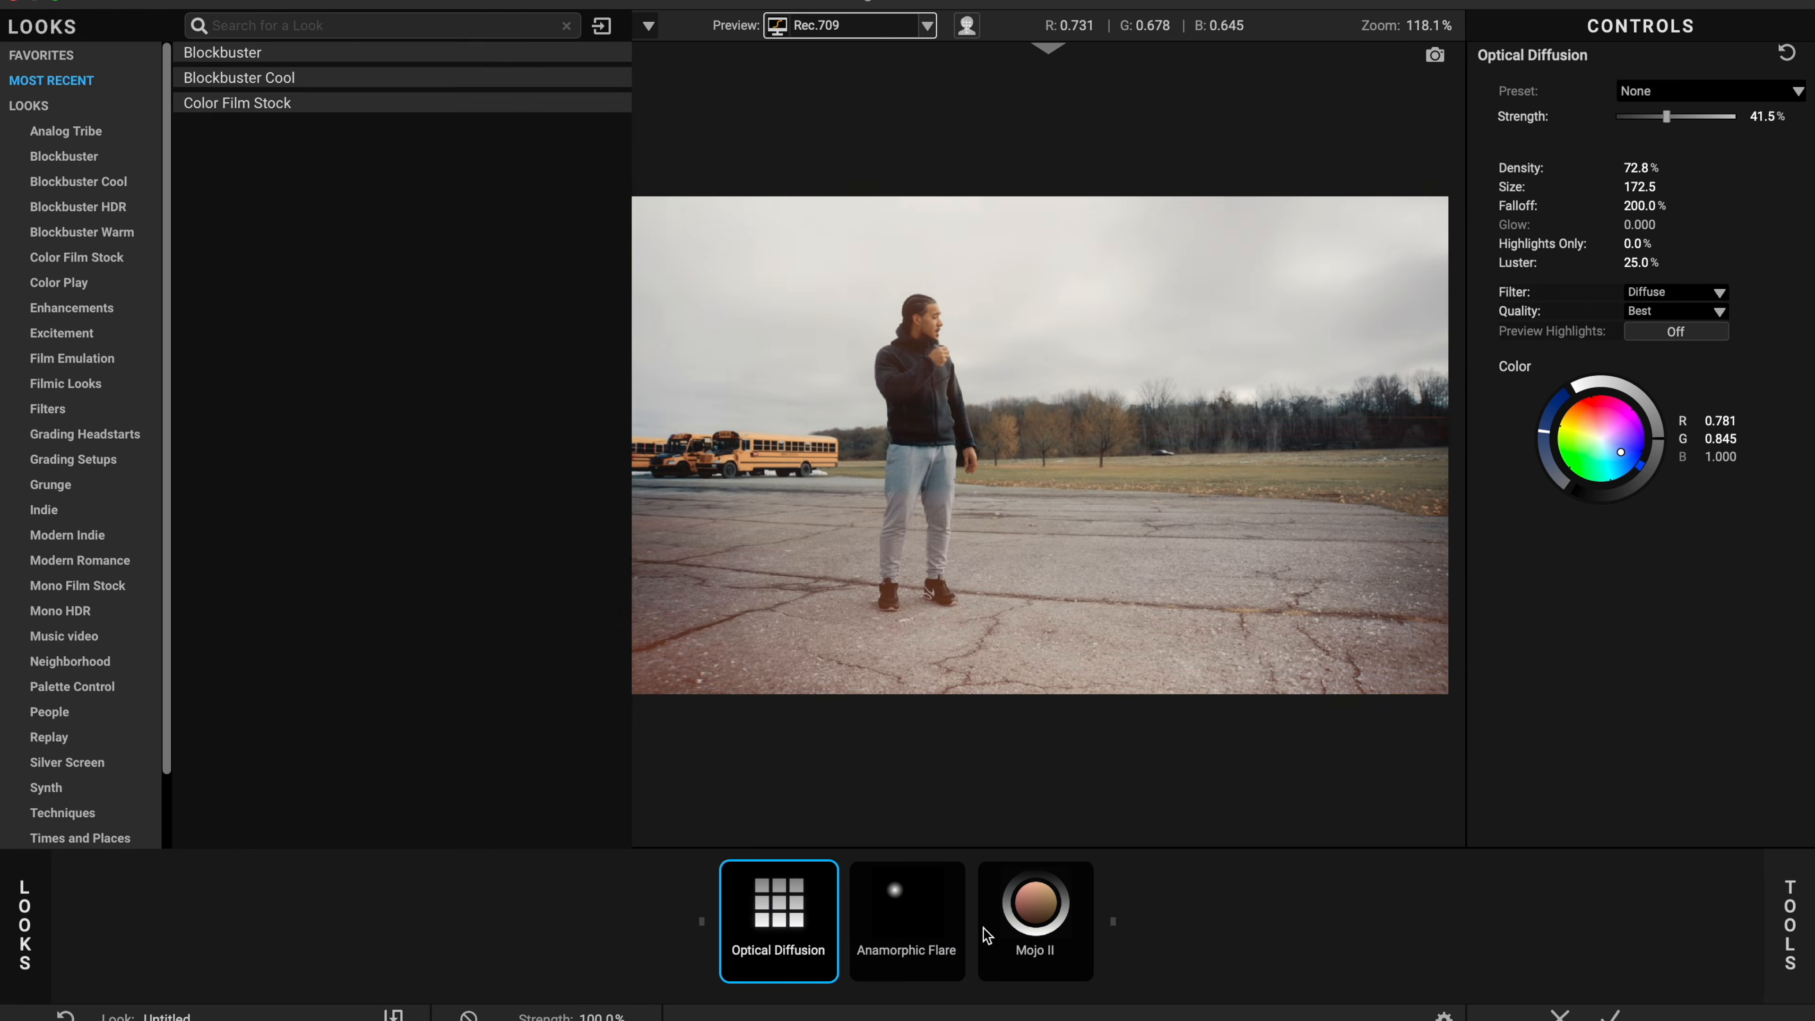
pyautogui.click(915, 926)
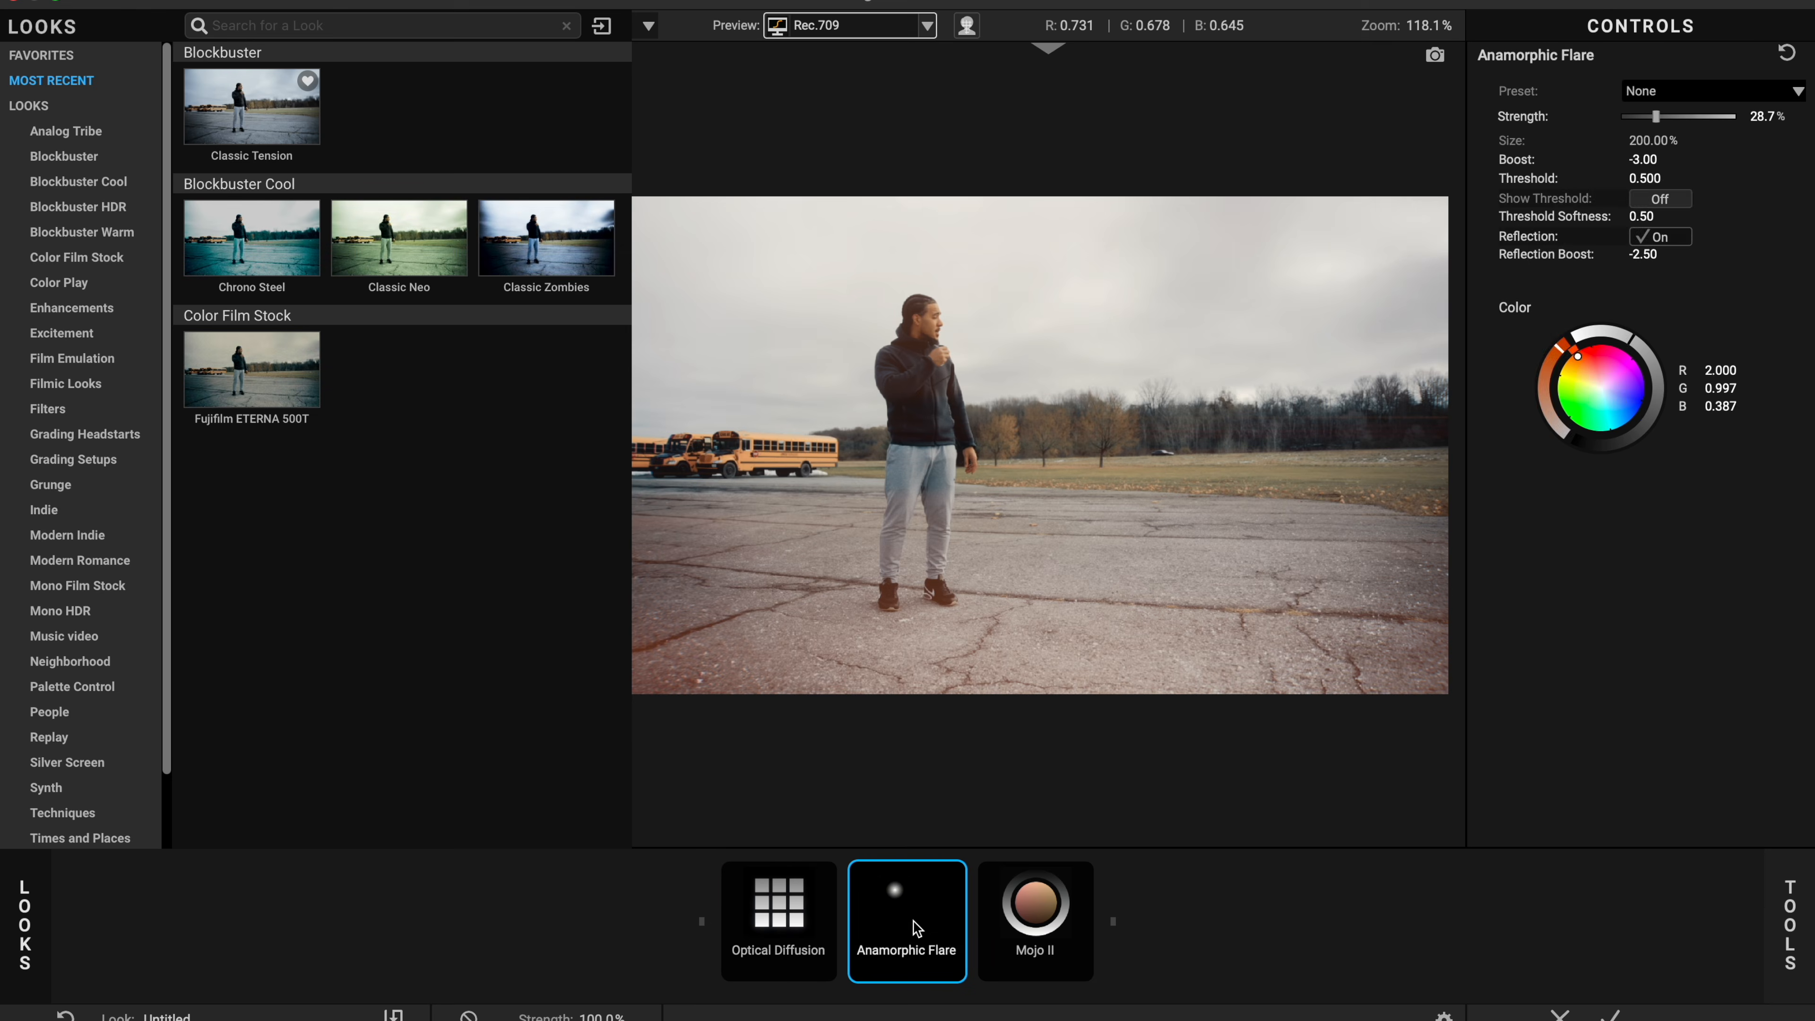
pyautogui.press('Delete')
pyautogui.click(1609, 1016)
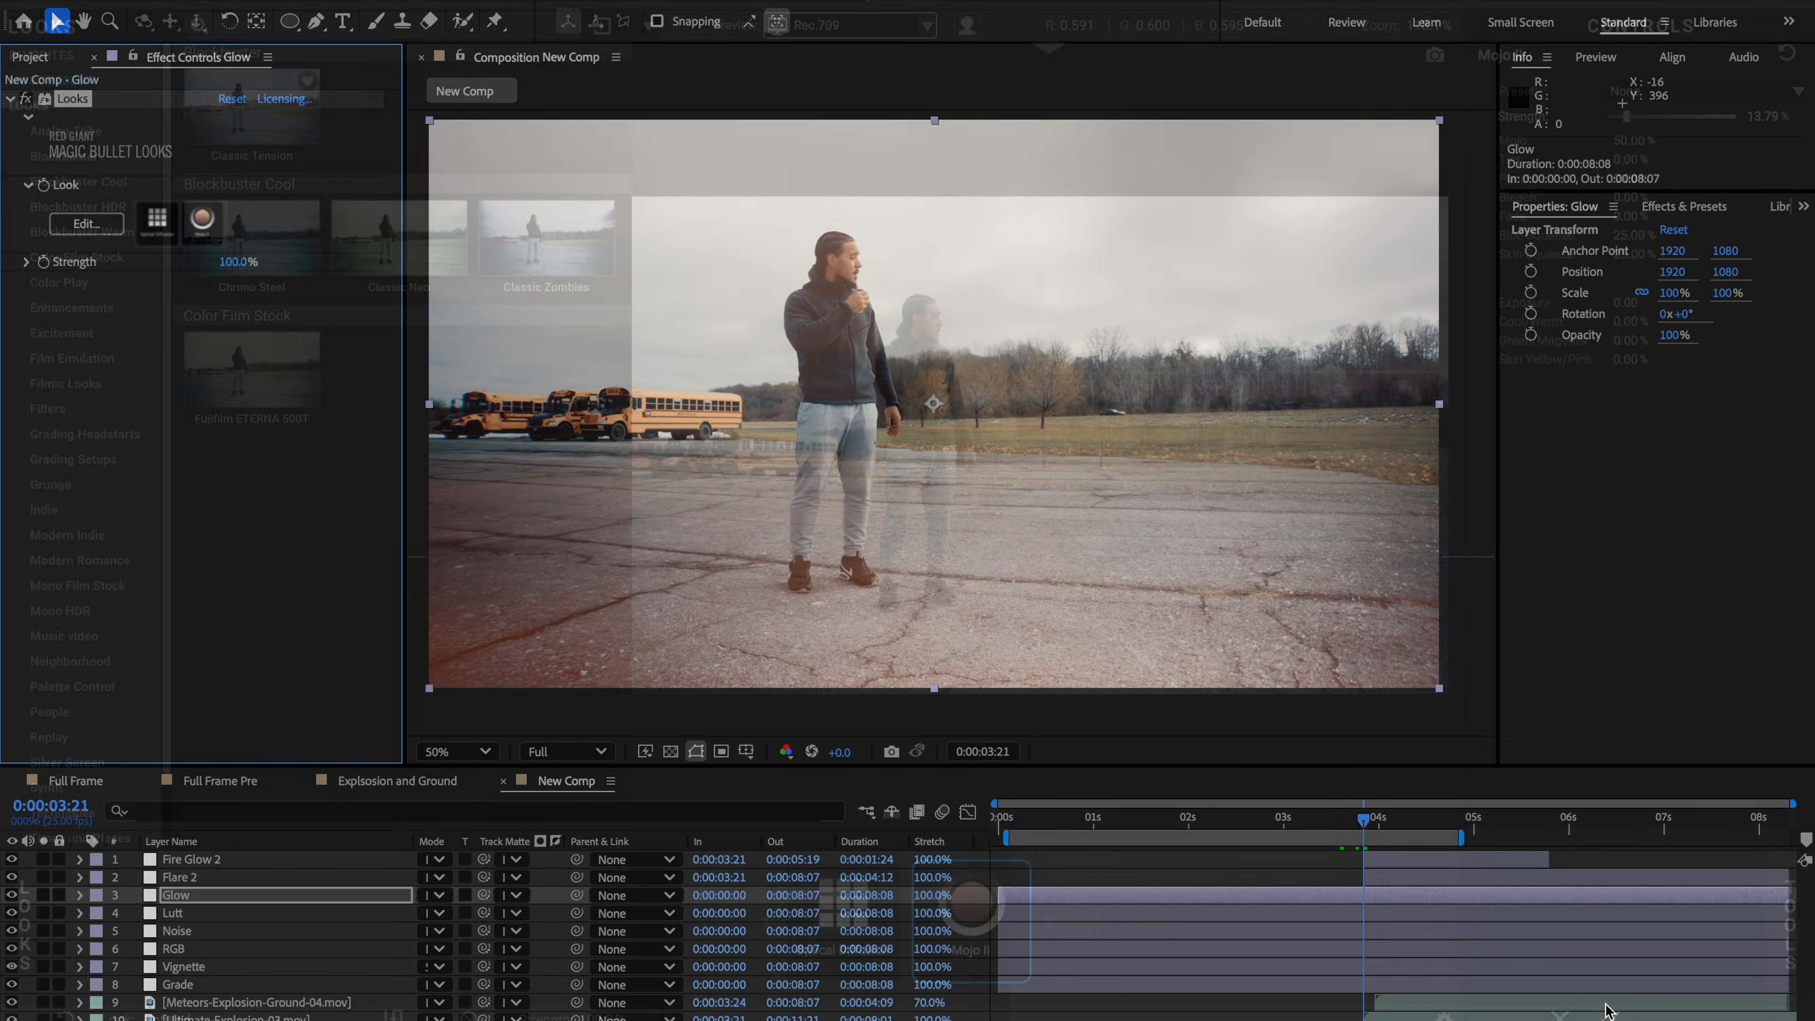
# Step: Keyframe Flare 2's opacity at 0:00:03:21 and 0:00:04:03 so it fades in from zero
pyautogui.click(1386, 882)
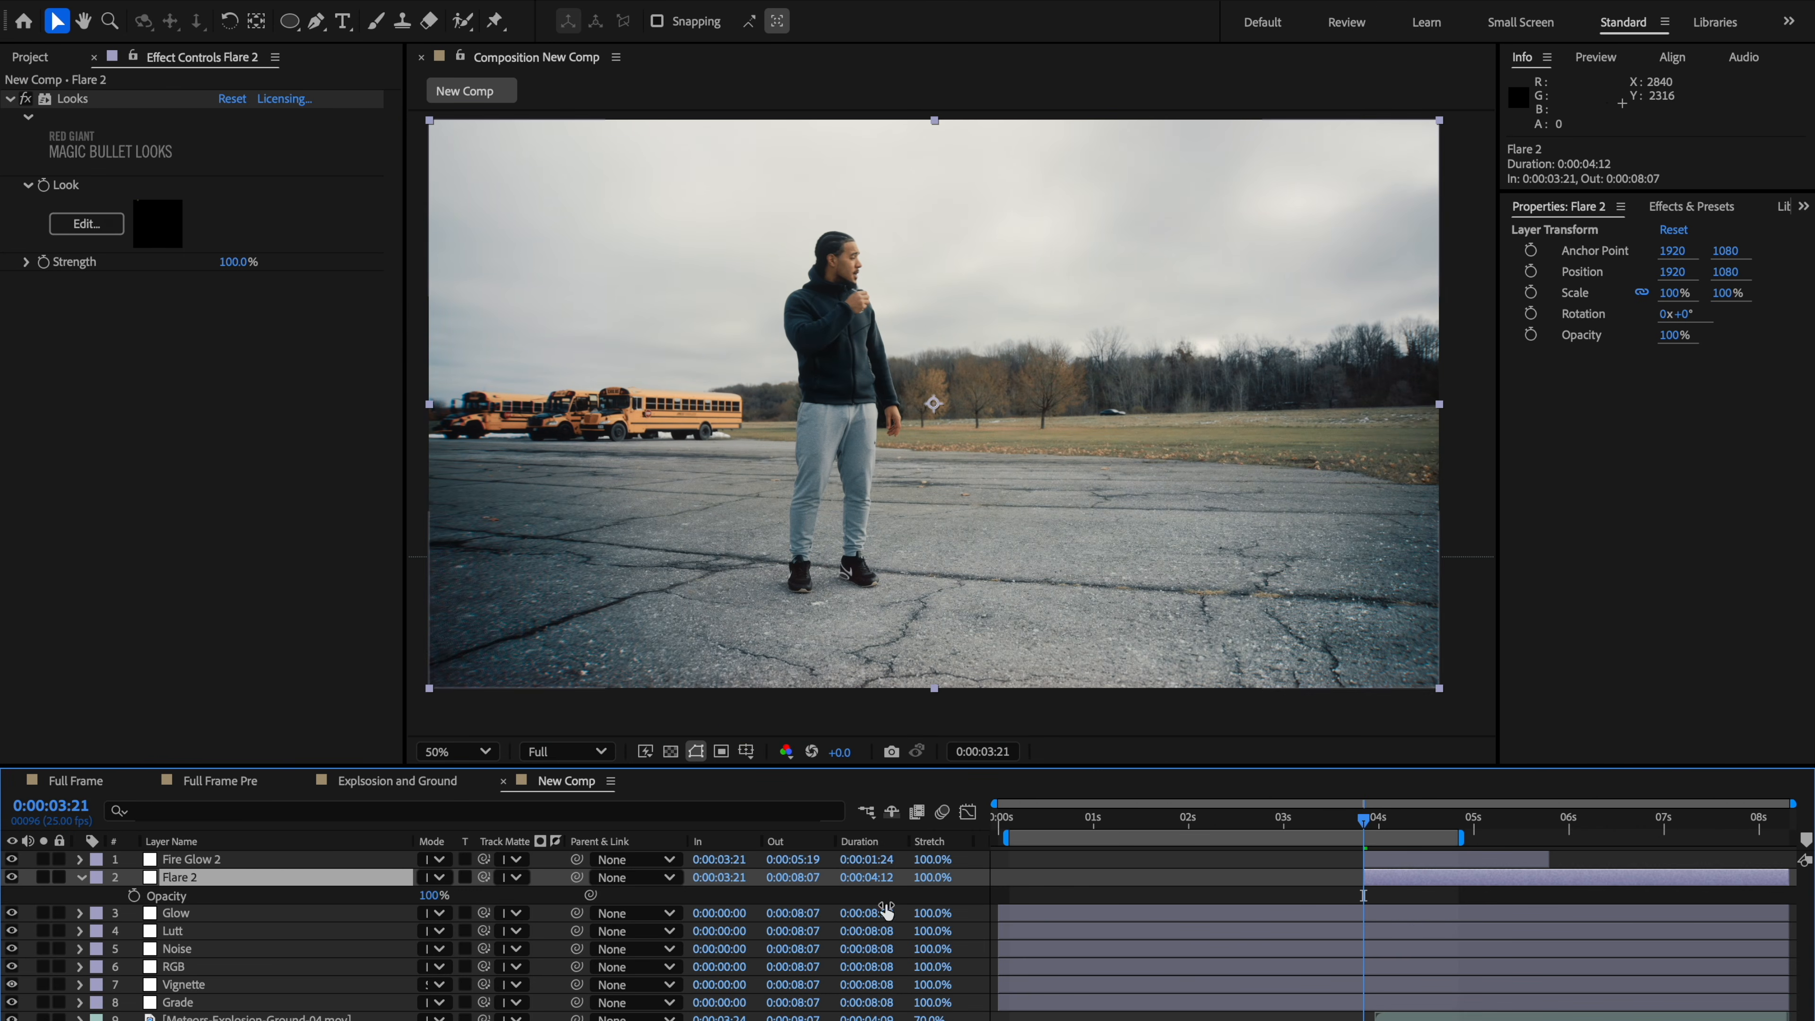
pyautogui.press('t')
pyautogui.hotkey('alt', 'shift', 't')
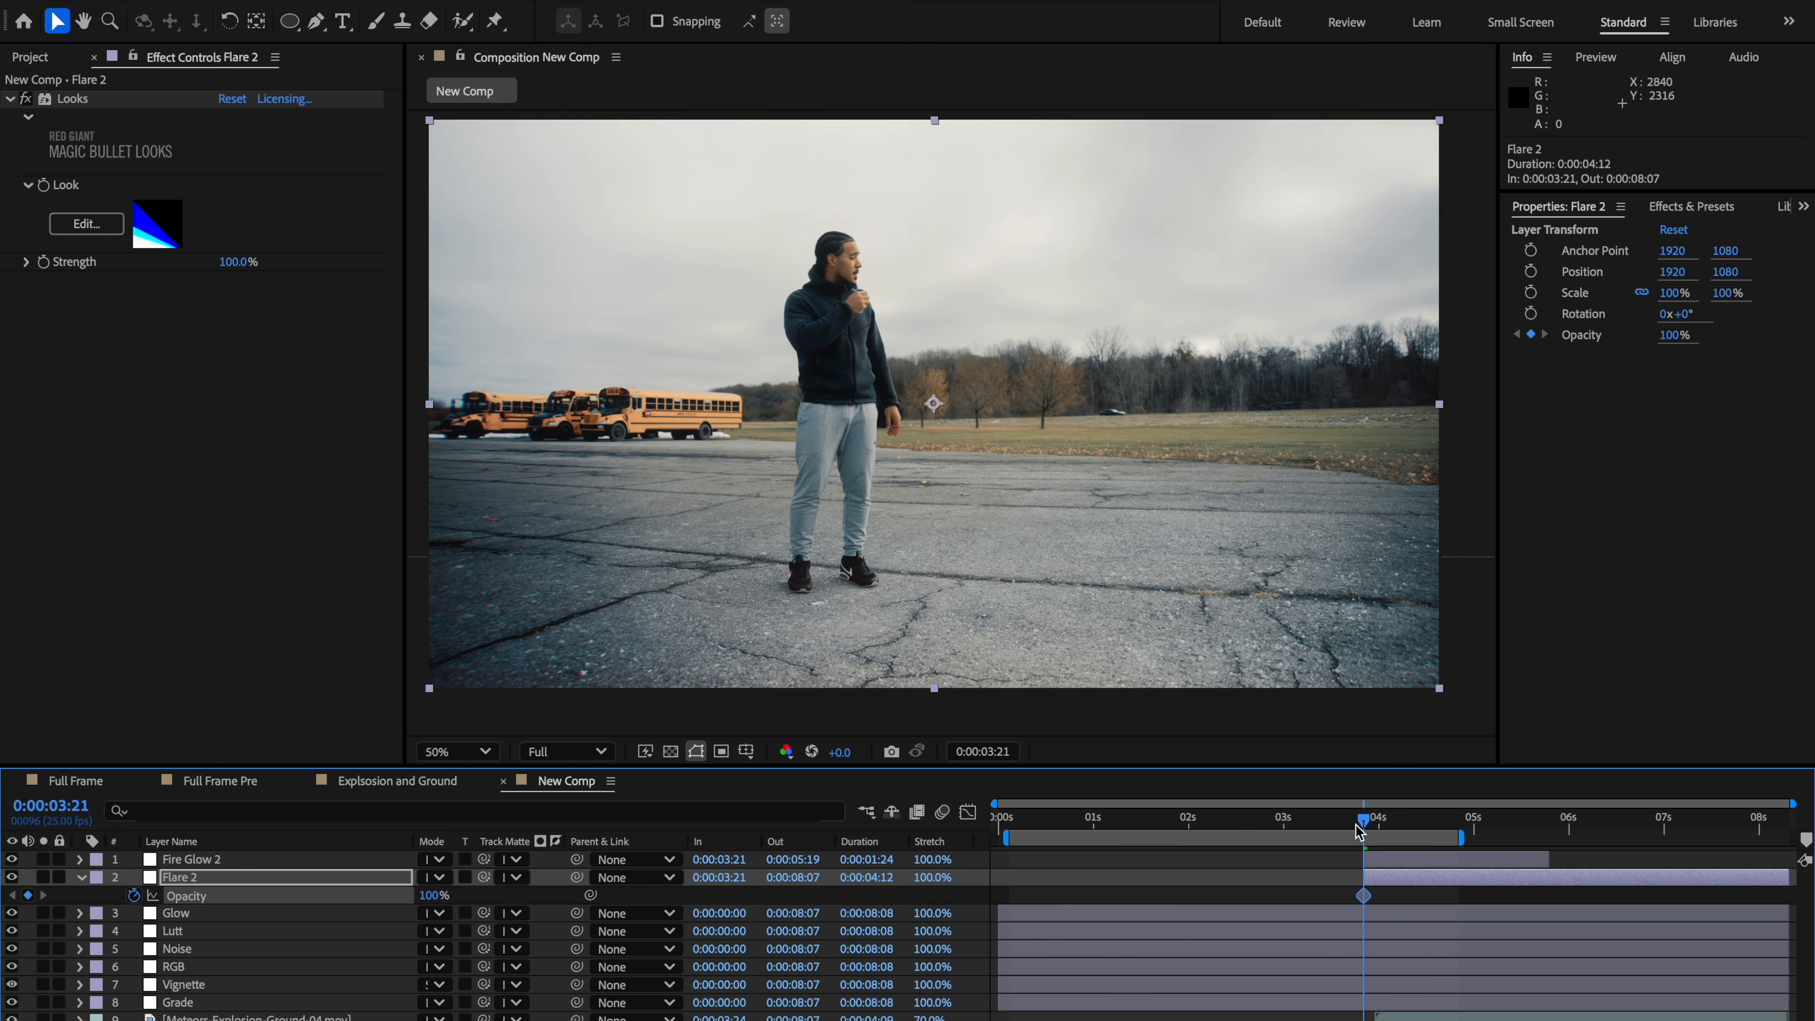
pyautogui.moveTo(1364, 822); pyautogui.dragTo(1394, 827)
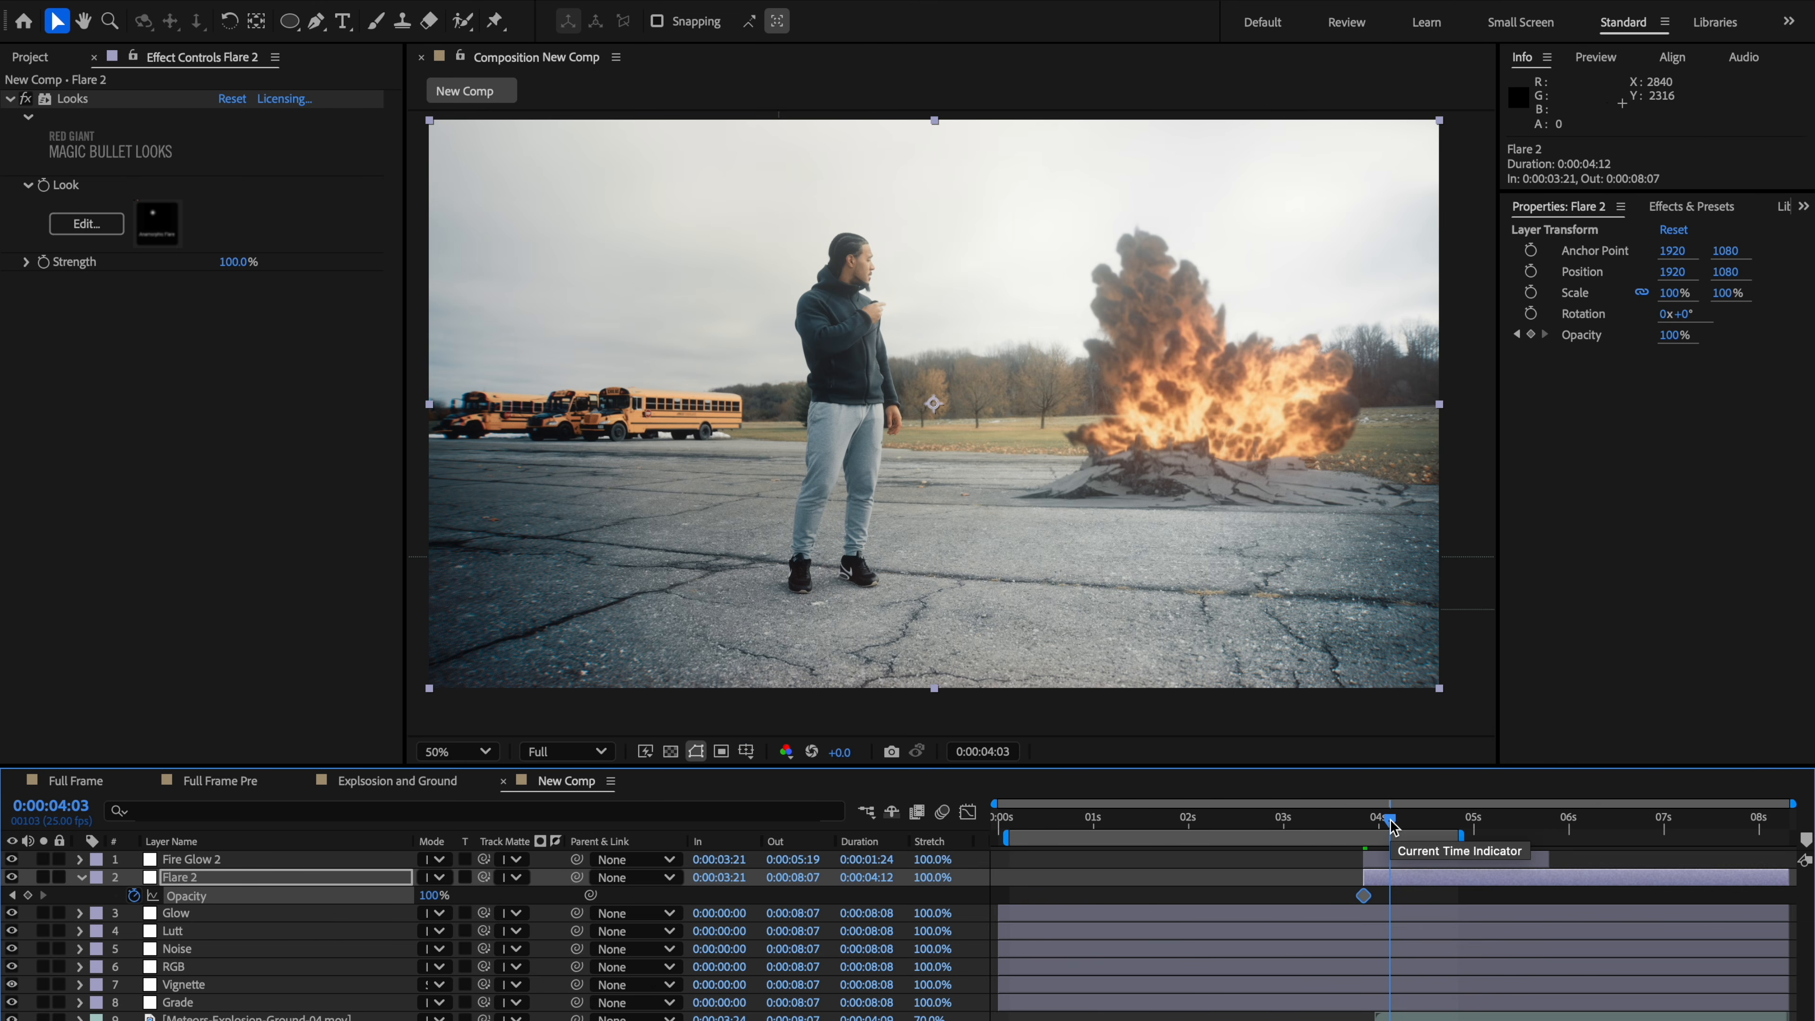
pyautogui.moveTo(427, 895); pyautogui.dragTo(423, 895)
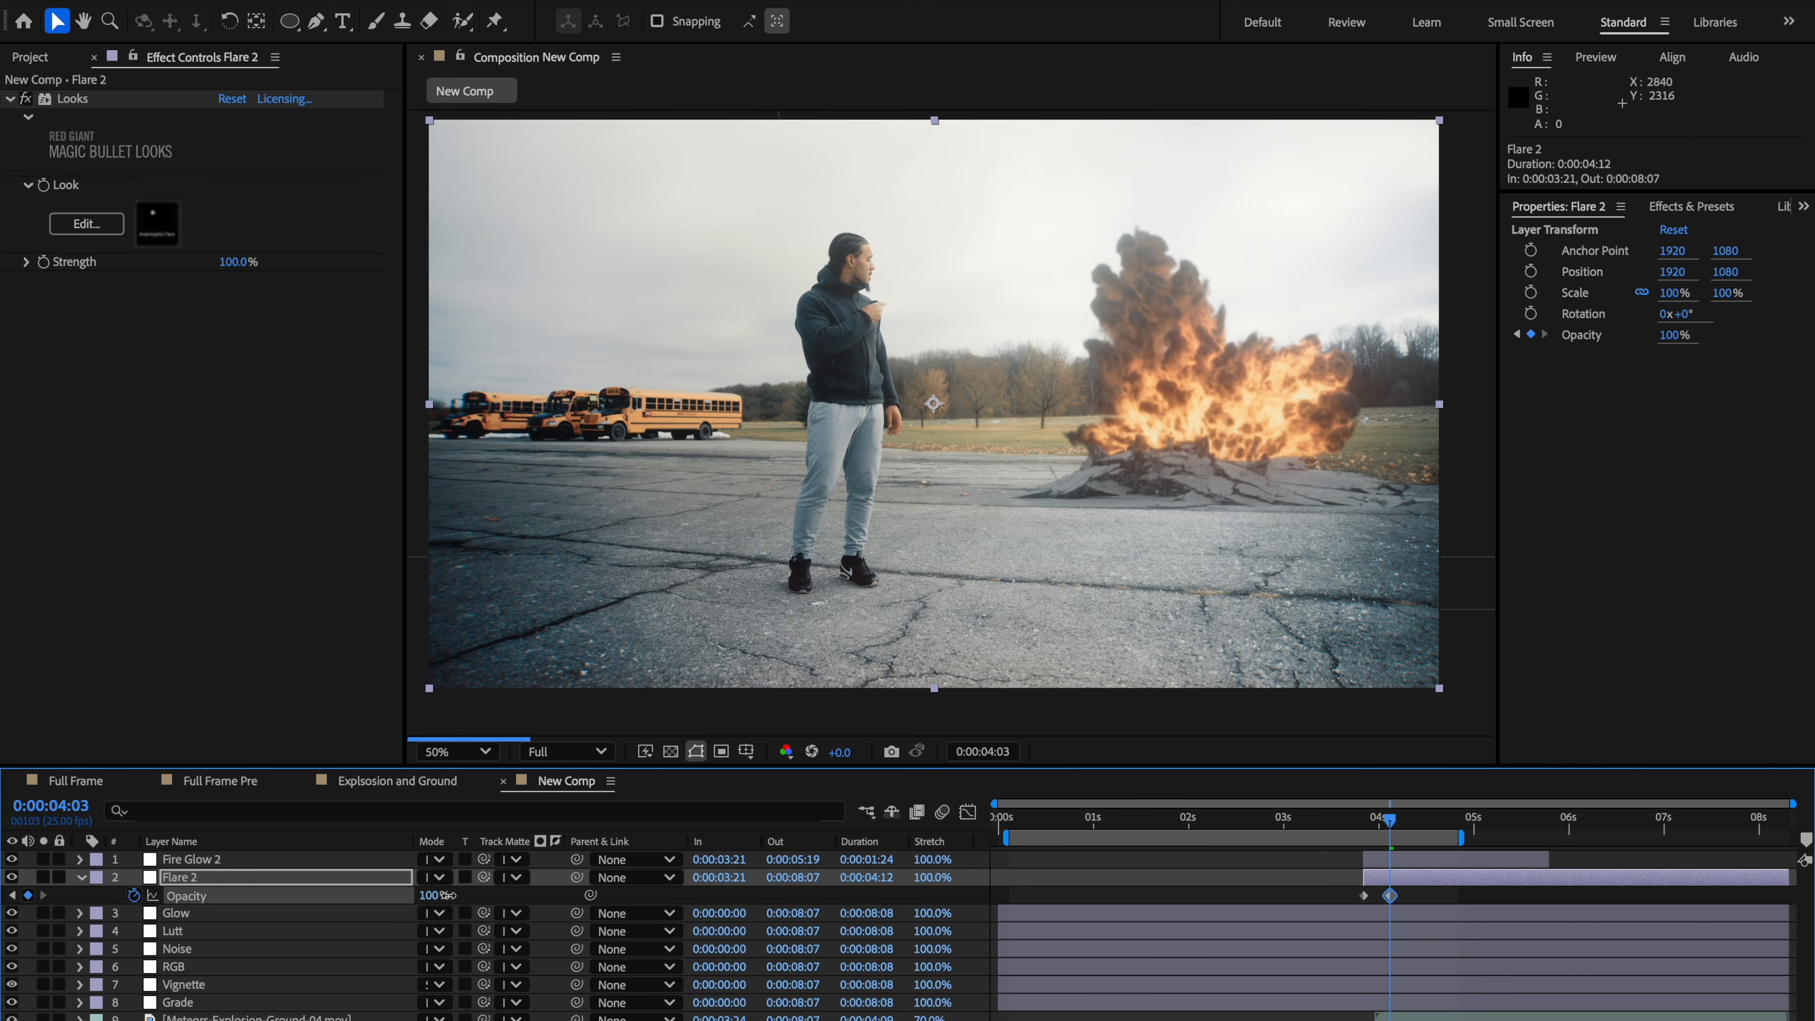
pyautogui.moveTo(1378, 827); pyautogui.dragTo(1361, 836)
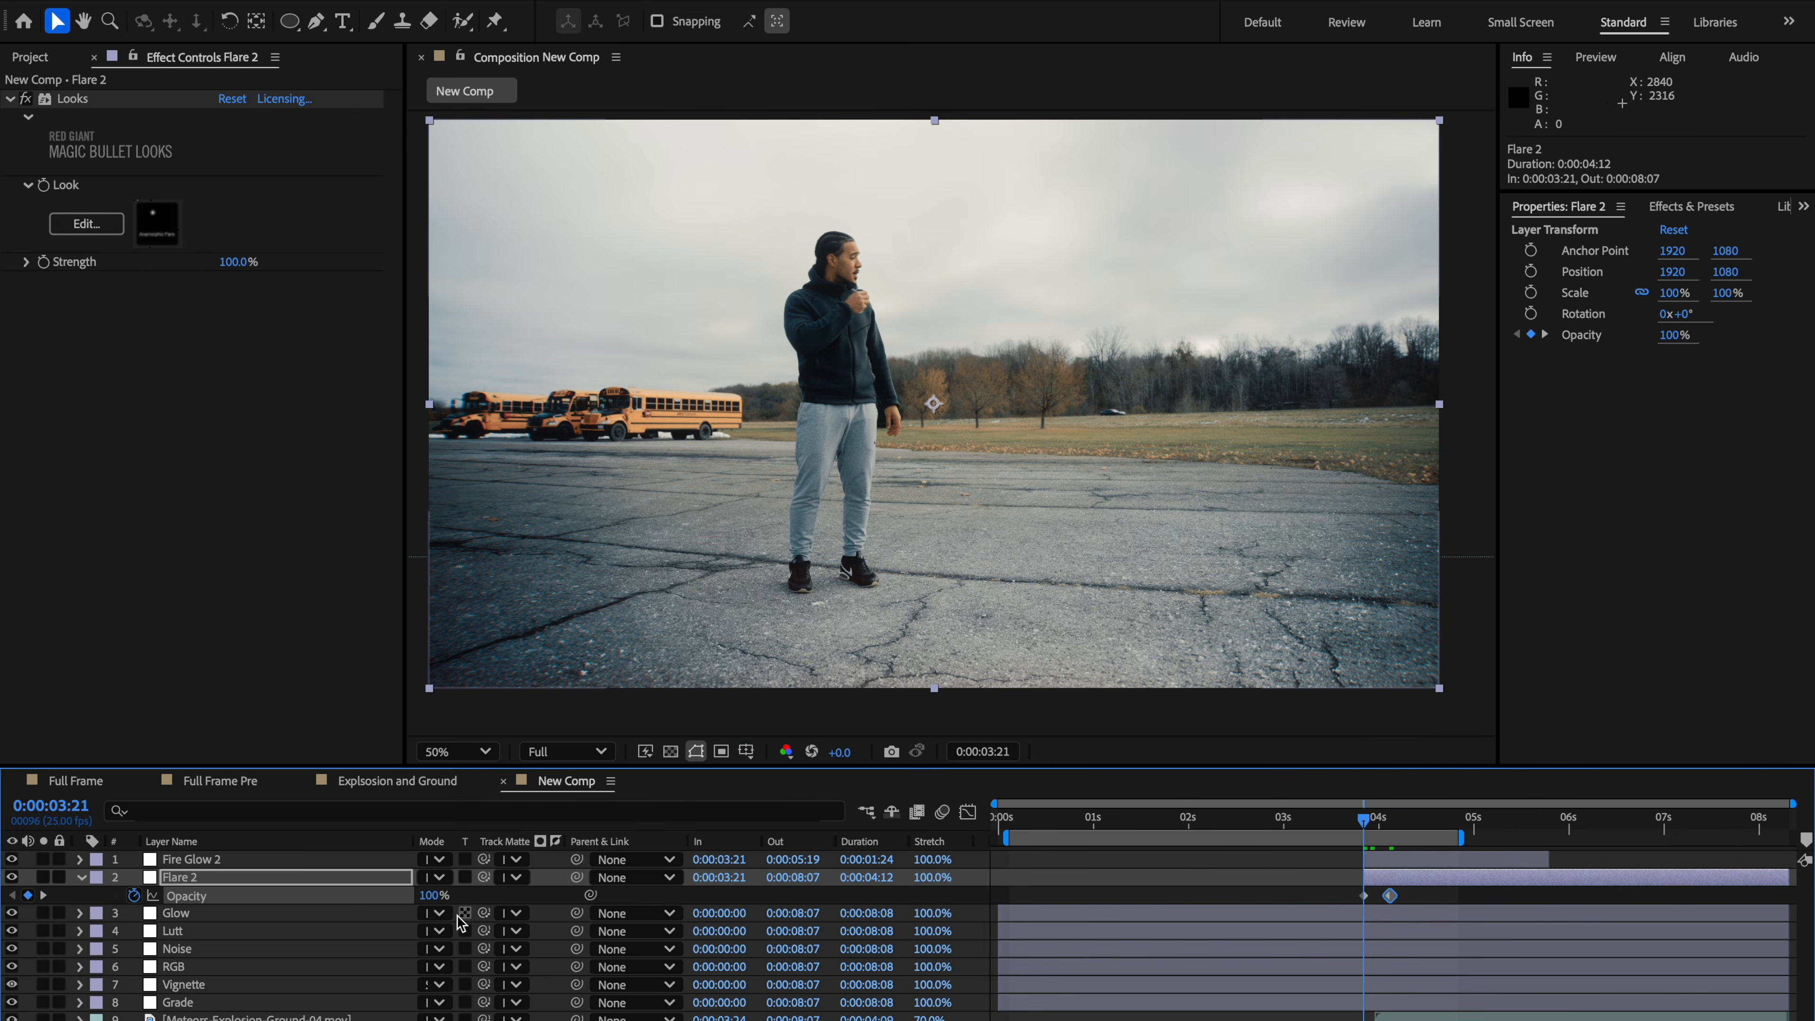
pyautogui.moveTo(434, 896); pyautogui.dragTo(281, 906)
# Step: Add Flare 2 opacity keyframes at 0:00:05:10 and 0:00:05:19, fading it out to 0%
pyautogui.moveTo(1366, 831); pyautogui.dragTo(1516, 825)
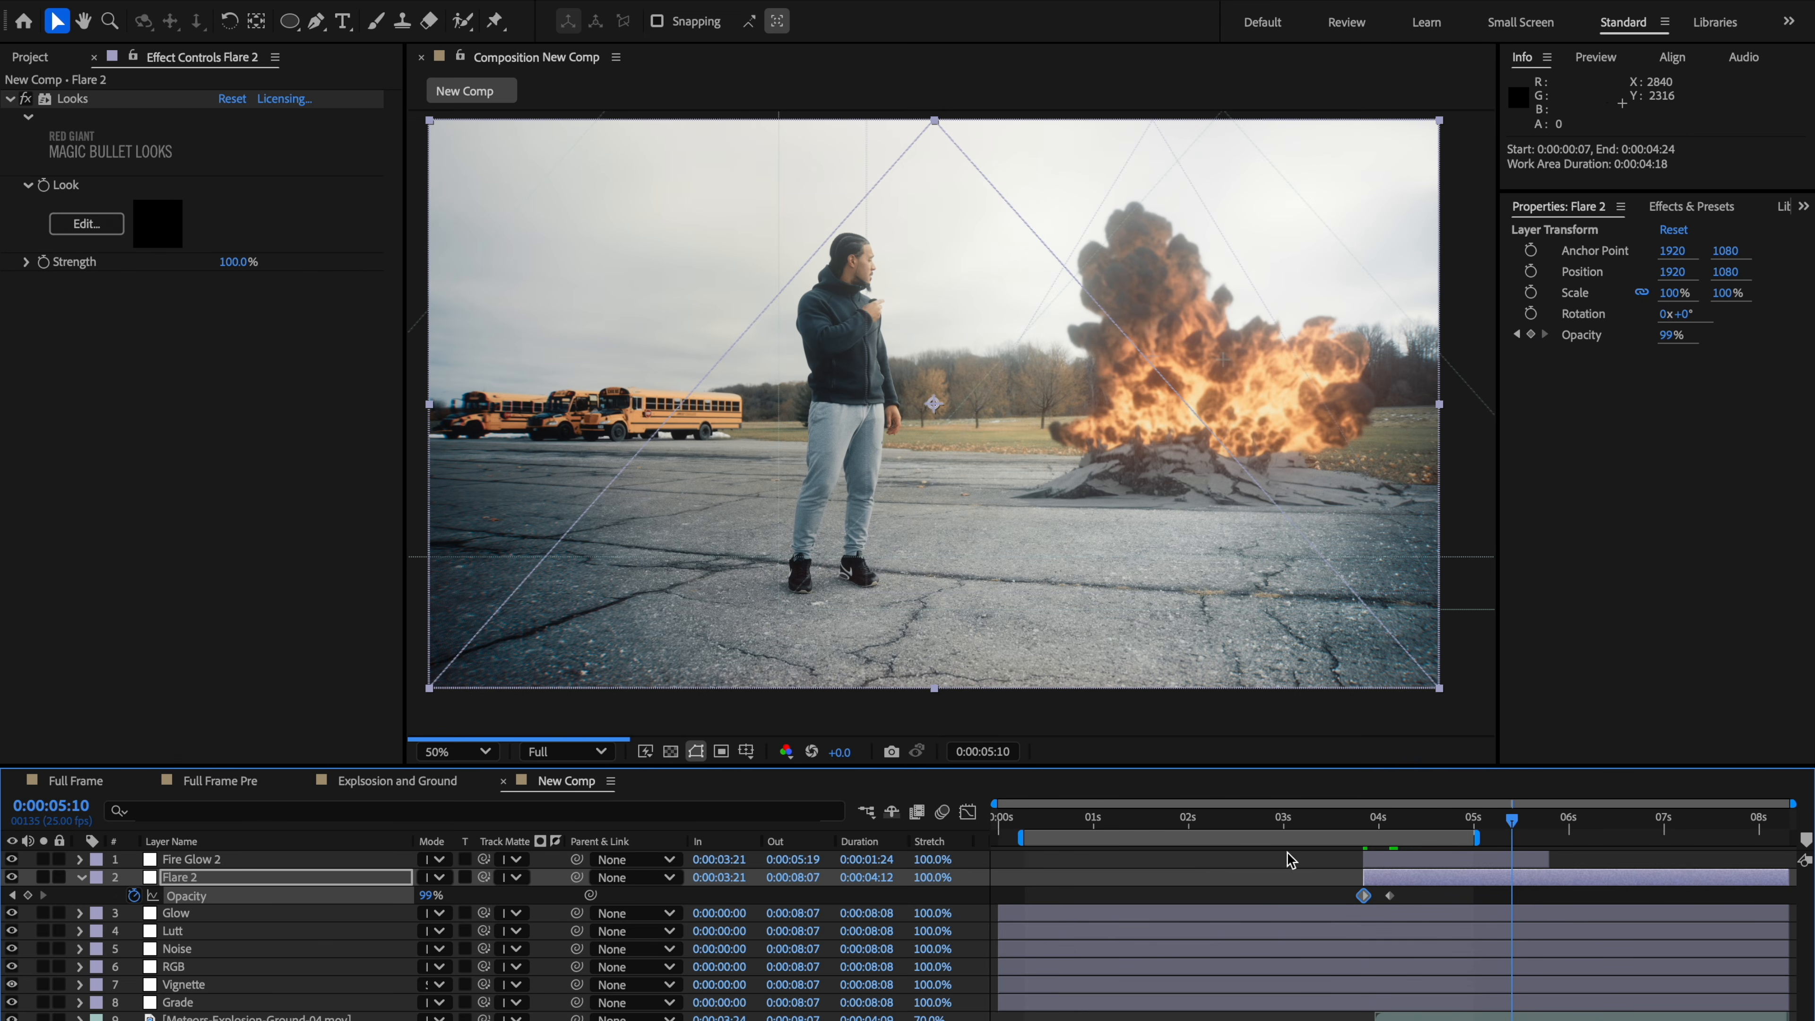
pyautogui.click(28, 896)
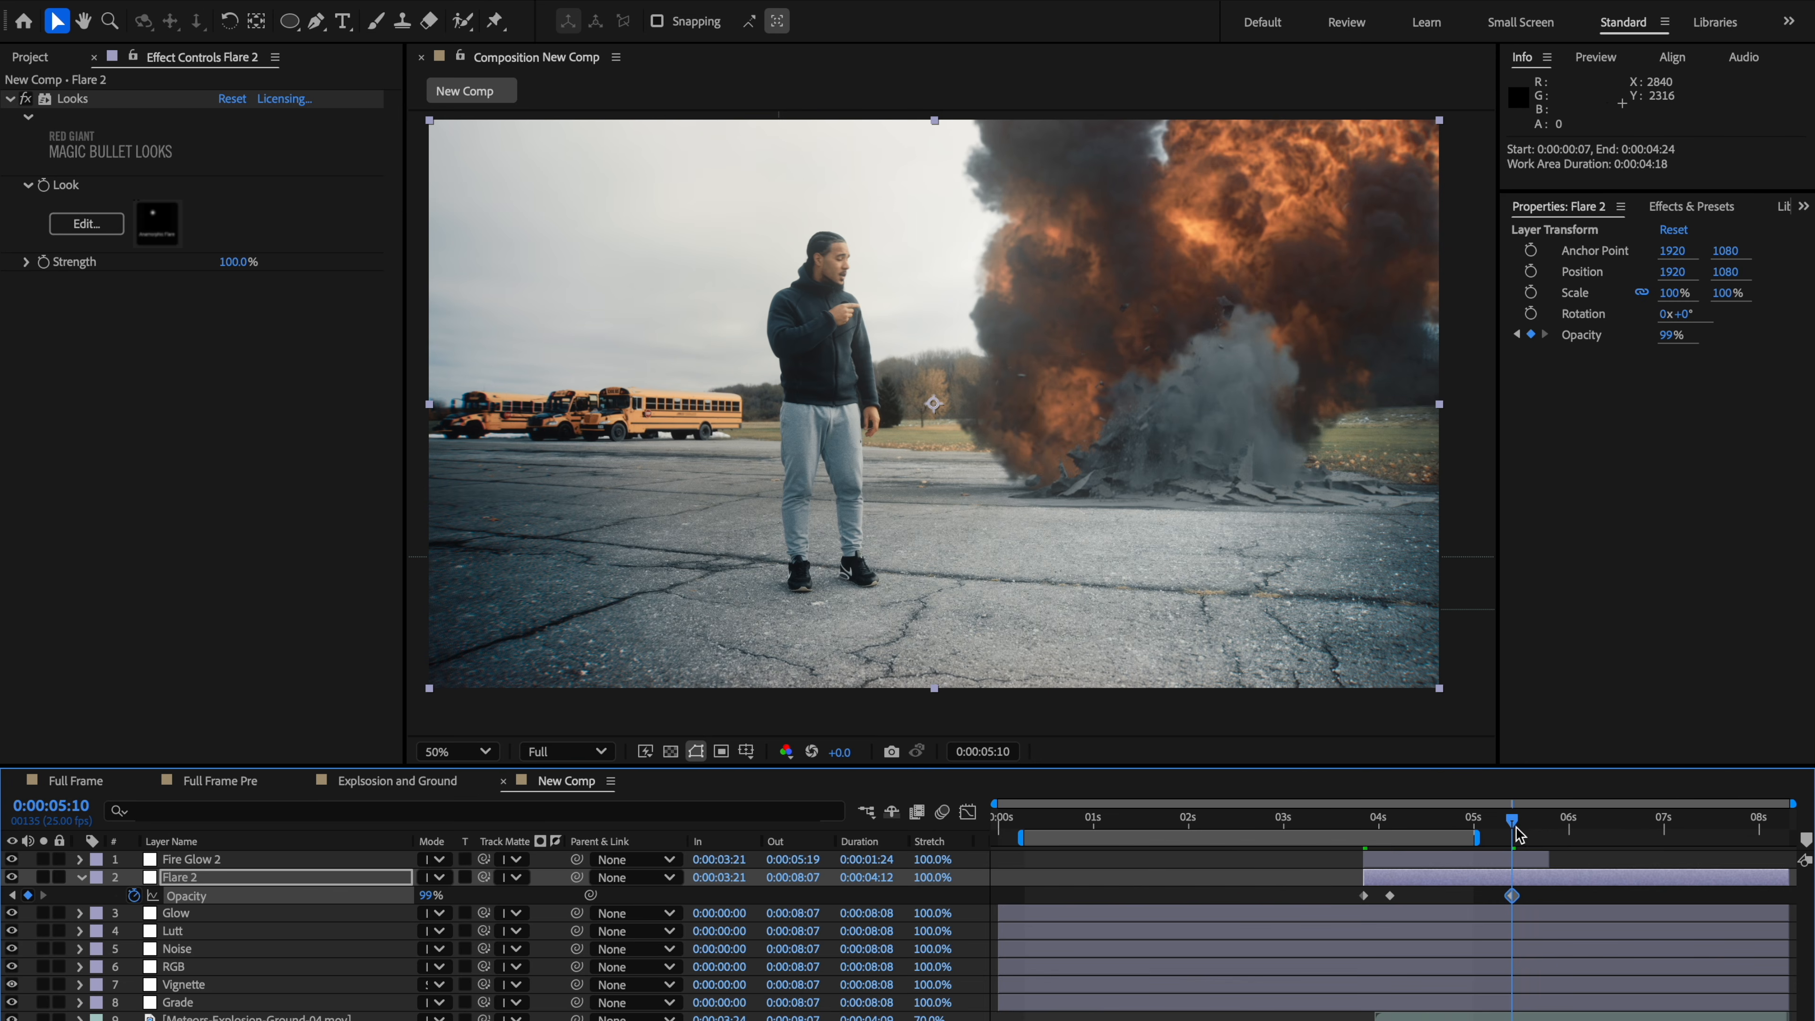
pyautogui.moveTo(1515, 827); pyautogui.dragTo(1549, 827)
pyautogui.moveTo(429, 896); pyautogui.dragTo(343, 895)
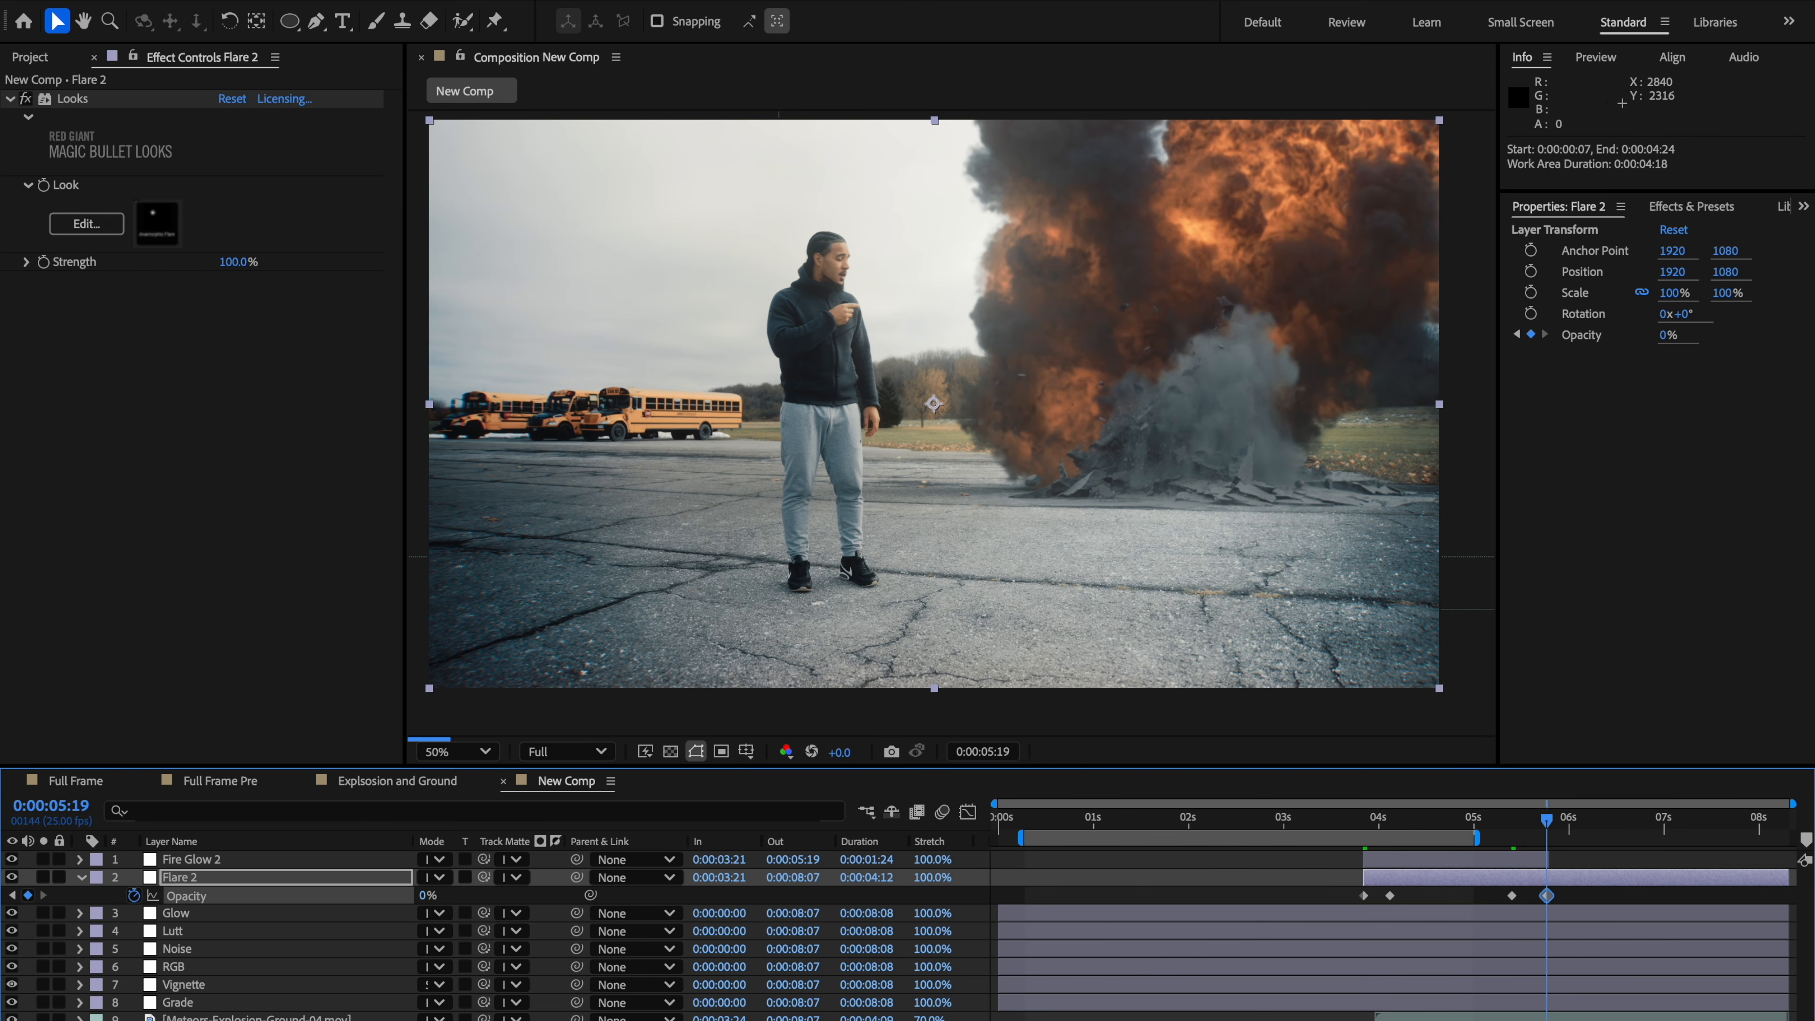
# Step: Reopen Flare 2's Looks editor at 0:00:04:11 and apply the Subtle Warm preset to Anamorphic Flare
pyautogui.click(1403, 818)
pyautogui.moveTo(1405, 825); pyautogui.dragTo(1421, 821)
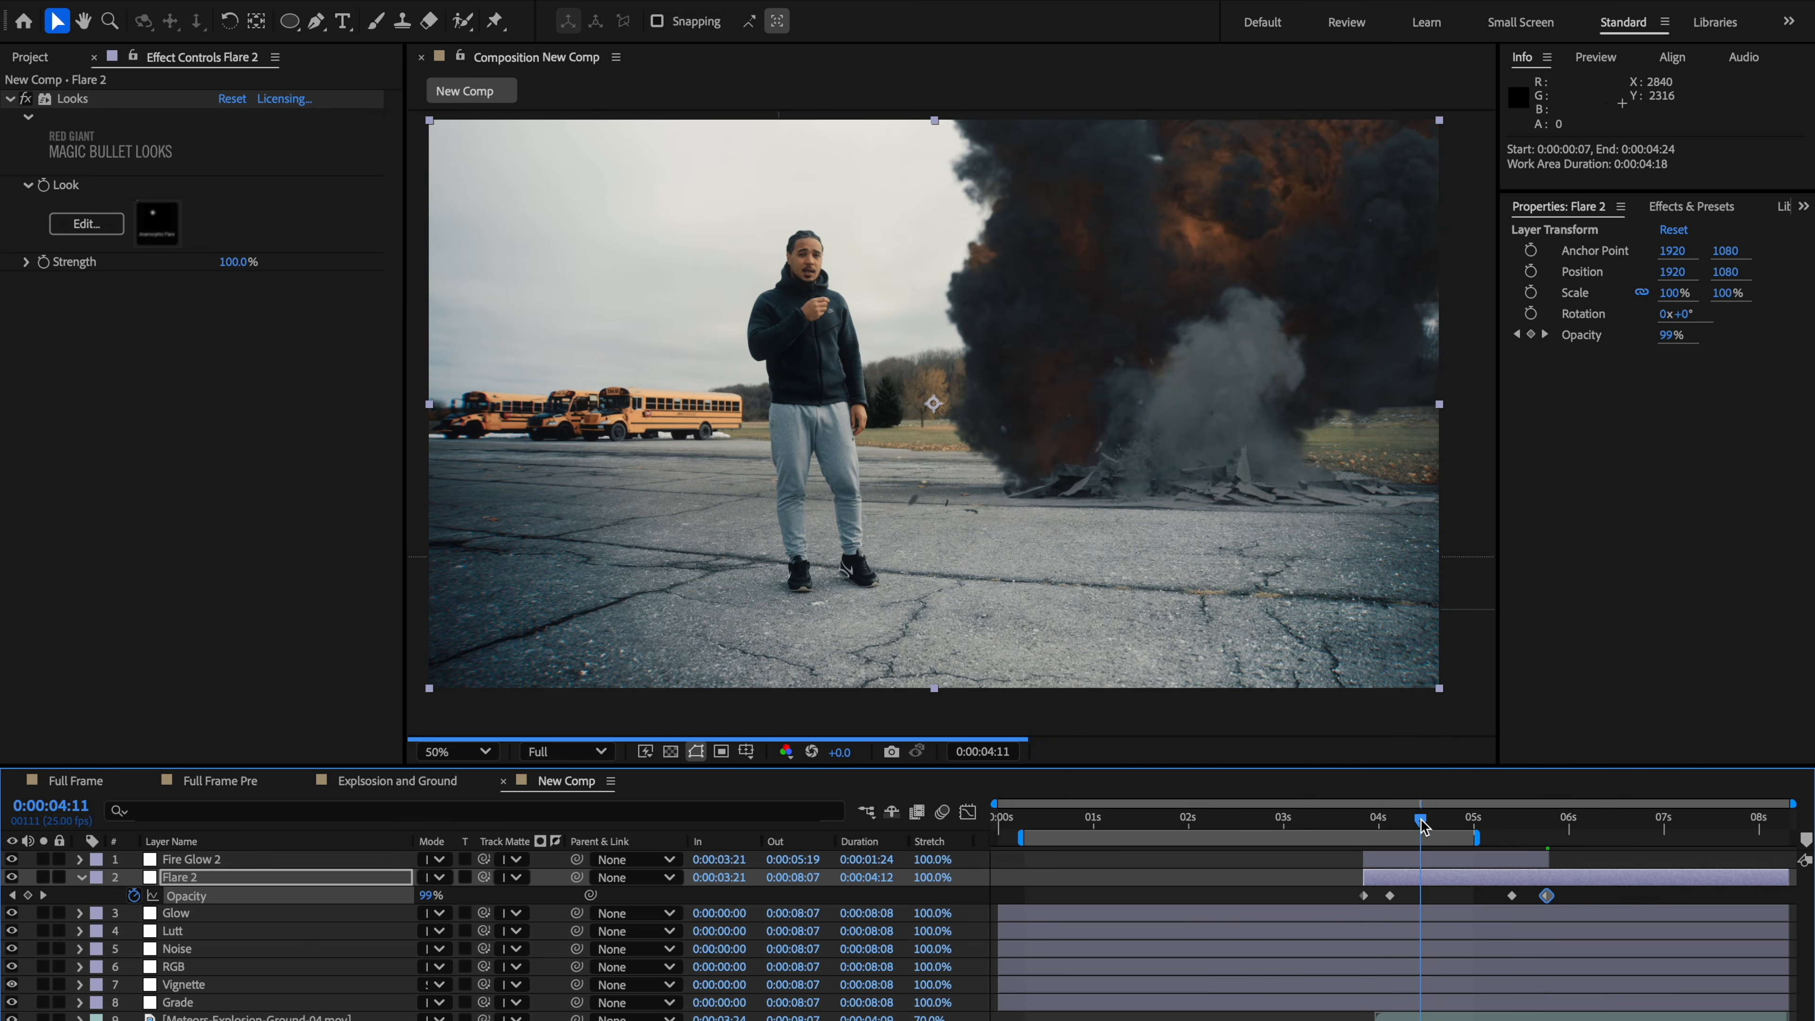
pyautogui.click(61, 224)
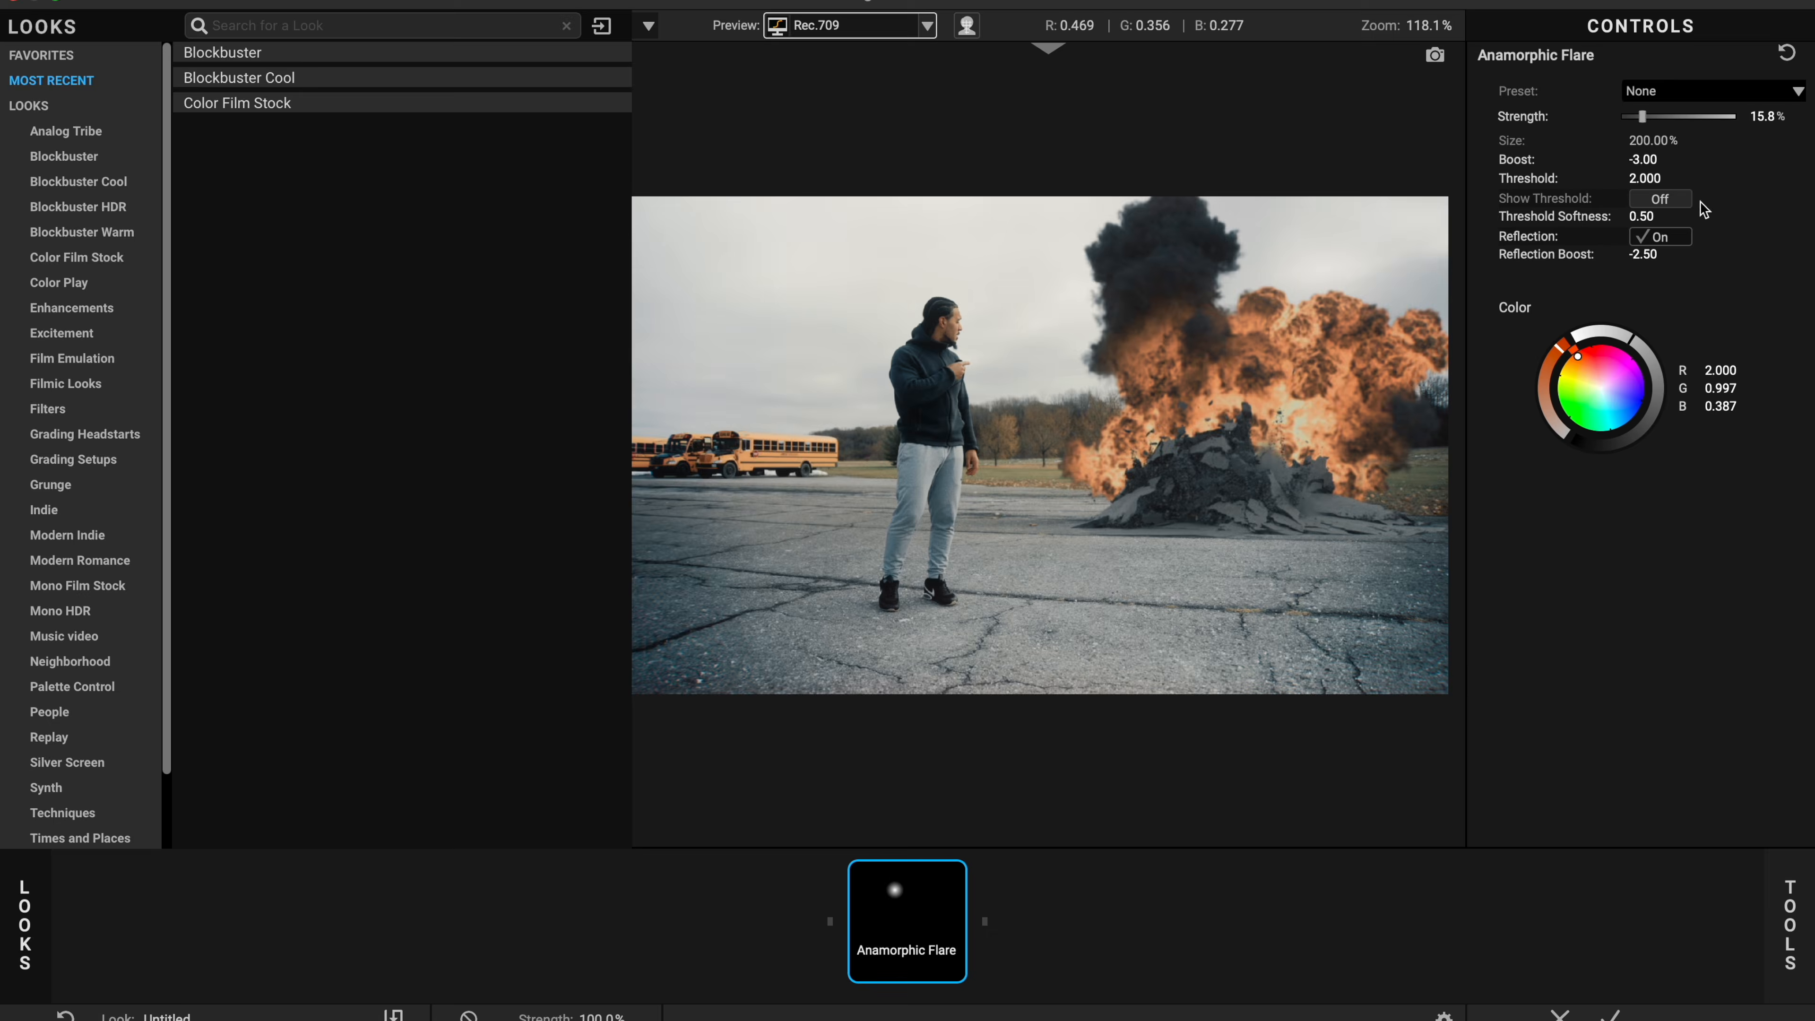
pyautogui.moveTo(1692, 119)
pyautogui.mouseDown()
pyautogui.moveTo(1659, 136)
pyautogui.moveTo(1707, 132)
pyautogui.mouseUp()
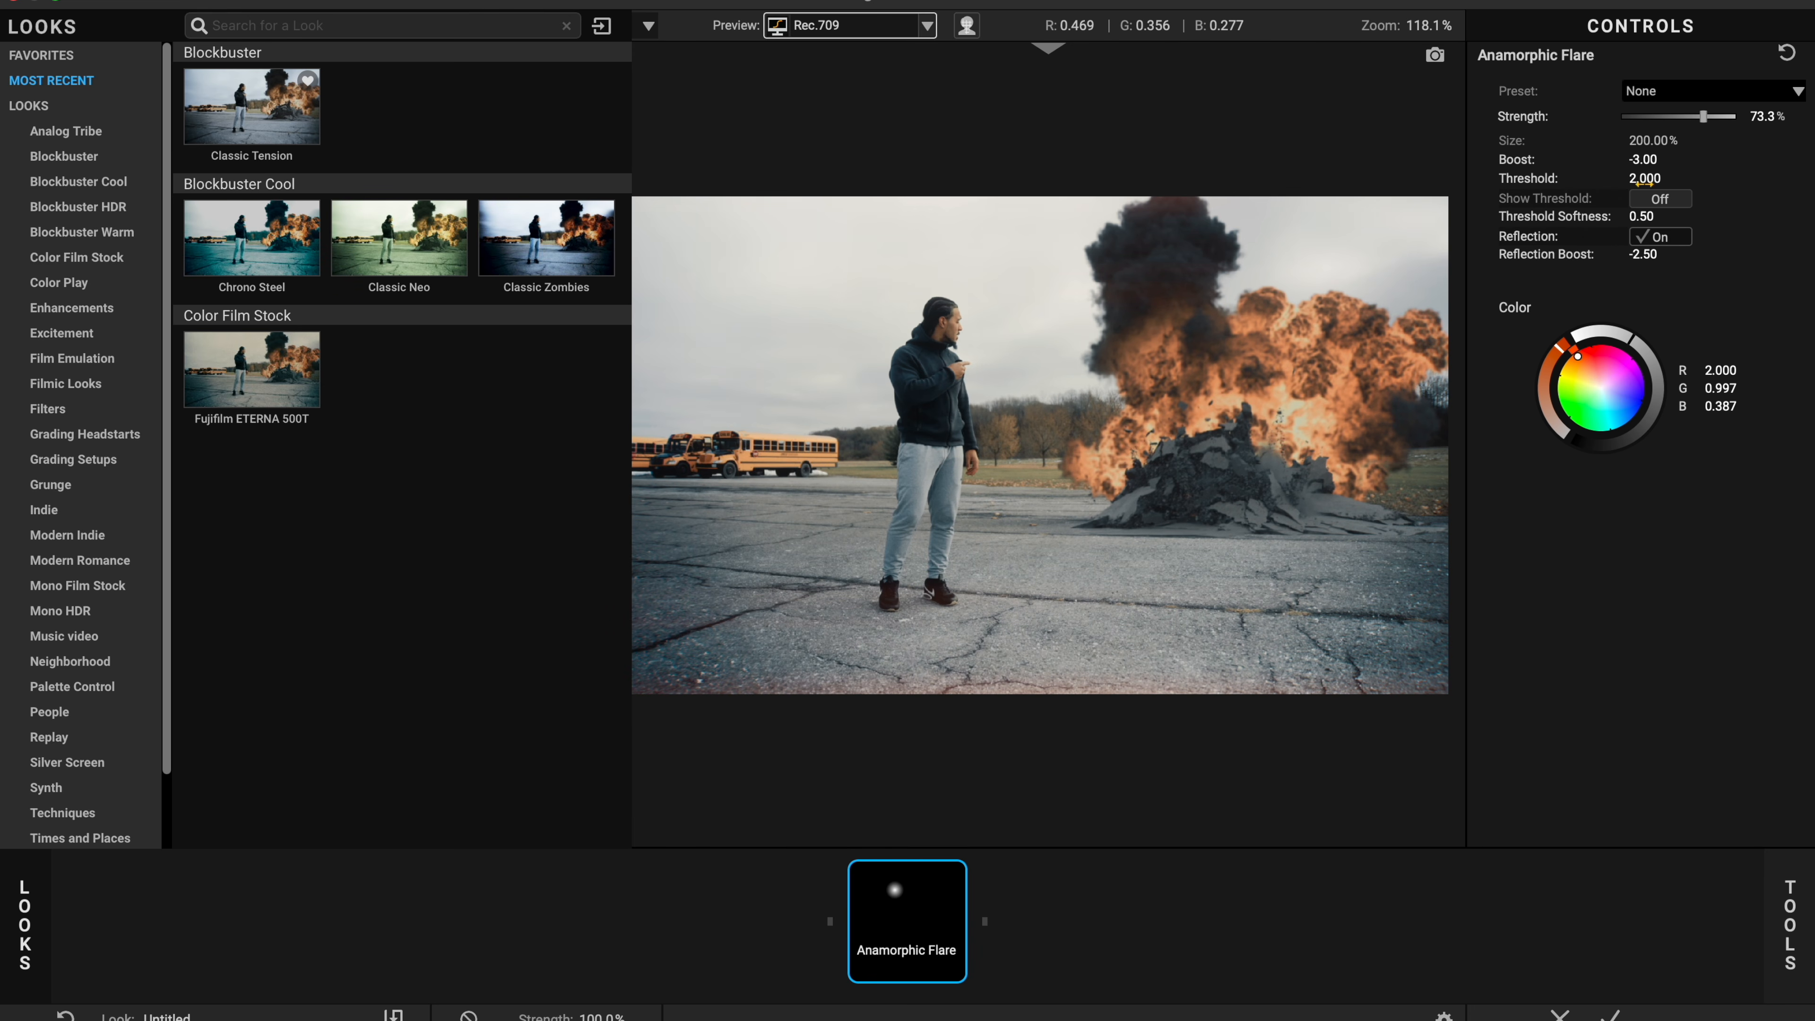
pyautogui.moveTo(1643, 182)
pyautogui.mouseDown()
pyautogui.moveTo(1557, 182)
pyautogui.moveTo(1647, 182)
pyautogui.moveTo(1627, 183)
pyautogui.mouseUp()
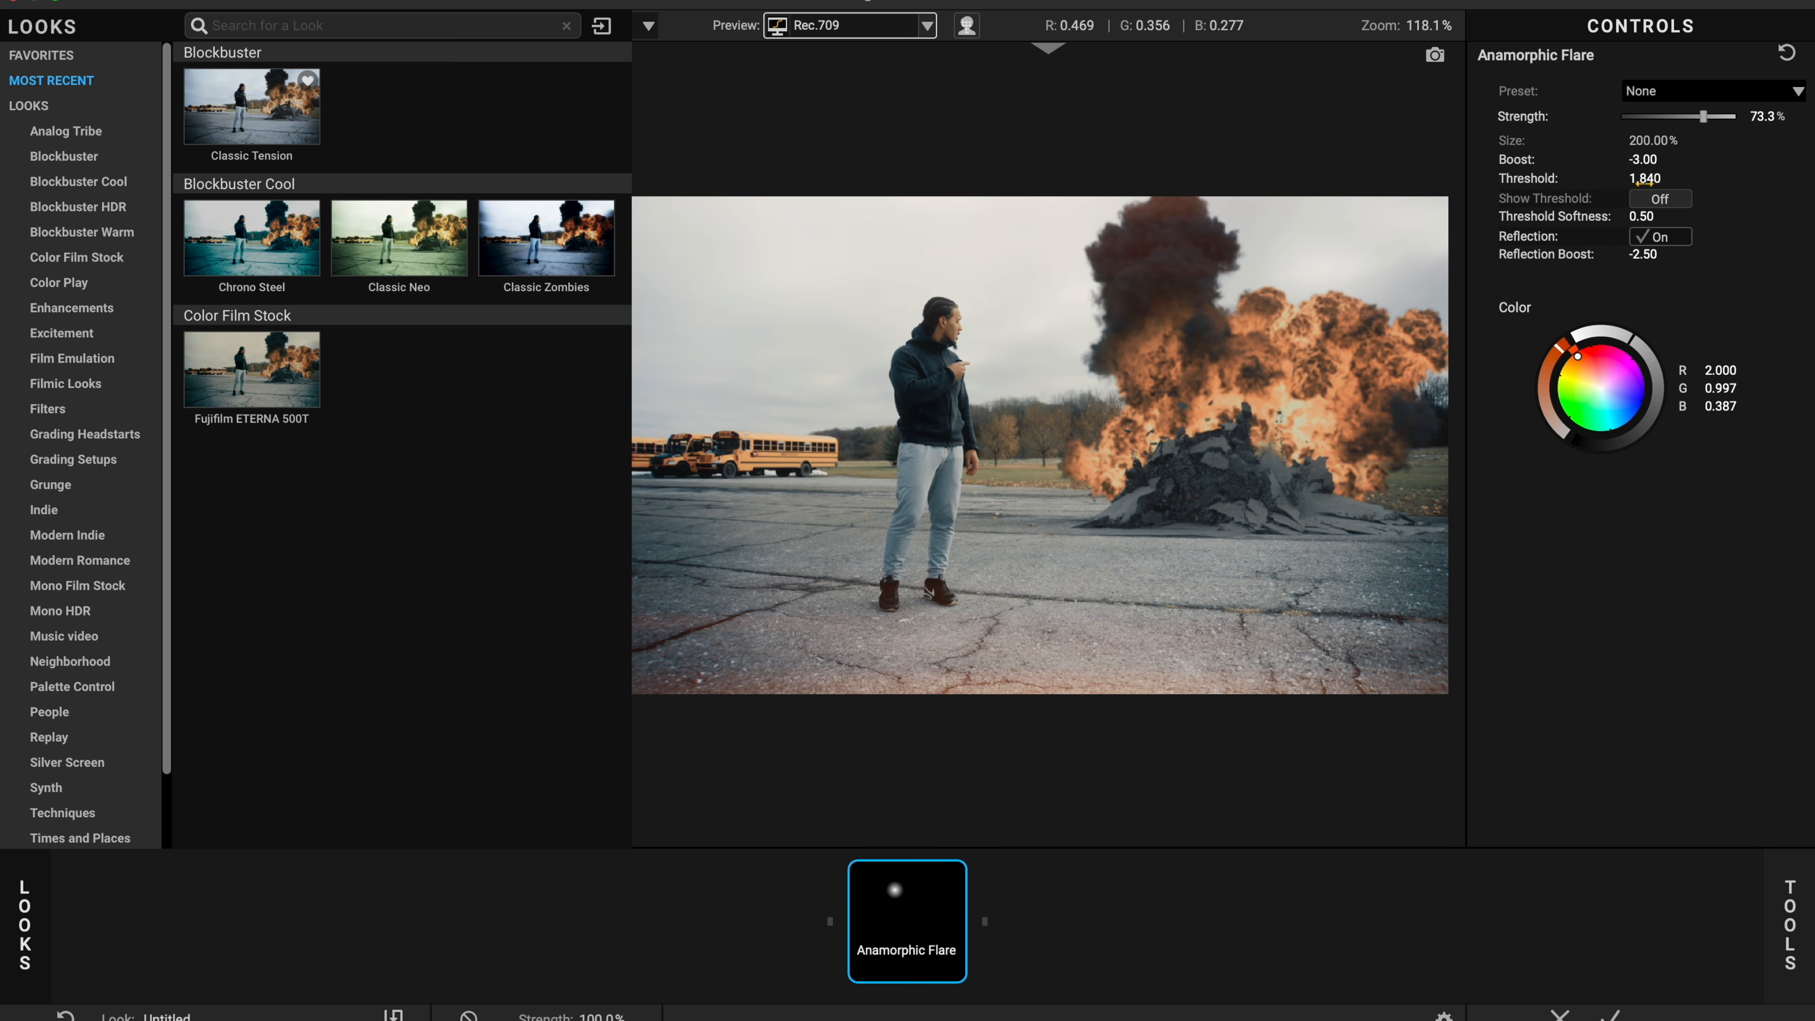
pyautogui.click(1687, 93)
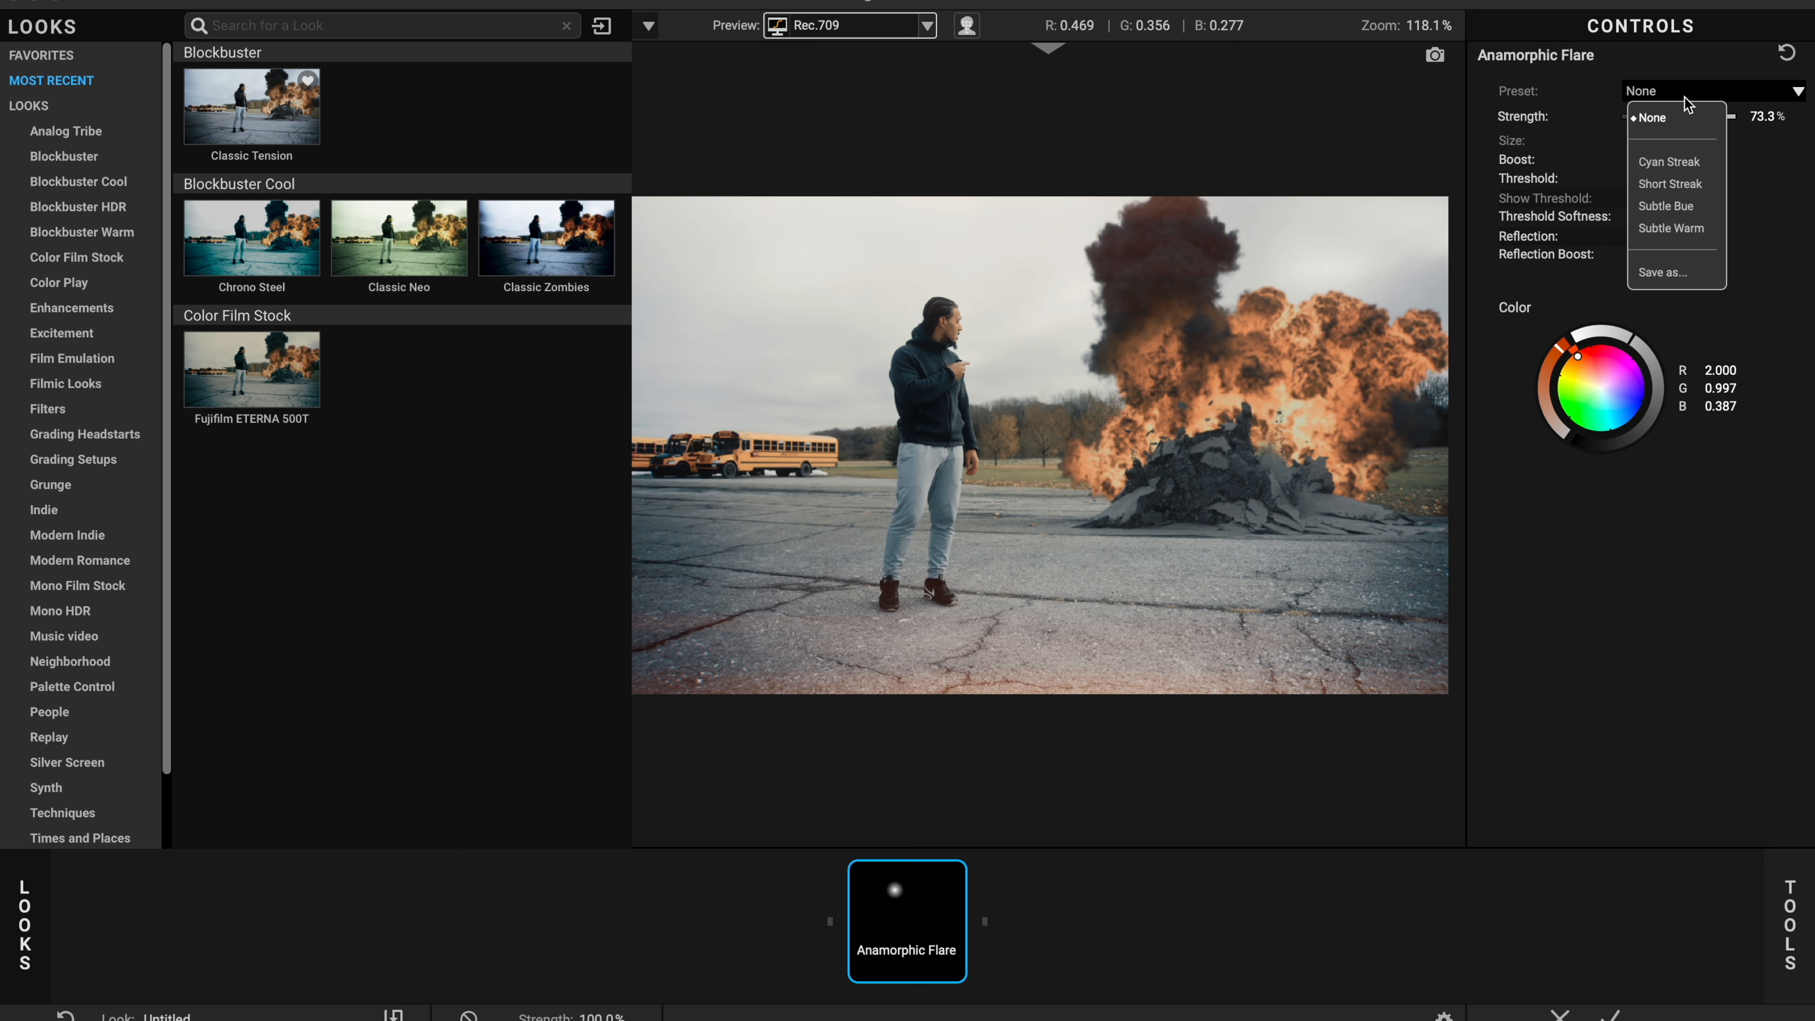
pyautogui.click(1682, 228)
# Step: Set Anamorphic Flare strength to 25.7% and threshold softness to 0.31, then apply the look
pyautogui.moveTo(1720, 123); pyautogui.dragTo(1654, 137)
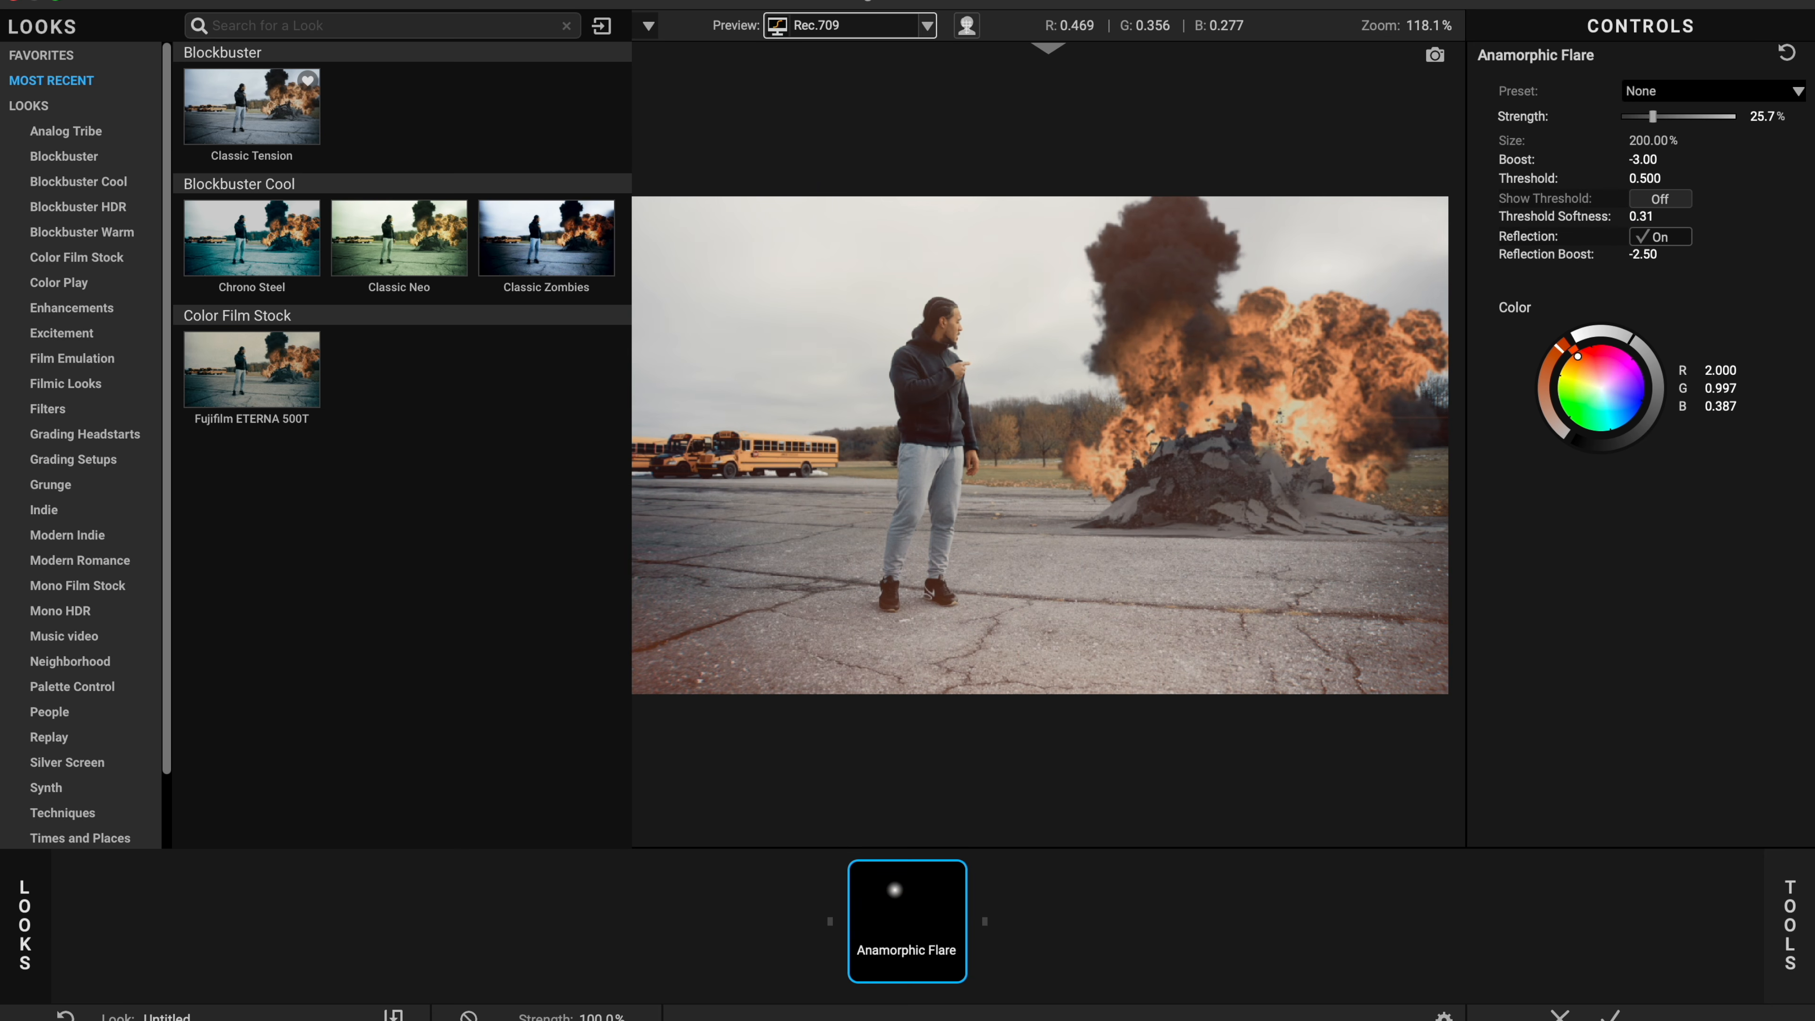
pyautogui.moveTo(1643, 154)
pyautogui.mouseDown()
pyautogui.moveTo(1725, 153)
pyautogui.moveTo(1592, 154)
pyautogui.moveTo(1679, 154)
pyautogui.moveTo(1611, 153)
pyautogui.mouseUp()
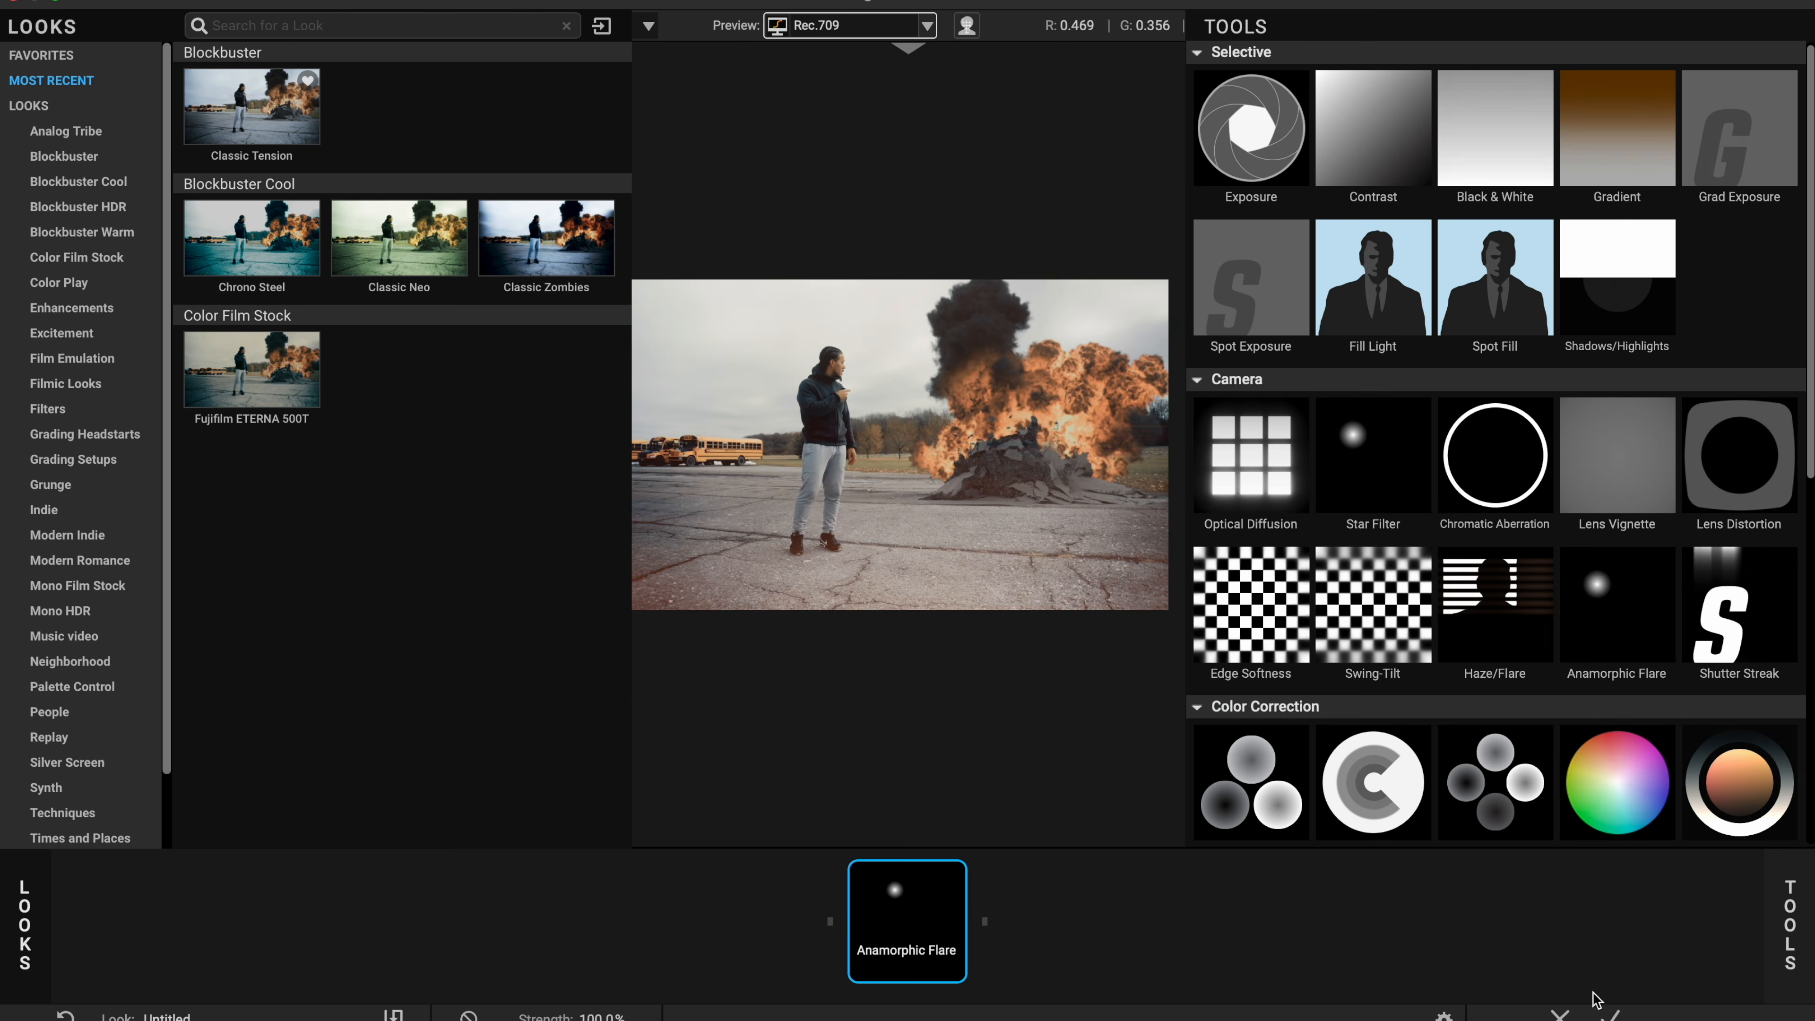
pyautogui.click(1610, 1014)
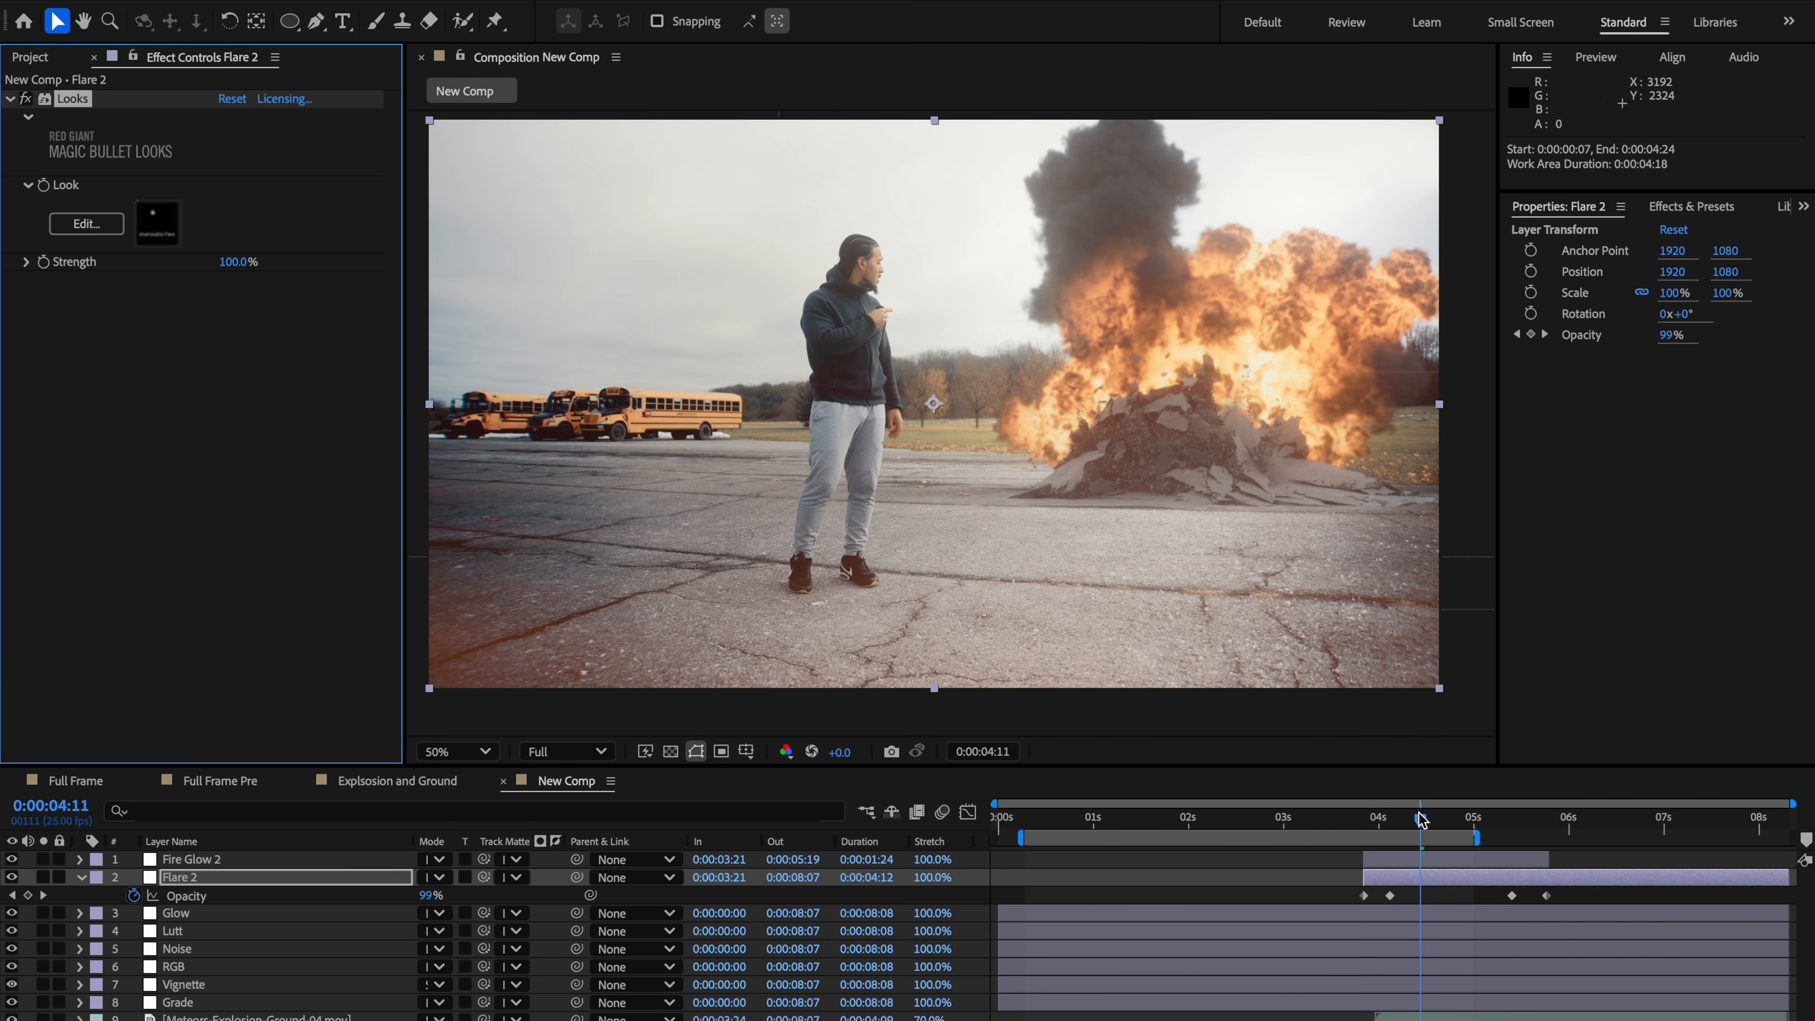
pyautogui.moveTo(1421, 820)
pyautogui.mouseDown()
pyautogui.moveTo(1357, 836)
pyautogui.moveTo(1427, 836)
pyautogui.mouseUp()
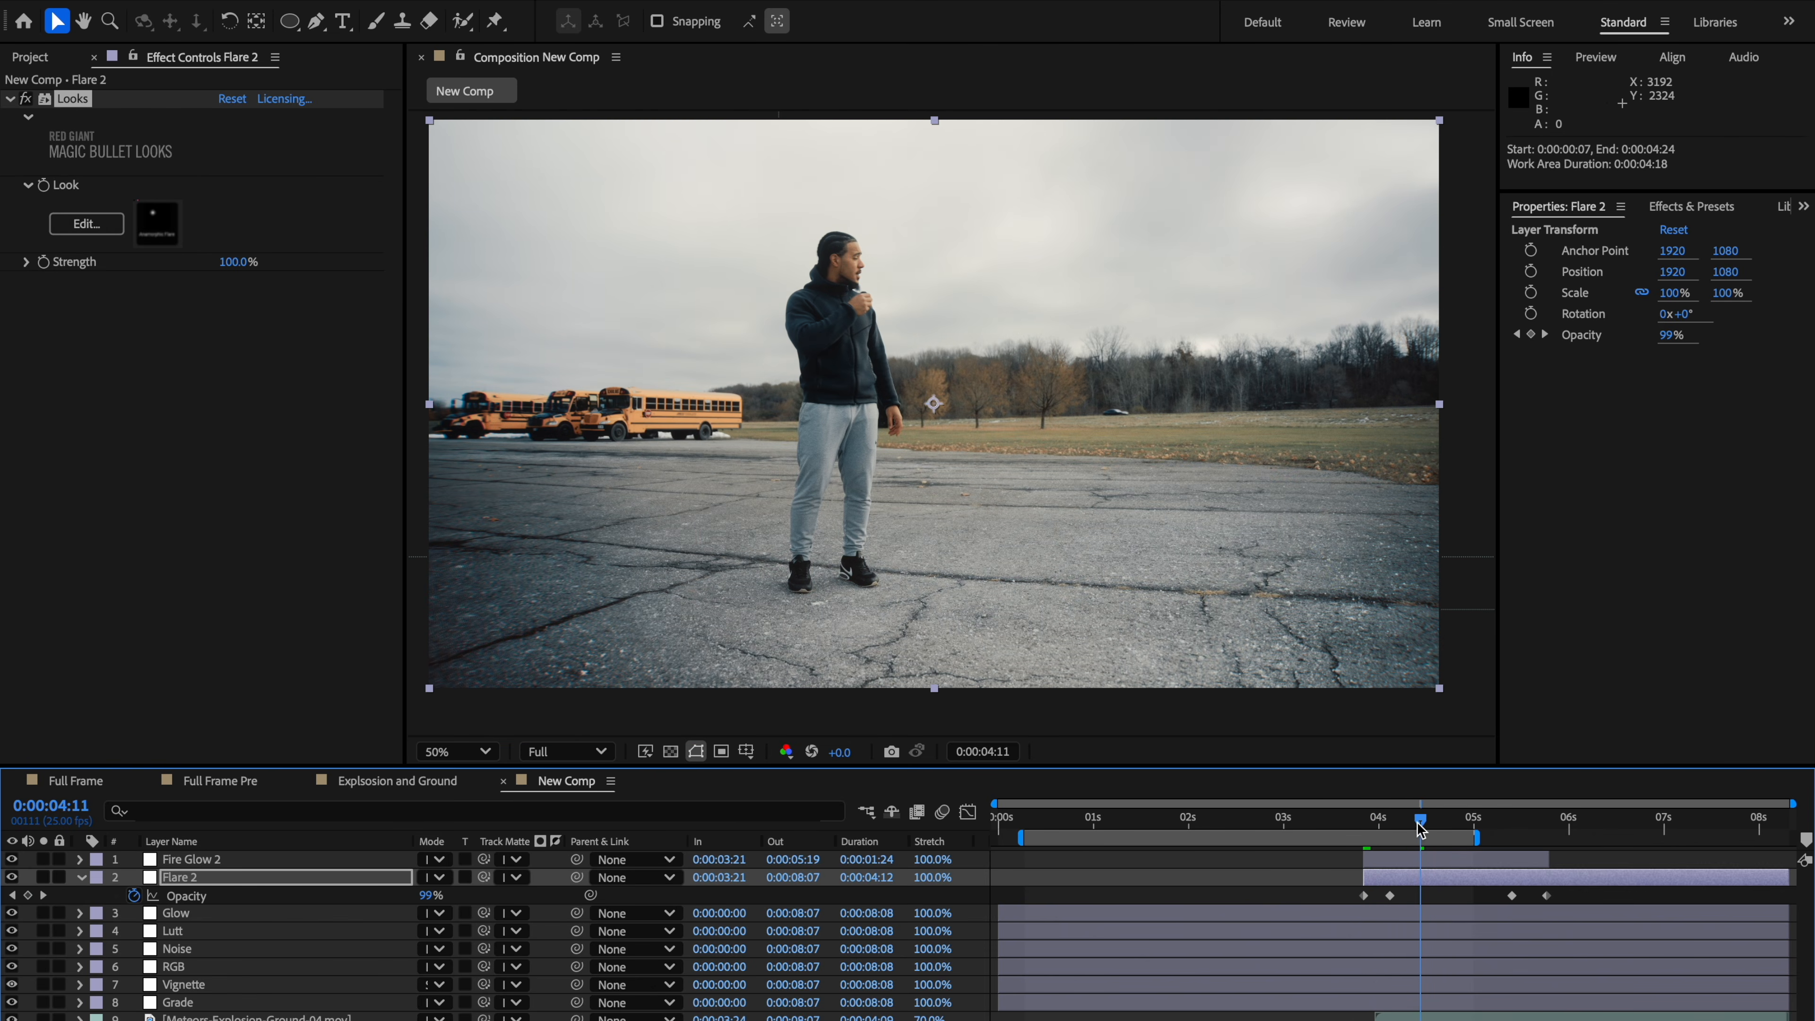
# Step: Select the Fire Glow 2 layer and set its Deep Glow Tint Mode to Monocolor
pyautogui.click(1437, 861)
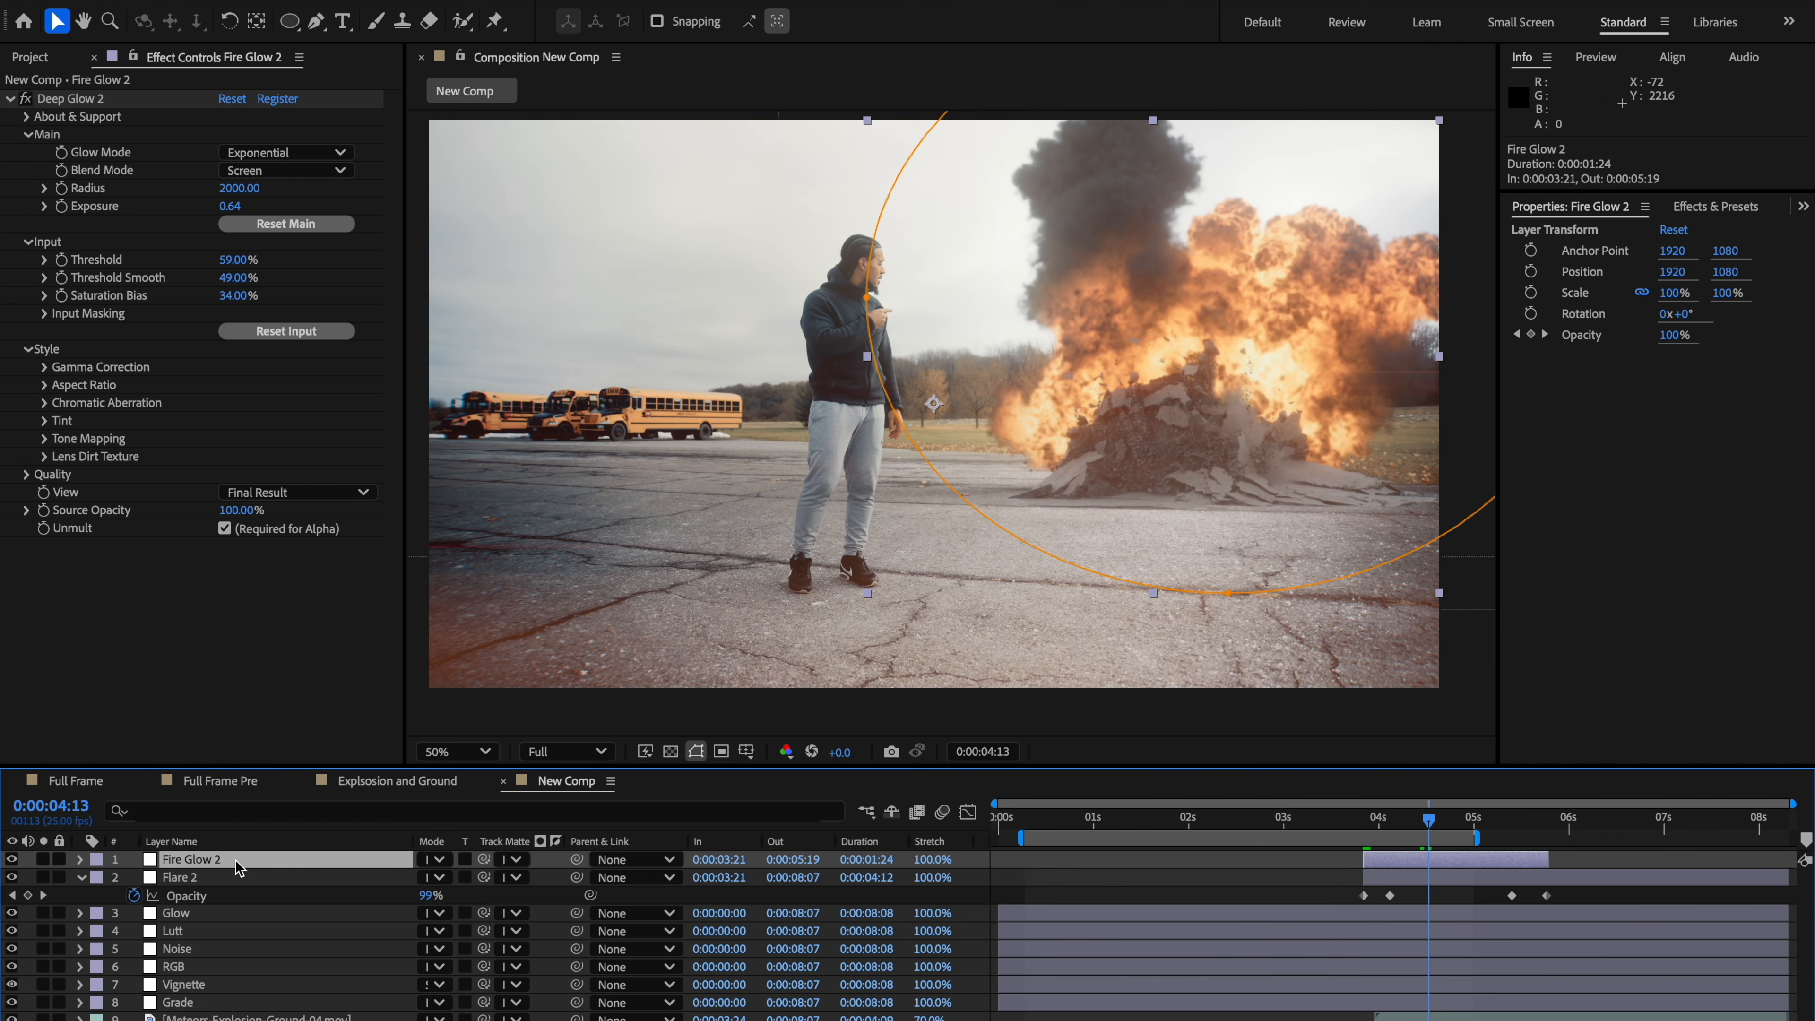
pyautogui.click(45, 422)
pyautogui.click(282, 438)
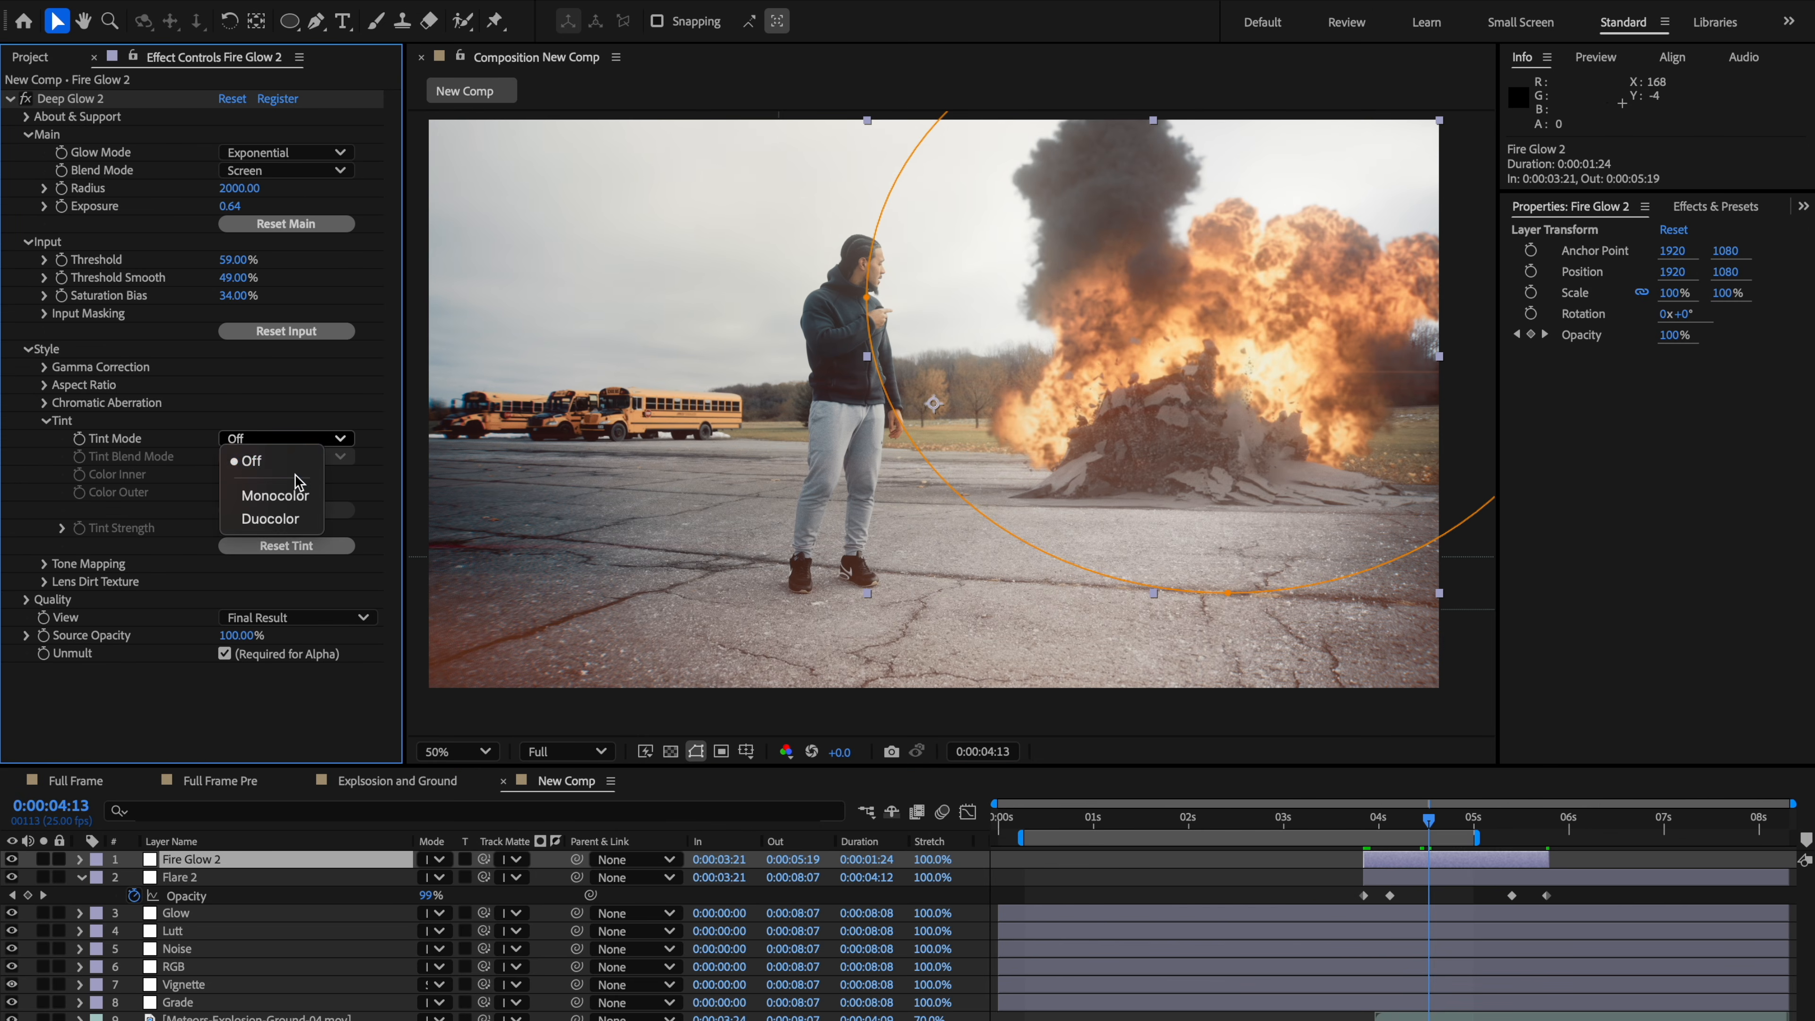
pyautogui.click(270, 496)
# Step: Set the Deep Glow tint color to a muted orange with hue 35°
pyautogui.click(230, 474)
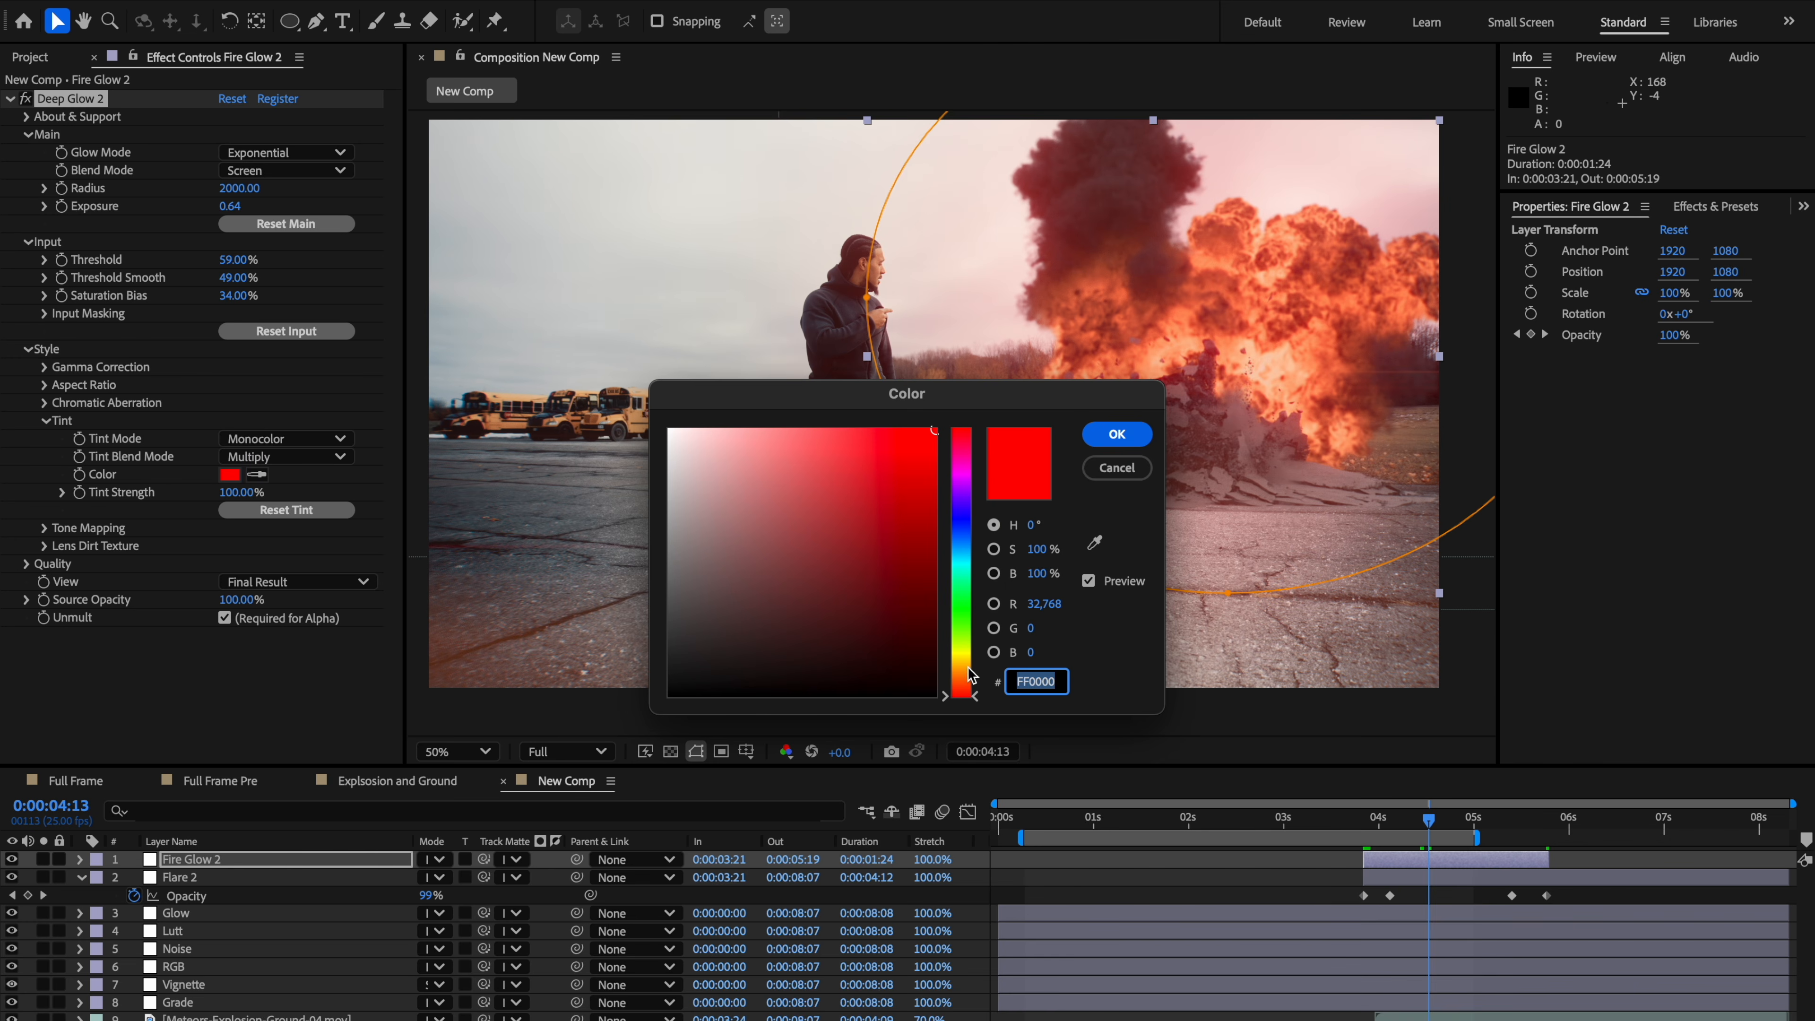
pyautogui.moveTo(971, 672); pyautogui.dragTo(968, 667)
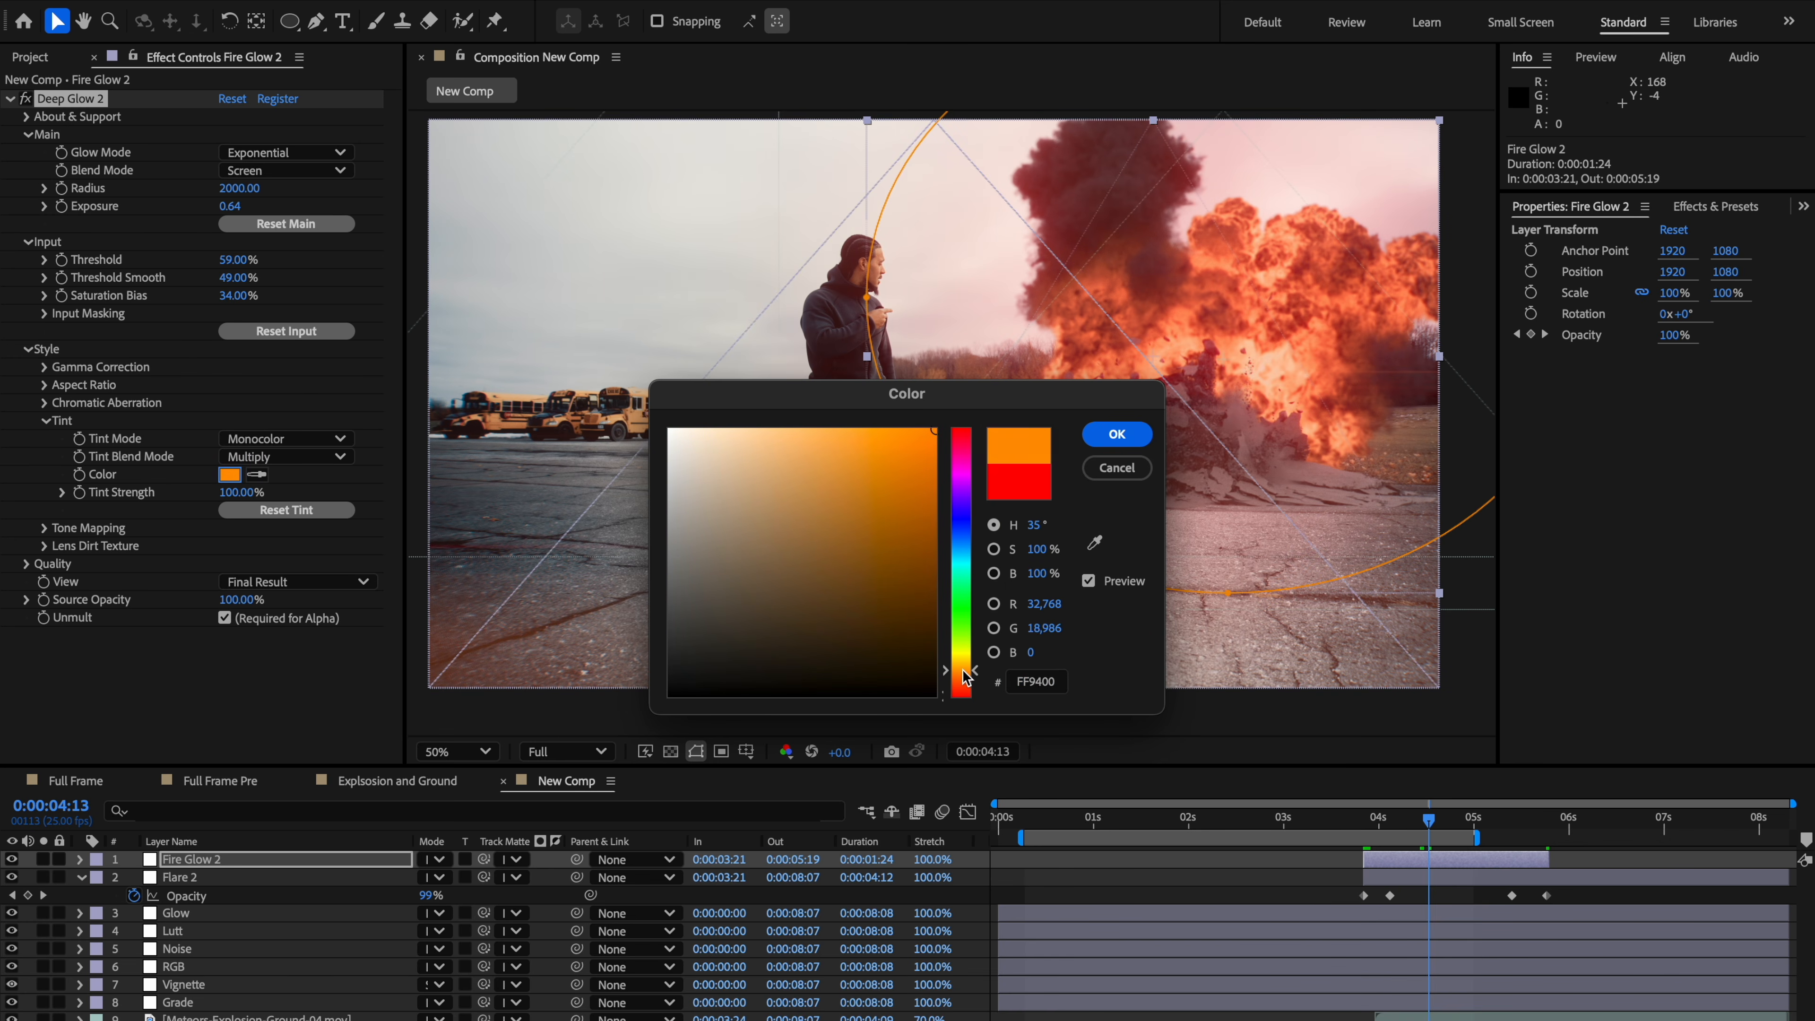
pyautogui.moveTo(870, 489)
pyautogui.mouseDown()
pyautogui.moveTo(833, 454)
pyautogui.moveTo(795, 519)
pyautogui.moveTo(772, 493)
pyautogui.mouseUp()
pyautogui.click(791, 485)
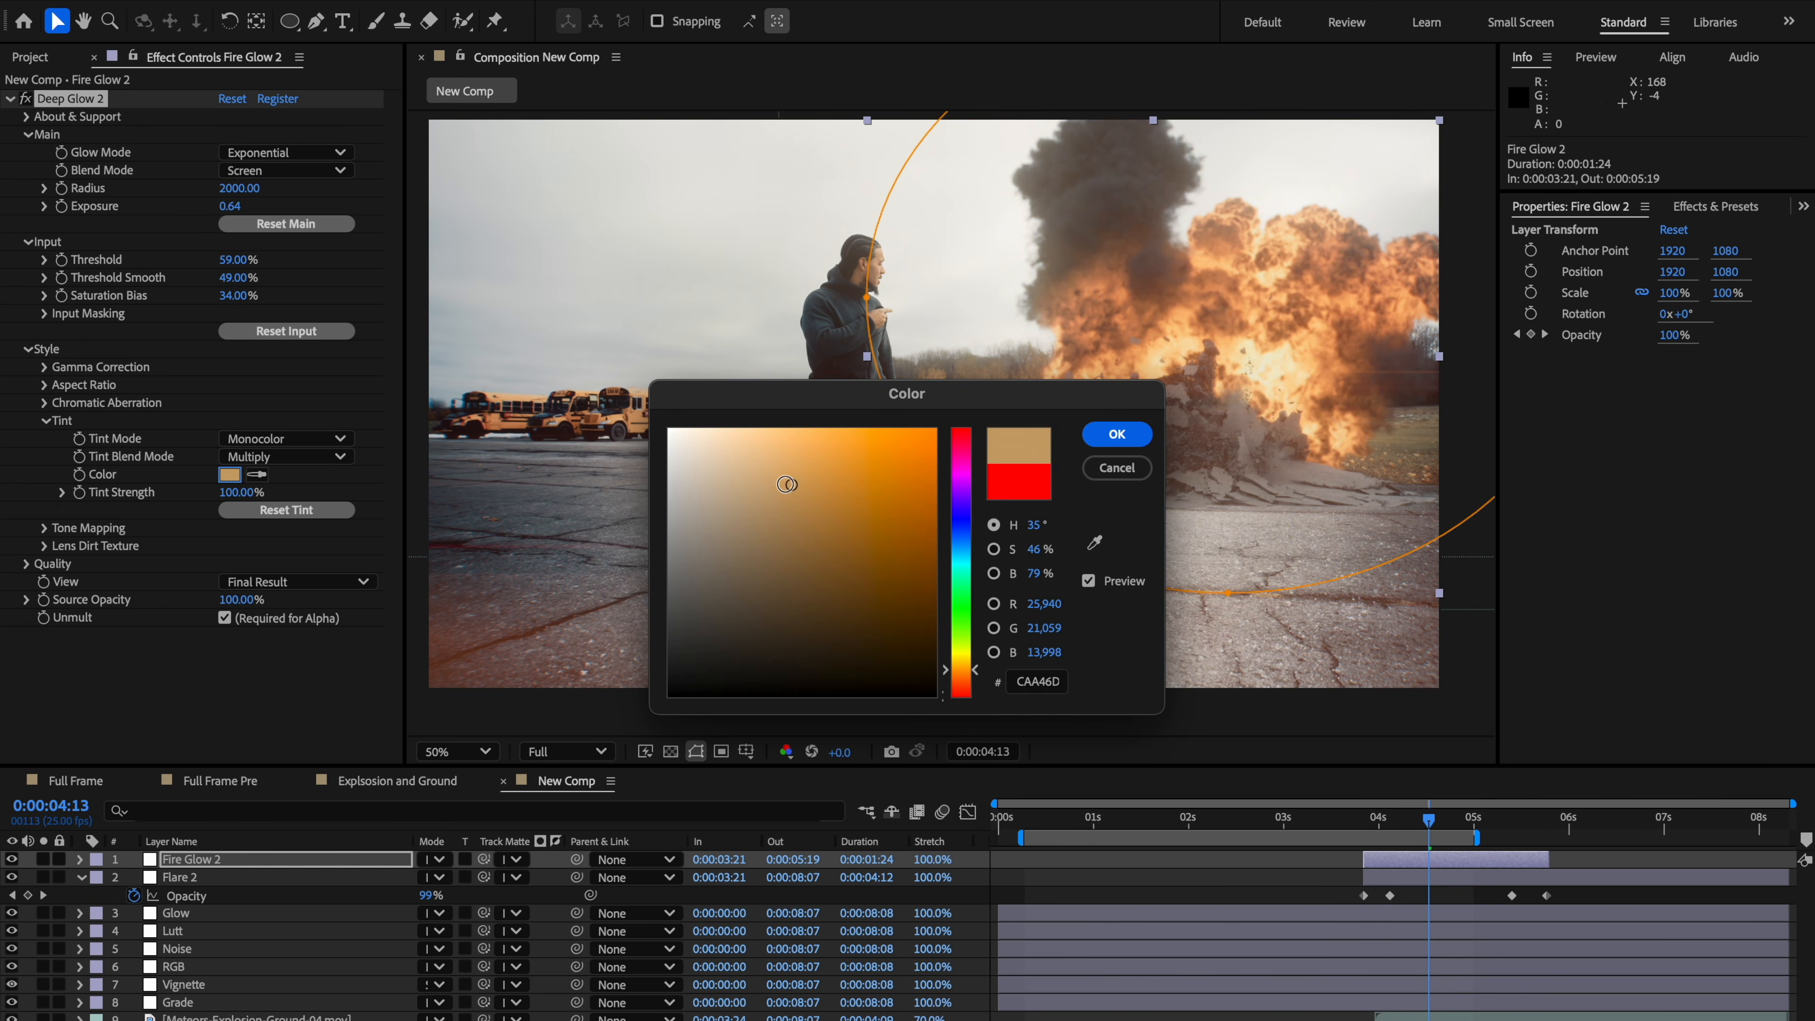
pyautogui.click(816, 476)
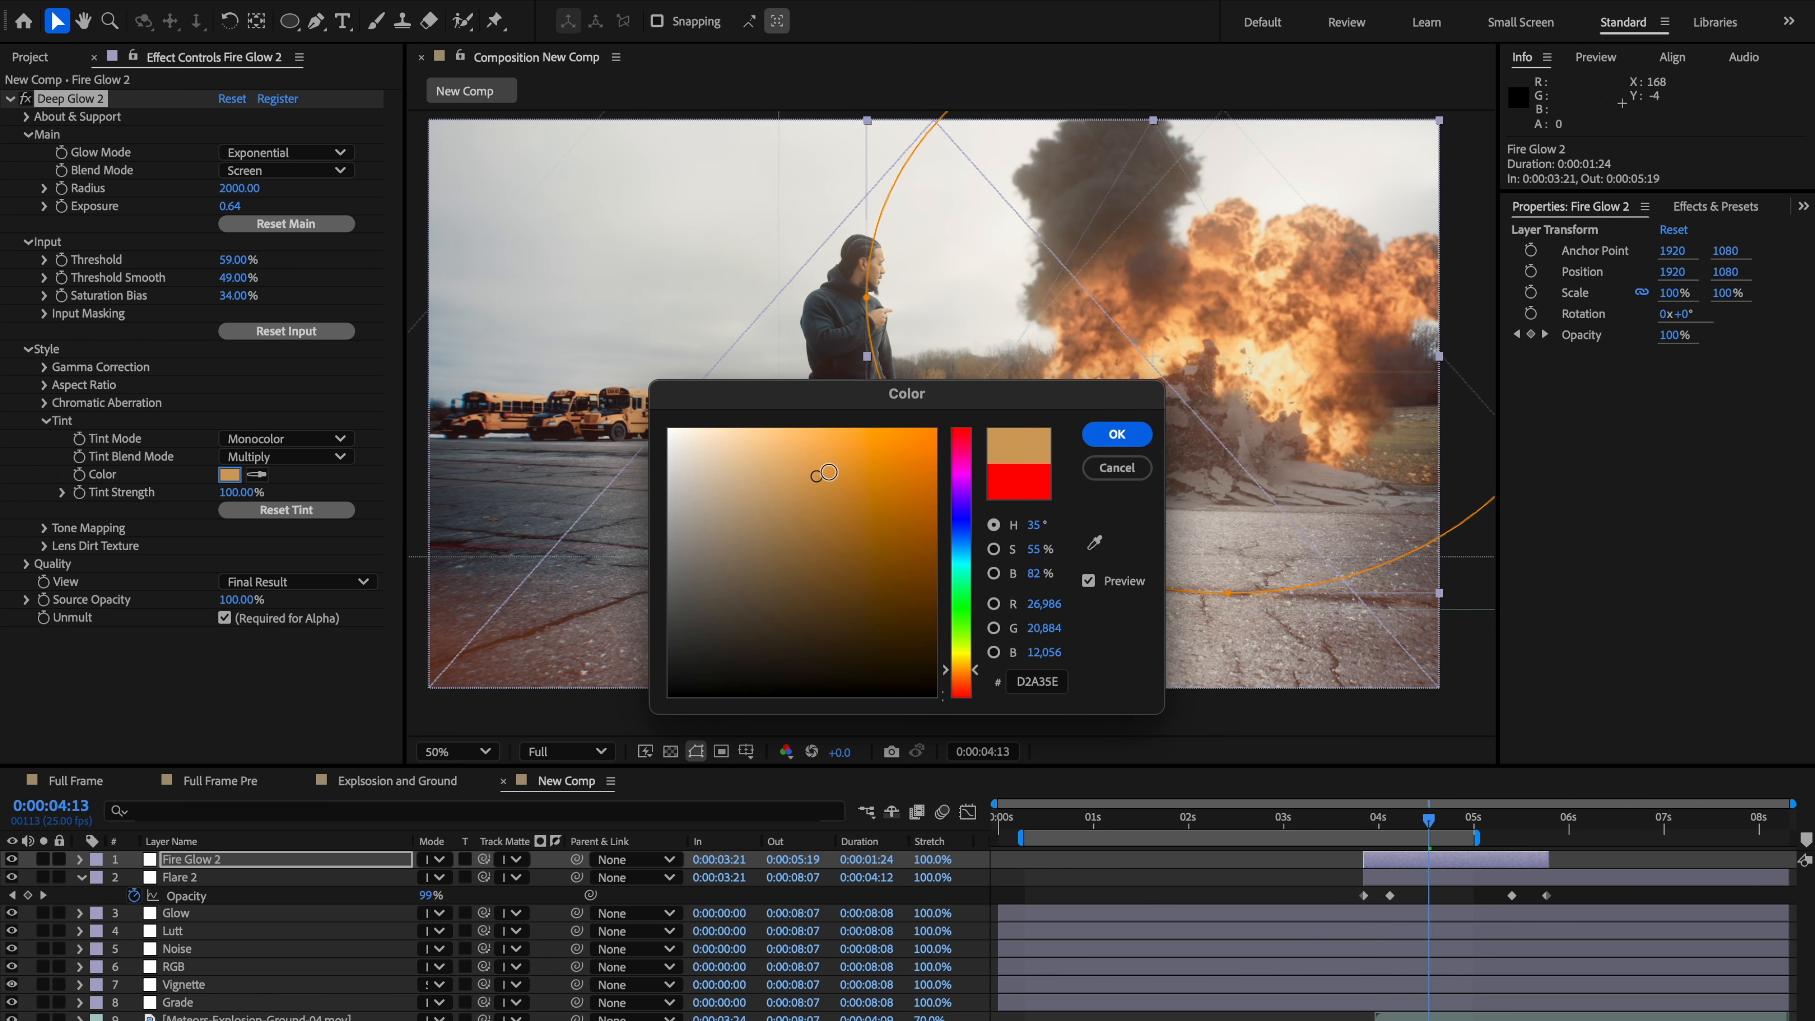
pyautogui.moveTo(868, 462); pyautogui.dragTo(894, 457)
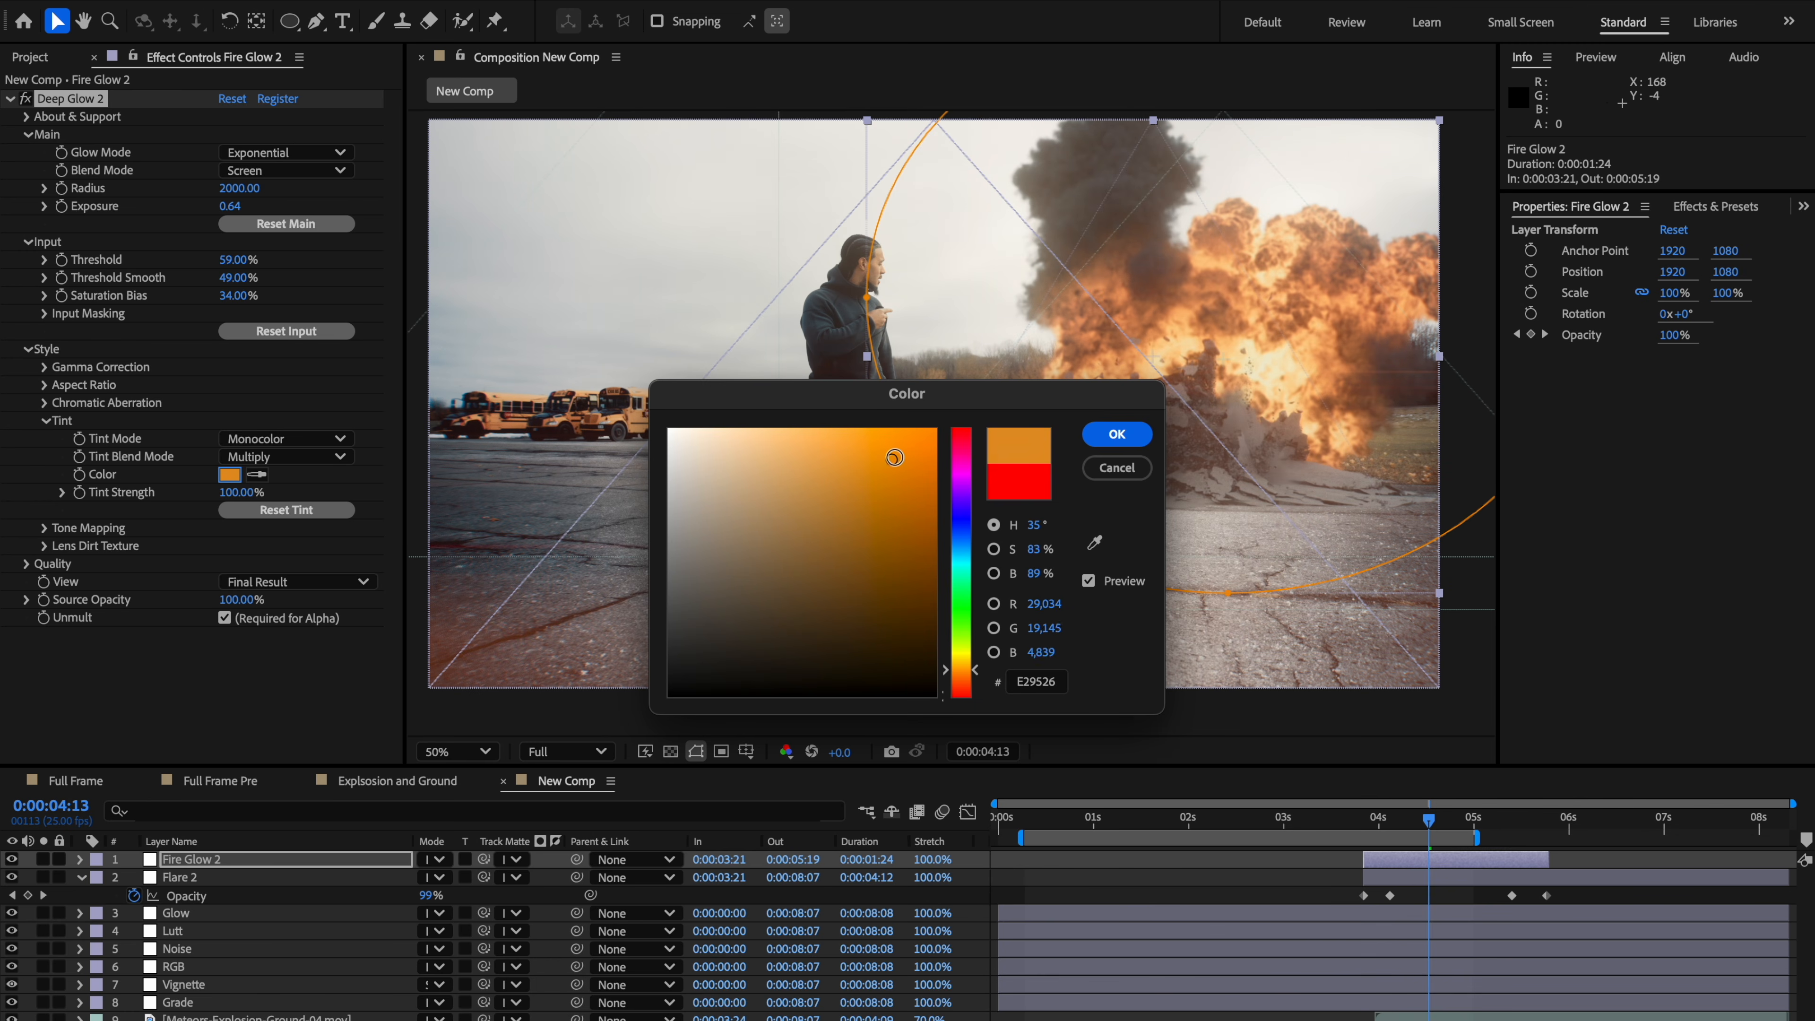
pyautogui.click(843, 476)
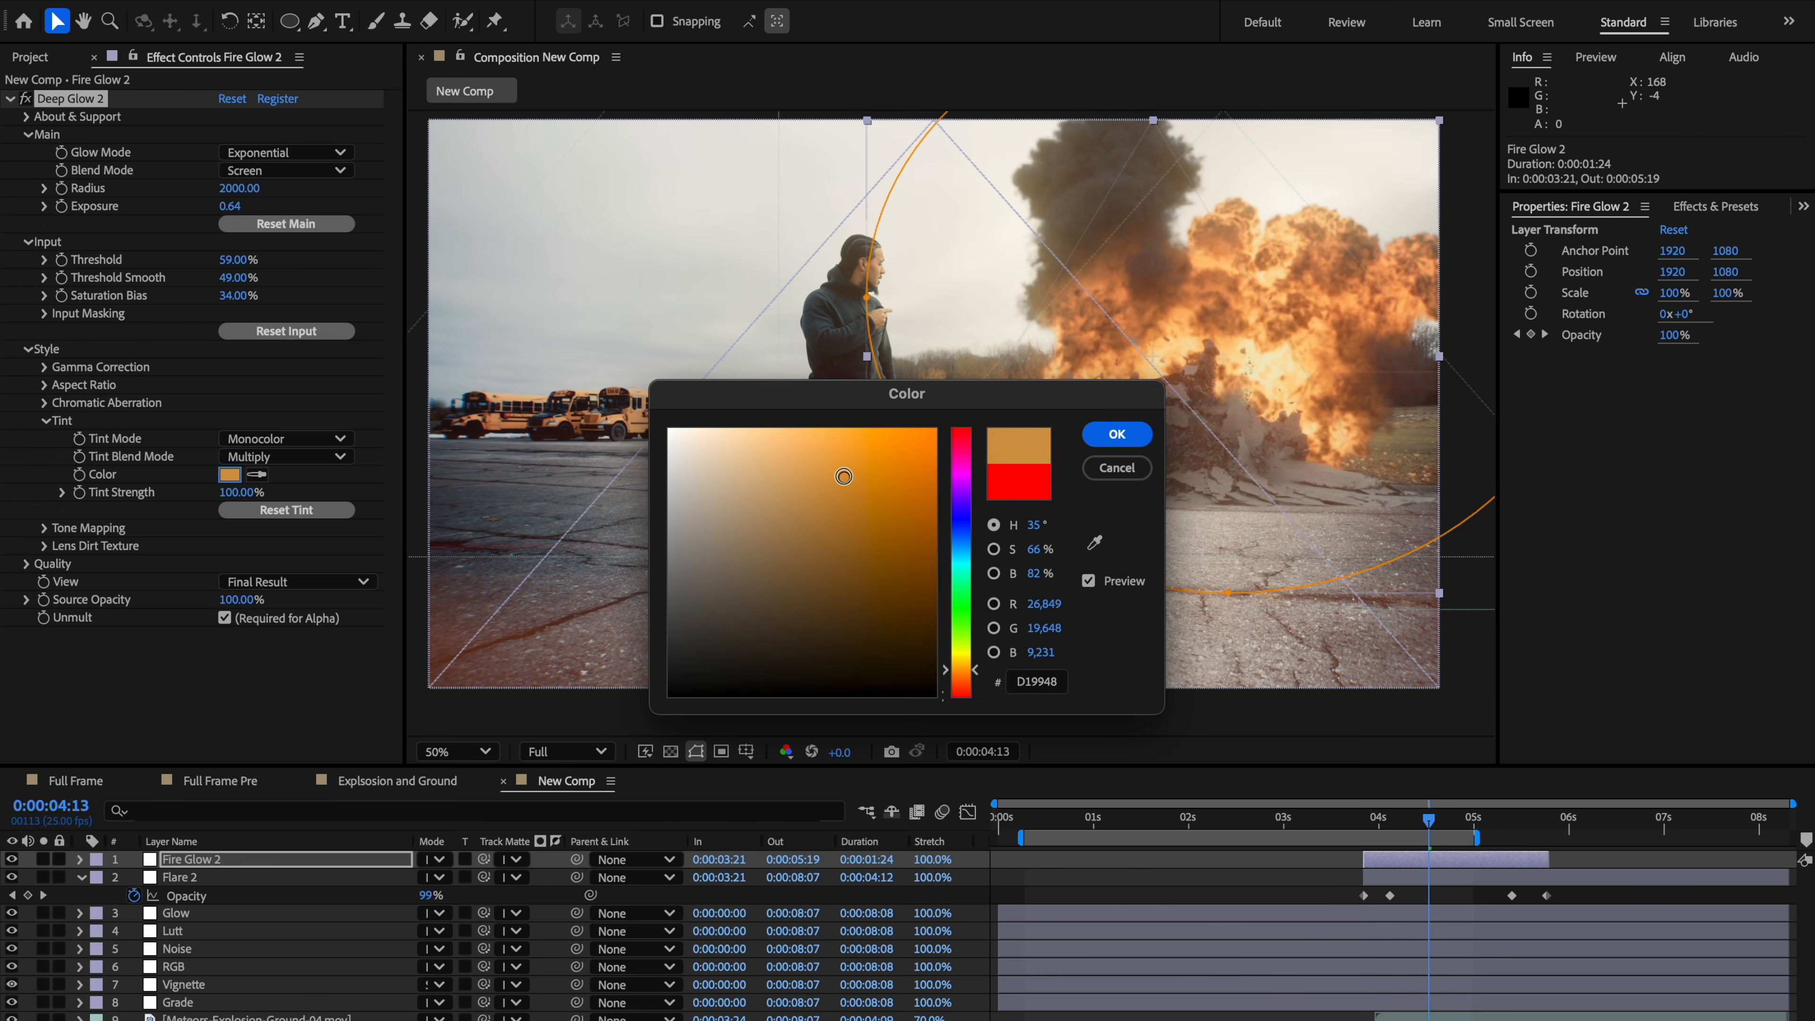
pyautogui.click(930, 442)
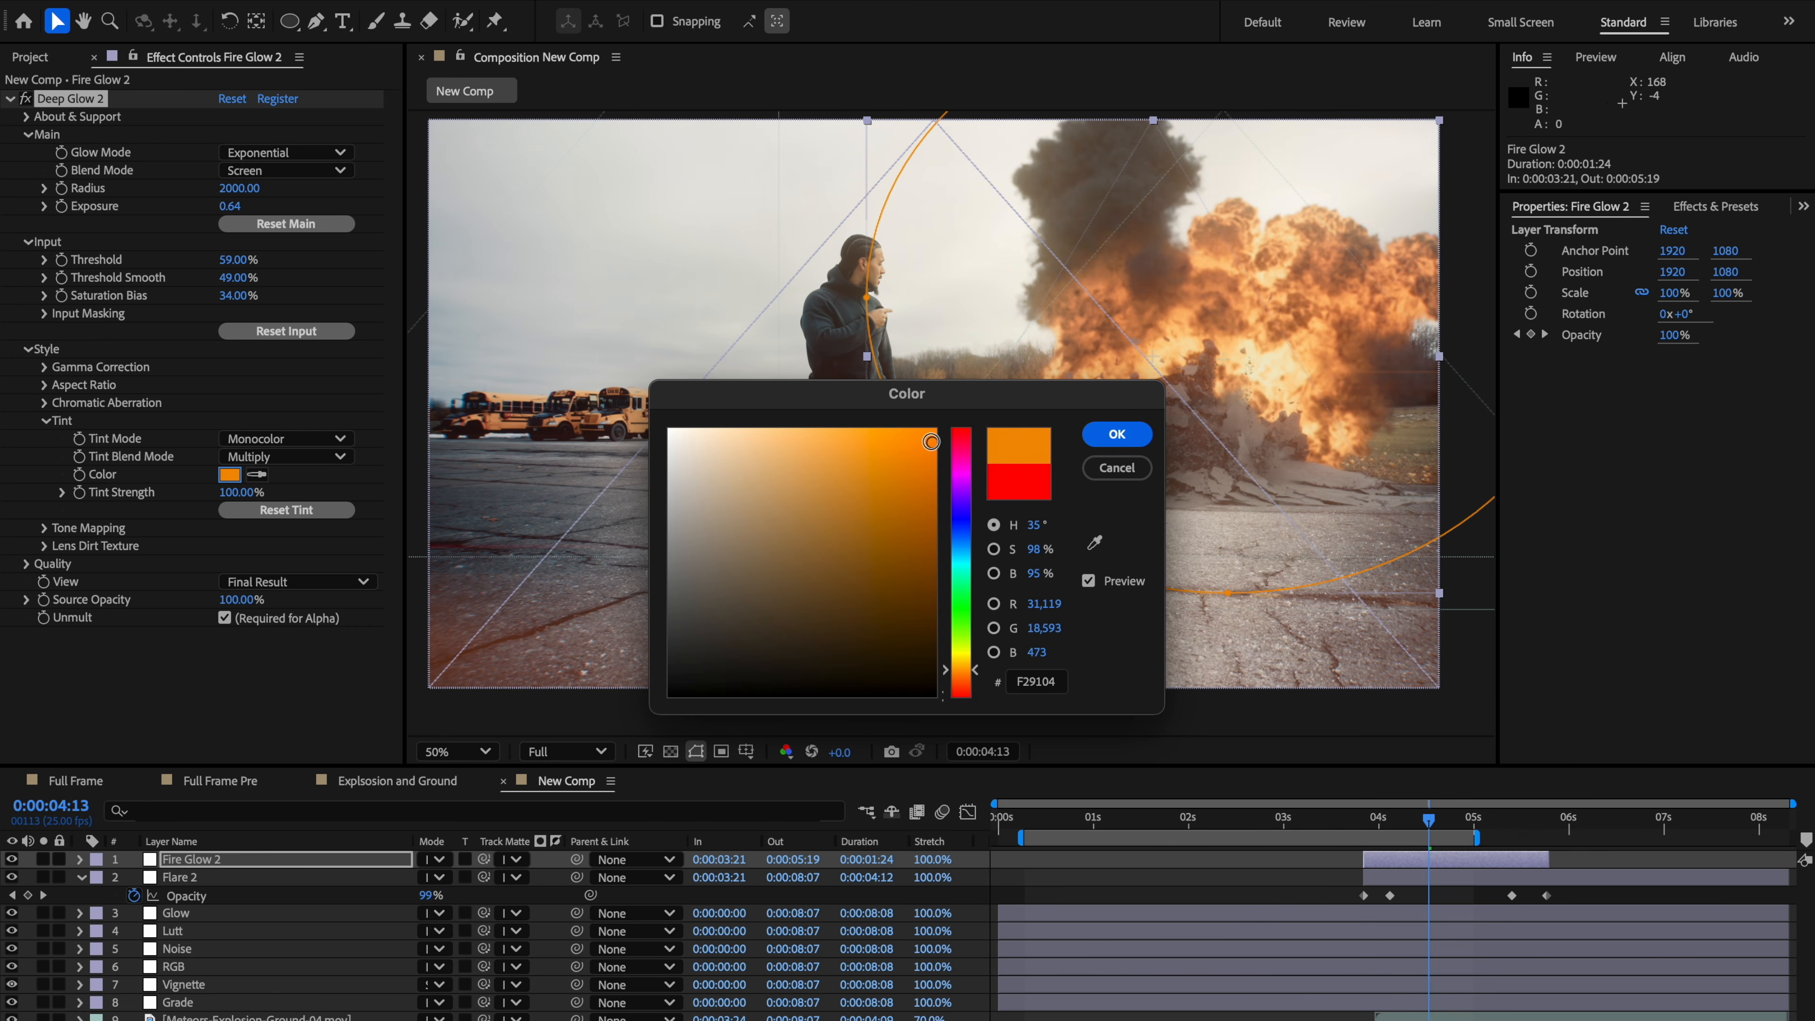
pyautogui.click(867, 471)
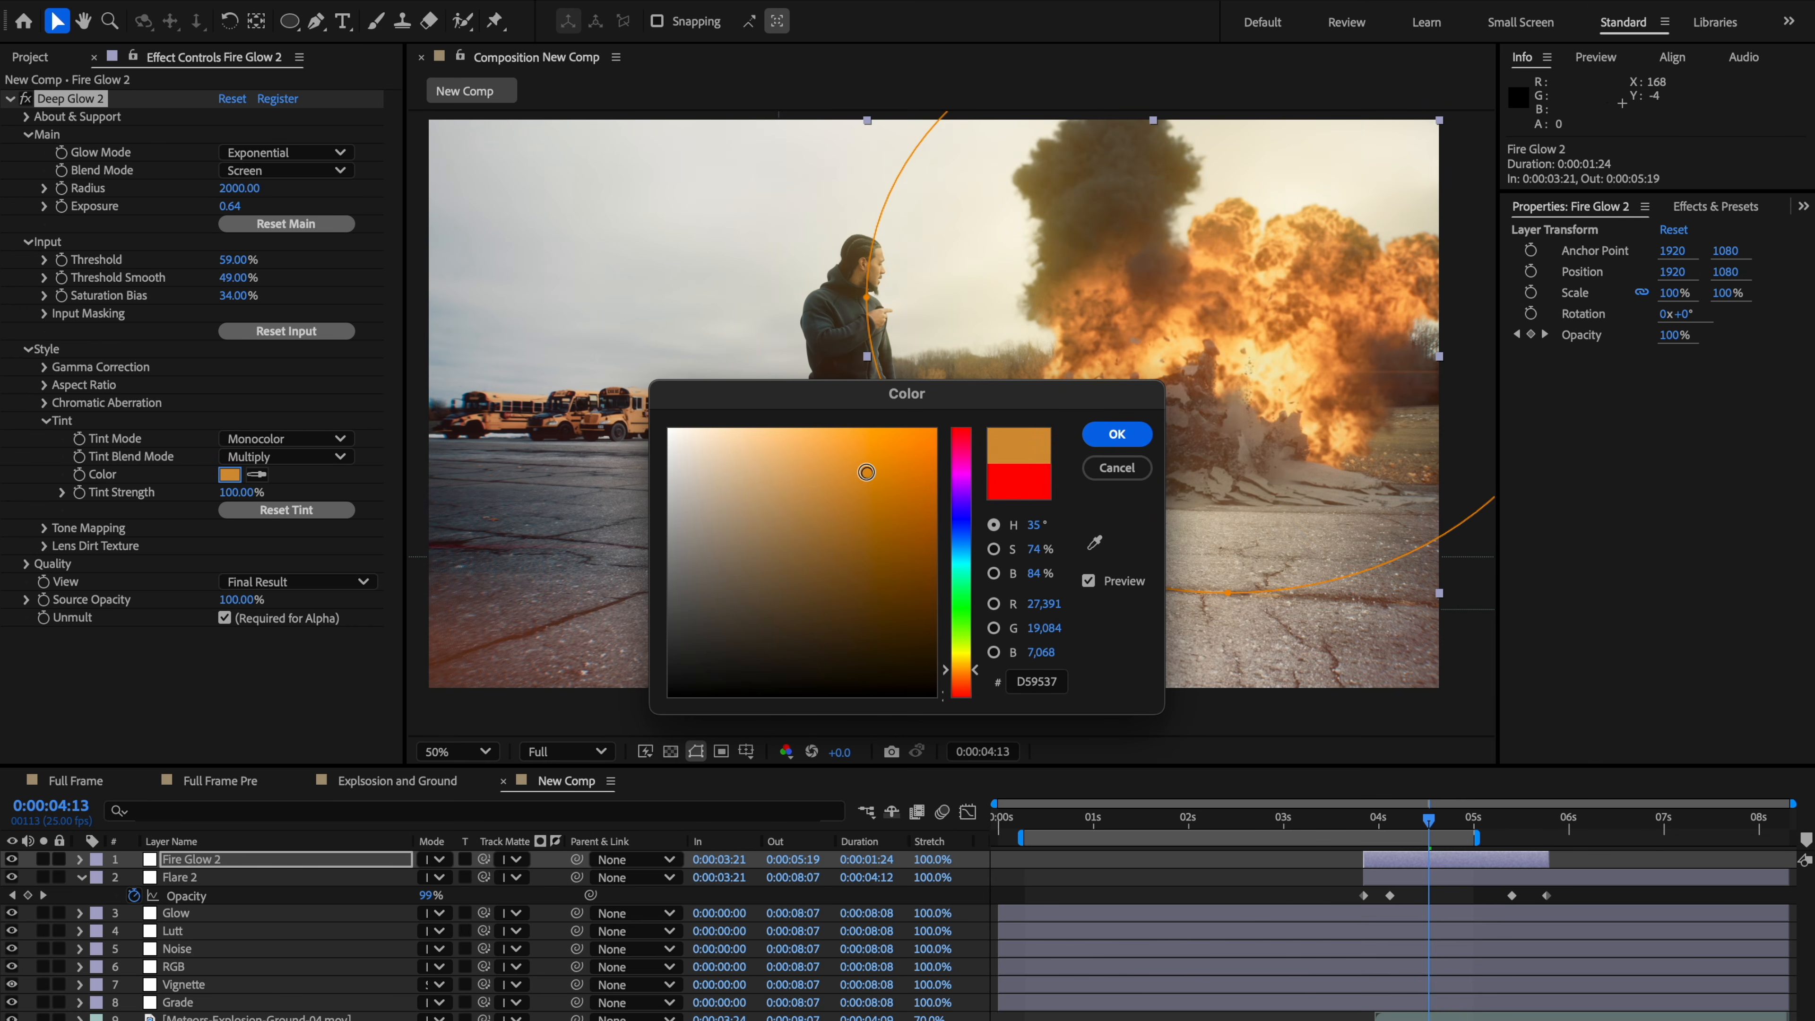
pyautogui.click(833, 479)
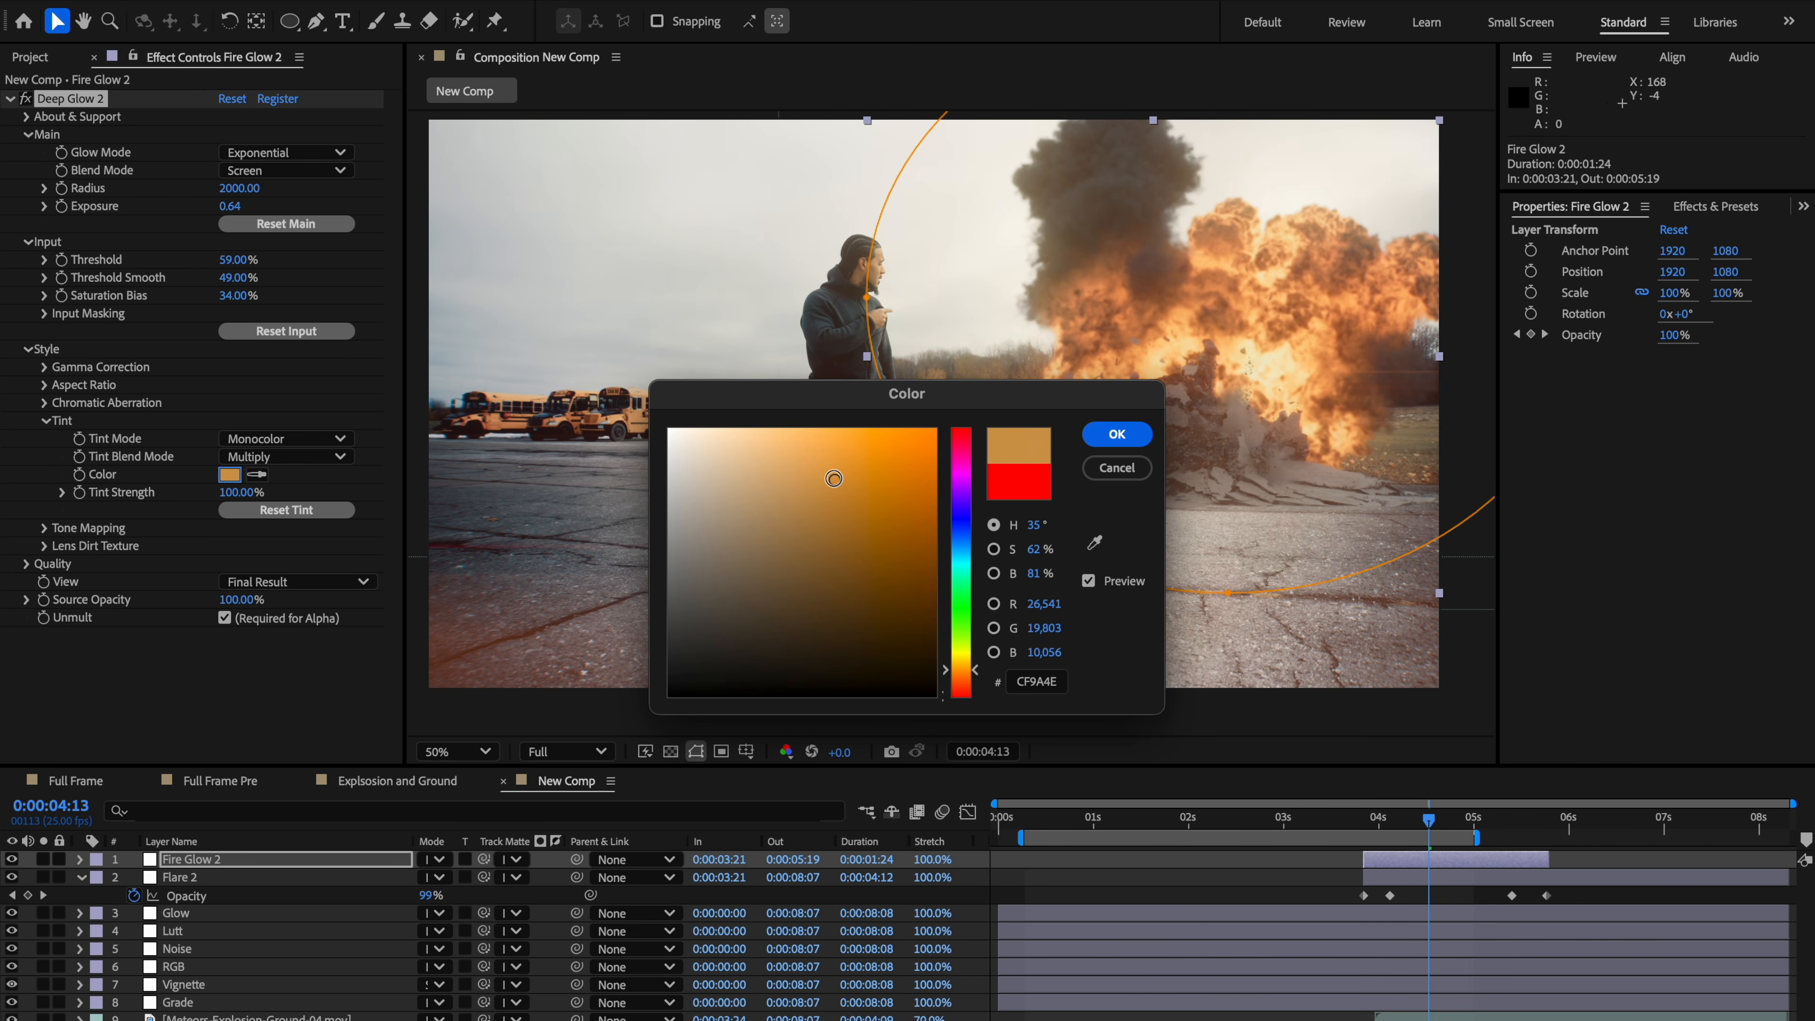
pyautogui.click(1116, 434)
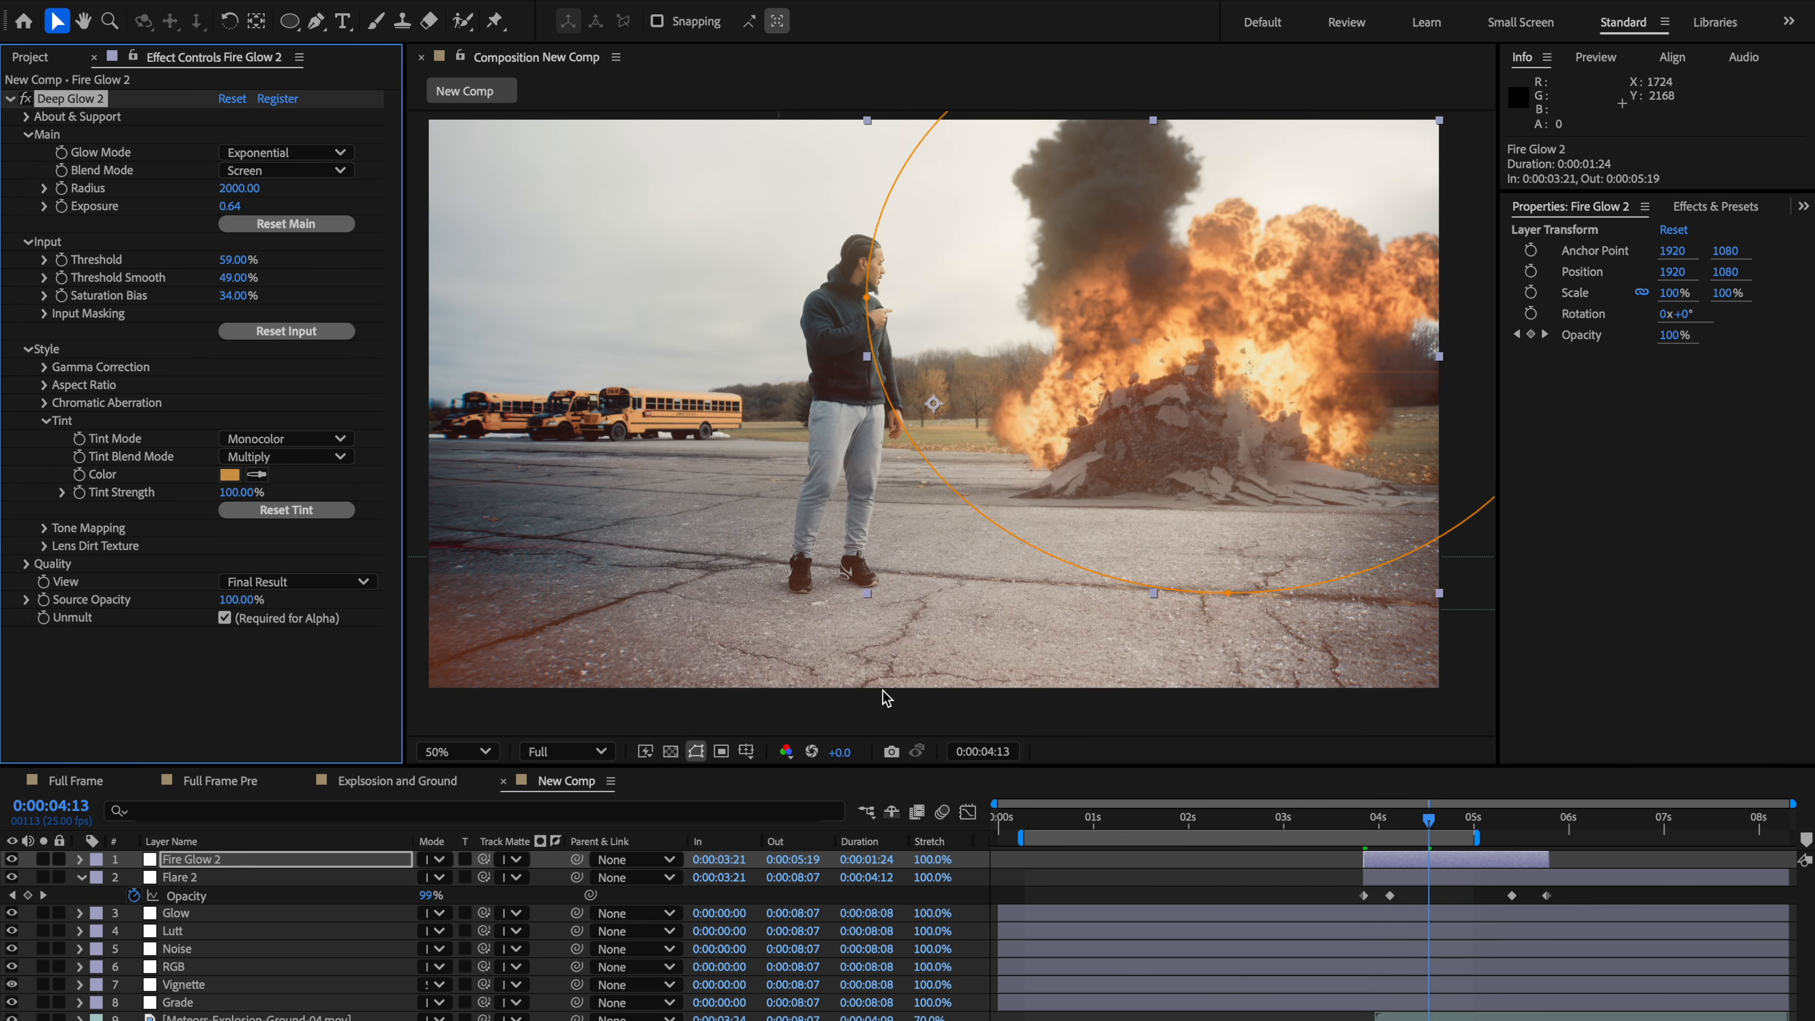
# Step: Toggle Fire Glow 2's visibility to compare the tinted glow and inspect the composite in the viewer
pyautogui.click(882, 689)
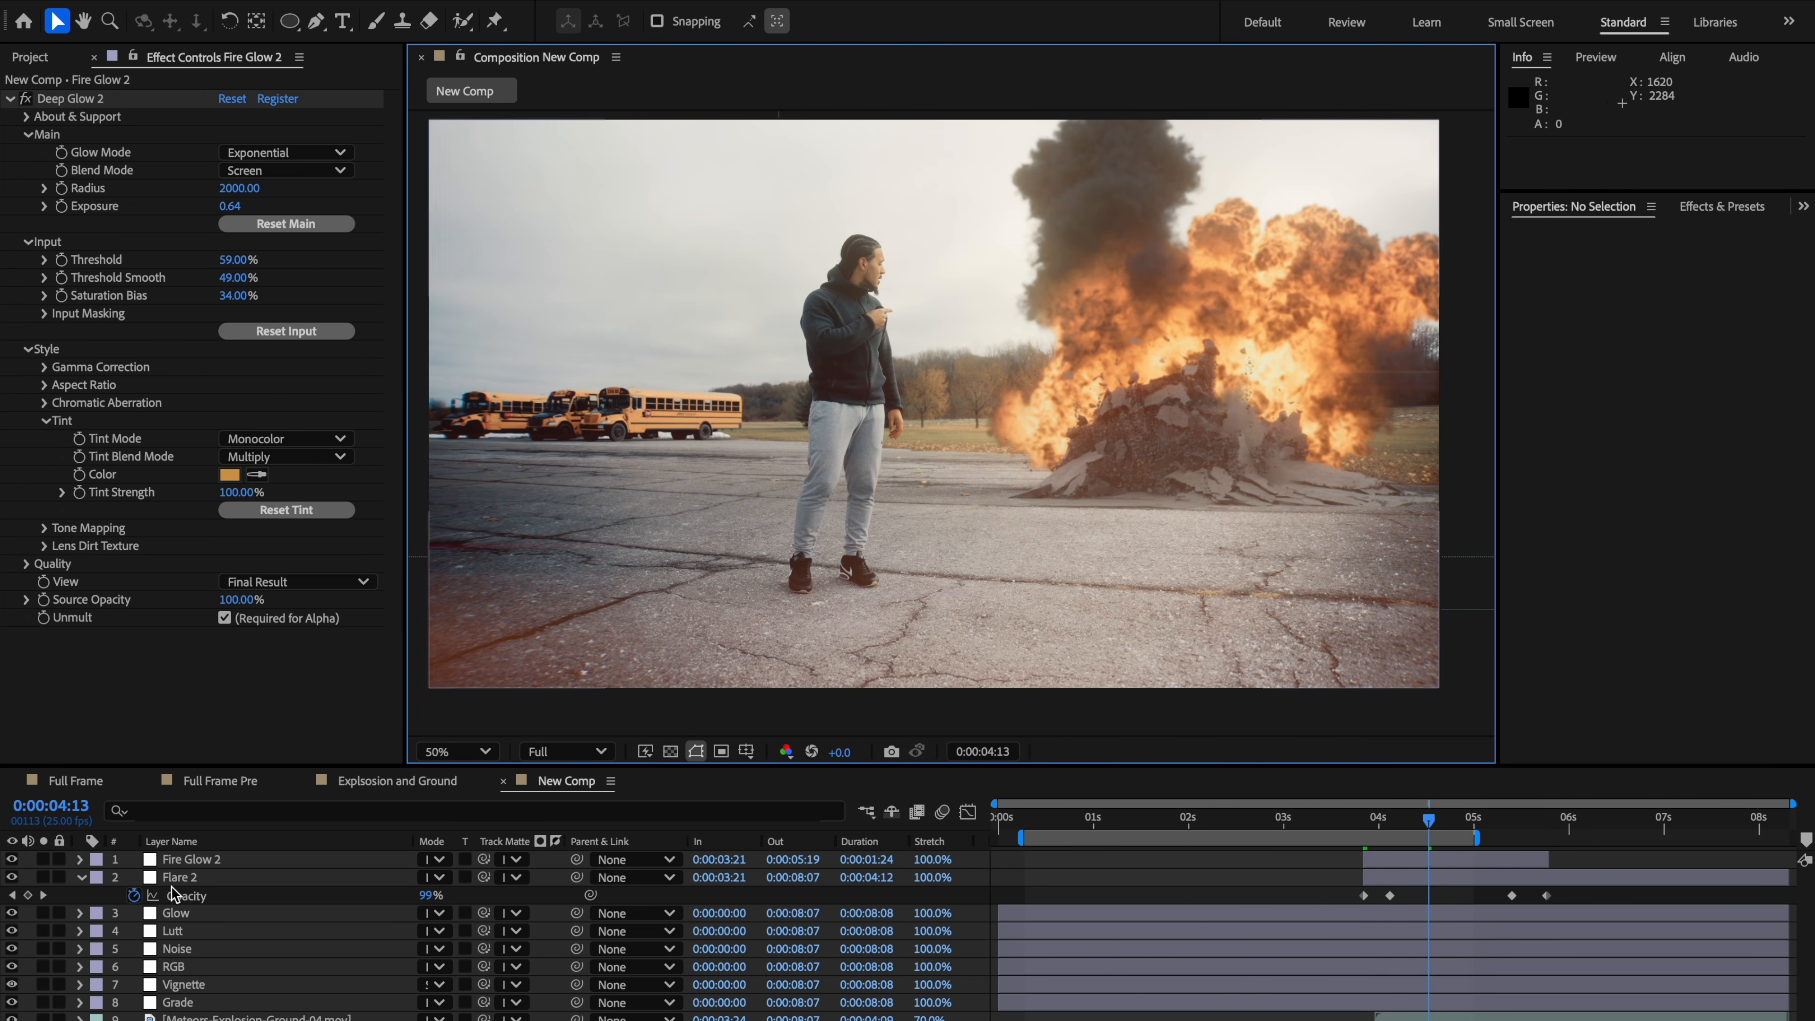
pyautogui.click(12, 860)
pyautogui.click(12, 860)
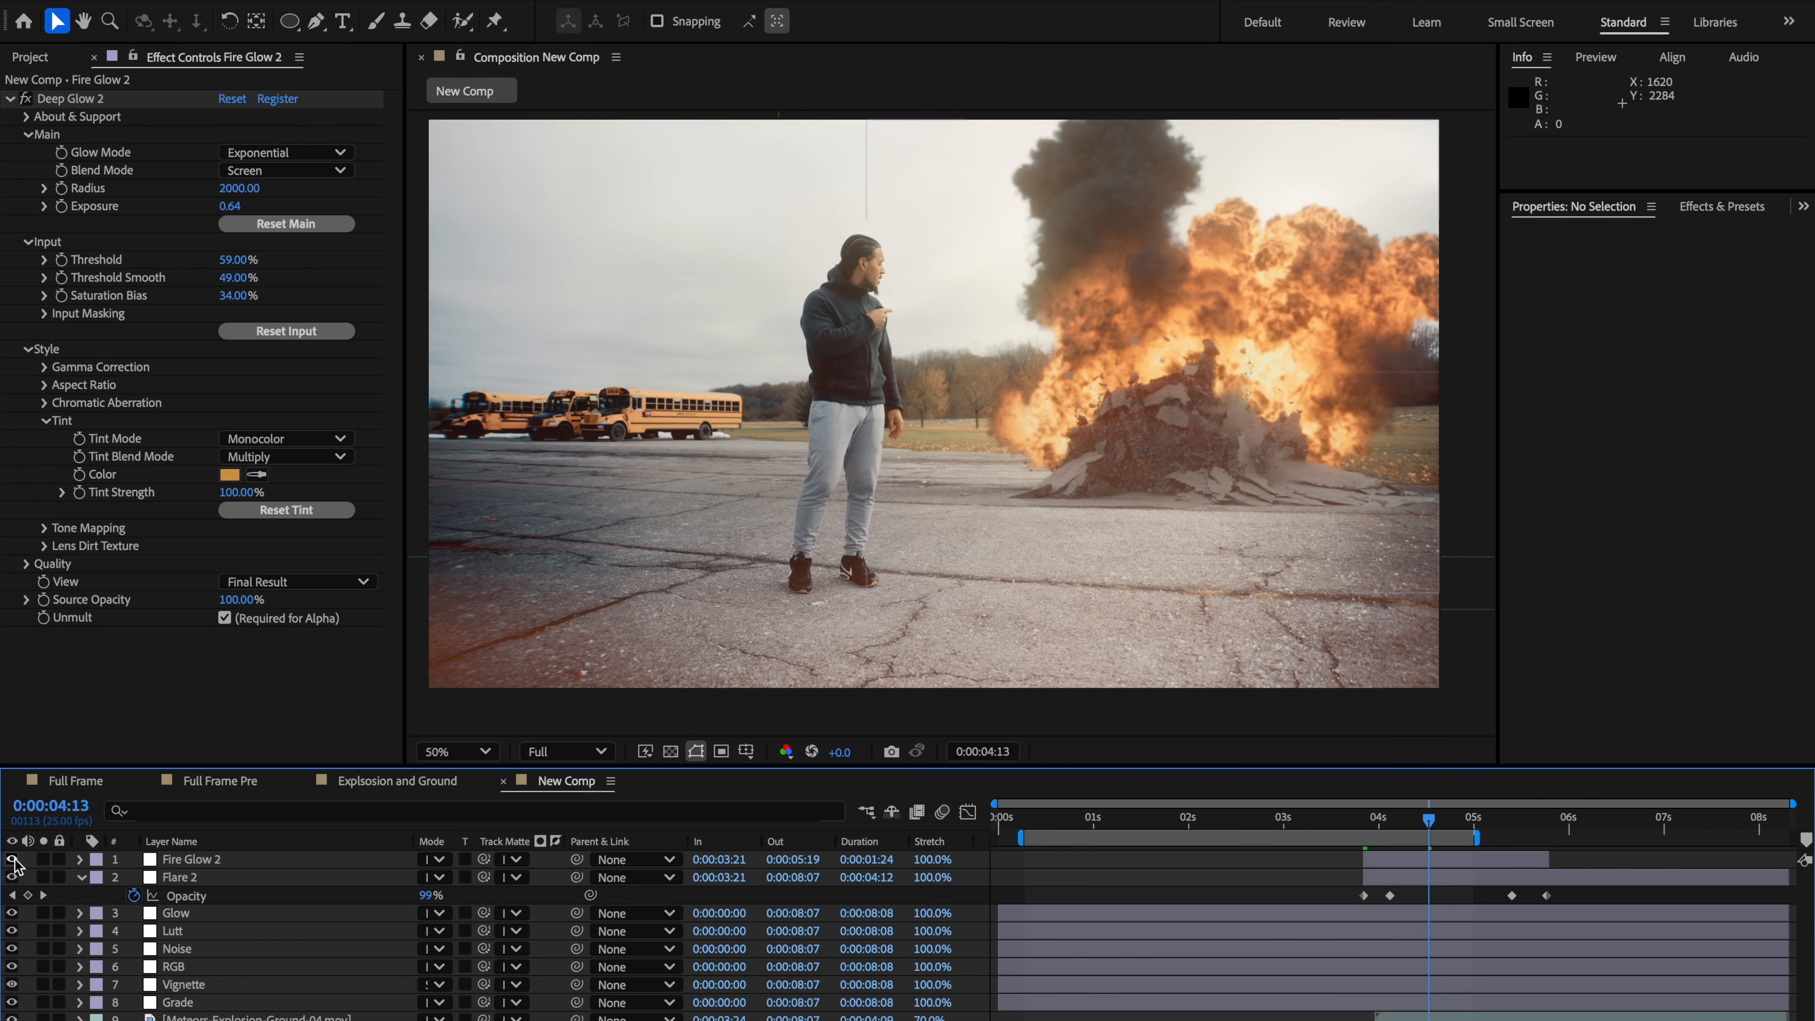
pyautogui.scroll(-2, 852, 645)
pyautogui.click(1328, 628)
pyautogui.scroll(2, 1208, 613)
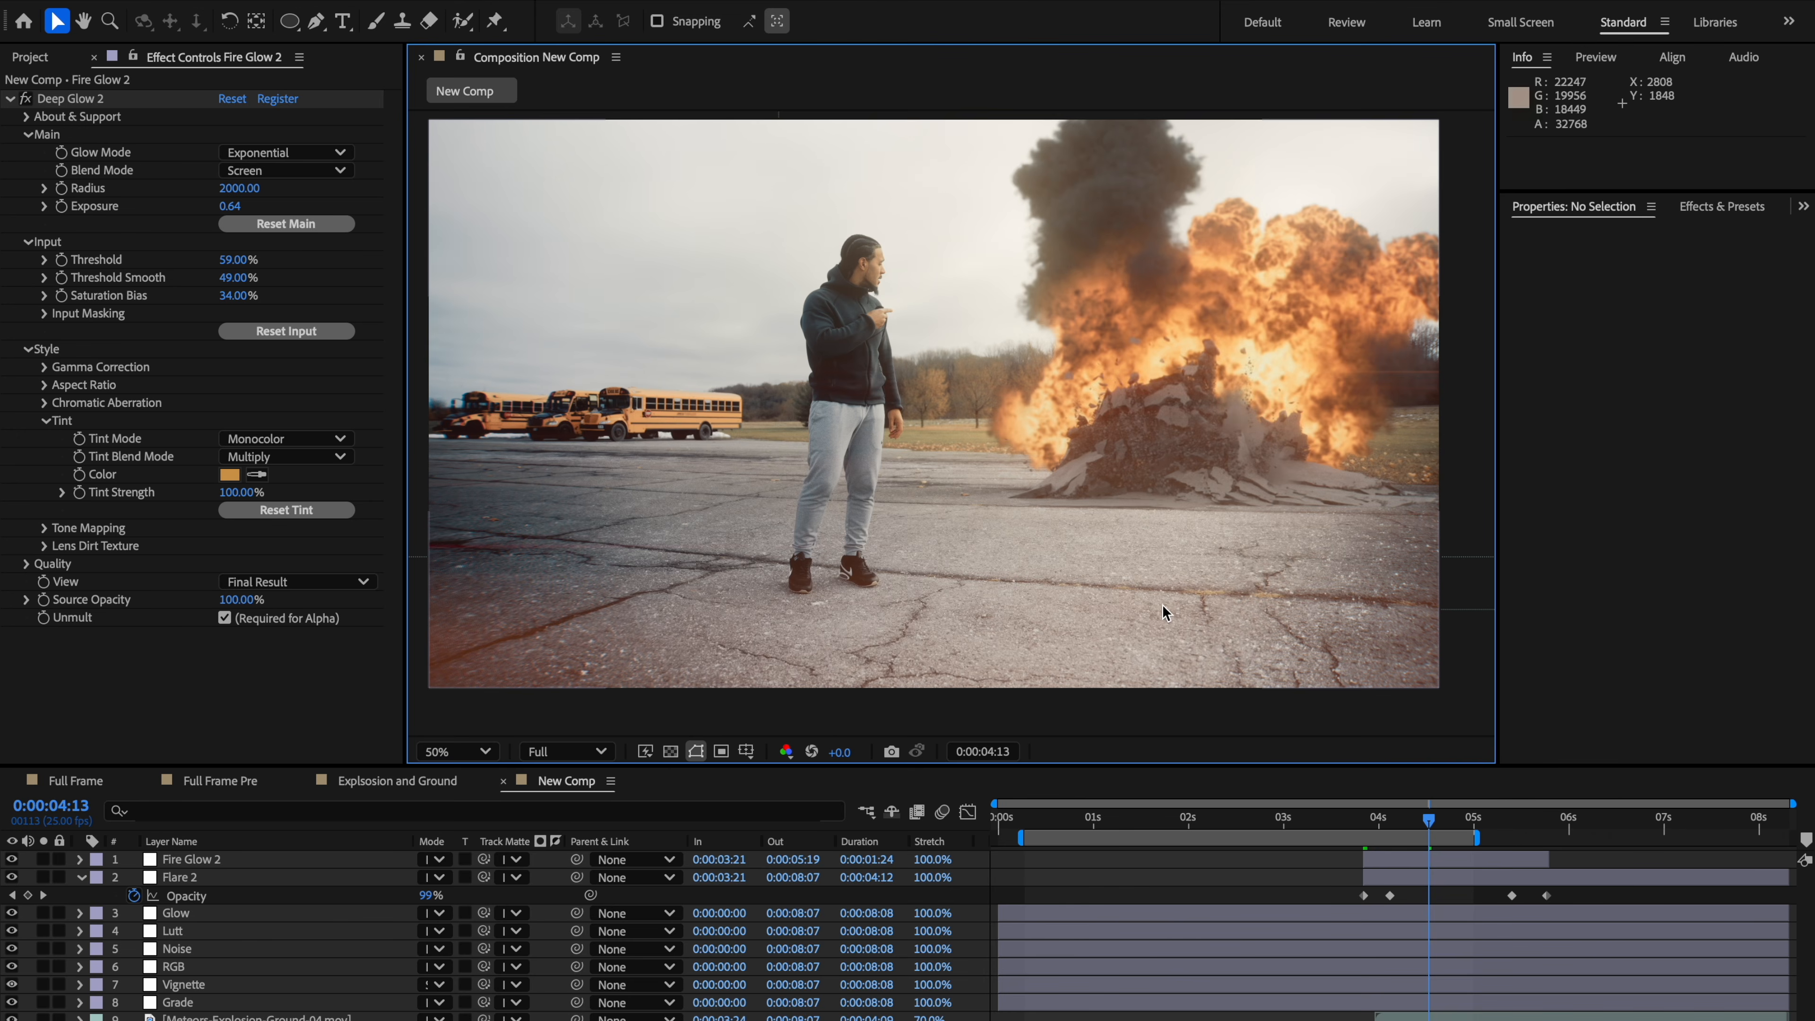
pyautogui.moveTo(1293, 576)
pyautogui.mouseDown()
pyautogui.moveTo(1393, 580)
pyautogui.moveTo(1287, 598)
pyautogui.mouseUp()
pyautogui.scroll(-2, 1285, 611)
pyautogui.moveTo(1116, 529); pyautogui.dragTo(1042, 510)
pyautogui.scroll(2, 1133, 486)
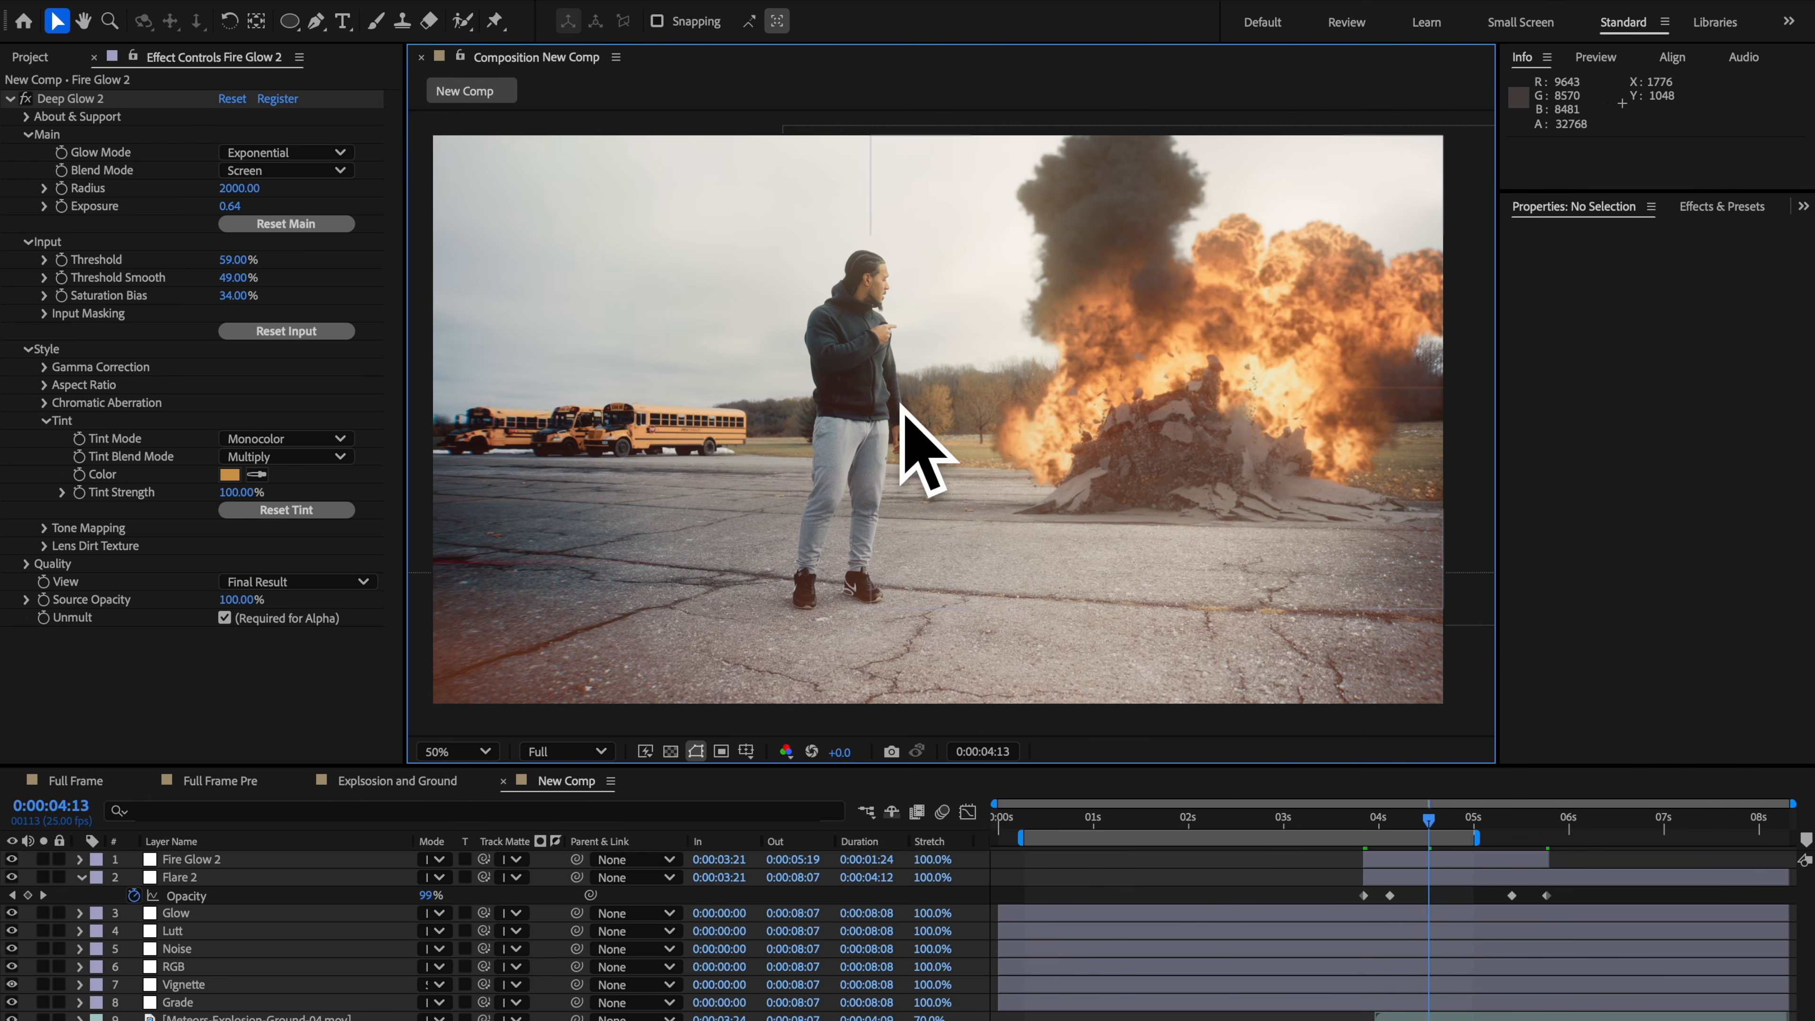
pyautogui.click(80, 878)
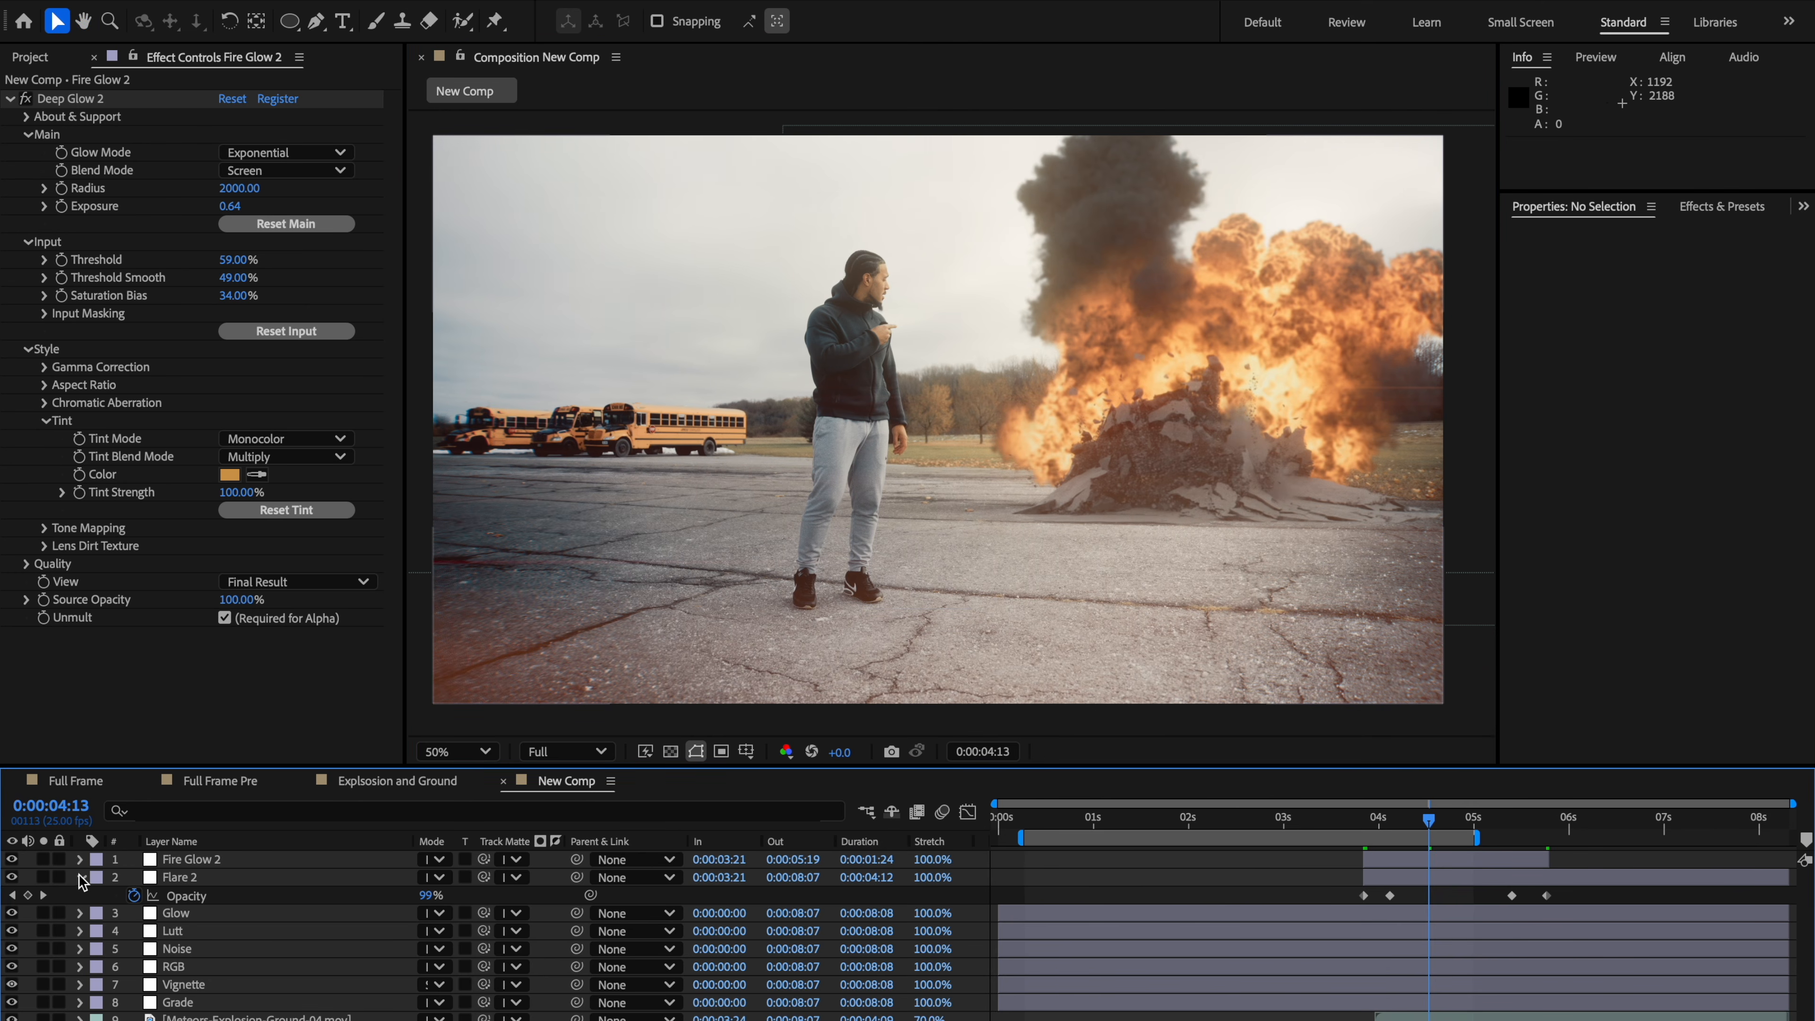
pyautogui.moveTo(1173, 591)
pyautogui.mouseDown()
pyautogui.moveTo(1168, 566)
pyautogui.moveTo(1188, 587)
pyautogui.mouseUp()
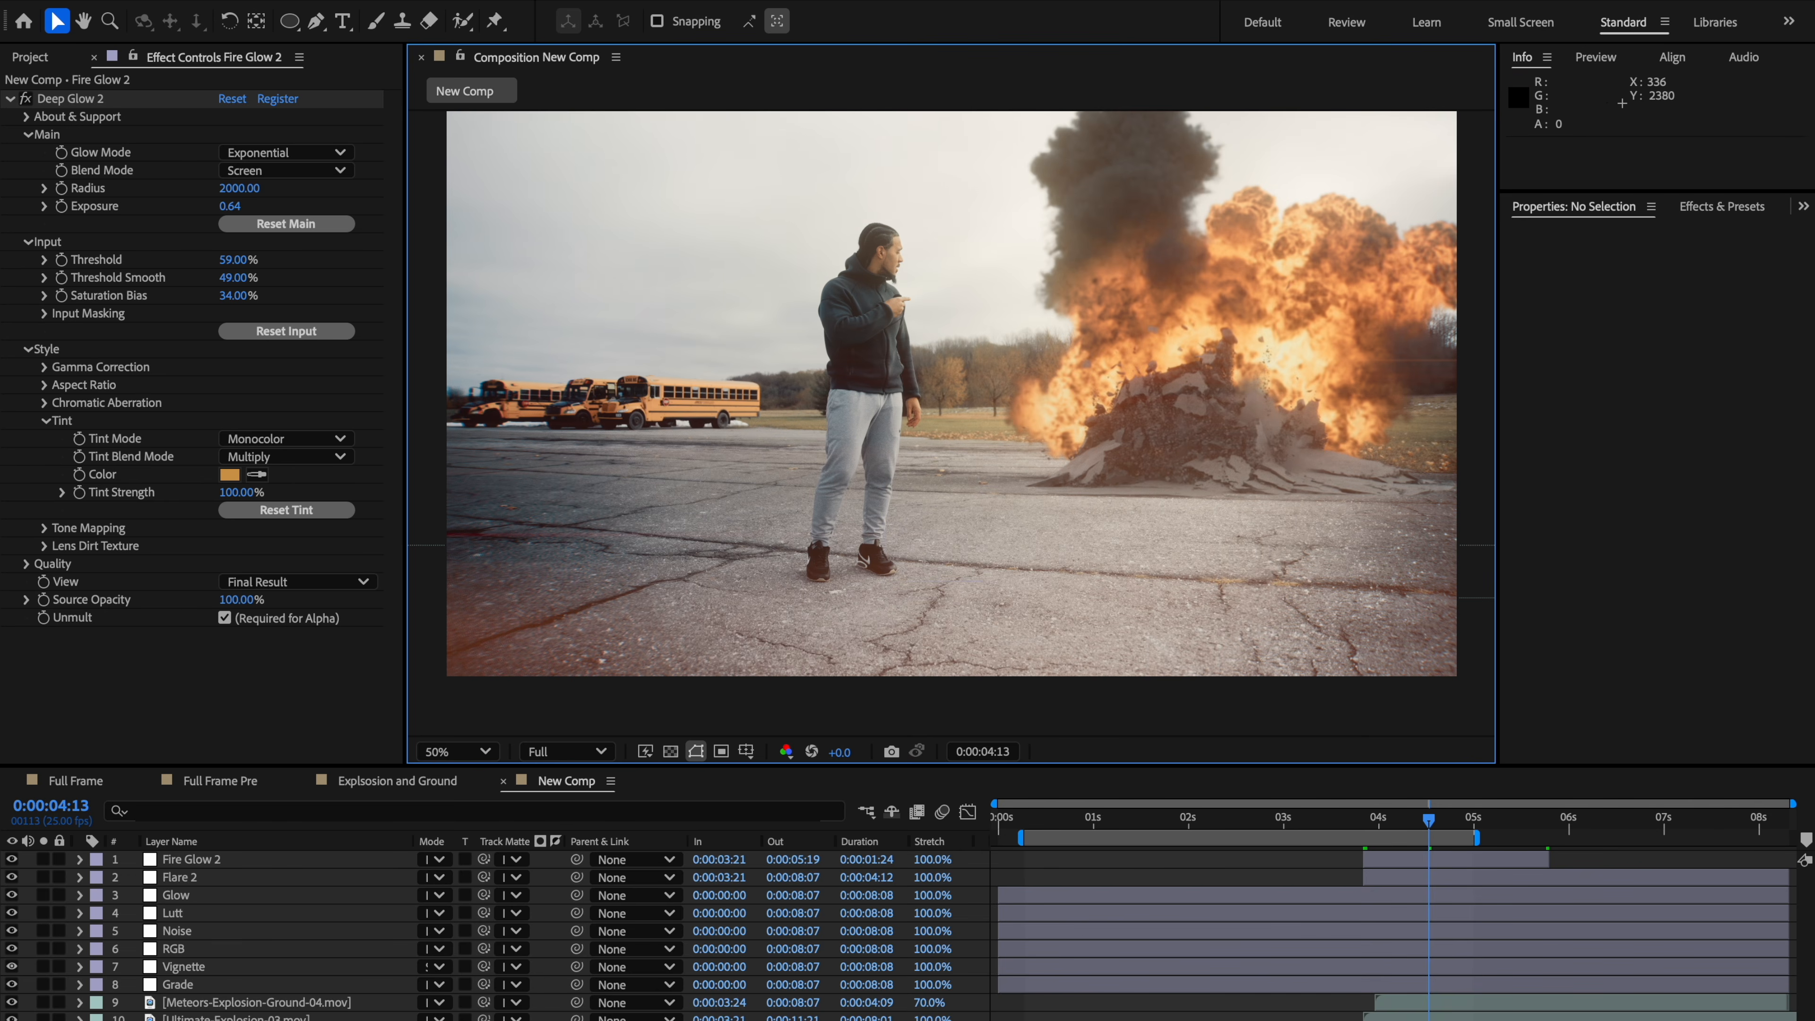
# Step: Move the Ultimate-Explosion-03 layer above Meteors-Explosion-Ground-04 and rename it Relight Matte
pyautogui.click(235, 1002)
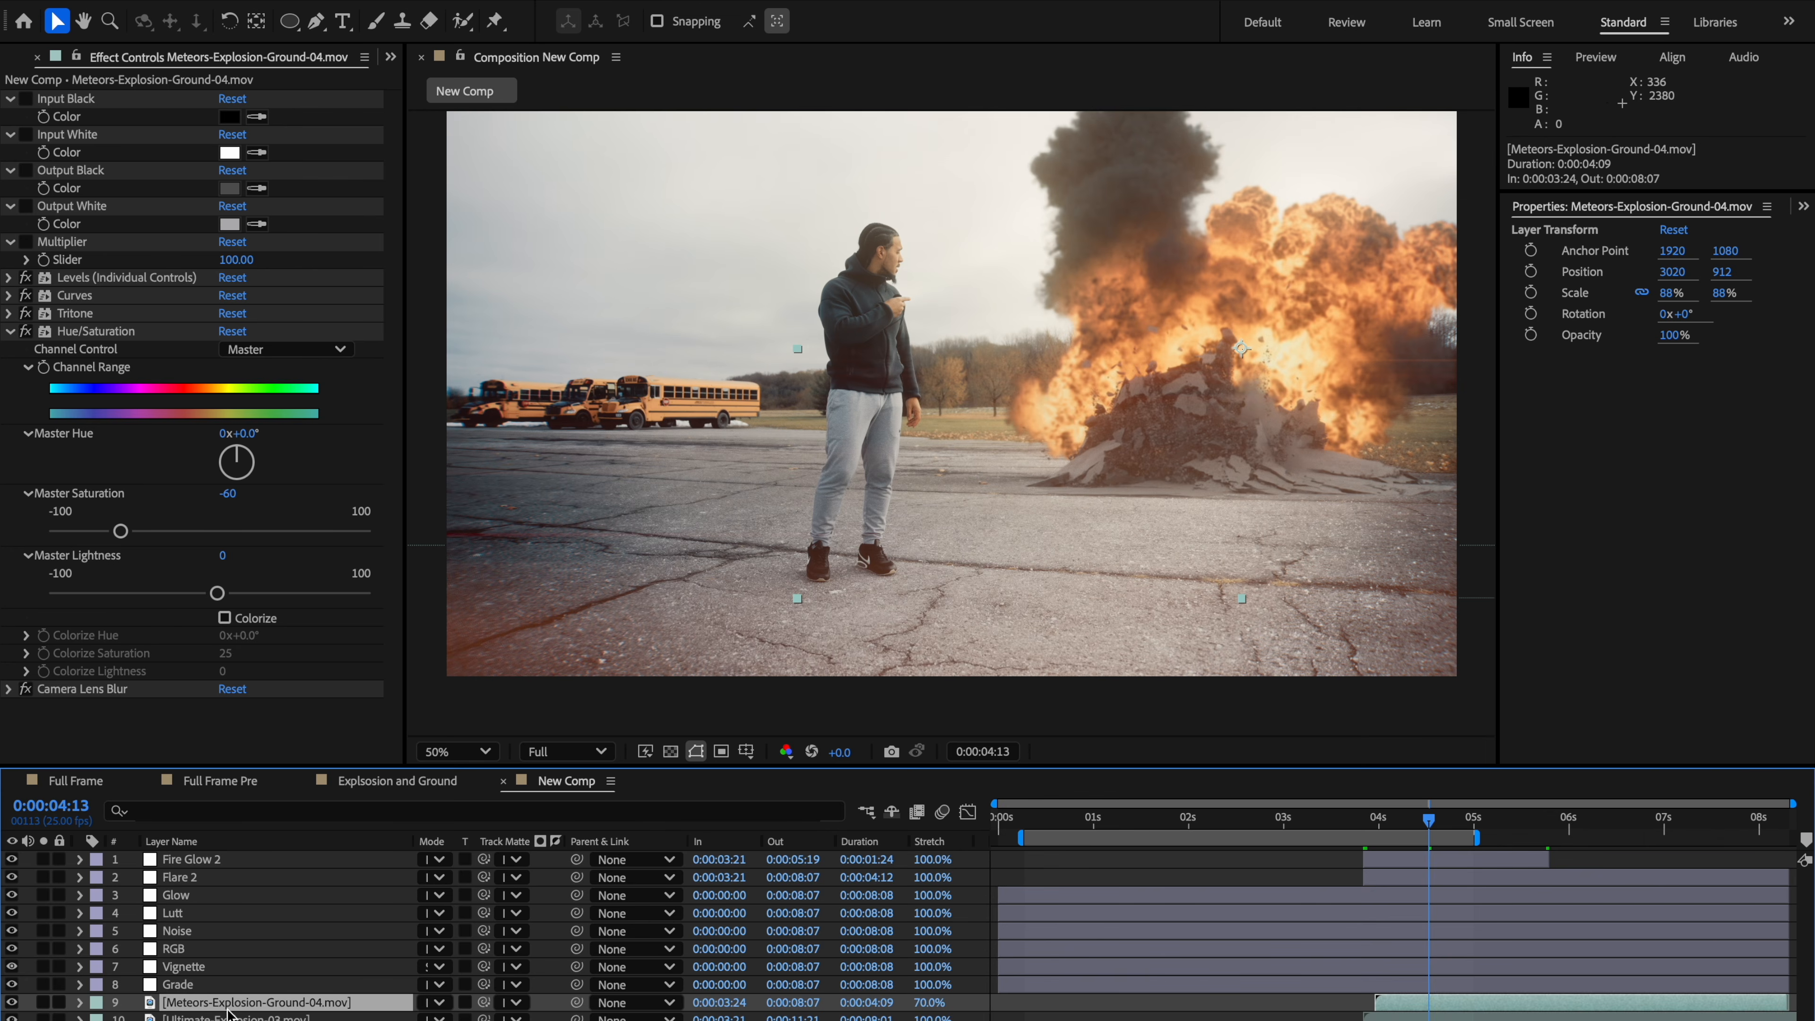
pyautogui.click(236, 1017)
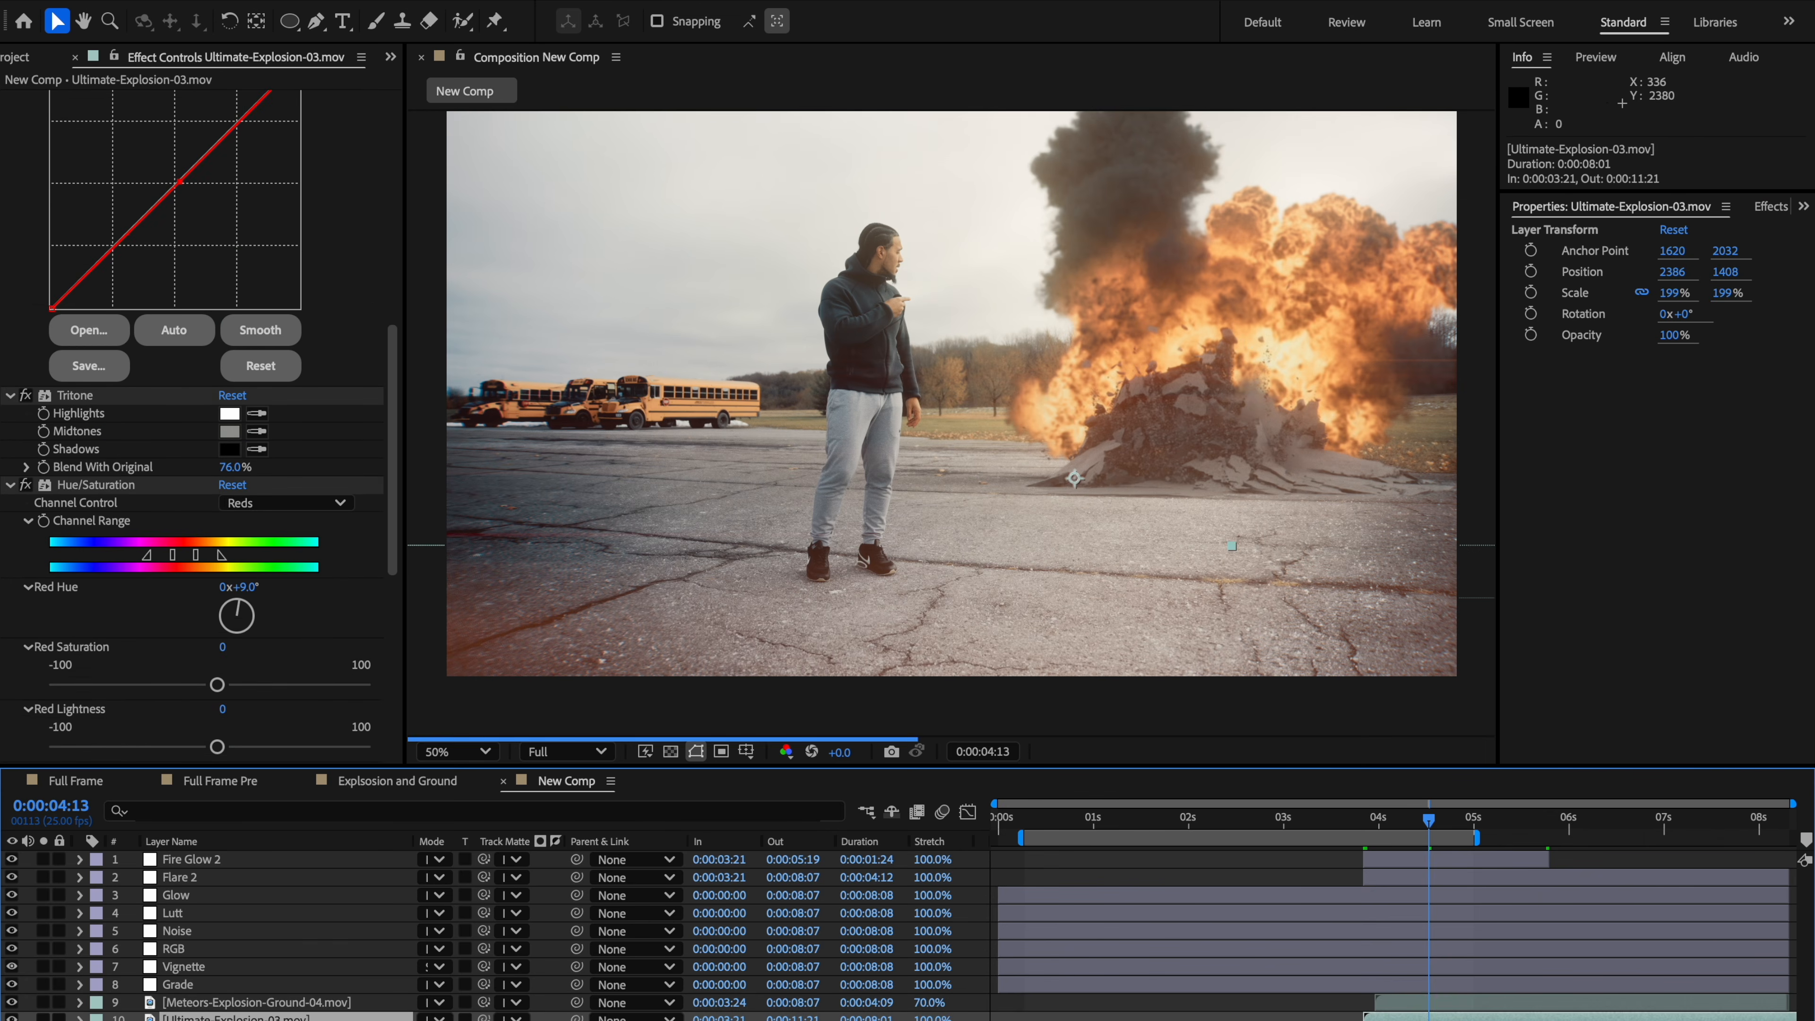
pyautogui.moveTo(214, 1016); pyautogui.dragTo(214, 998)
pyautogui.rightClick(203, 1003)
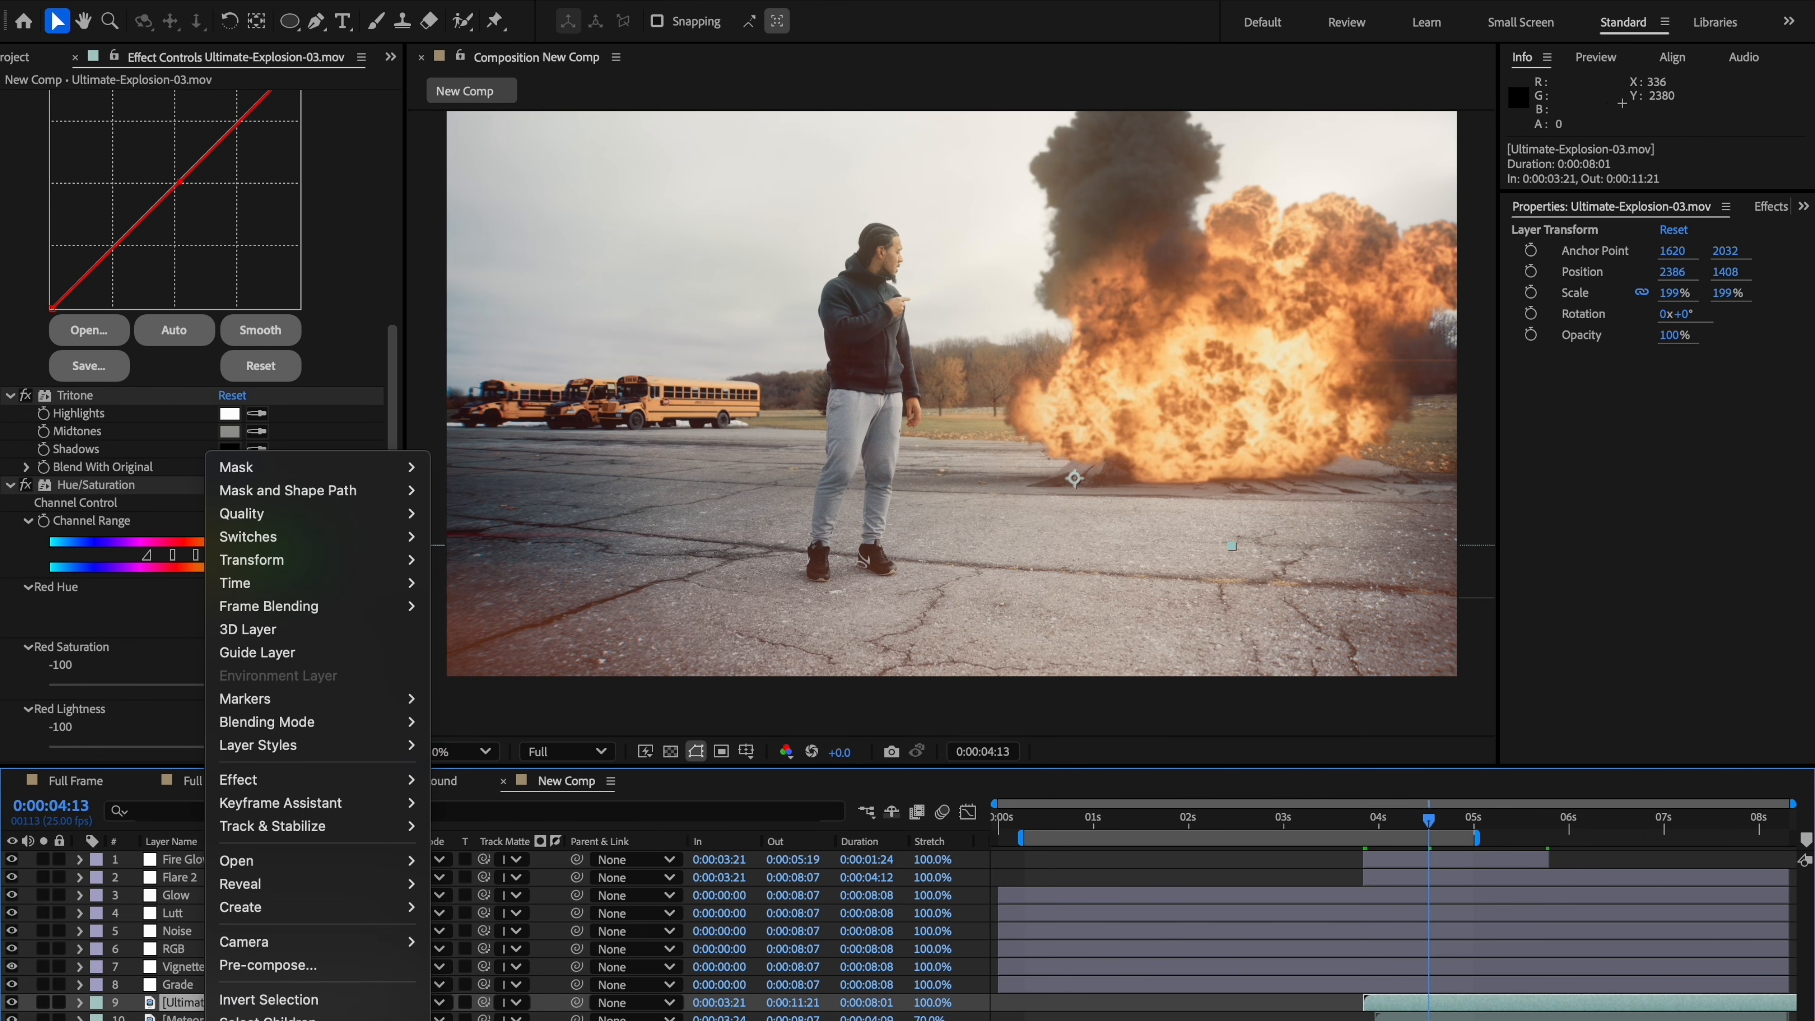
pyautogui.press('Escape')
pyautogui.press('Return')
pyautogui.write('Relight')
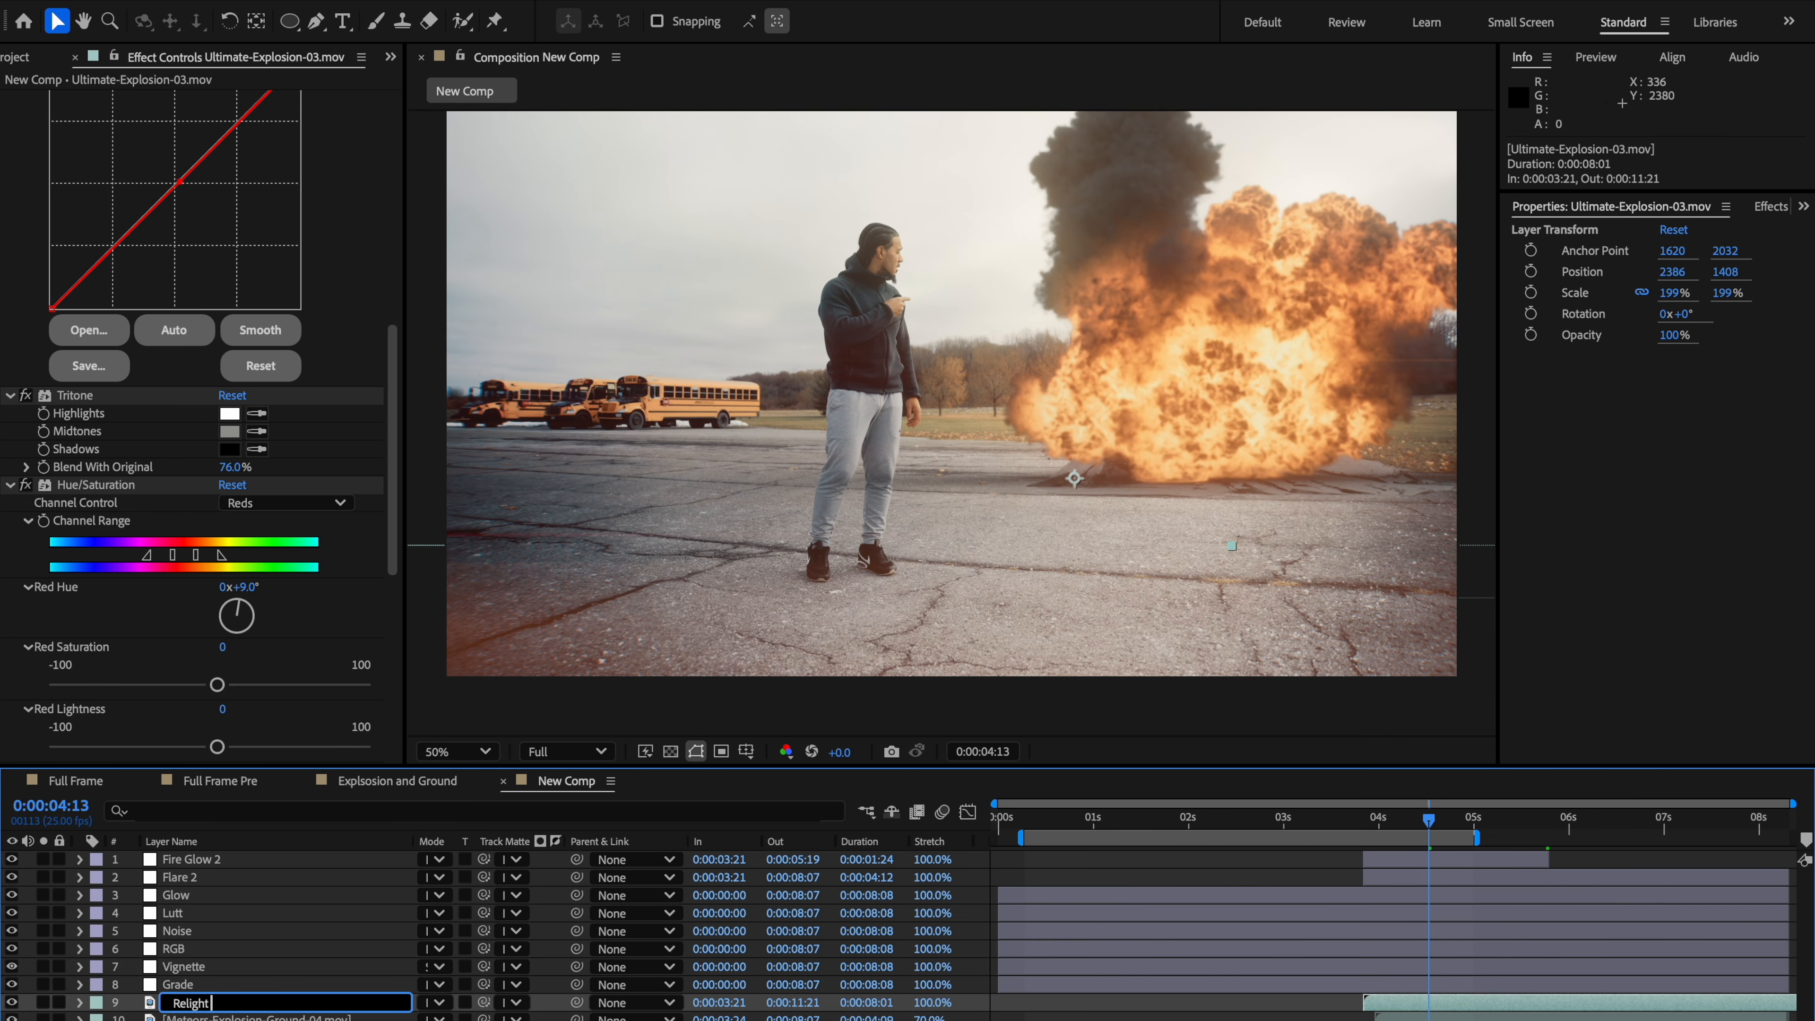
pyautogui.write(' Matte')
pyautogui.press('Return')
# Step: Rename the C1562.MP4 footage layer to Ground Relight
pyautogui.click(196, 1019)
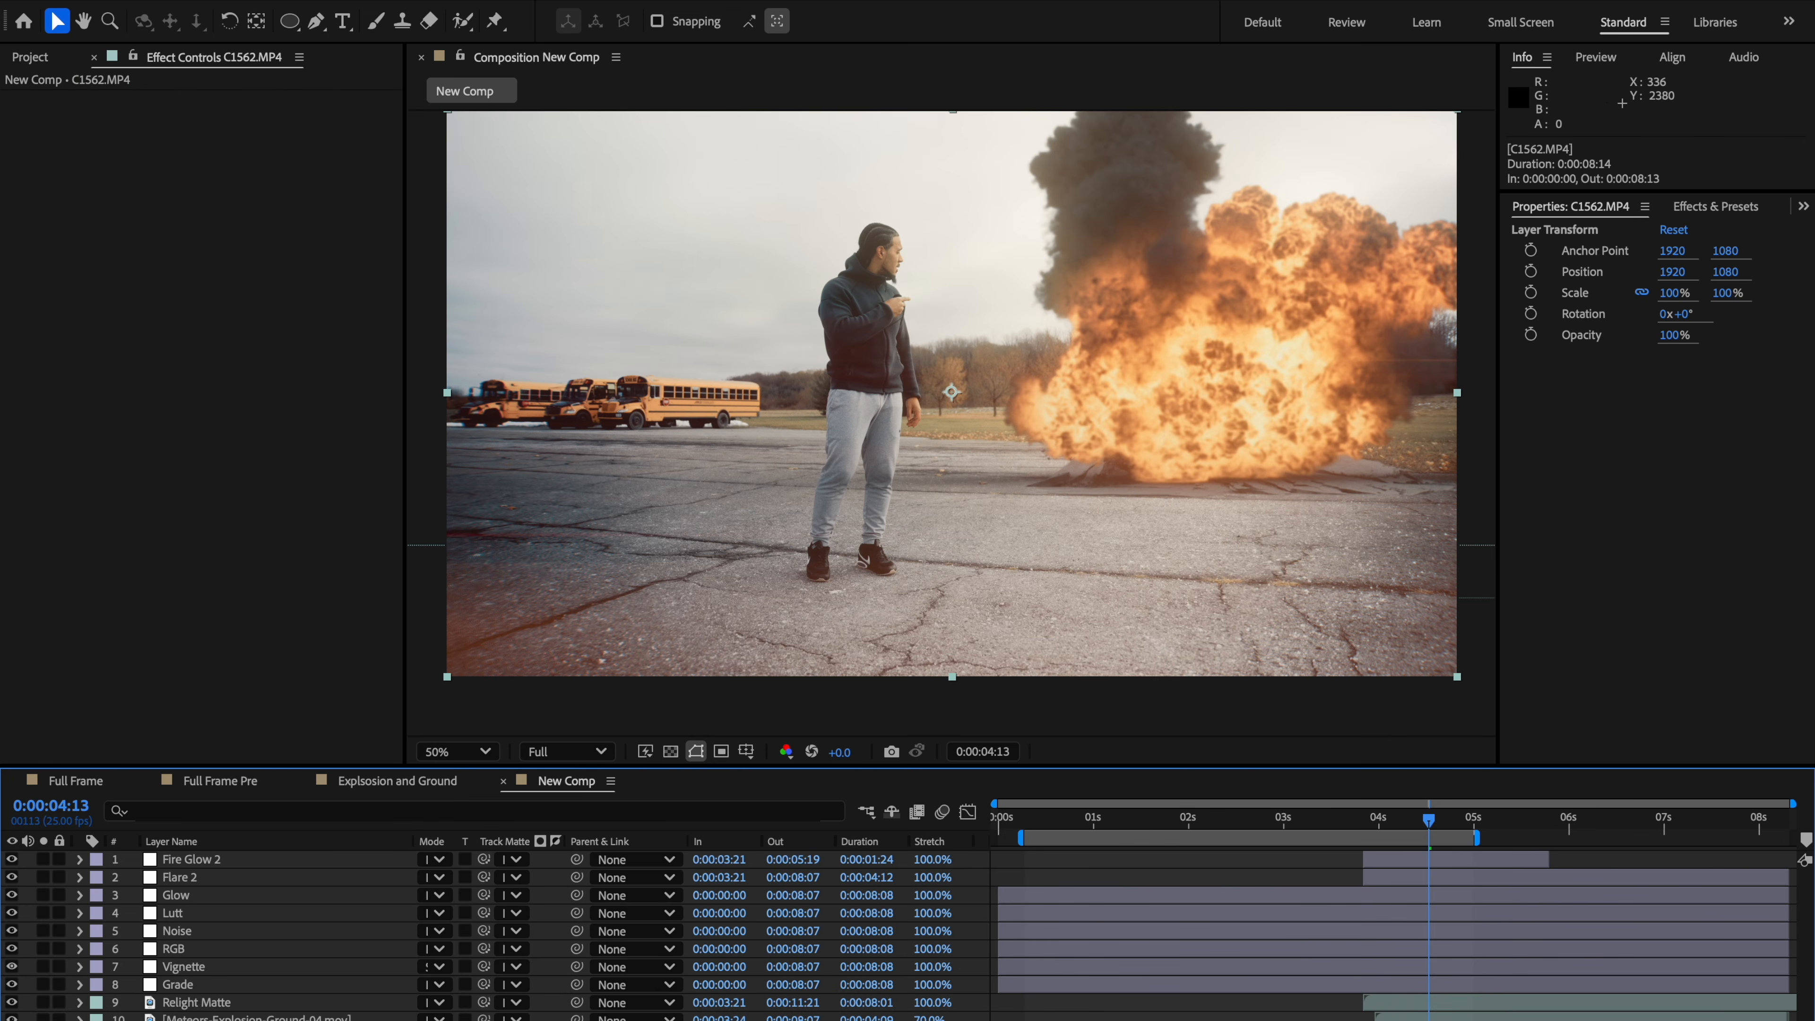
pyautogui.rightClick(196, 1018)
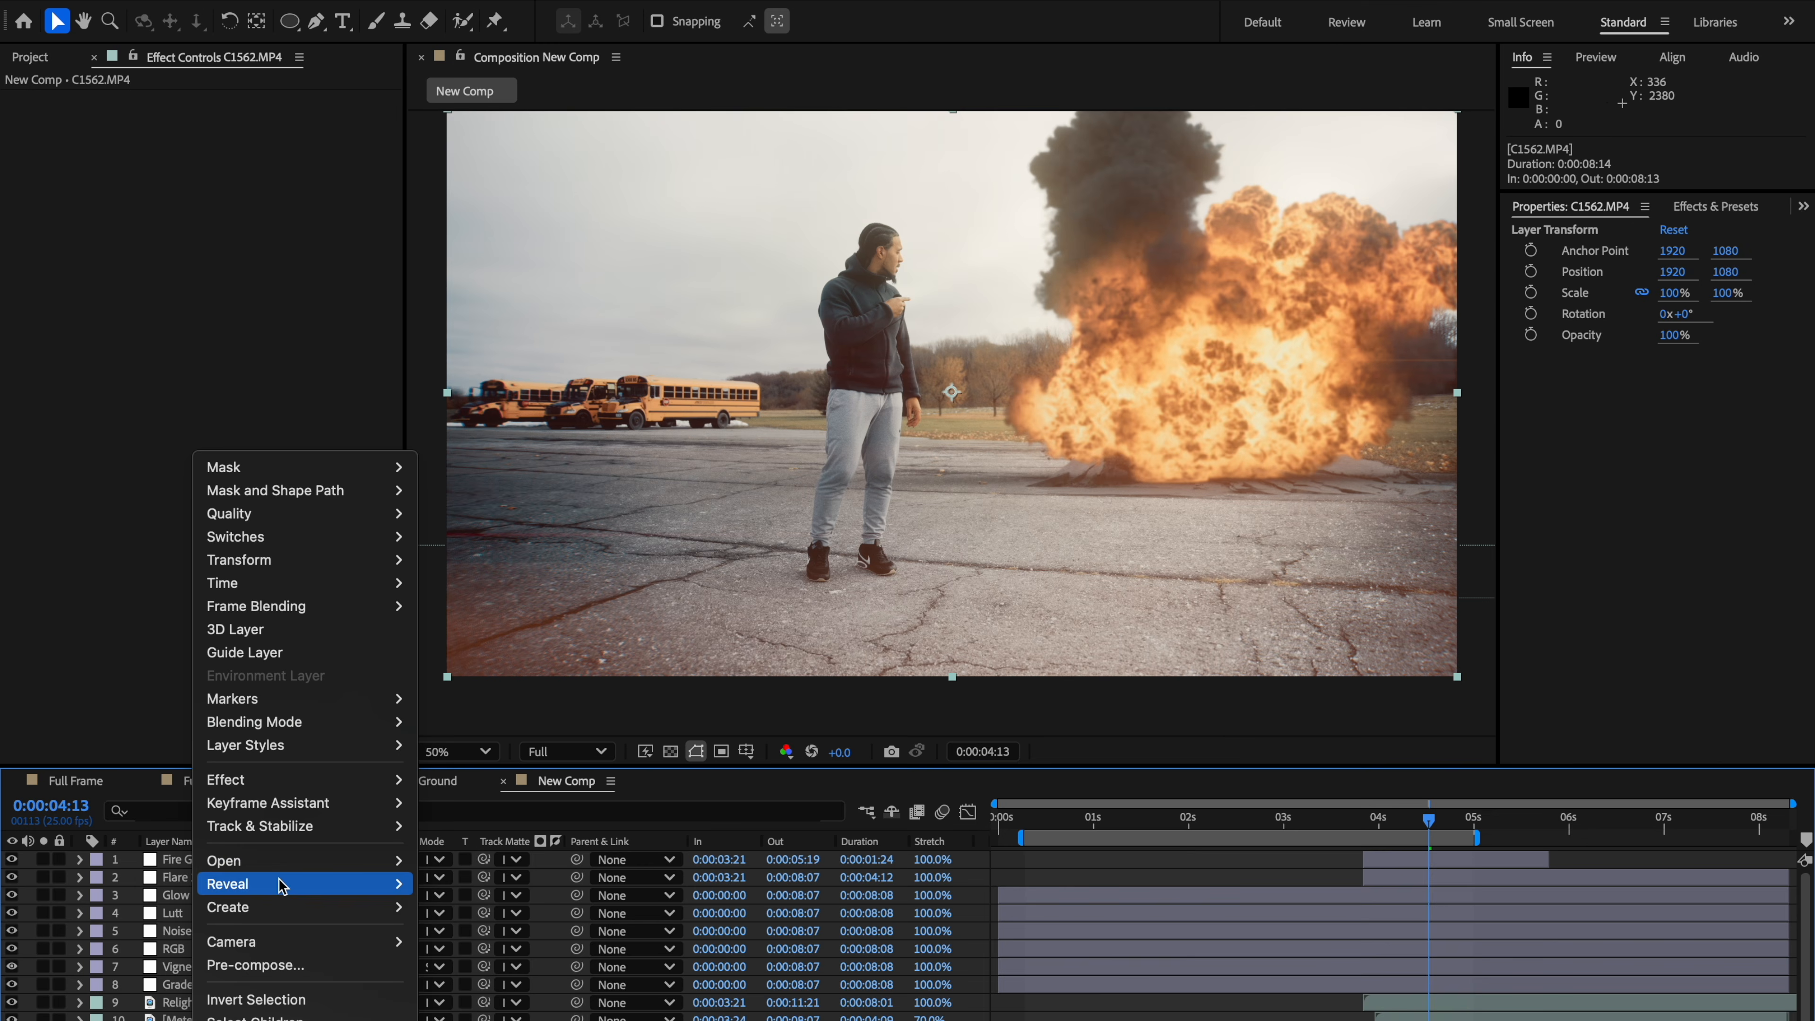
pyautogui.click(279, 1018)
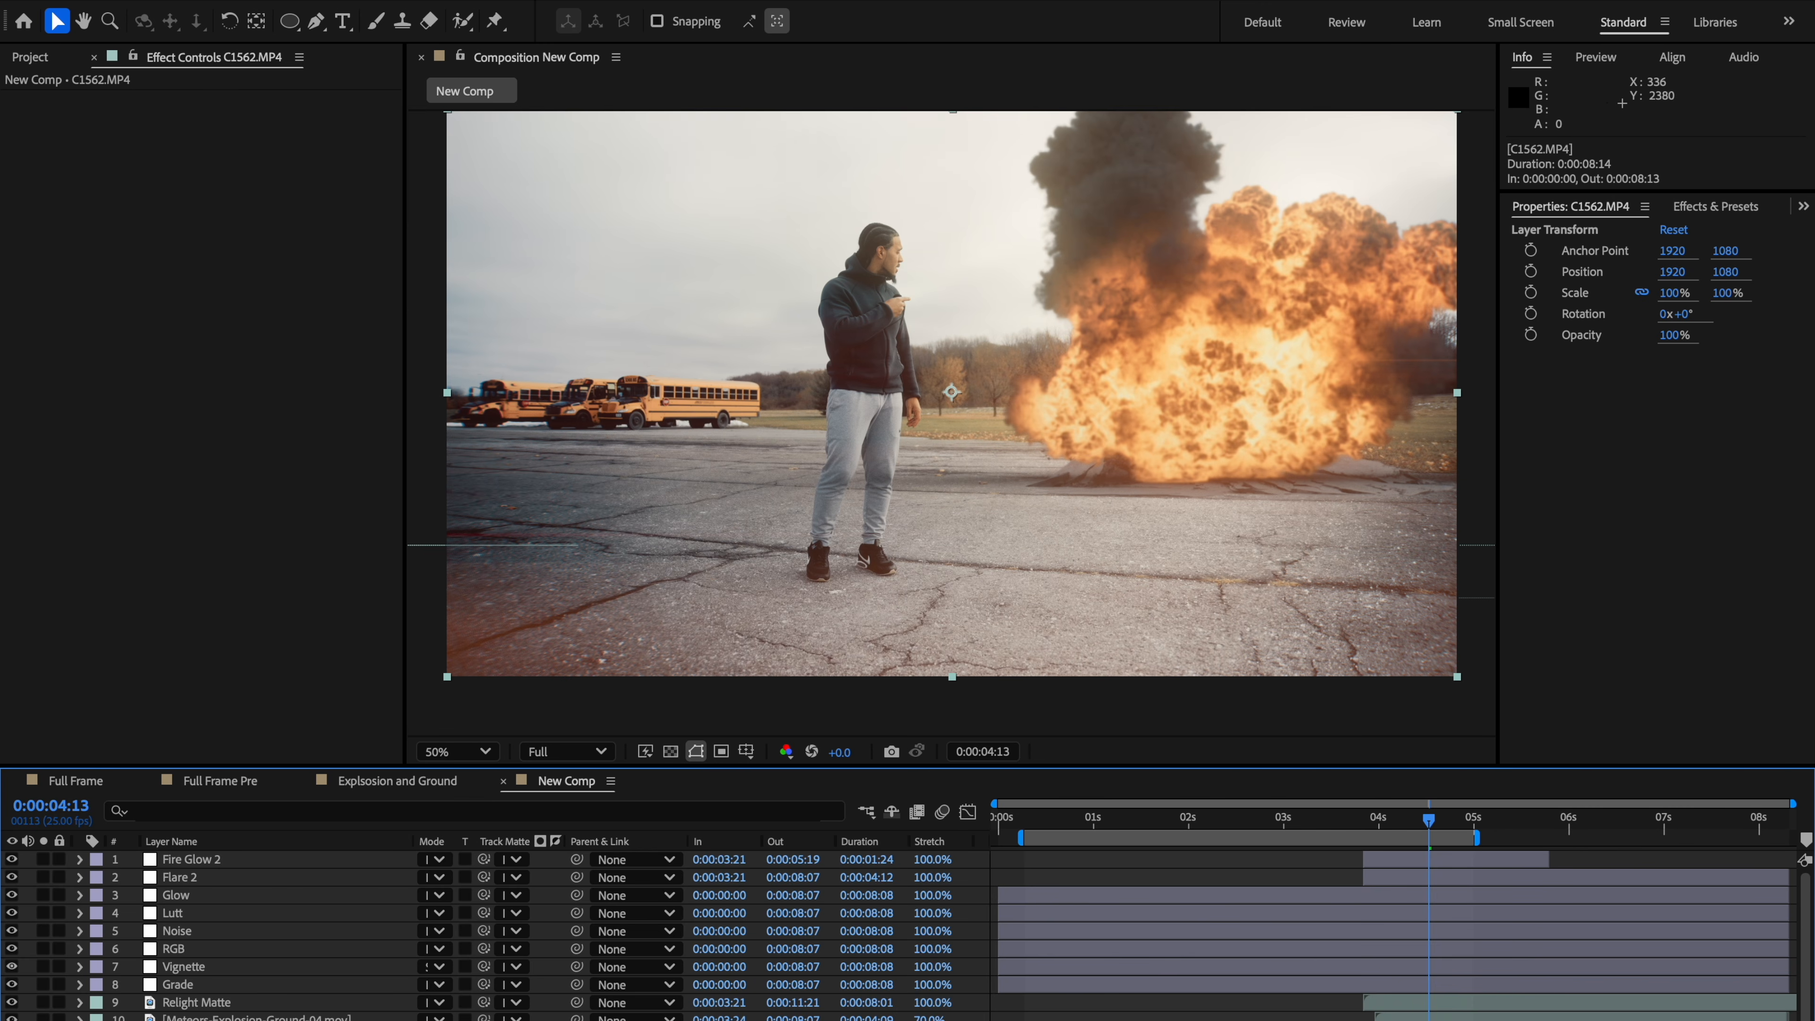
pyautogui.write('Ground Relight')
pyautogui.press('Return')
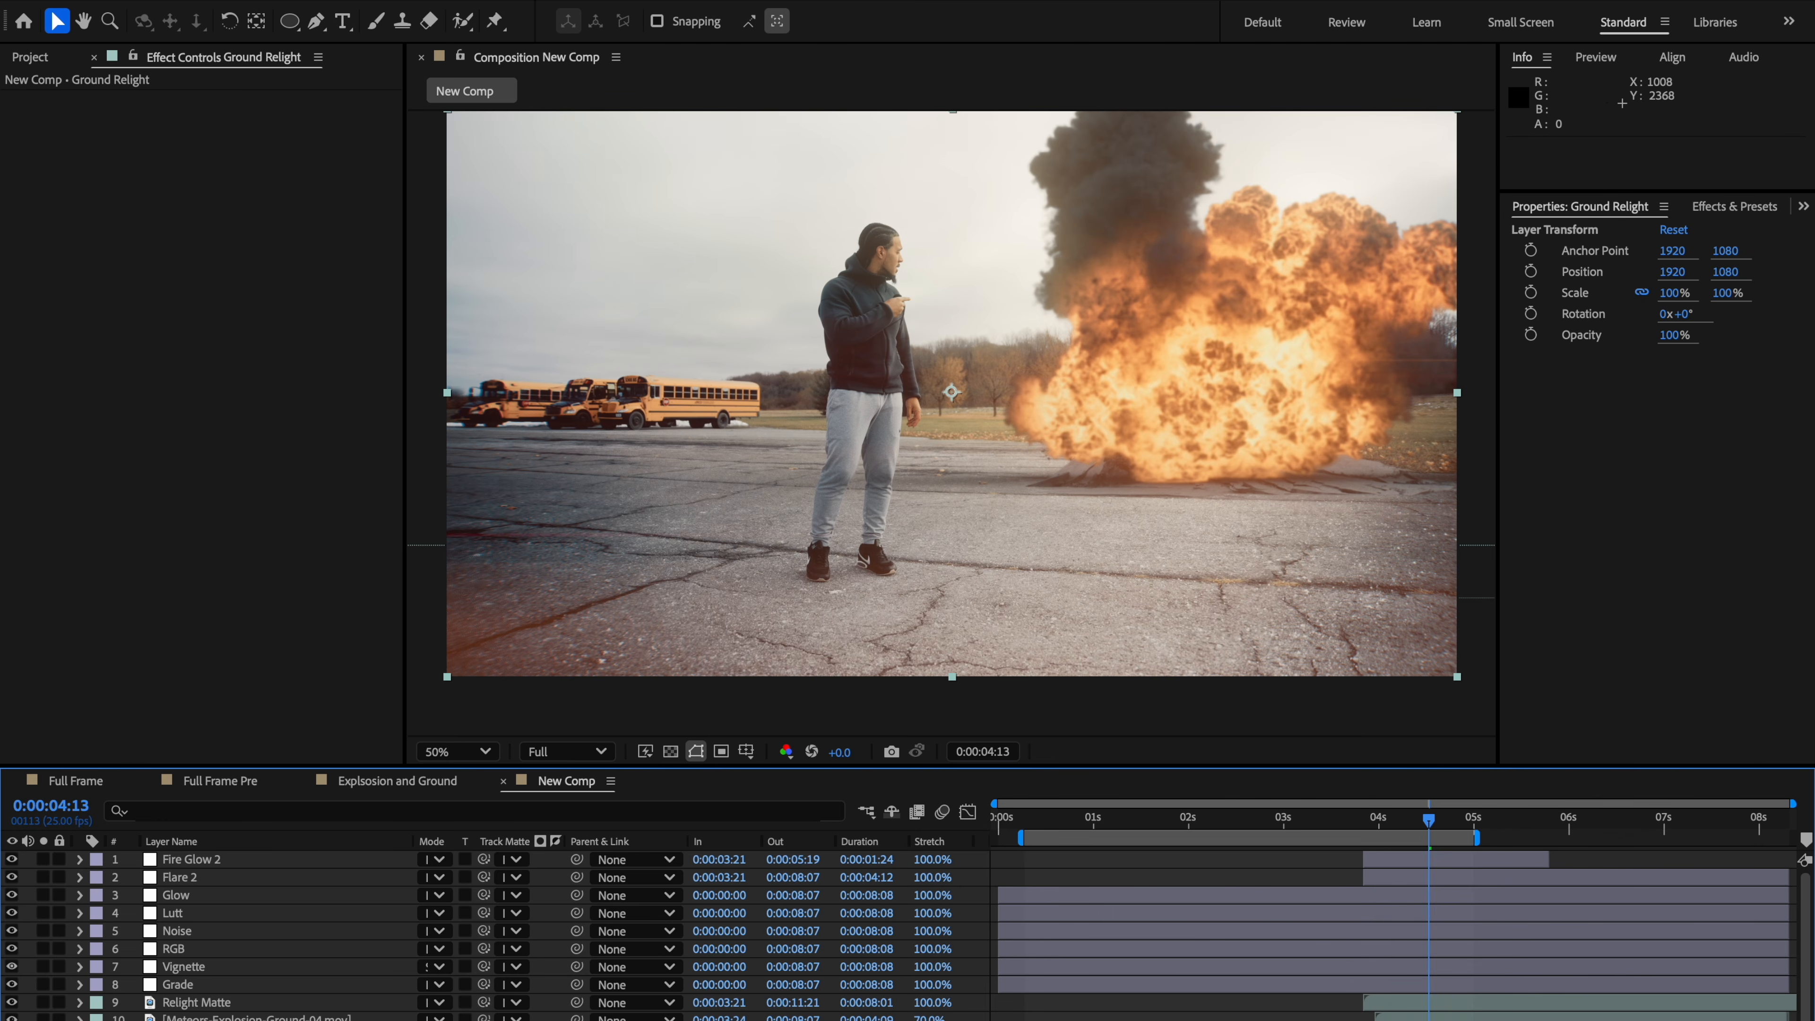
# Step: Solo the Ground Relight layer
pyautogui.click(256, 1018)
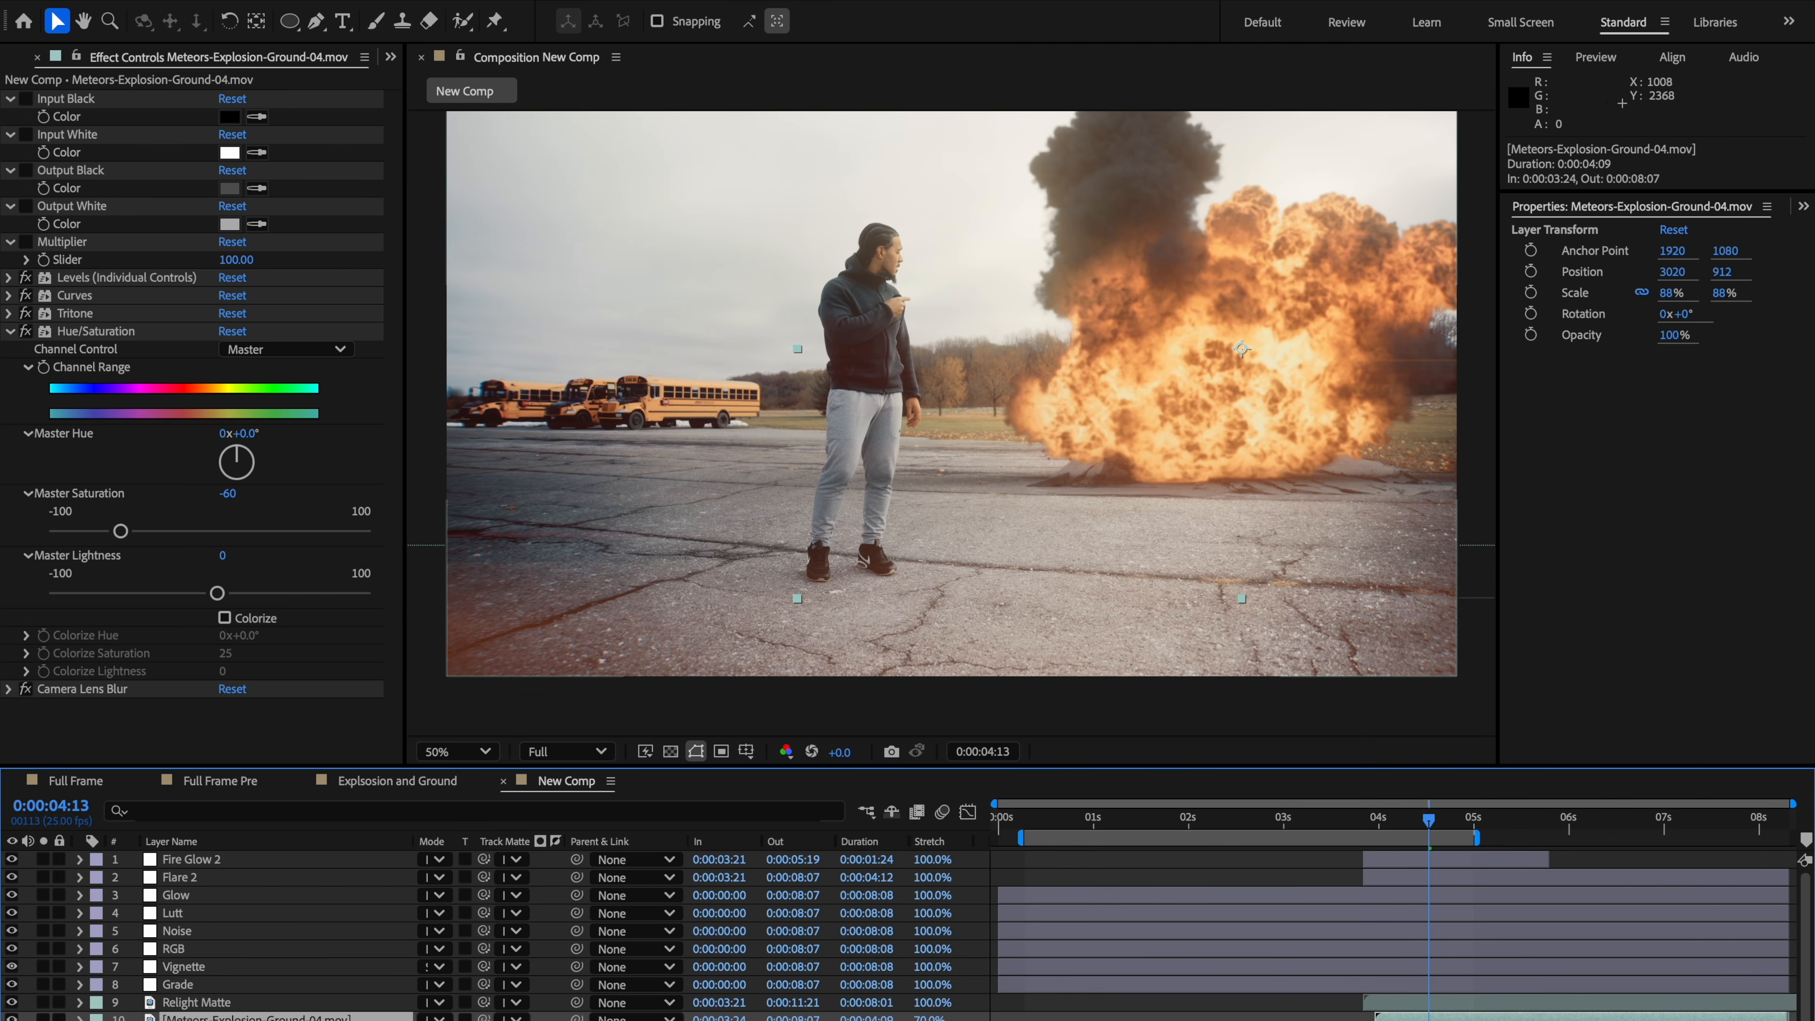
pyautogui.scroll(-1, 500, 937)
pyautogui.click(44, 1020)
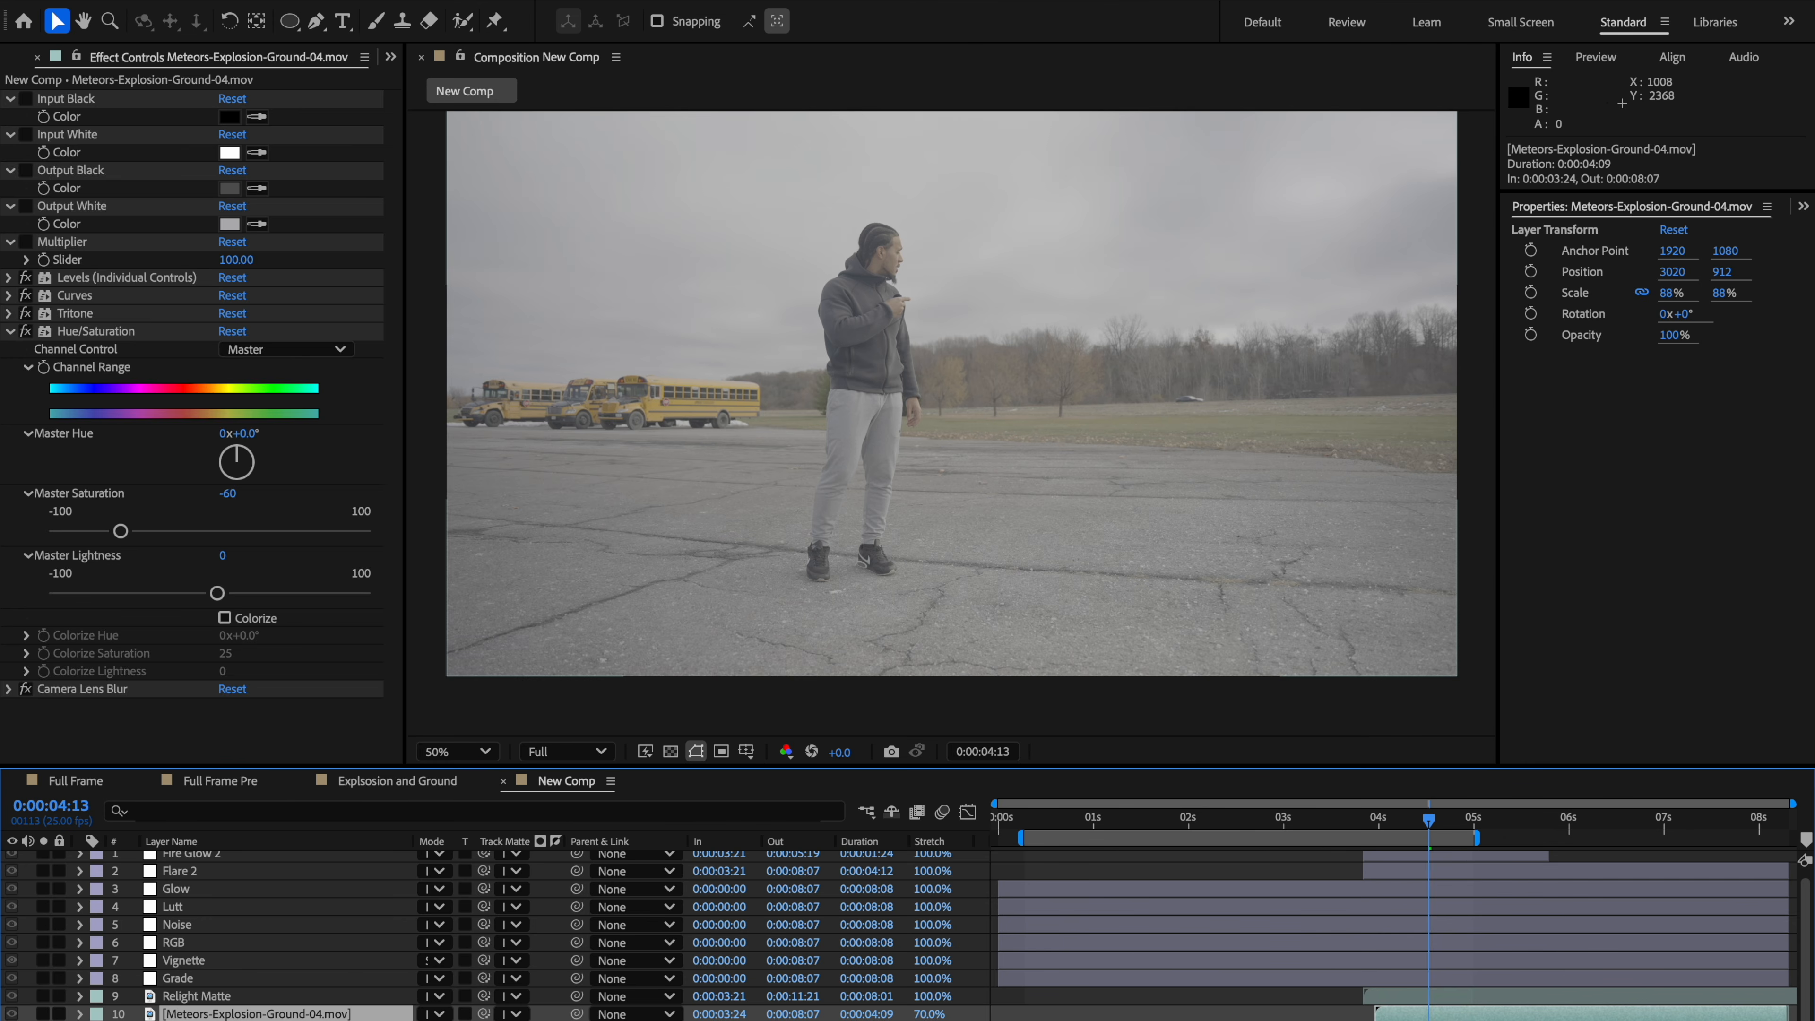
# Step: Apply the Tint effect to the Ground Relight layer
pyautogui.click(200, 1020)
pyautogui.hotkey('ctrl', 'space')
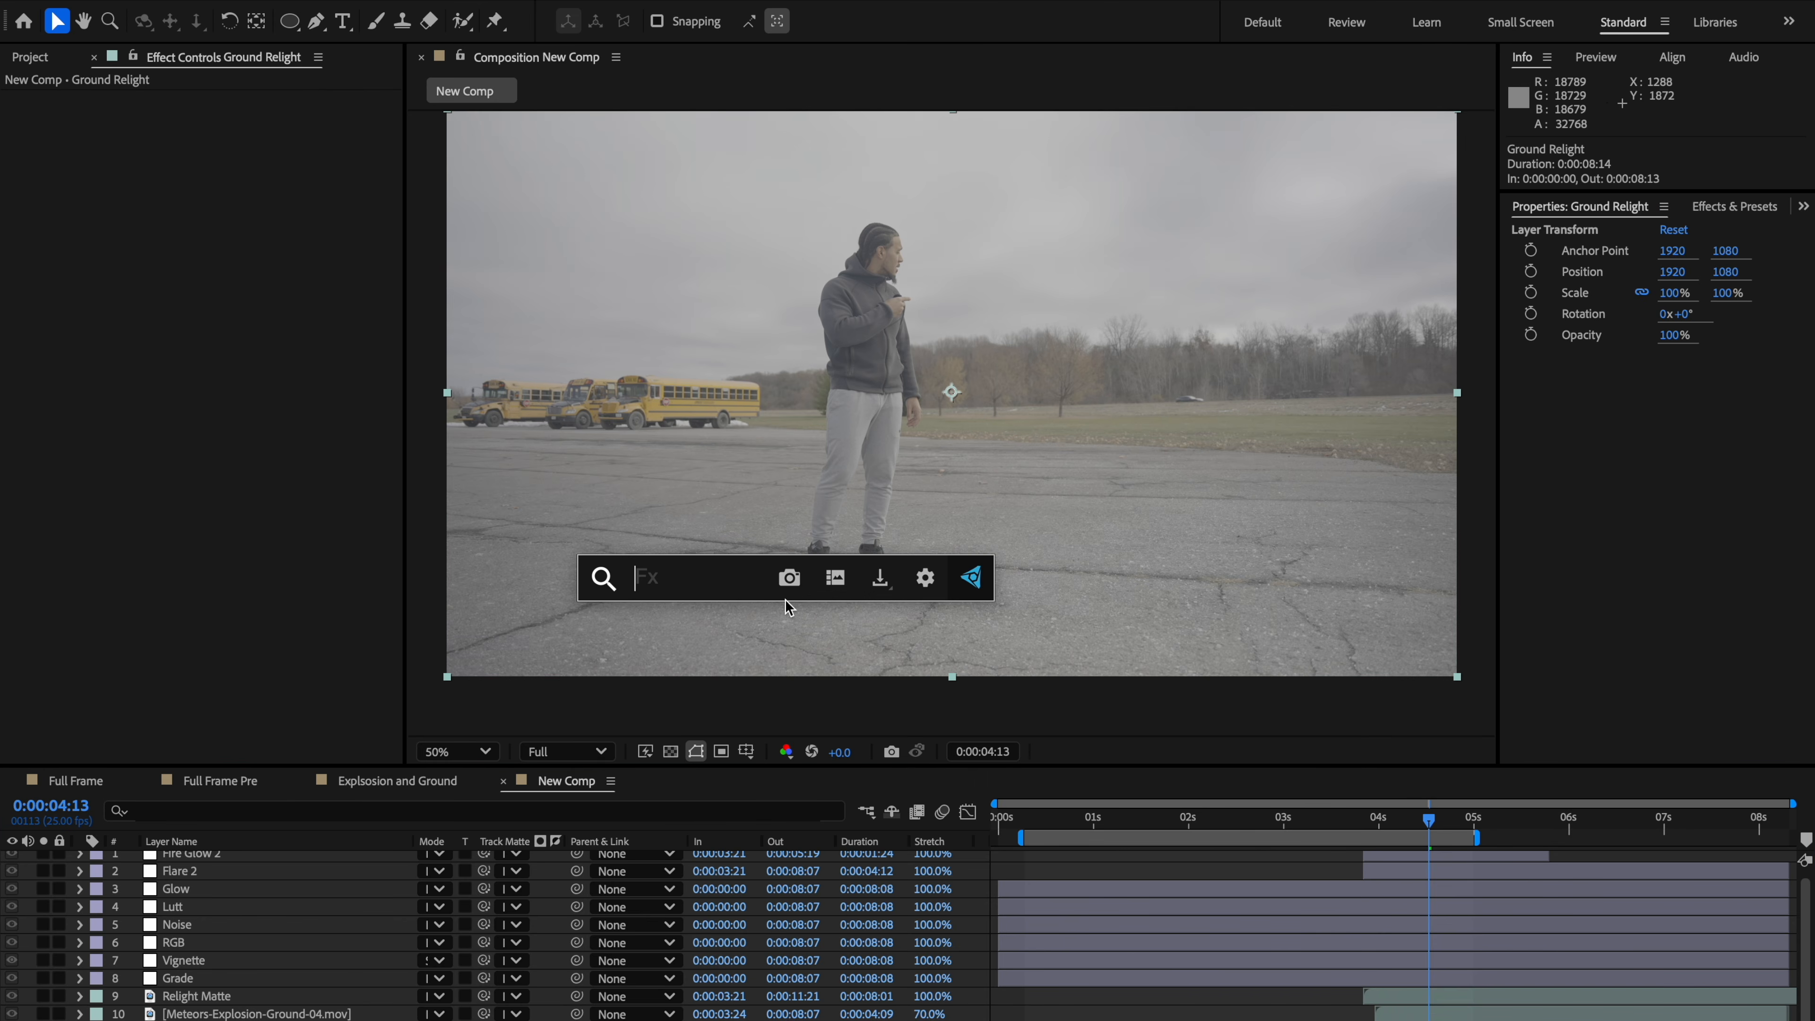
pyautogui.write('int')
pyautogui.press('BackSpace')
pyautogui.press('BackSpace')
pyautogui.press('BackSpace')
pyautogui.write('tint')
pyautogui.press('Return')
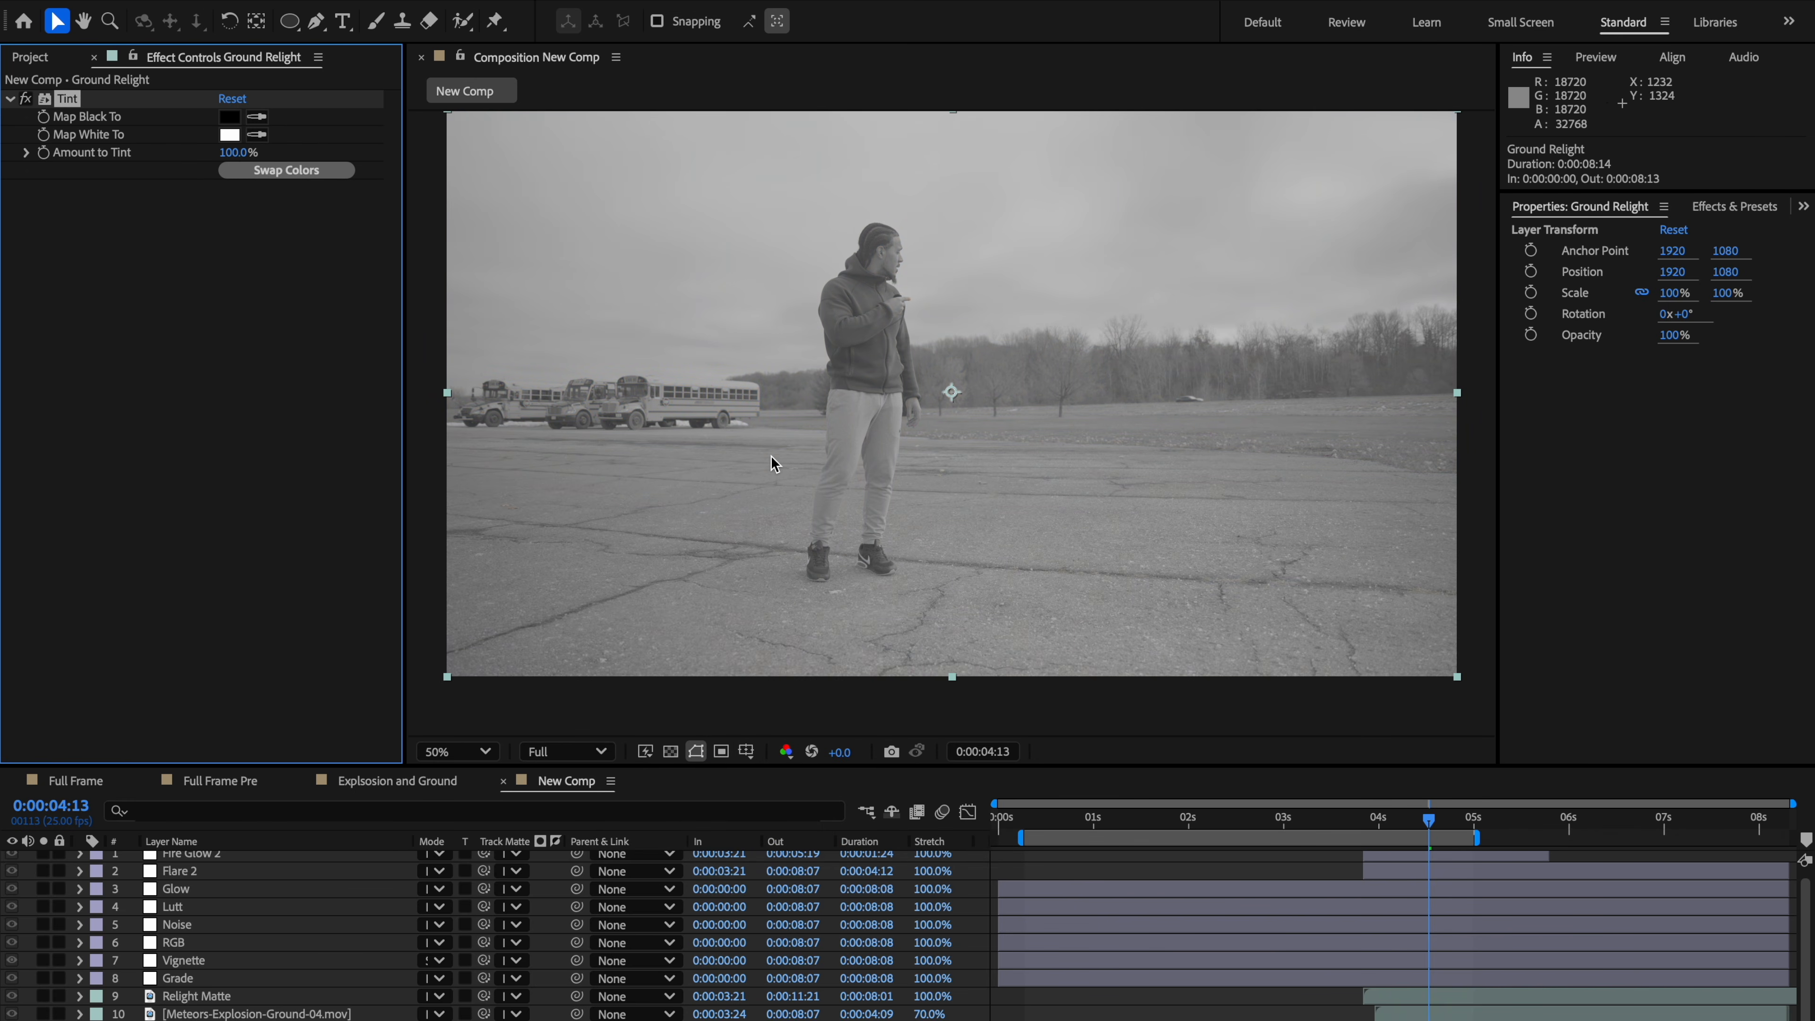
# Step: Apply Levels to Ground Relight and set input black to about 13236 and input white to about 24287
pyautogui.hotkey('ctrl', 'space')
pyautogui.write('evel')
pyautogui.press('BackSpace')
pyautogui.press('BackSpace')
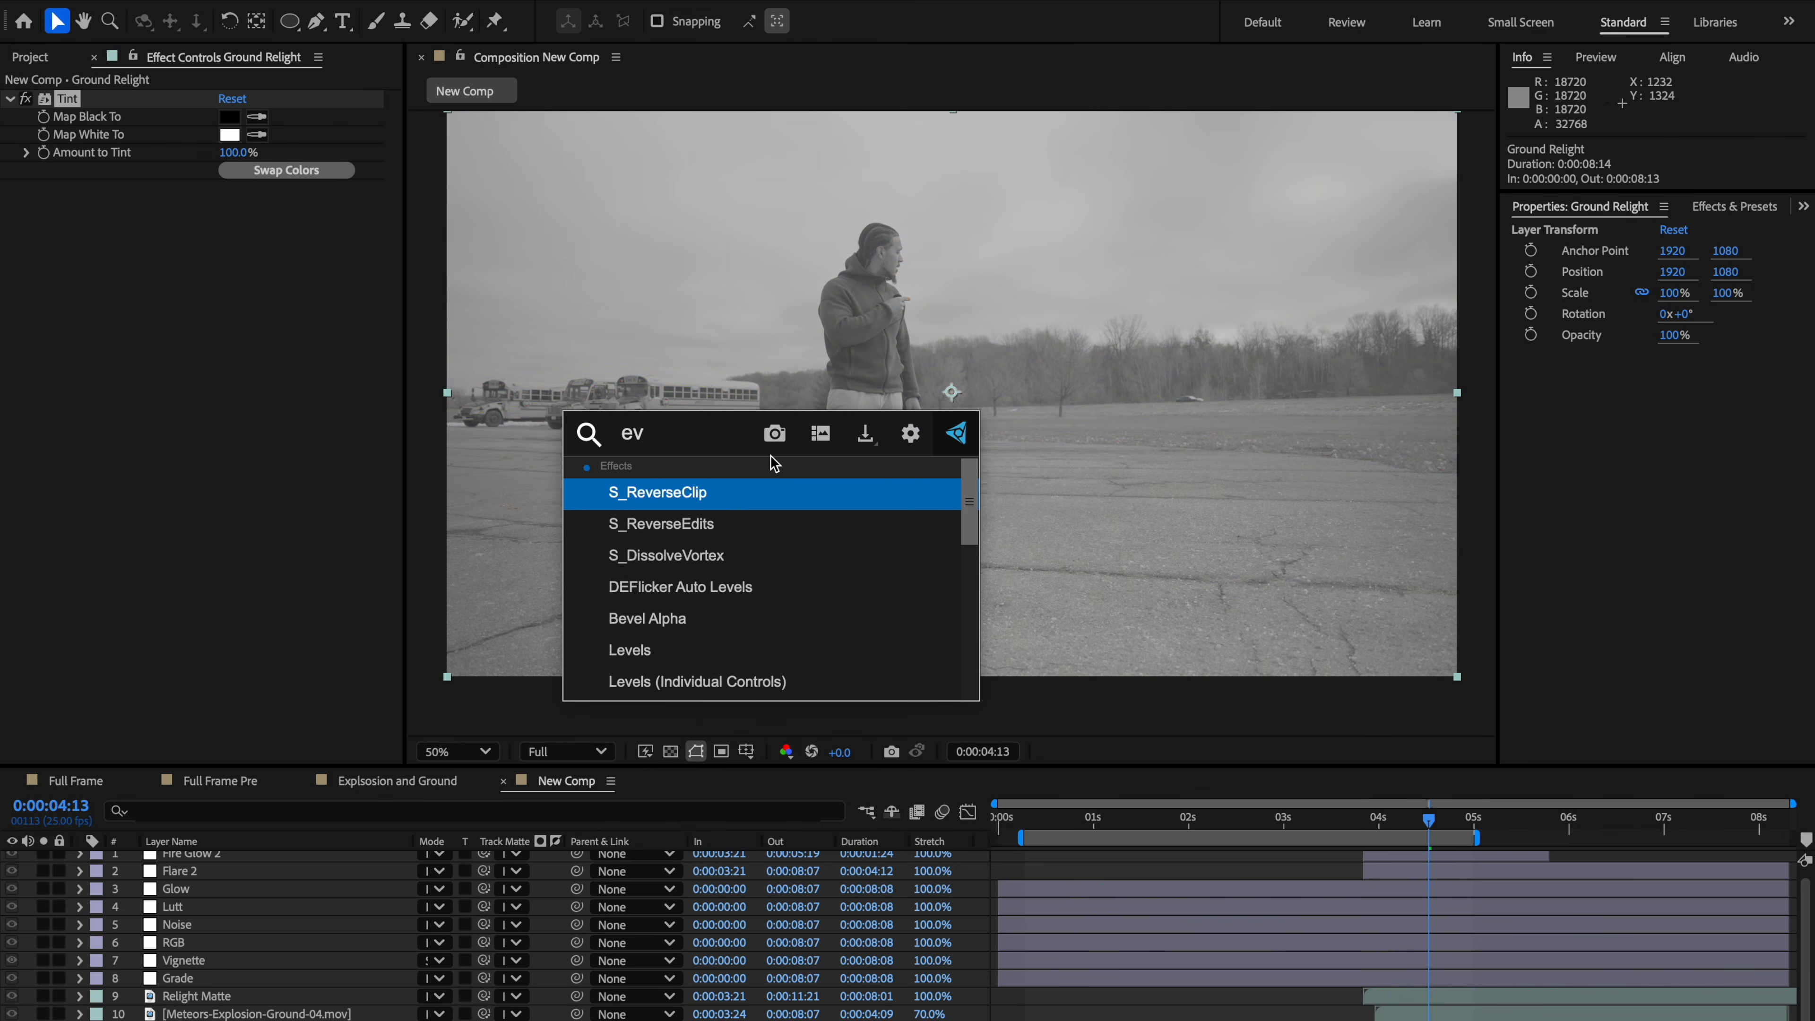
pyautogui.press('BackSpace')
pyautogui.press('BackSpace')
pyautogui.write('level')
pyautogui.press('Return')
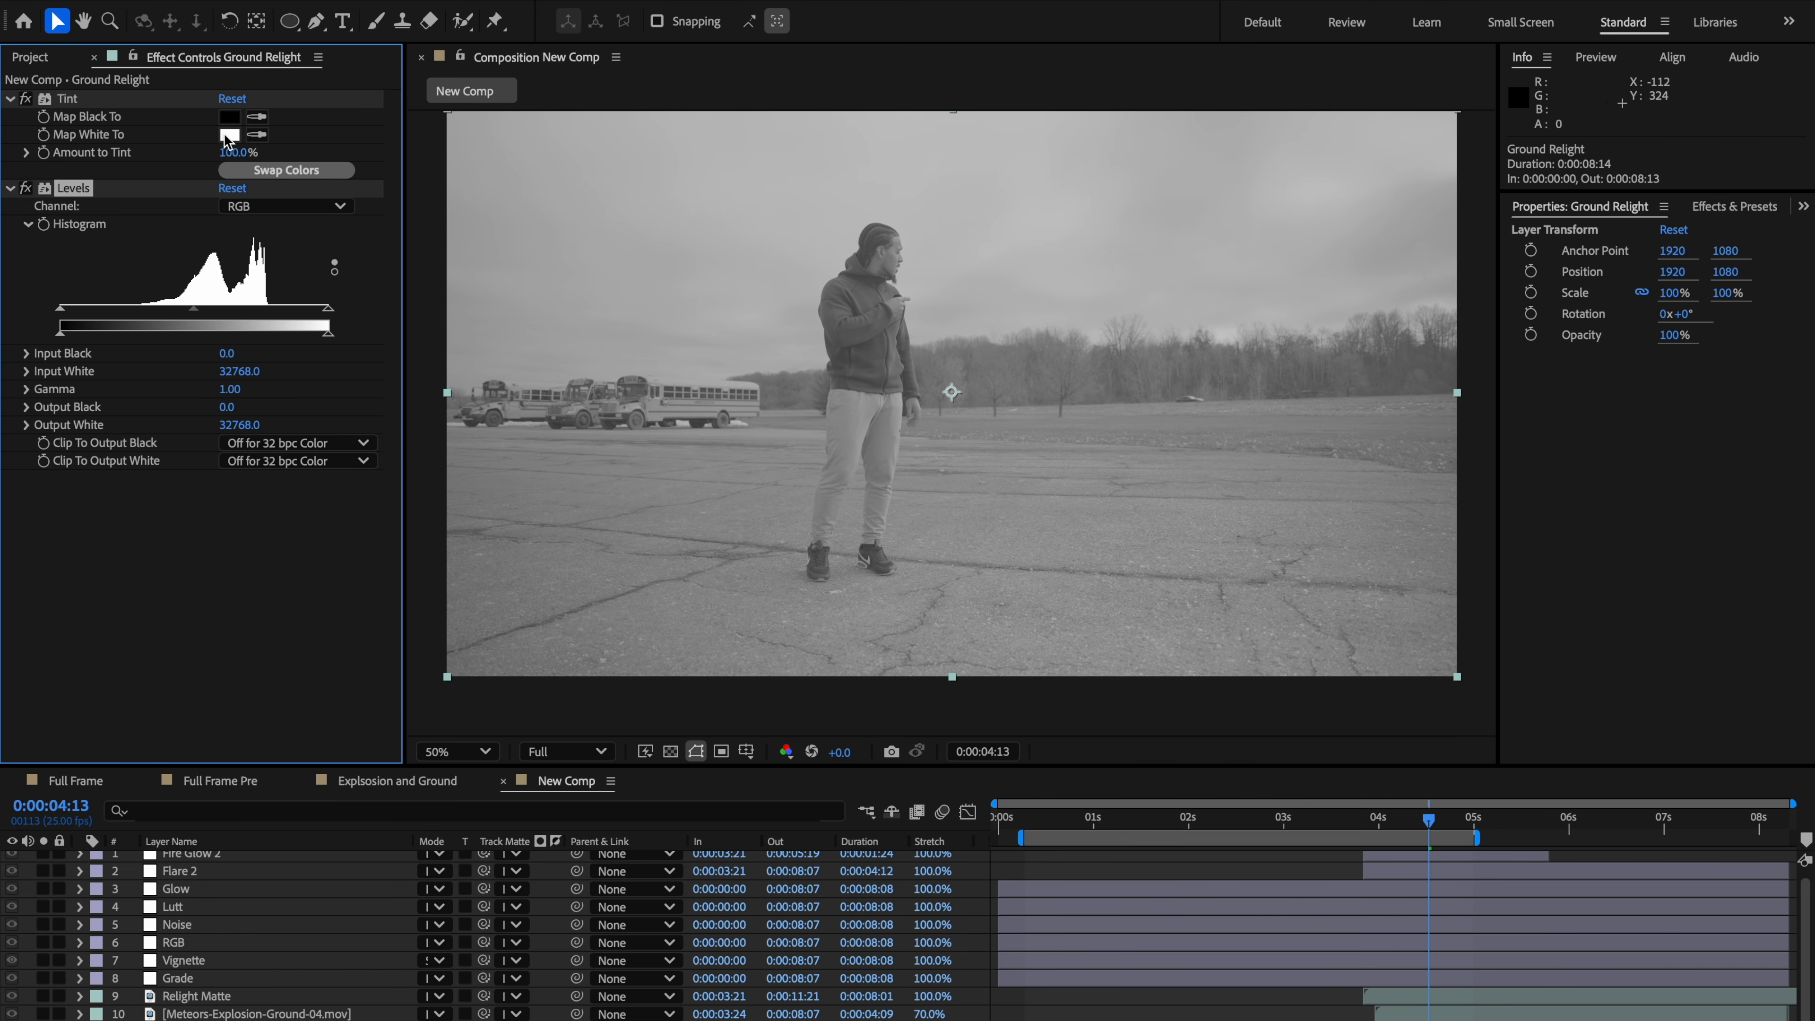
pyautogui.moveTo(62, 310); pyautogui.dragTo(167, 306)
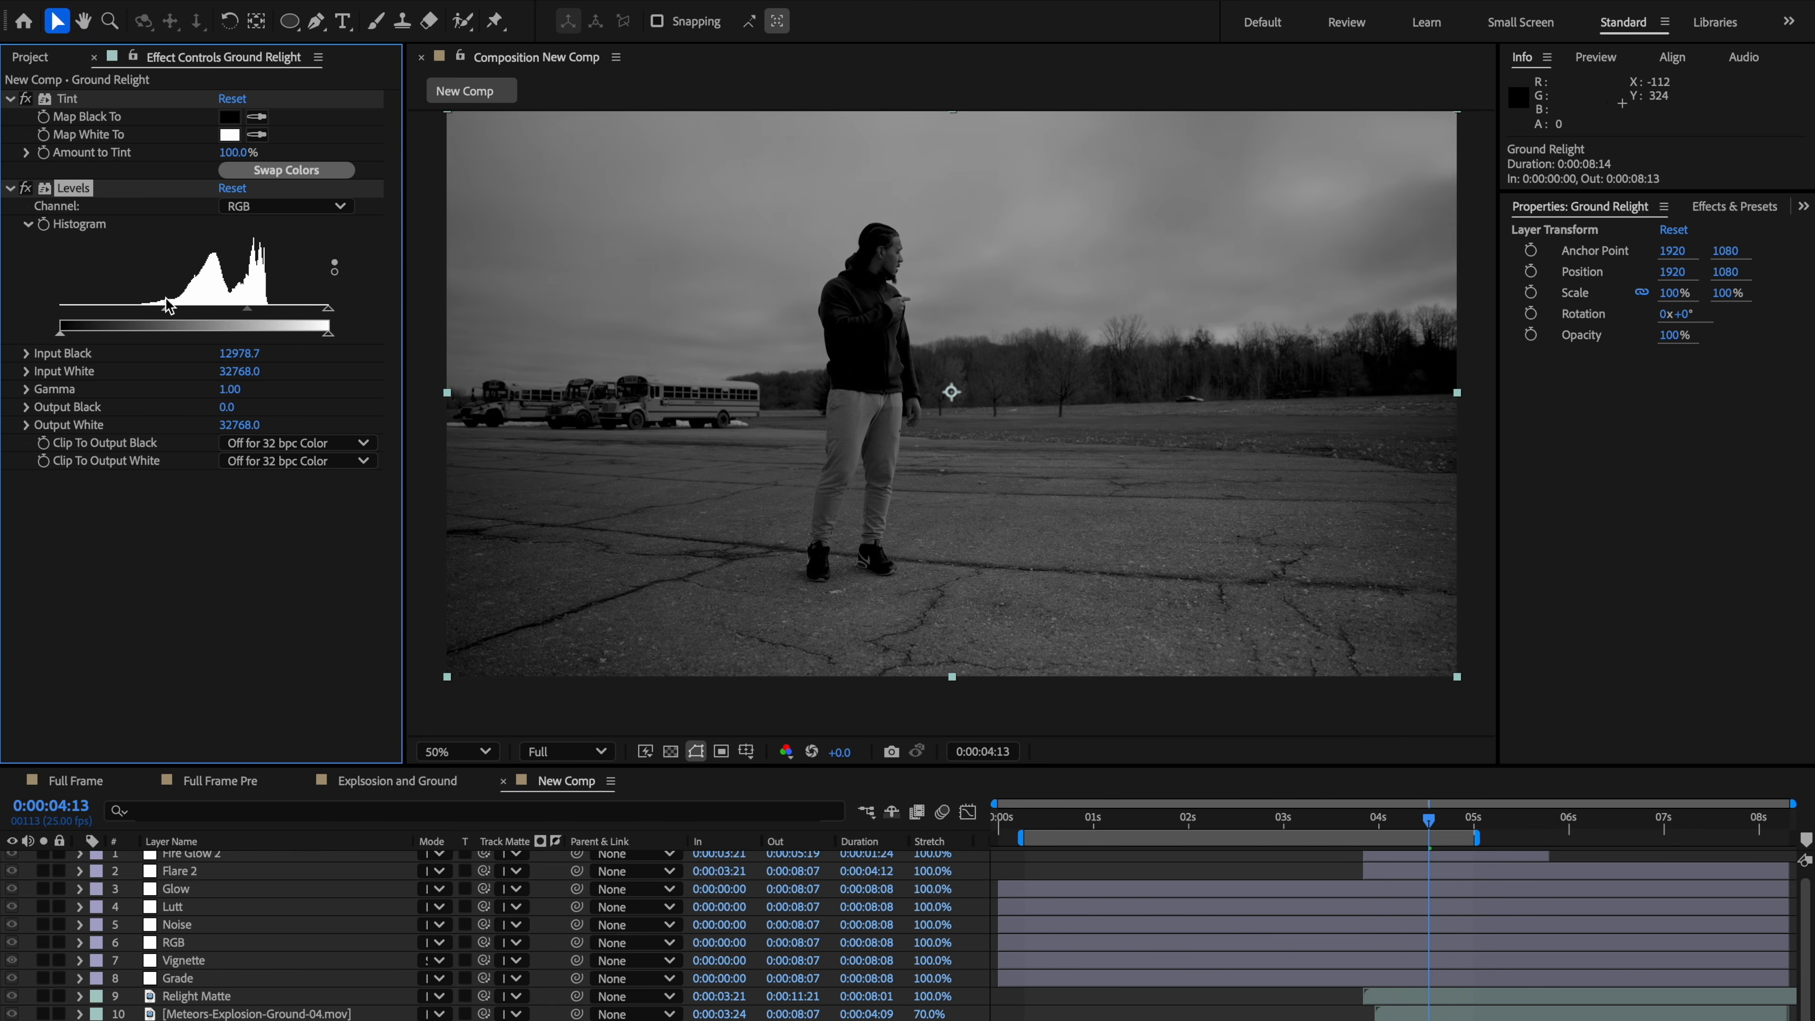
pyautogui.moveTo(321, 310); pyautogui.dragTo(230, 315)
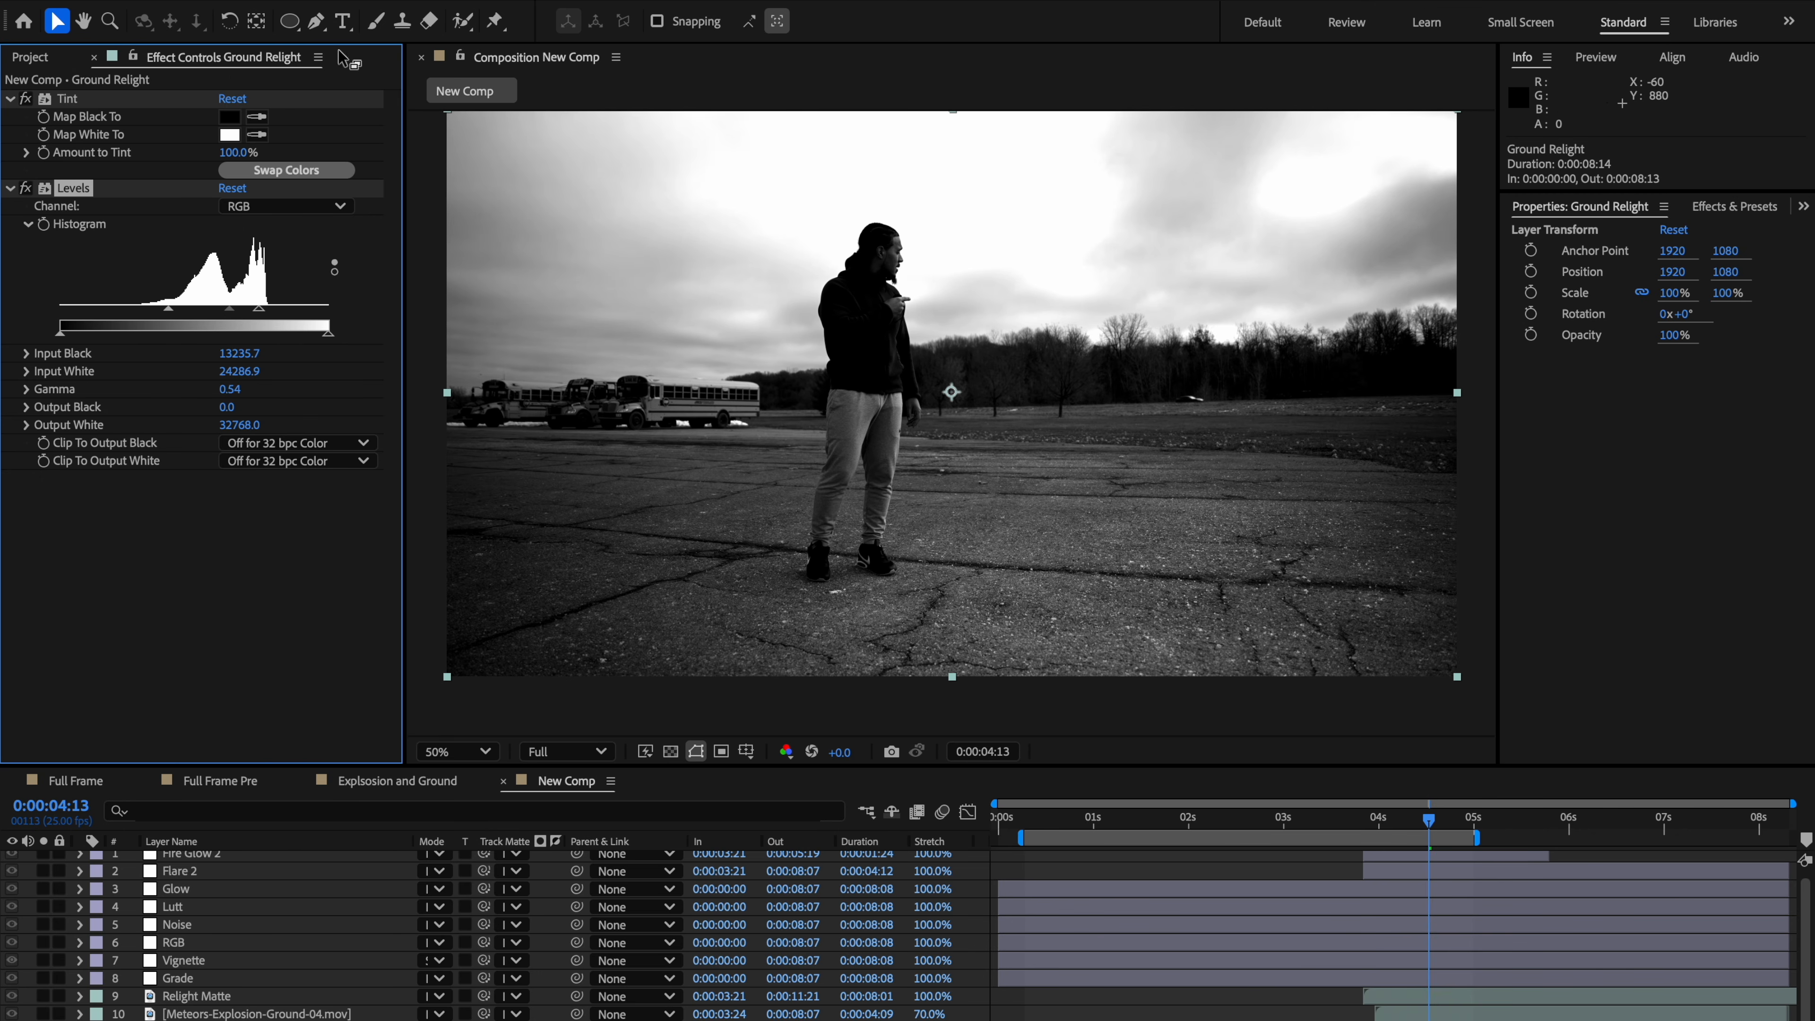
# Step: With the Pen tool, start a mask on Ground Relight tracing the horizon line and around the person's silhouette
pyautogui.click(316, 21)
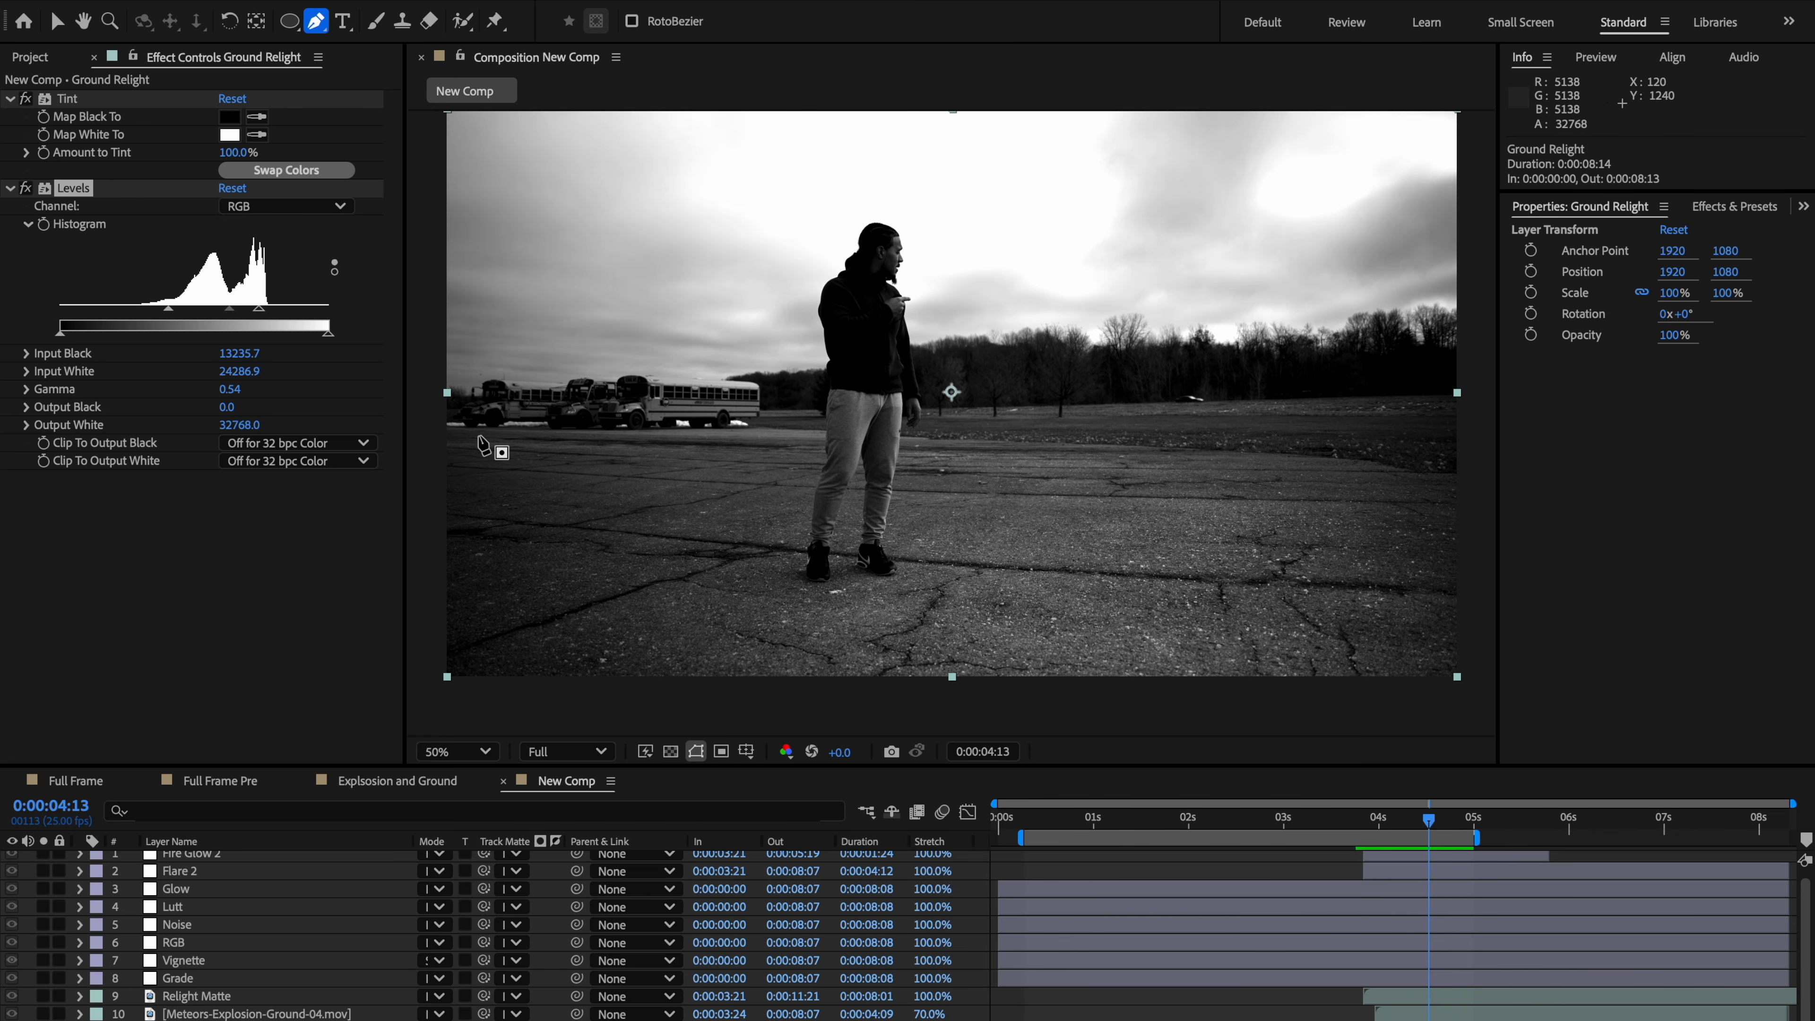
pyautogui.moveTo(480, 434); pyautogui.dragTo(509, 438)
pyautogui.click(606, 440)
pyautogui.click(705, 431)
pyautogui.click(740, 432)
pyautogui.click(803, 435)
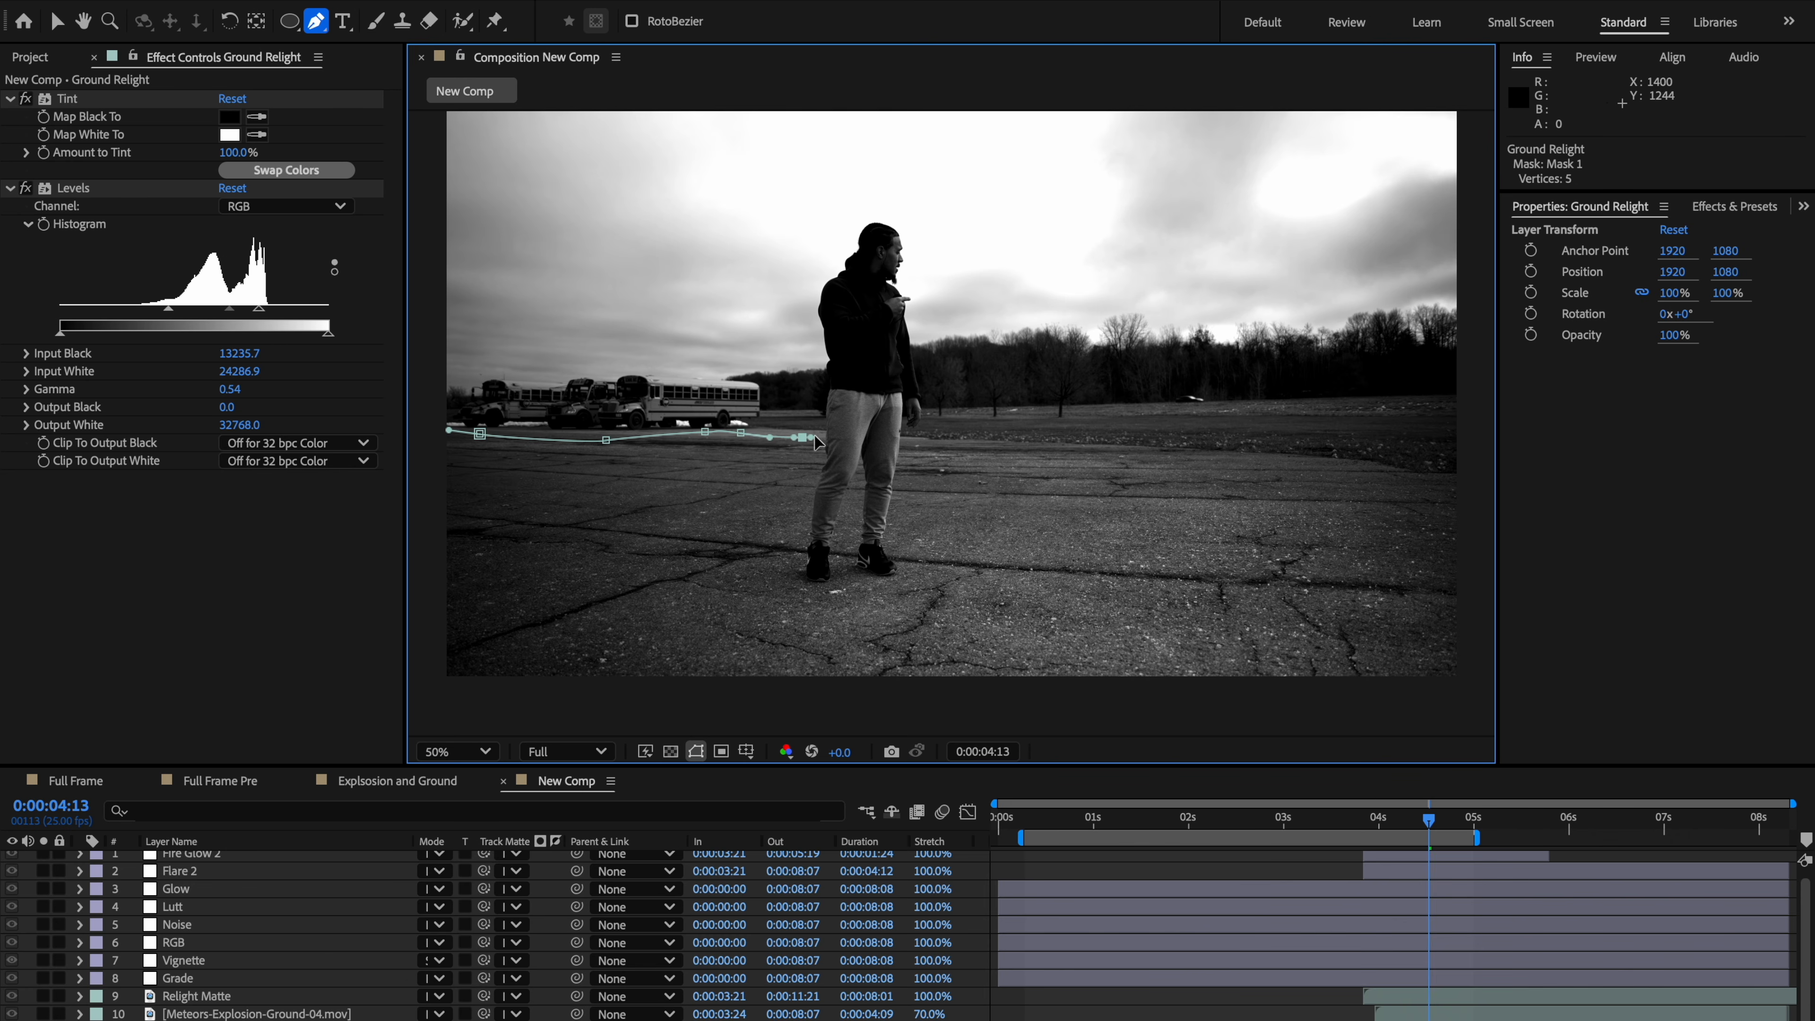
pyautogui.click(829, 399)
pyautogui.click(835, 357)
pyautogui.click(833, 319)
pyautogui.click(850, 263)
pyautogui.click(897, 253)
pyautogui.click(894, 272)
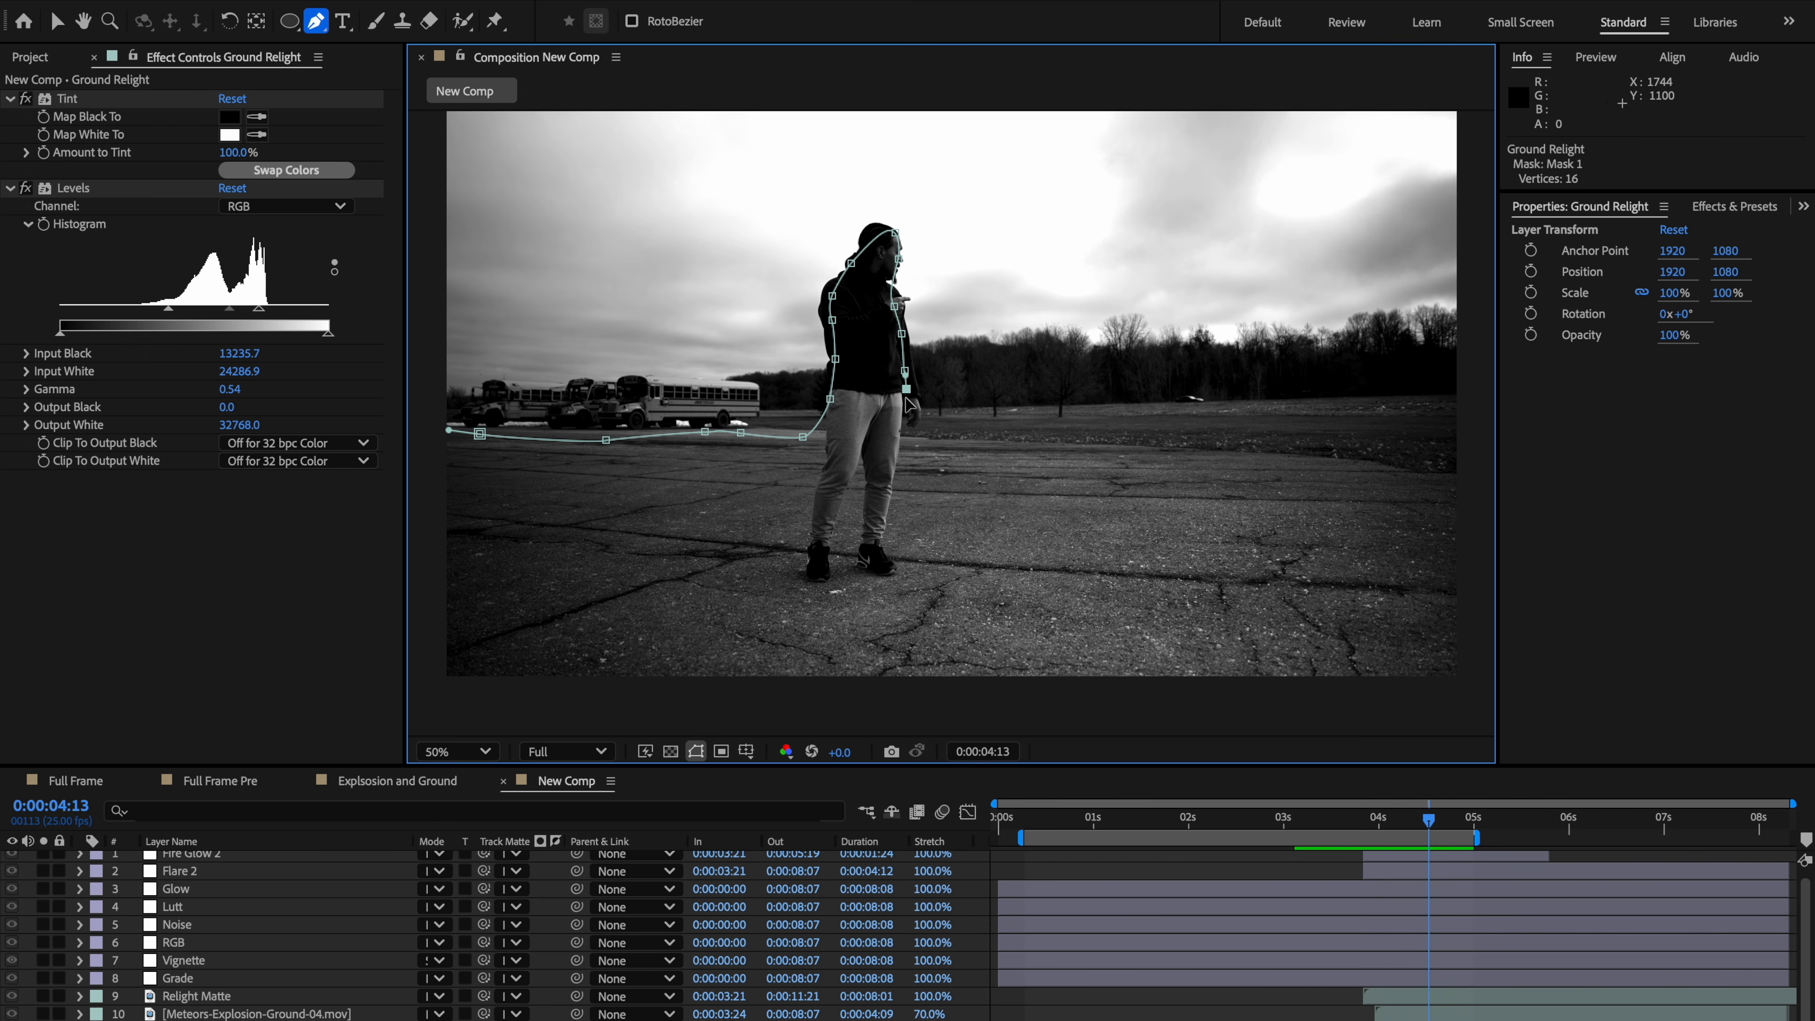
pyautogui.click(898, 412)
pyautogui.click(892, 434)
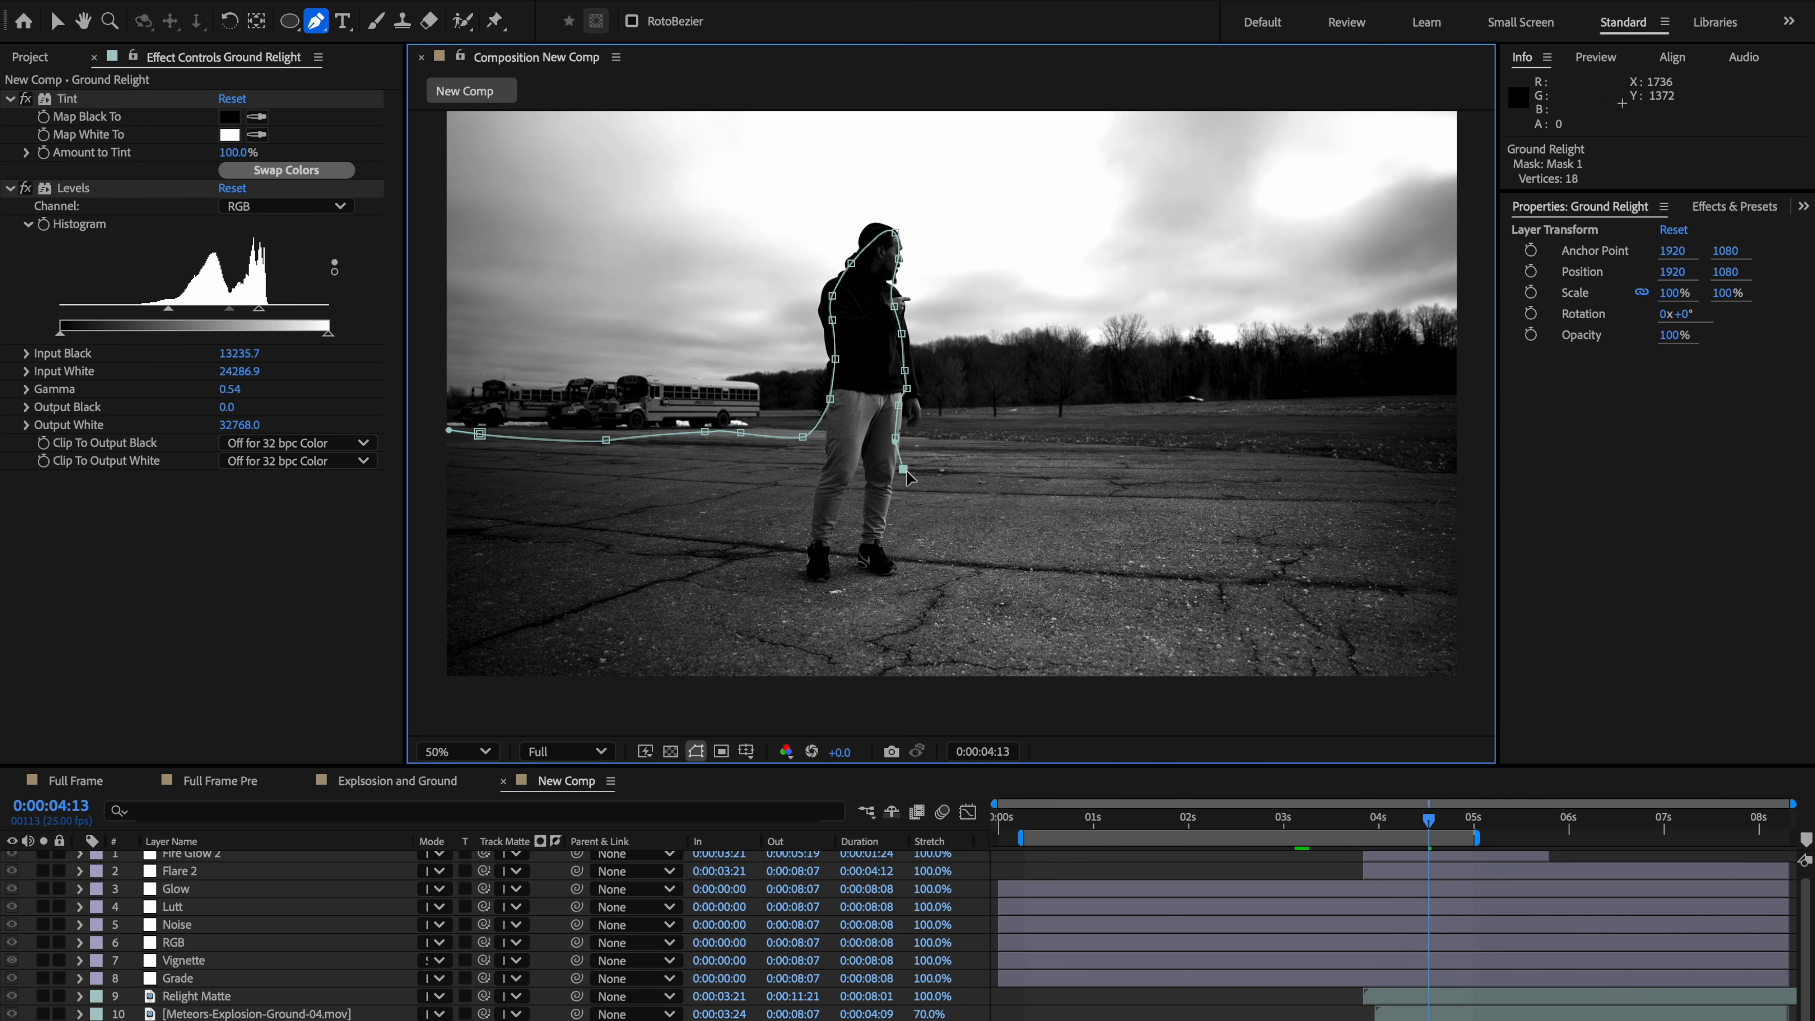
pyautogui.click(938, 487)
pyautogui.click(1096, 510)
pyautogui.click(1216, 495)
pyautogui.click(1333, 503)
pyautogui.click(1376, 501)
pyautogui.click(1418, 500)
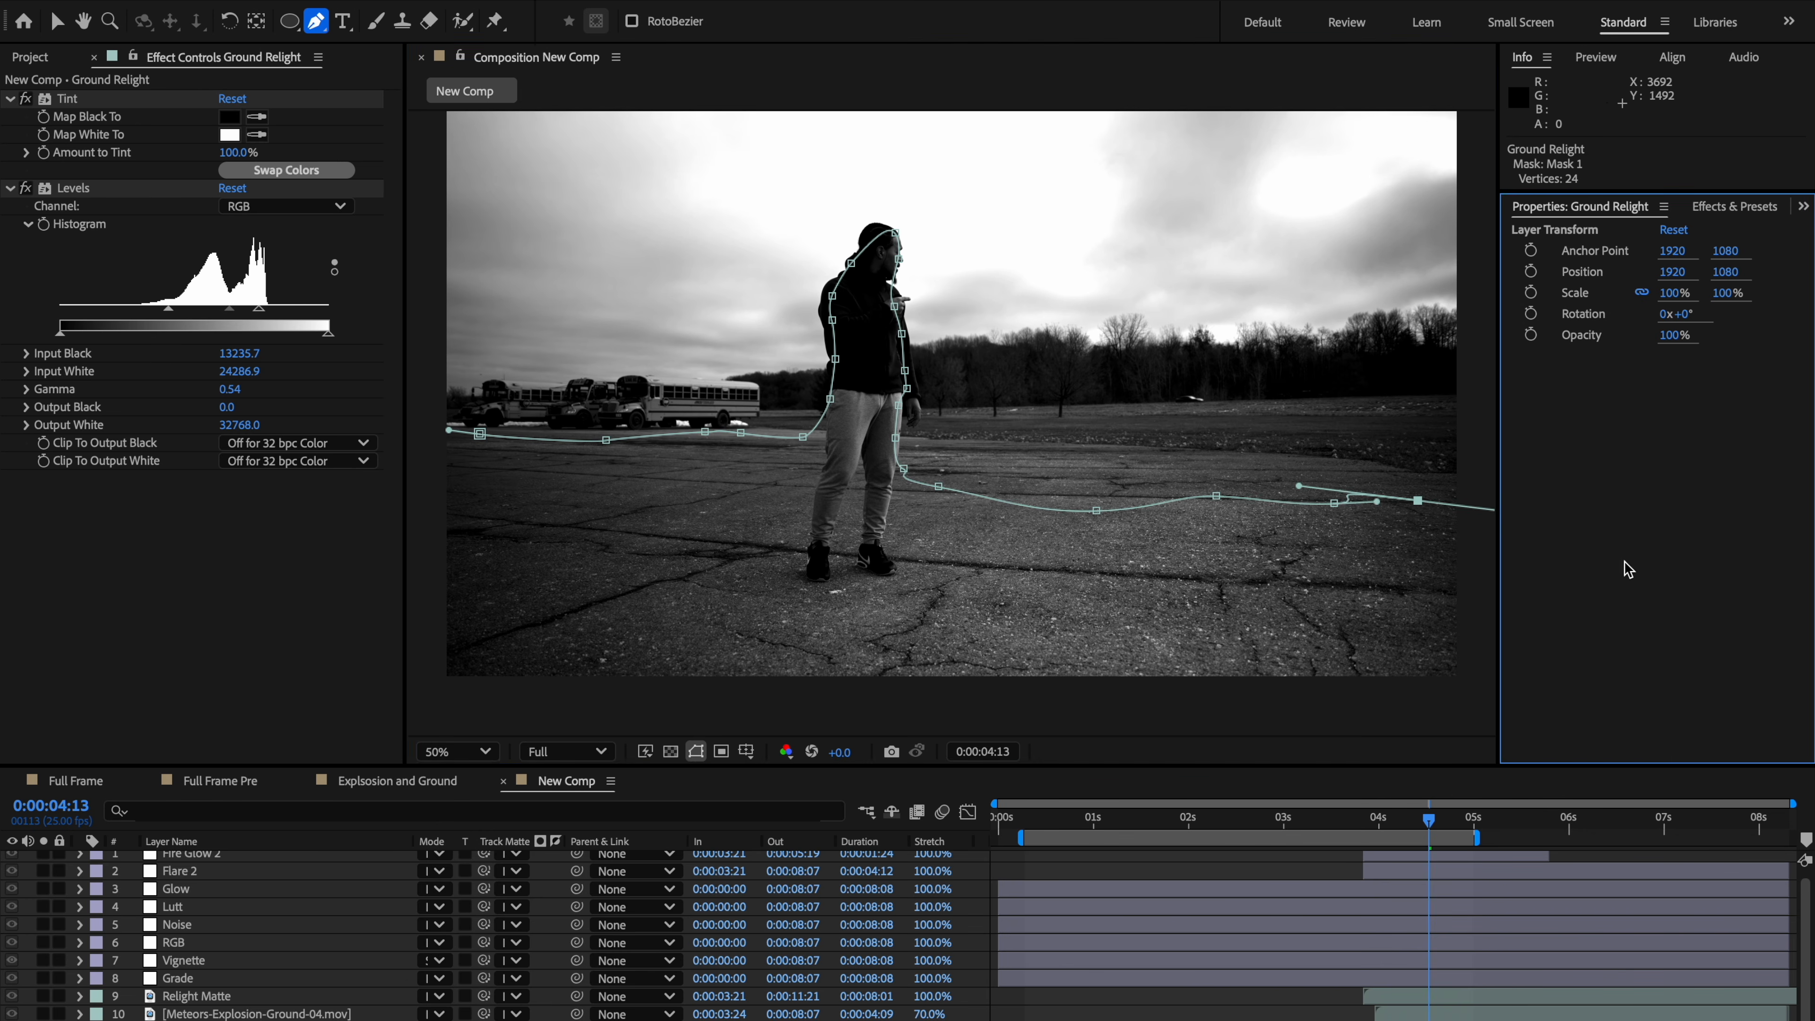
# Step: Continue the mask across the frame and close it with points well below the bottom of the frame
pyautogui.scroll(-2, 1383, 629)
pyautogui.scroll(1, 1169, 571)
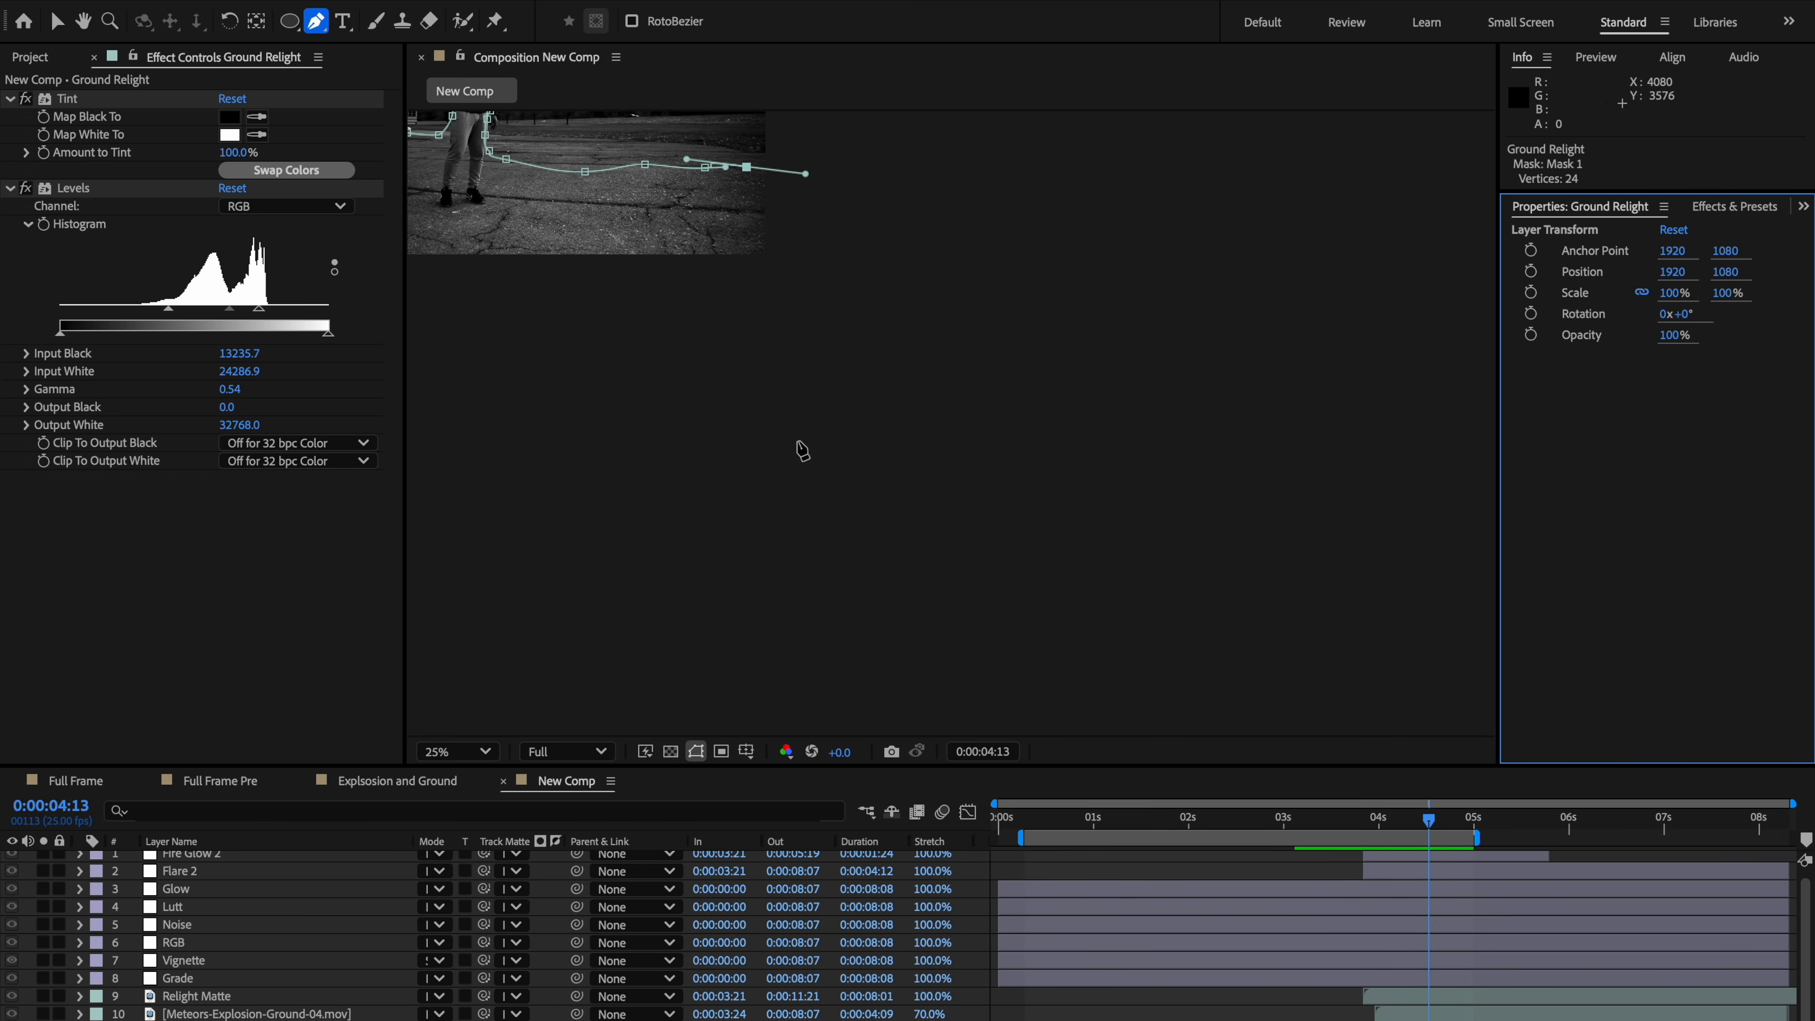
pyautogui.moveTo(741, 454); pyautogui.dragTo(1167, 531)
pyautogui.moveTo(1247, 335); pyautogui.dragTo(1167, 405)
pyautogui.click(1029, 445)
pyautogui.moveTo(719, 423); pyautogui.dragTo(625, 324)
pyautogui.moveTo(623, 273); pyautogui.dragTo(638, 241)
pyautogui.click(699, 223)
pyautogui.scroll(1, 969, 427)
pyautogui.moveTo(828, 410); pyautogui.dragTo(876, 607)
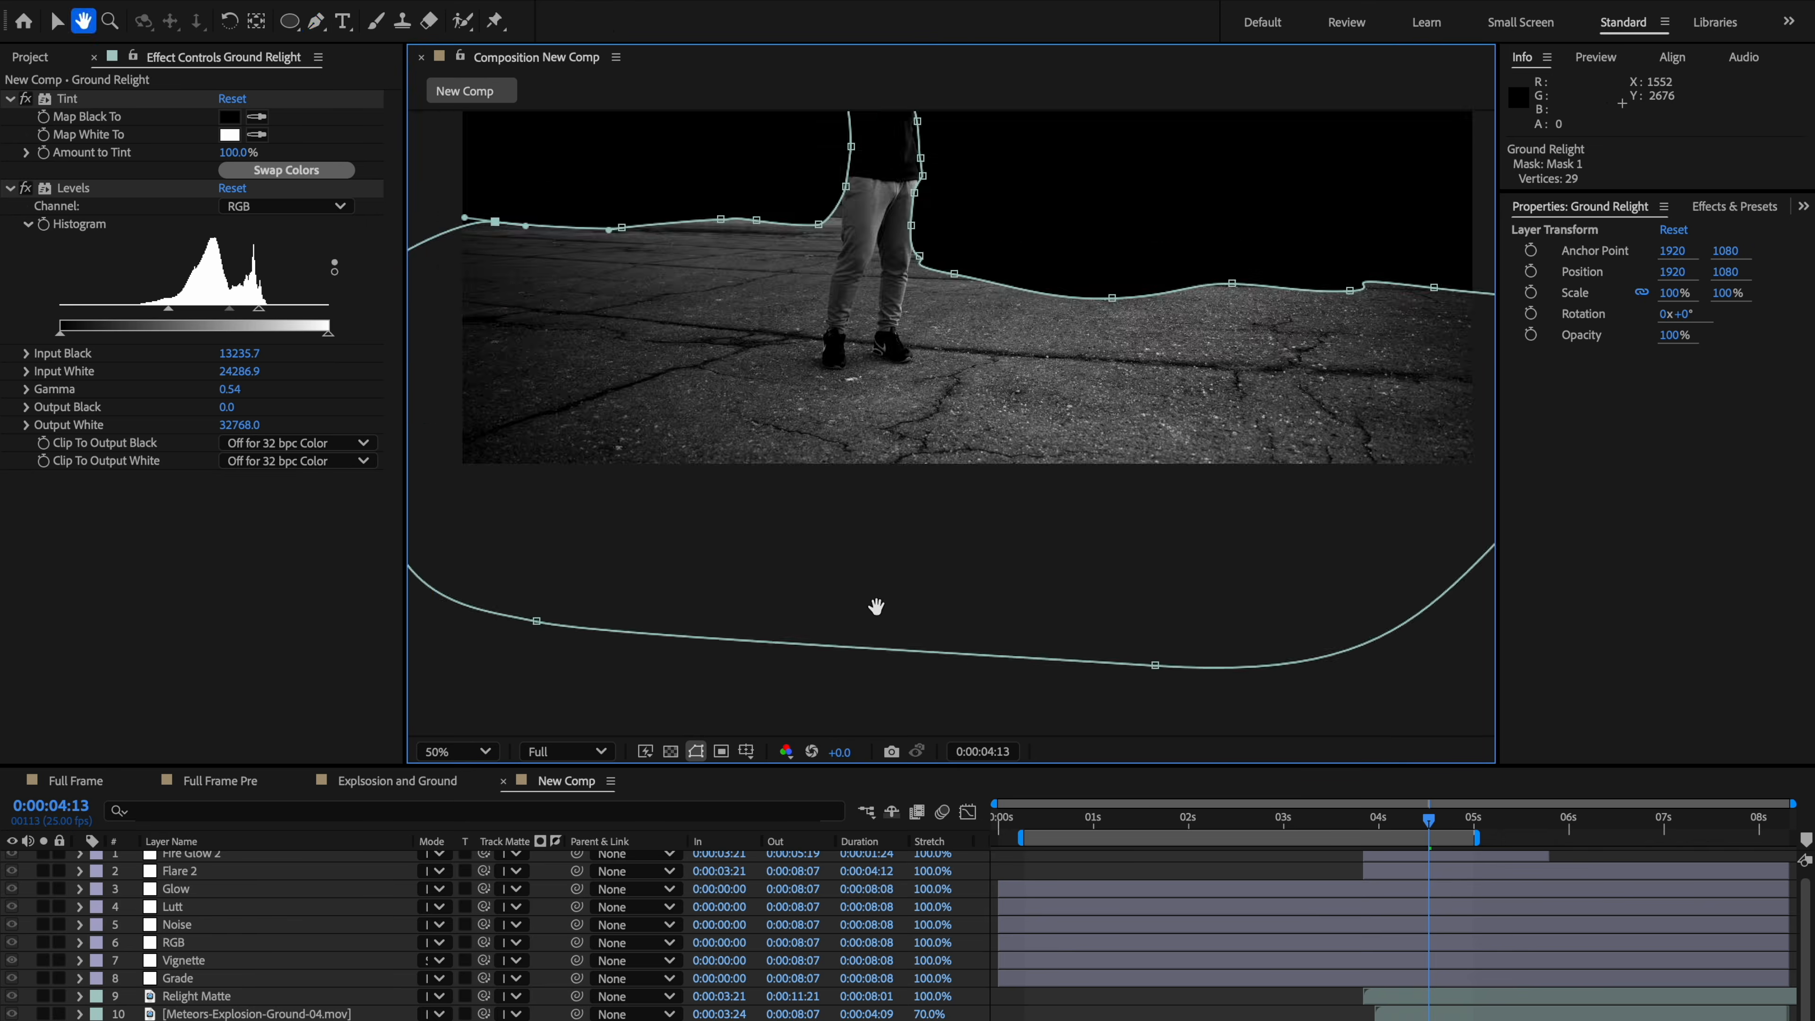
# Step: Feather the edge of the Ground Relight mask
pyautogui.scroll(-1, 876, 607)
pyautogui.scroll(1, 874, 583)
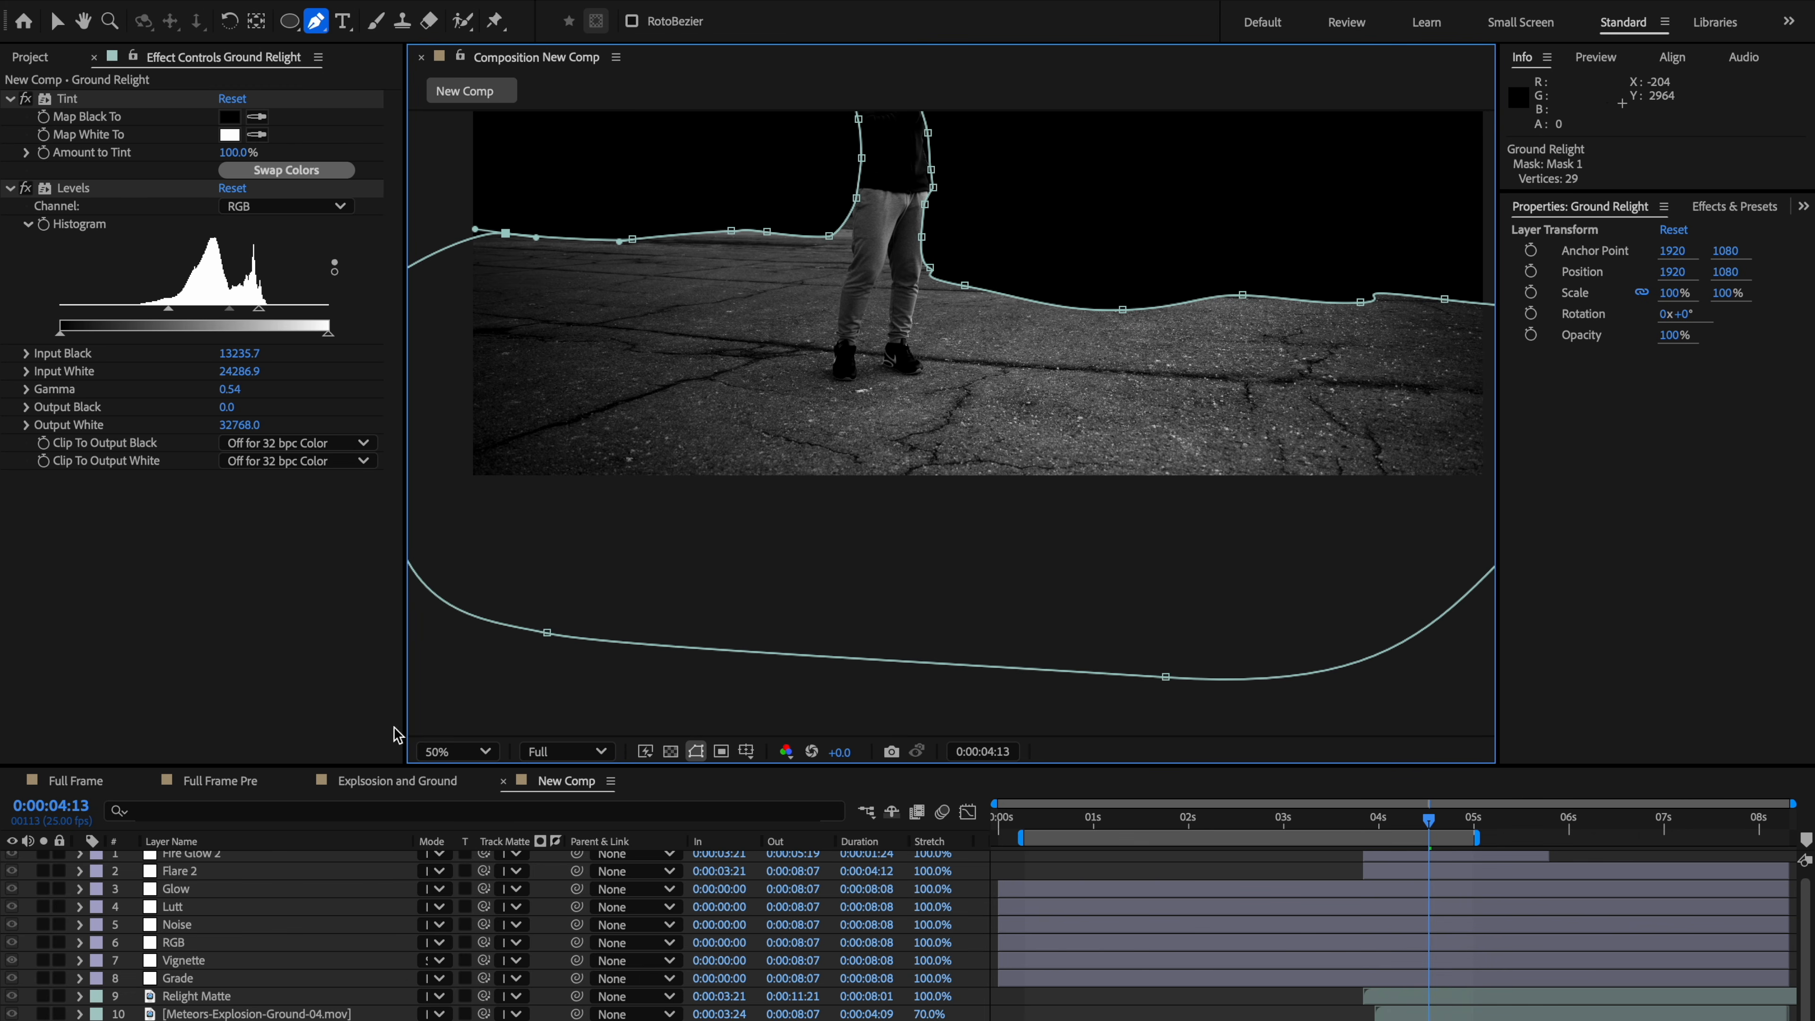
pyautogui.scroll(-3, 329, 979)
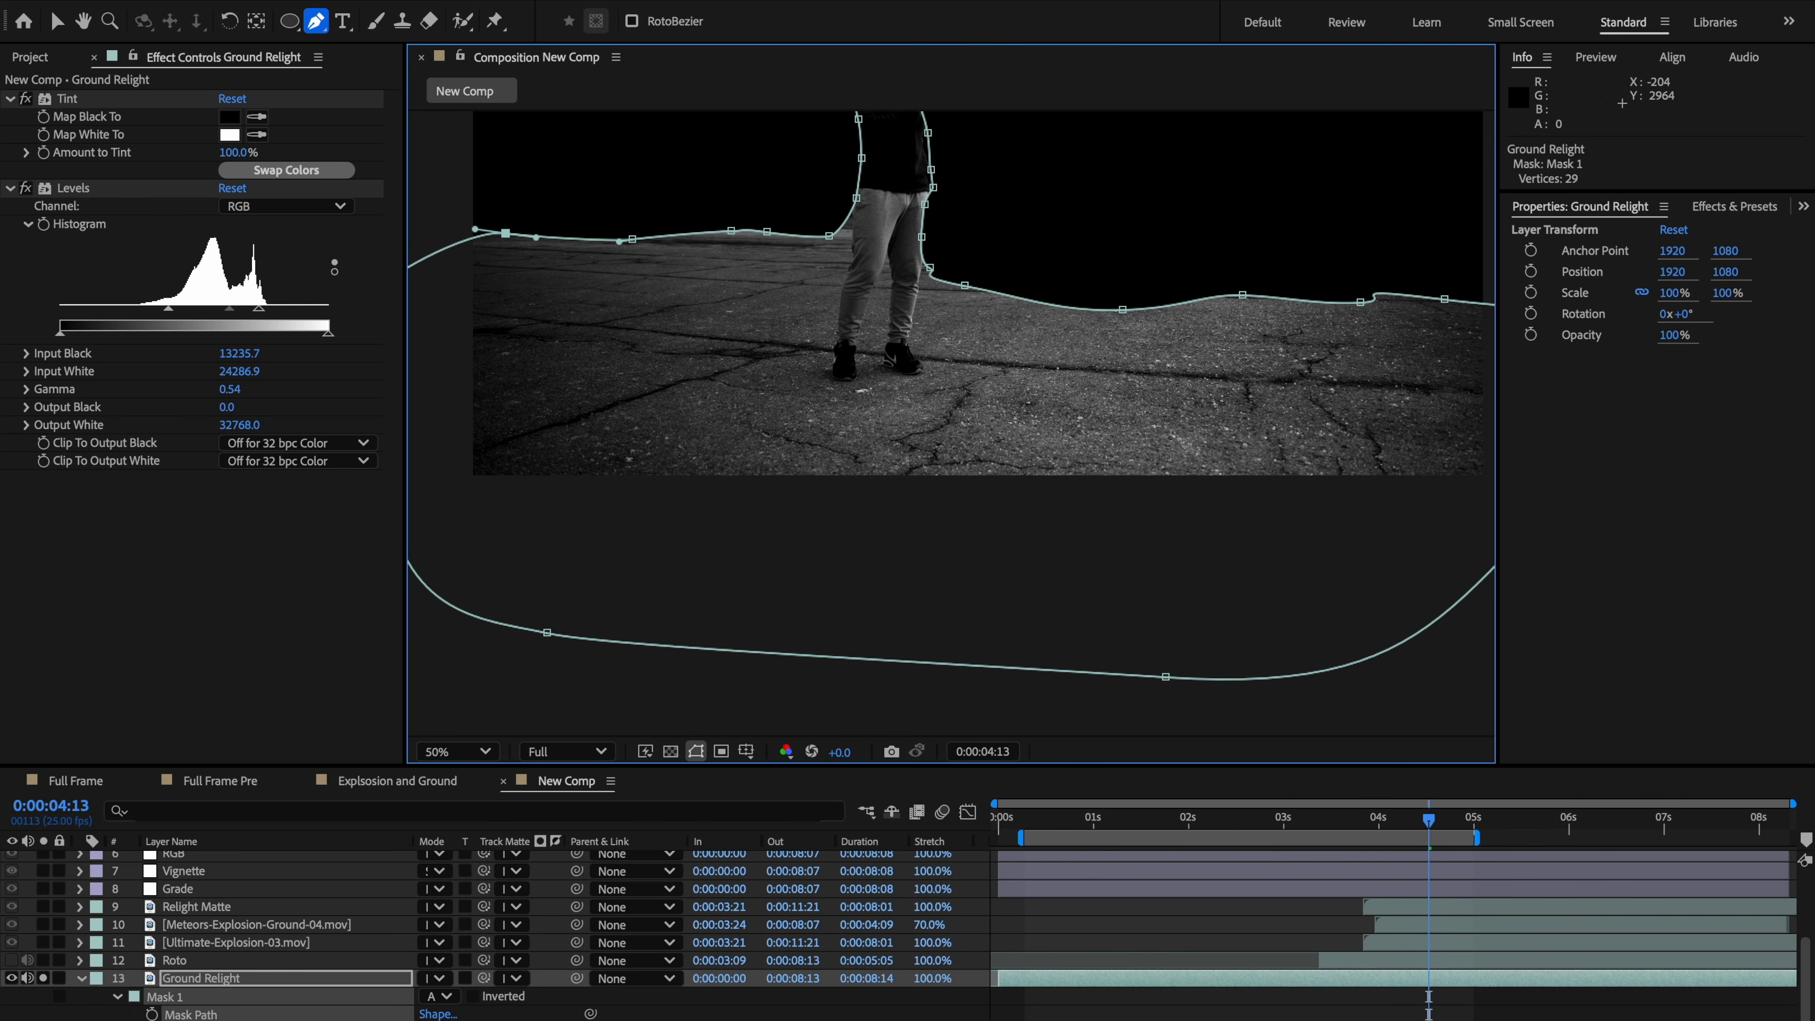
pyautogui.moveTo(445, 1019); pyautogui.dragTo(538, 1014)
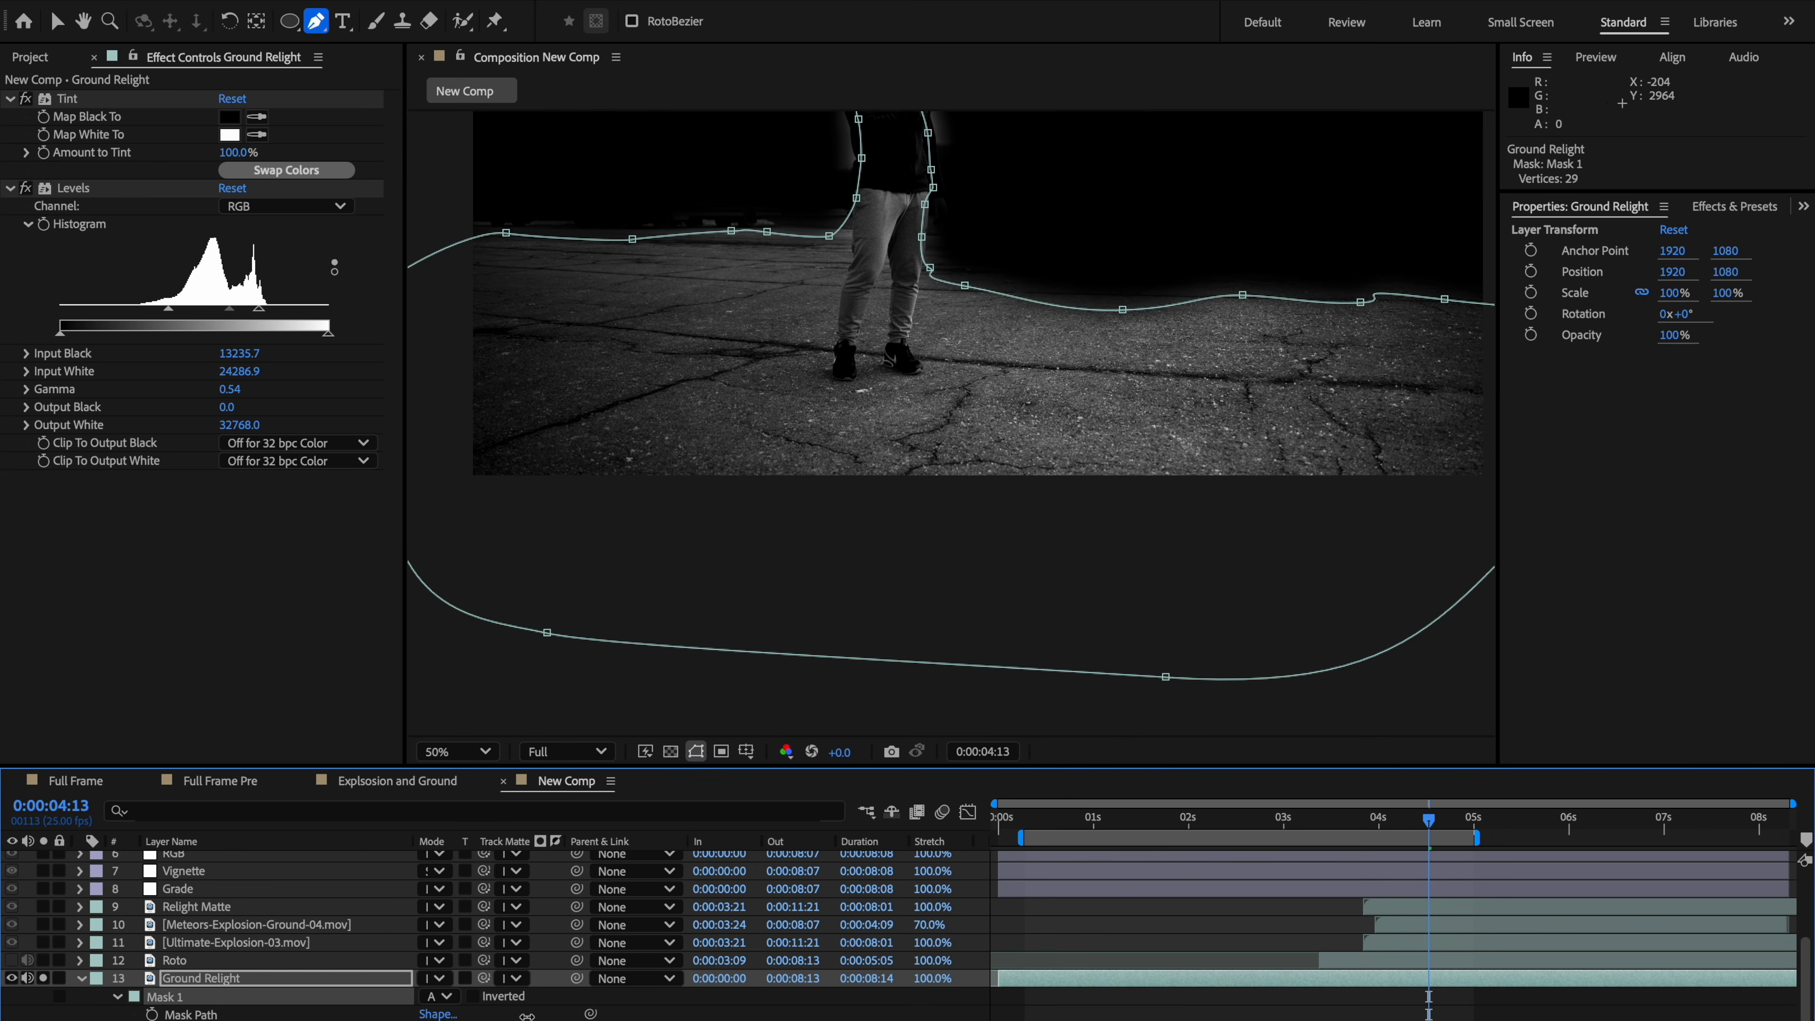
# Step: Adjust the mask vertices around the person's head and shoulder to follow the silhouette more closely
pyautogui.scroll(1, 810, 278)
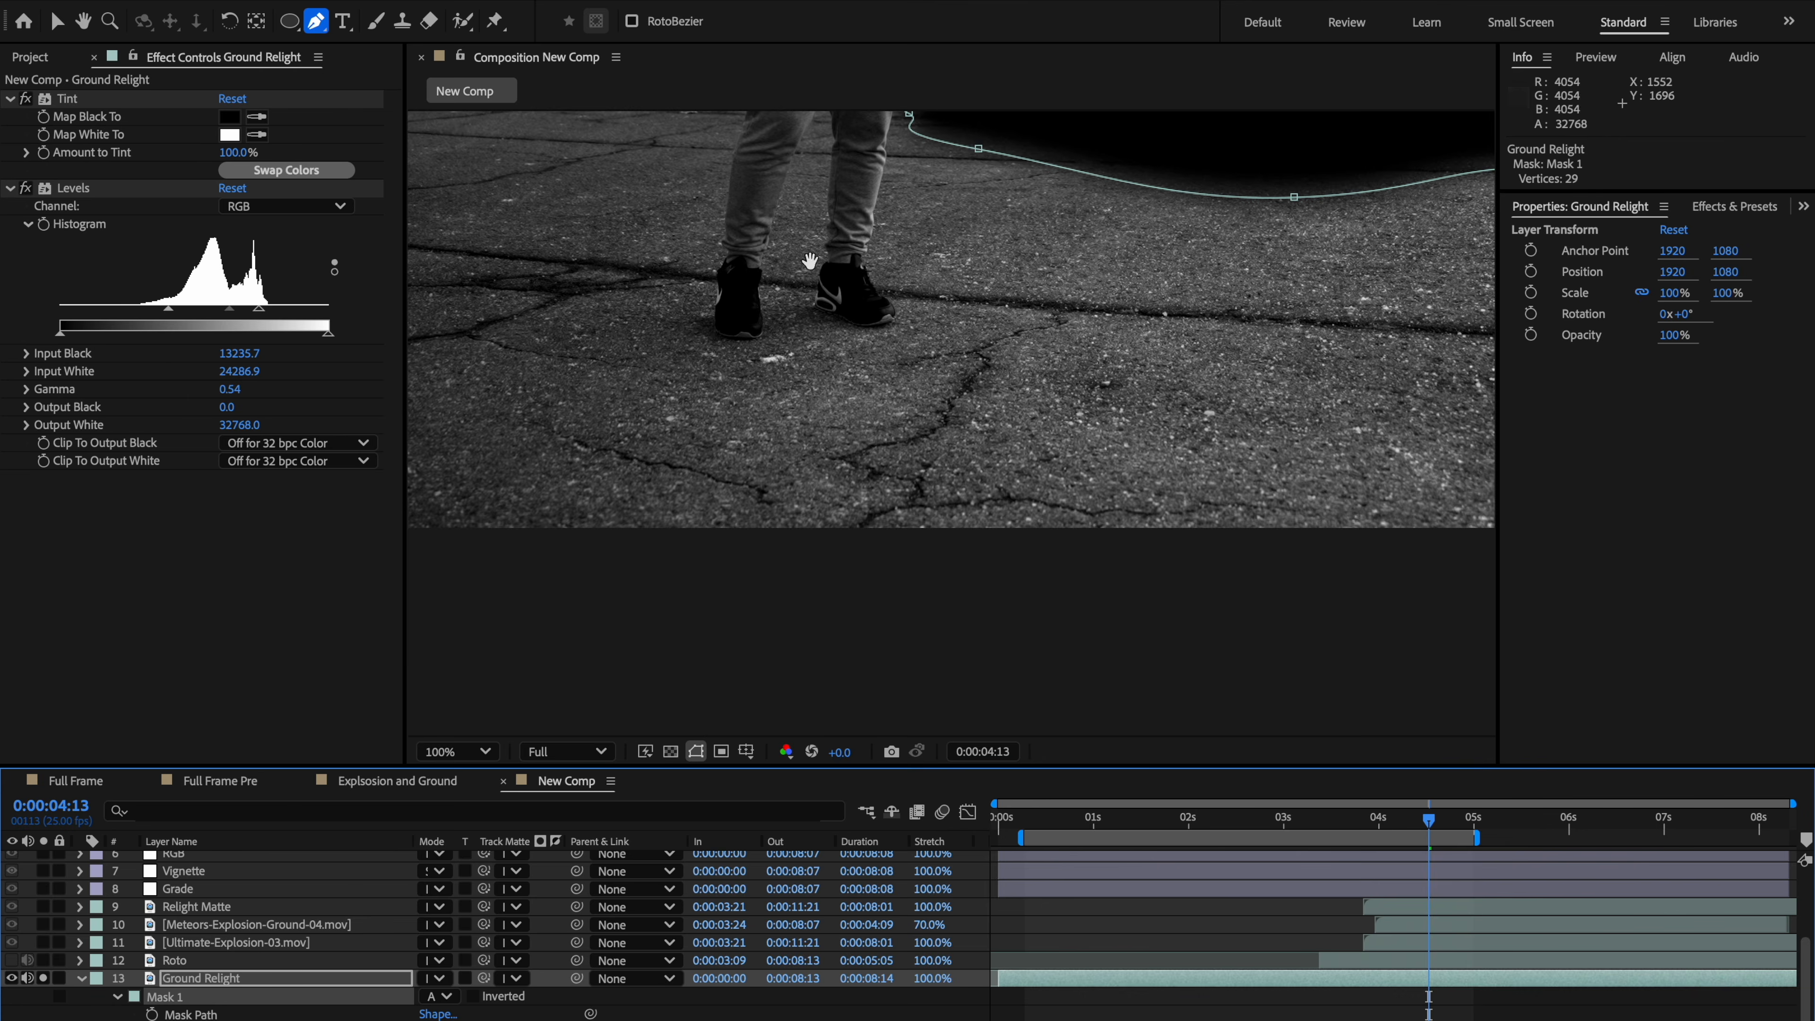
pyautogui.moveTo(810, 260); pyautogui.dragTo(824, 845)
pyautogui.press('b')
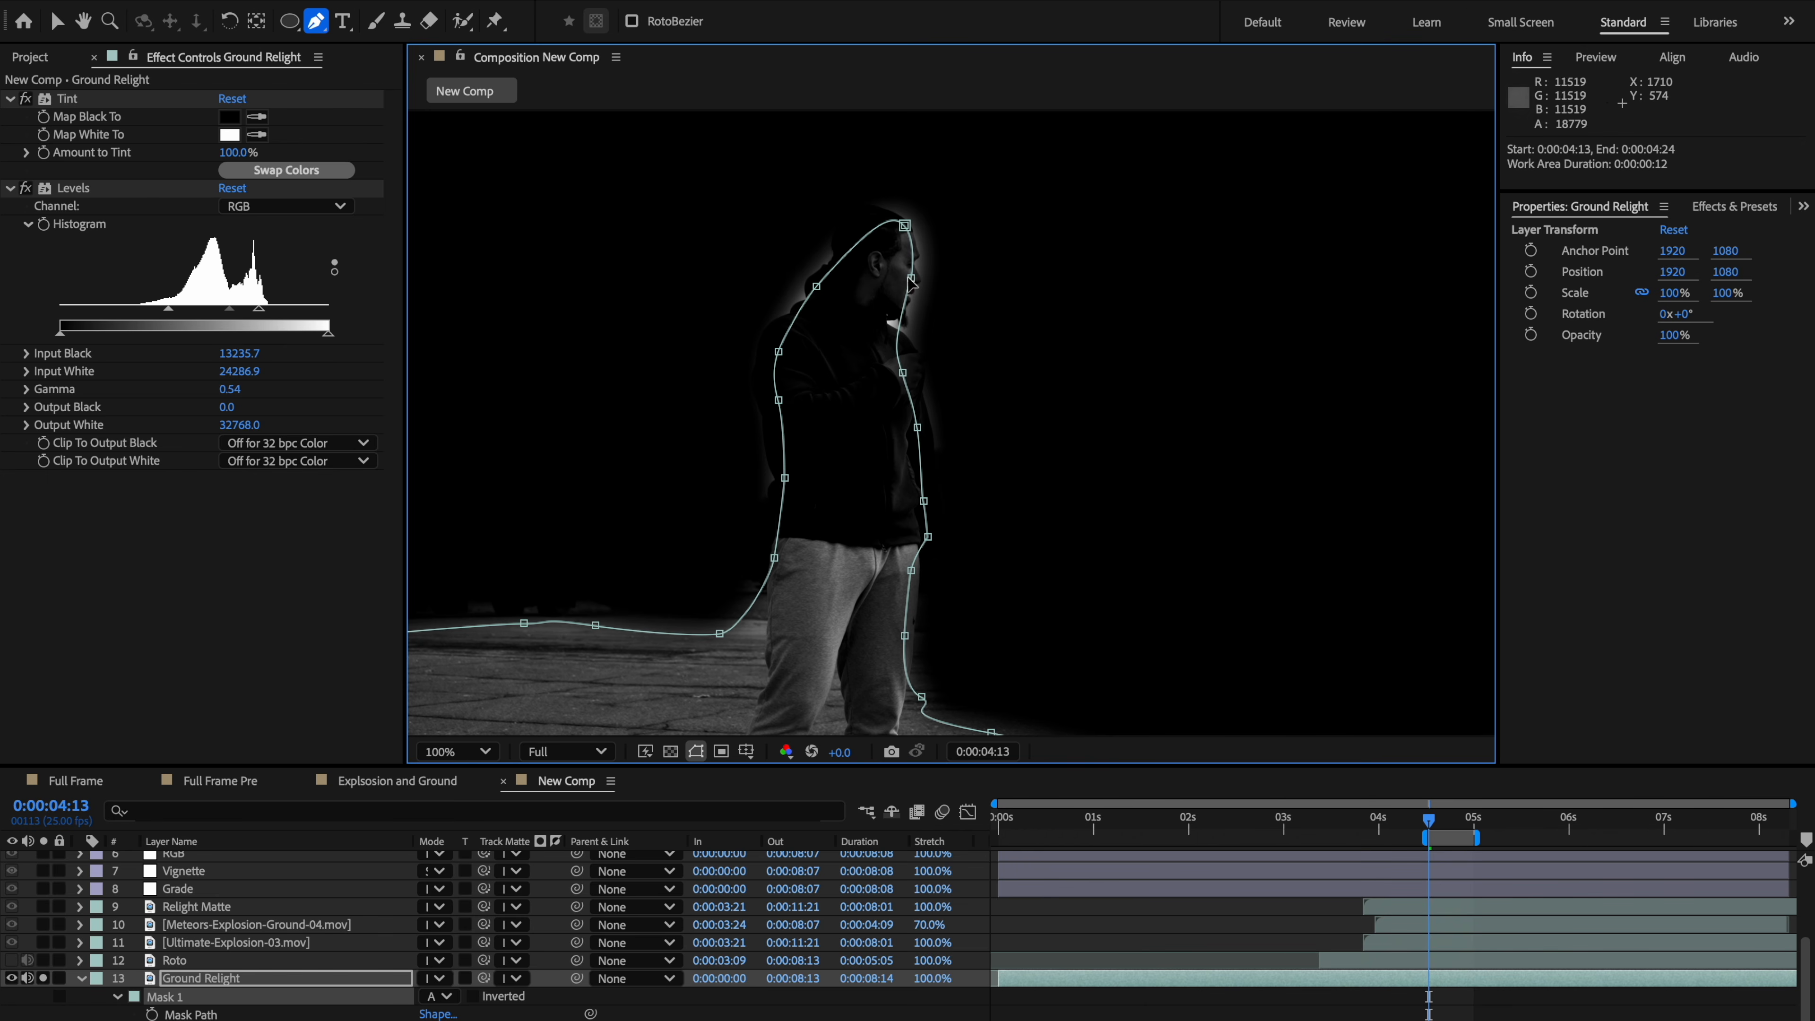
pyautogui.press('v')
pyautogui.moveTo(912, 277); pyautogui.dragTo(889, 238)
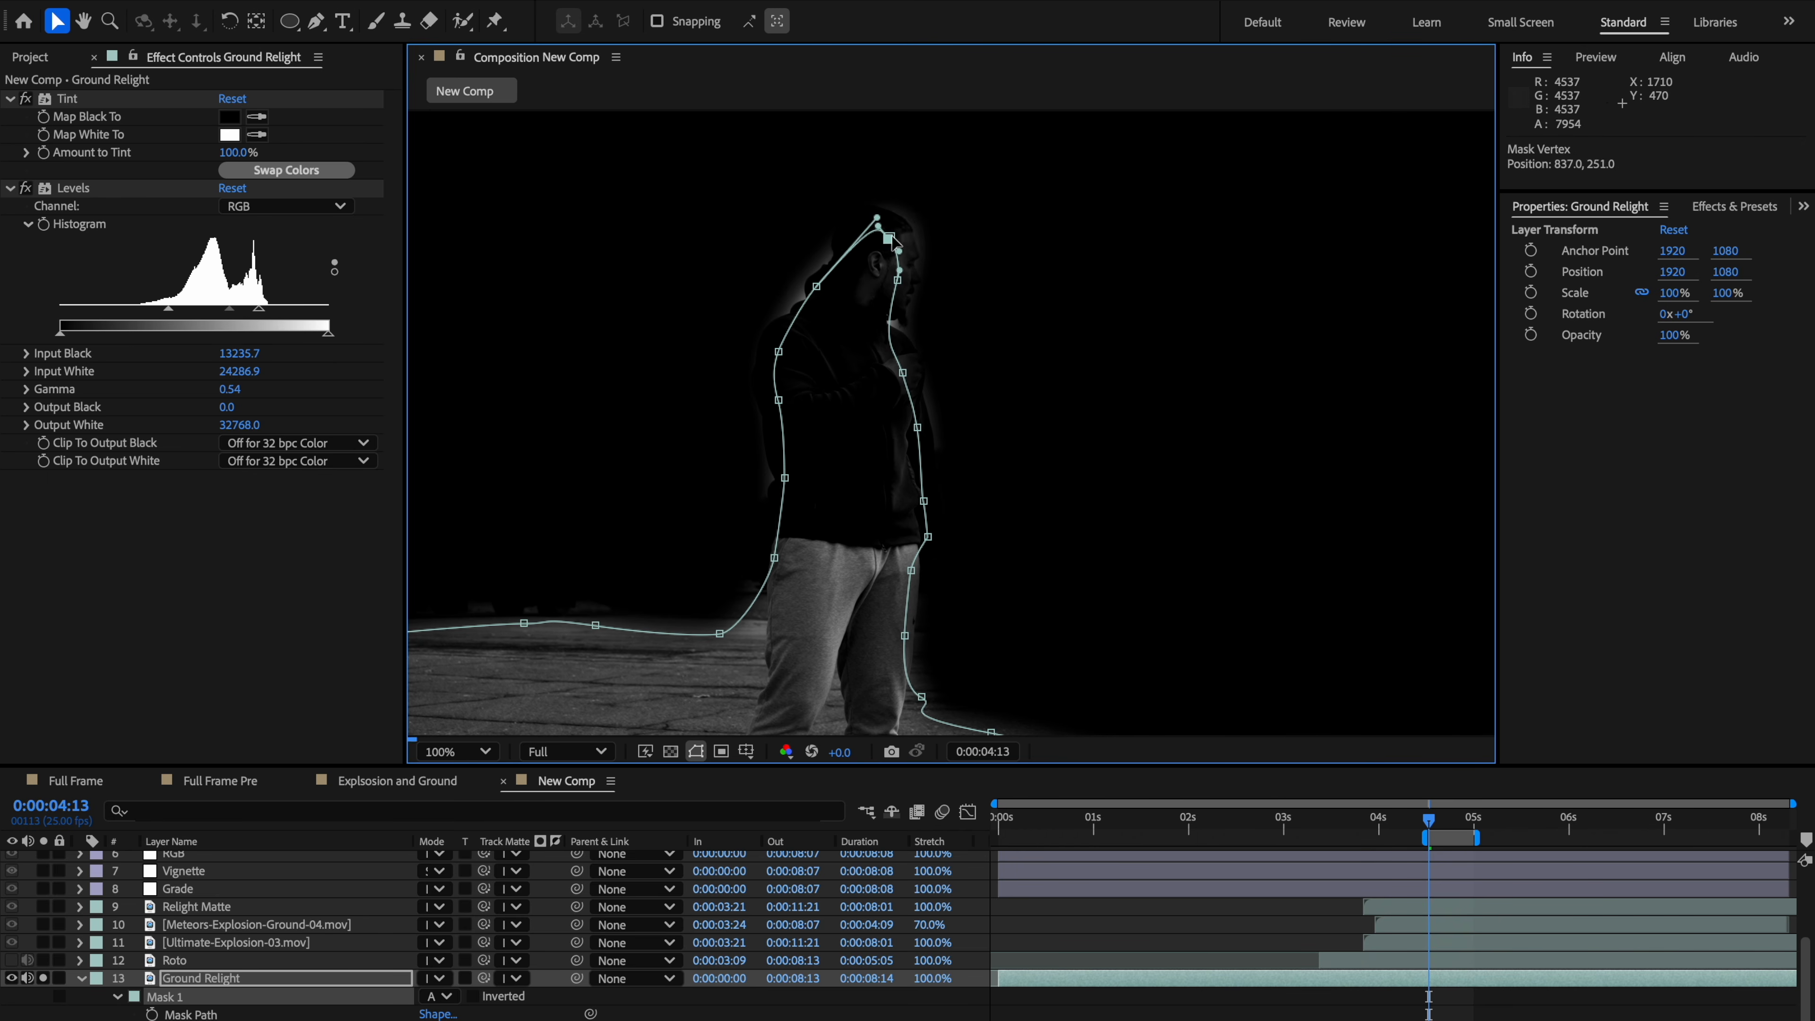
pyautogui.moveTo(888, 323); pyautogui.dragTo(890, 336)
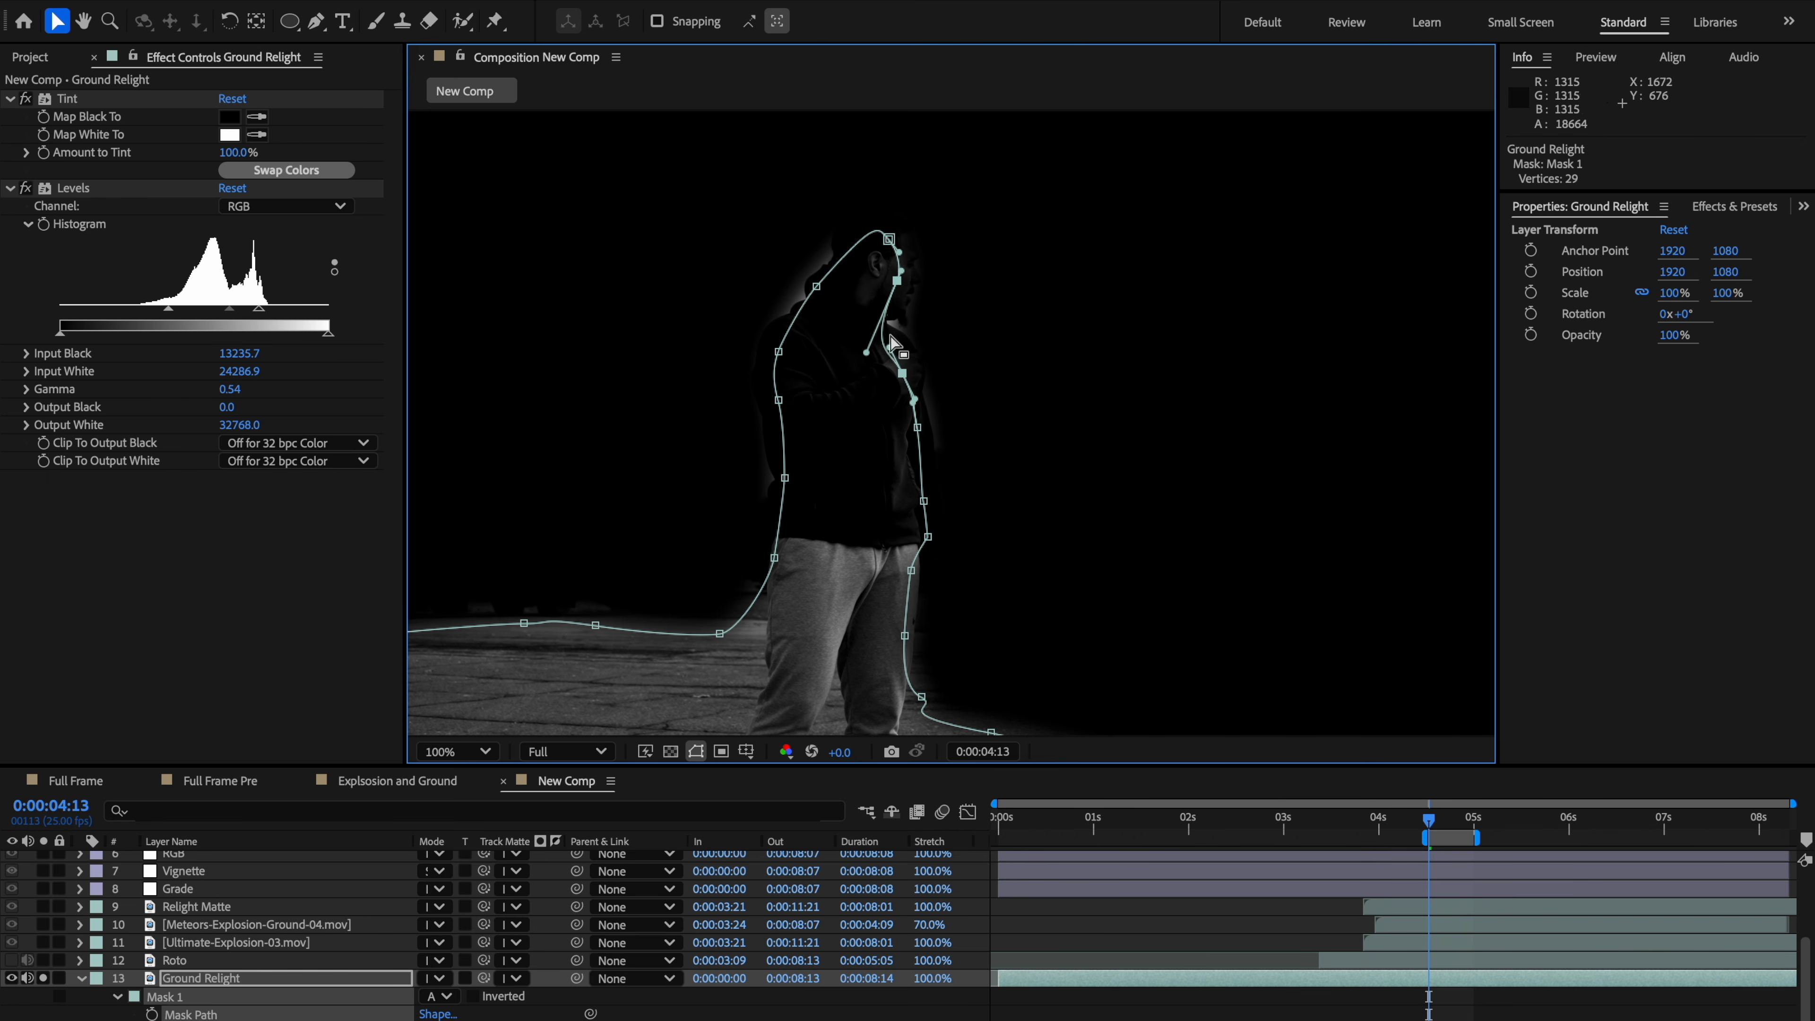
pyautogui.scroll(-4, 1026, 527)
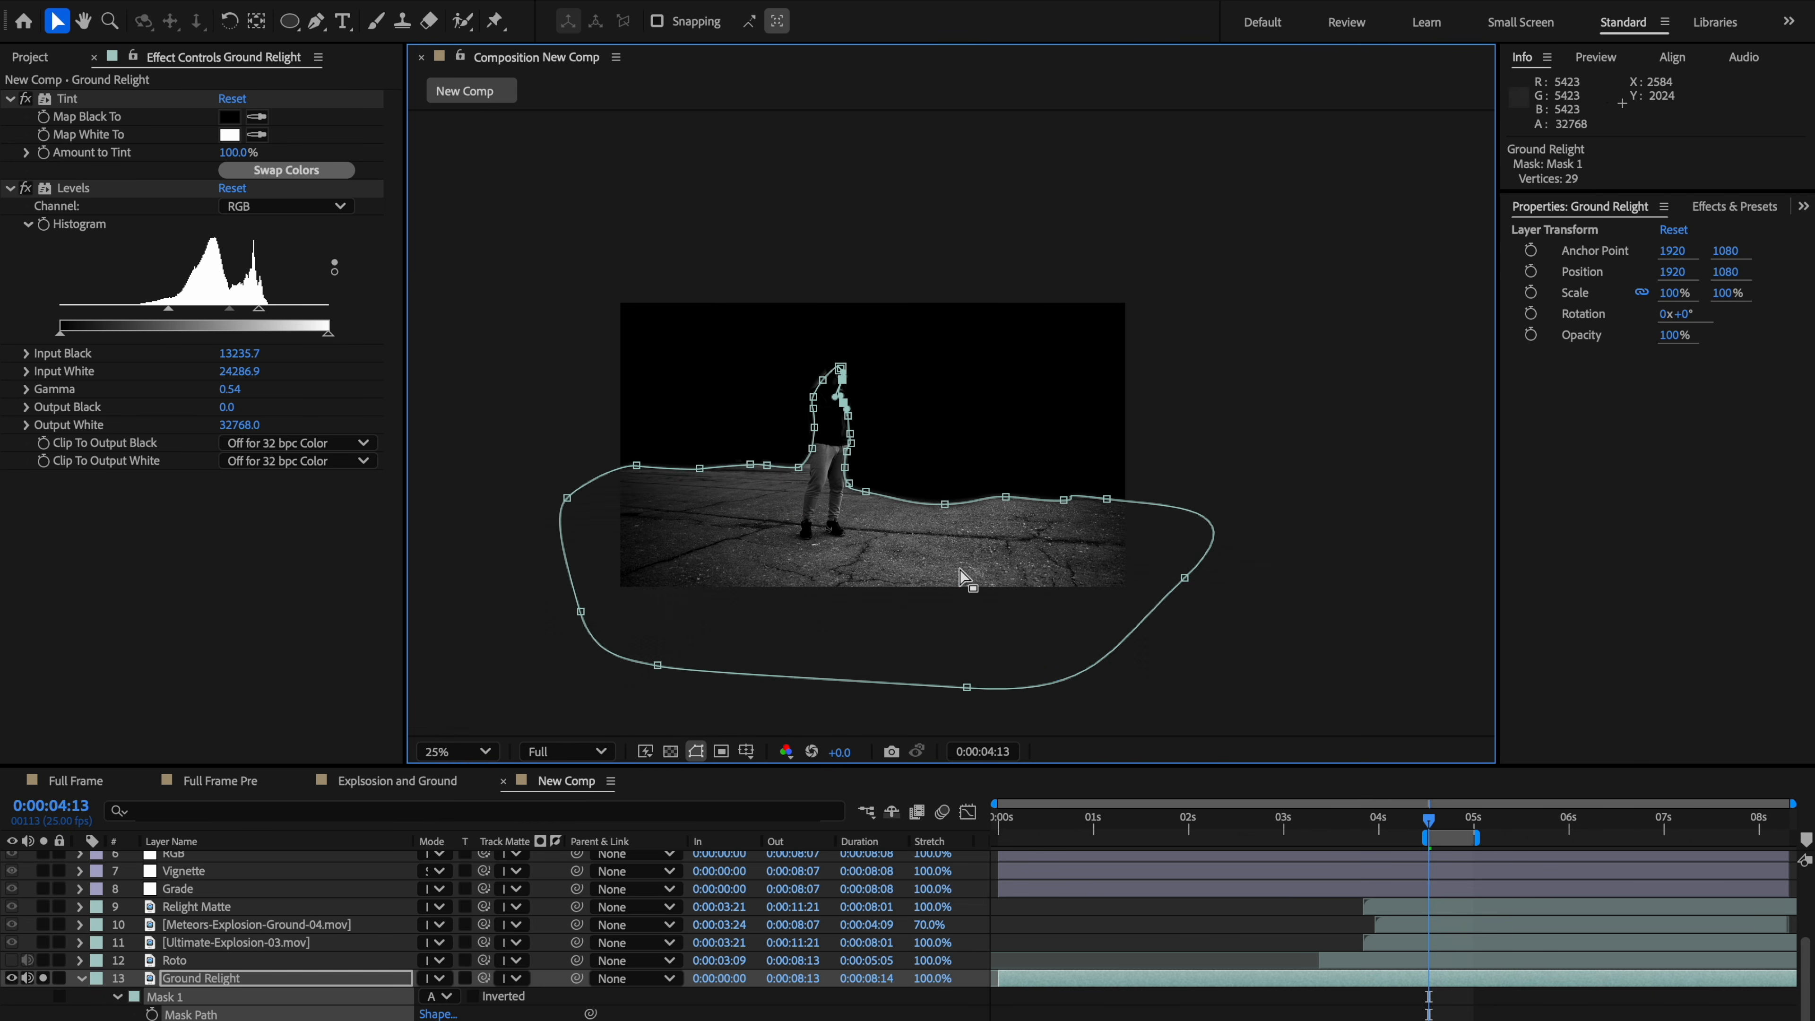
pyautogui.scroll(2, 961, 575)
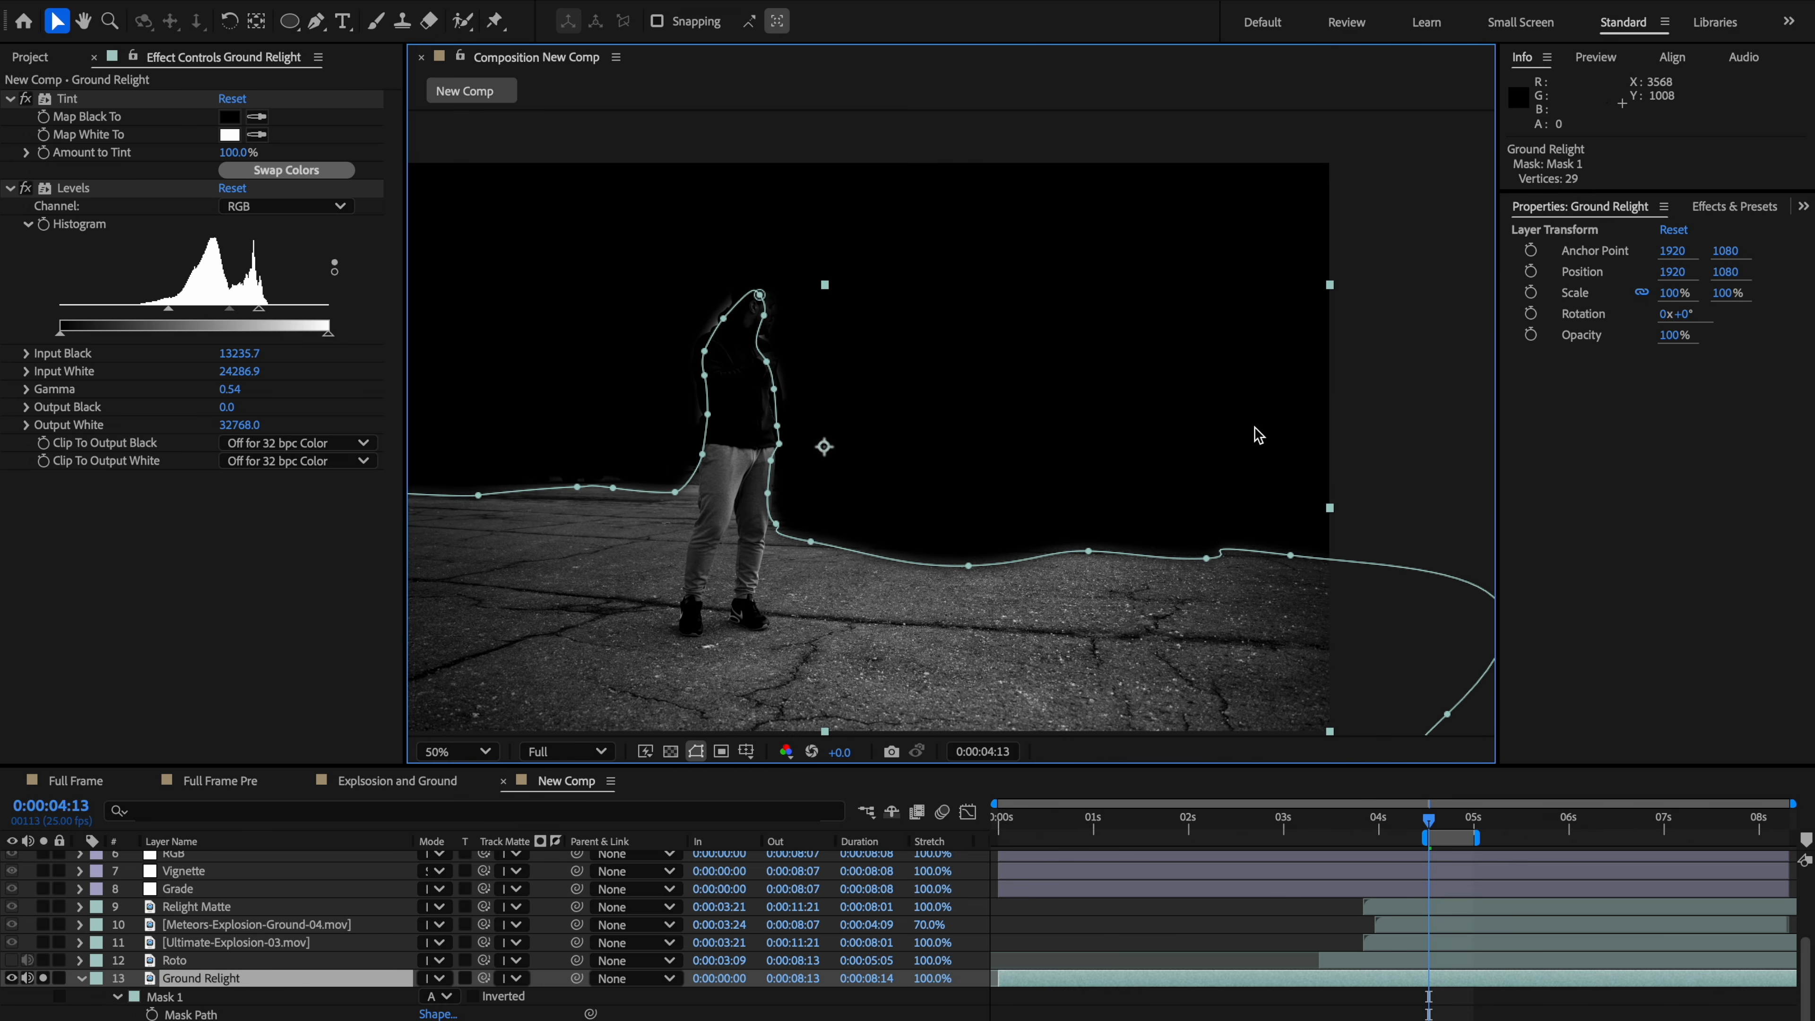
pyautogui.click(1387, 372)
pyautogui.scroll(-2, 949, 424)
pyautogui.moveTo(837, 536); pyautogui.dragTo(812, 517)
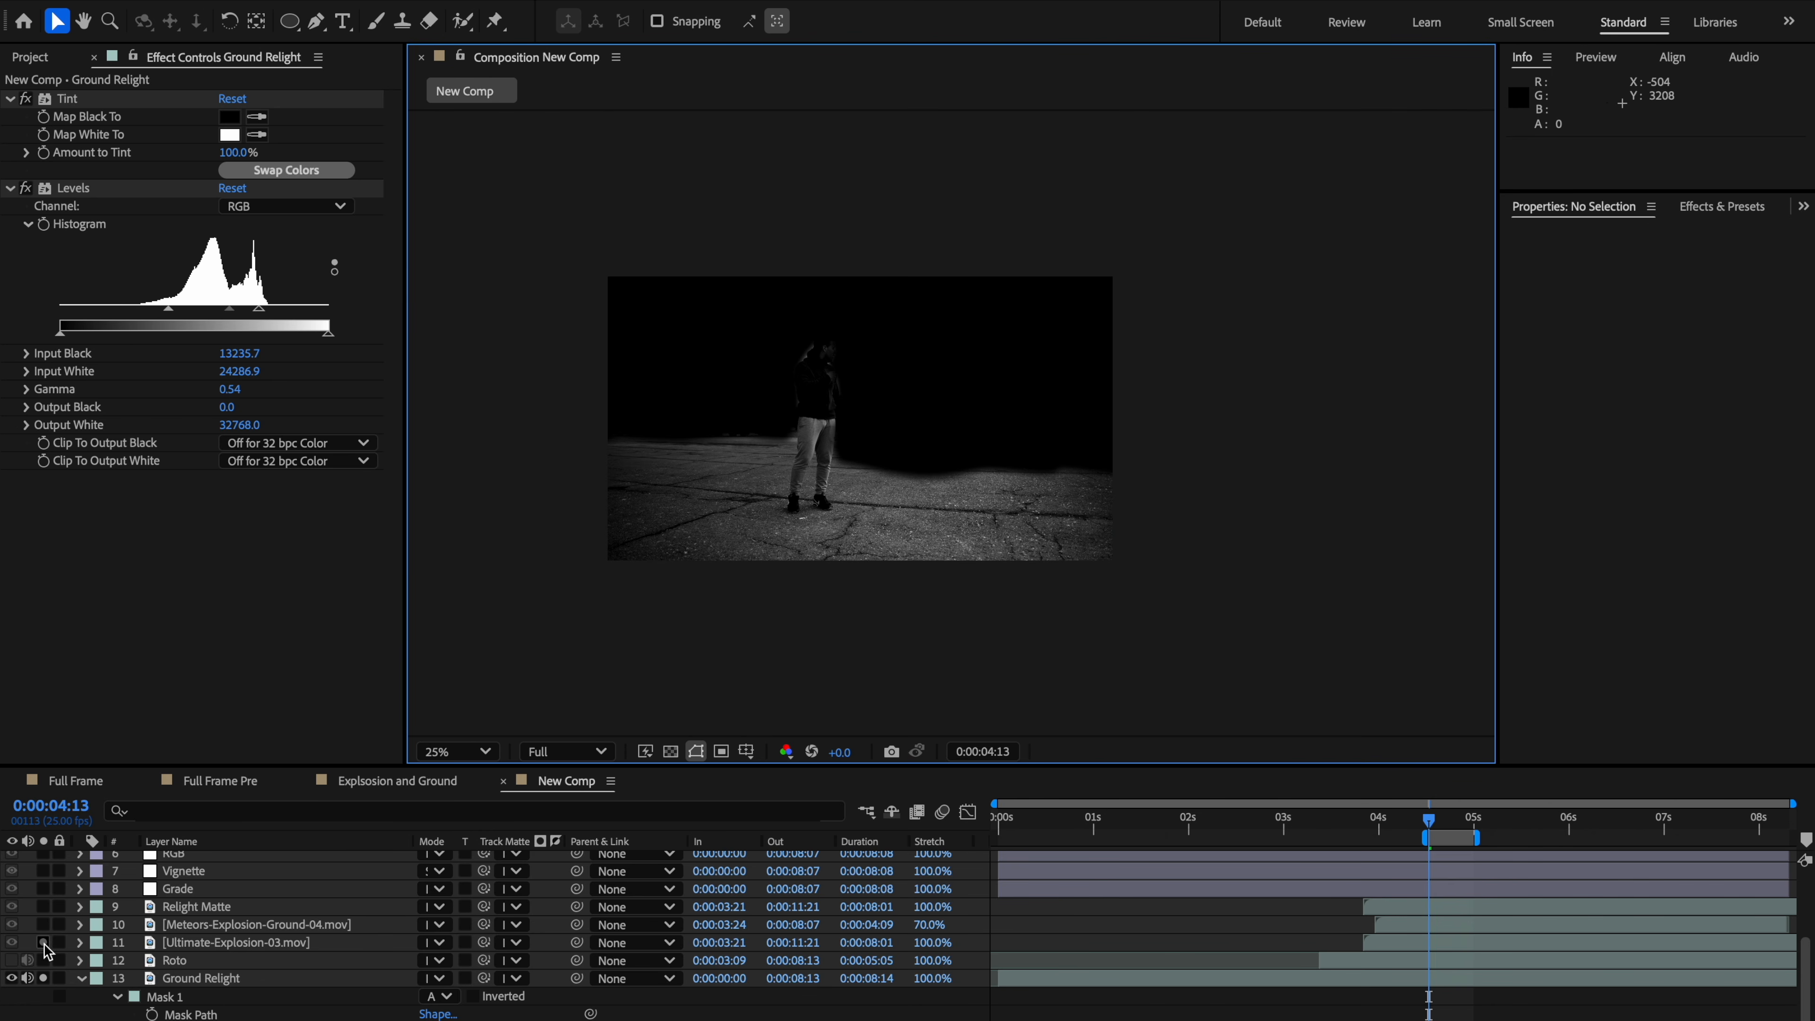
pyautogui.click(236, 840)
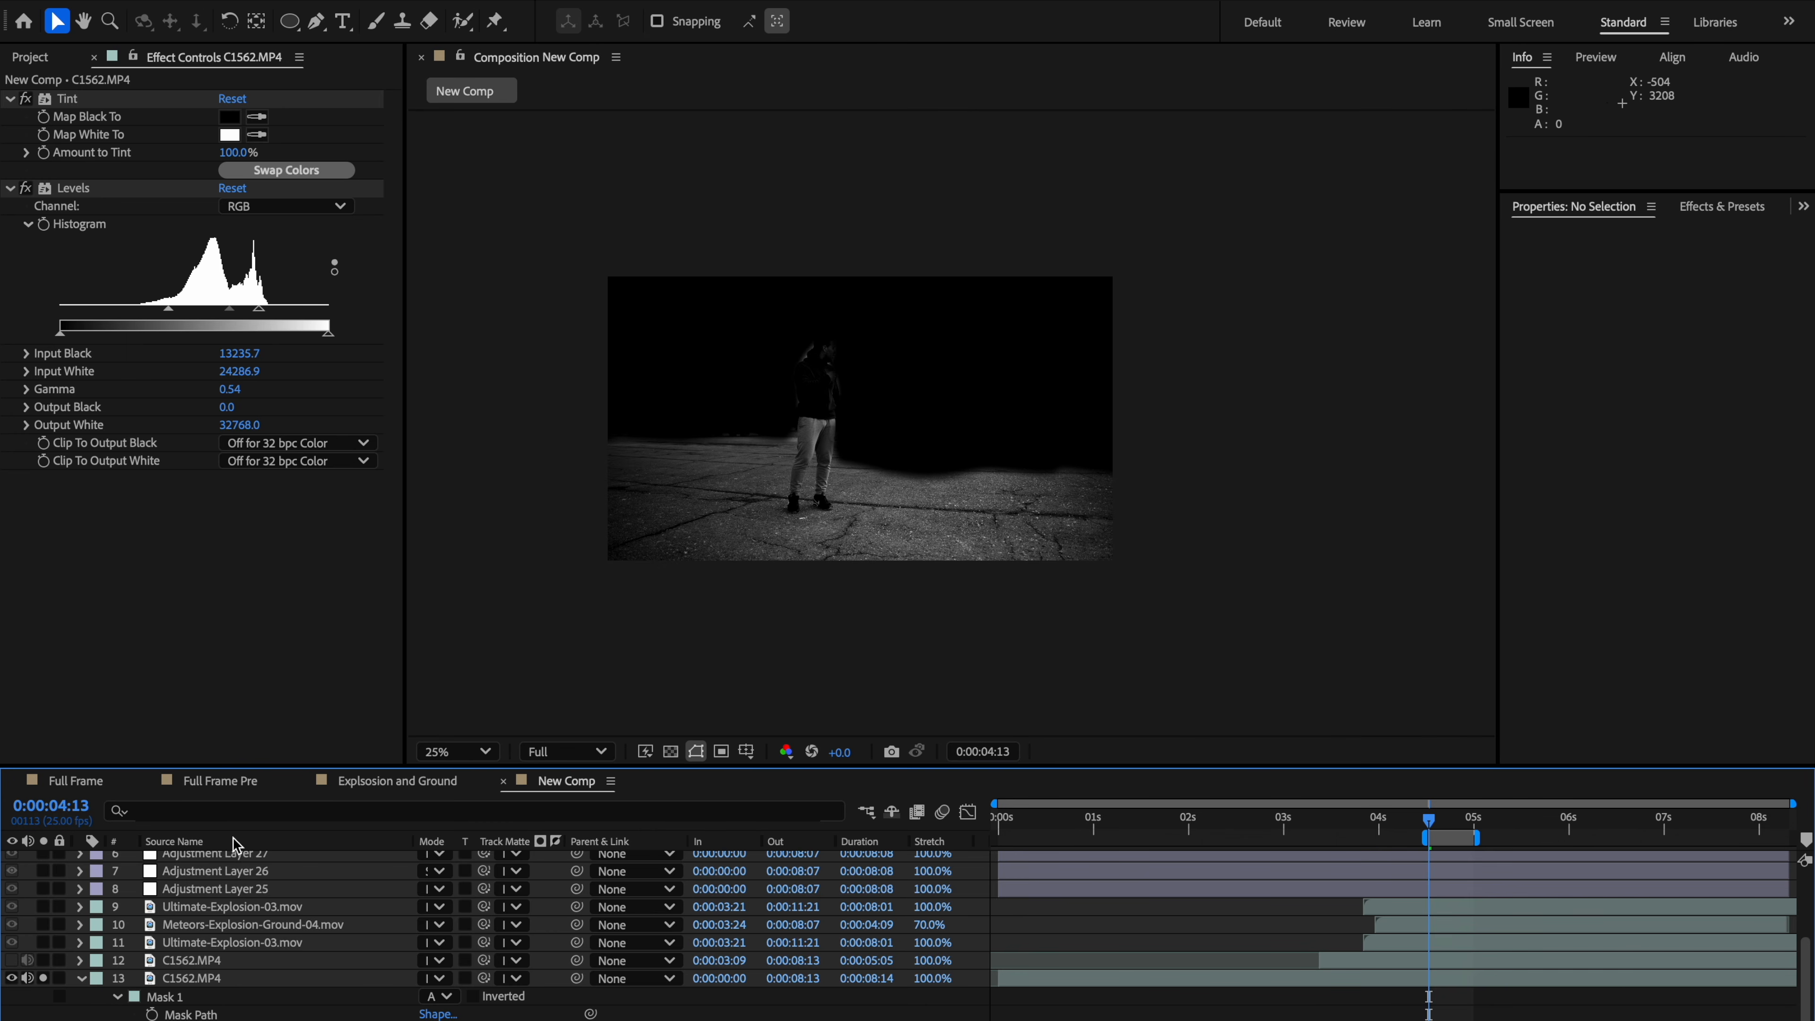
pyautogui.click(236, 841)
# Step: Select the Relight Matte layer and solo it as well
pyautogui.click(219, 909)
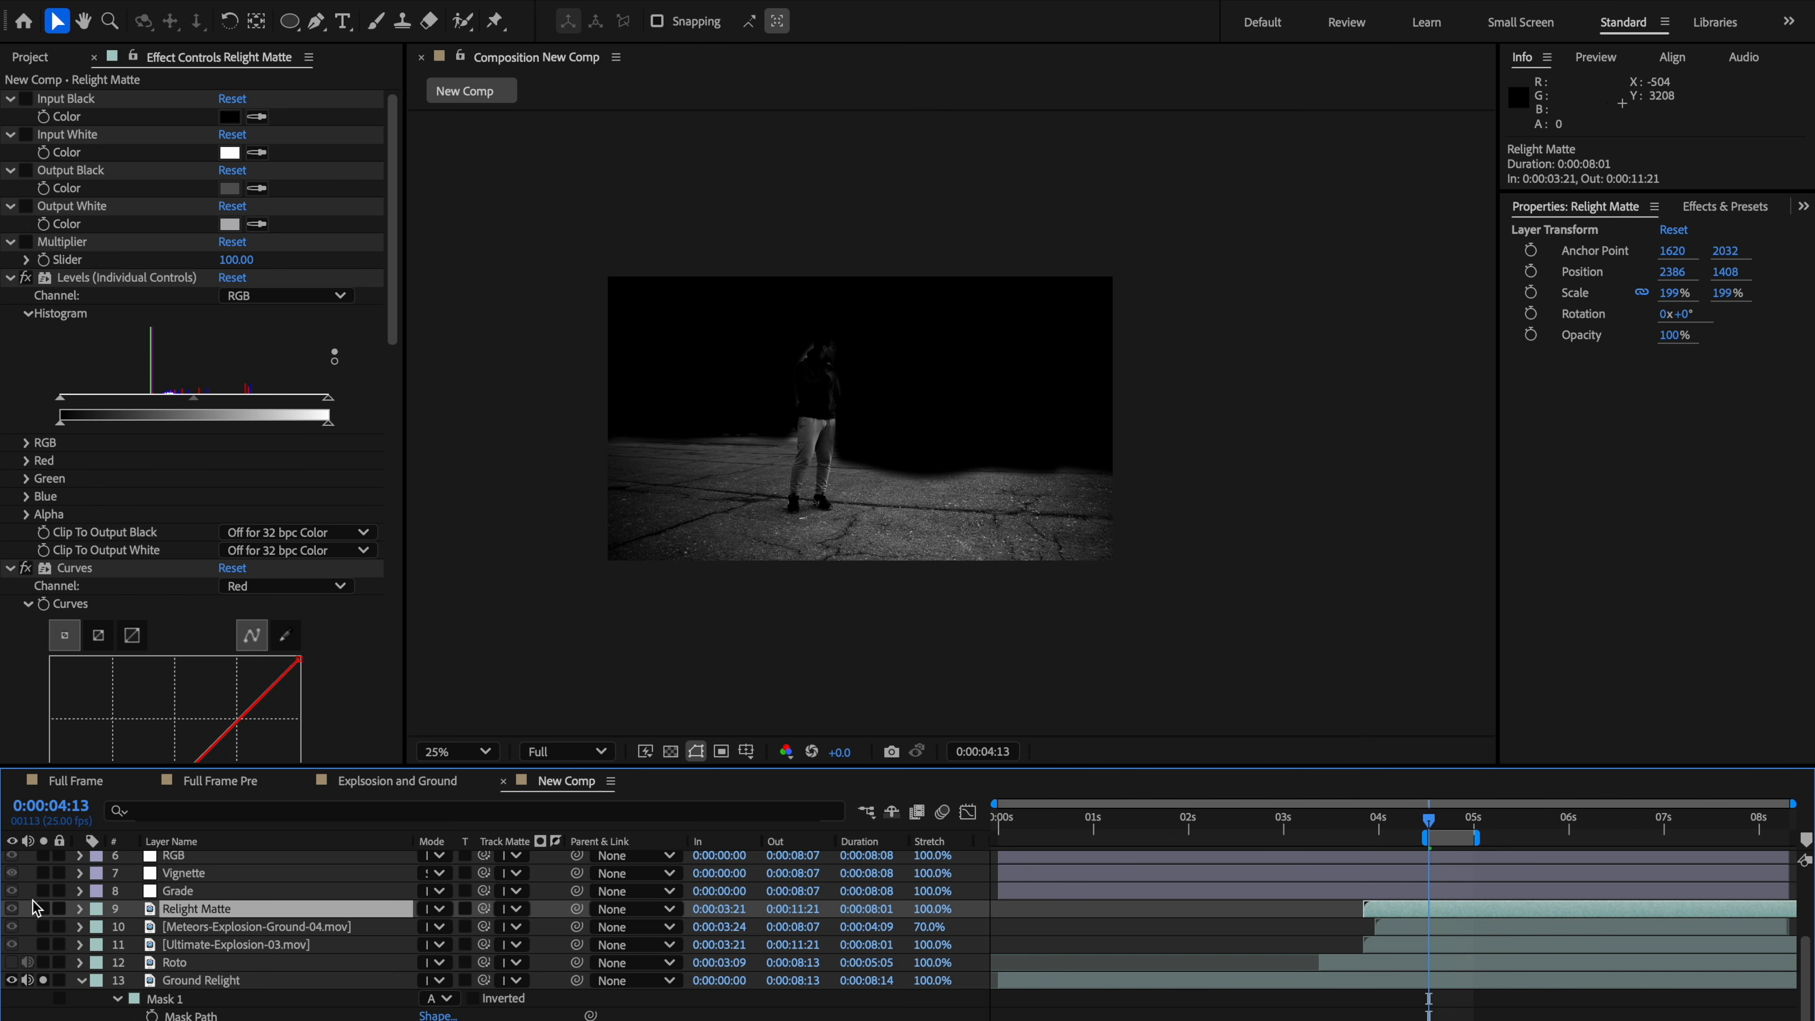
pyautogui.click(43, 909)
pyautogui.scroll(2, 908, 479)
pyautogui.press('h')
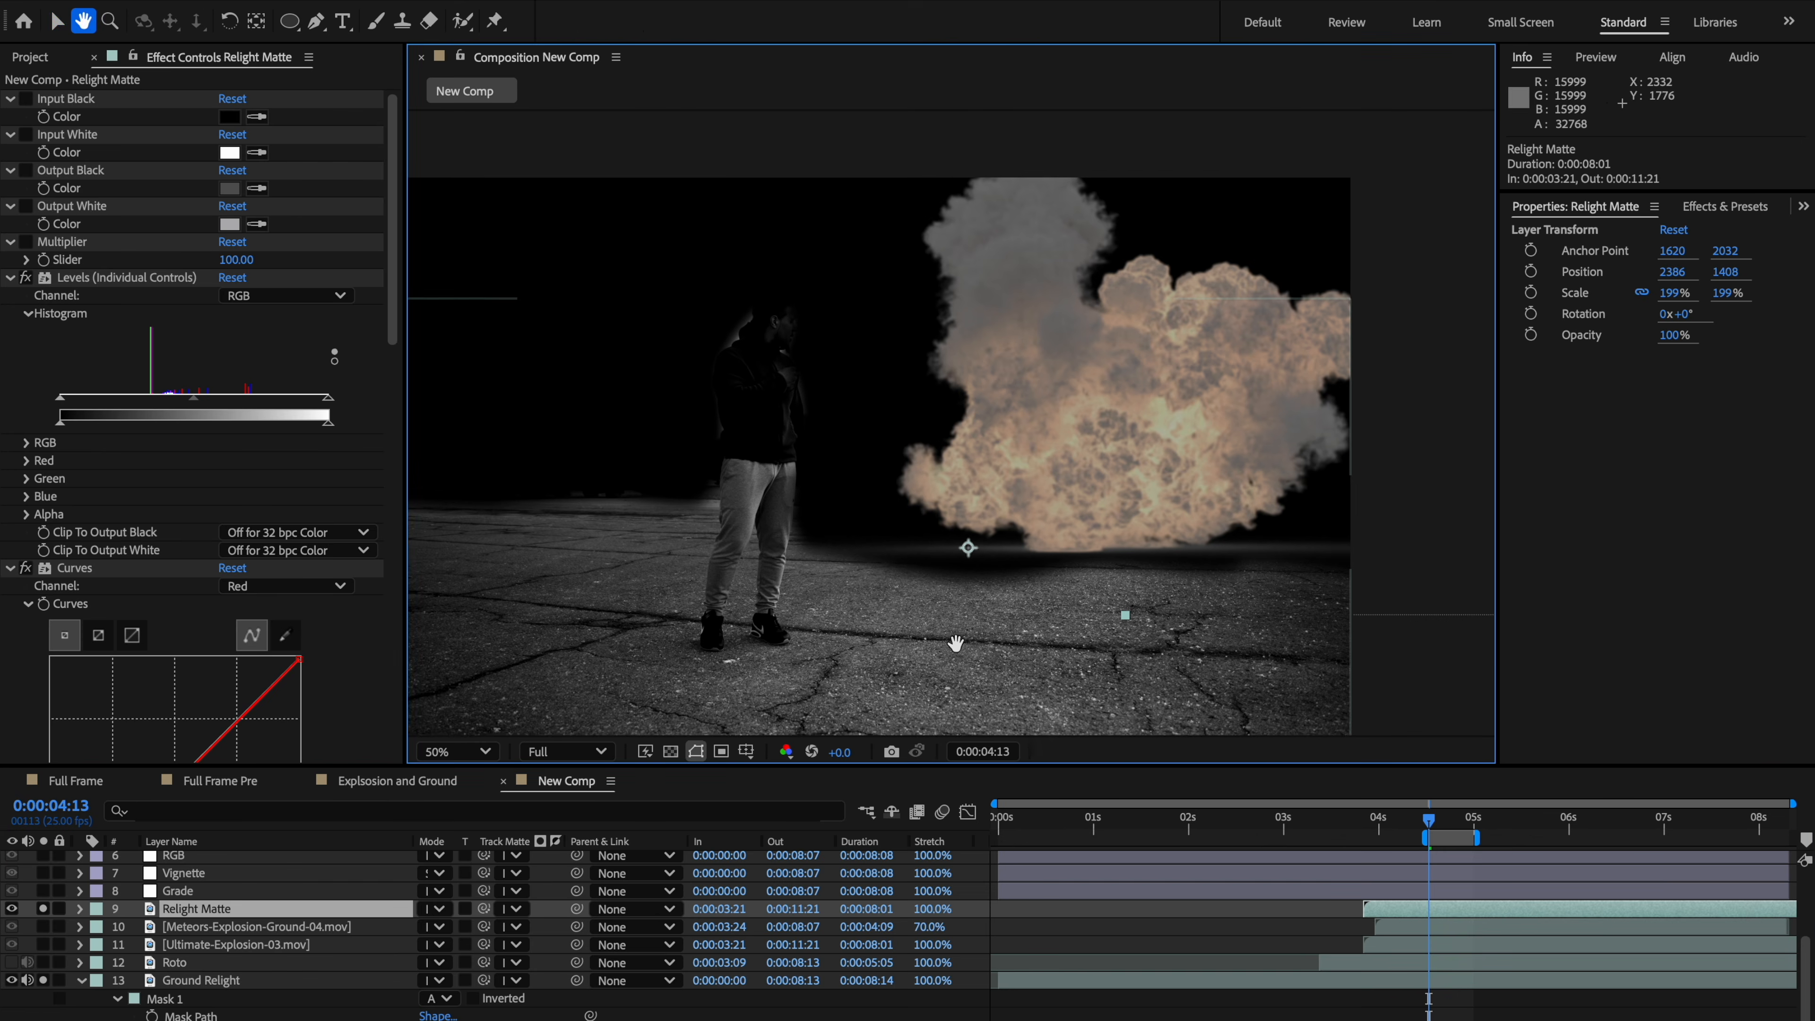
pyautogui.moveTo(956, 643); pyautogui.dragTo(969, 643)
pyautogui.press('v')
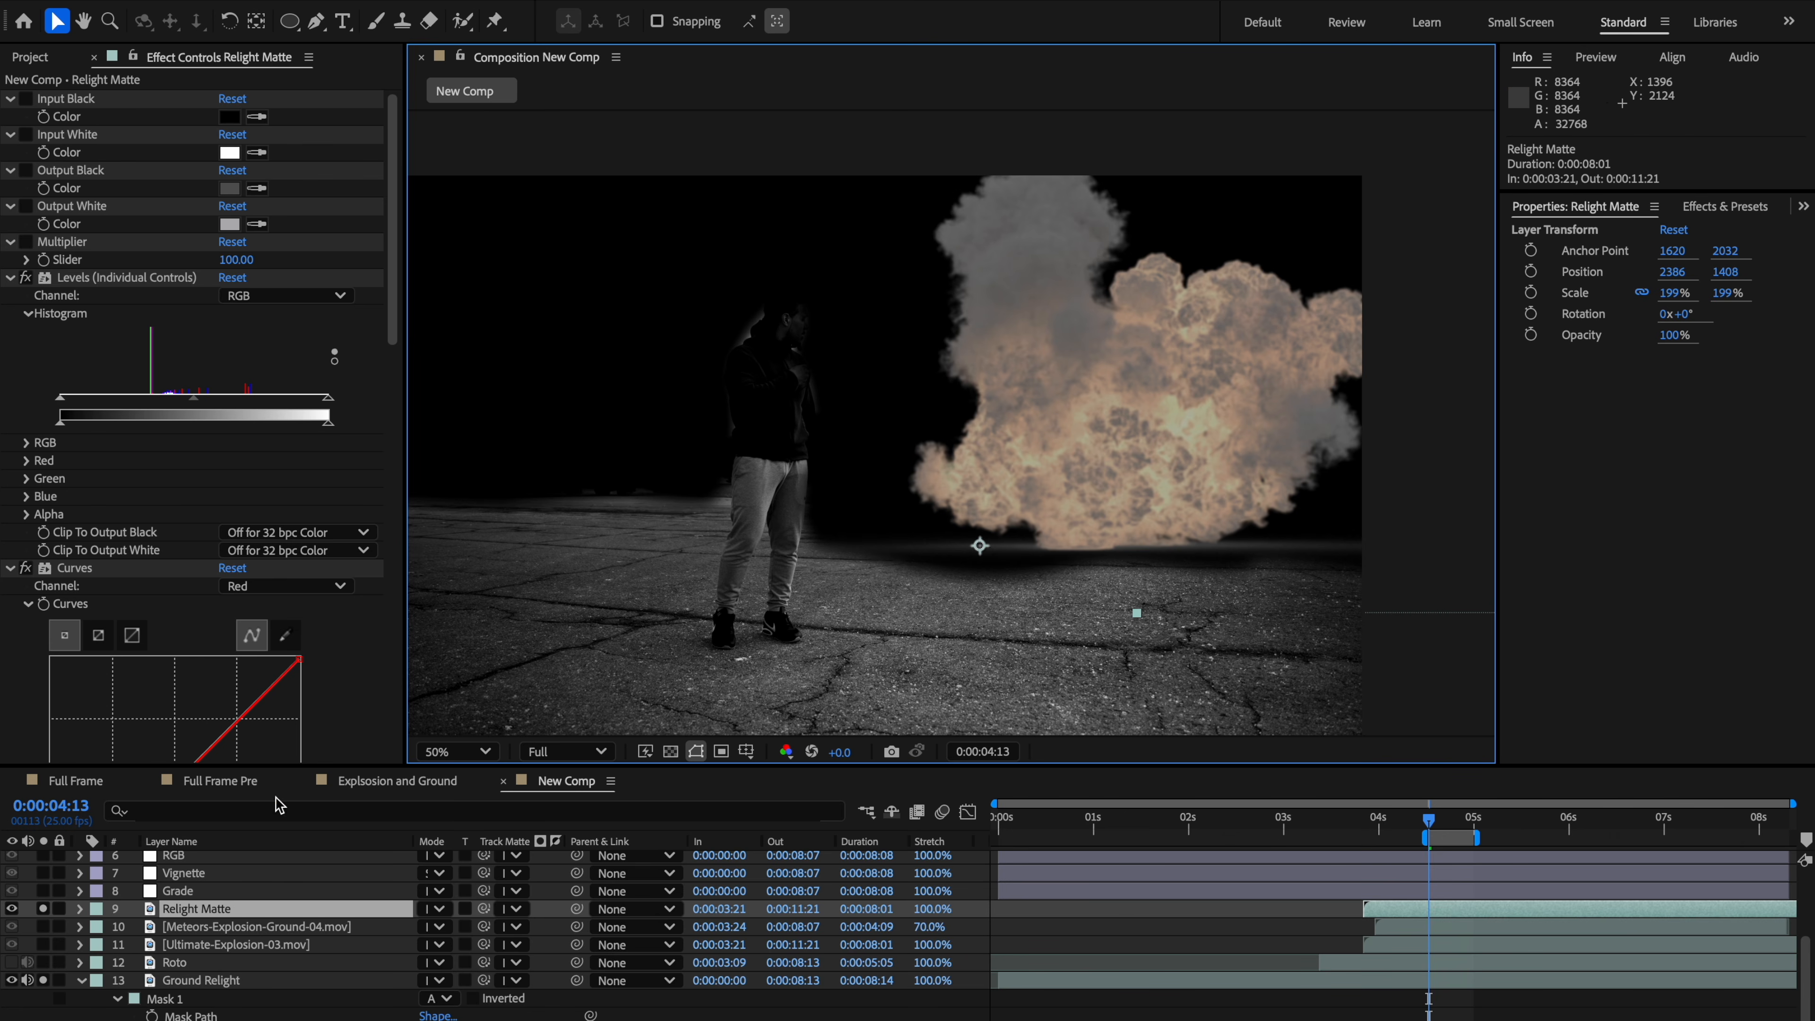
pyautogui.press('h')
pyautogui.moveTo(1067, 522); pyautogui.dragTo(1082, 475)
pyautogui.press('v')
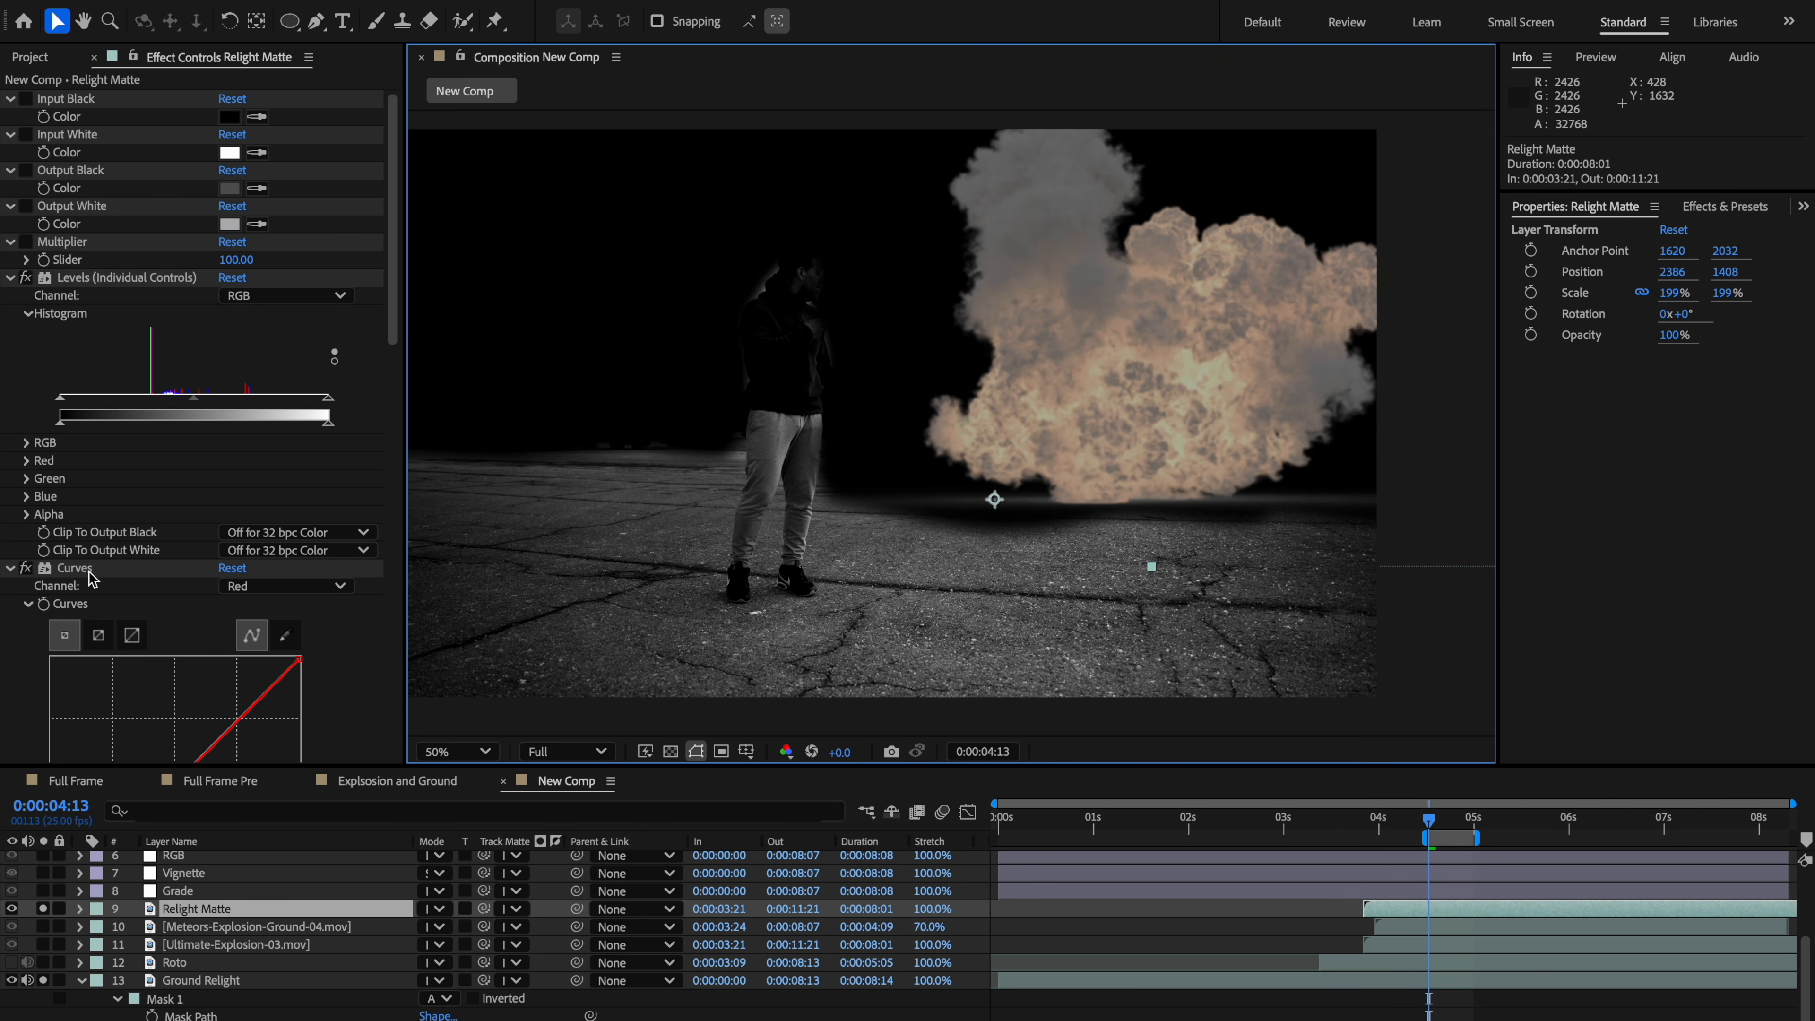
# Step: Raise the midpoint of the red channel curve in the Relight Matte's Curves effect
pyautogui.click(90, 572)
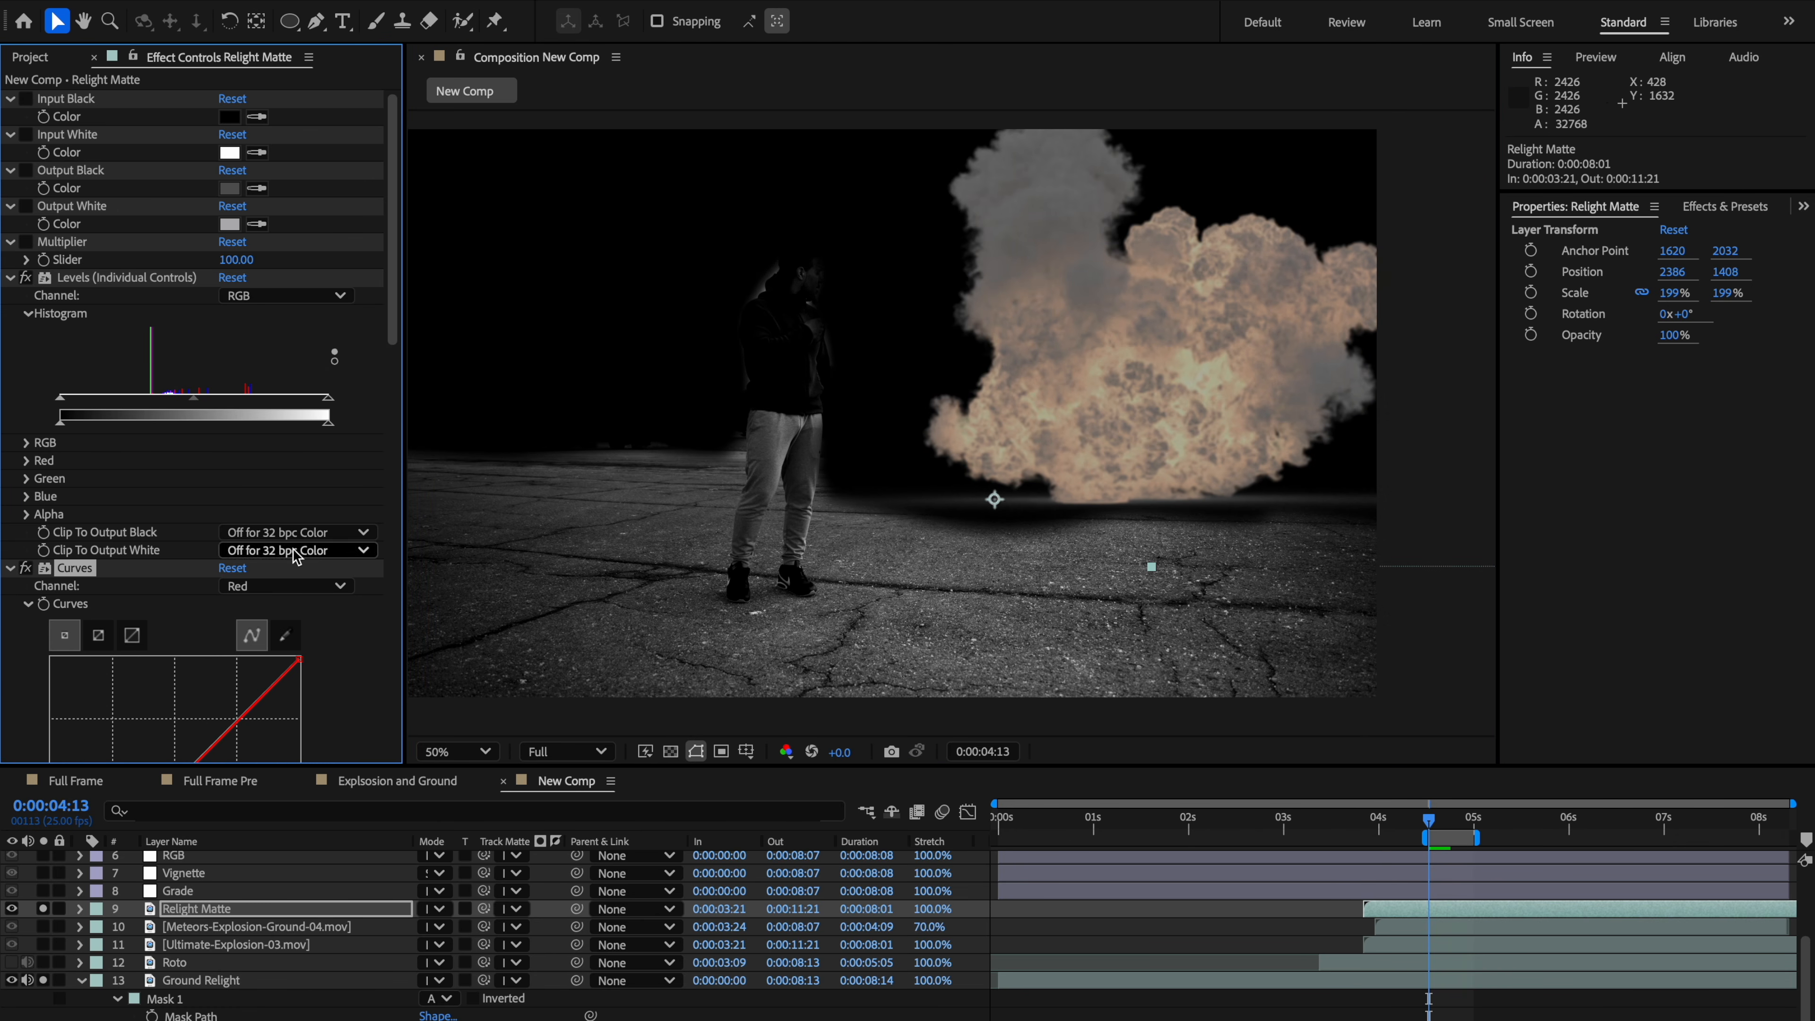
pyautogui.scroll(-3, 214, 615)
pyautogui.moveTo(179, 672)
pyautogui.mouseDown()
pyautogui.moveTo(153, 639)
pyautogui.moveTo(176, 670)
pyautogui.moveTo(167, 658)
pyautogui.mouseUp()
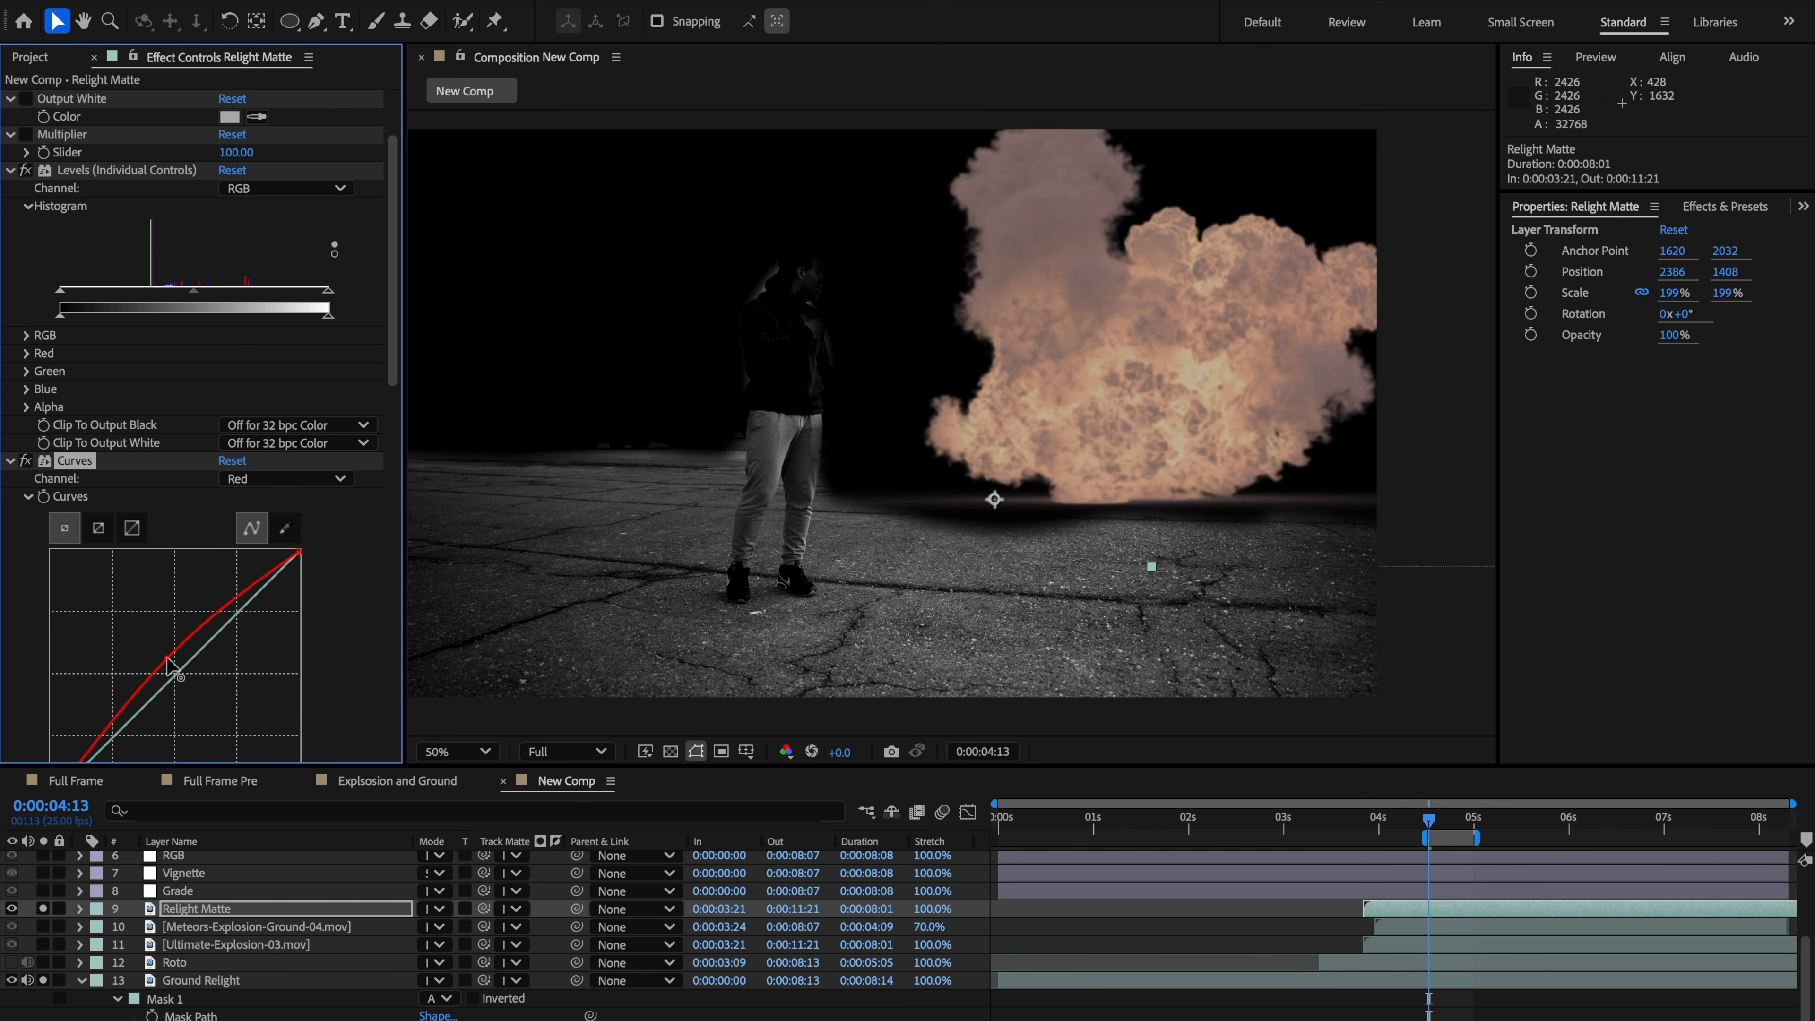
# Step: Delete the Camera Lens Blur effect from the Relight Matte layer
pyautogui.scroll(-10, 164, 572)
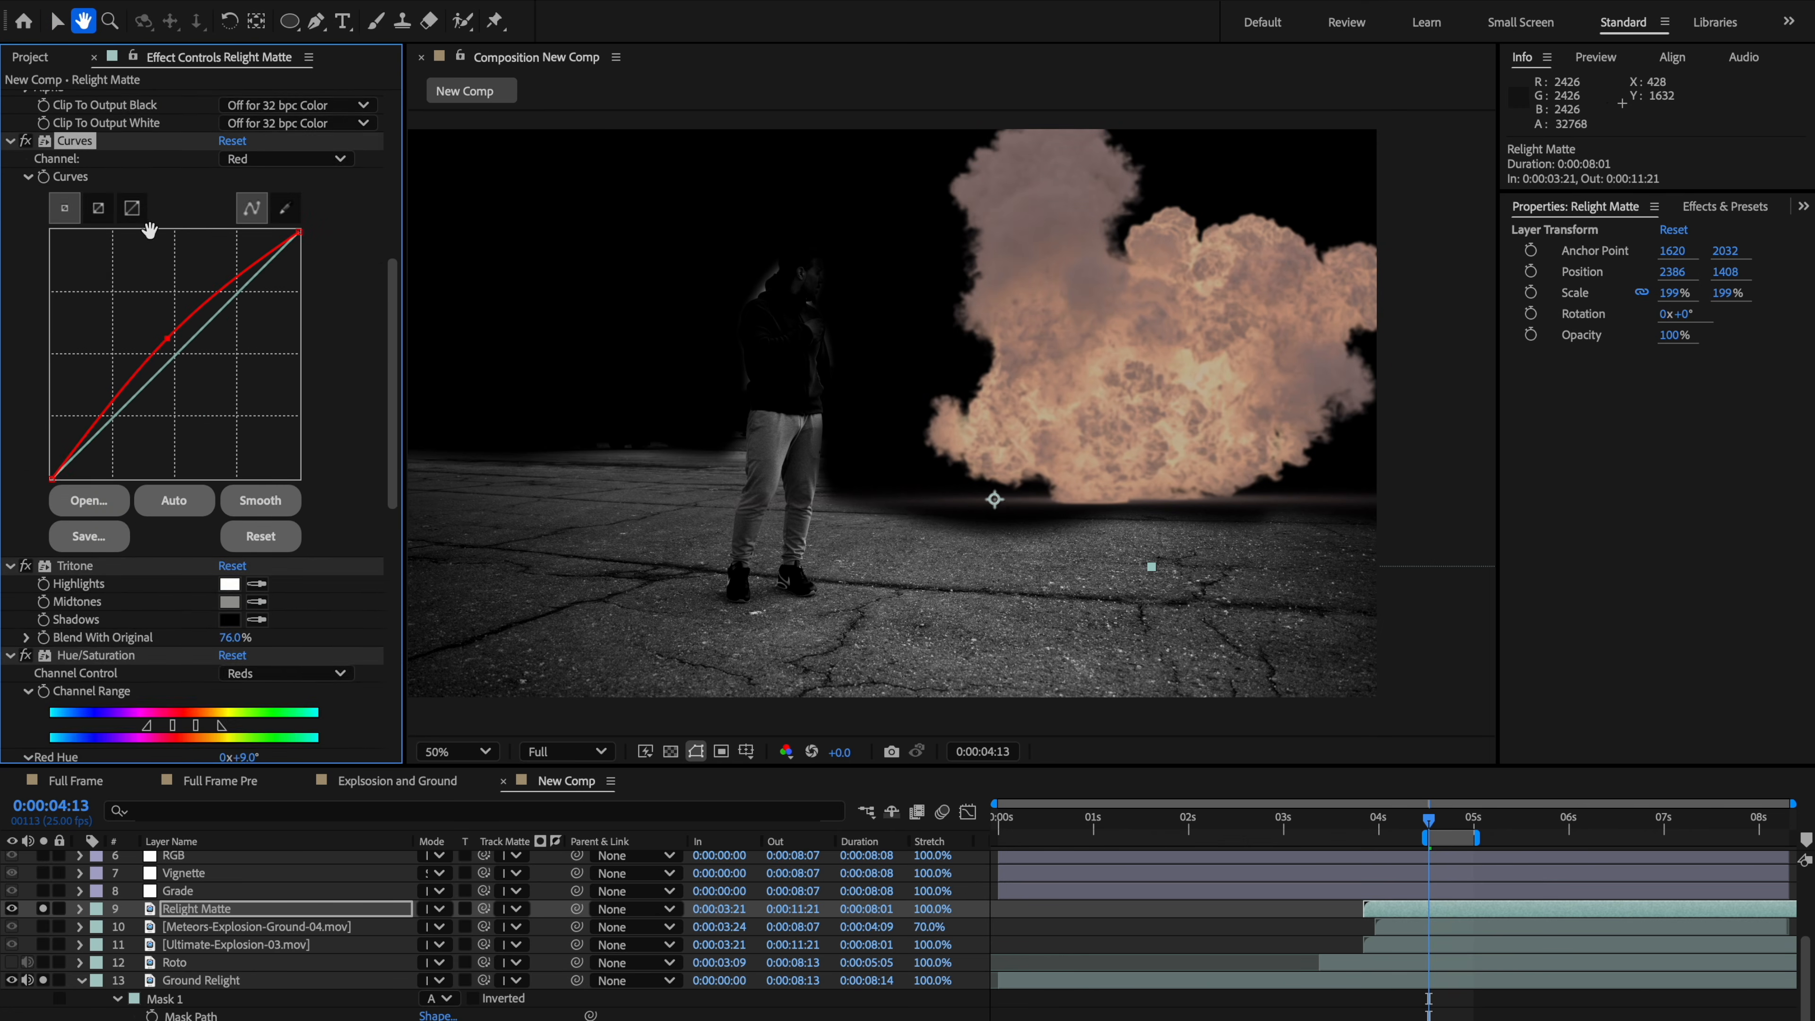
pyautogui.scroll(-4, 157, 641)
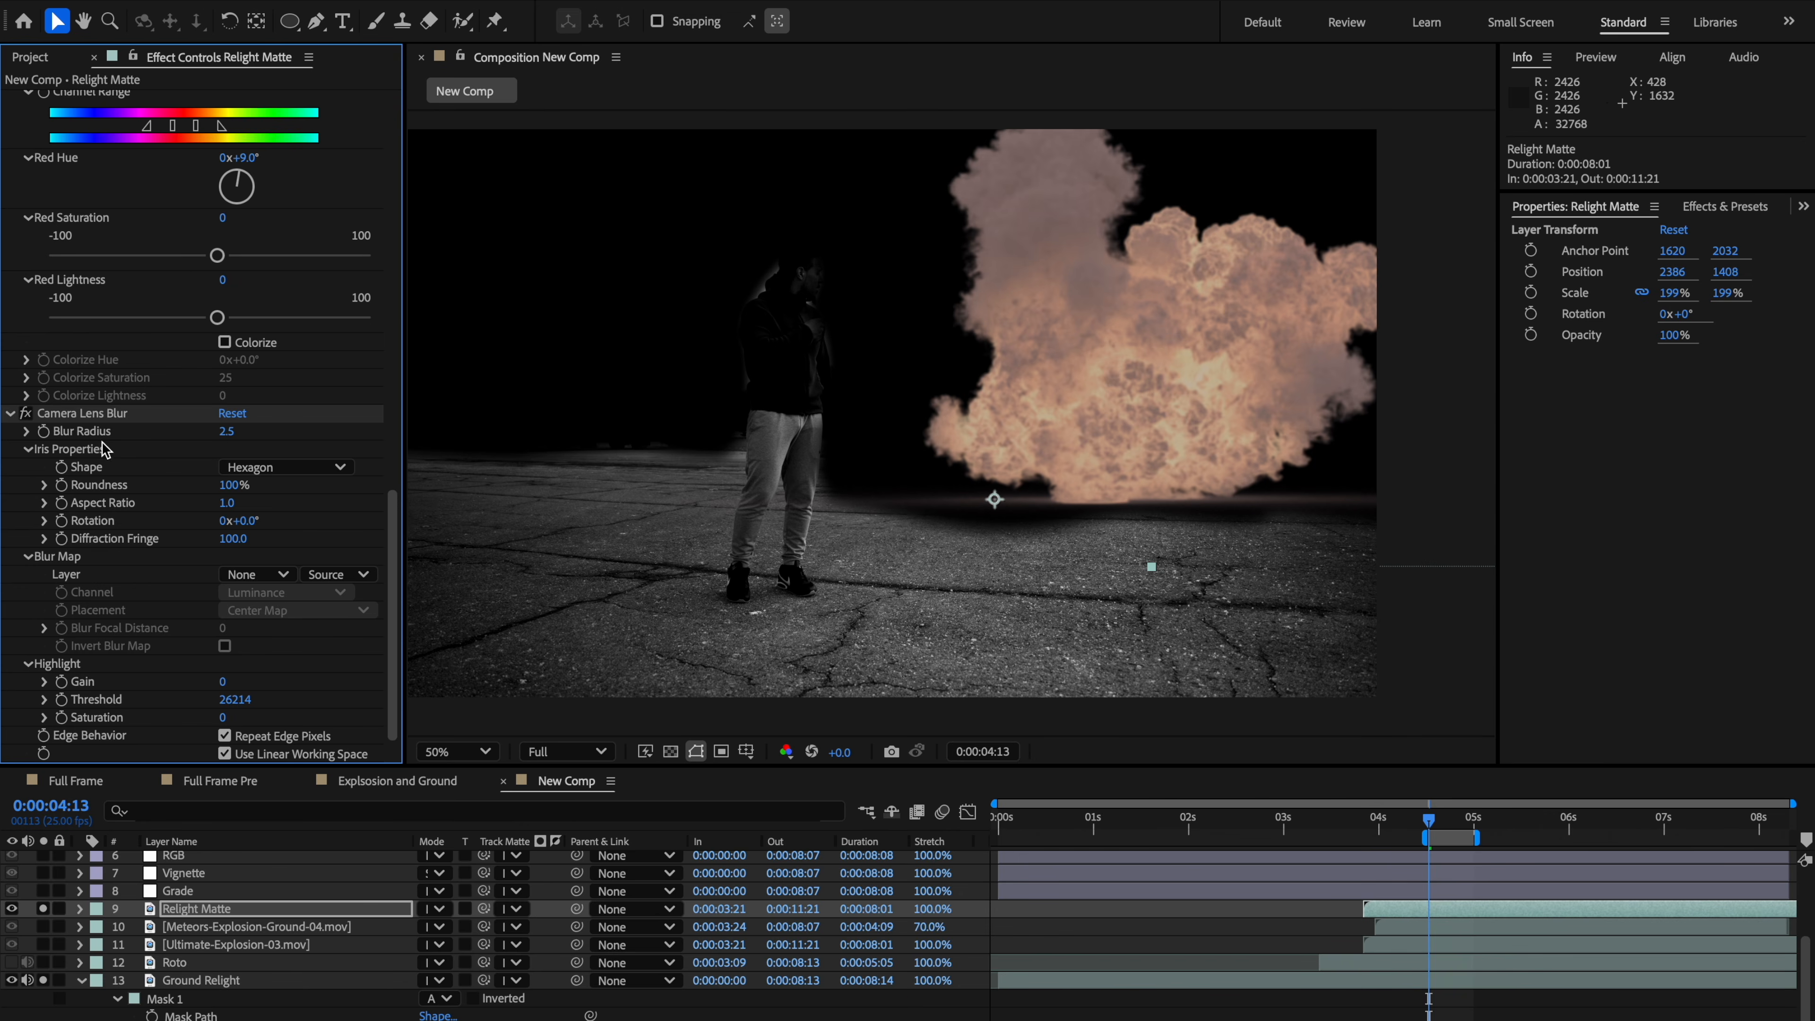
pyautogui.click(103, 416)
pyautogui.press('Delete')
# Step: Apply Fast Box Blur to the Relight Matte layer and set Blur Radius to 222
pyautogui.hotkey('ctrl', 'space')
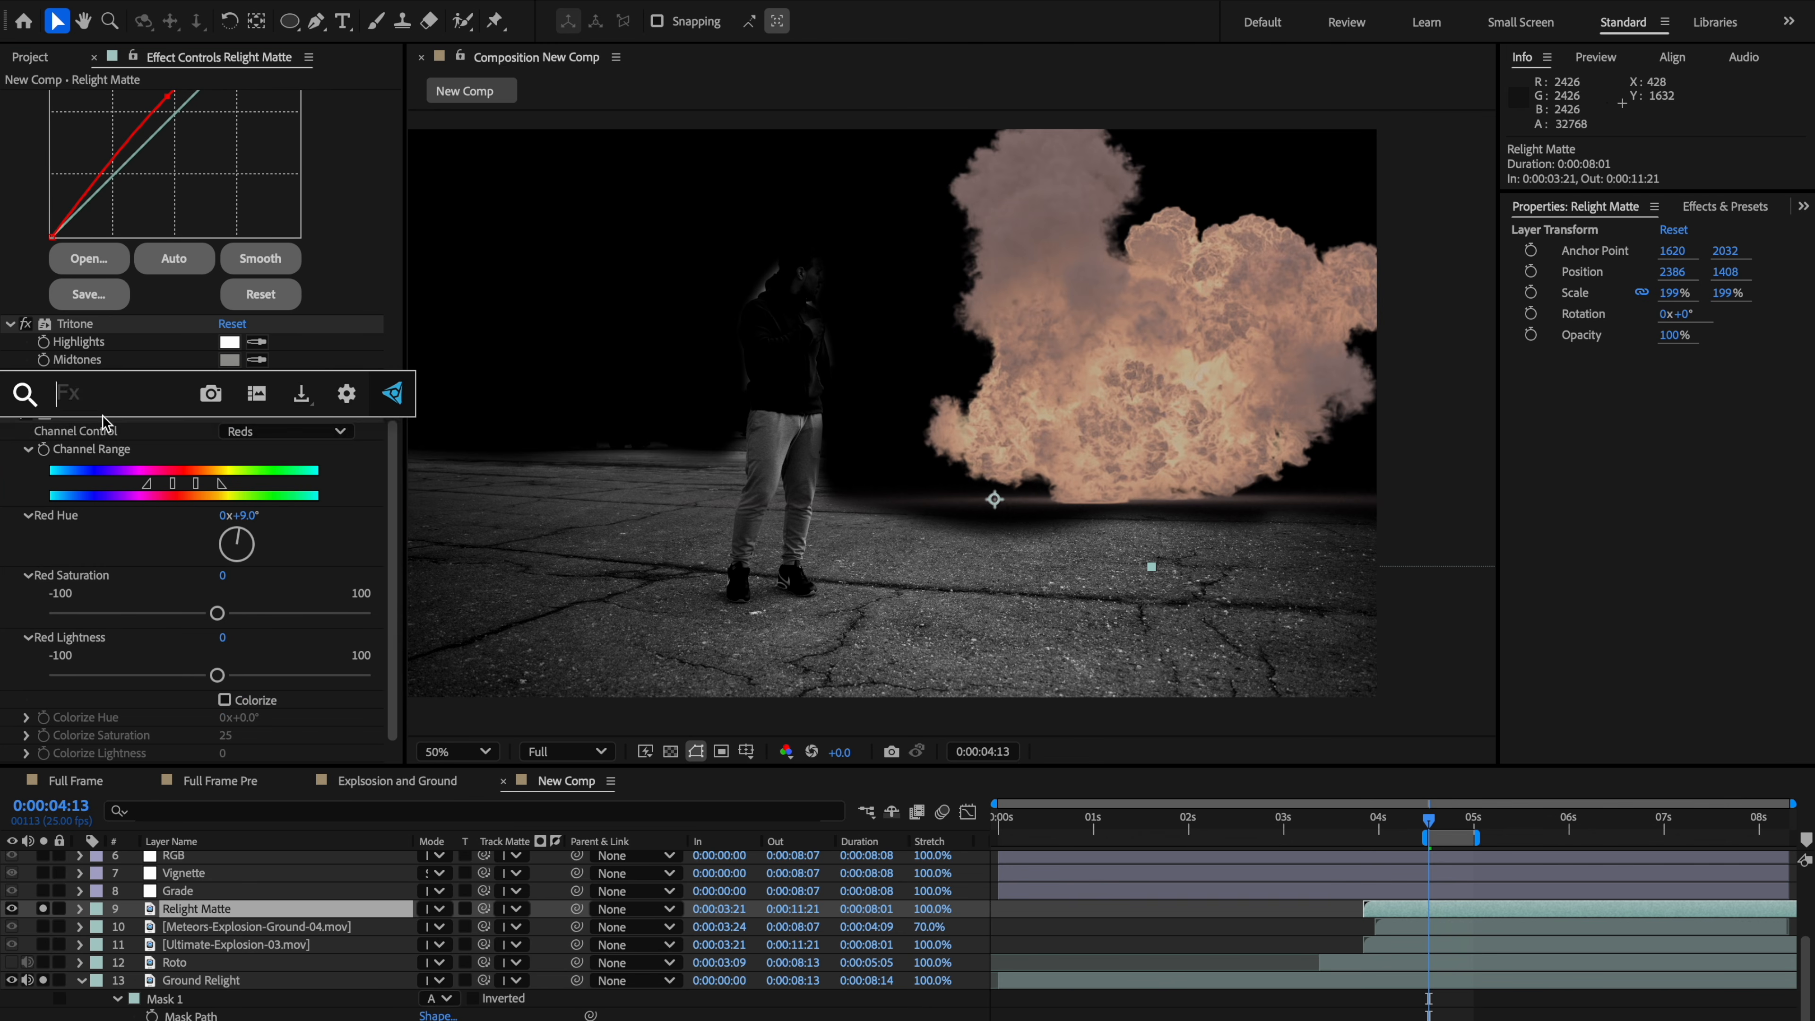
pyautogui.write('fast')
pyautogui.press('Return')
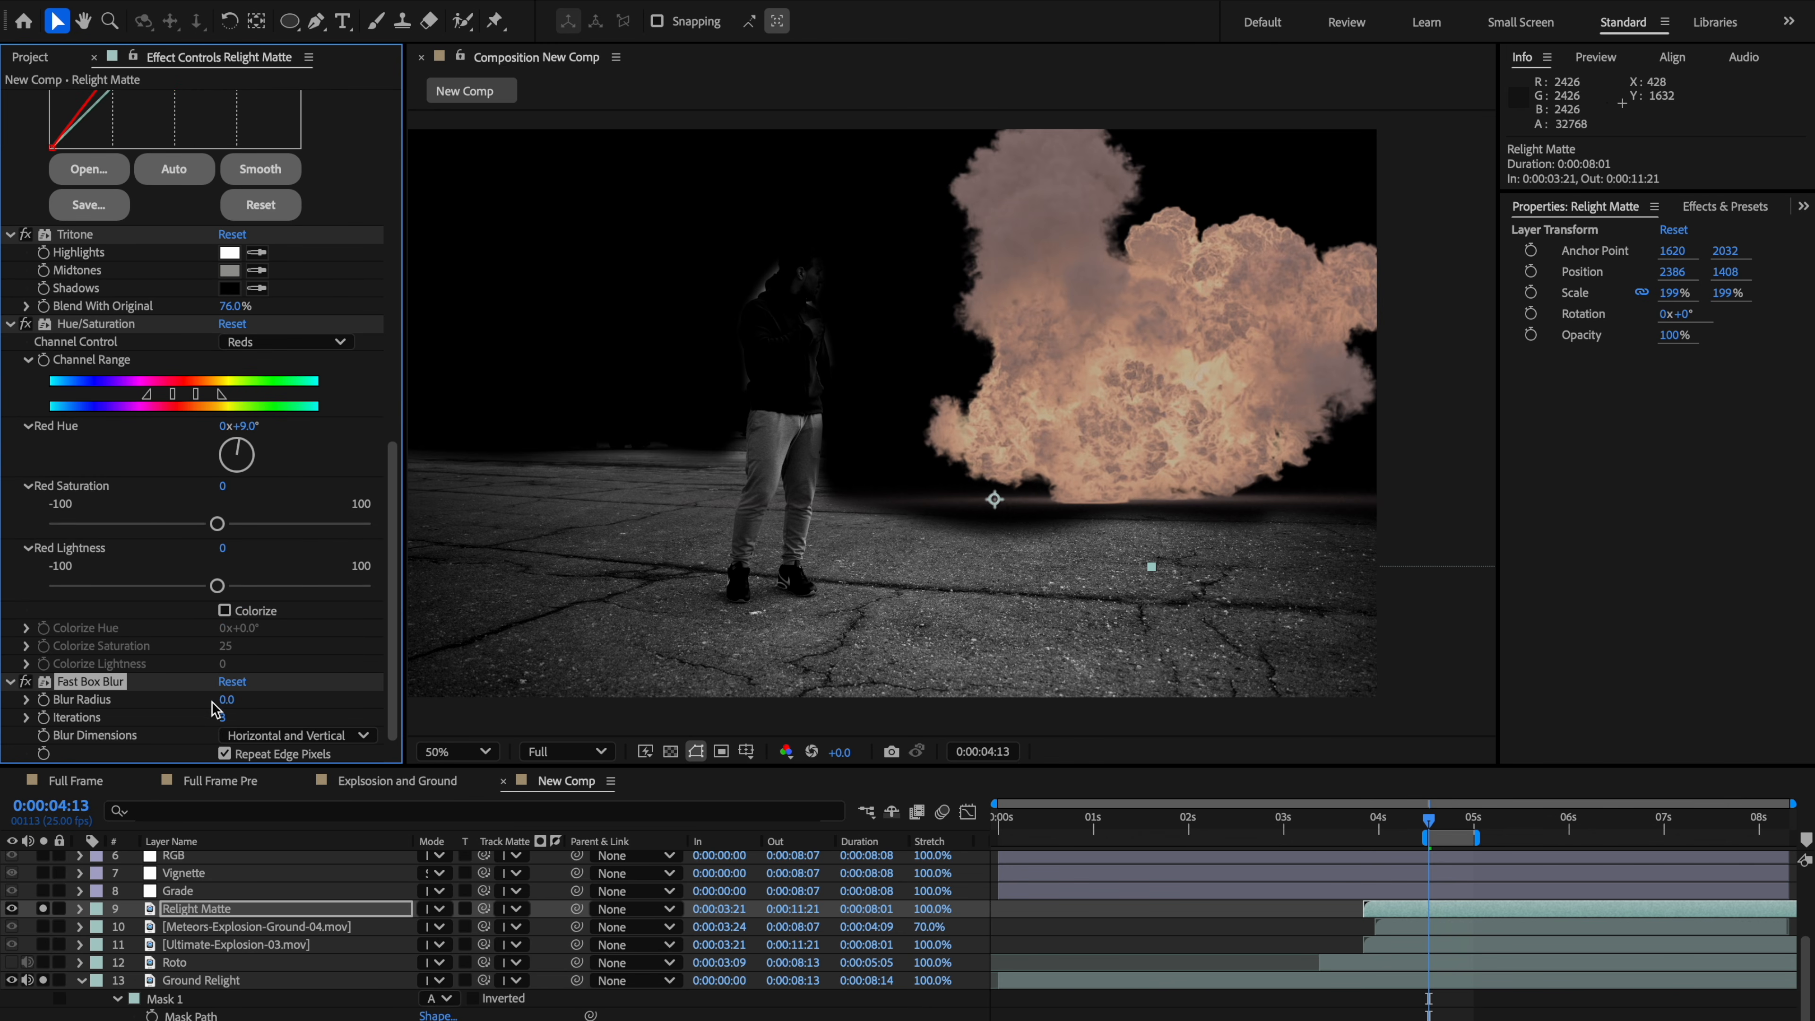
pyautogui.moveTo(265, 697); pyautogui.dragTo(432, 683)
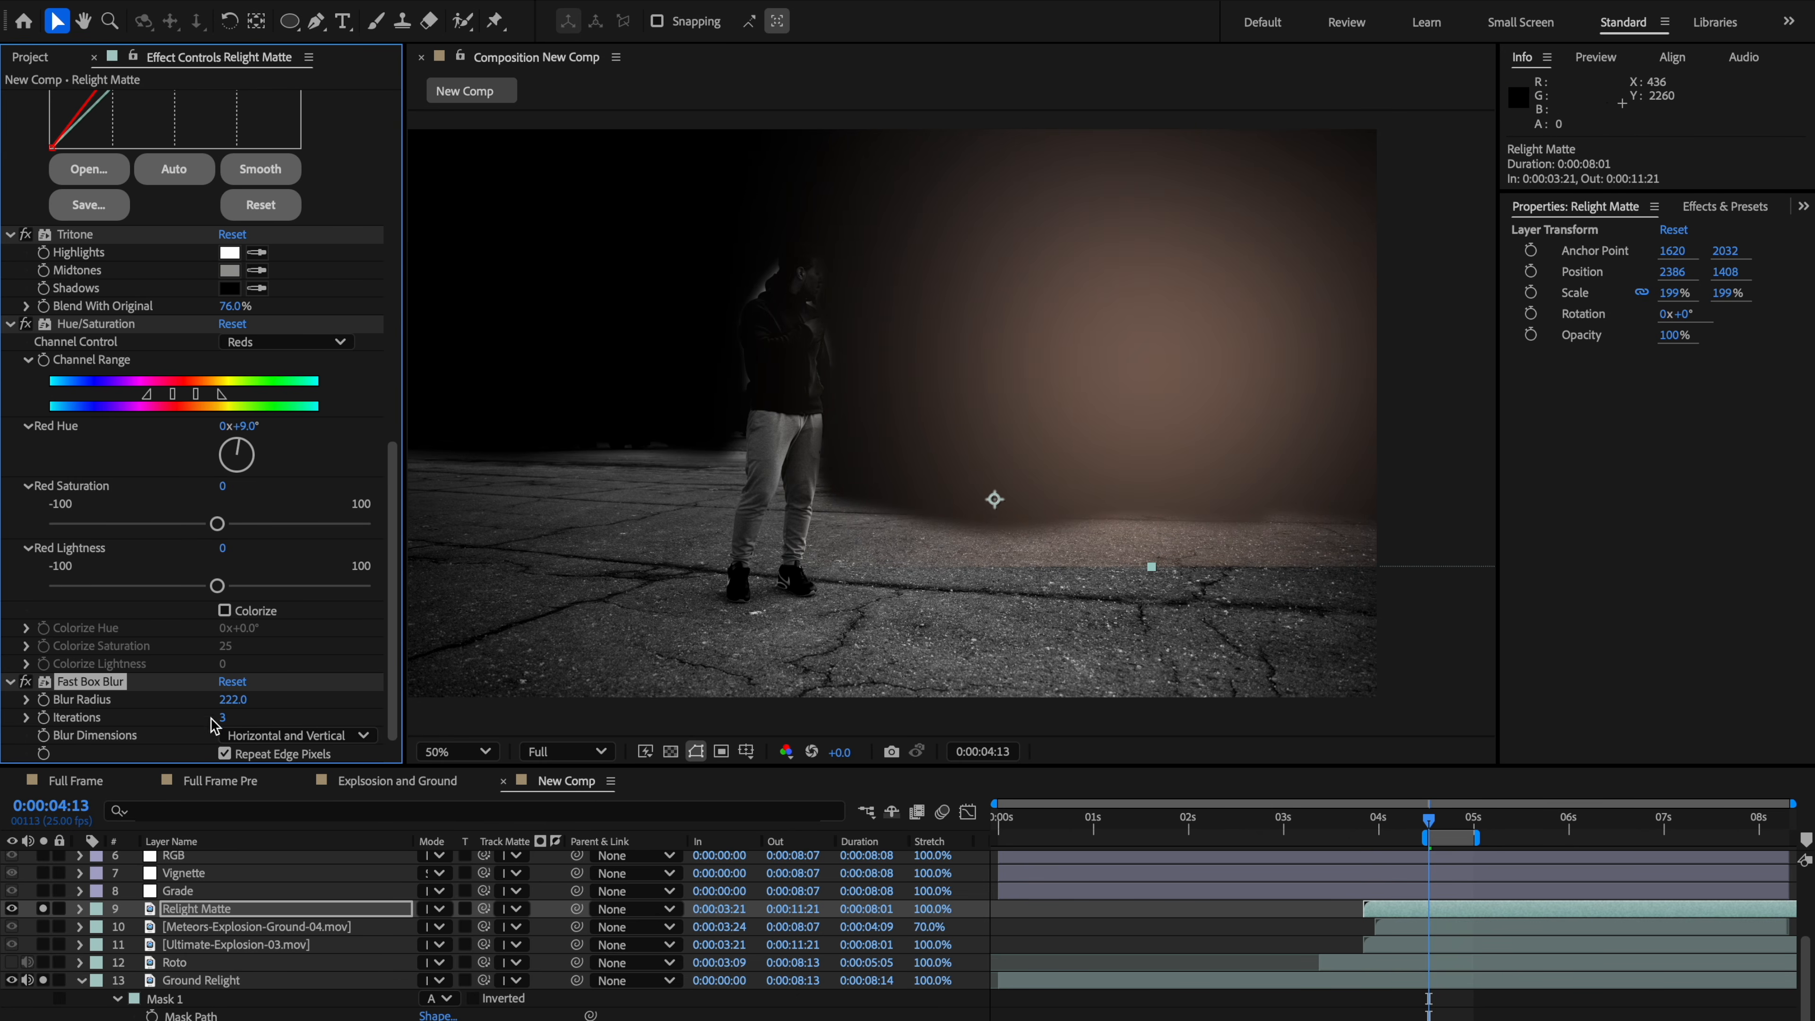
# Step: Scale the Relight Matte layer to 388% and move it lower in the frame
pyautogui.press('s')
pyautogui.press('s')
pyautogui.press('s')
pyautogui.moveTo(456, 936); pyautogui.dragTo(789, 843)
pyautogui.scroll(-2, 1043, 568)
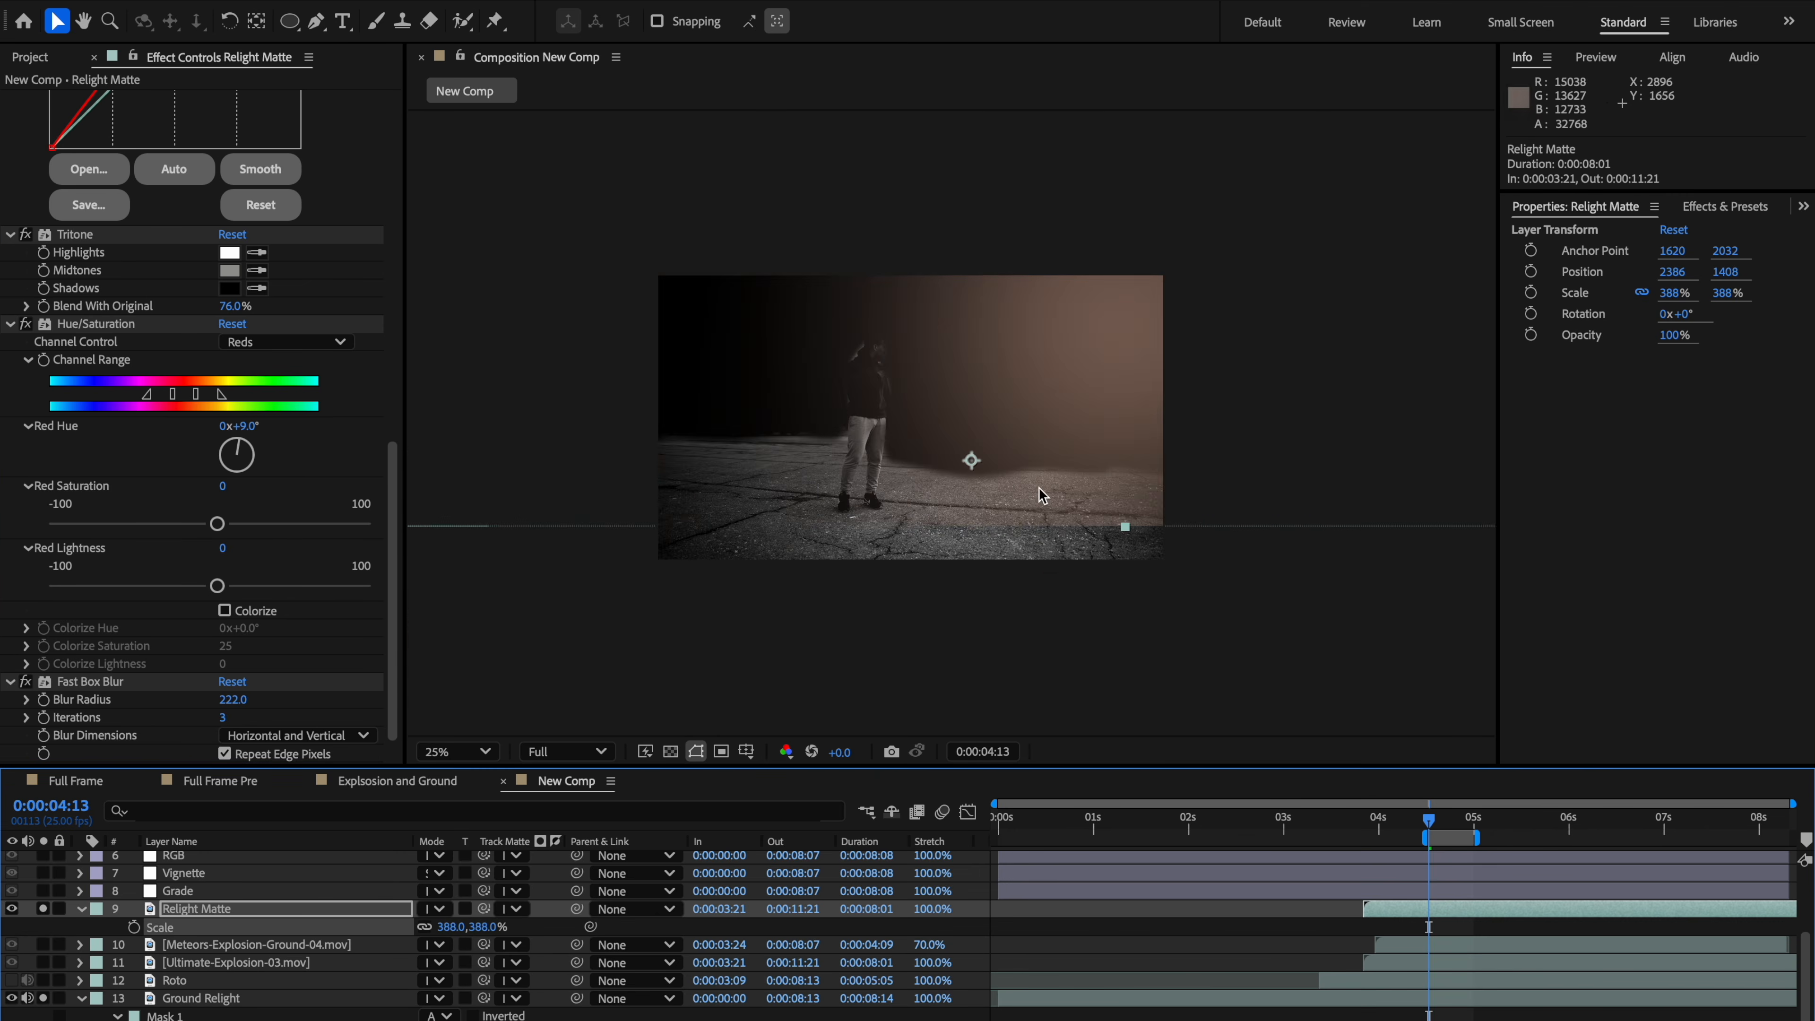
pyautogui.moveTo(1039, 487); pyautogui.dragTo(950, 622)
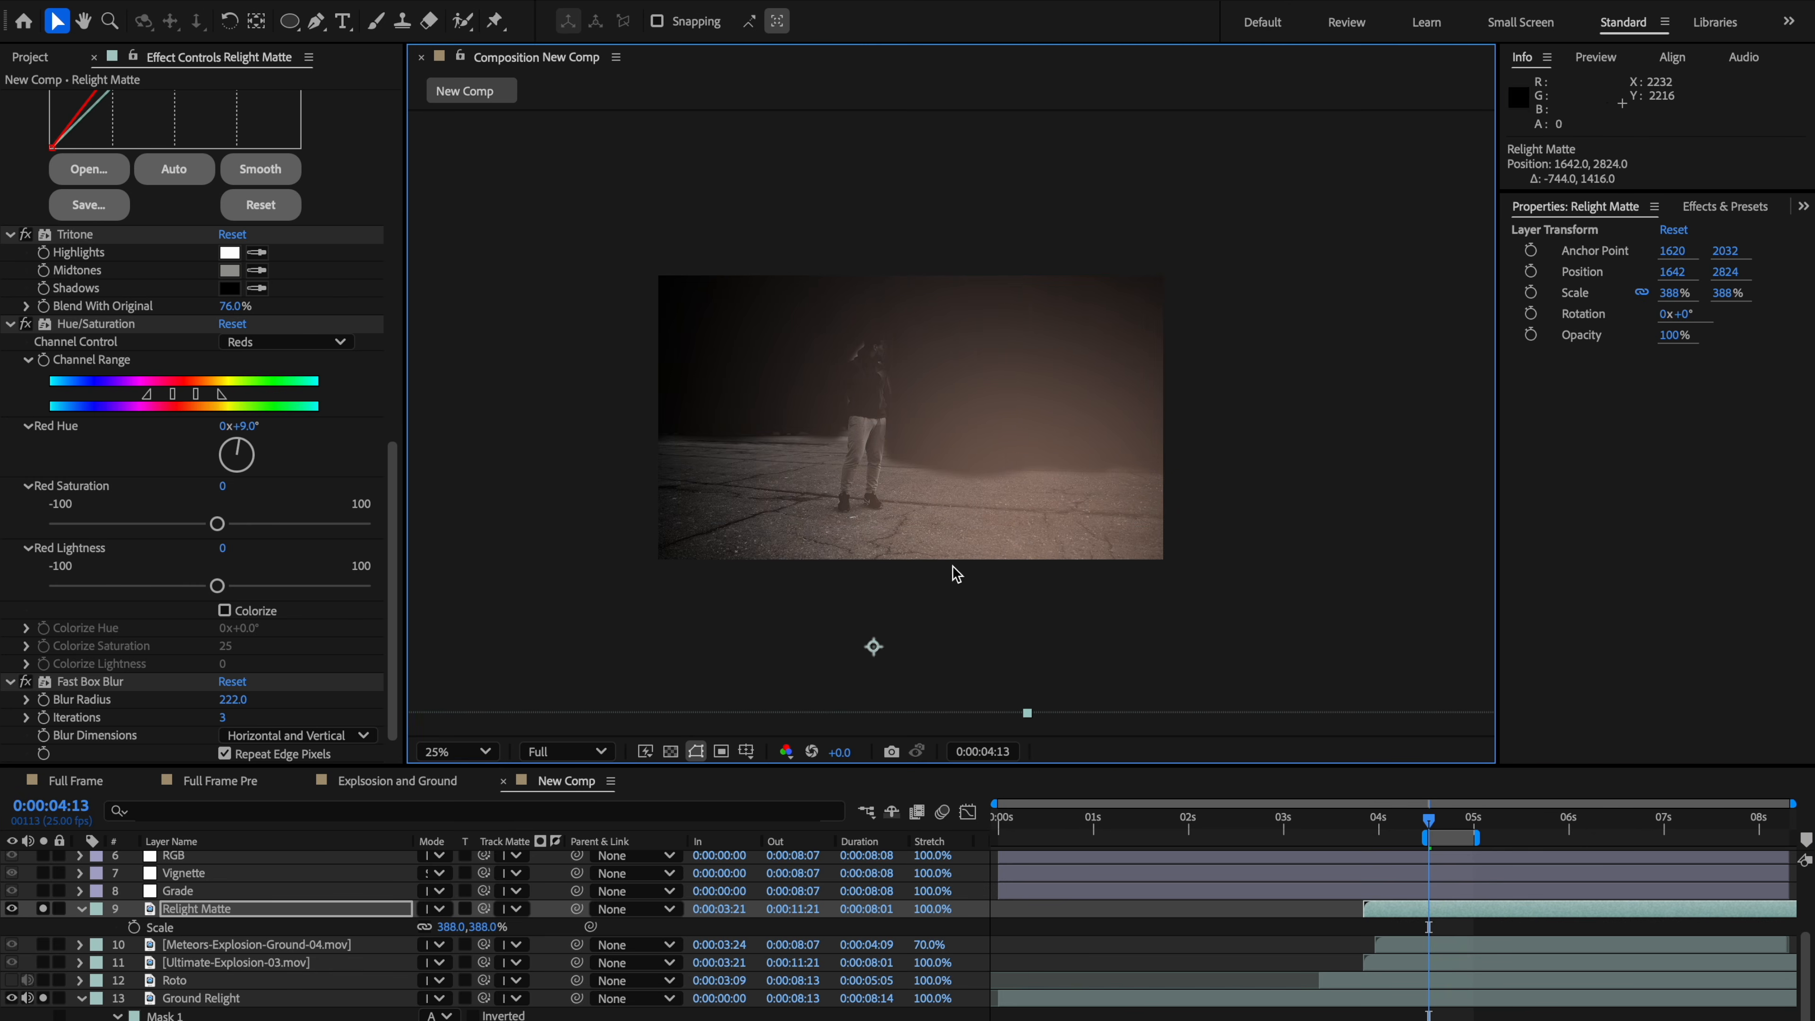
# Step: Set the Relight Matte layer's track matte to the Ground Relight layer and switch the matte type to luma
pyautogui.scroll(2, 984, 576)
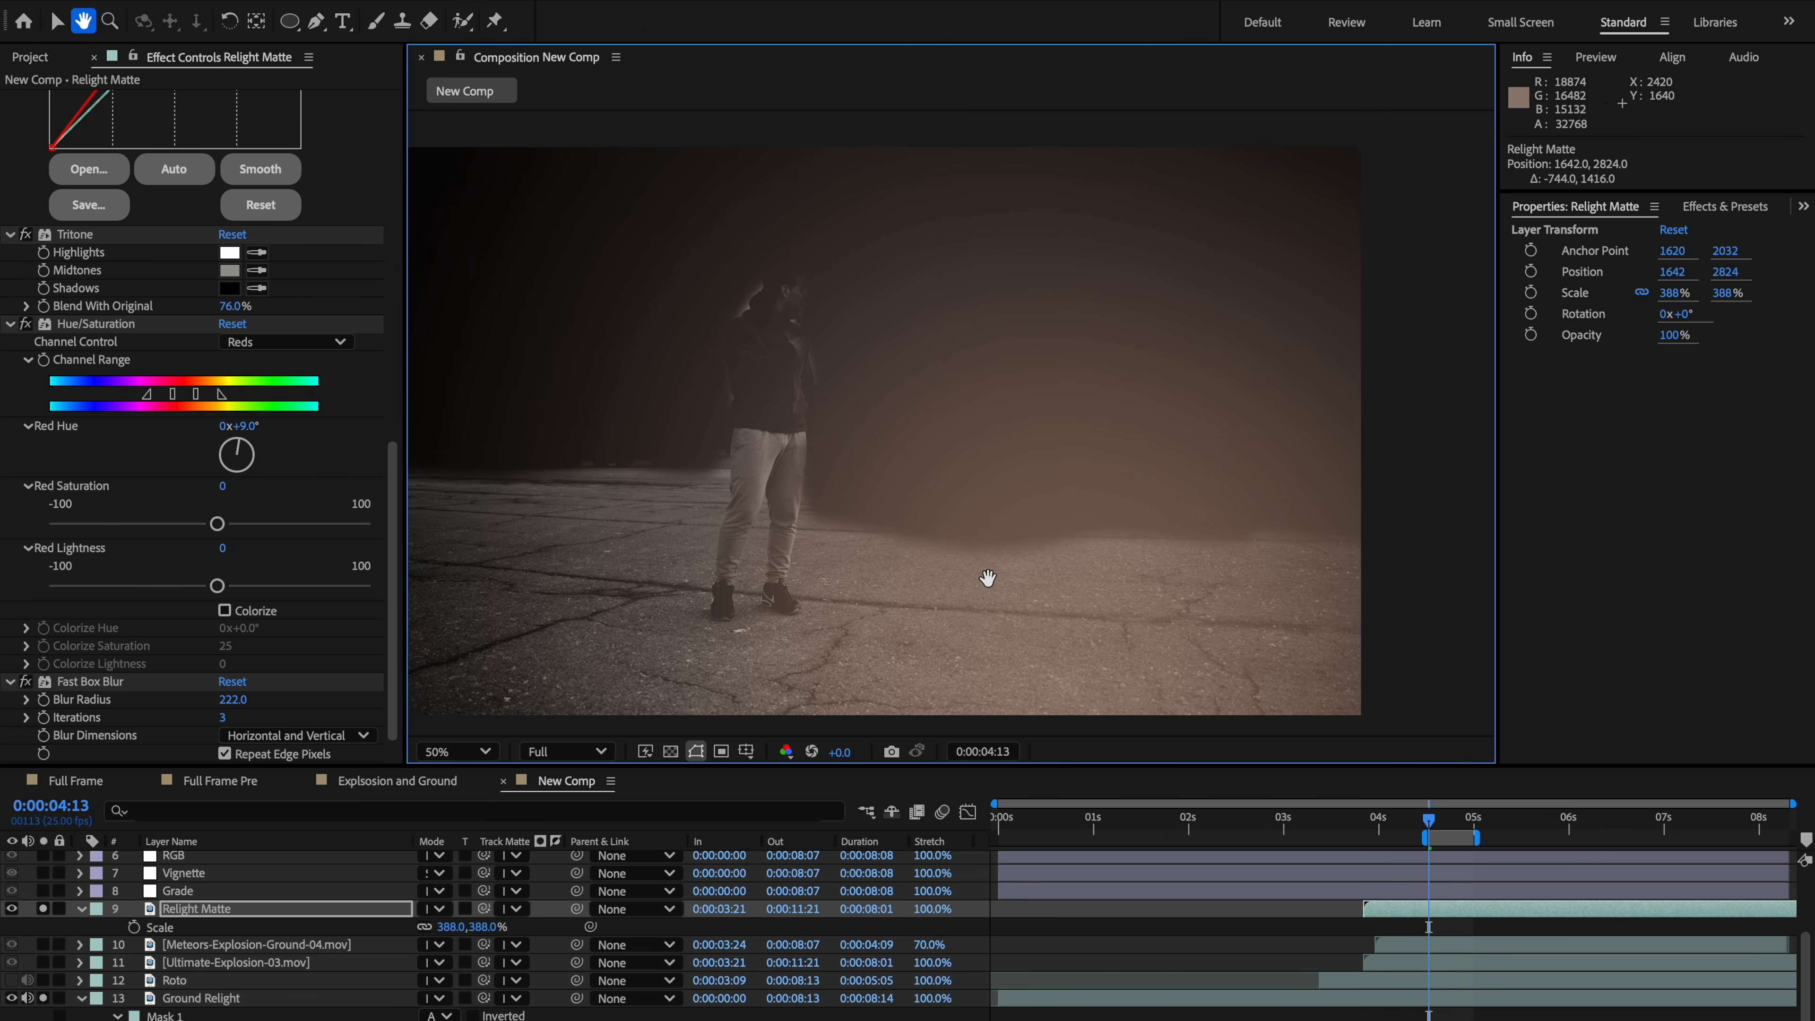
pyautogui.click(516, 909)
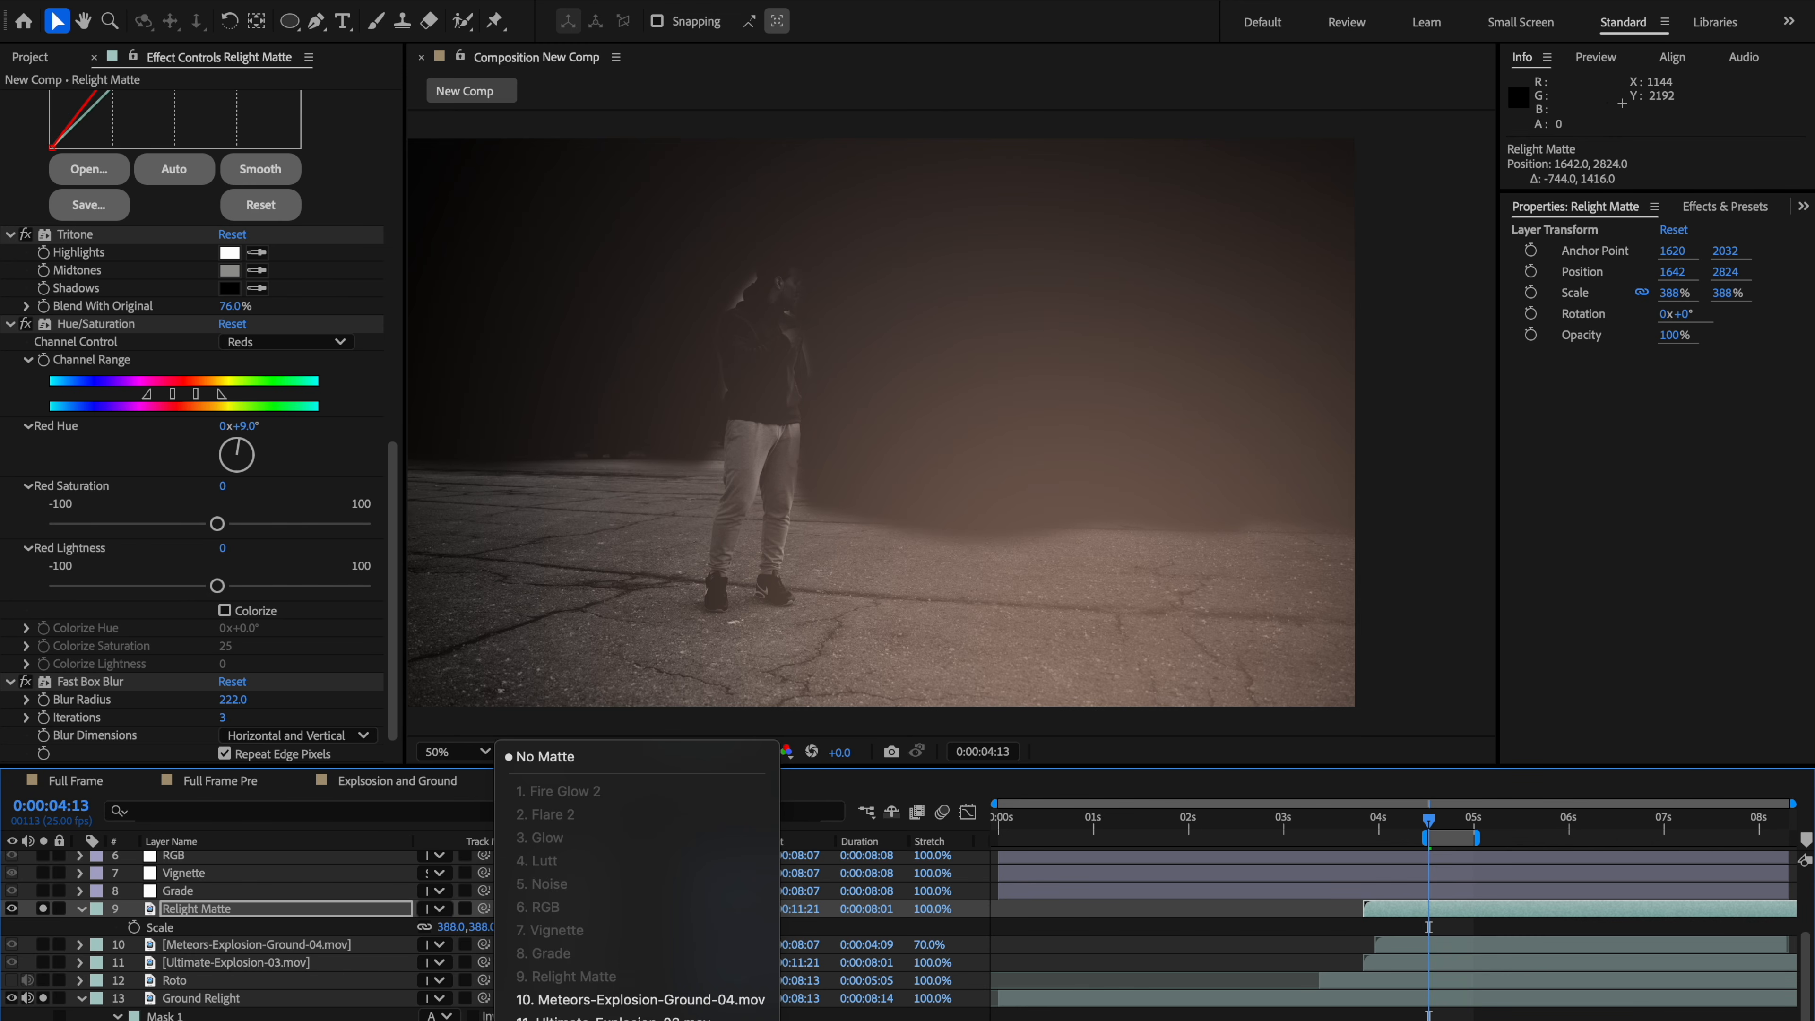
pyautogui.click(616, 1019)
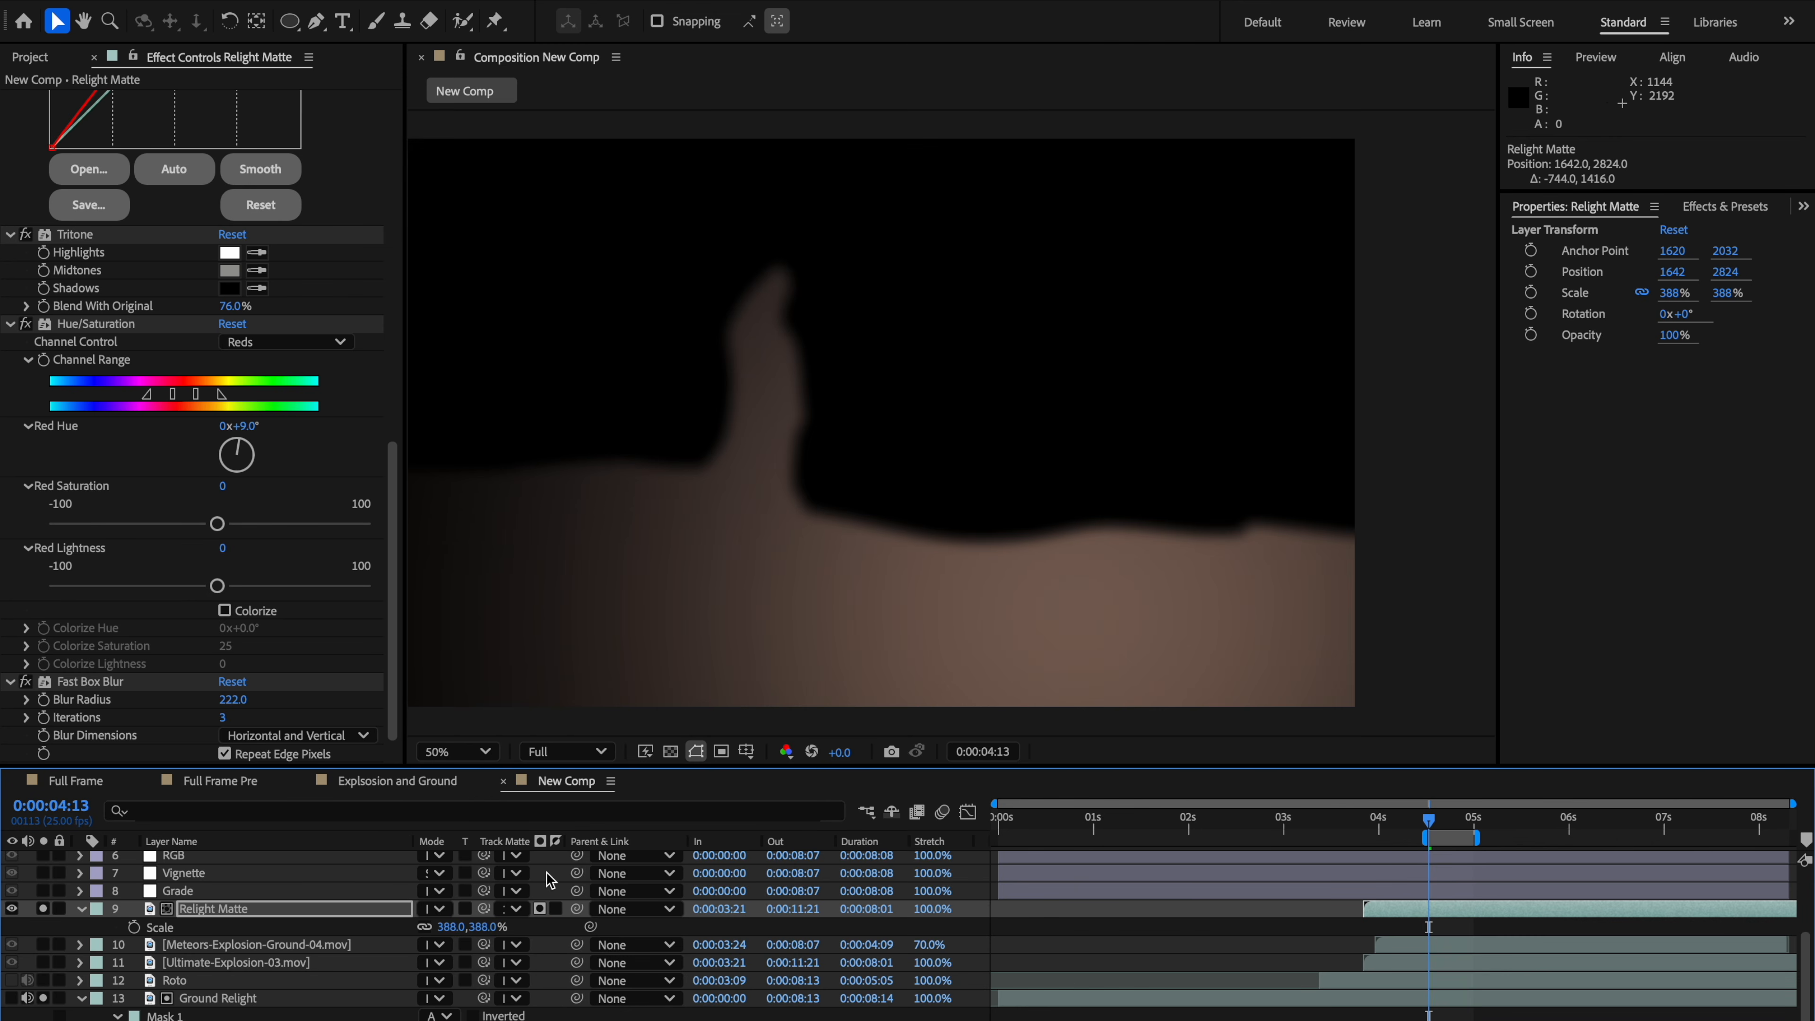
pyautogui.click(540, 909)
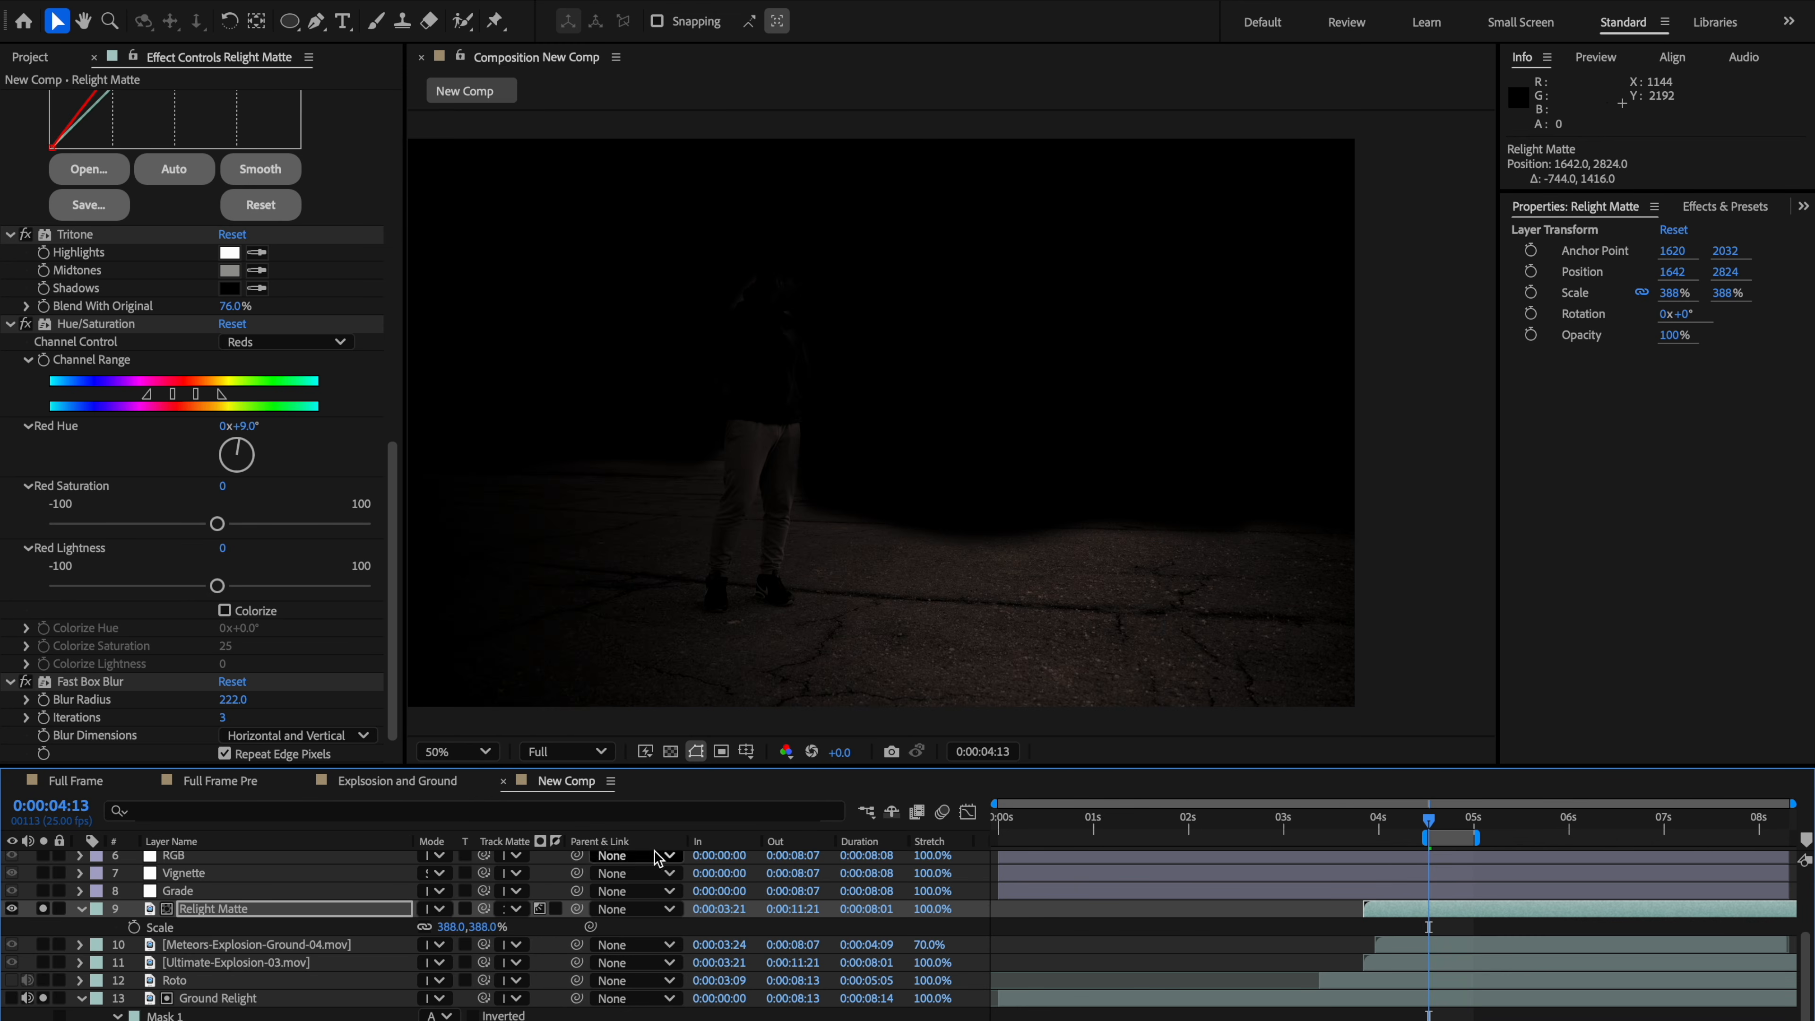
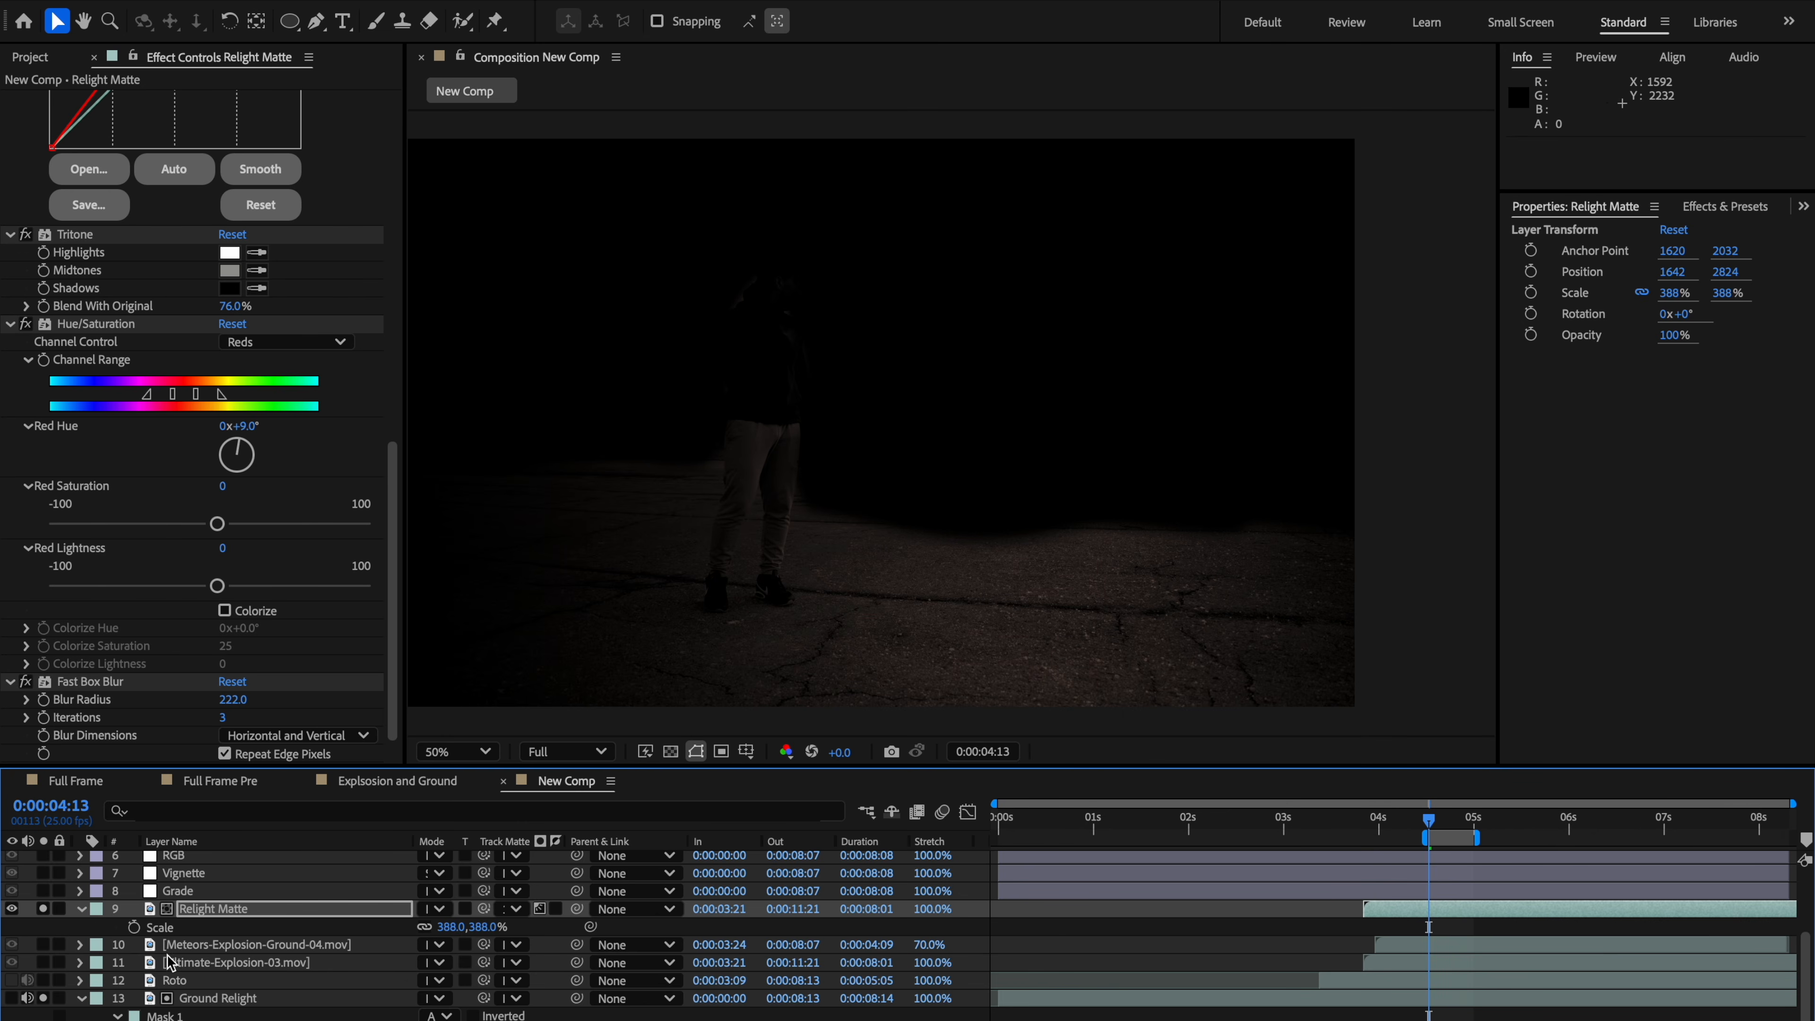
# Step: Turn off solo on the Relight Matte layer to view the full composite
pyautogui.click(43, 908)
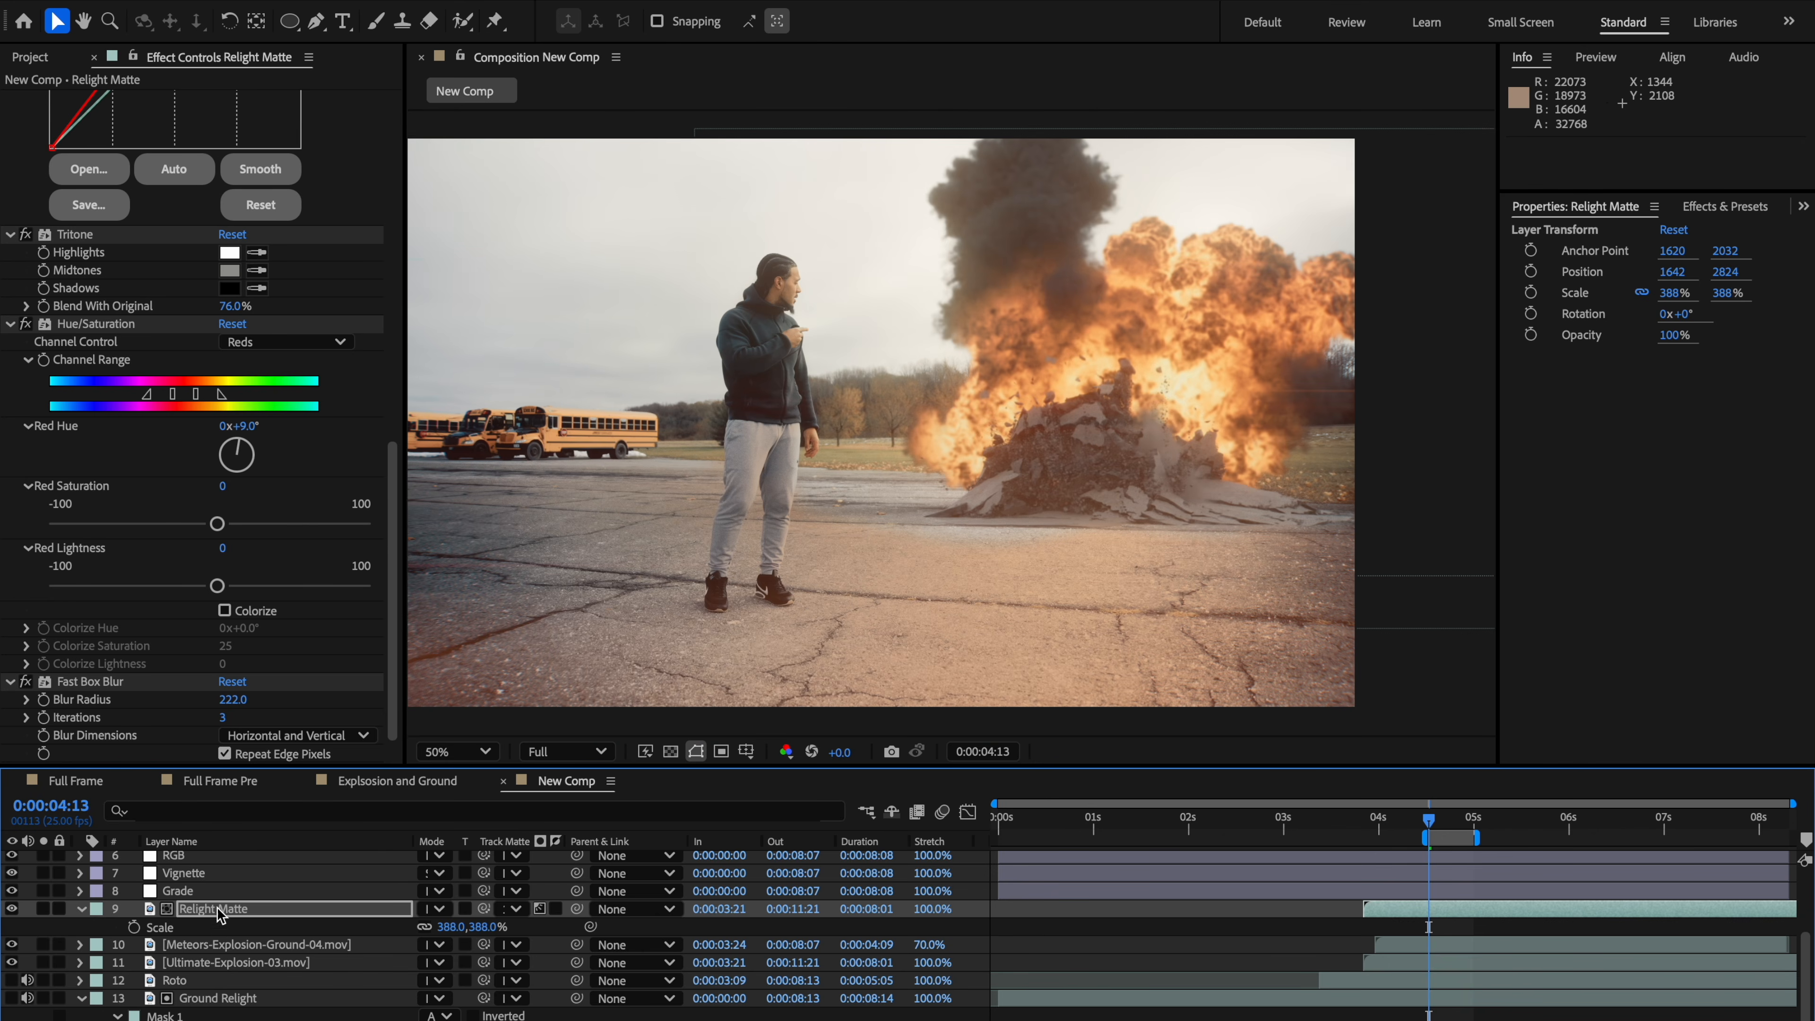
pyautogui.press('Return')
pyautogui.scroll(-1, 217, 1015)
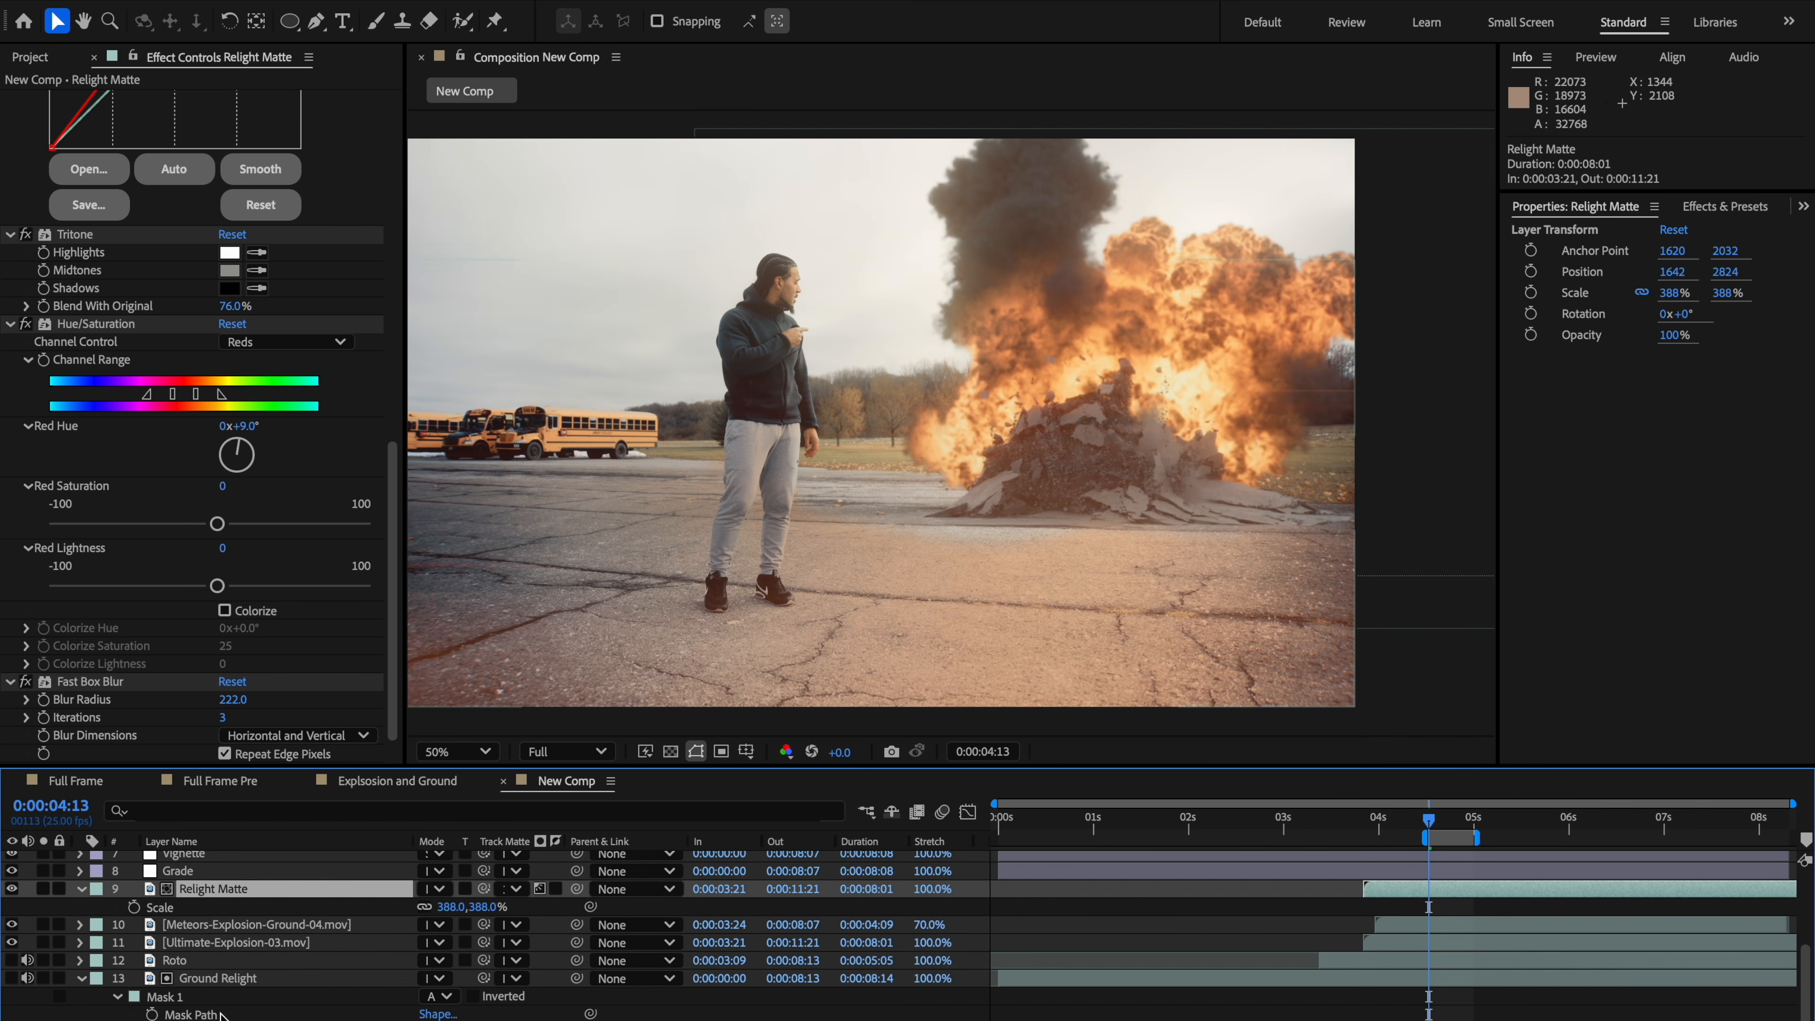
# Step: Reshape the Ground Relight layer's mask by moving its ground-line vertices higher around the explosion base
pyautogui.click(221, 984)
pyautogui.moveTo(993, 540); pyautogui.dragTo(990, 502)
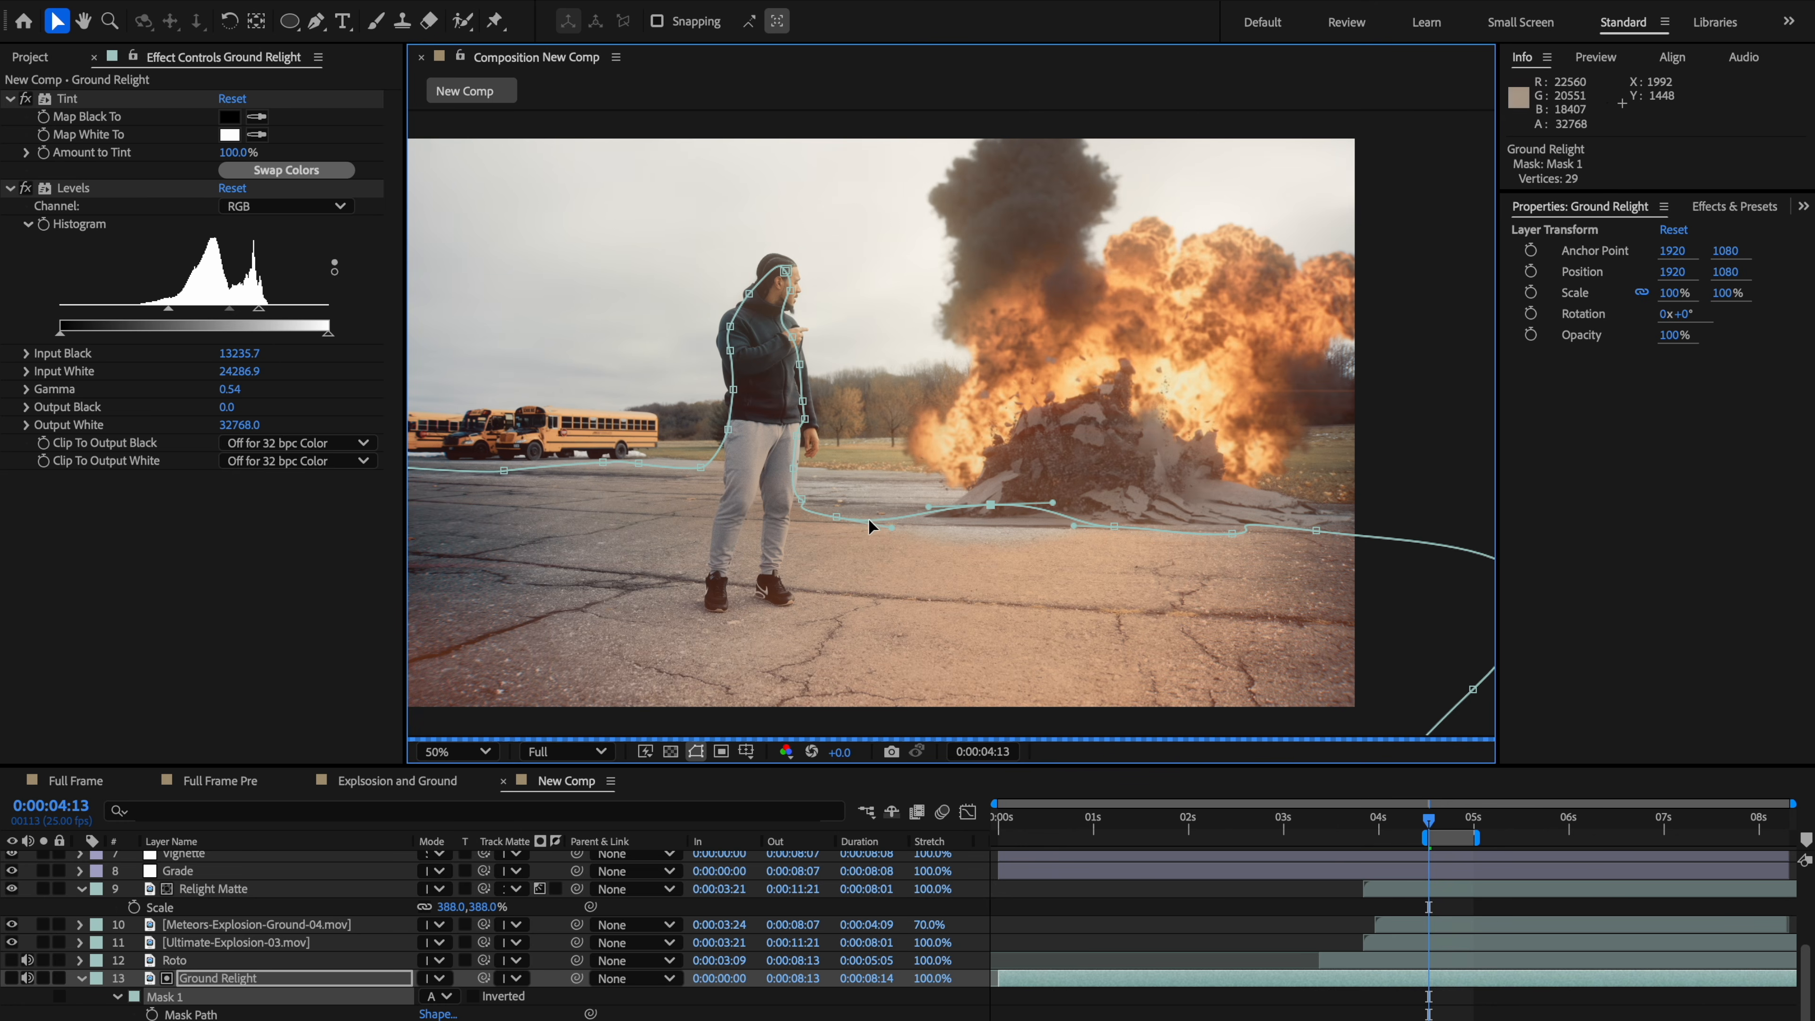
pyautogui.moveTo(836, 516); pyautogui.dragTo(836, 498)
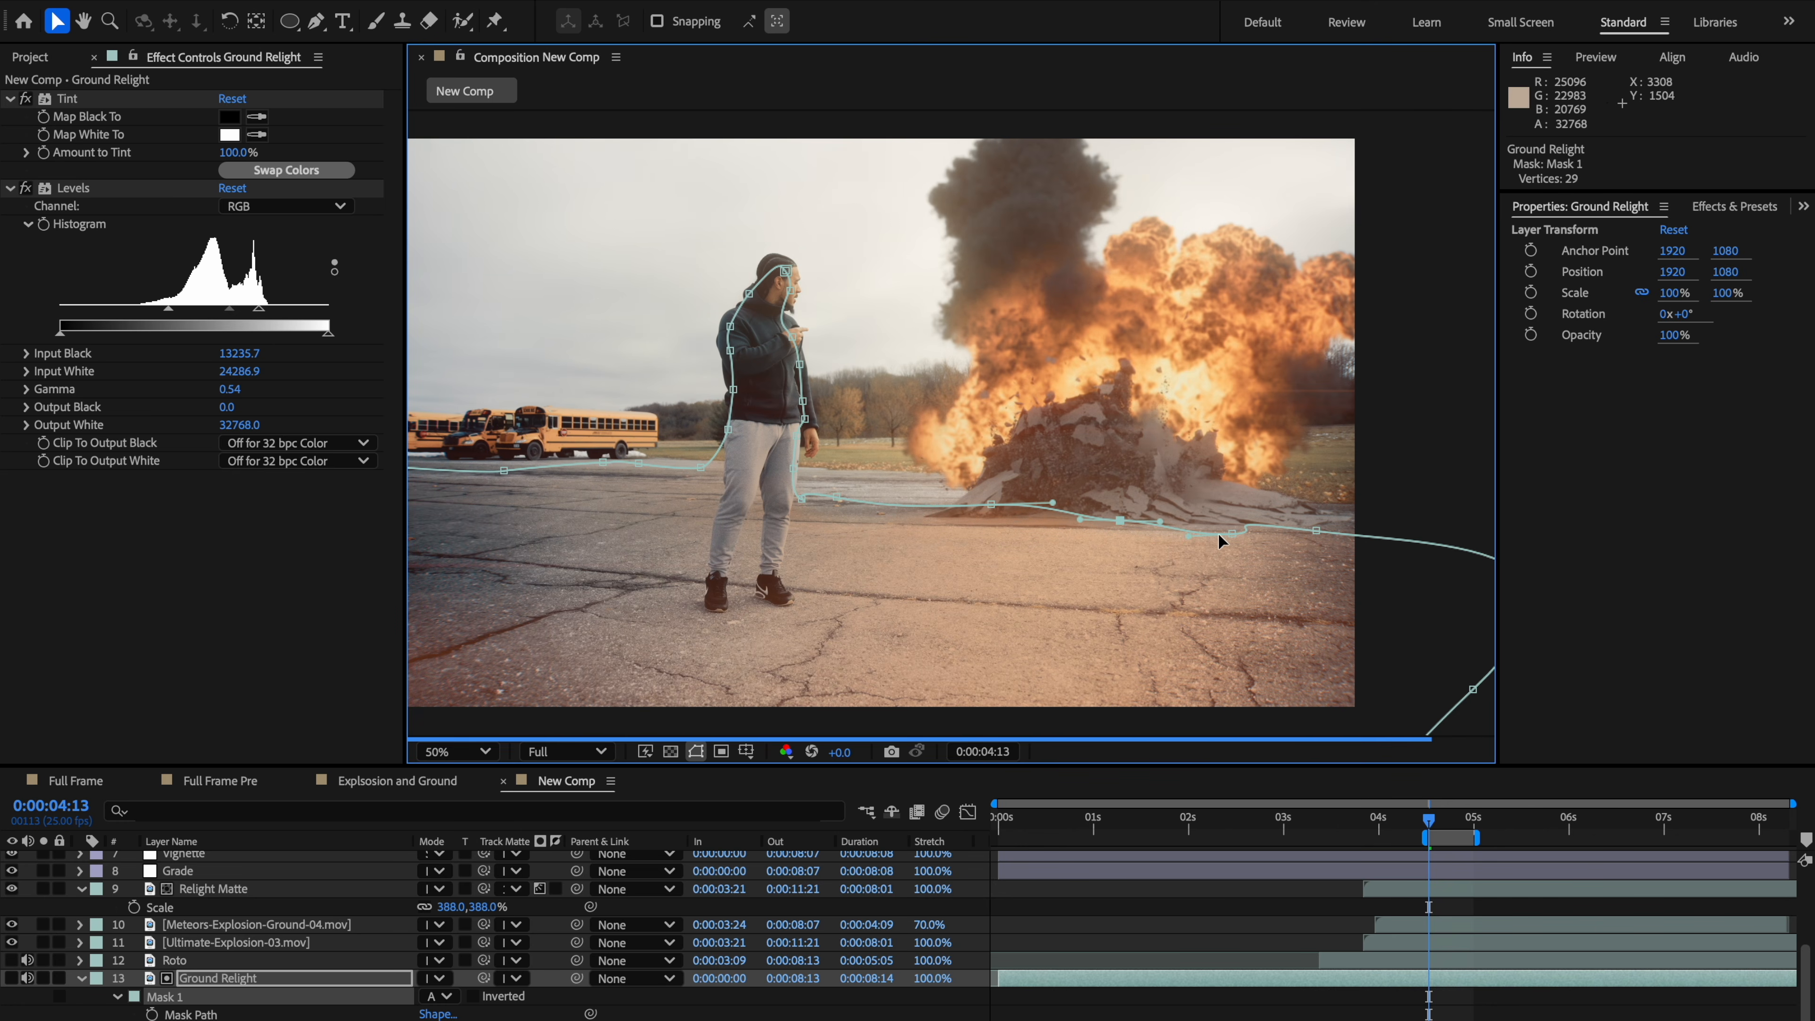
pyautogui.moveTo(1230, 533); pyautogui.dragTo(1332, 506)
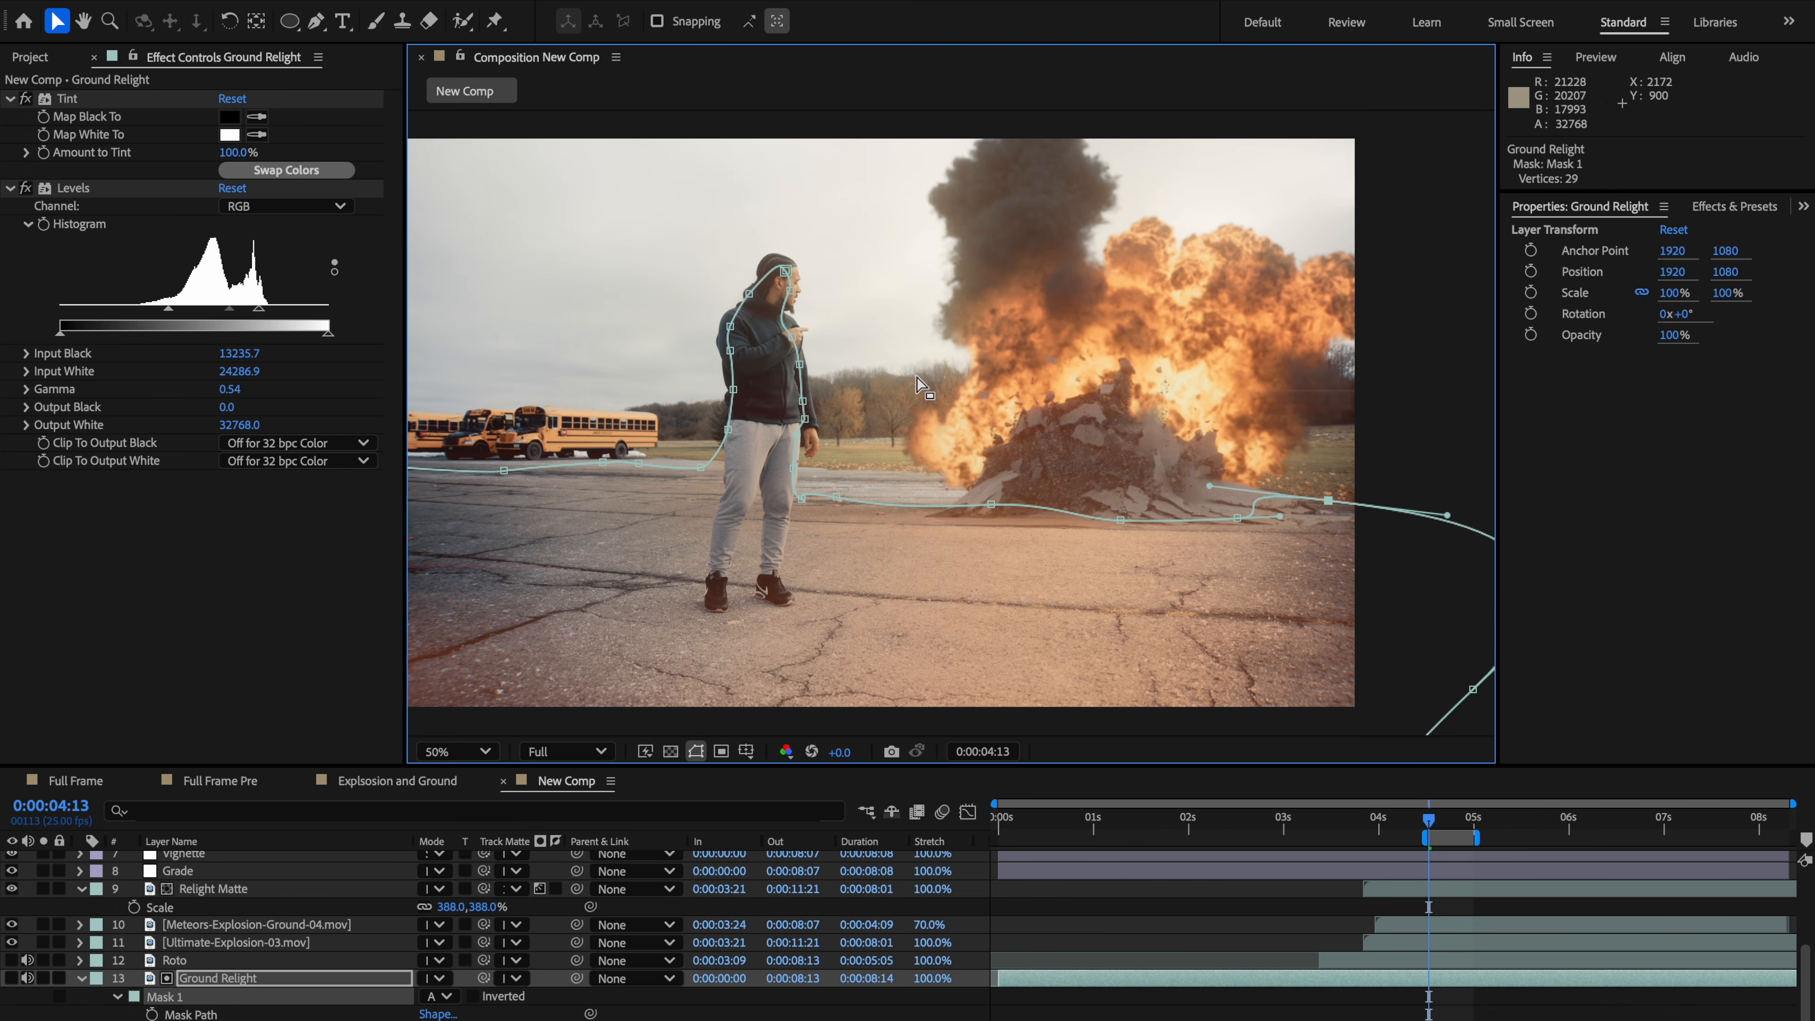
# Step: Set the Ground Relight layer's Levels gamma to 0.50
pyautogui.click(848, 643)
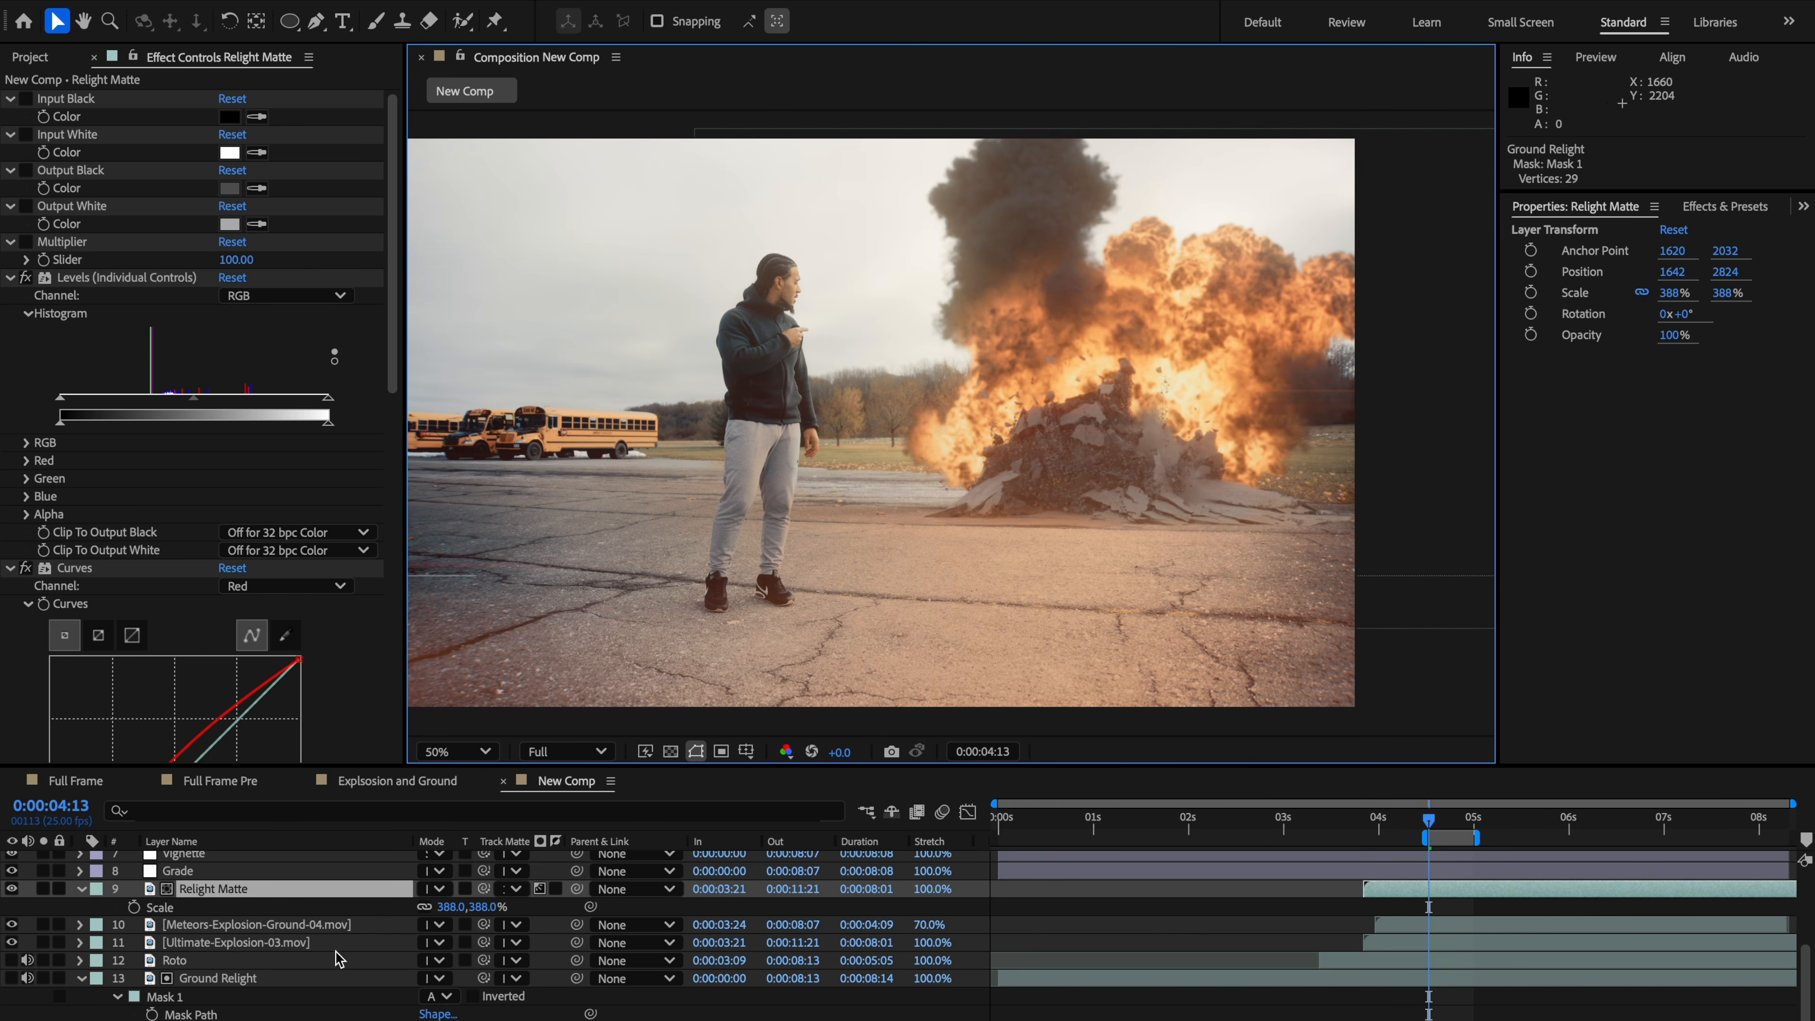
pyautogui.click(217, 980)
pyautogui.scroll(3, 234, 988)
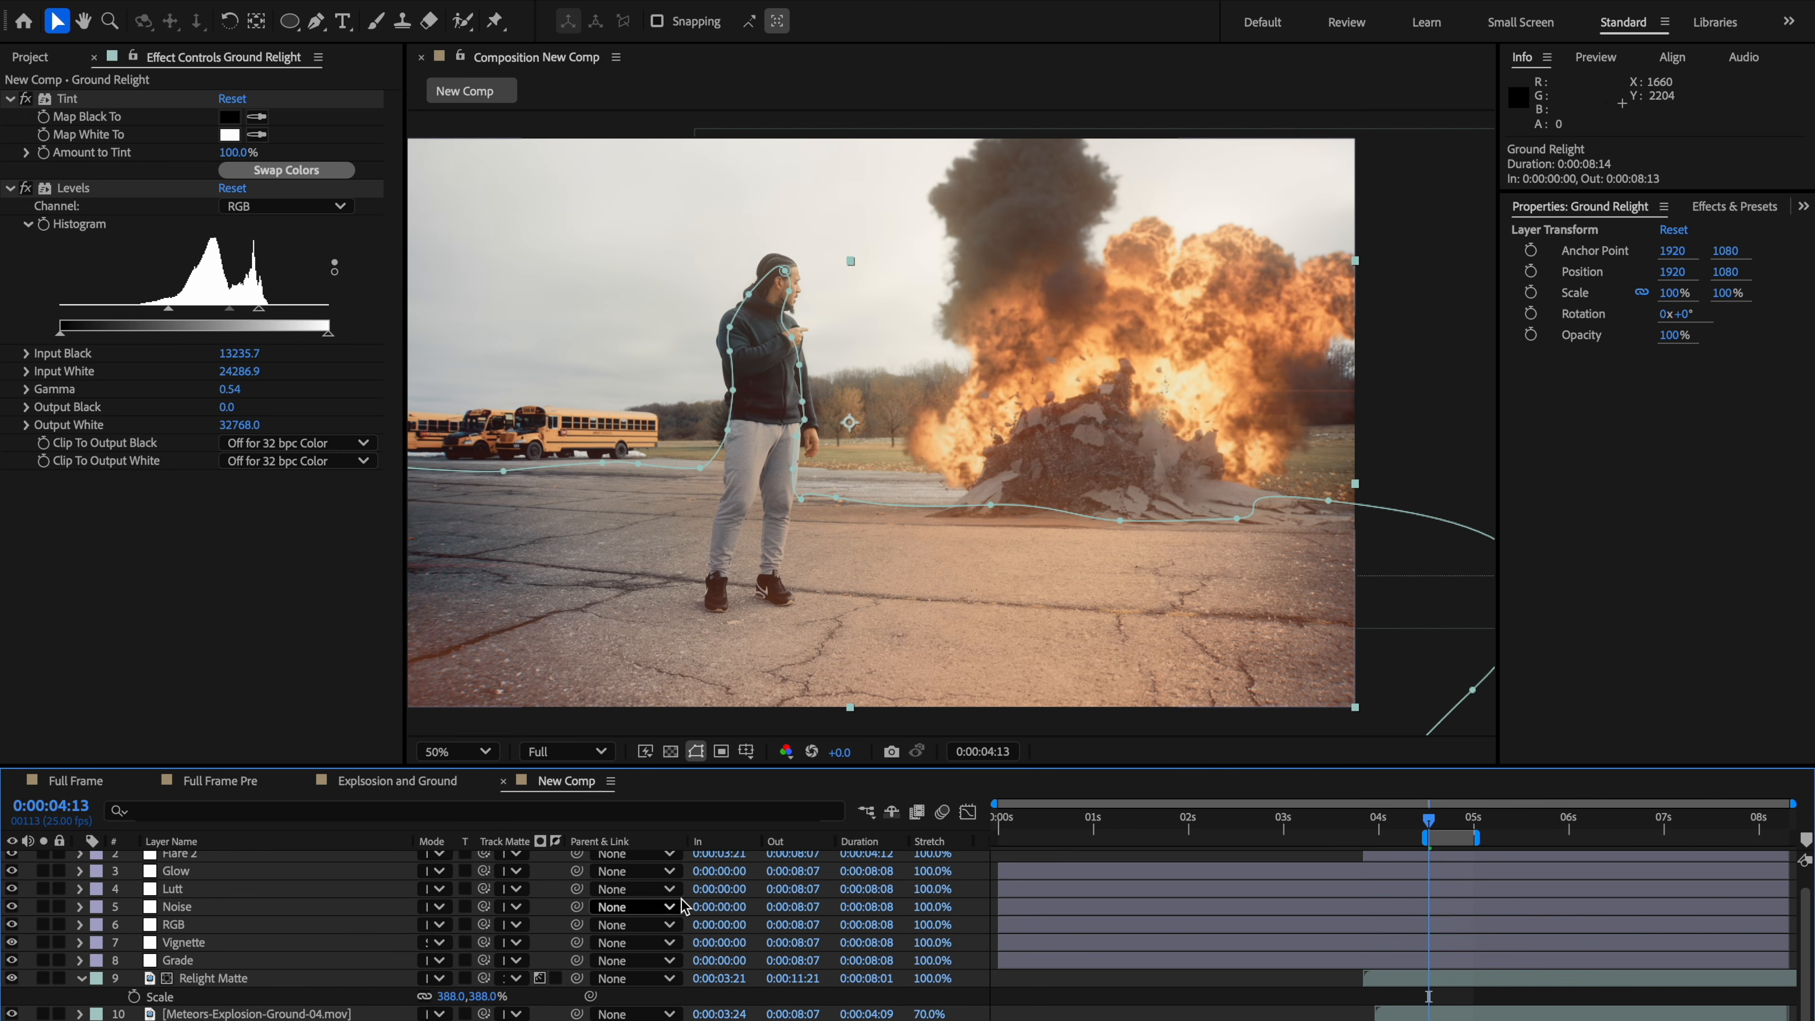
pyautogui.click(697, 752)
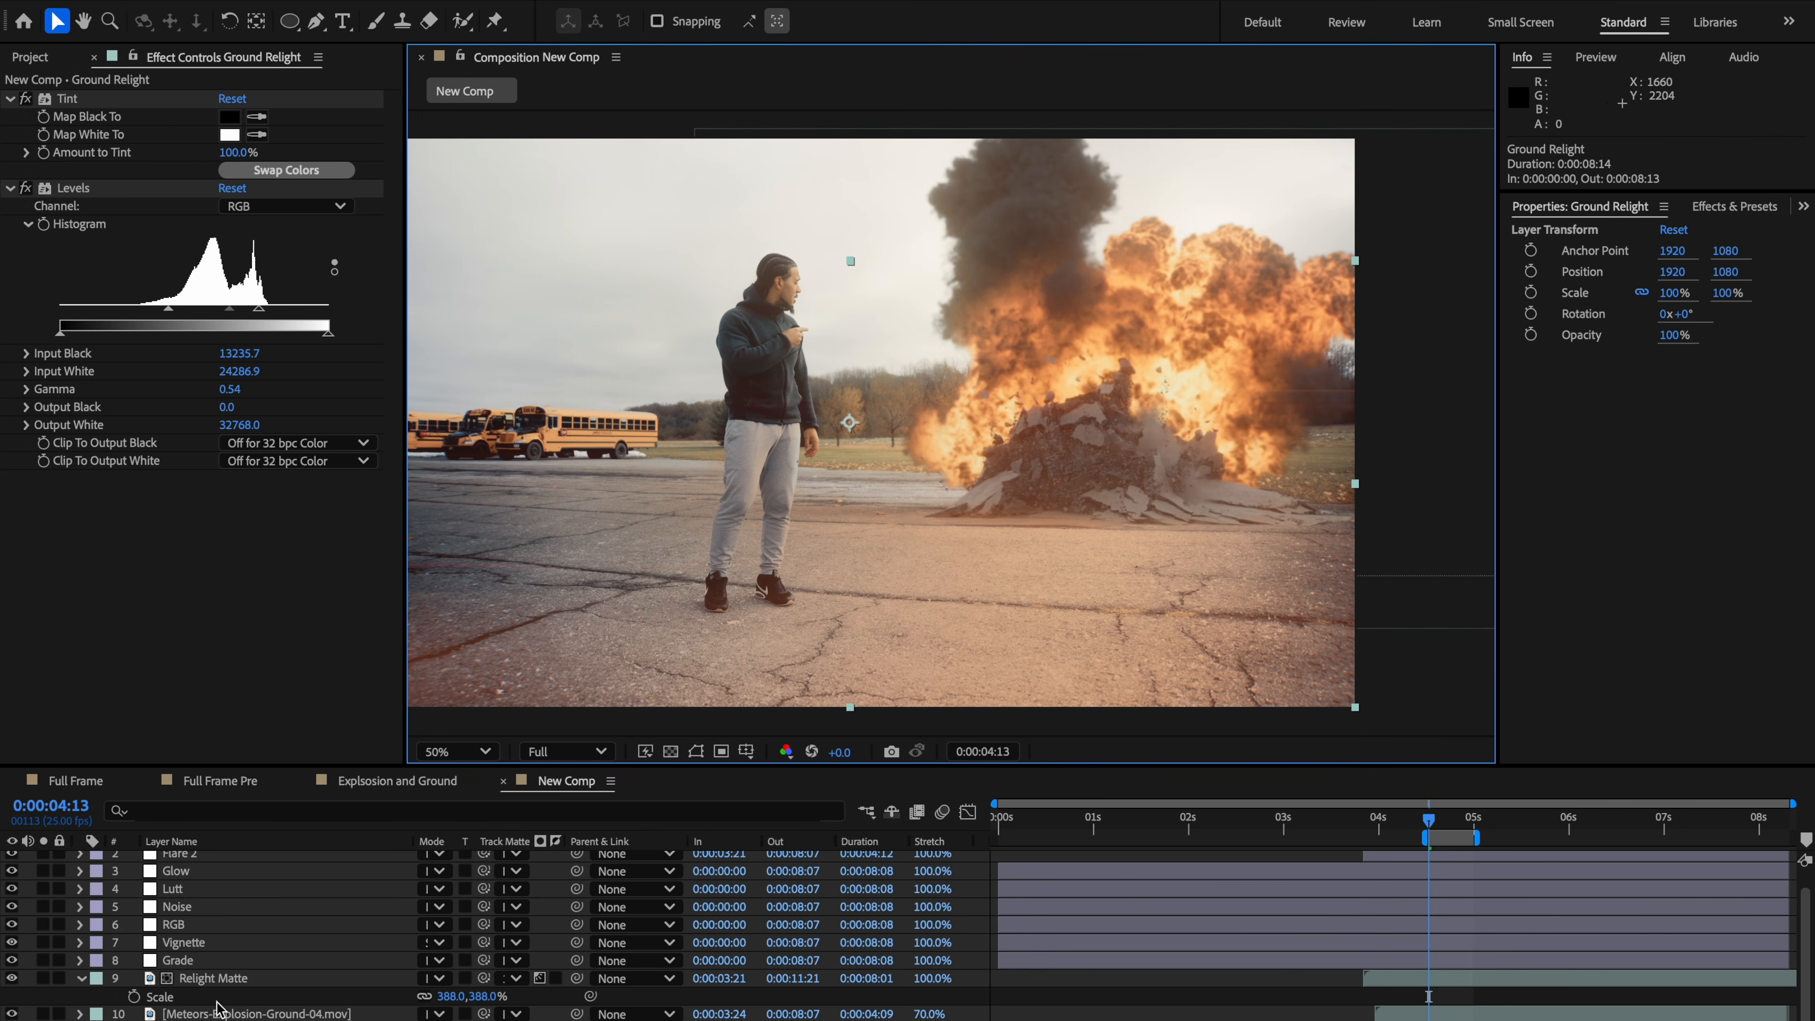
pyautogui.scroll(-3, 500, 936)
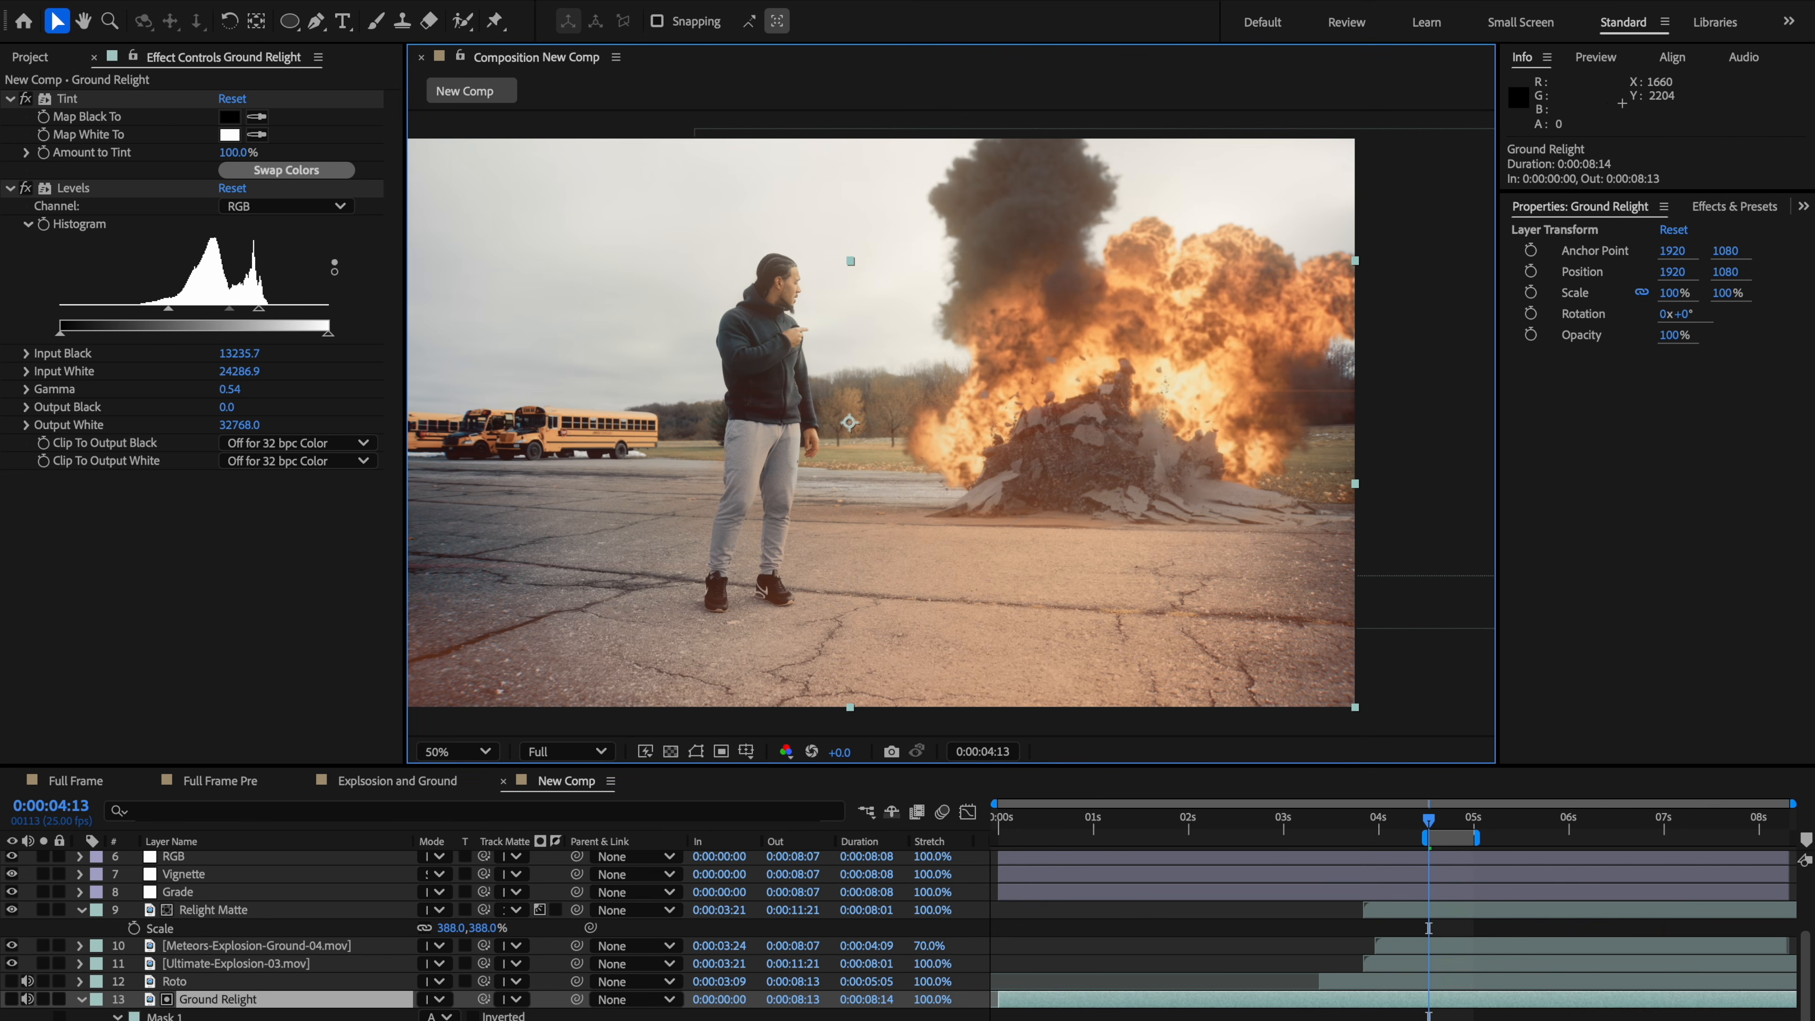
pyautogui.click(12, 910)
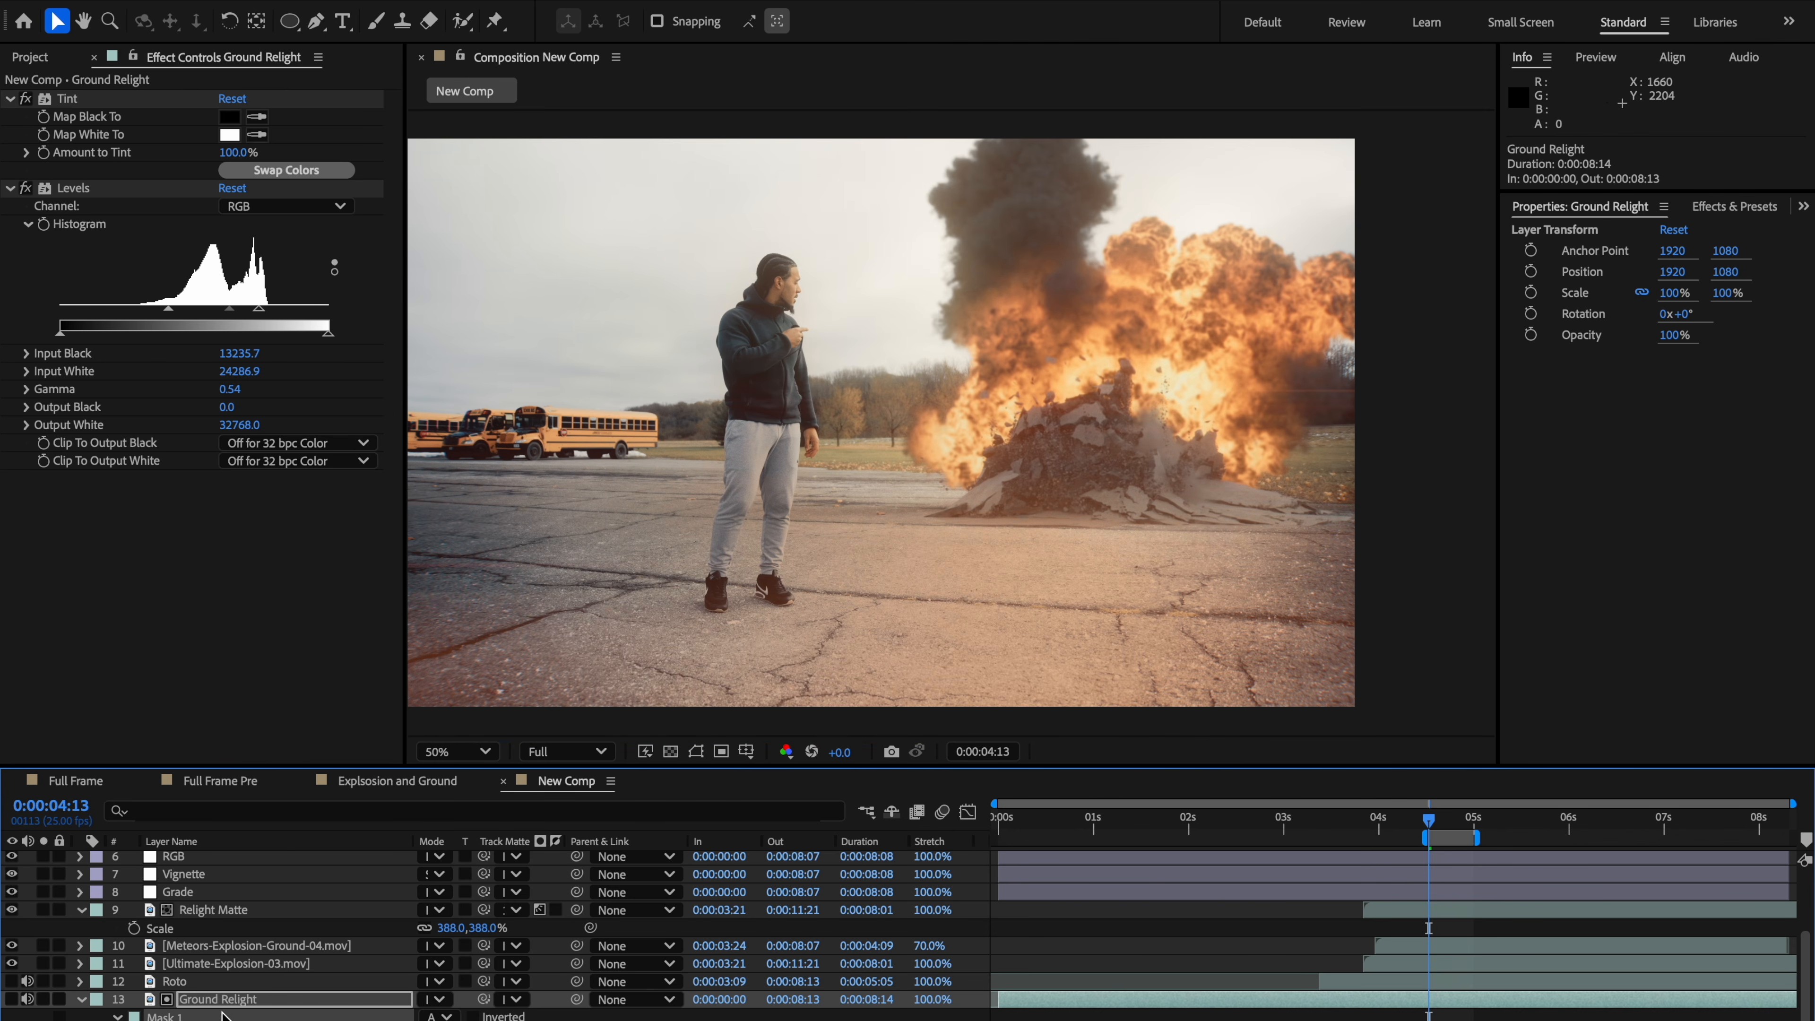
pyautogui.moveTo(229, 308); pyautogui.dragTo(208, 315)
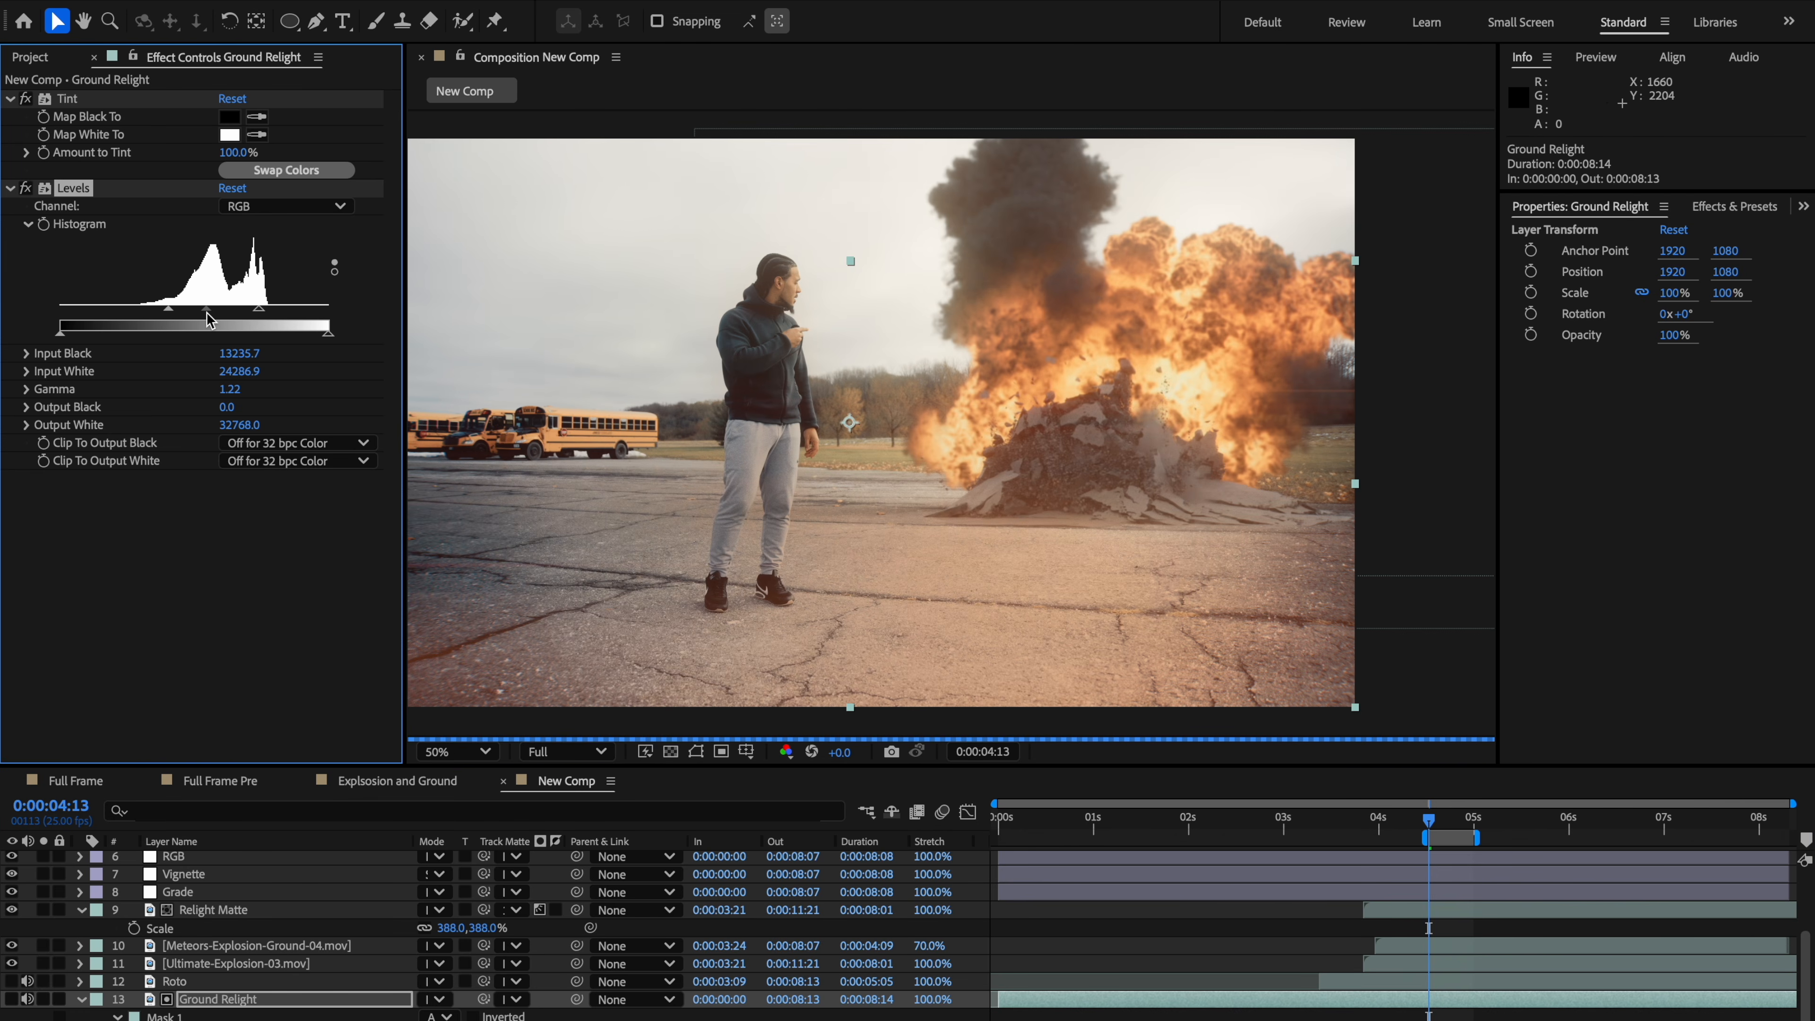
pyautogui.moveTo(208, 315); pyautogui.dragTo(240, 317)
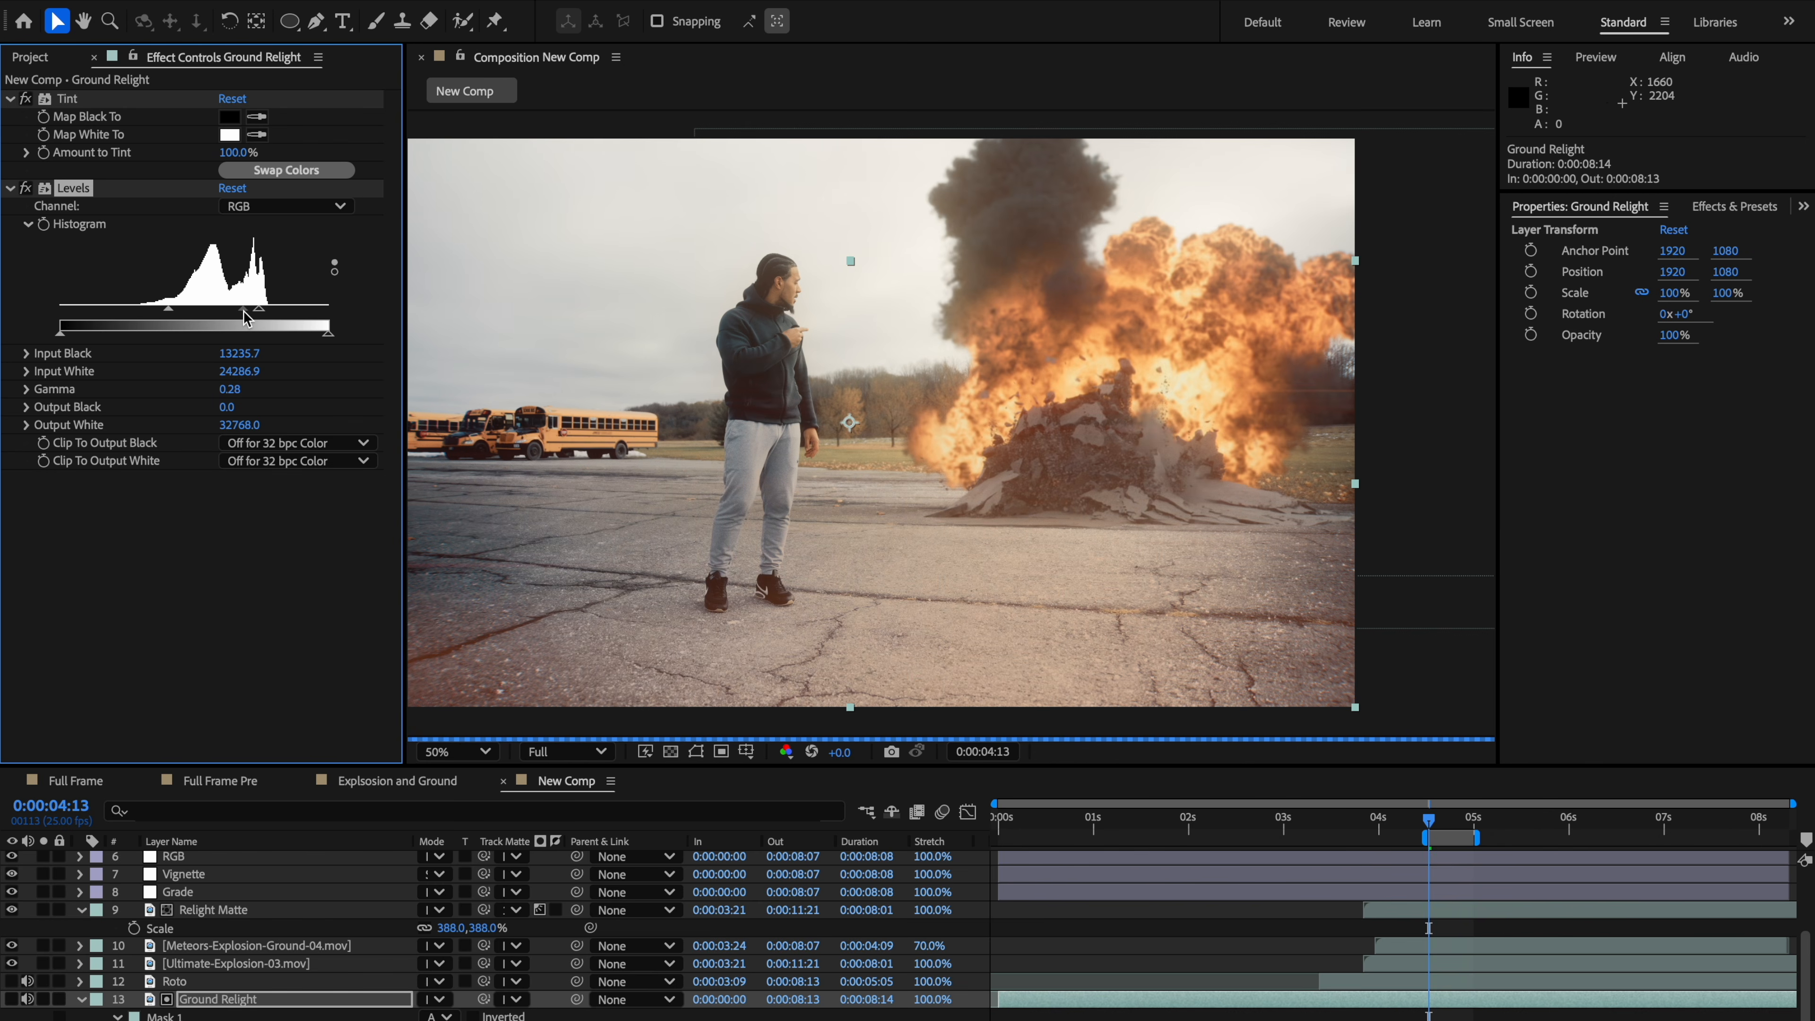
pyautogui.moveTo(247, 318); pyautogui.dragTo(235, 321)
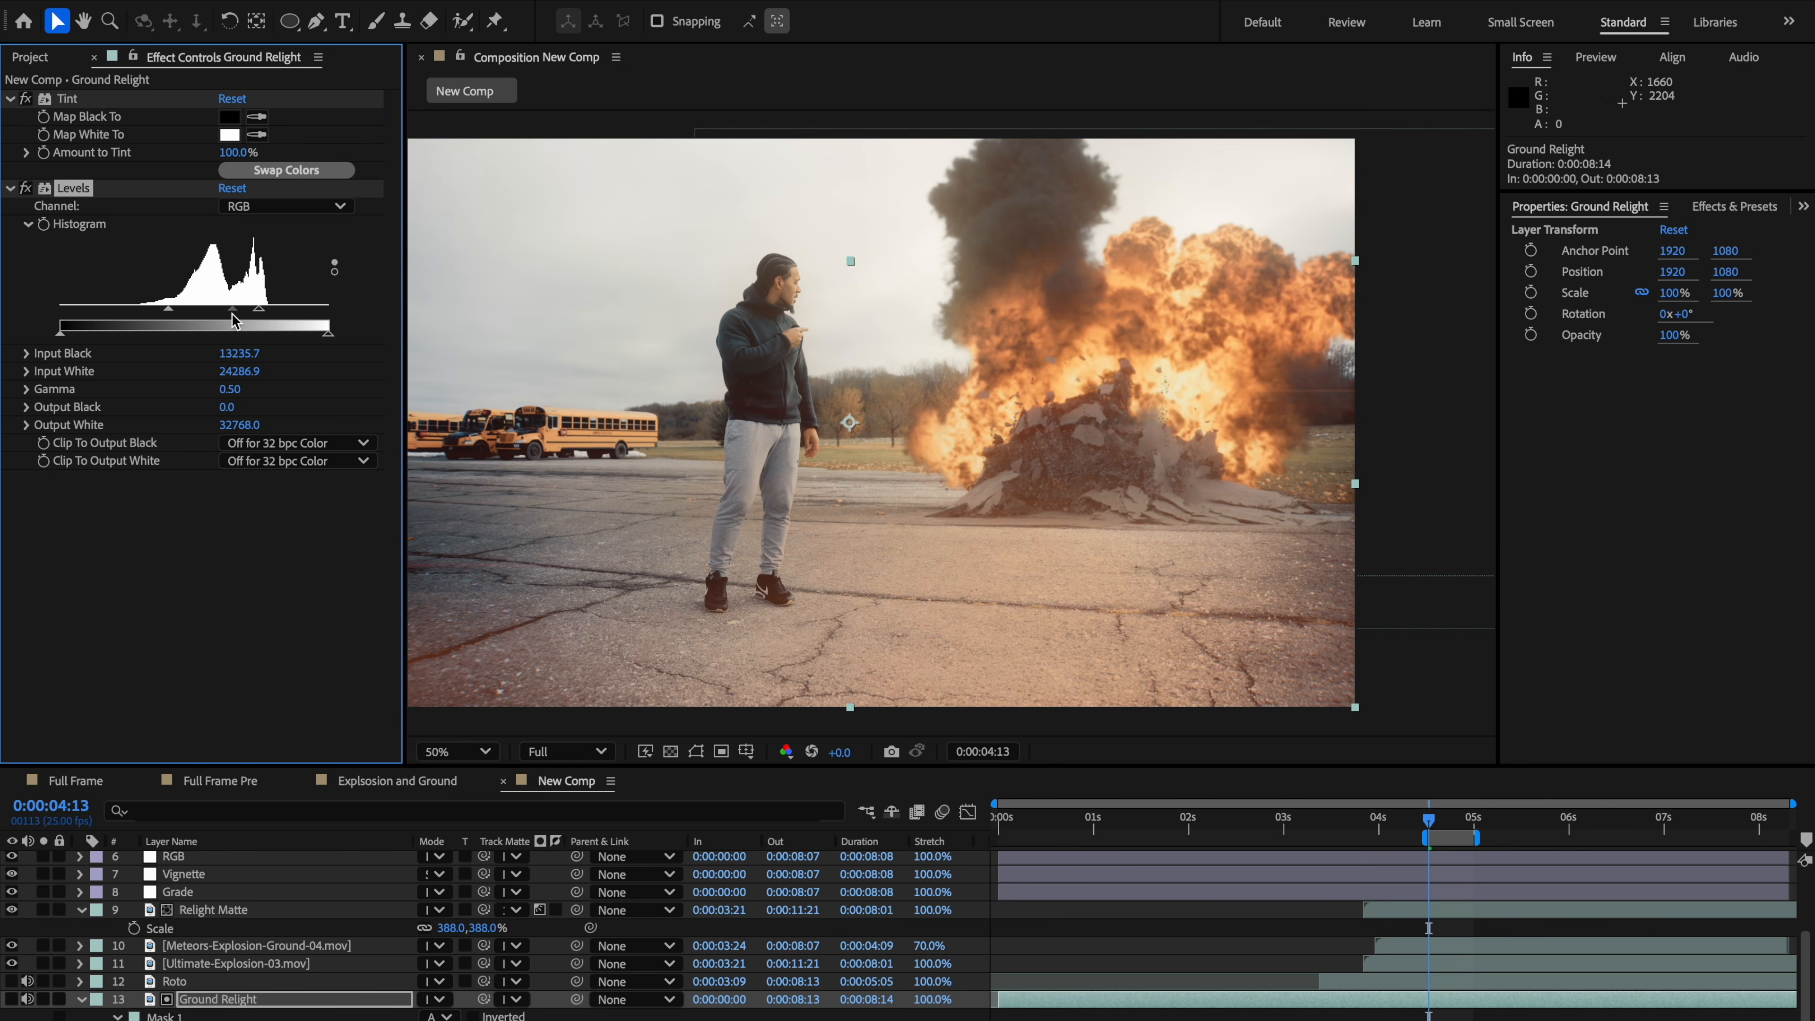
# Step: Play back and pan the composition to review the ground relight effect
pyautogui.click(759, 438)
pyautogui.press(',')
pyautogui.press('.')
pyautogui.press('space')
pyautogui.moveTo(1043, 577); pyautogui.dragTo(1013, 545)
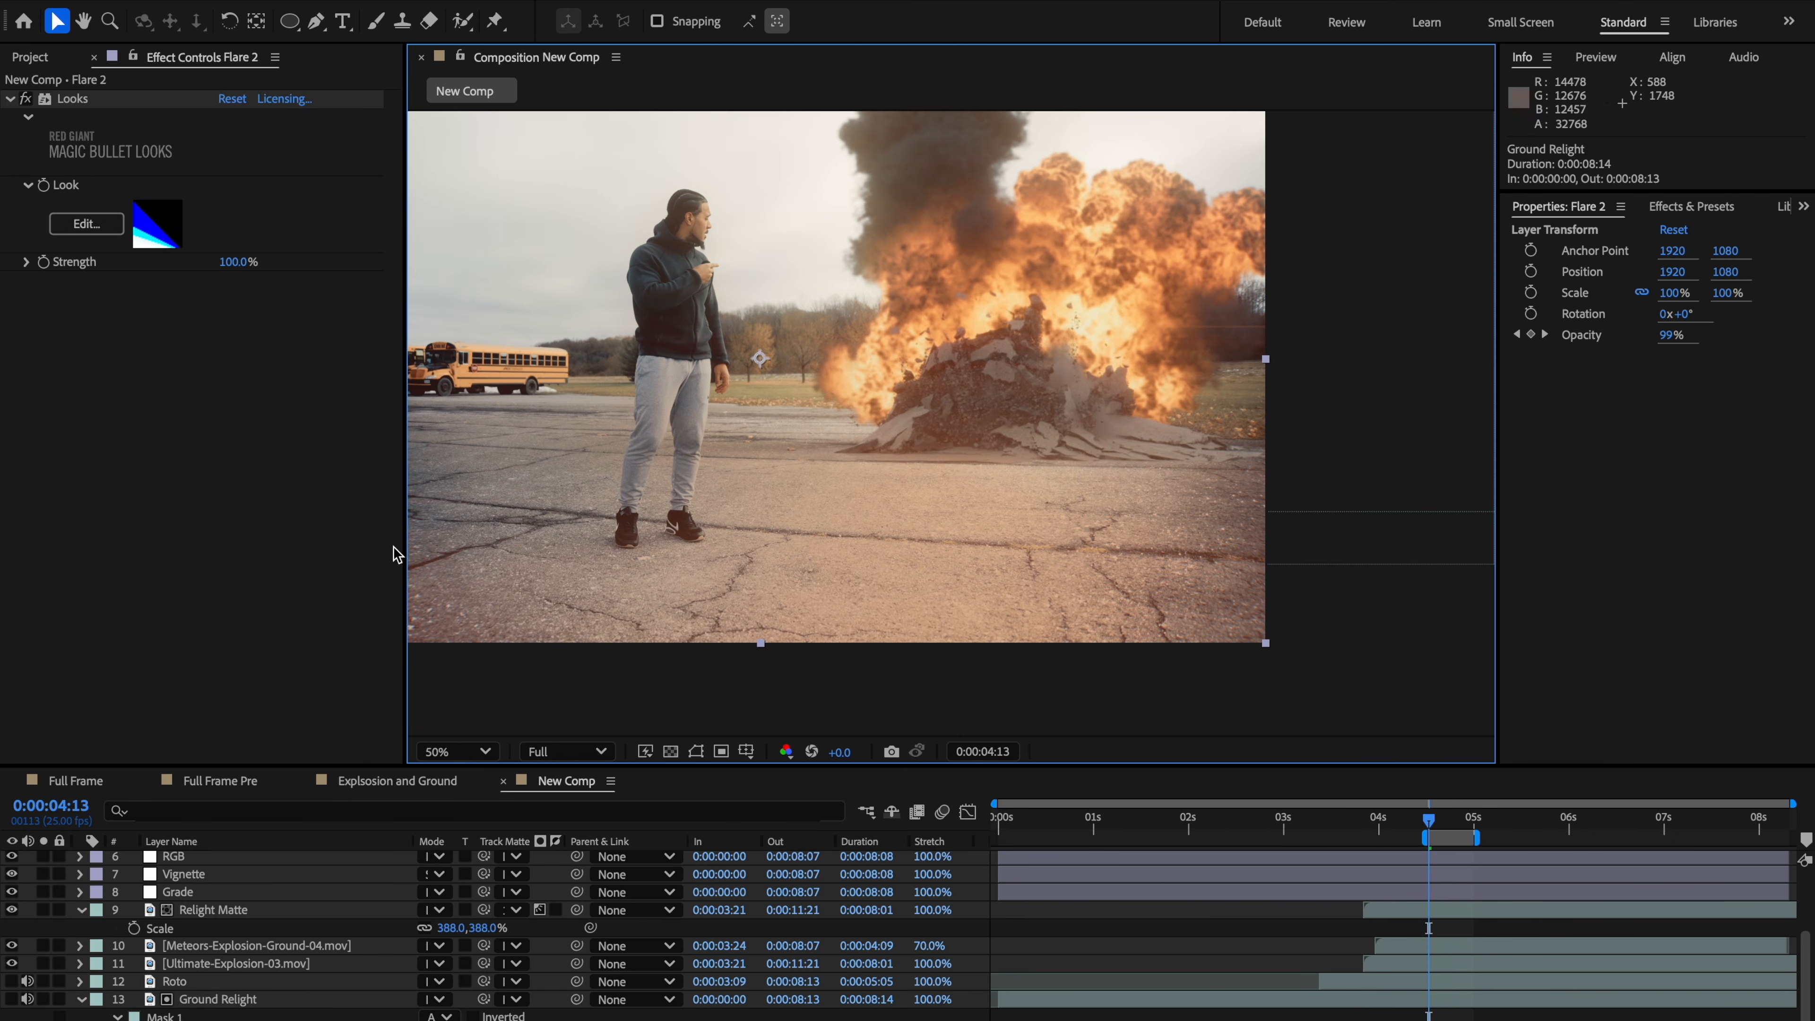
pyautogui.press('space')
pyautogui.moveTo(392, 547); pyautogui.dragTo(495, 531)
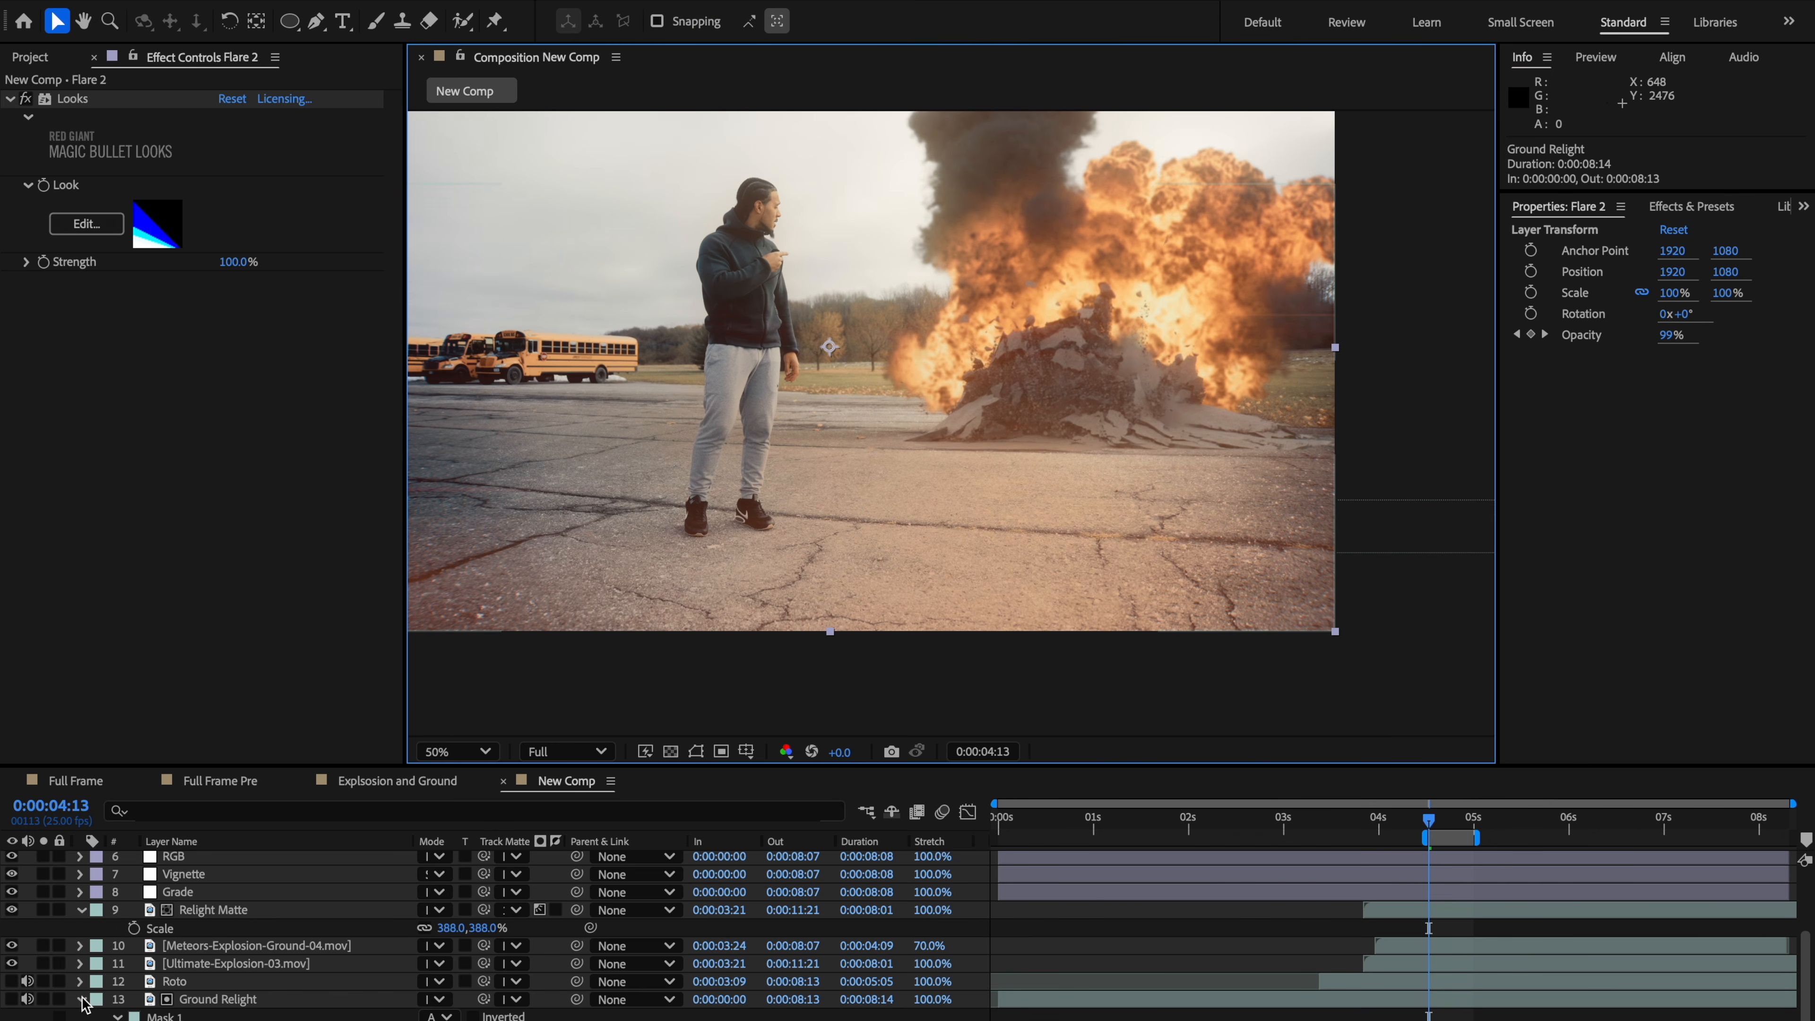
pyautogui.click(80, 1000)
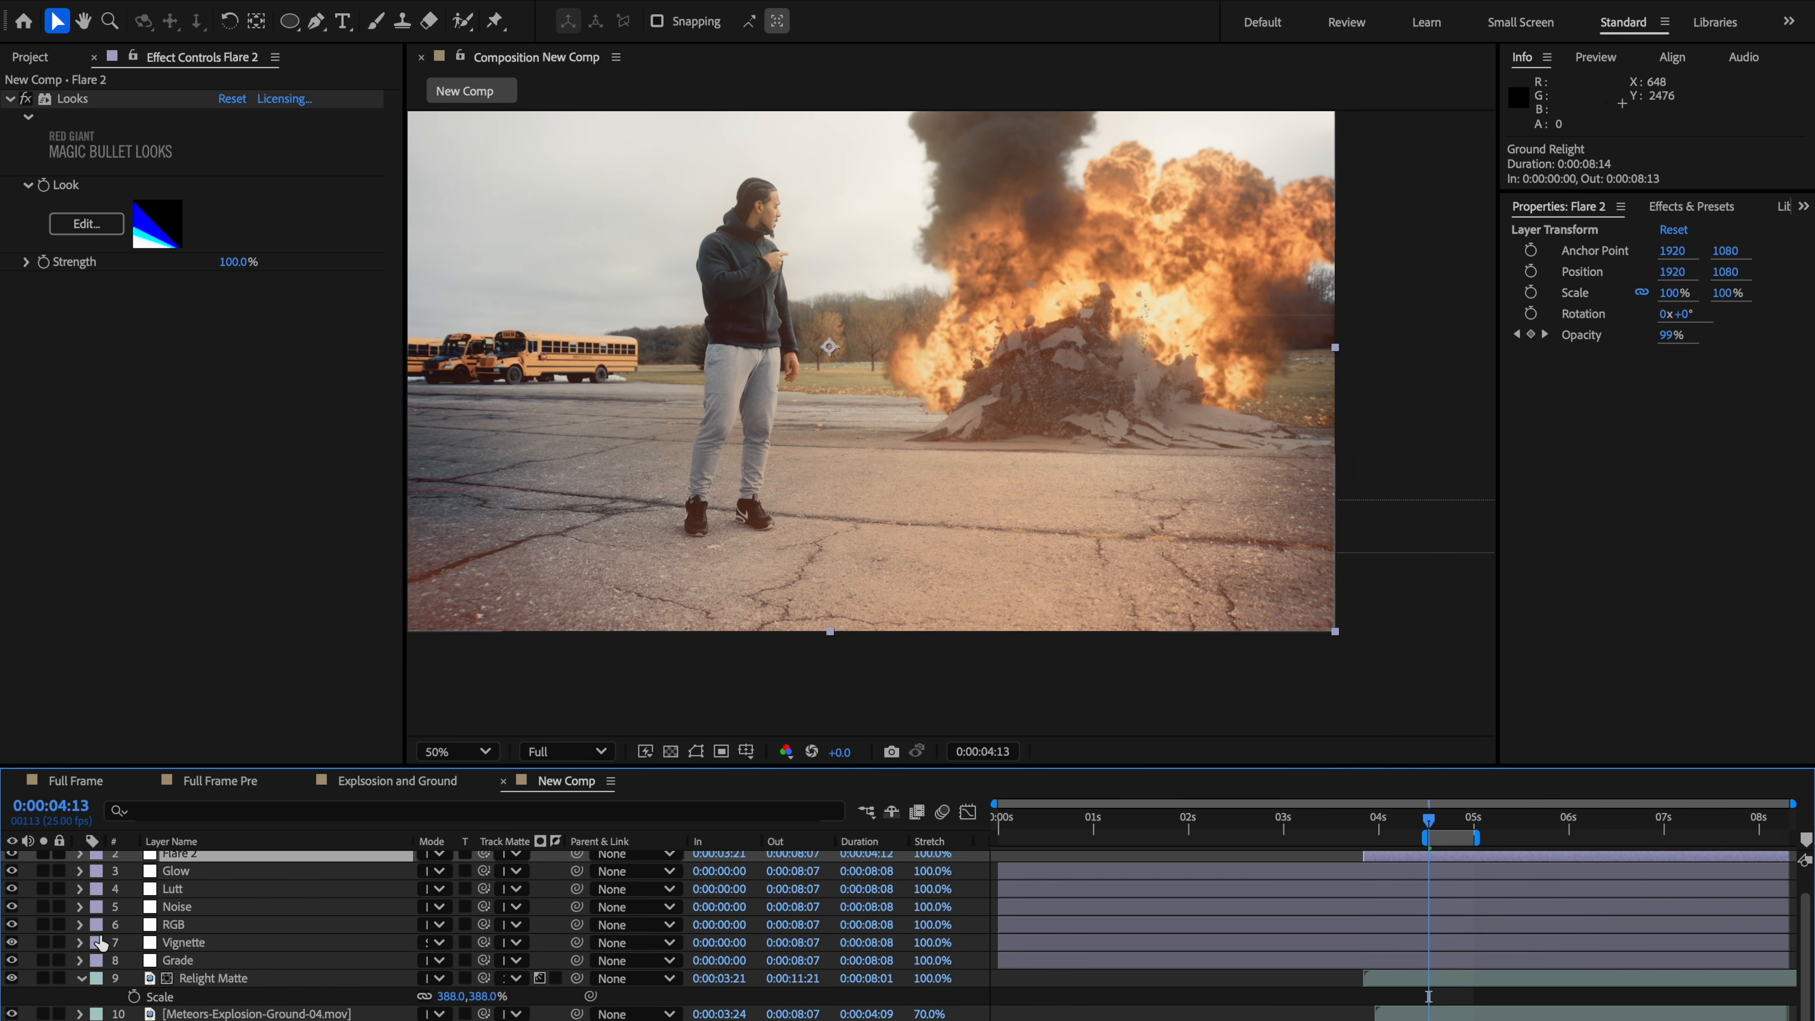
pyautogui.click(85, 981)
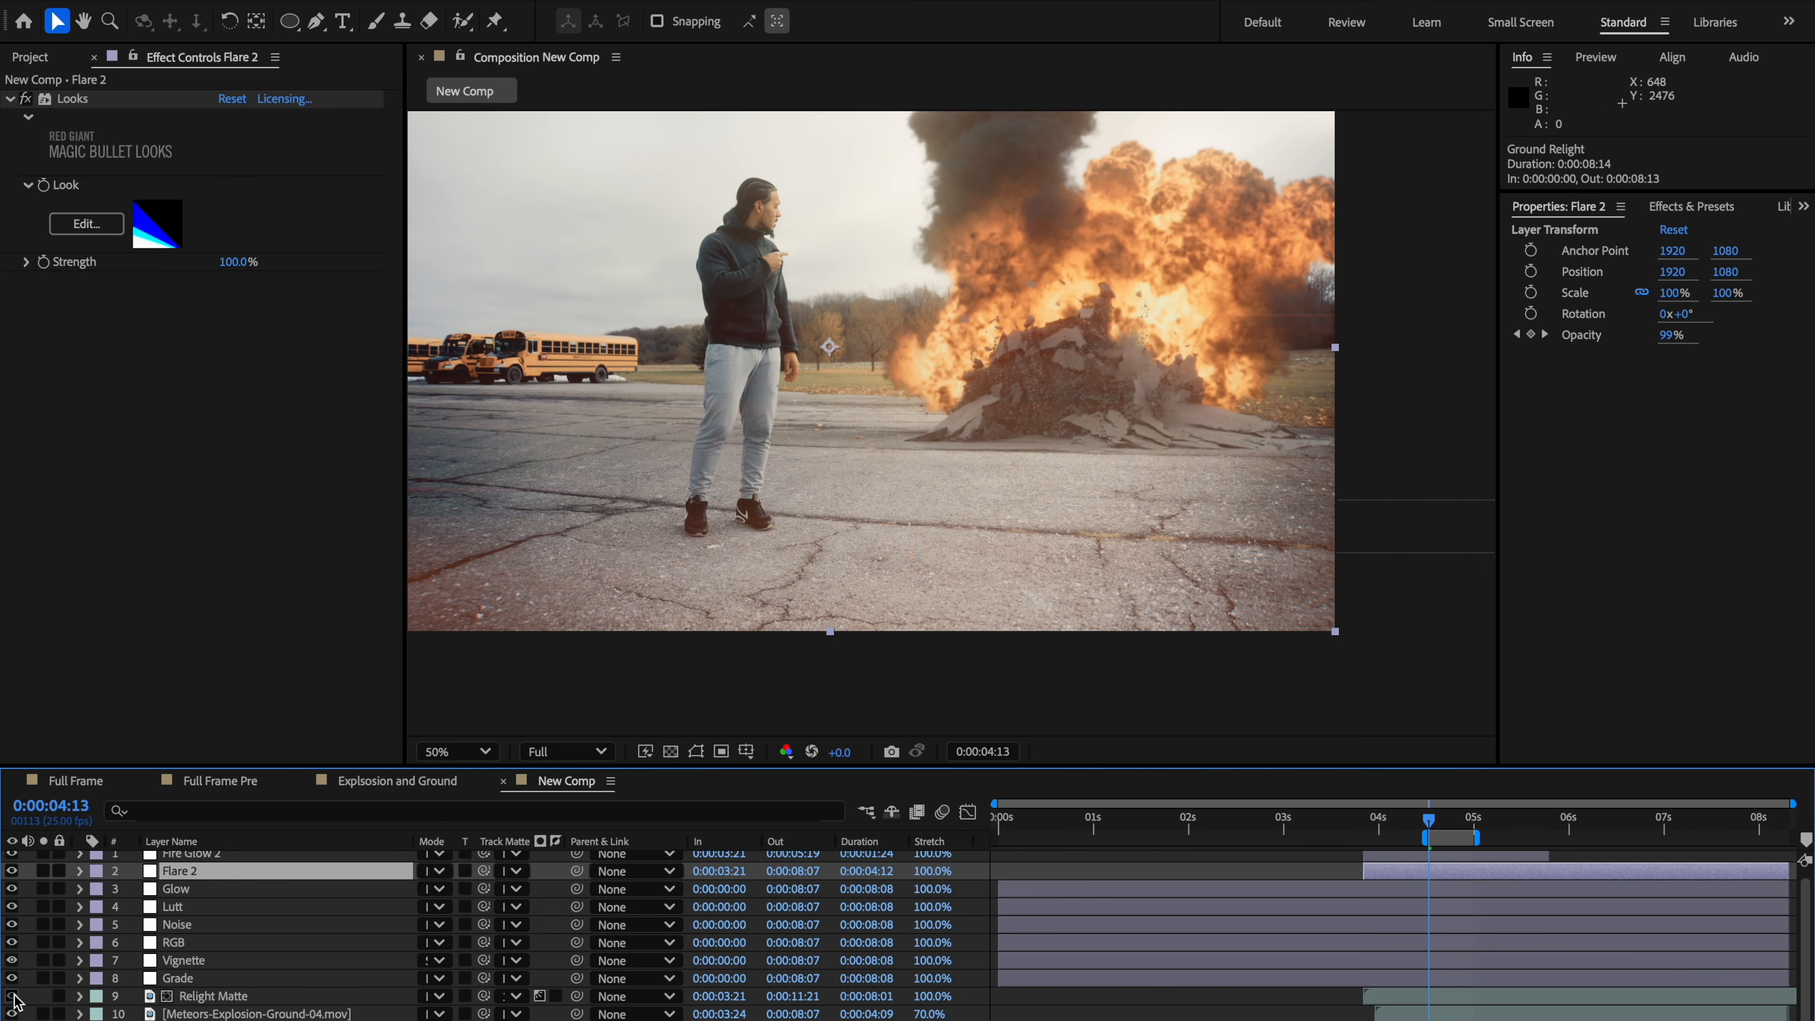
pyautogui.press('h')
pyautogui.moveTo(1011, 669); pyautogui.dragTo(964, 640)
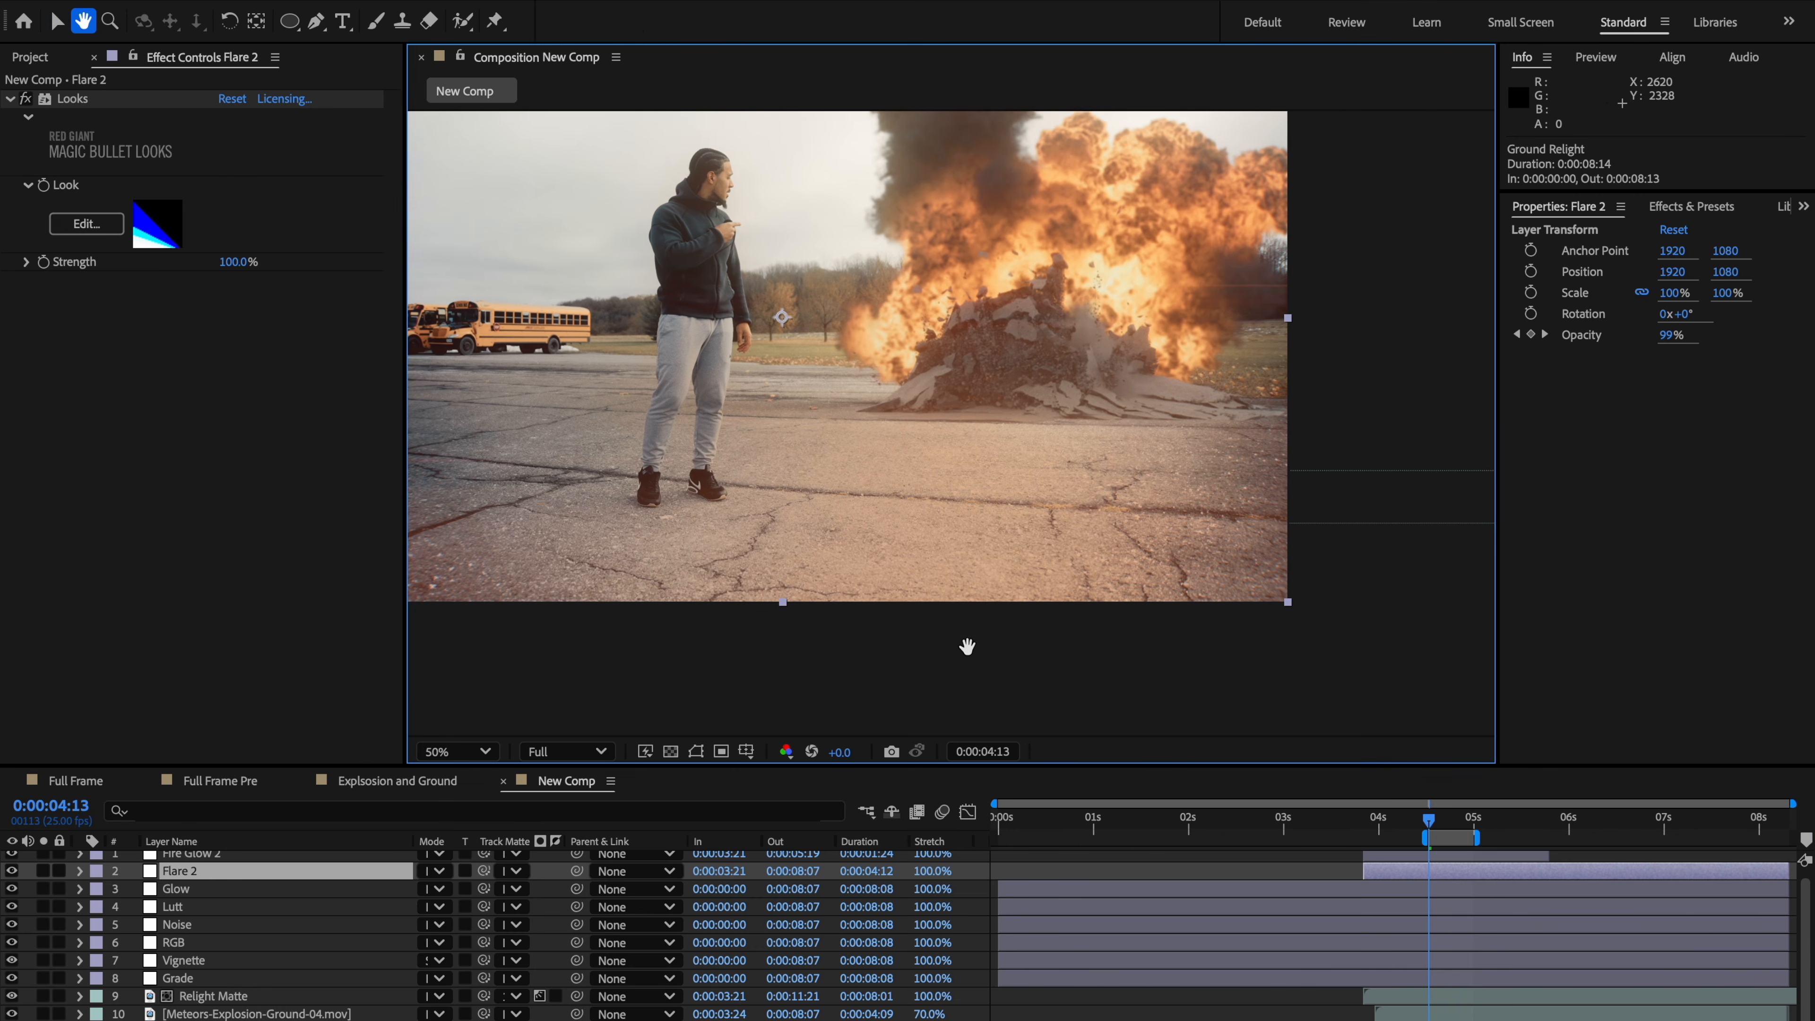
pyautogui.press('v')
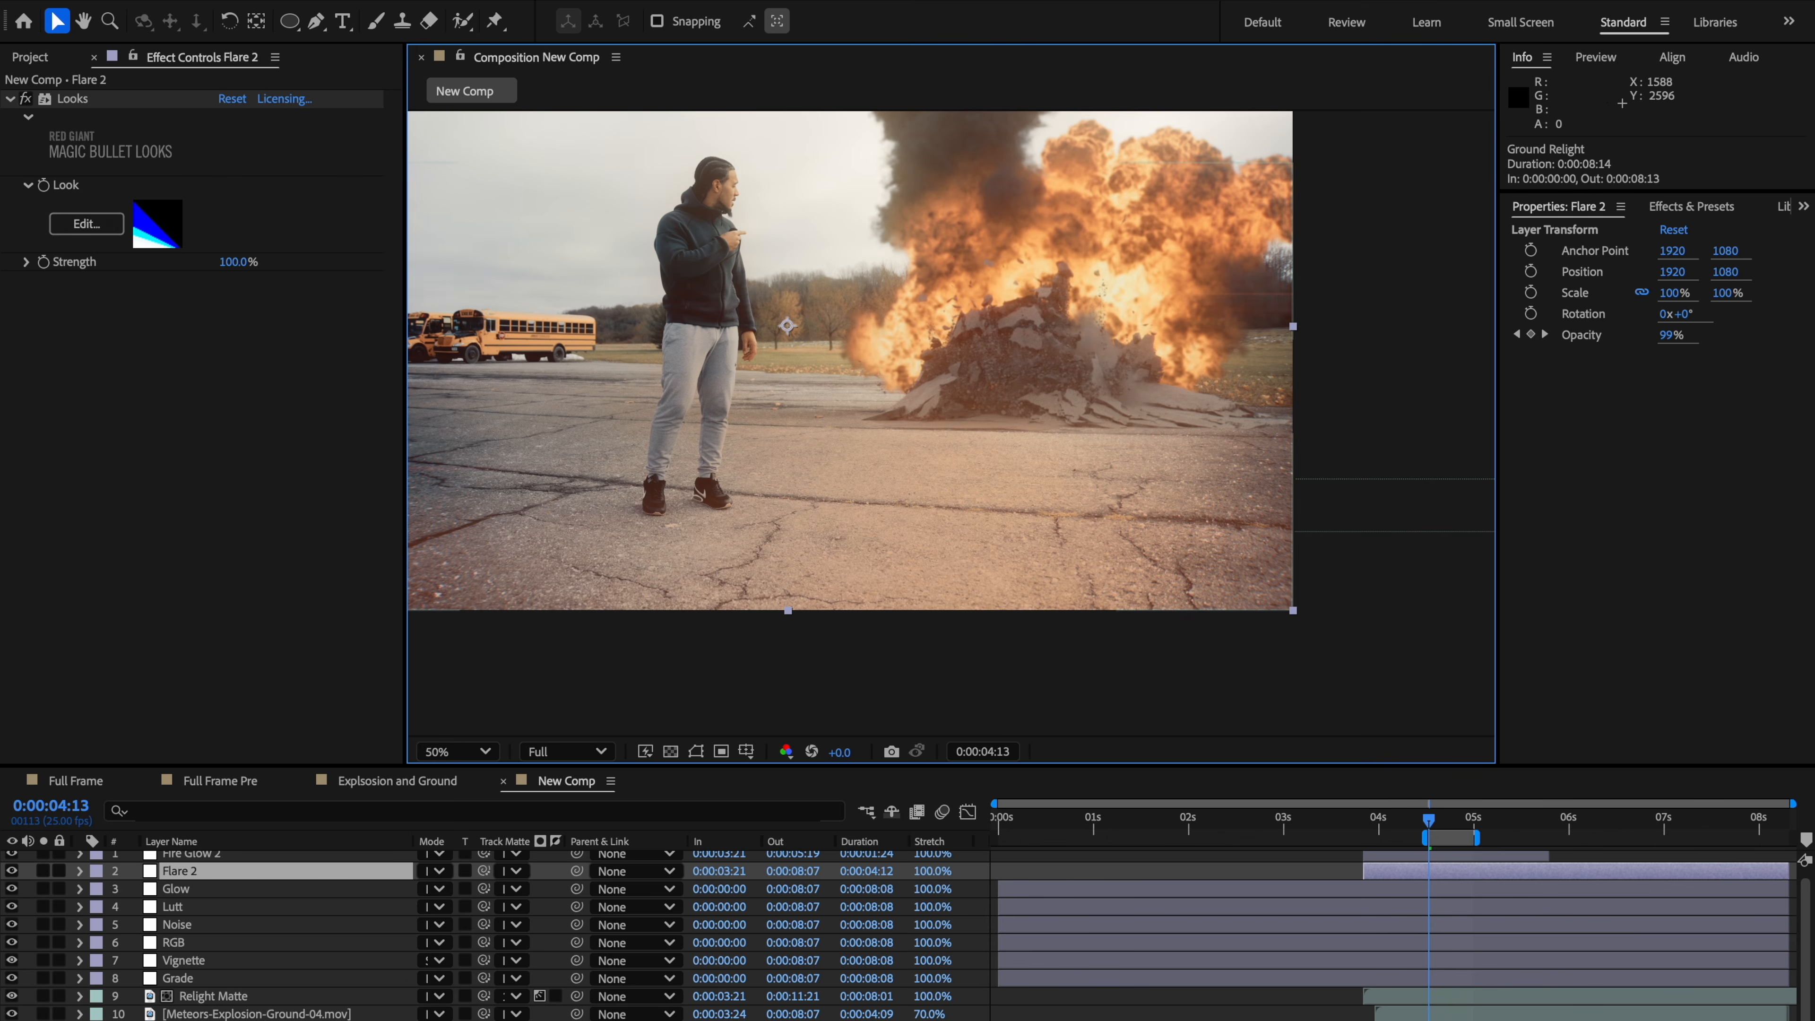
# Step: Fine-tune the Ground Relight Levels to Input White 26471.4 and gamma 0.33, toggling the Relight Matte to compare
pyautogui.click(207, 1020)
pyautogui.moveTo(262, 313); pyautogui.dragTo(283, 317)
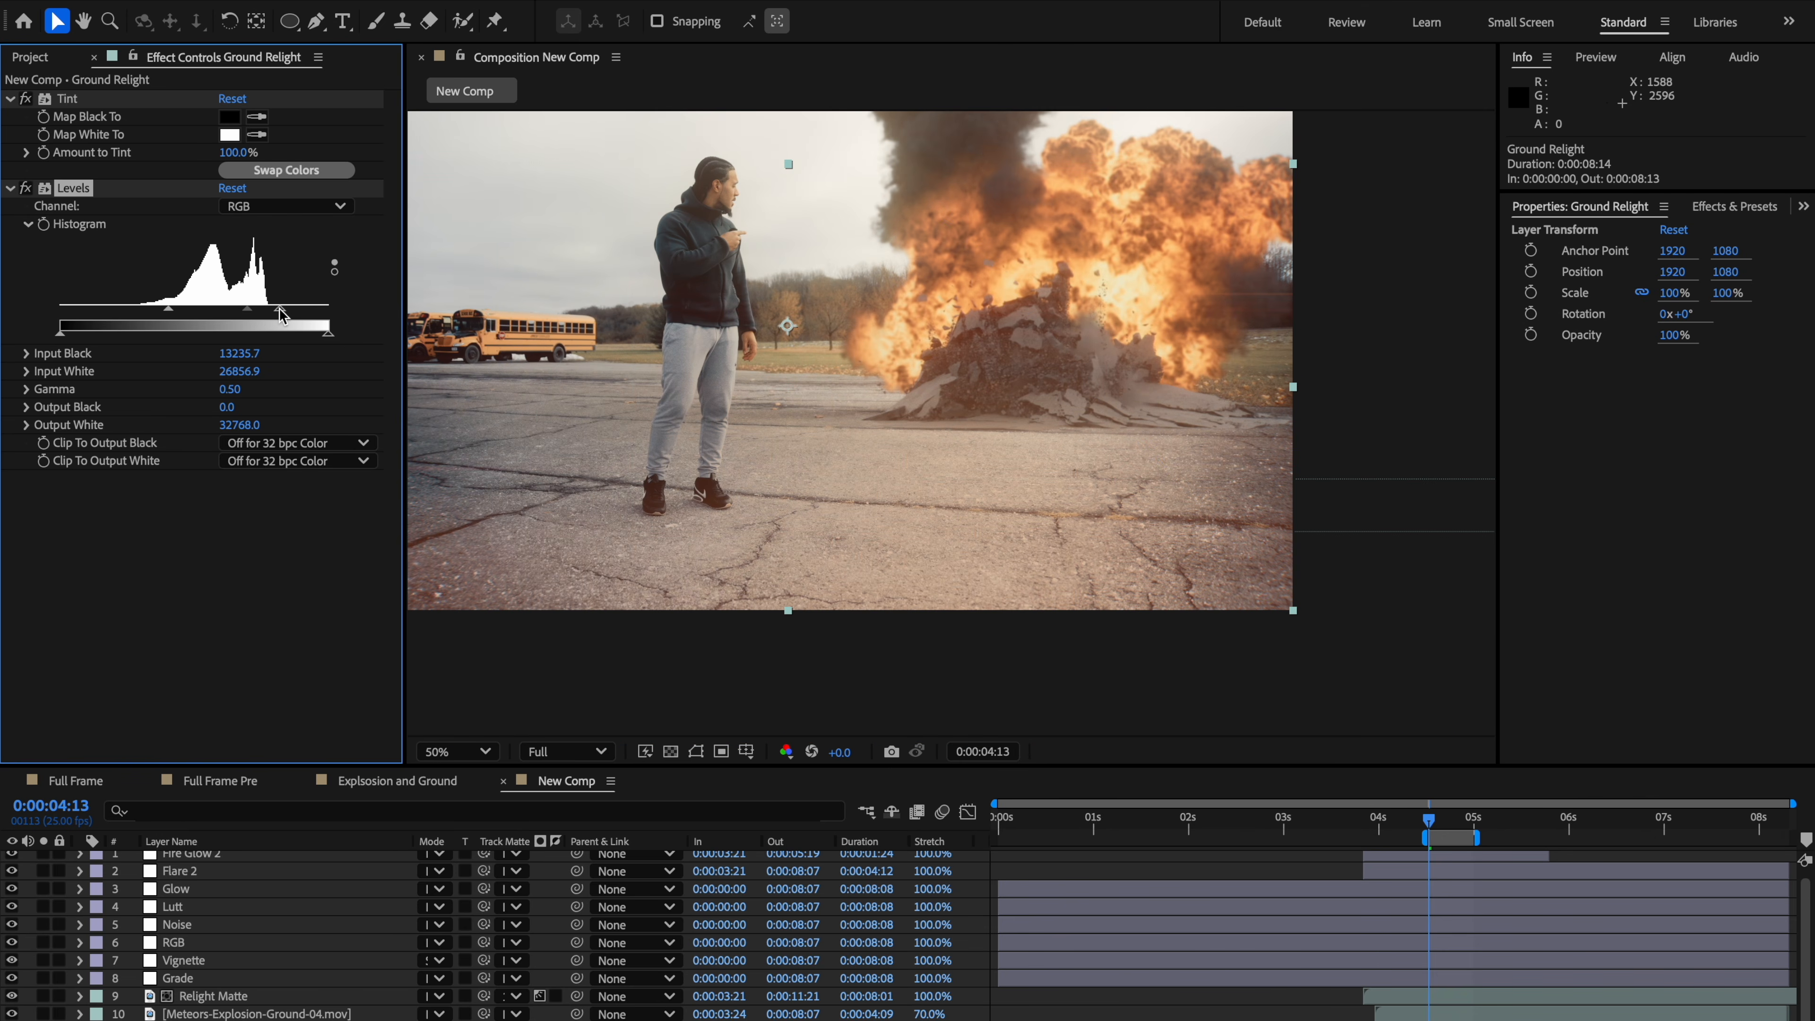
pyautogui.moveTo(283, 315); pyautogui.dragTo(278, 319)
pyautogui.scroll(-2, 1299, 445)
pyautogui.click(1336, 527)
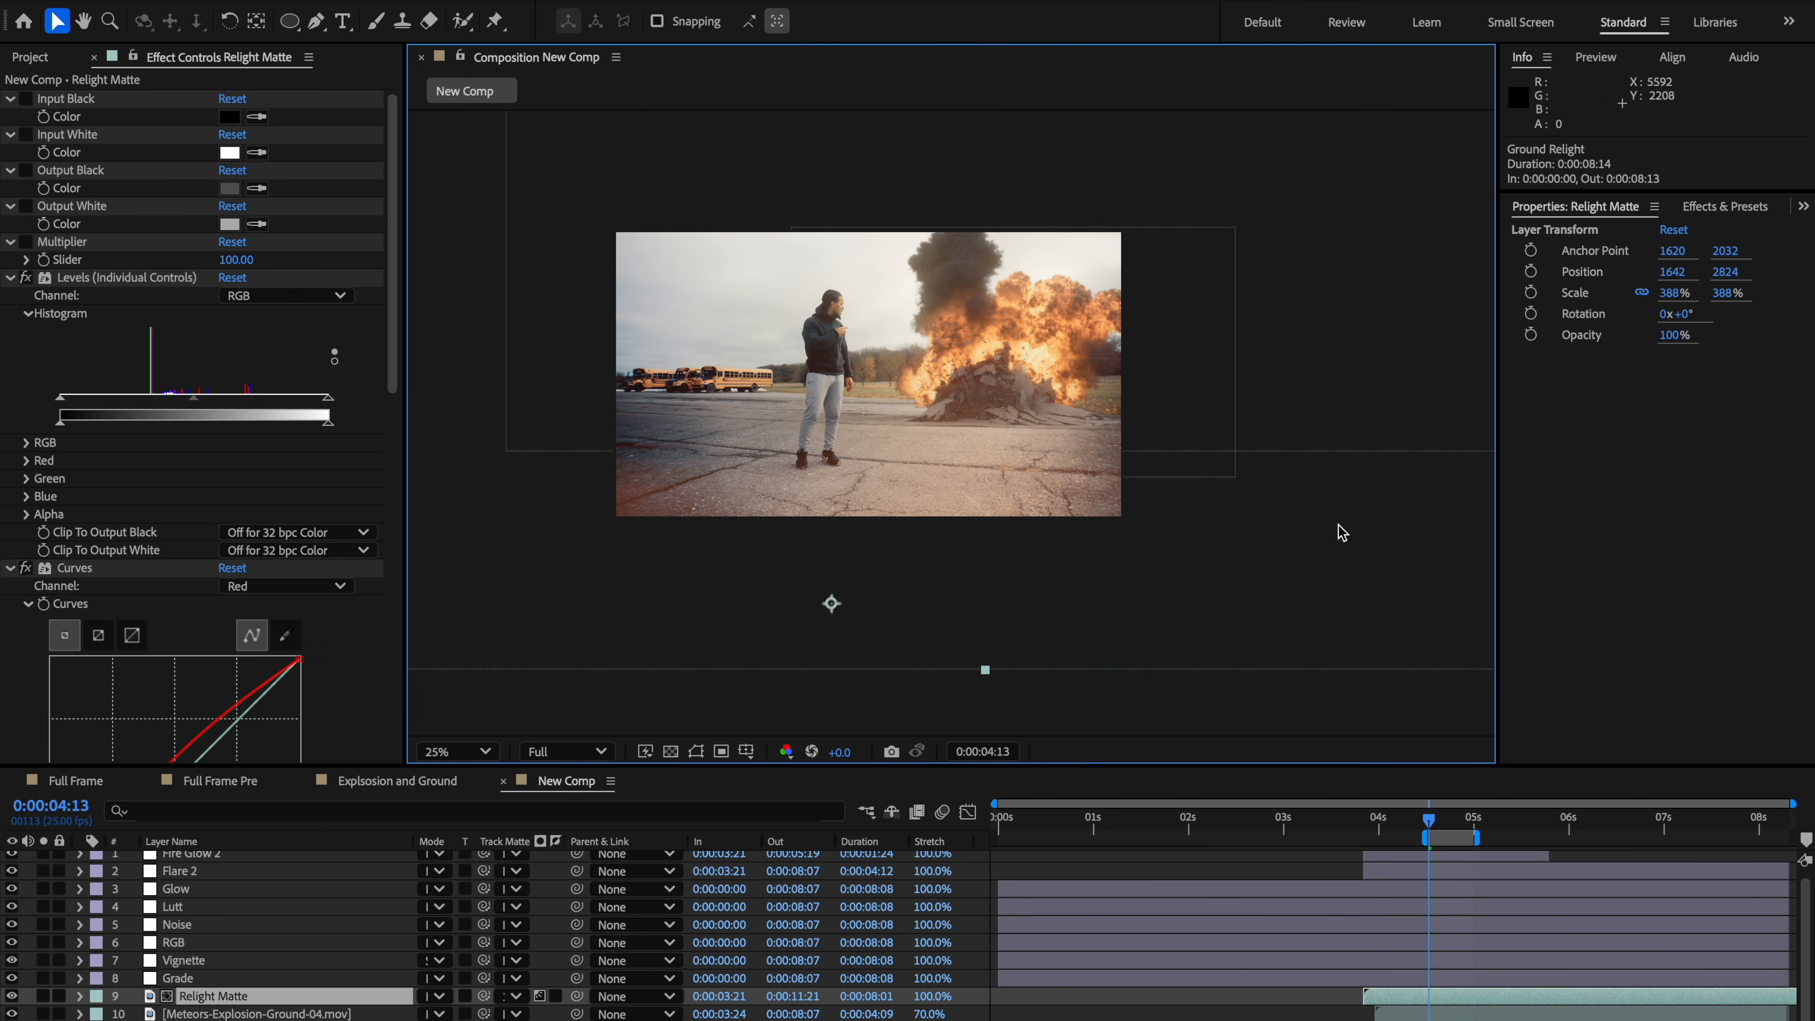
pyautogui.click(12, 996)
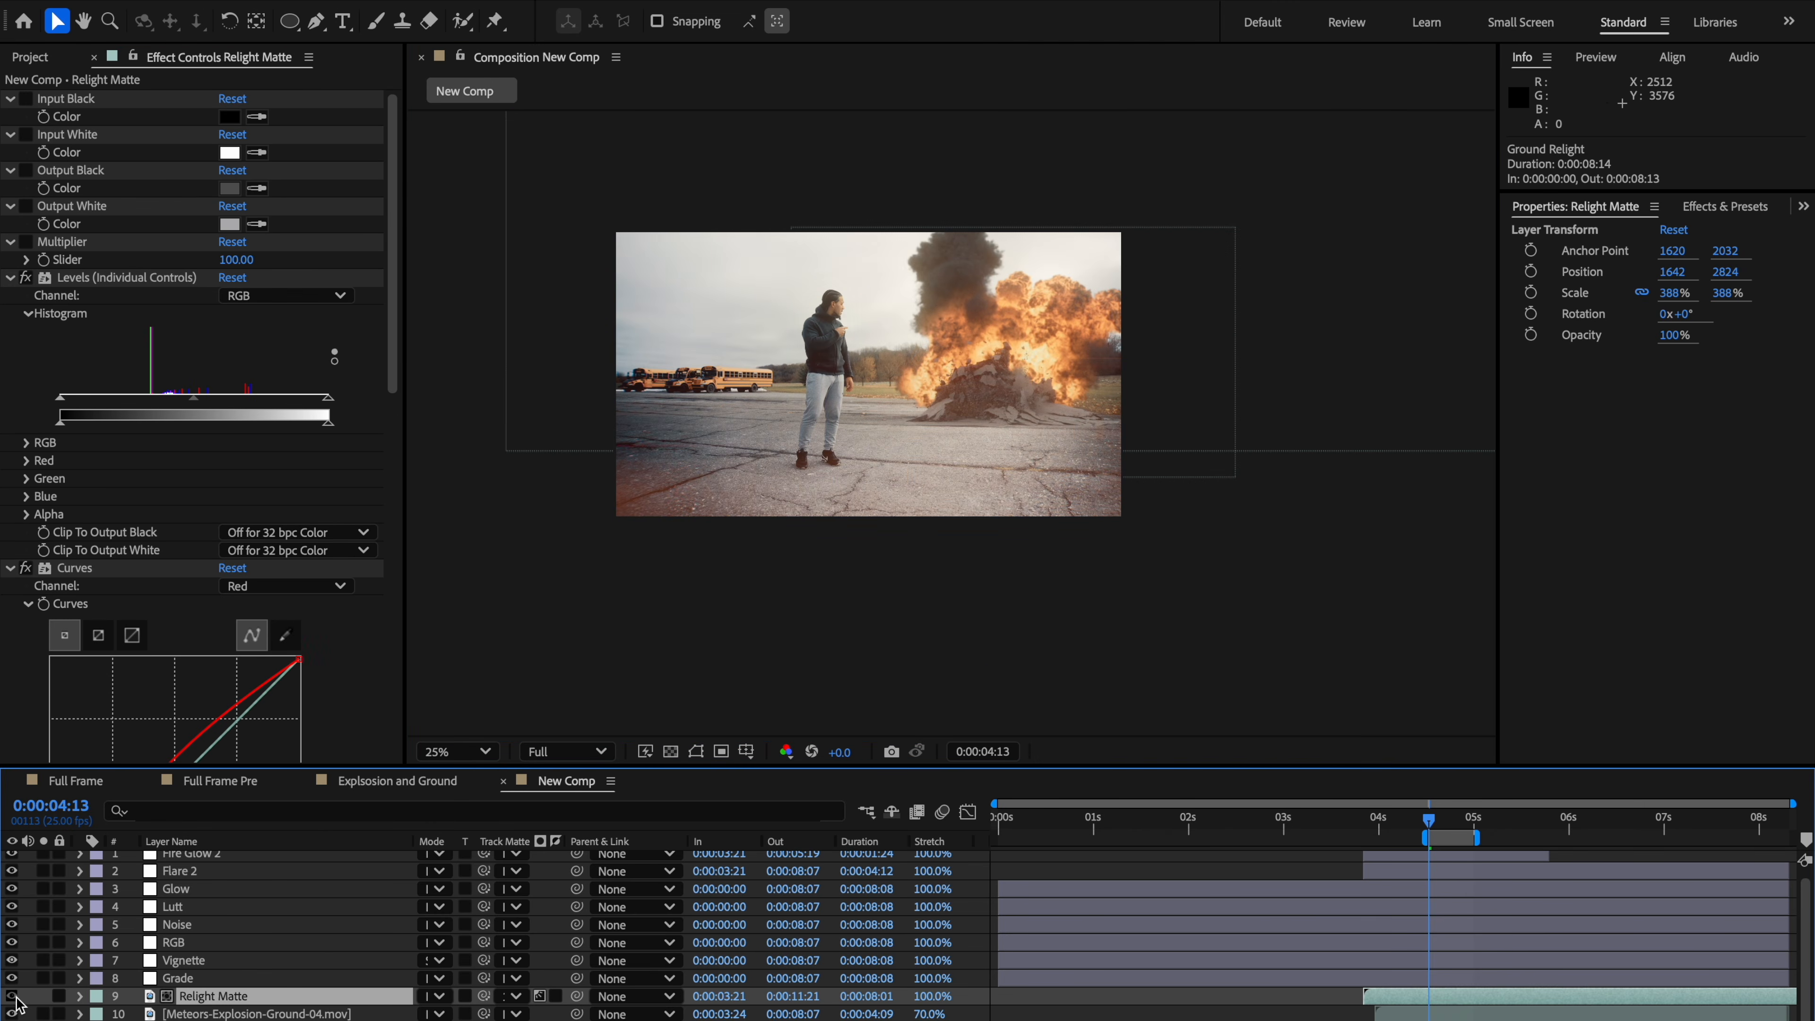
pyautogui.click(13, 996)
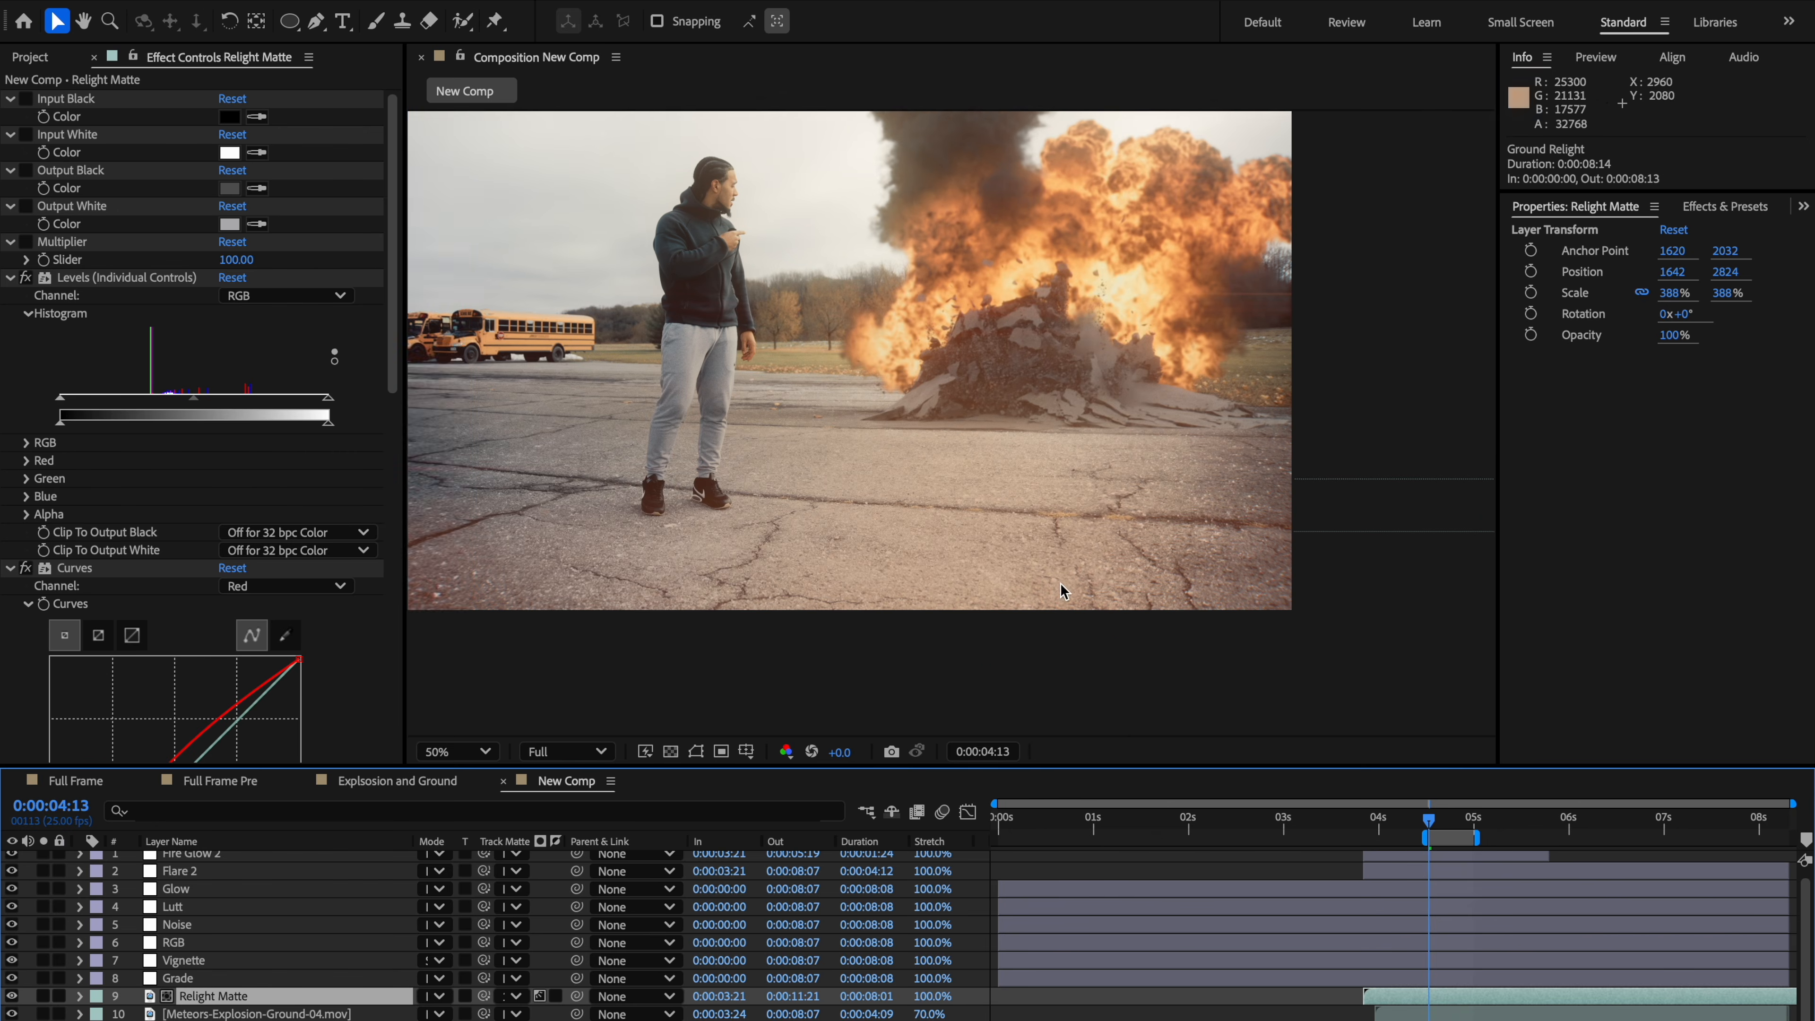
pyautogui.scroll(2, 1064, 600)
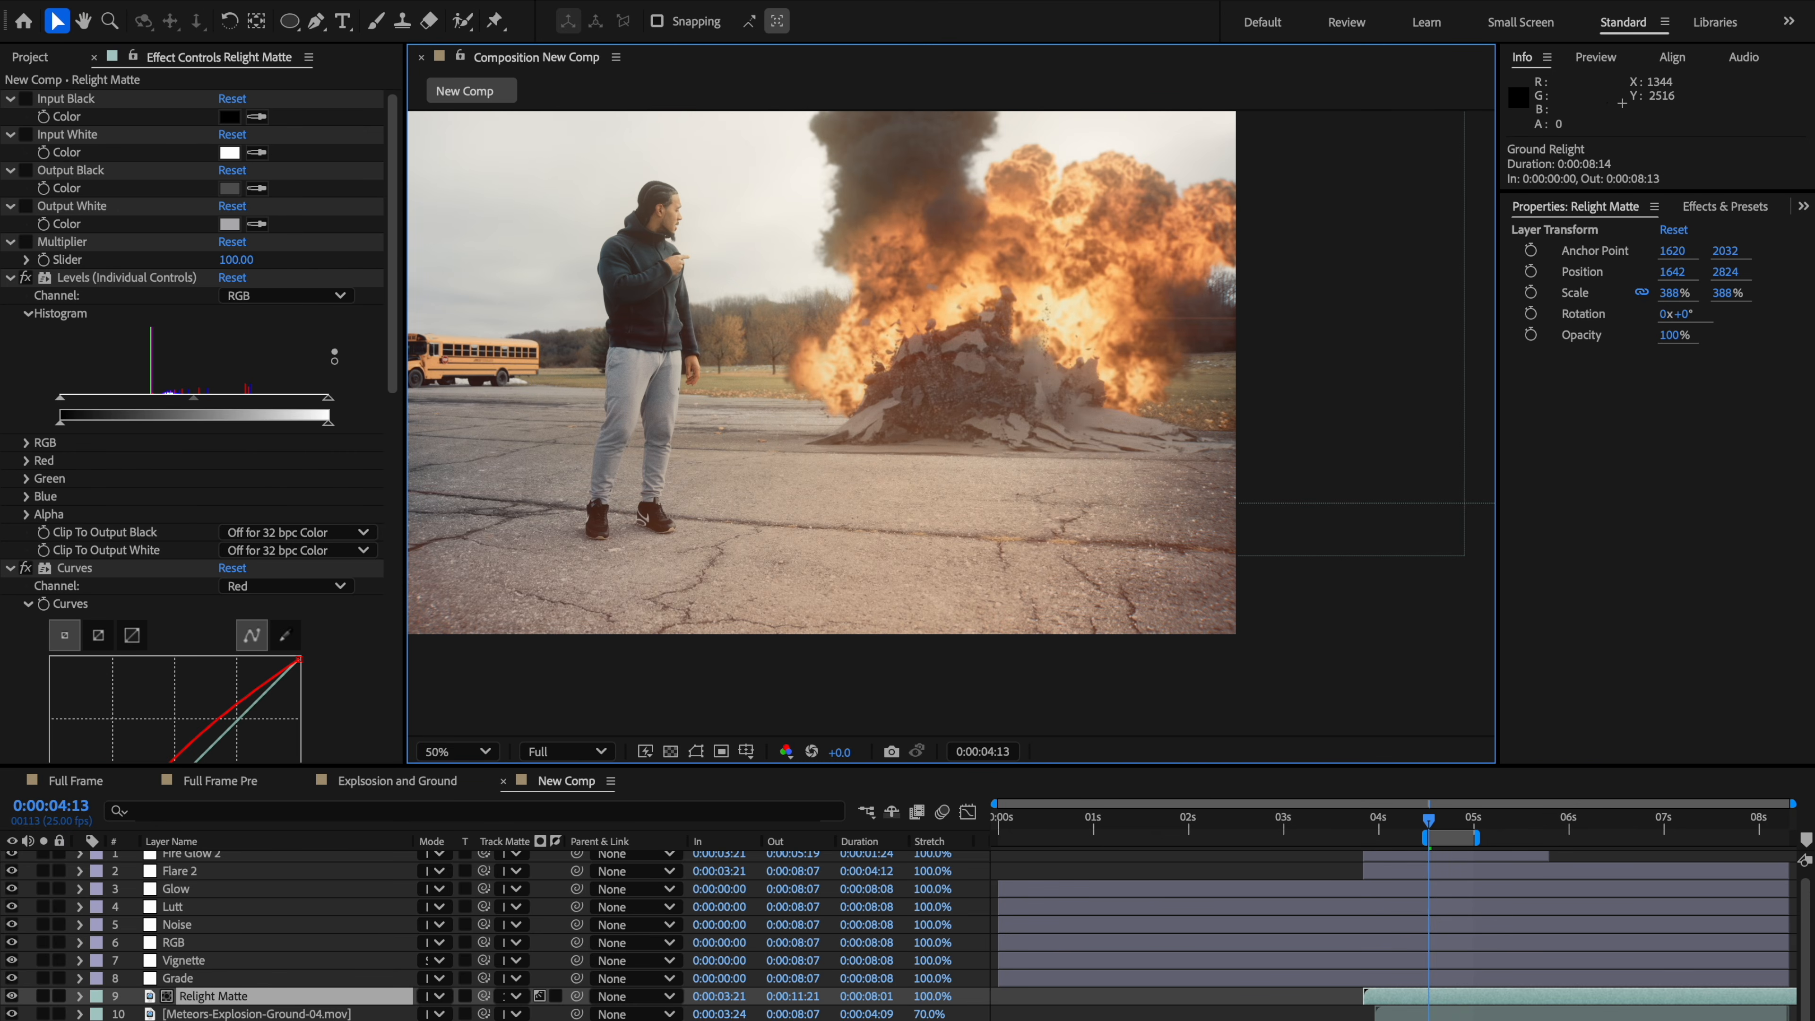
pyautogui.click(209, 1020)
pyautogui.moveTo(247, 314)
pyautogui.mouseDown()
pyautogui.moveTo(224, 324)
pyautogui.moveTo(256, 322)
pyautogui.mouseUp()
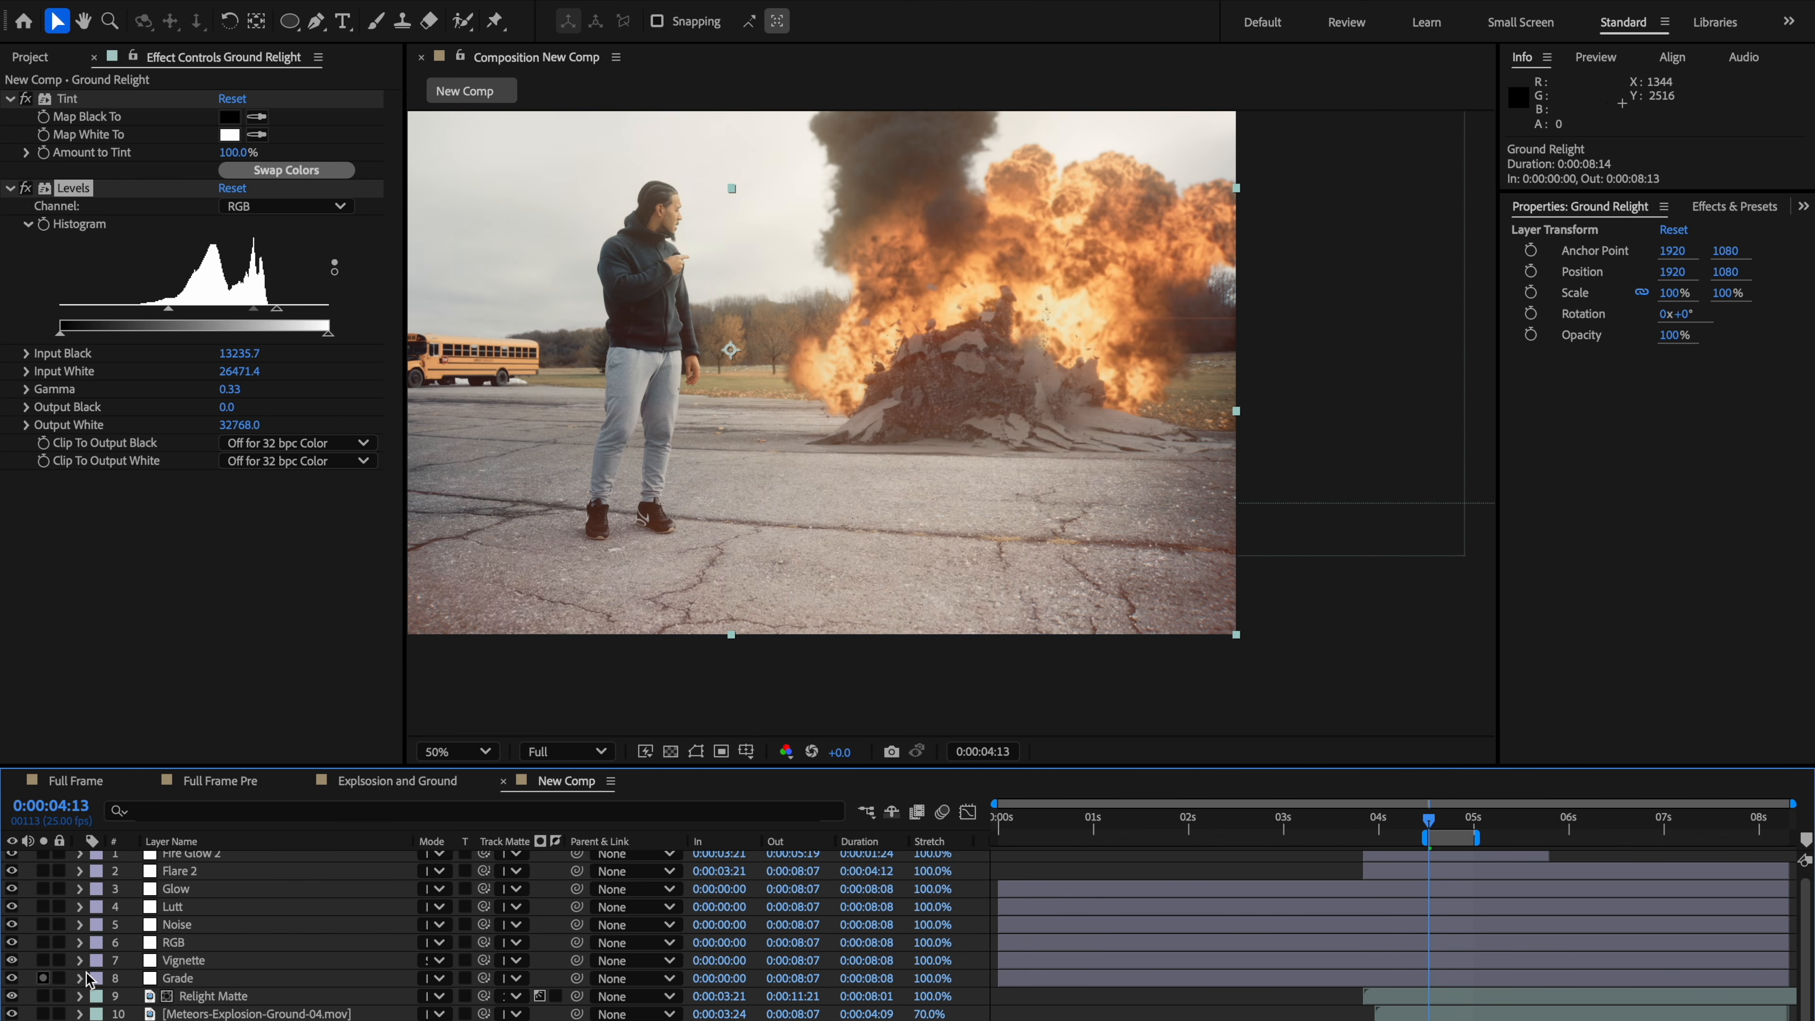
# Step: Zoom and pan the viewer to inspect the finished composite
pyautogui.scroll(-2, 907, 668)
pyautogui.click(1272, 492)
pyautogui.scroll(1, 1227, 535)
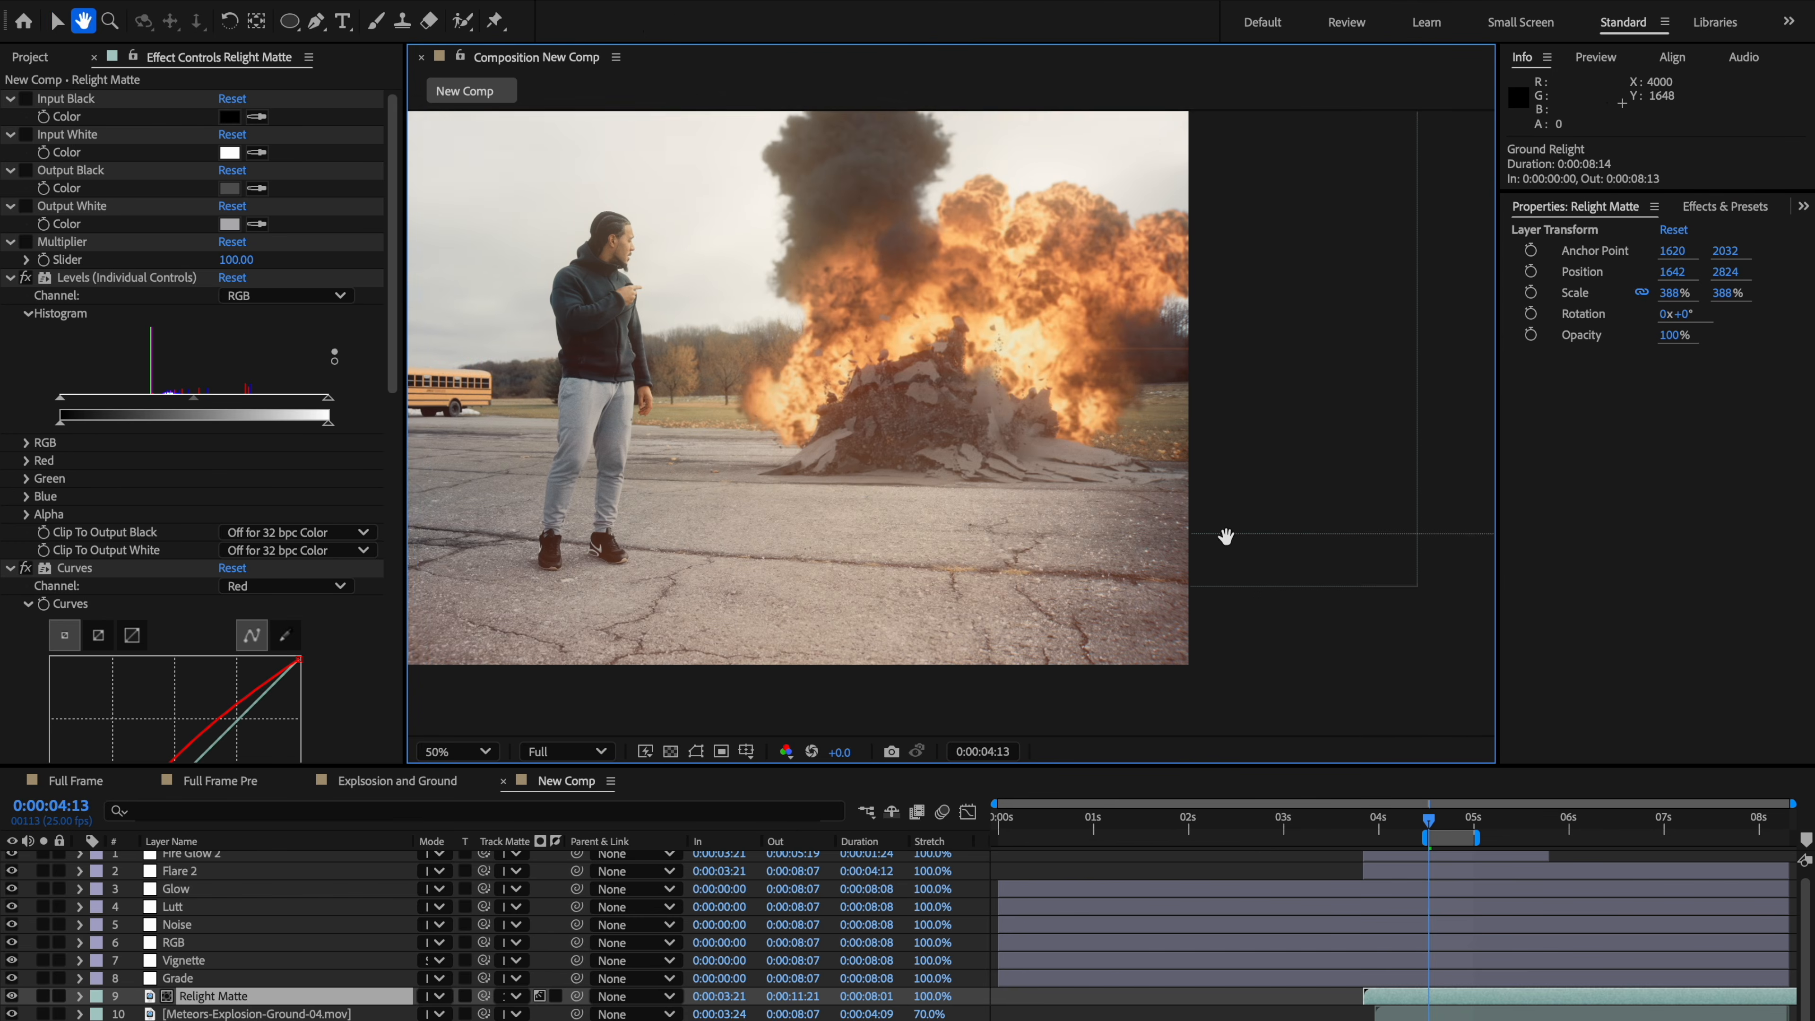
pyautogui.scroll(1, 1005, 531)
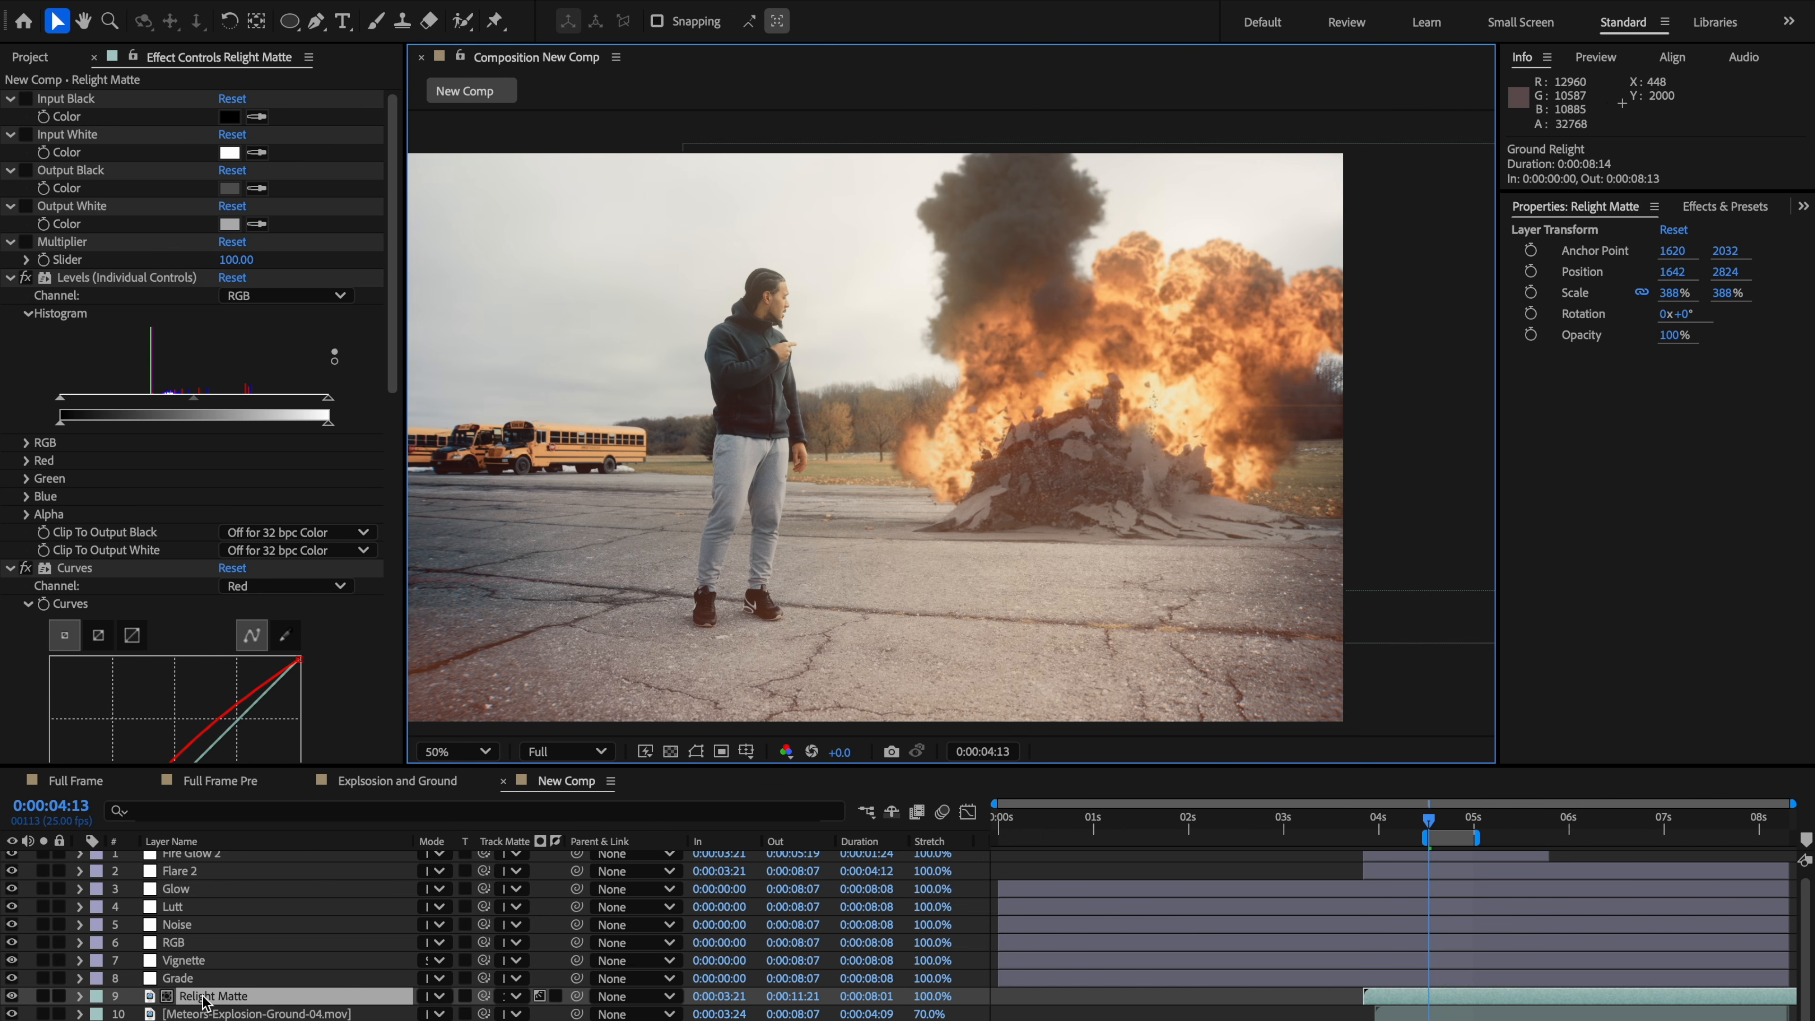
pyautogui.scroll(1, 246, 951)
pyautogui.scroll(-2, 931, 551)
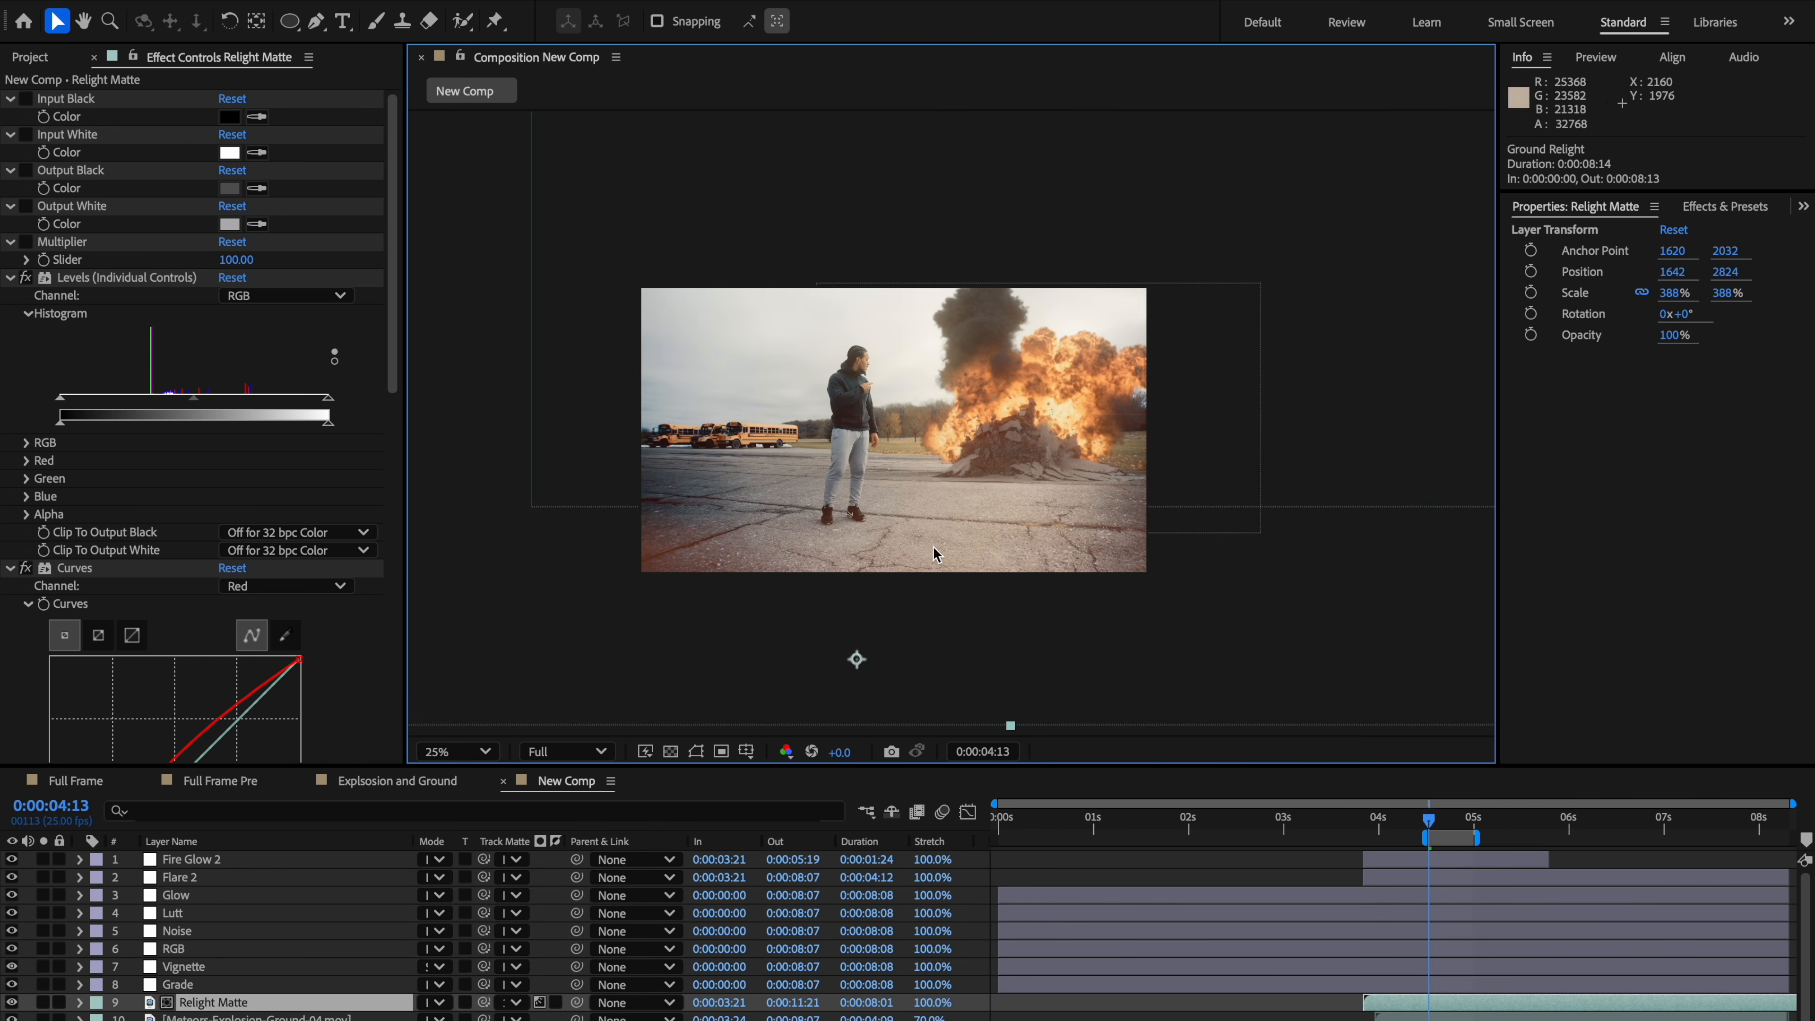
pyautogui.moveTo(945, 521); pyautogui.dragTo(1075, 496)
pyautogui.scroll(2, 1015, 506)
pyautogui.scroll(-2, 1036, 526)
pyautogui.scroll(2, 1074, 497)
pyautogui.scroll(-2, 1113, 525)
pyautogui.scroll(2, 1113, 525)
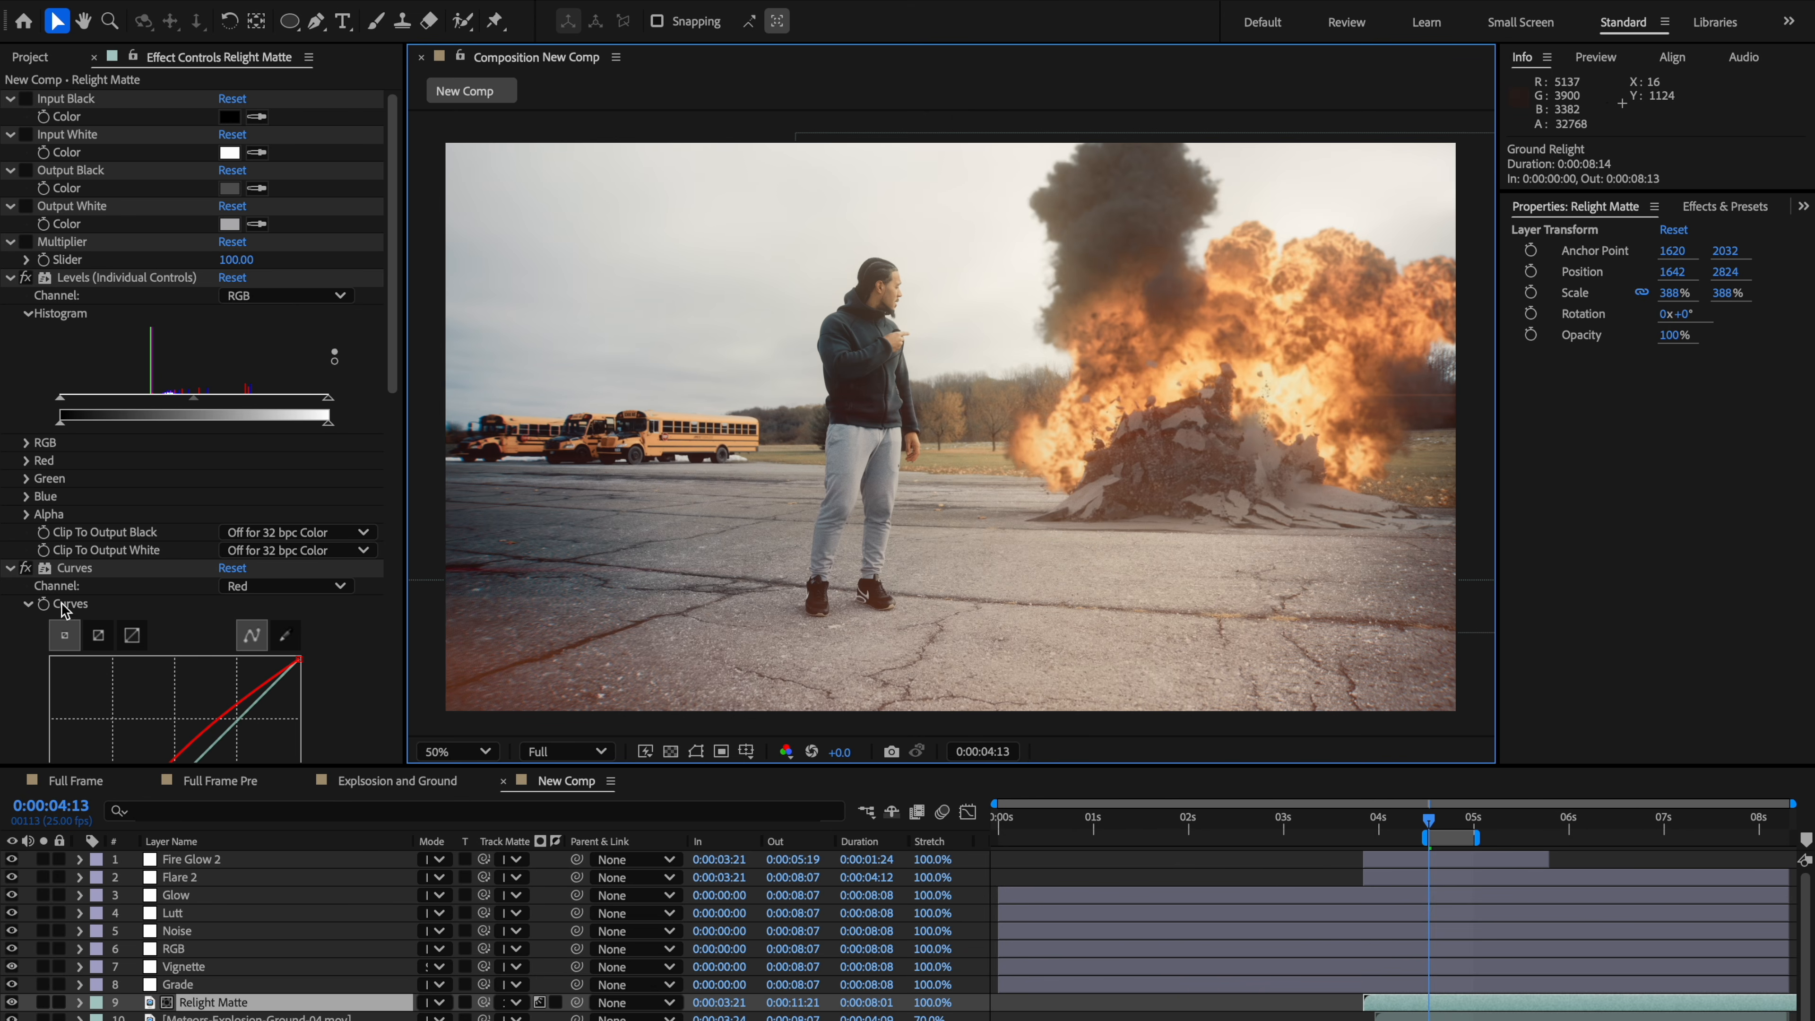
# Step: Pre-compose all layers of the composition into a new composition named Final
pyautogui.click(234, 931)
pyautogui.hotkey('ctrl', 'a')
pyautogui.hotkey('ctrl', 'shift', 'c')
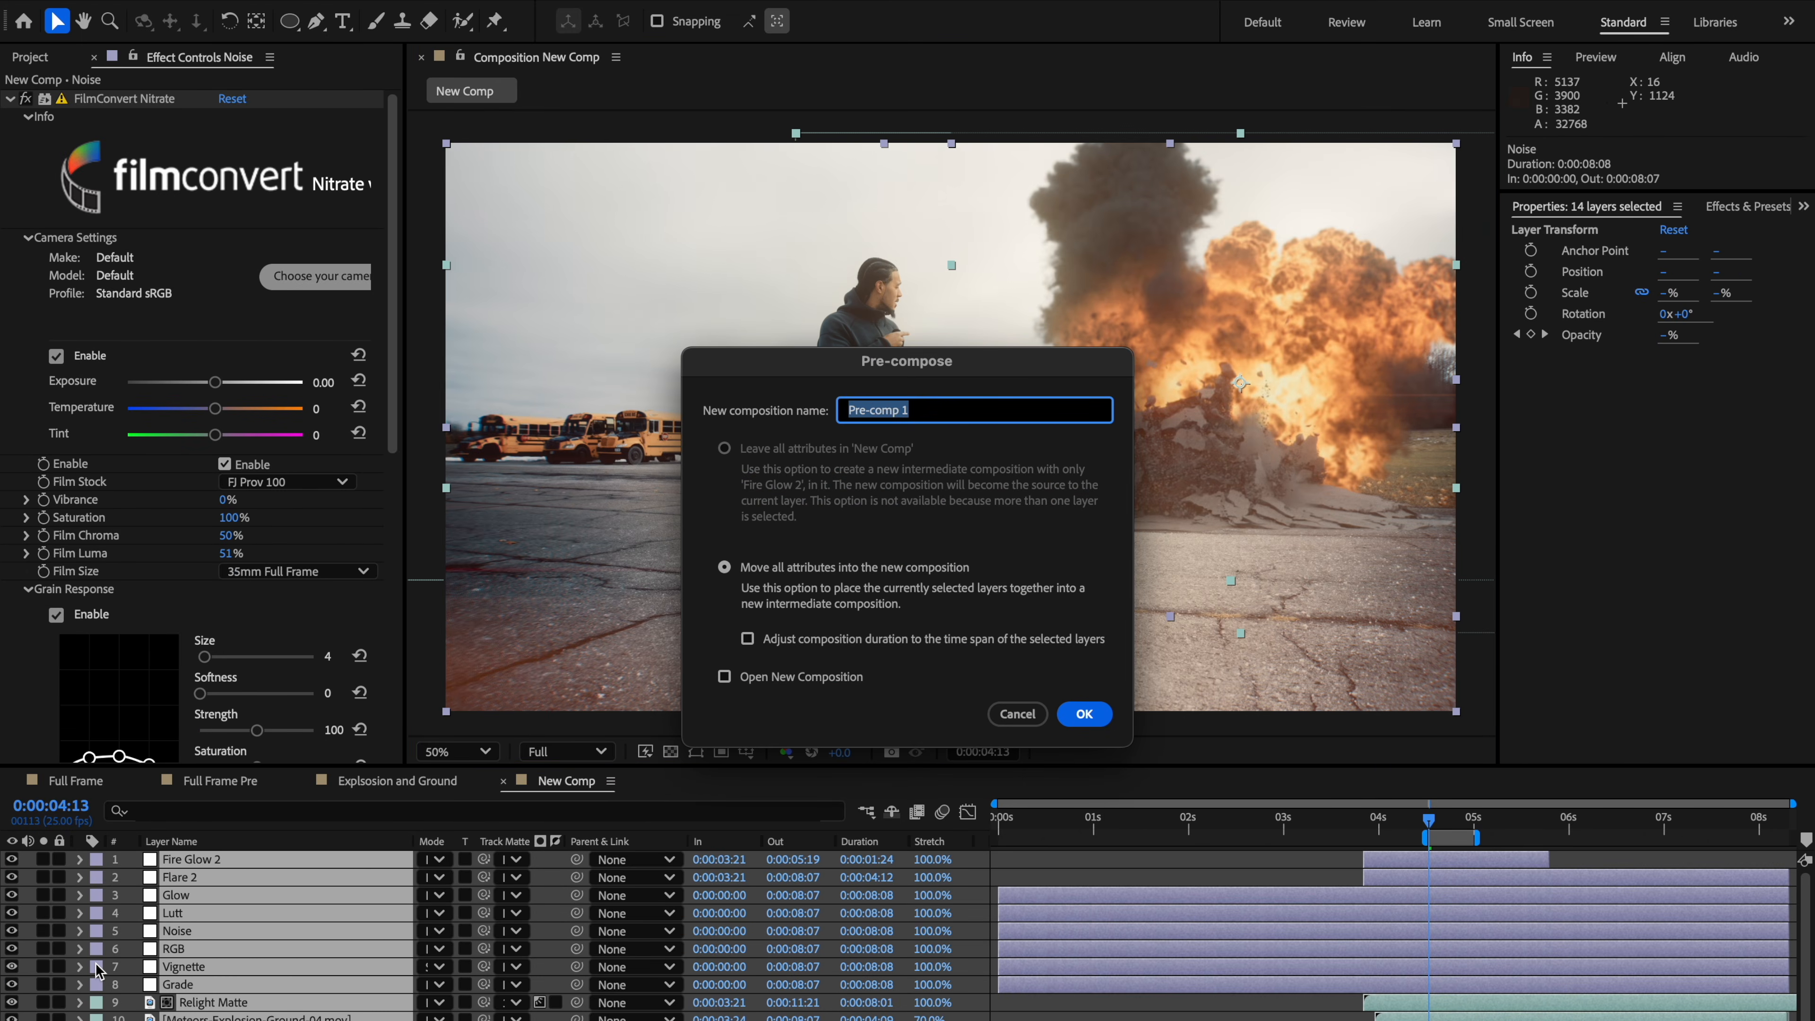
pyautogui.write('Final')
pyautogui.press('Return')
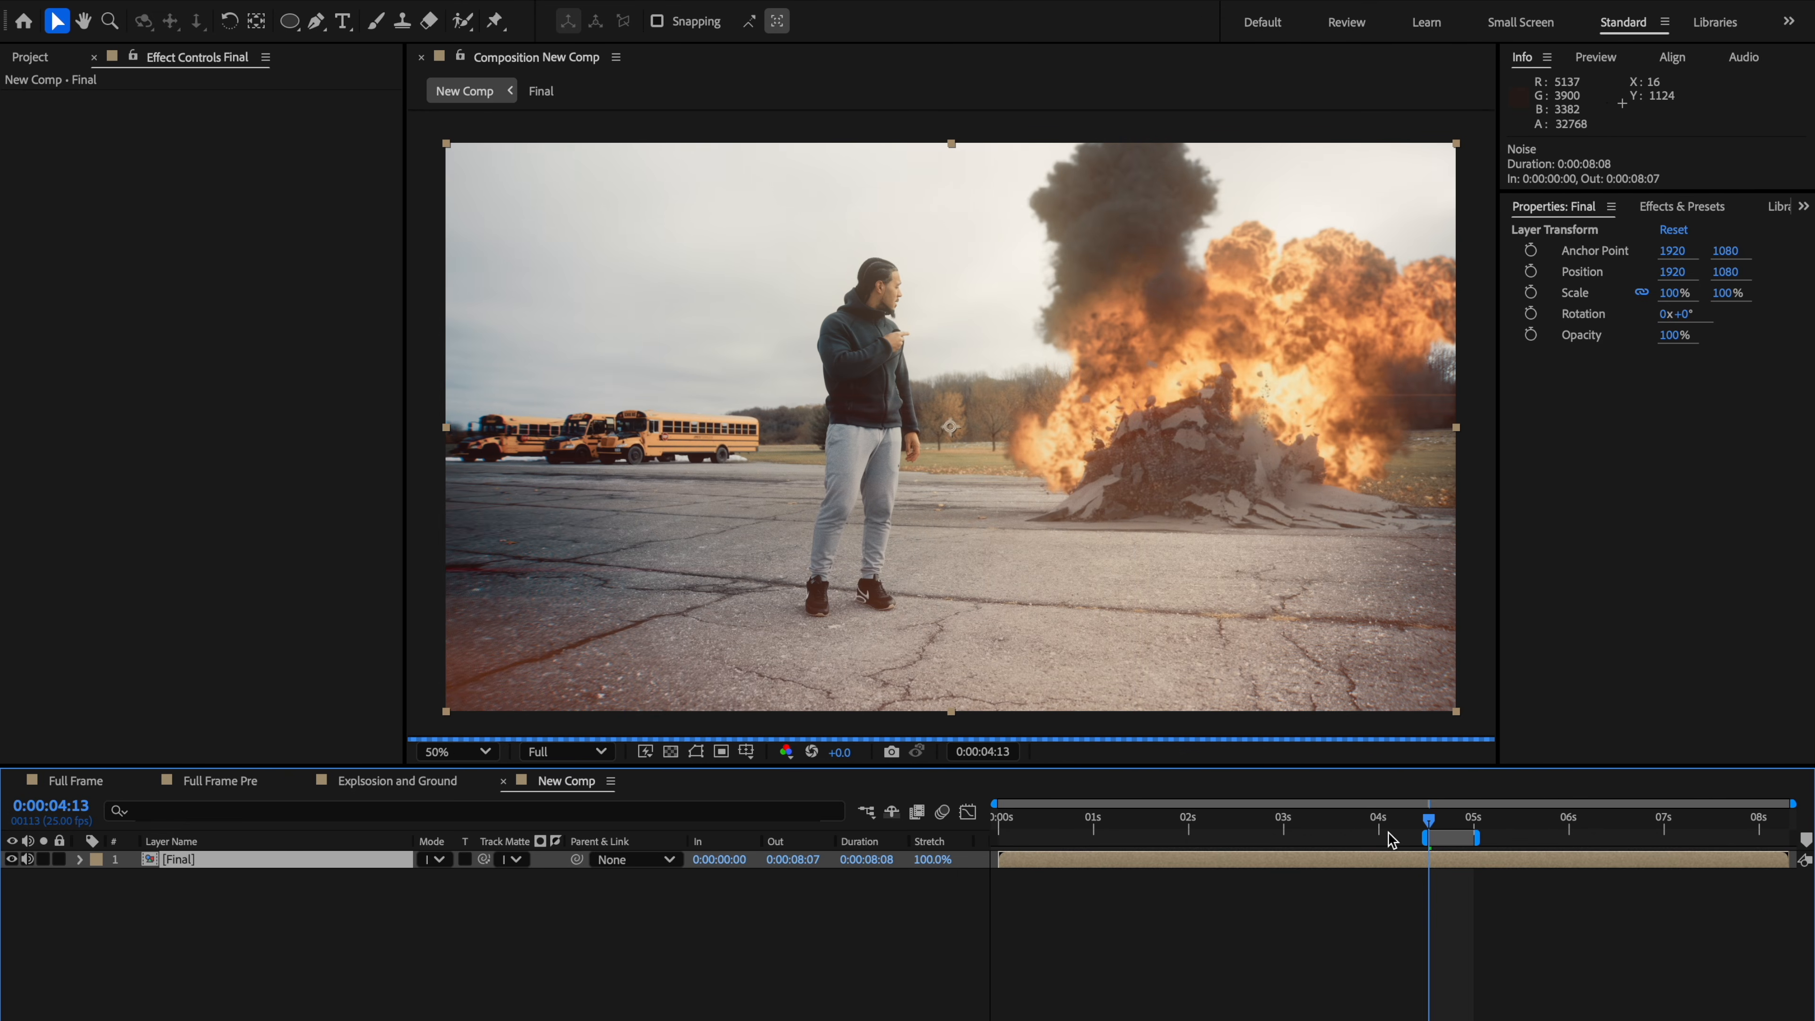
# Step: Set the work area to run from the start to about 0:00:06:14
pyautogui.moveTo(1425, 836); pyautogui.dragTo(995, 836)
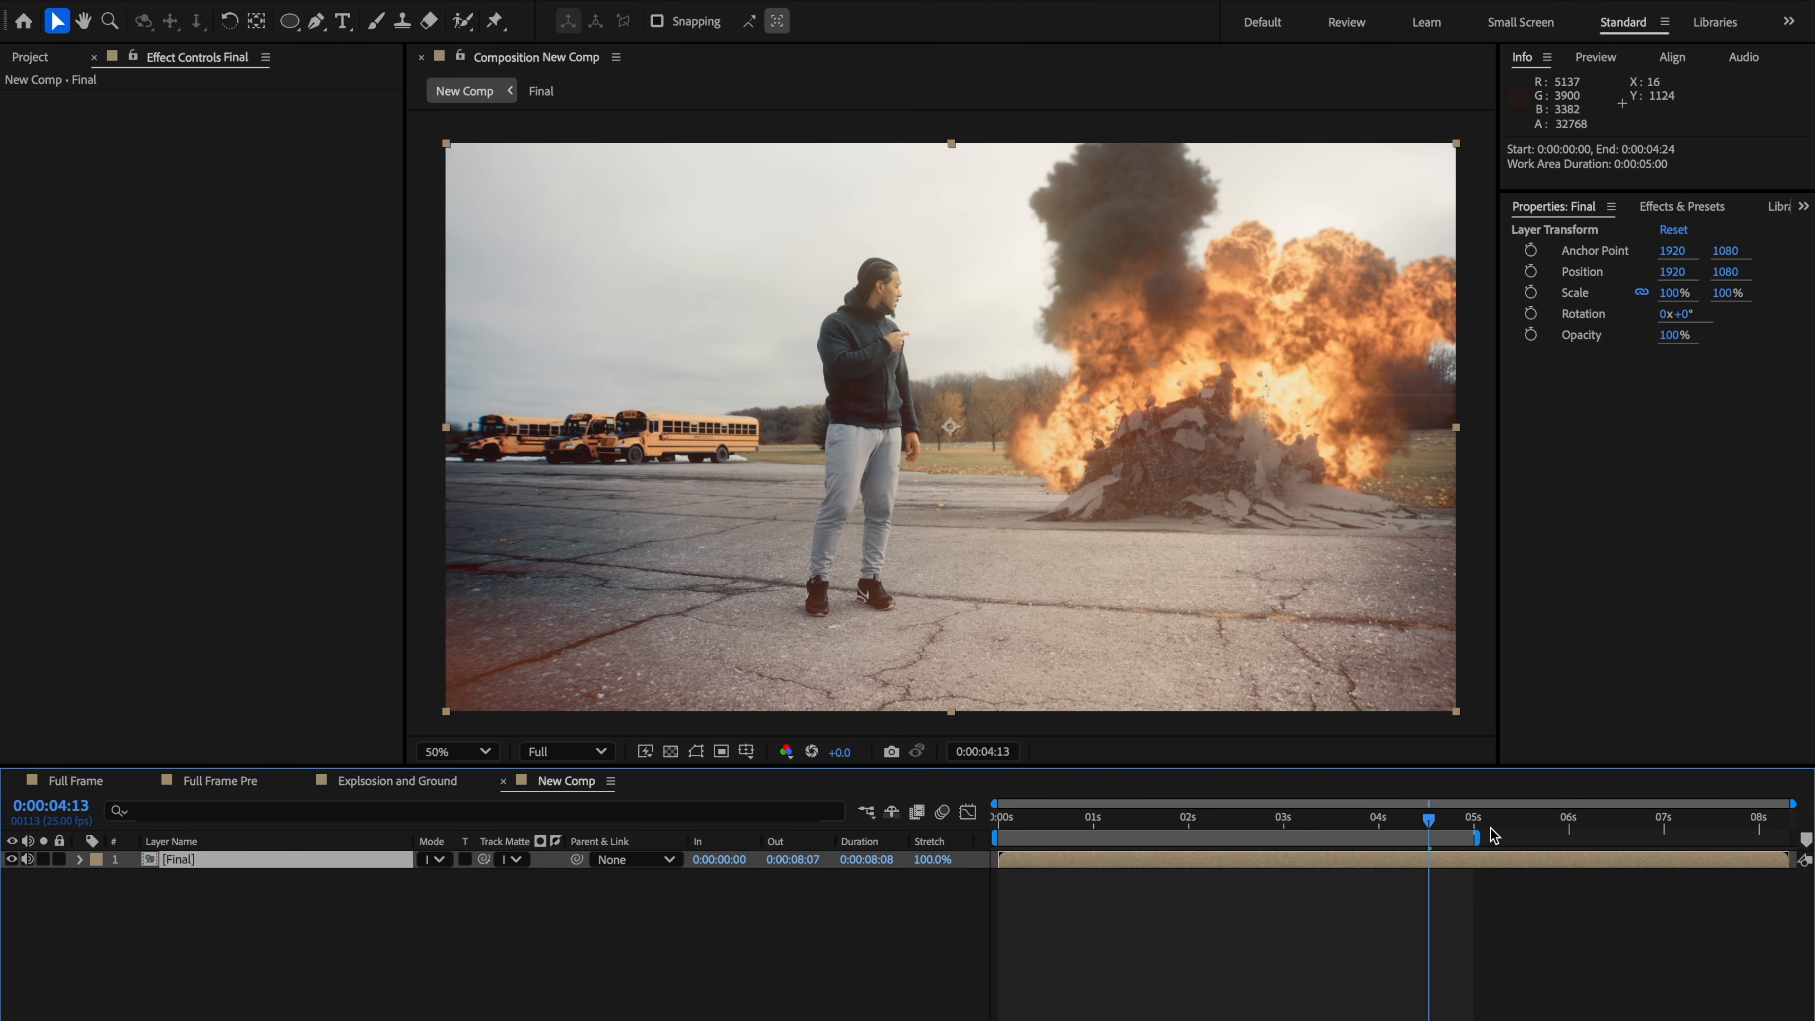
pyautogui.moveTo(1476, 837); pyautogui.dragTo(1629, 837)
pyautogui.moveTo(1407, 818); pyautogui.dragTo(1370, 824)
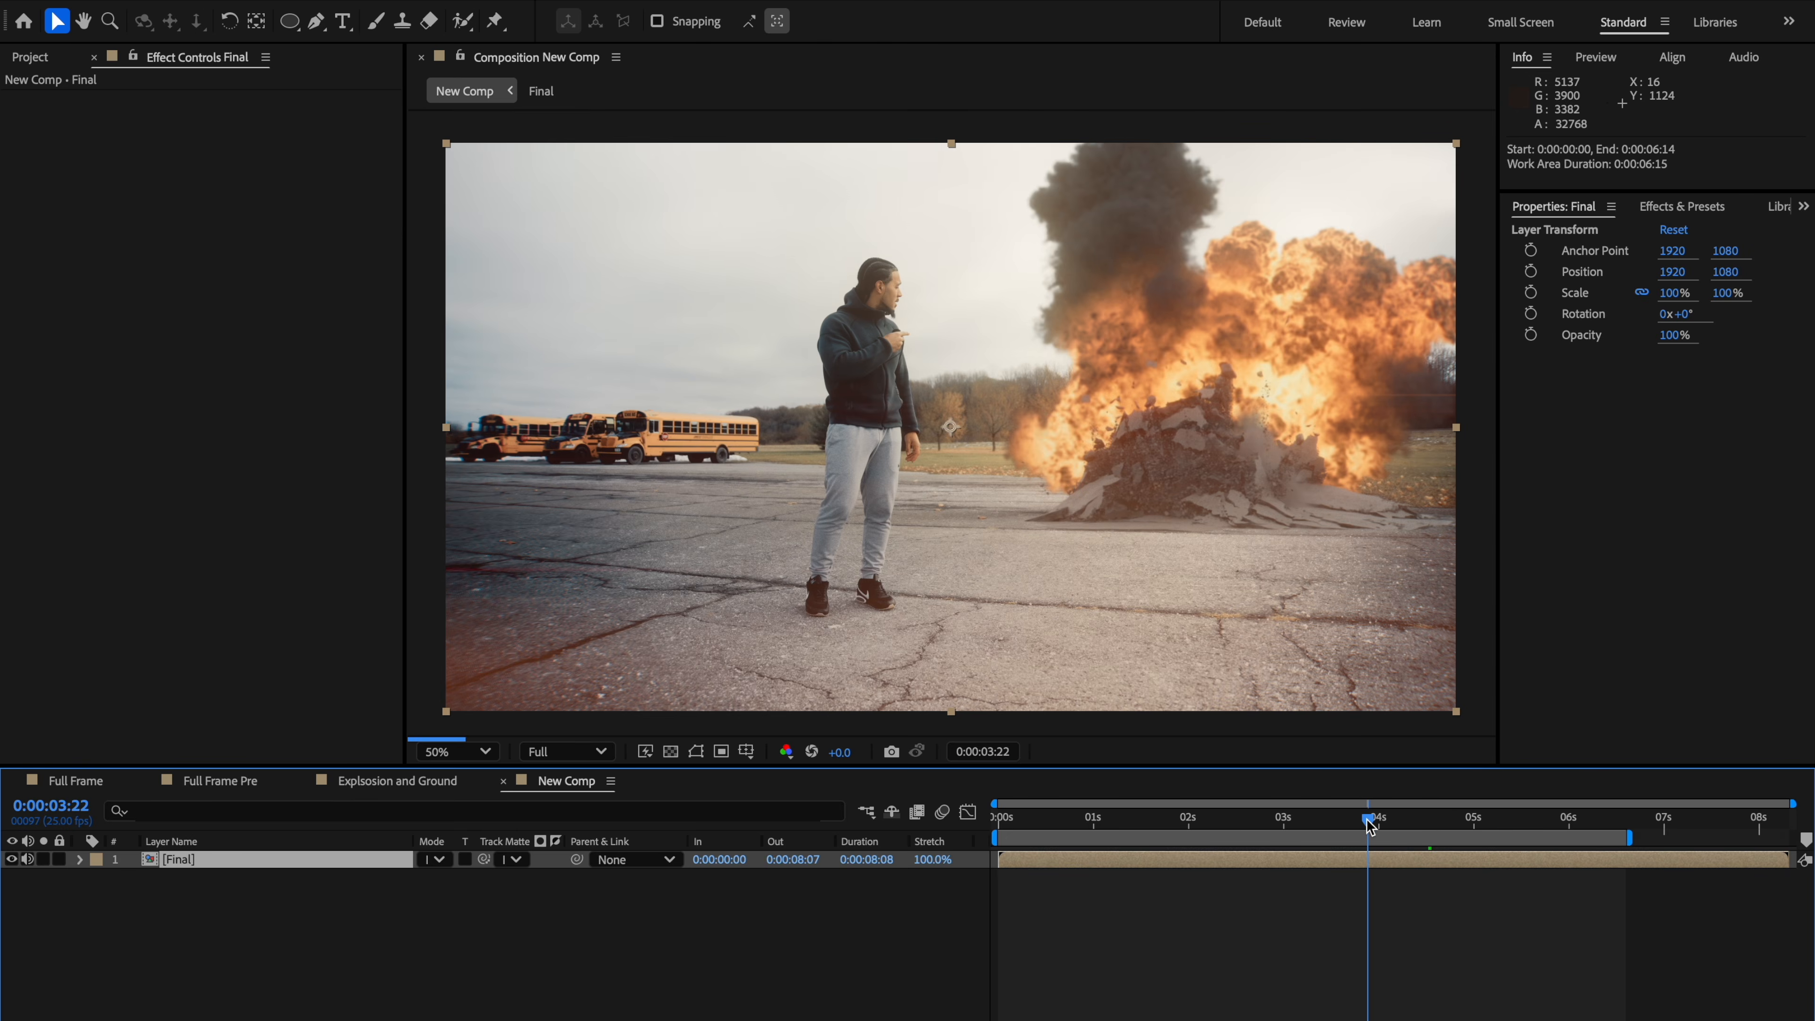
# Step: Save the project and move the playhead to 4 seconds
pyautogui.press('super+s')
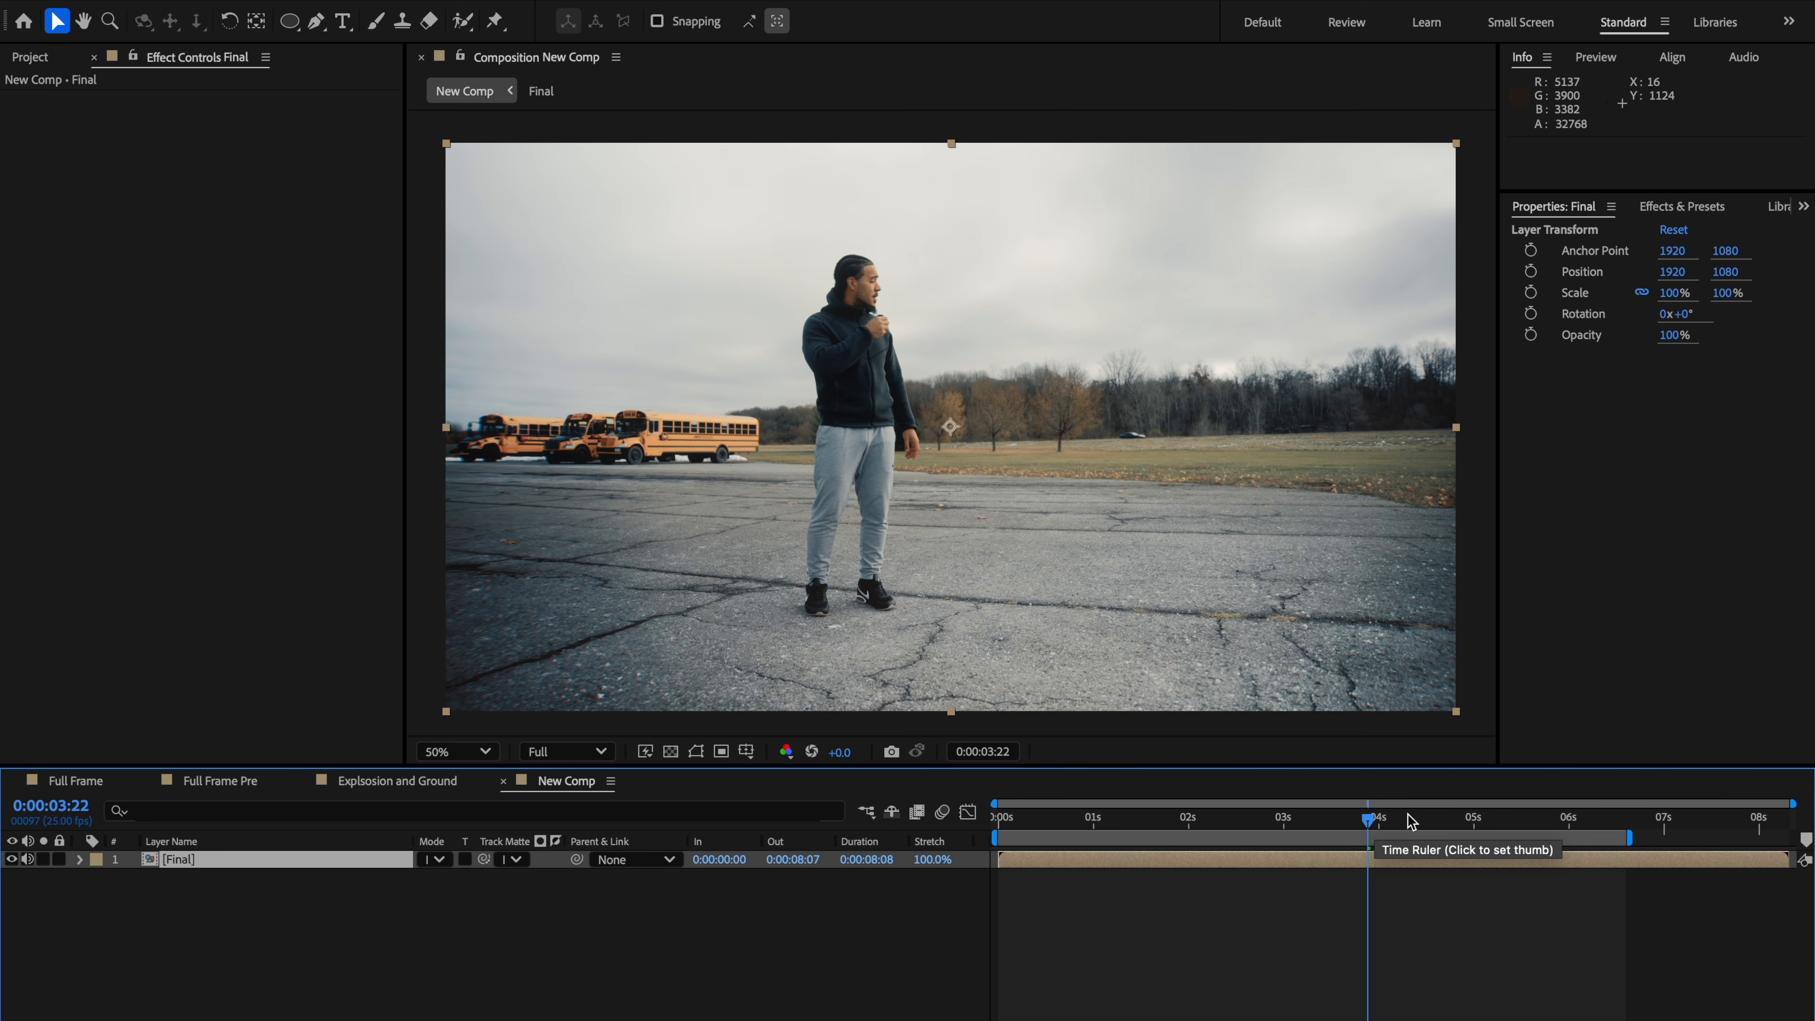
pyautogui.click(1380, 820)
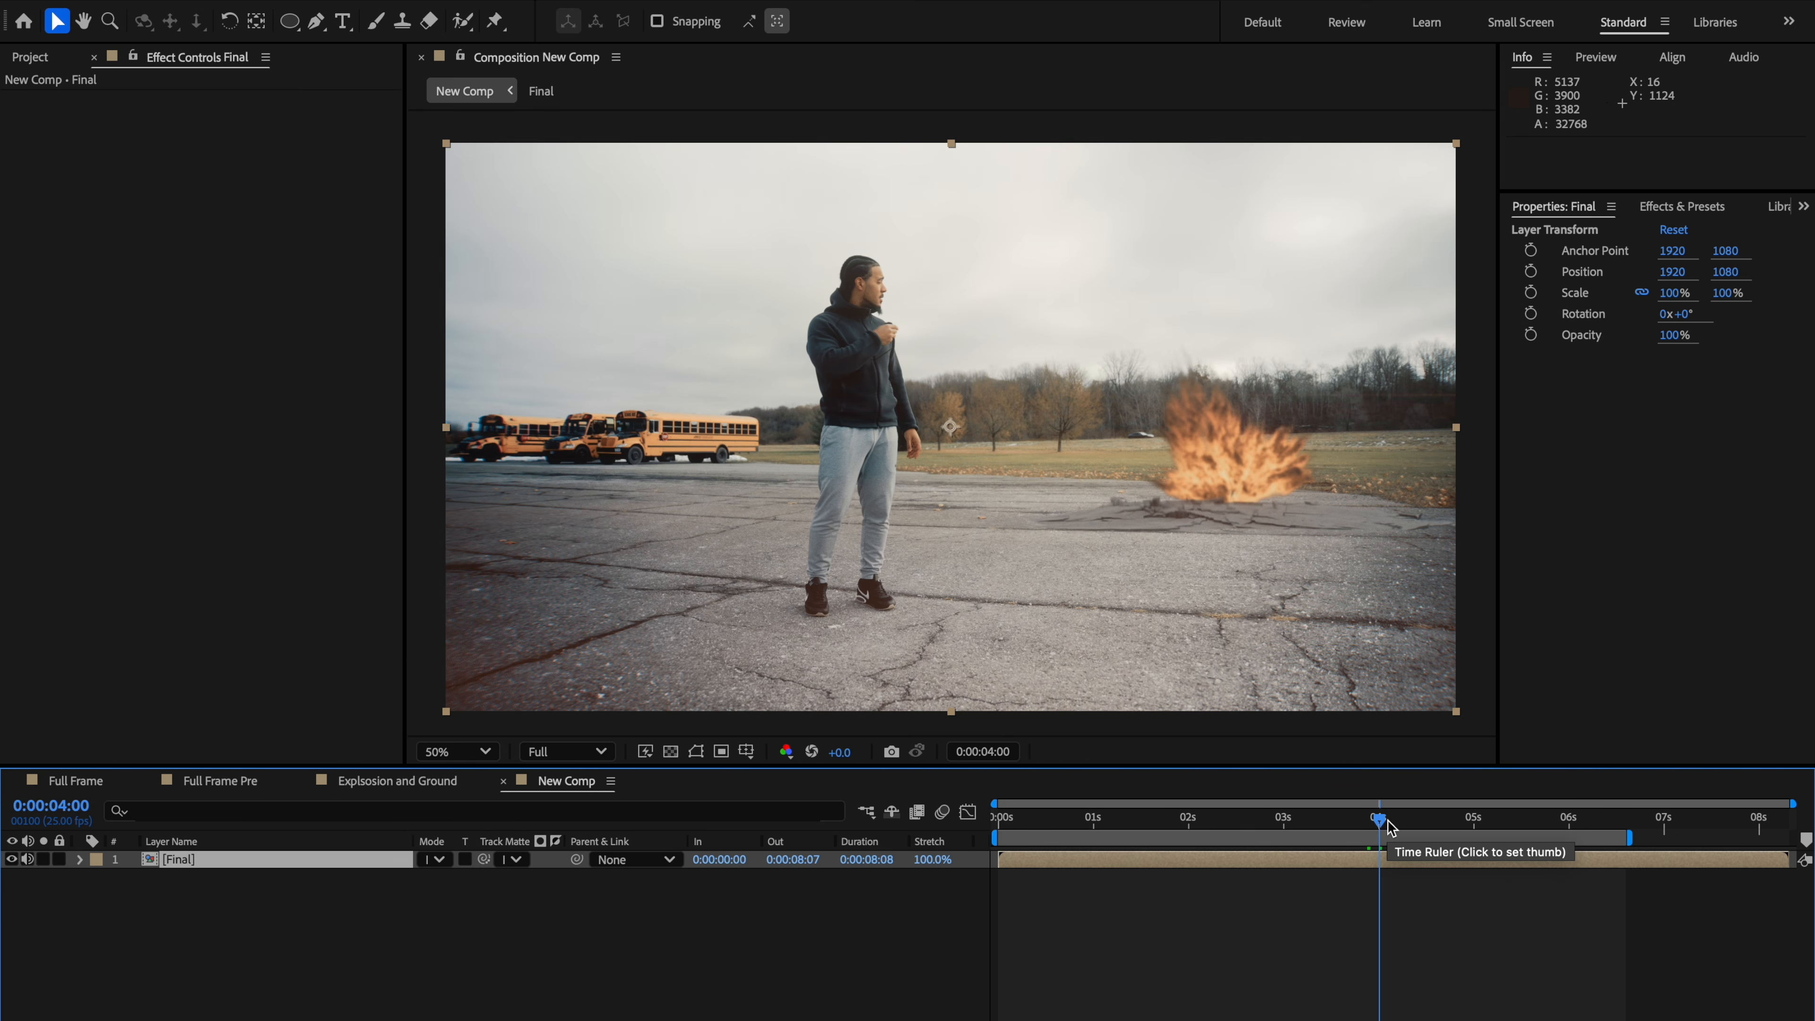
# Step: Add an adjustment layer at the explosion's first frame, 0:00:03:24, and rename it Negative
pyautogui.press('pageup')
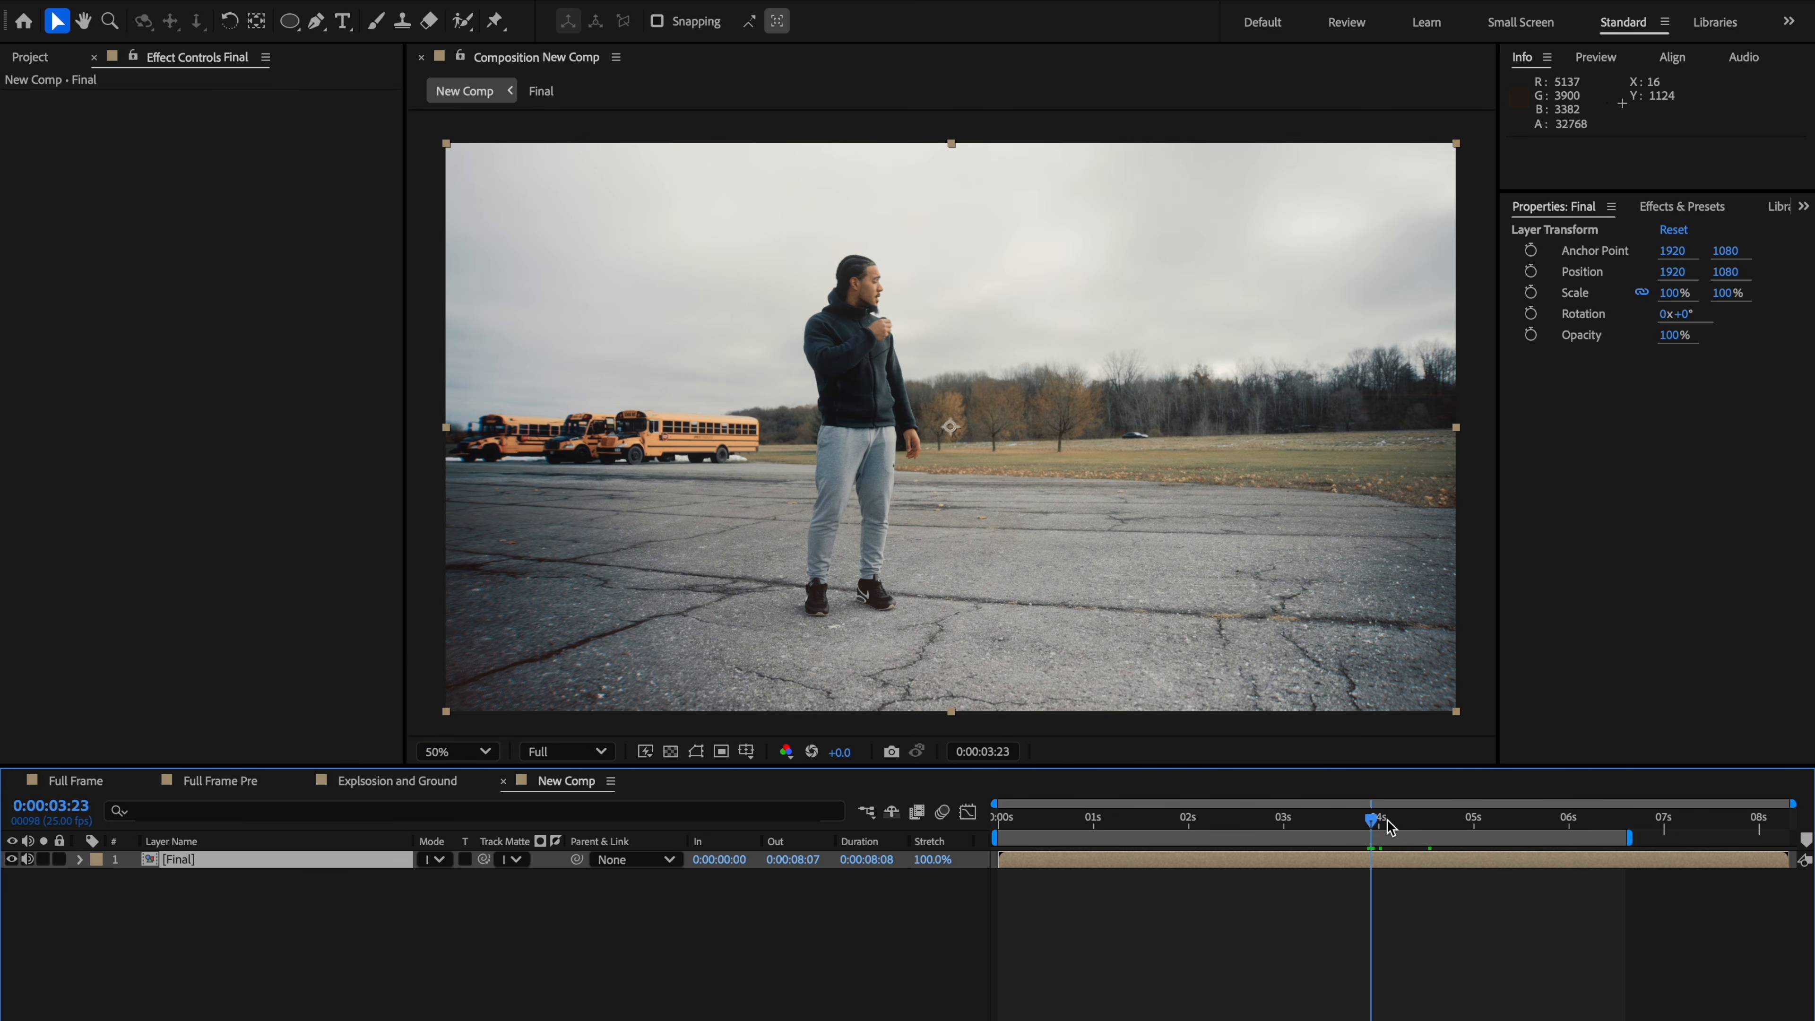
pyautogui.press('pagedown')
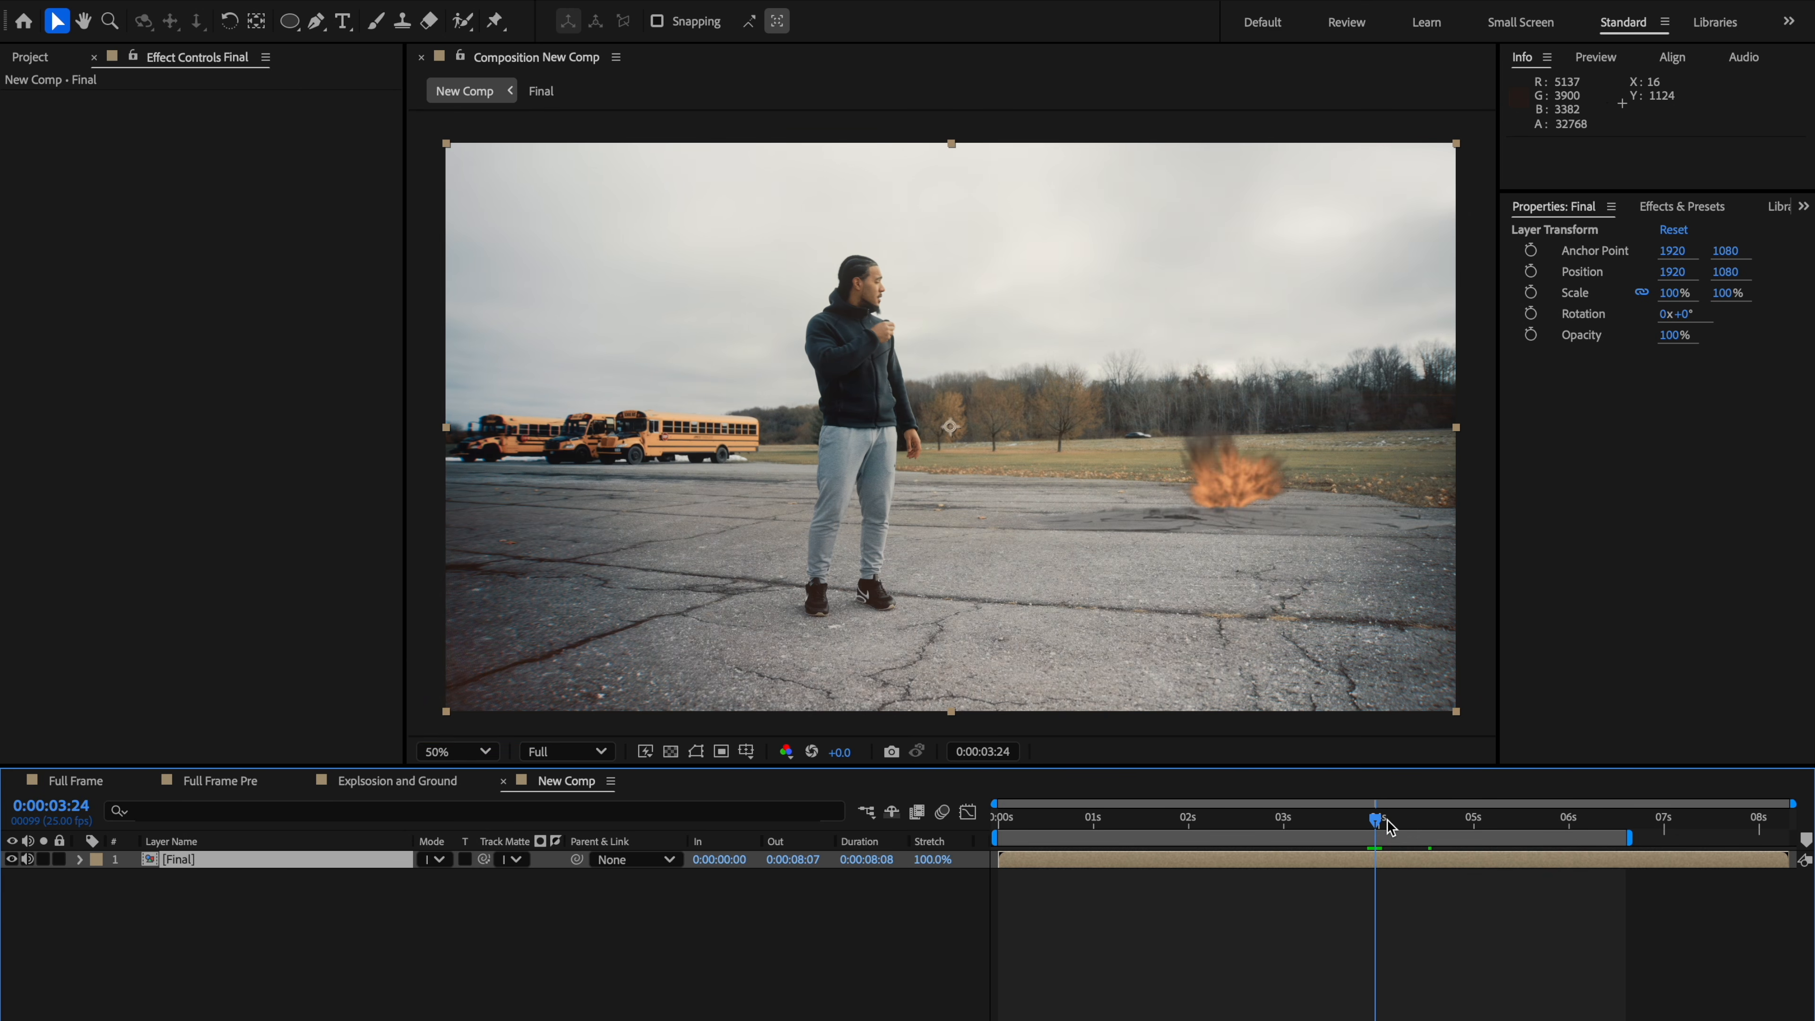
pyautogui.hotkey('ctrl', 'alt', 'y')
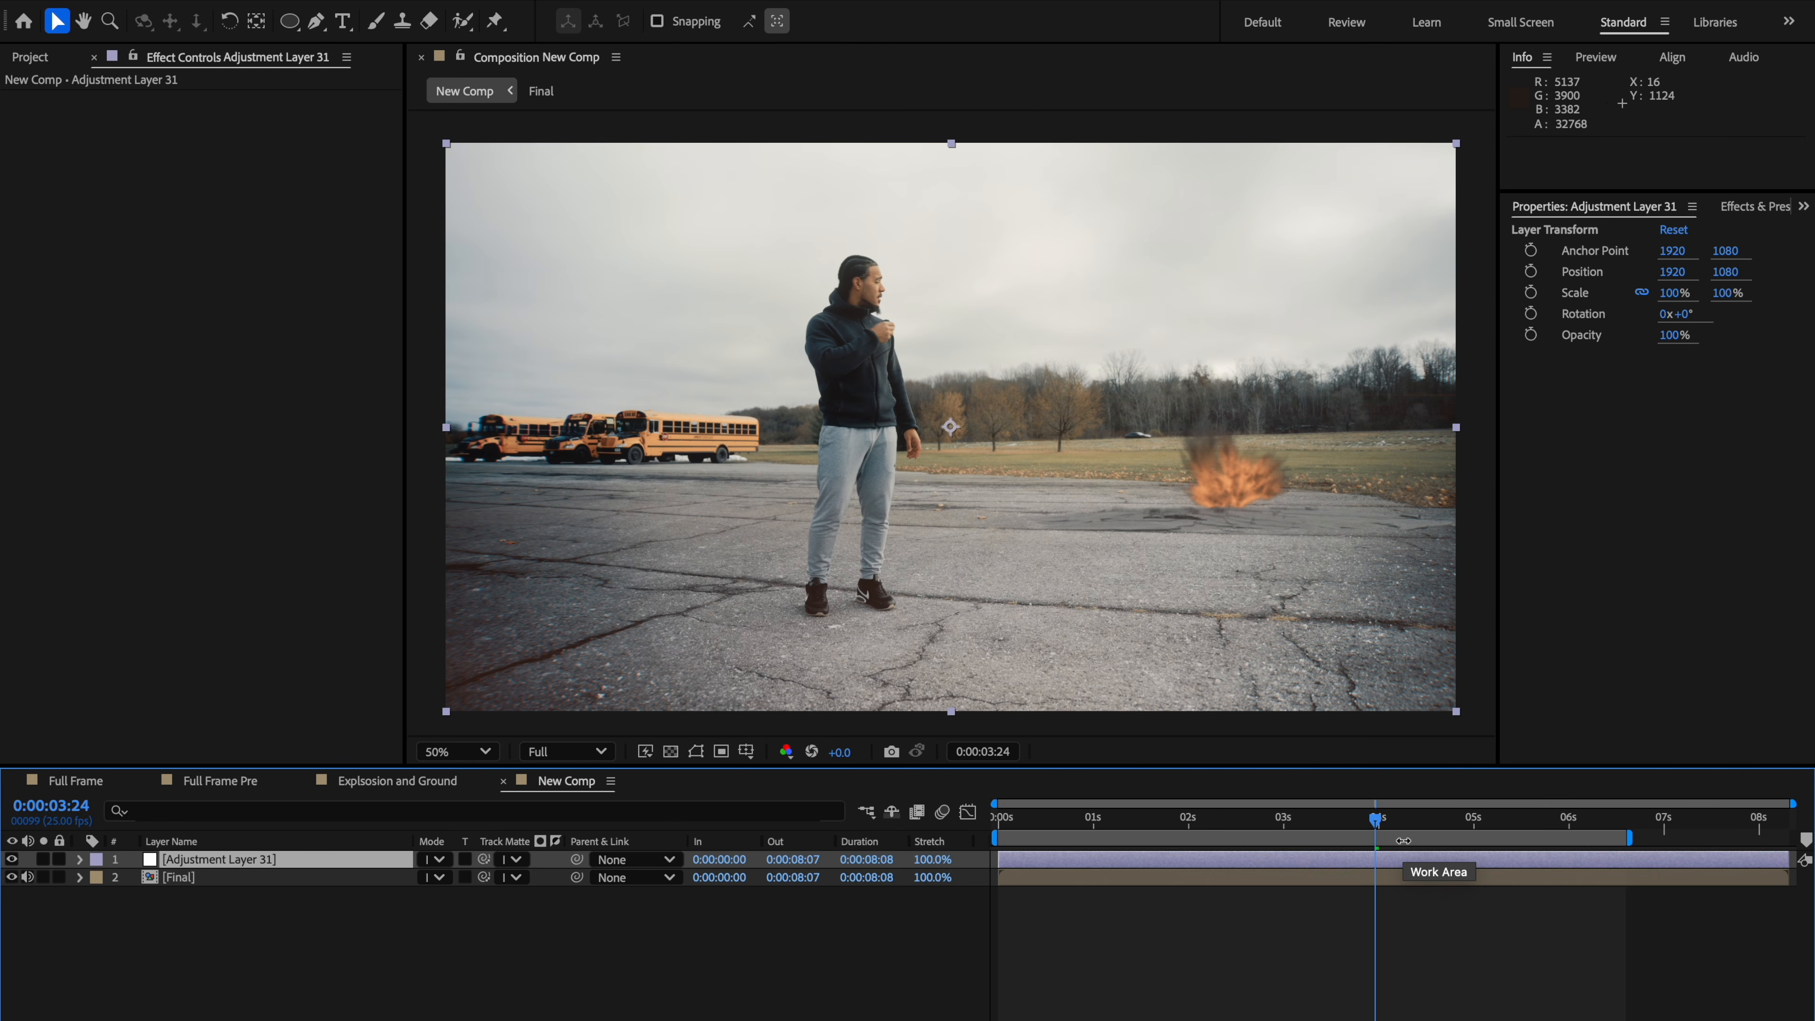
pyautogui.rightClick(230, 859)
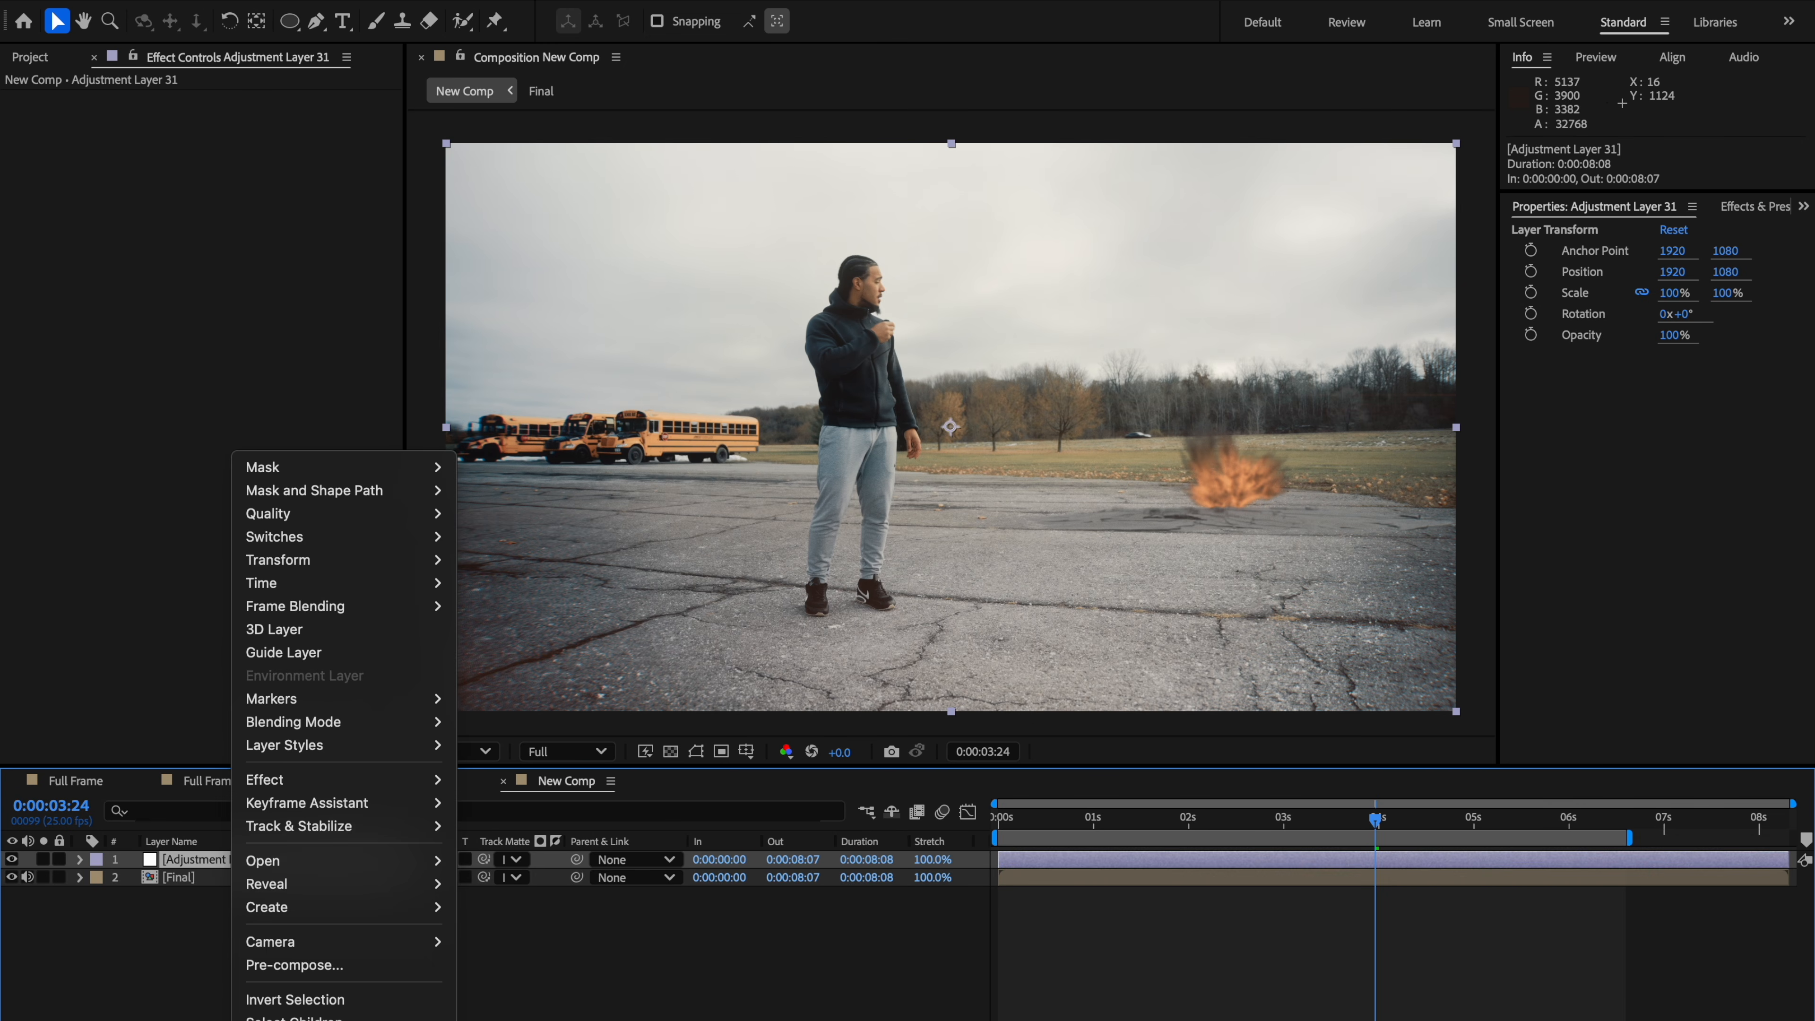
pyautogui.press('Escape')
pyautogui.press('Return')
pyautogui.write('Ne')
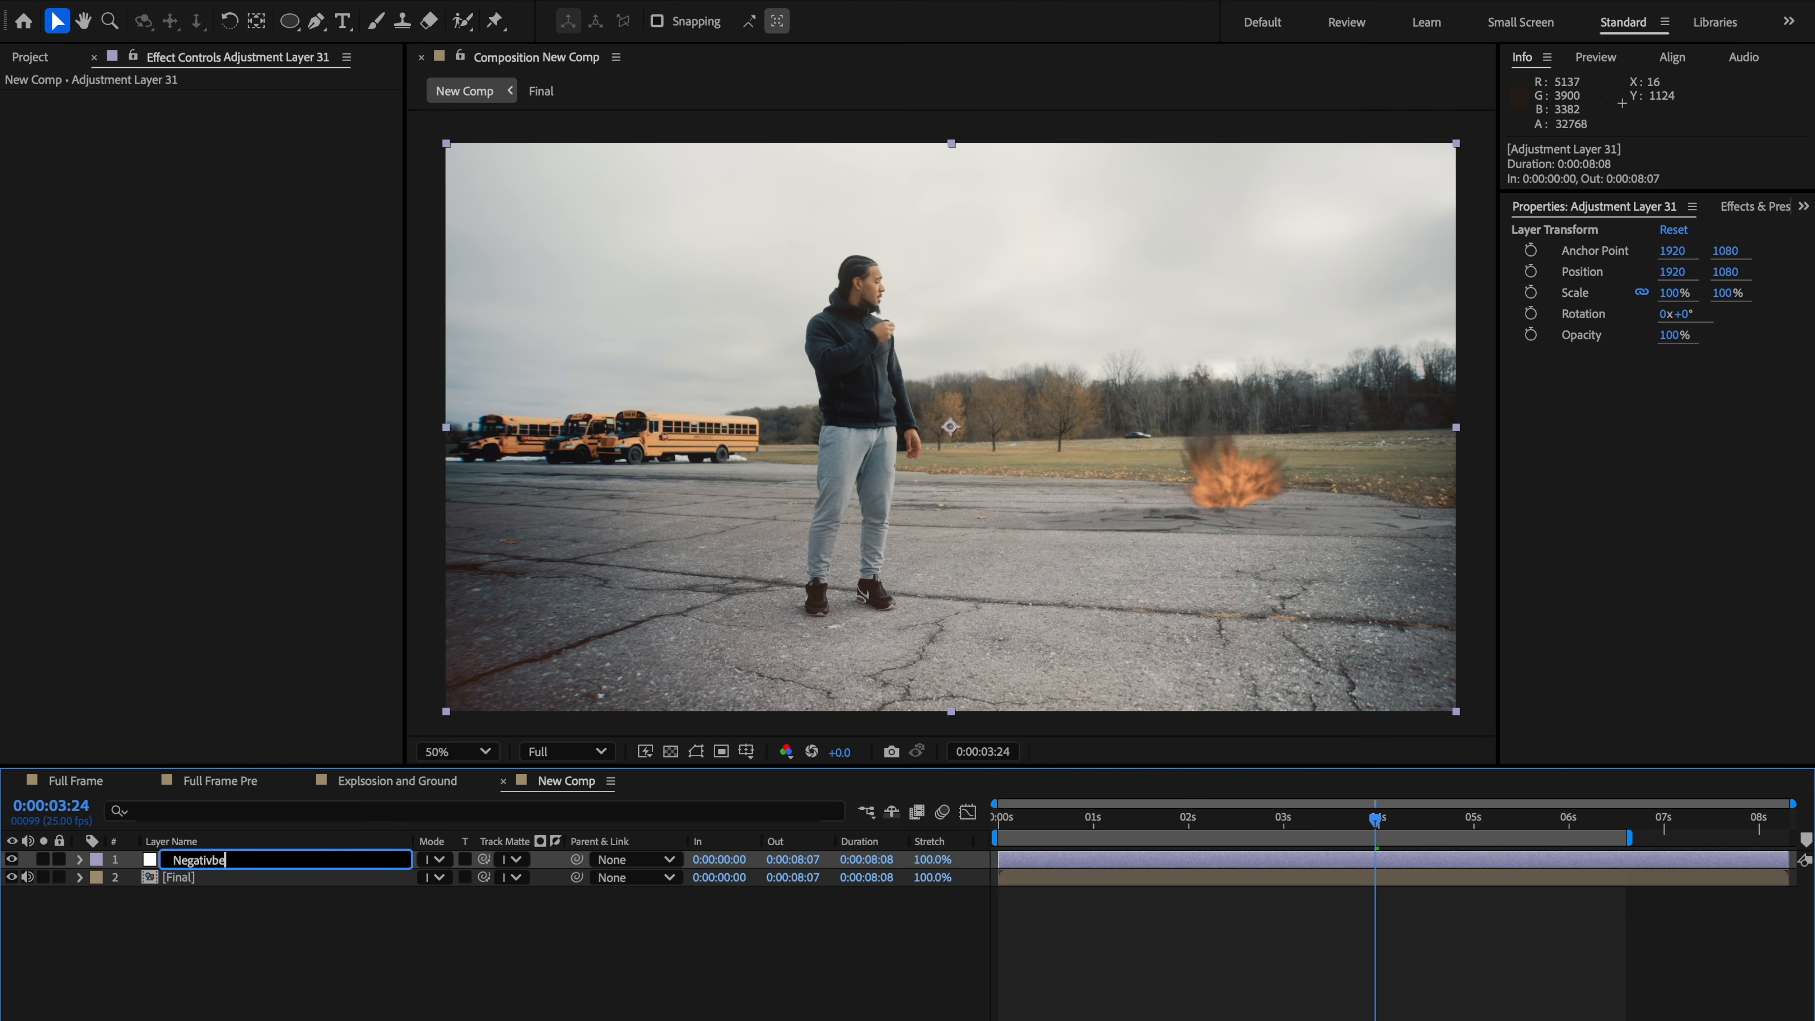
pyautogui.write('gative')
pyautogui.press('Return')
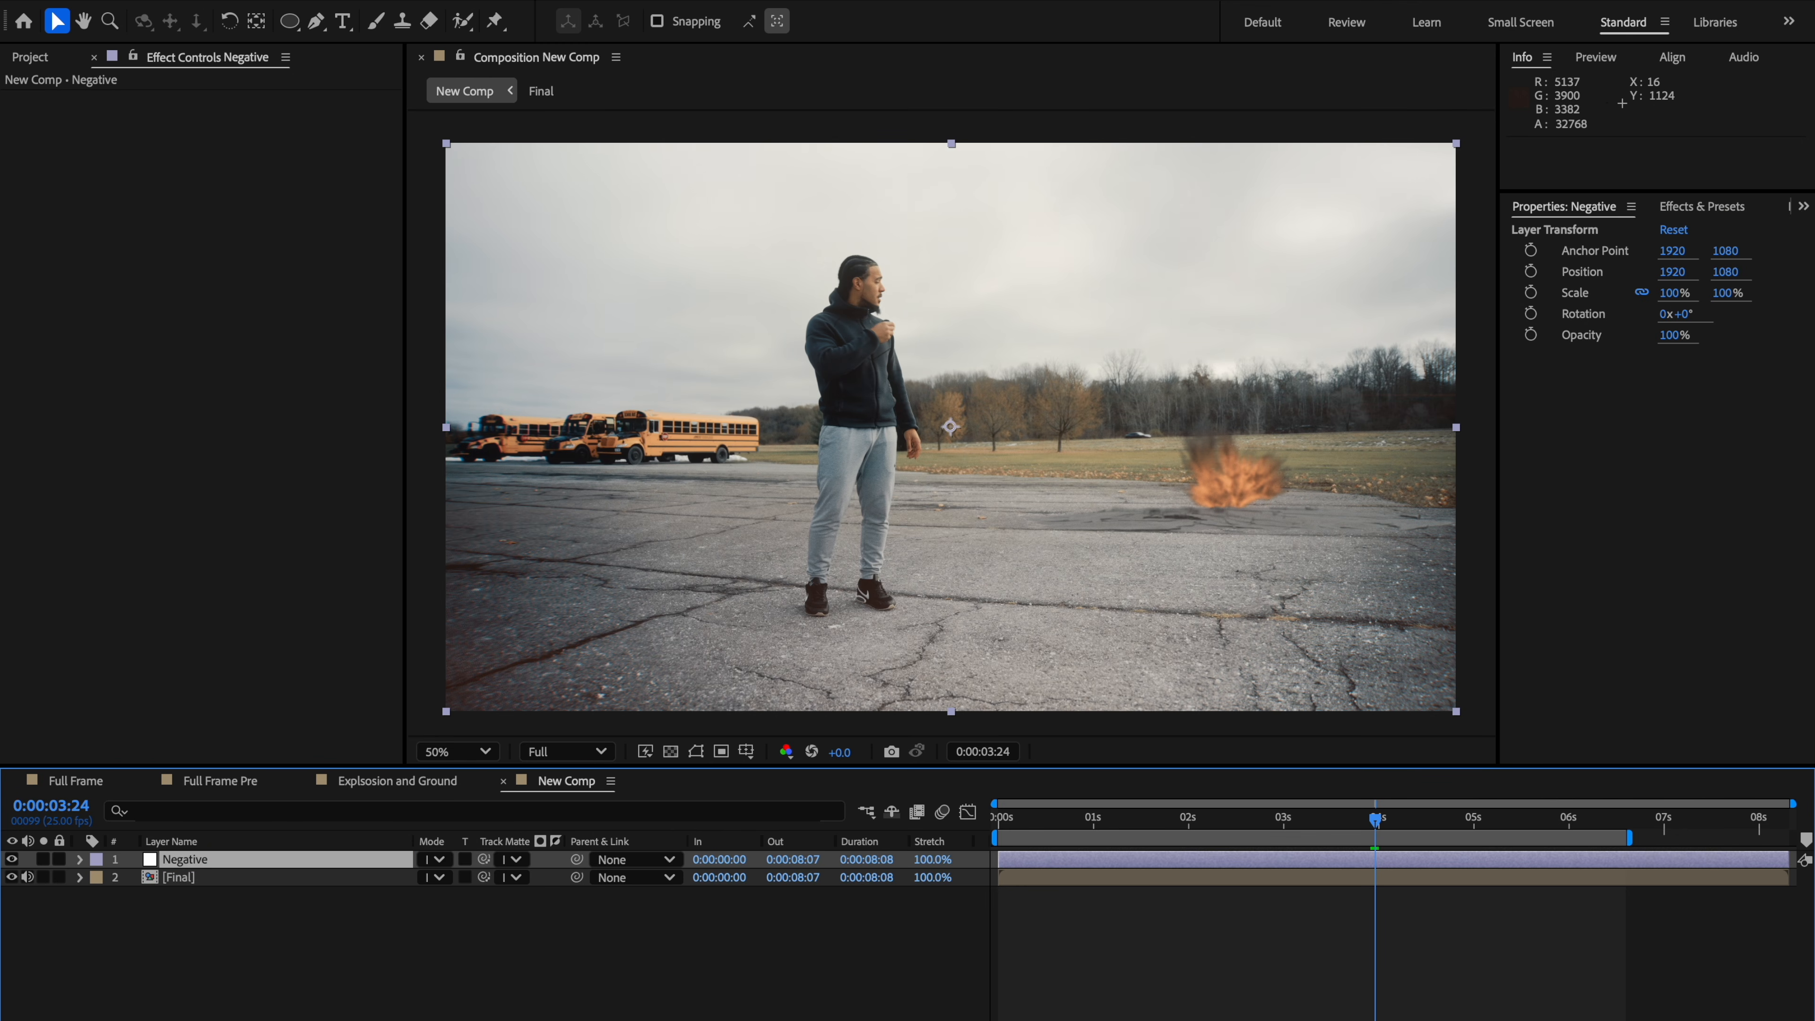
# Step: Split the Negative layer at 0:00:03:24 and 0:00:04:00, and delete the part before 0:00:03:24
pyautogui.hotkey('ctrl', 'shift', 'd')
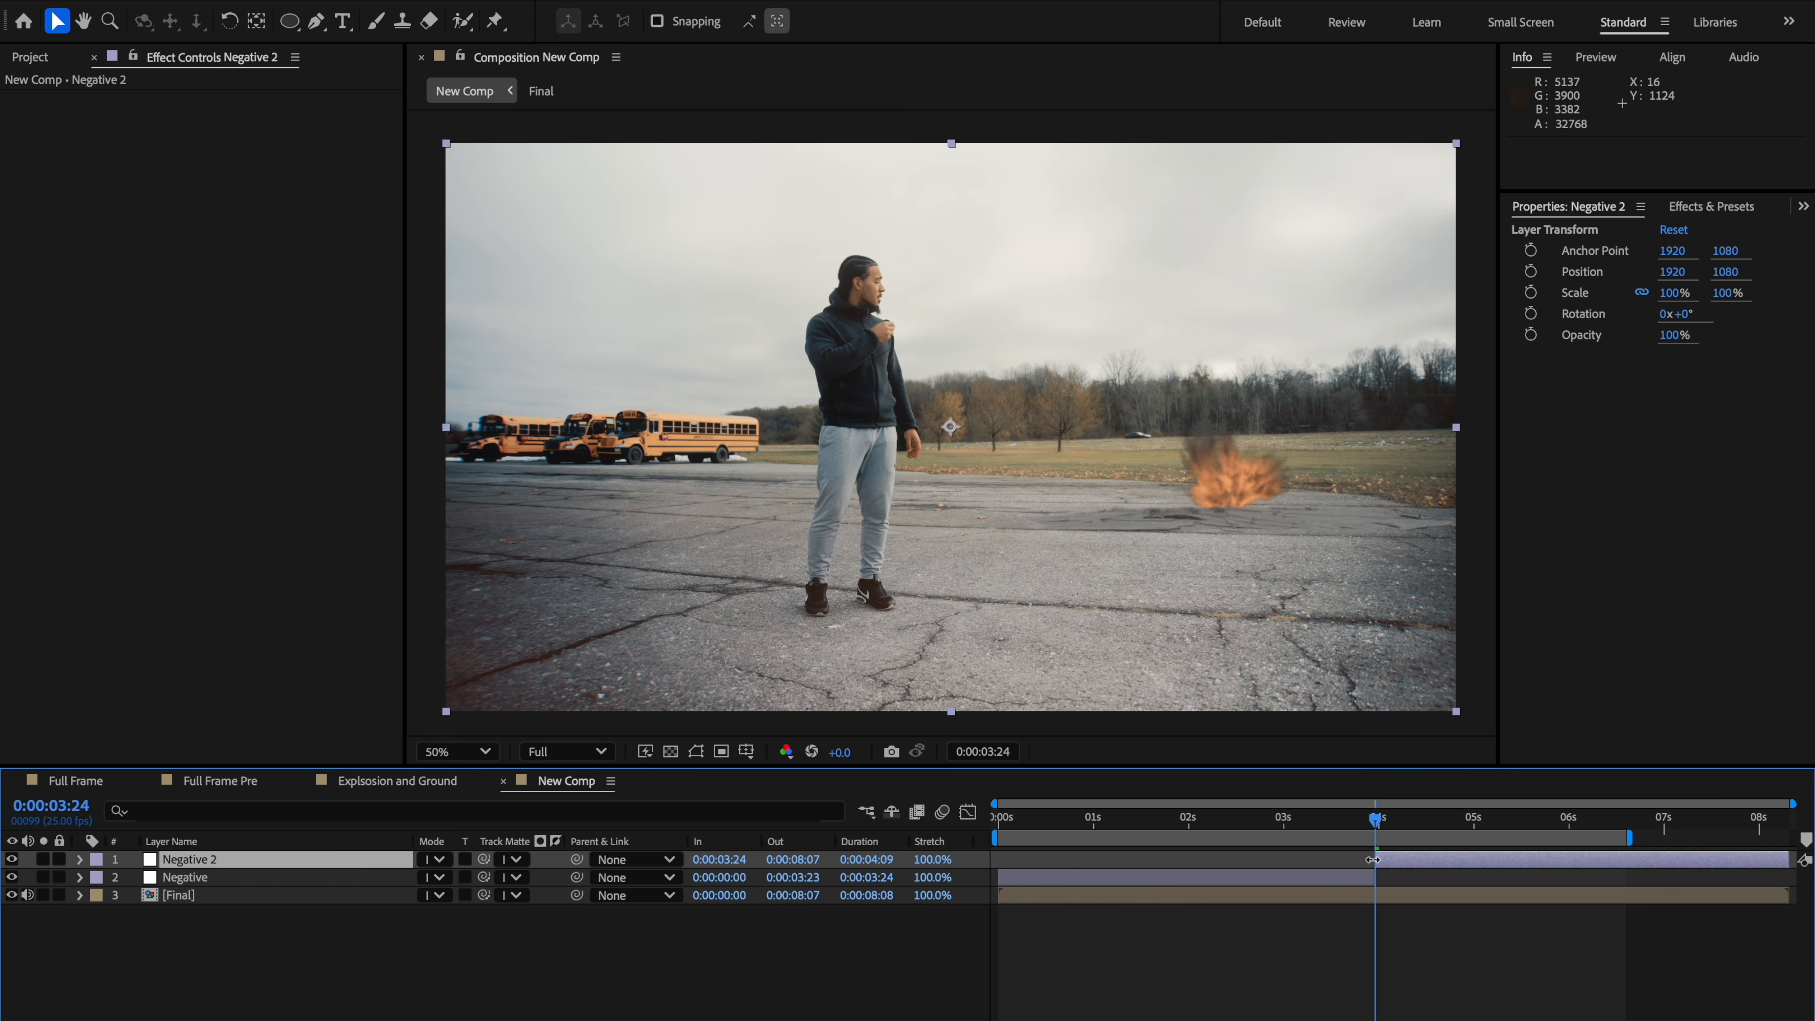
pyautogui.press('pagedown')
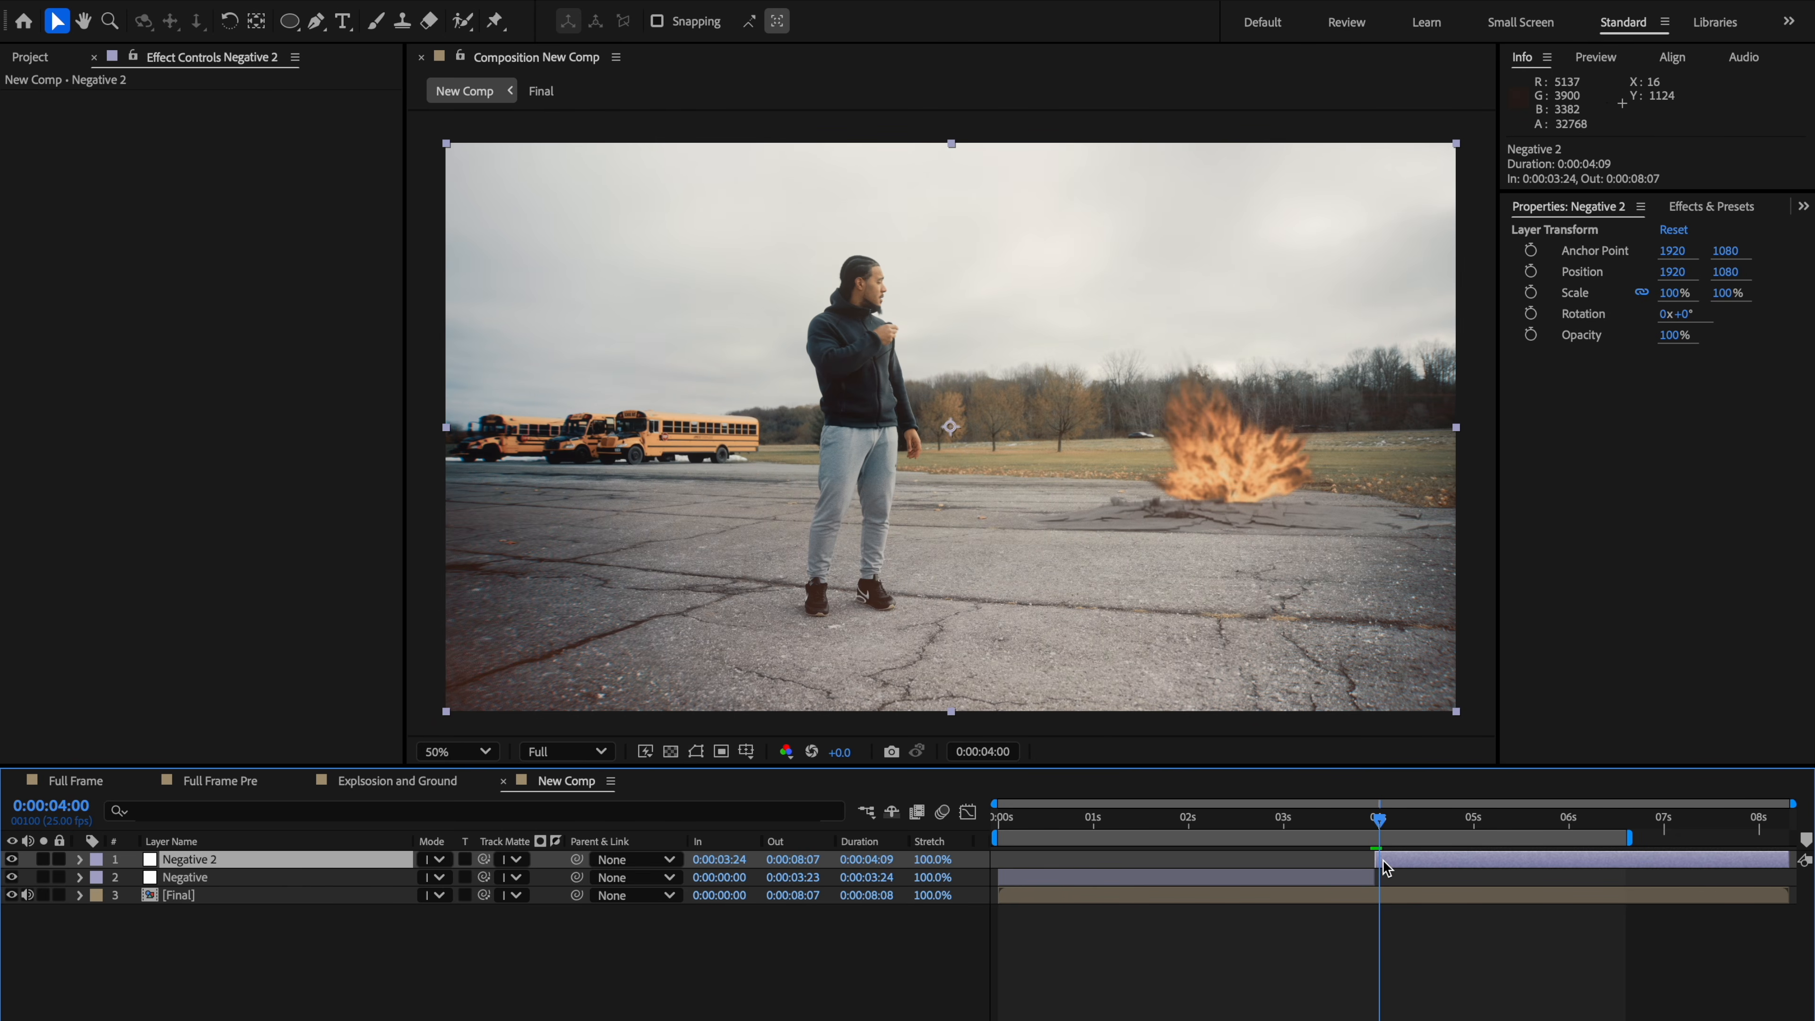
pyautogui.hotkey('ctrl', 'shift', 'd')
pyautogui.click(1364, 890)
pyautogui.press('Delete')
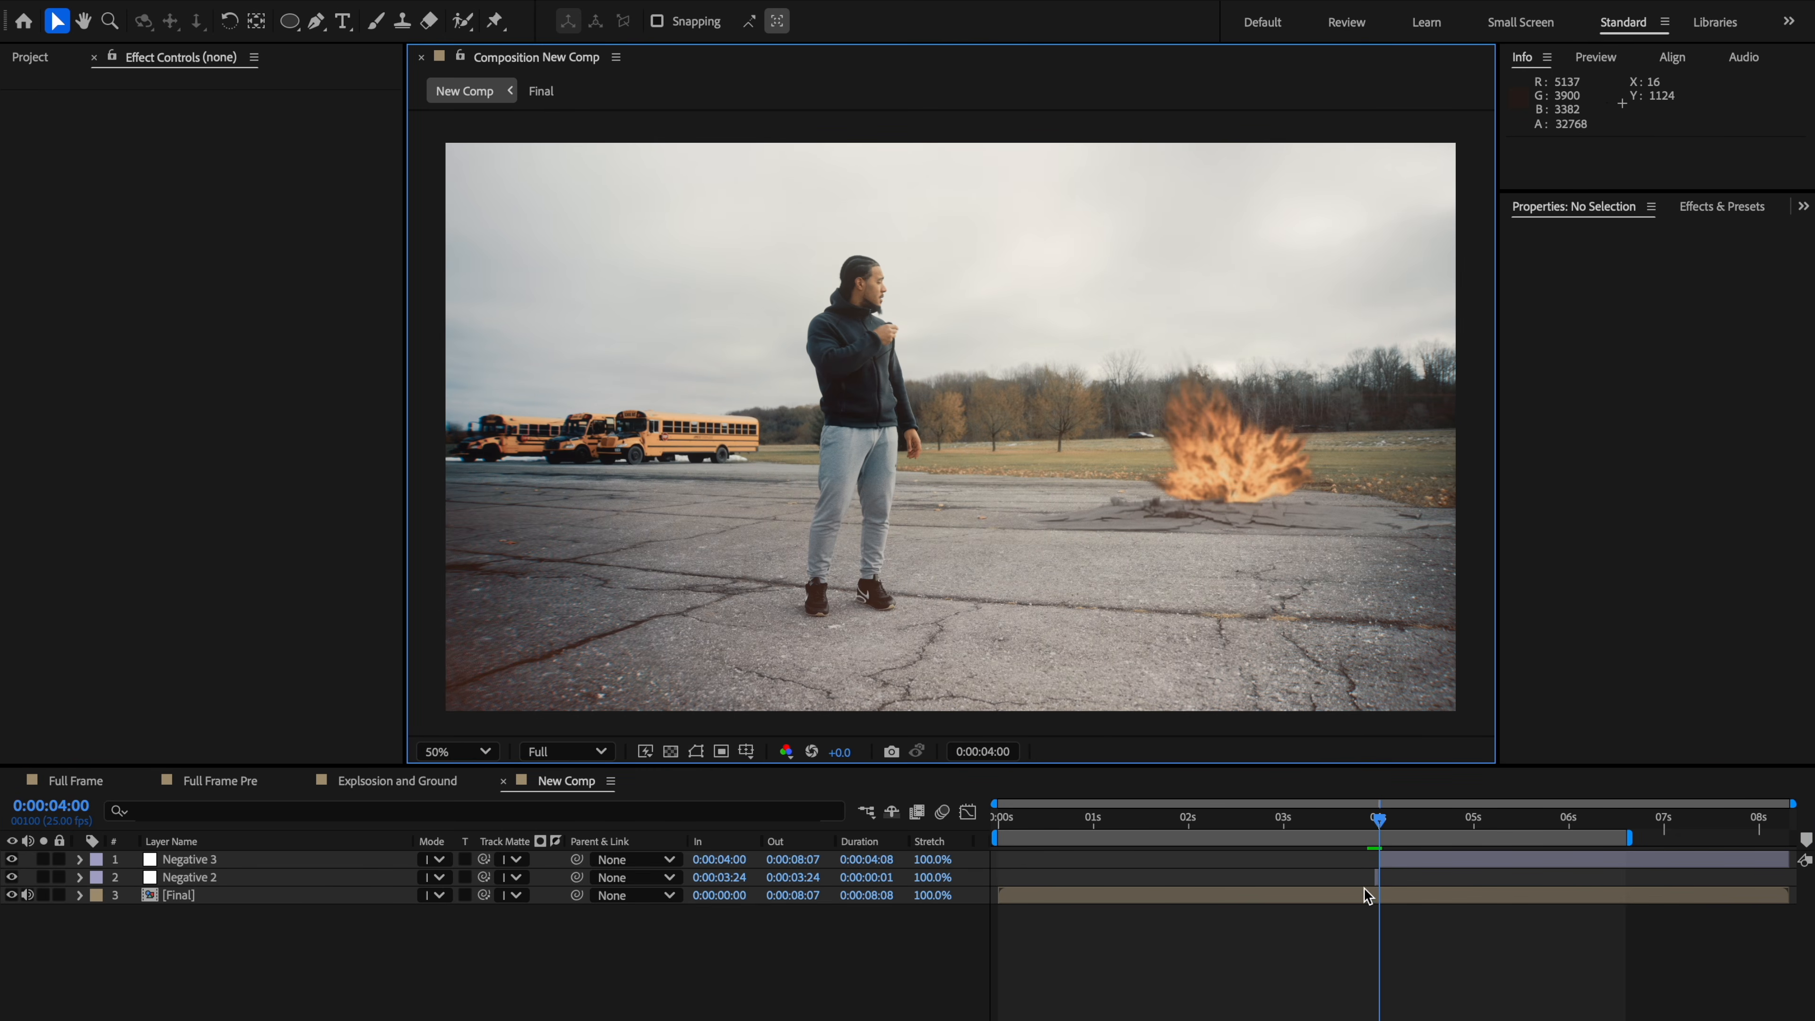
# Step: Split all layers at 0:00:04:01 and delete the selected parts after that frame
pyautogui.press('pagedown')
pyautogui.hotkey('ctrl', 'a')
pyautogui.hotkey('ctrl', 'shift', 'd')
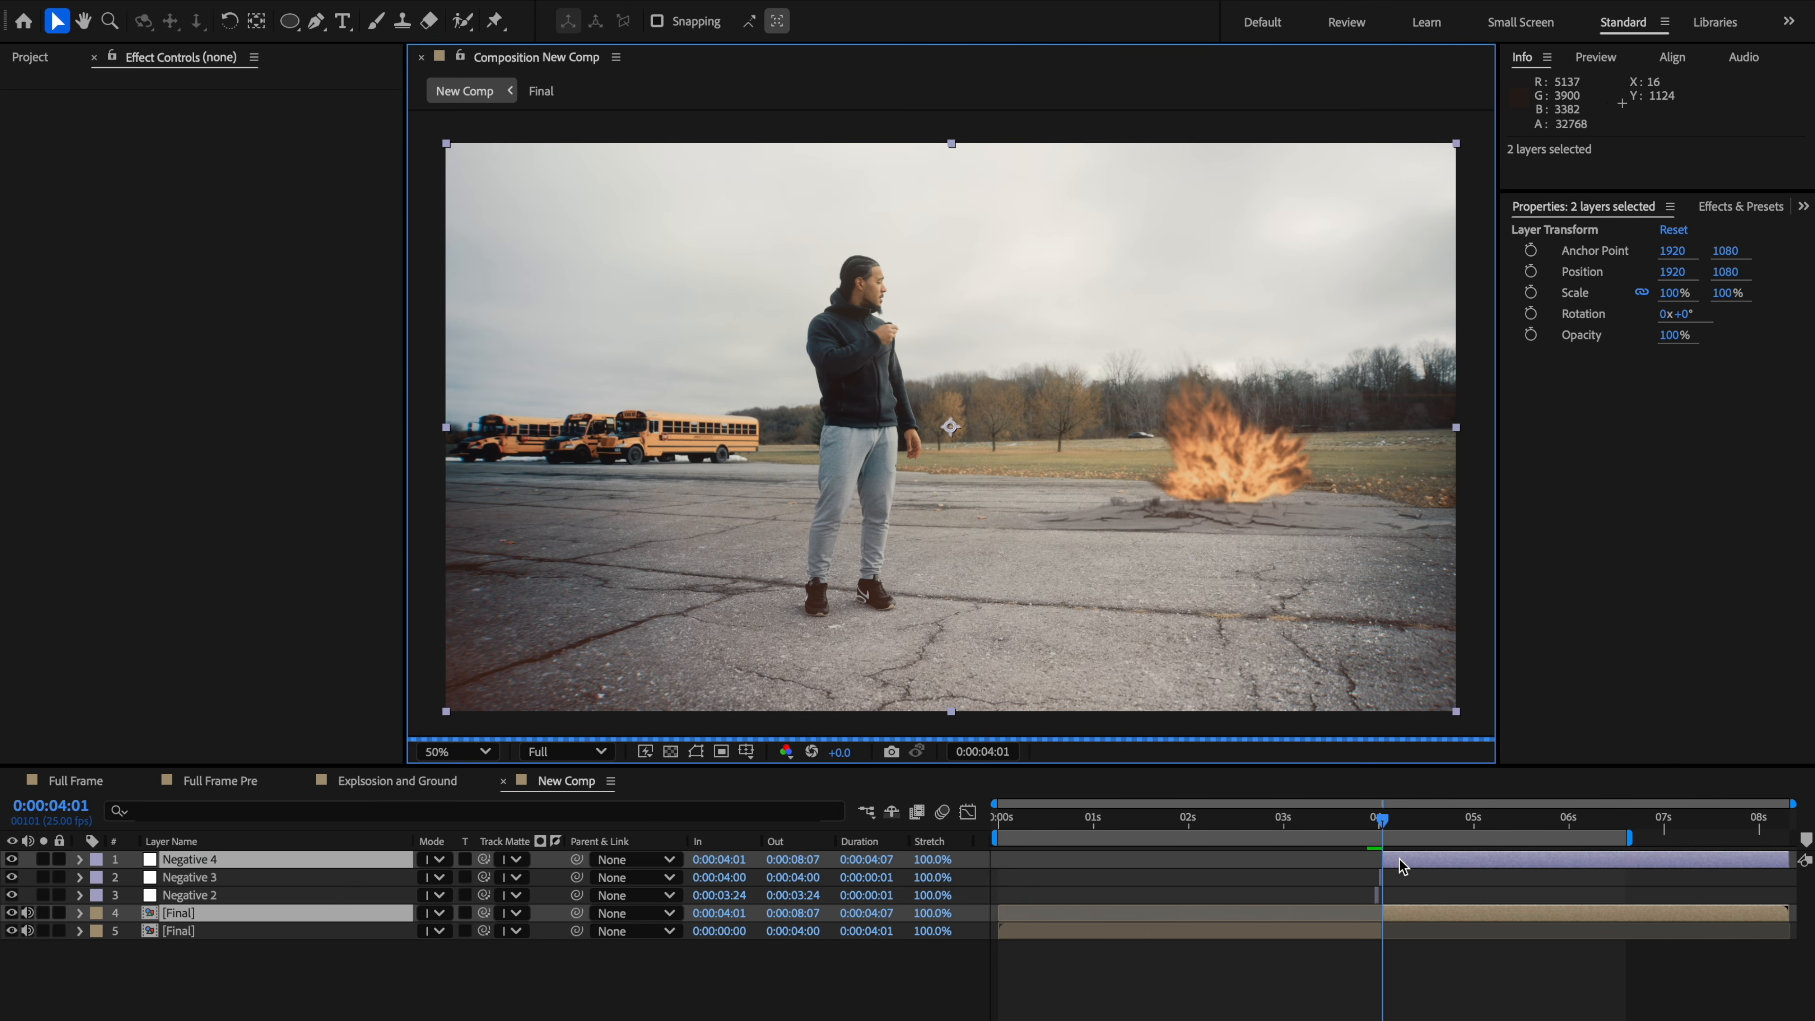
pyautogui.press('Delete')
# Step: Rename the one-frame adjustment layer at 0:00:04:00 to Light Burst
pyautogui.rightClick(227, 865)
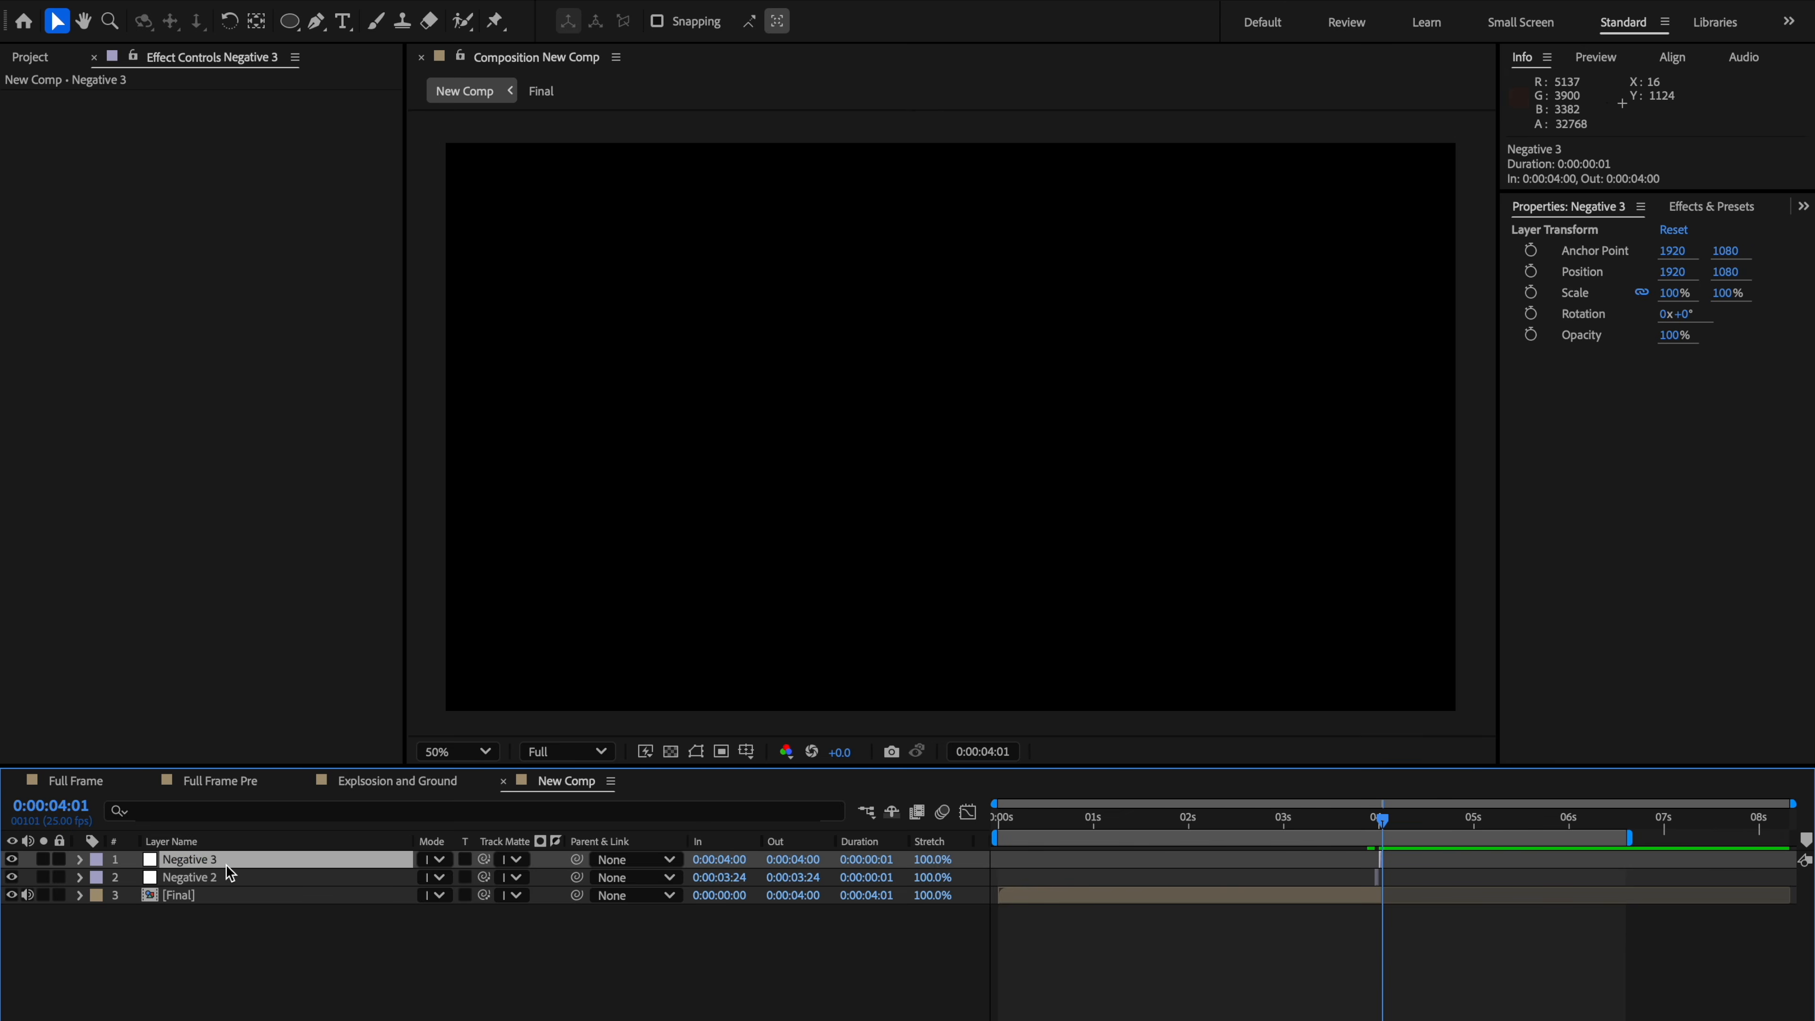
pyautogui.click(276, 1020)
pyautogui.write('Light')
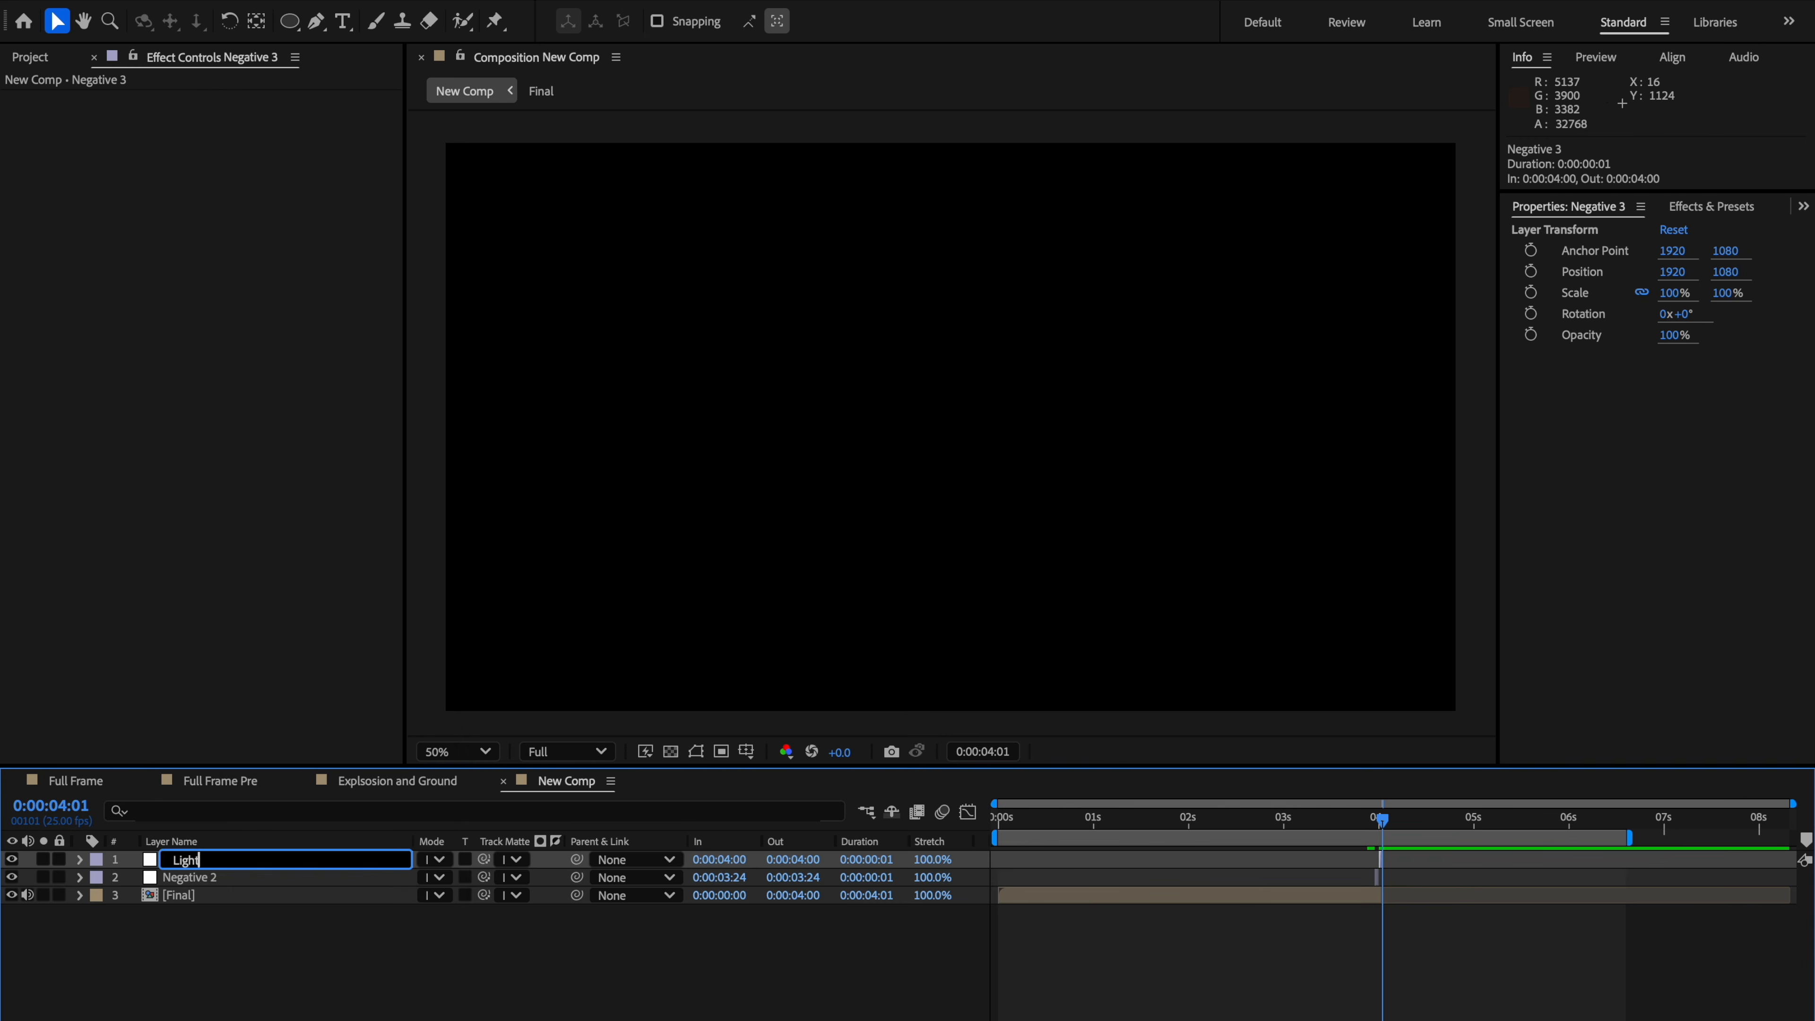
pyautogui.write(' Burst')
pyautogui.press('Return')
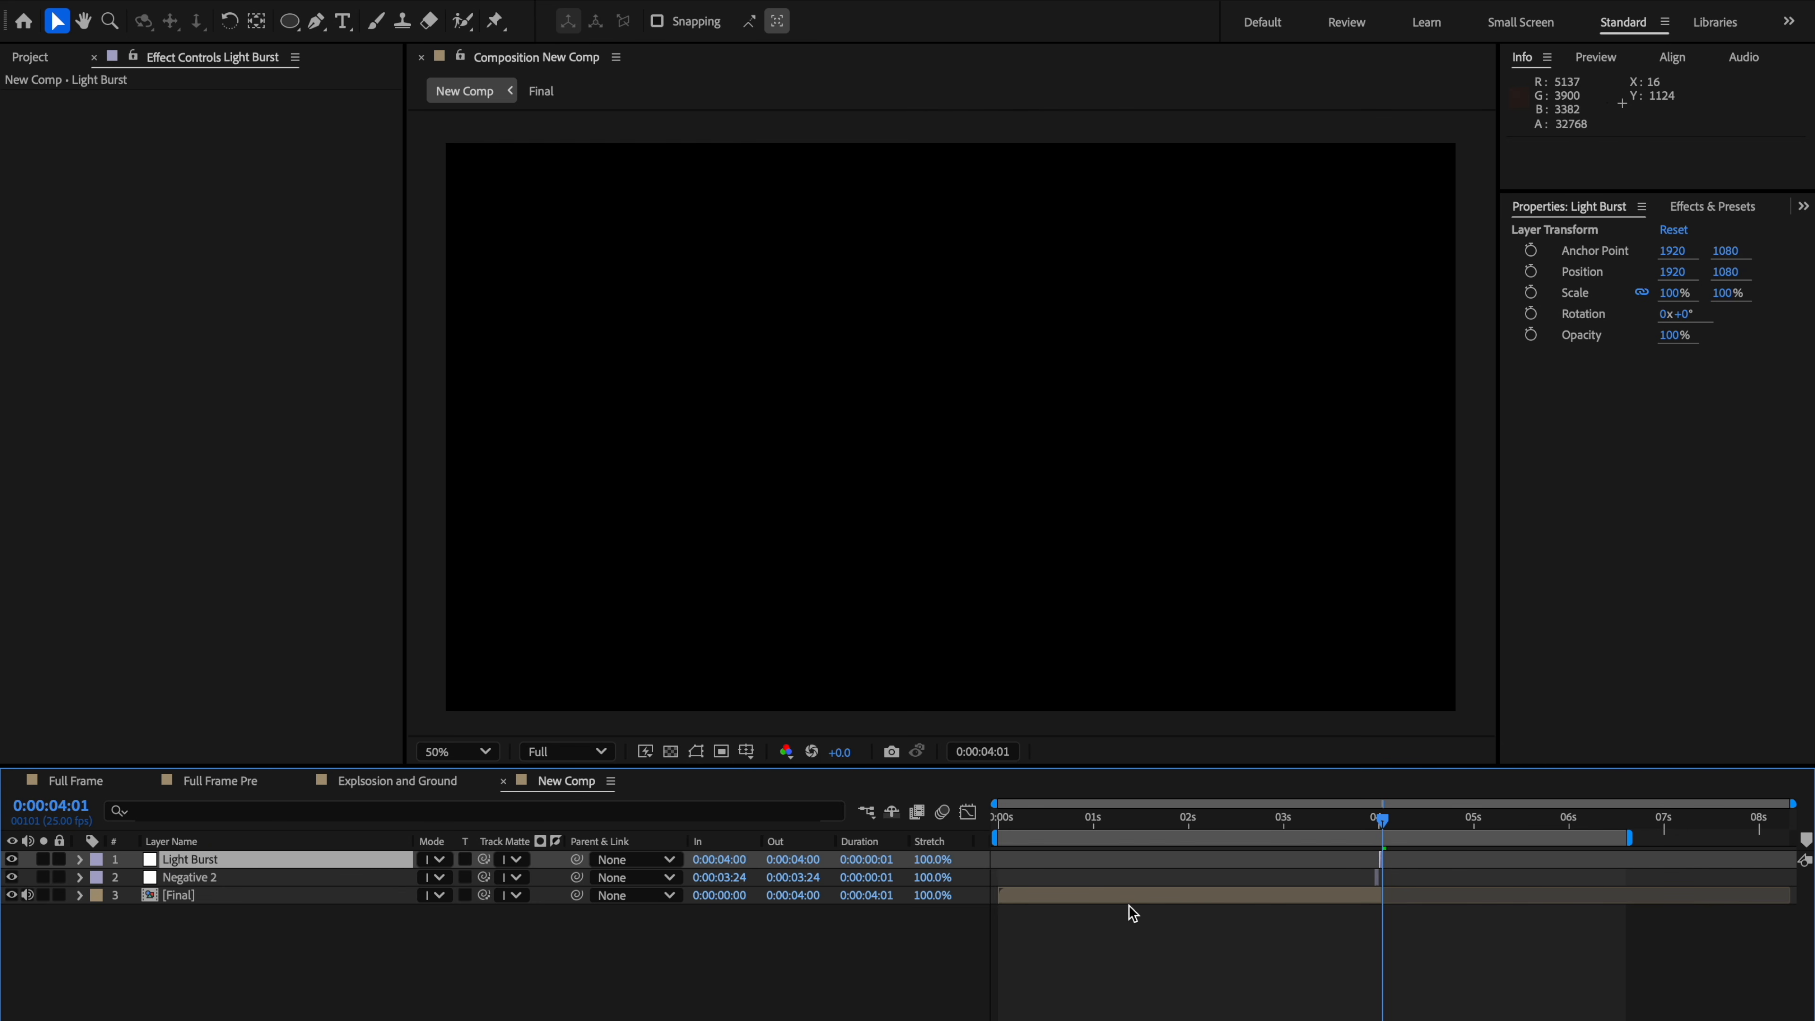
# Step: Extend the Final layer's out point to about 0:00:07:10
pyautogui.press(';')
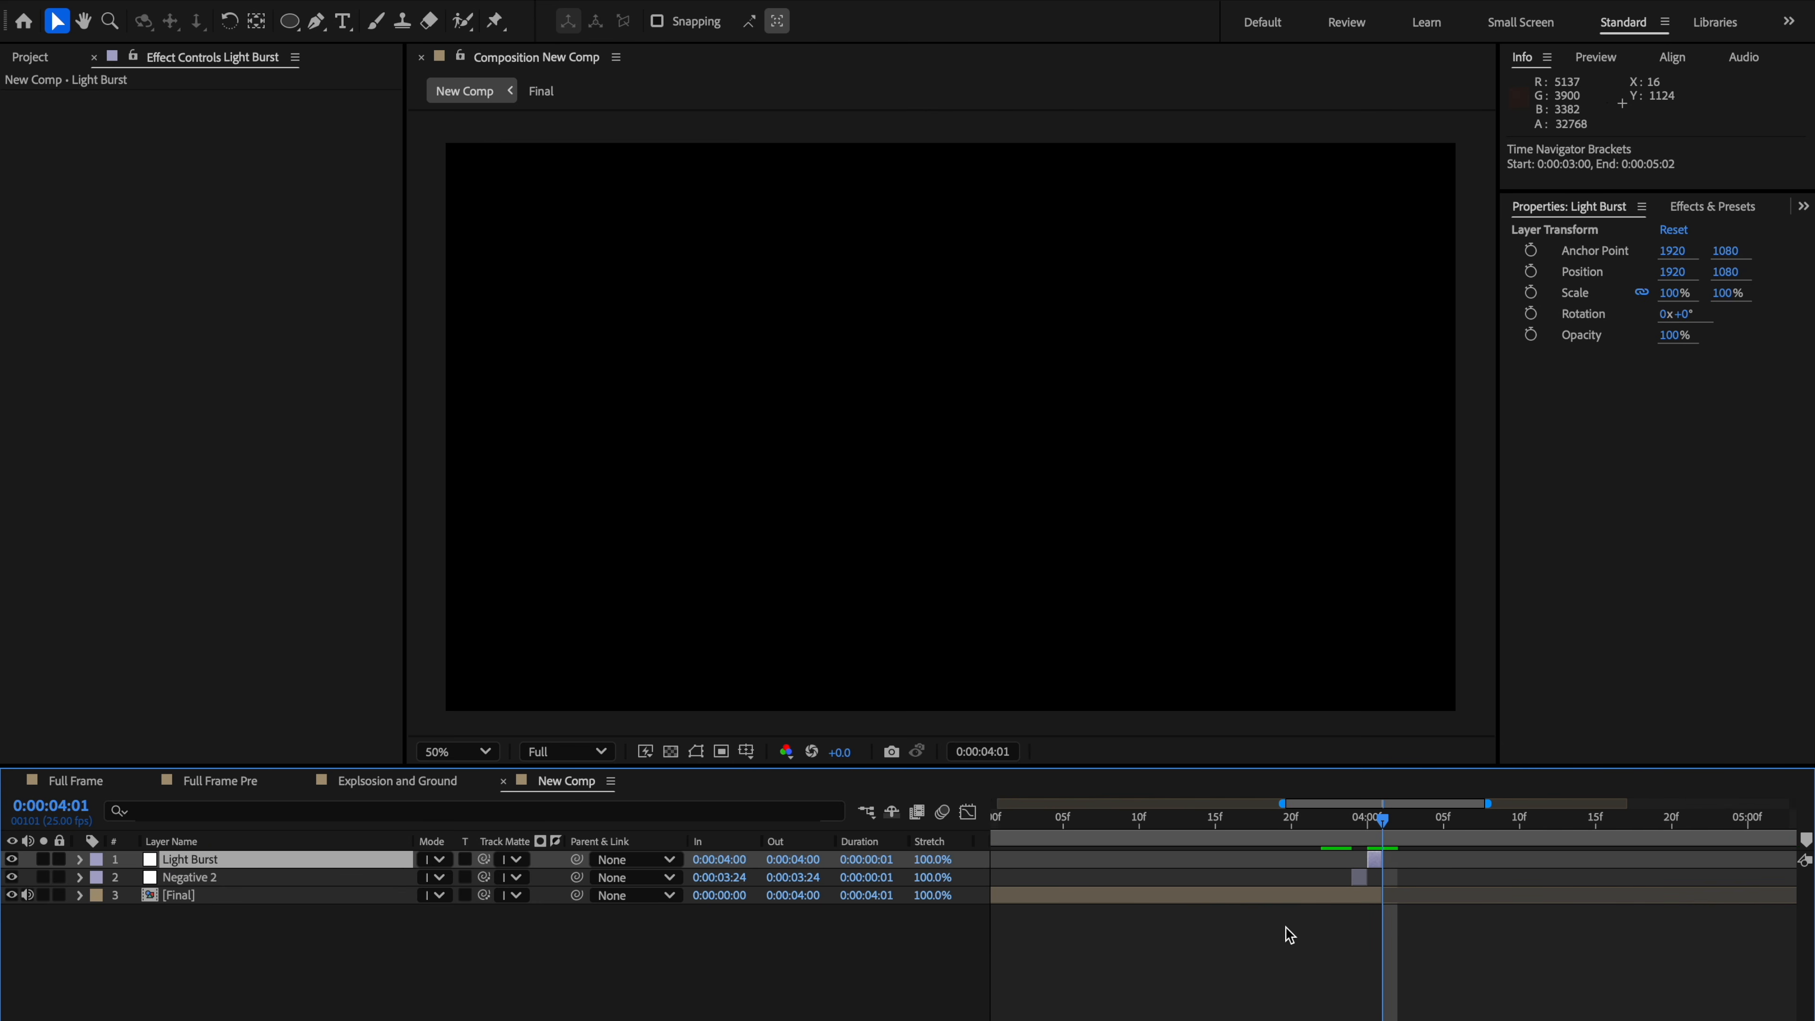
pyautogui.moveTo(1383, 897); pyautogui.dragTo(1786, 897)
pyautogui.hscroll(-10, 1143, 878)
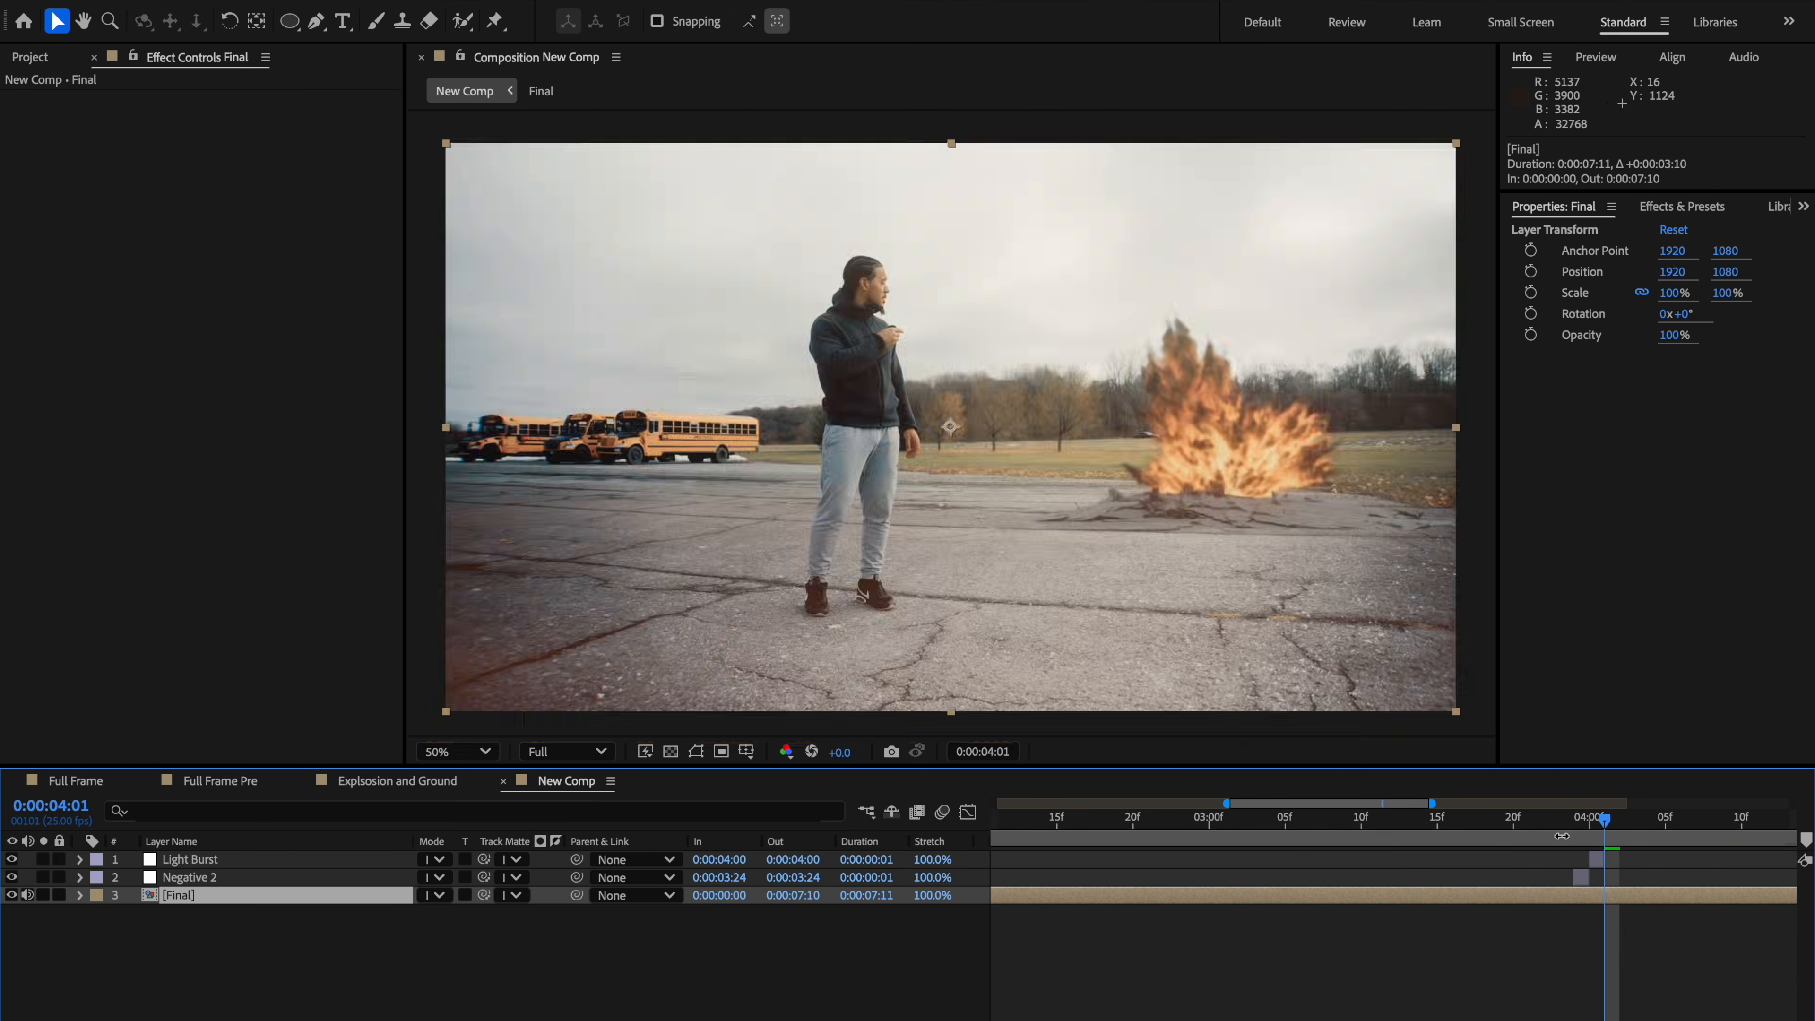
# Step: Apply the Invert effect to the one-frame Negative 2 layer at 0:00:03:24
pyautogui.click(1573, 828)
pyautogui.click(1579, 878)
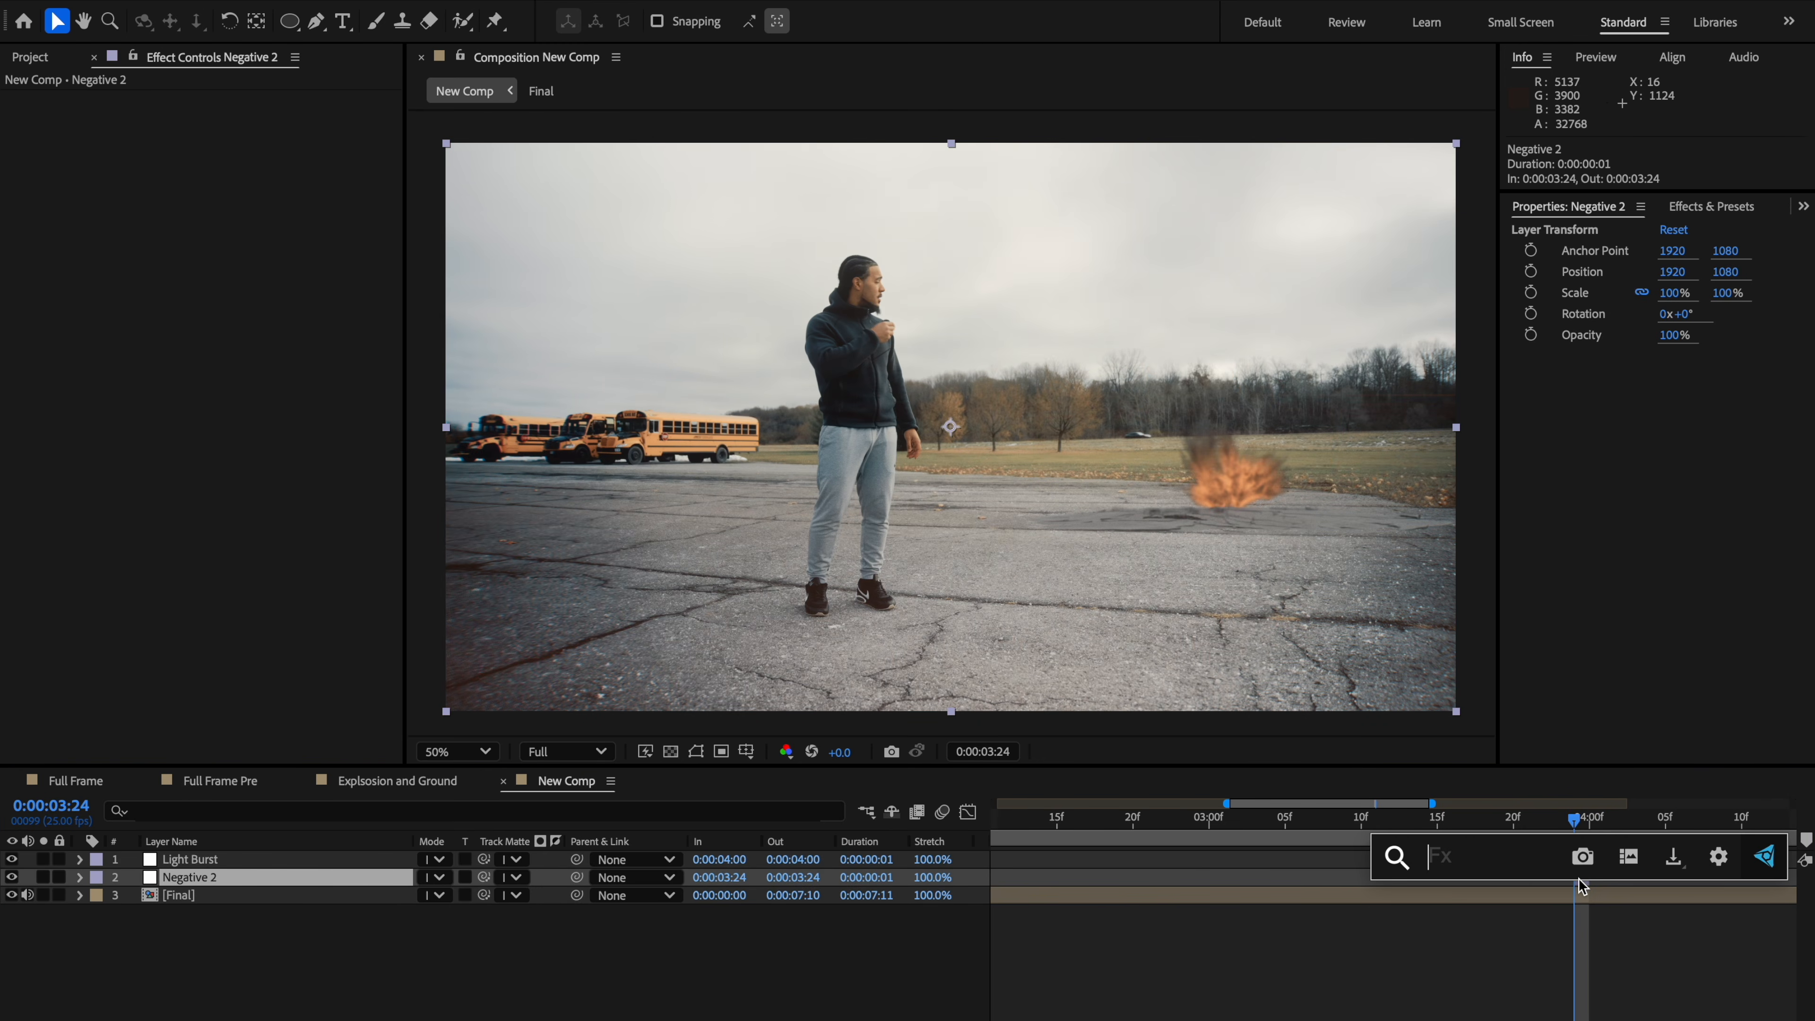
pyautogui.write('invert')
pyautogui.press('Return')
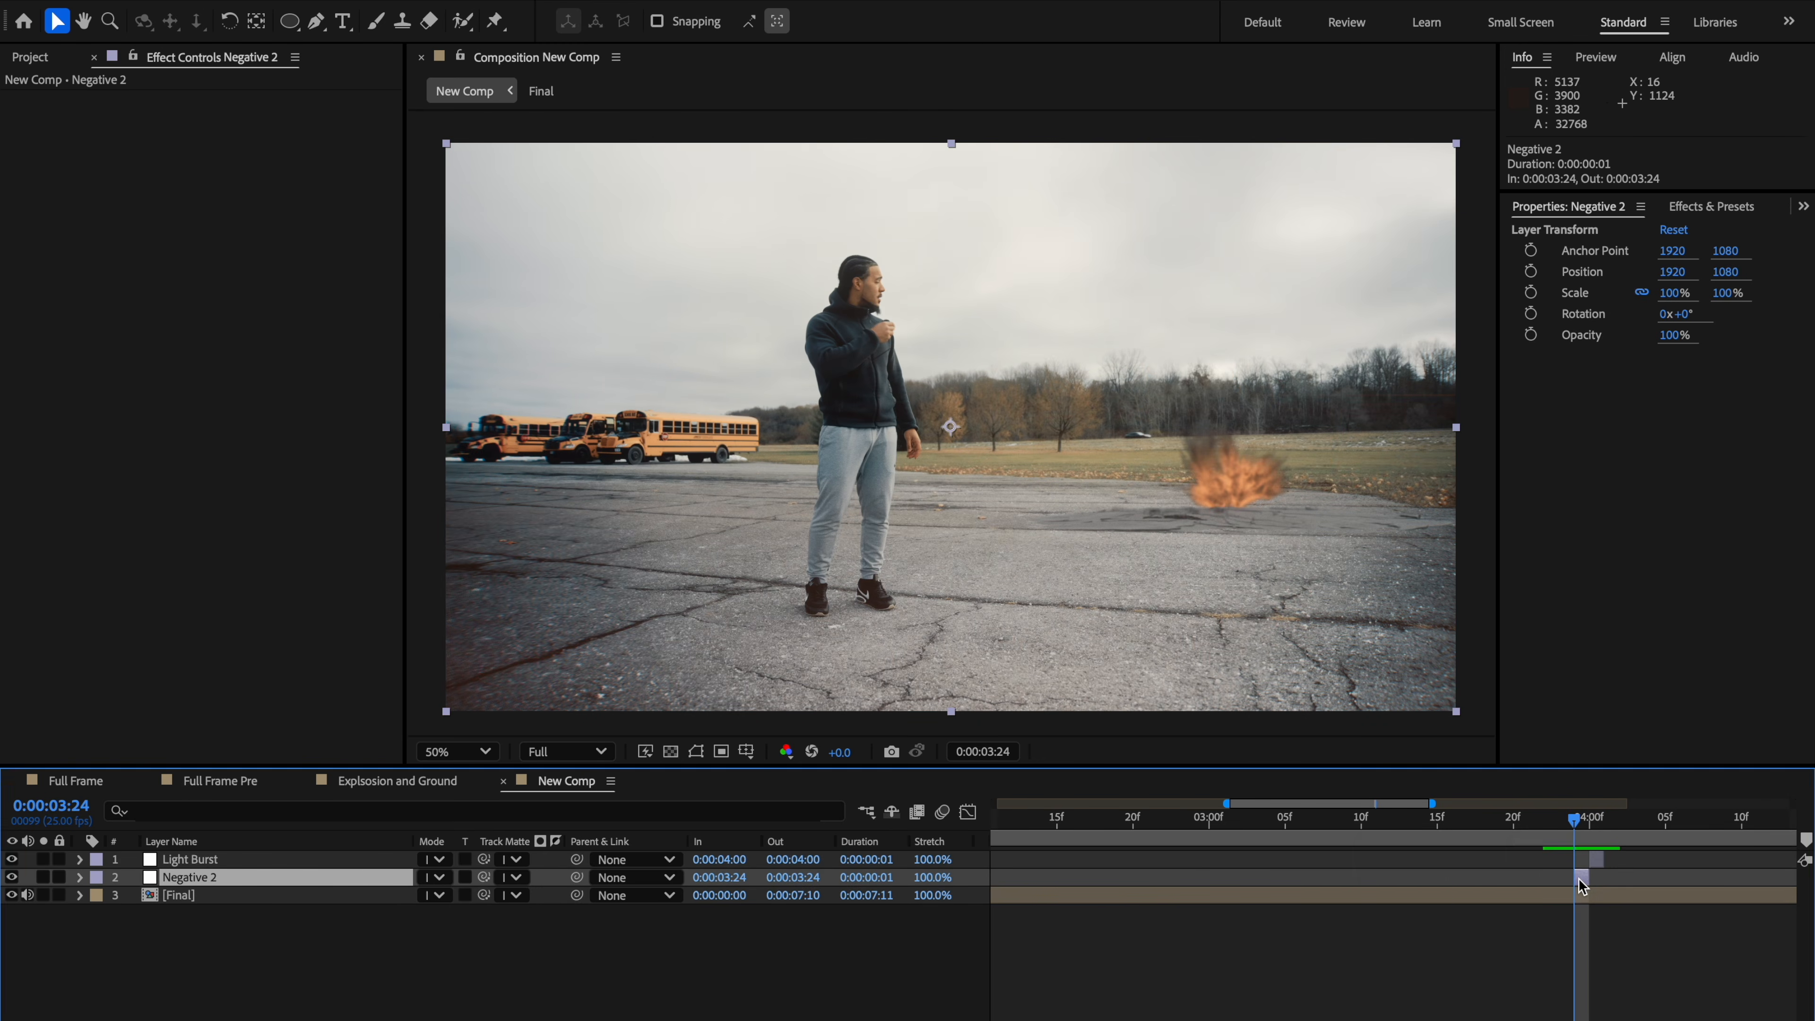
# Step: Apply CC Light Burst 2.5 to the Light Burst layer at 0:00:04:00
pyautogui.press('pagedown')
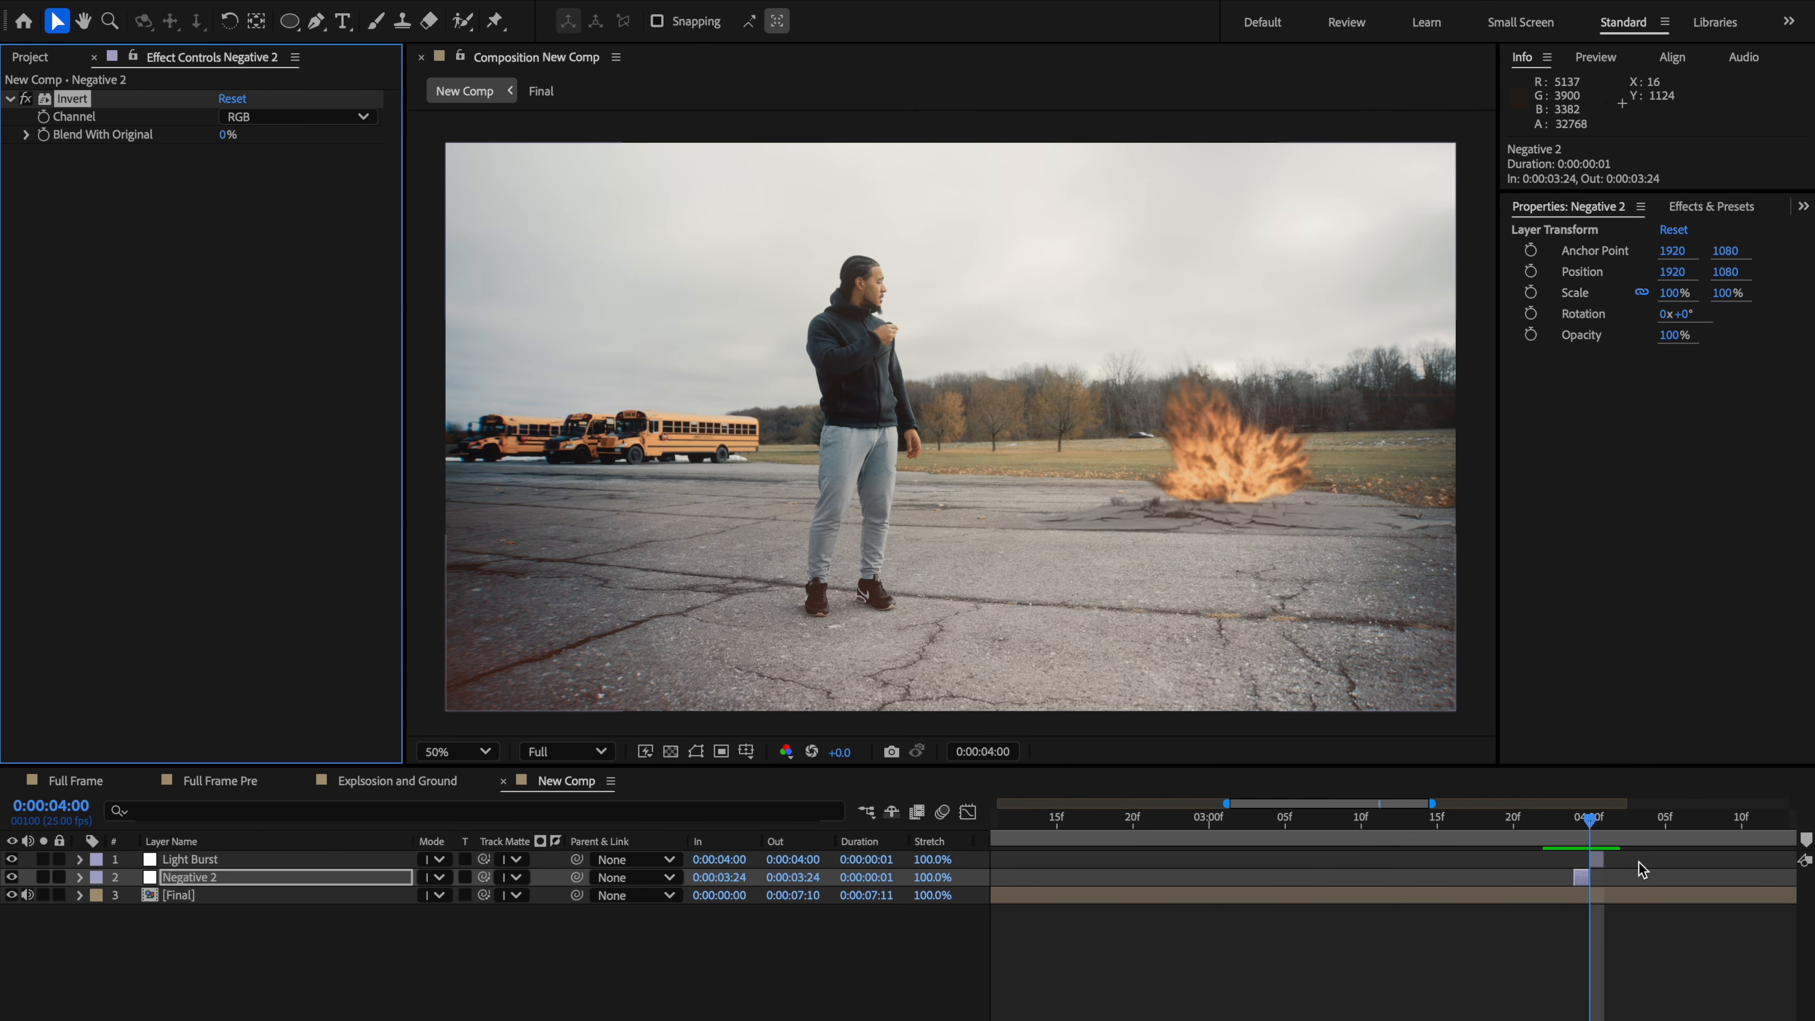
pyautogui.click(1598, 860)
pyautogui.hotkey('ctrl', 'space')
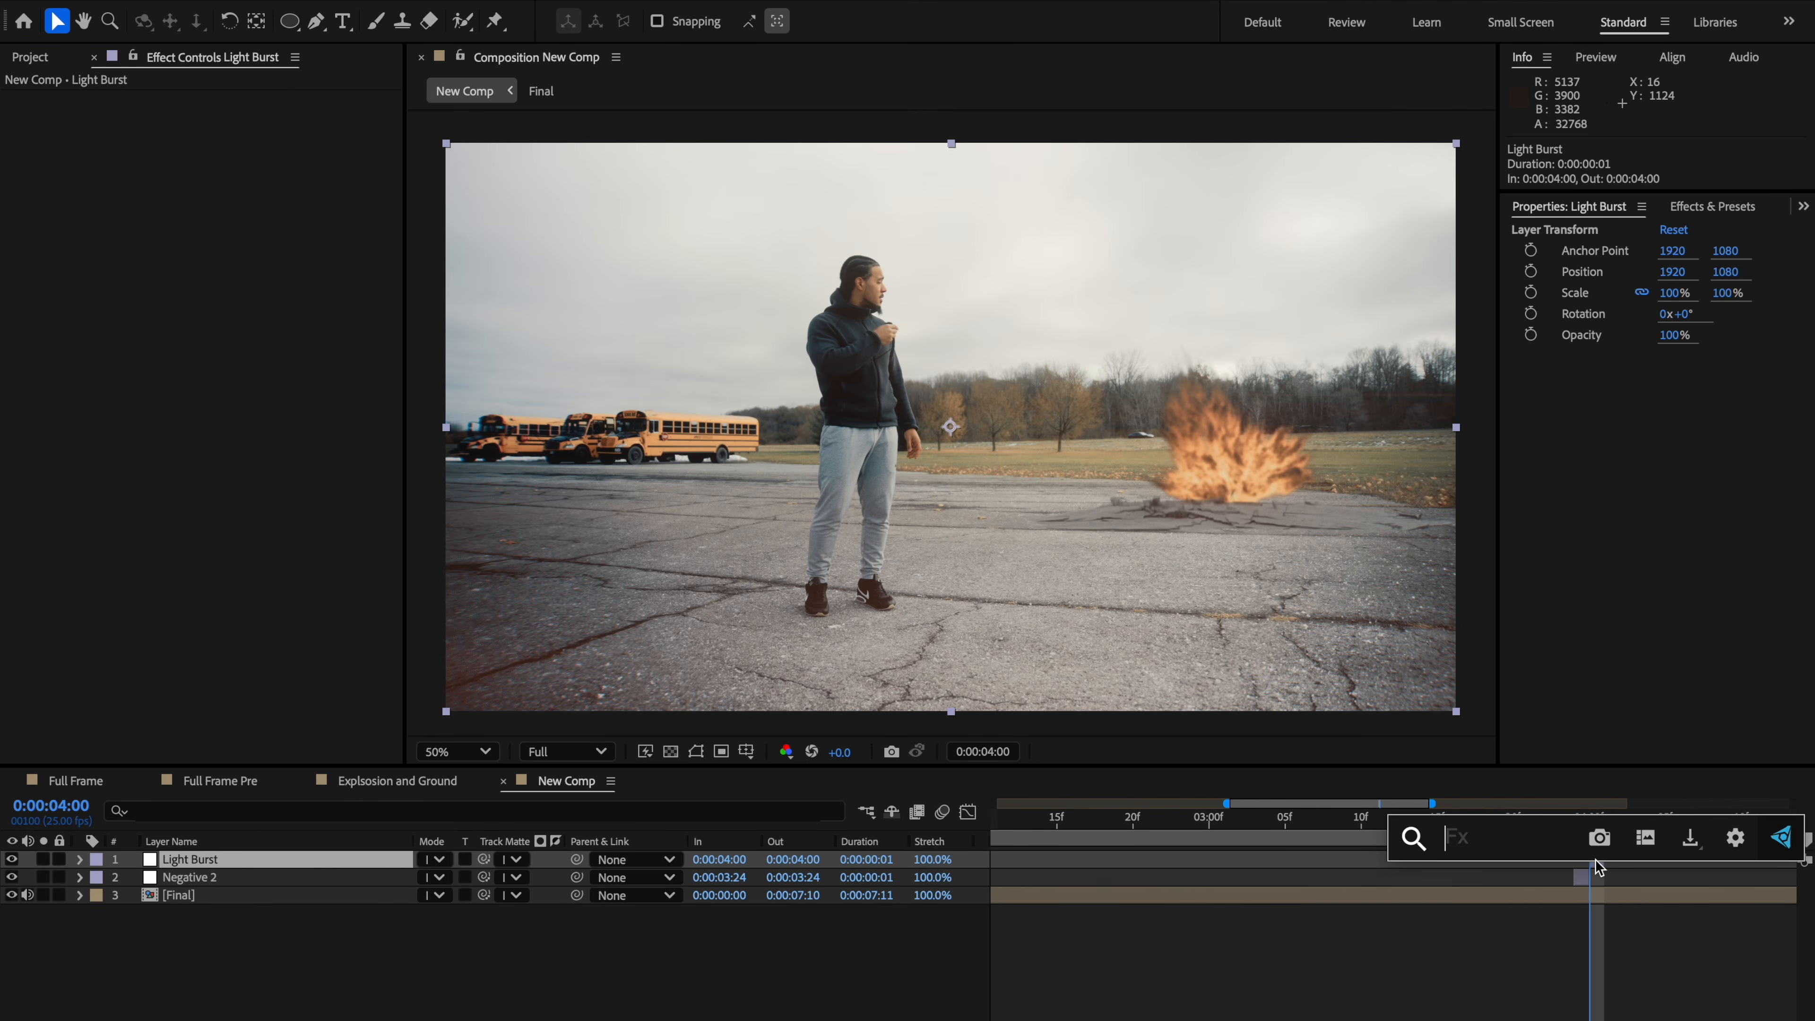
pyautogui.write('light')
pyautogui.click(1565, 927)
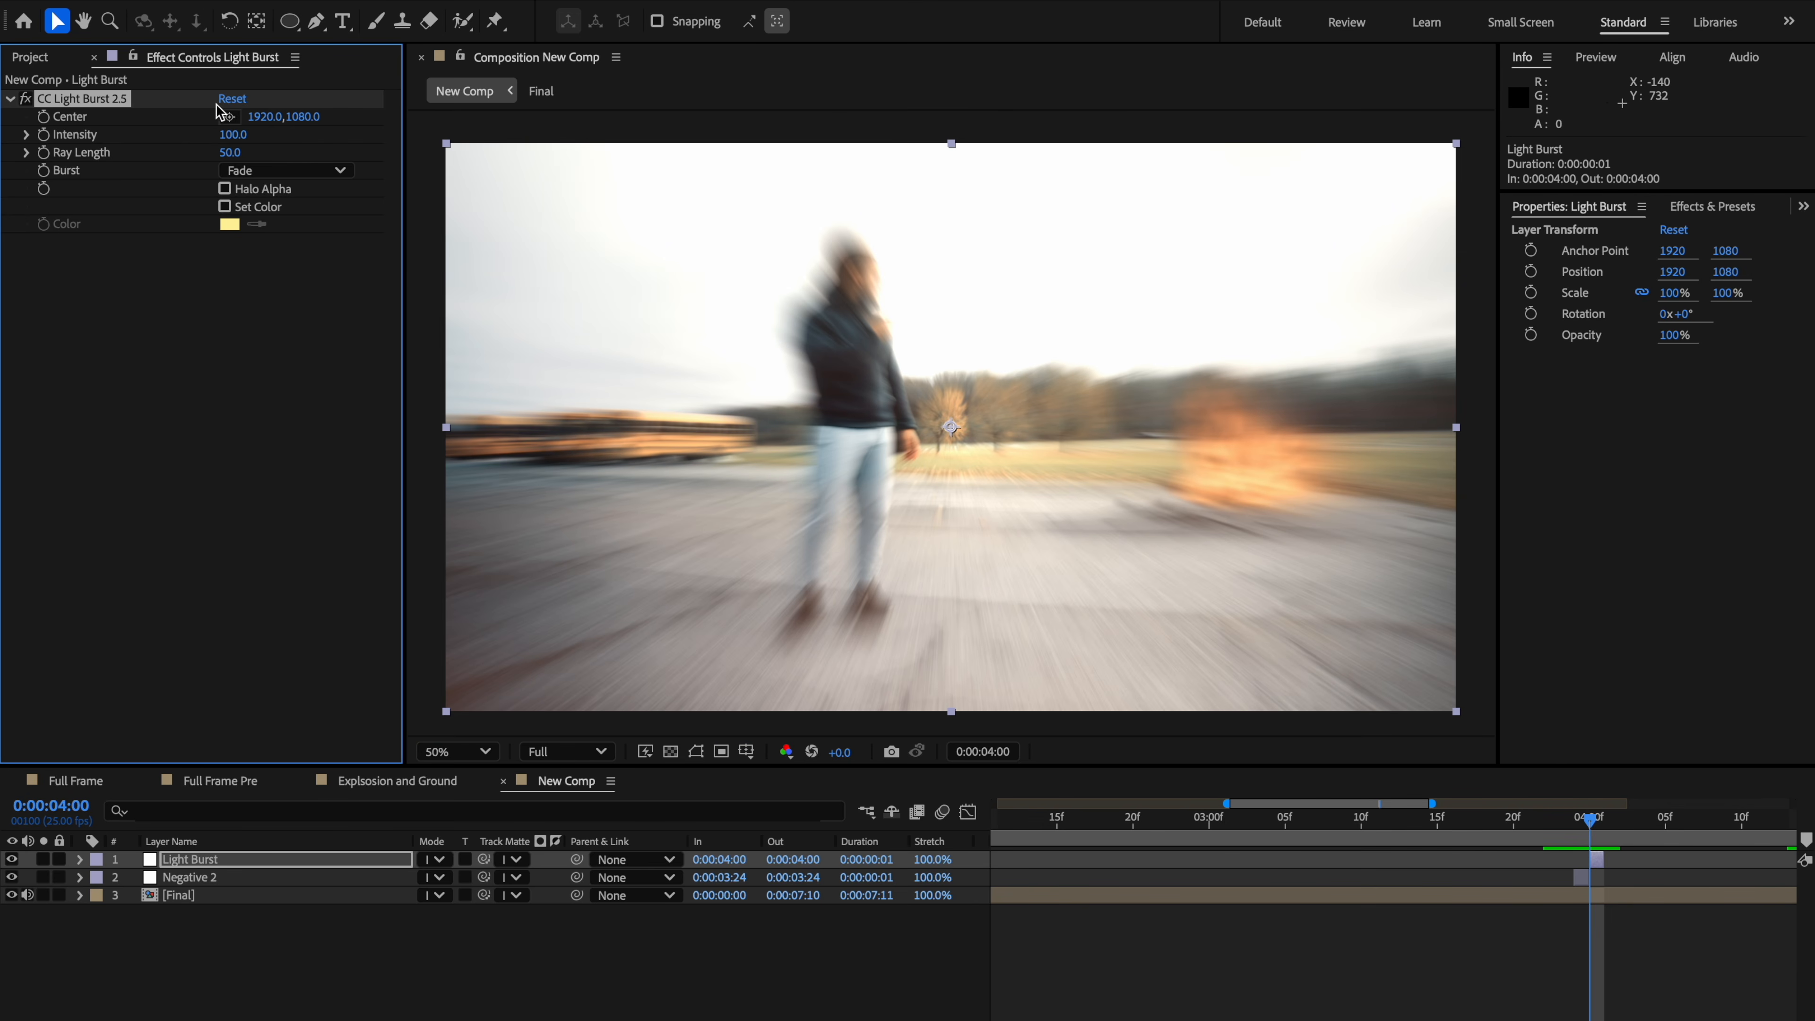
# Step: Place the light burst's center on the explosion and set its Intensity to 50
pyautogui.click(228, 116)
pyautogui.click(1220, 476)
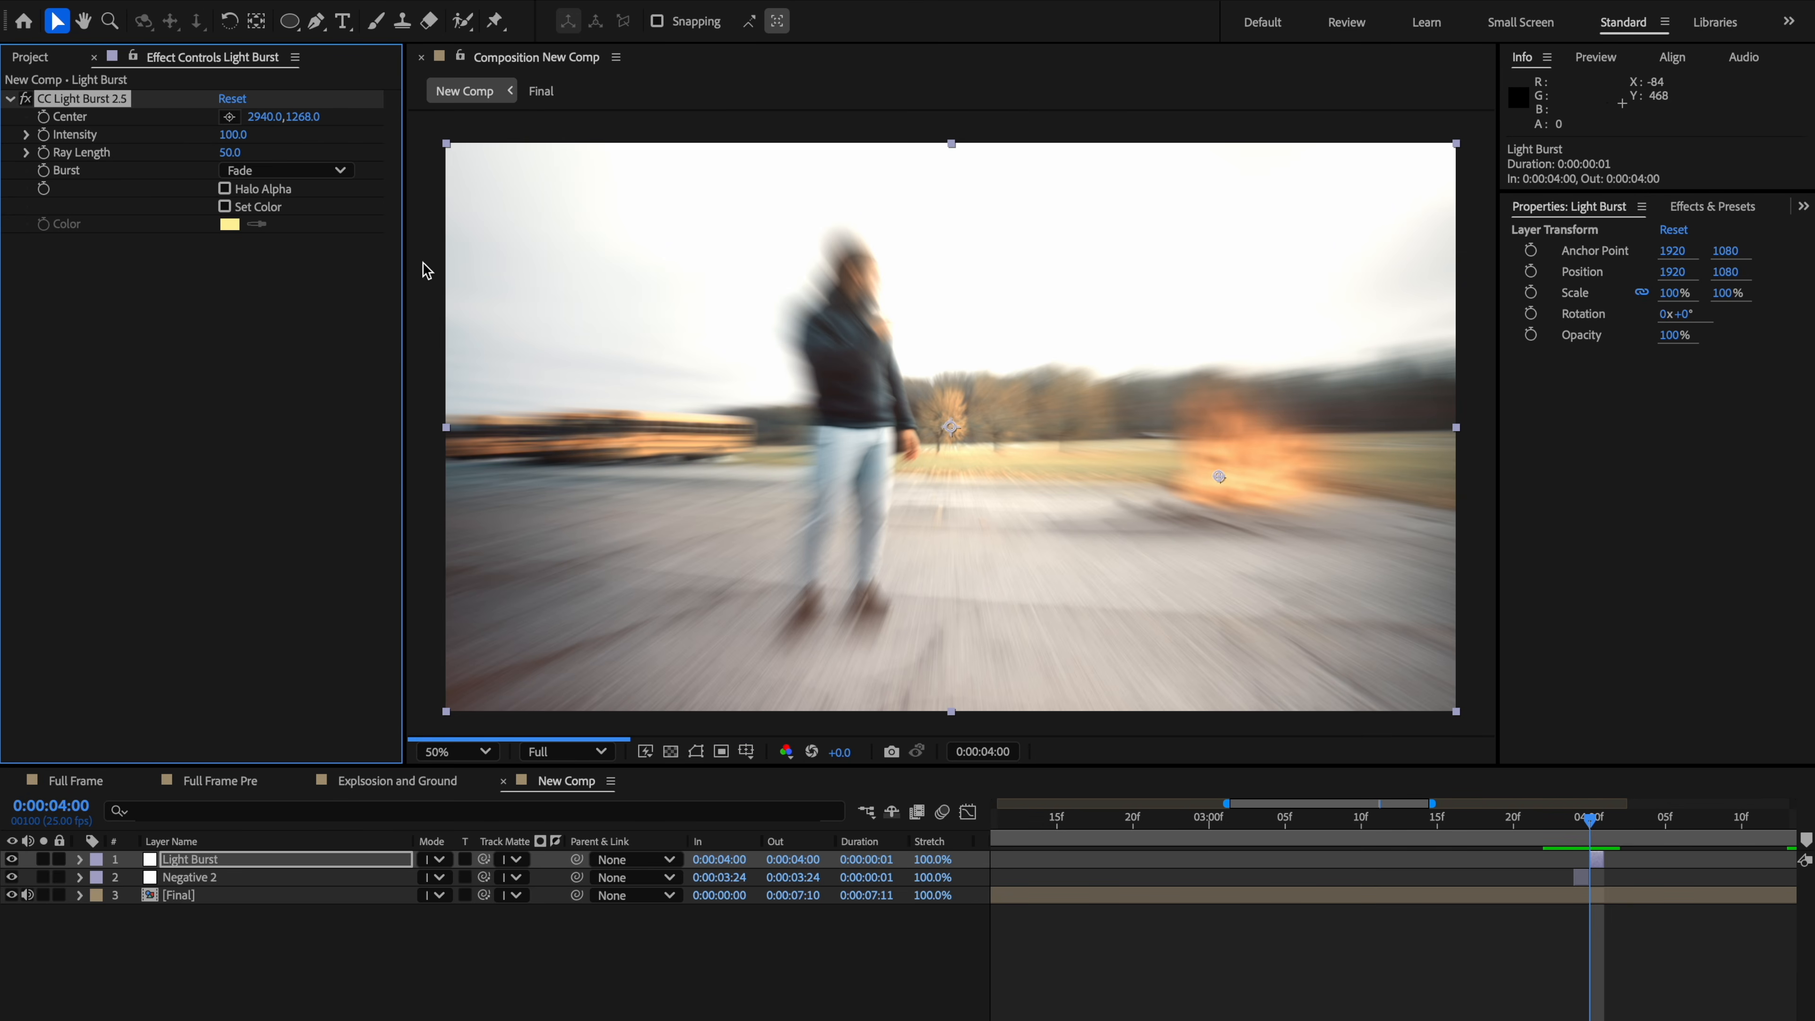
pyautogui.click(232, 136)
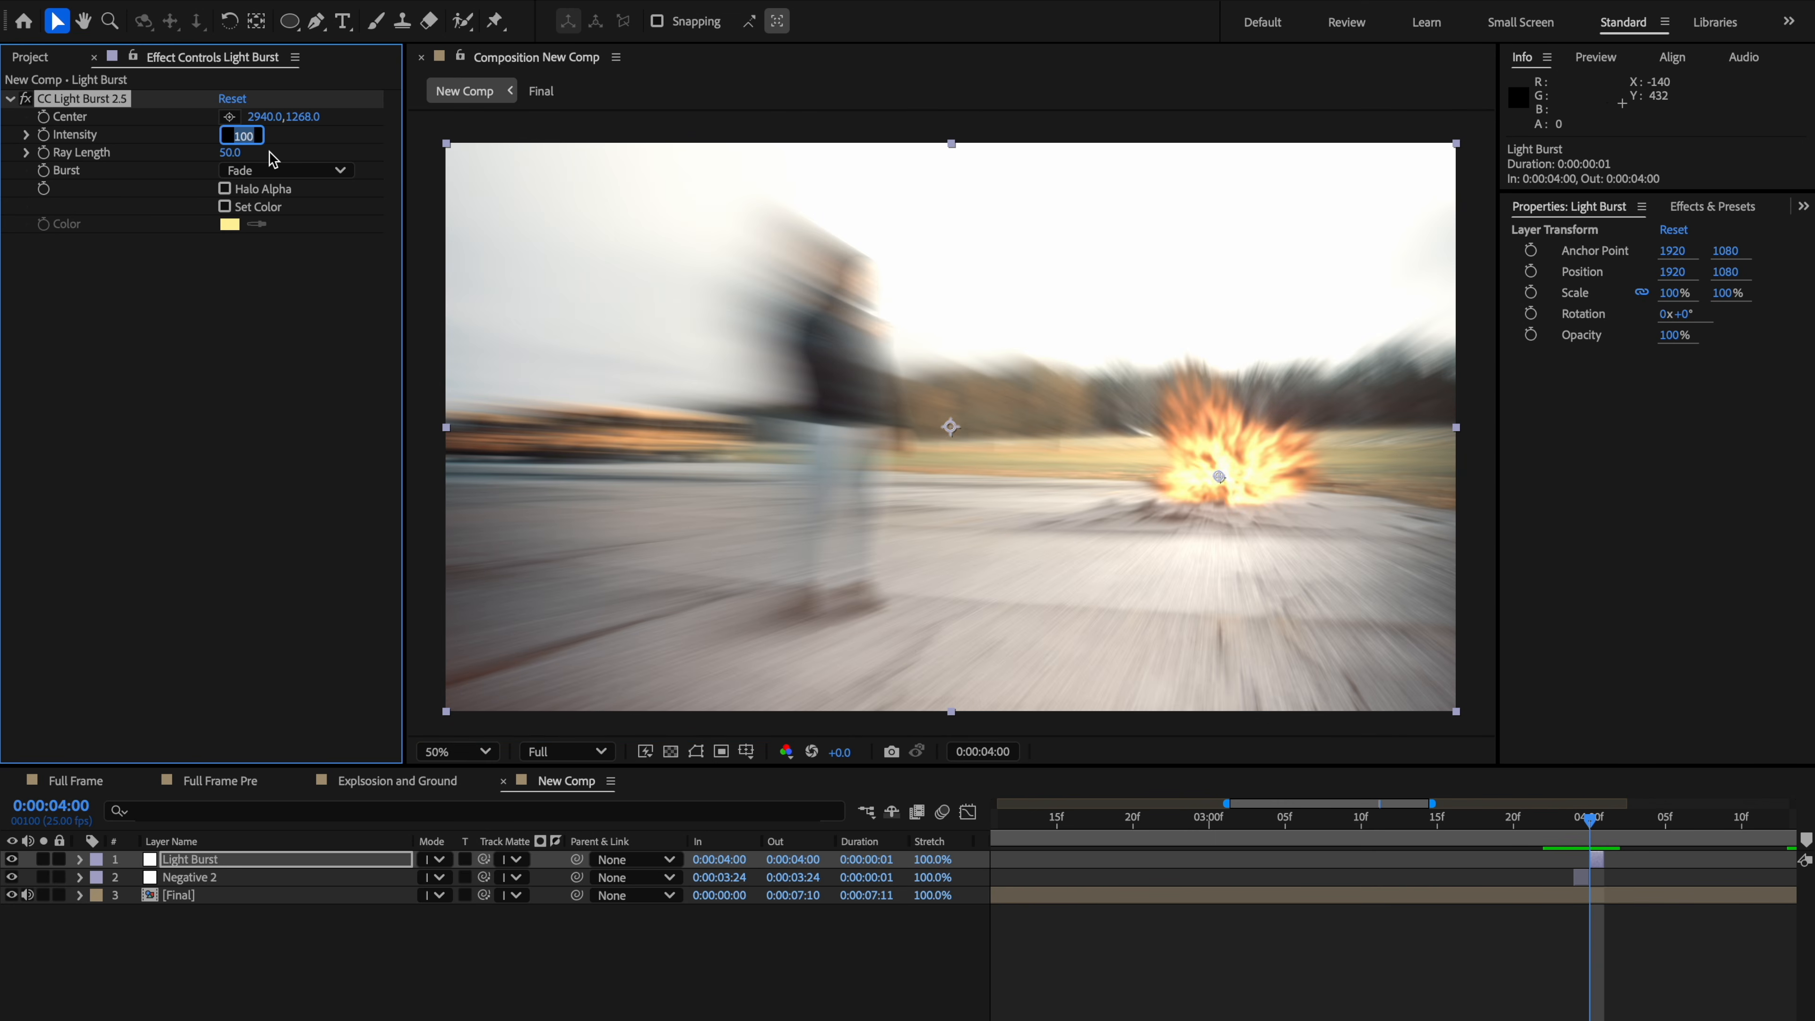
pyautogui.write('50')
pyautogui.press('Return')
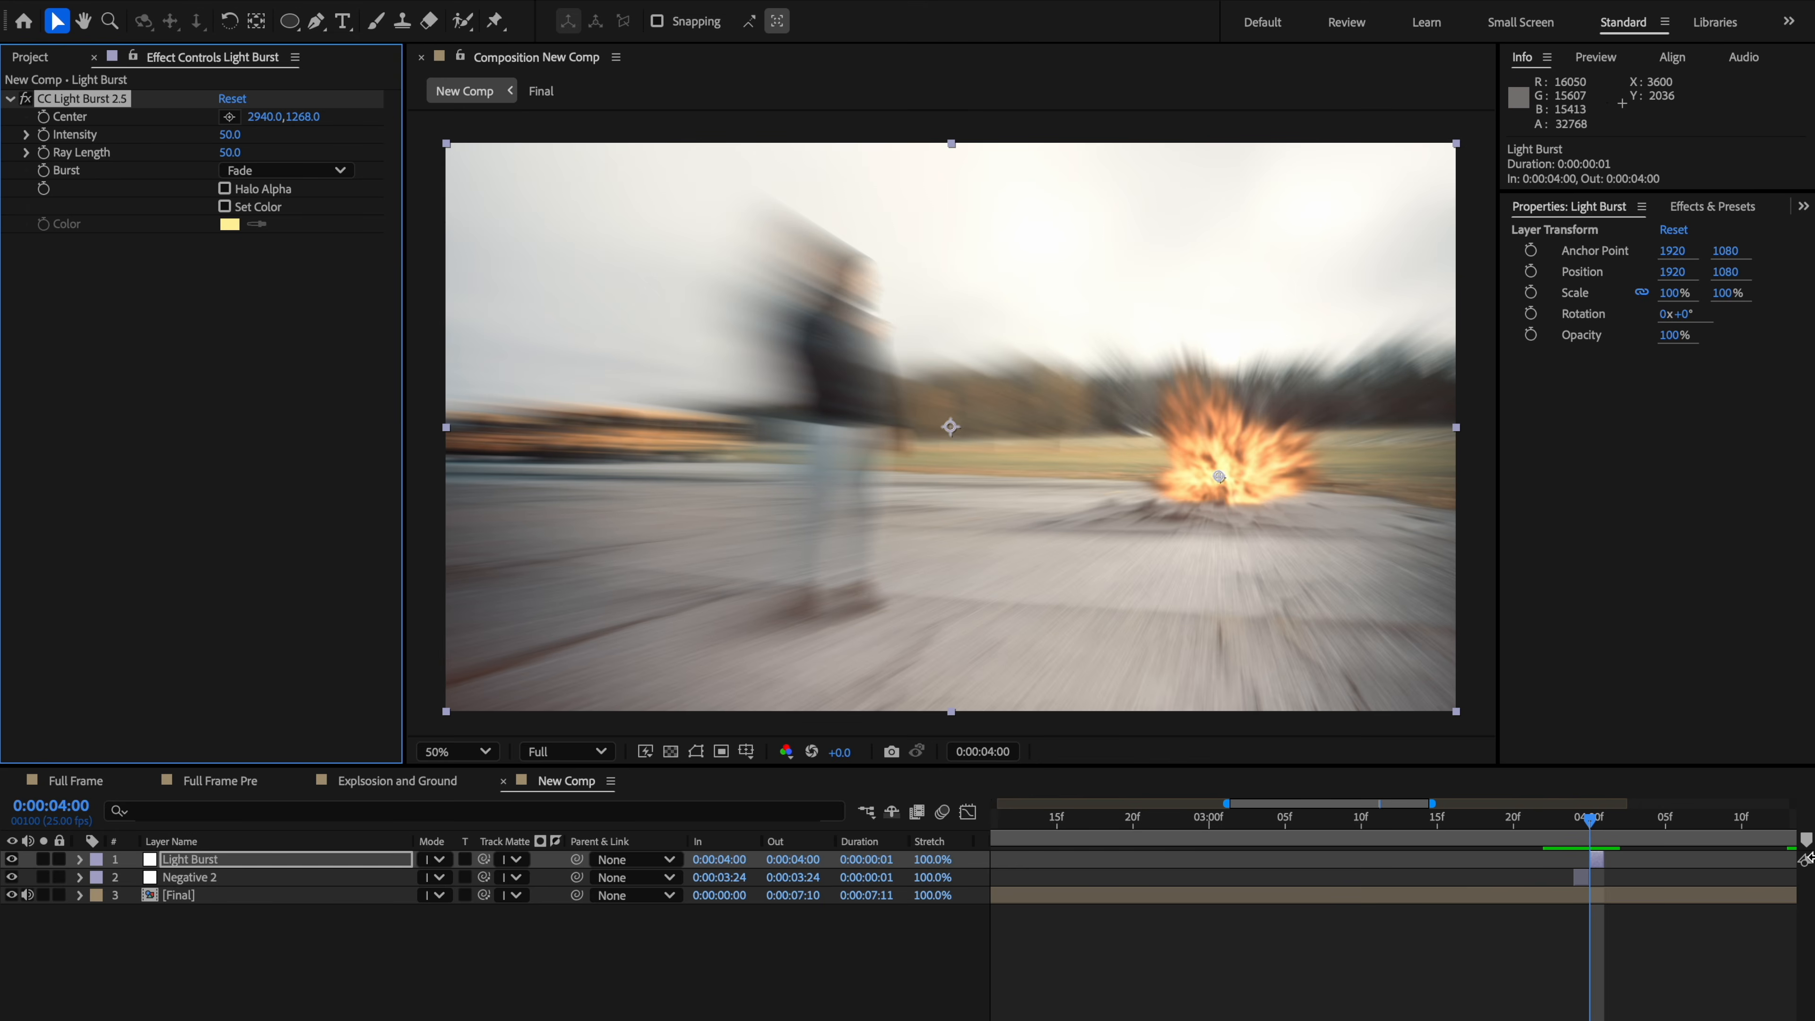
# Step: Preview and scrub through the inverted and light-burst frames around 0:00:04:00
pyautogui.click(1558, 828)
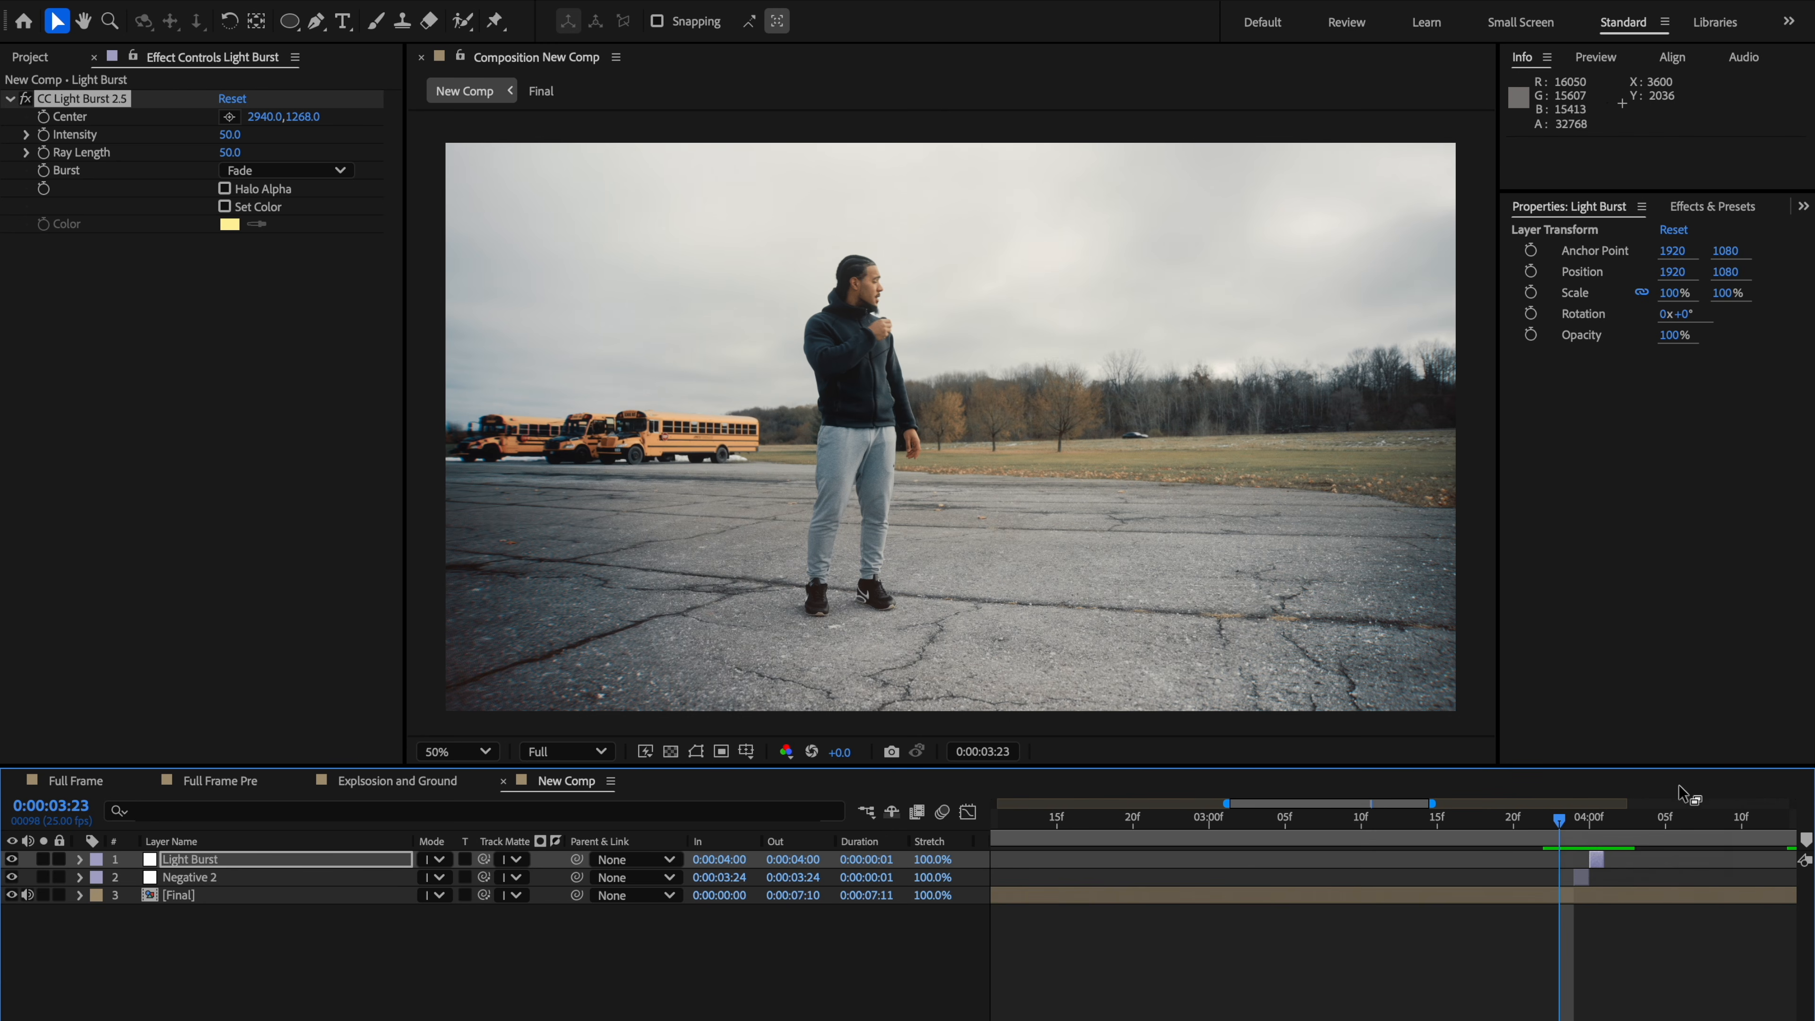
pyautogui.press('space')
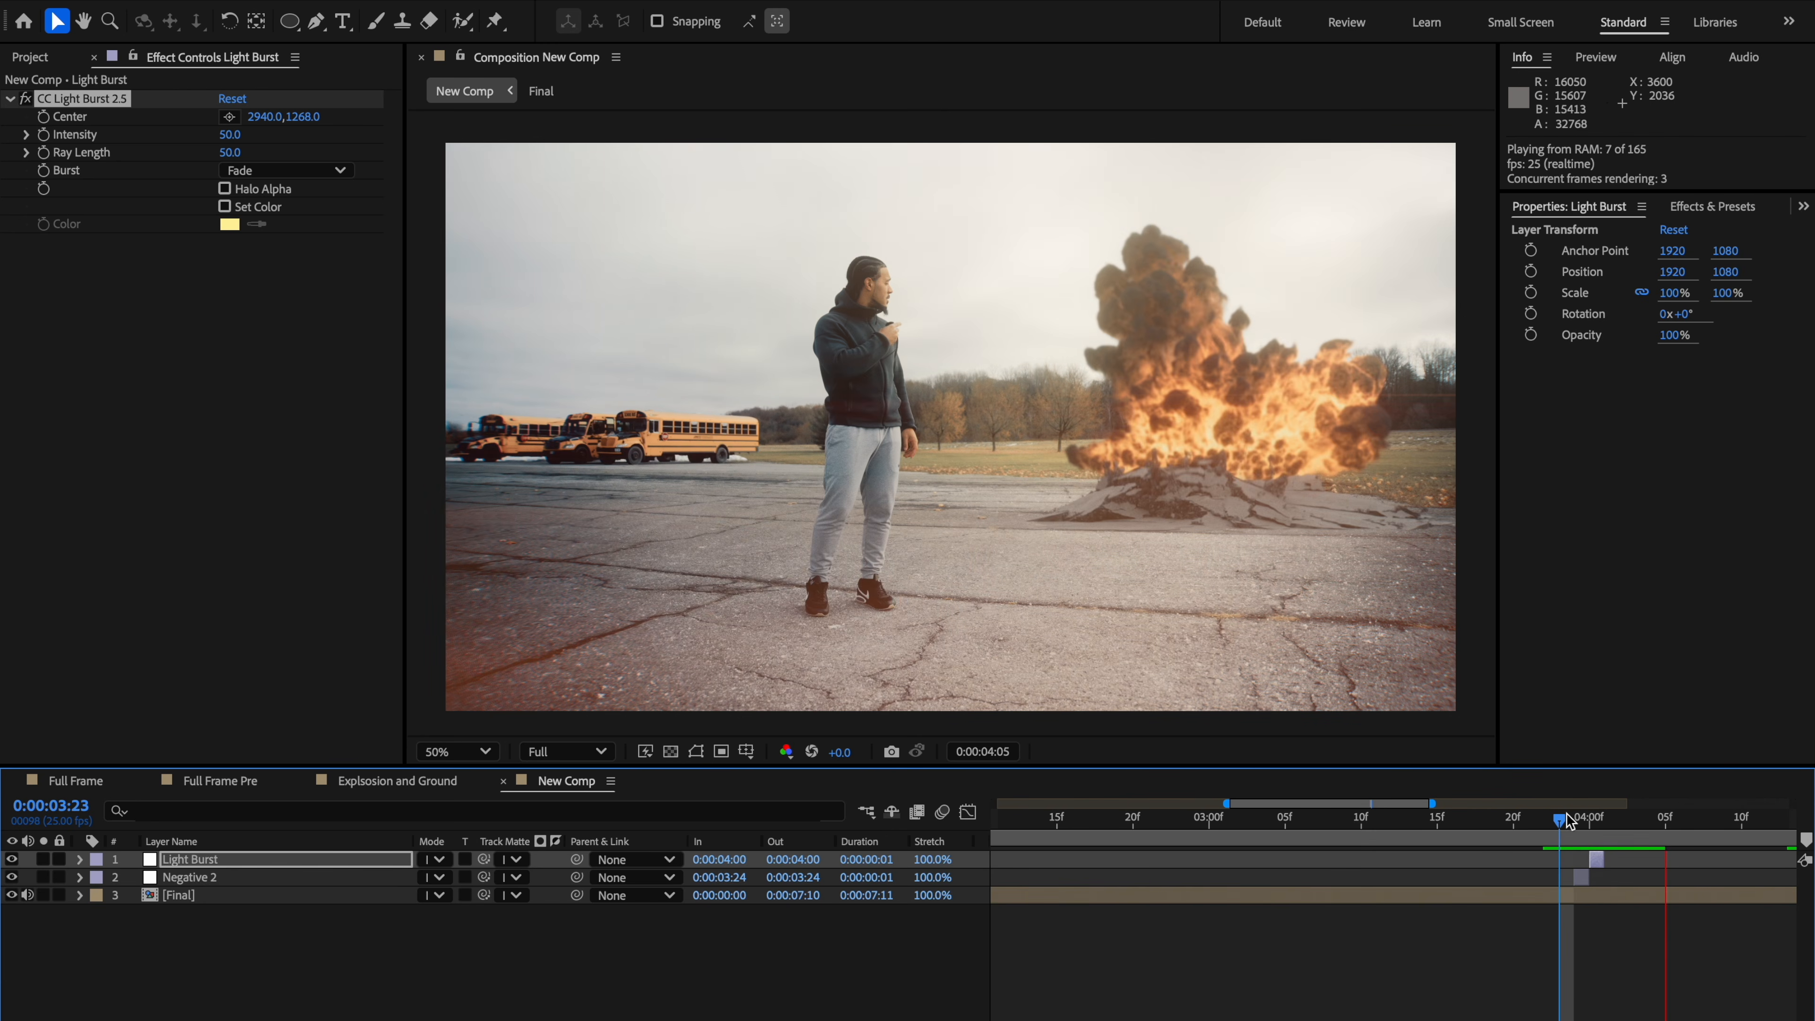
pyautogui.press('space')
pyautogui.click(1551, 828)
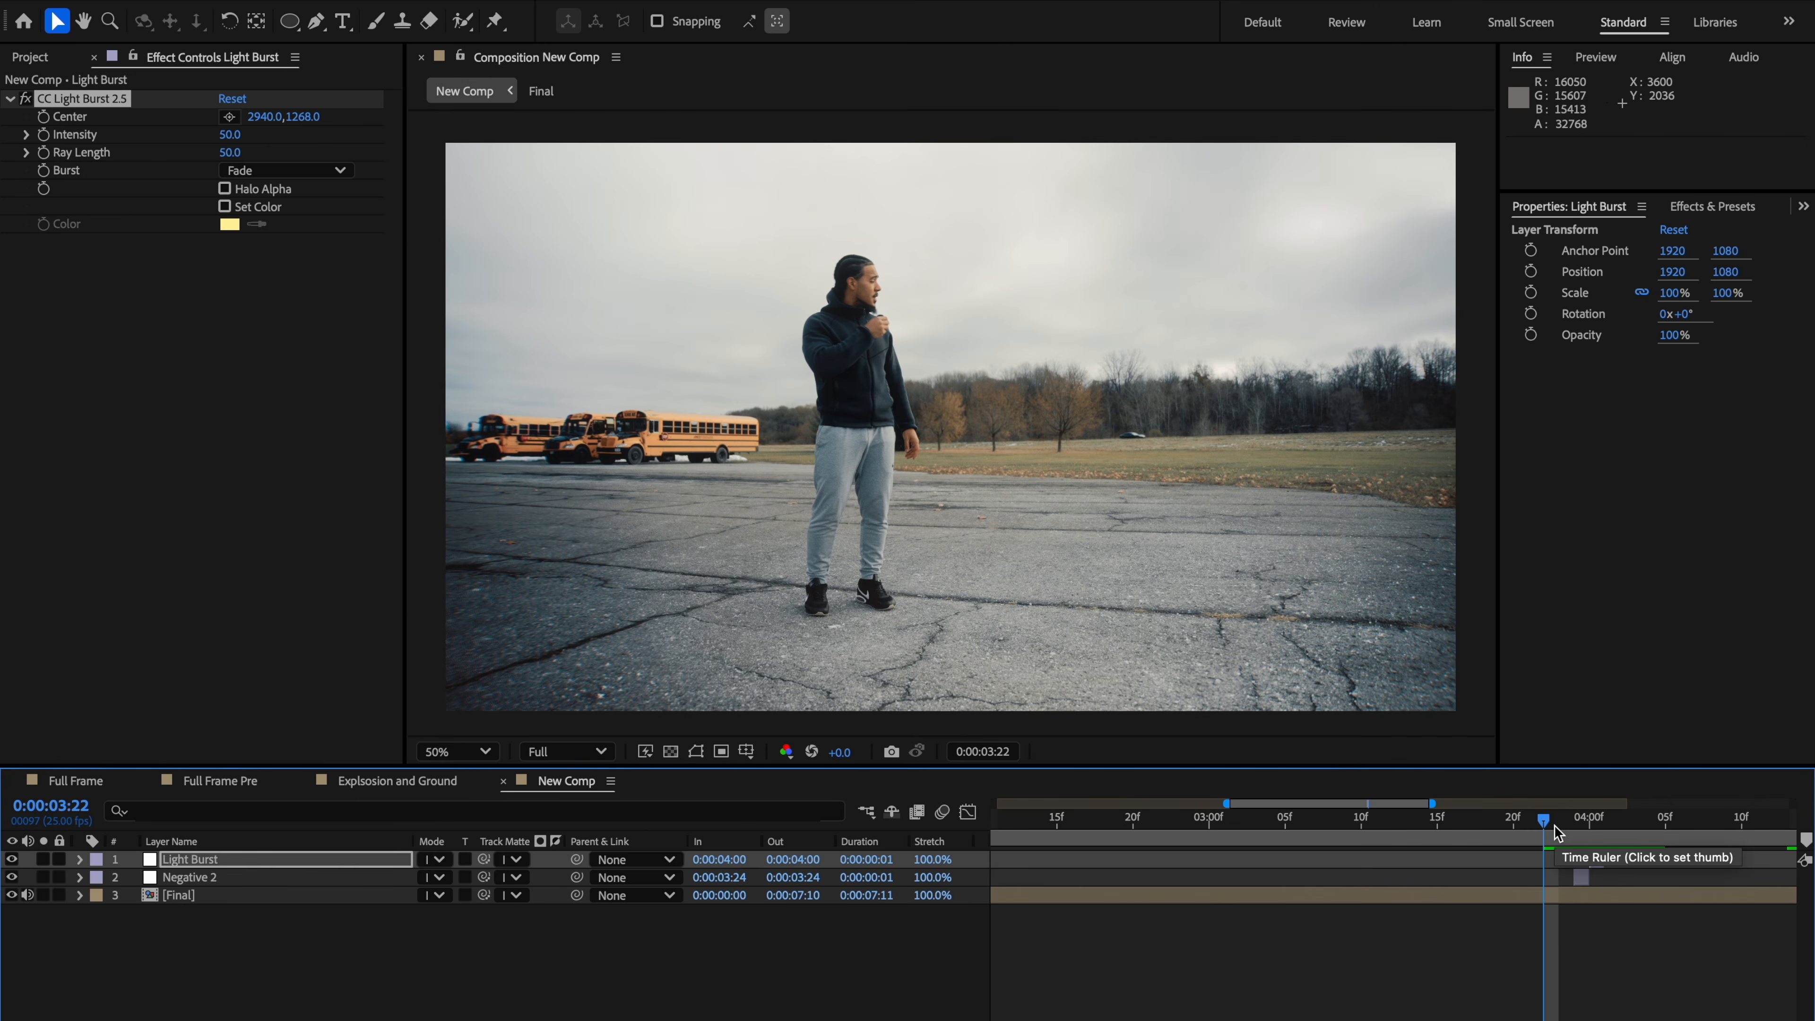
pyautogui.moveTo(1562, 831); pyautogui.dragTo(1626, 843)
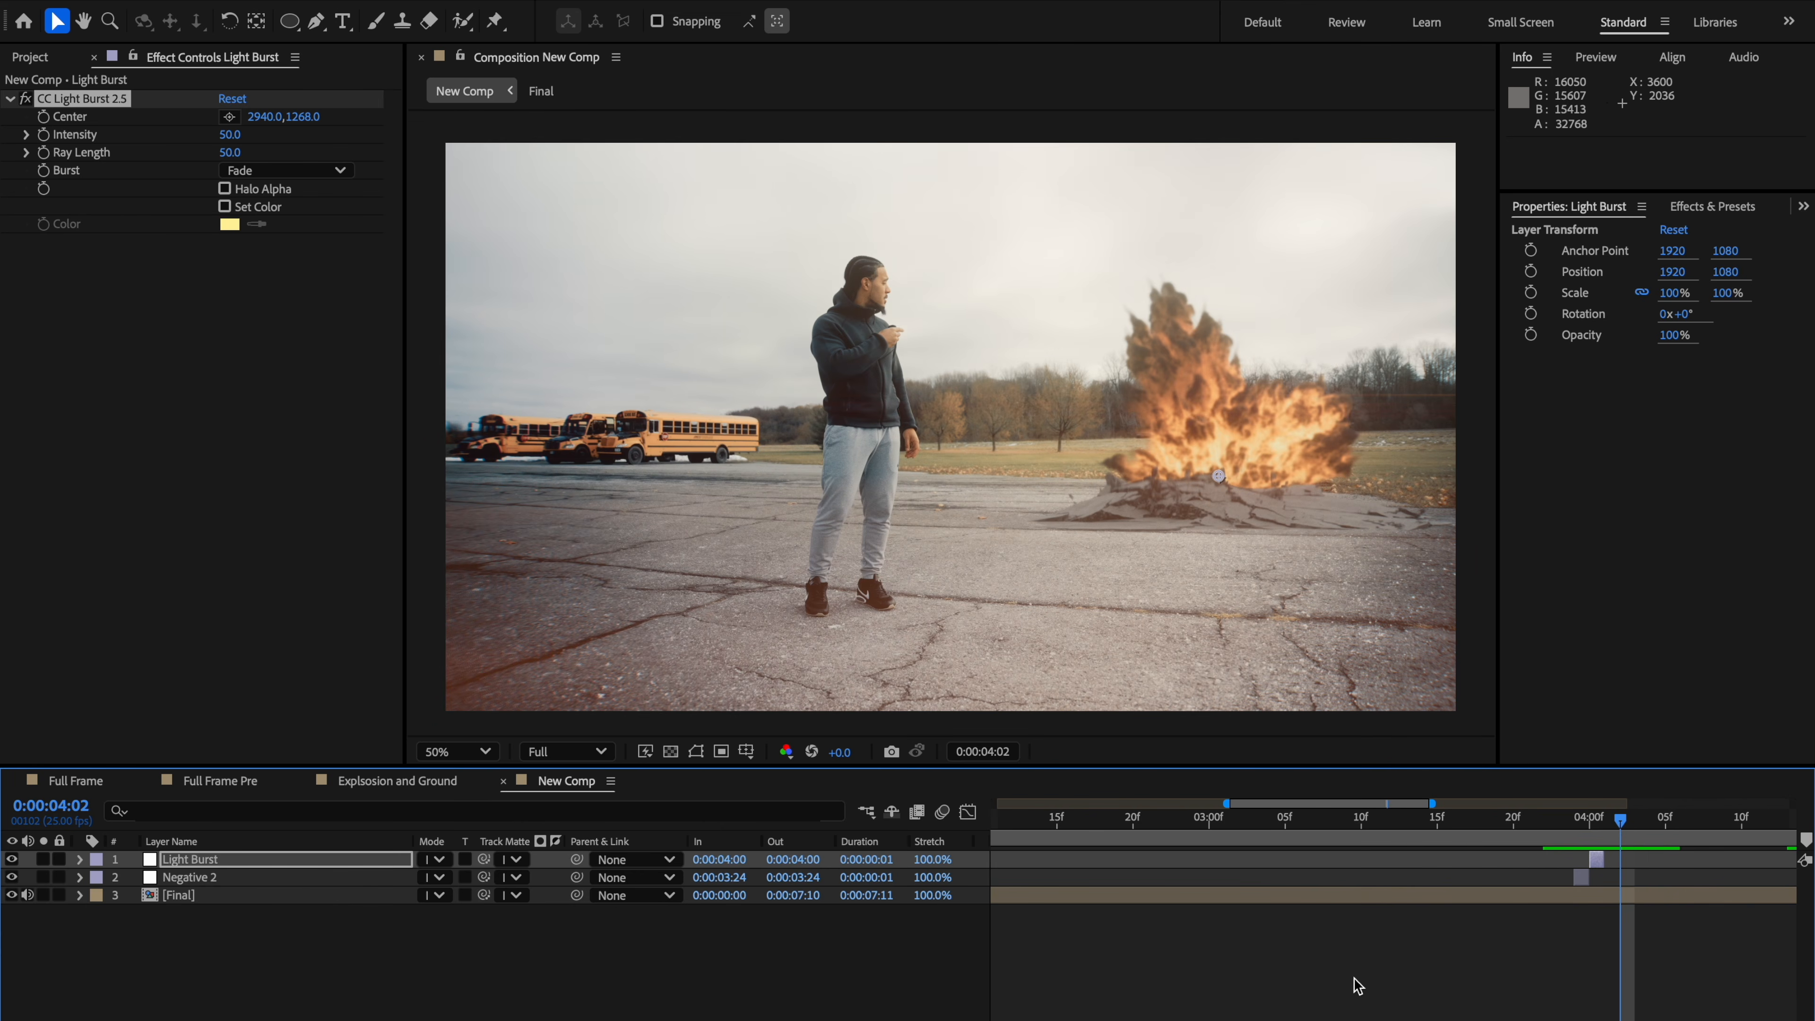
# Step: Select the Final layer at 0:00:04:00 and launch the productioncrate-camera-shake script
pyautogui.click(1617, 897)
pyautogui.moveTo(1612, 837); pyautogui.dragTo(1586, 842)
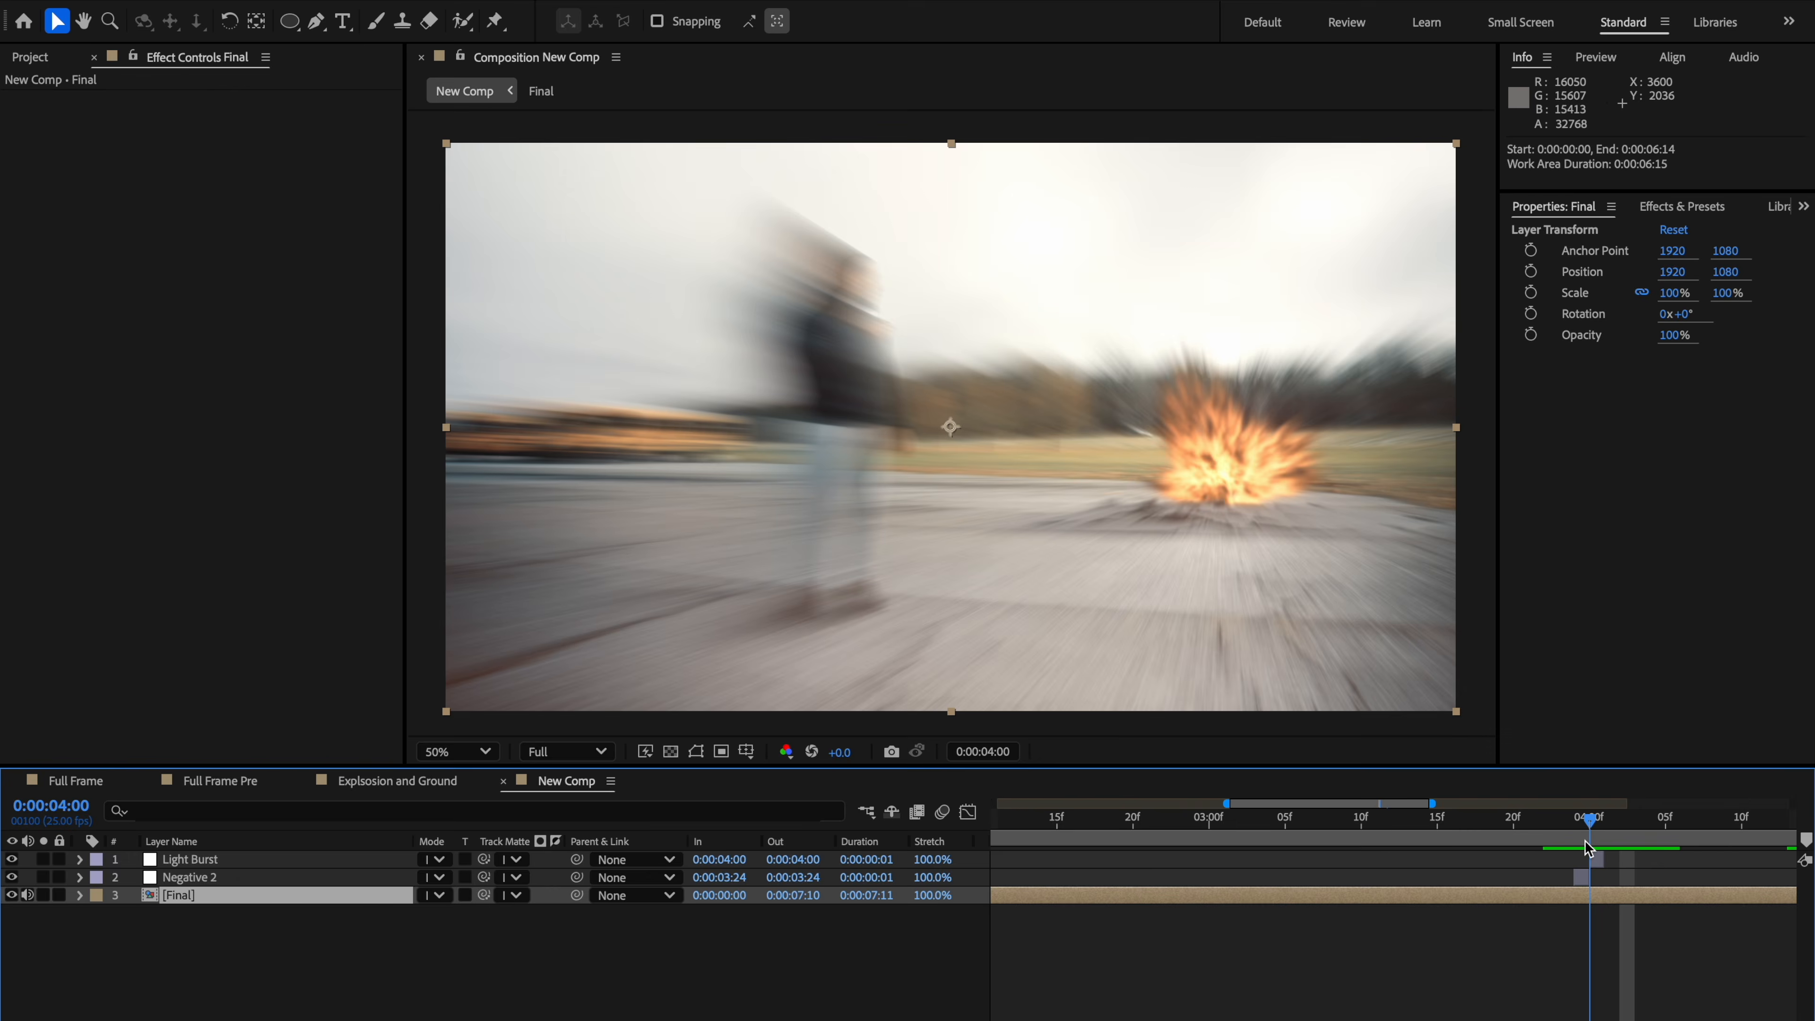
pyautogui.click(692, 0)
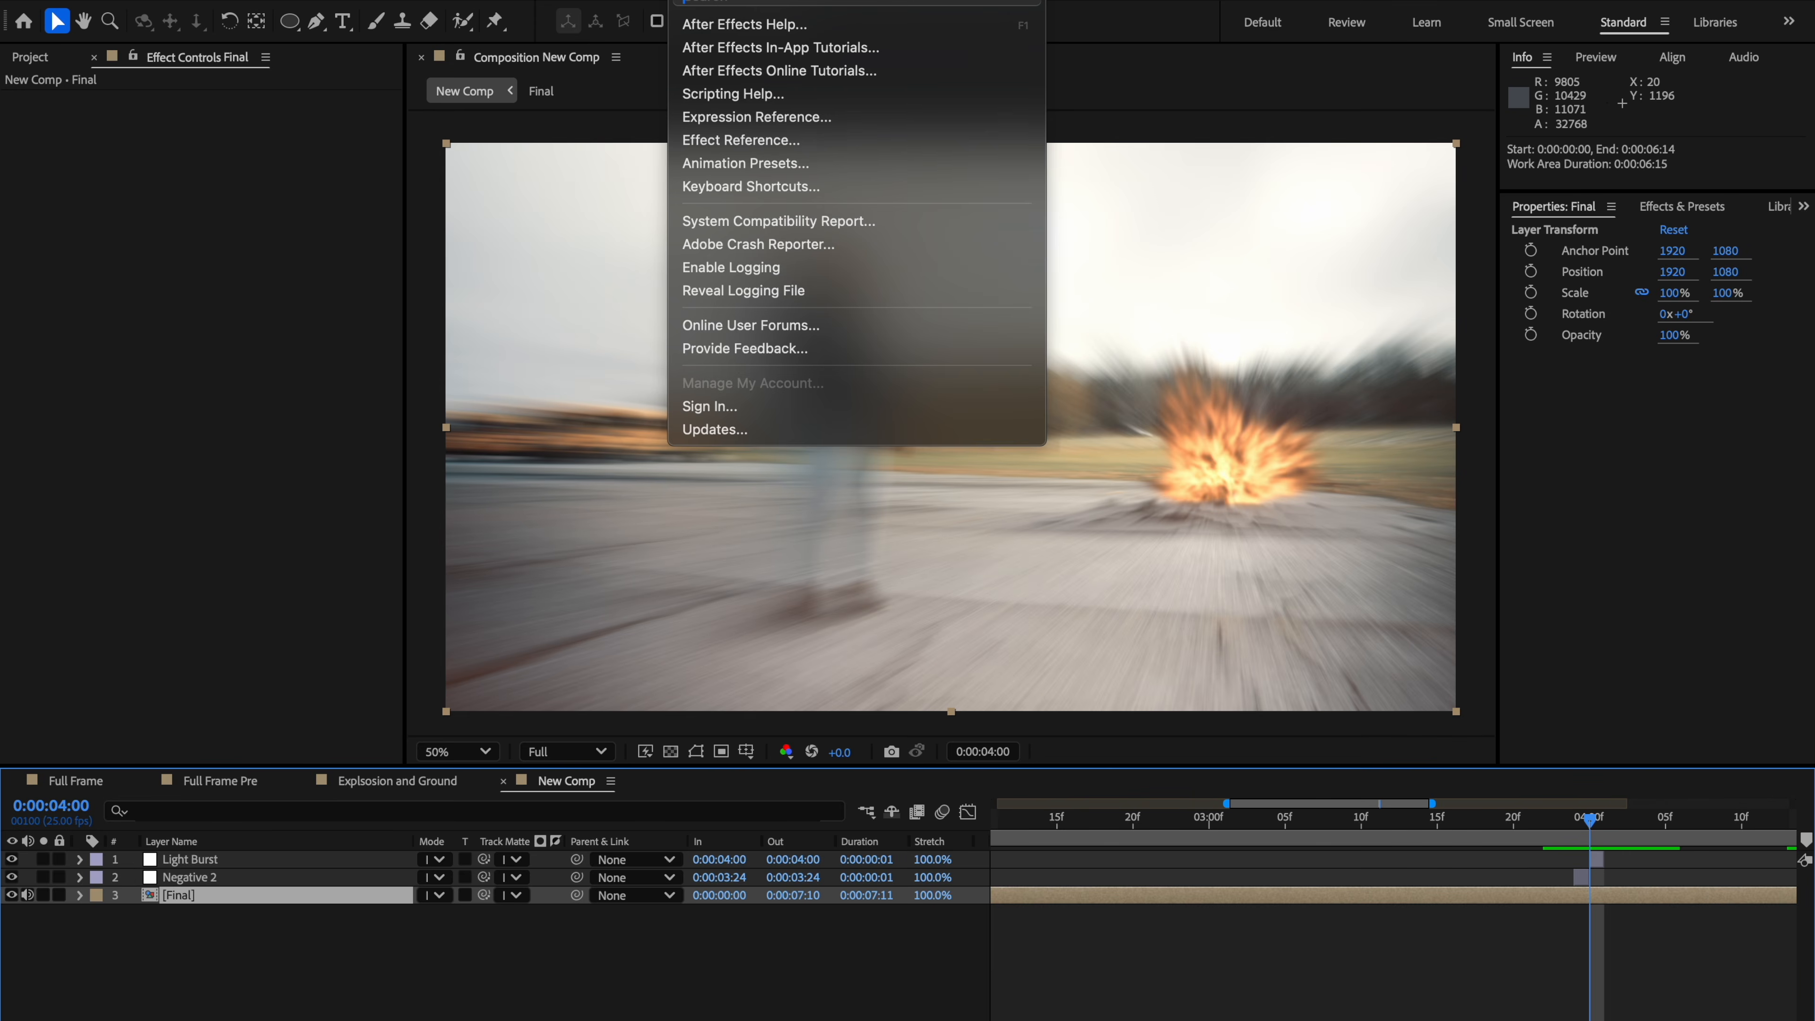
pyautogui.write('shake')
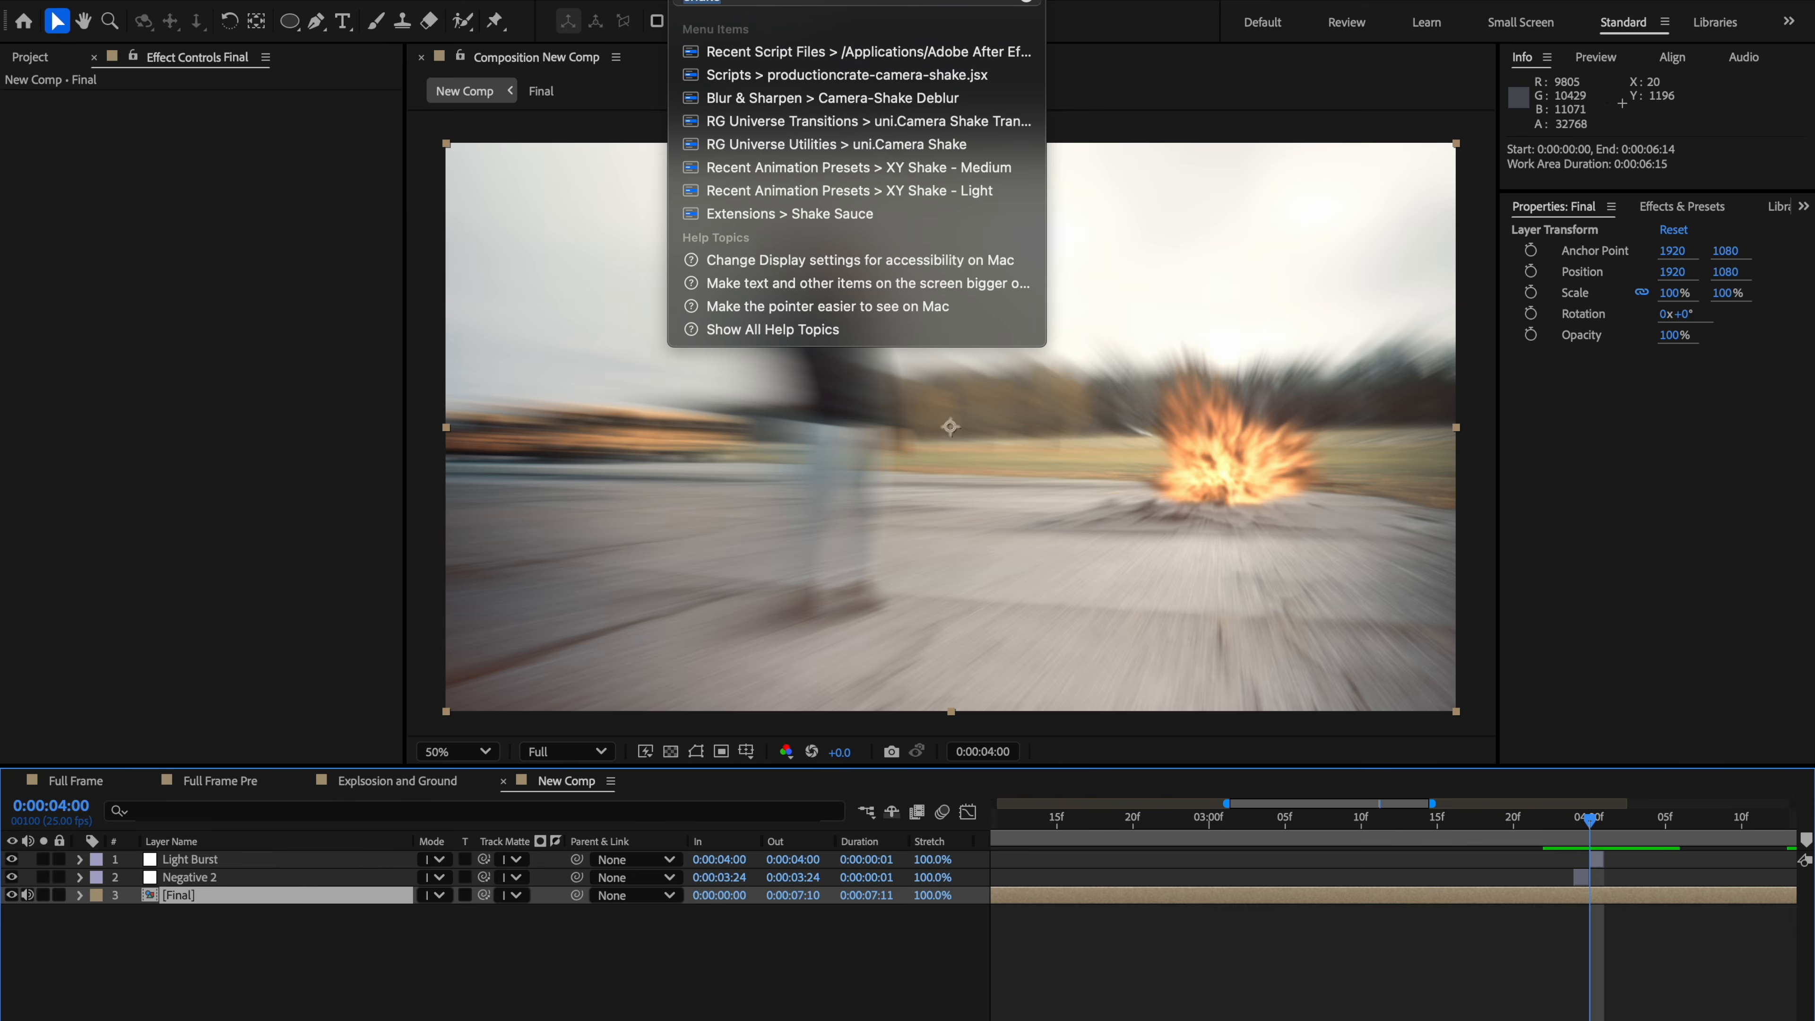
pyautogui.click(911, 75)
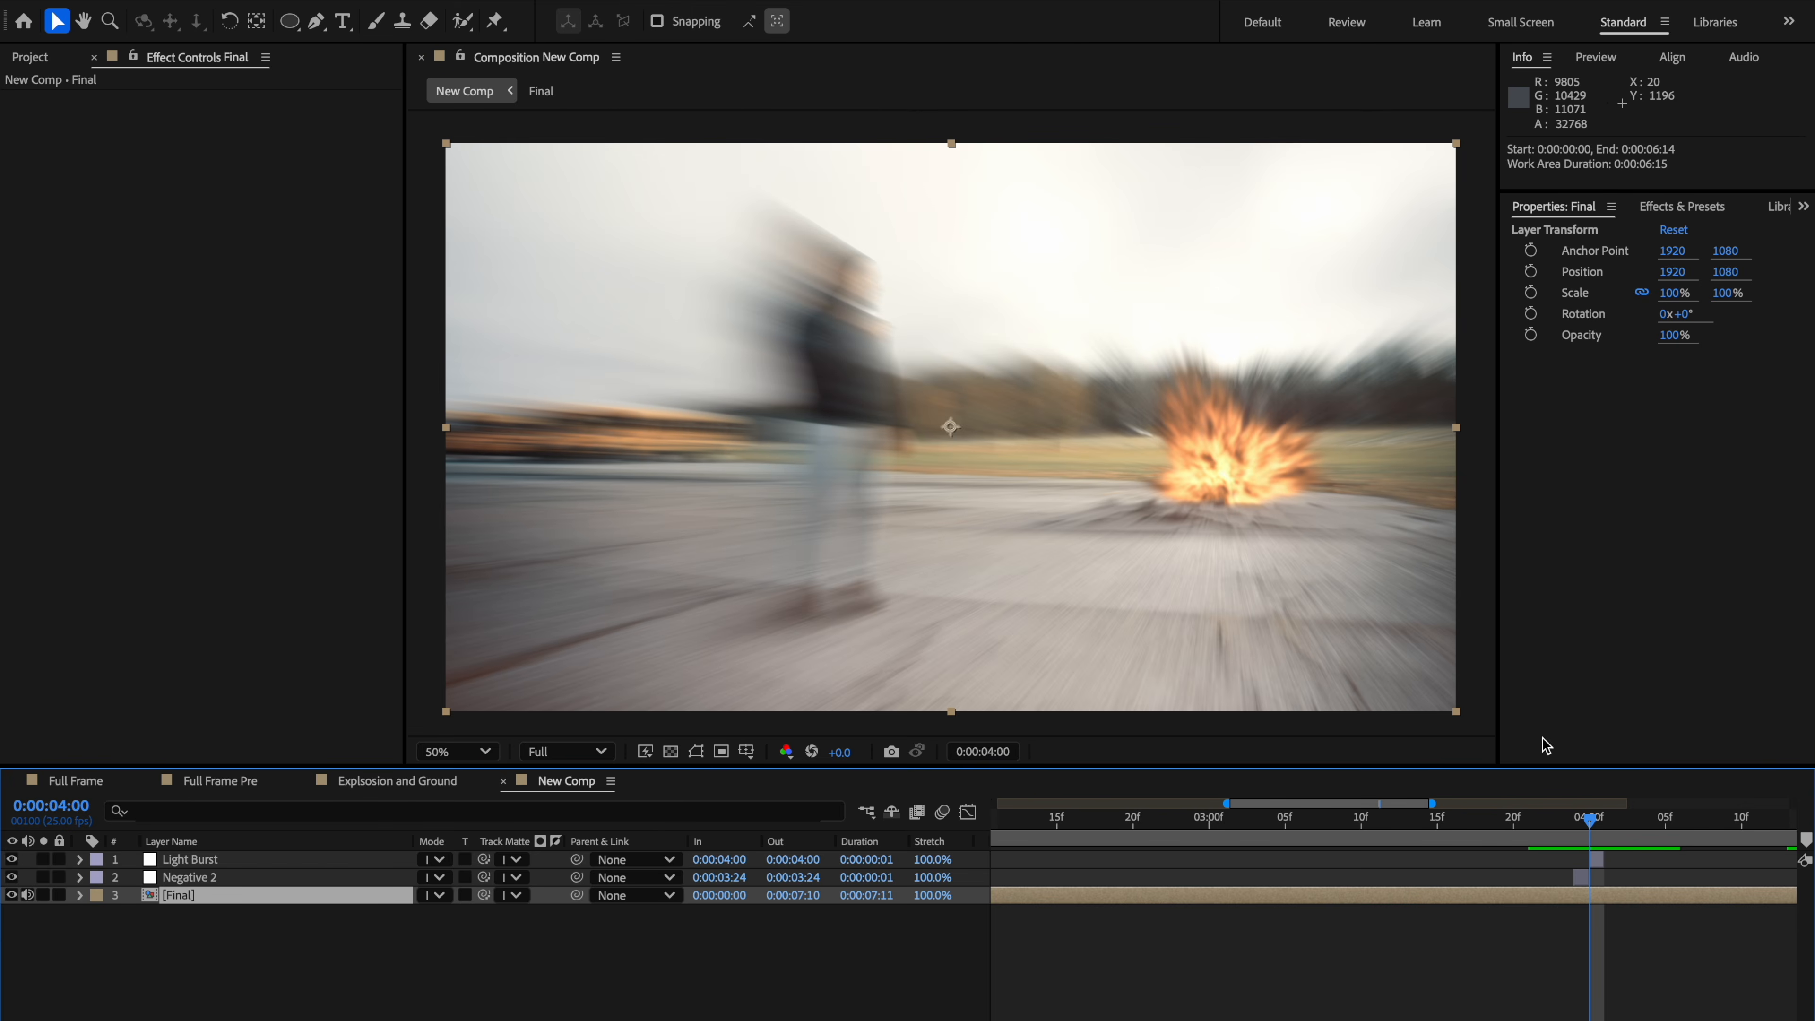
# Step: Apply a Jolt 3 camera jolt to the Final layer with Amplitude 0.7 and Frequency 0.8, and reveal its keyframes
pyautogui.click(843, 445)
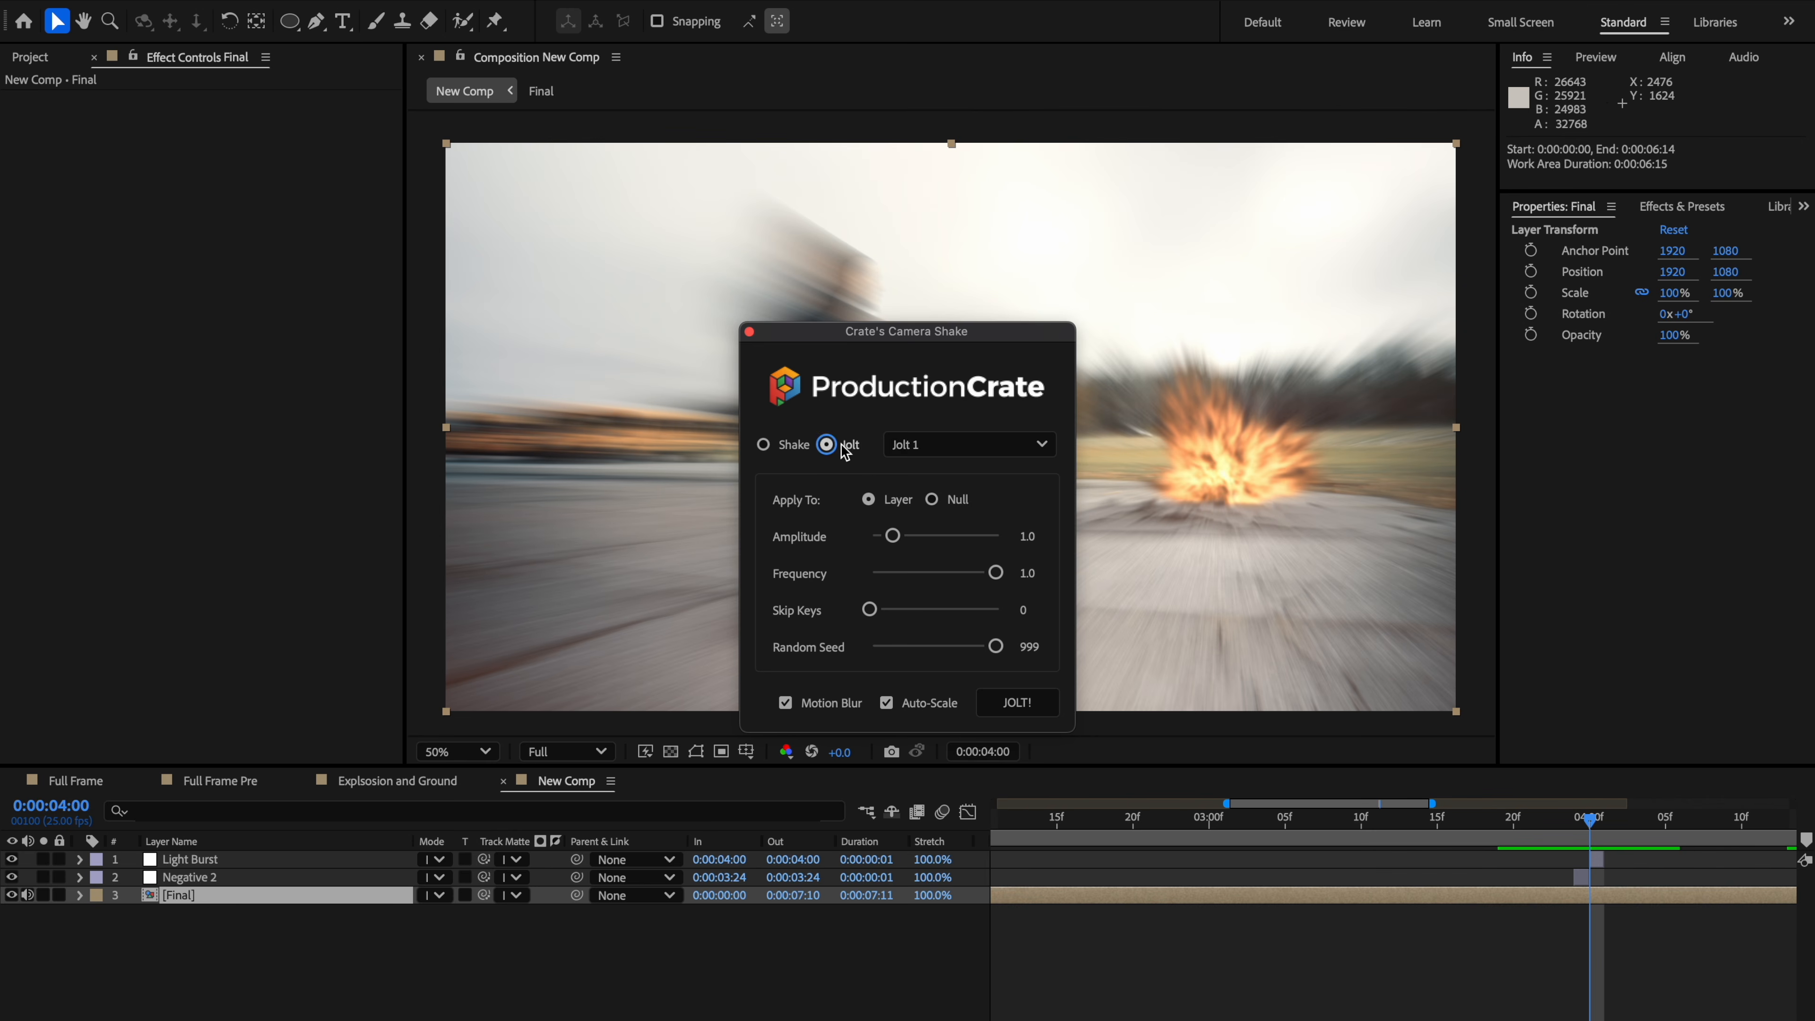
pyautogui.click(952, 449)
pyautogui.click(936, 511)
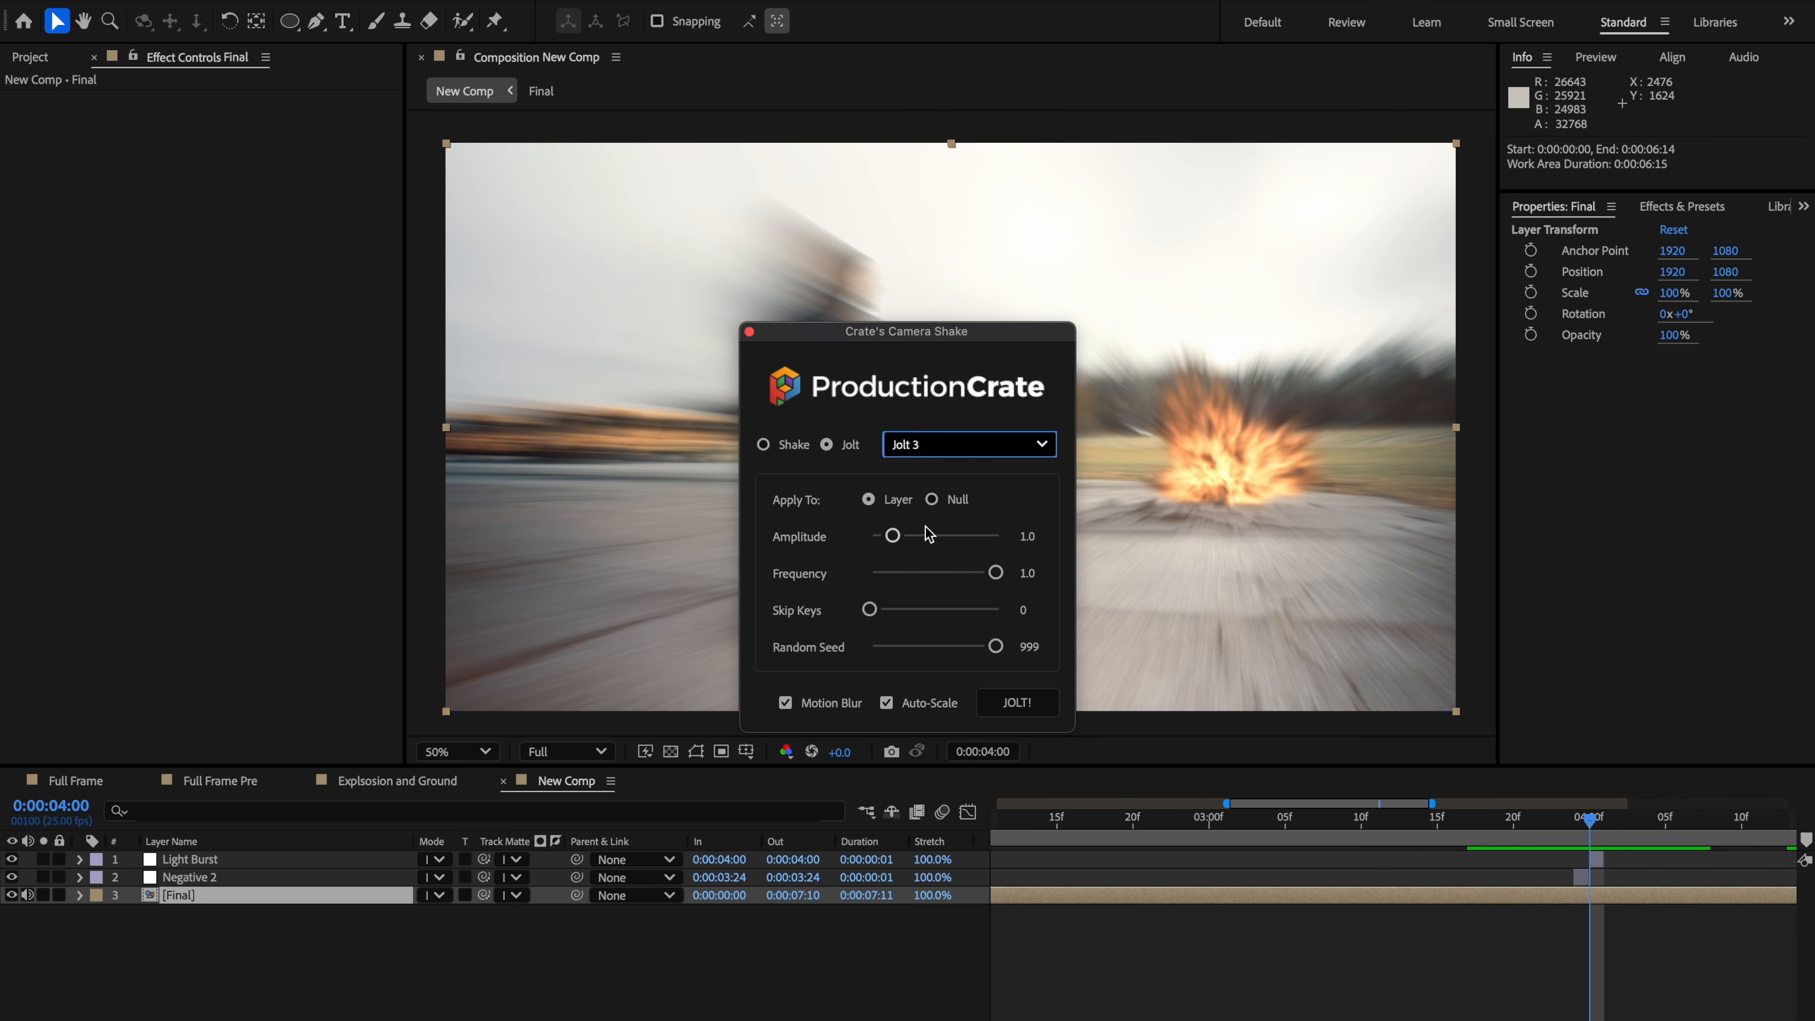
pyautogui.moveTo(897, 538); pyautogui.dragTo(889, 545)
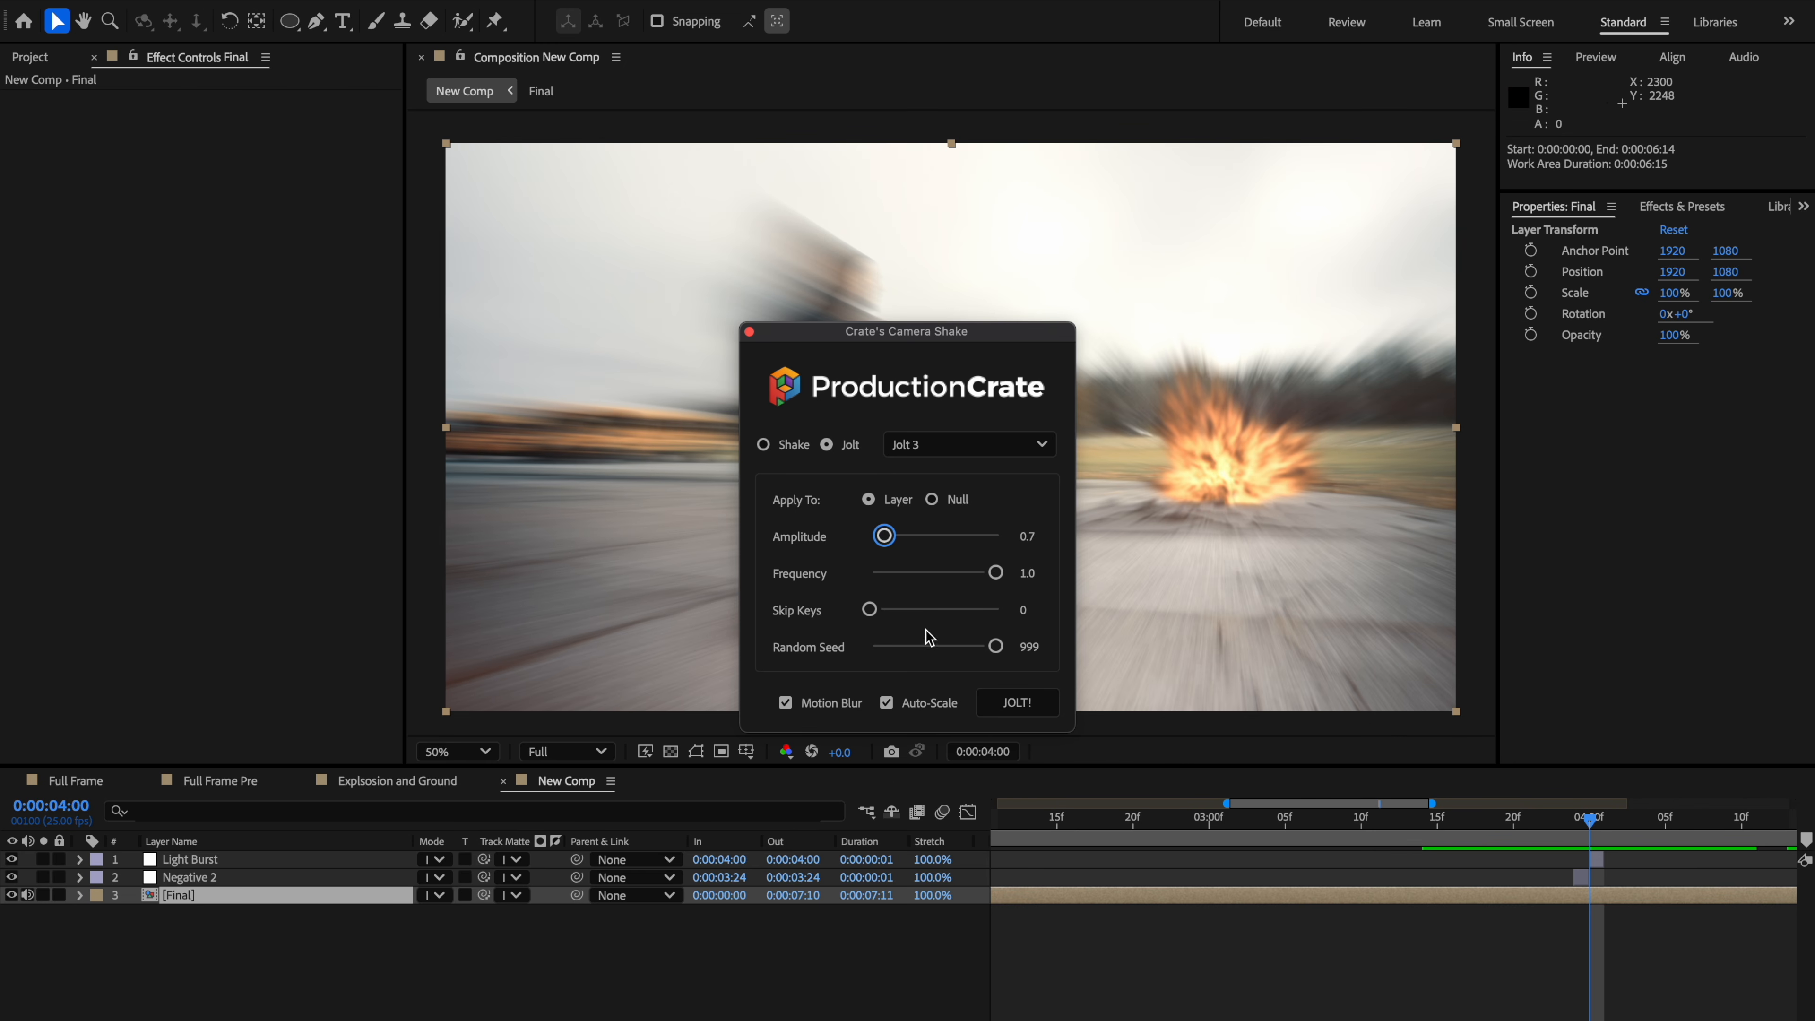
pyautogui.moveTo(995, 573); pyautogui.dragTo(969, 572)
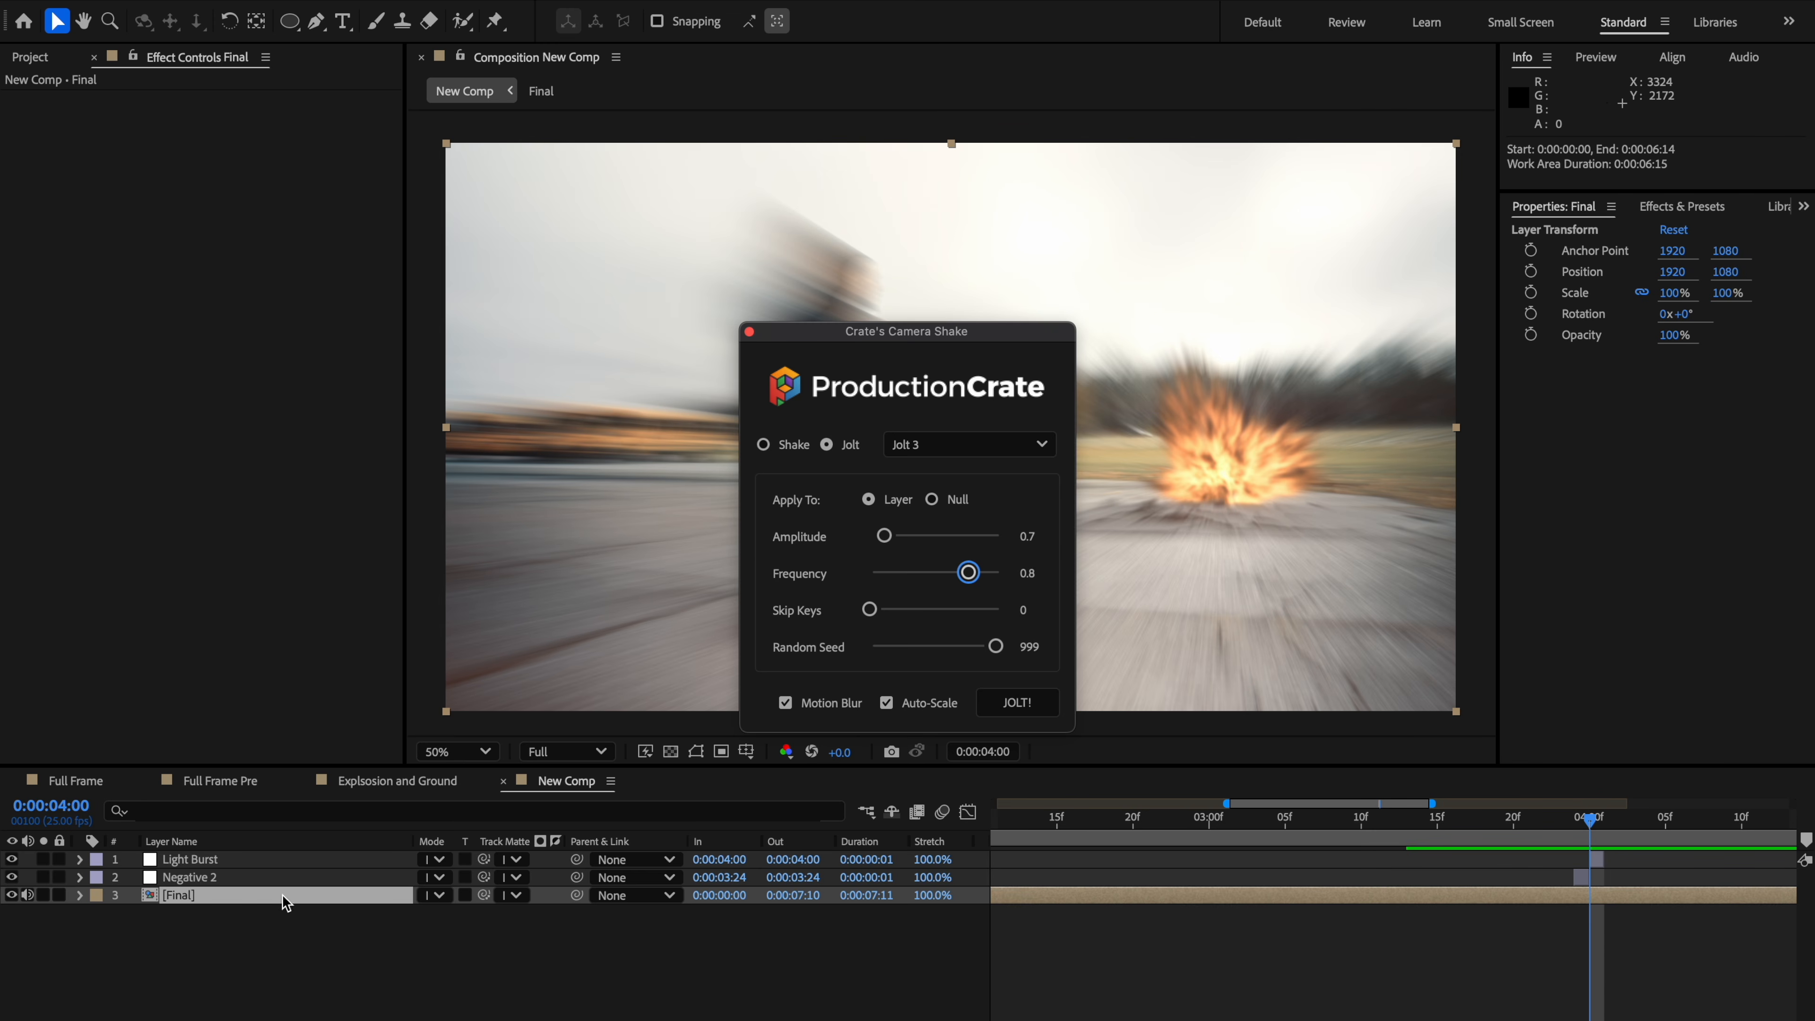
pyautogui.click(1032, 706)
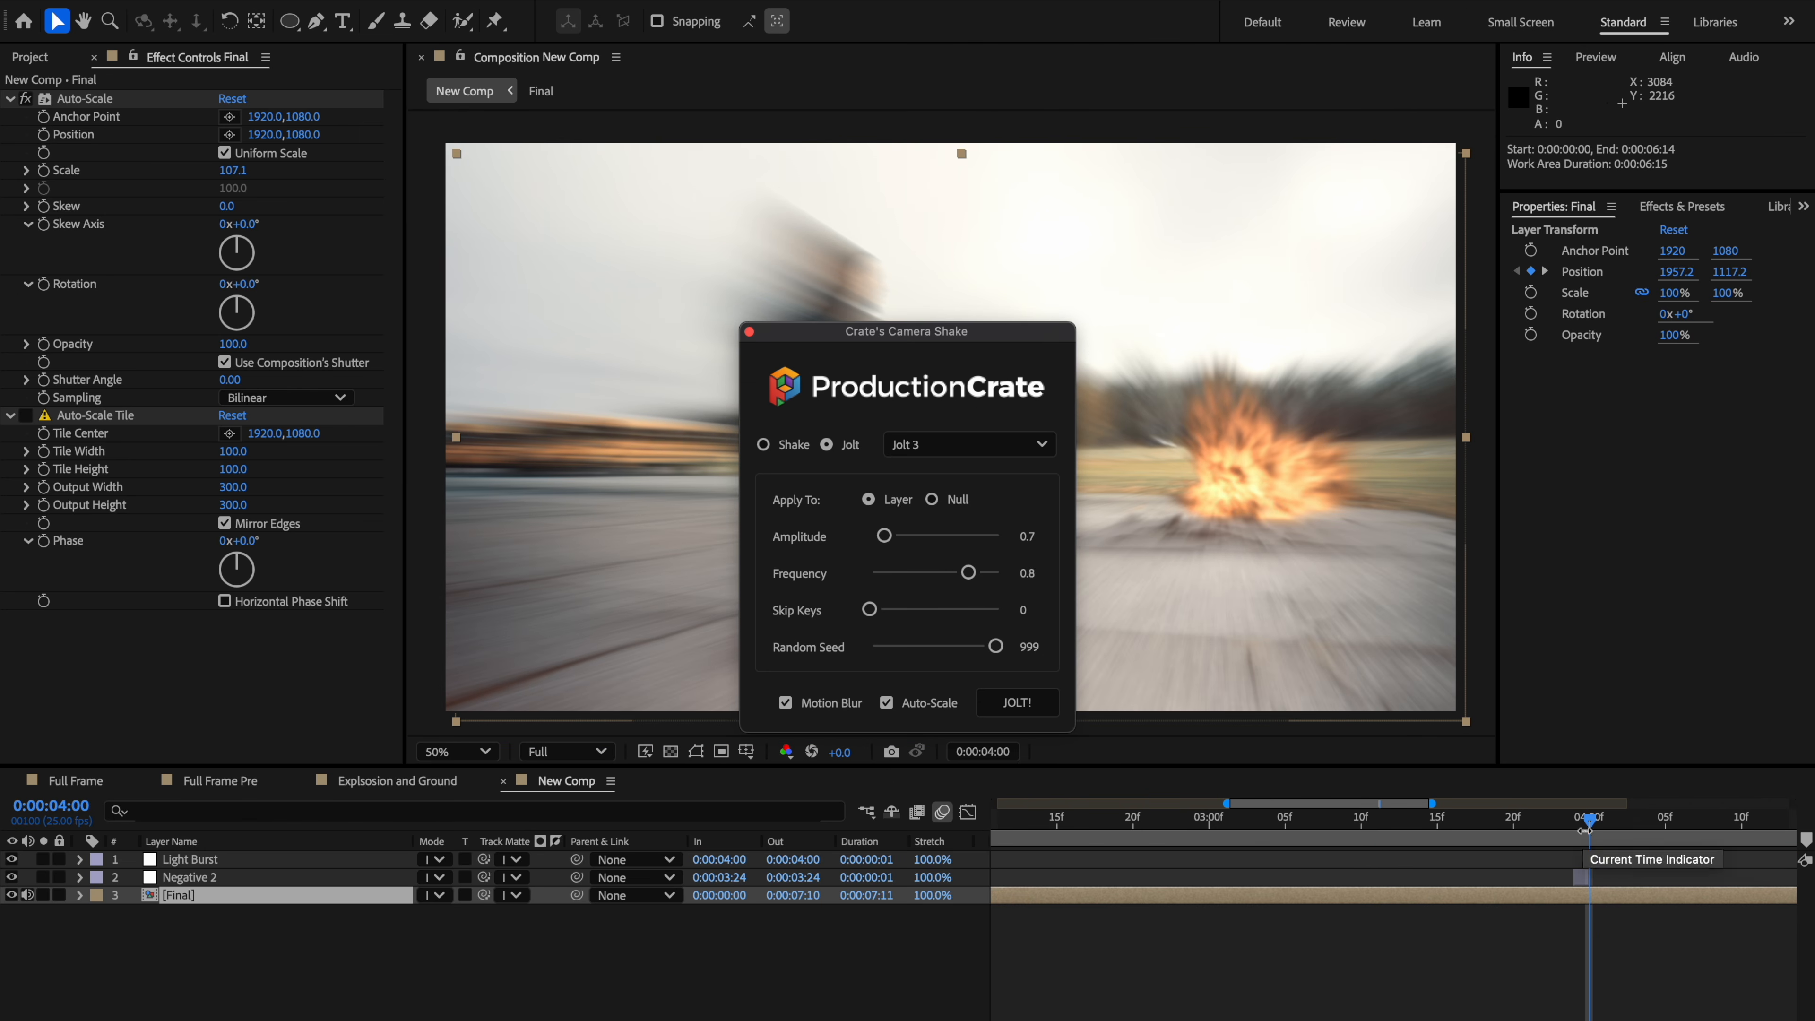
pyautogui.press('u')
pyautogui.press('u')
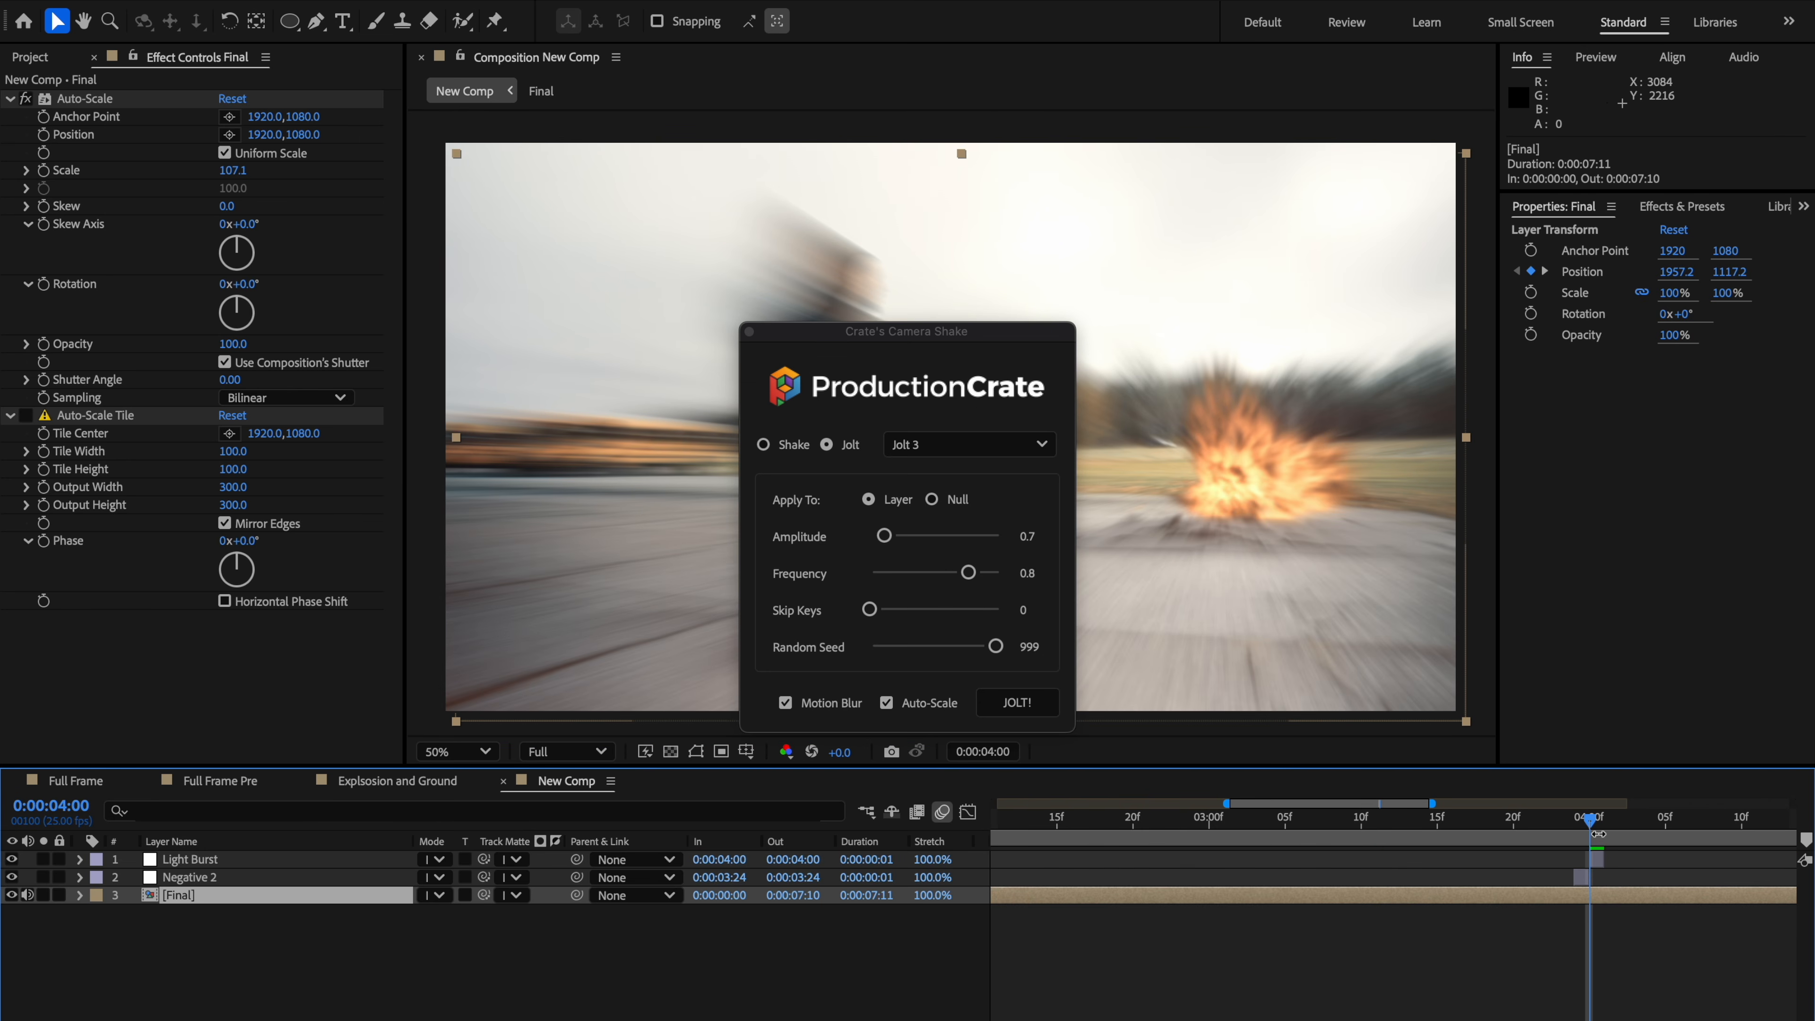
# Step: Close the Crate's Camera Shake panel
pyautogui.hscroll(5, 1592, 835)
pyautogui.moveTo(1317, 823); pyautogui.dragTo(1250, 822)
pyautogui.press(',')
pyautogui.press(',')
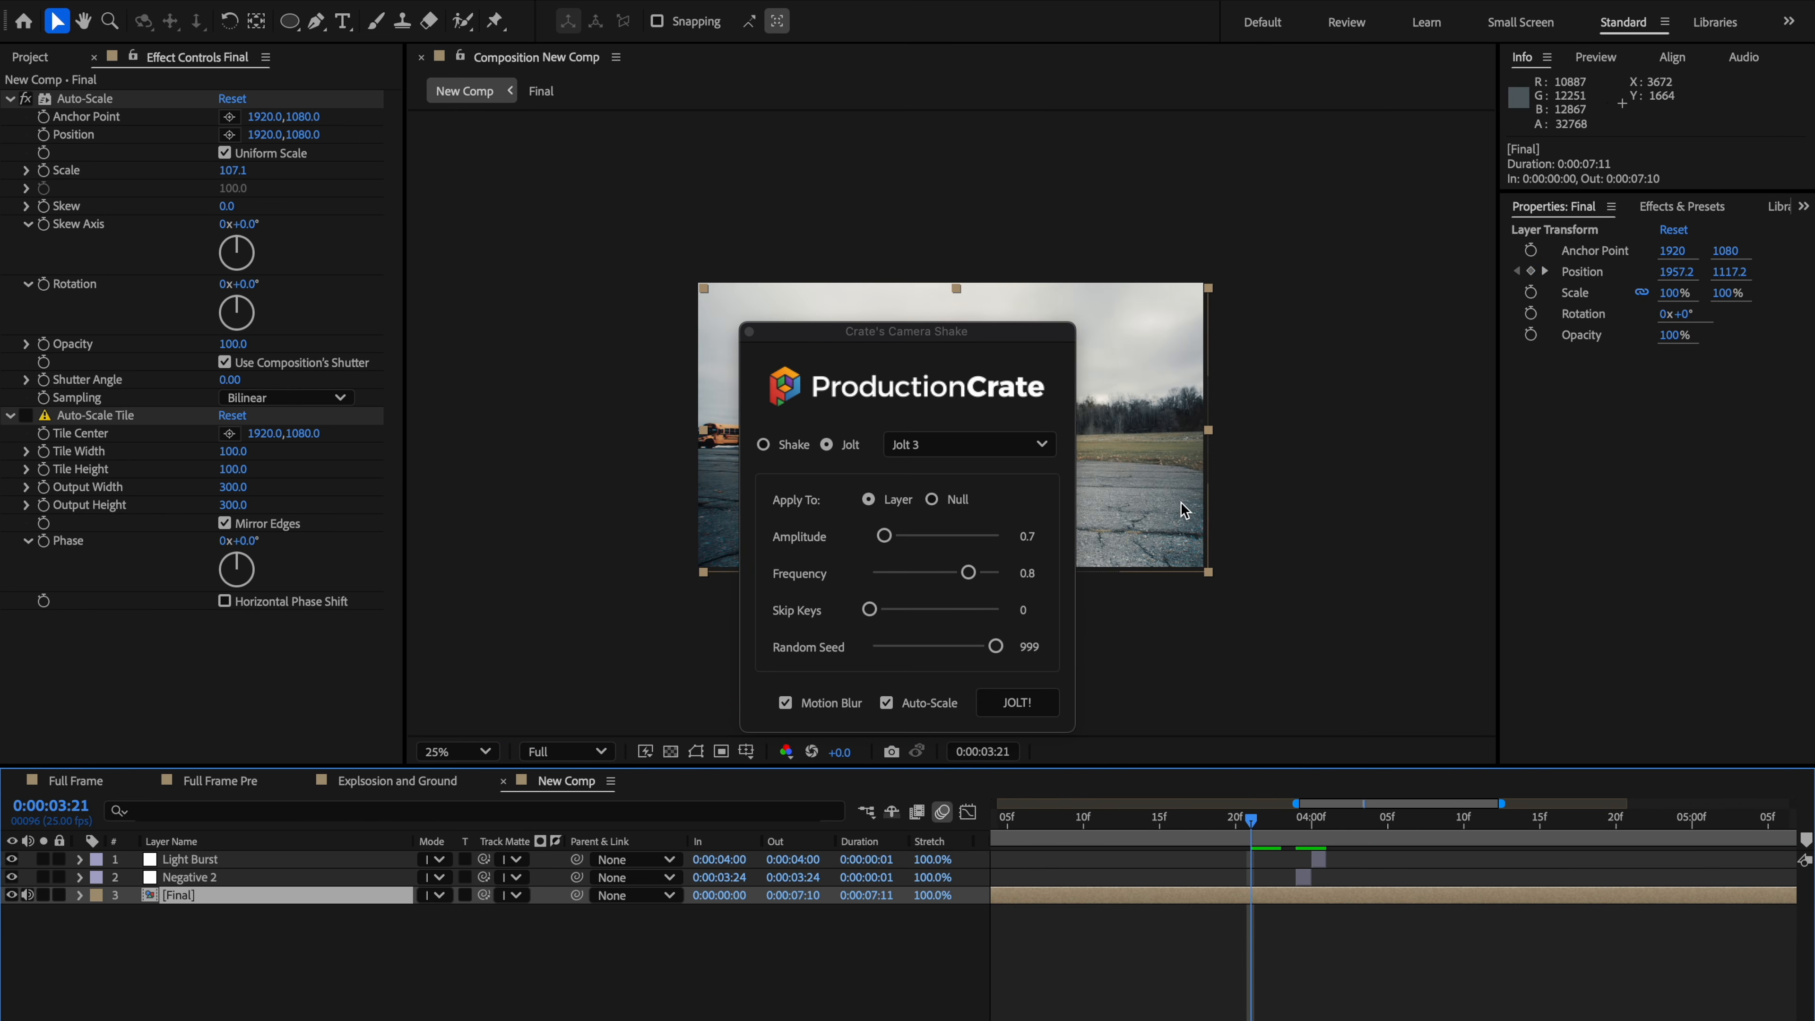
pyautogui.click(1216, 636)
pyautogui.click(748, 330)
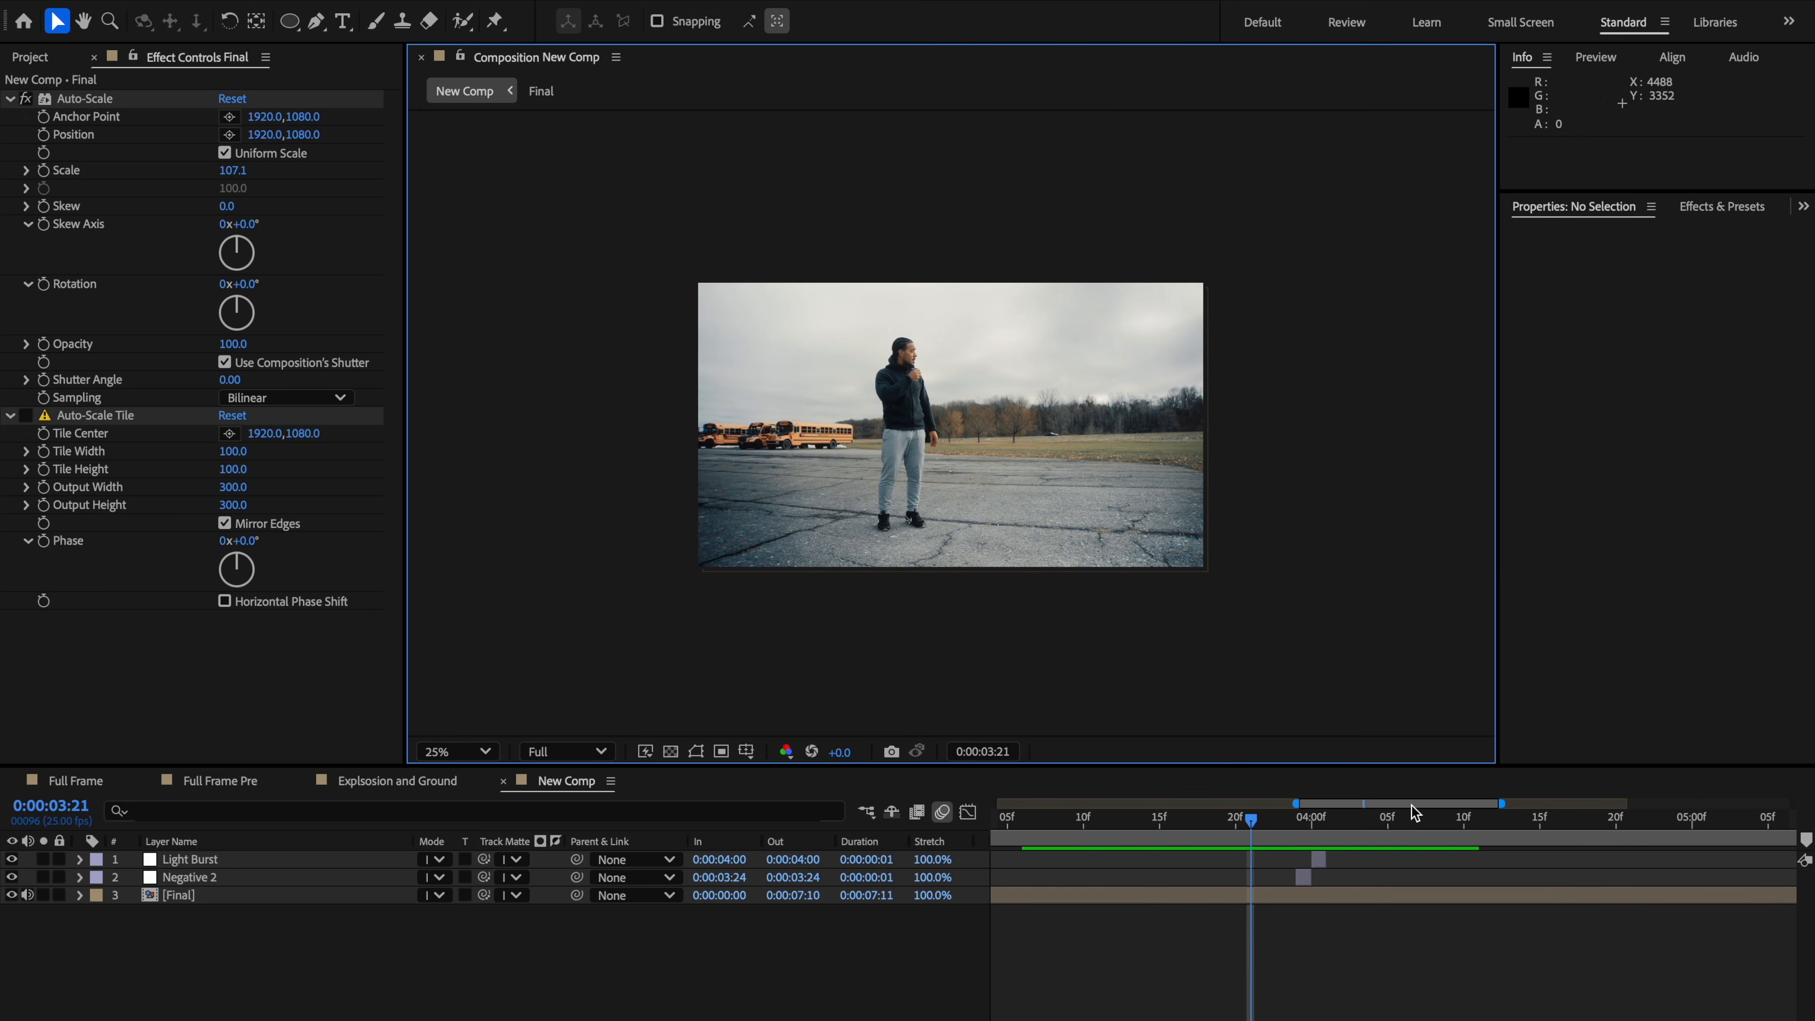
# Step: Play back and scrub through the shot to review the camera jolt around the explosion
pyautogui.press('space')
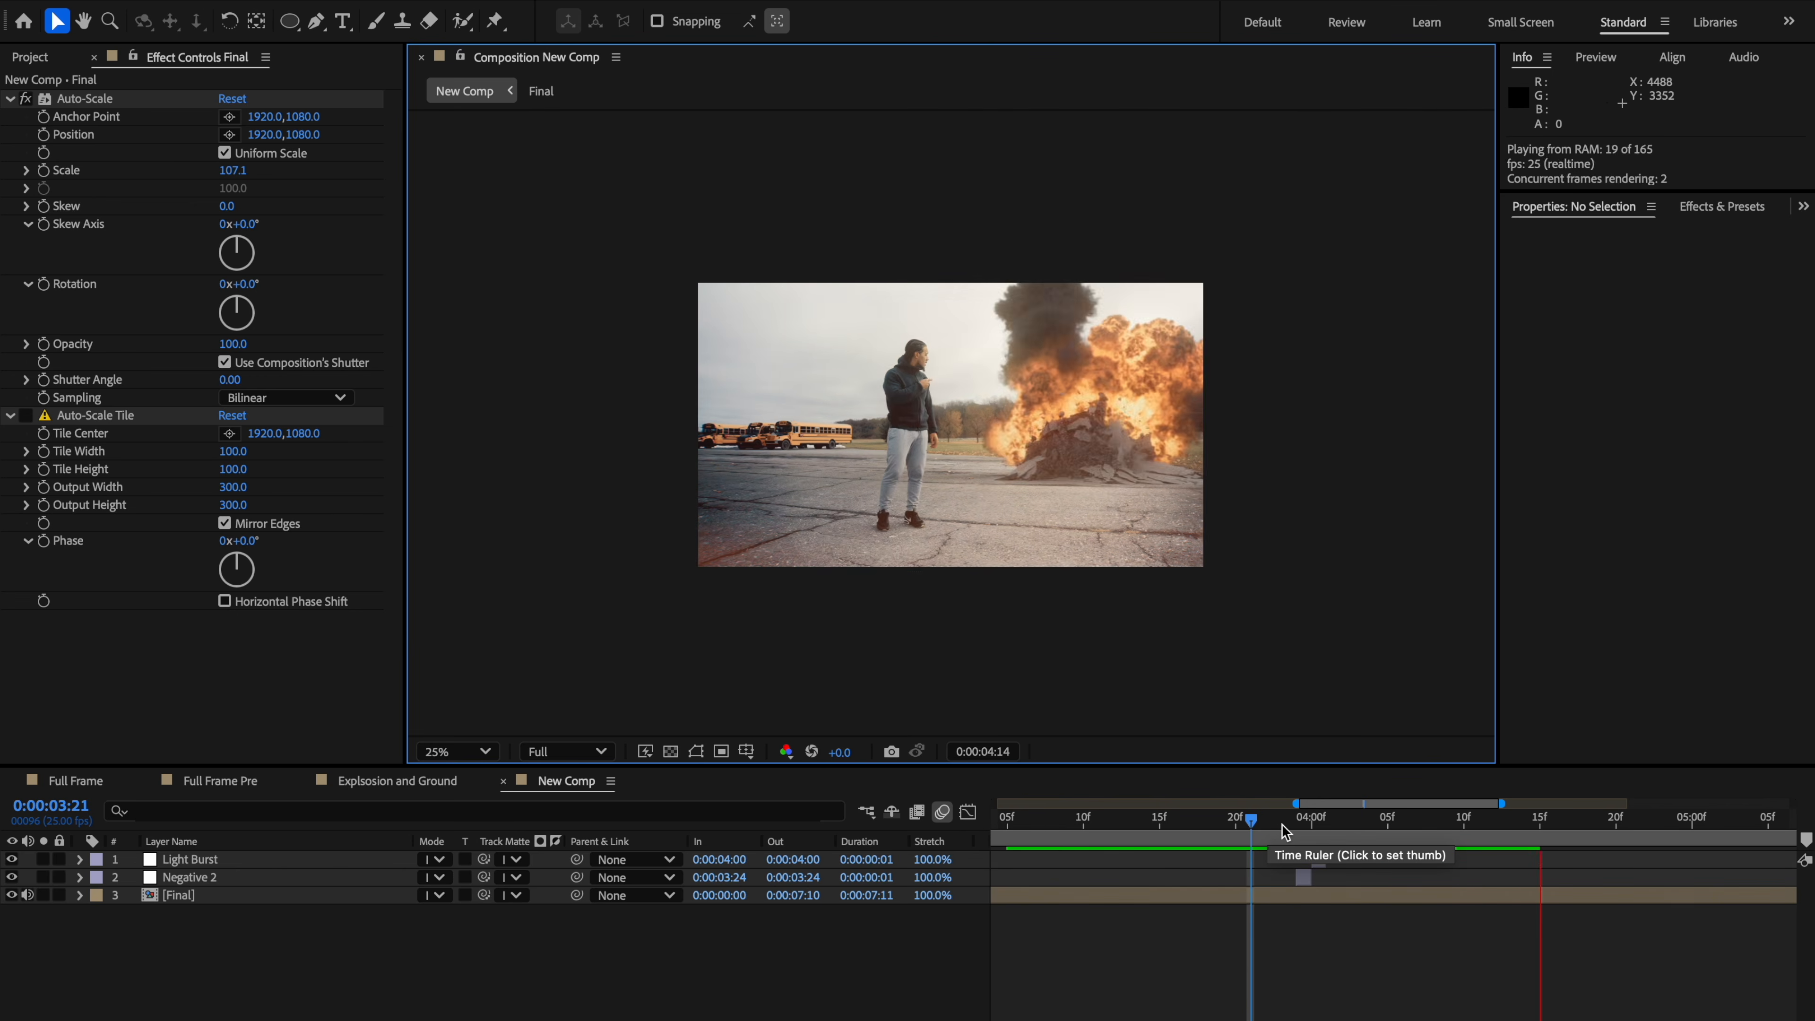
pyautogui.click(1282, 828)
pyautogui.moveTo(1281, 827); pyautogui.dragTo(1403, 851)
pyautogui.press('space')
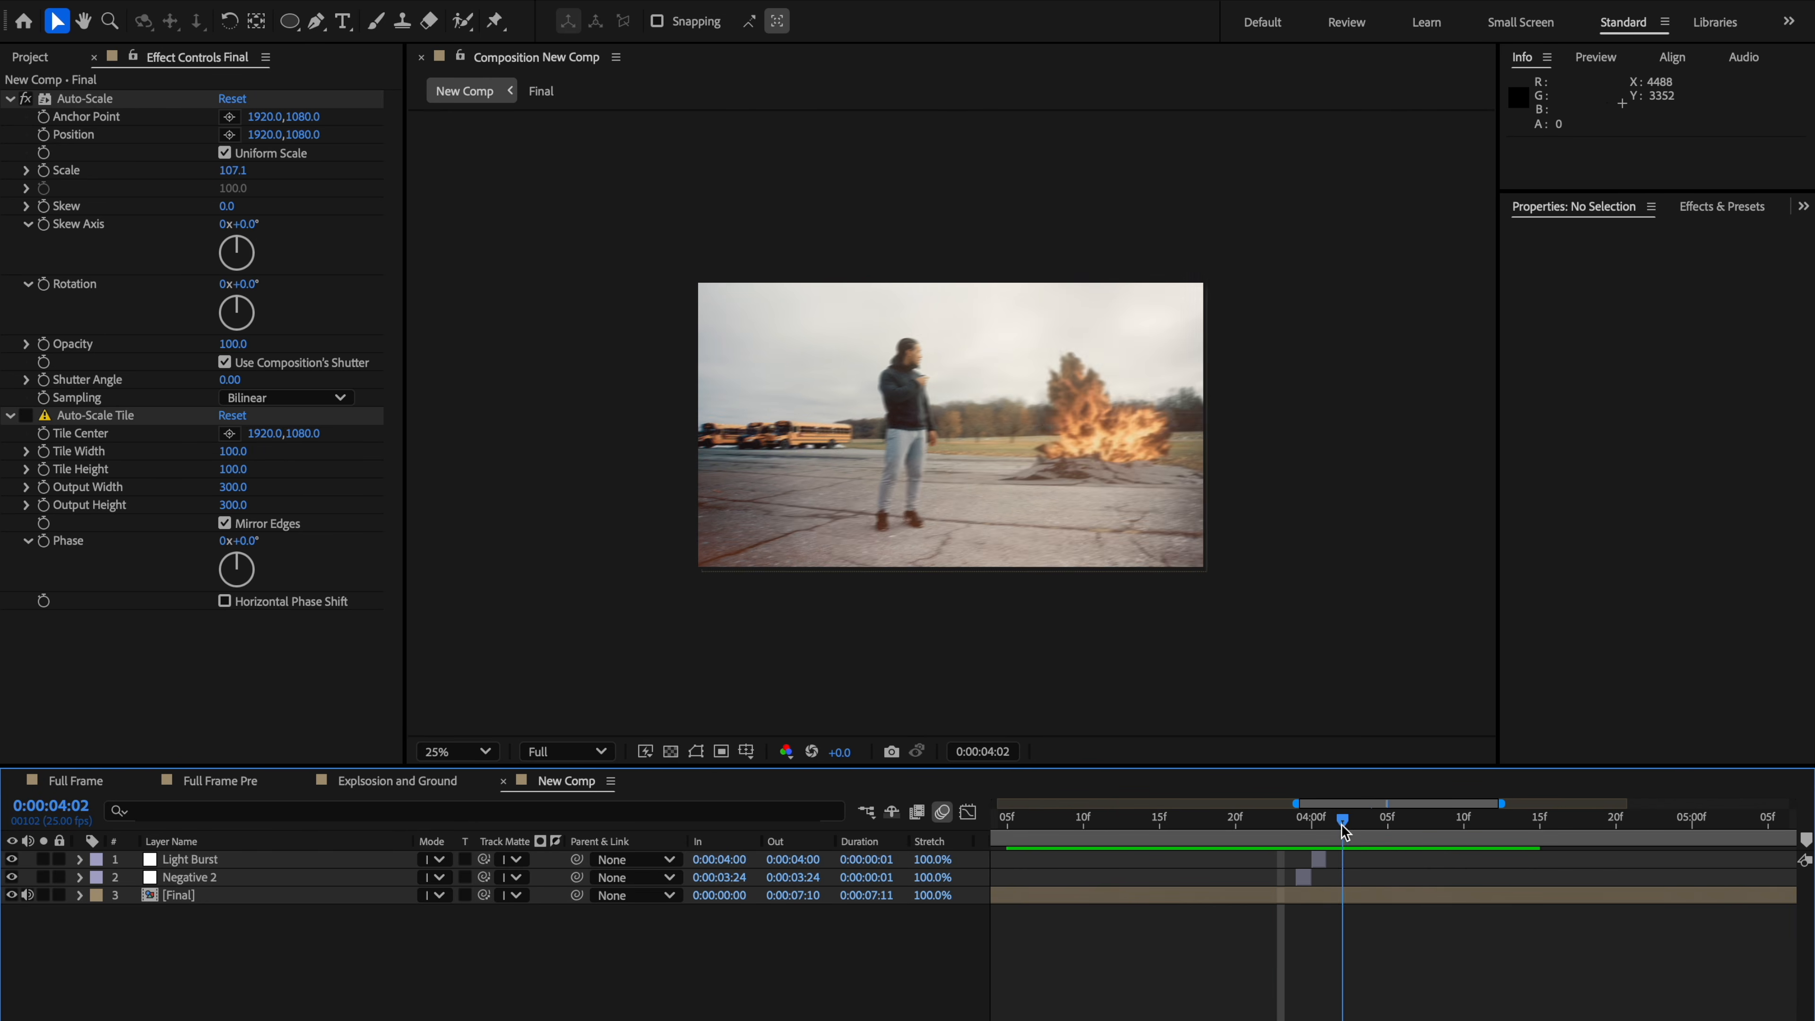
pyautogui.click(1293, 828)
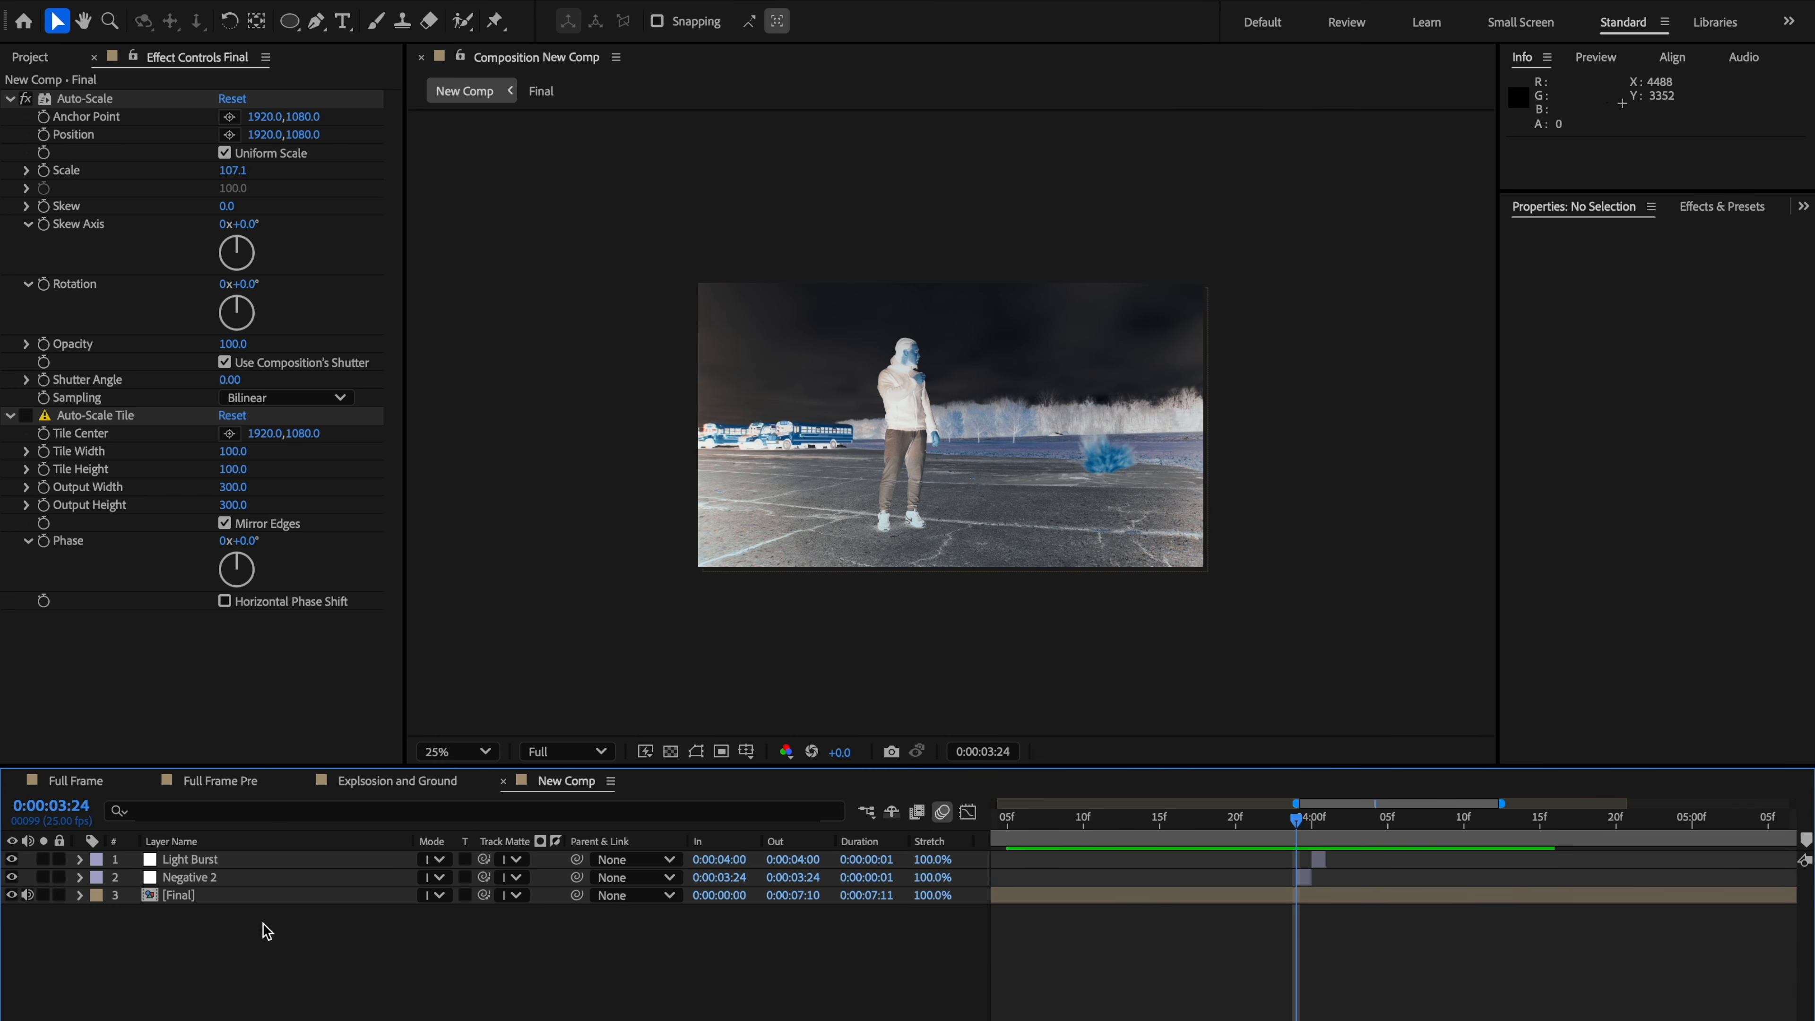
pyautogui.moveTo(1368, 828); pyautogui.dragTo(1296, 826)
pyautogui.scroll(2, 1136, 654)
pyautogui.moveTo(1222, 607); pyautogui.dragTo(1173, 675)
pyautogui.scroll(-2, 1099, 617)
pyautogui.moveTo(1187, 824); pyautogui.dragTo(928, 833)
pyautogui.hscroll(15, 1199, 823)
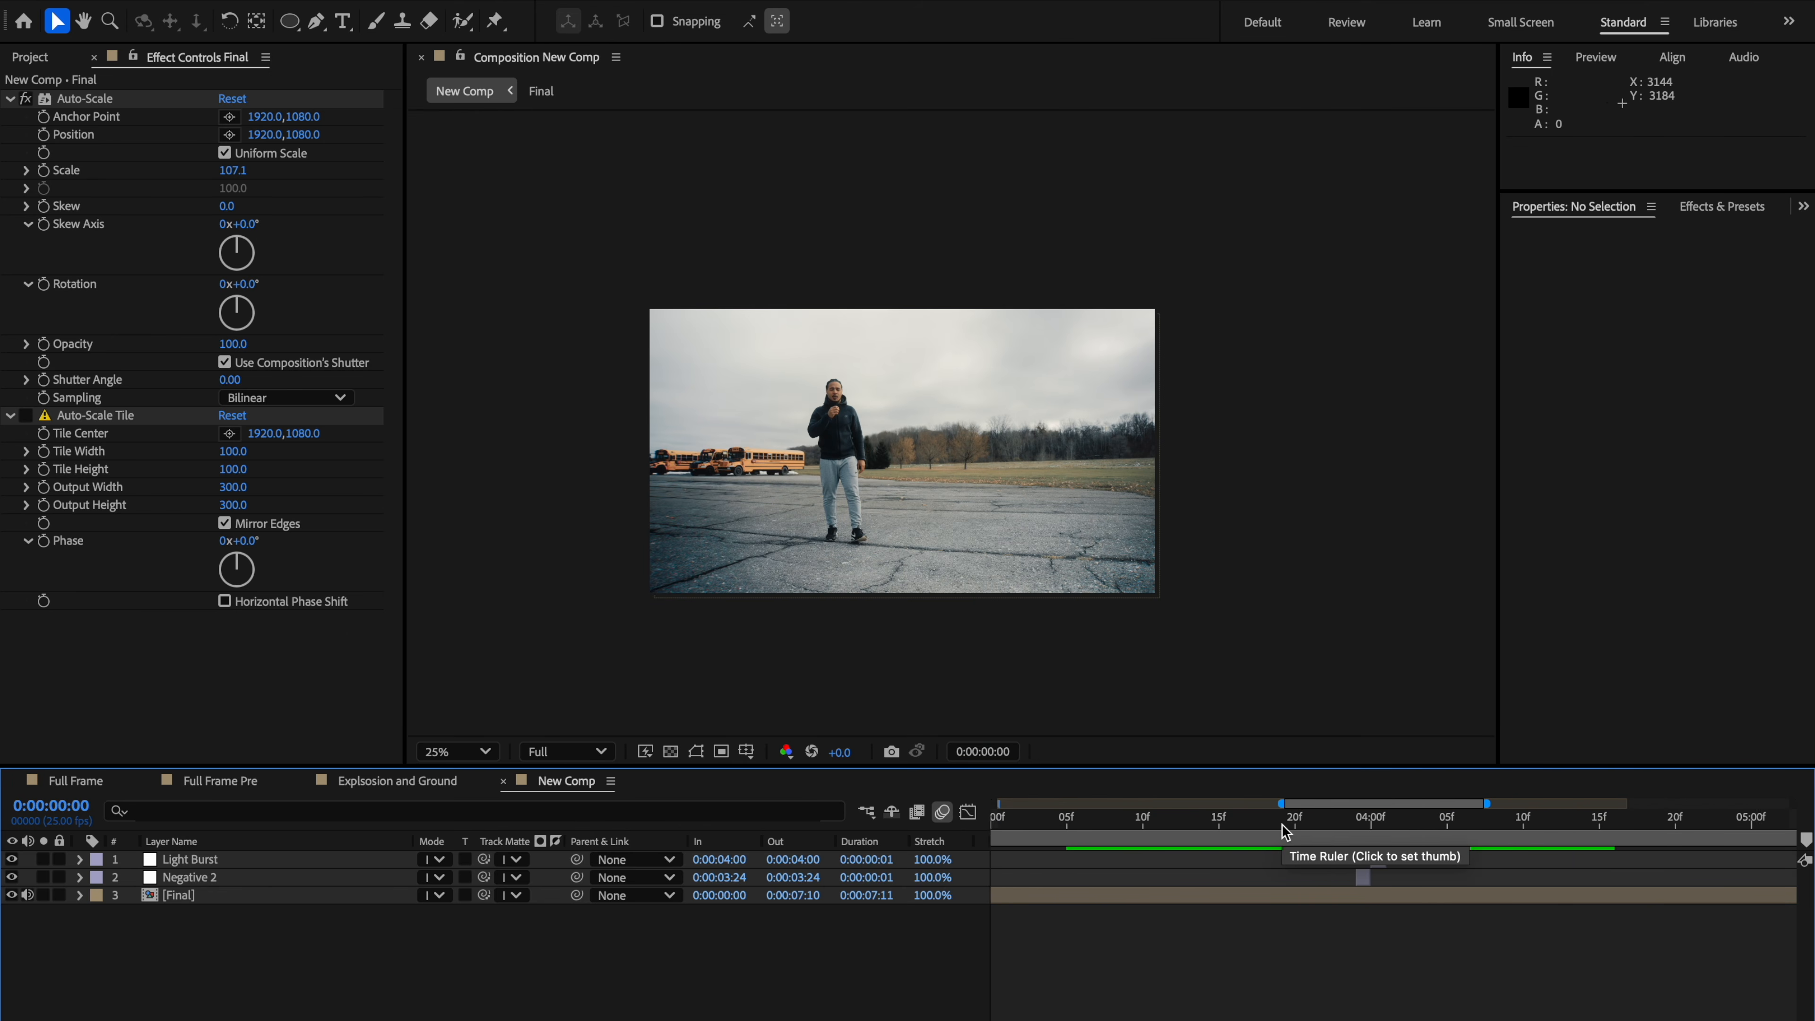
# Step: Zoom into the viewer and step through the frames near 0:00:04:00 to inspect the shake and flash
pyautogui.click(1272, 820)
pyautogui.moveTo(1272, 819); pyautogui.dragTo(1395, 822)
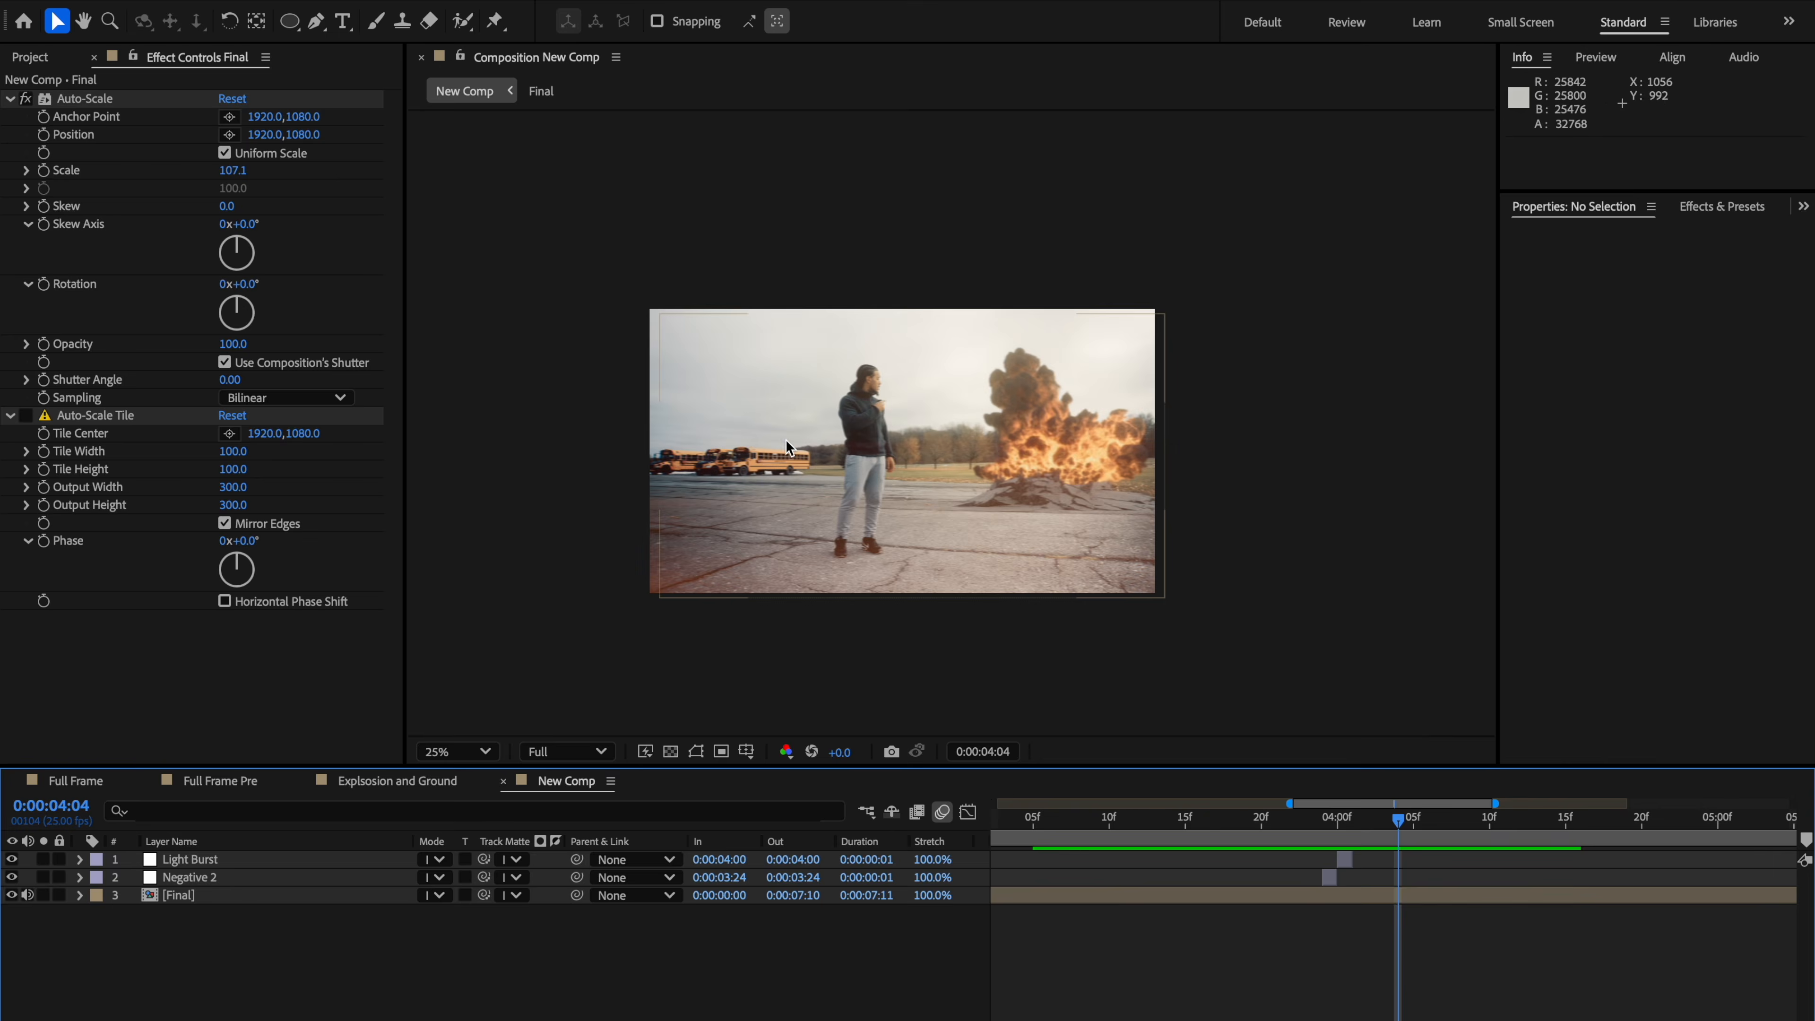
pyautogui.press('h')
pyautogui.moveTo(729, 445); pyautogui.dragTo(656, 422)
pyautogui.scroll(2, 902, 413)
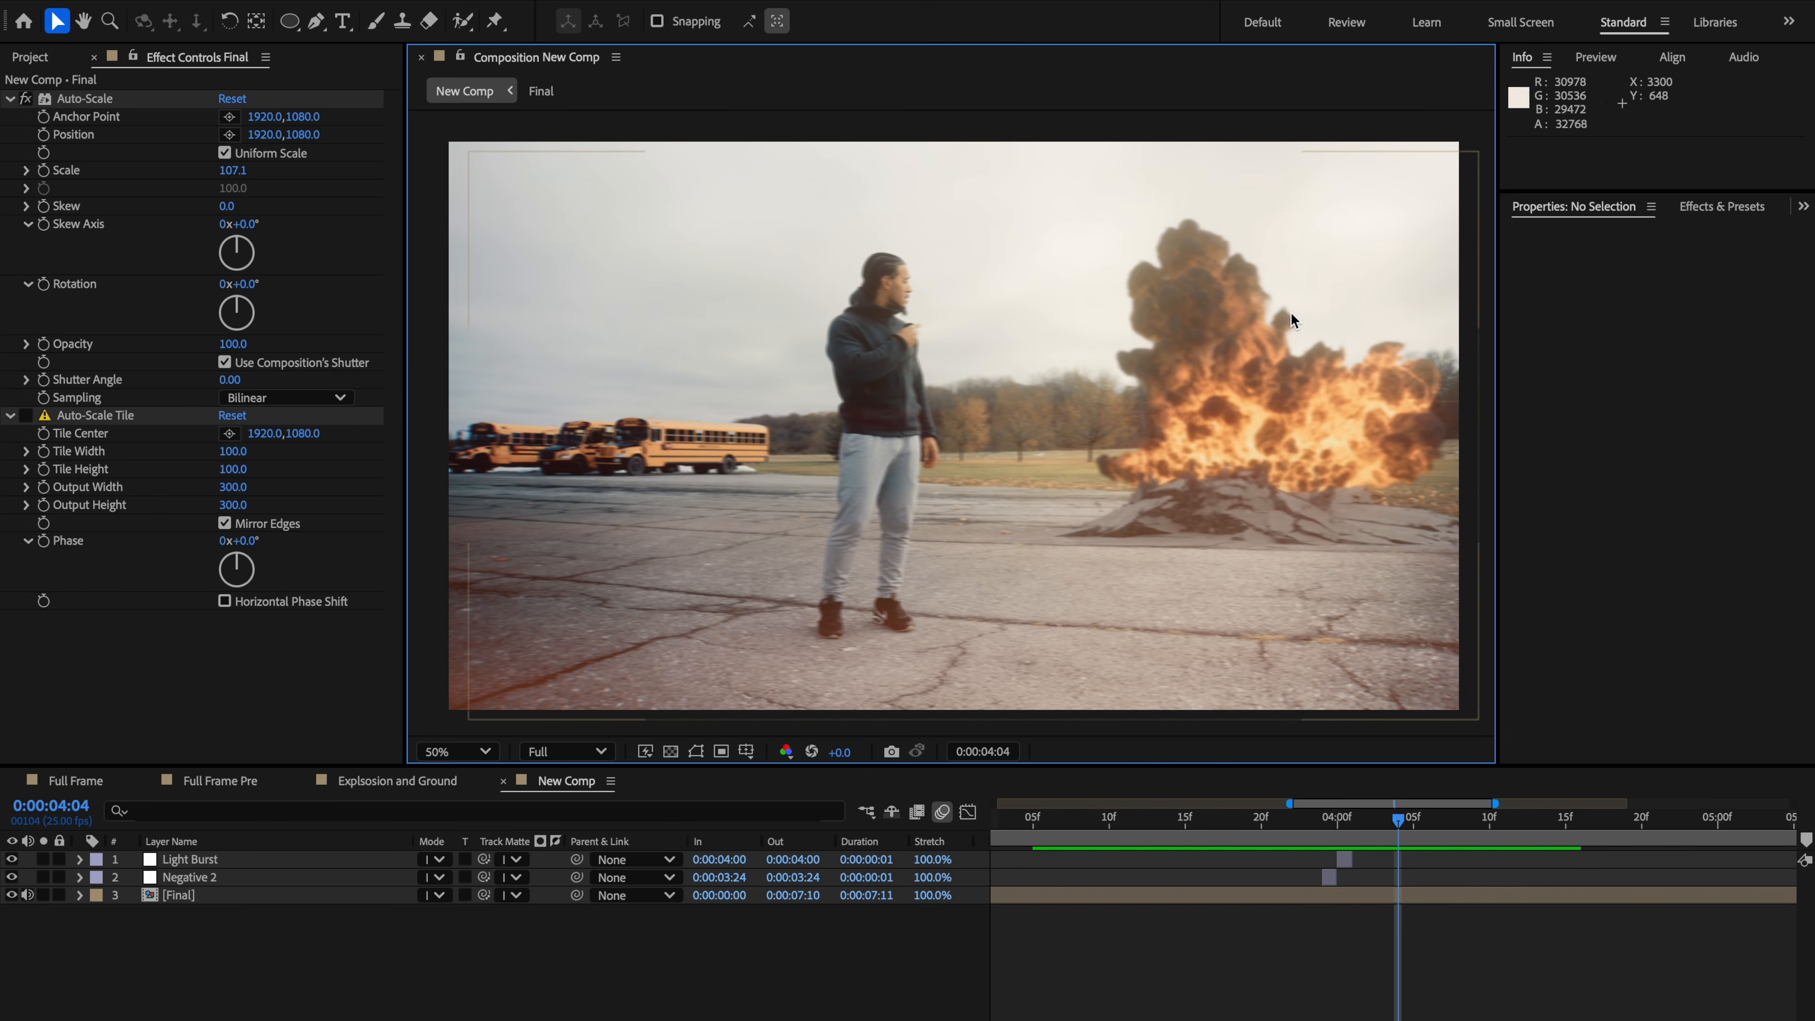
pyautogui.scroll(-2, 942, 444)
pyautogui.scroll(2, 942, 444)
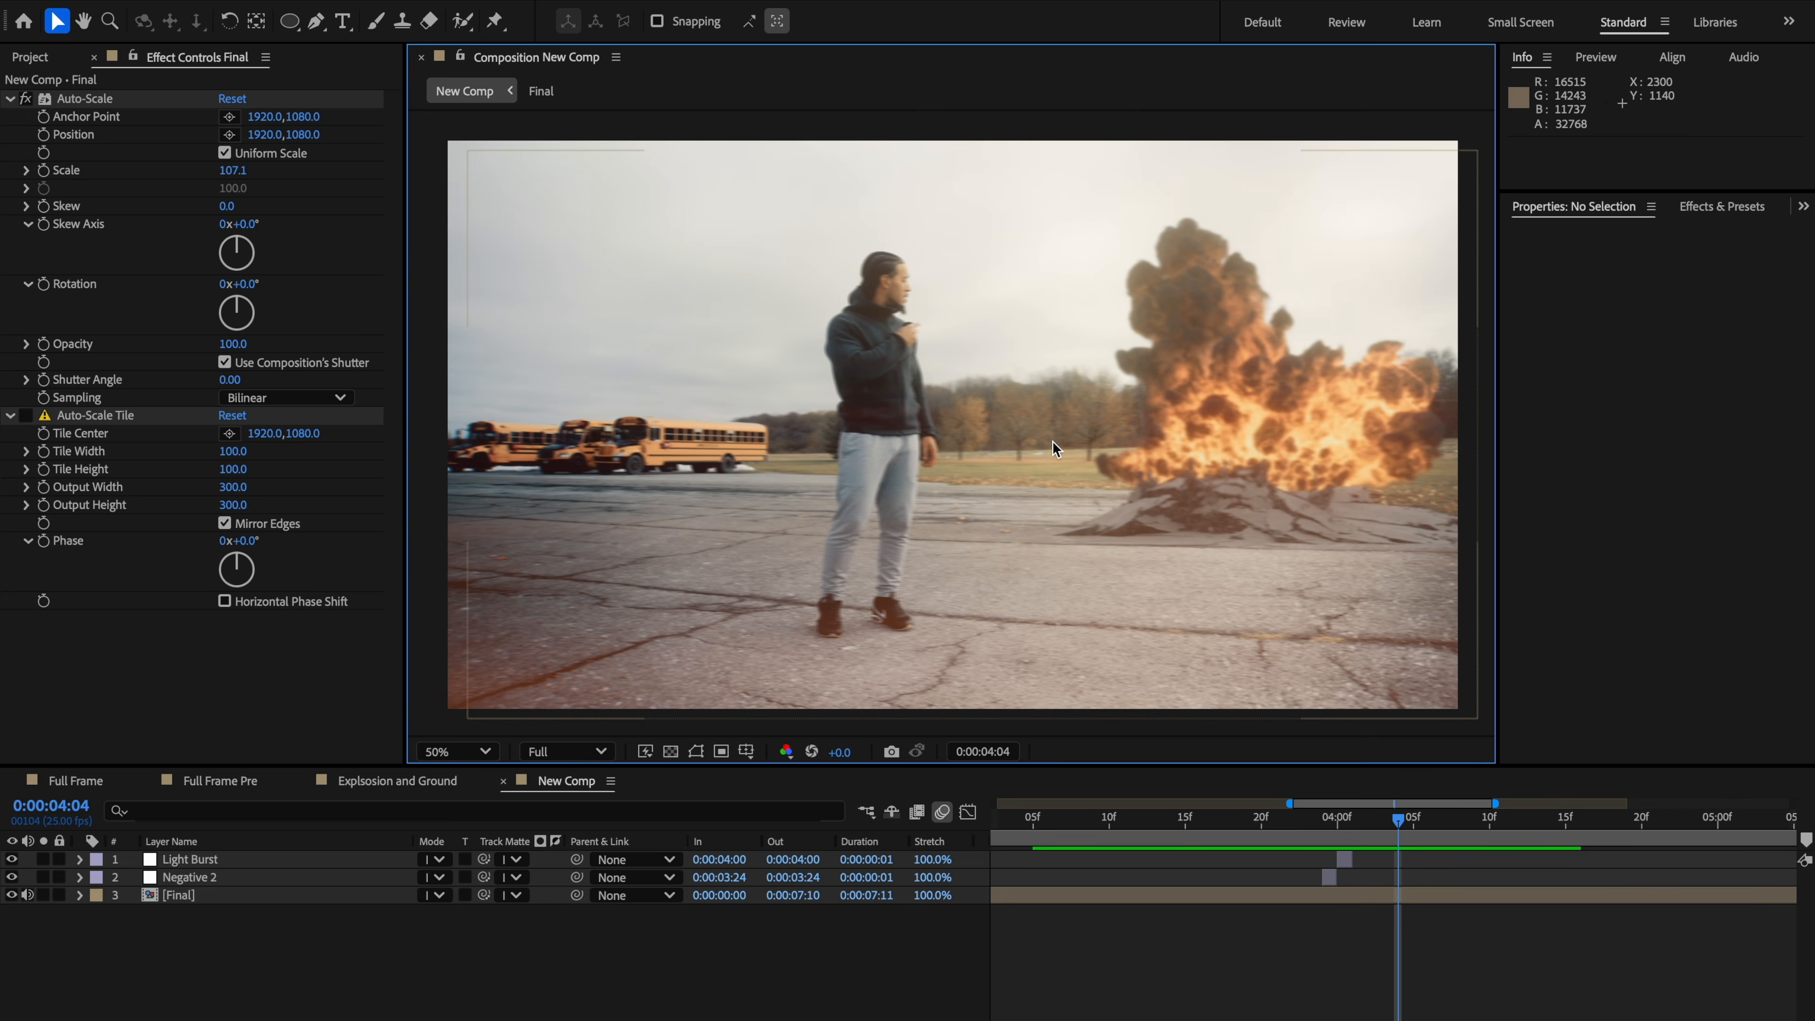
pyautogui.click(1336, 833)
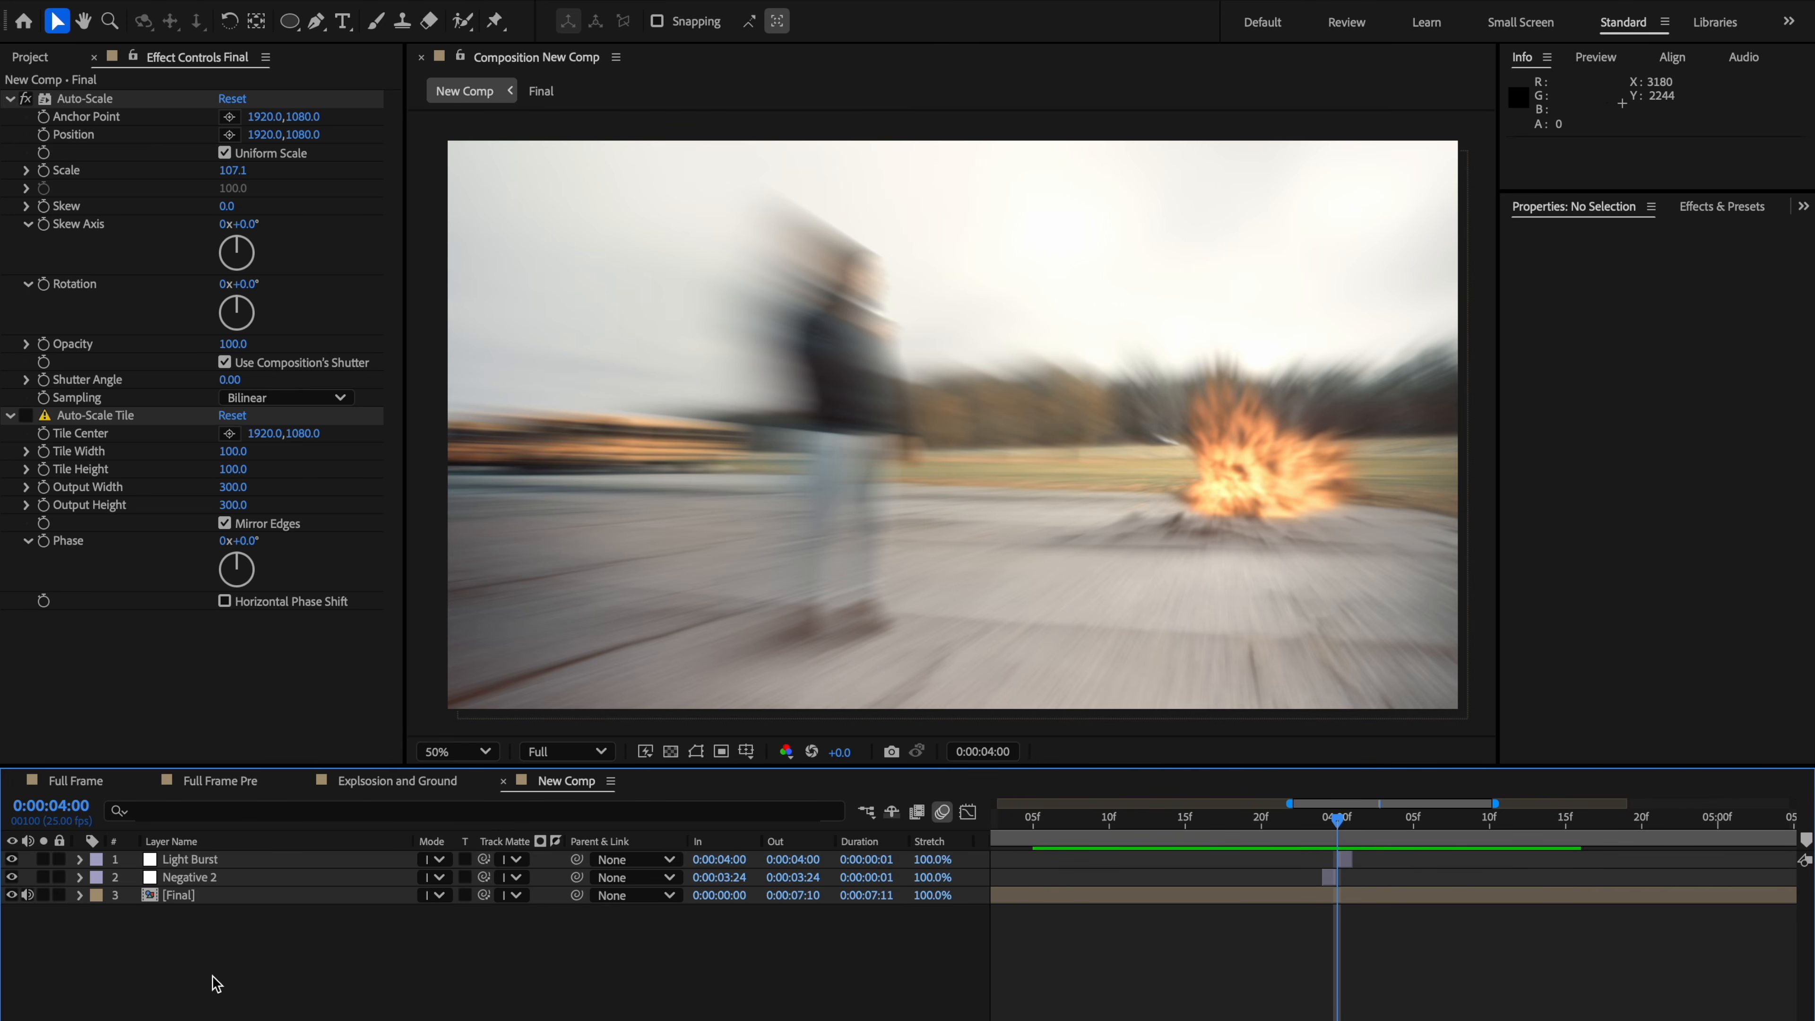
# Step: Create a new comp-sized black solid named Letterbox
pyautogui.hotkey('ctrl', 't')
pyautogui.hotkey('ctrl', 'y')
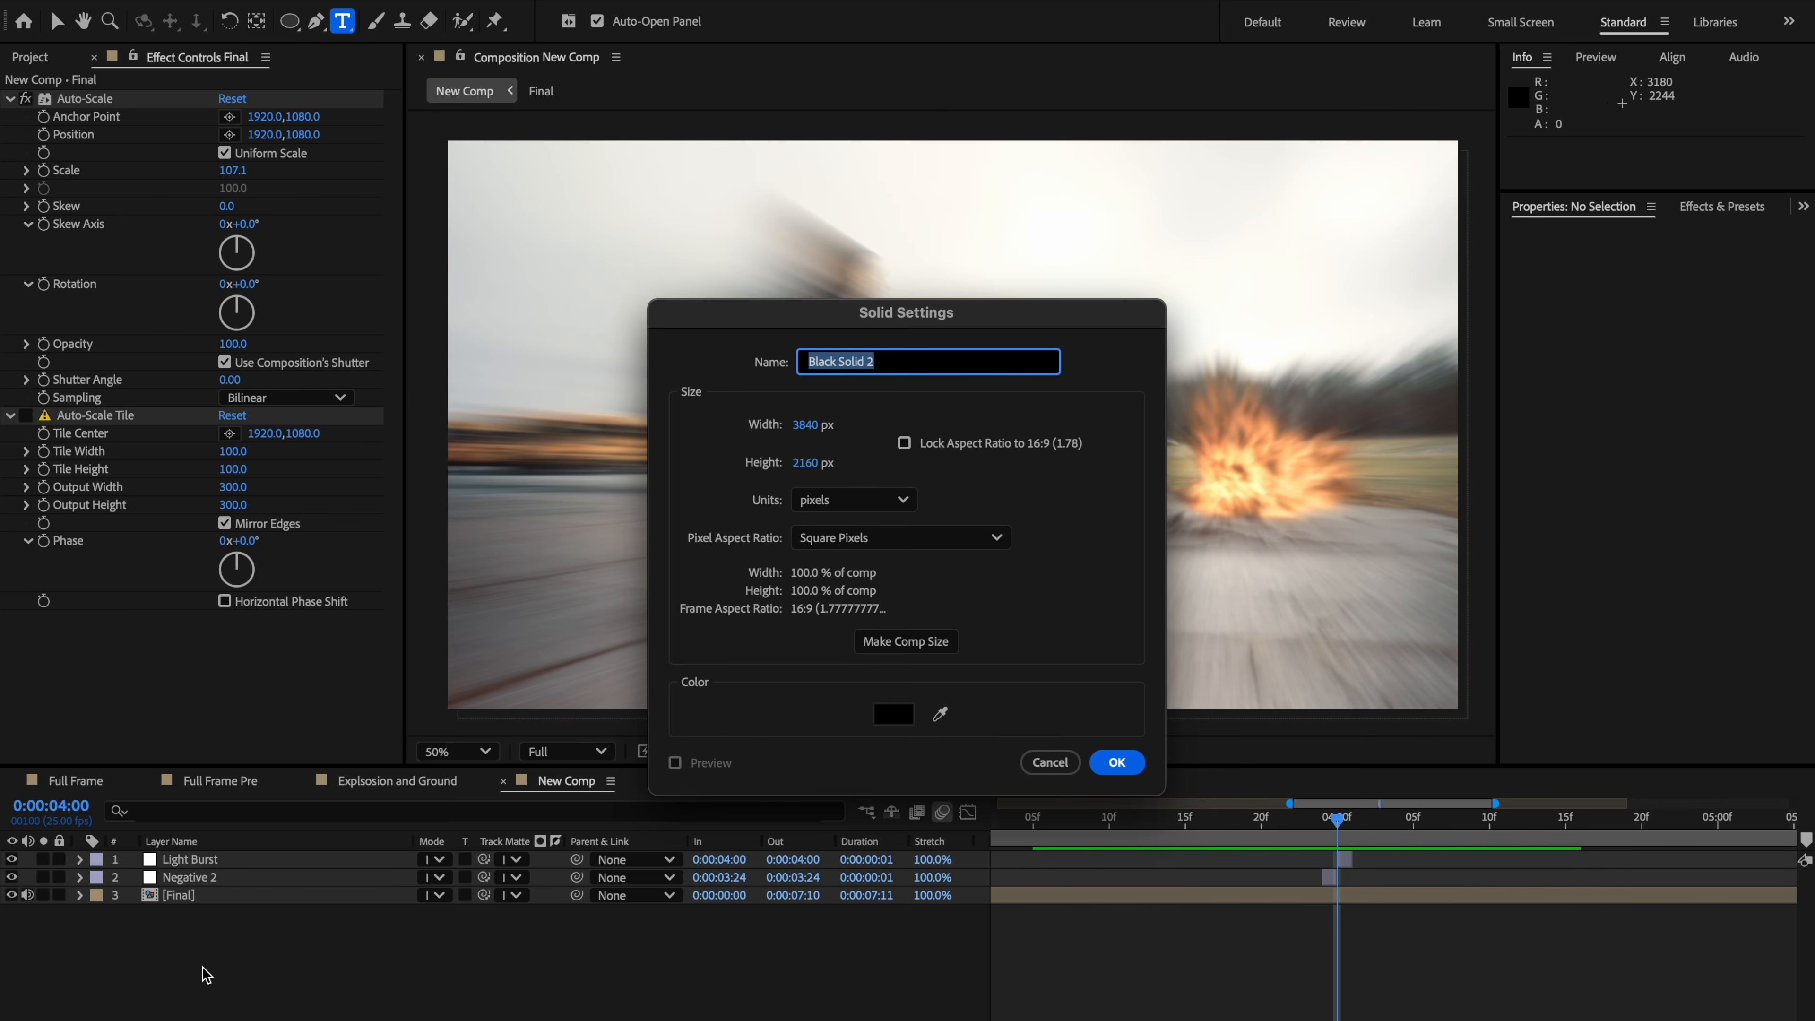
pyautogui.write('Letterbox')
pyautogui.press('Return')
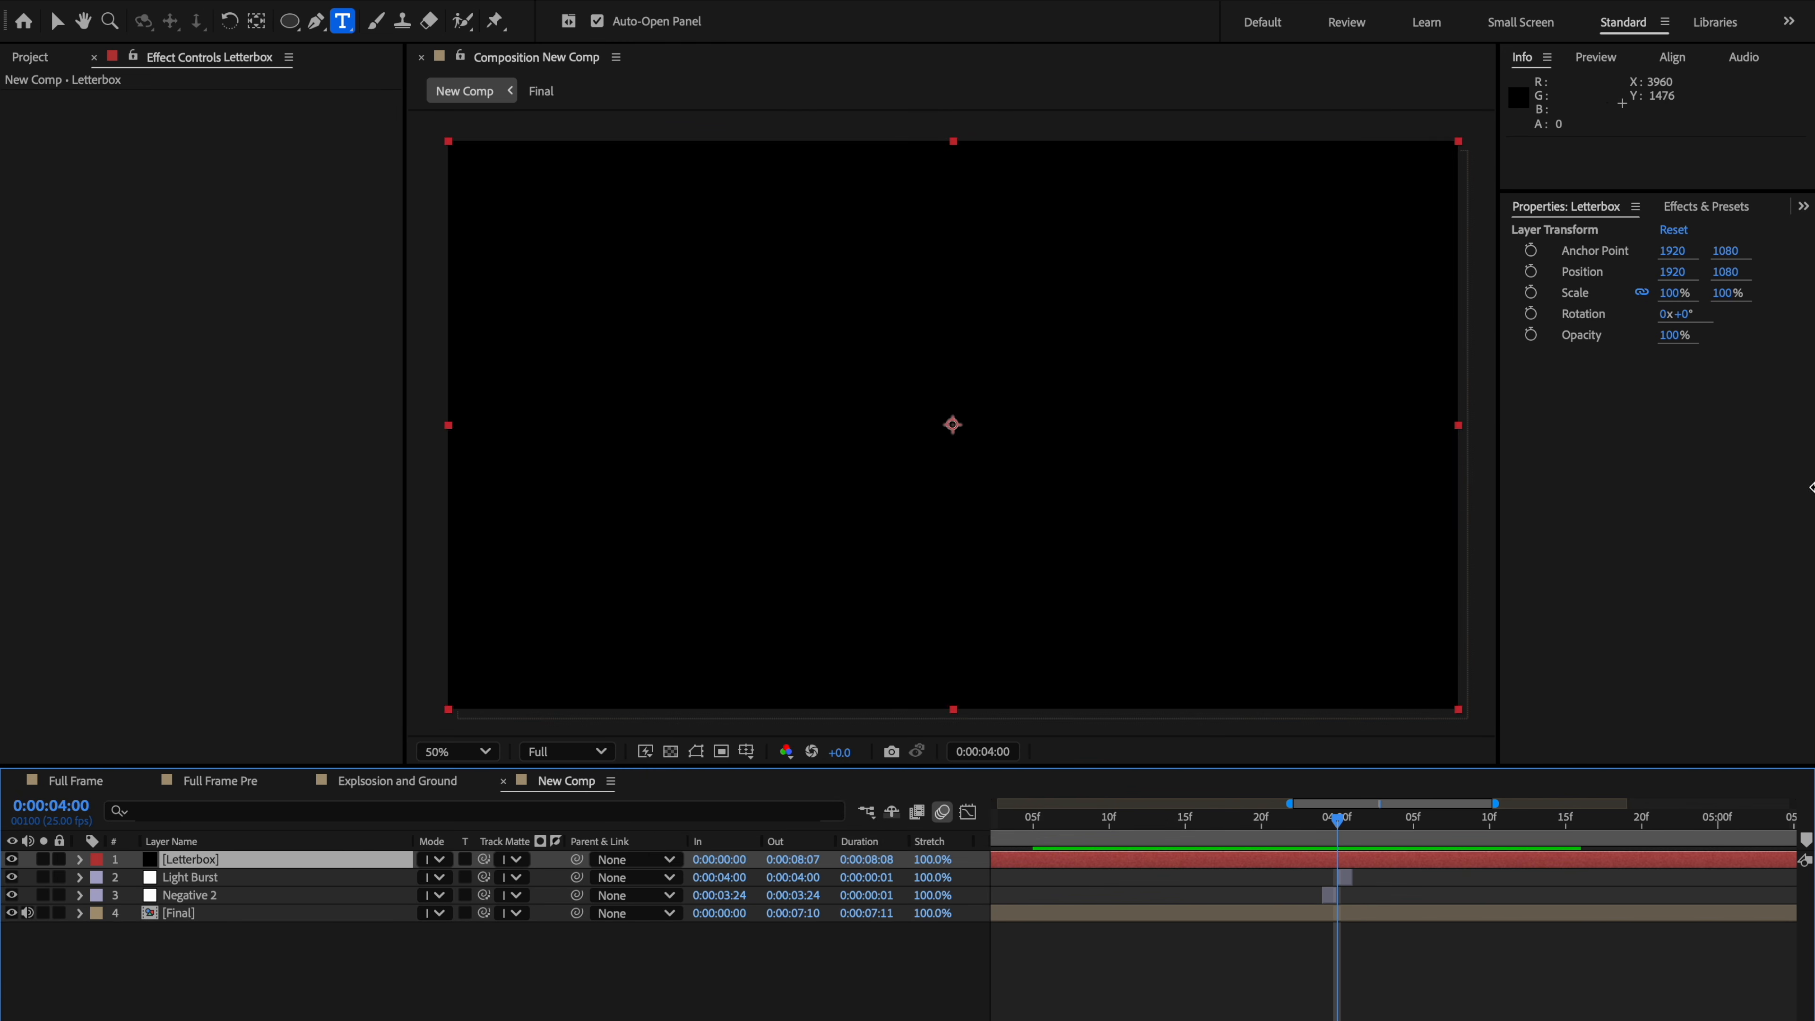
# Step: Draw a wide rectangular mask across the middle of the Letterbox solid and invert it to leave bars
pyautogui.press(',')
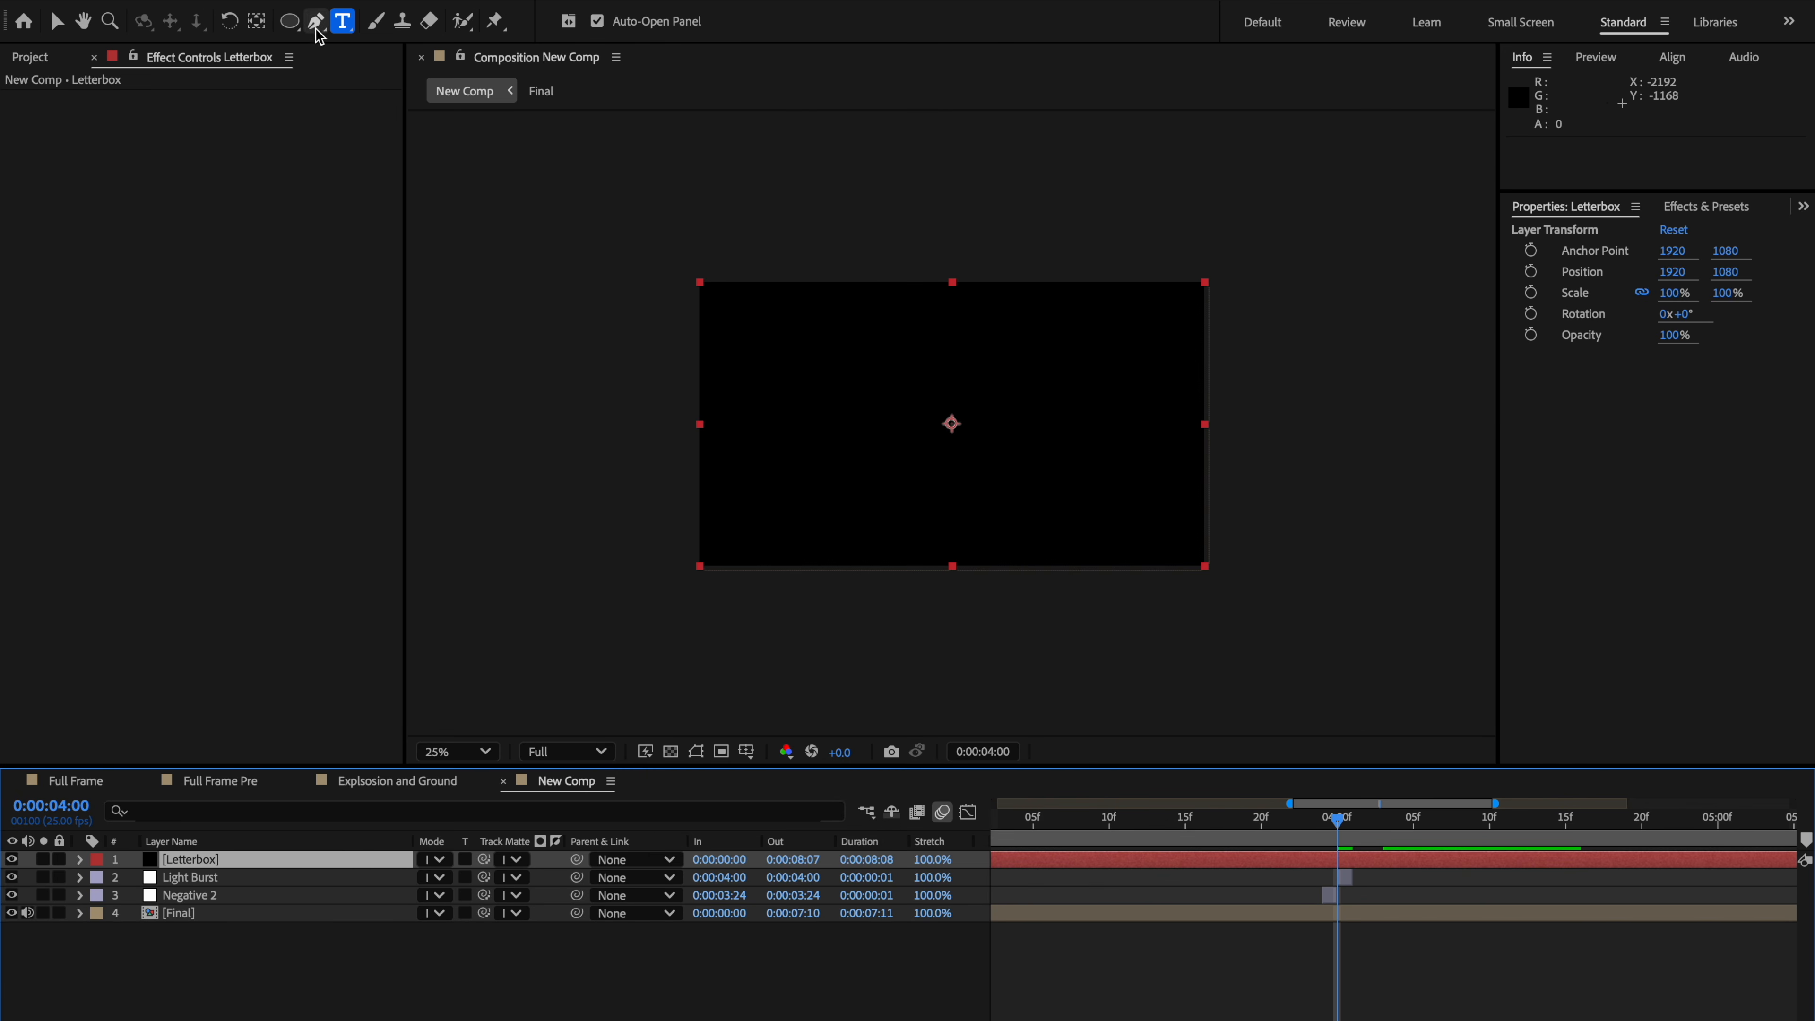
pyautogui.click(293, 24)
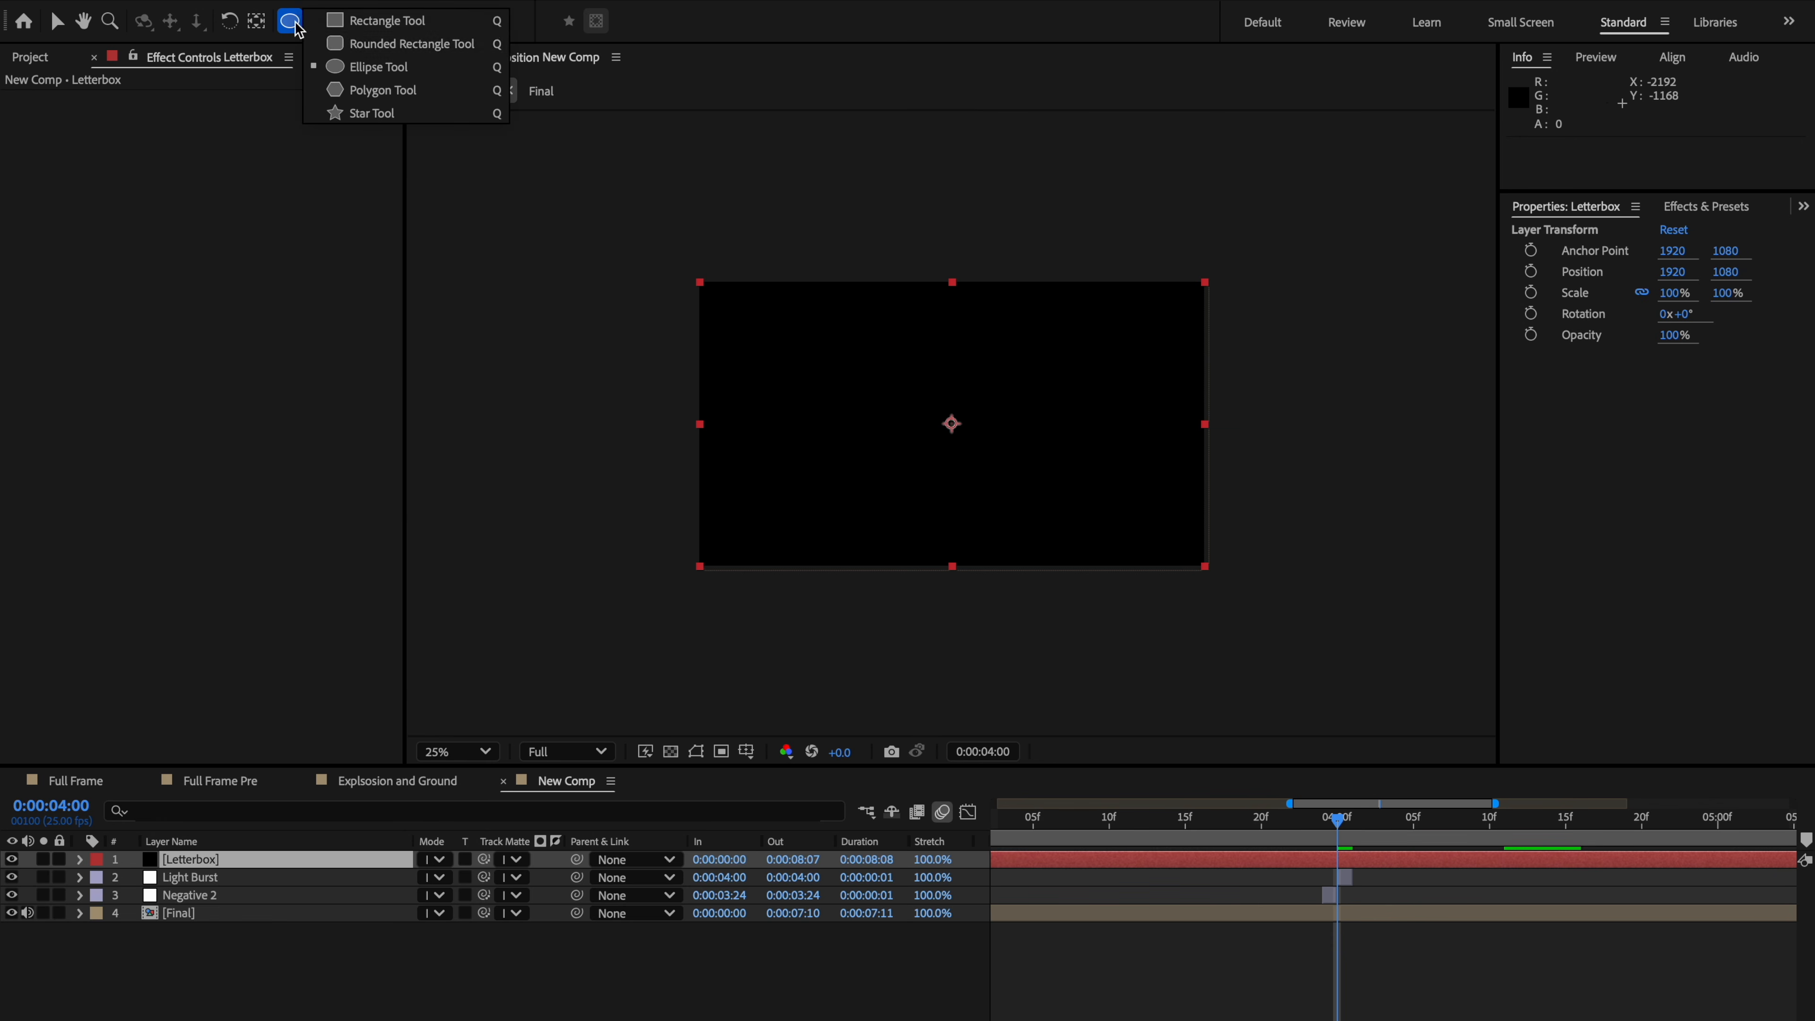
pyautogui.click(368, 21)
pyautogui.moveTo(585, 327); pyautogui.dragTo(1399, 525)
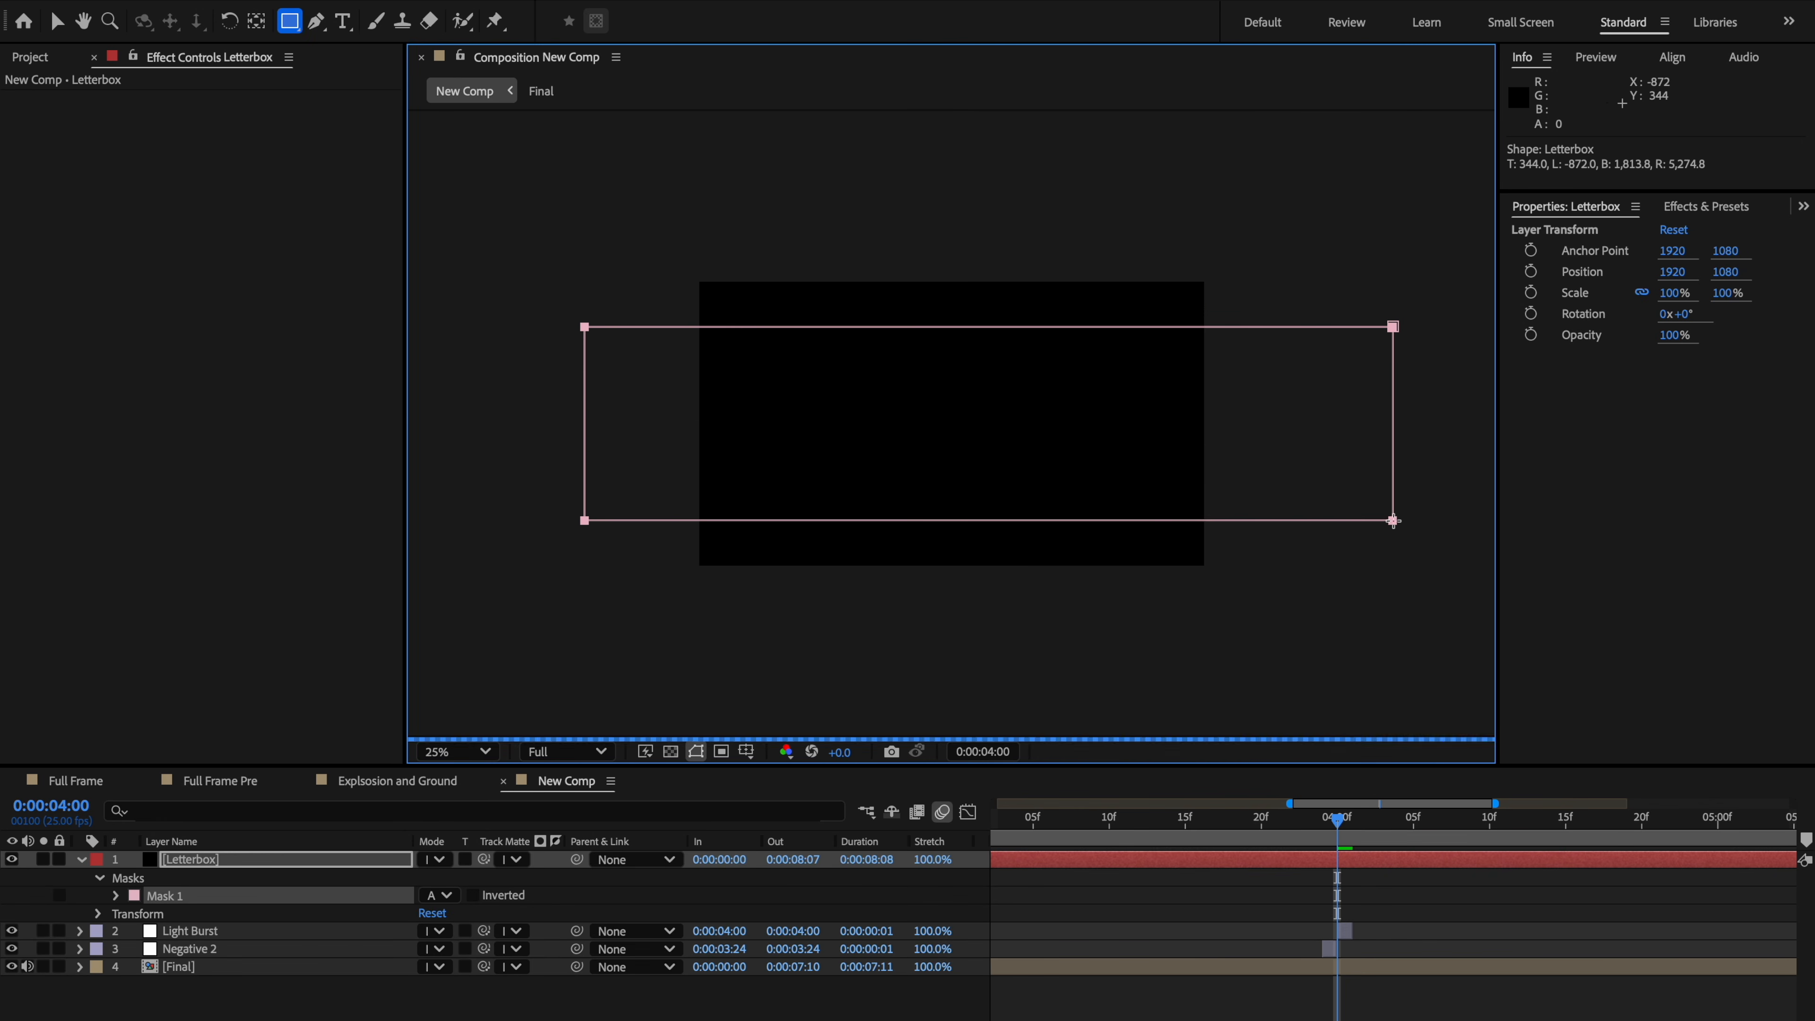
pyautogui.click(472, 895)
# Step: Set the work area to about 0:00:03:03 through 0:00:04:14 around the explosion
pyautogui.moveTo(1336, 819); pyautogui.dragTo(1261, 830)
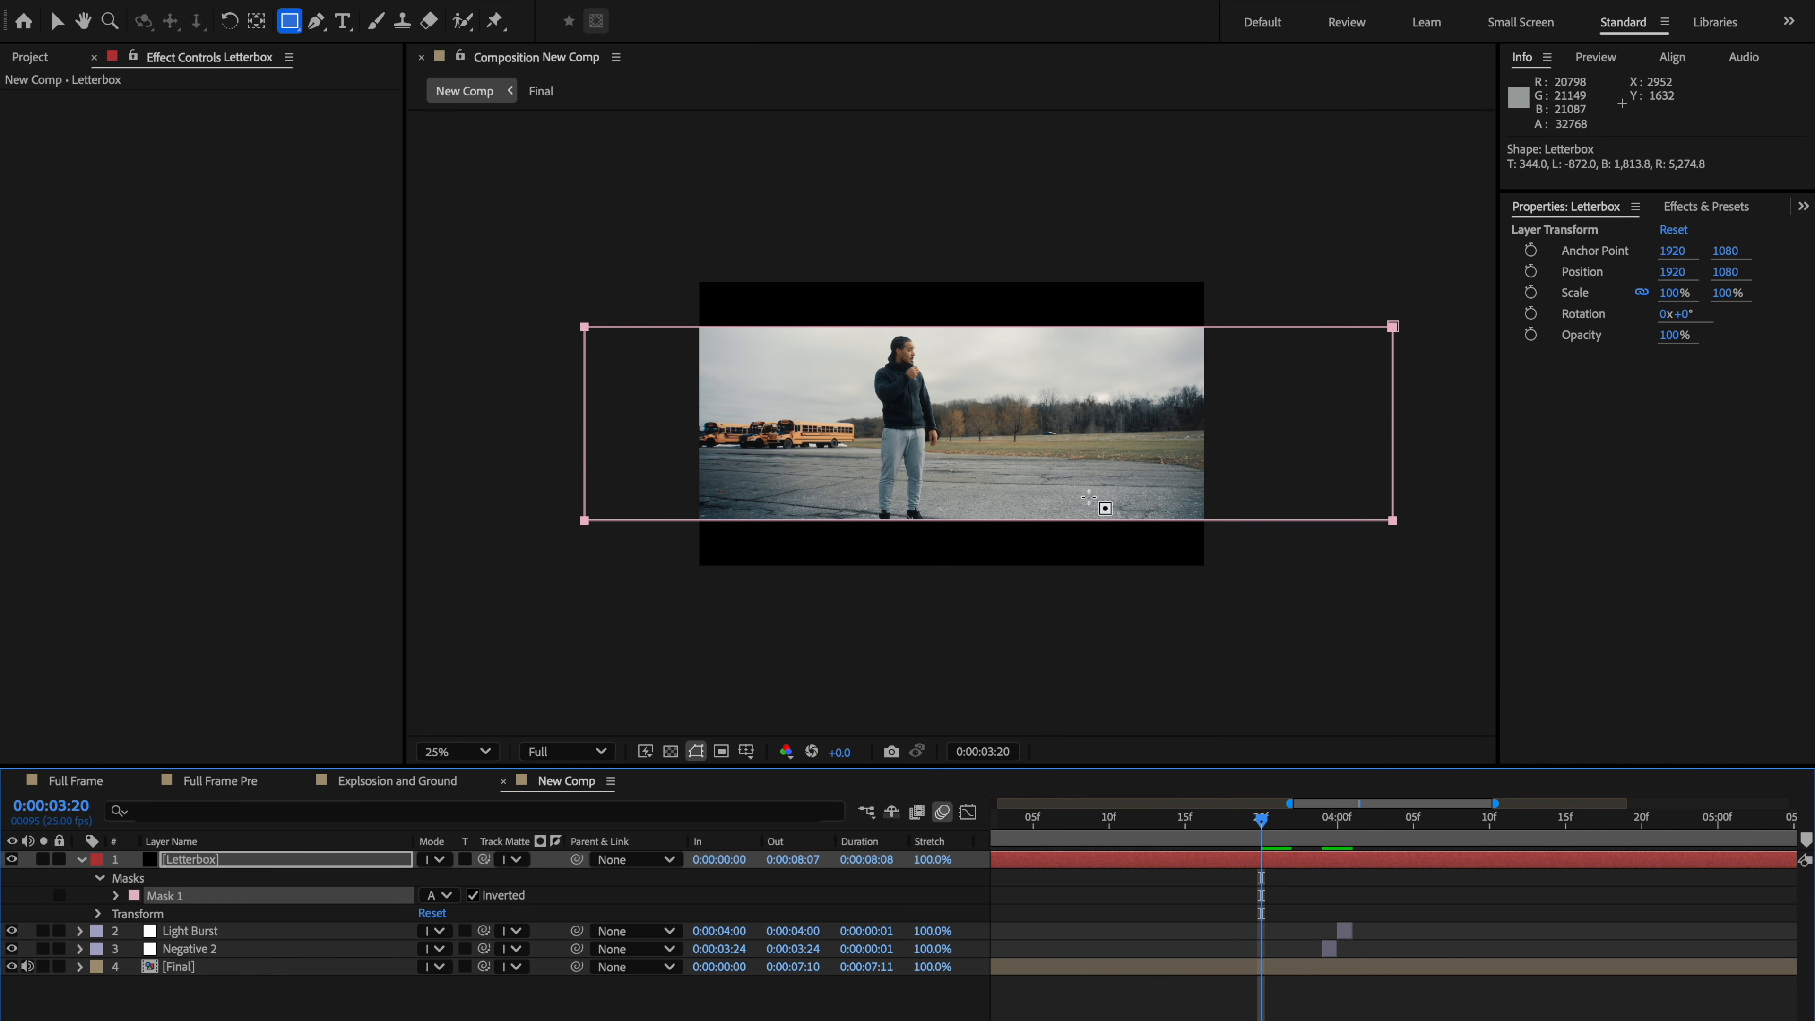
pyautogui.click(1124, 592)
pyautogui.click(457, 751)
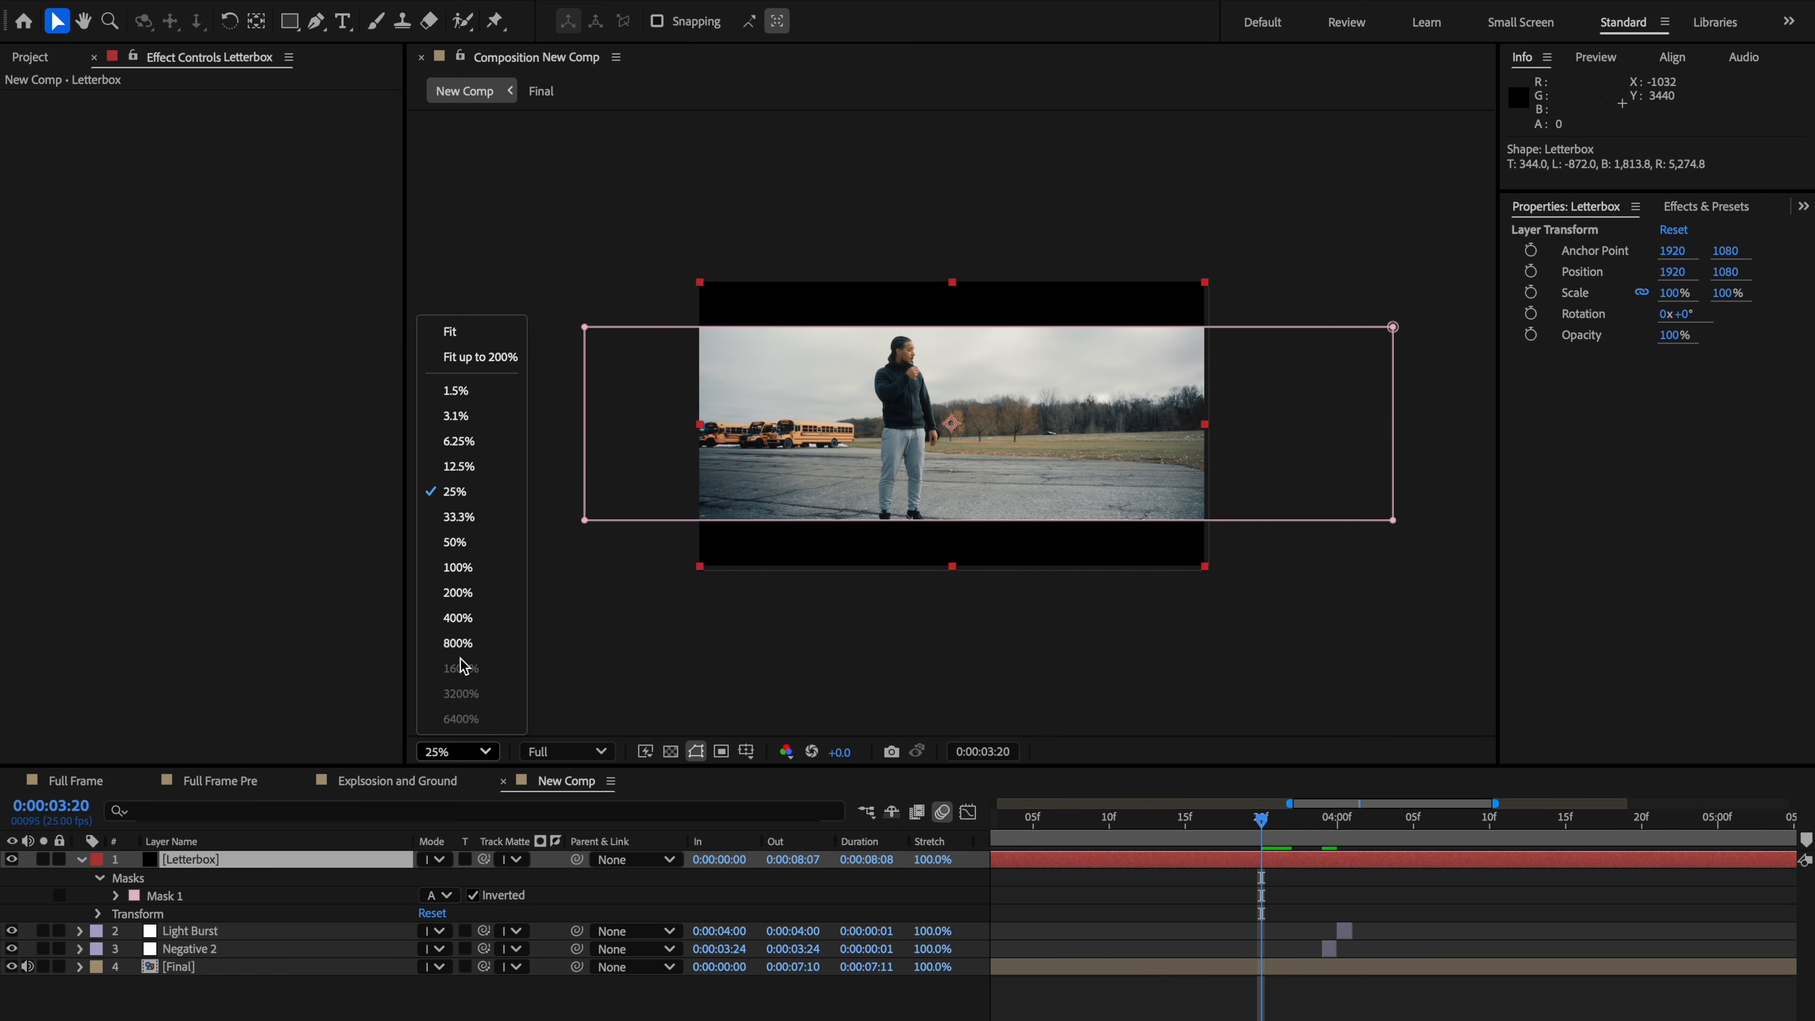
pyautogui.click(450, 333)
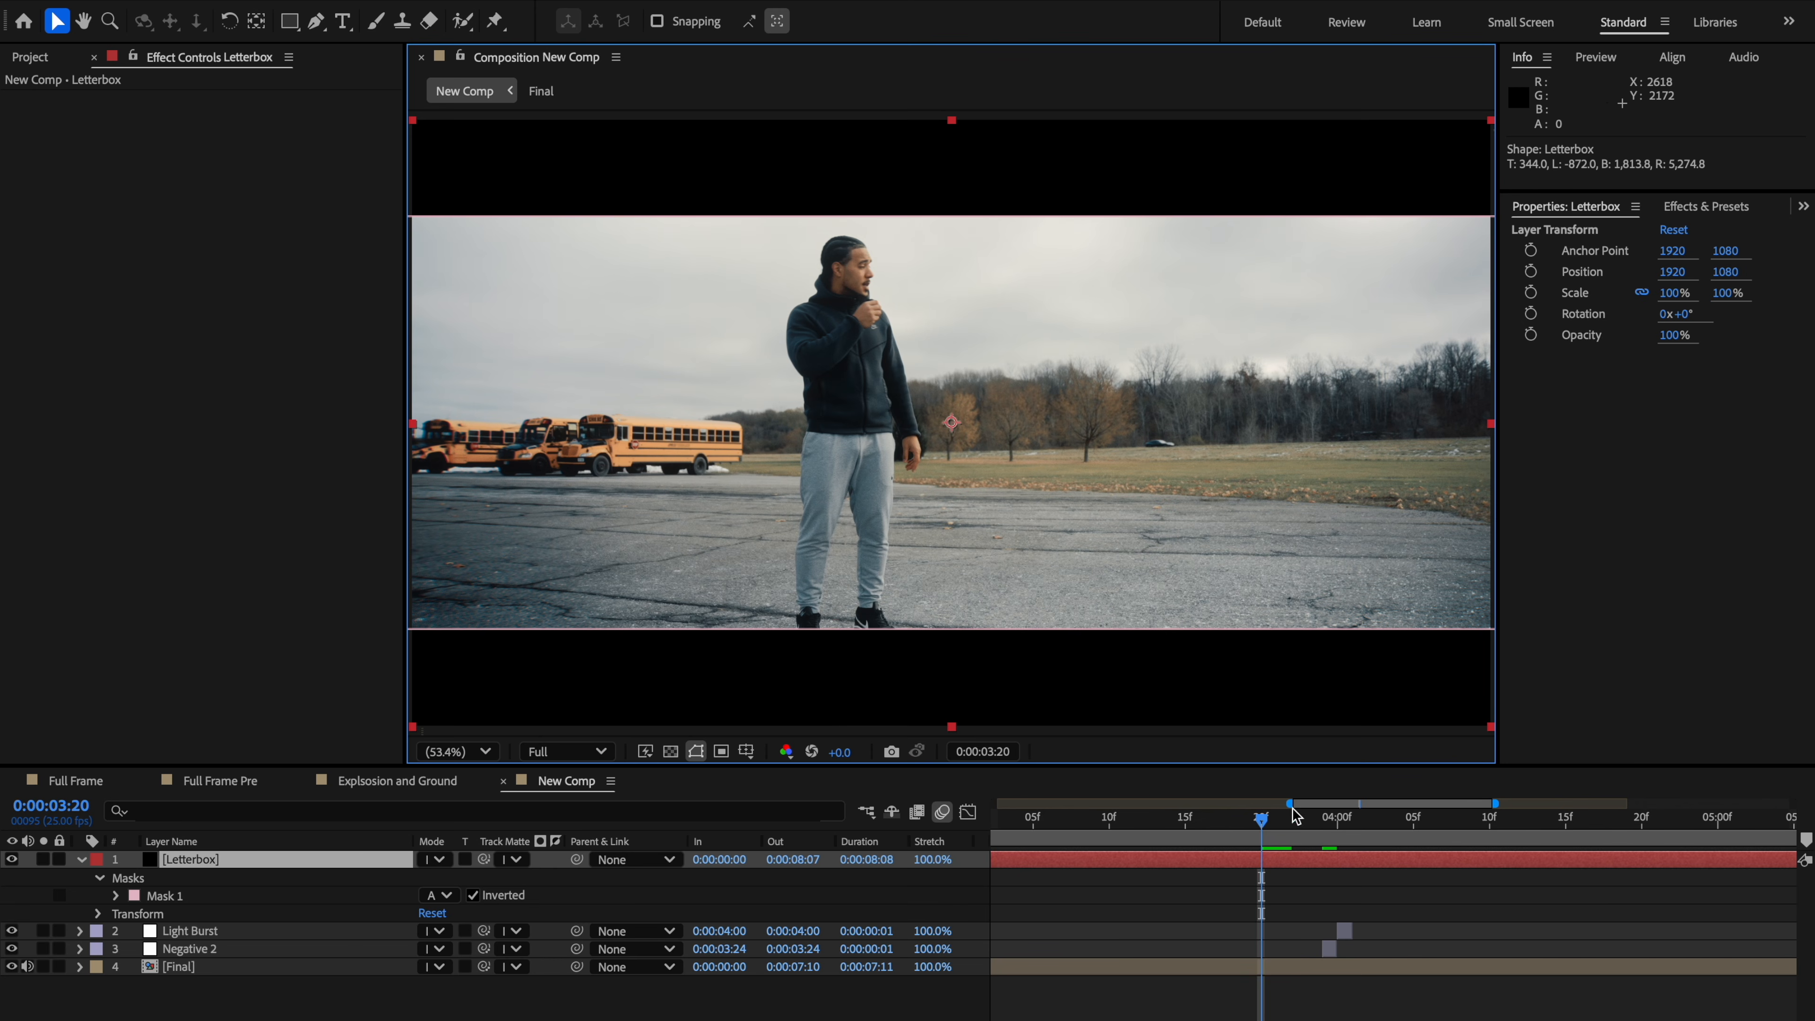
pyautogui.moveTo(1295, 816)
pyautogui.mouseDown()
pyautogui.moveTo(1038, 816)
pyautogui.moveTo(1479, 835)
pyautogui.moveTo(1283, 845)
pyautogui.mouseUp()
pyautogui.scroll(-5, 1171, 821)
pyautogui.hscroll(3, 1479, 866)
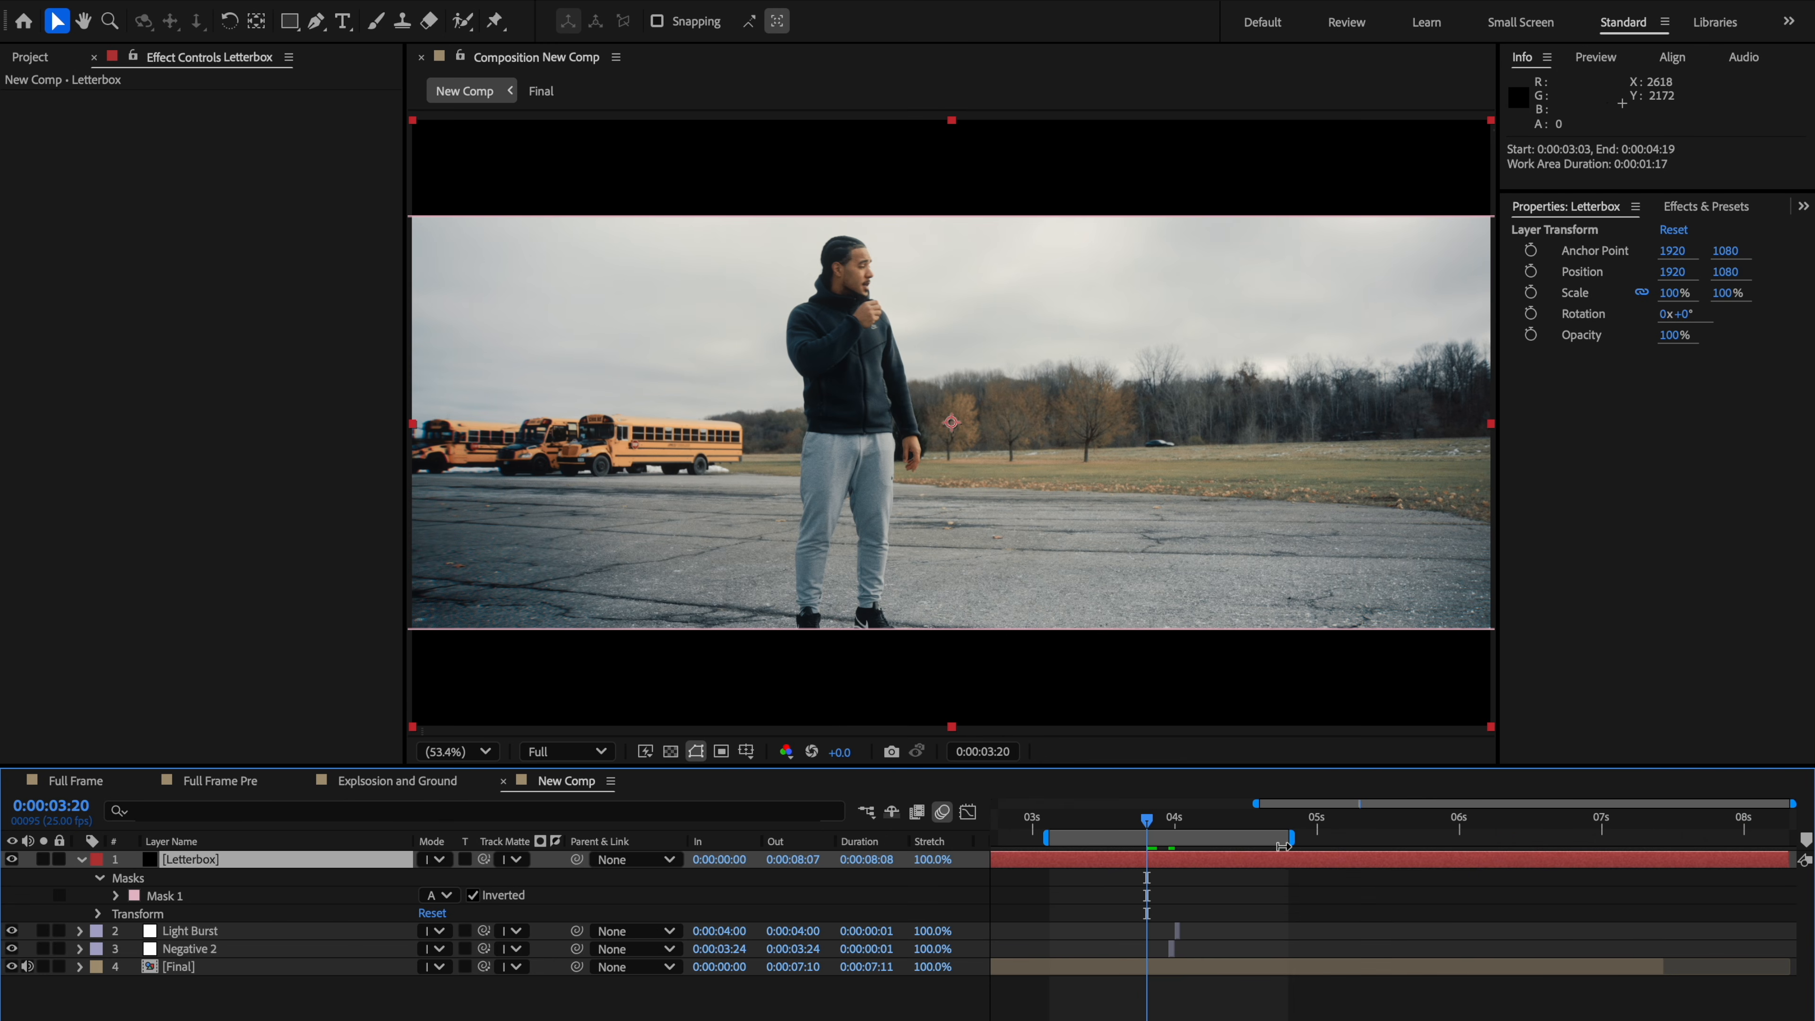
pyautogui.moveTo(1146, 821); pyautogui.dragTo(1041, 824)
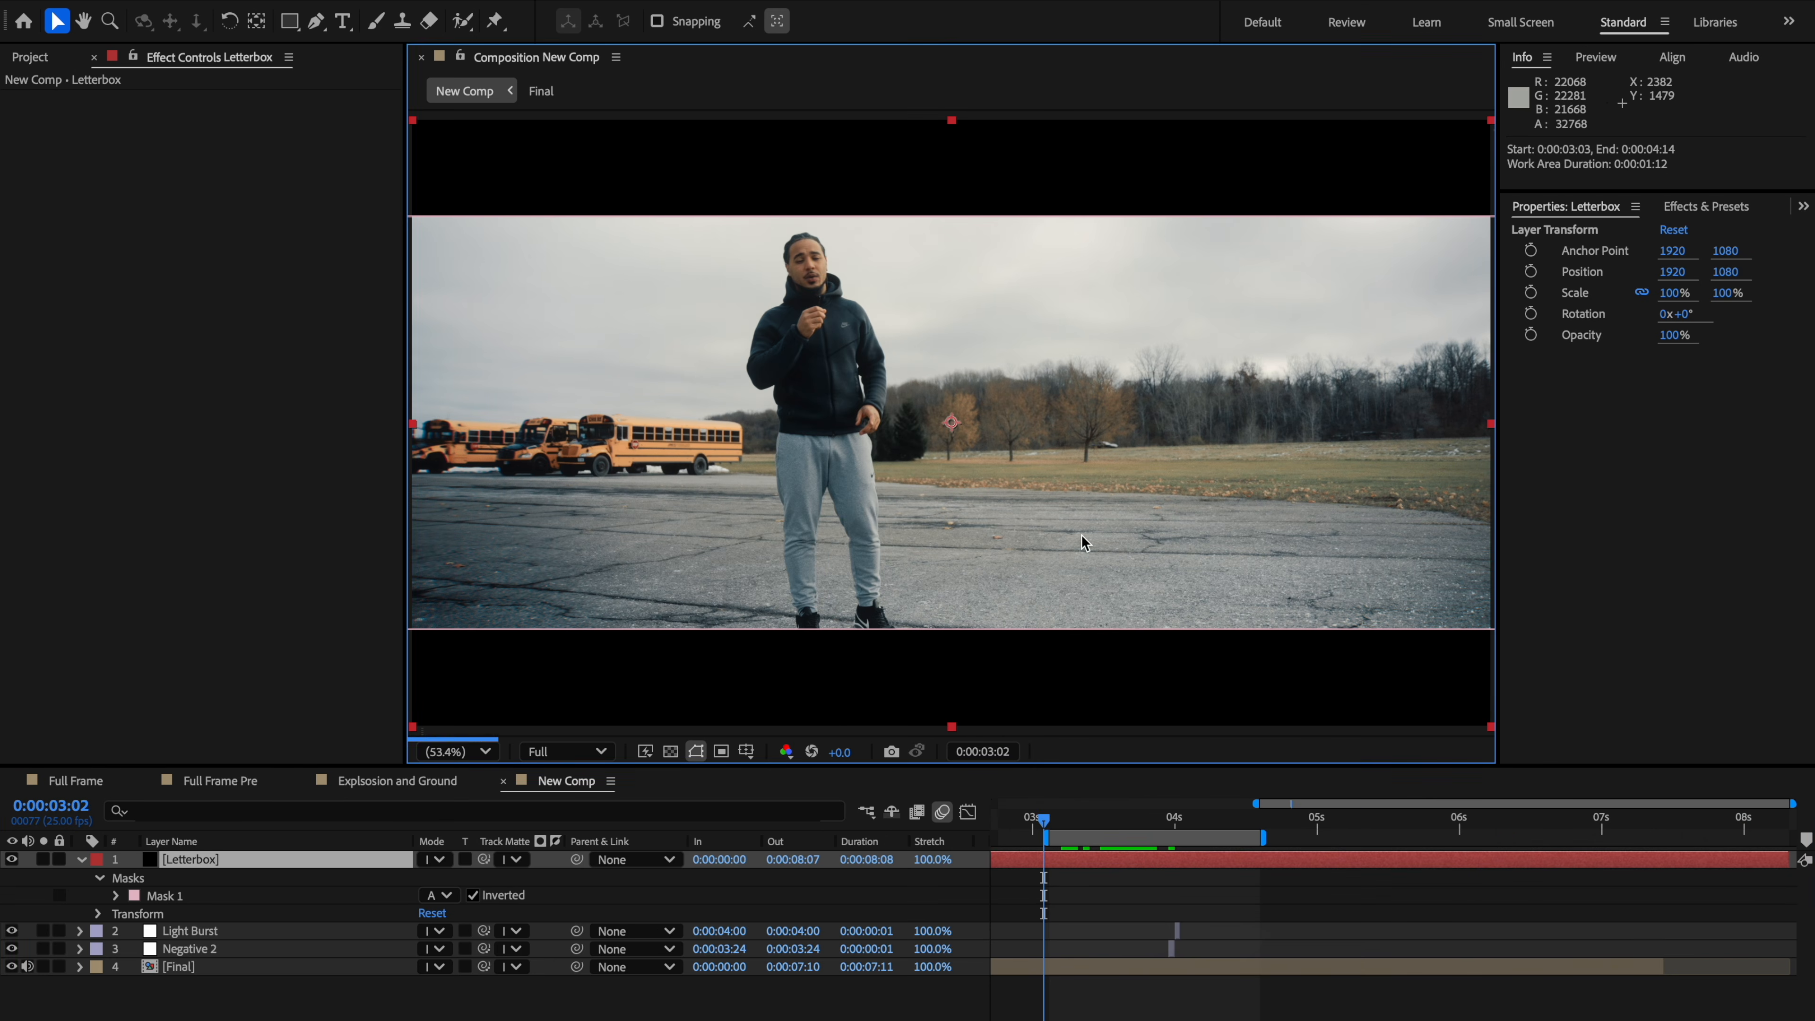
# Step: Preview the letterboxed shot in a maximized viewer
pyautogui.press('`')
pyautogui.press('space')
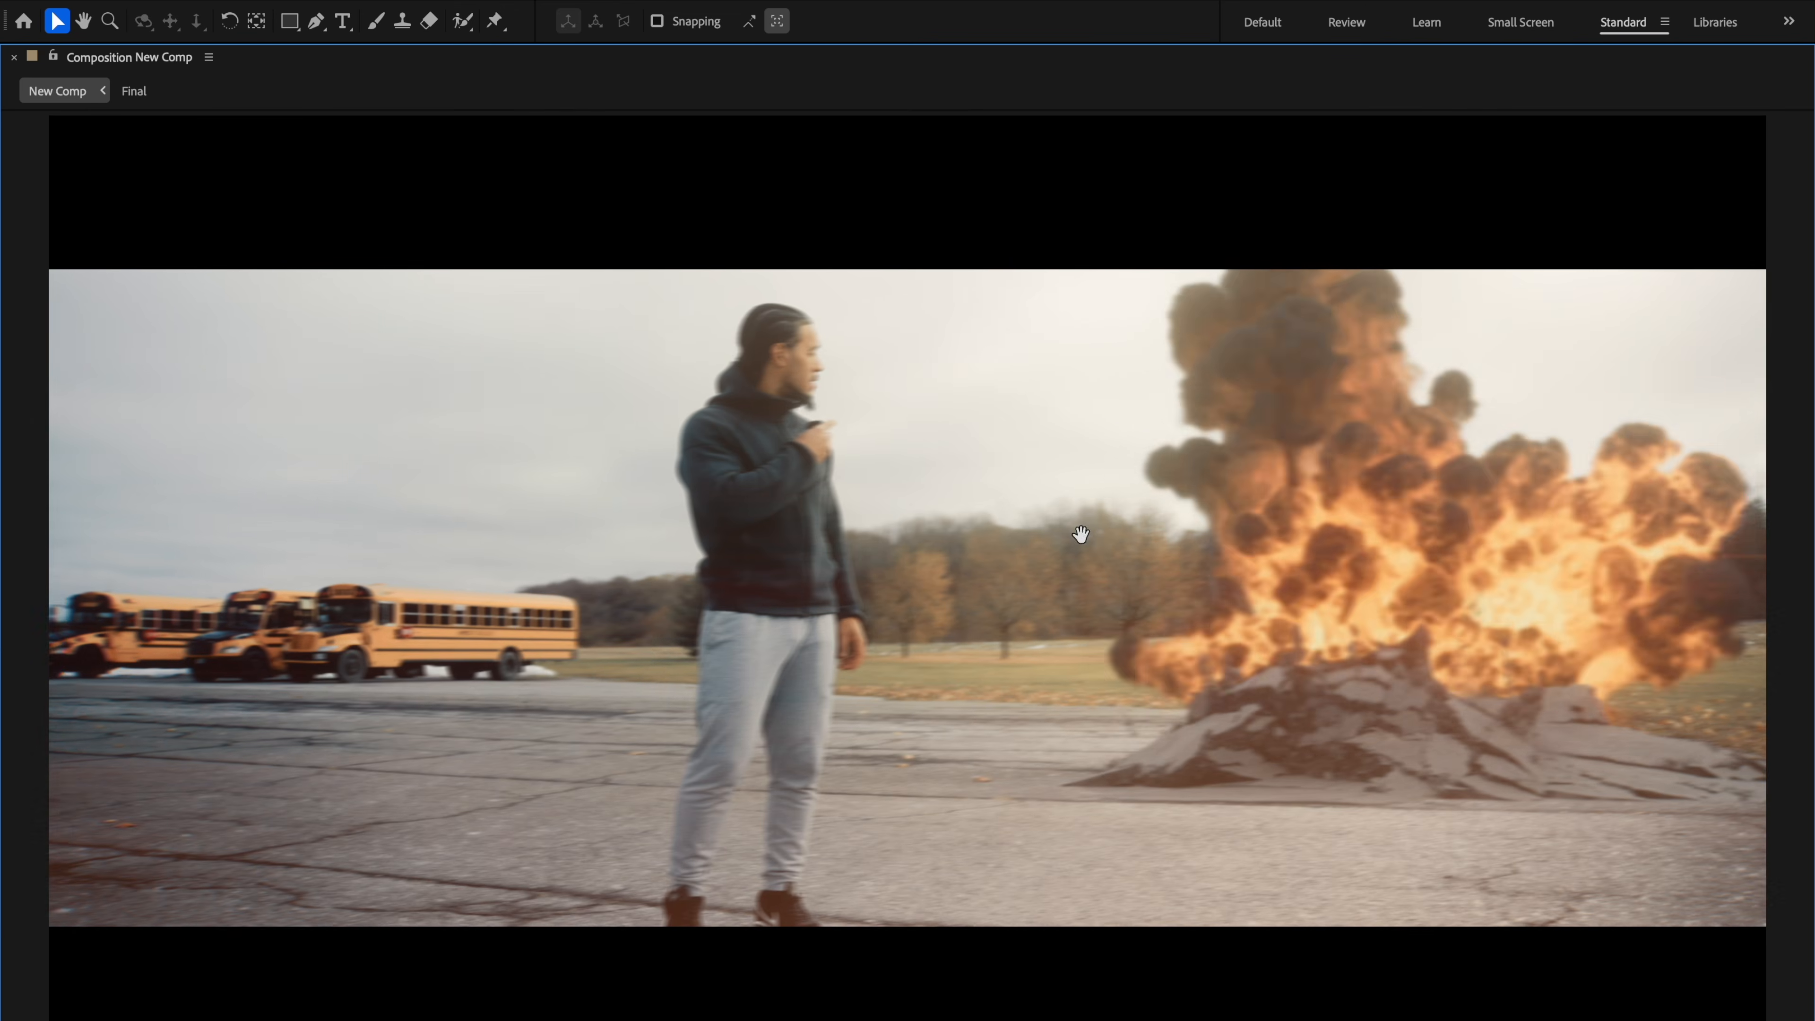
pyautogui.press('space')
pyautogui.press('`')
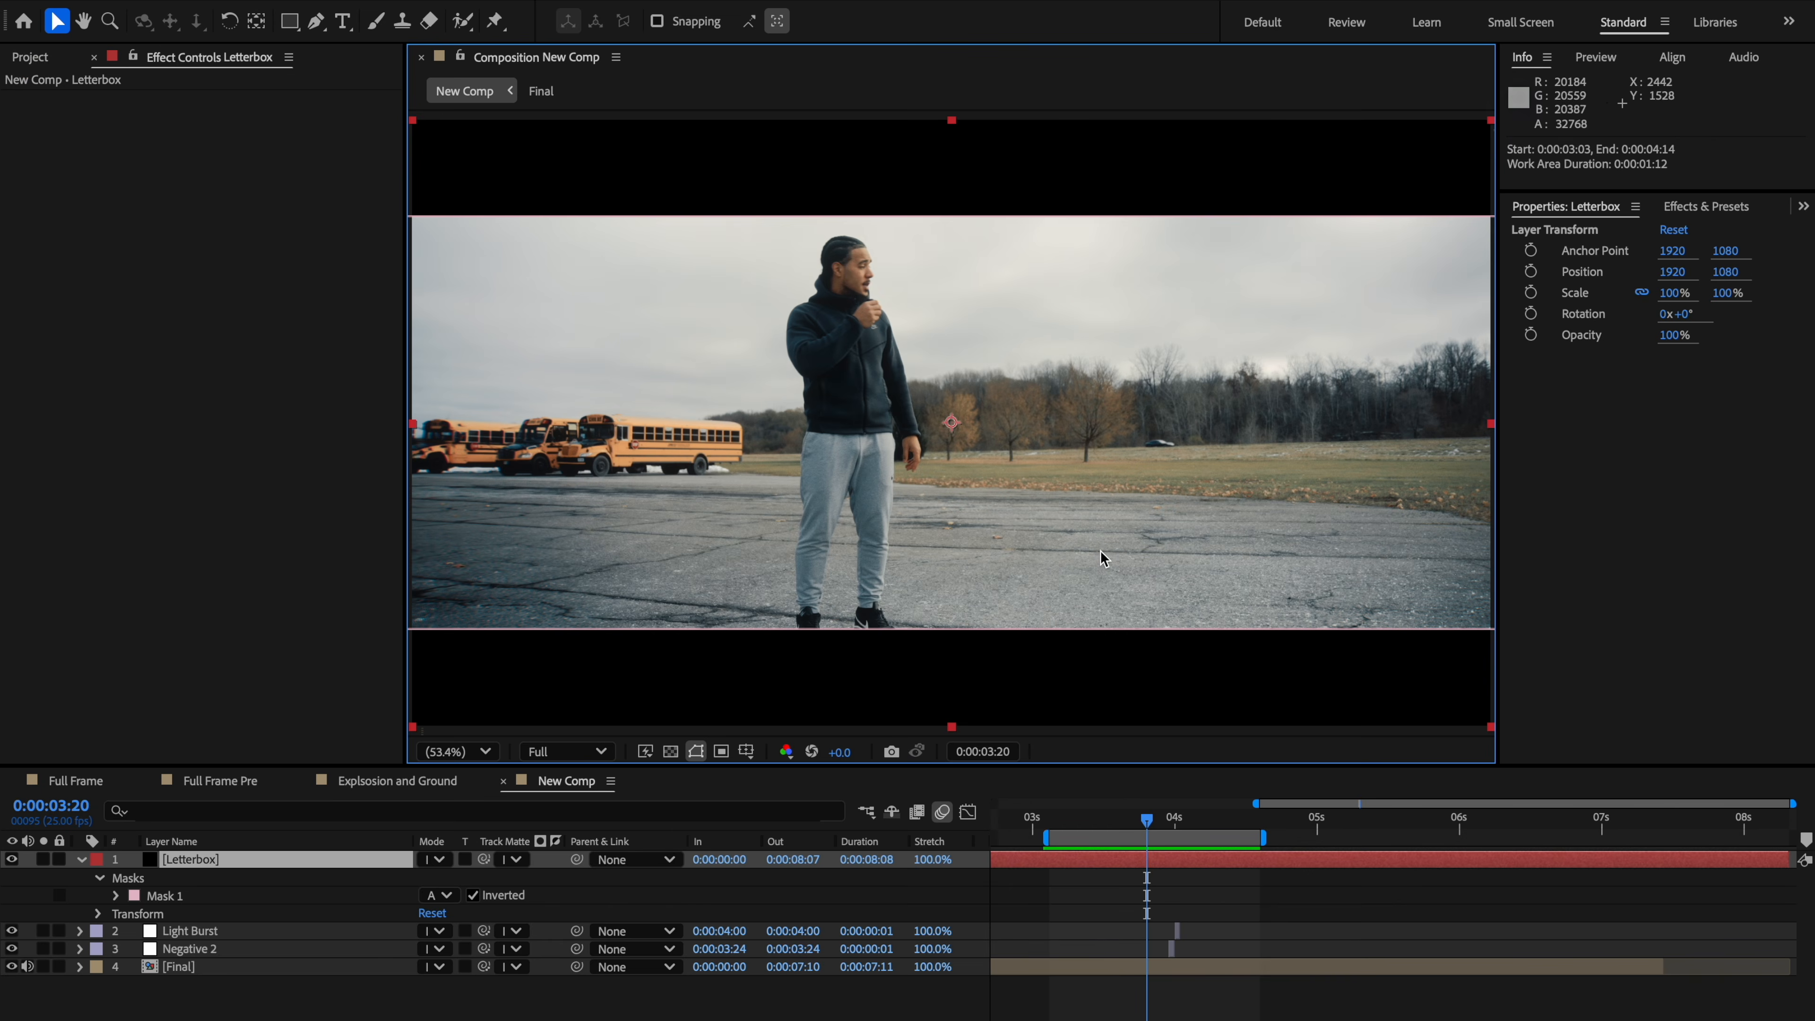
# Step: Extend the work area end to about 0:00:05:04 and play it back
pyautogui.moveTo(1259, 841); pyautogui.dragTo(1312, 835)
pyautogui.hotkey('ctrl', 'z')
pyautogui.press('F2')
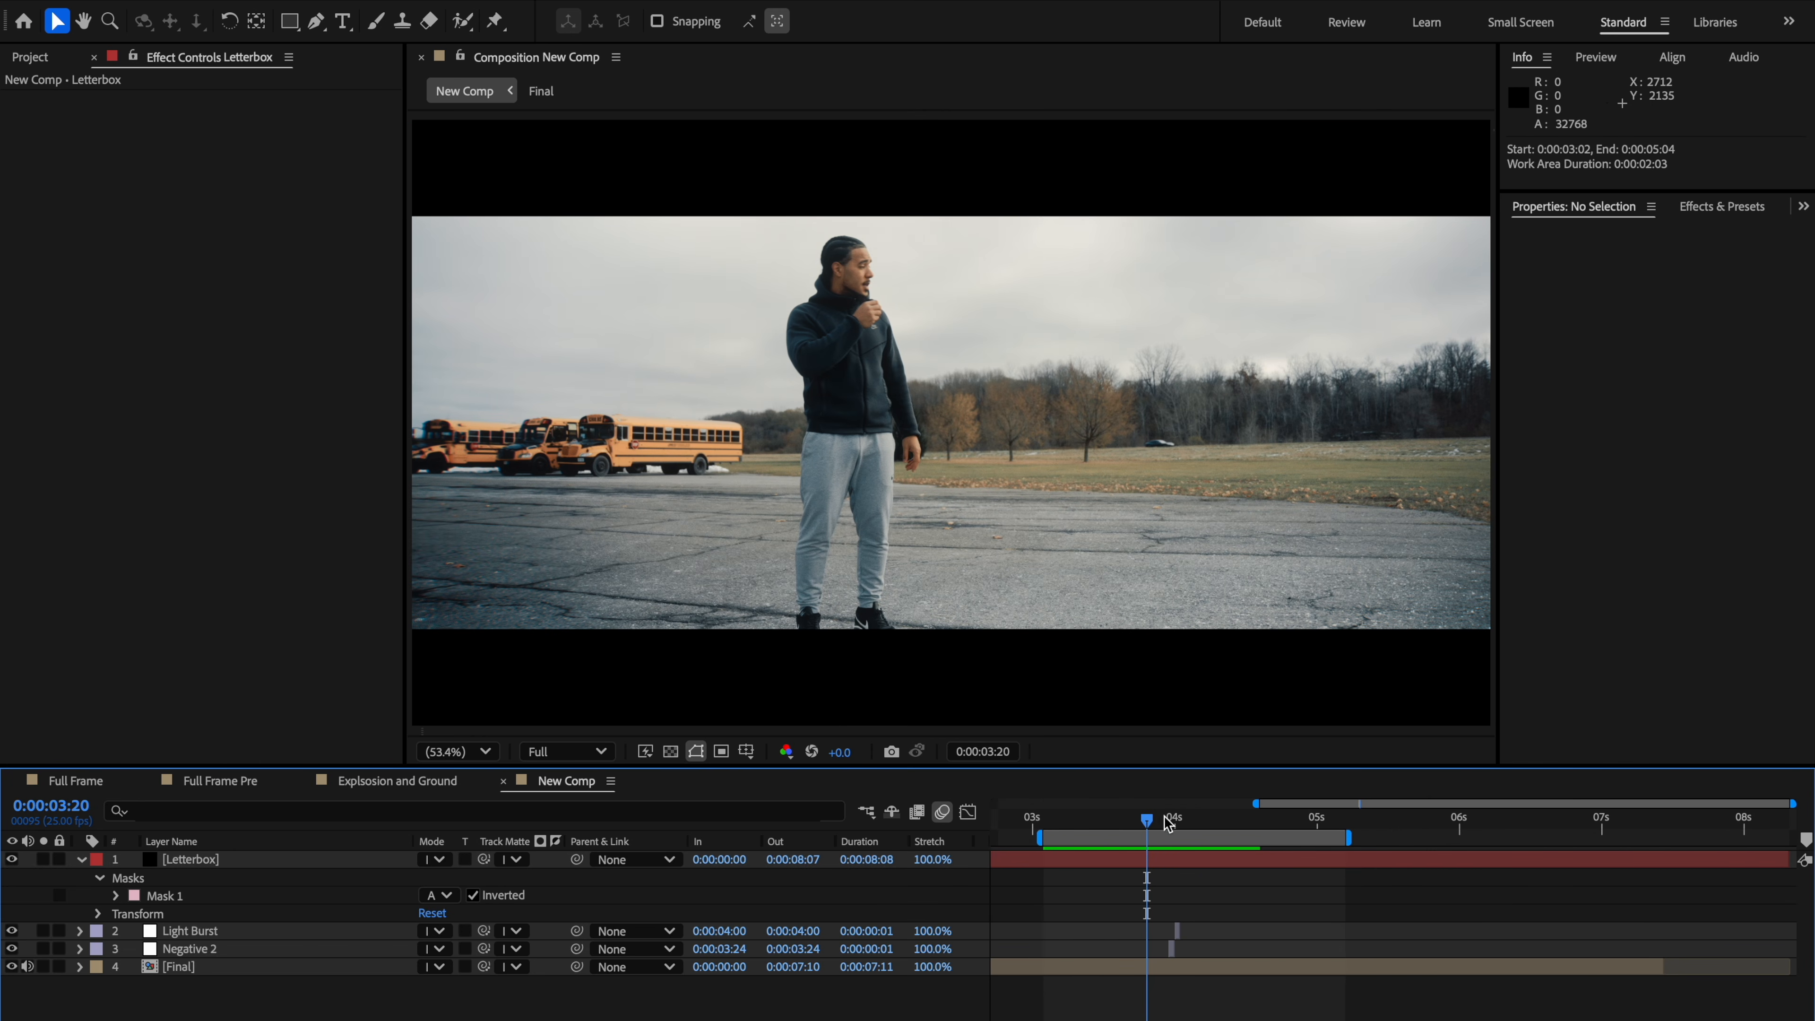
pyautogui.press('space')
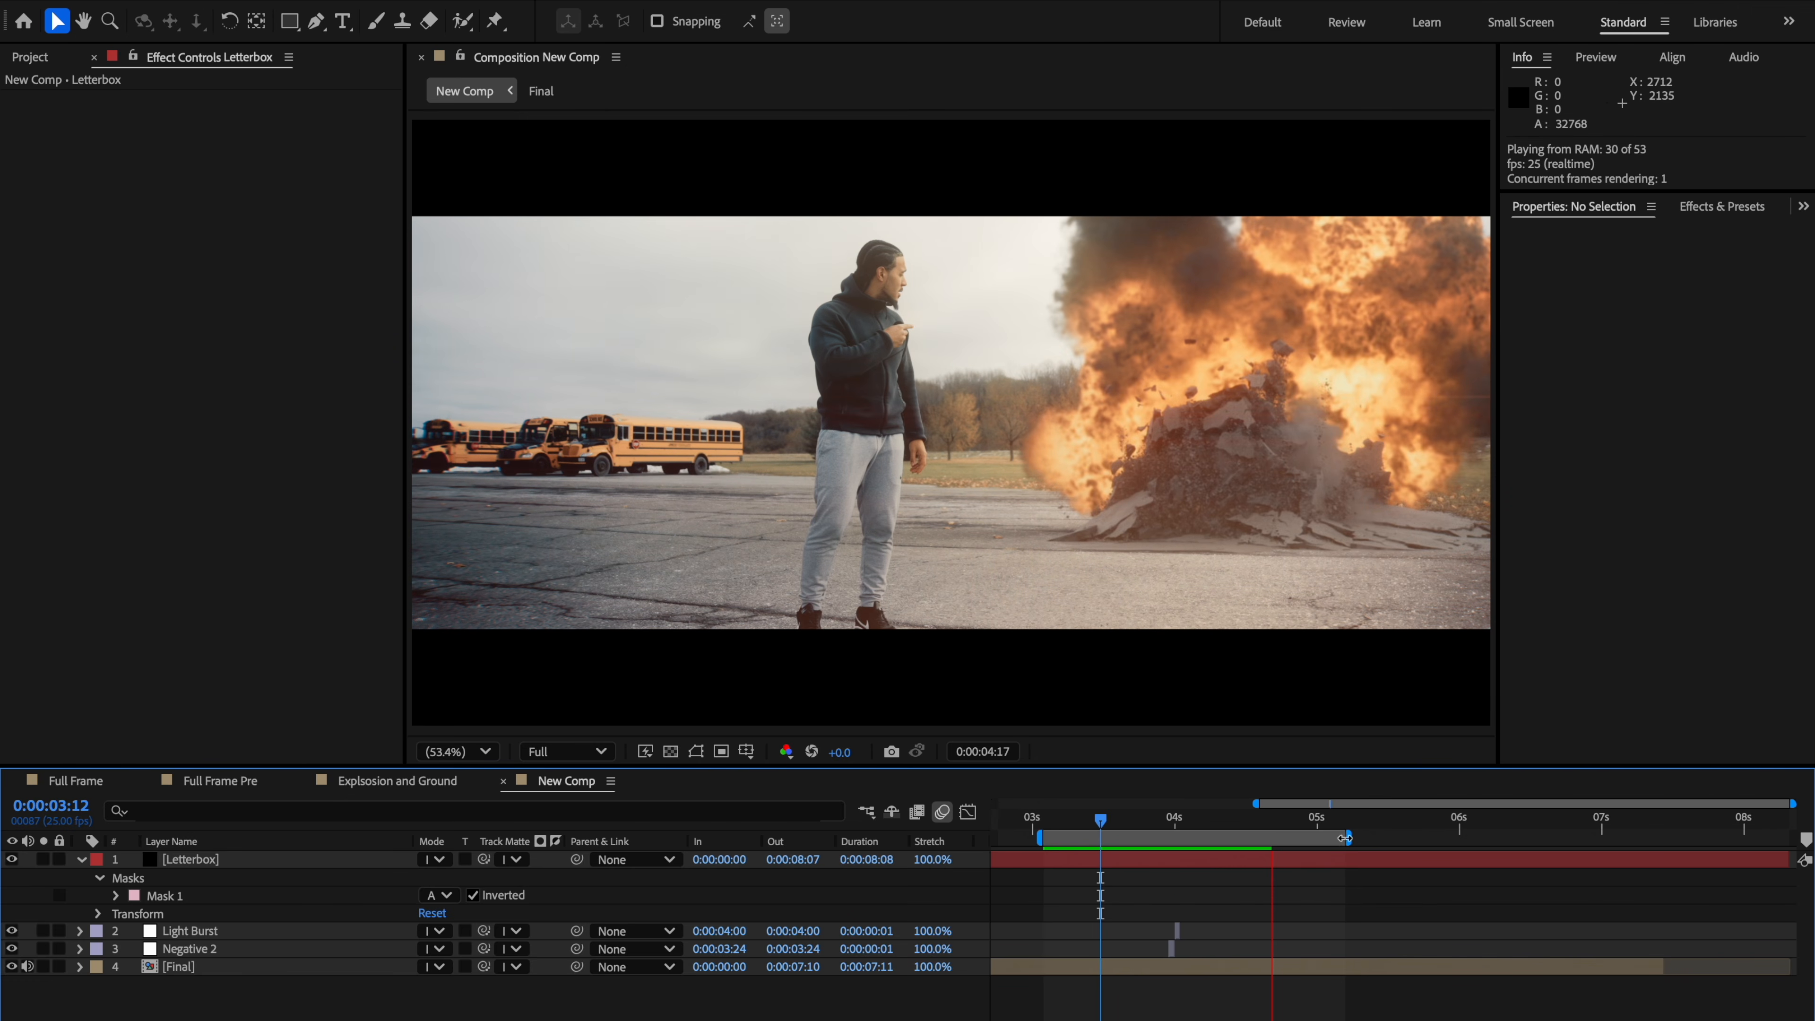
# Step: Lengthen the work area end again and preview the finished letterboxed explosion in a maximized viewer
pyautogui.moveTo(1345, 837); pyautogui.dragTo(1421, 837)
pyautogui.moveTo(1100, 820); pyautogui.dragTo(1049, 820)
pyautogui.click(1078, 652)
pyautogui.press('`')
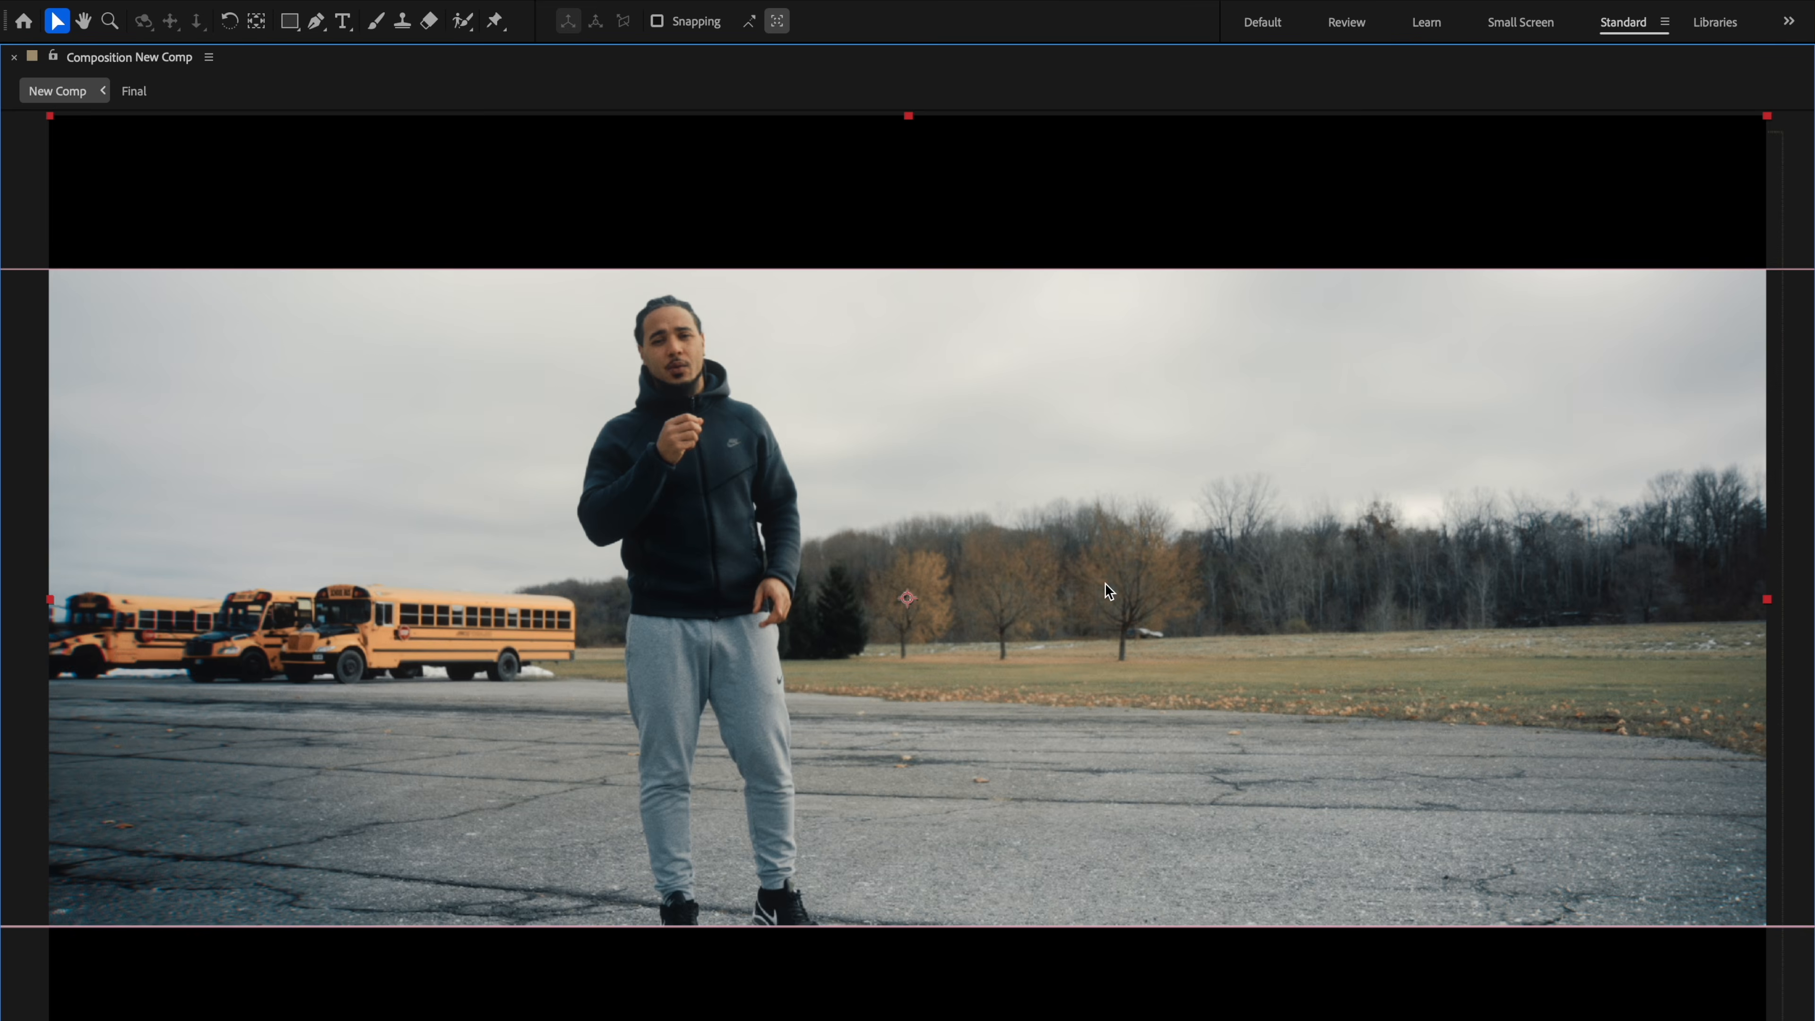
pyautogui.press('space')
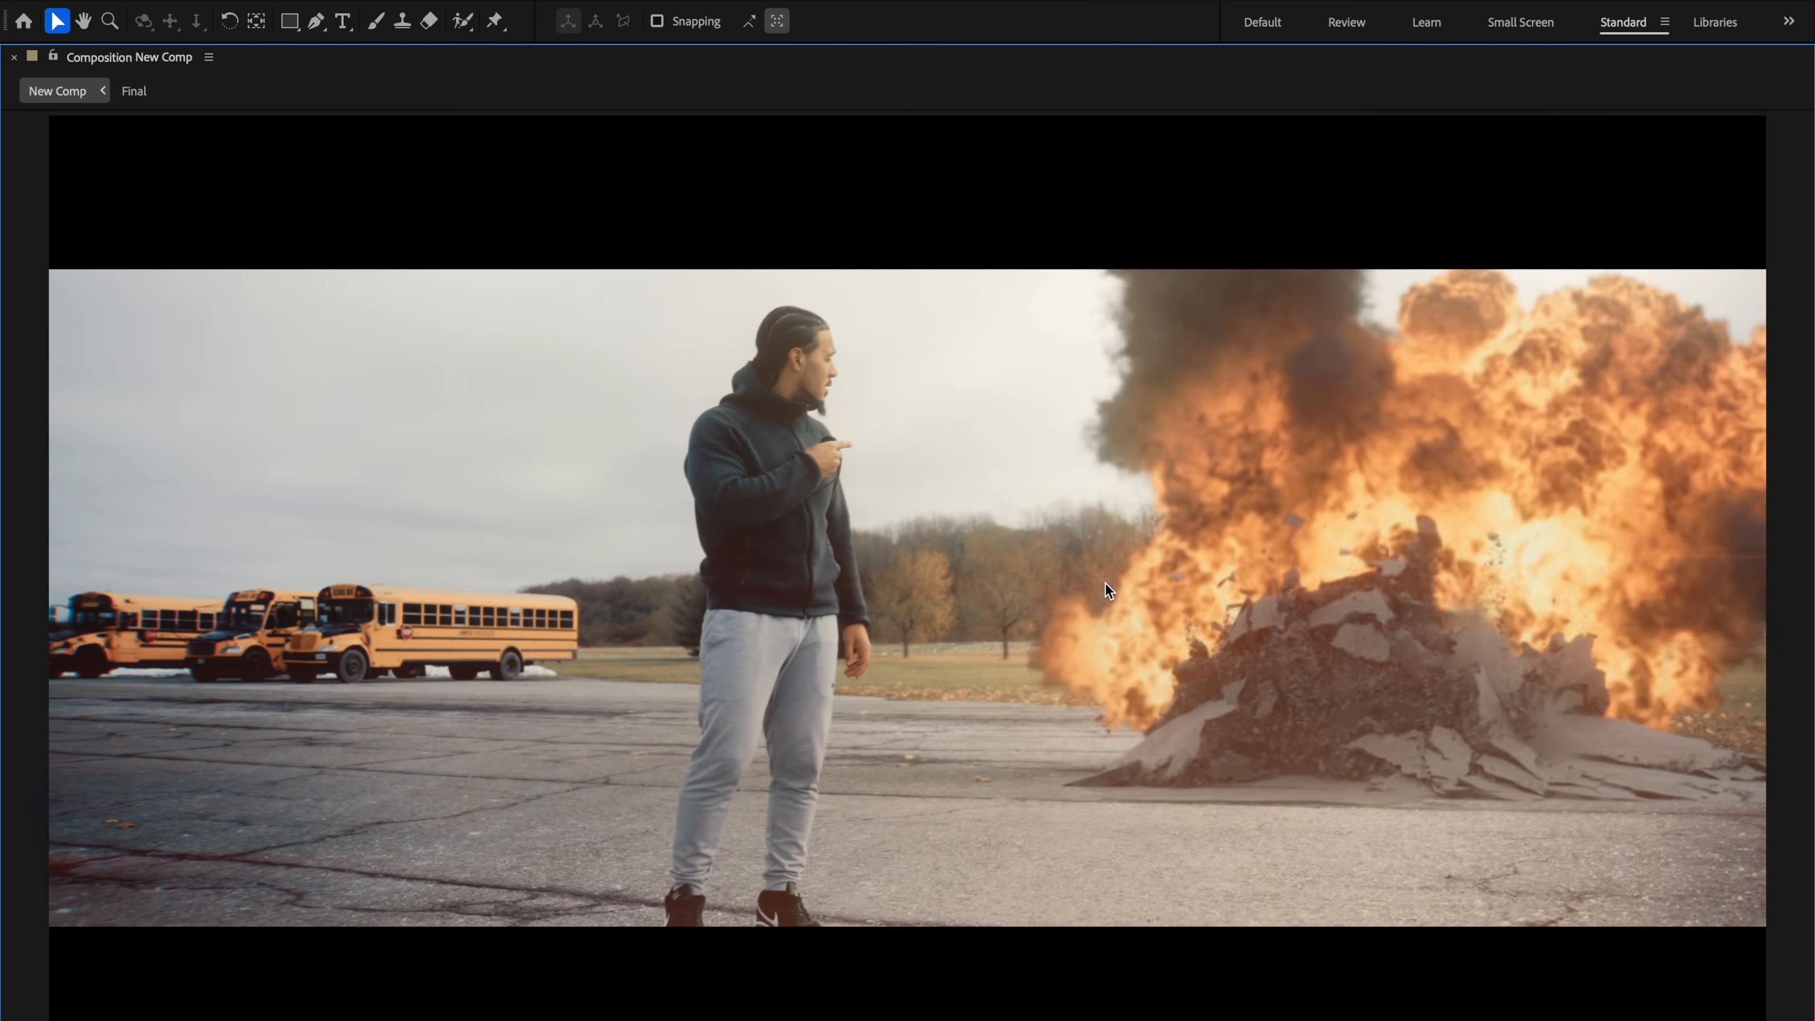